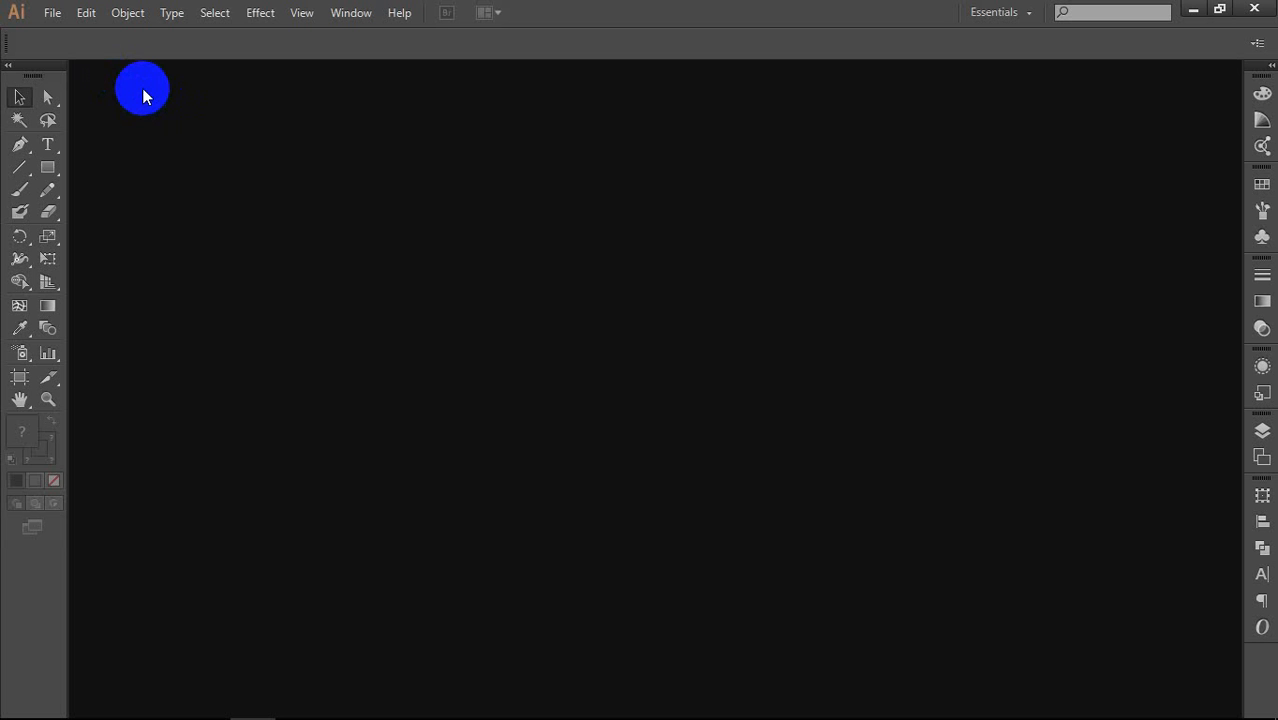
# Step: Start setting up a new document and set its number of artboards to 2
pyautogui.click(50, 13)
pyautogui.click(120, 33)
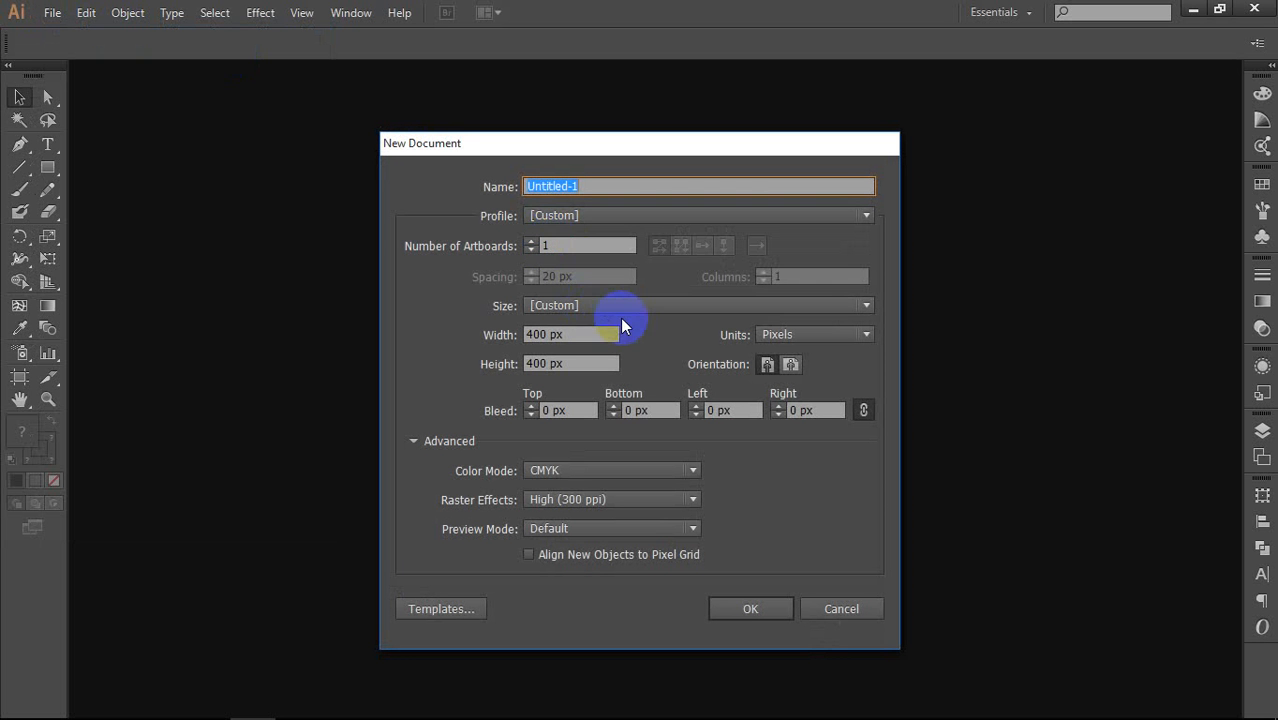
pyautogui.click(577, 244)
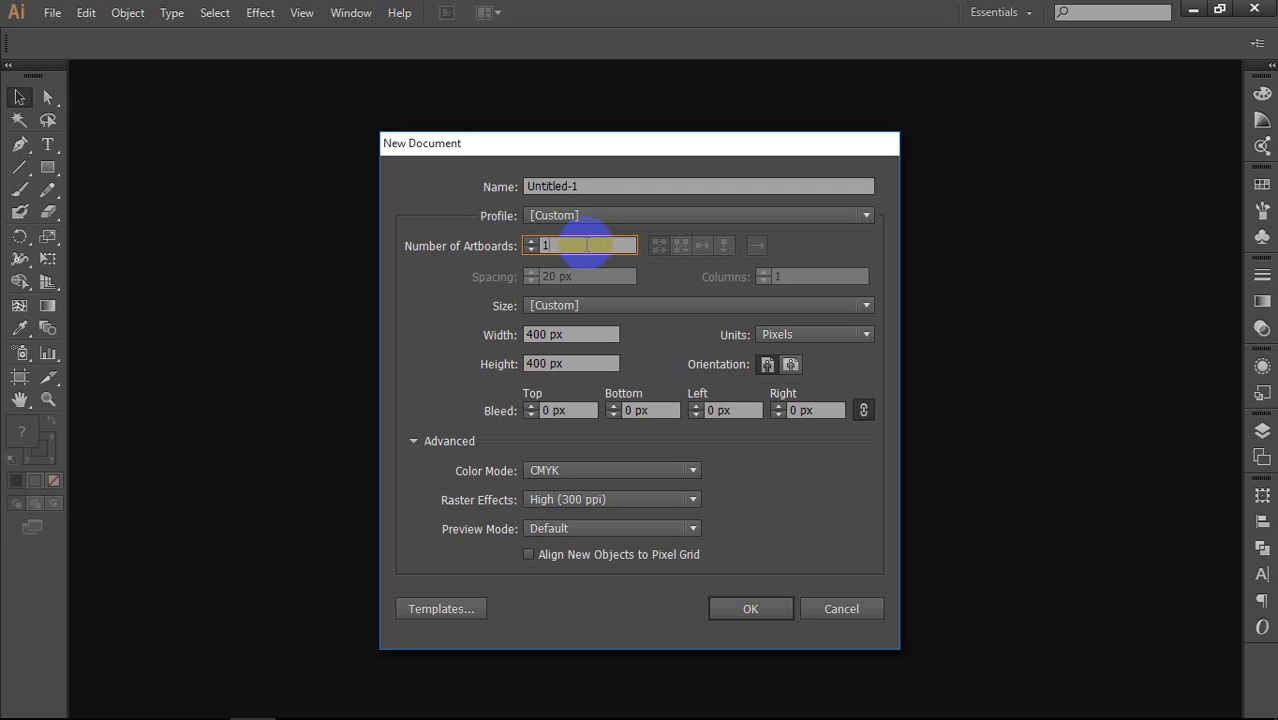
pyautogui.click(540, 246)
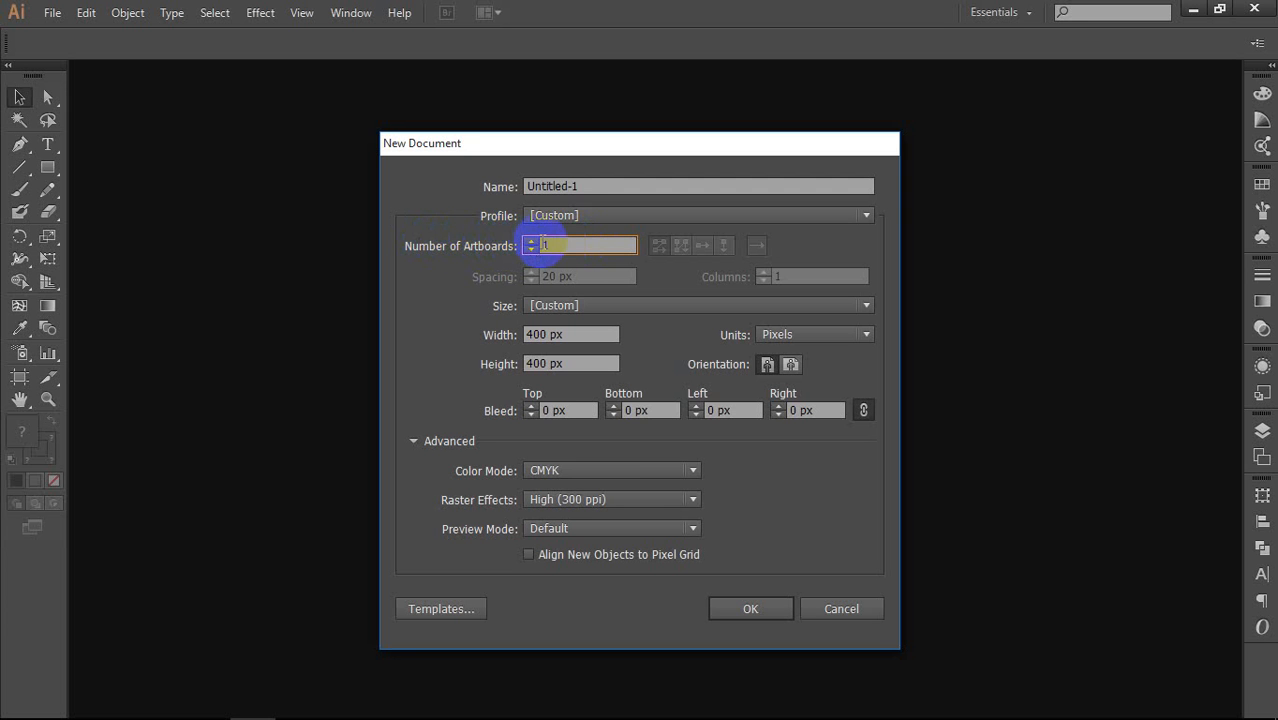
pyautogui.click(529, 242)
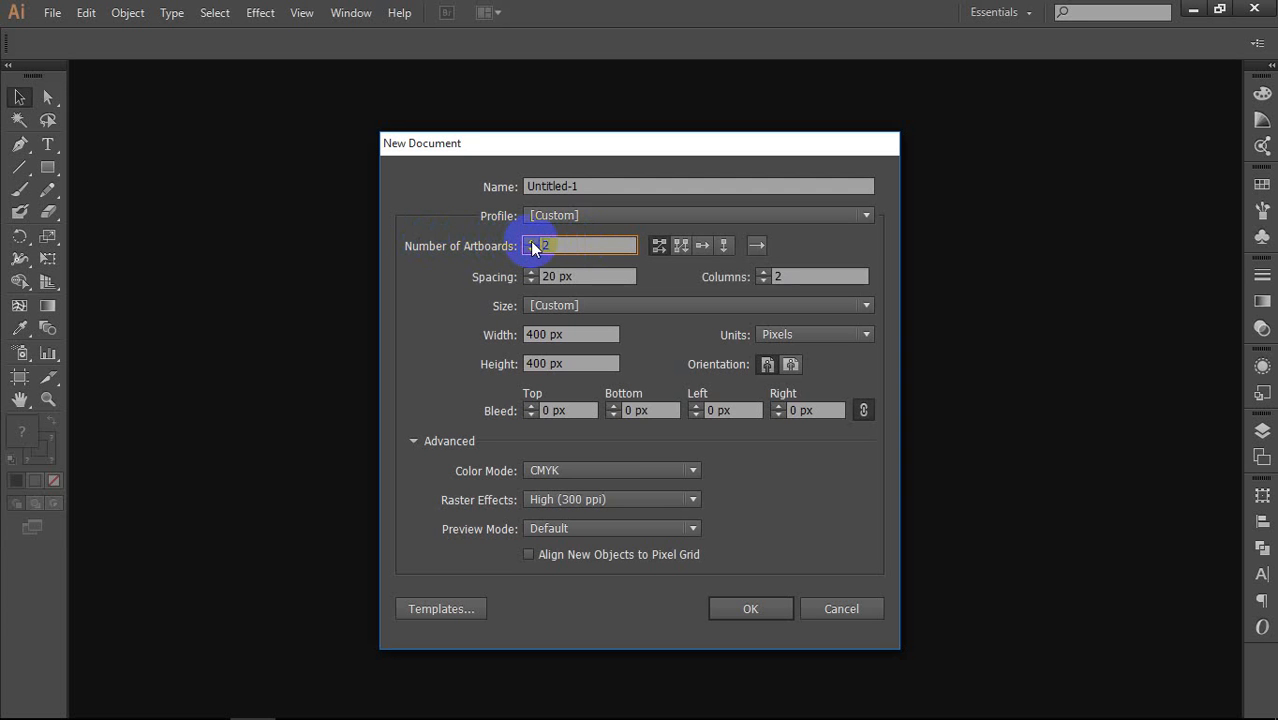
pyautogui.click(580, 247)
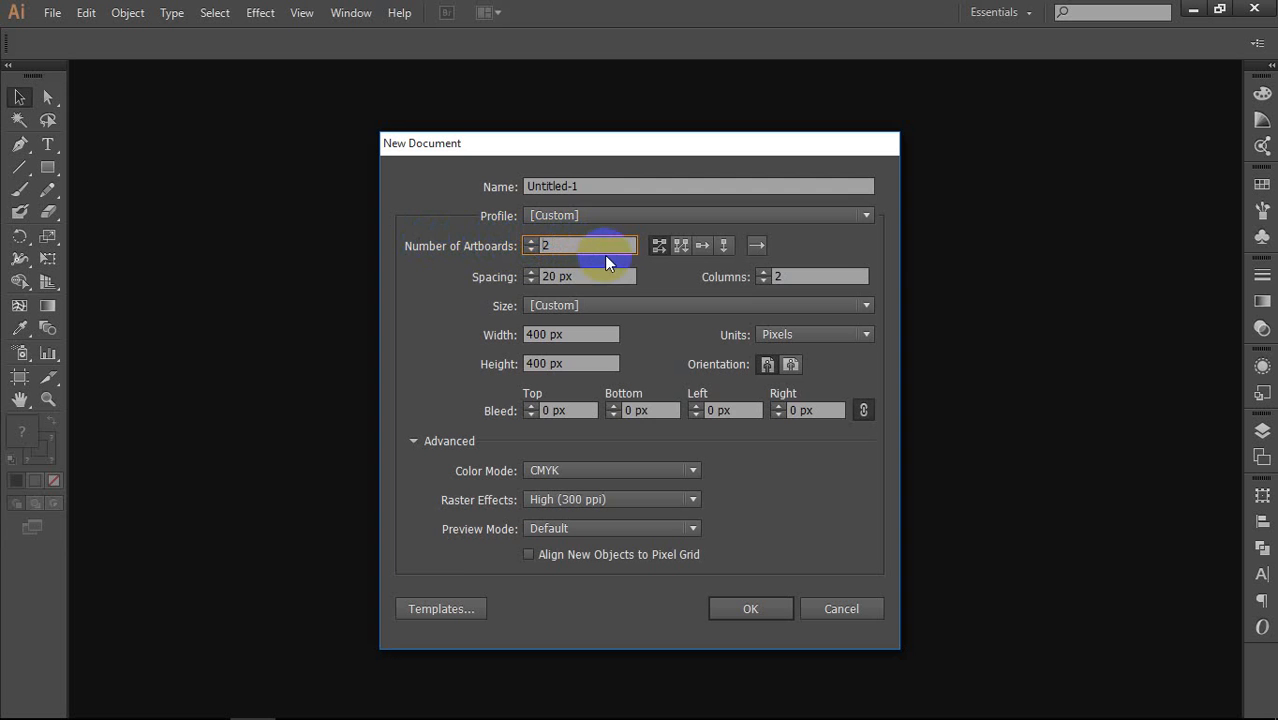
pyautogui.click(557, 278)
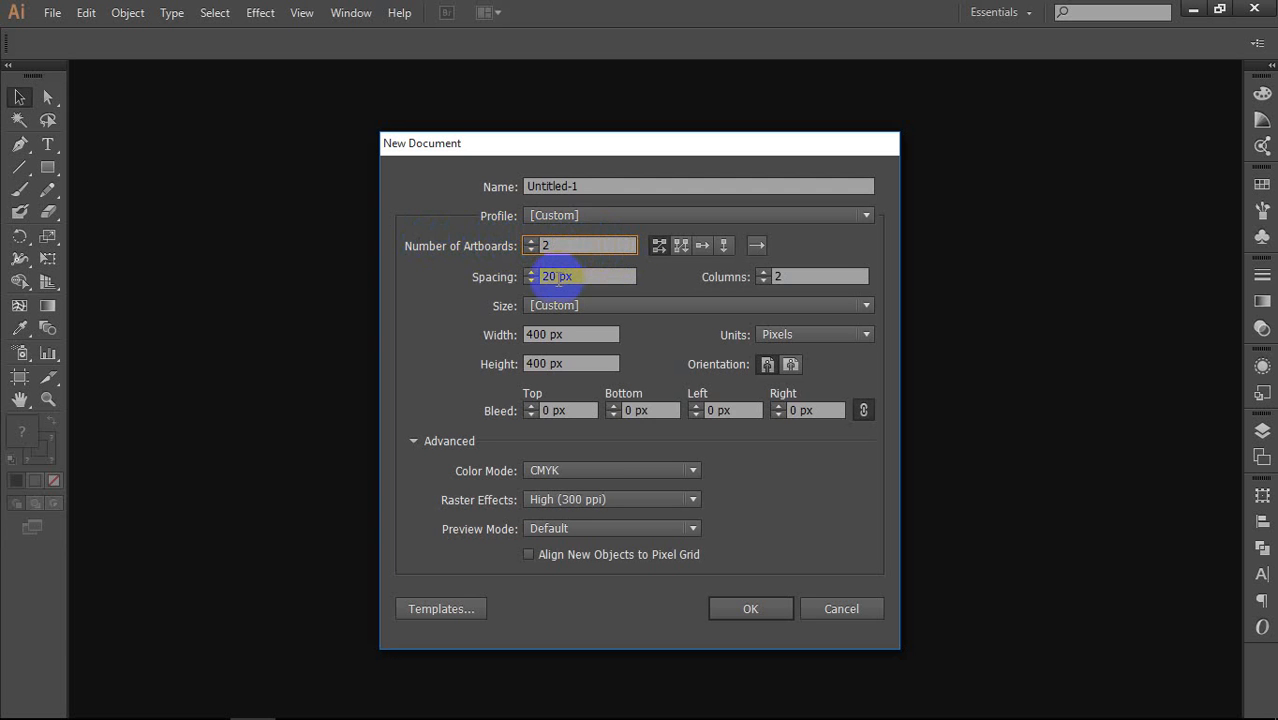
pyautogui.click(582, 270)
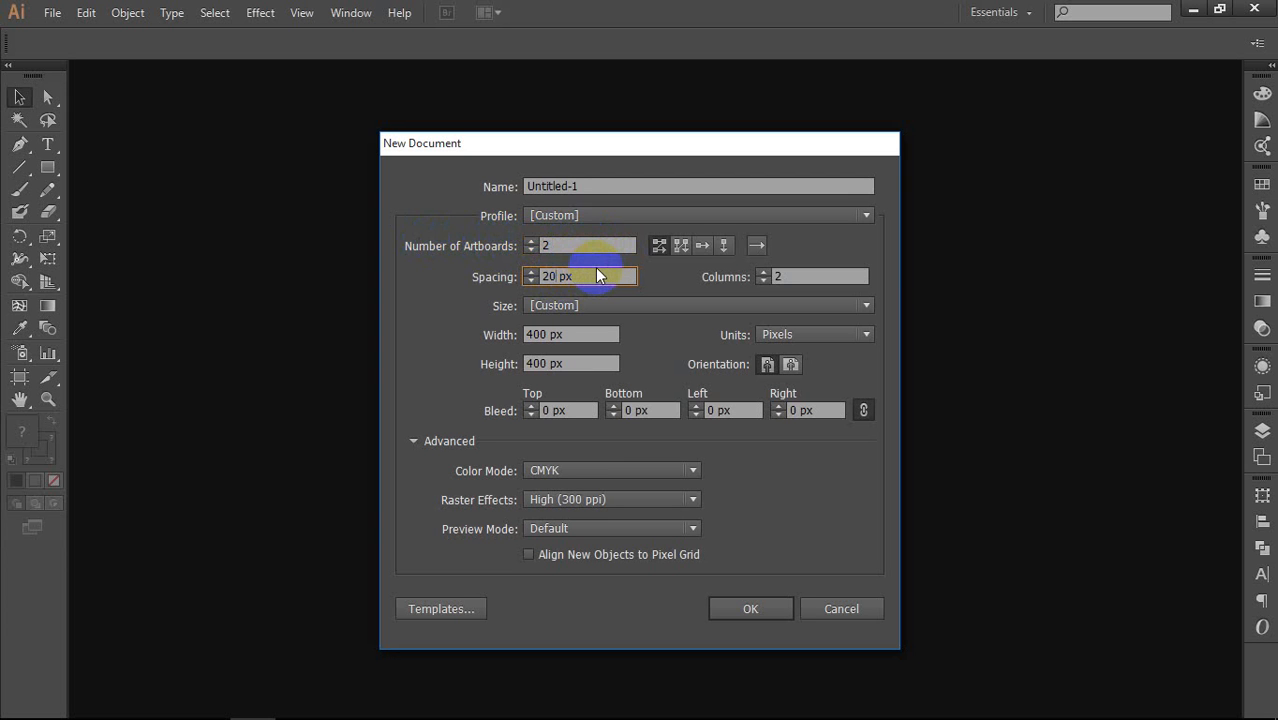
pyautogui.doubleClick(555, 281)
pyautogui.click(588, 277)
pyautogui.click(797, 275)
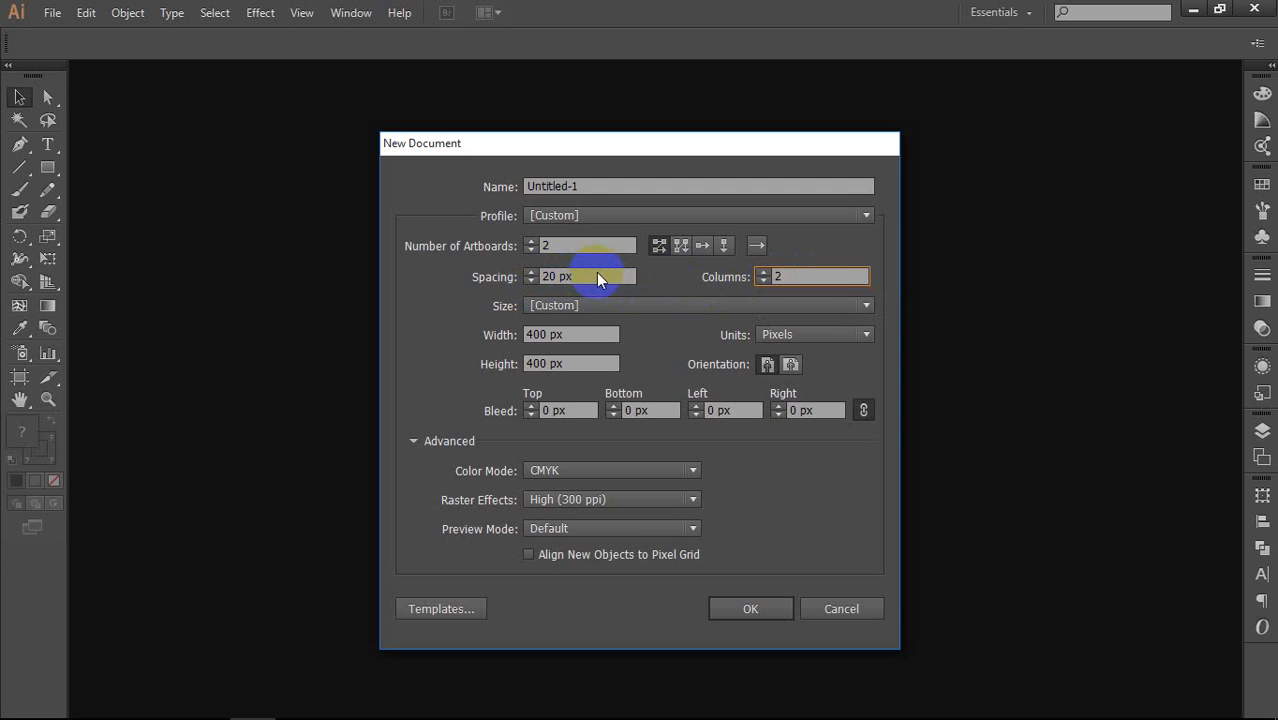
# Step: Set the new document's width to 3.5 px and its height to 2 px
pyautogui.click(550, 335)
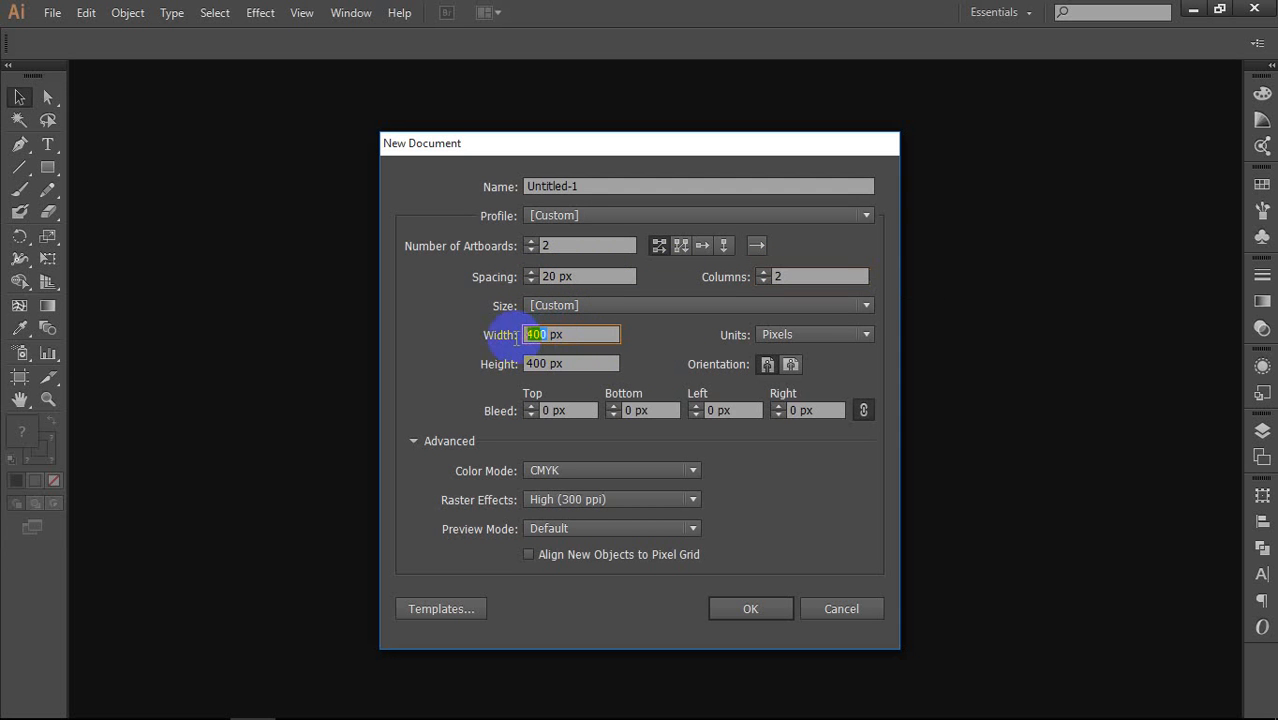
pyautogui.doubleClick(540, 335)
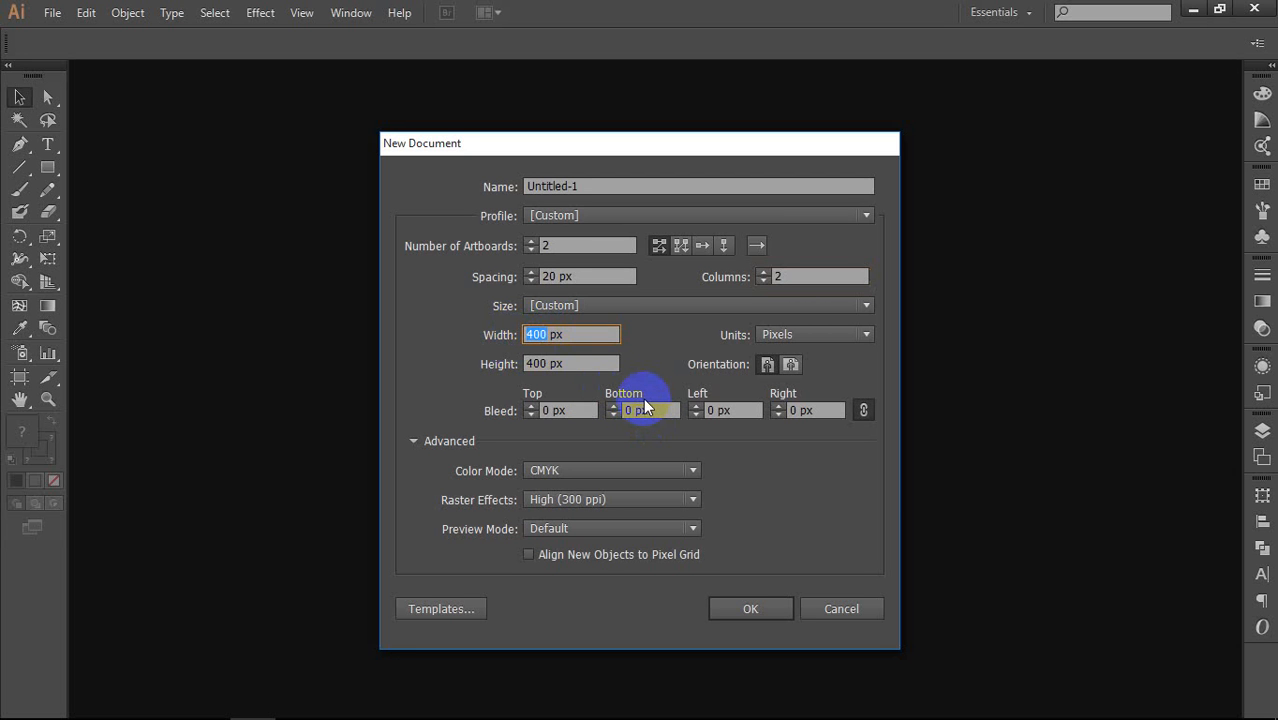
pyautogui.write('3.5')
pyautogui.press('Tab')
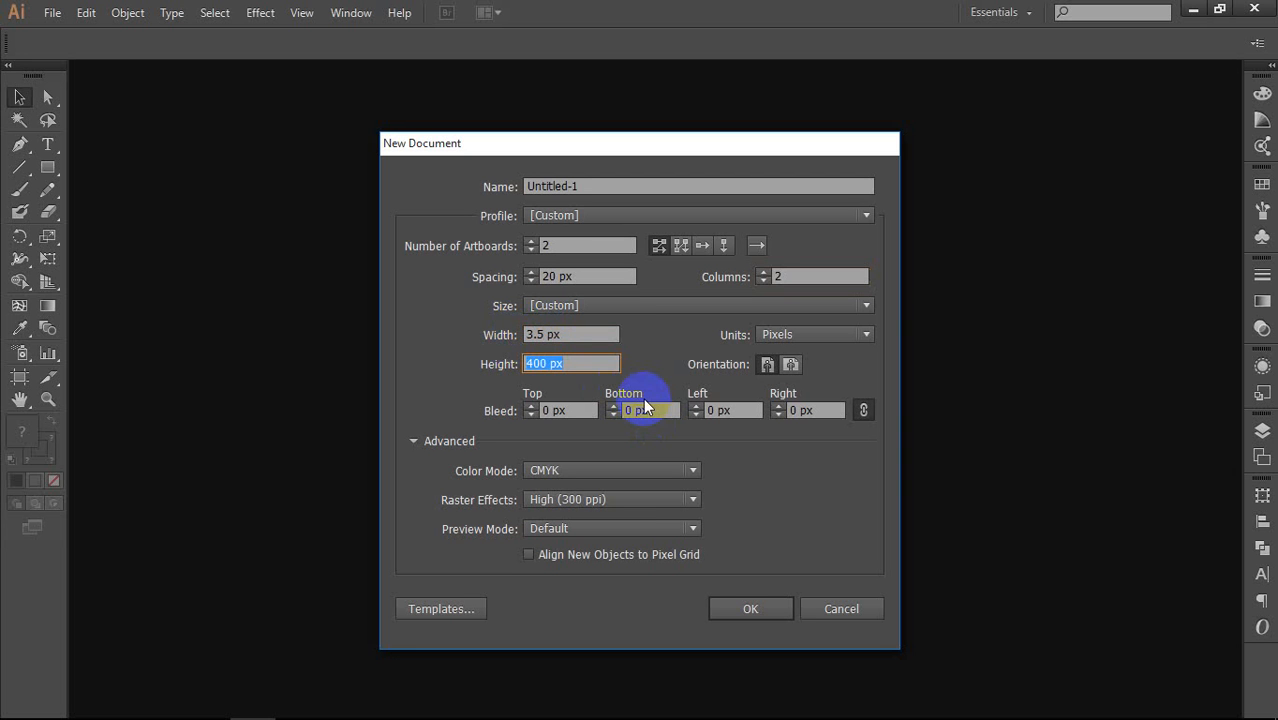
pyautogui.write('2')
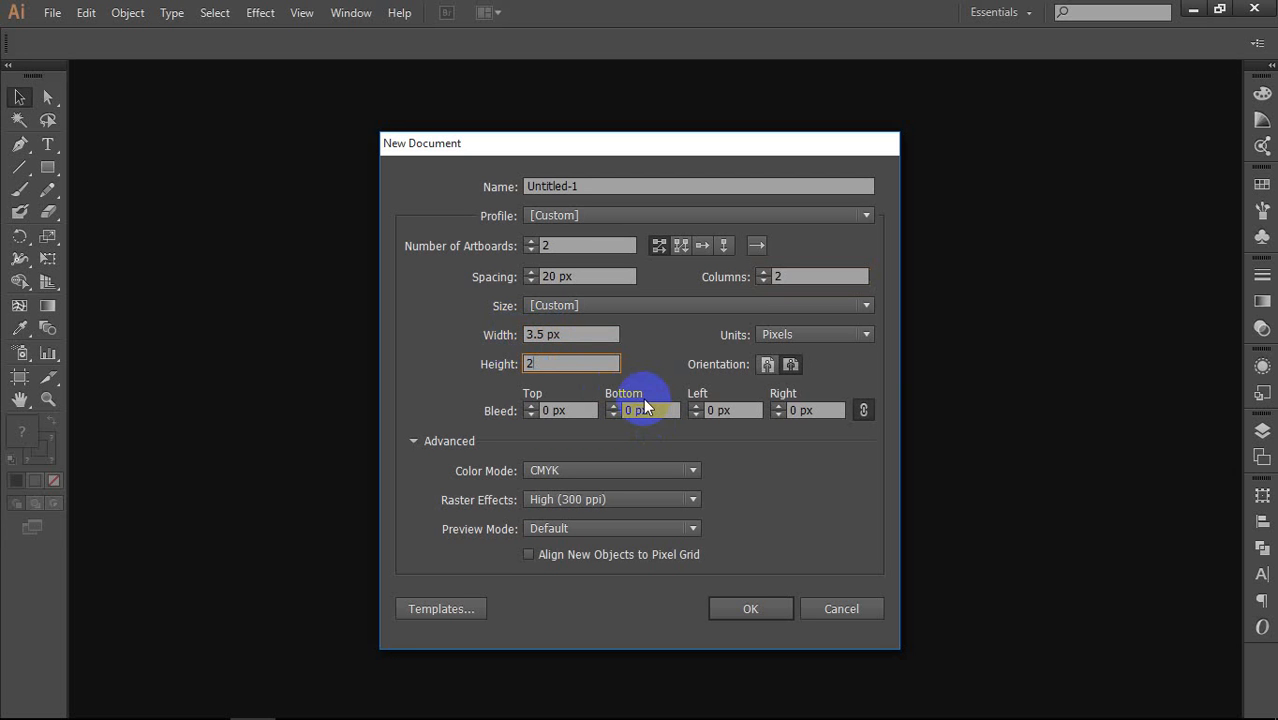
pyautogui.write('px')
# Step: Change the new document's dimensions to 3.5 in wide and 2 in high
pyautogui.click(595, 334)
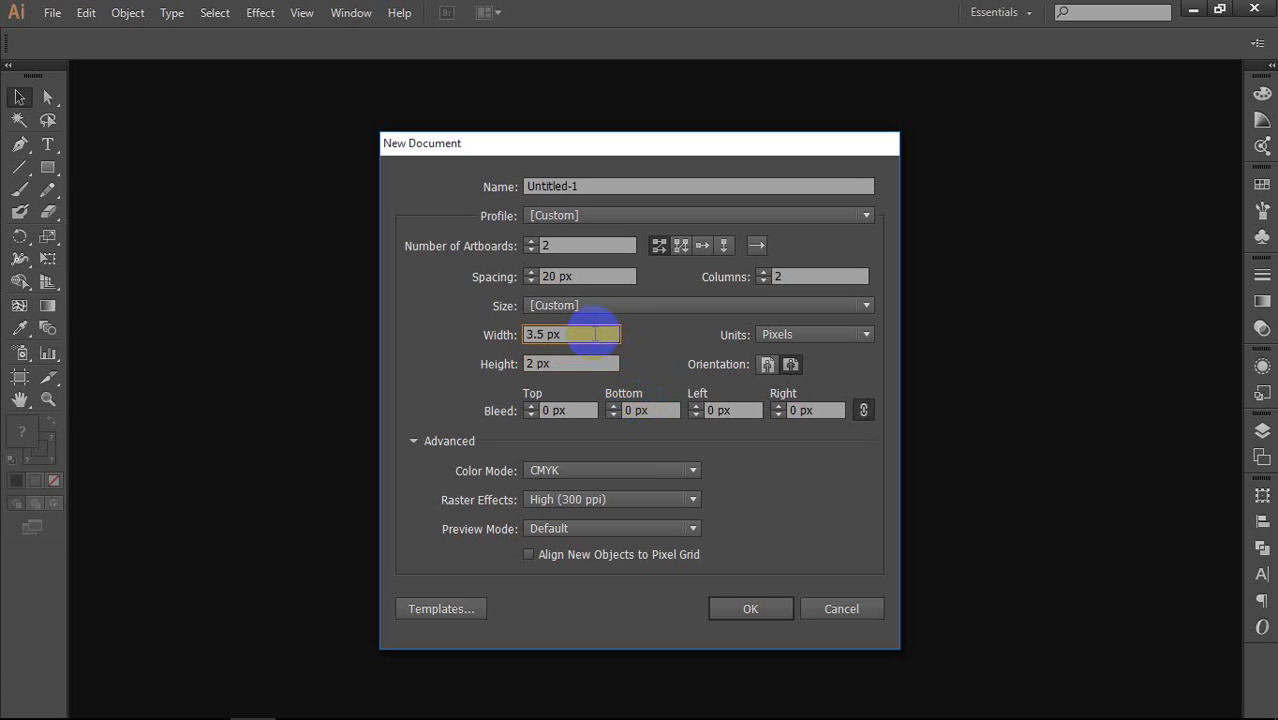
pyautogui.press('BackSpace')
pyautogui.press('BackSpace')
pyautogui.write('in')
pyautogui.click(590, 362)
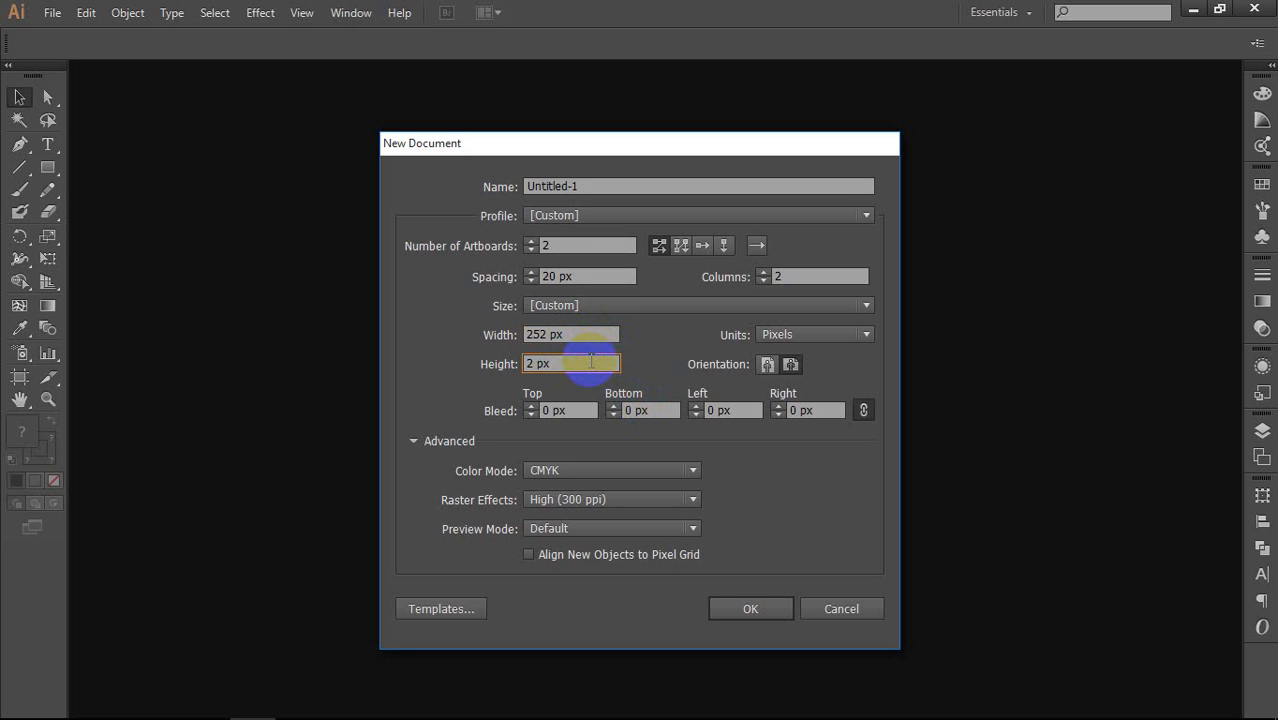
pyautogui.press('BackSpace')
pyautogui.press('BackSpace')
pyautogui.write('in')
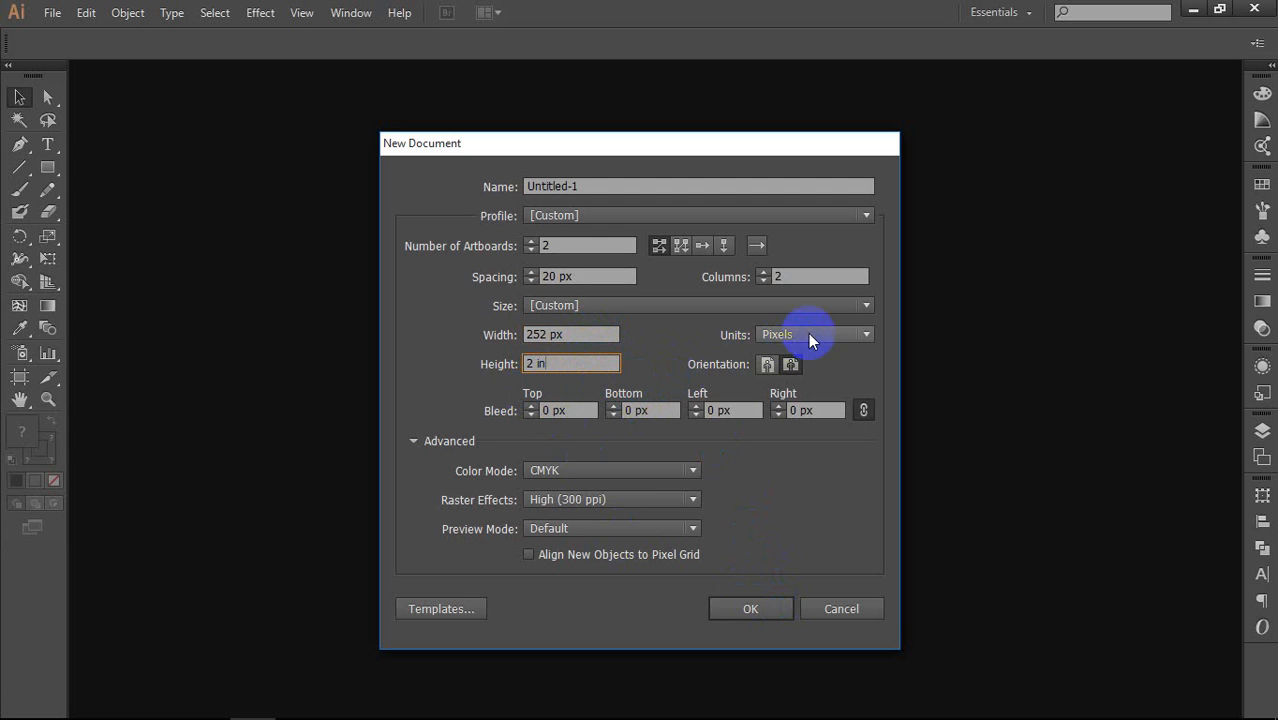
pyautogui.click(571, 407)
pyautogui.press('Tab')
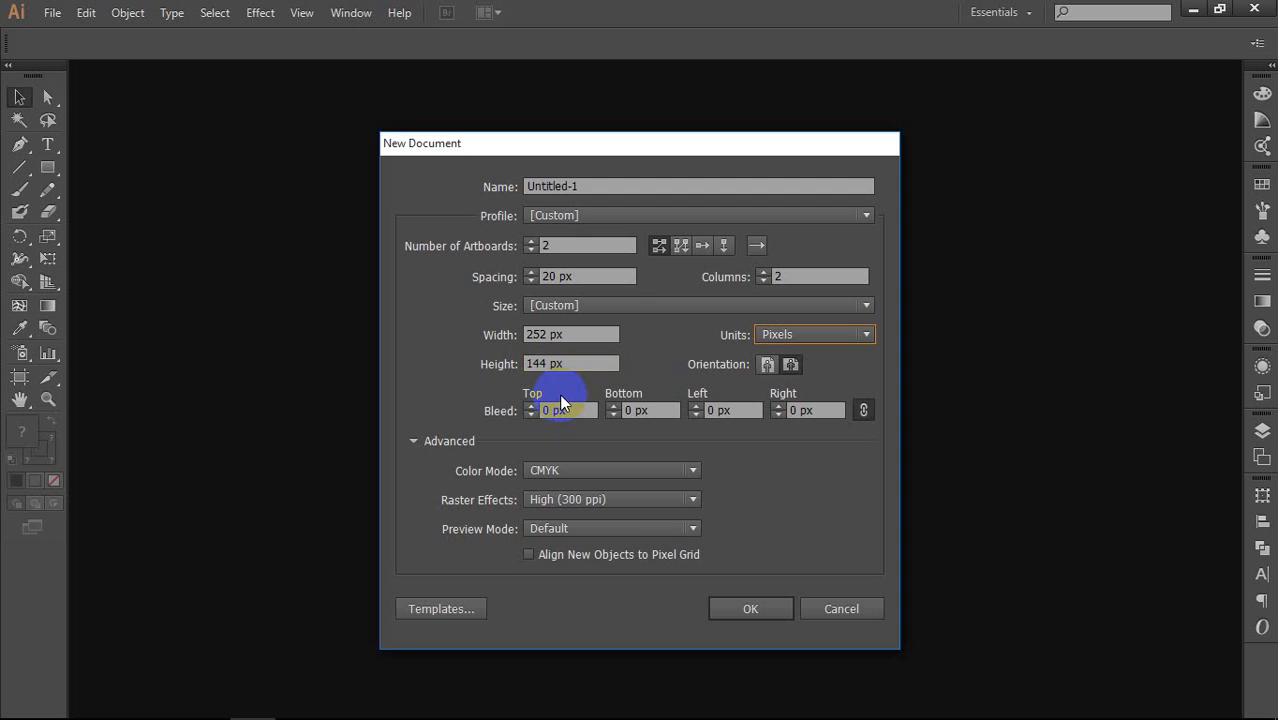
# Step: Switch the new document's measurement units to Inches
pyautogui.click(552, 410)
pyautogui.click(562, 333)
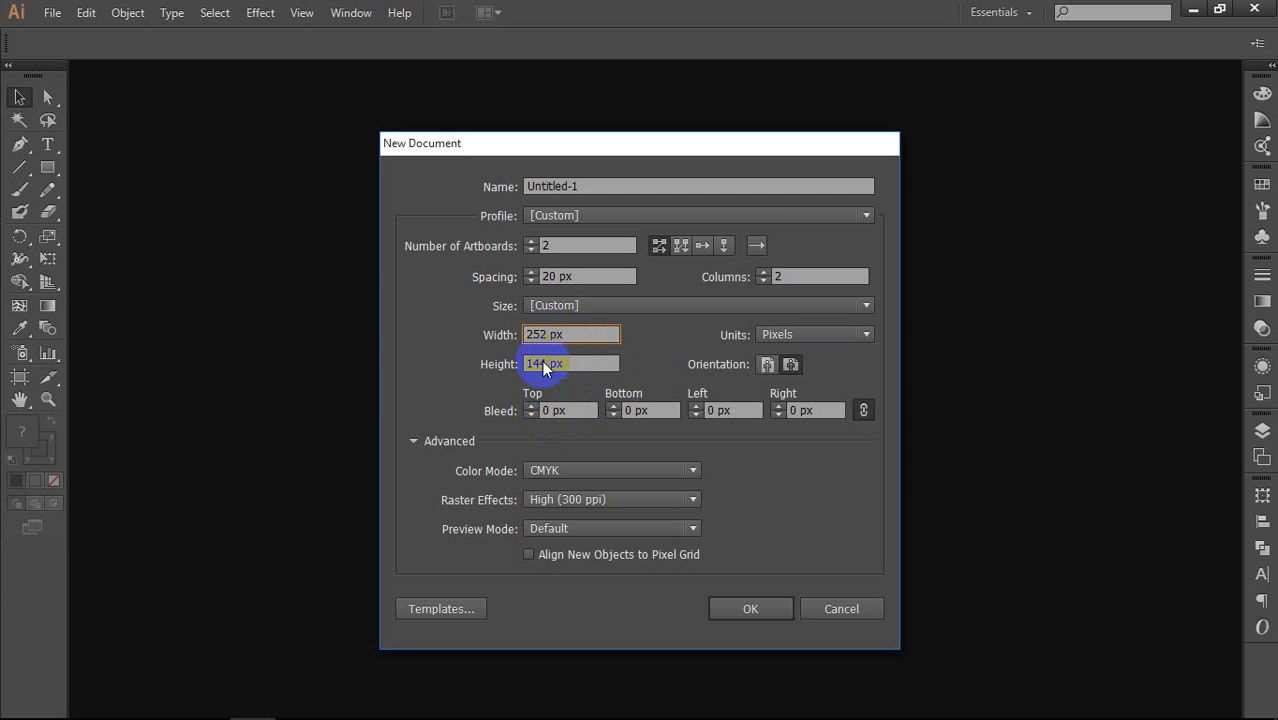
pyautogui.click(560, 333)
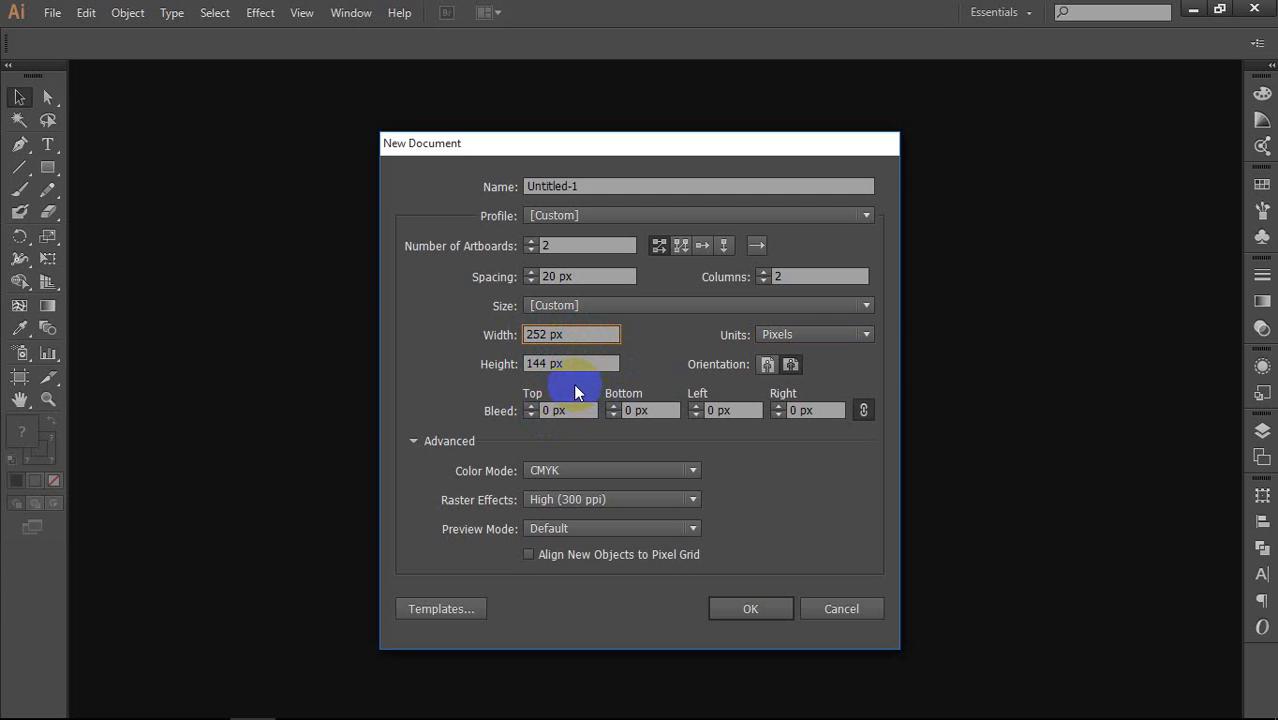
pyautogui.click(805, 334)
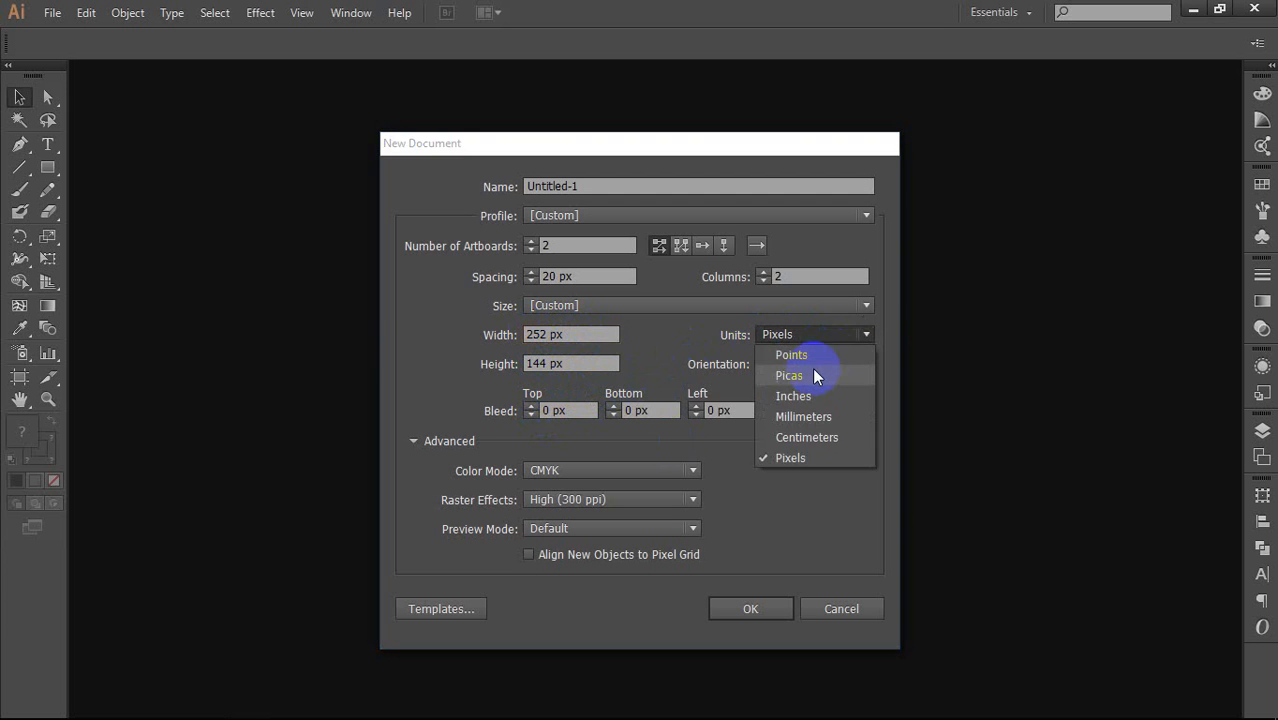
pyautogui.click(793, 396)
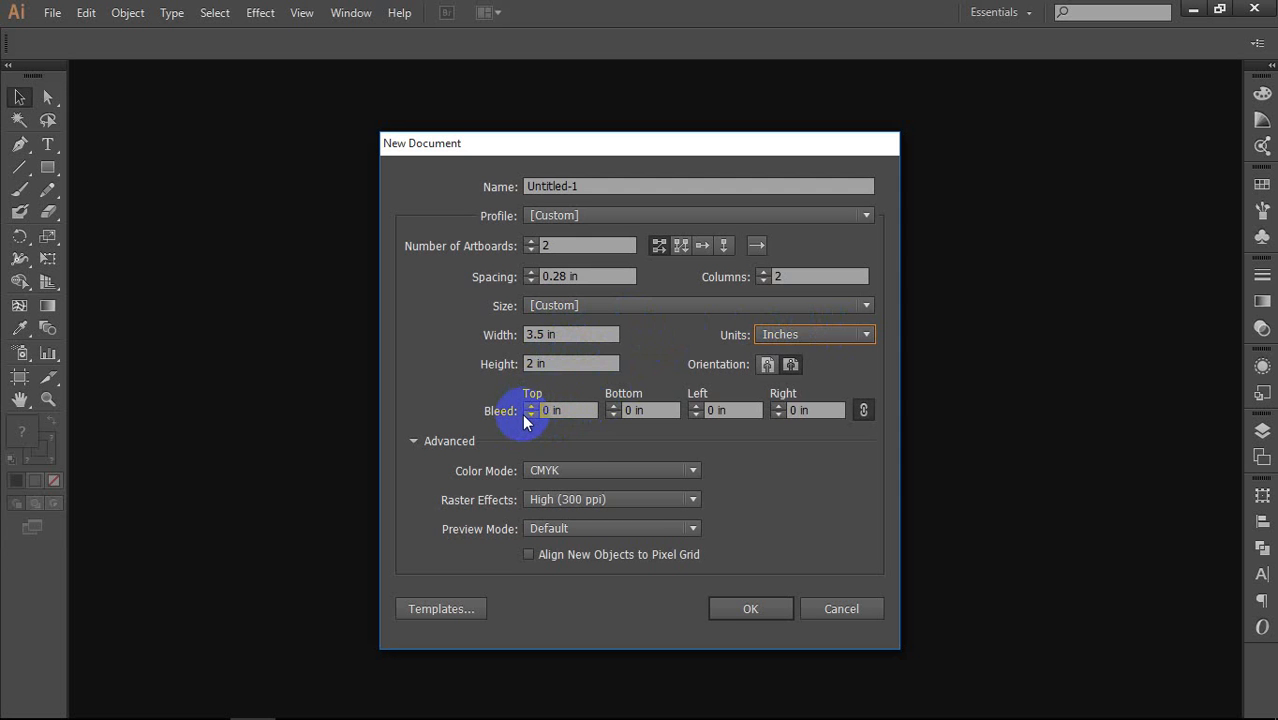
# Step: Set the bleed on all sides to .25px and create the document
pyautogui.click(567, 412)
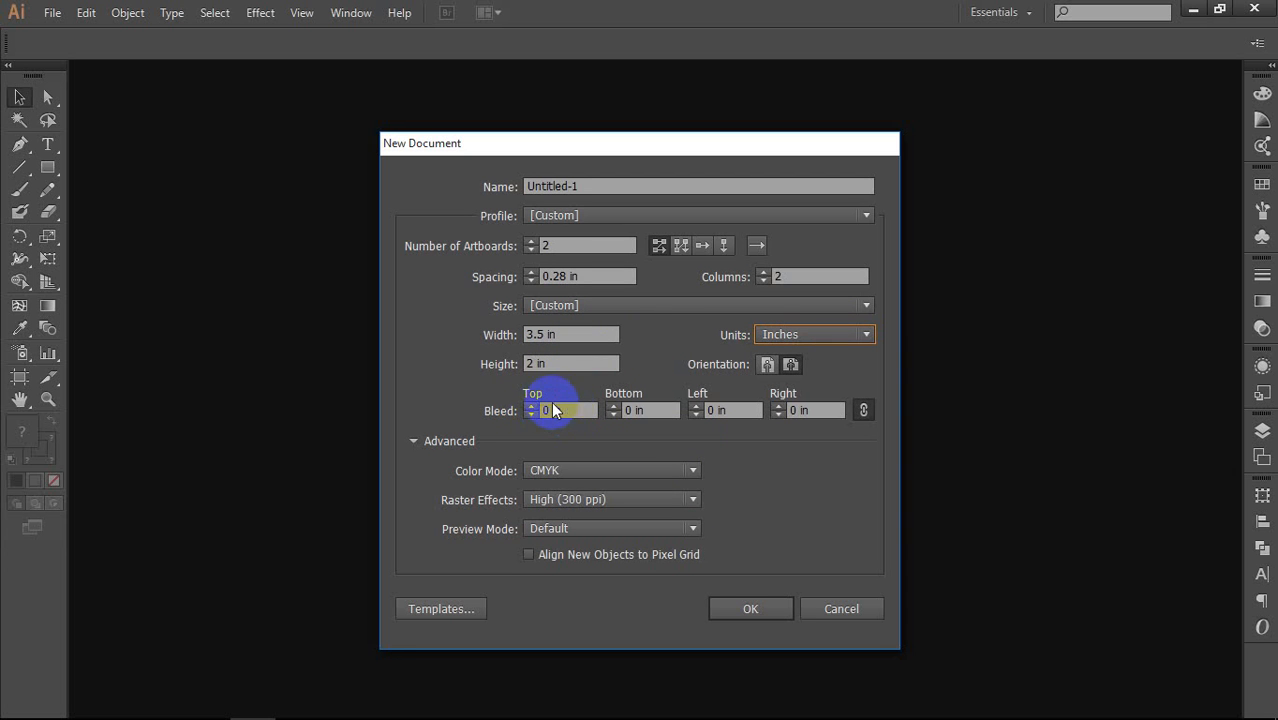
pyautogui.moveTo(570, 408); pyautogui.dragTo(523, 420)
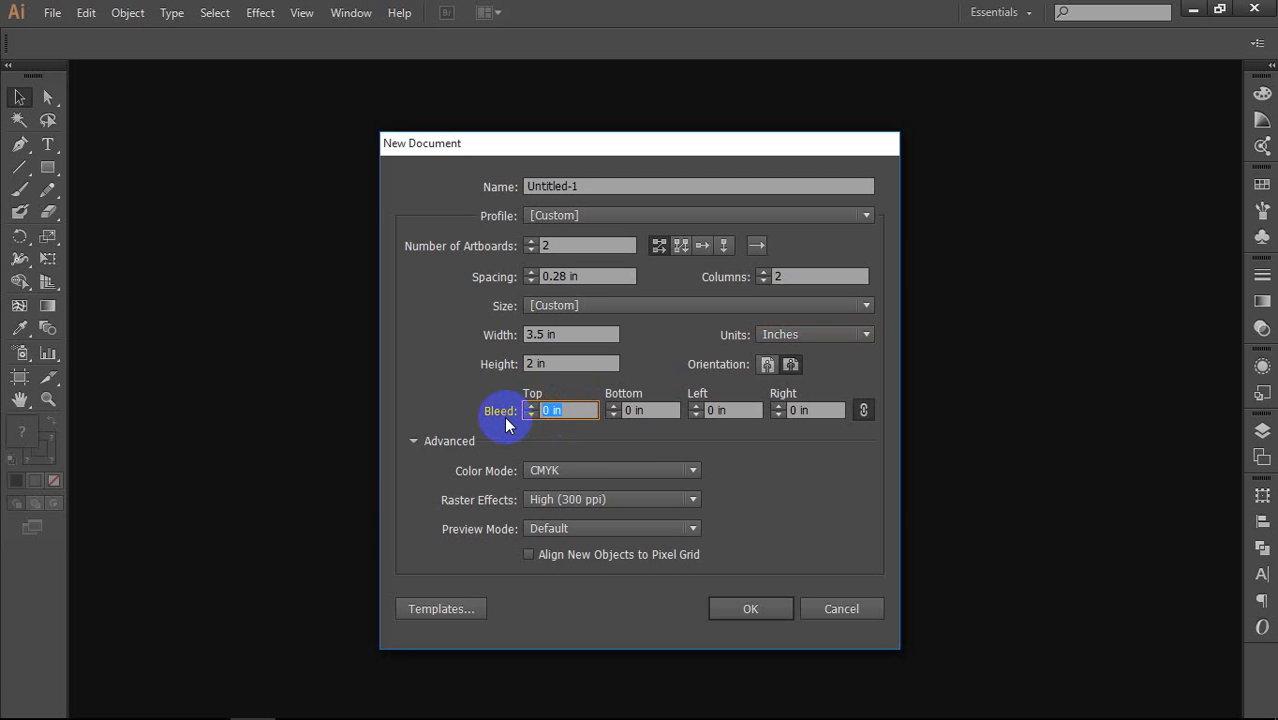
pyautogui.write('.25px')
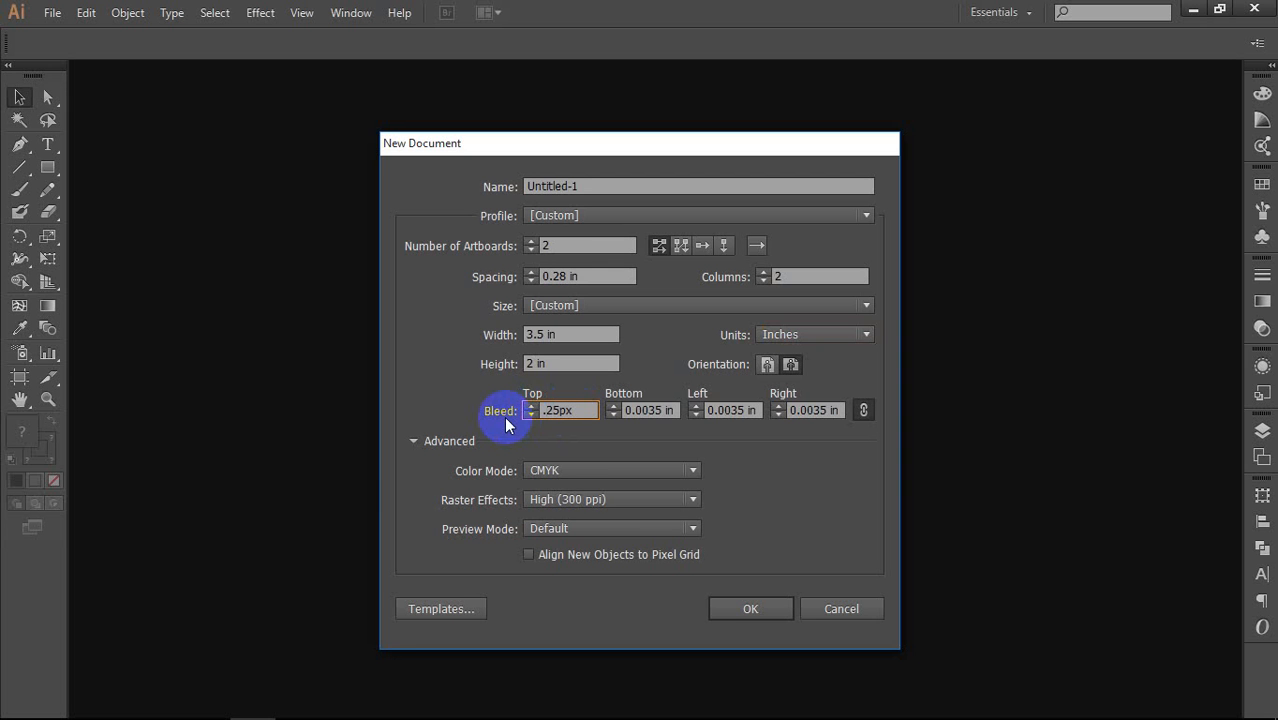
pyautogui.press('Tab')
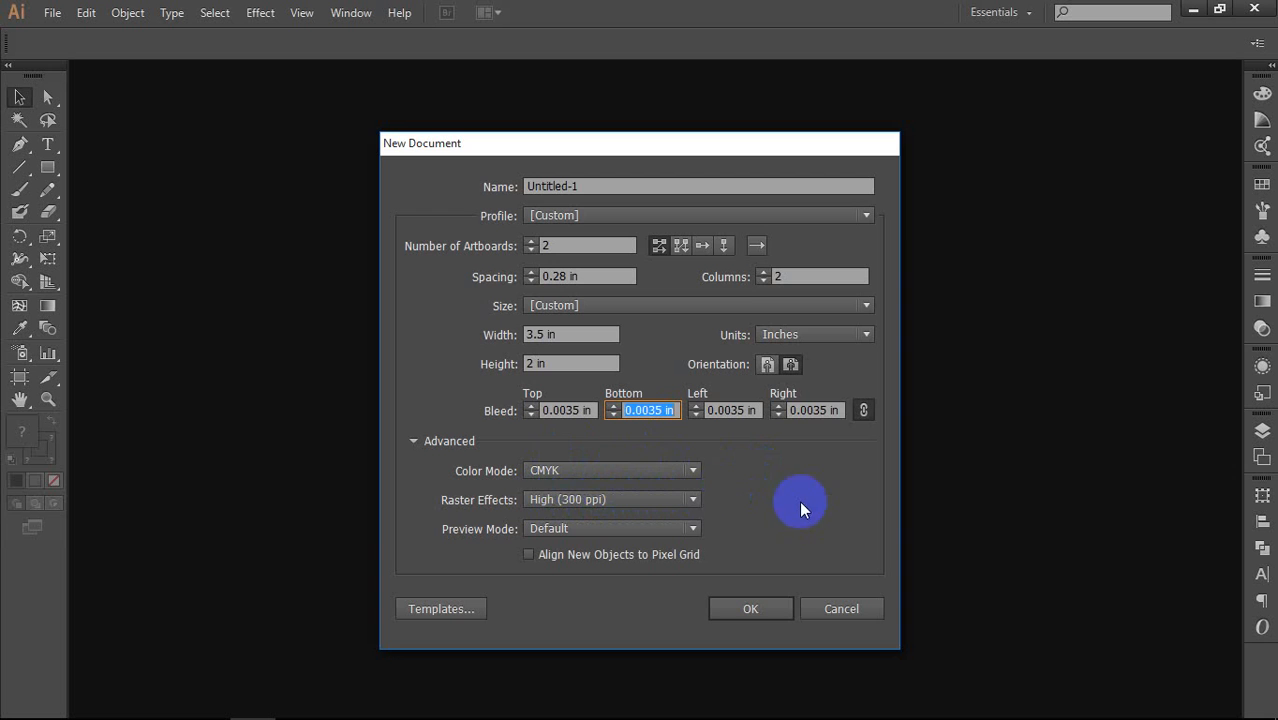
pyautogui.click(757, 608)
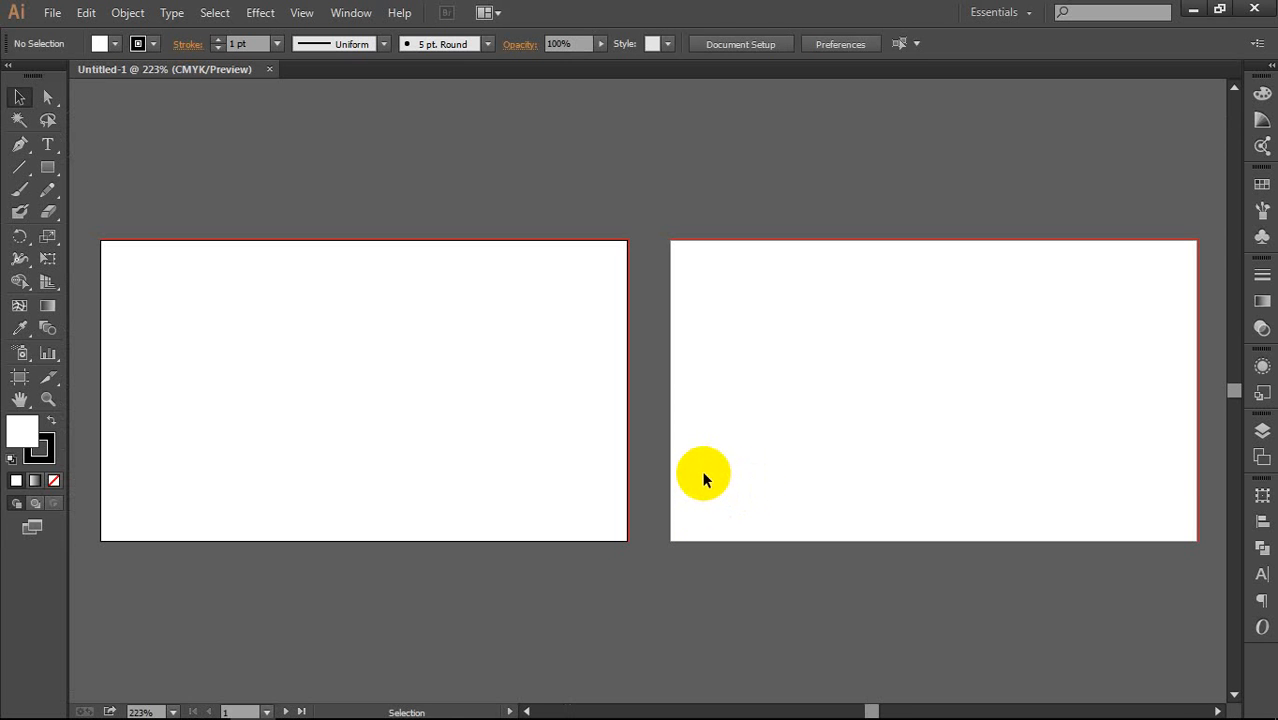
# Step: Switch to the Google Meet call in Chrome, respond to its pop-up request, and return to Illustrator
pyautogui.moveTo(114, 698)
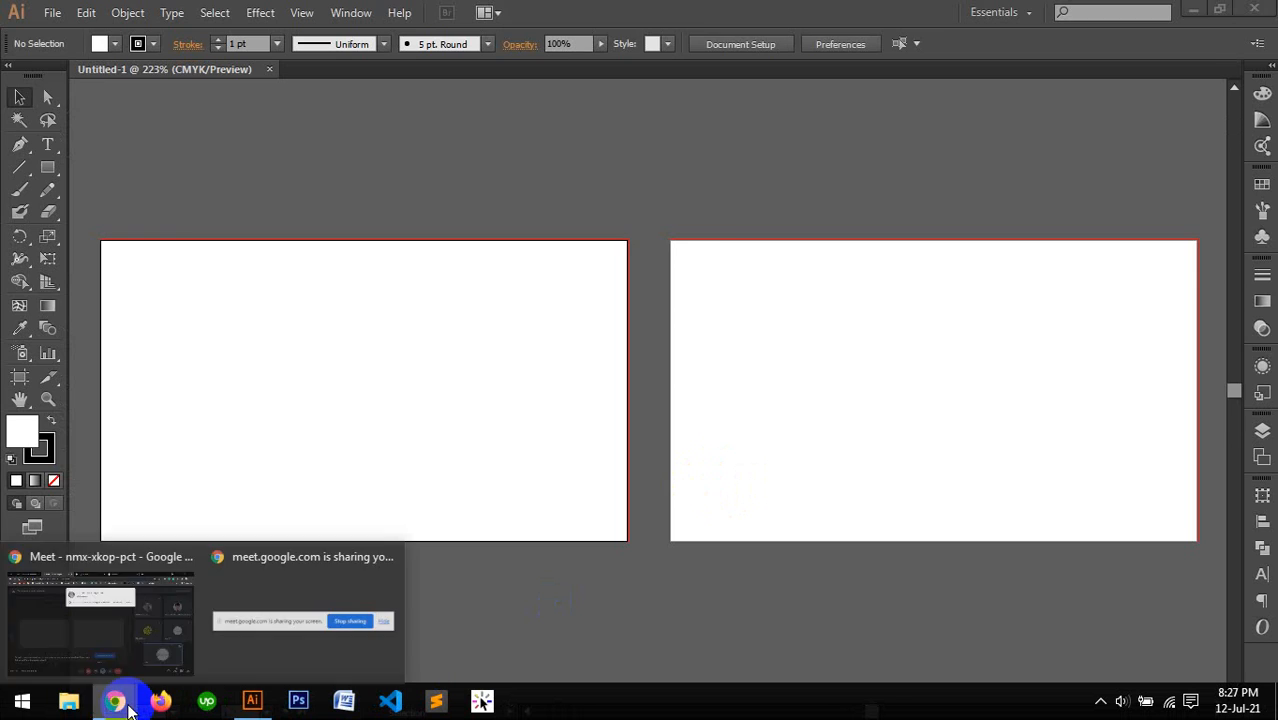
pyautogui.click(122, 652)
pyautogui.click(835, 214)
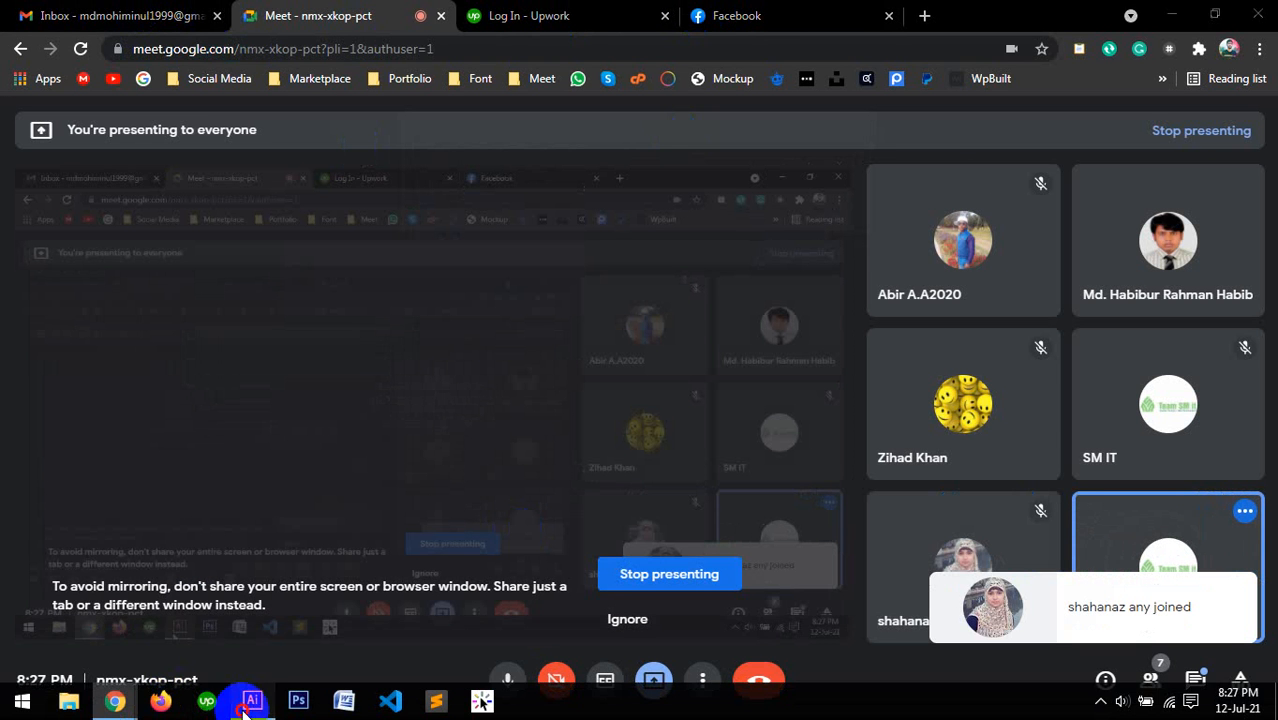
pyautogui.click(252, 701)
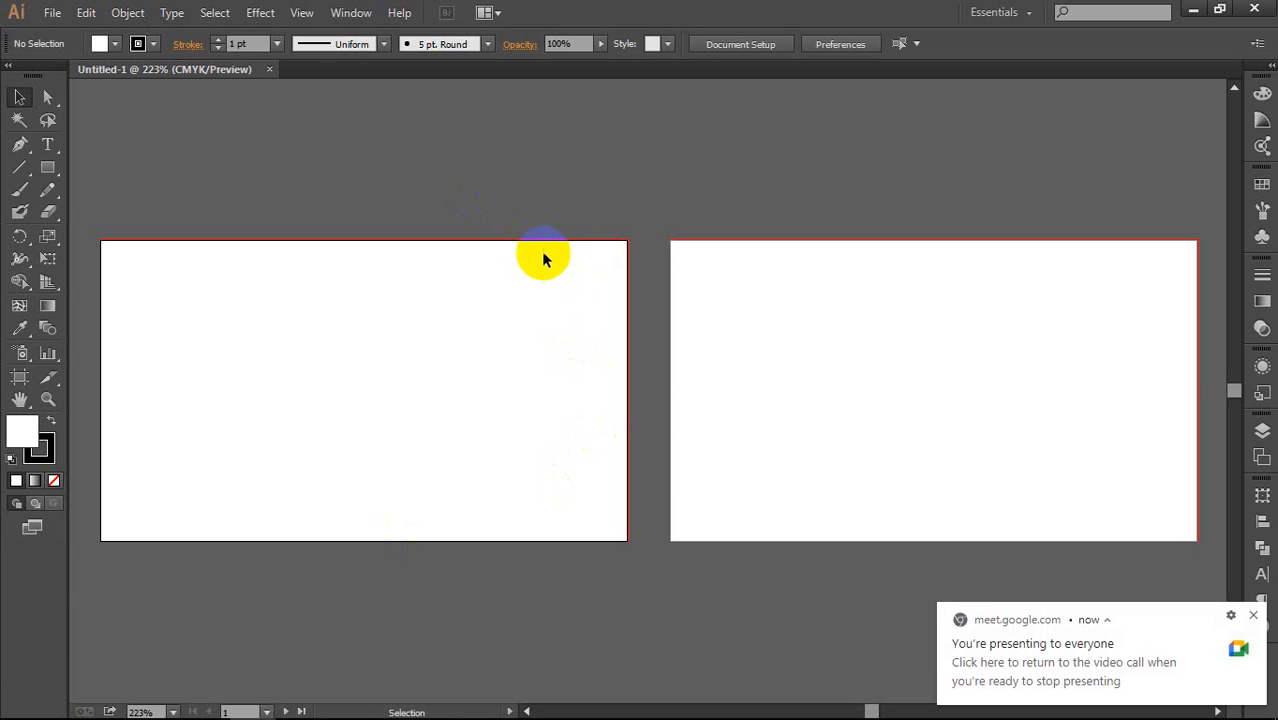
# Step: Create another document with the same two-artboard 3.5 by 2 in setup, but with a bleed of .25in on all sides
pyautogui.scroll(4, 630, 390)
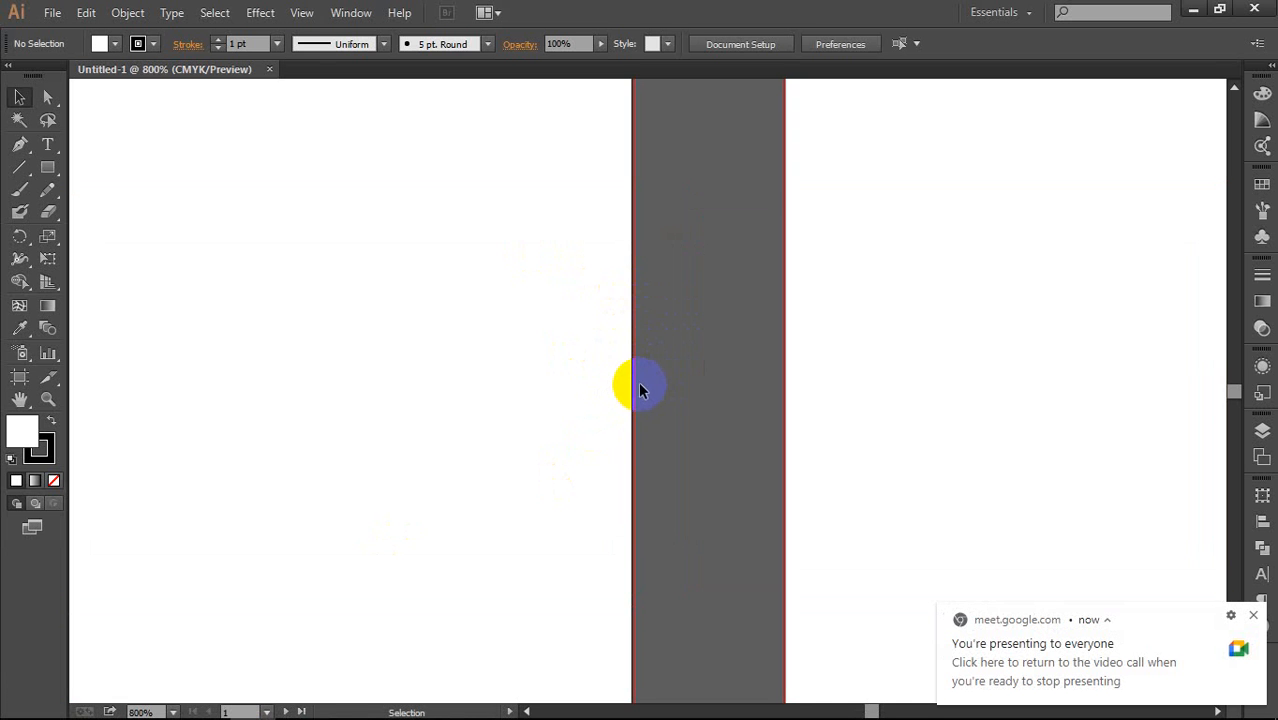
pyautogui.scroll(-3, 641, 388)
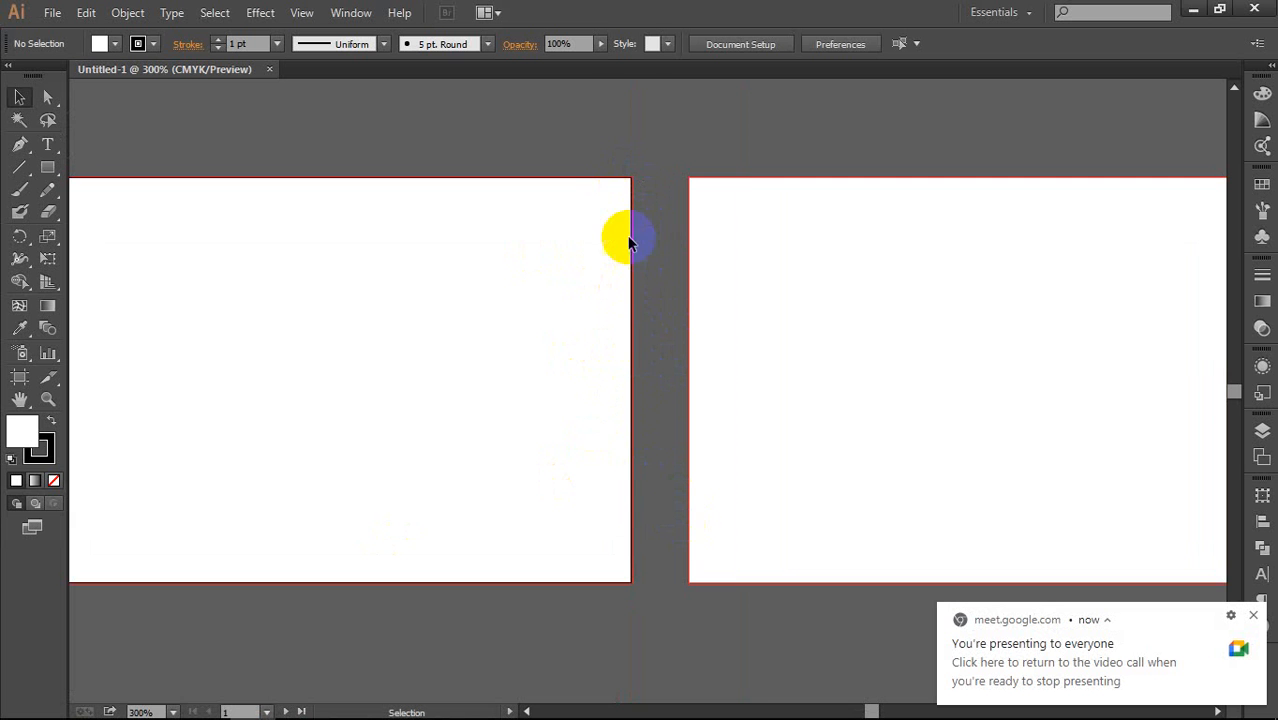
pyautogui.scroll(-1, 605, 474)
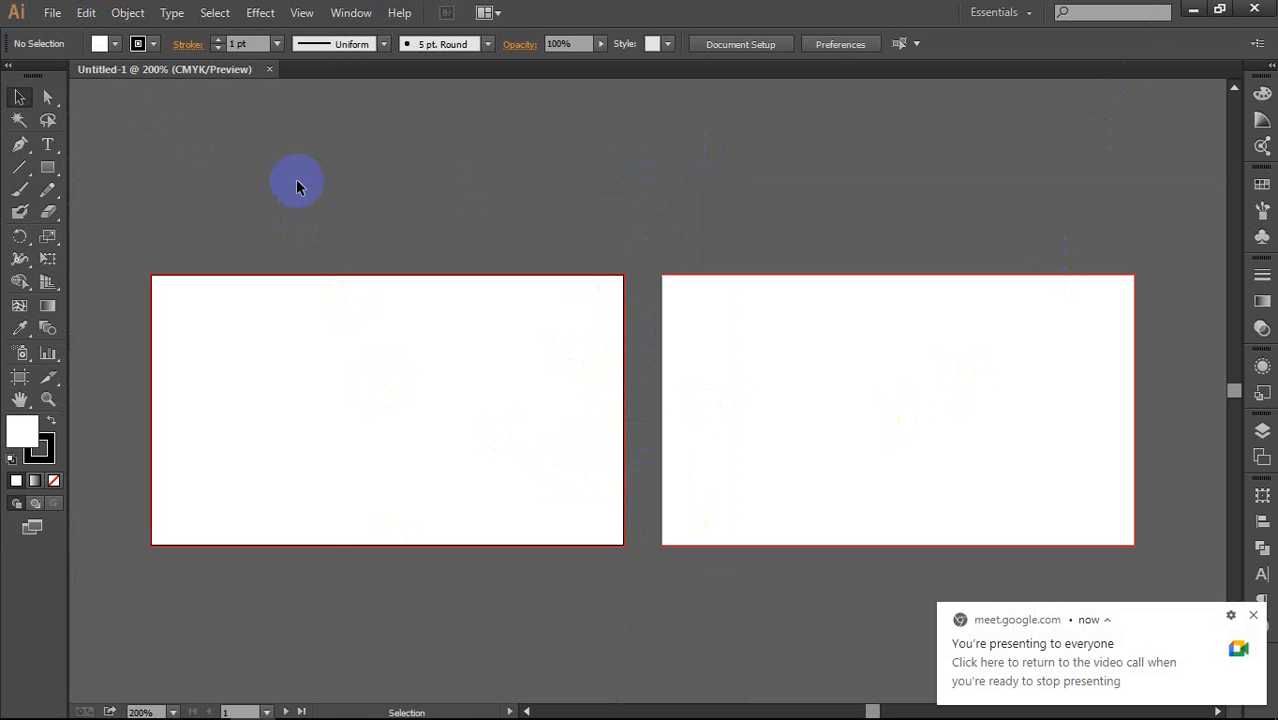
pyautogui.click(52, 12)
pyautogui.click(82, 37)
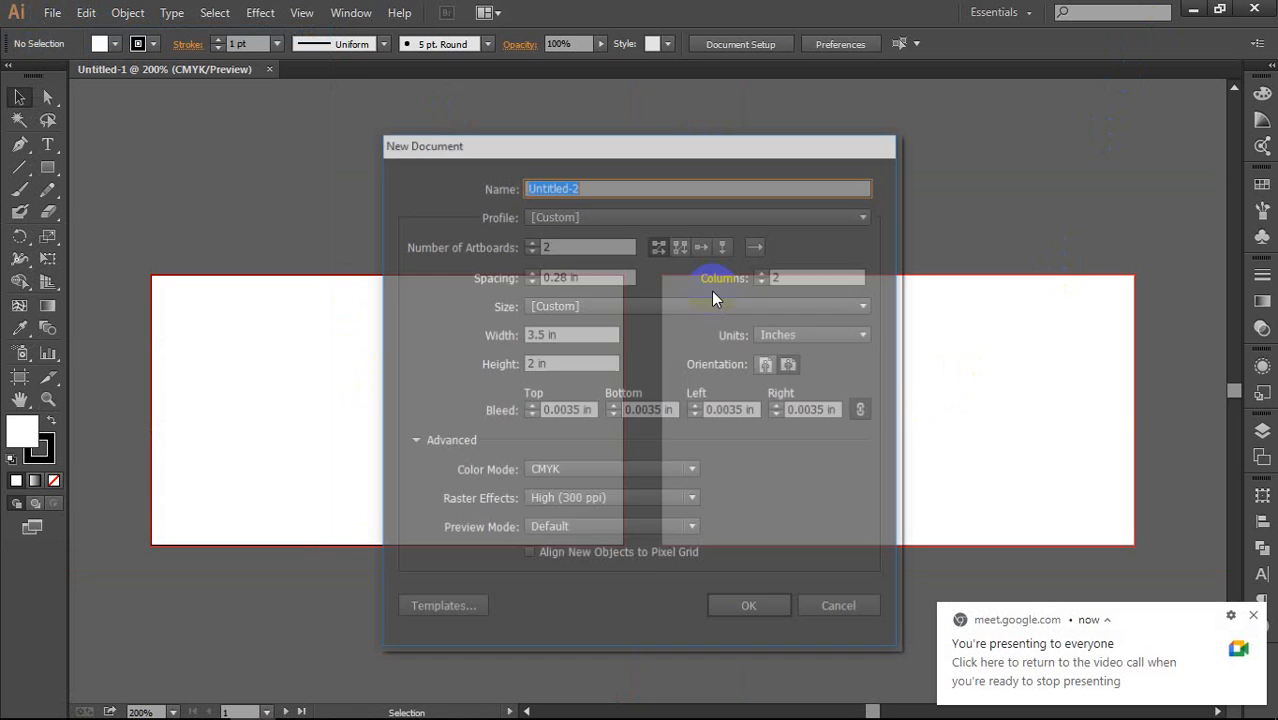
pyautogui.click(568, 410)
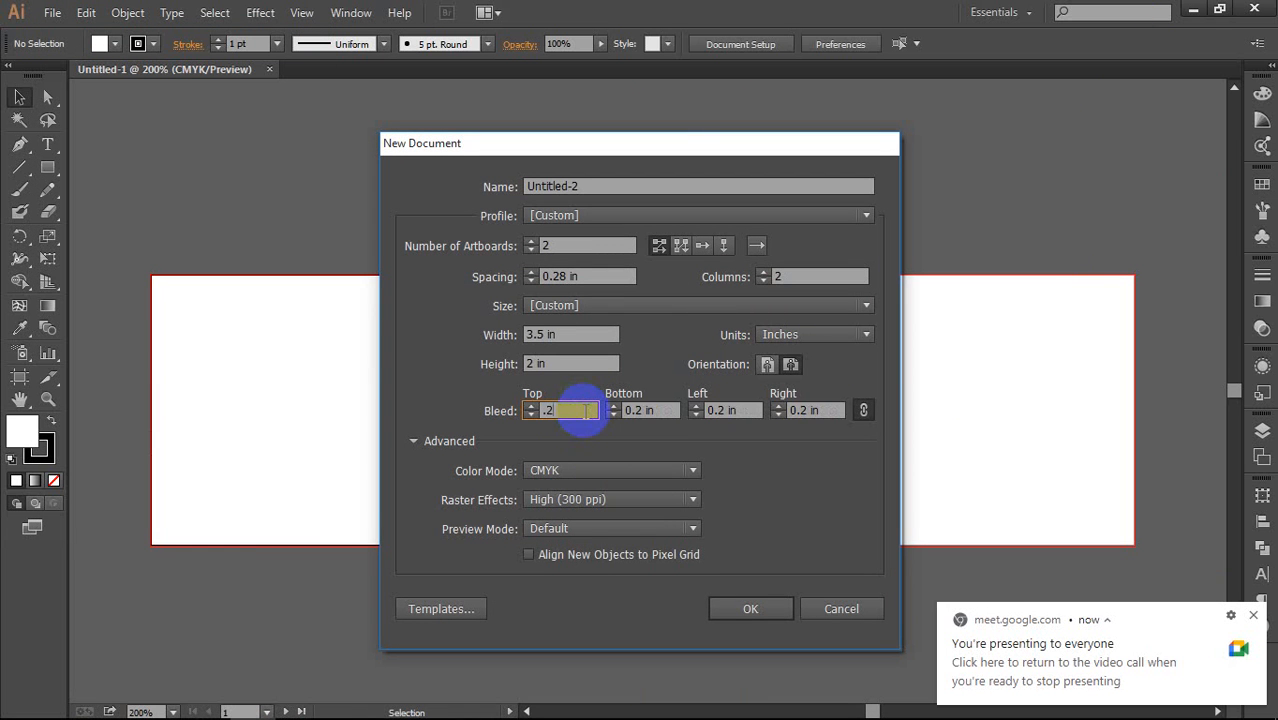
pyautogui.write('.25in')
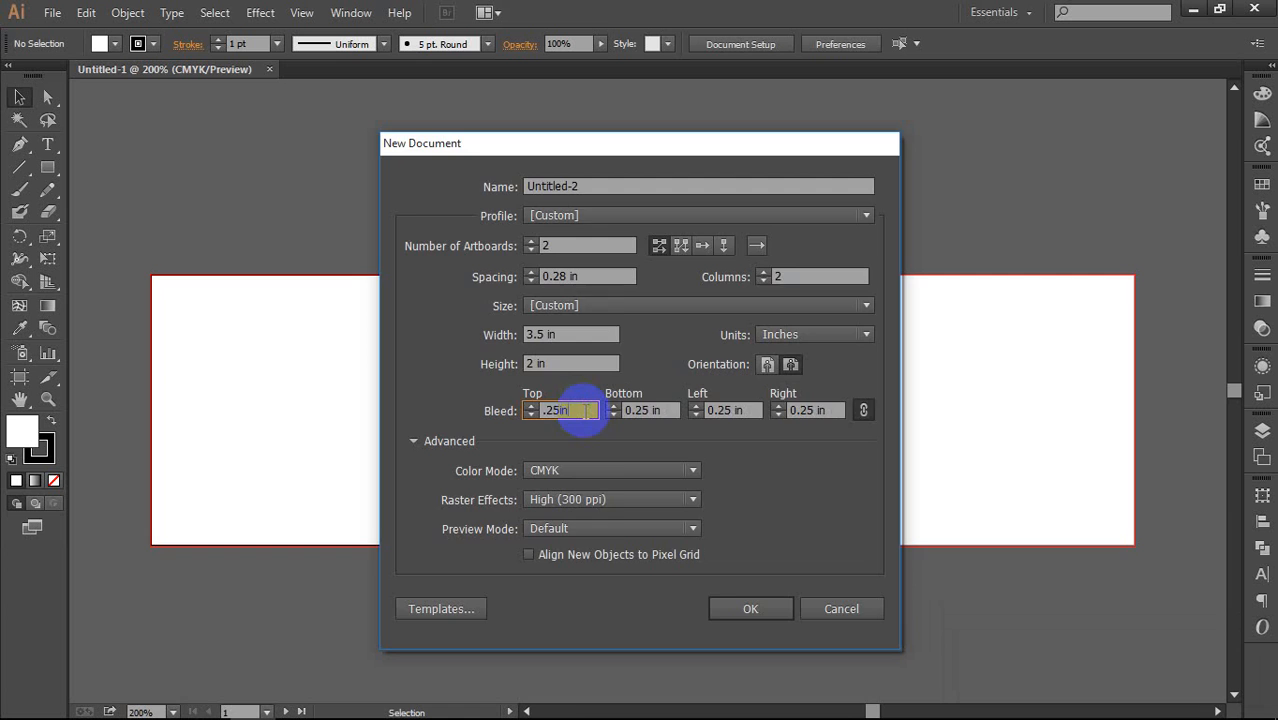
pyautogui.press('Return')
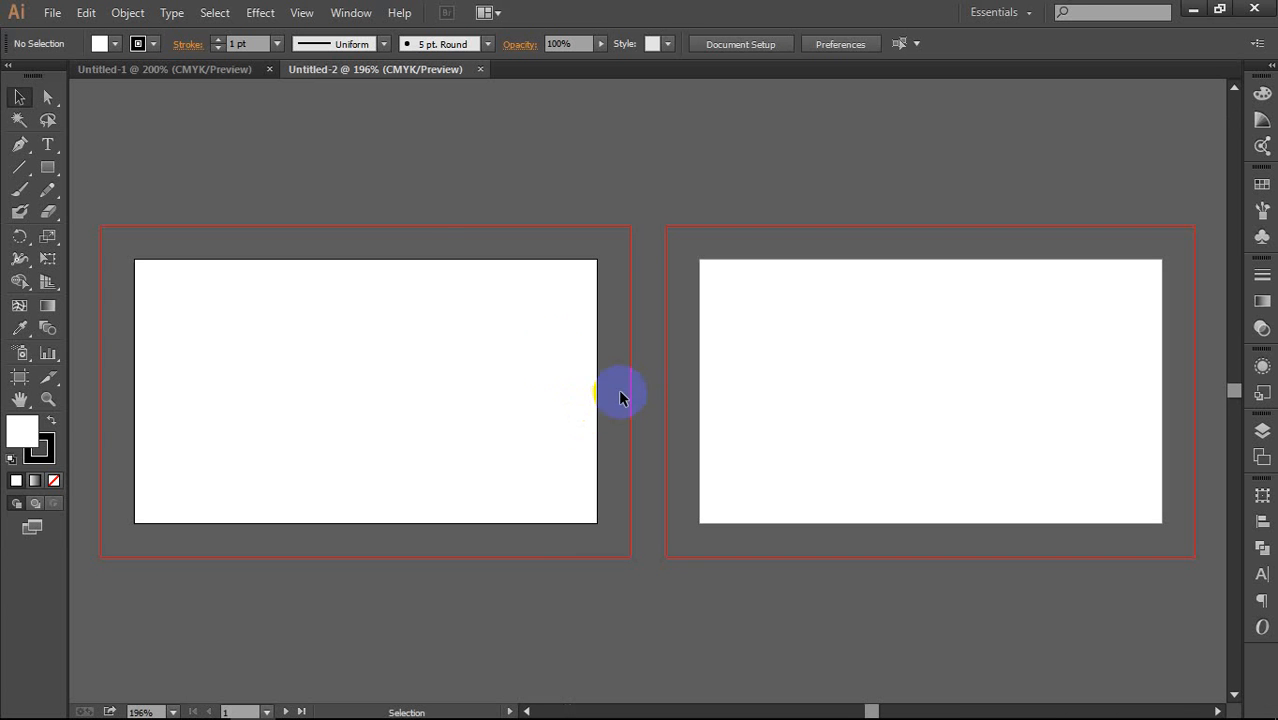
# Step: Close the Untitled-1 document and keep the two-artboard Untitled-2 document in view
pyautogui.click(270, 68)
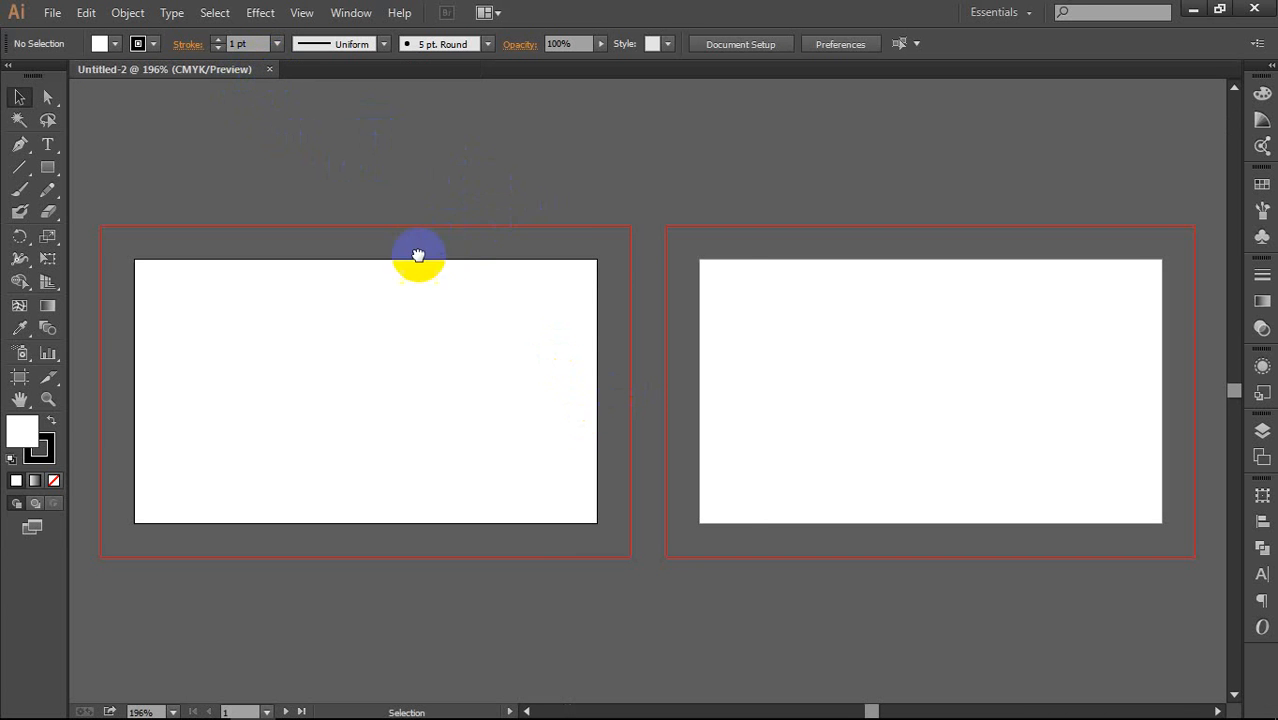
pyautogui.moveTo(419, 257); pyautogui.dragTo(448, 258)
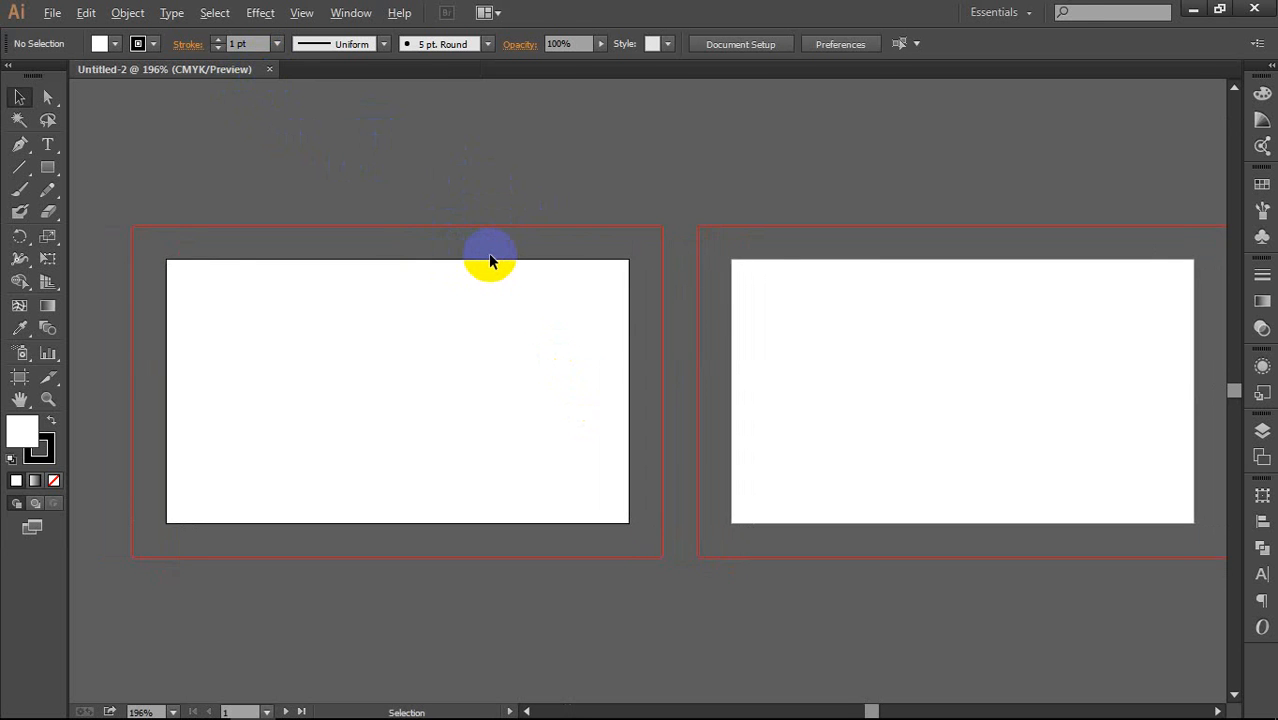
pyautogui.hotkey('ctrl', '-')
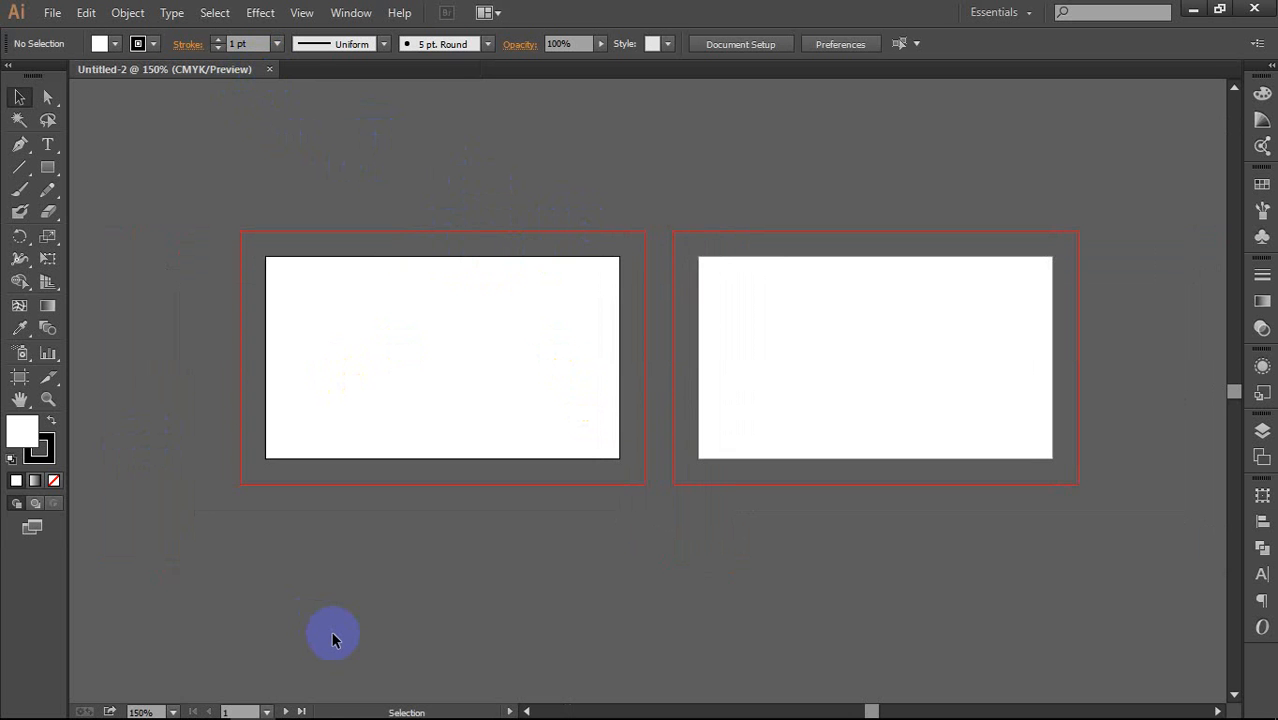
pyautogui.moveTo(247, 715)
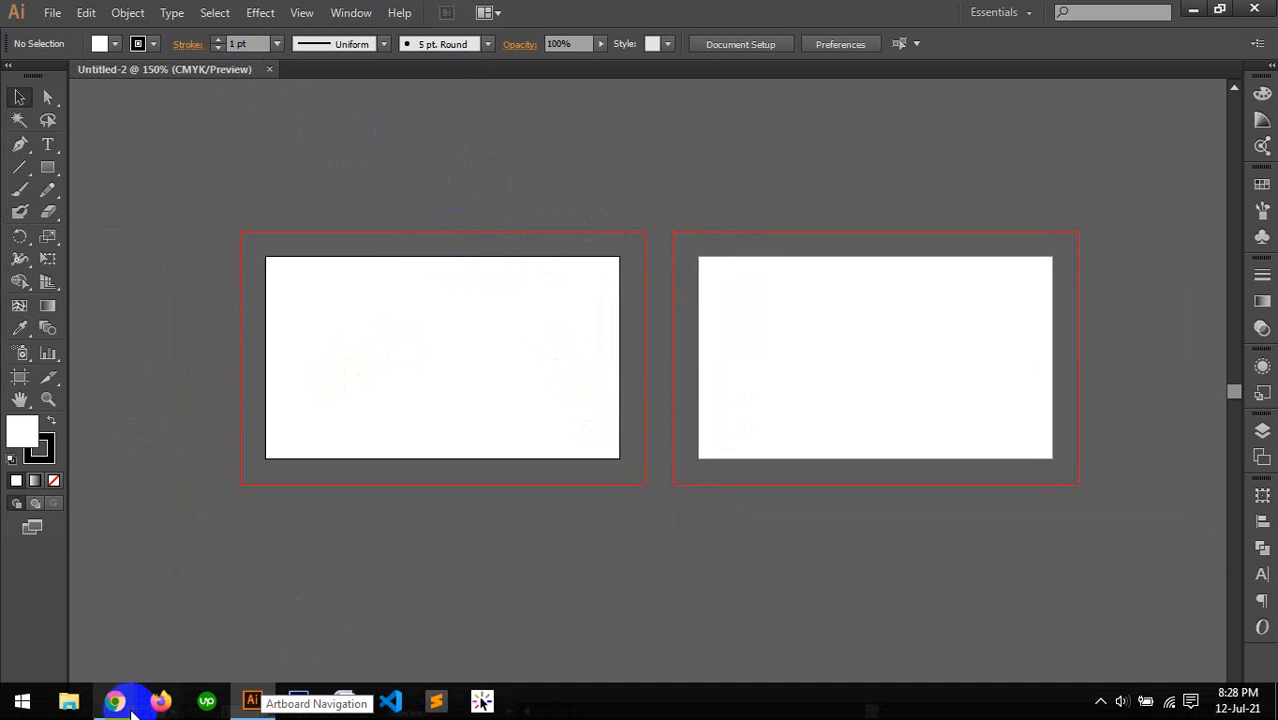
pyautogui.moveTo(122, 708)
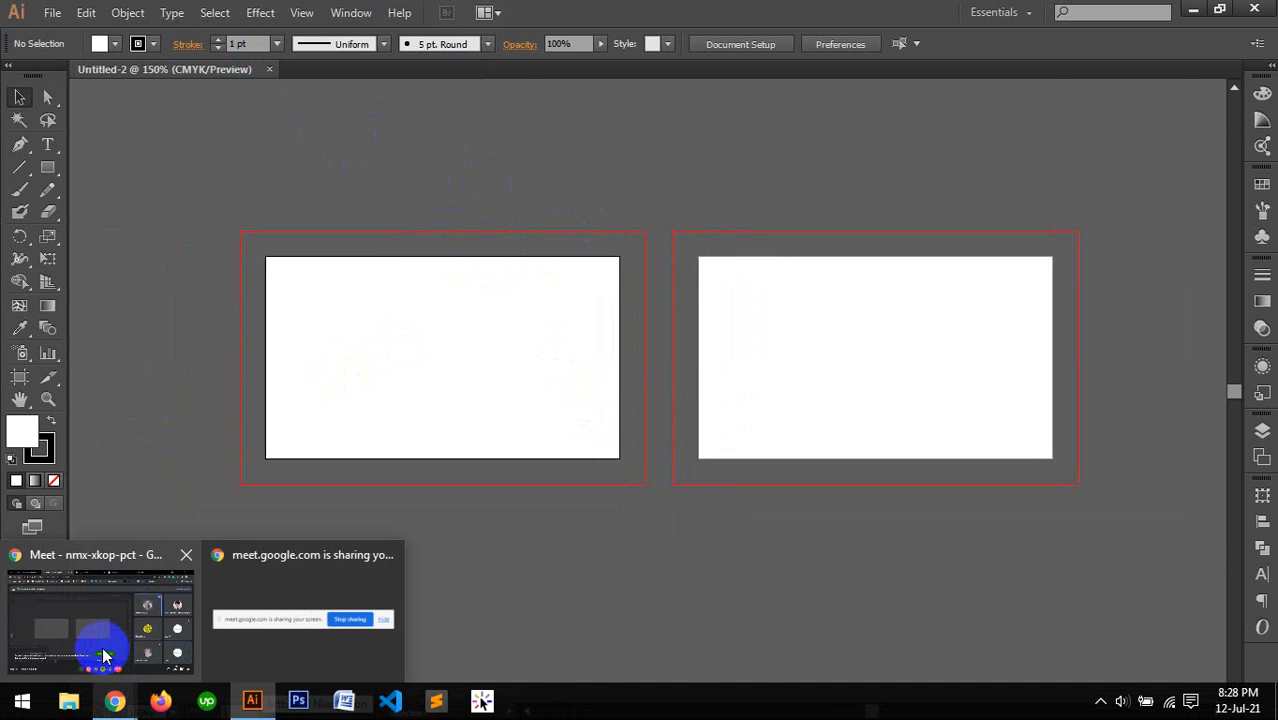
pyautogui.moveTo(100, 651)
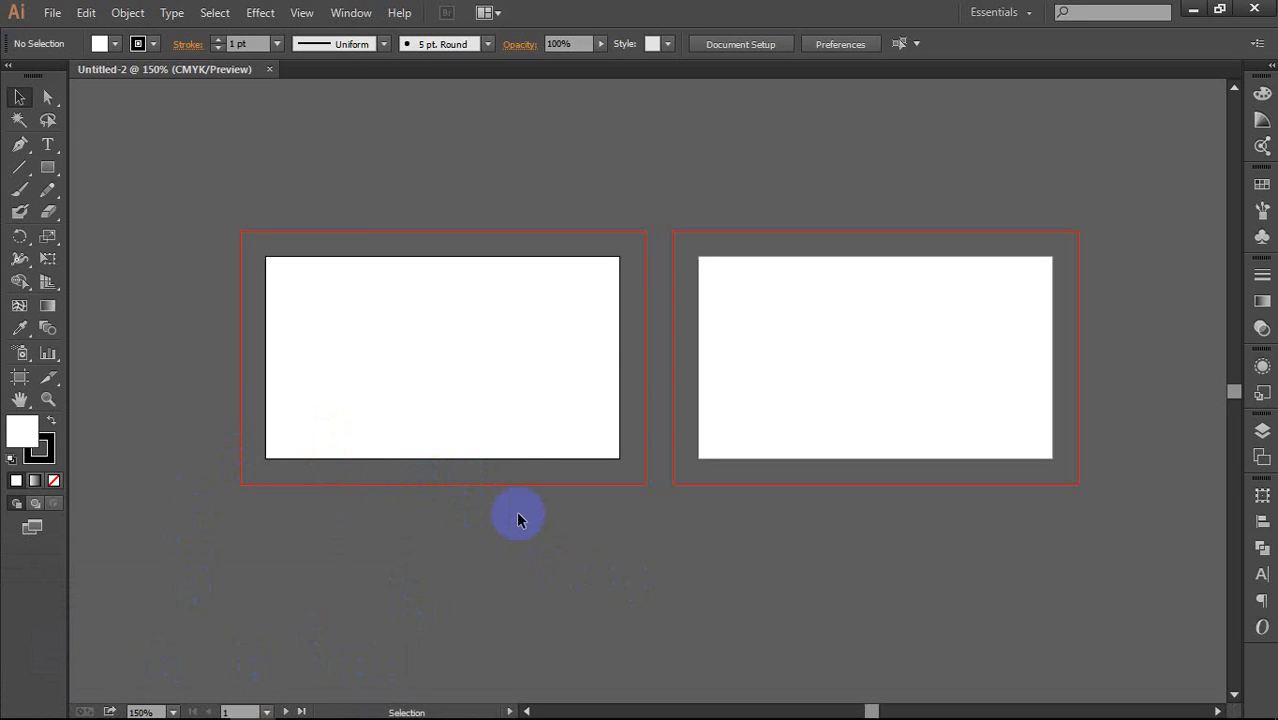
pyautogui.moveTo(604, 331); pyautogui.dragTo(581, 356)
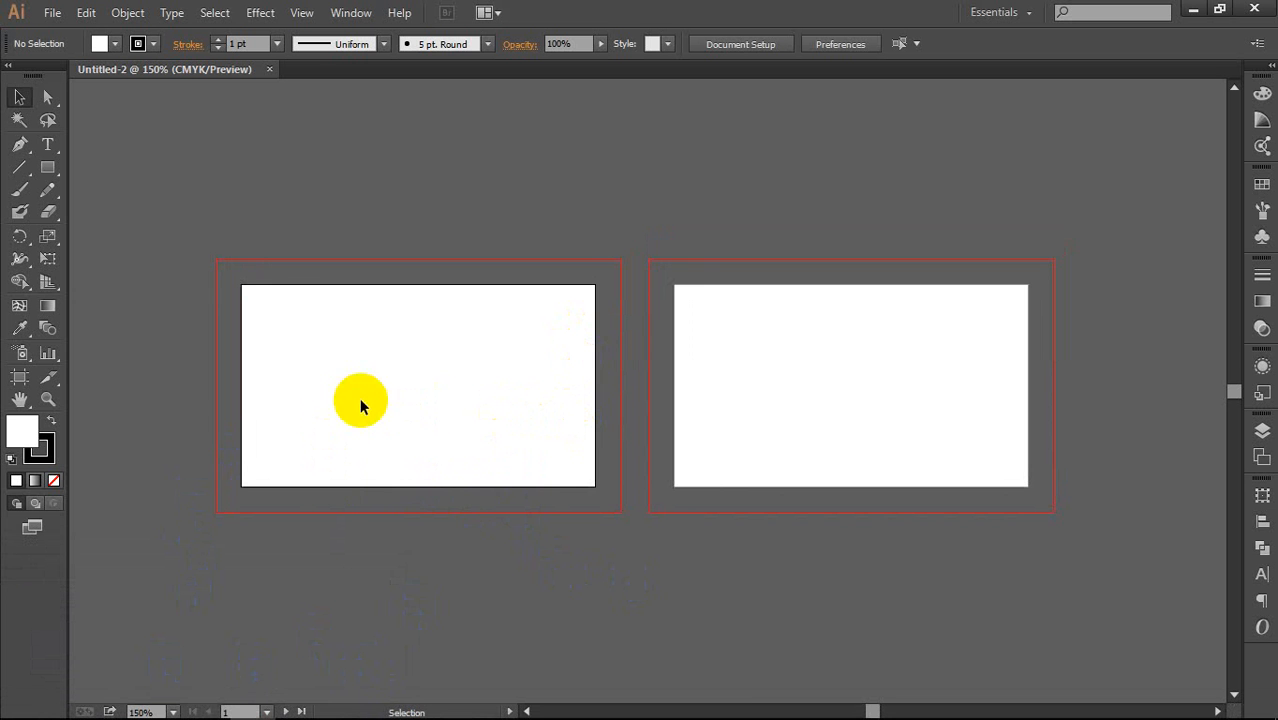
# Step: Switch to Chrome, open a new tab and dismiss the Google Meet presenting notification
pyautogui.moveTo(192, 716)
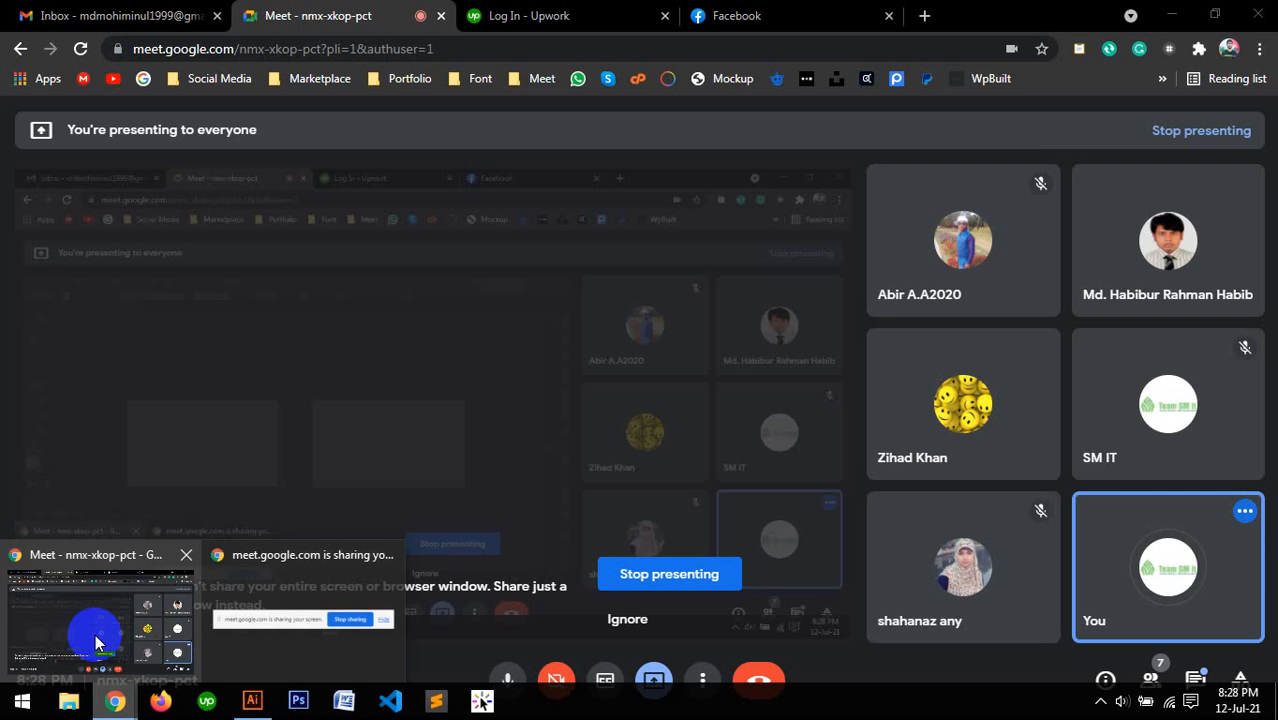
pyautogui.click(94, 628)
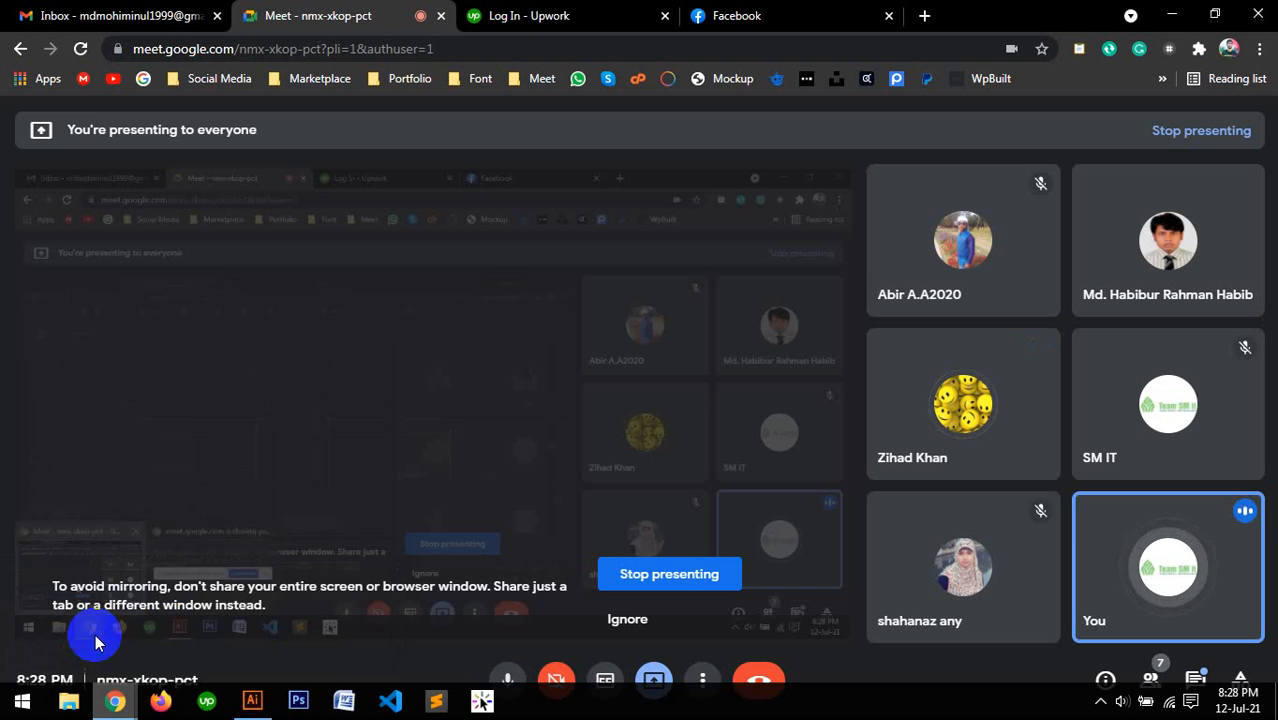
pyautogui.click(924, 15)
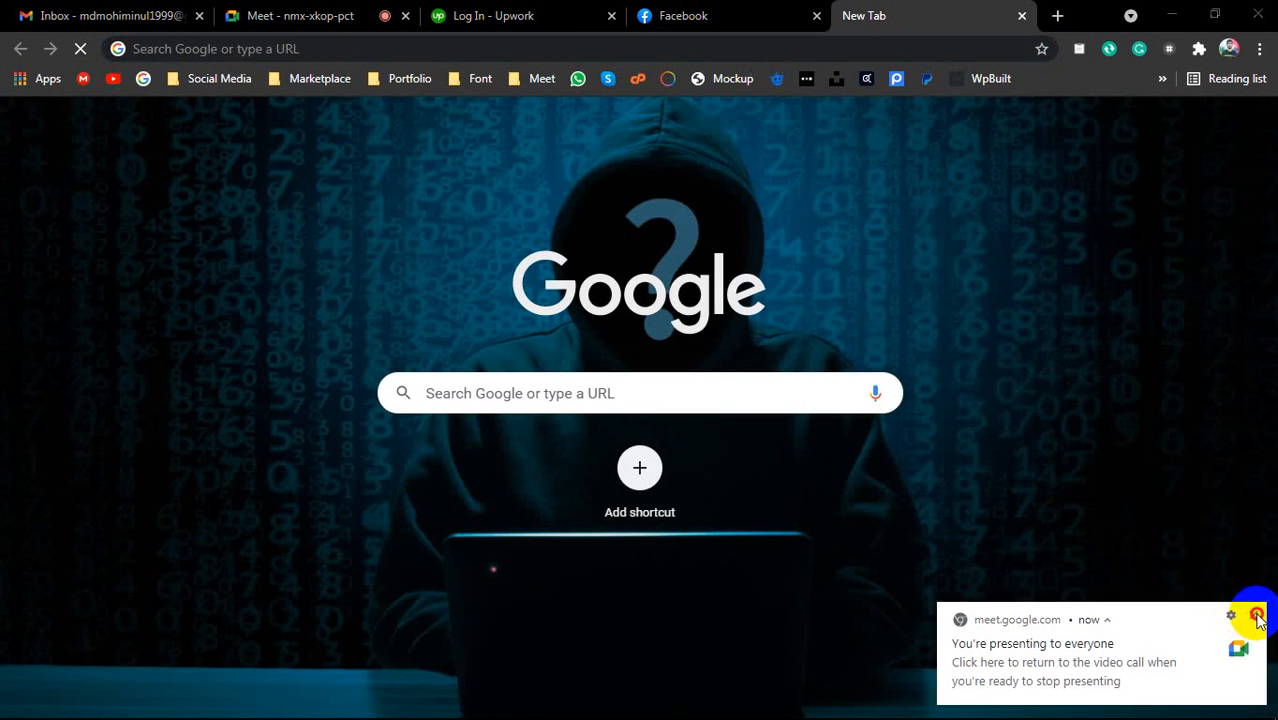
pyautogui.click(1251, 615)
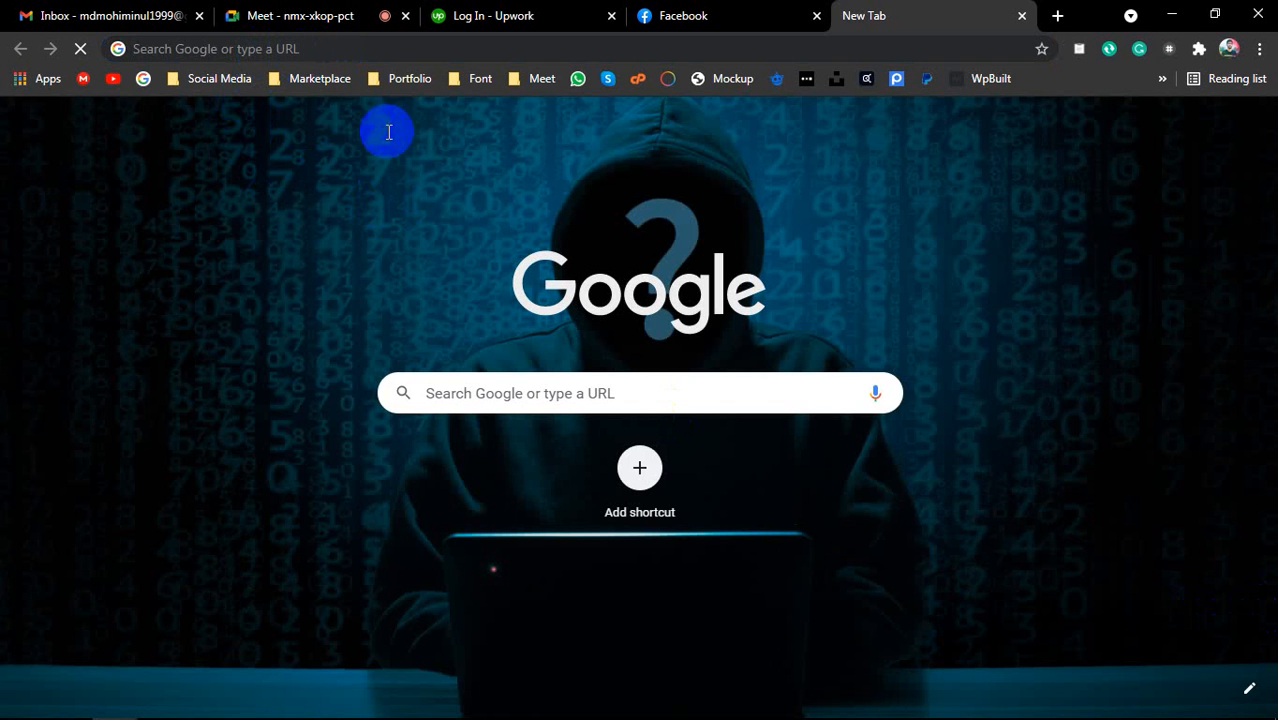
# Step: Search Google for "business card size" and show the image results
pyautogui.click(235, 48)
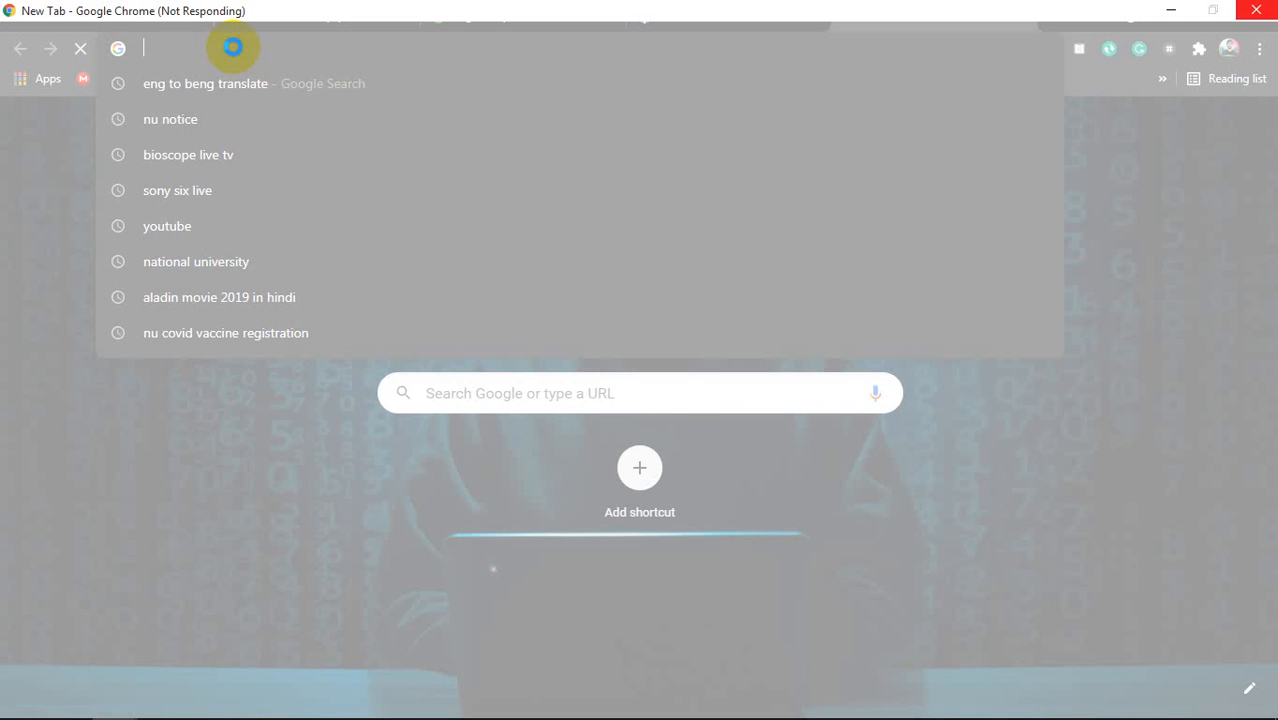
pyautogui.write('business card si')
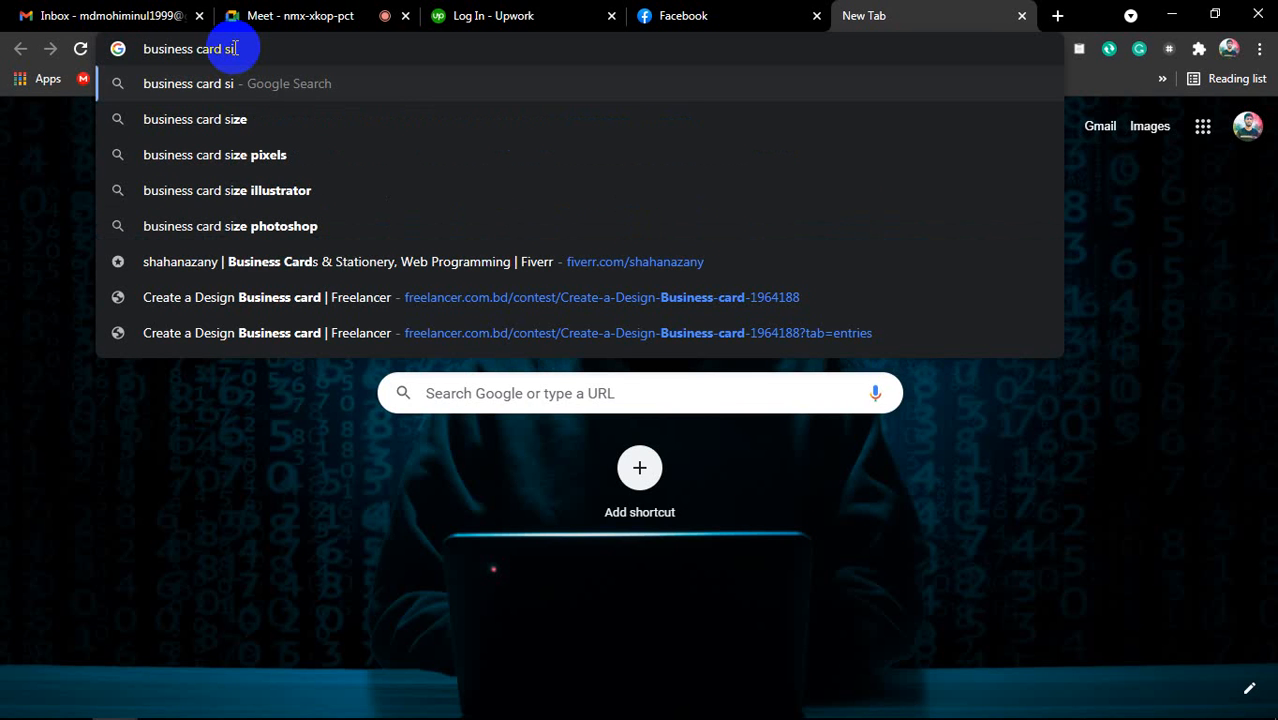
pyautogui.click(260, 122)
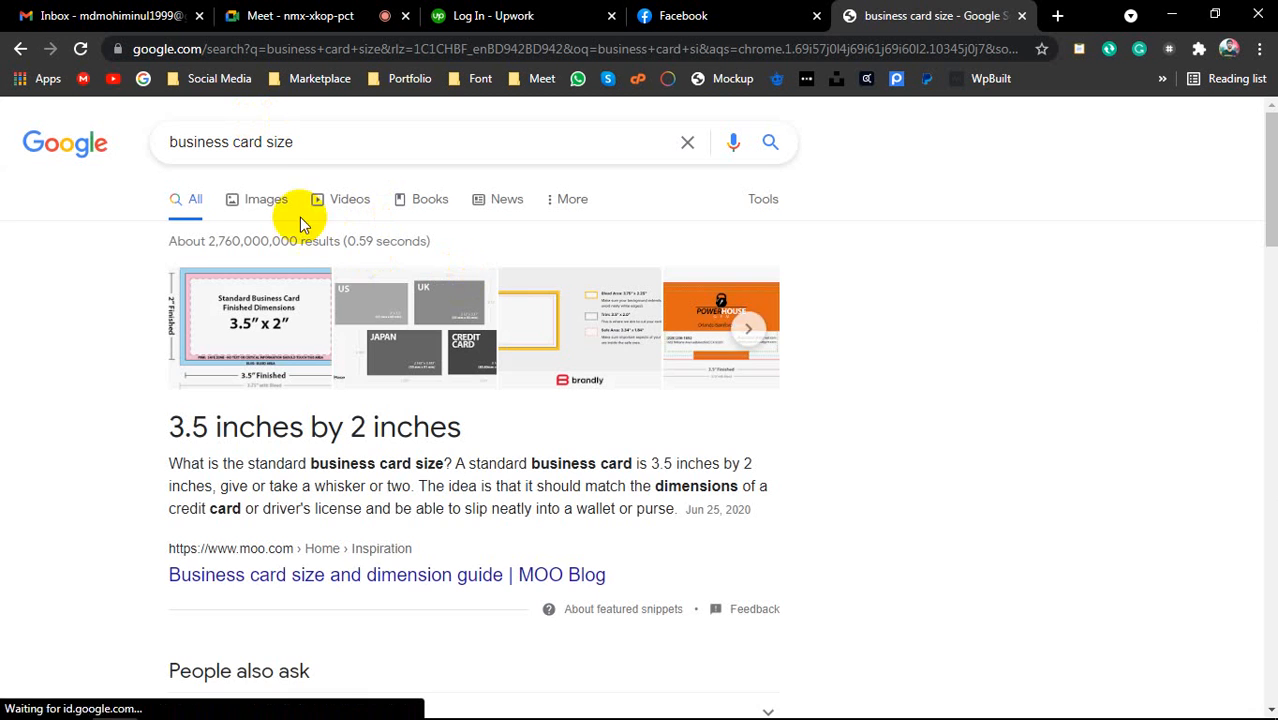
pyautogui.click(262, 200)
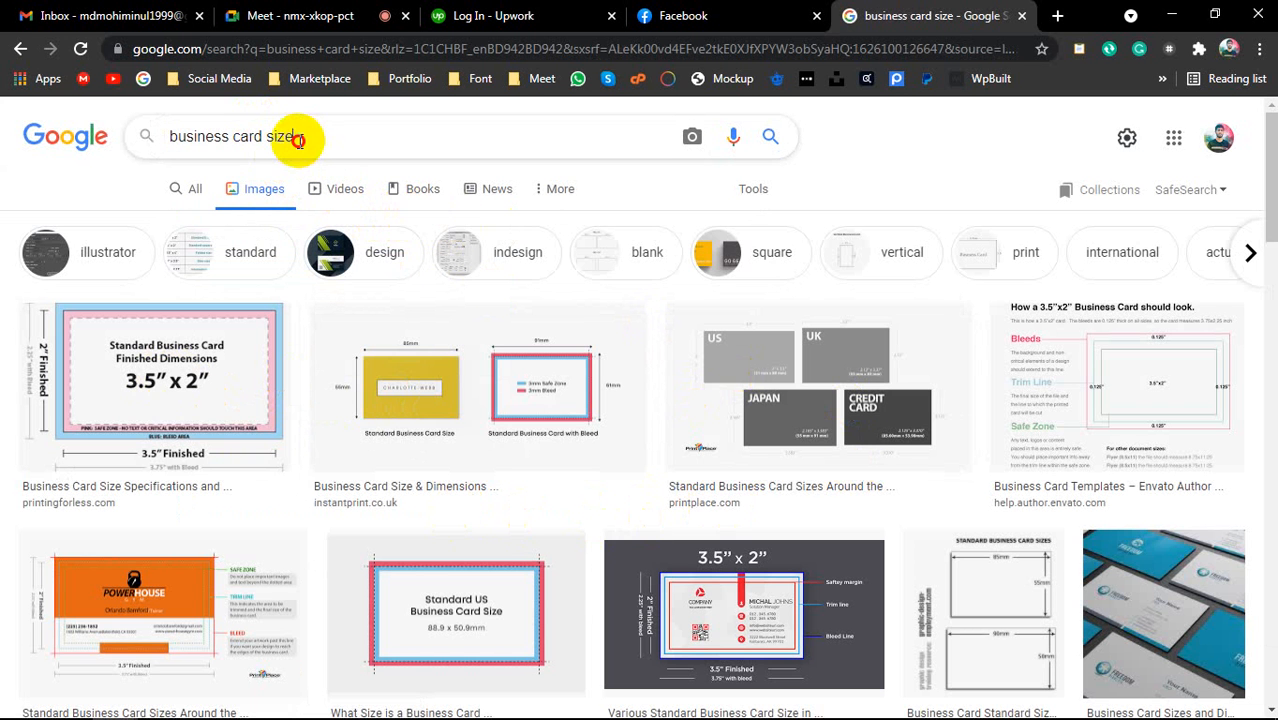
# Step: Shorten the image search to "business card" and run it
pyautogui.moveTo(294, 137); pyautogui.dragTo(266, 140)
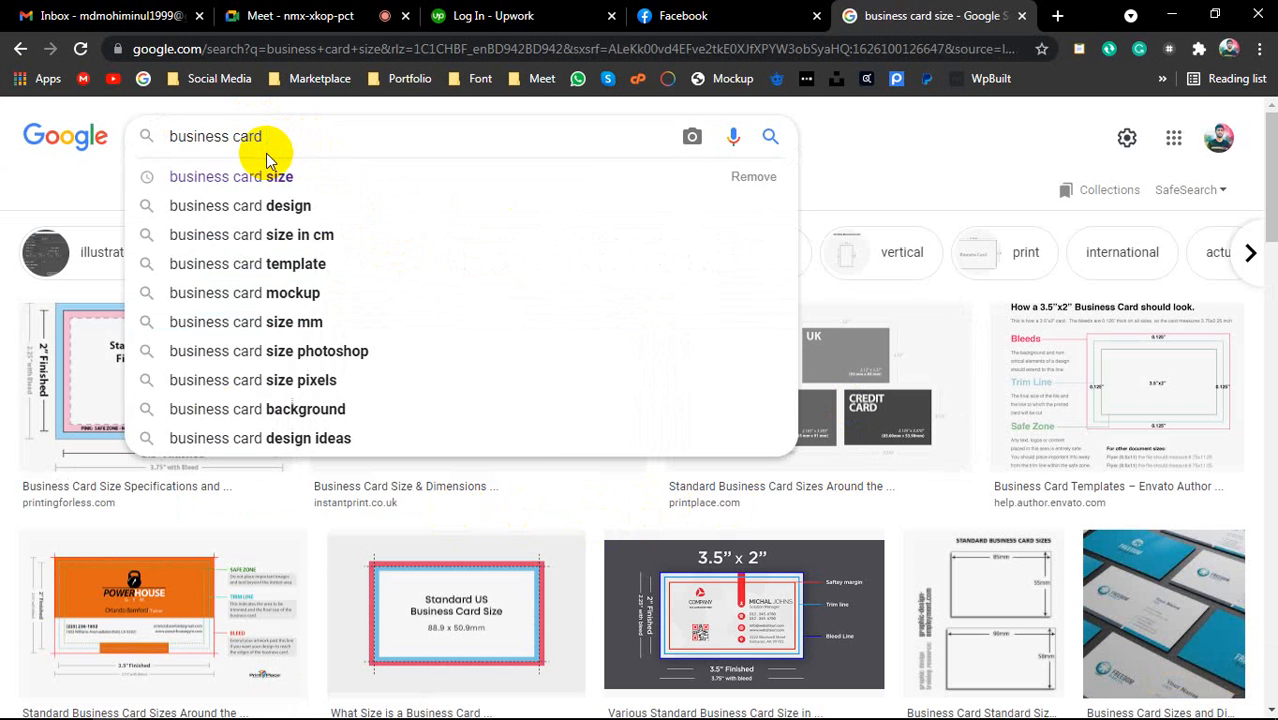
pyautogui.press('Return')
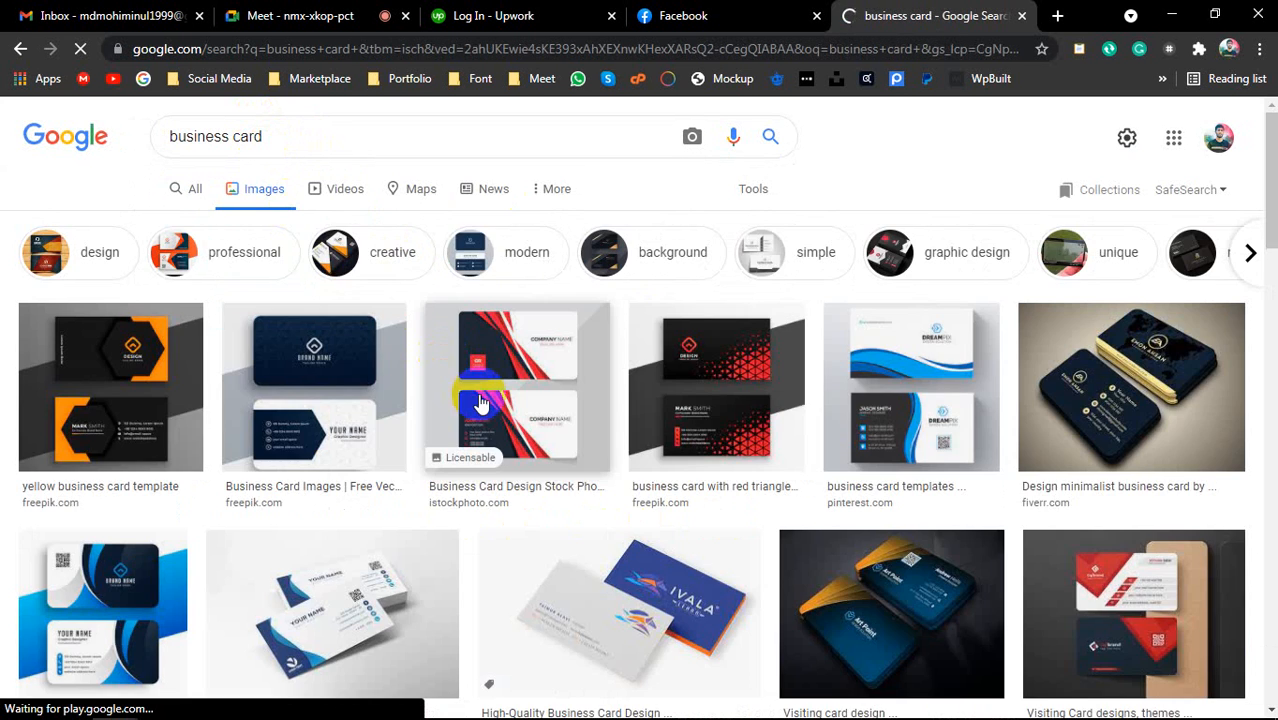
pyautogui.click(738, 460)
# Step: Browse the business card image results for a design to use as a reference
pyautogui.scroll(-1, 738, 462)
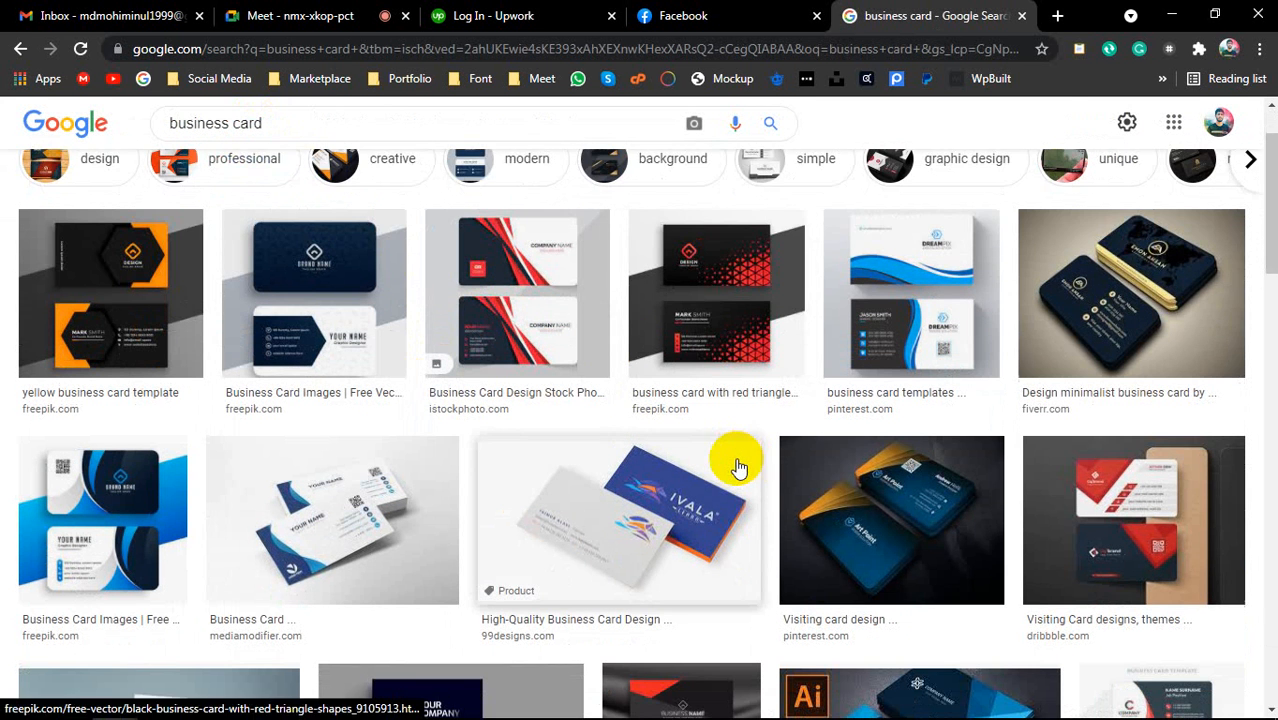
pyautogui.scroll(-1, 592, 465)
pyautogui.scroll(-1, 588, 462)
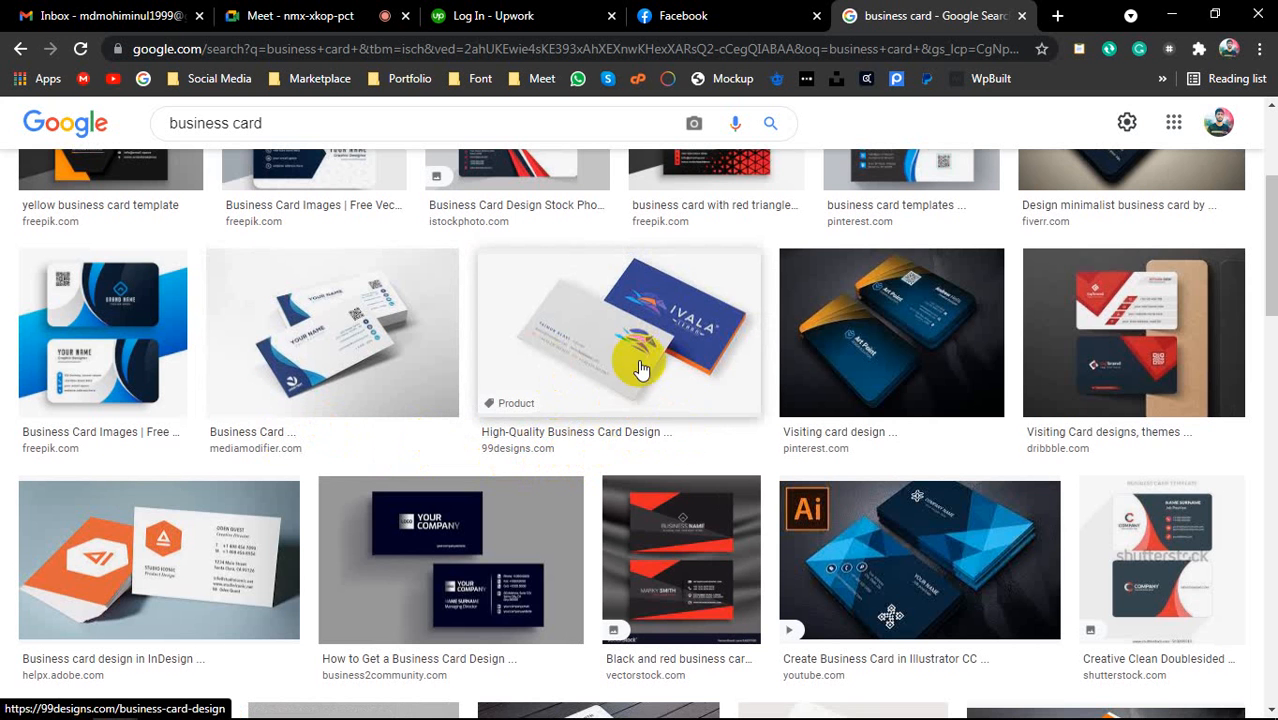
pyautogui.scroll(-3, 930, 395)
pyautogui.scroll(-1, 800, 430)
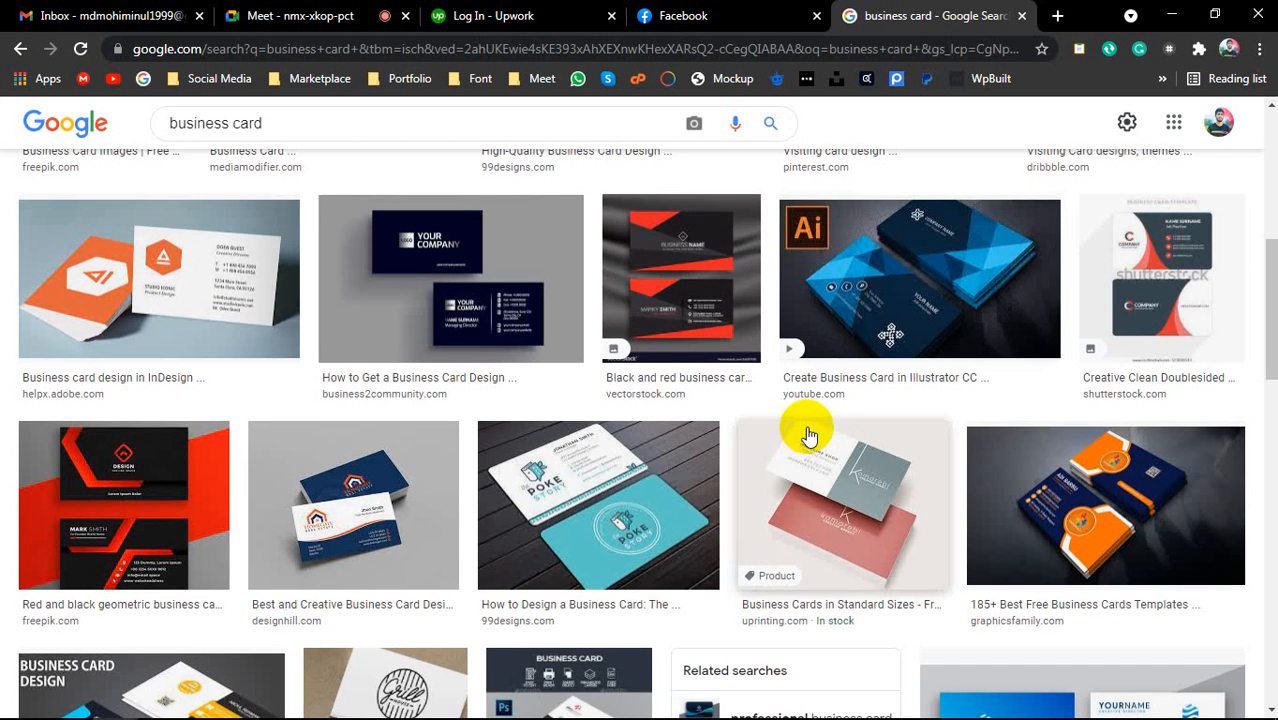
pyautogui.scroll(-1, 811, 431)
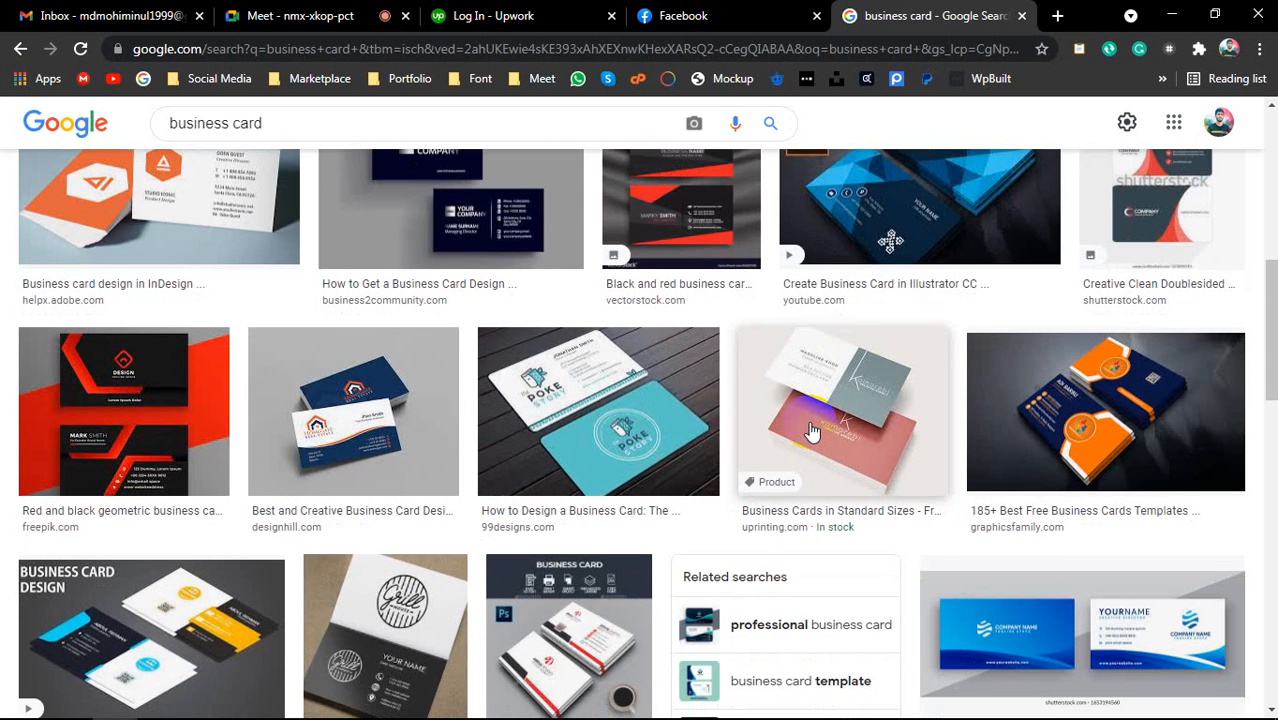
pyautogui.scroll(-1, 811, 431)
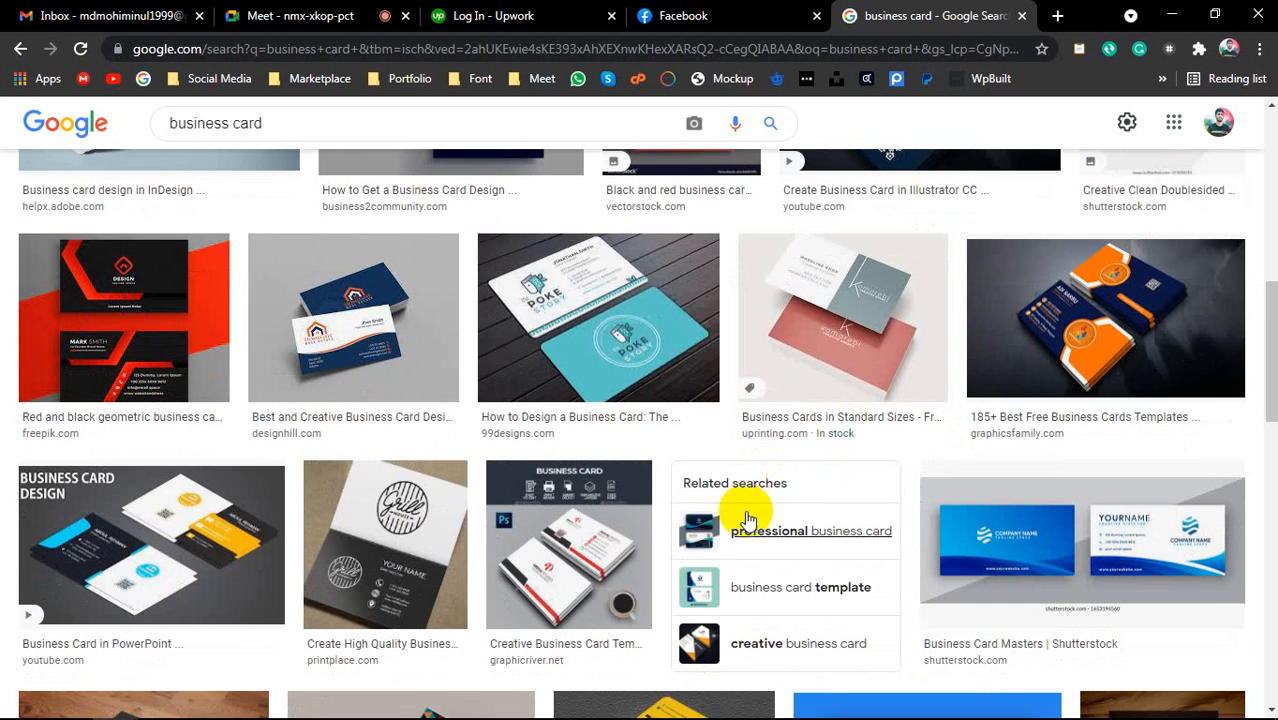
pyautogui.scroll(-2, 565, 545)
pyautogui.scroll(-2, 727, 560)
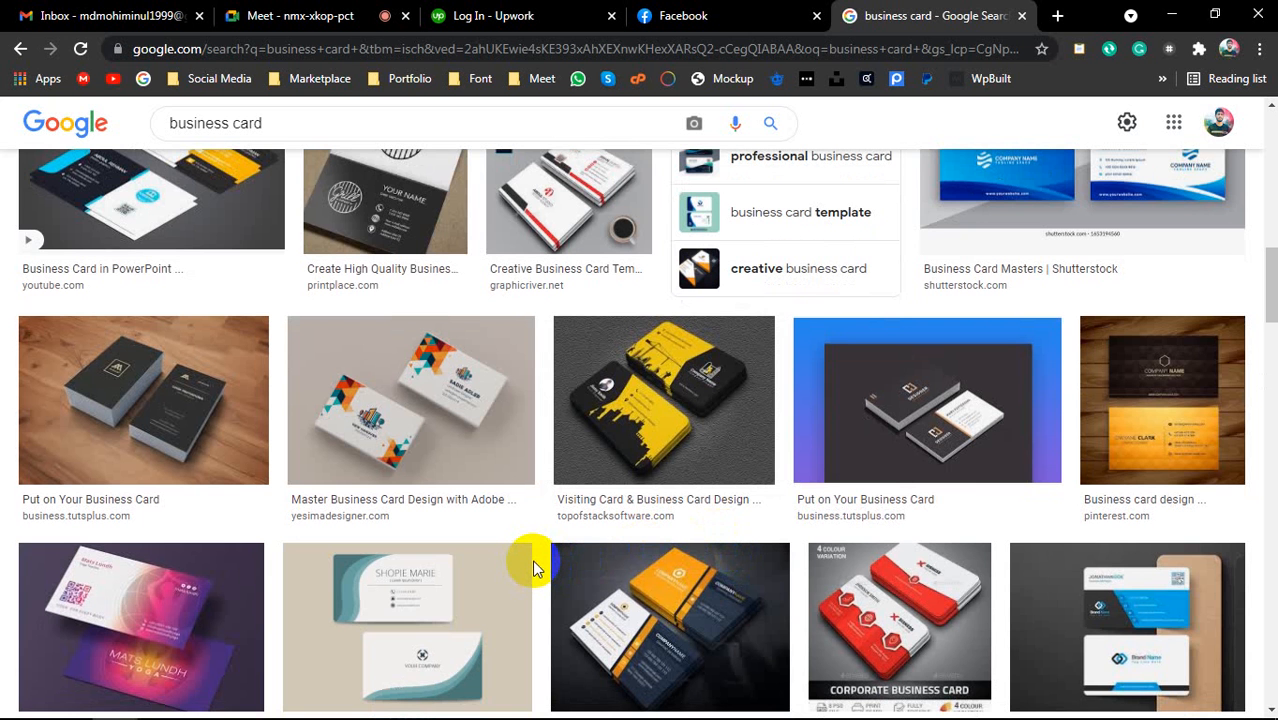
pyautogui.scroll(-4, 456, 508)
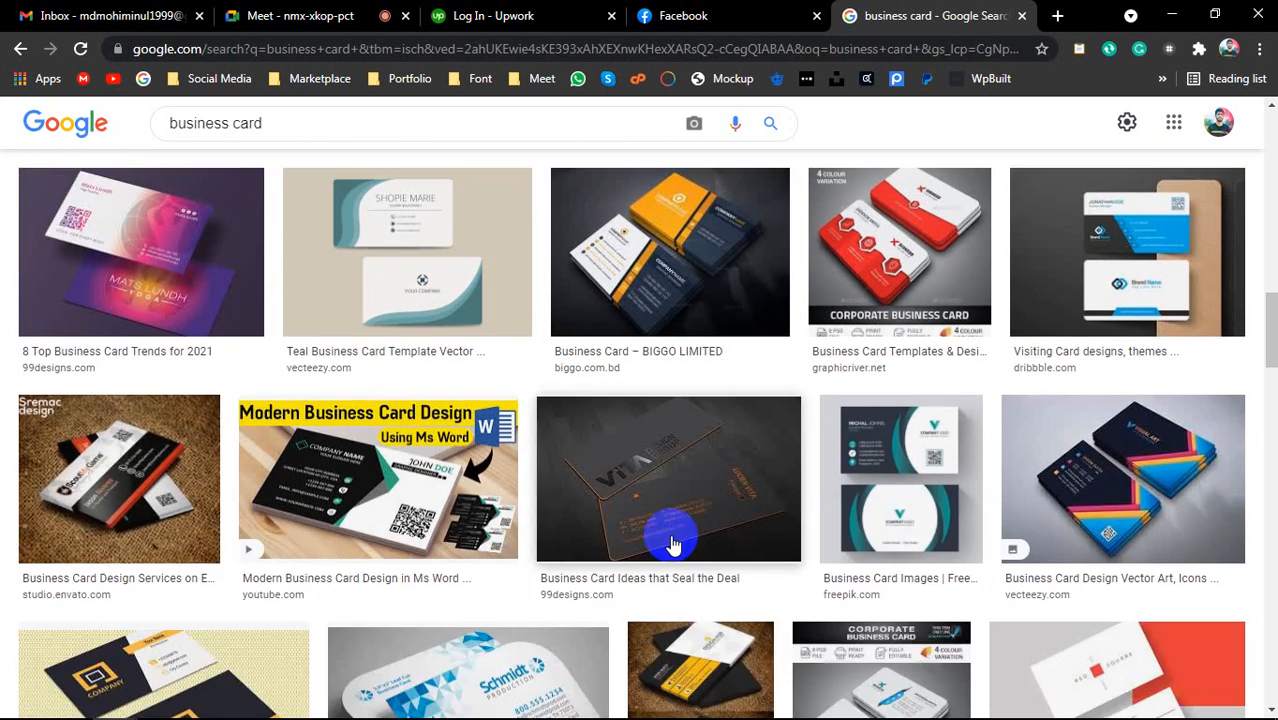
pyautogui.scroll(-3, 620, 530)
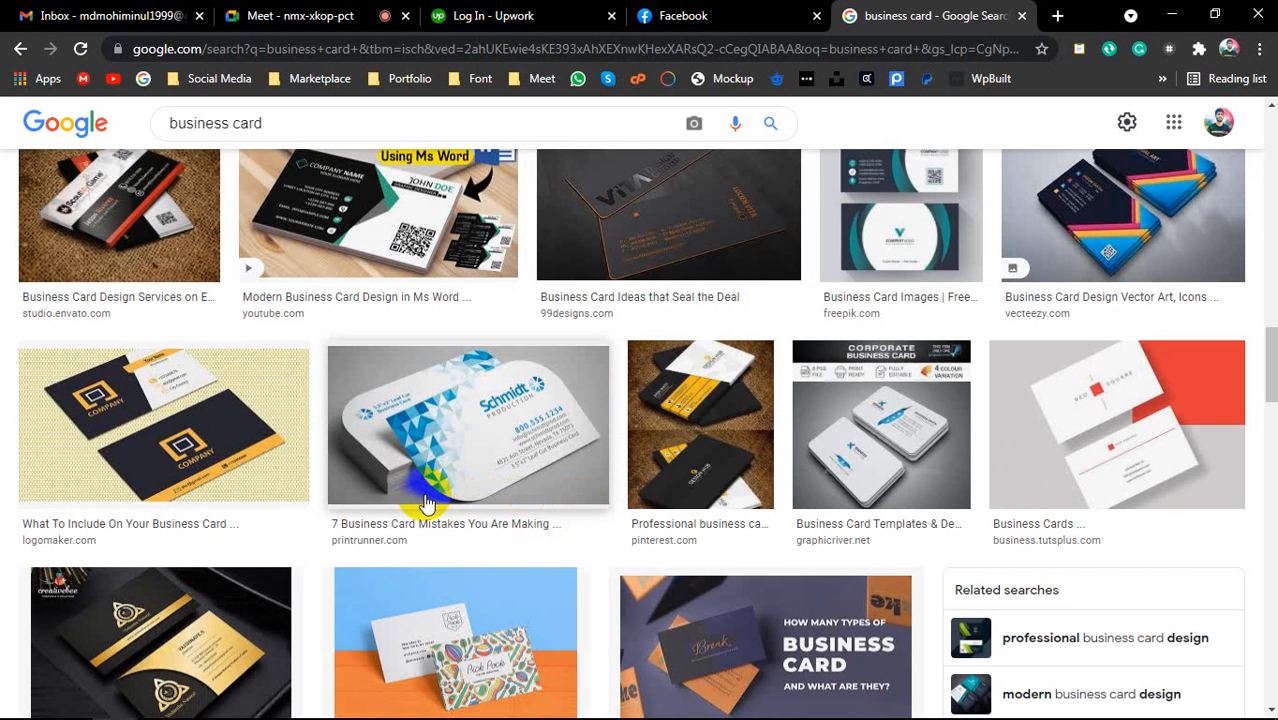
pyautogui.scroll(-2, 460, 505)
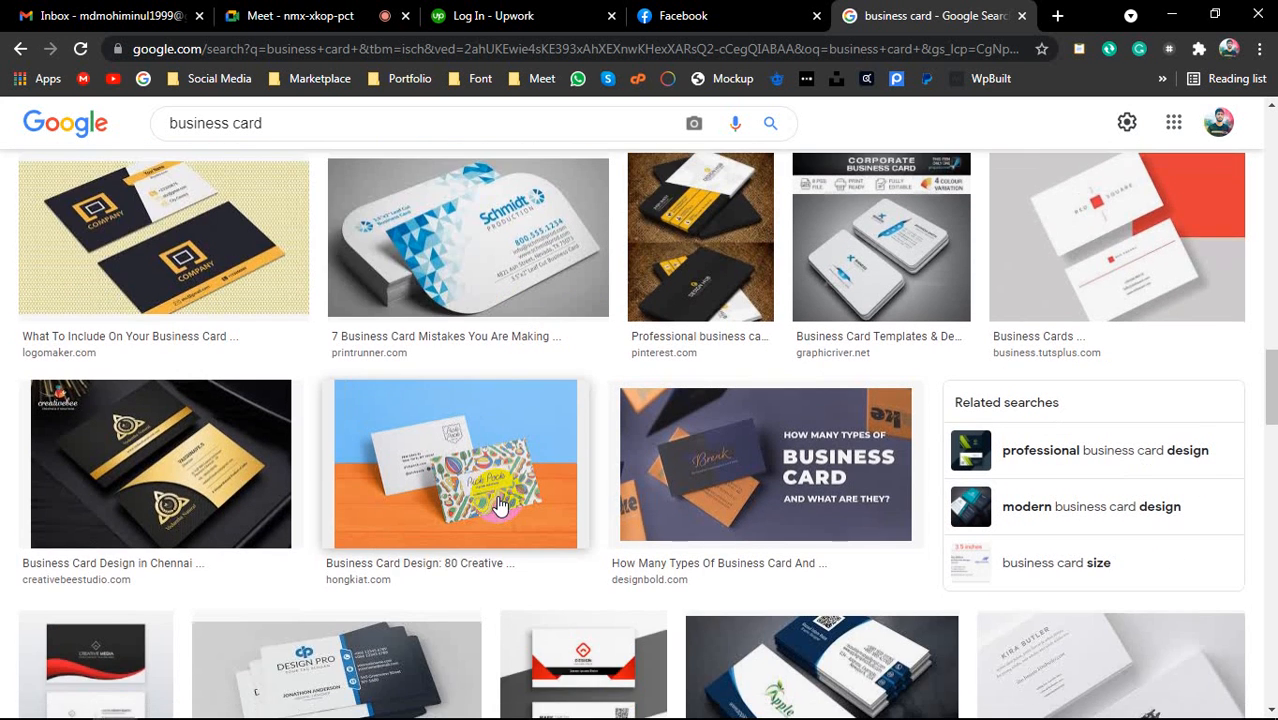
pyautogui.scroll(-2, 499, 503)
pyautogui.scroll(-3, 499, 503)
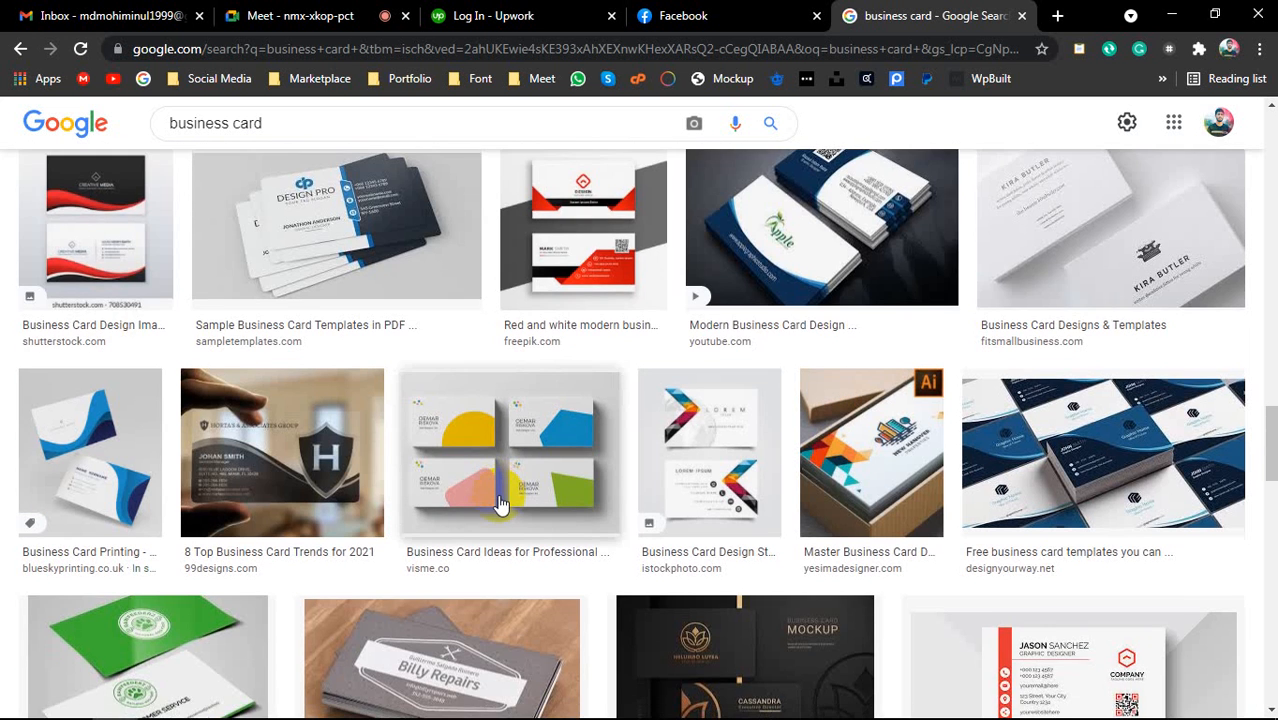
pyautogui.scroll(-2, 501, 503)
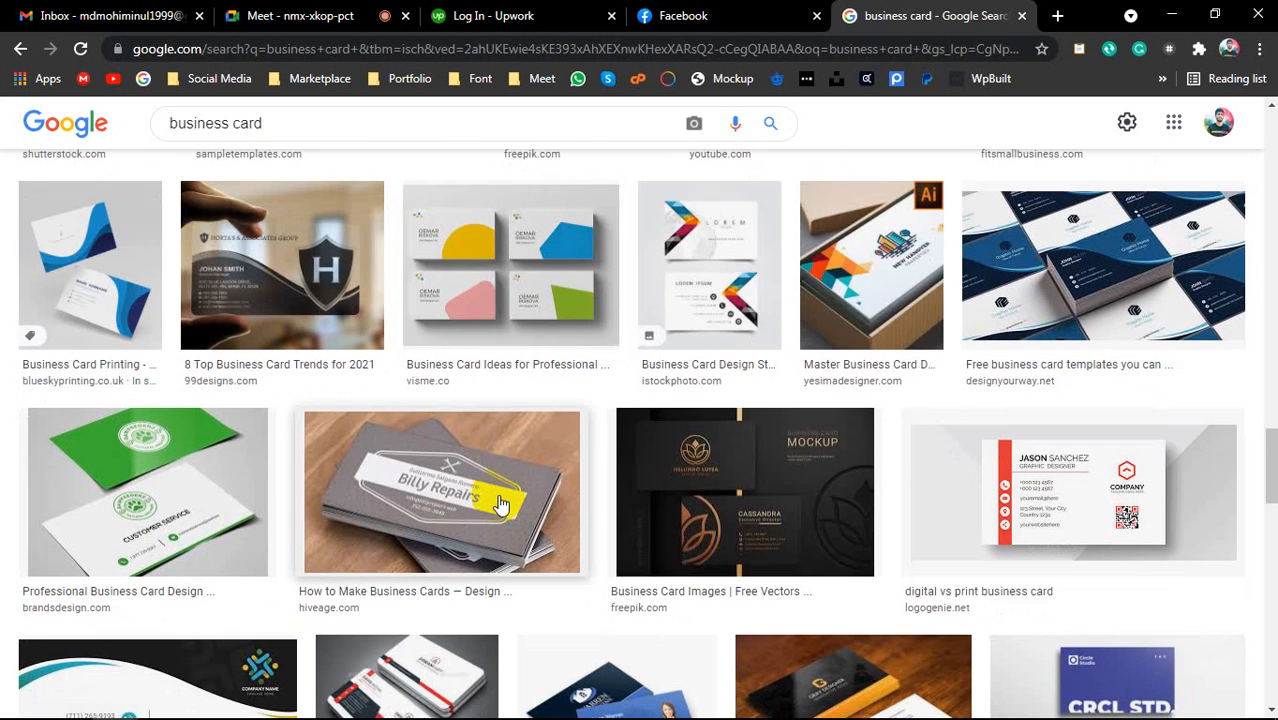
pyautogui.scroll(-3, 493, 503)
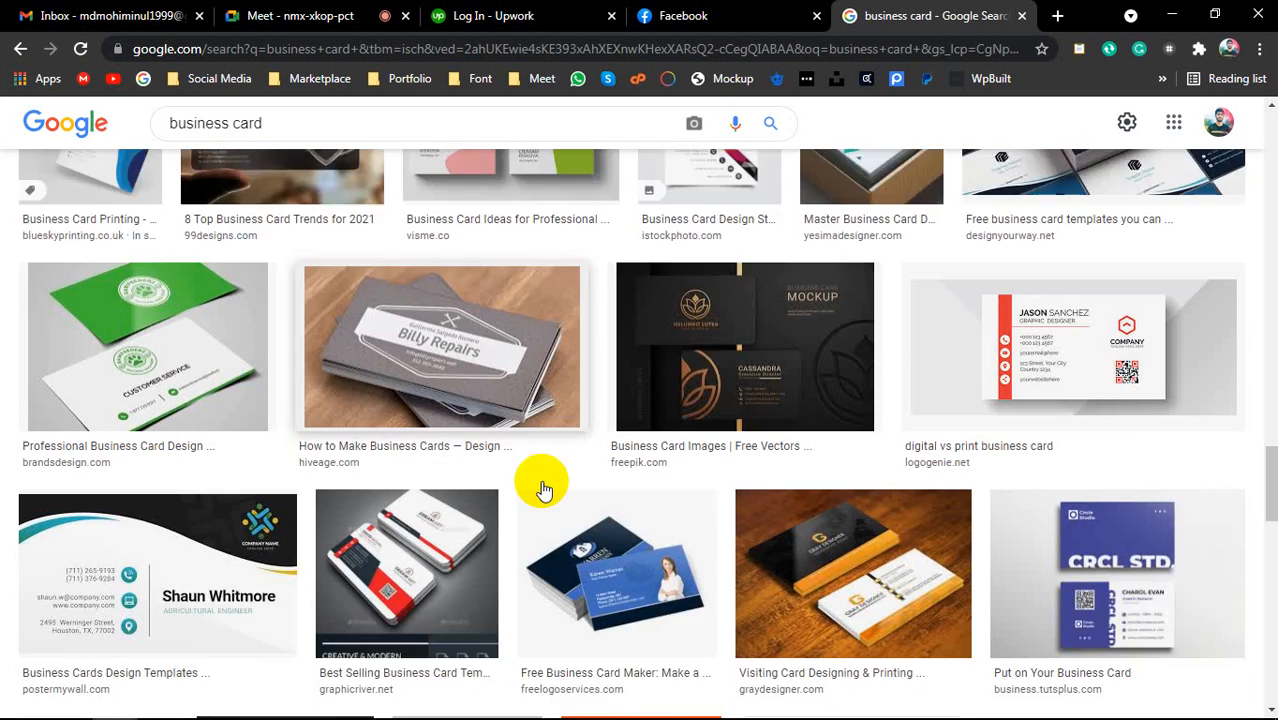
pyautogui.scroll(-1, 548, 491)
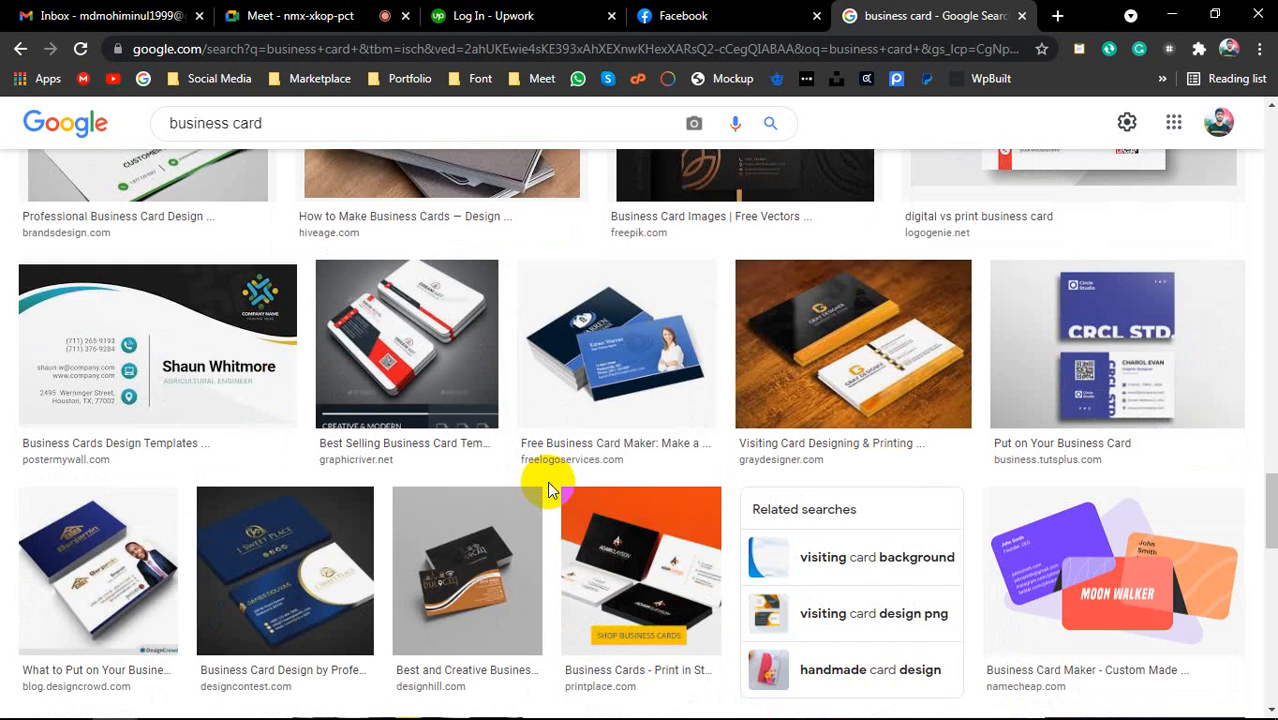
pyautogui.scroll(-4, 548, 481)
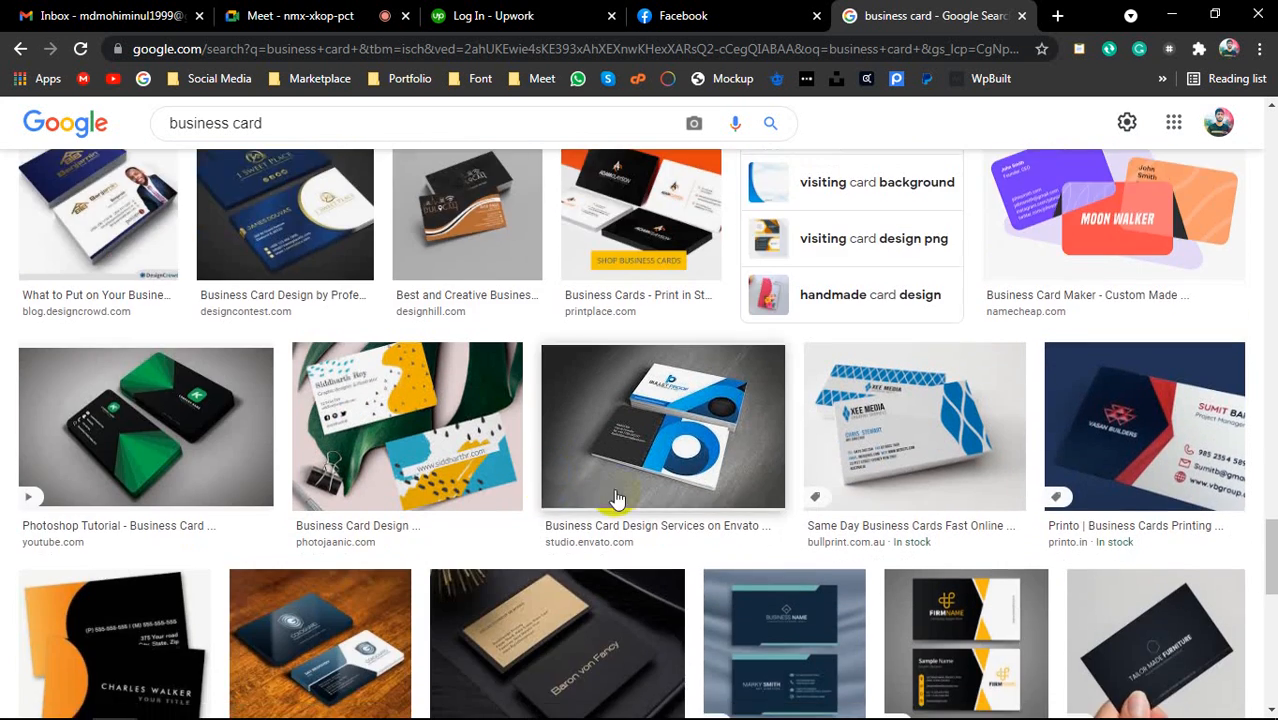
pyautogui.scroll(-6, 560, 495)
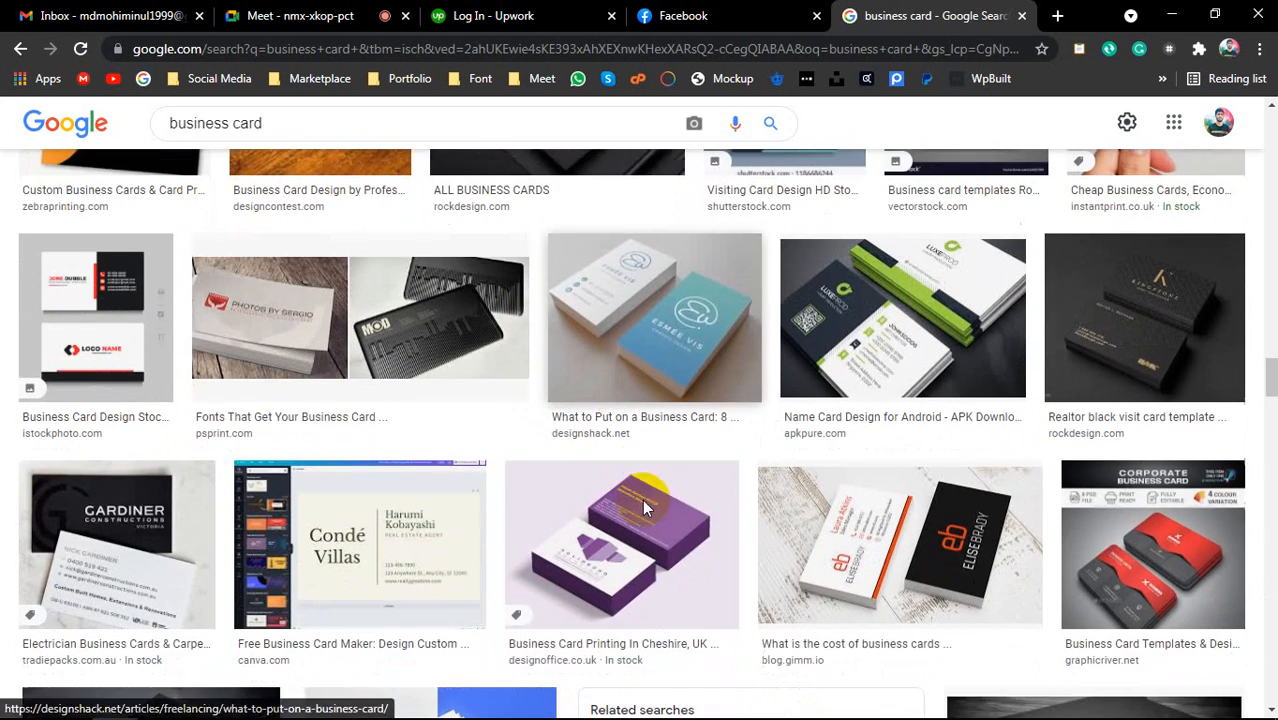
# Step: Open the red, white and black iStock business card result and copy its preview image
pyautogui.click(101, 317)
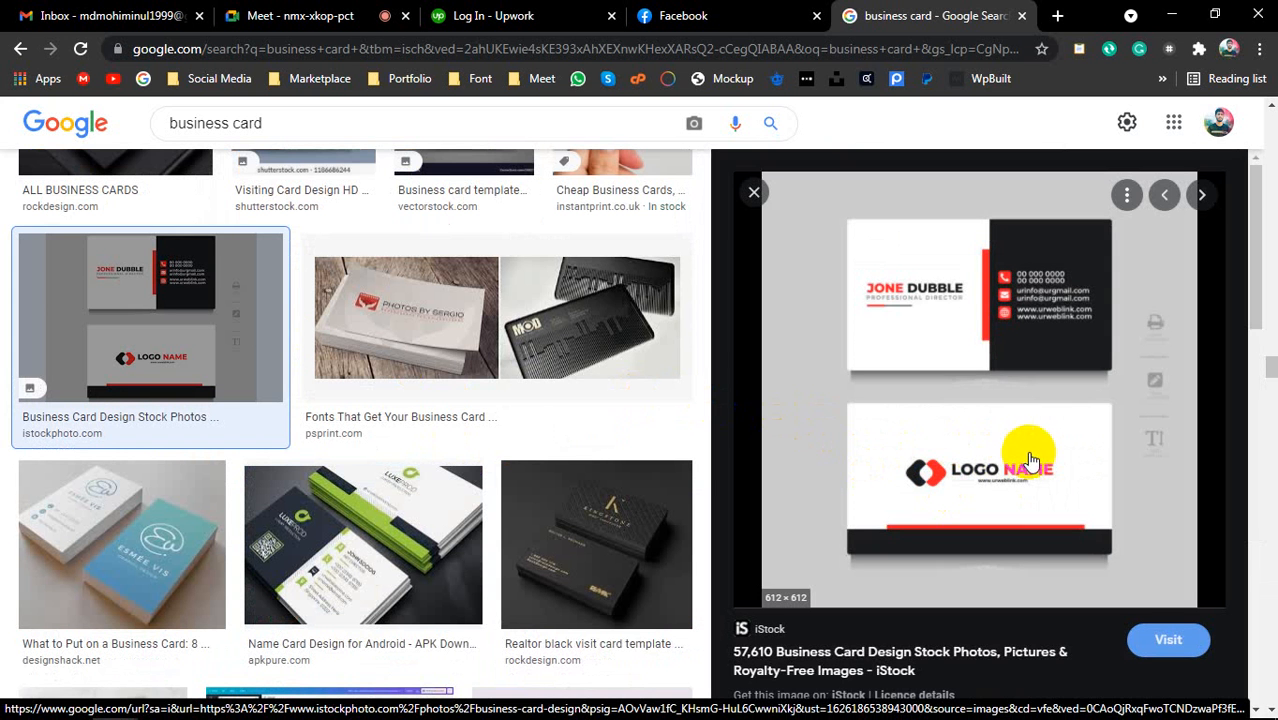
pyautogui.scroll(-1, 1058, 438)
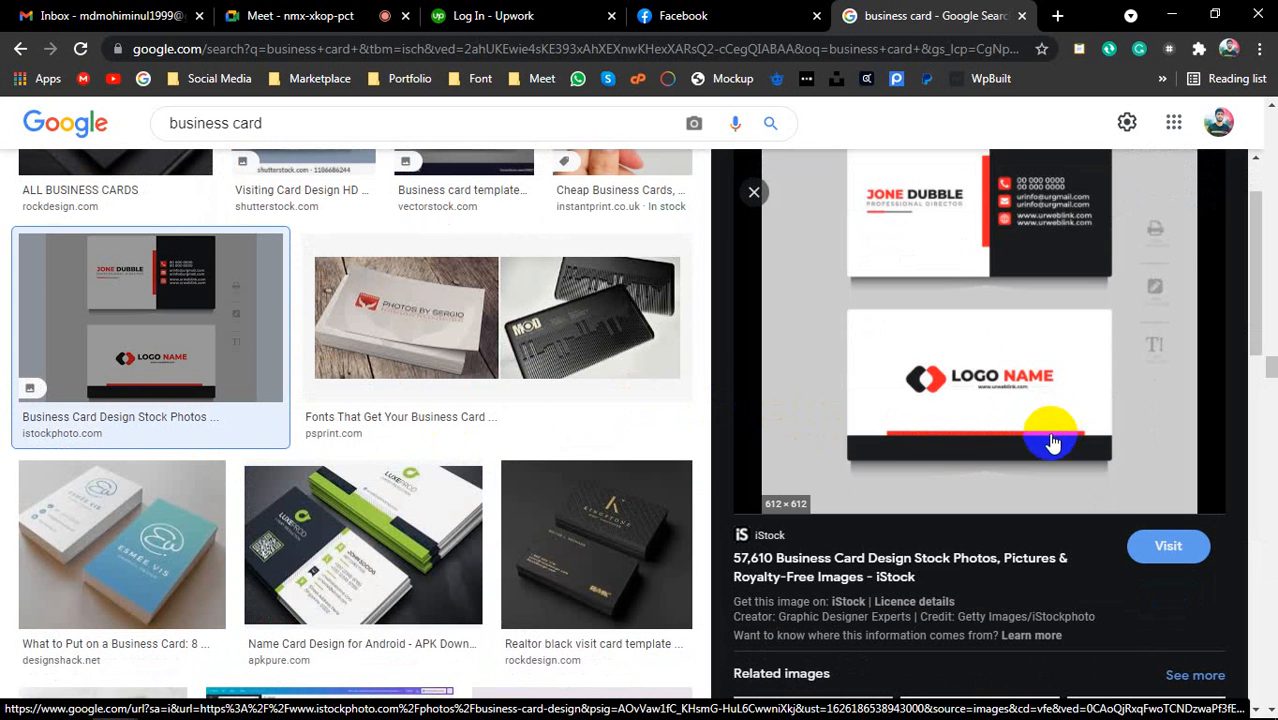
pyautogui.rightClick(980, 348)
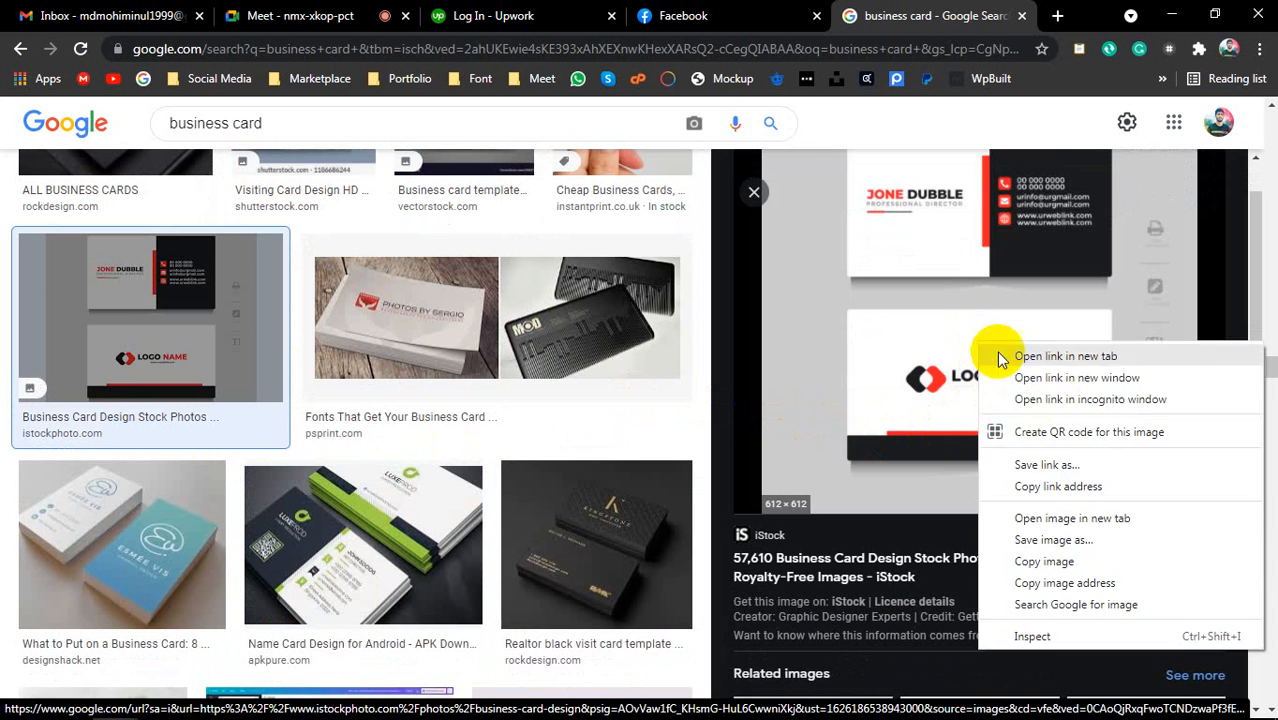
pyautogui.click(1045, 562)
# Step: Browse the related business card images and preview the Vecteezy Office Set design
pyautogui.scroll(-1, 967, 509)
pyautogui.scroll(-4, 967, 509)
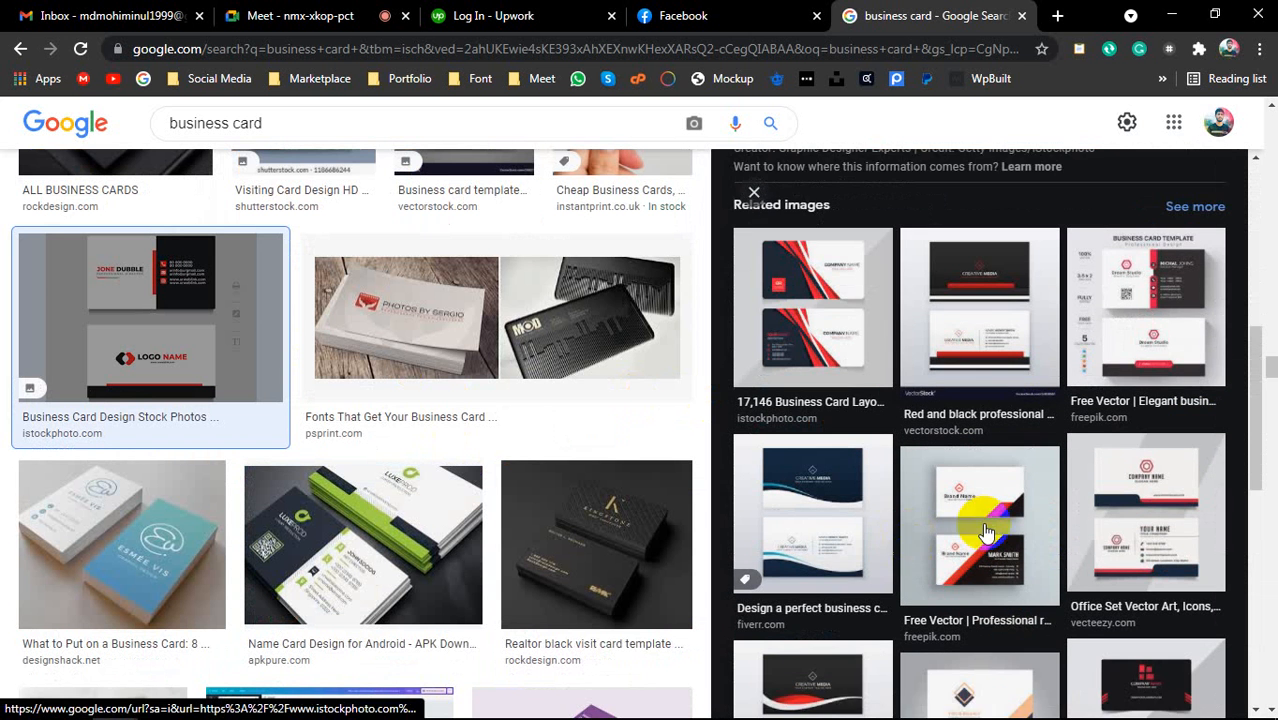
pyautogui.scroll(-1, 984, 523)
pyautogui.scroll(-1, 1060, 535)
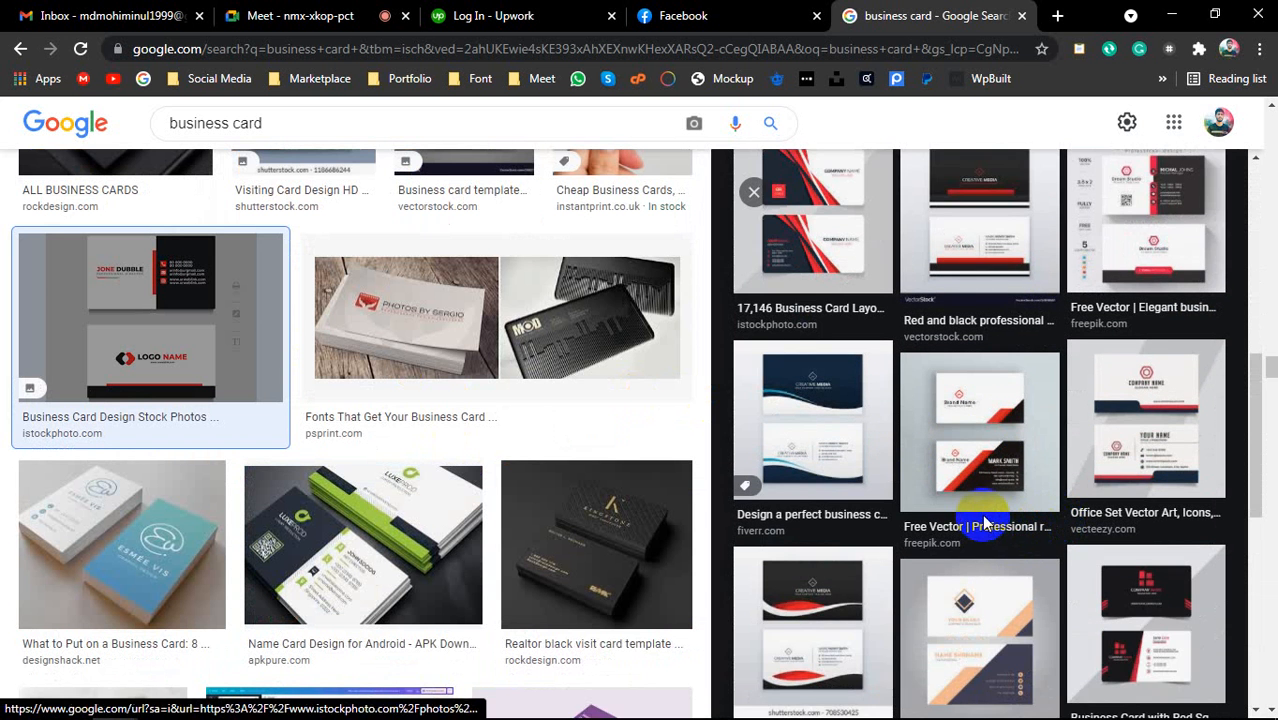
pyautogui.click(1139, 428)
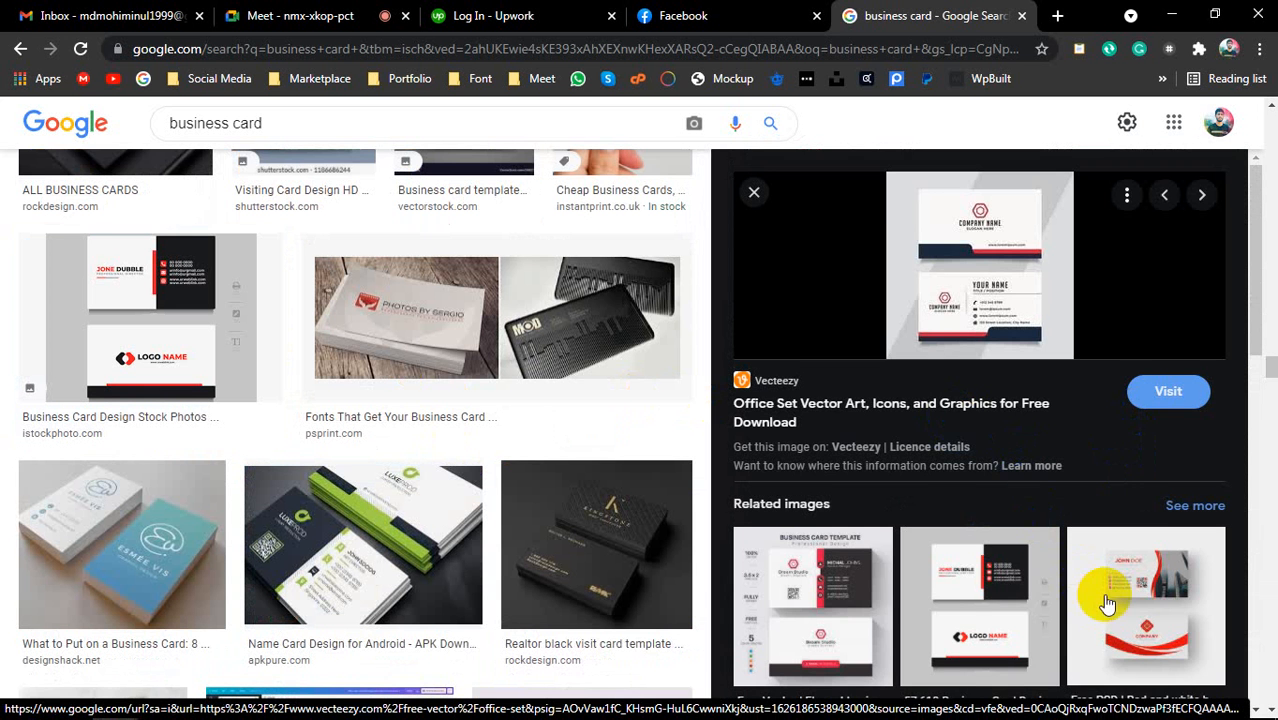
pyautogui.scroll(-2, 1056, 494)
pyautogui.scroll(-2, 1061, 508)
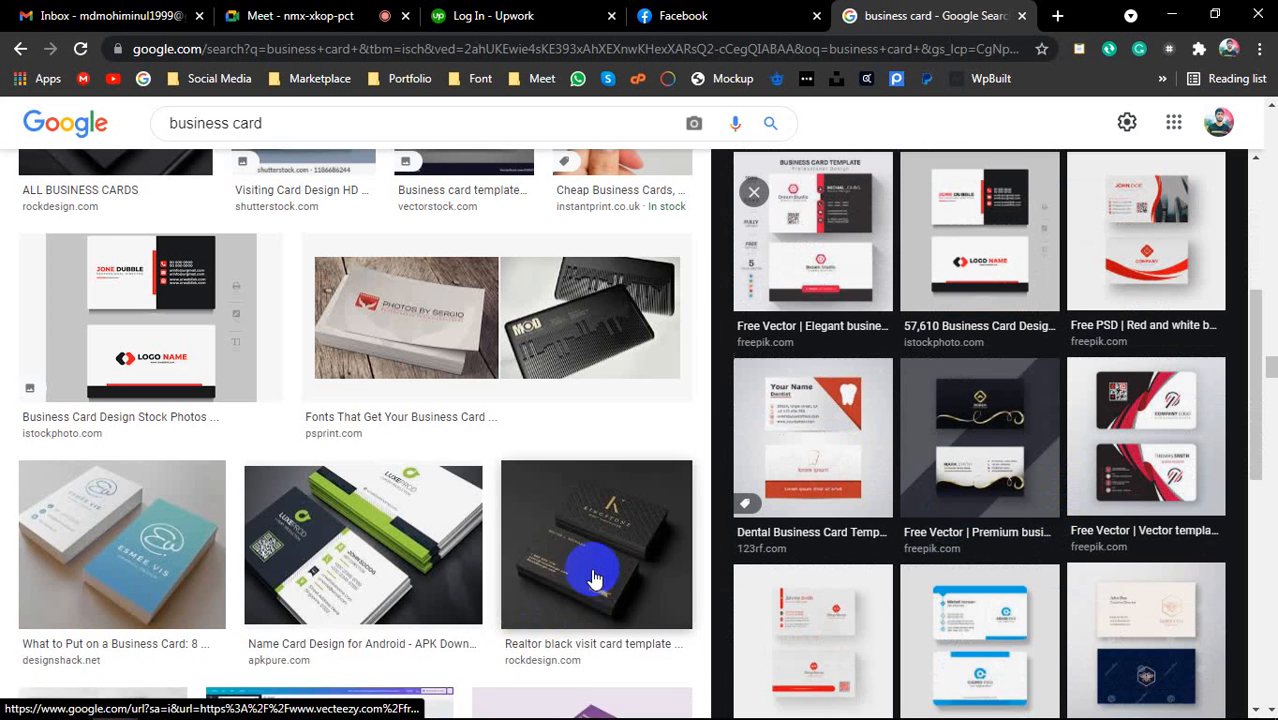
# Step: Switch to Illustrator and paste the copied business card image into the document as a reference
pyautogui.hotkey('alt', 'Tab')
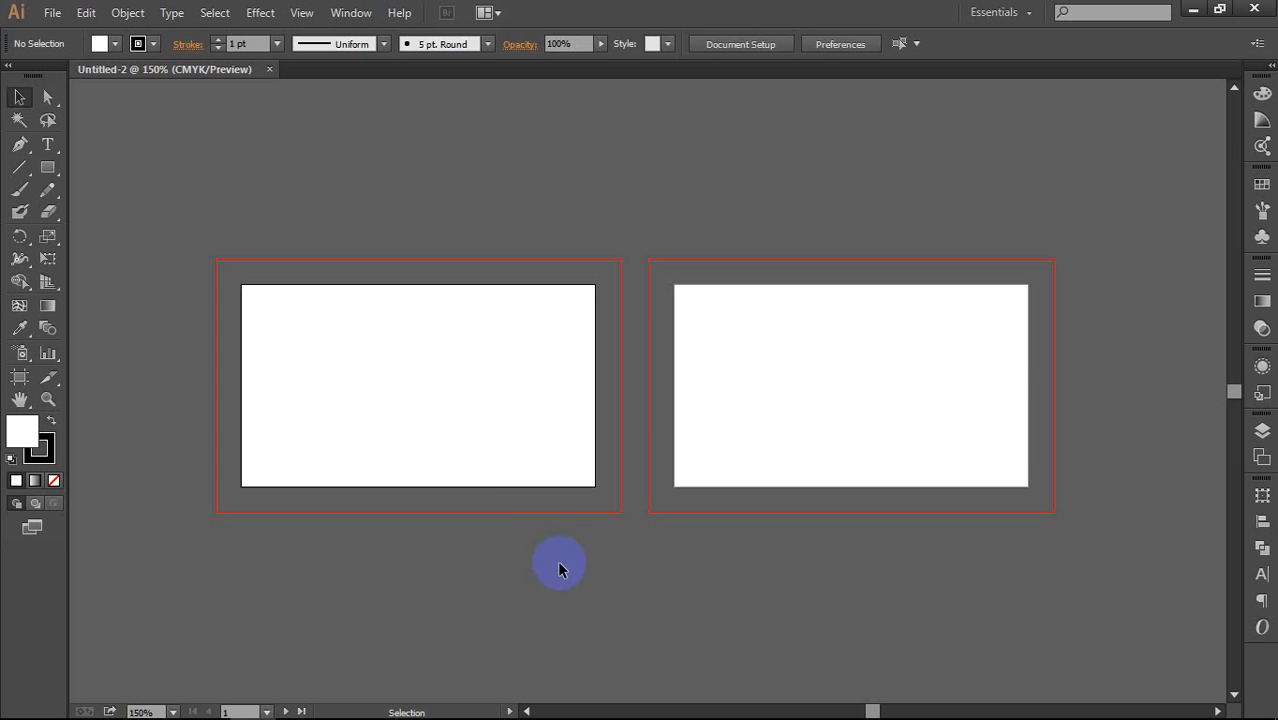
pyautogui.moveTo(485, 437); pyautogui.dragTo(524, 436)
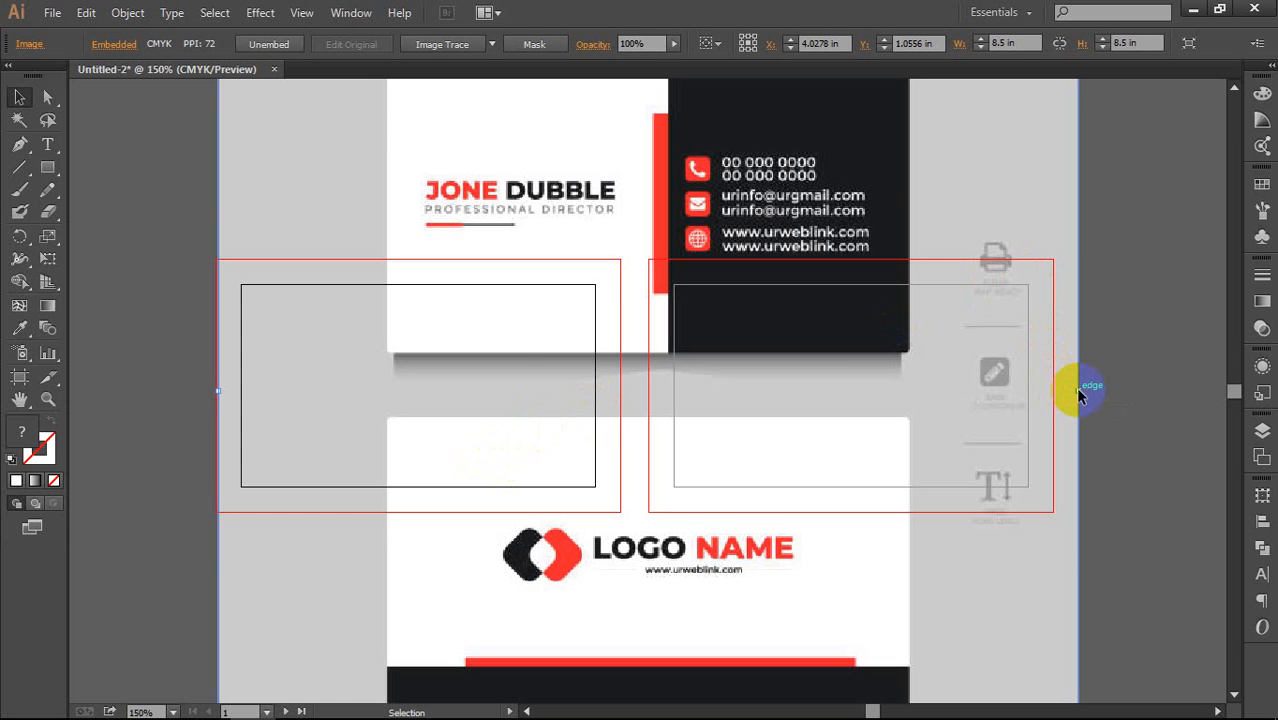
pyautogui.hotkey('ctrl', '-')
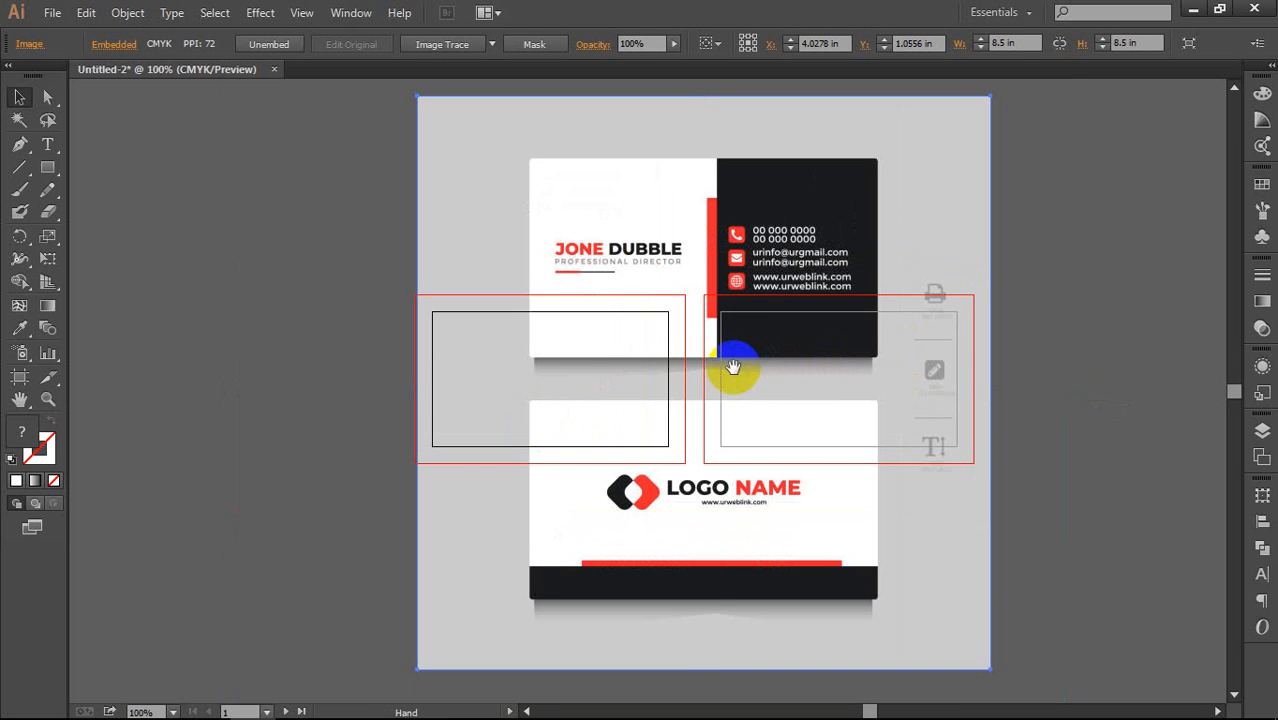
pyautogui.moveTo(736, 363); pyautogui.dragTo(717, 385)
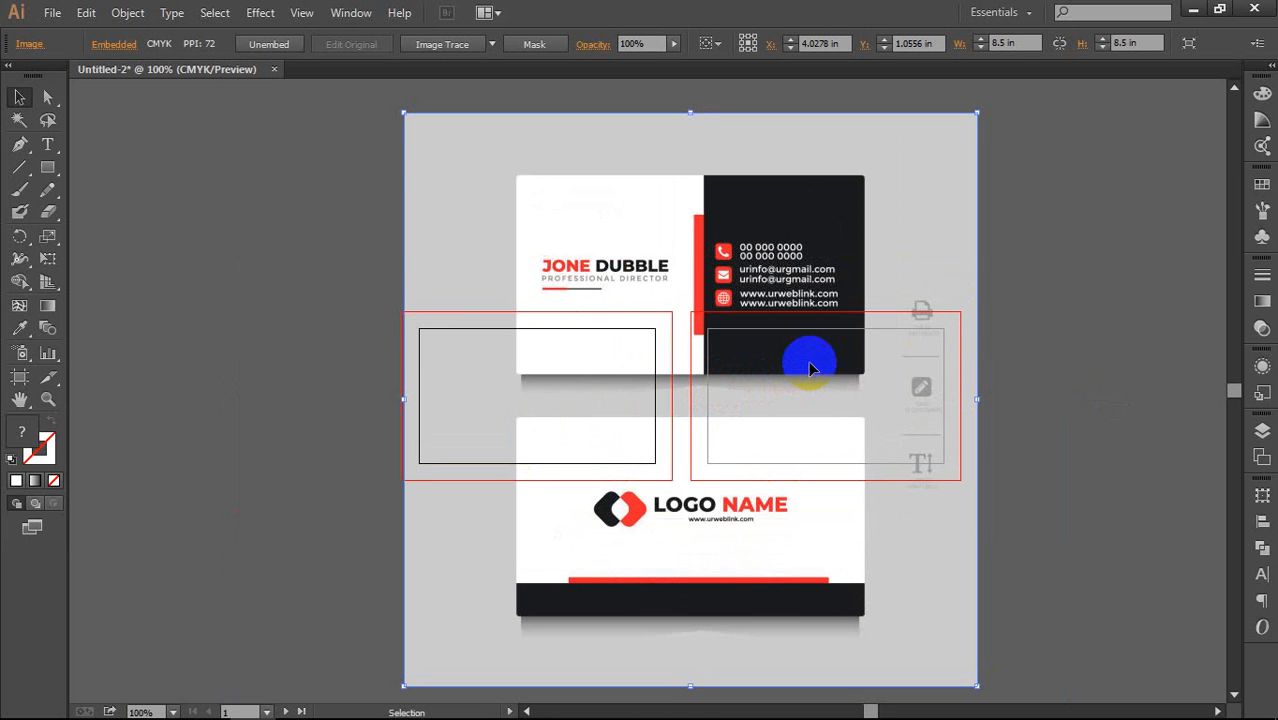
# Step: Scale the pasted reference image proportionally to about 2.11 x 2.11 in and move it beside the second artboard
pyautogui.moveTo(978, 400); pyautogui.dragTo(836, 402)
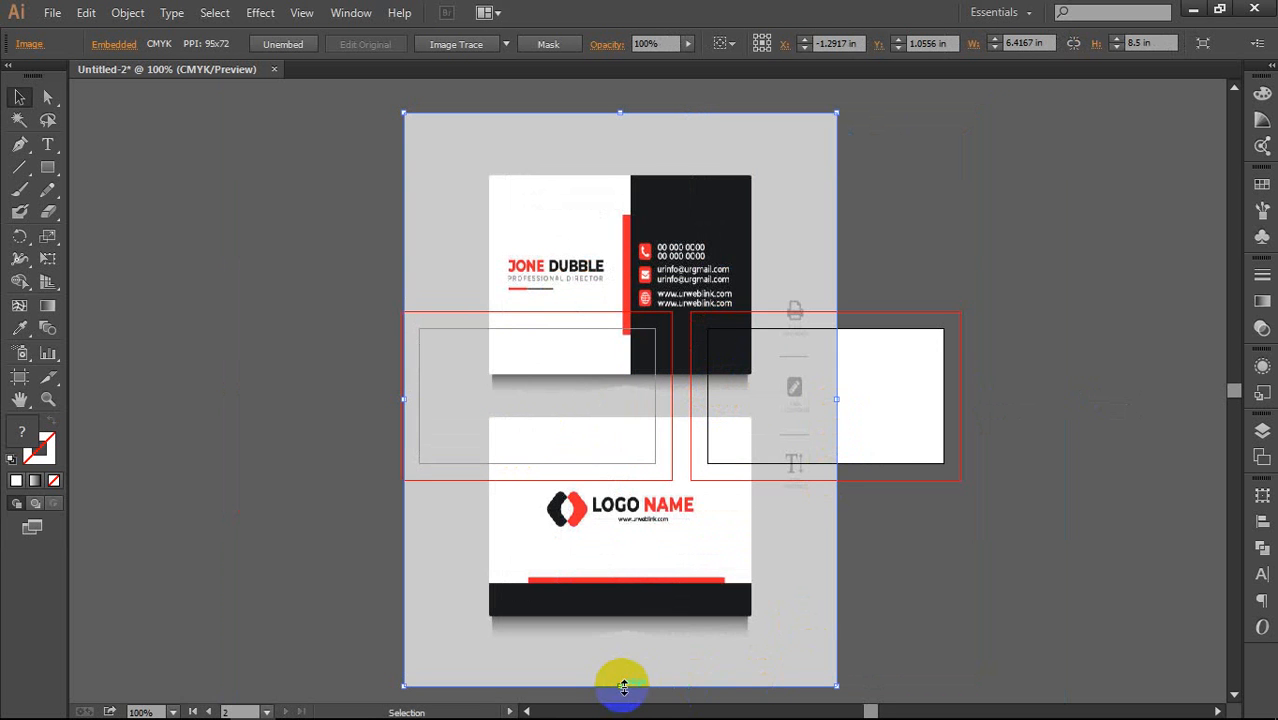
pyautogui.moveTo(620, 686); pyautogui.dragTo(622, 597)
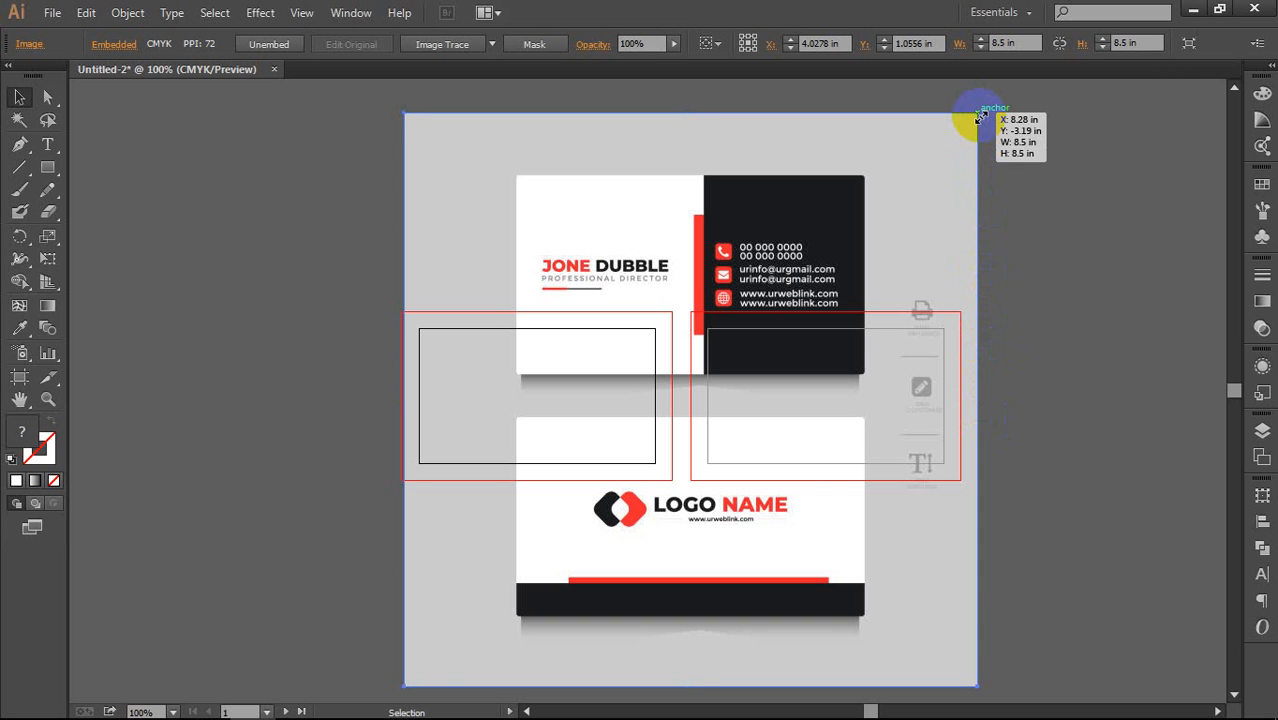
pyautogui.moveTo(979, 116); pyautogui.dragTo(762, 330)
pyautogui.moveTo(697, 385); pyautogui.dragTo(1040, 385)
# Step: Try reshaping the reference image to about 2.33 x 1.80 in and nudge it beside the second artboard
pyautogui.scroll(4, 1060, 405)
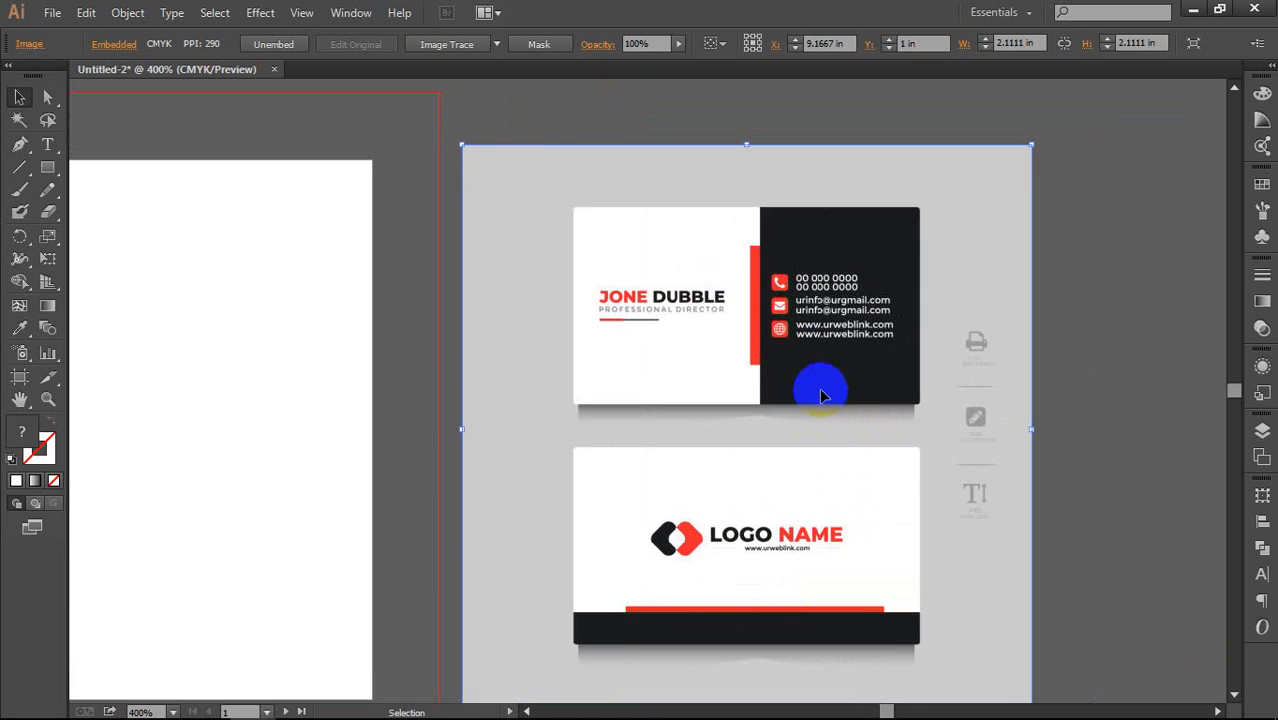
pyautogui.moveTo(805, 402); pyautogui.dragTo(799, 371)
pyautogui.scroll(2, 826, 361)
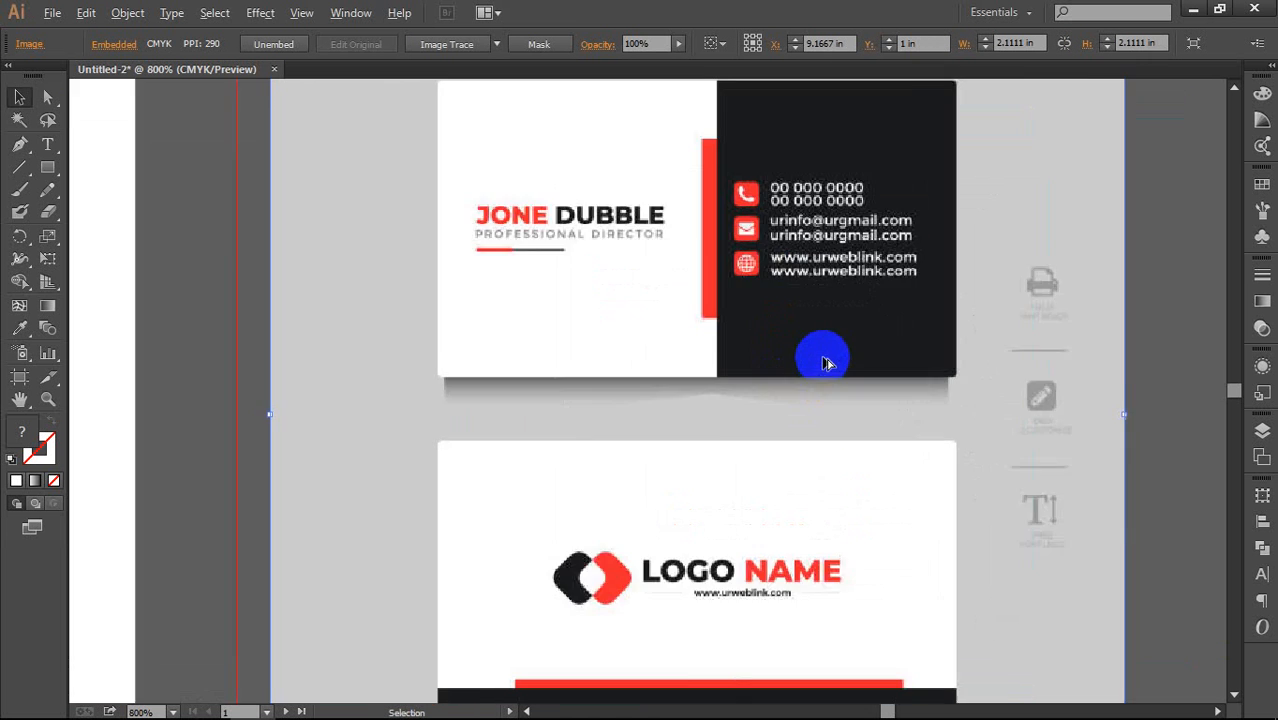
pyautogui.scroll(-1, 824, 361)
pyautogui.scroll(-1, 805, 362)
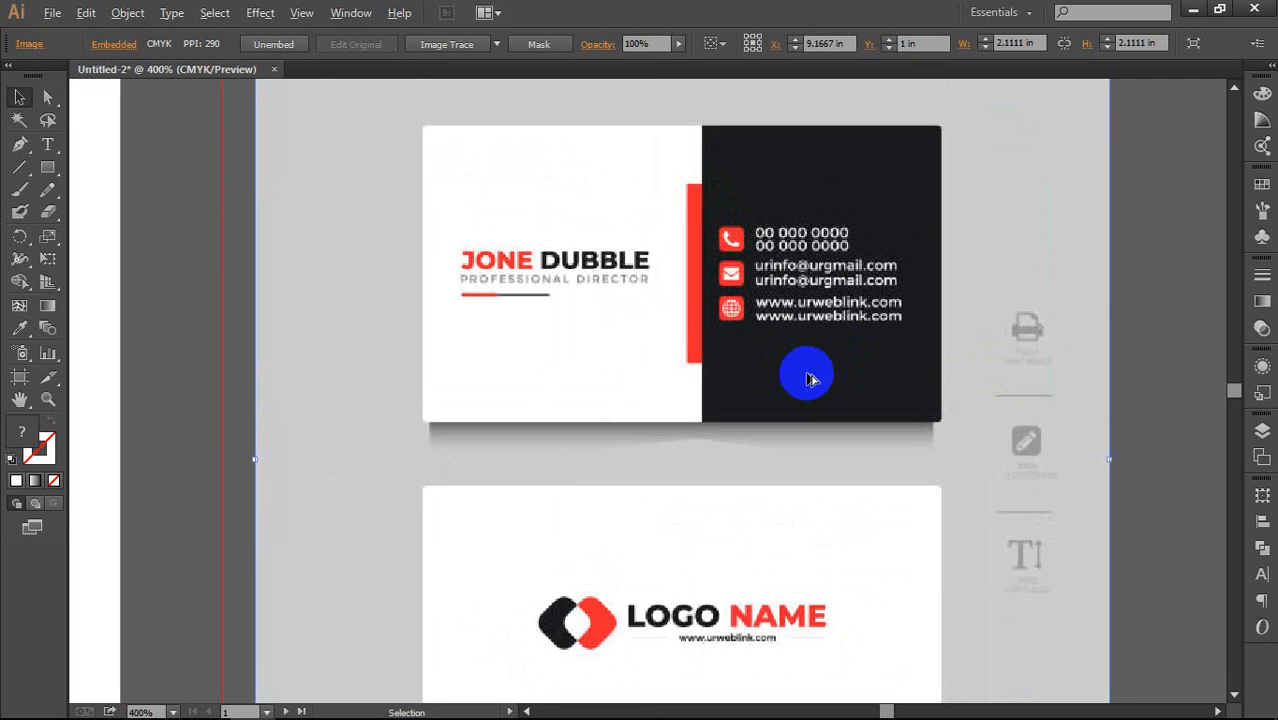
pyautogui.moveTo(727, 148); pyautogui.dragTo(724, 232)
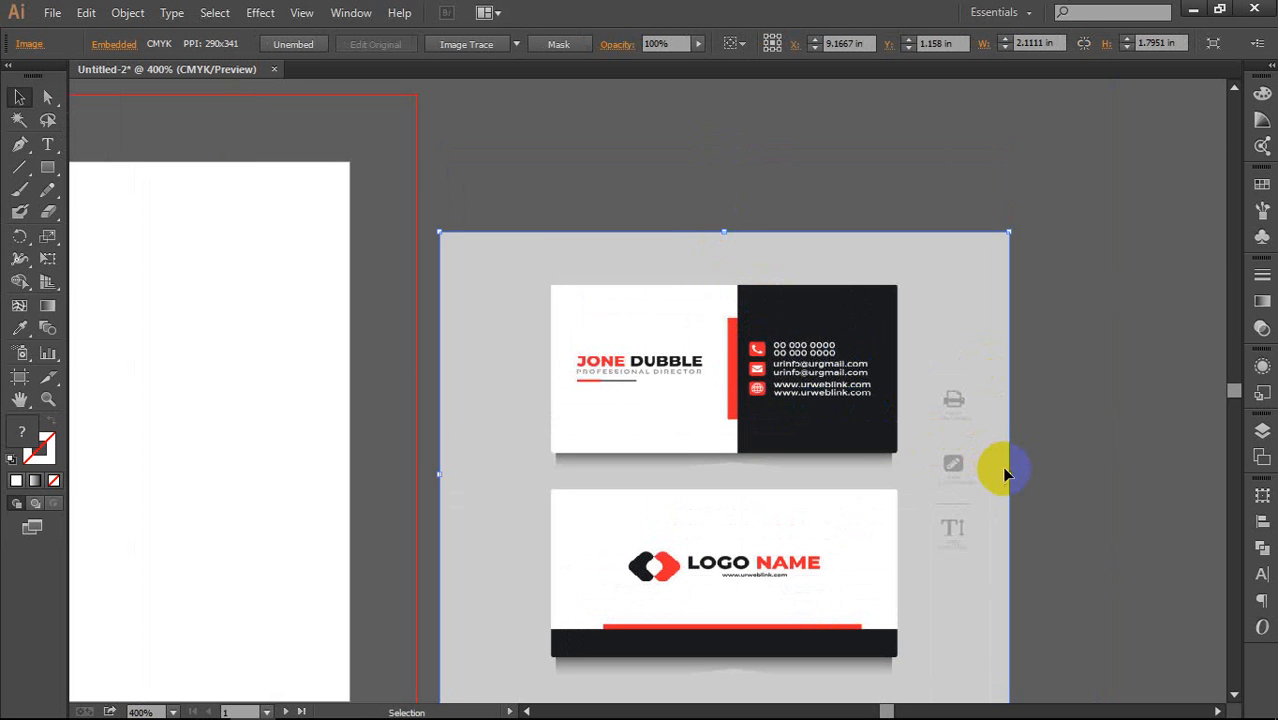
pyautogui.moveTo(1015, 468); pyautogui.dragTo(1118, 398)
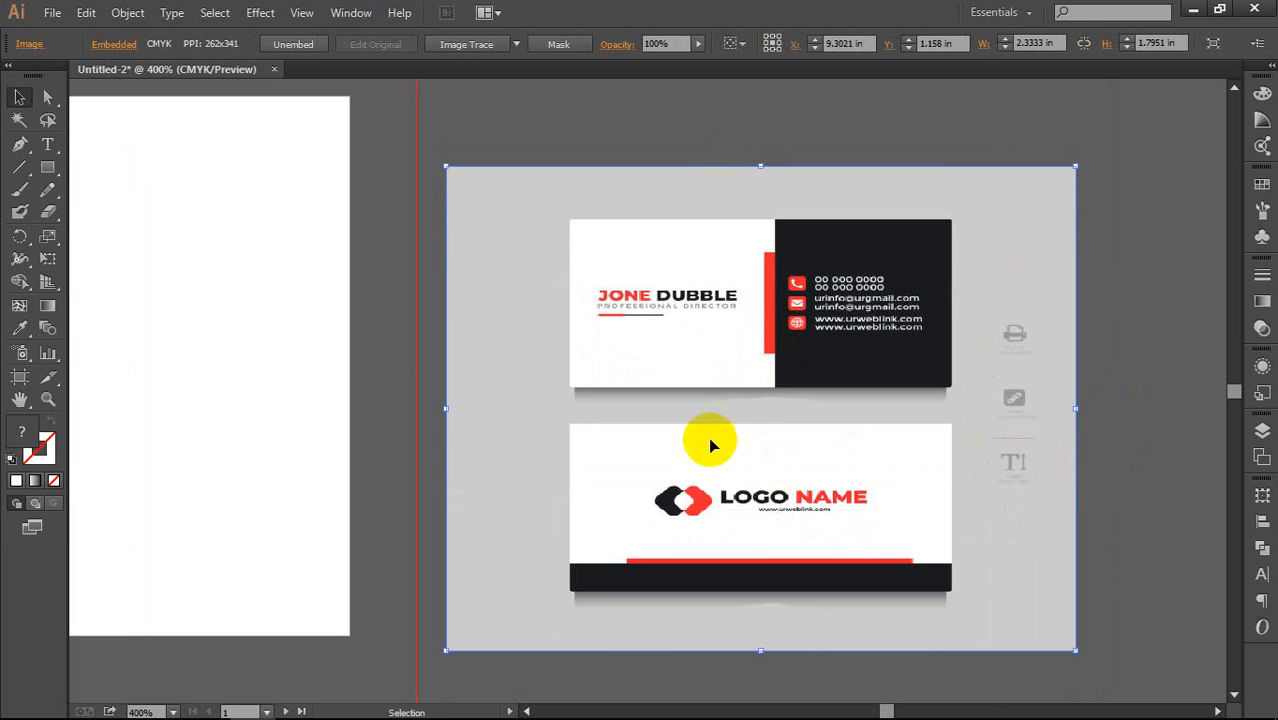
pyautogui.scroll(-2, 812, 380)
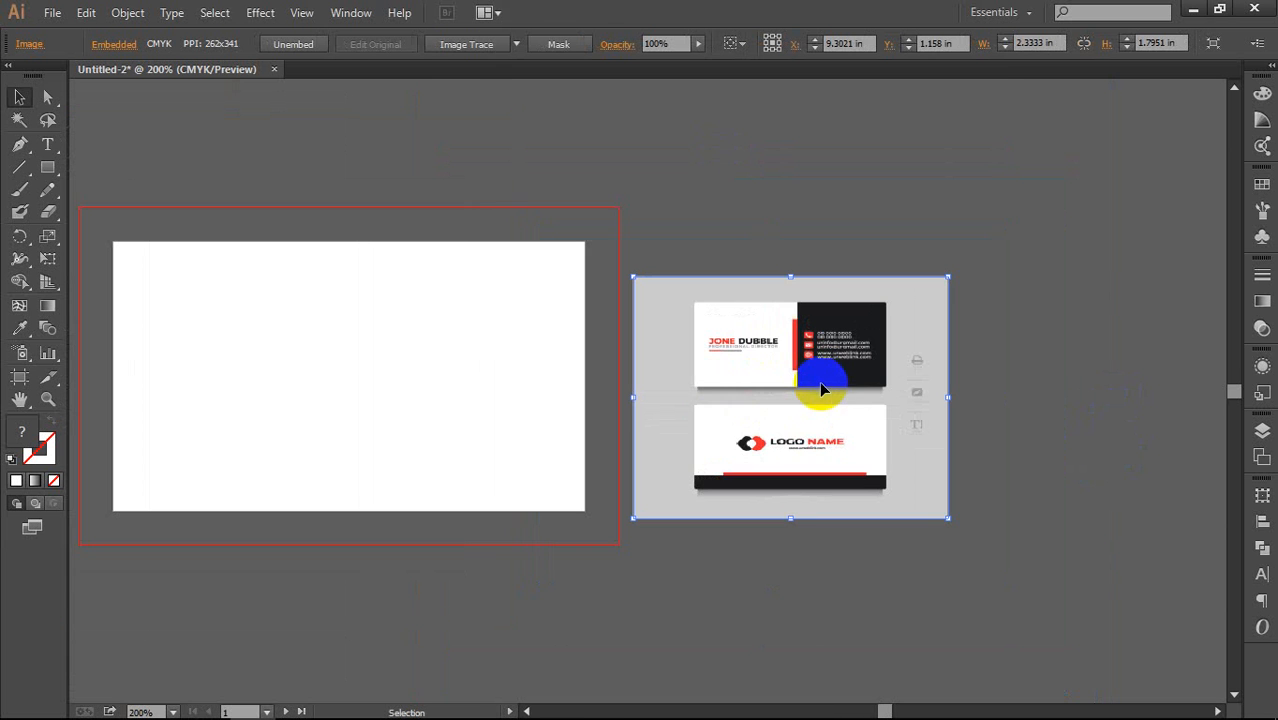
pyautogui.moveTo(783, 393); pyautogui.dragTo(788, 374)
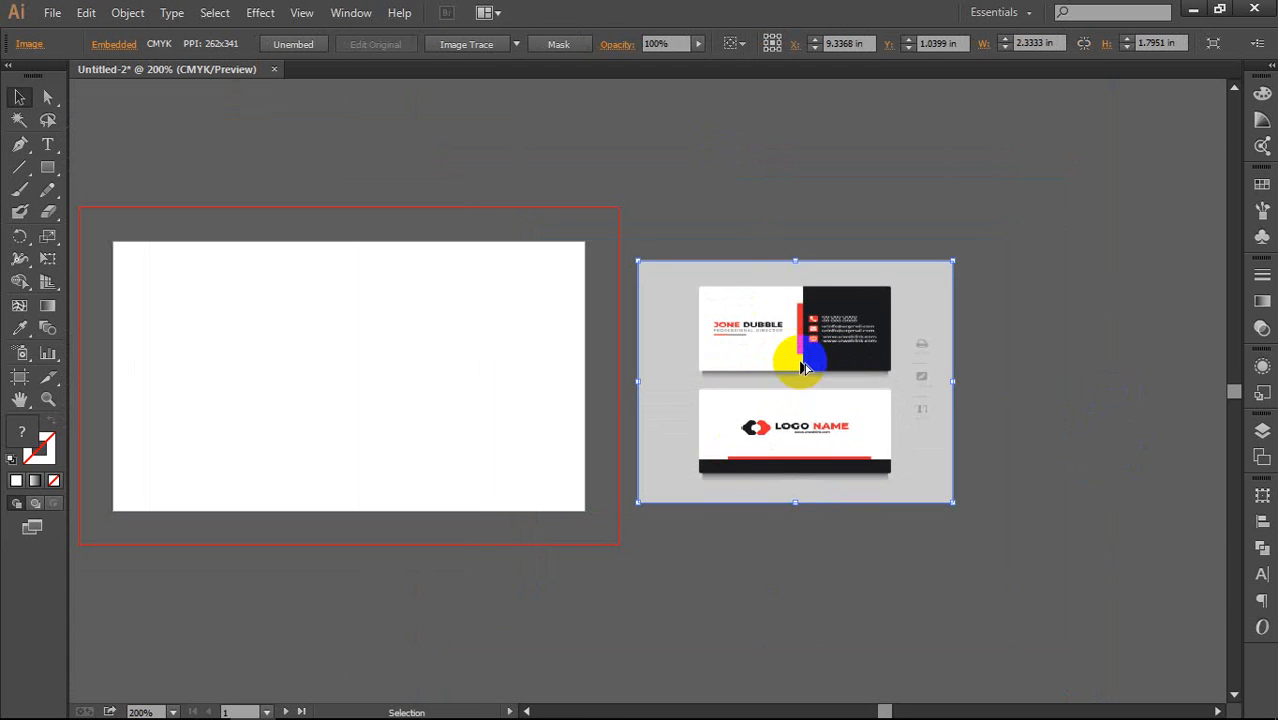
pyautogui.scroll(1, 795, 370)
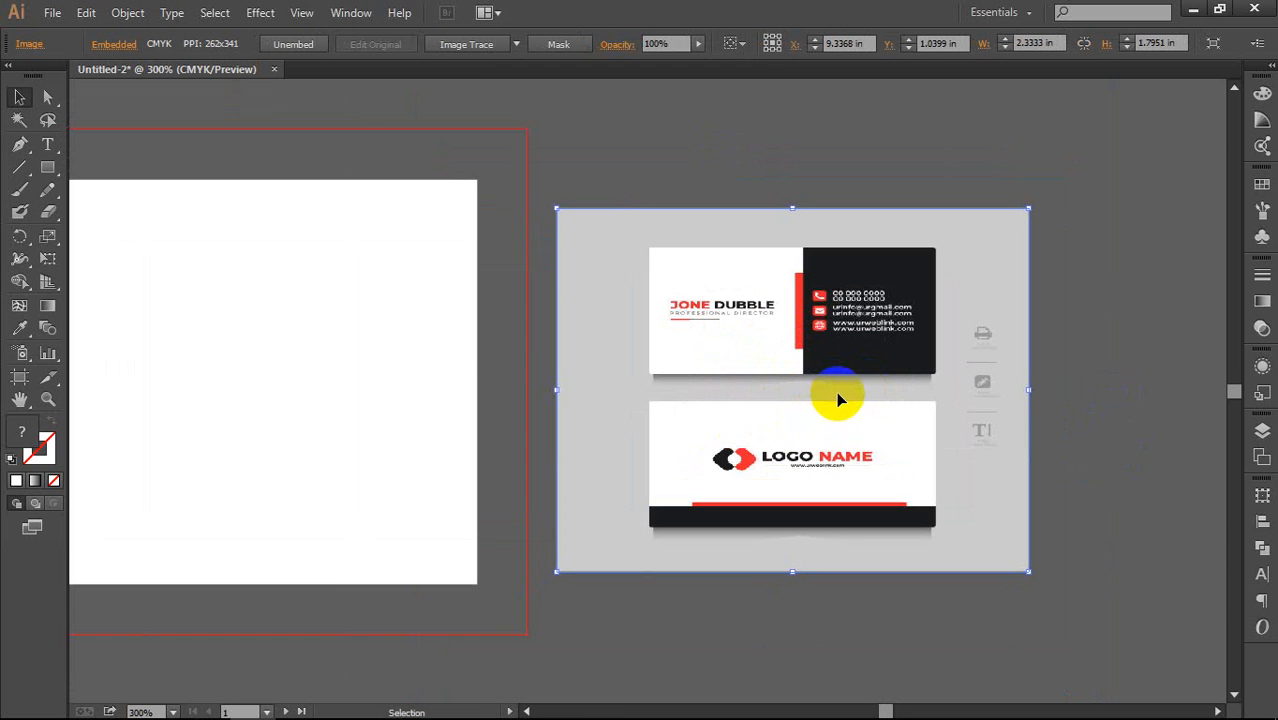
# Step: Undo the non-proportional resizing and the small moves of the reference image
pyautogui.hotkey('ctrl', 'z')
pyautogui.hotkey('ctrl', 'z')
pyautogui.hotkey('ctrl', 'z')
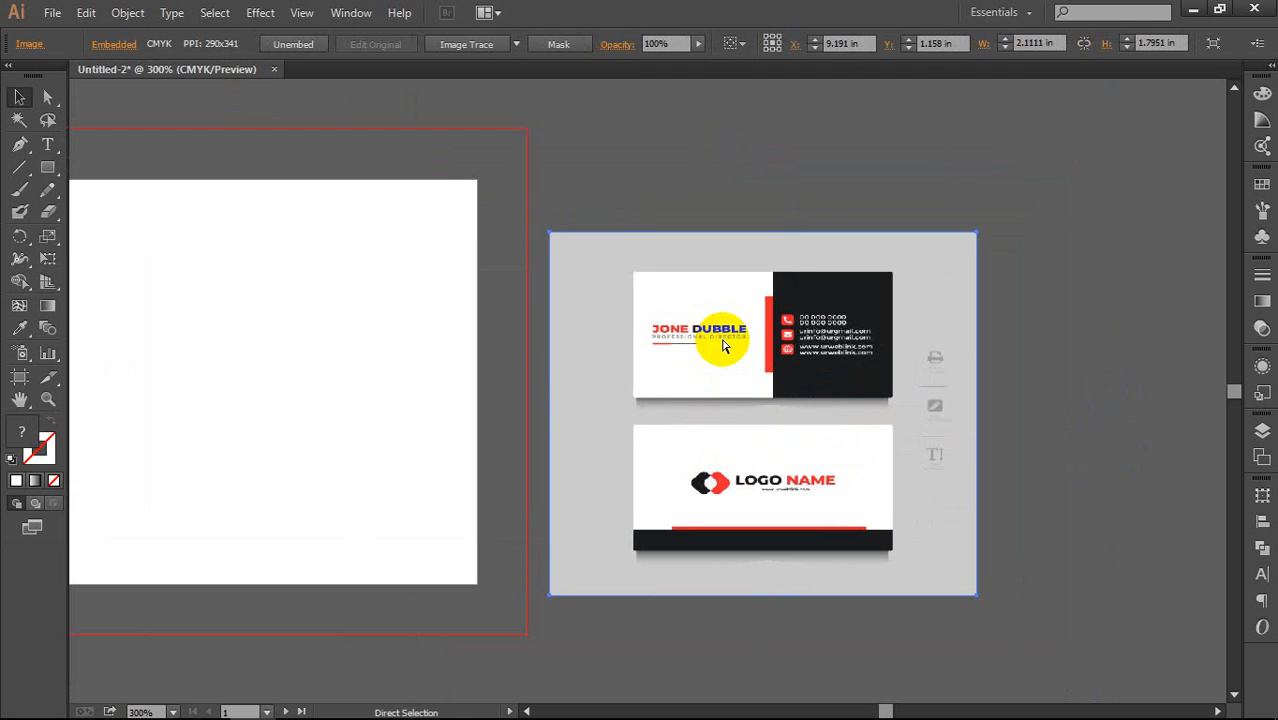
pyautogui.hotkey('ctrl', 'z')
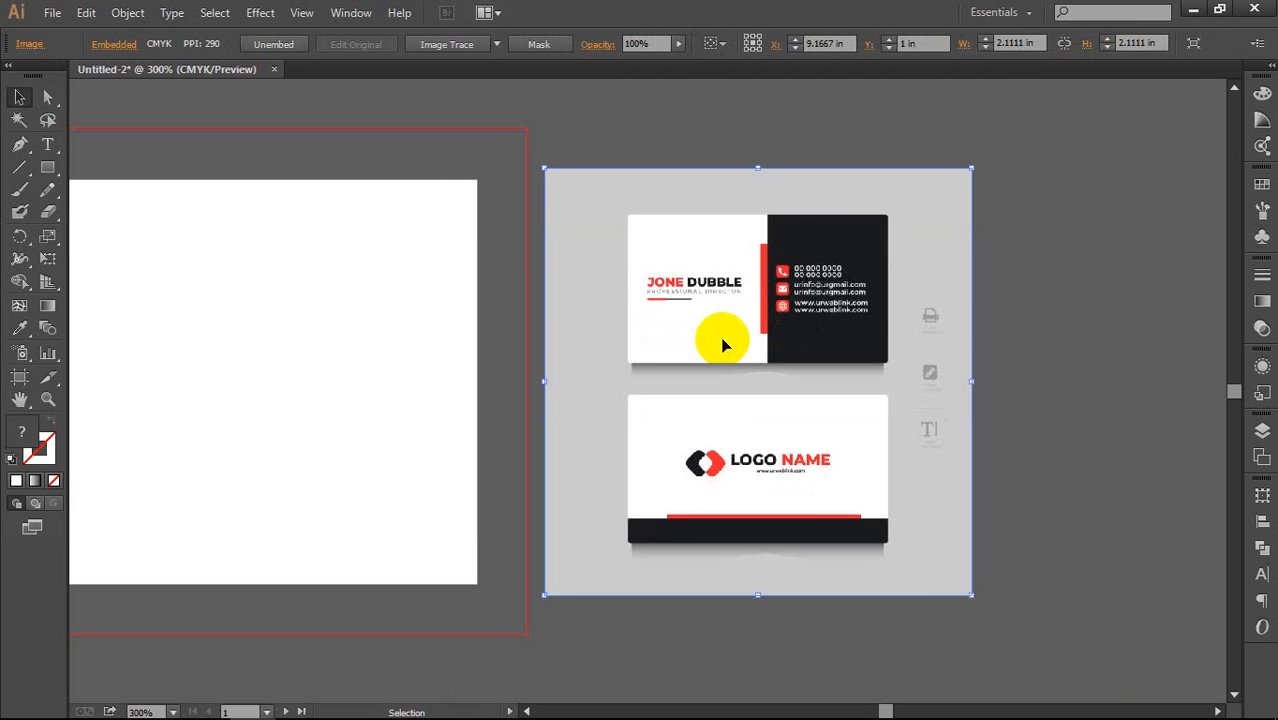
# Step: Reposition the reference image just outside the second artboard's bleed and deselect it
pyautogui.hotkey('ctrl', 'z')
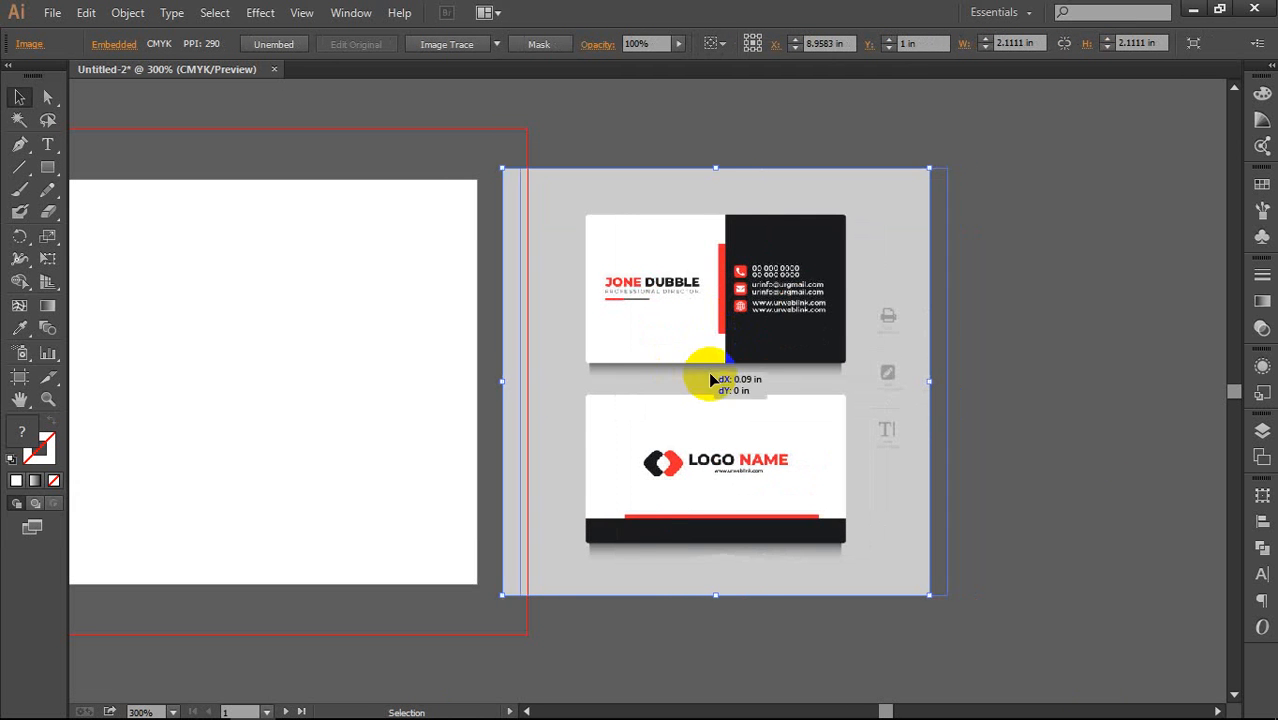
pyautogui.hotkey('ctrl', 'z')
pyautogui.click(1006, 354)
pyautogui.scroll(-1, 1007, 354)
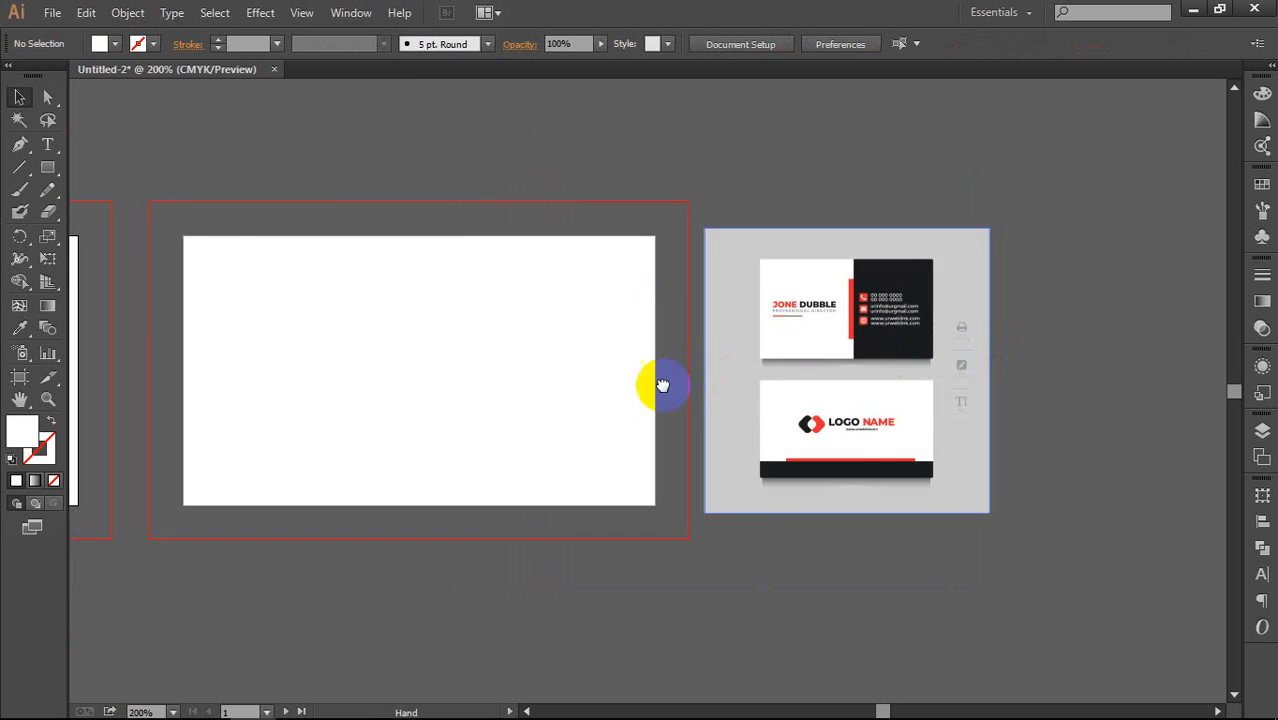
pyautogui.moveTo(658, 385); pyautogui.dragTo(846, 365)
pyautogui.scroll(-1, 785, 373)
pyautogui.moveTo(661, 375); pyautogui.dragTo(781, 380)
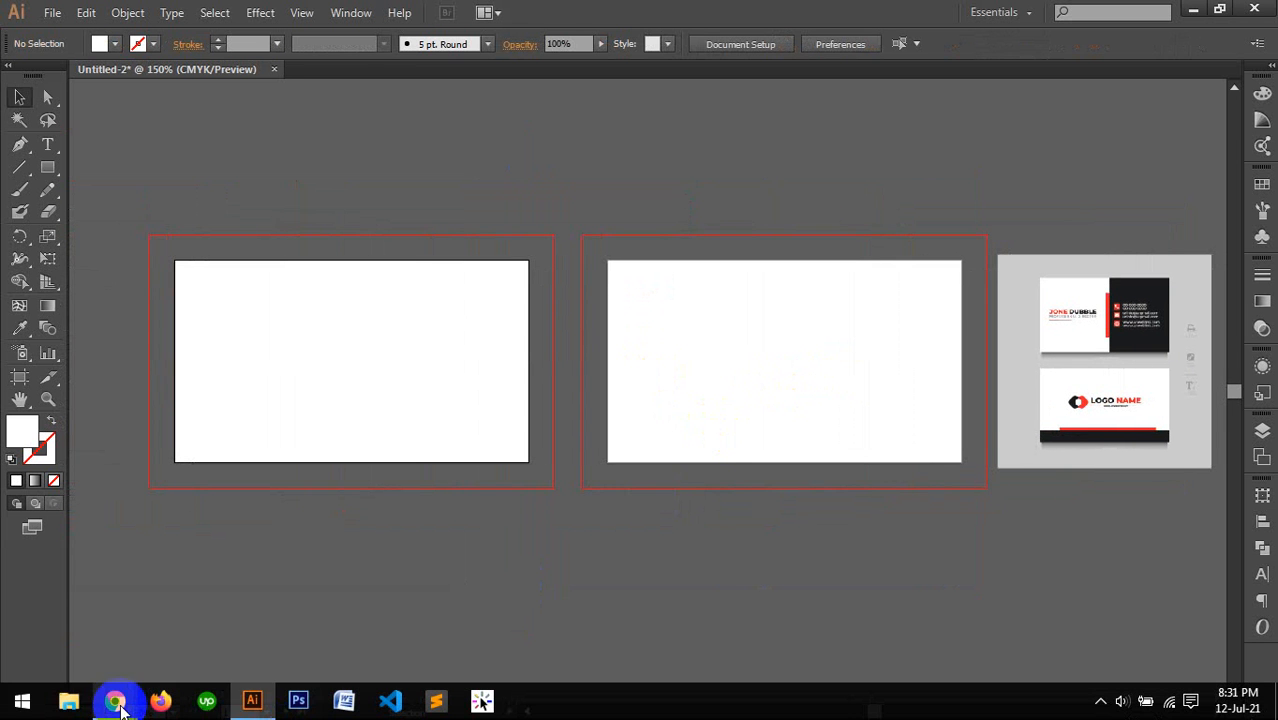
# Step: Switch to Chrome, review the related designs under the Vecteezy preview, and close the preview
pyautogui.moveTo(114, 700)
pyautogui.click(108, 645)
pyautogui.scroll(-4, 941, 490)
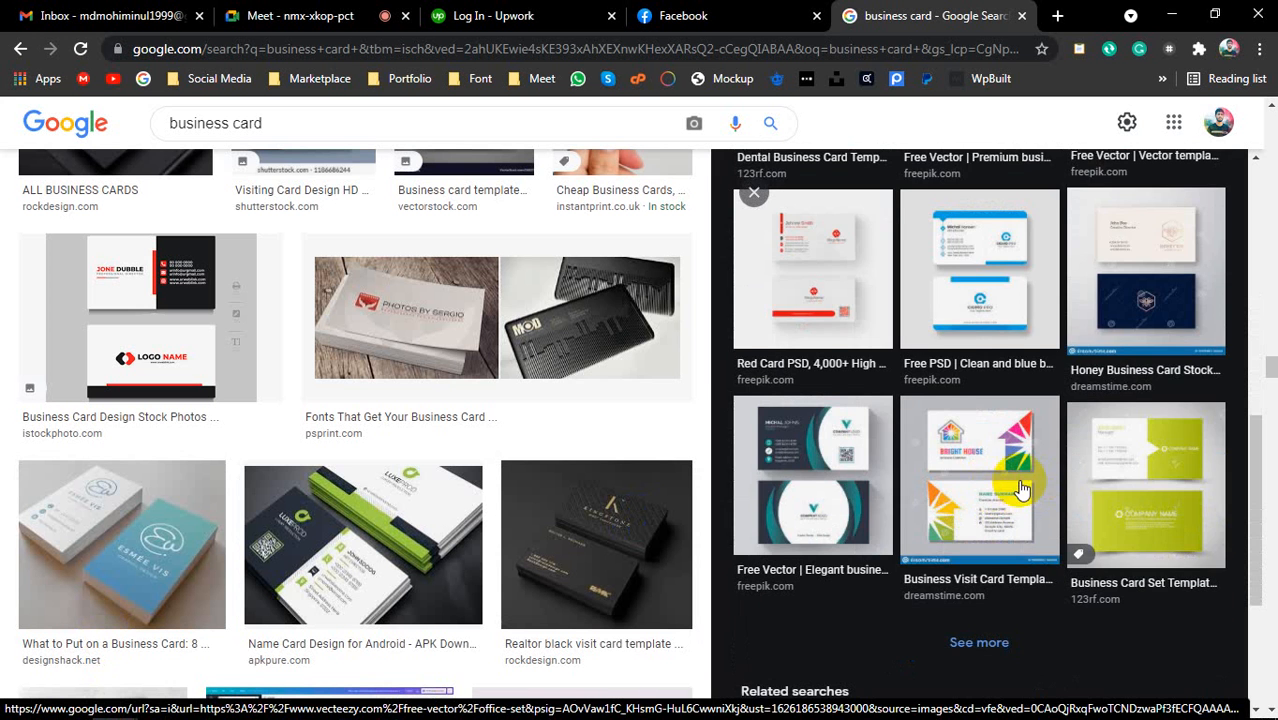
pyautogui.scroll(-3, 1020, 480)
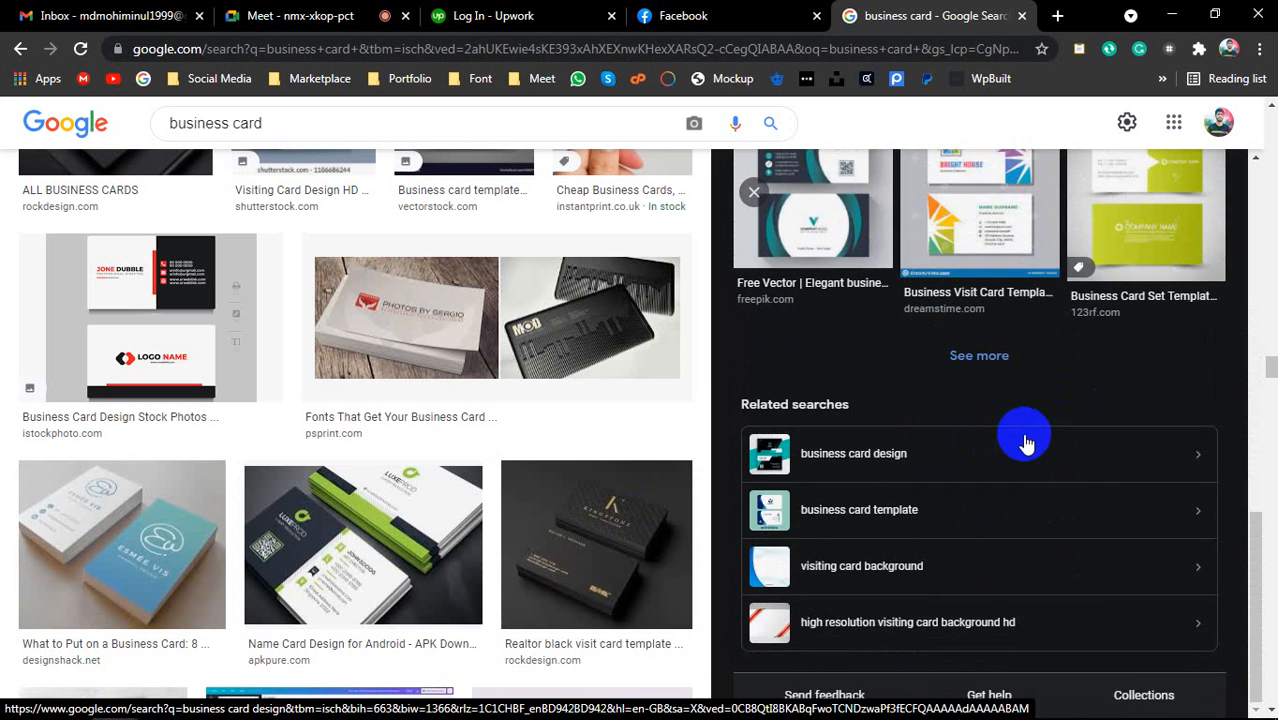
pyautogui.scroll(8, 1000, 440)
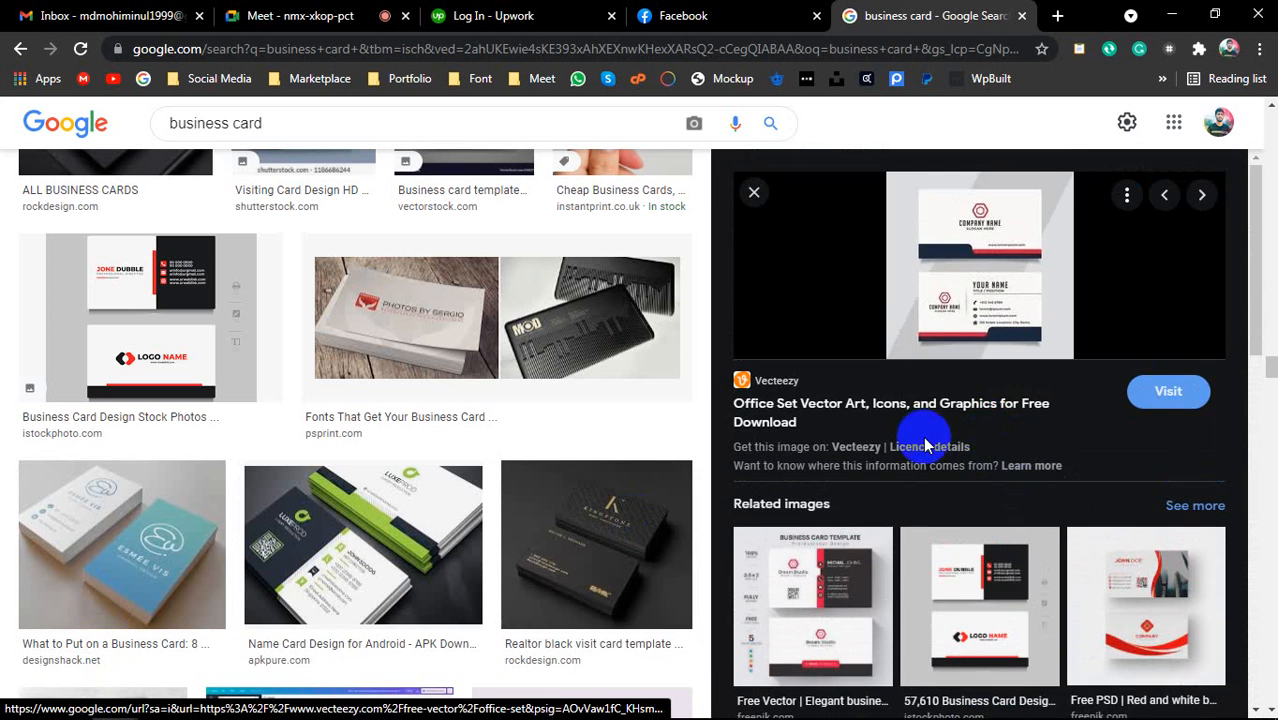
pyautogui.scroll(3, 927, 440)
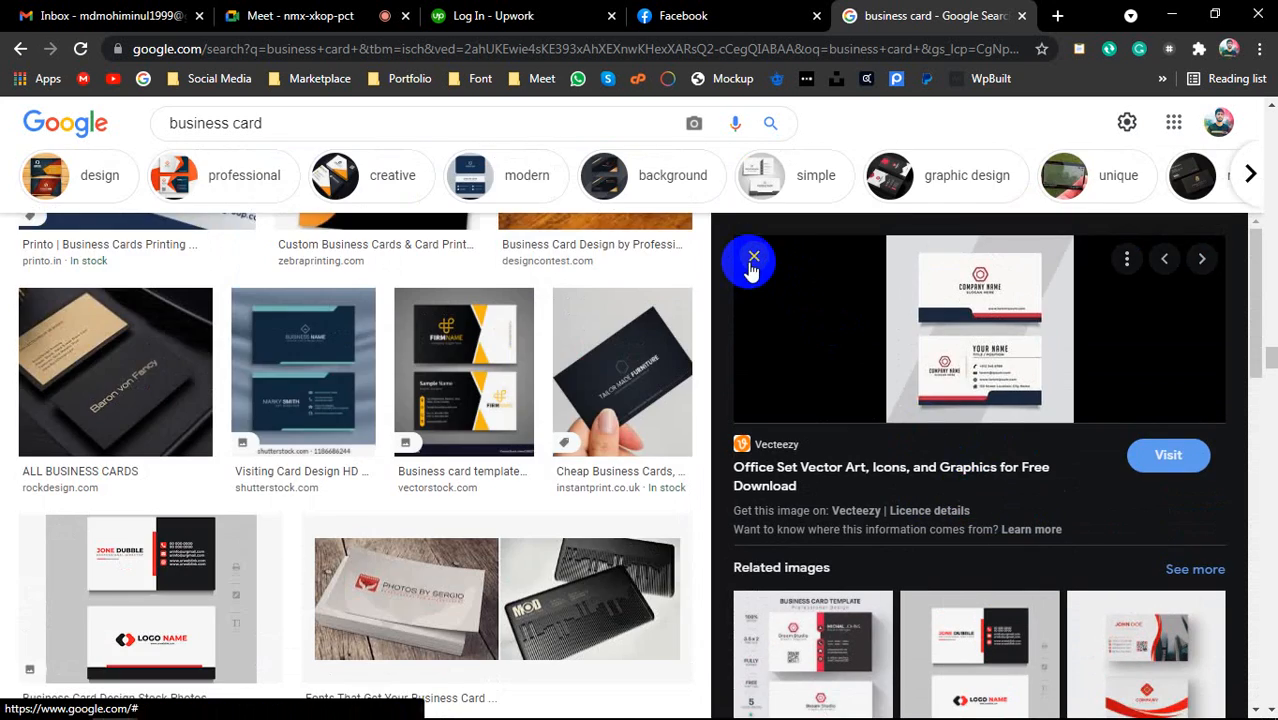
pyautogui.click(753, 262)
# Step: Browse further through the business card image results for another reference design
pyautogui.scroll(-3, 790, 440)
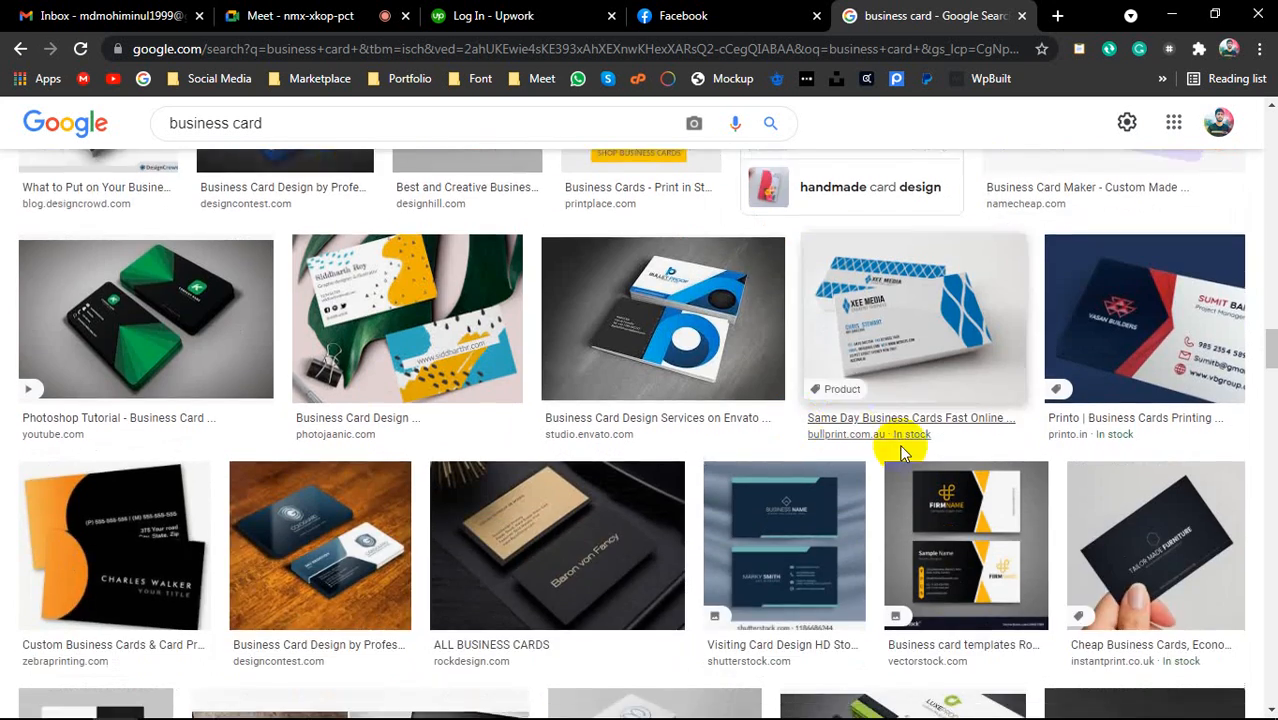
pyautogui.scroll(-5, 901, 449)
pyautogui.scroll(-10, 690, 434)
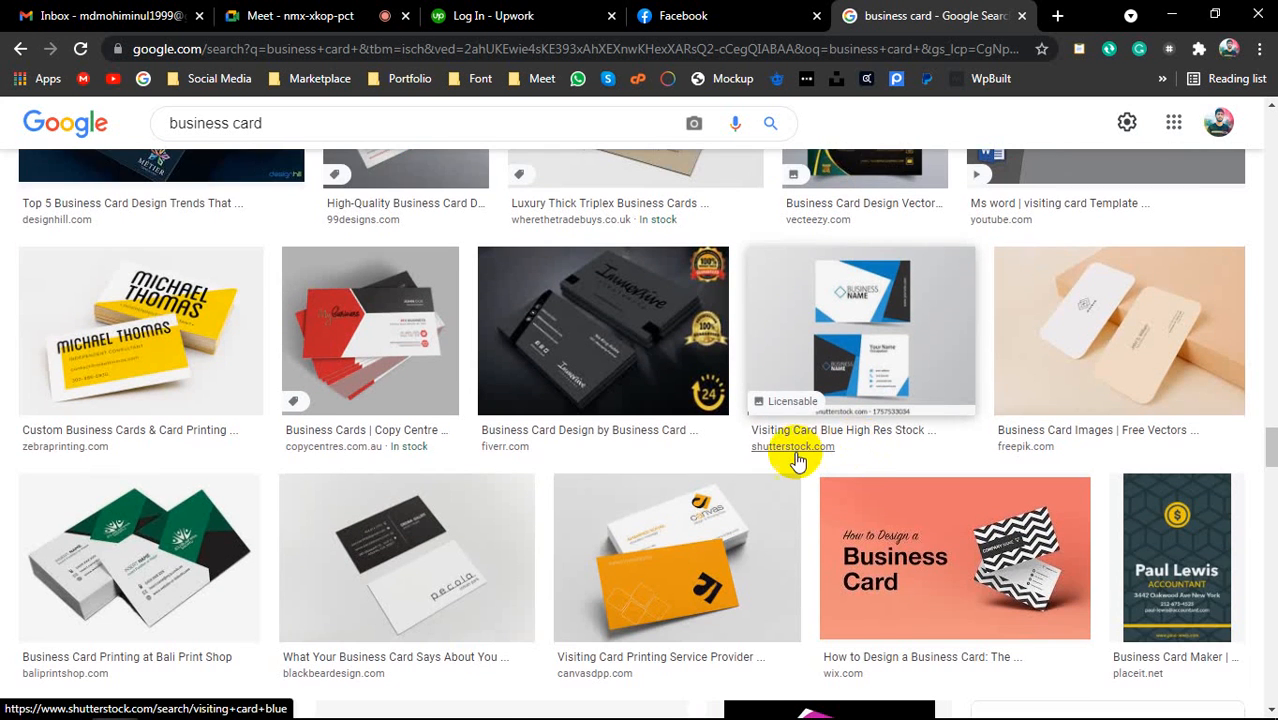
pyautogui.scroll(-3, 770, 465)
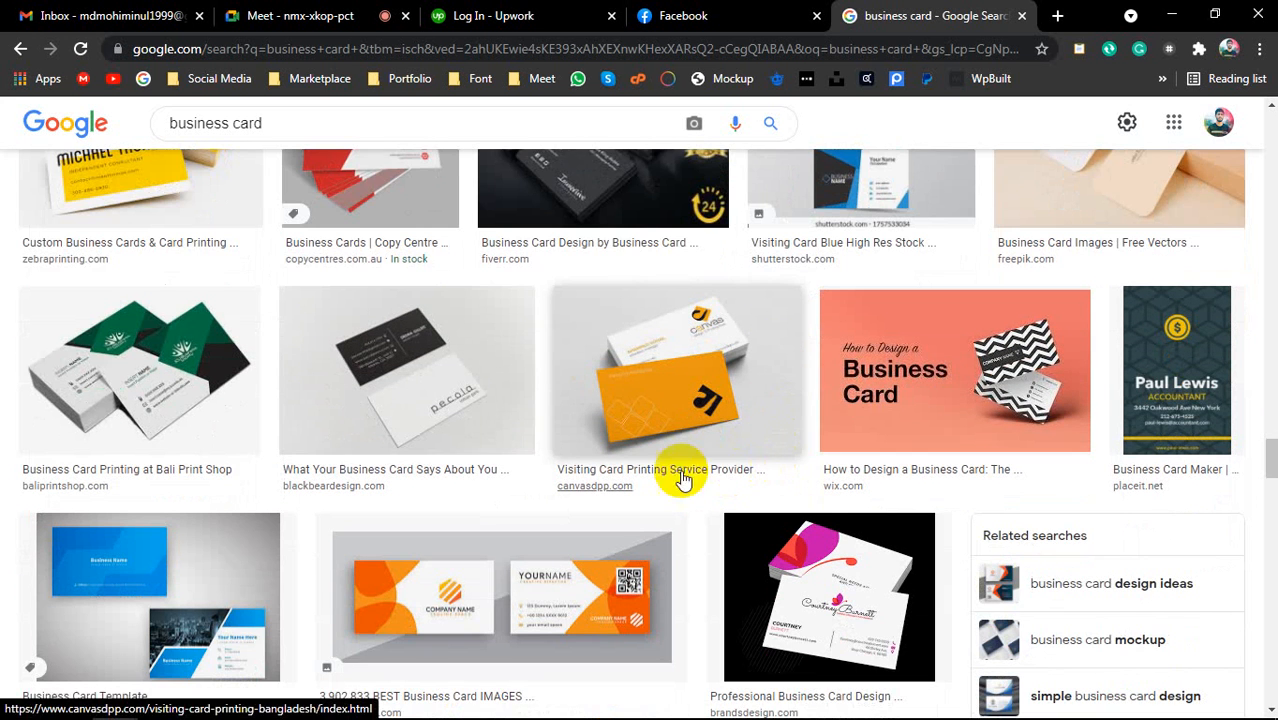
pyautogui.scroll(-1, 642, 420)
pyautogui.scroll(-3, 642, 420)
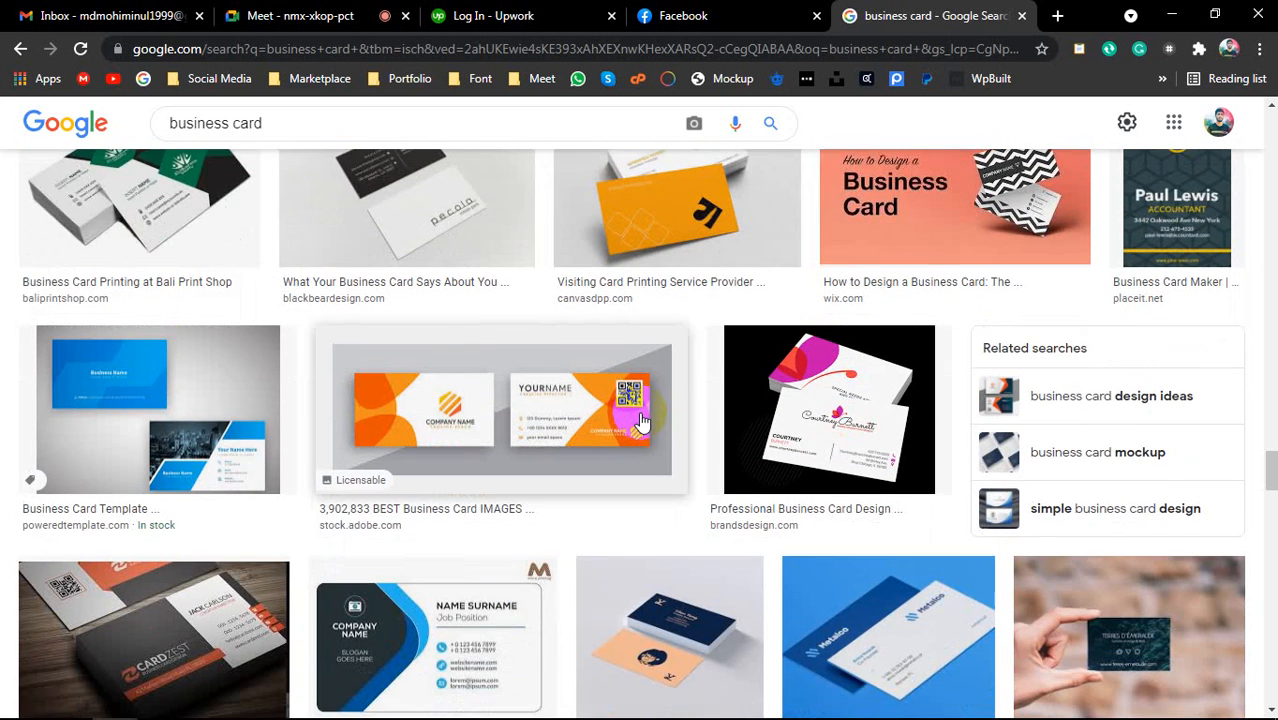
pyautogui.scroll(-2, 505, 398)
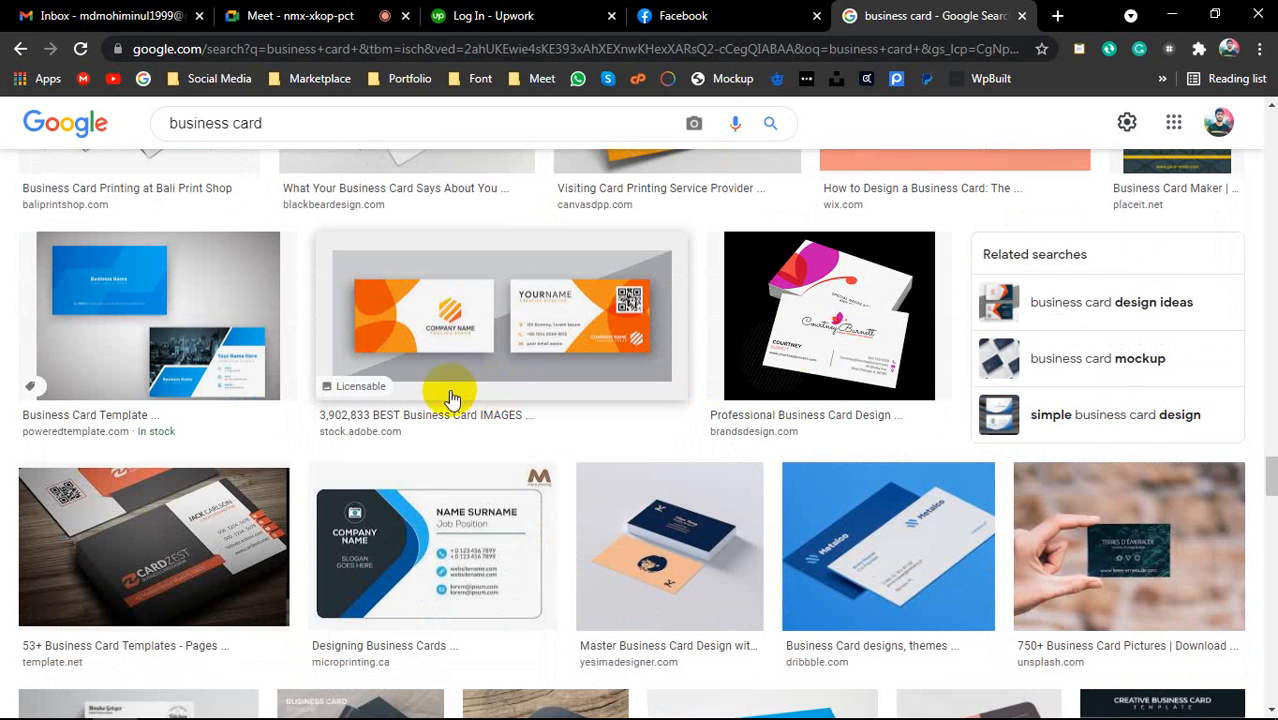
# Step: Examine the remaining "business card" image results for a suitable second reference design
pyautogui.scroll(-5, 452, 398)
pyautogui.scroll(-4, 608, 423)
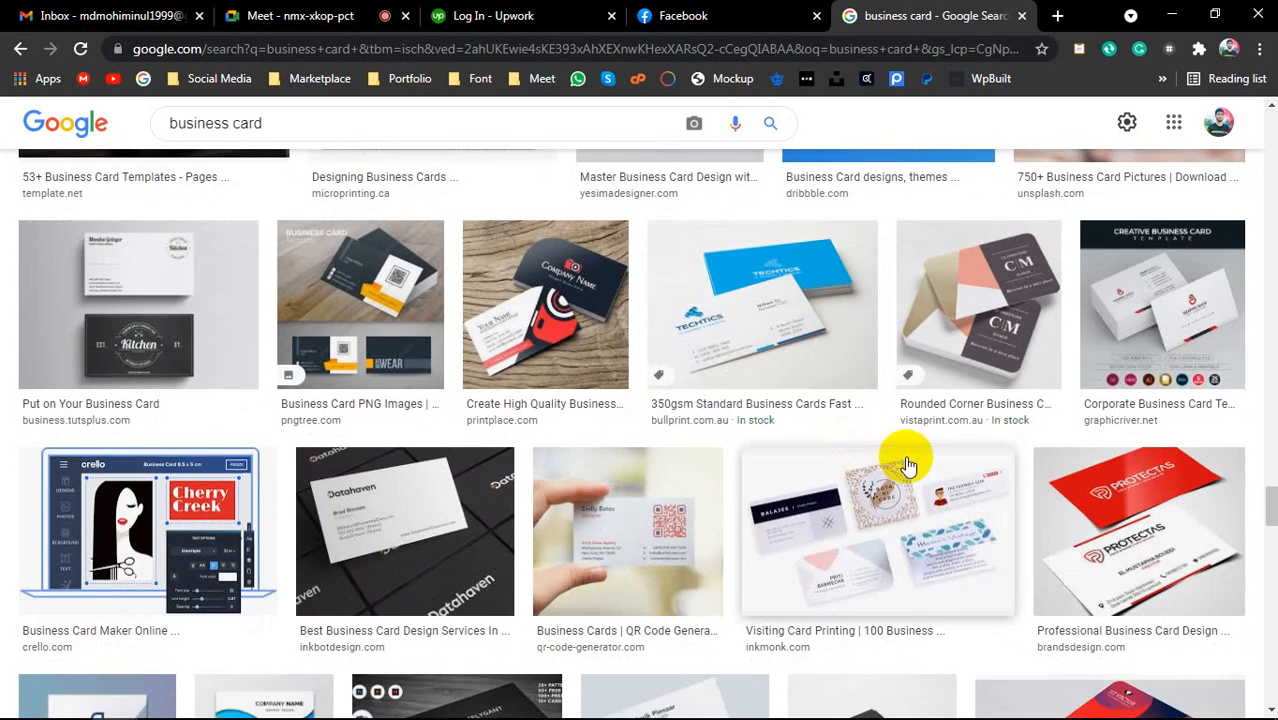
pyautogui.scroll(-8, 905, 465)
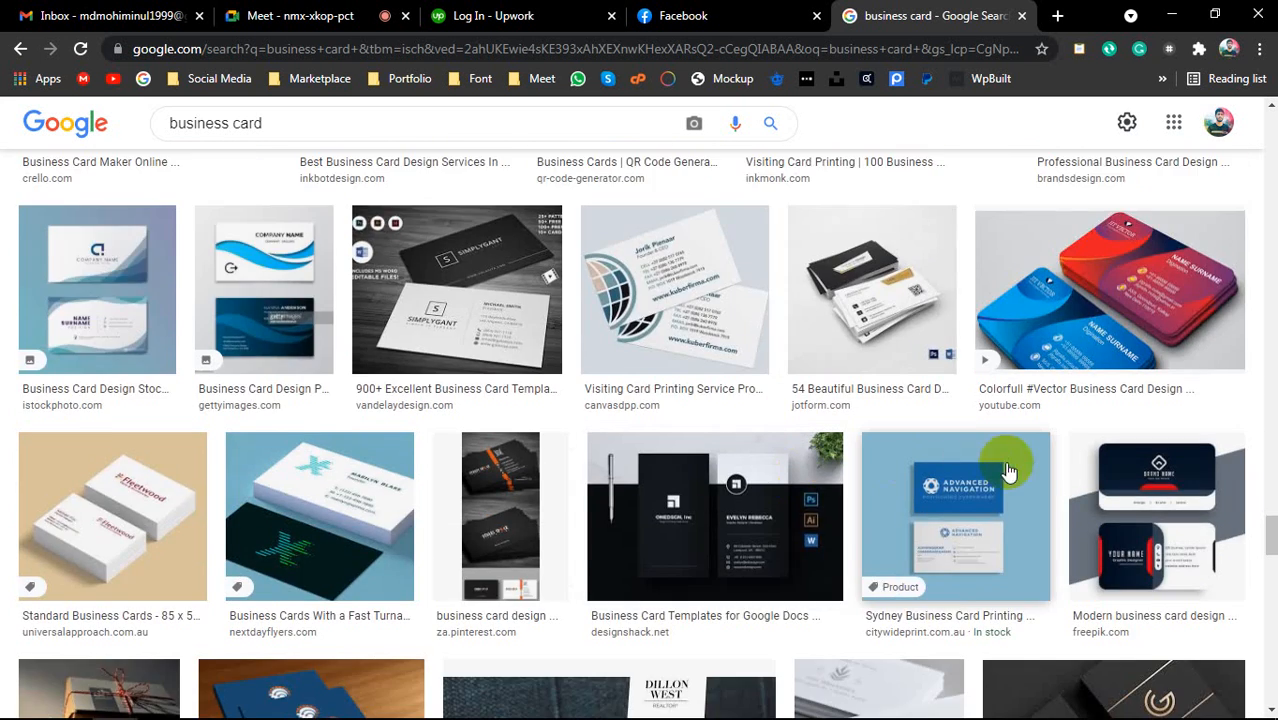
pyautogui.scroll(-3, 1012, 470)
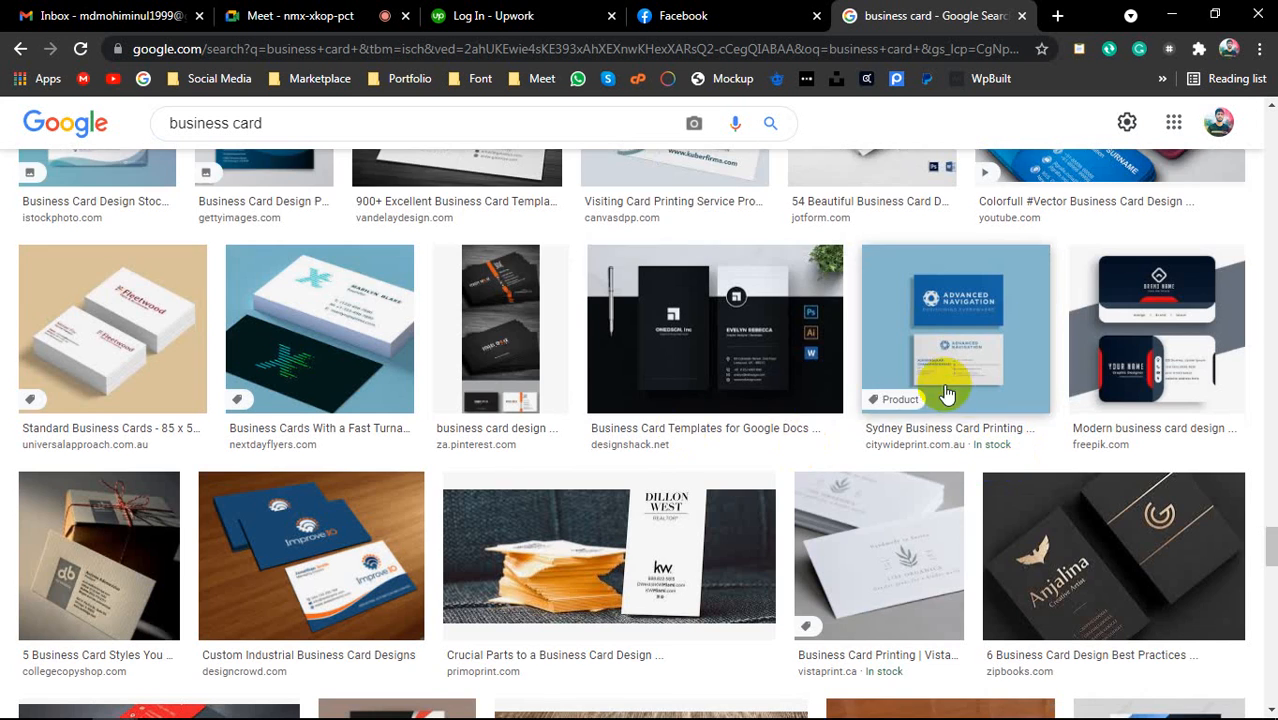
pyautogui.scroll(-3, 947, 396)
pyautogui.scroll(1, 857, 409)
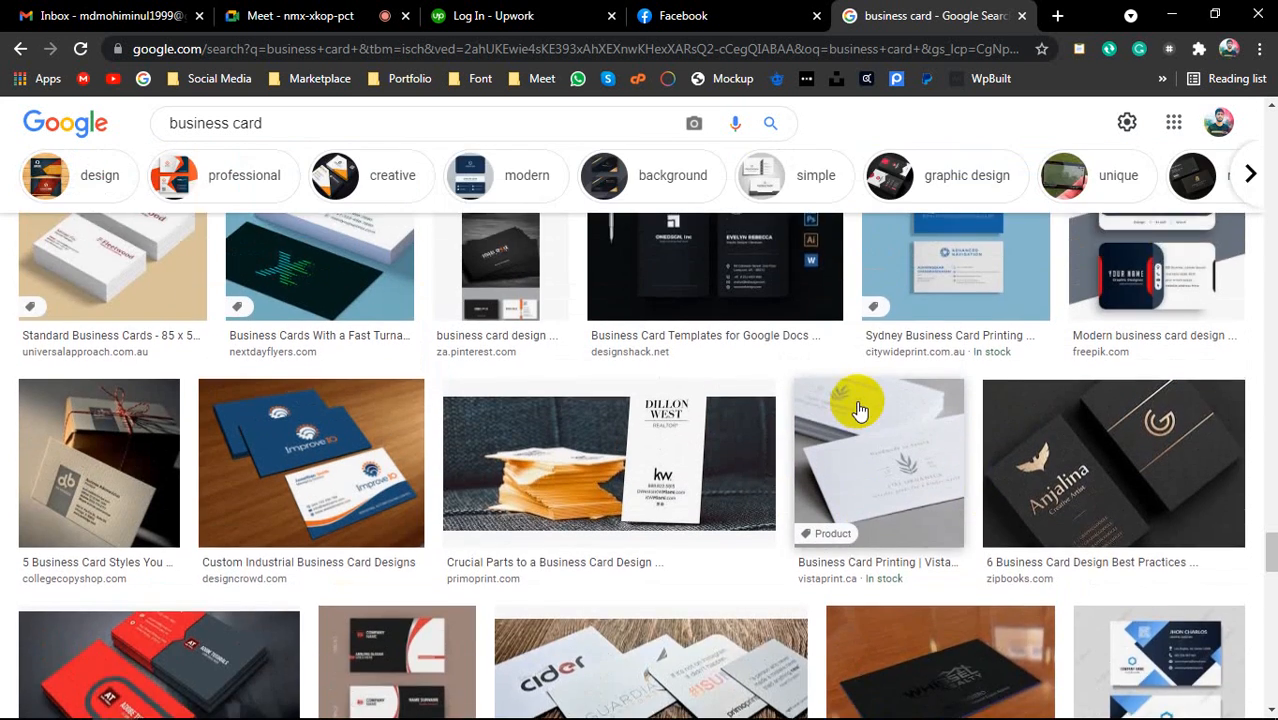
pyautogui.scroll(1, 860, 410)
pyautogui.scroll(-6, 915, 410)
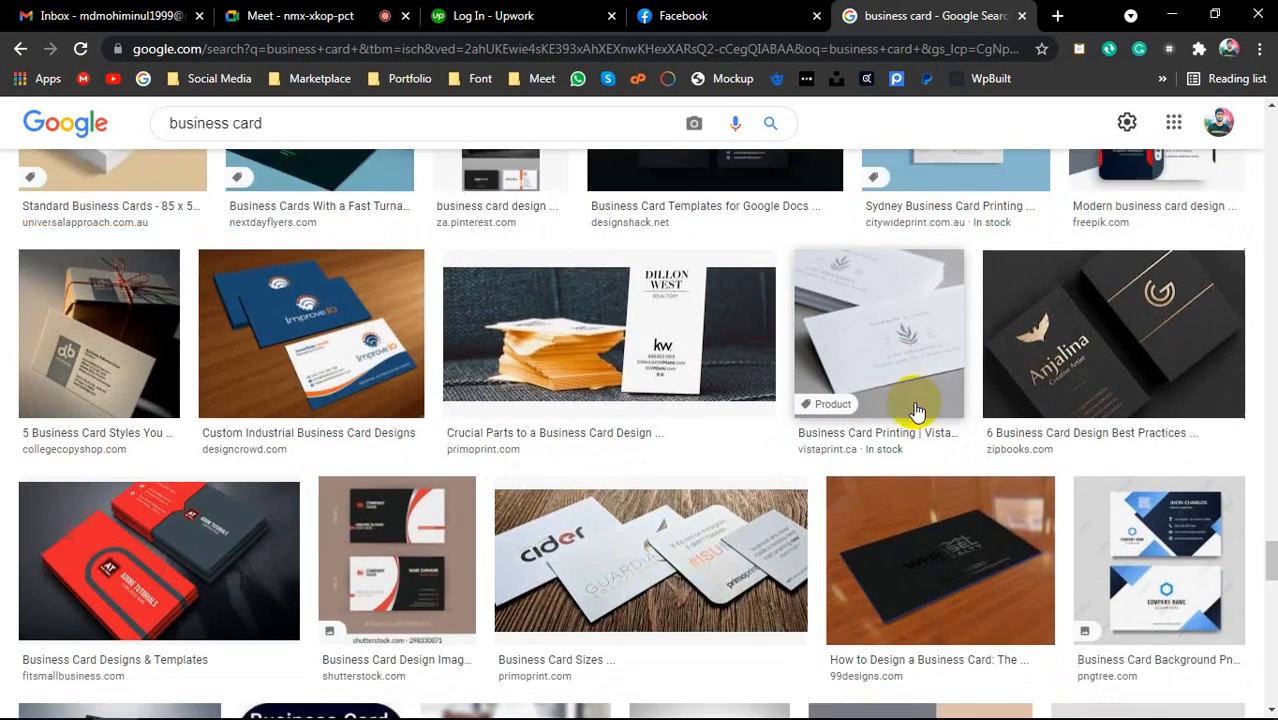
pyautogui.scroll(-1, 880, 397)
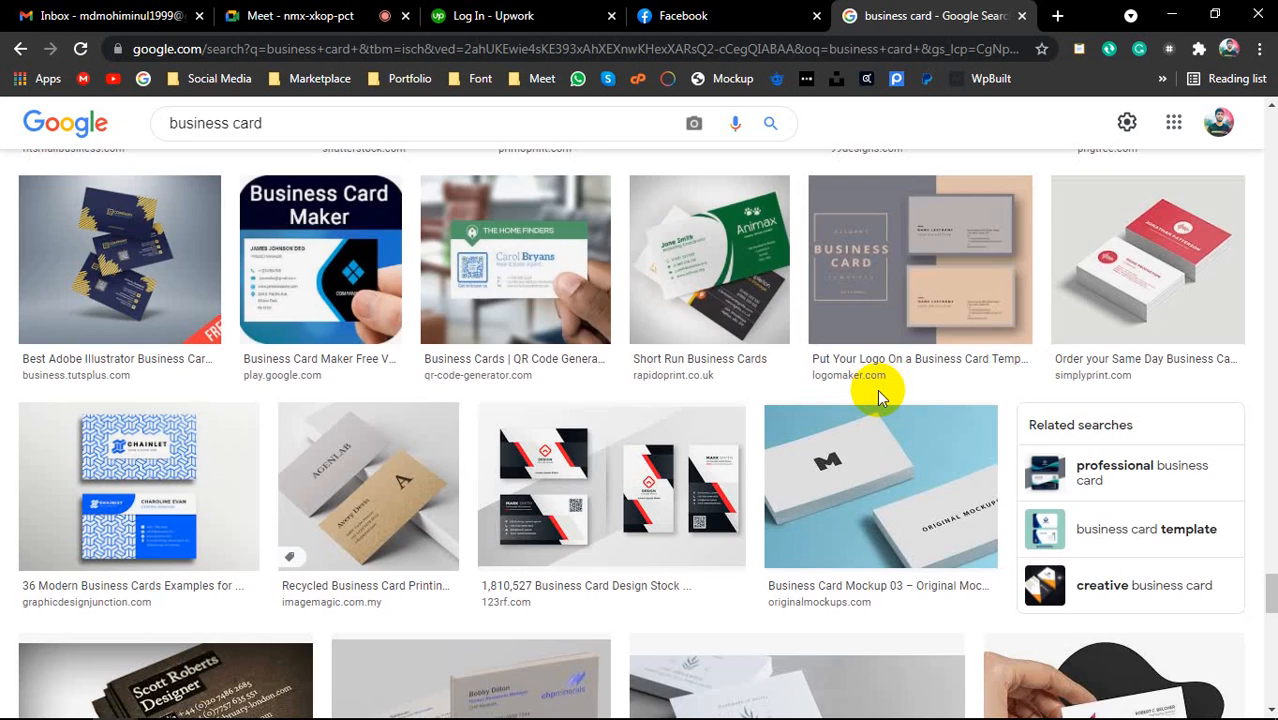
pyautogui.scroll(-5, 880, 393)
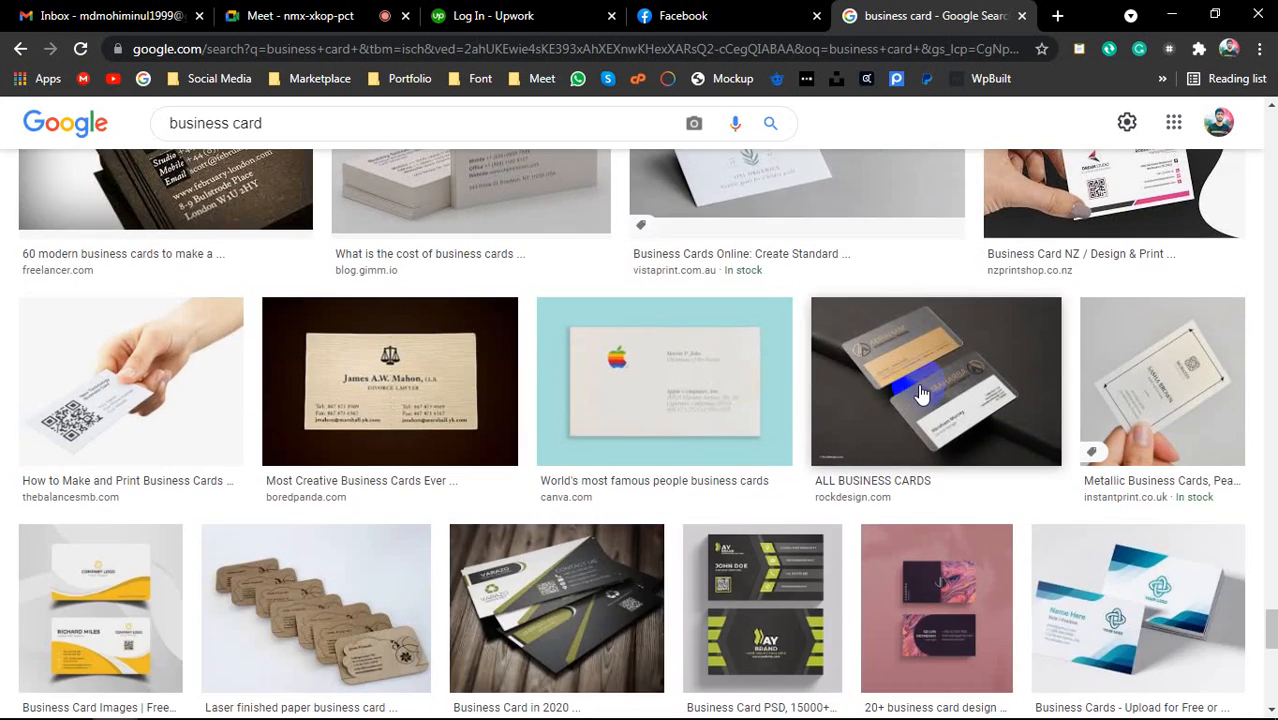
pyautogui.scroll(-5, 922, 393)
pyautogui.scroll(-4, 922, 393)
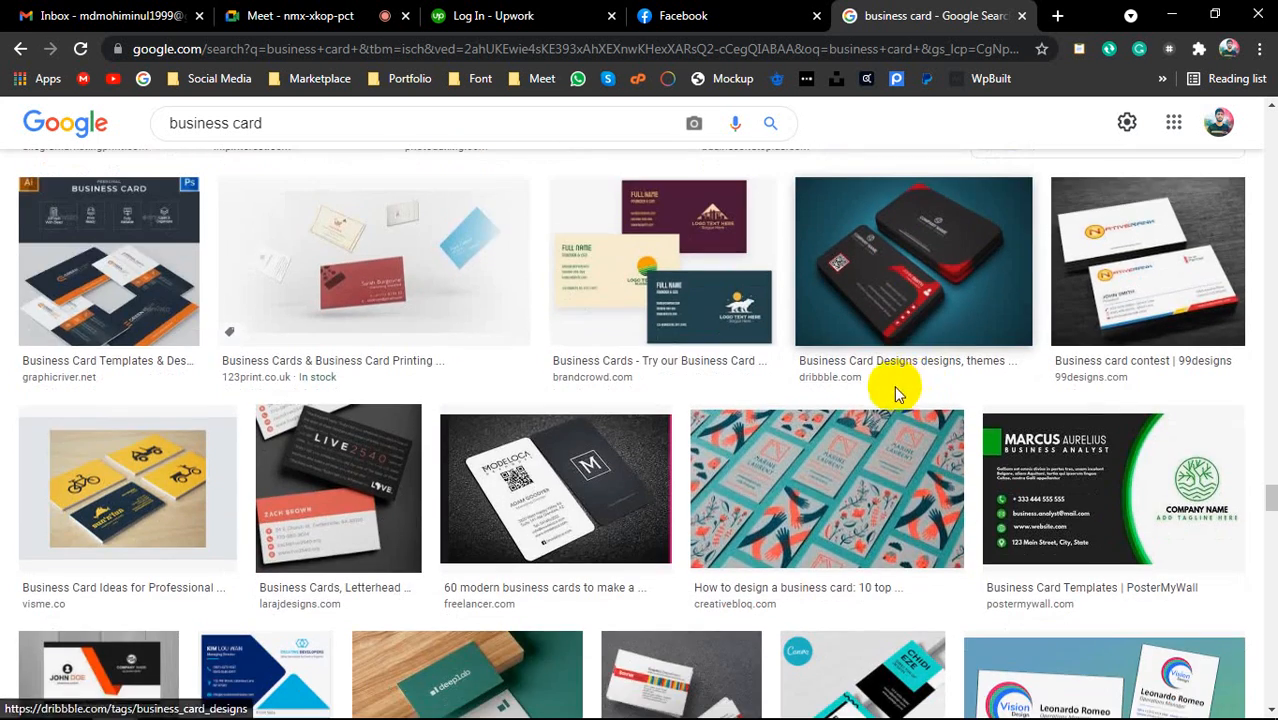
pyautogui.scroll(-3, 894, 393)
pyautogui.scroll(-4, 820, 395)
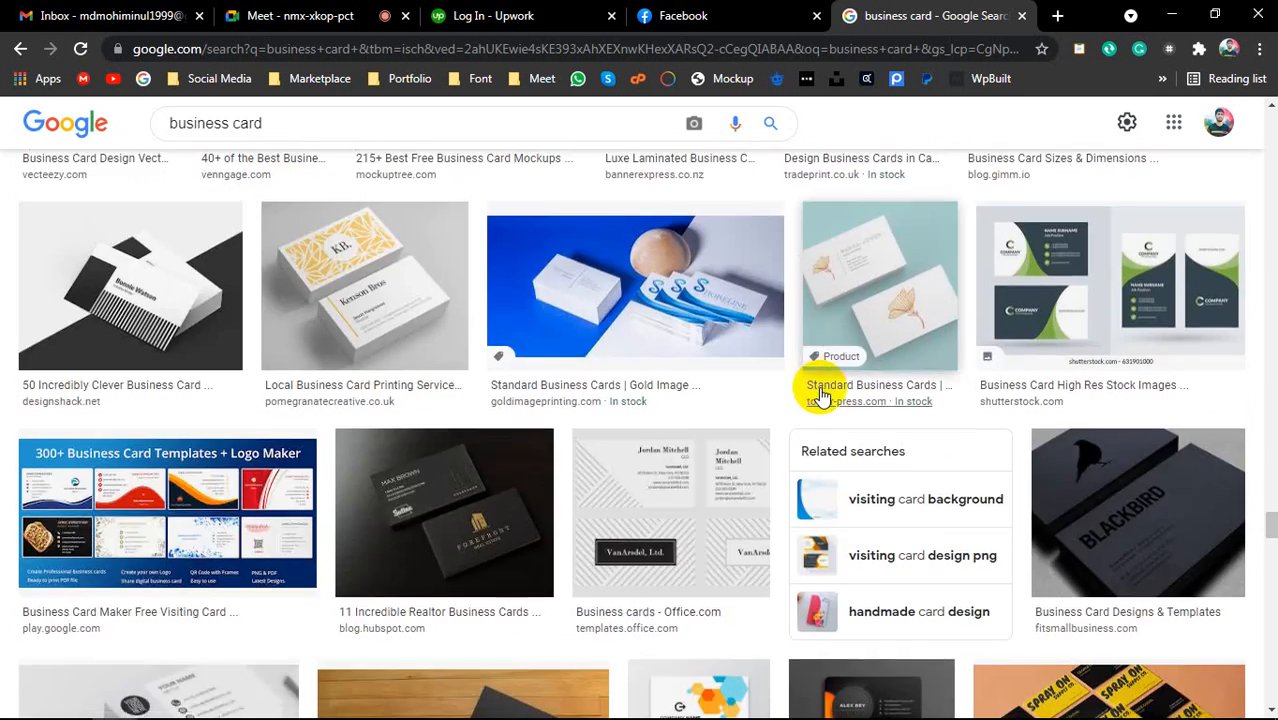
pyautogui.scroll(3, 820, 395)
pyautogui.scroll(-3, 822, 397)
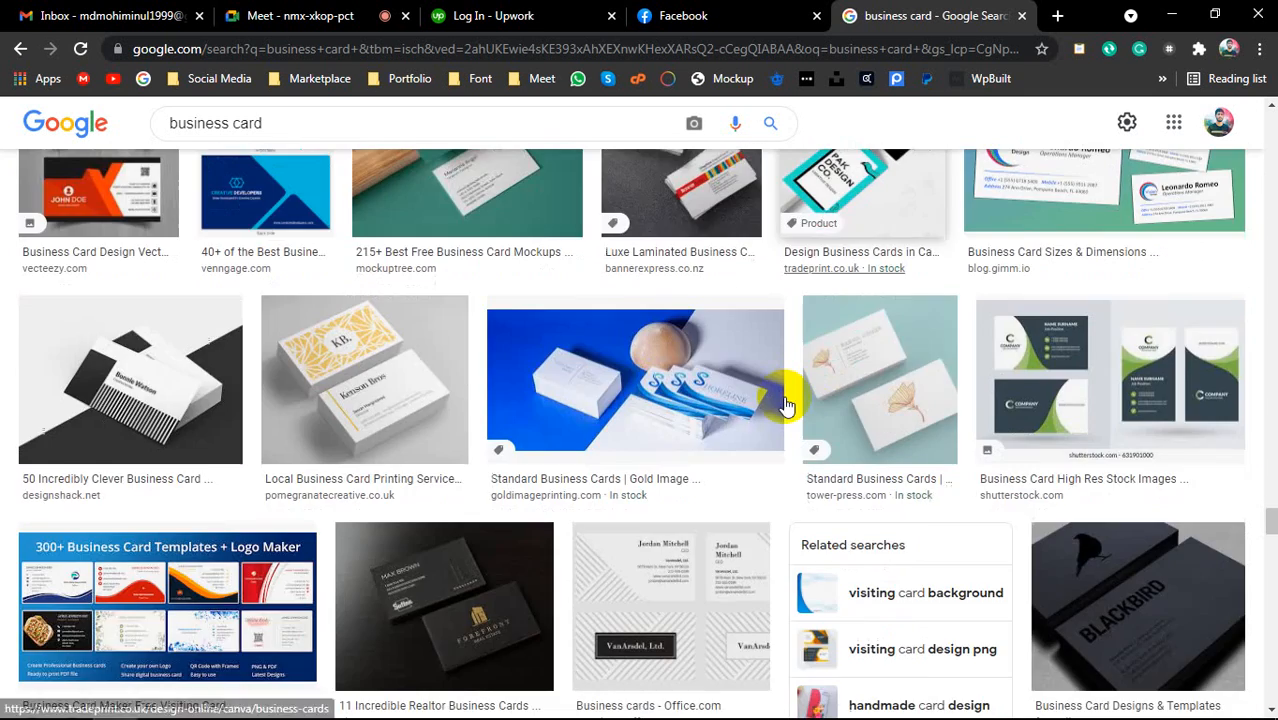
pyautogui.scroll(-7, 787, 404)
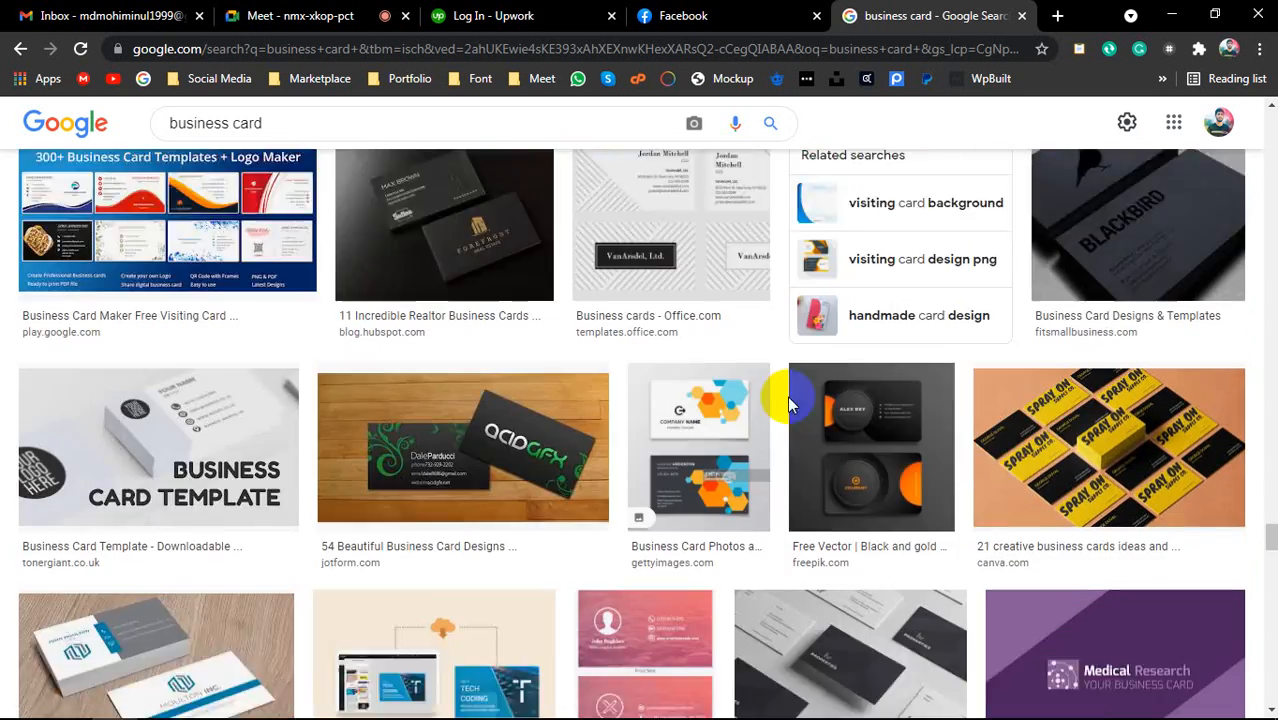
pyautogui.scroll(3, 790, 405)
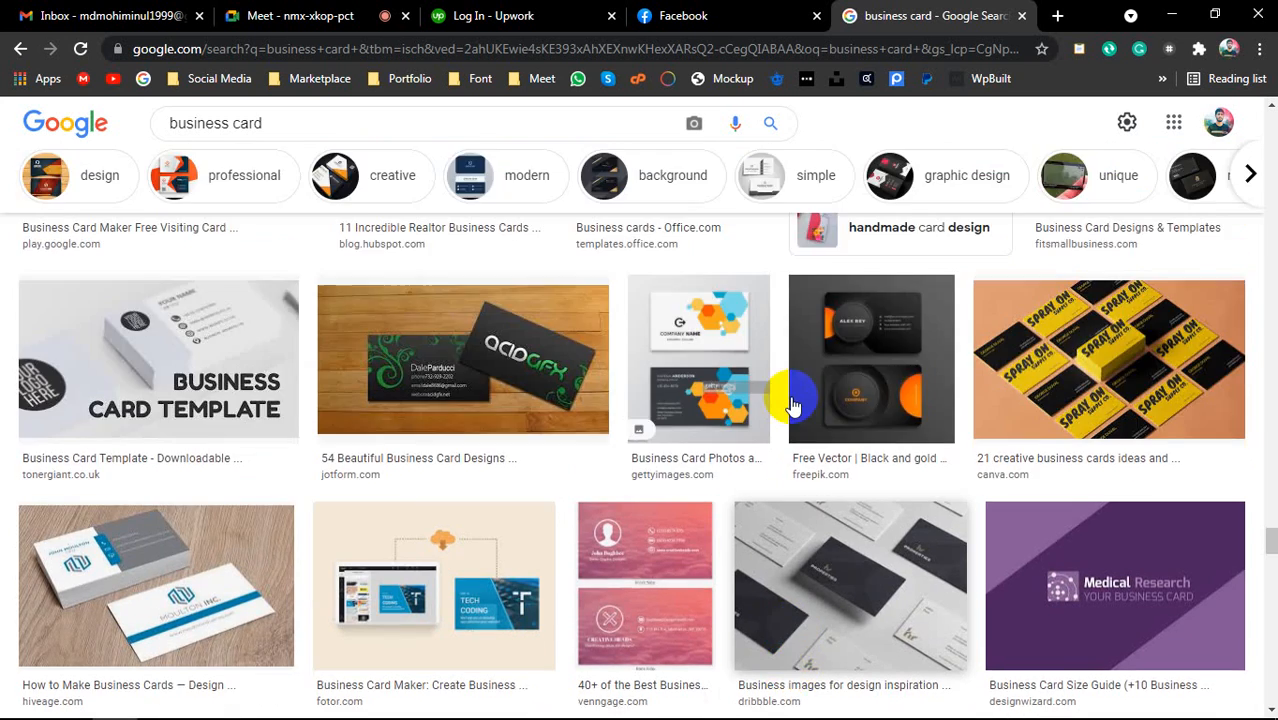
pyautogui.scroll(-6, 791, 405)
pyautogui.scroll(-3, 794, 402)
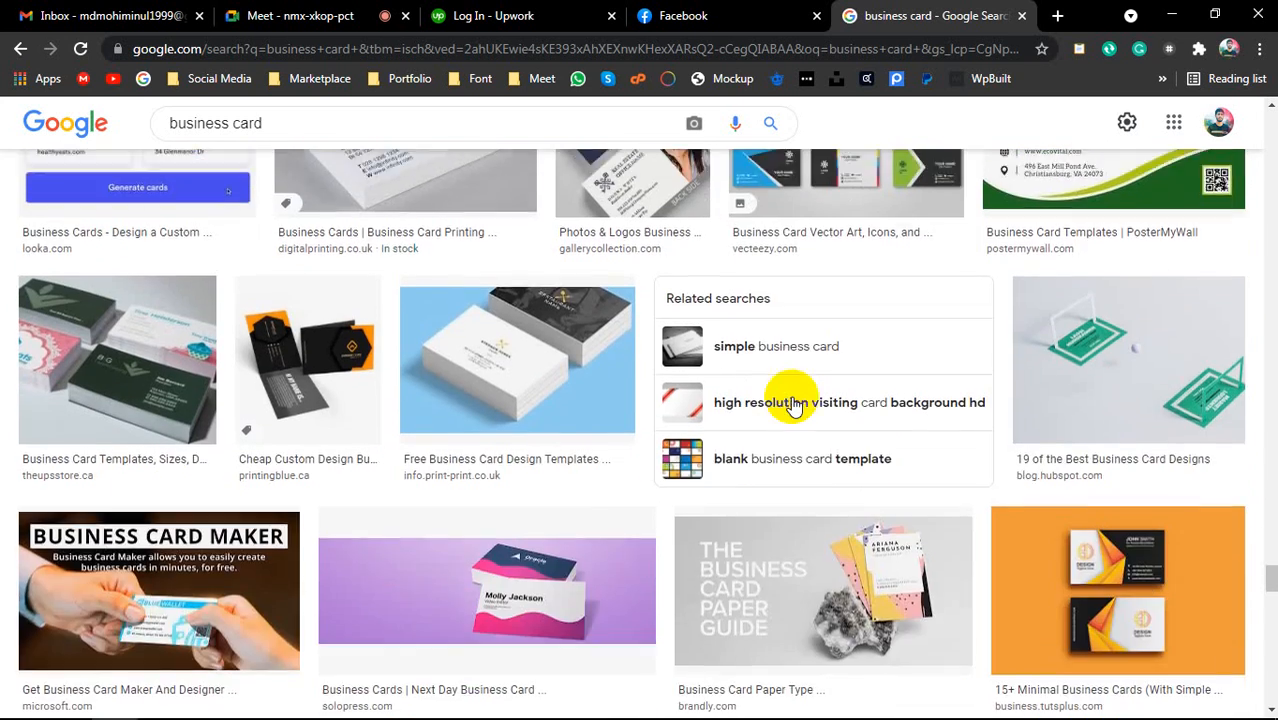
pyautogui.scroll(2, 793, 400)
pyautogui.scroll(-5, 793, 403)
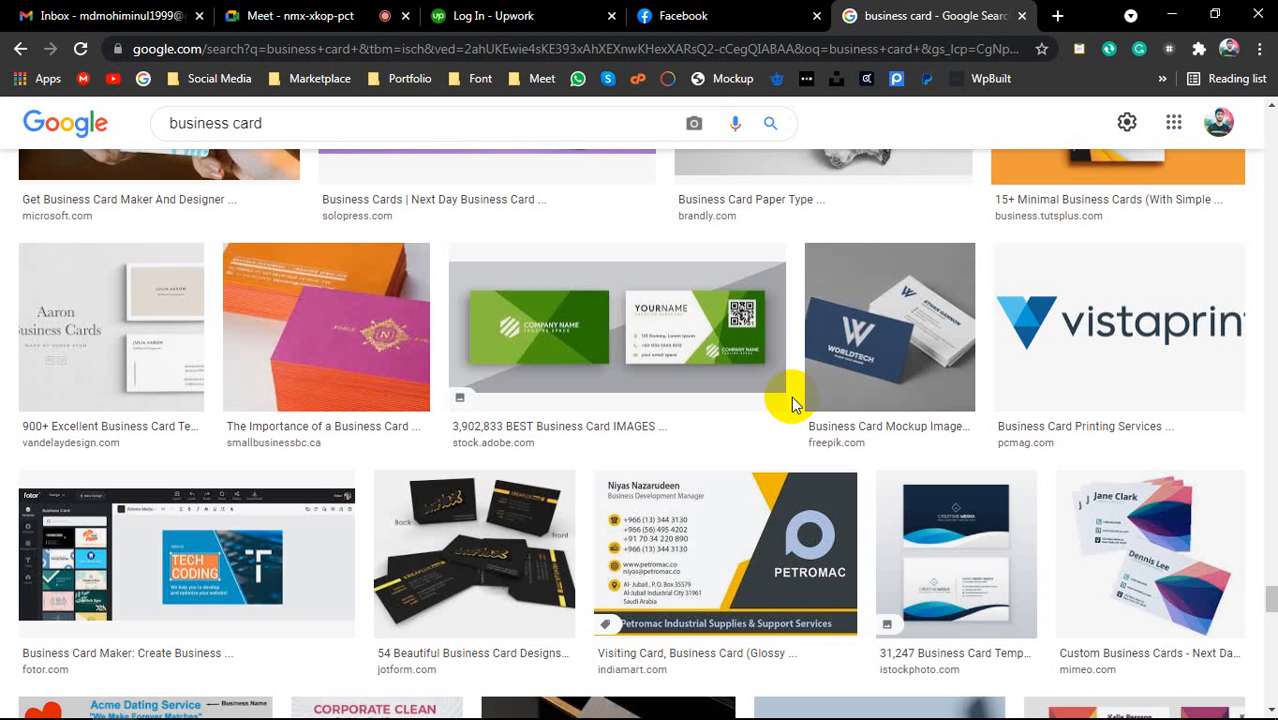
pyautogui.scroll(-6, 791, 403)
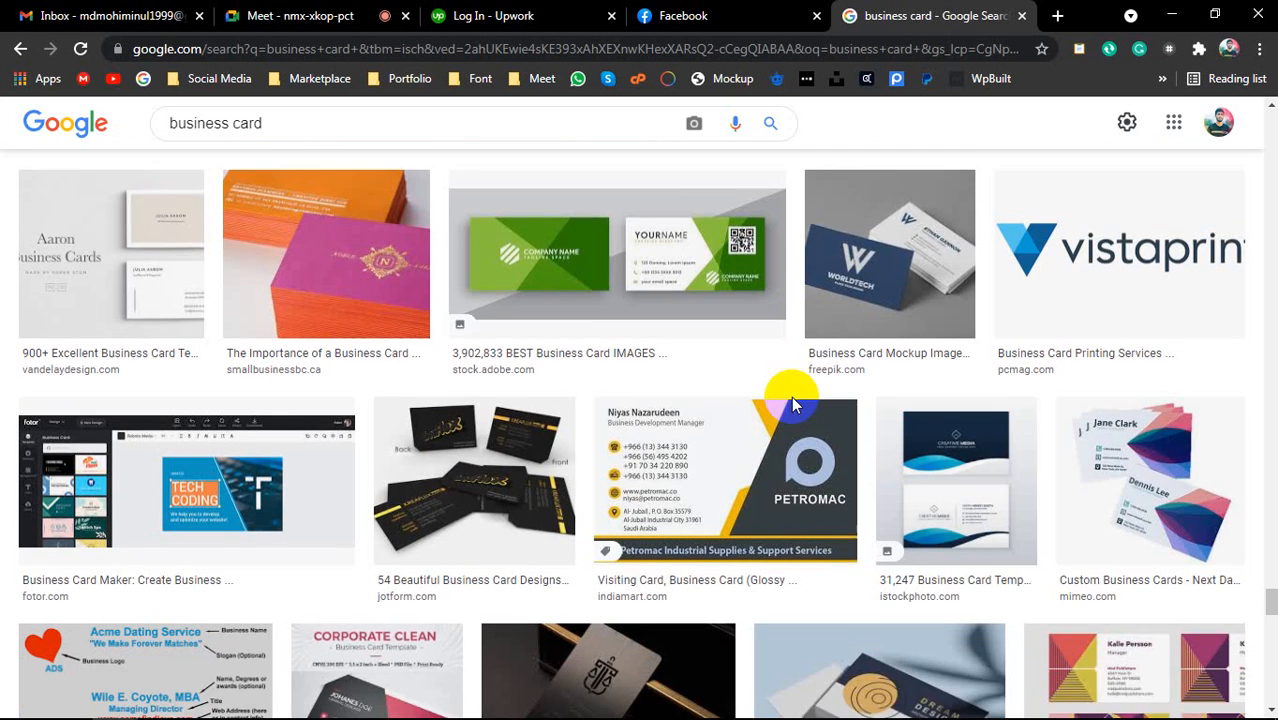
pyautogui.scroll(-1, 793, 405)
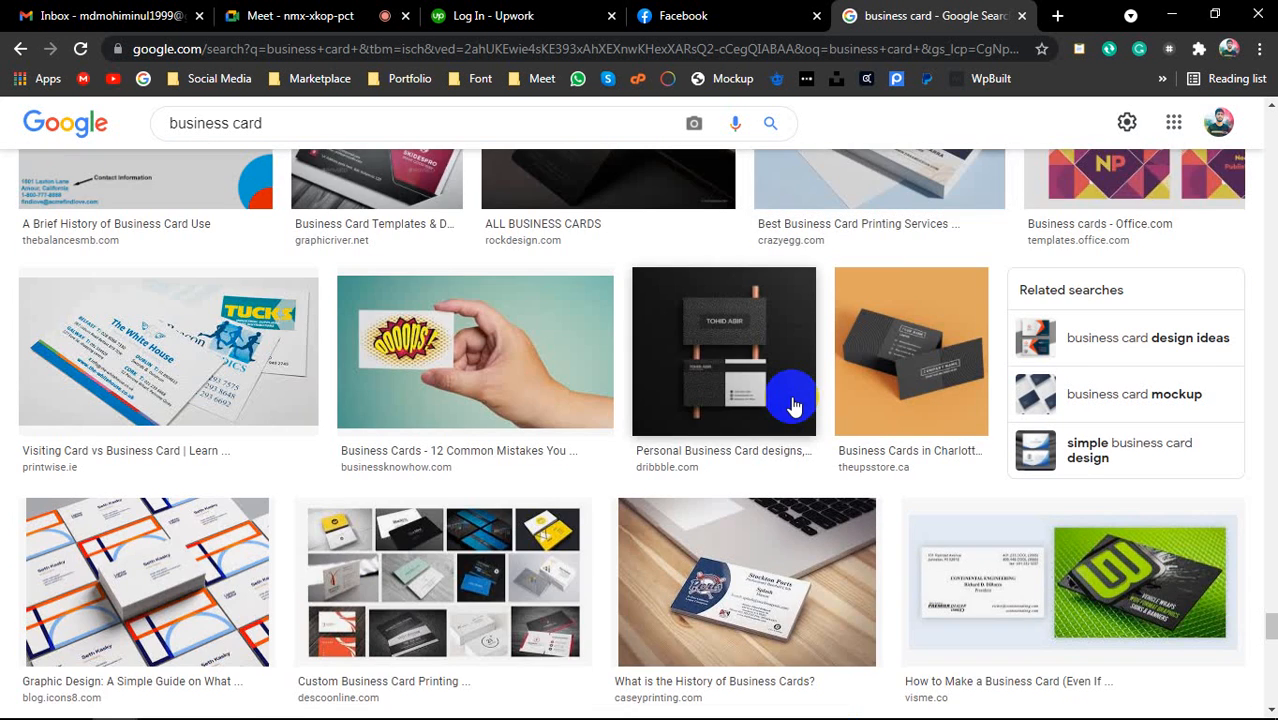
pyautogui.scroll(-2, 791, 405)
pyautogui.scroll(1, 786, 398)
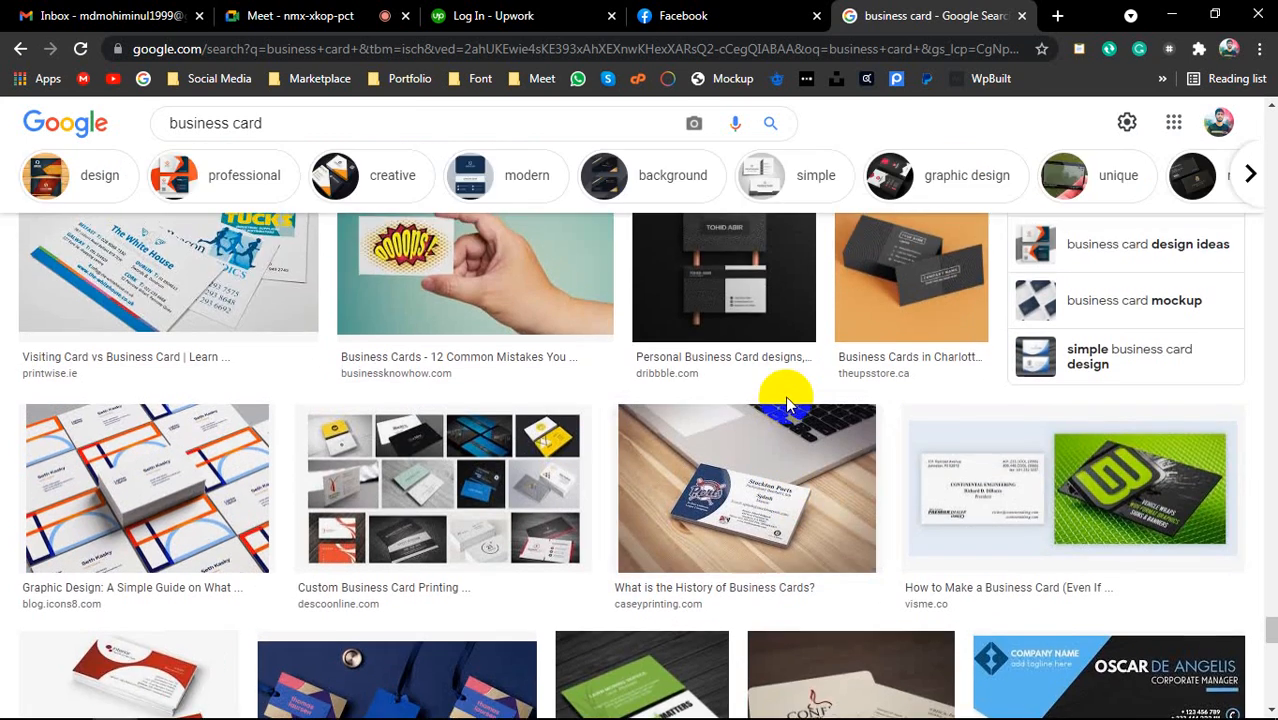
pyautogui.scroll(-5, 789, 399)
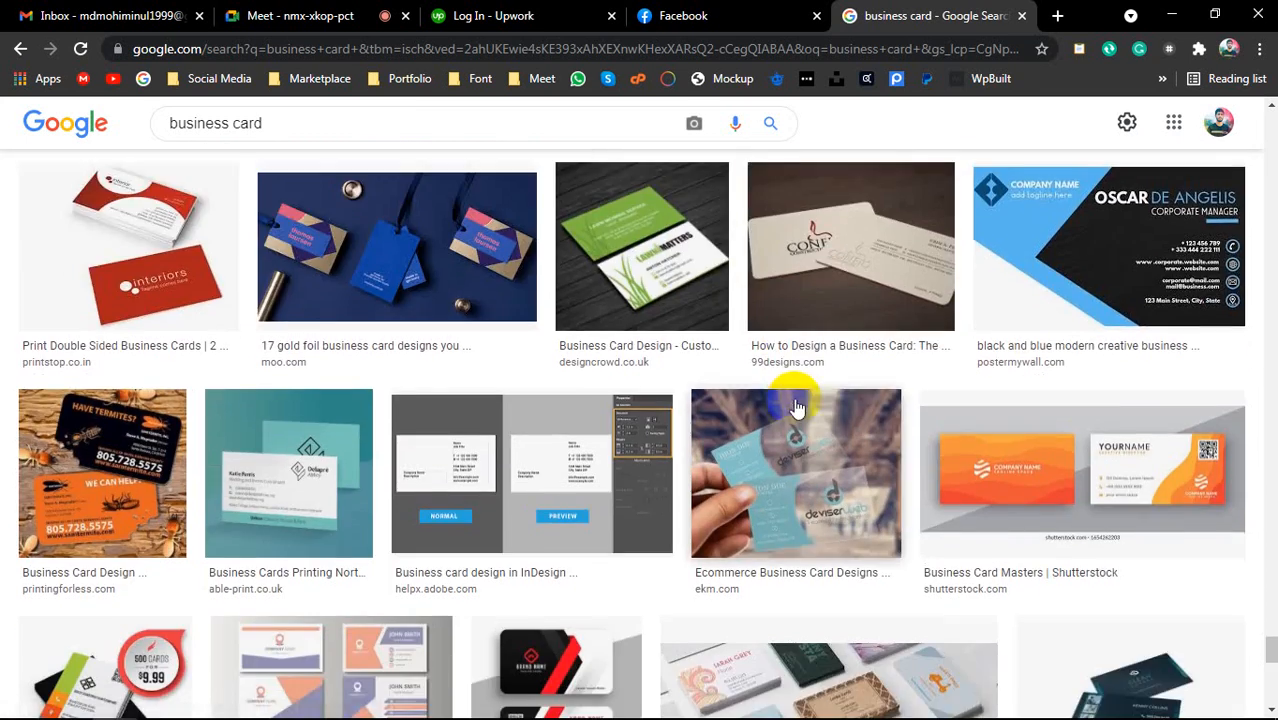
pyautogui.scroll(-3, 791, 398)
pyautogui.scroll(1, 796, 399)
pyautogui.scroll(-2, 806, 407)
pyautogui.scroll(-6, 806, 407)
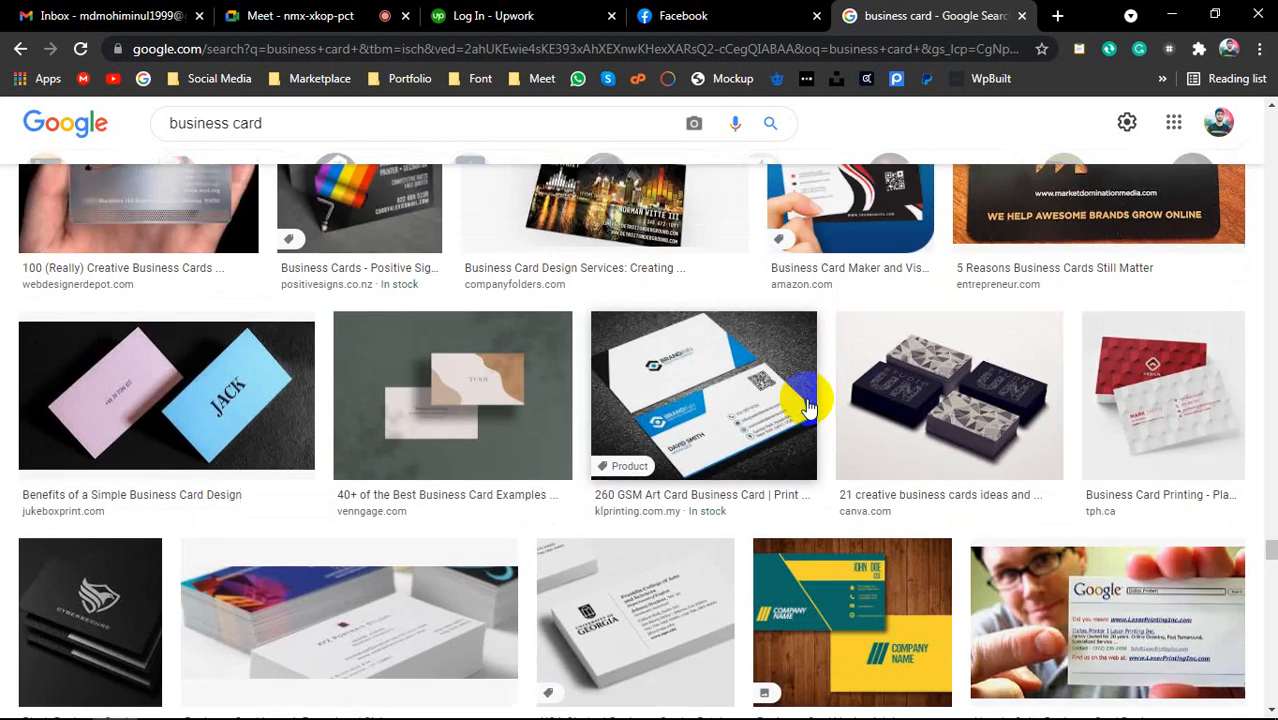
pyautogui.scroll(-5, 806, 407)
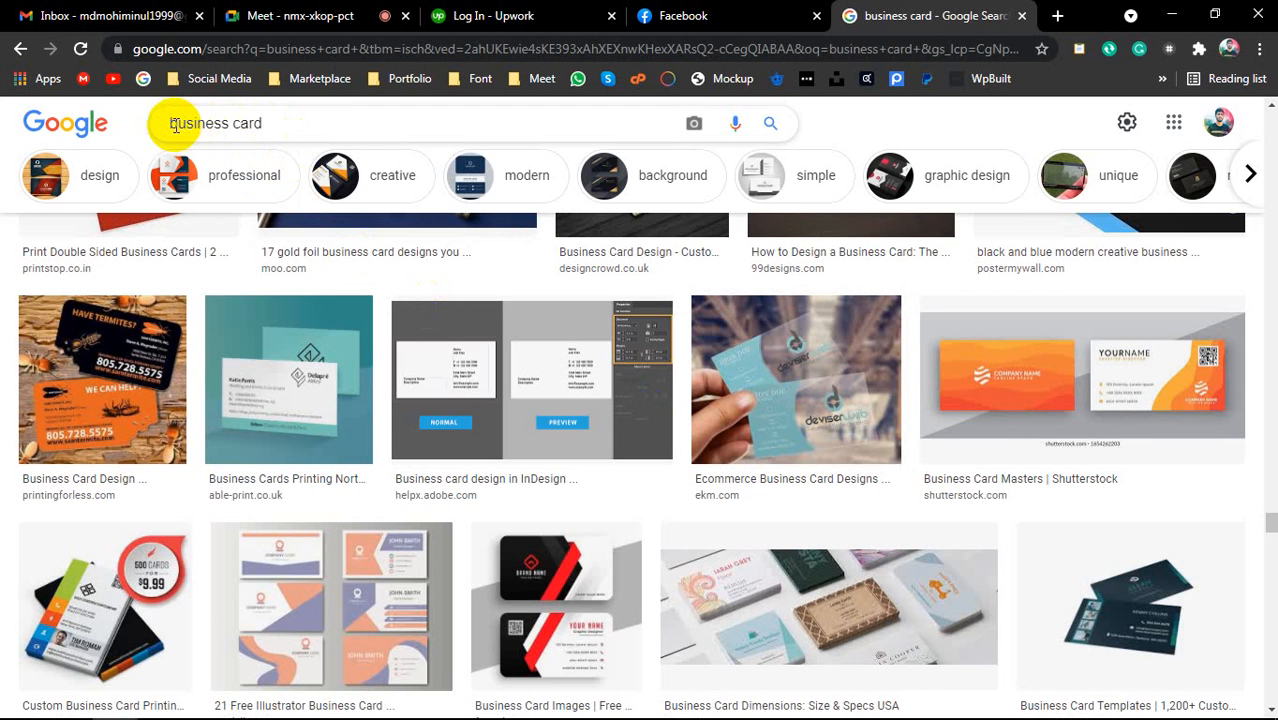
# Step: Refine the image search to "business card with simple design"
pyautogui.click(270, 122)
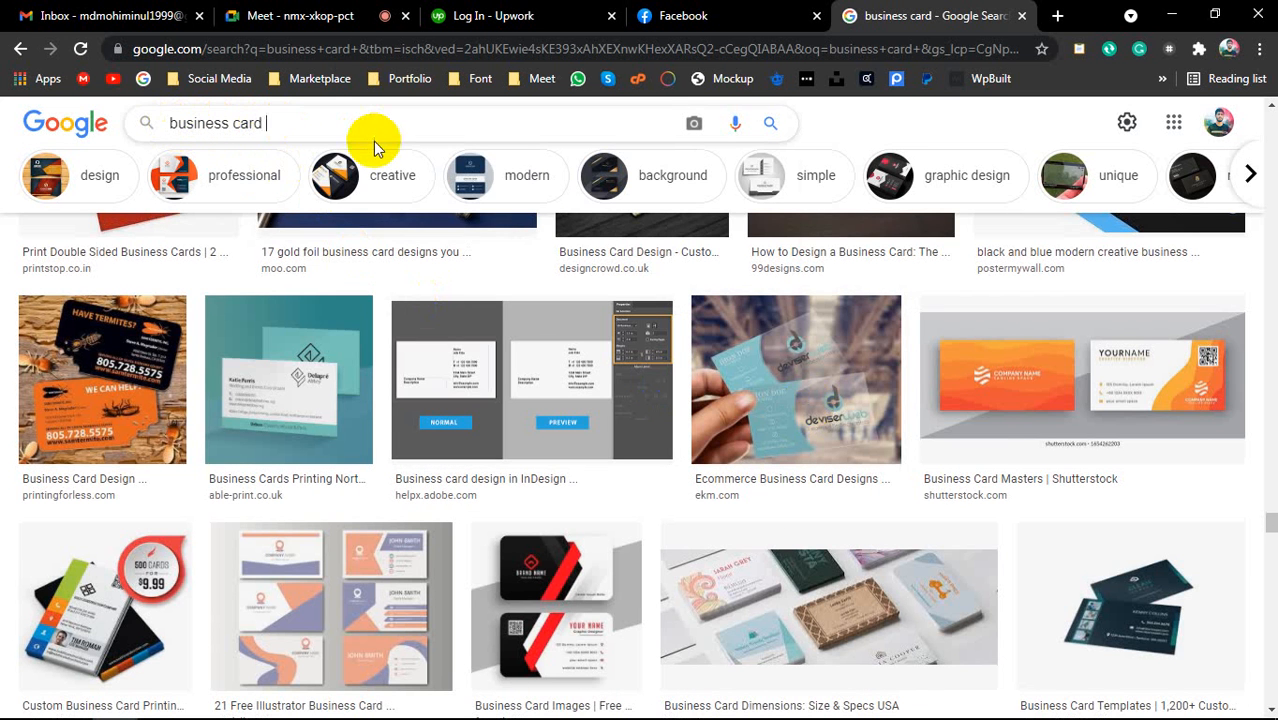
pyautogui.write('withh simple')
pyautogui.press('Left')
pyautogui.press('Left')
pyautogui.press('Left')
pyautogui.press('Left')
pyautogui.press('Left')
pyautogui.press('Left')
pyautogui.press('Left')
pyautogui.press('BackSpace')
pyautogui.write('design')
pyautogui.press('Return')
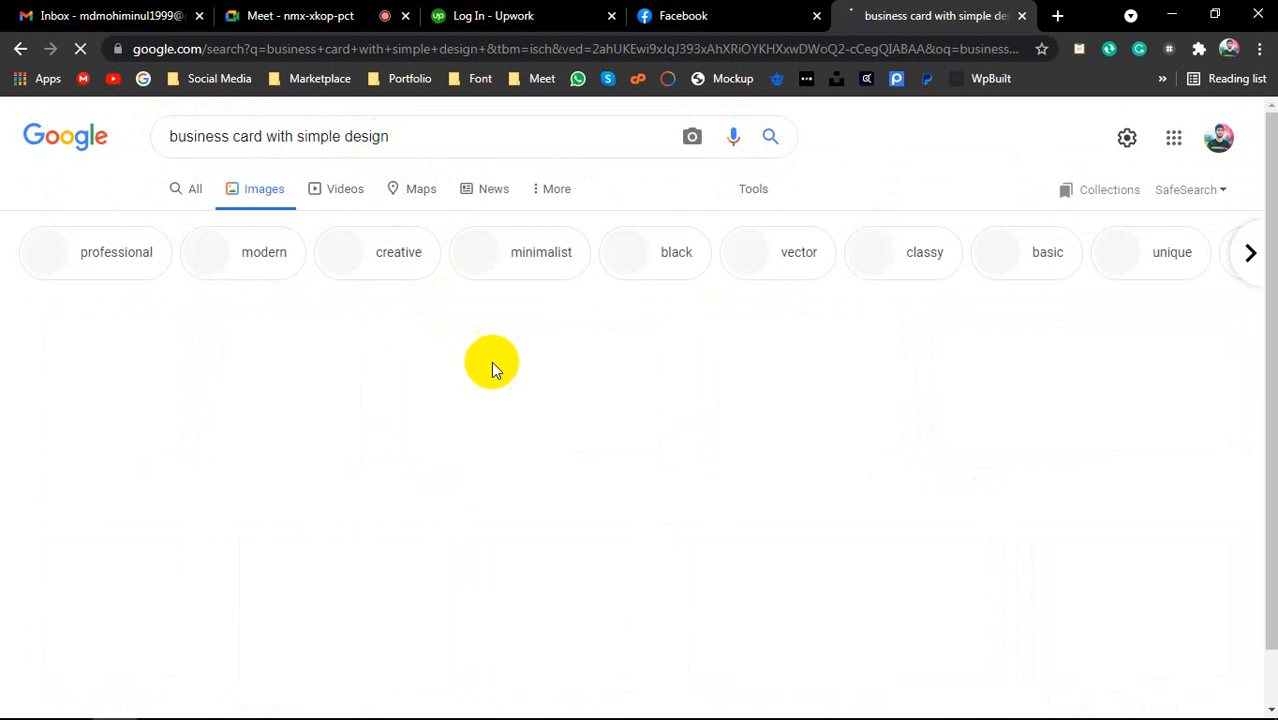
# Step: Preview the navy rounded Freepik card, the simple blue VectorStock card and its related black and white design with thin line patterns
pyautogui.scroll(-1, 756, 428)
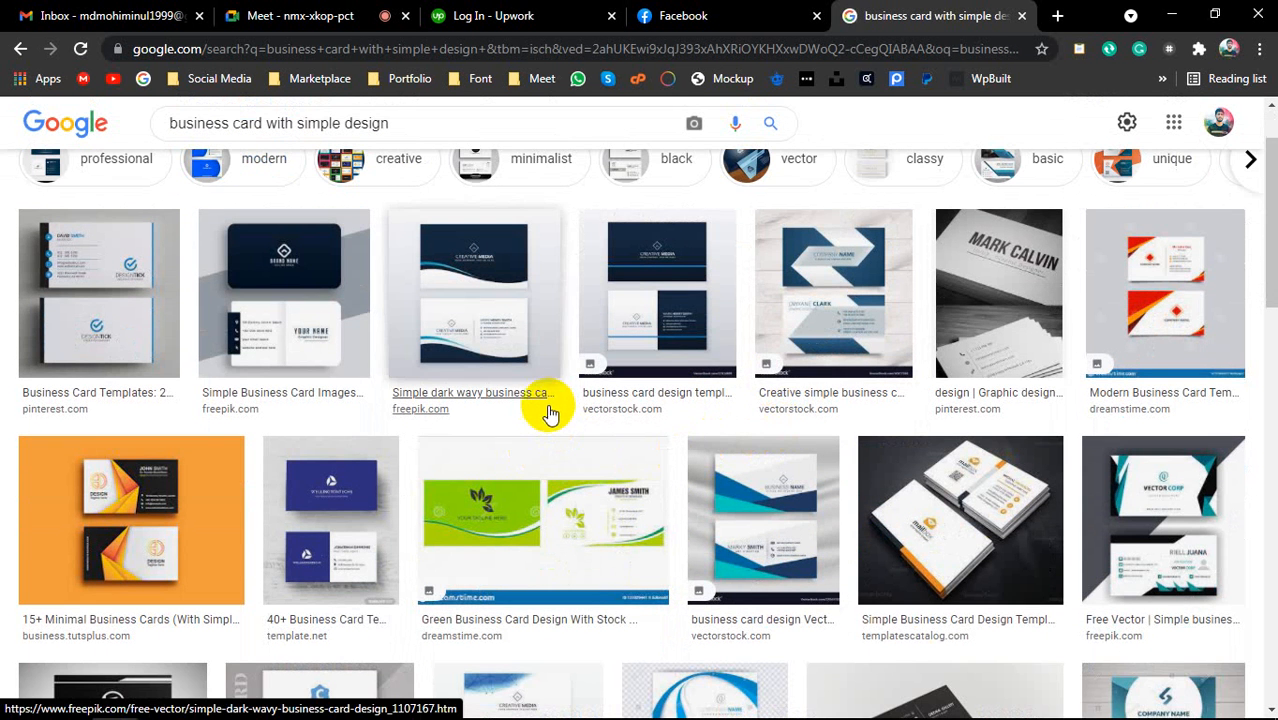
pyautogui.click(290, 330)
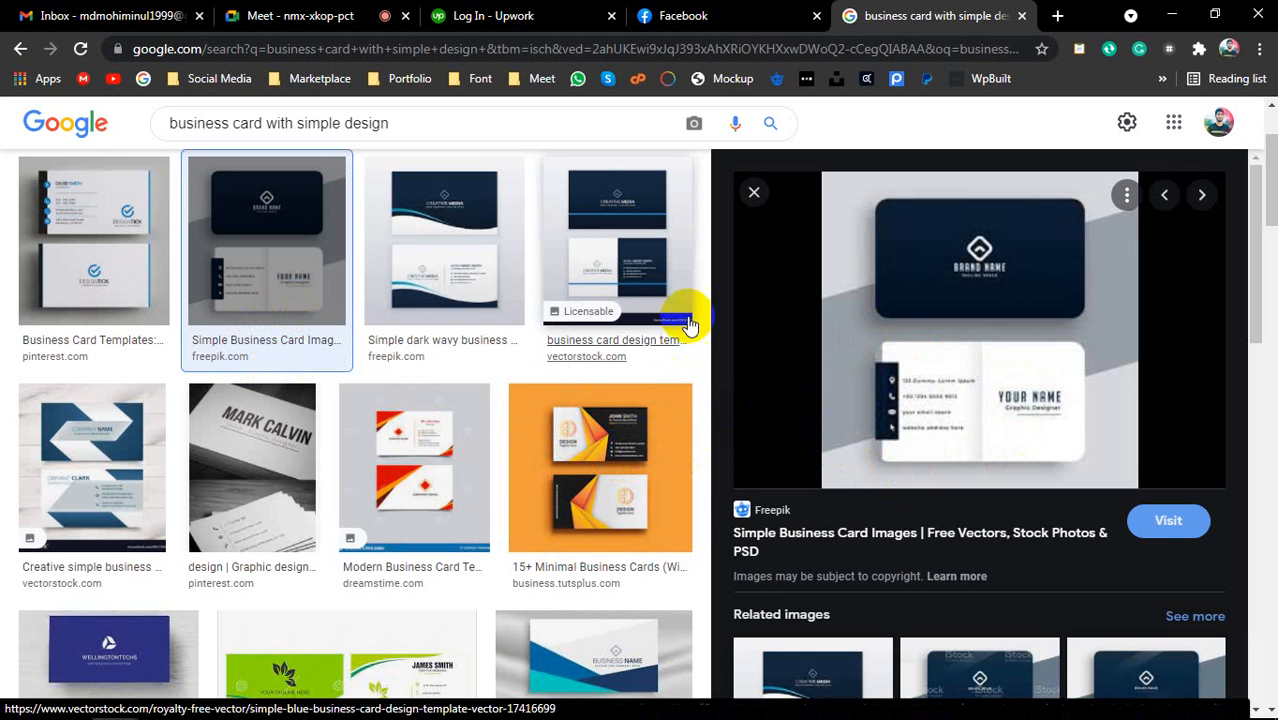
pyautogui.click(640, 241)
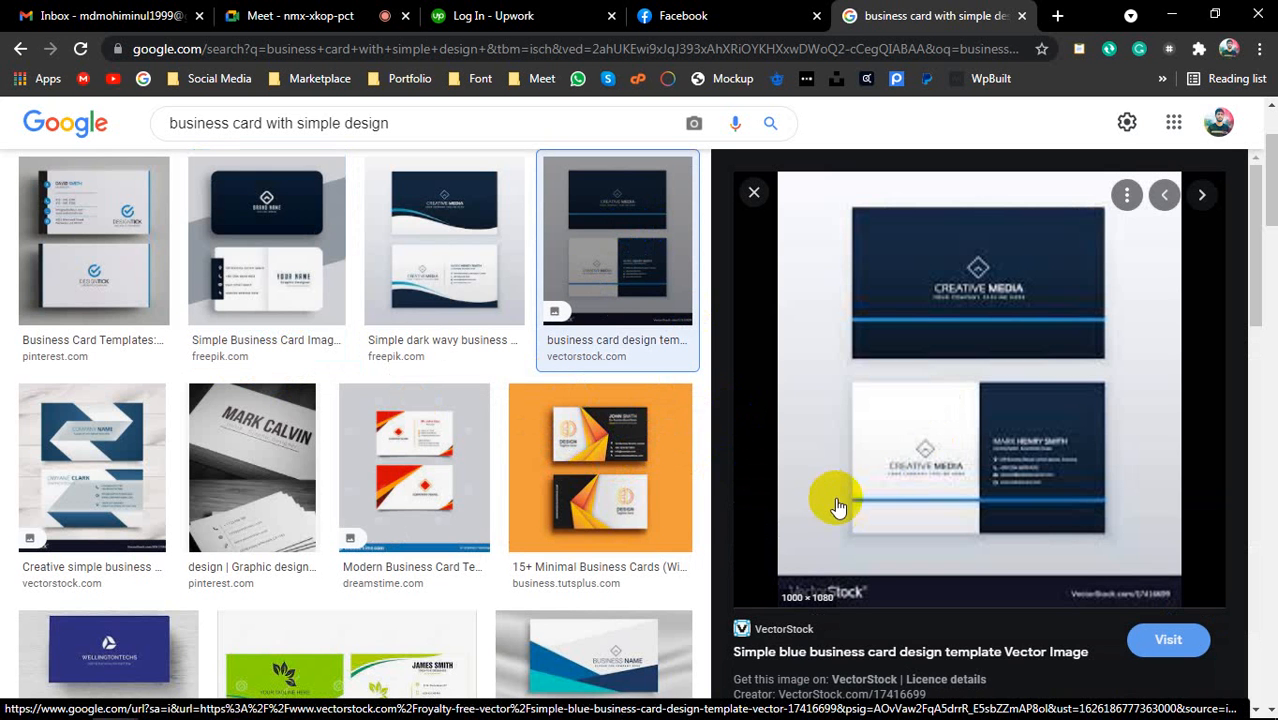
pyautogui.scroll(-3, 1020, 485)
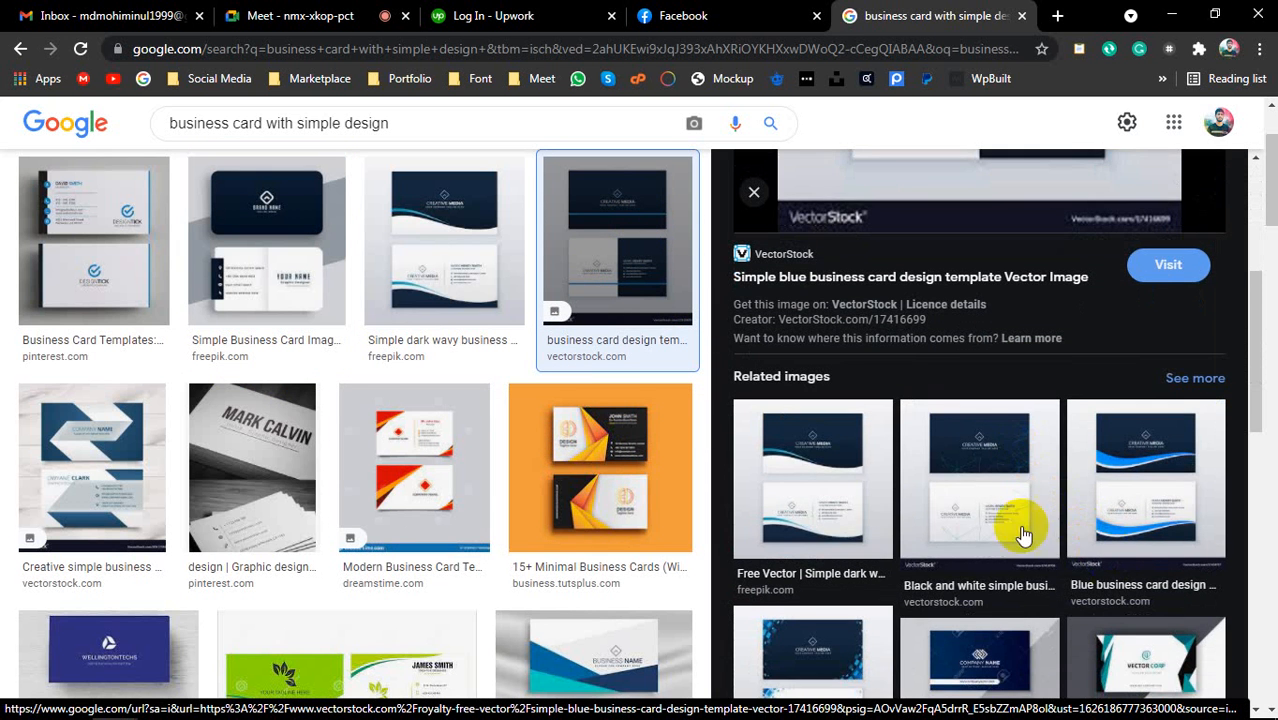
pyautogui.click(961, 491)
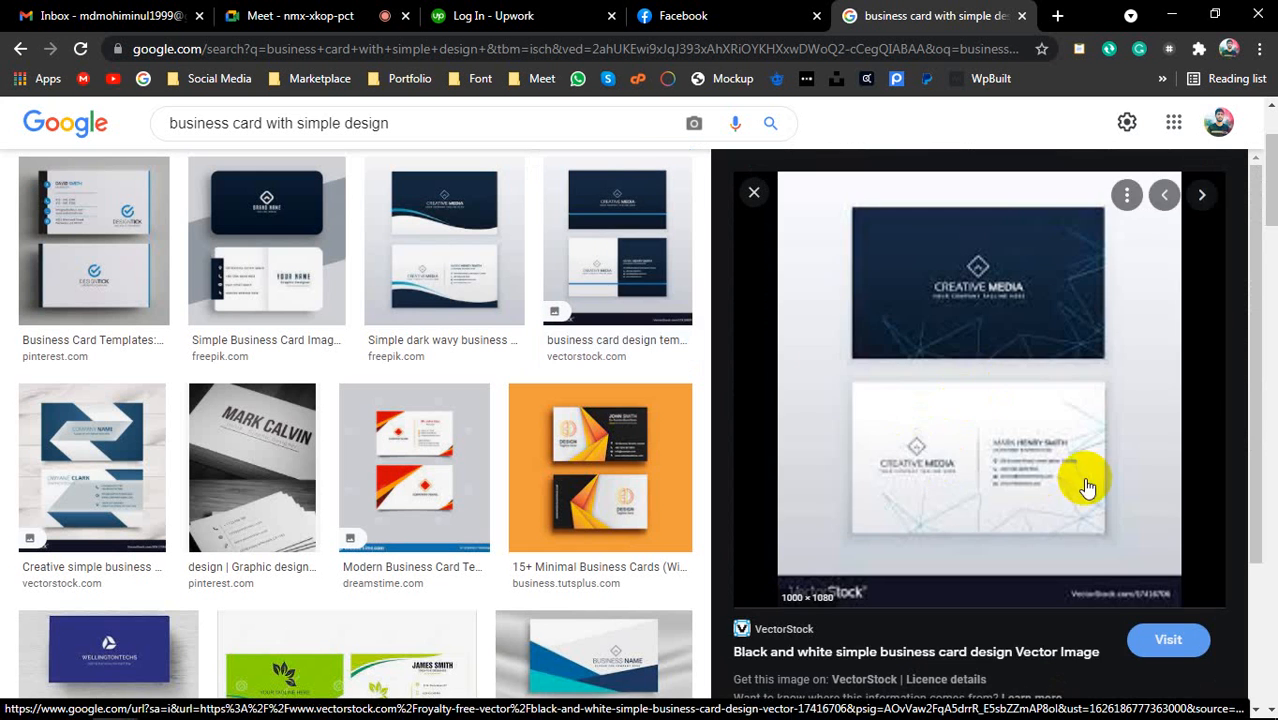
# Step: Preview the related dark blue and white rounded card and the blue and white Simple-business-card-design-template0-01 from VectorStock
pyautogui.scroll(-5, 1084, 485)
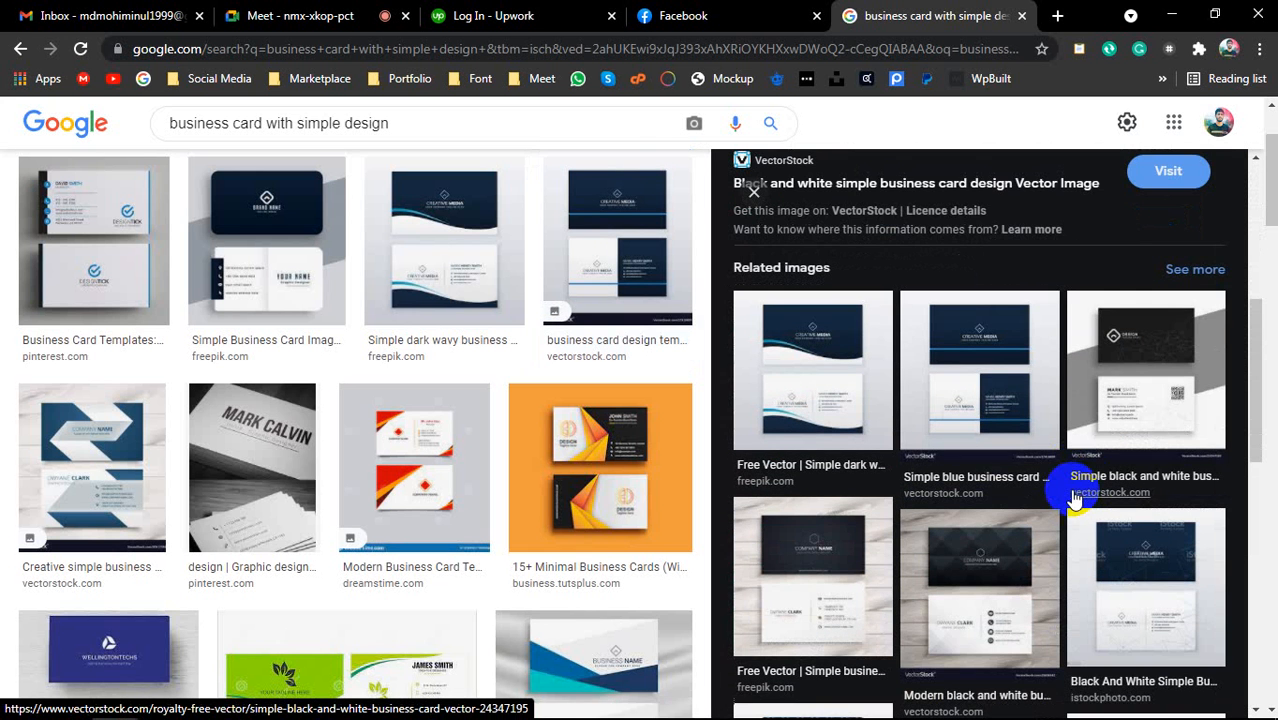
pyautogui.scroll(-3, 1084, 480)
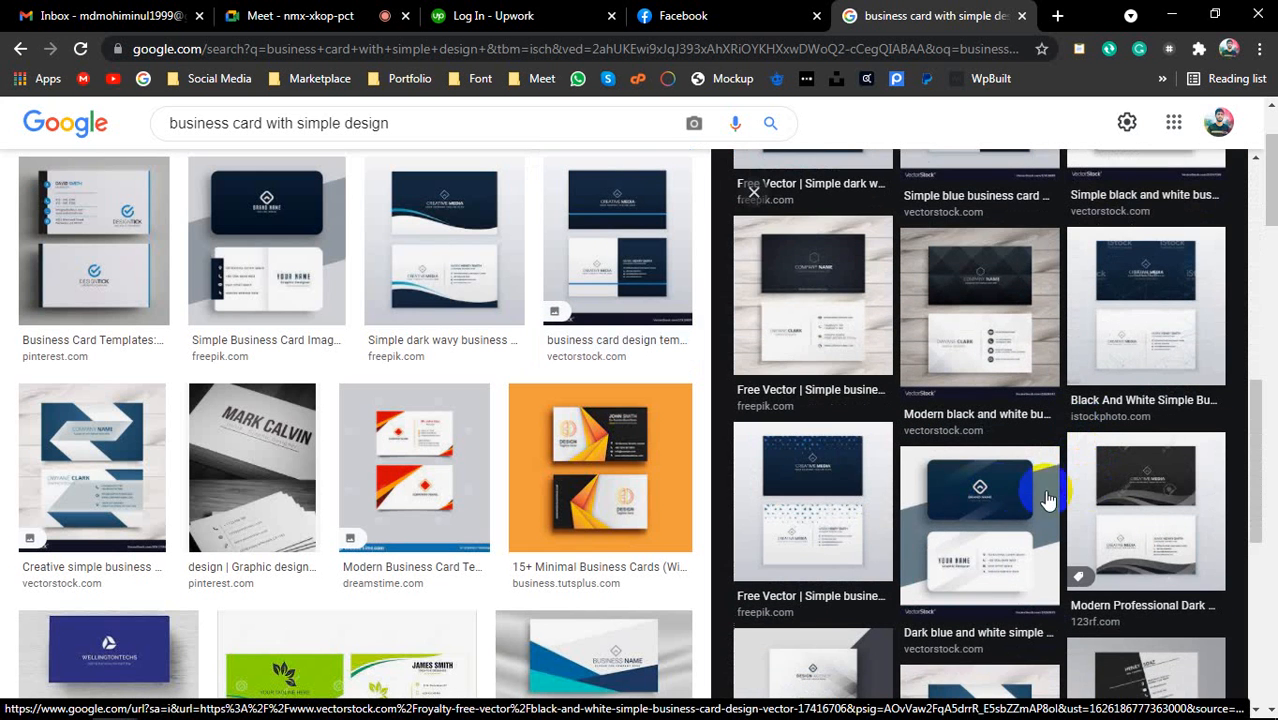
pyautogui.click(1050, 528)
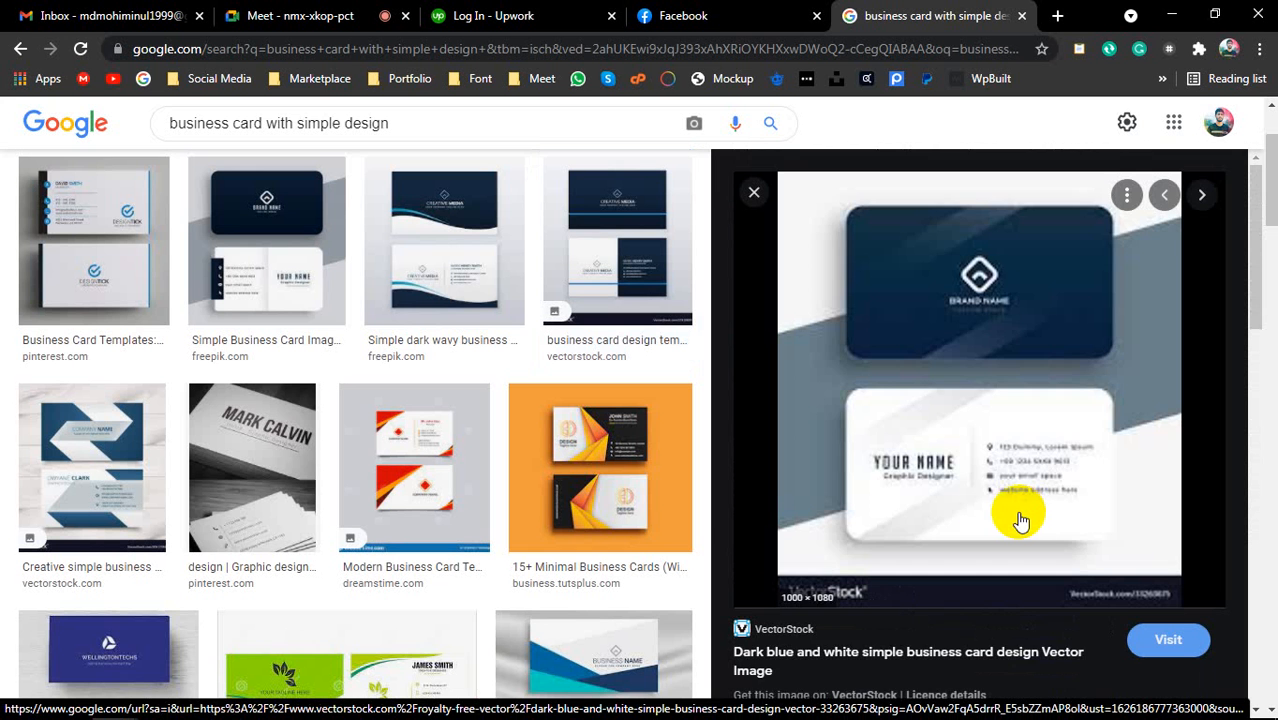
pyautogui.scroll(-6, 1060, 468)
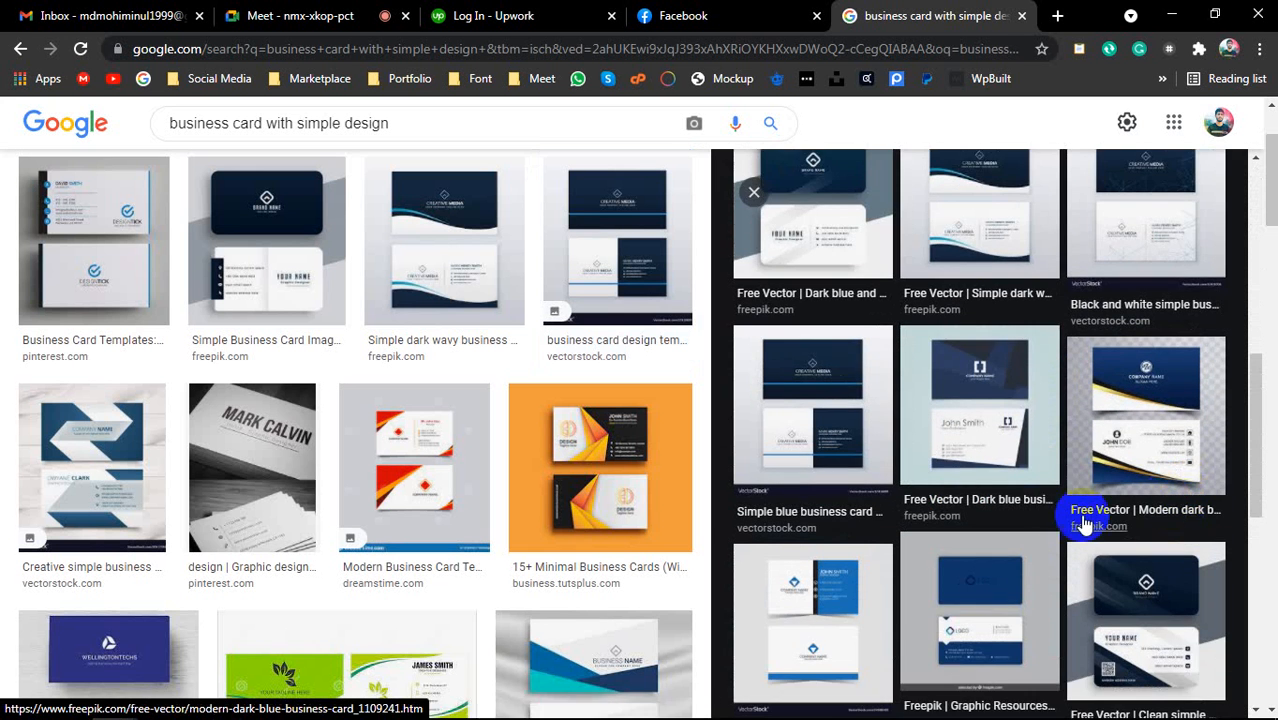
pyautogui.scroll(-3, 1084, 524)
pyautogui.click(842, 471)
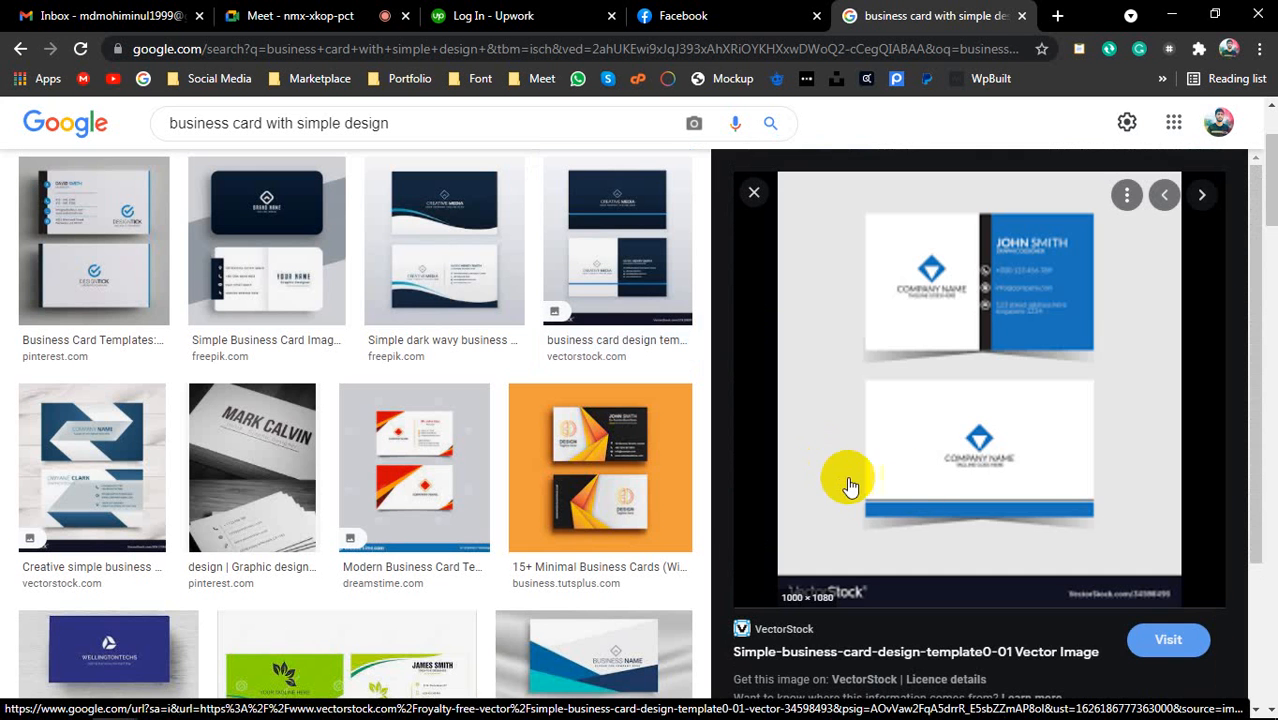
# Step: Preview the blue and white Template.net card among the main results and look through the designs below it
pyautogui.scroll(-3, 590, 487)
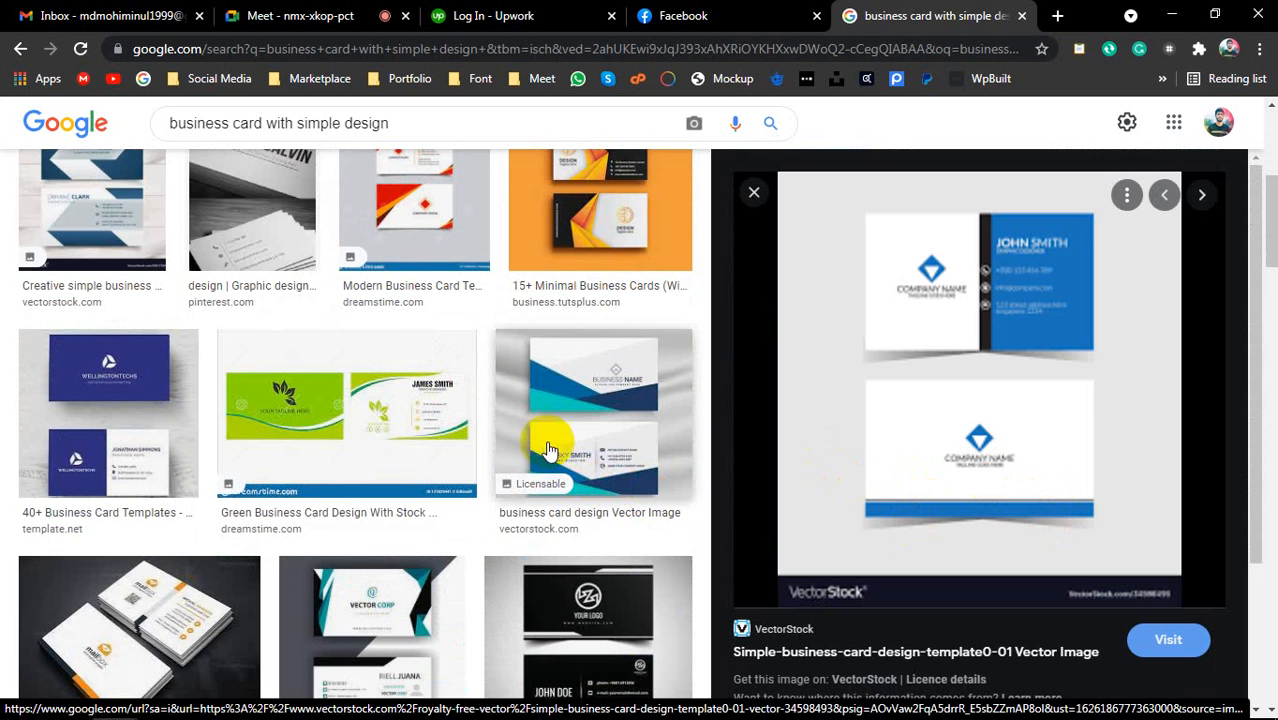
pyautogui.scroll(-1, 540, 452)
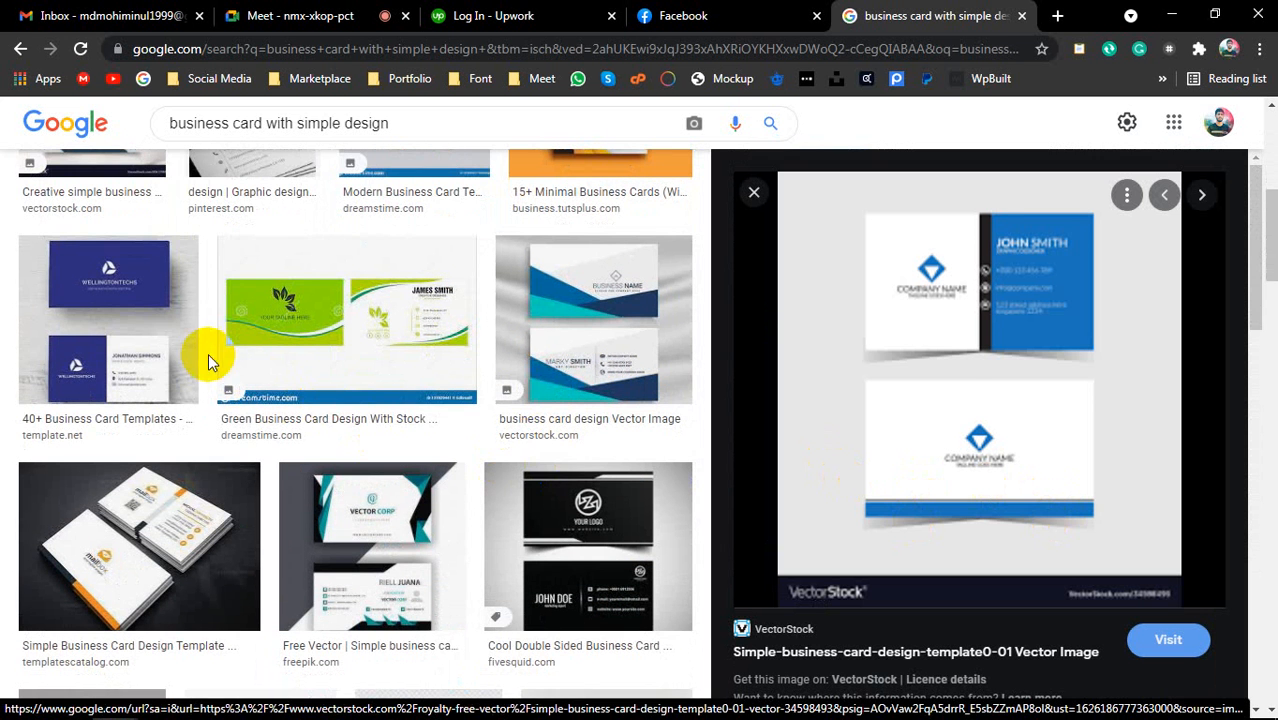
pyautogui.click(175, 358)
pyautogui.scroll(-3, 450, 460)
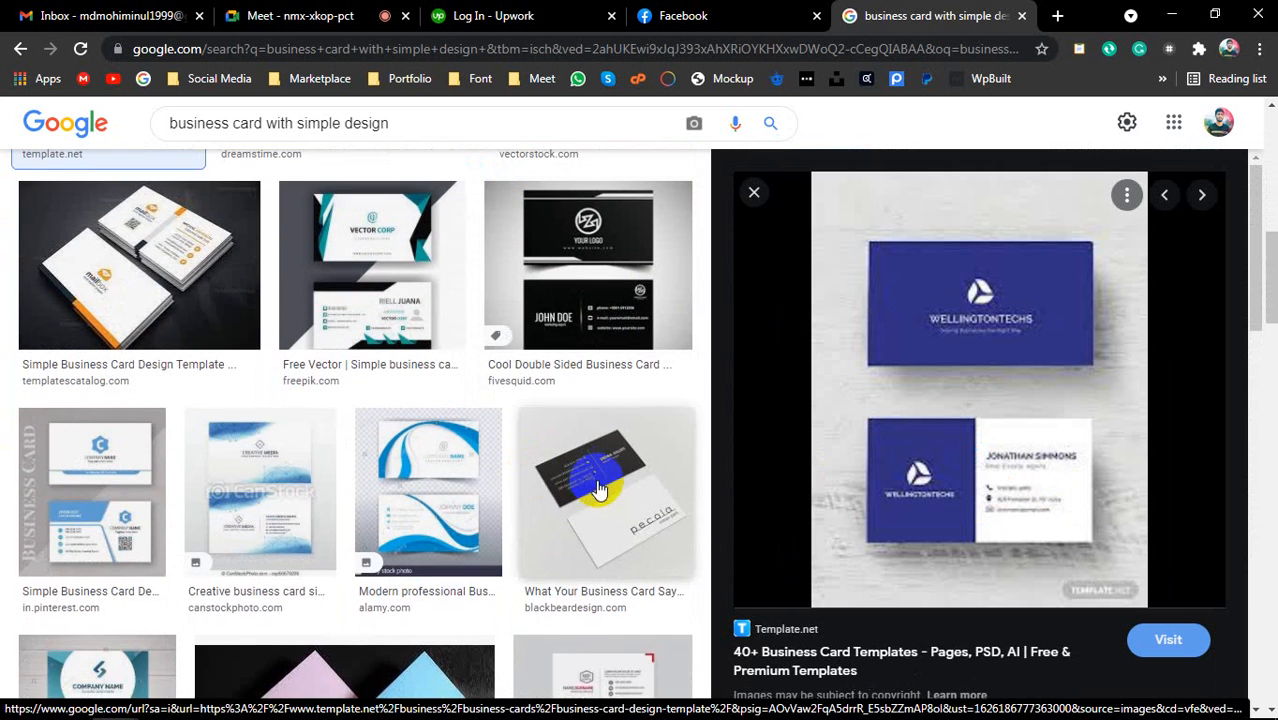
# Step: Look through the simple business card search results and the images related to the blue and white Template.net card
pyautogui.scroll(-6, 597, 489)
pyautogui.scroll(-2, 776, 491)
pyautogui.scroll(-3, 684, 490)
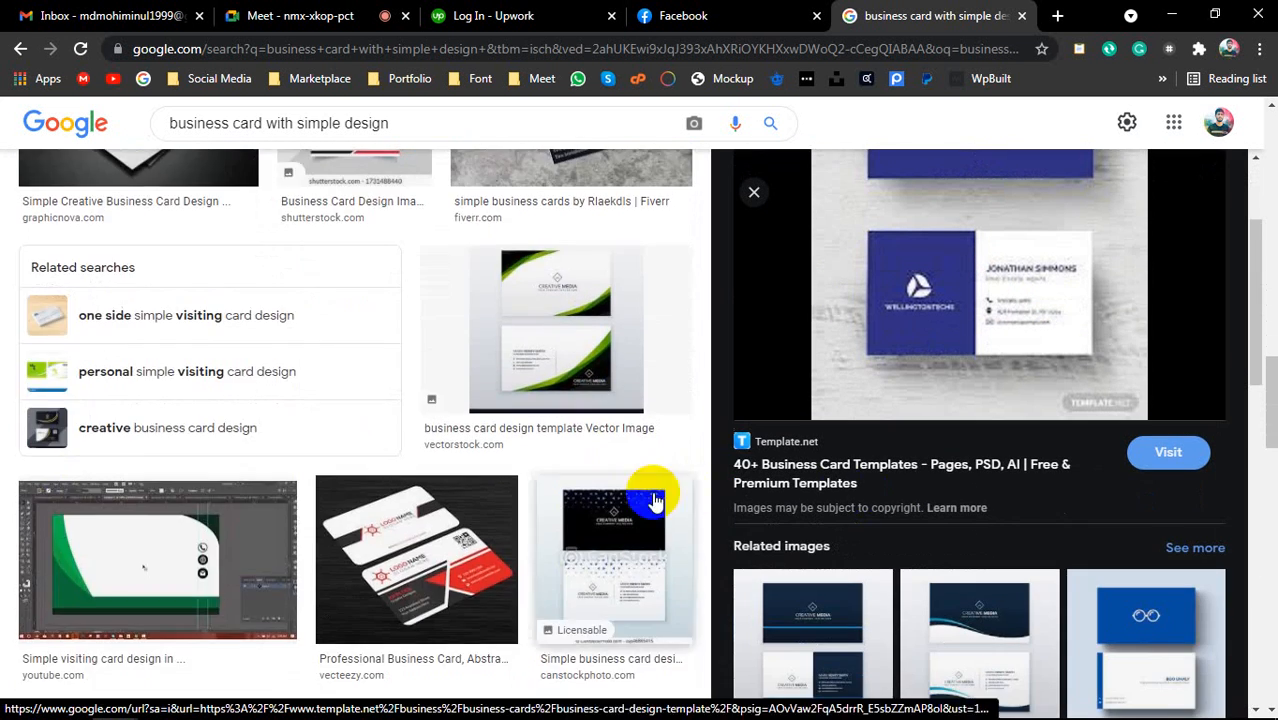
pyautogui.scroll(-3, 900, 470)
pyautogui.scroll(-3, 873, 466)
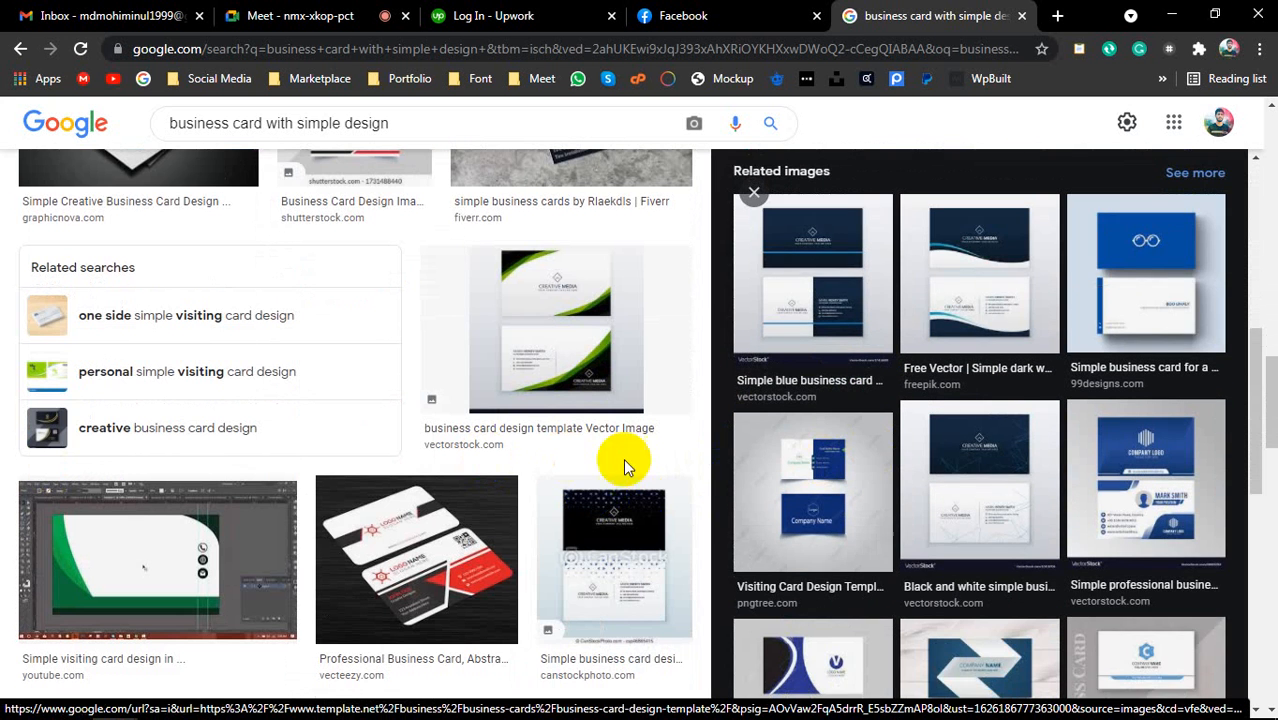
pyautogui.scroll(-3, 434, 458)
pyautogui.scroll(-2, 739, 460)
pyautogui.scroll(-3, 450, 460)
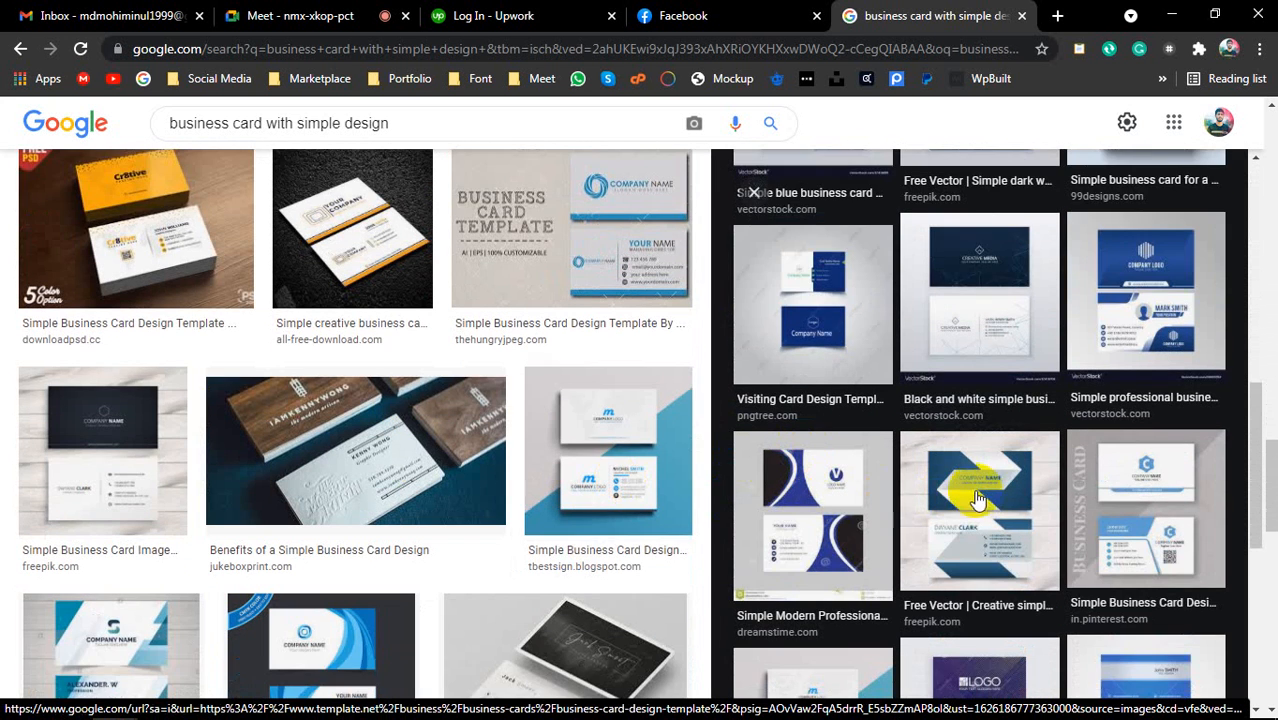
pyautogui.scroll(-2, 978, 500)
pyautogui.scroll(-1, 450, 466)
pyautogui.scroll(-1, 768, 508)
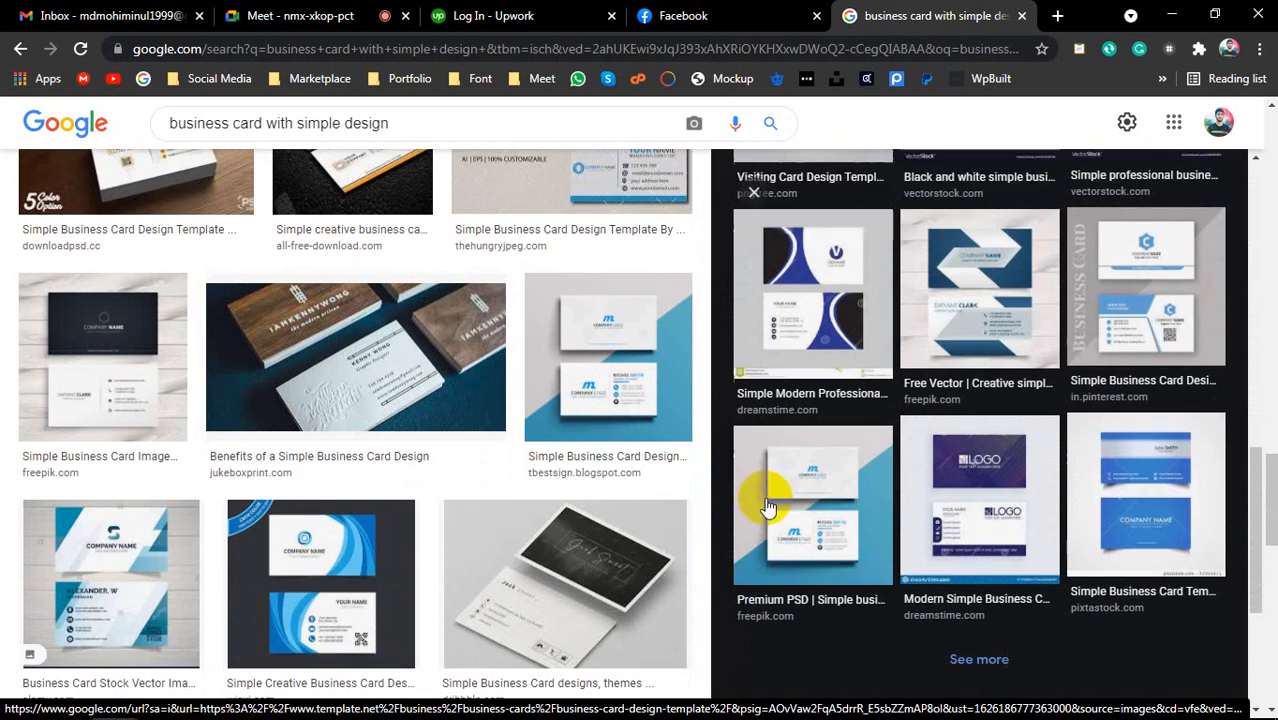
pyautogui.scroll(-2, 768, 508)
pyautogui.scroll(-3, 479, 505)
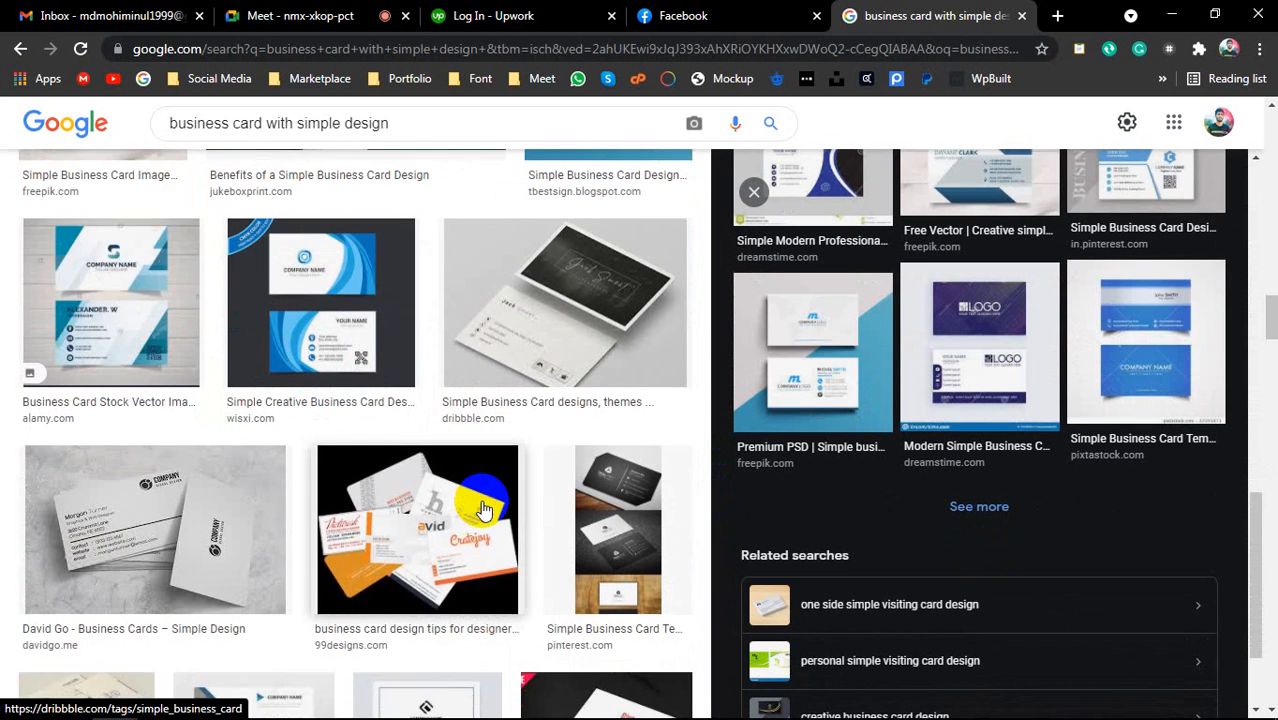
pyautogui.scroll(-3, 483, 510)
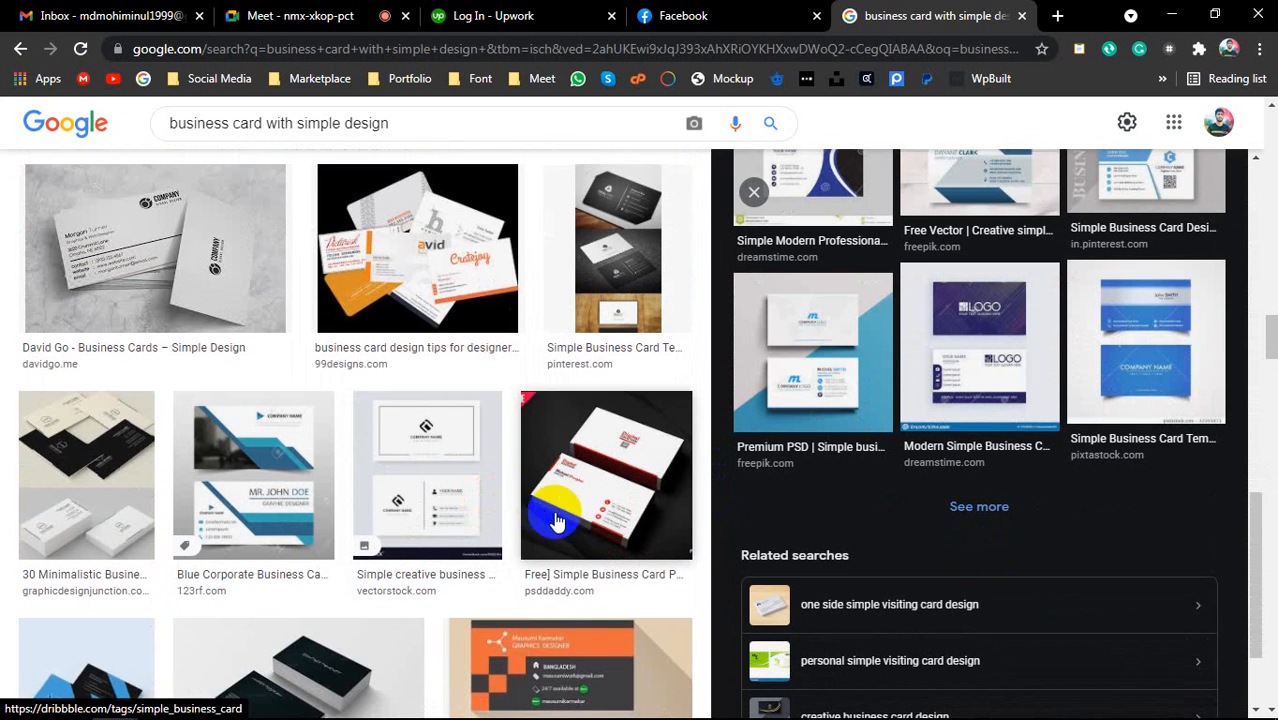
pyautogui.scroll(-1, 502, 516)
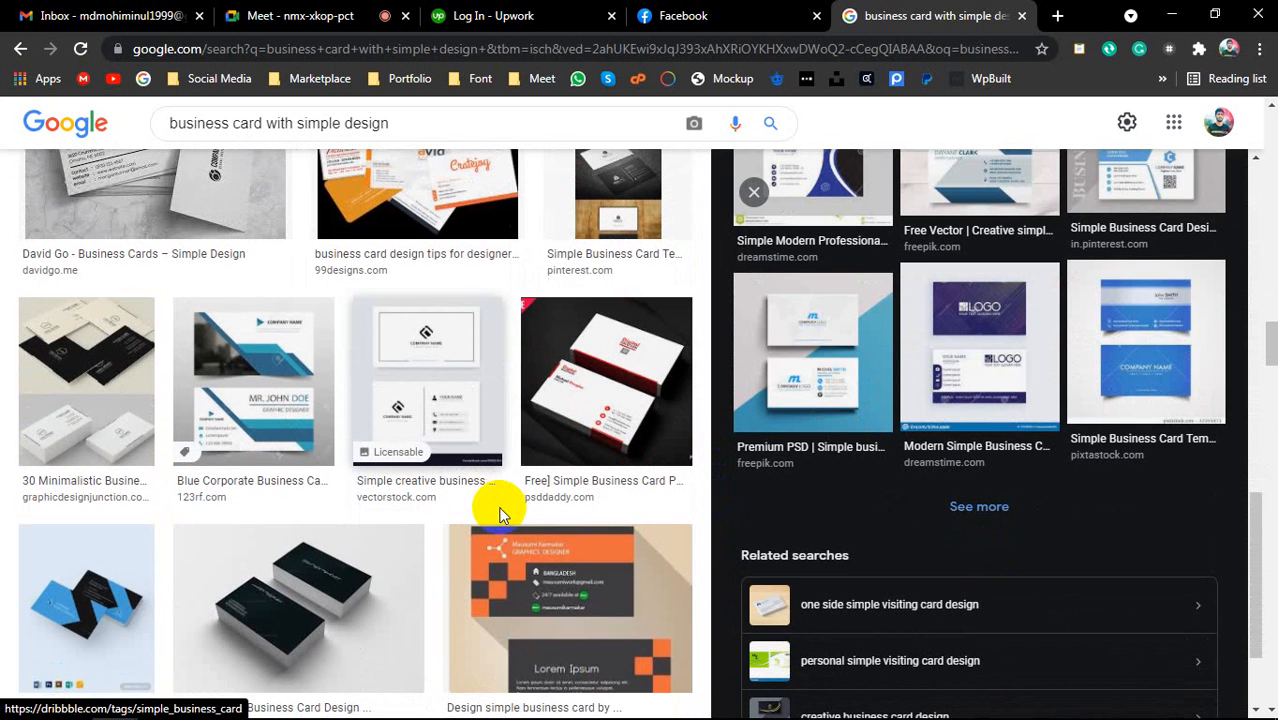
pyautogui.scroll(-7, 500, 513)
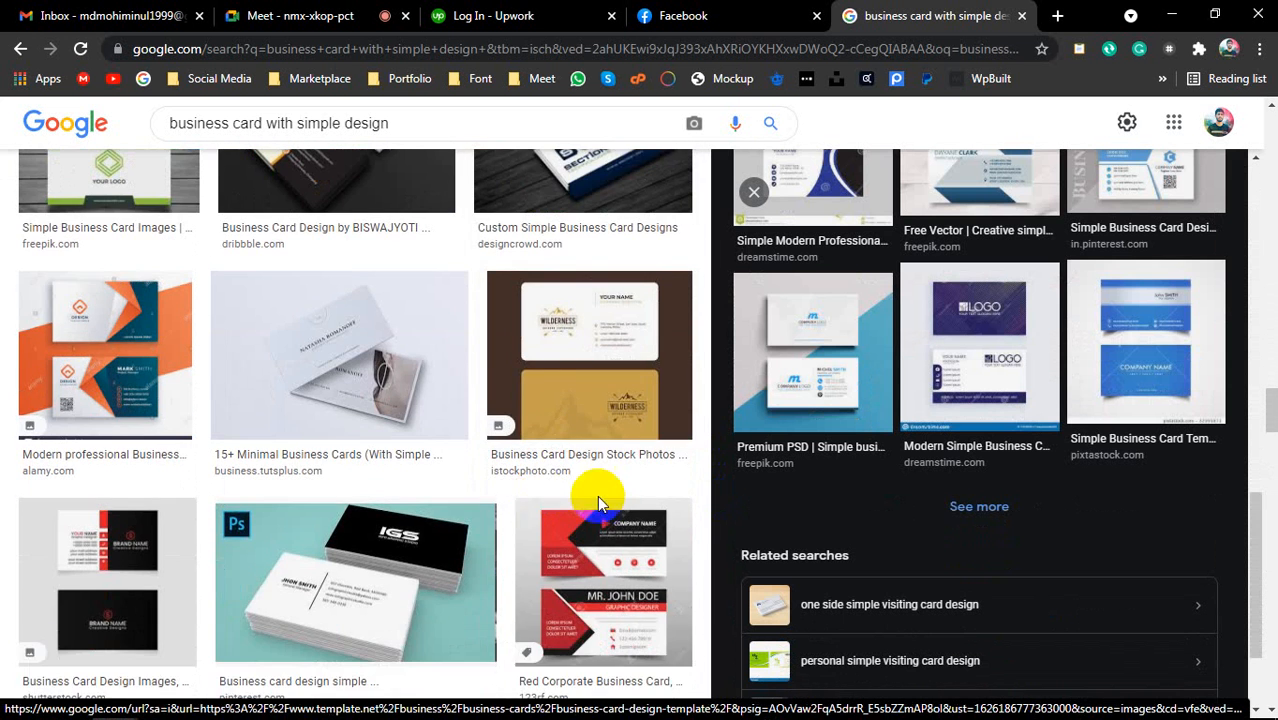
# Step: Copy the green and white Freepik business card image from the search results and paste it into the Illustrator document
pyautogui.click(958, 524)
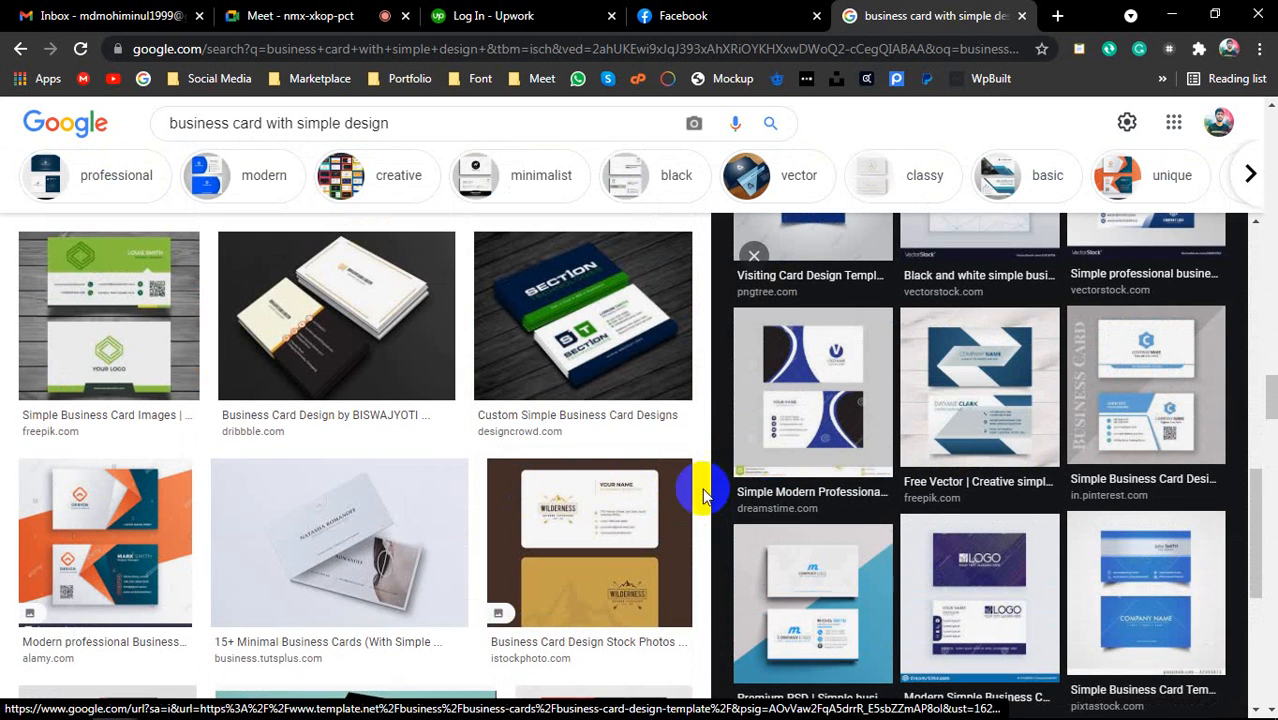
pyautogui.click(130, 378)
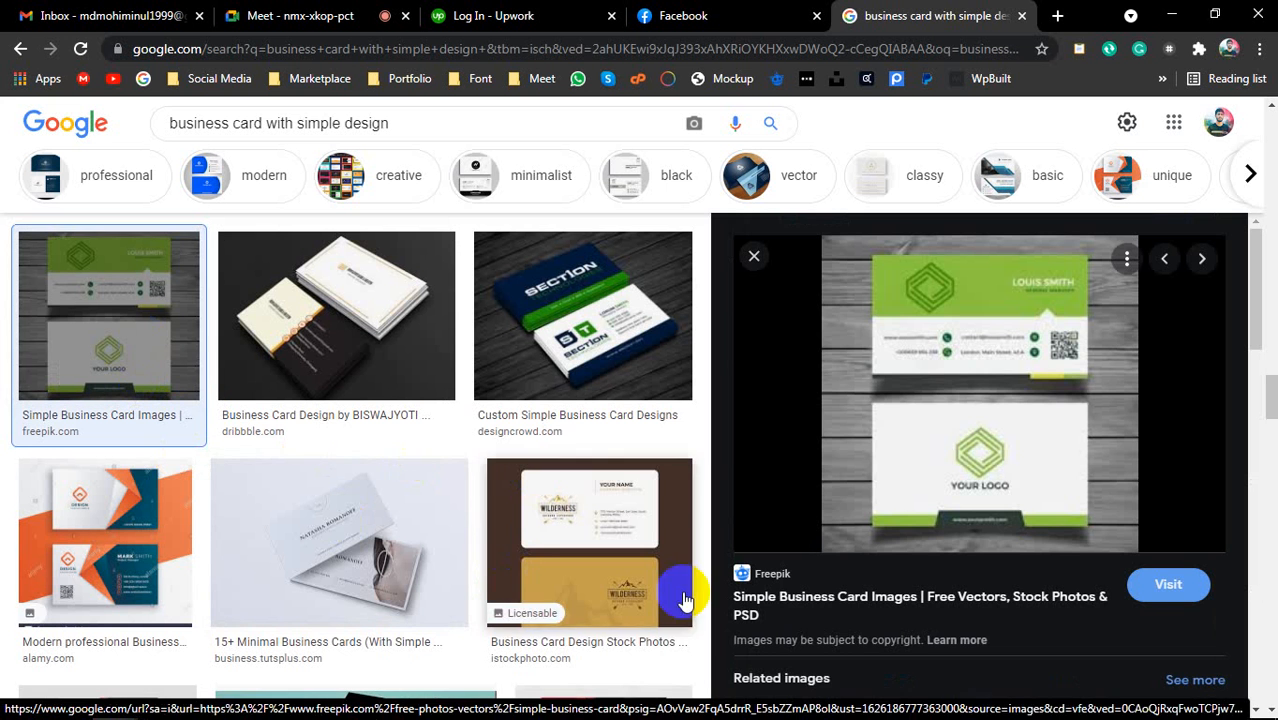
pyautogui.scroll(-2, 980, 390)
pyautogui.scroll(2, 998, 420)
pyautogui.rightClick(985, 384)
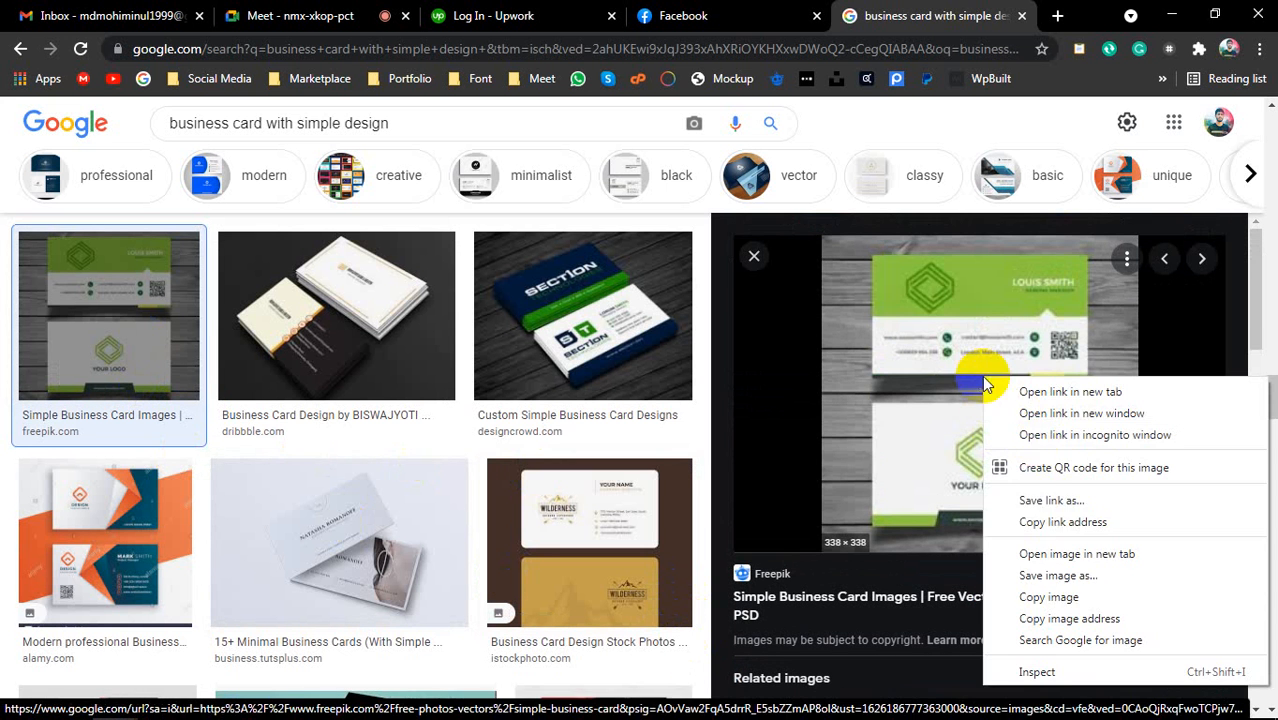
pyautogui.click(1060, 598)
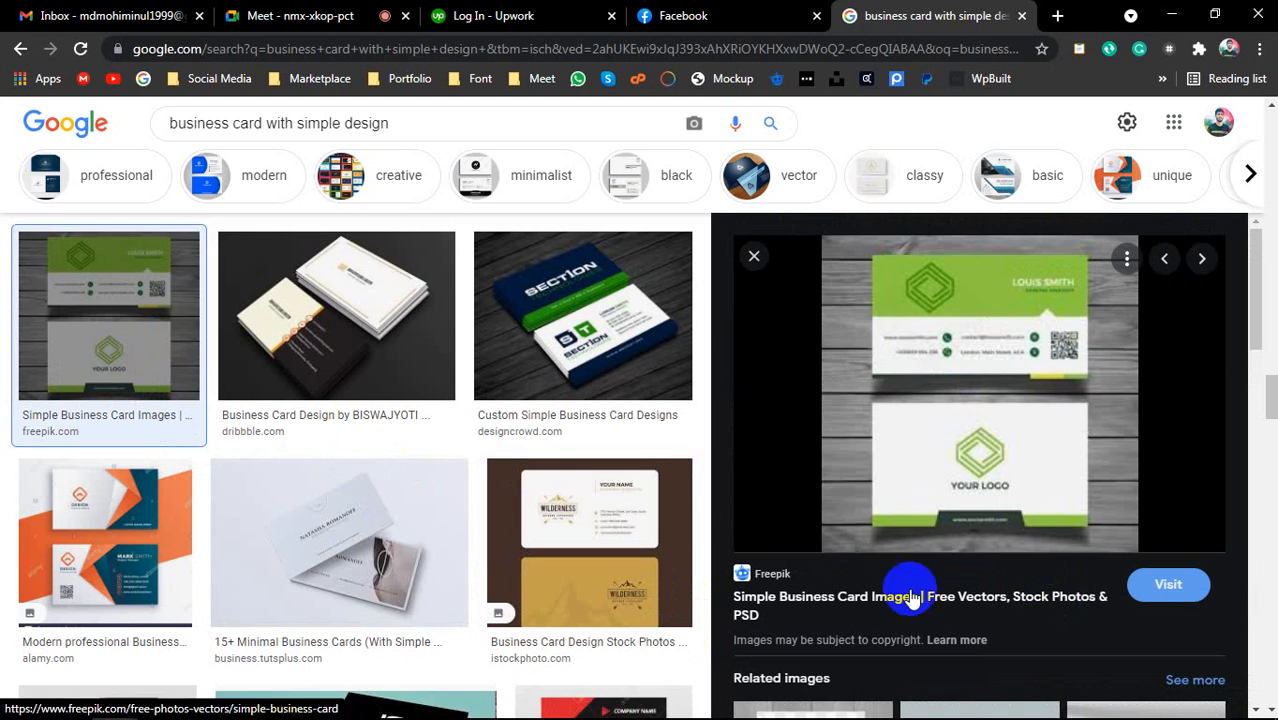
pyautogui.hotkey('alt', 'Tab')
pyautogui.hotkey('ctrl', 'v')
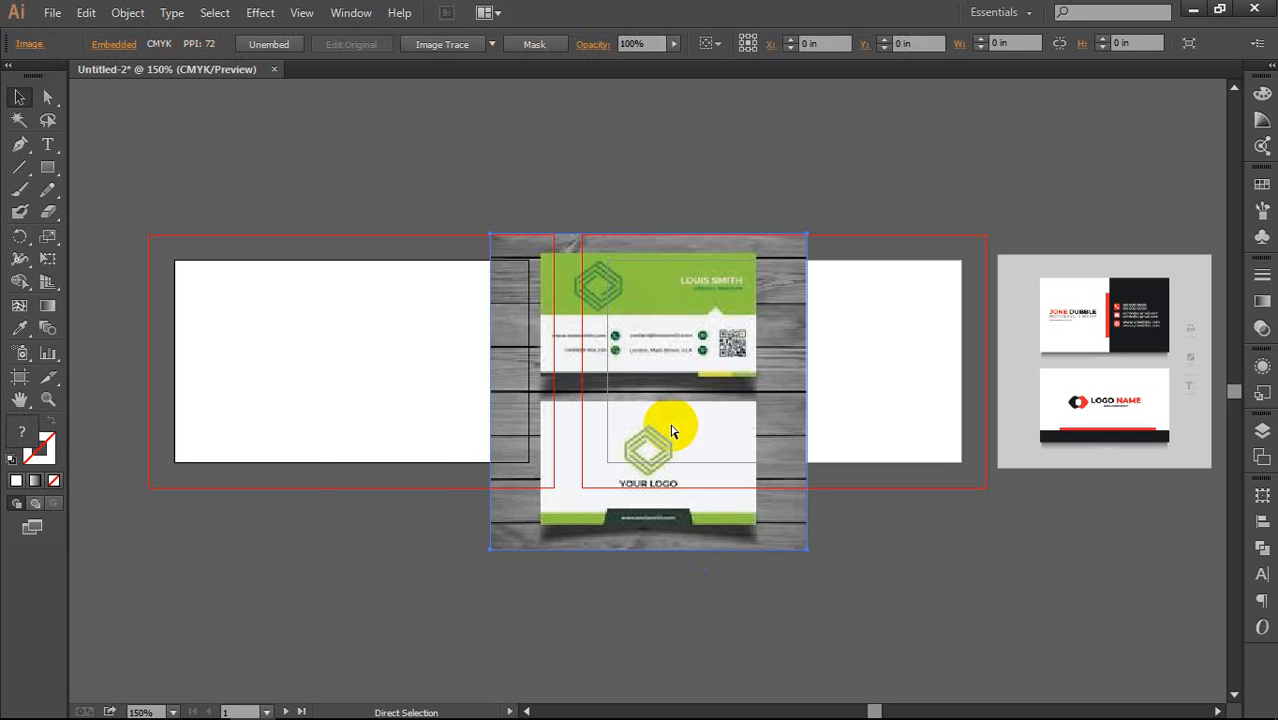
# Step: Move the green reference image to the left of the first artboard and shift the red and black reference slightly away from the second
pyautogui.moveTo(616, 371); pyautogui.dragTo(583, 366)
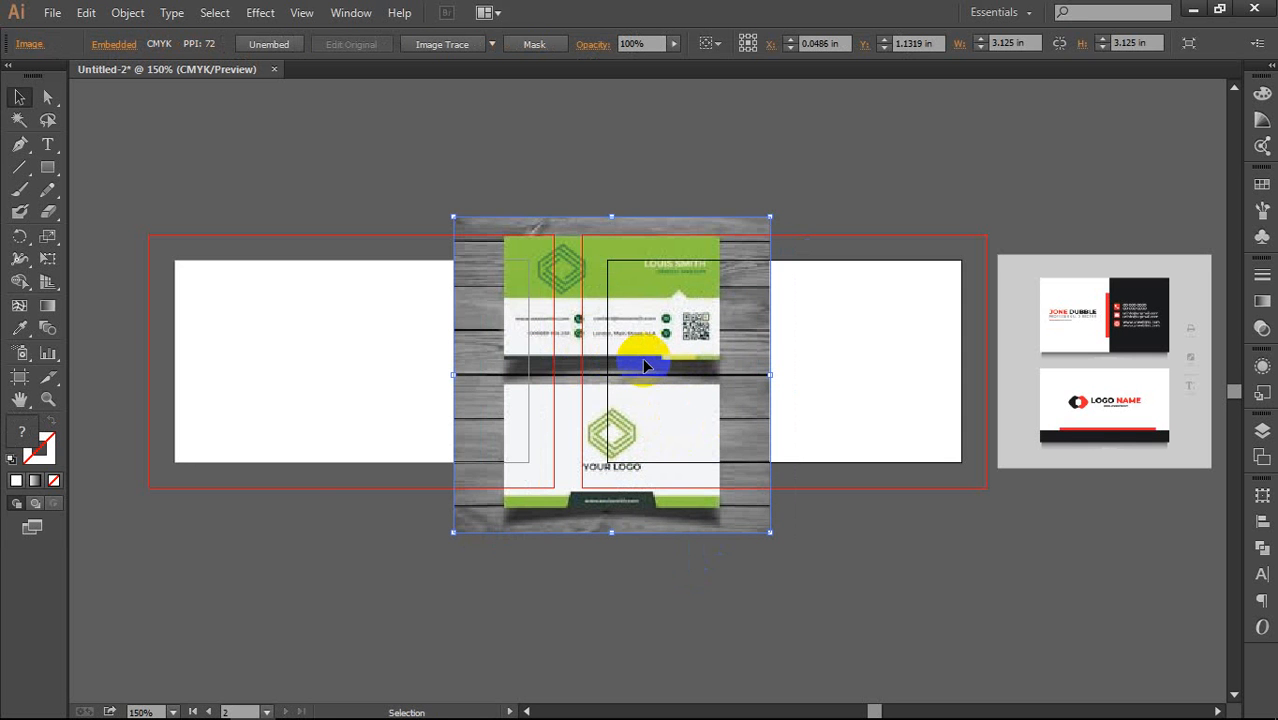
pyautogui.moveTo(584, 416); pyautogui.dragTo(232, 420)
pyautogui.scroll(-1, 282, 389)
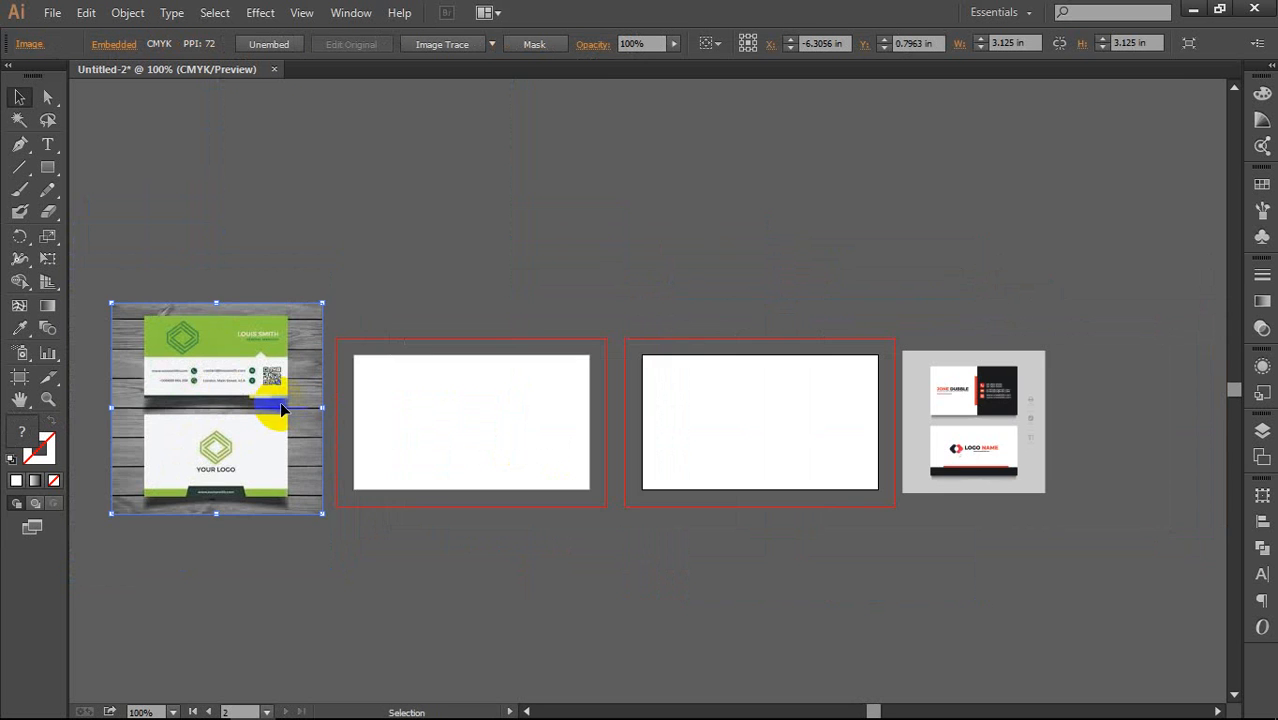
pyautogui.moveTo(953, 414)
pyautogui.mouseDown()
pyautogui.moveTo(941, 414)
pyautogui.moveTo(961, 414)
pyautogui.mouseUp()
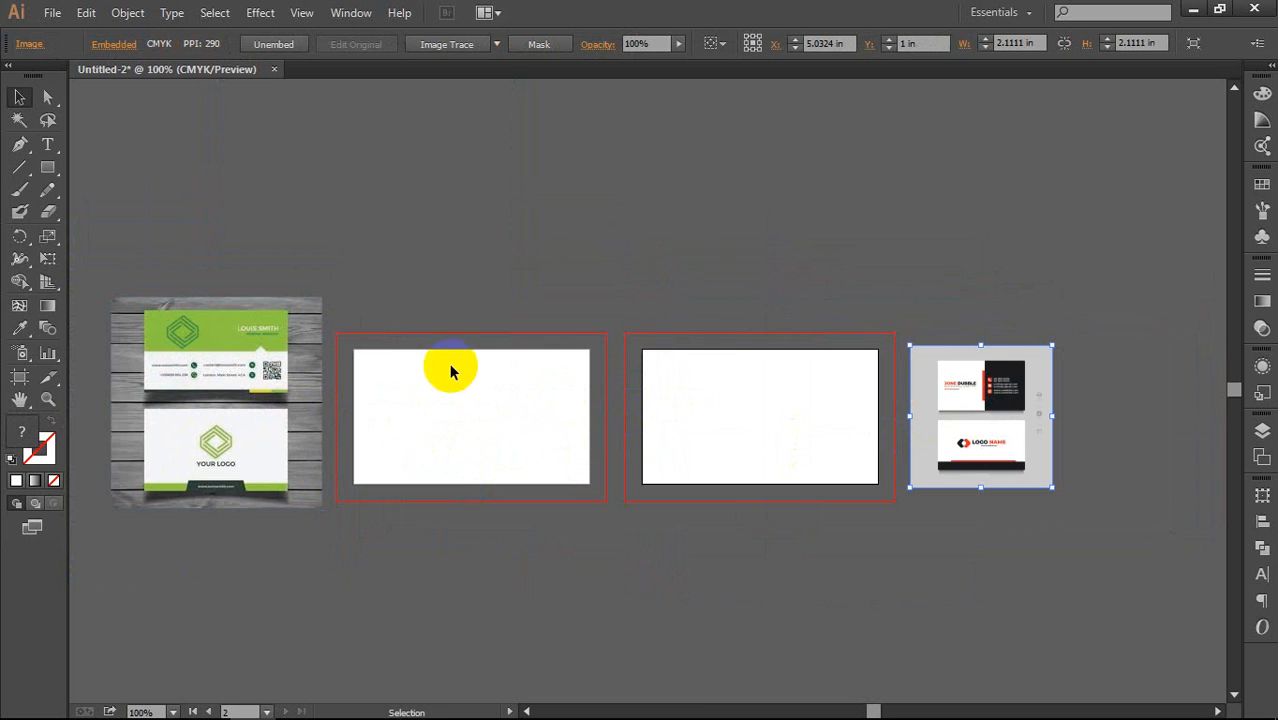
# Step: Add a black text label reading "Front Part" above the first artboard
pyautogui.click(47, 144)
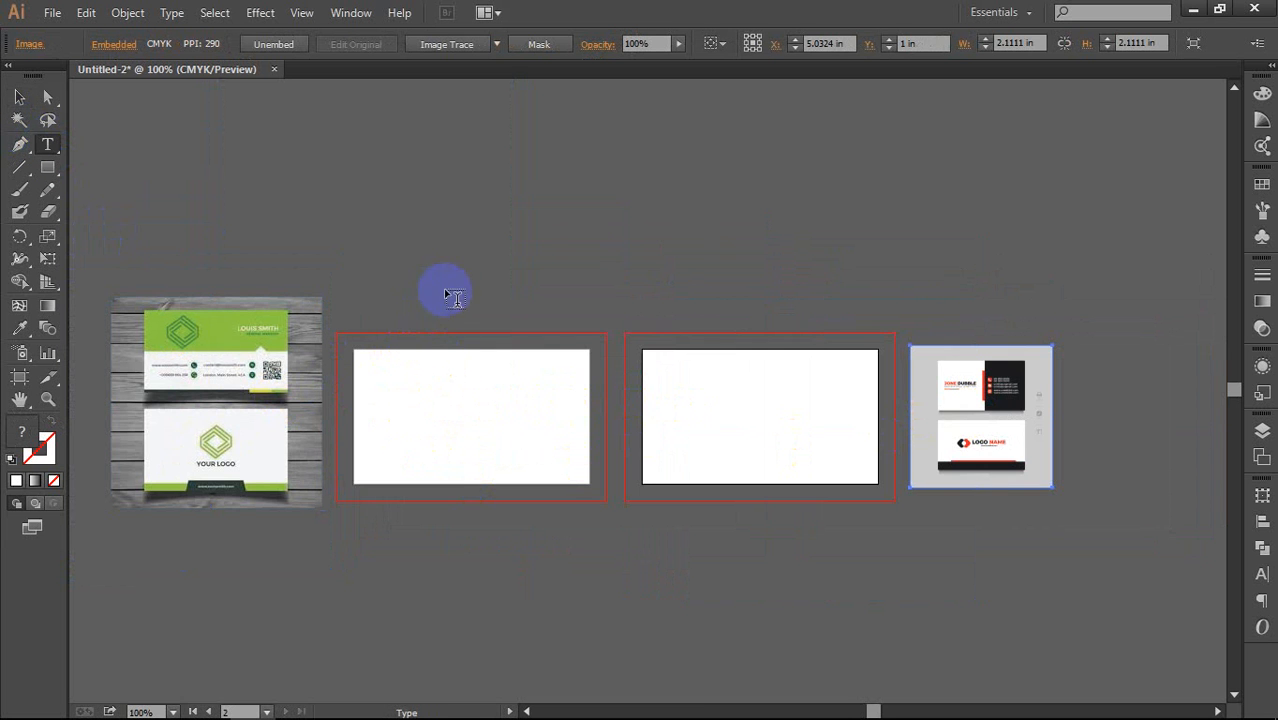
pyautogui.click(615, 346)
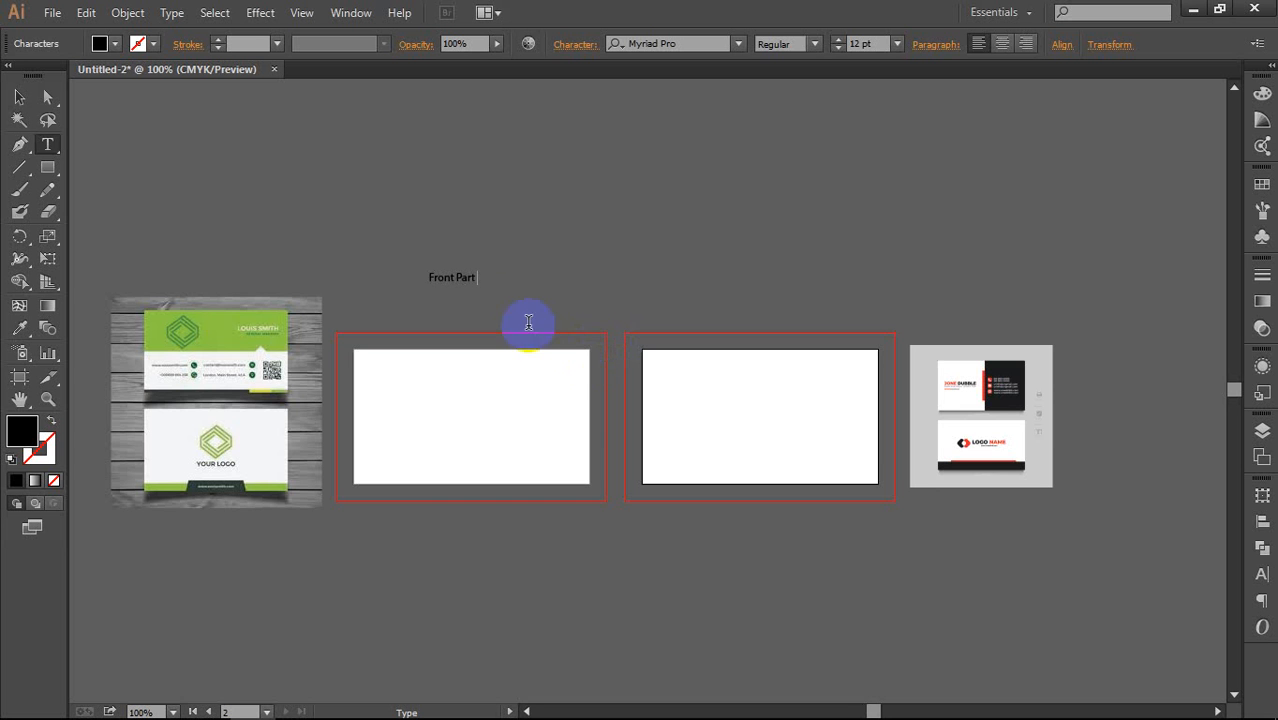
pyautogui.press('Escape')
pyautogui.click(472, 286)
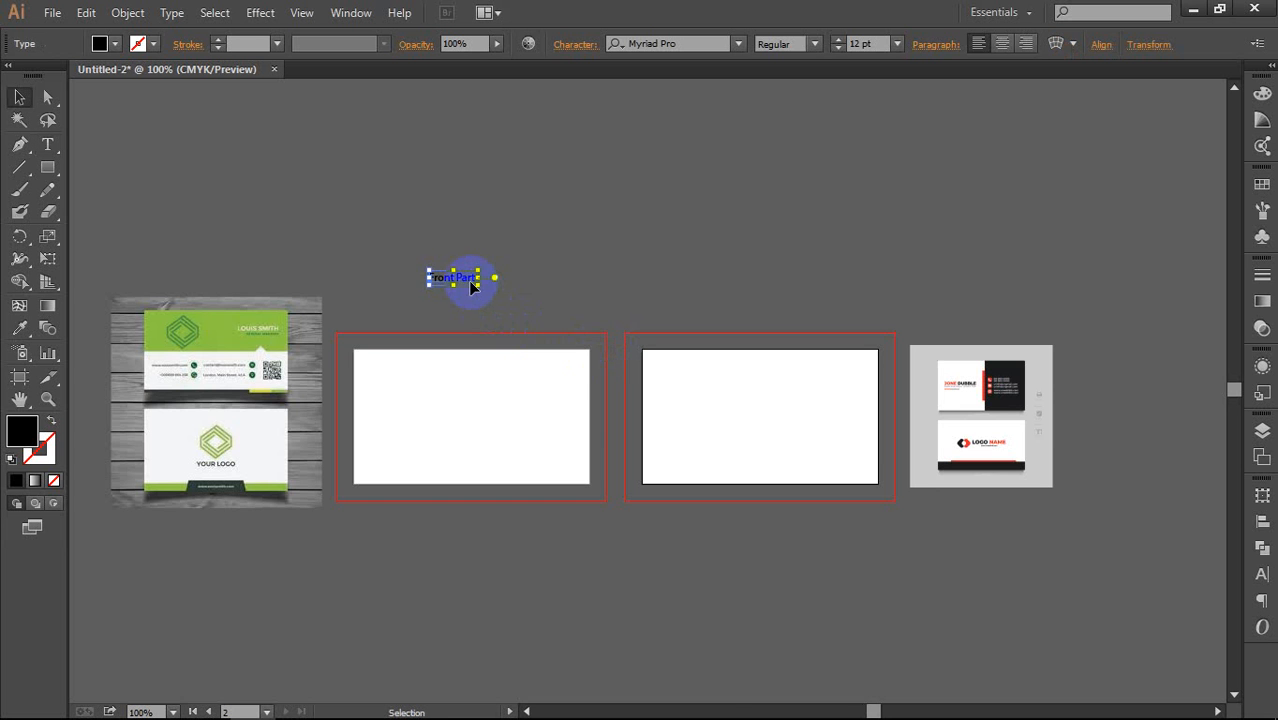
pyautogui.moveTo(481, 288)
pyautogui.mouseDown()
pyautogui.moveTo(543, 334)
pyautogui.moveTo(480, 289)
pyautogui.mouseUp()
pyautogui.click(44, 97)
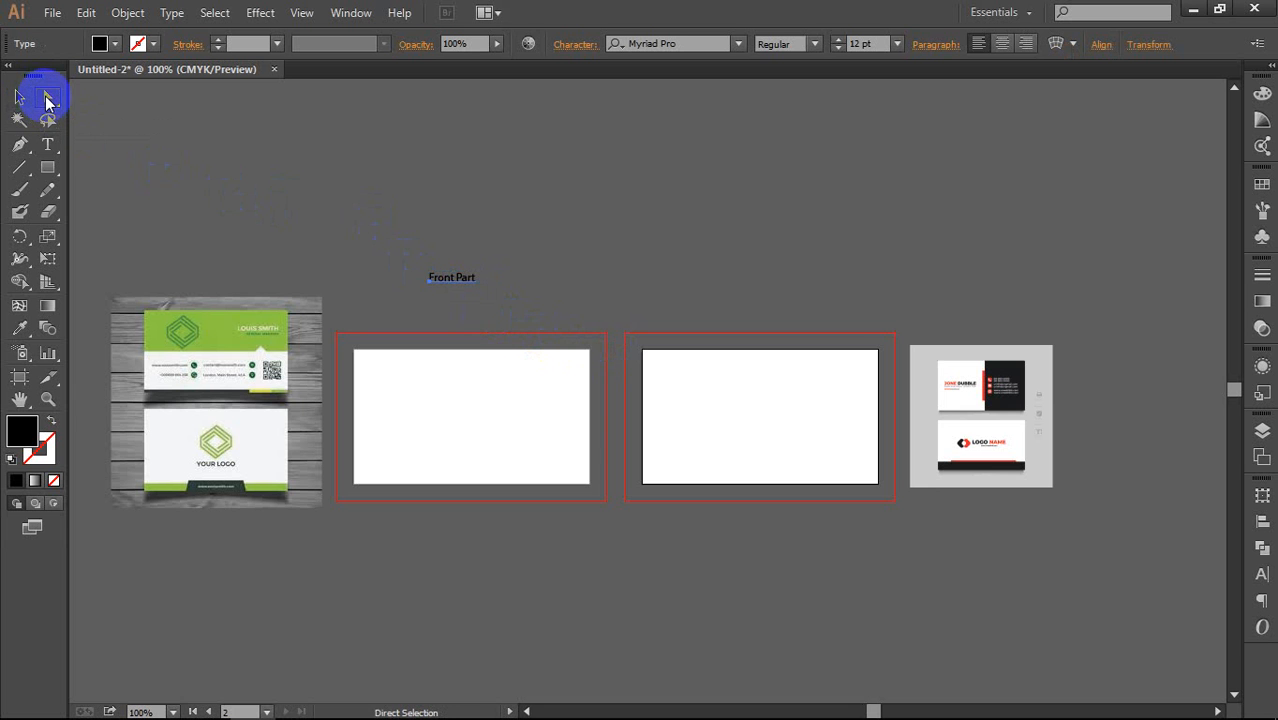
pyautogui.click(18, 96)
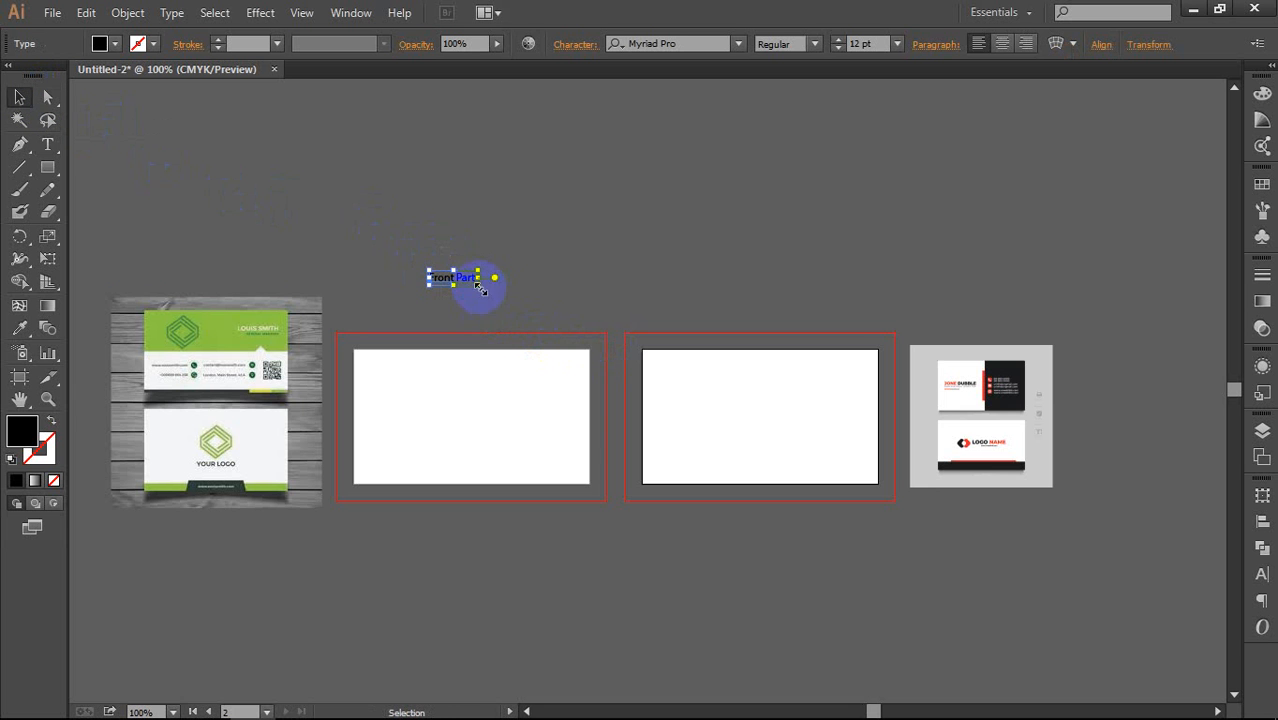
# Step: Enlarge the "Front Part" label to about 28.73 pt and duplicate it above the second artboard, reworded as "Back Part"
pyautogui.moveTo(480, 288); pyautogui.dragTo(708, 311)
pyautogui.doubleClick(762, 307)
pyautogui.doubleClick(733, 308)
pyautogui.write('Back Part')
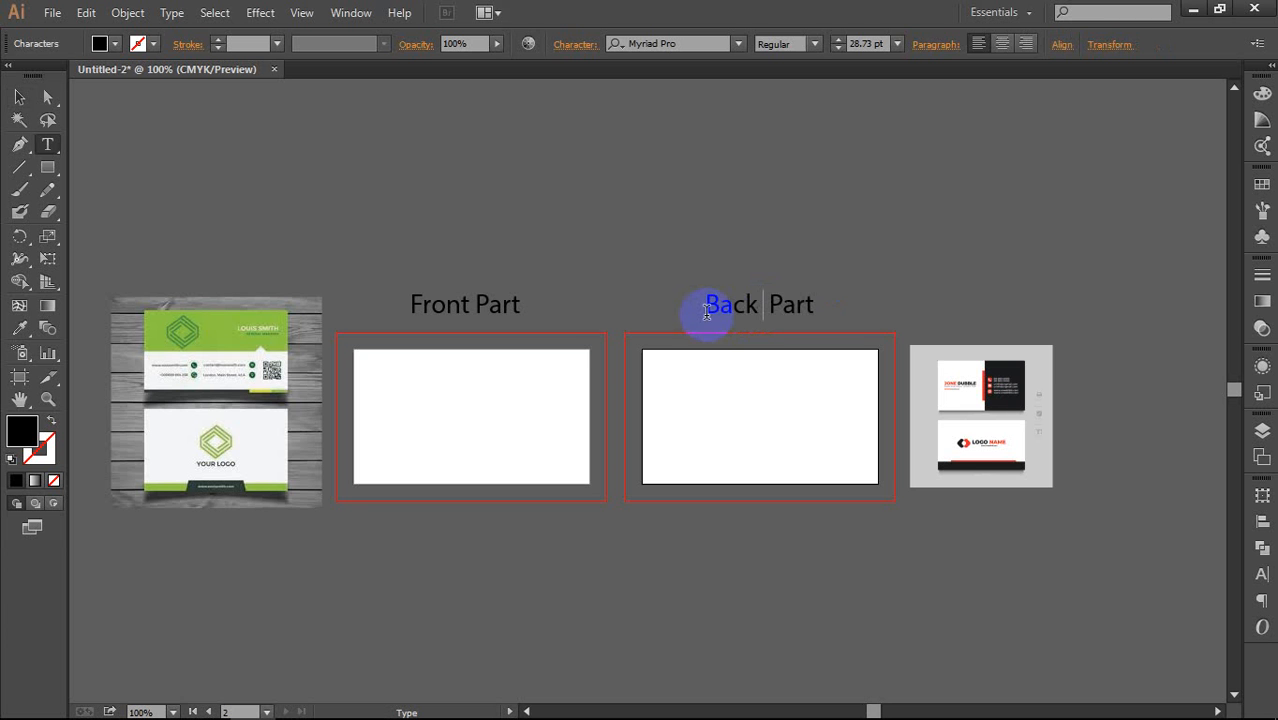
pyautogui.press('Escape')
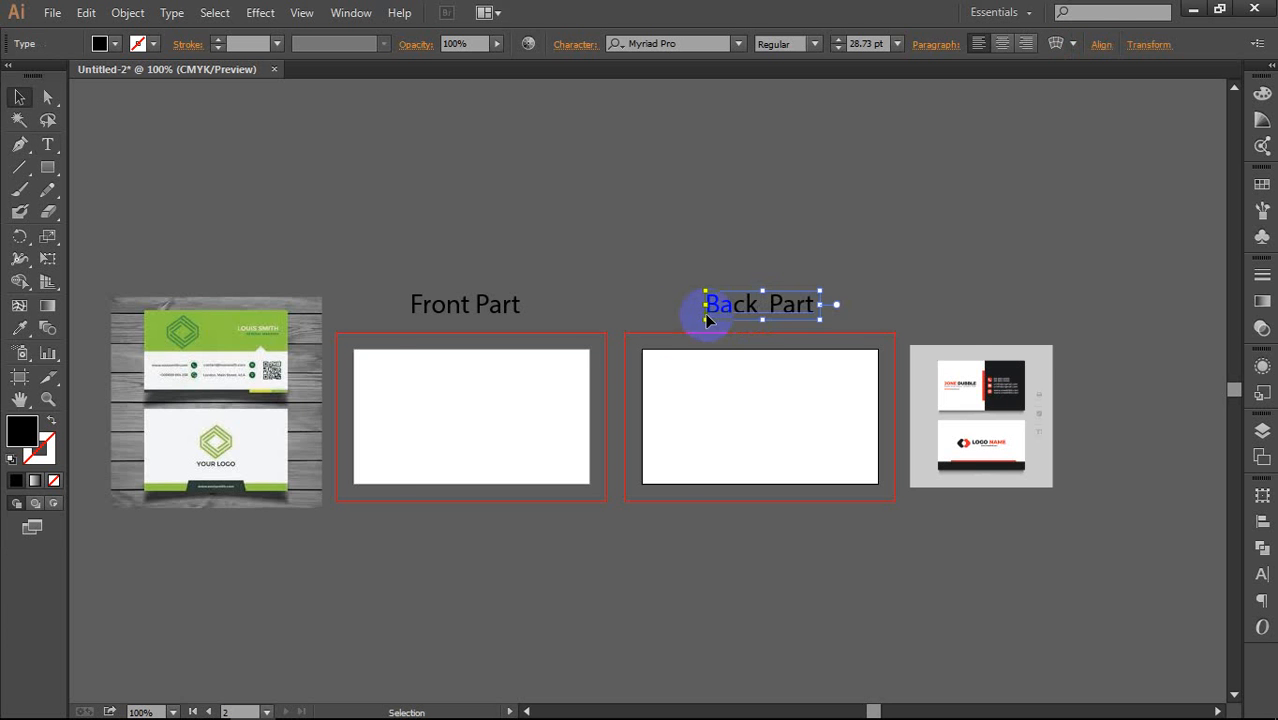
# Step: Align the "Back Part" label level with the "Front Part" label and delete the extra space between its words
pyautogui.click(632, 294)
pyautogui.moveTo(626, 306); pyautogui.dragTo(670, 280)
pyautogui.moveTo(540, 284); pyautogui.dragTo(542, 285)
pyautogui.click(632, 265)
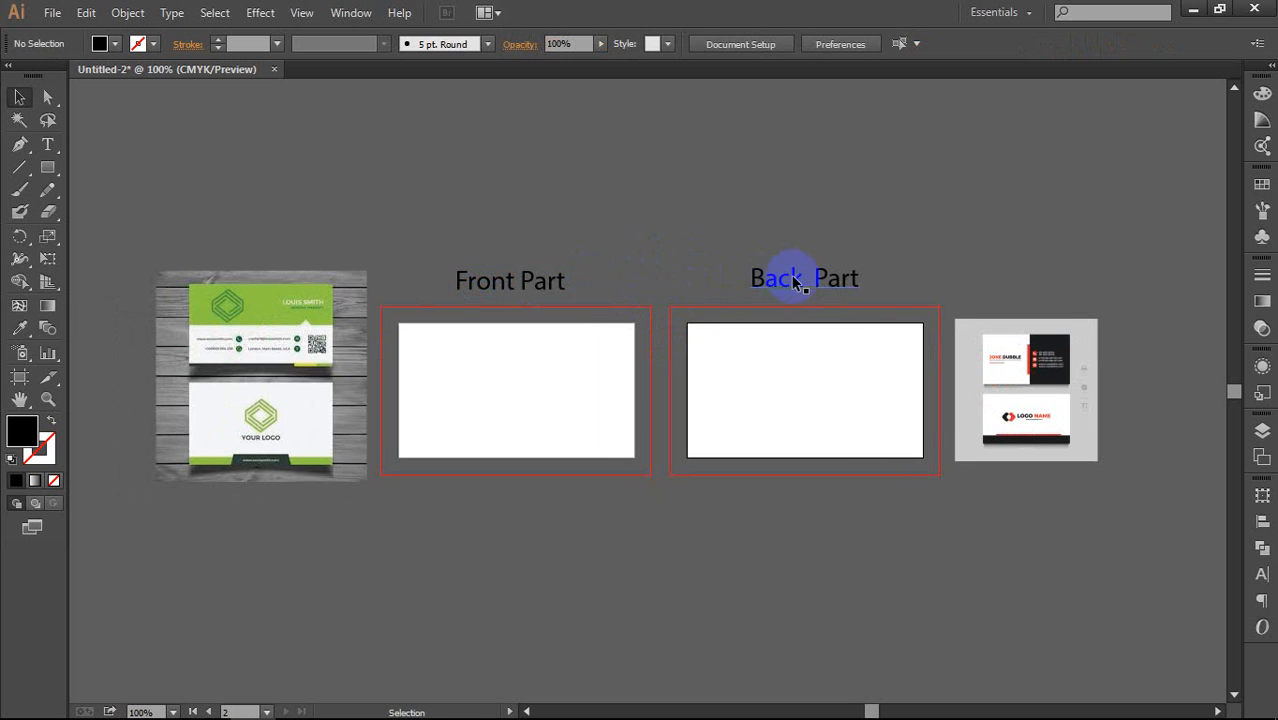
pyautogui.moveTo(795, 283); pyautogui.dragTo(803, 286)
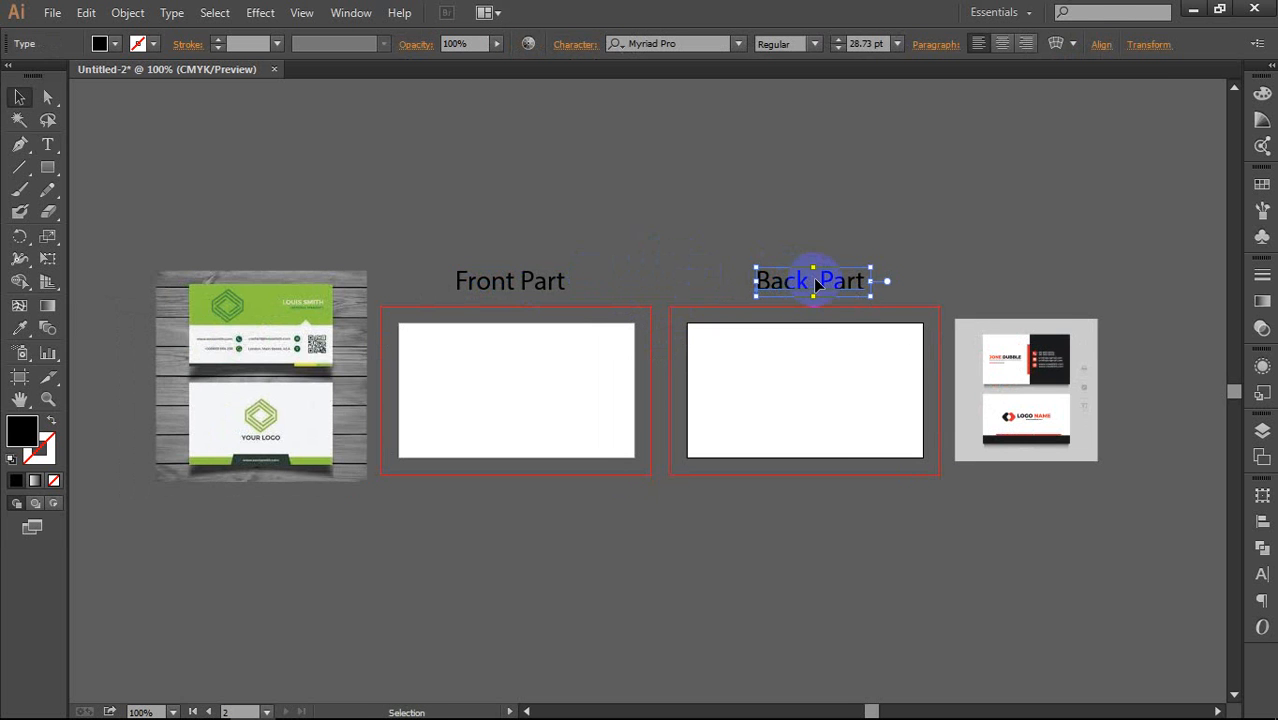
pyautogui.press('t')
pyautogui.click(826, 284)
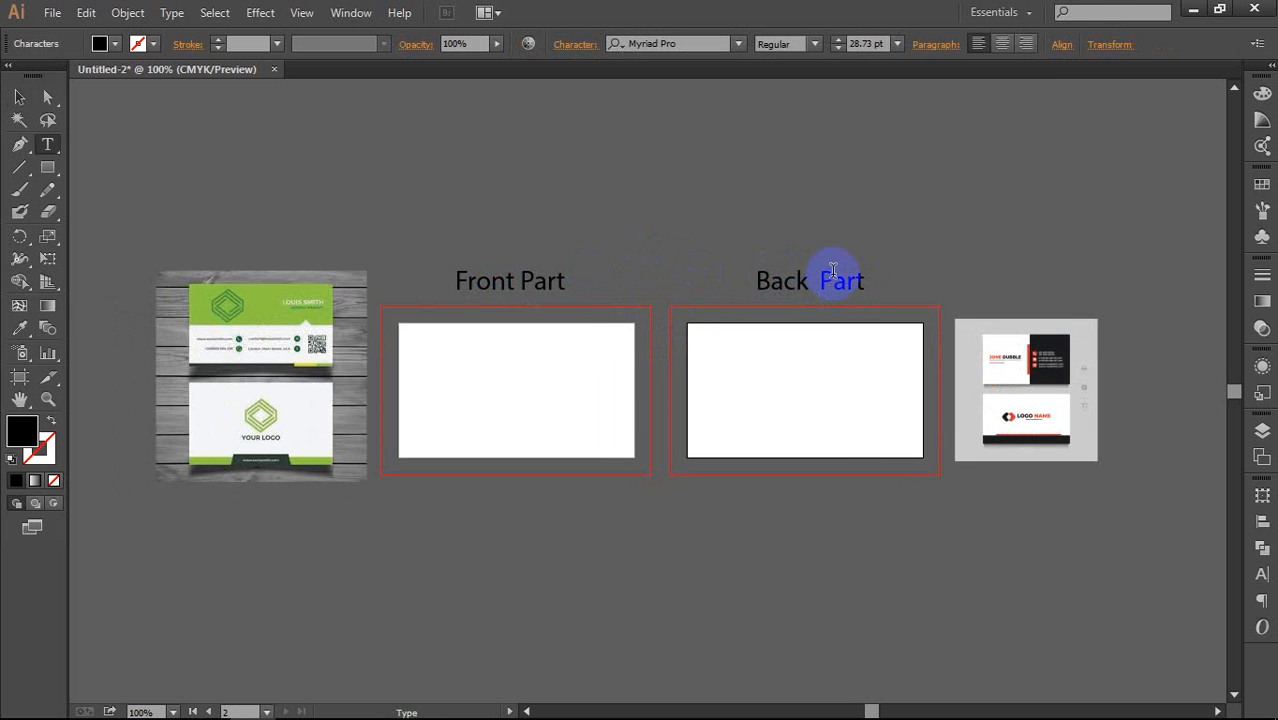
pyautogui.click(672, 287)
pyautogui.press('Escape')
pyautogui.click(701, 198)
# Step: Scale the green reference image proportionally to about 2.23 in square and place it close beside the first artboard
pyautogui.press('space')
pyautogui.moveTo(681, 312); pyautogui.dragTo(694, 301)
pyautogui.moveTo(345, 389); pyautogui.dragTo(338, 388)
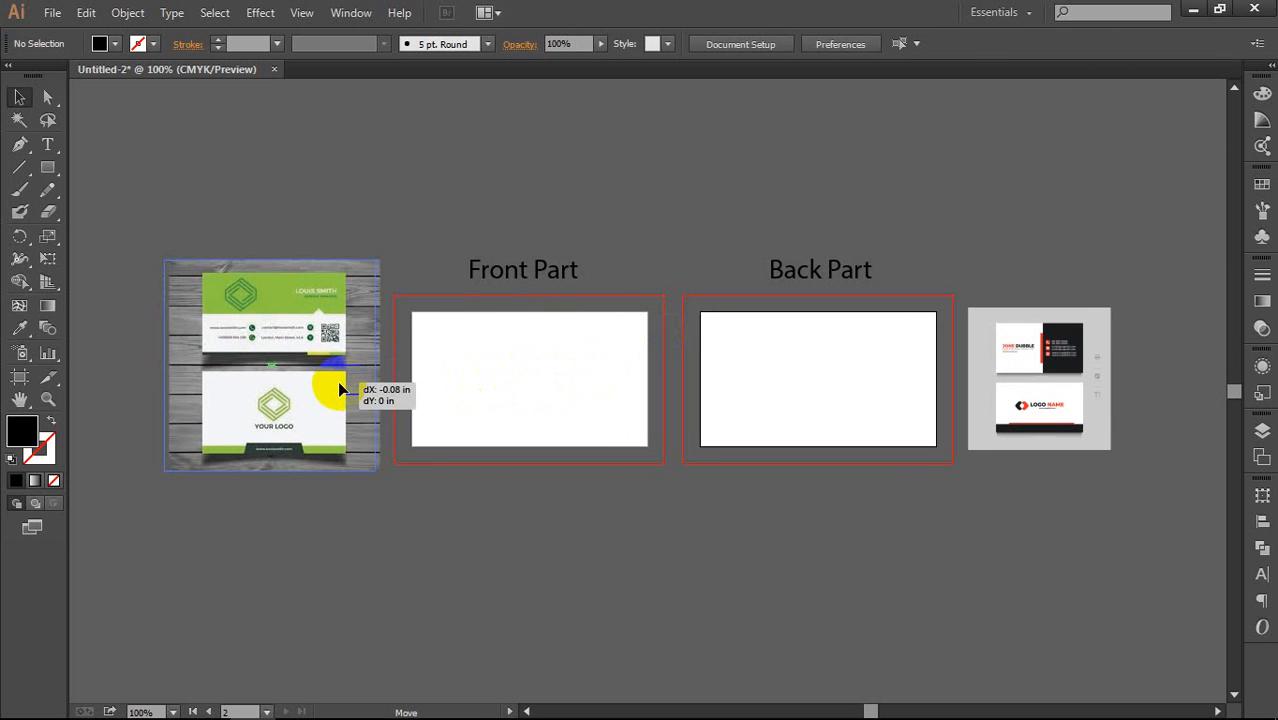
pyautogui.click(467, 387)
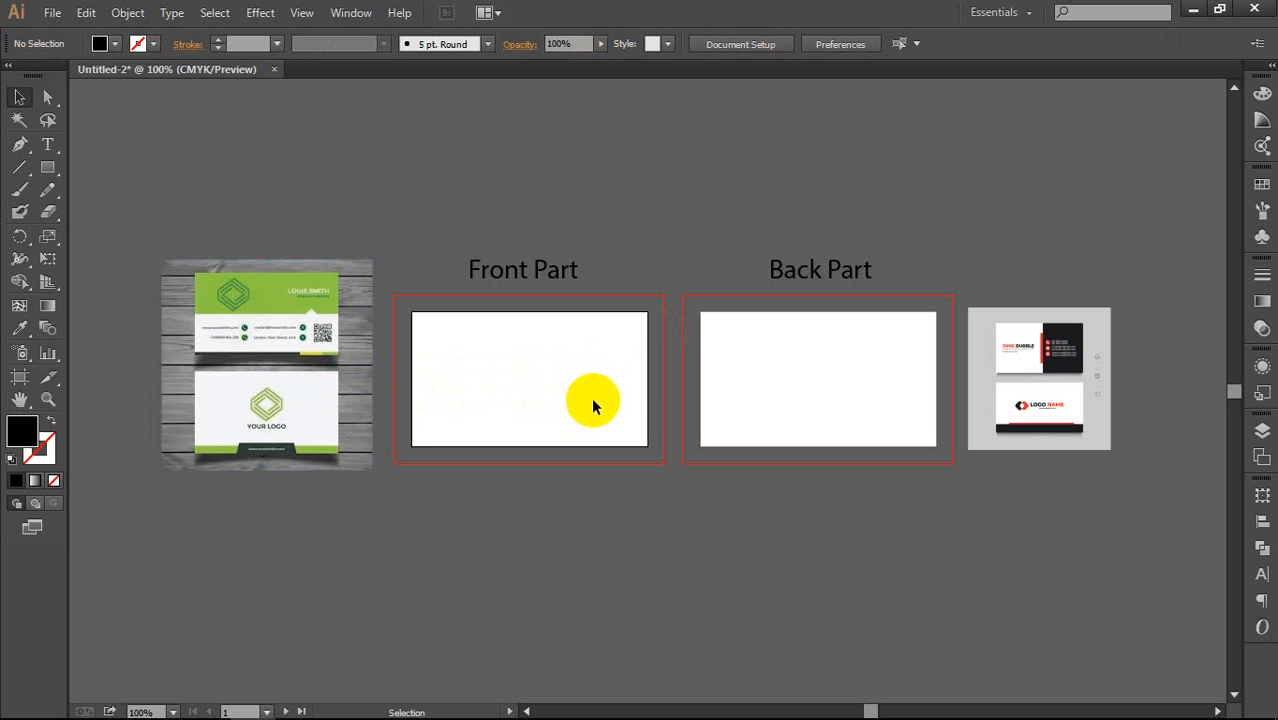
pyautogui.press('space')
pyautogui.moveTo(372, 373); pyautogui.dragTo(391, 371)
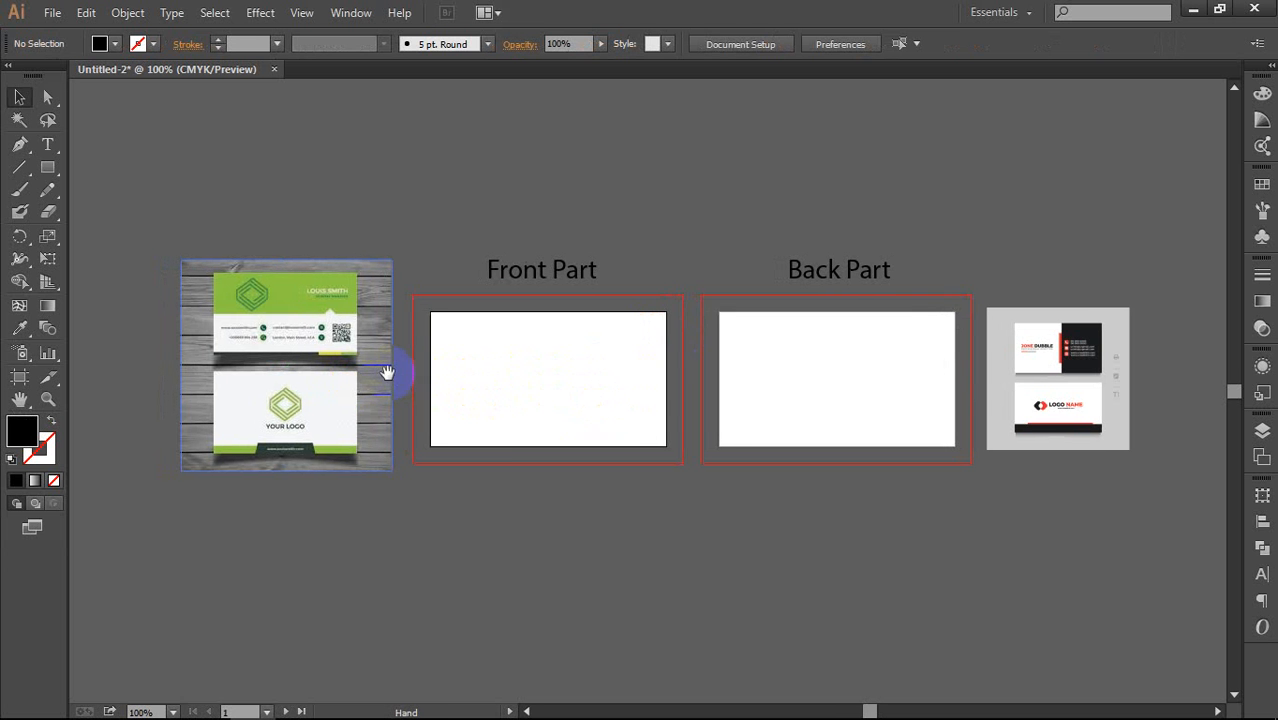
pyautogui.click(307, 333)
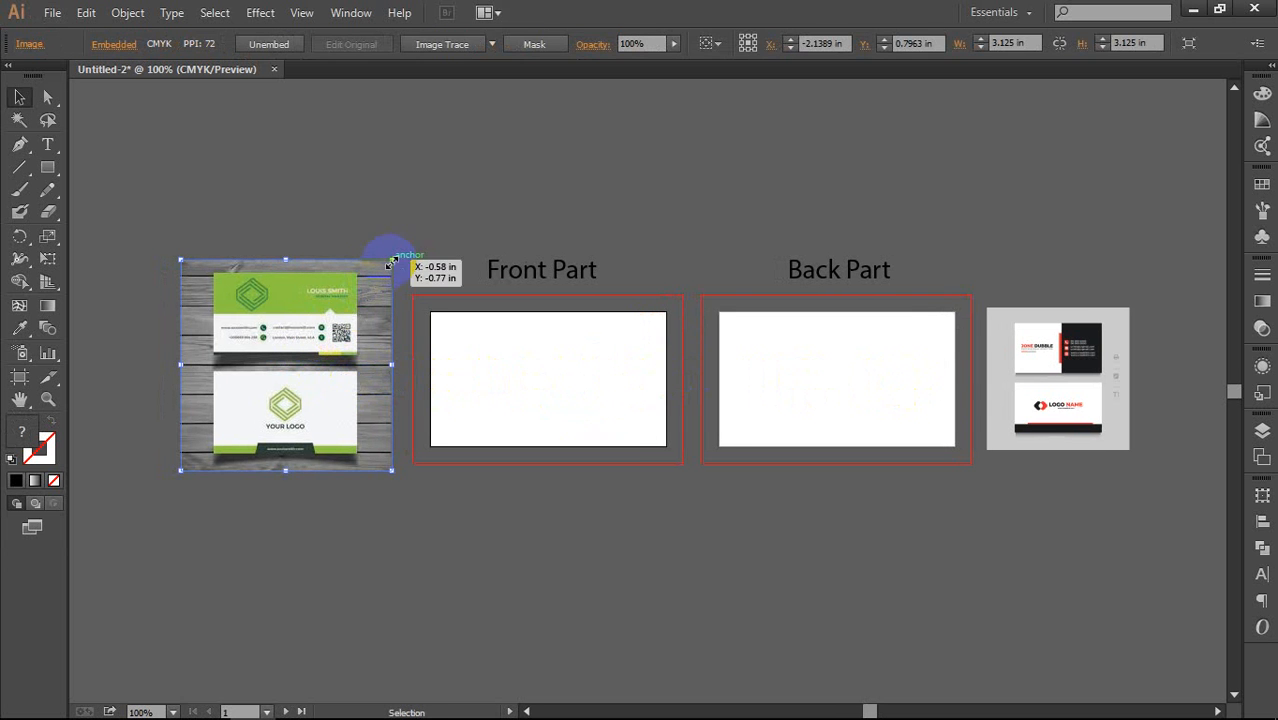
pyautogui.moveTo(391, 262); pyautogui.dragTo(361, 290)
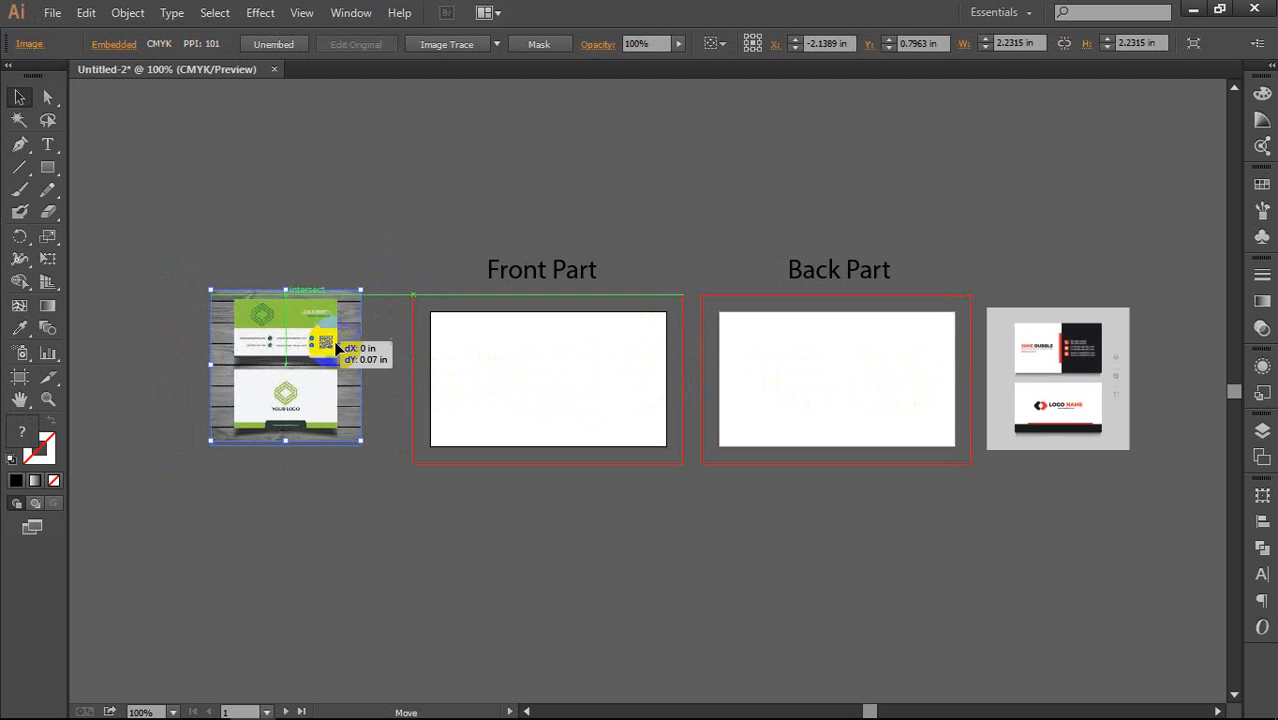
pyautogui.moveTo(319, 345); pyautogui.dragTo(367, 356)
# Step: Draw a full-width black rectangle without stroke from the top edge of the Front Part artboard to slightly below its middle
pyautogui.keyDown('ctrl'); pyautogui.click(386, 398); pyautogui.keyUp('ctrl')
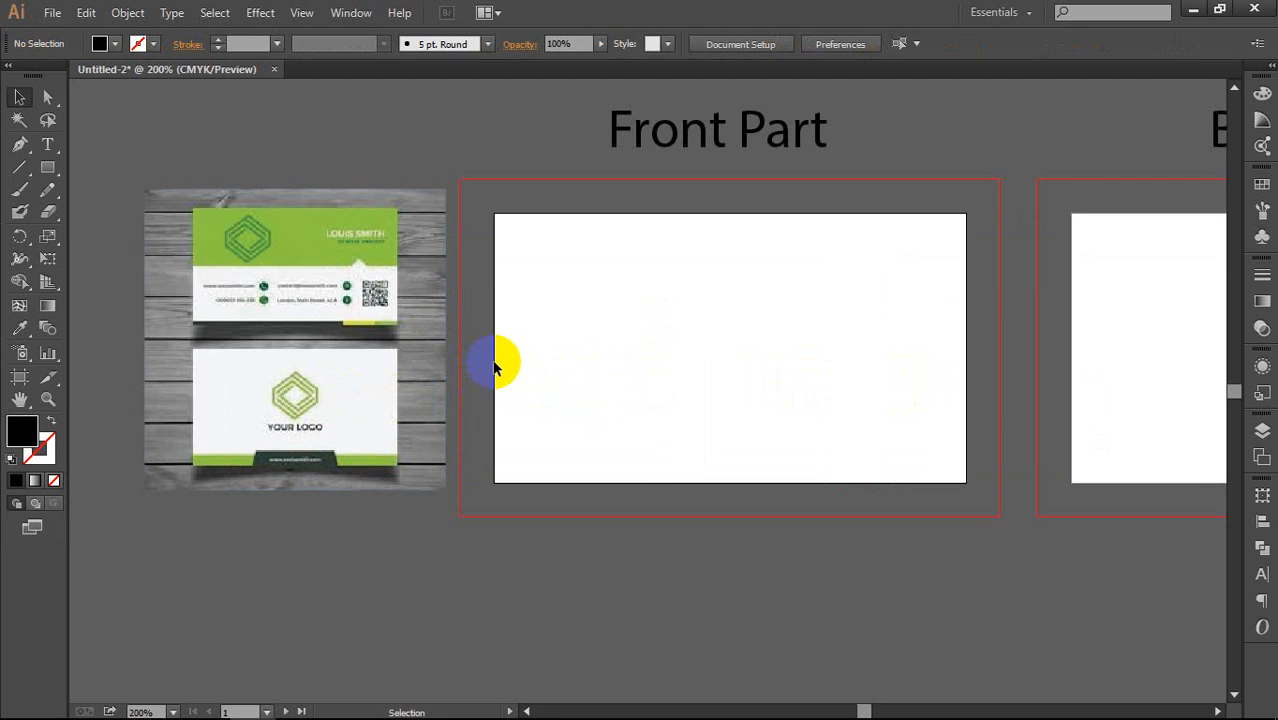
pyautogui.moveTo(639, 346); pyautogui.dragTo(608, 346)
pyautogui.click(342, 337)
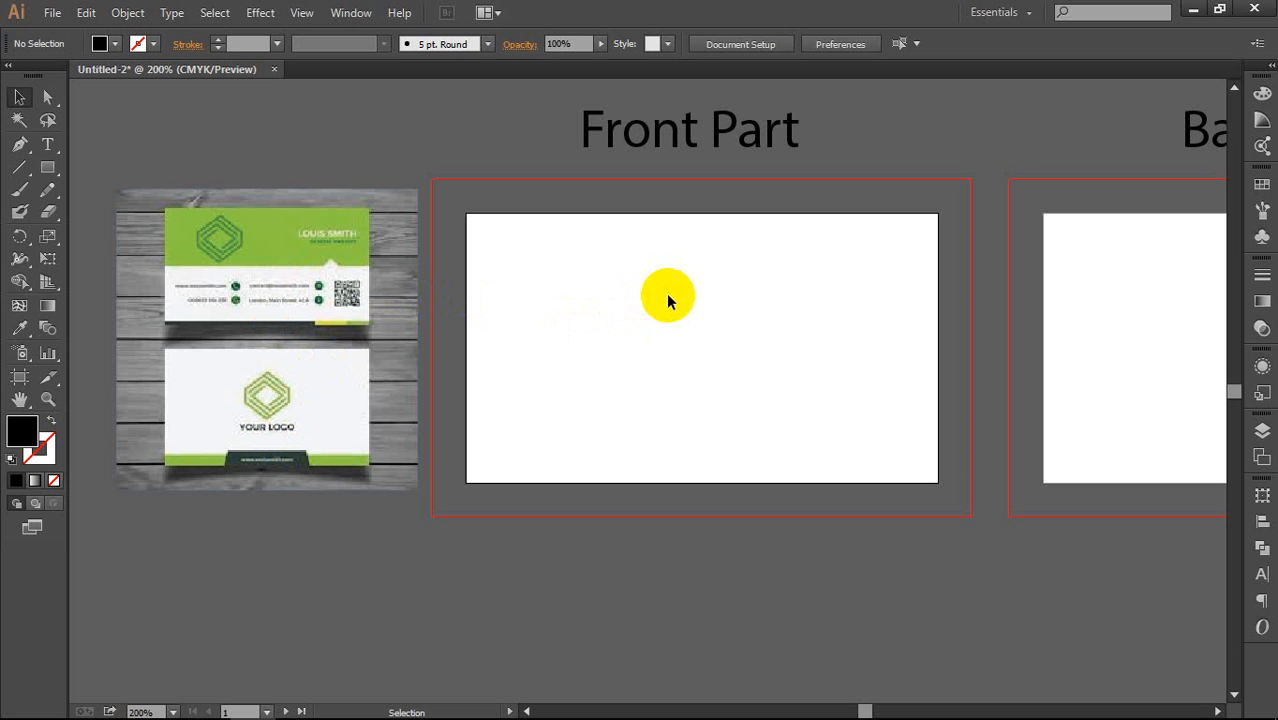
pyautogui.press('m')
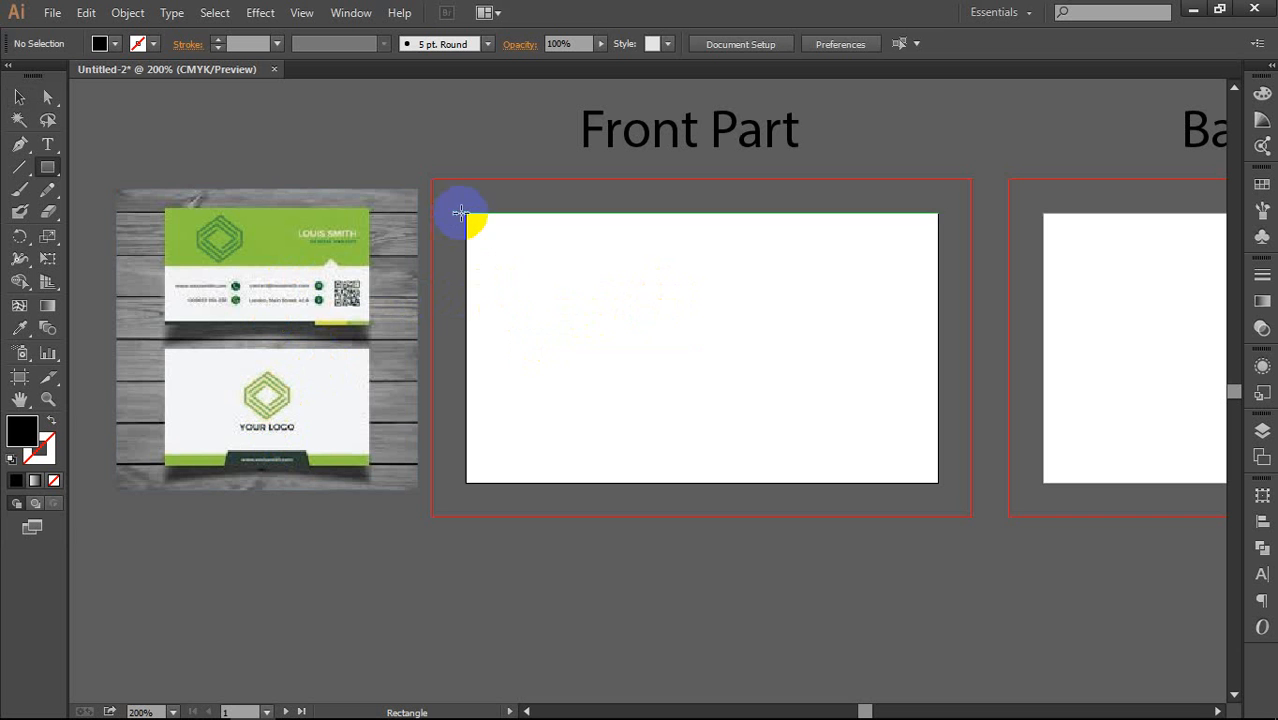
pyautogui.moveTo(466, 213); pyautogui.dragTo(609, 302)
pyautogui.moveTo(758, 343); pyautogui.dragTo(938, 353)
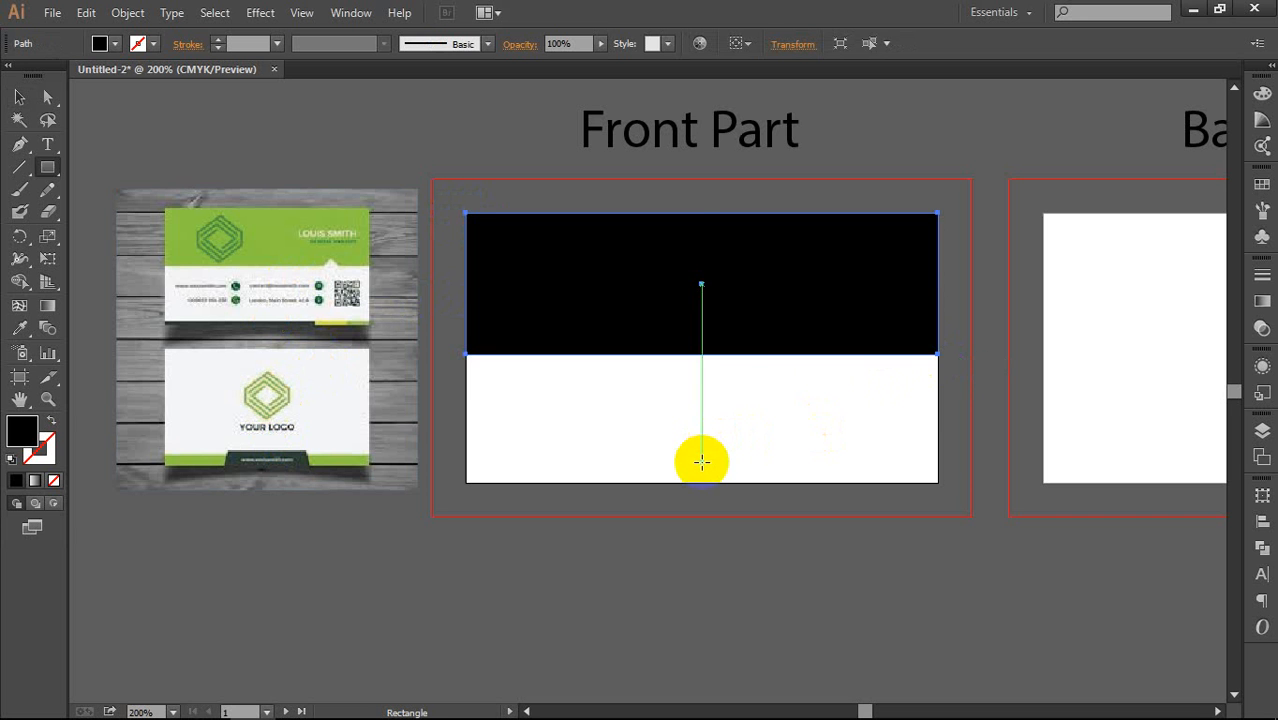
# Step: Fill the black rectangle on the Front Part artboard with the green sampled from the reference card's upper band
pyautogui.press('v')
pyautogui.press('i')
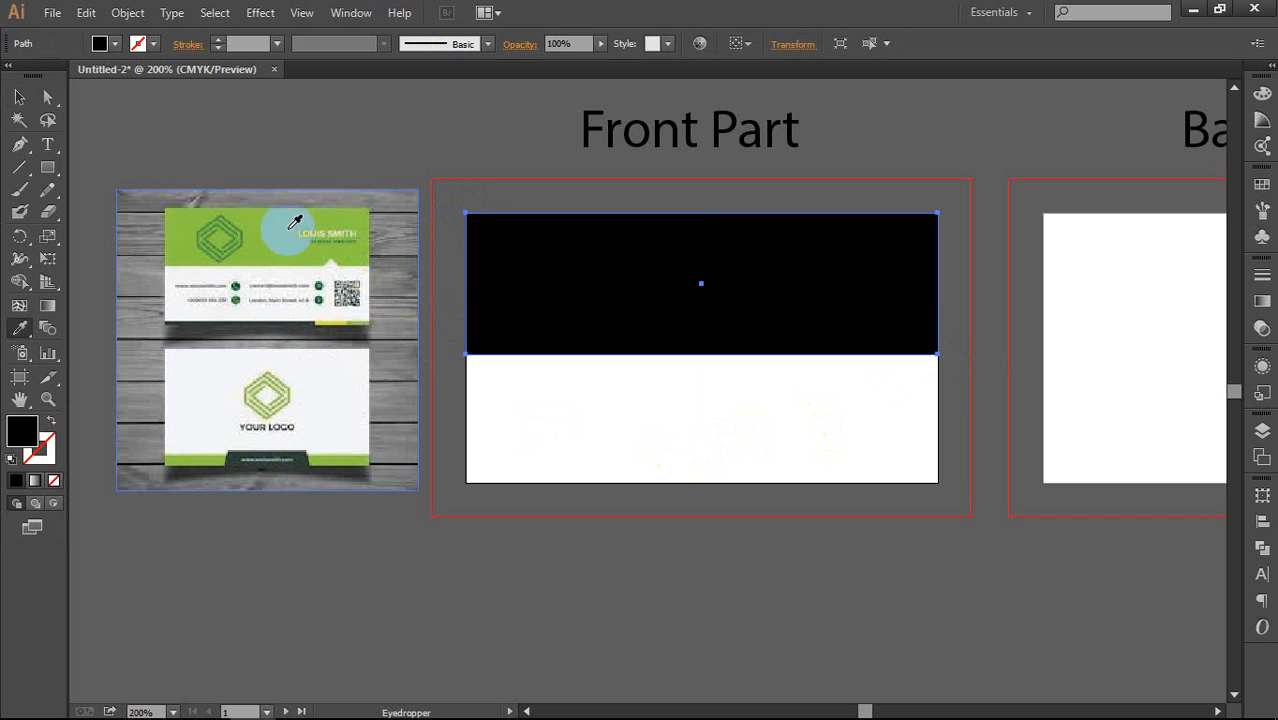
pyautogui.click(295, 221)
pyautogui.press('v')
pyautogui.click(748, 458)
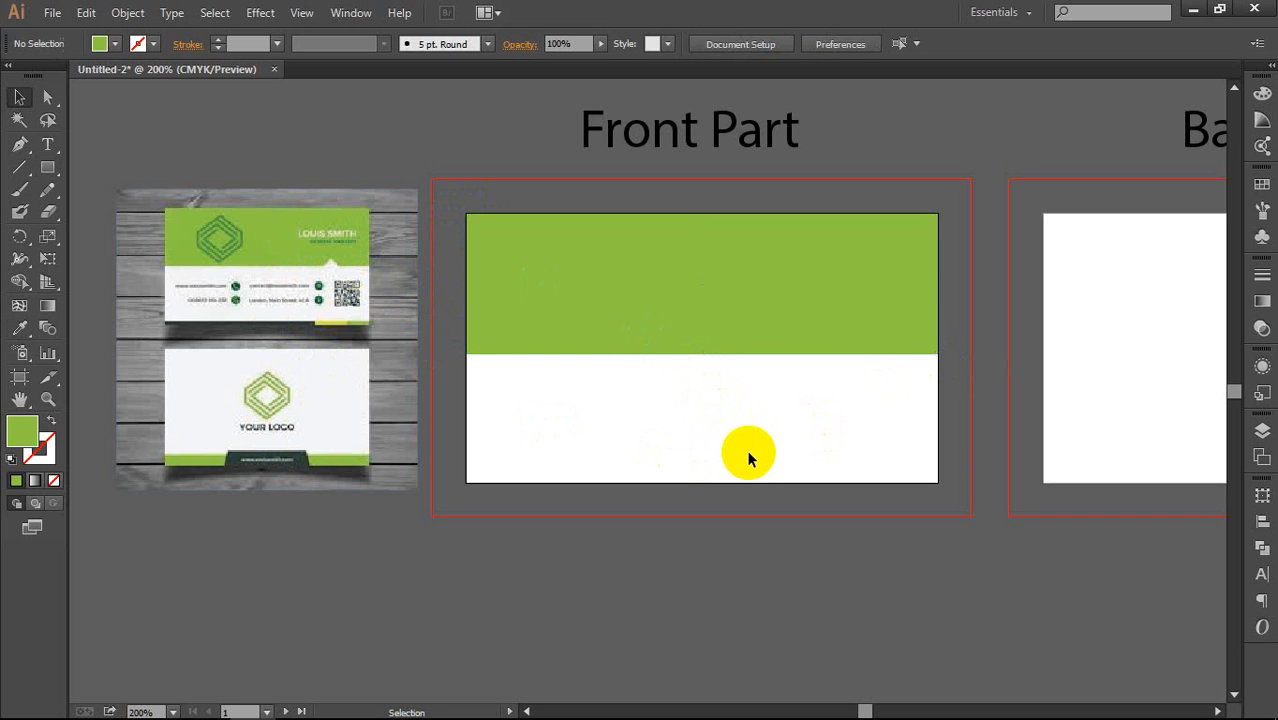
# Step: Delete the green rectangle covering the upper half of the Front Part artboard
pyautogui.click(685, 314)
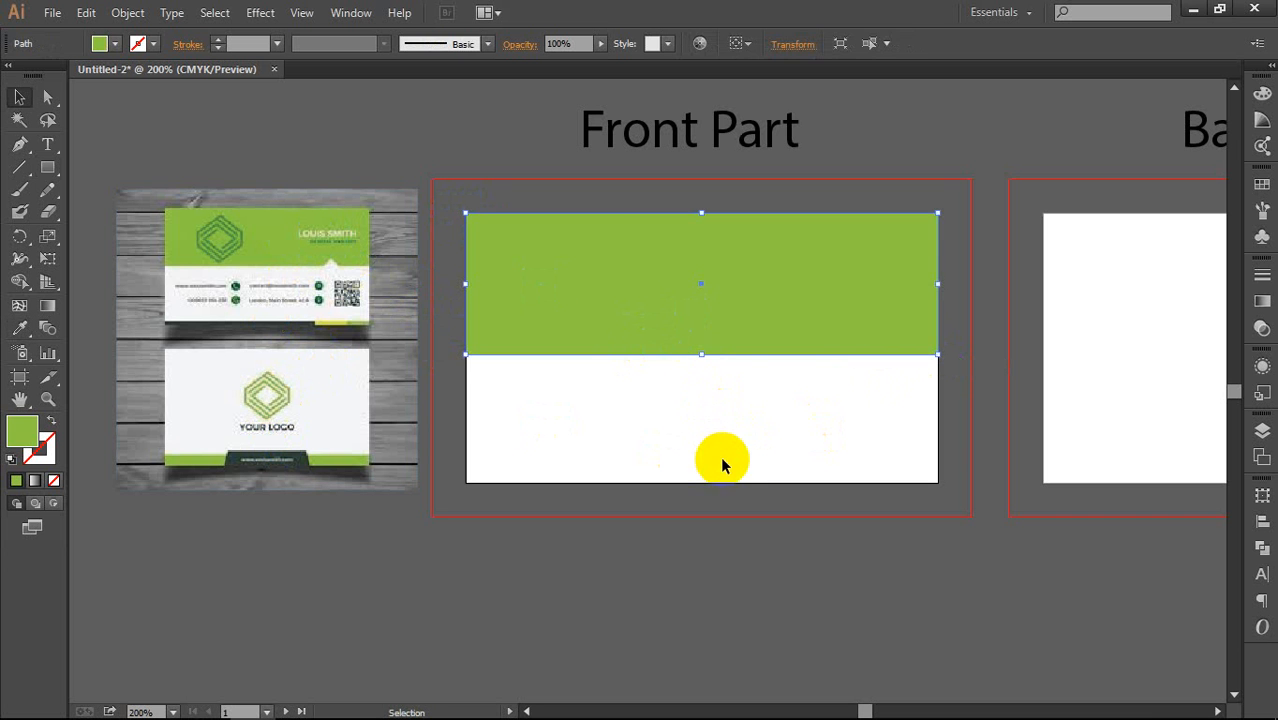
pyautogui.moveTo(756, 310); pyautogui.dragTo(812, 378)
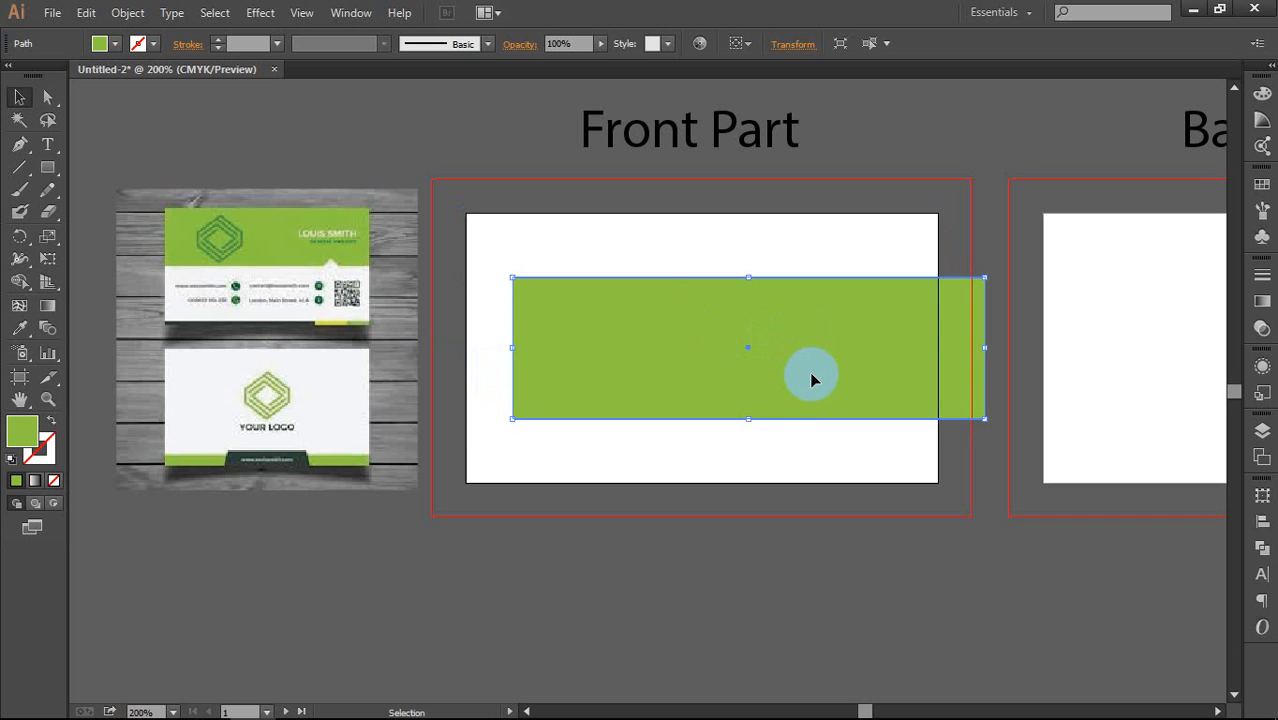
pyautogui.press('a')
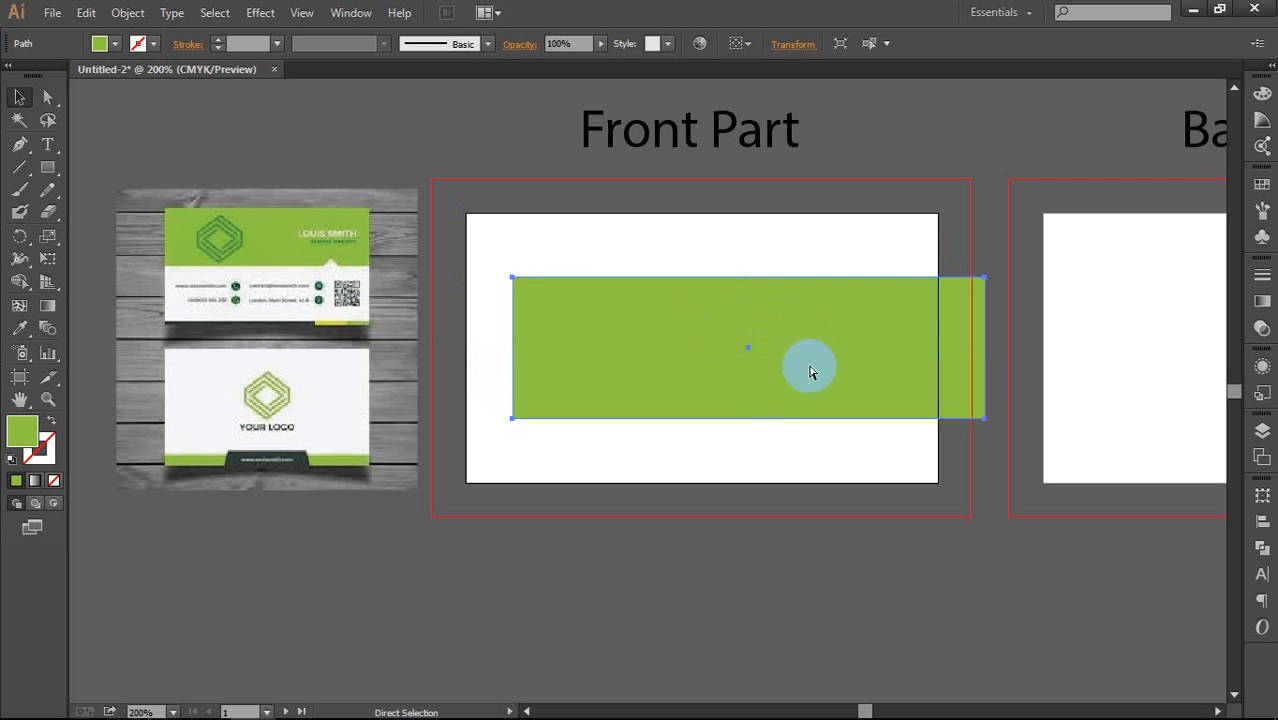
pyautogui.hotkey('ctrl', 'z')
pyautogui.press('v')
pyautogui.click(850, 422)
pyautogui.moveTo(733, 336); pyautogui.dragTo(817, 334)
pyautogui.press('Delete')
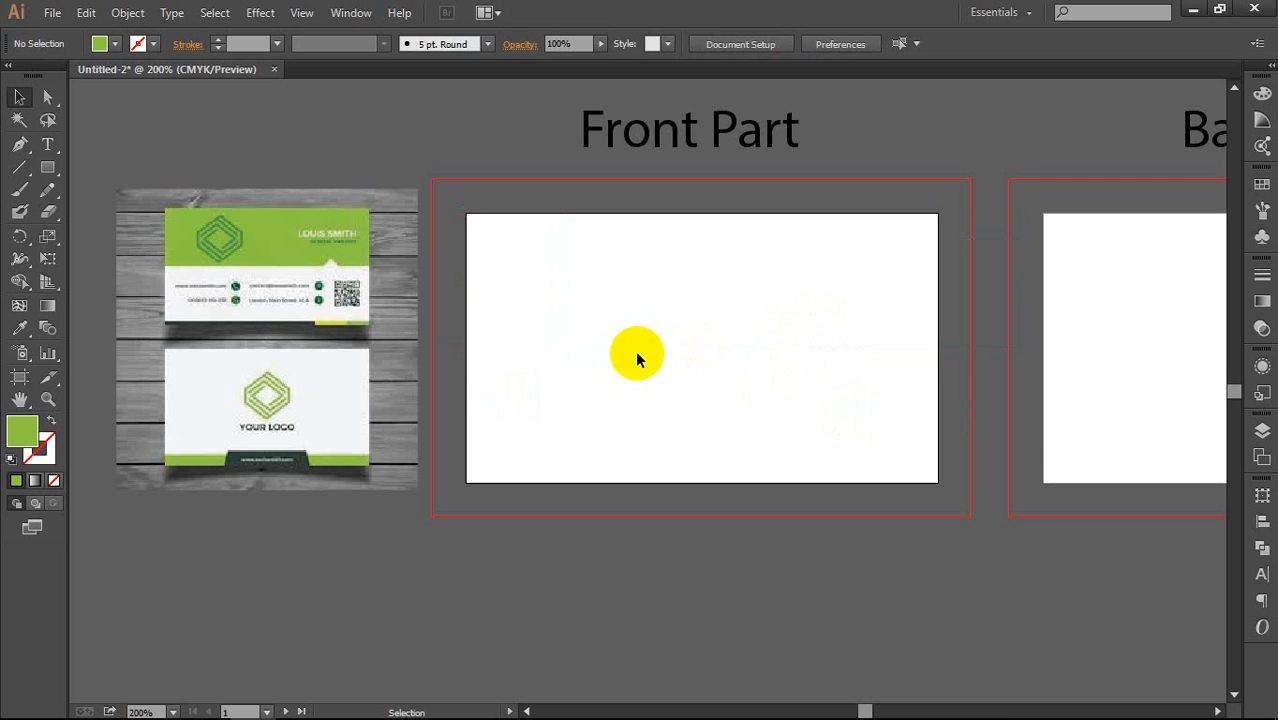
pyautogui.click(47, 167)
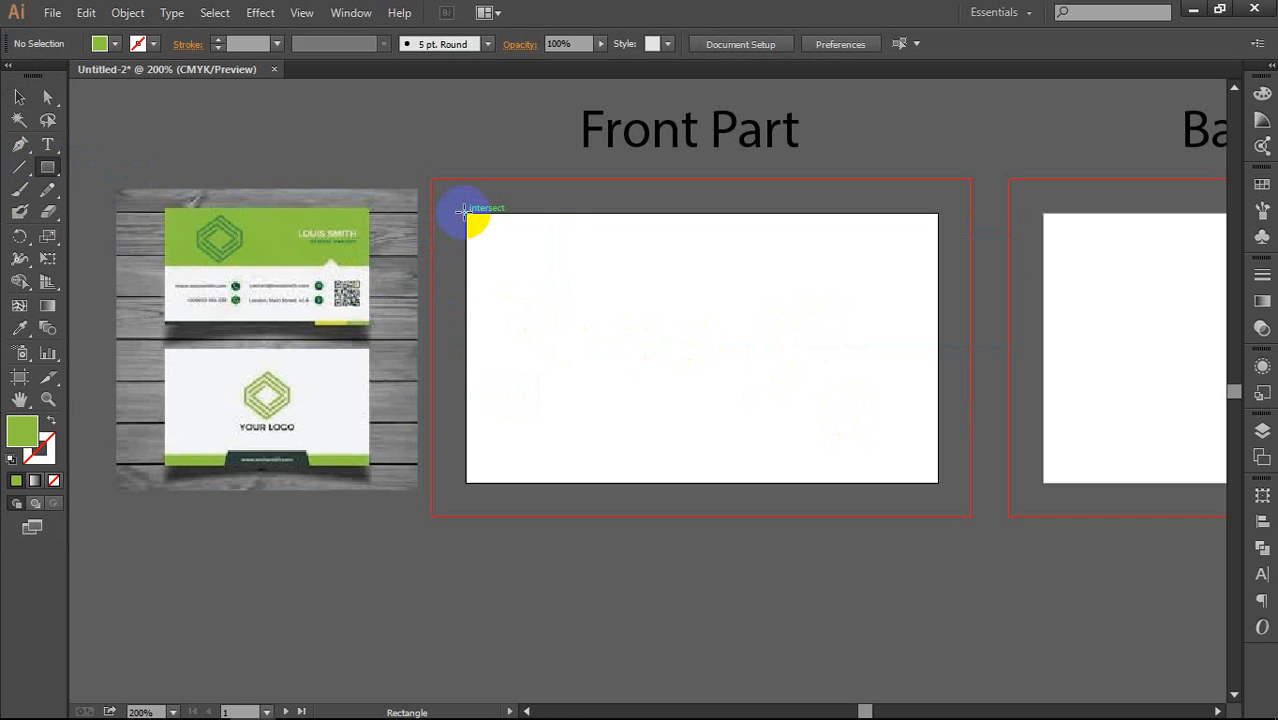
pyautogui.moveTo(465, 214); pyautogui.dragTo(938, 482)
pyautogui.press('Delete')
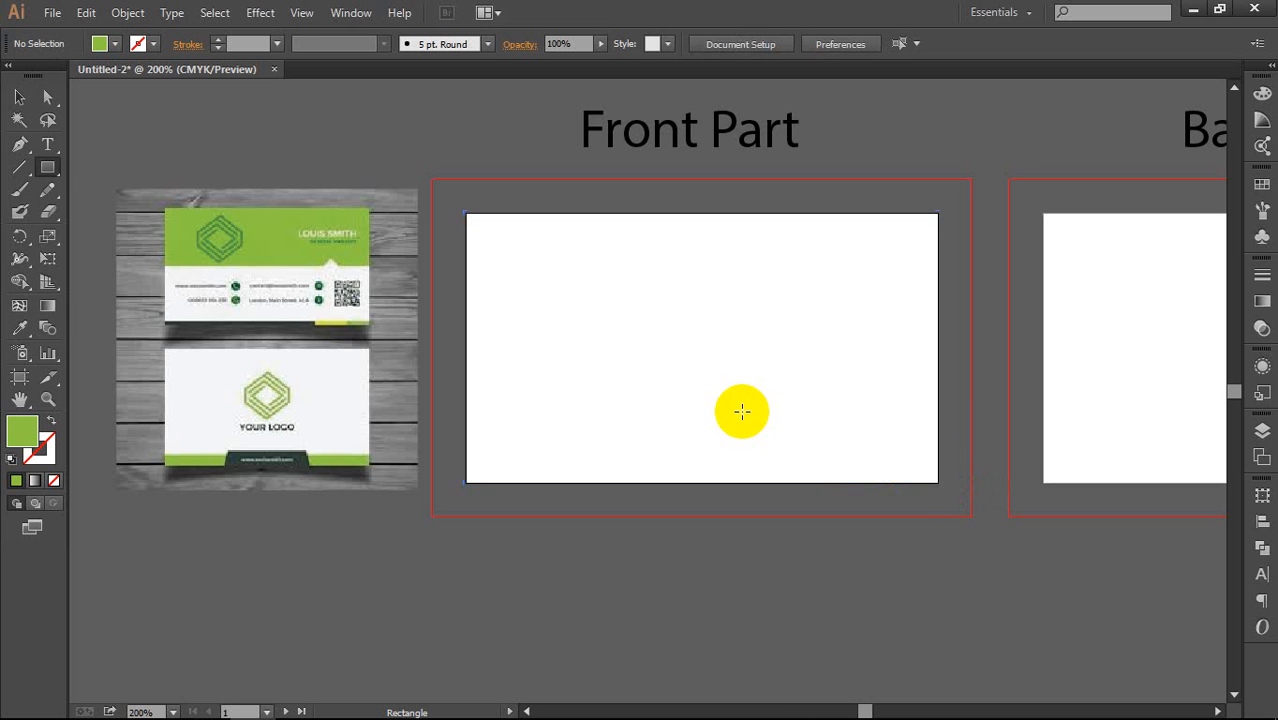
# Step: Create a green rectangle with exact dimensions of 3.5 in width and 2 in height over the Front Part artboard
pyautogui.click(633, 337)
pyautogui.click(604, 344)
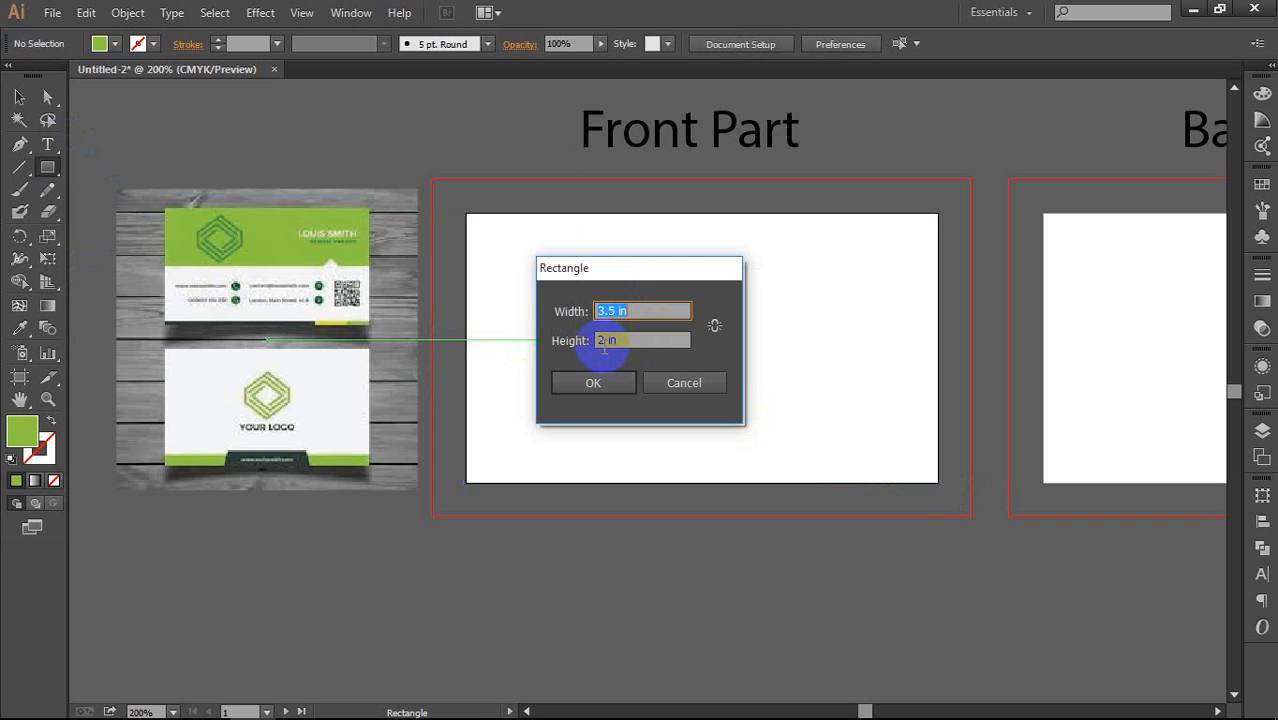
pyautogui.click(622, 312)
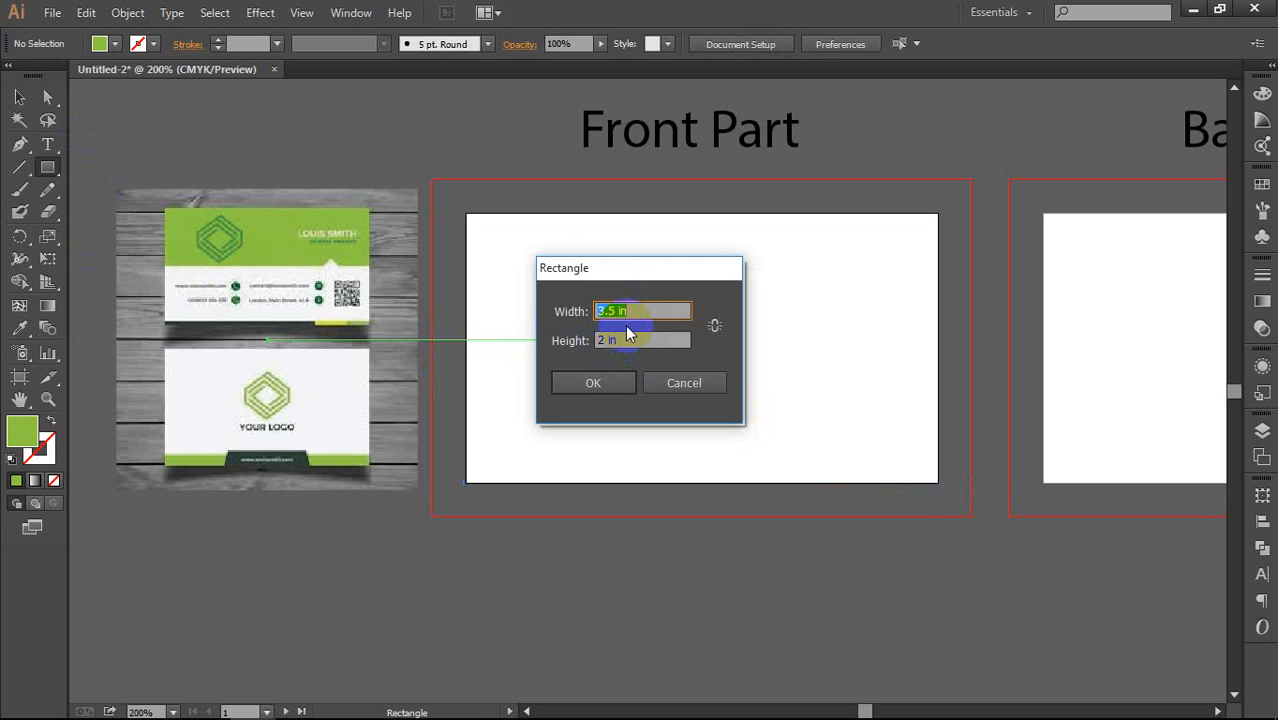
pyautogui.click(598, 388)
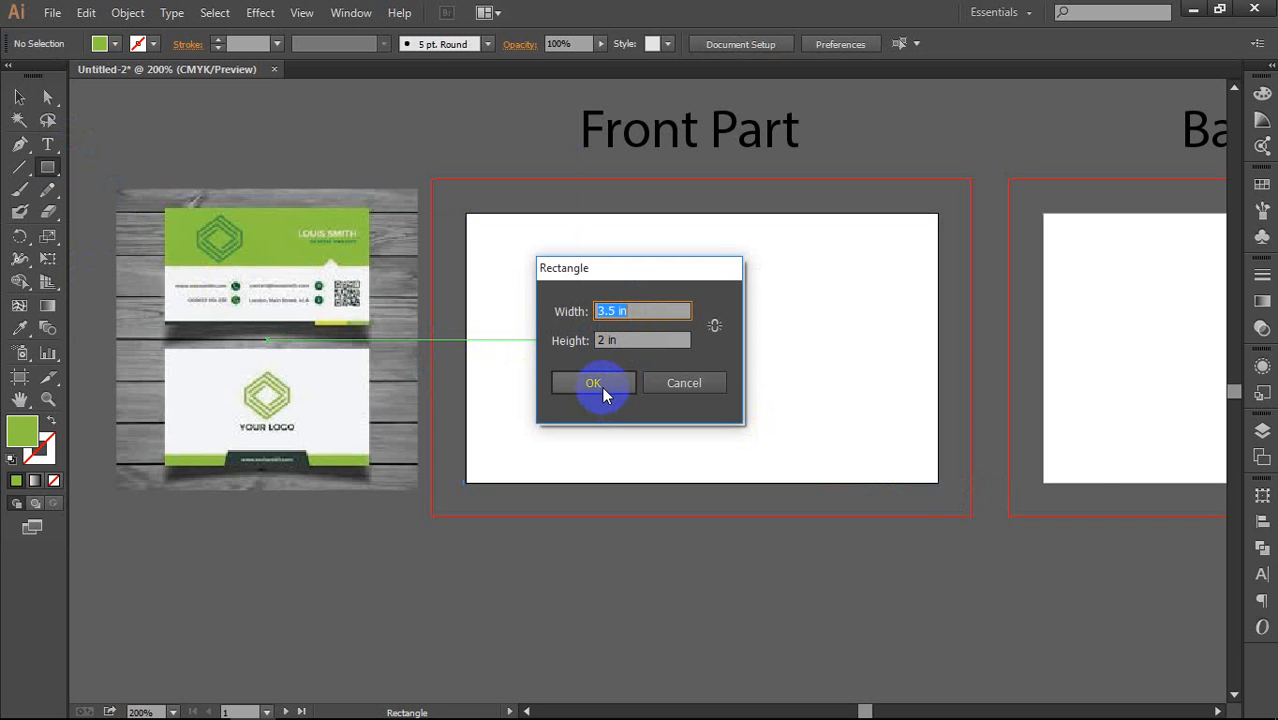
pyautogui.click(19, 97)
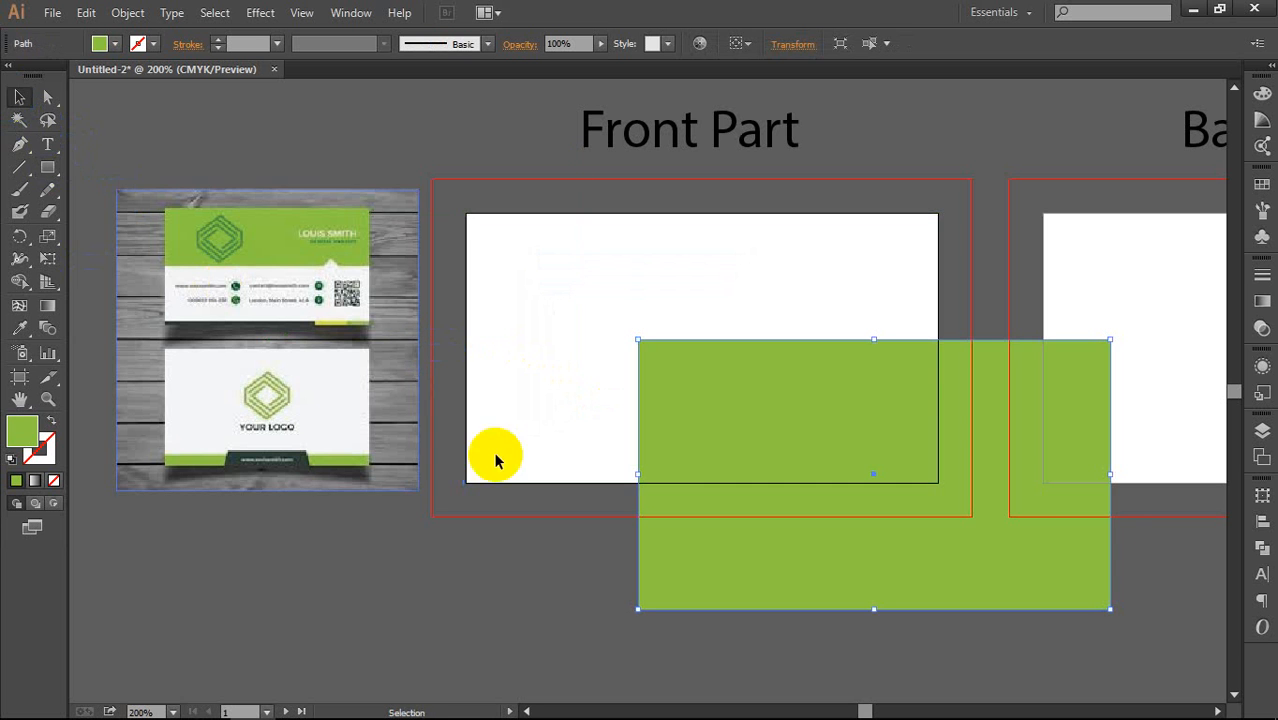
# Step: Center the green rectangle horizontally and vertically on the Front Part artboard, using Align to Artboard
pyautogui.moveTo(856, 442); pyautogui.dragTo(844, 450)
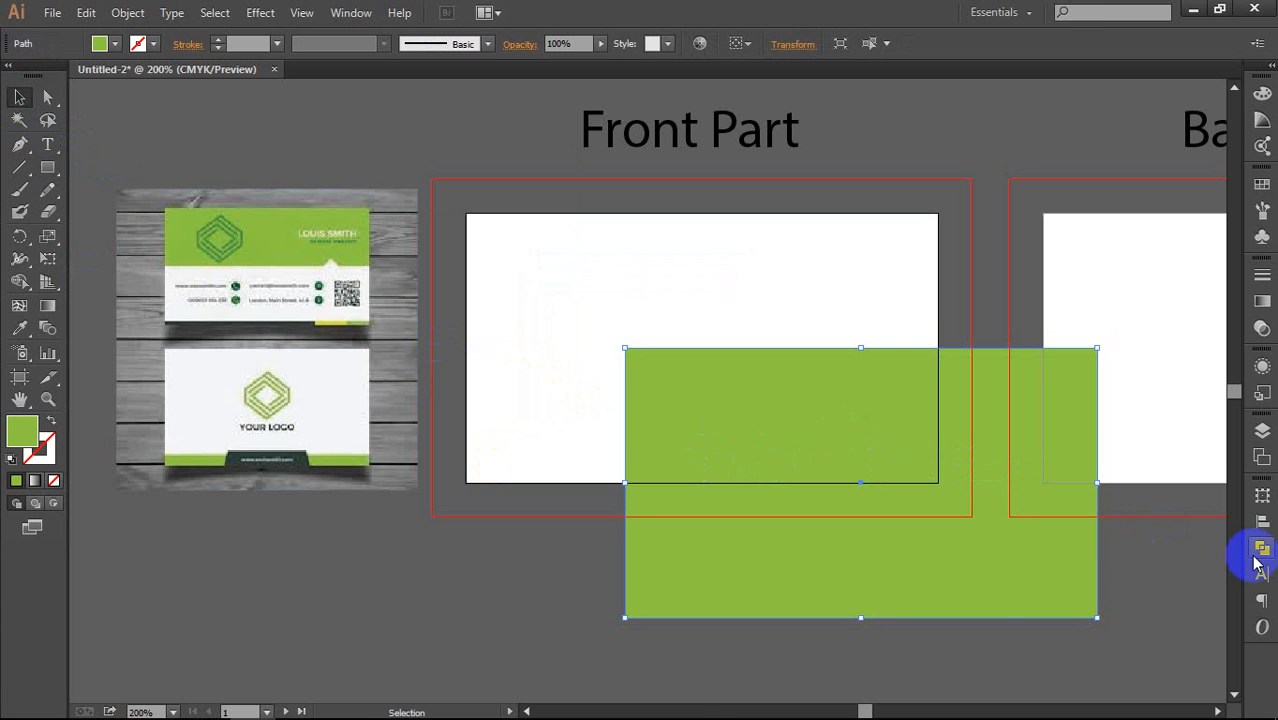
pyautogui.click(1262, 521)
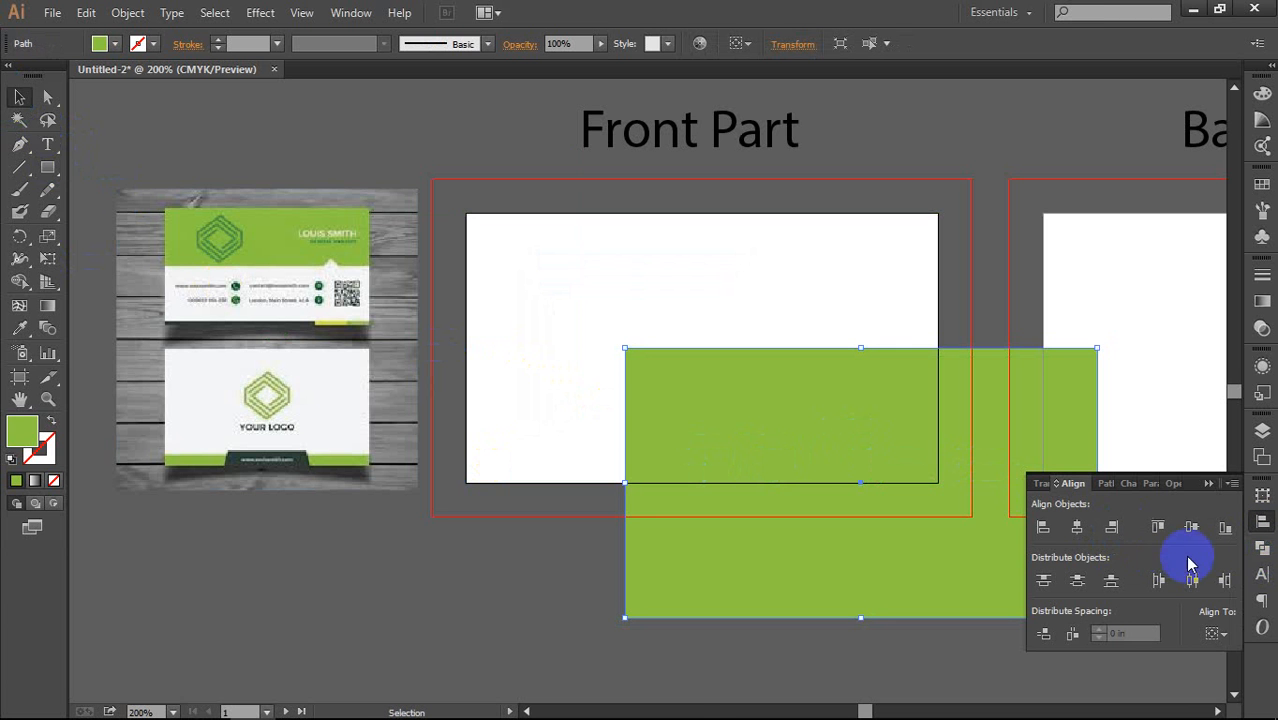
pyautogui.click(1218, 634)
pyautogui.click(1208, 690)
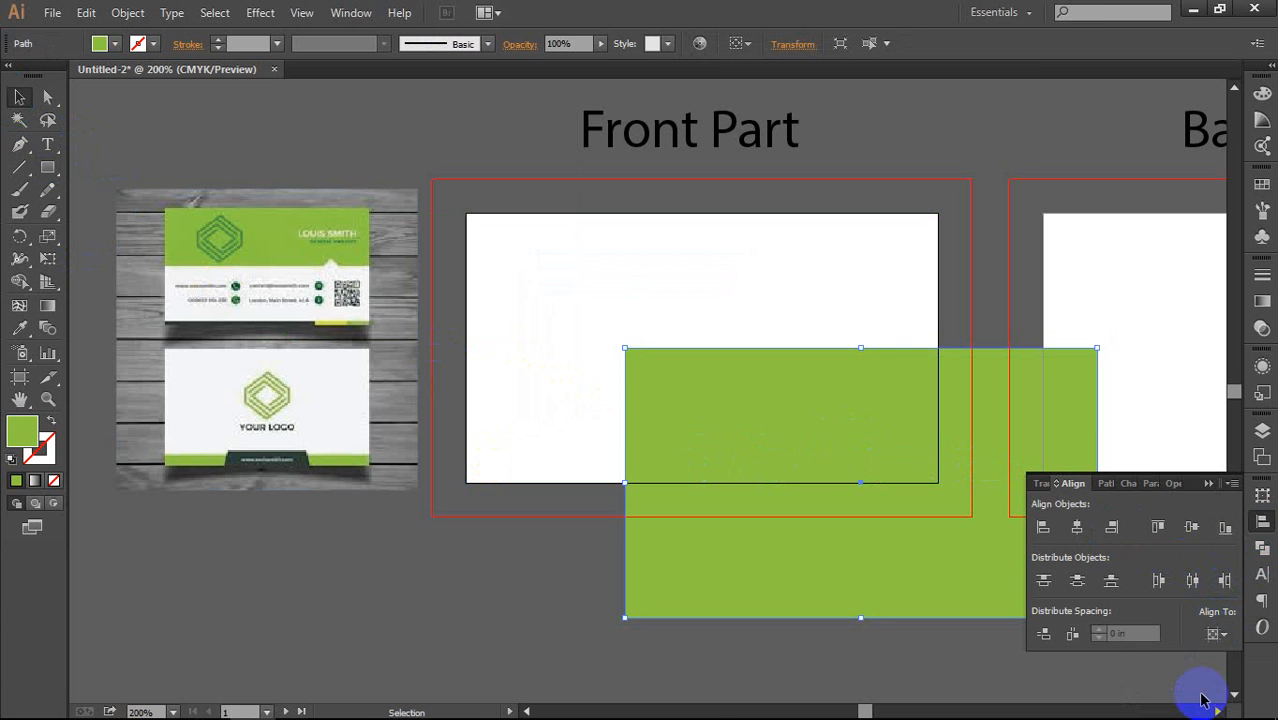
pyautogui.click(1077, 527)
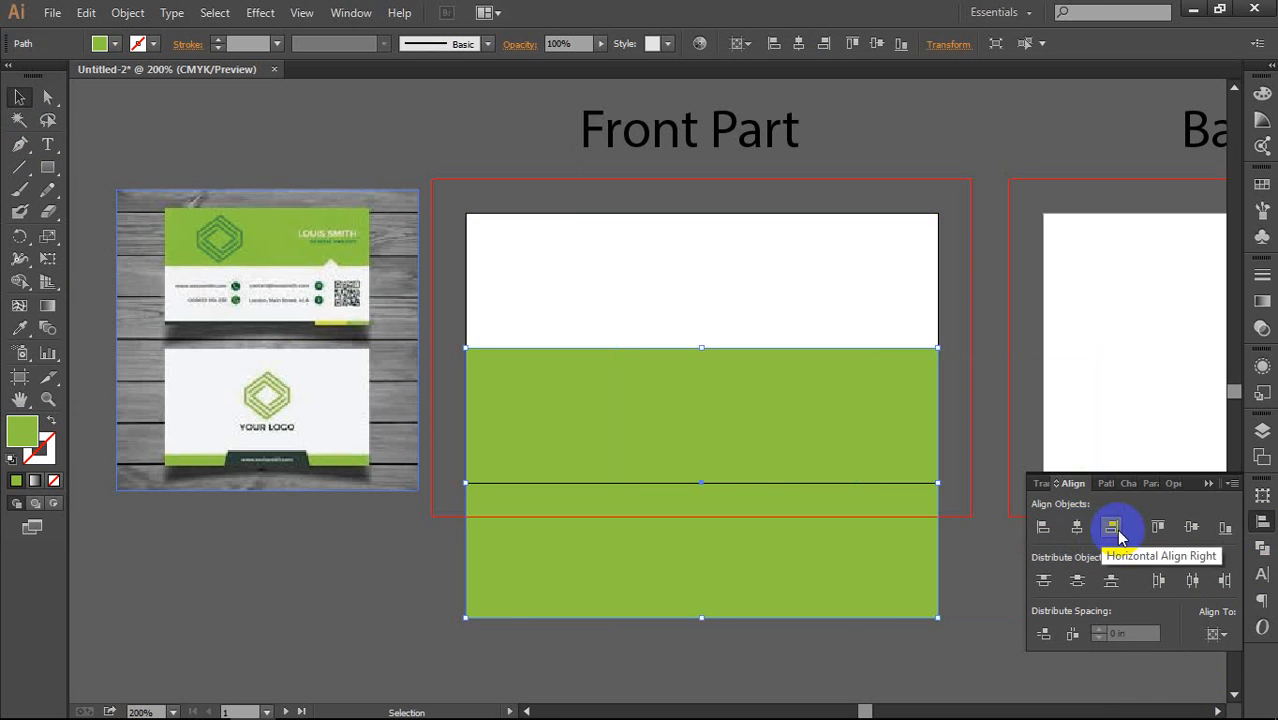
pyautogui.click(1192, 527)
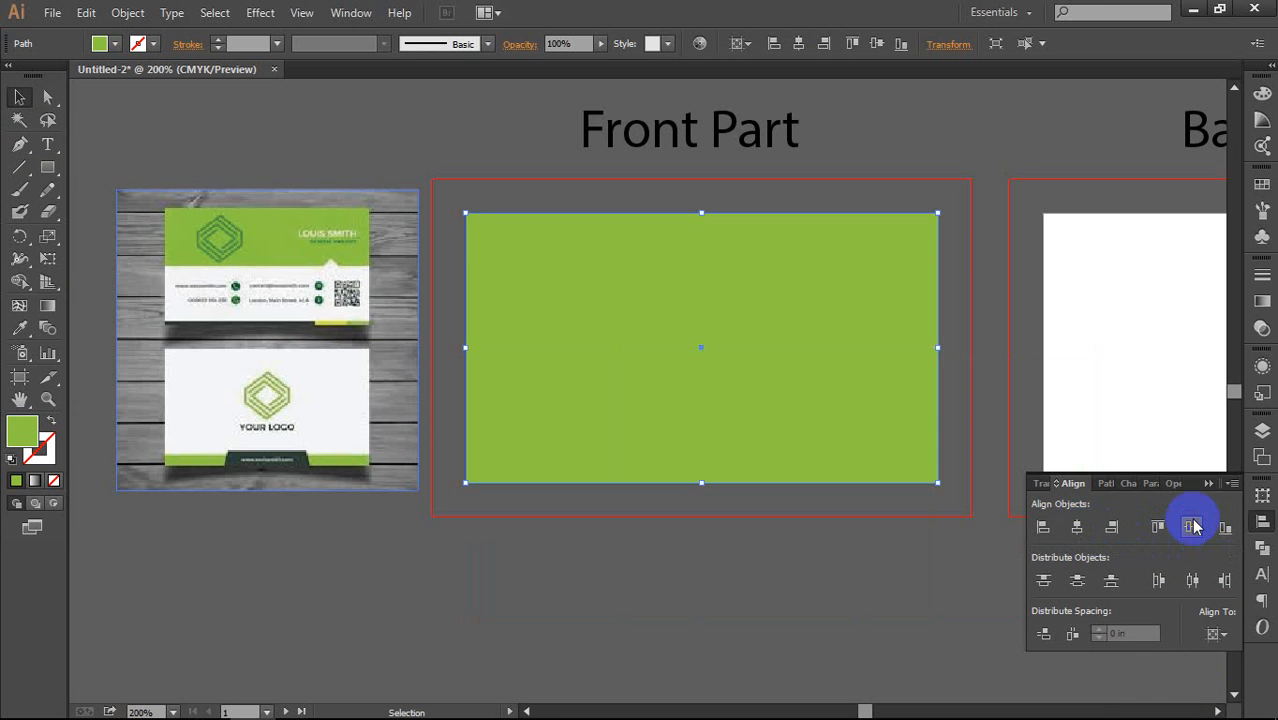
pyautogui.click(998, 357)
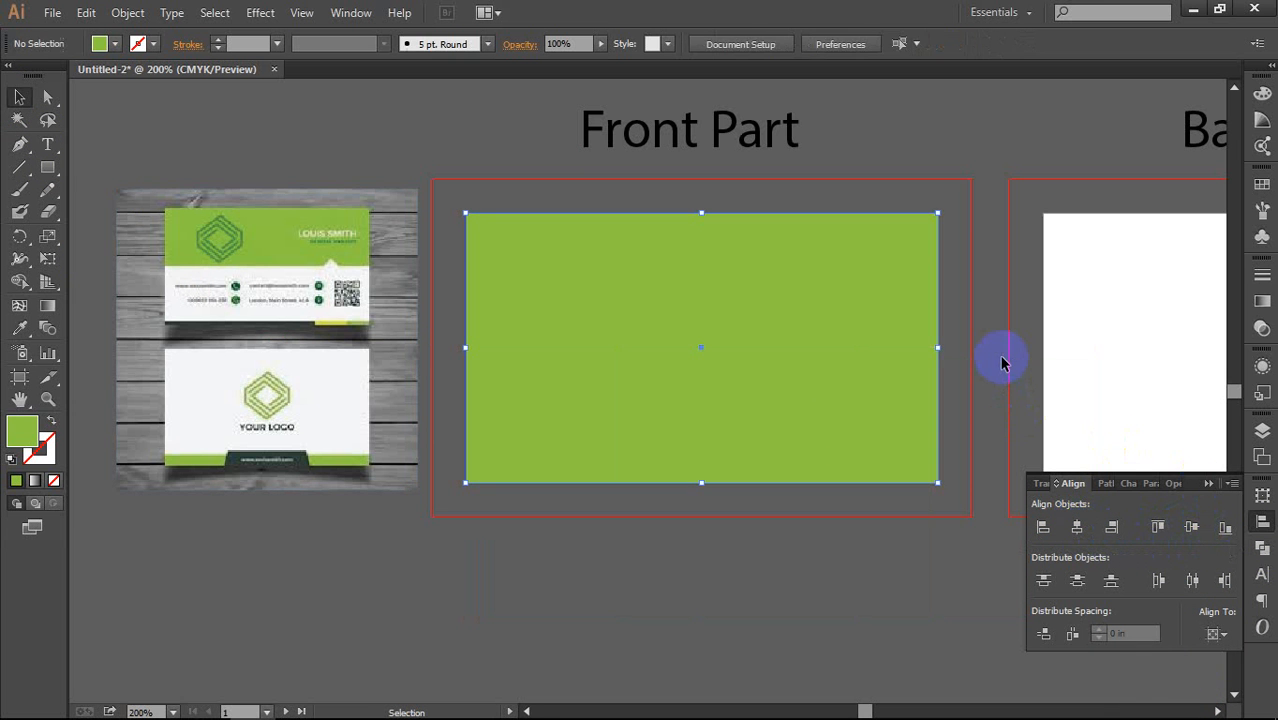
# Step: Move the full-size green rectangle off the Front Part artboard and delete it
pyautogui.click(710, 373)
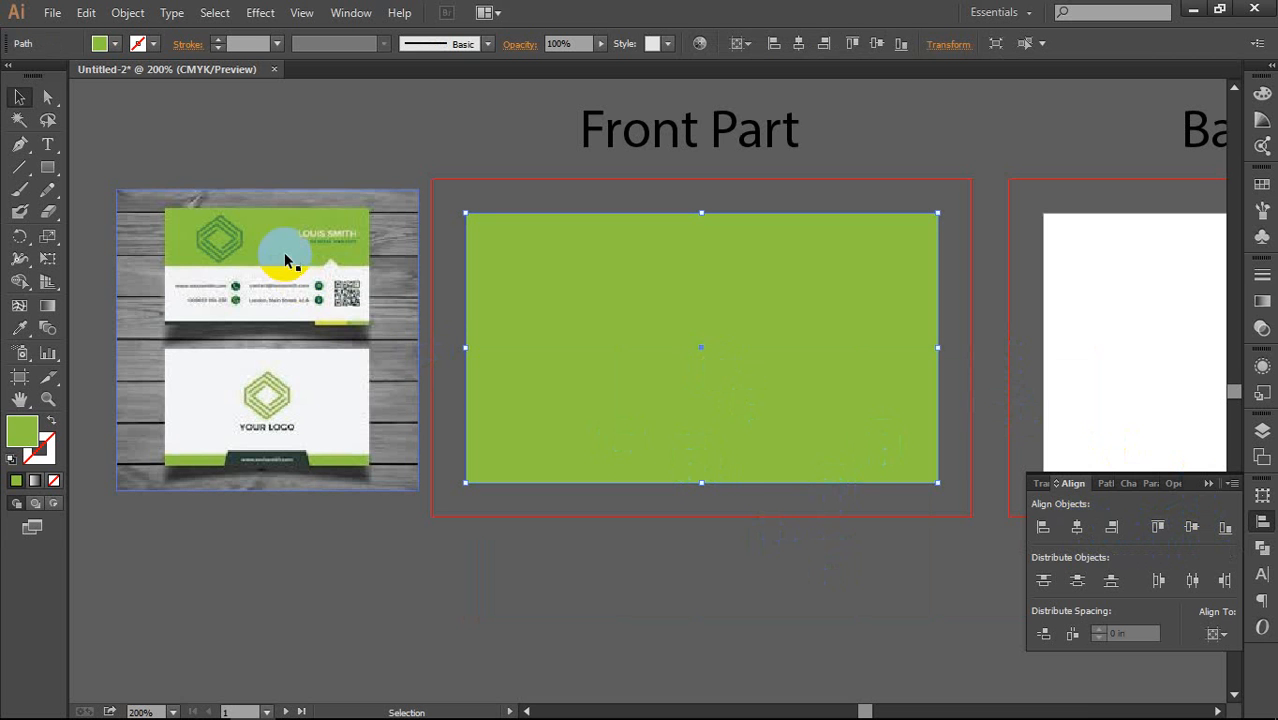
pyautogui.keyDown('shift'); pyautogui.click(379, 340); pyautogui.keyUp('shift')
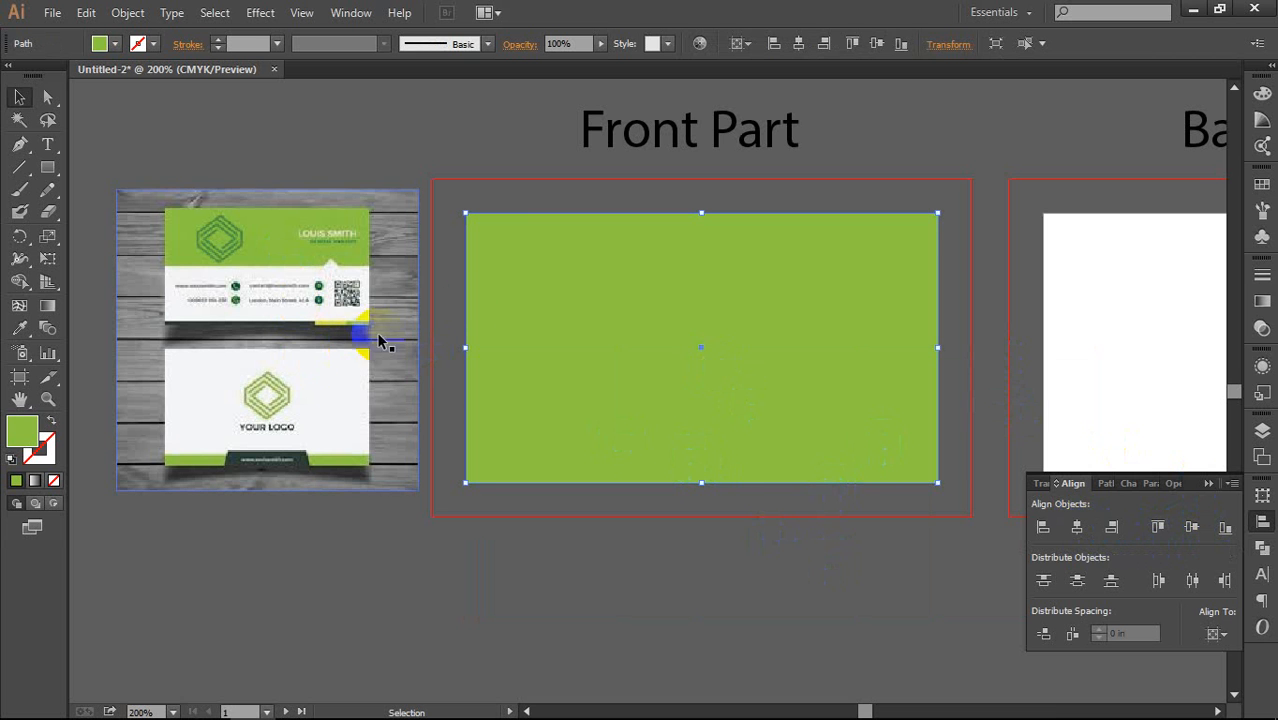
pyautogui.keyDown('shift'); pyautogui.click(300, 283); pyautogui.keyUp('shift')
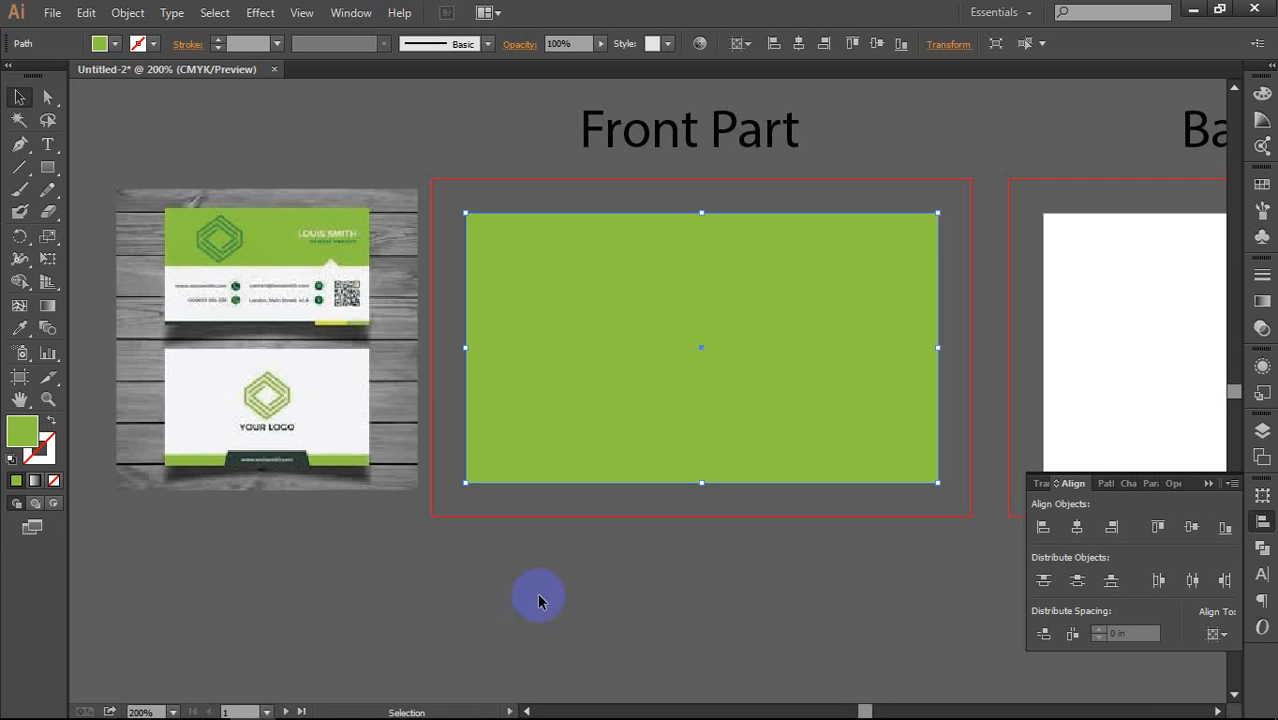
pyautogui.scroll(-1, 540, 600)
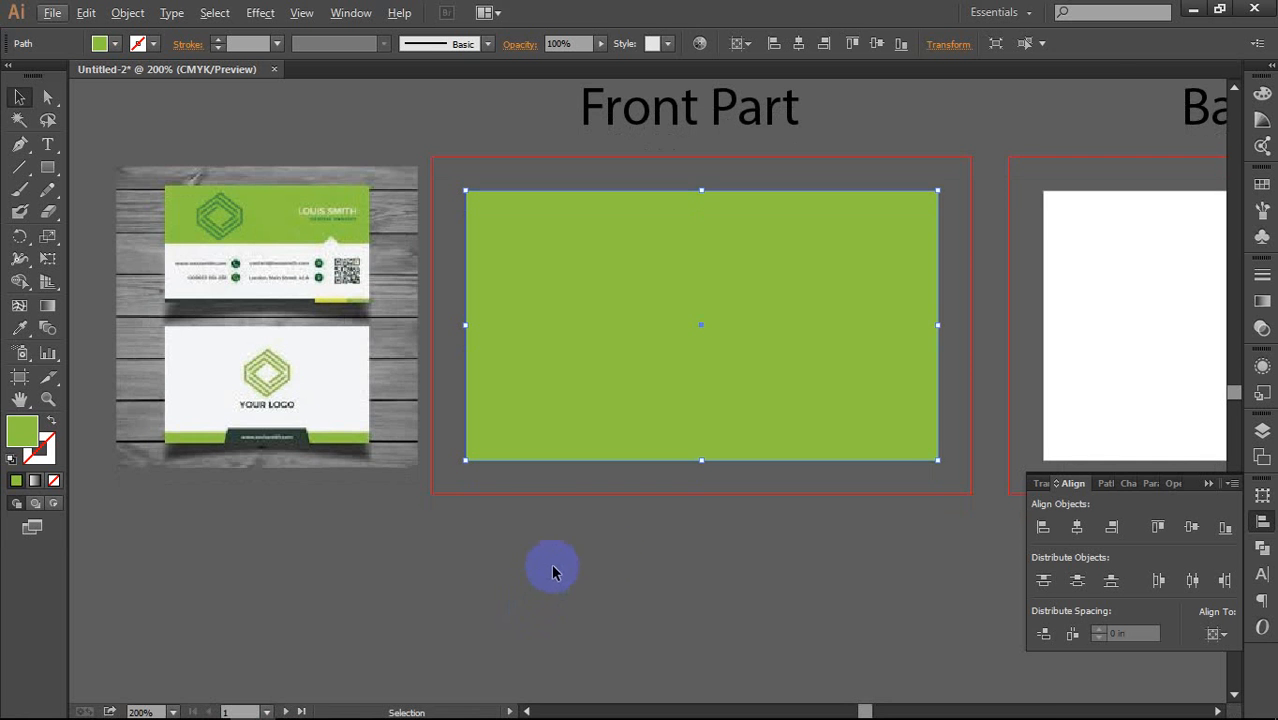
pyautogui.moveTo(662, 581); pyautogui.dragTo(587, 580)
pyautogui.scroll(-1, 603, 570)
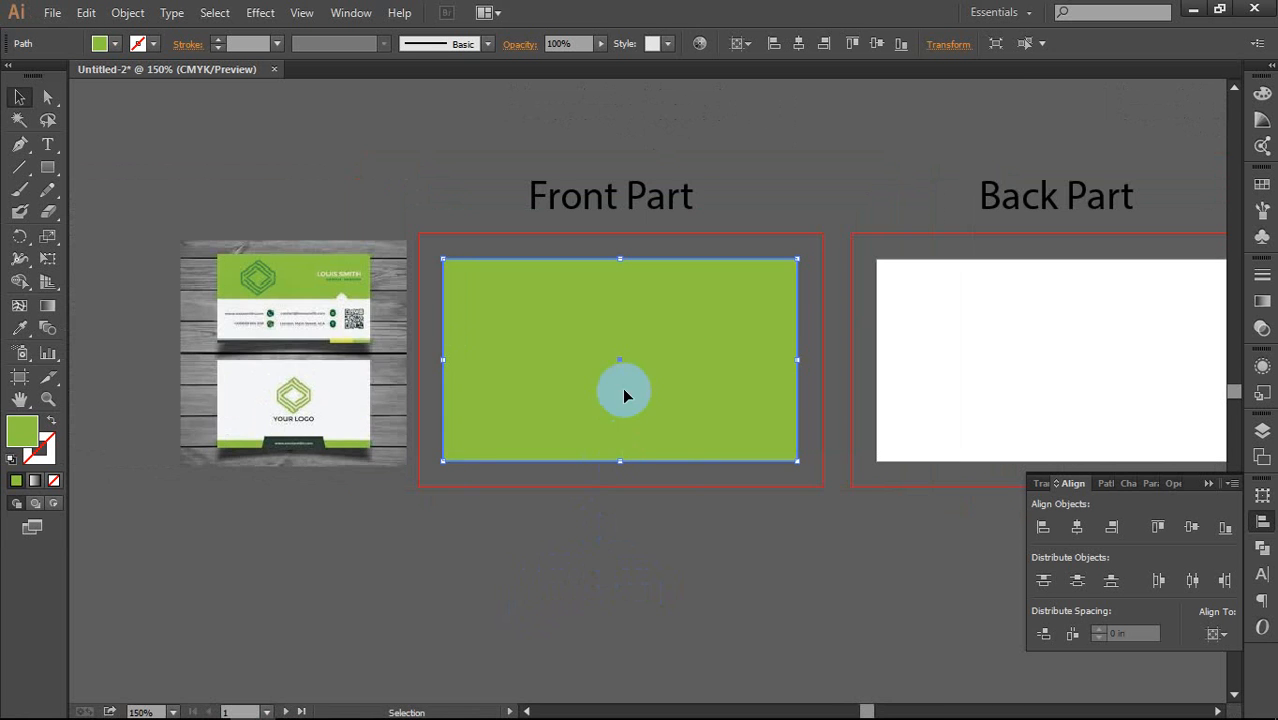
pyautogui.moveTo(624, 390); pyautogui.dragTo(664, 448)
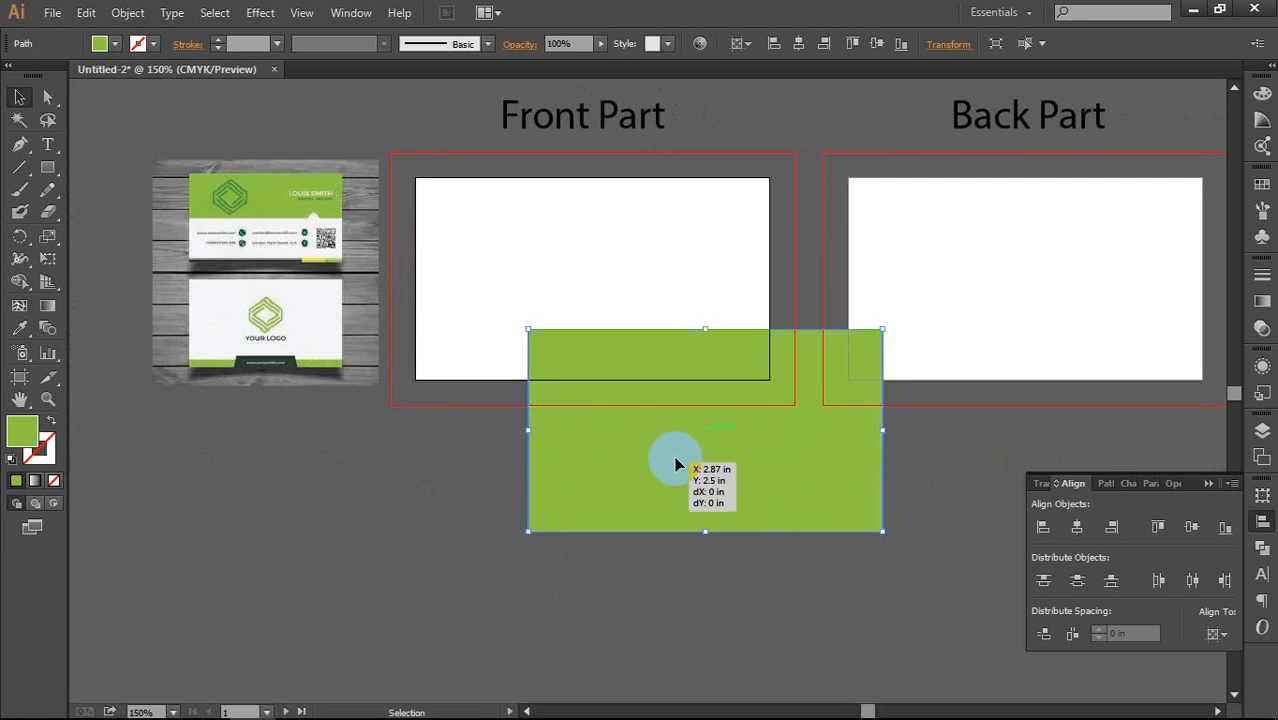
pyautogui.press('Delete')
# Step: Create a green 3.5 x 2 in rectangle on the empty canvas below the artboards
pyautogui.press('m')
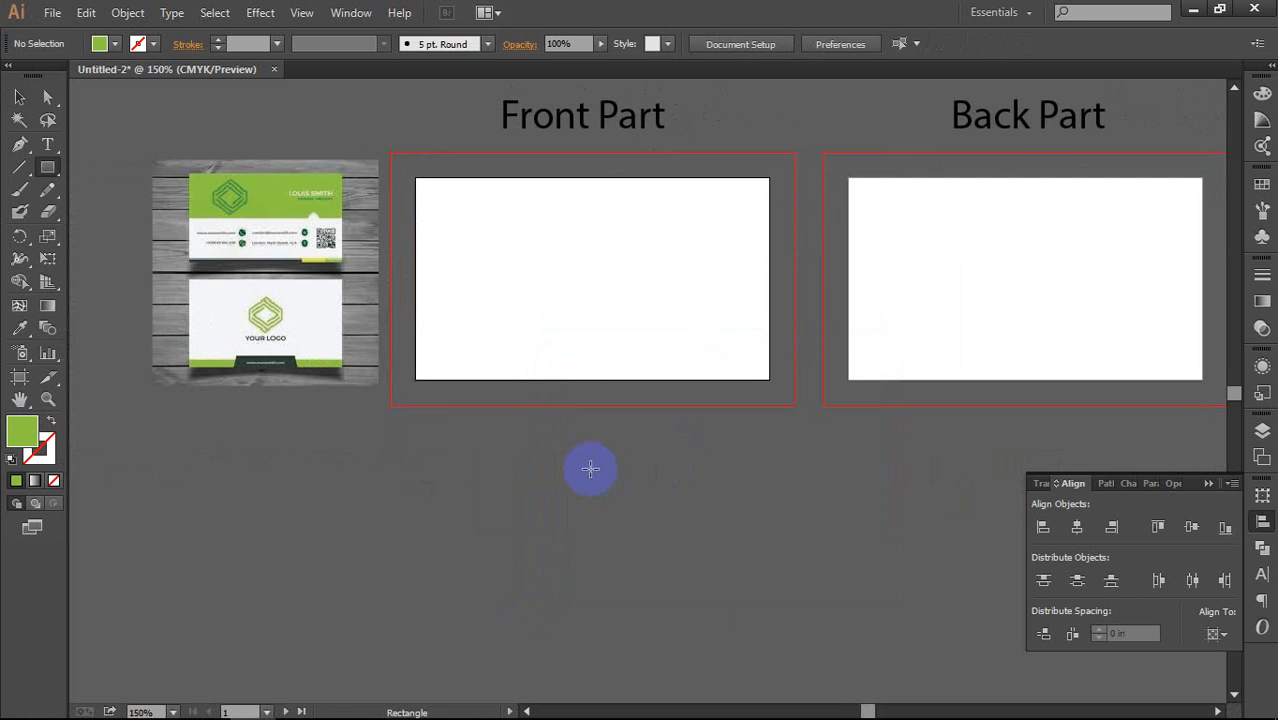
pyautogui.click(563, 456)
pyautogui.click(595, 383)
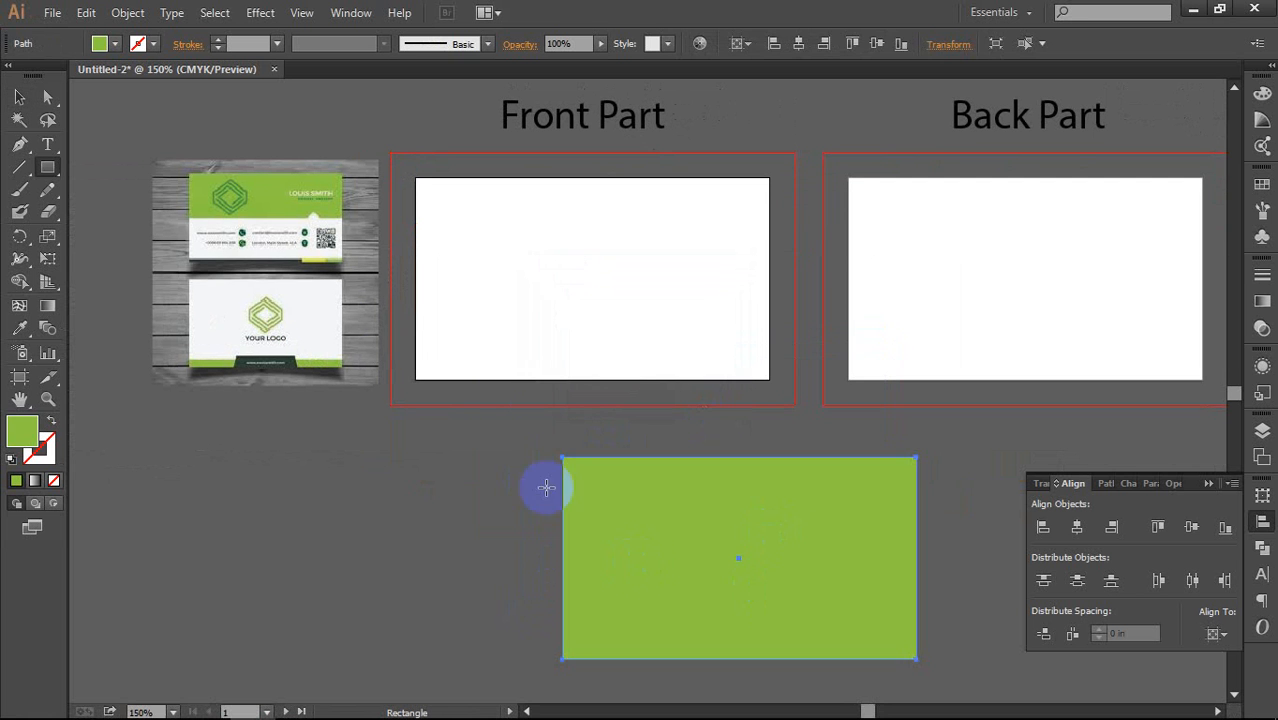
pyautogui.click(19, 96)
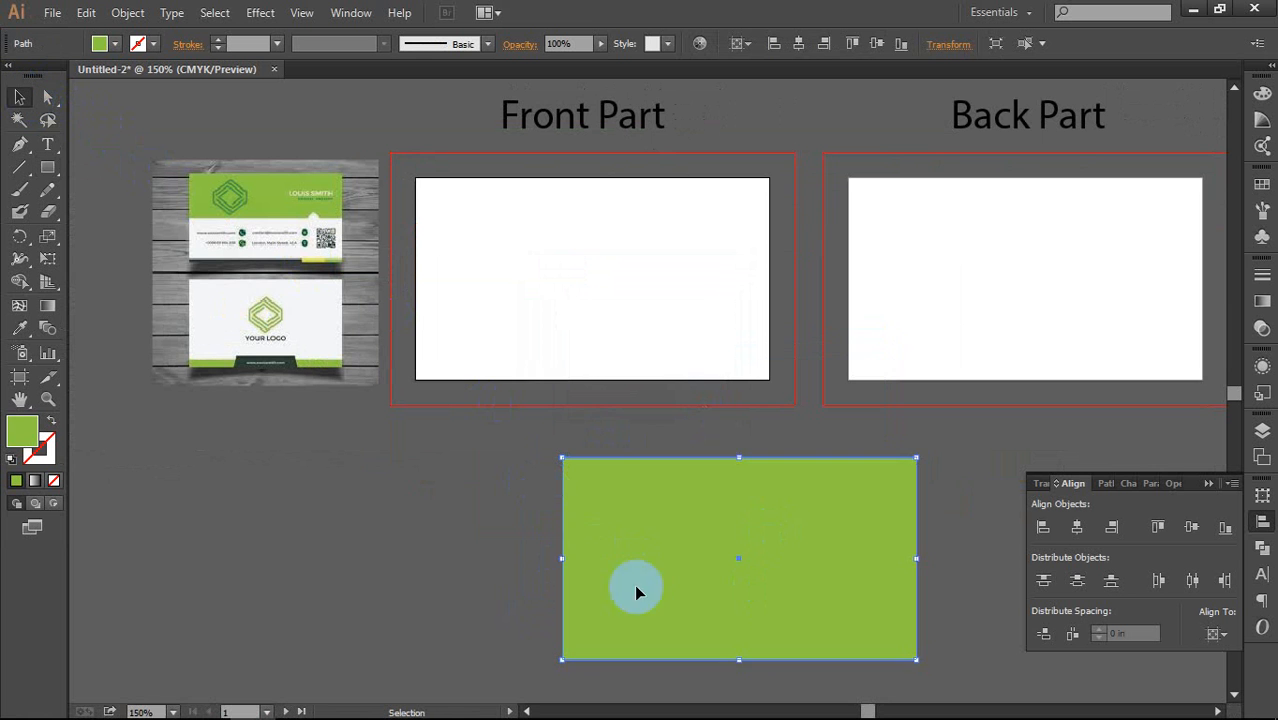
pyautogui.moveTo(485, 451); pyautogui.dragTo(519, 477)
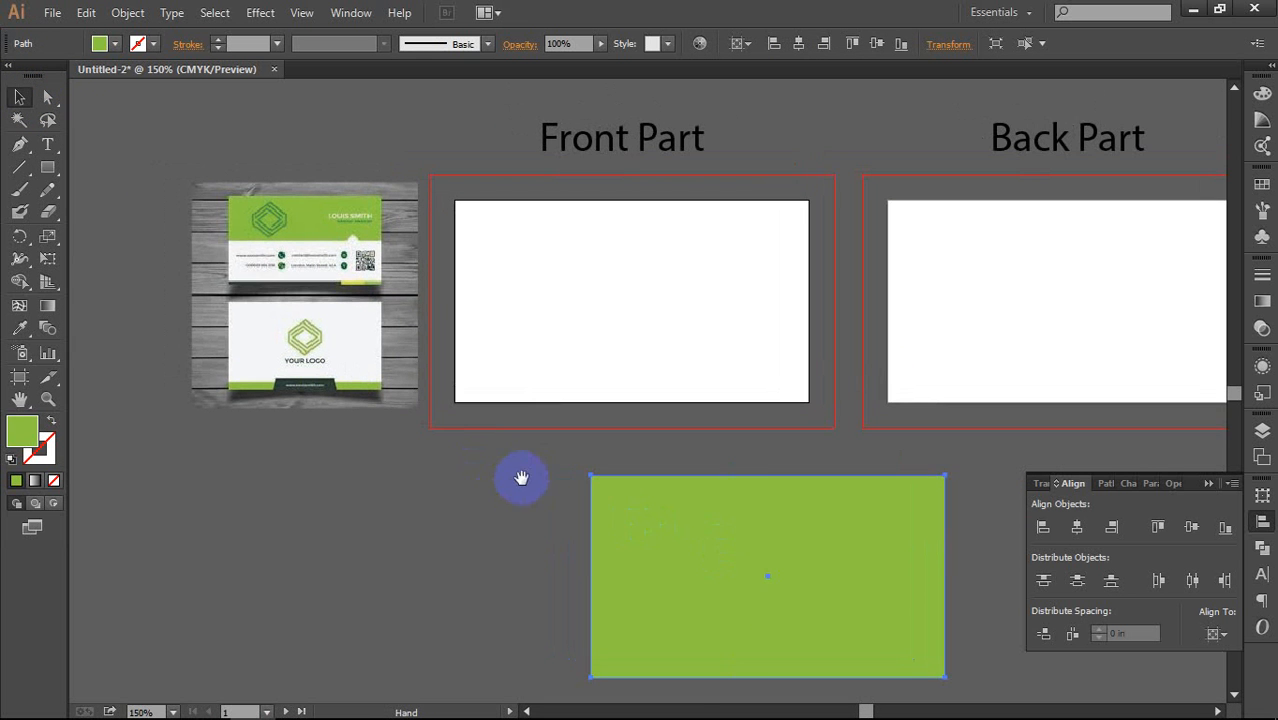
# Step: Place the green rectangle below the Front Part artboard, flush with its left bleed edge, and put a copy below the Back Part artboard
pyautogui.click(655, 525)
pyautogui.moveTo(655, 525); pyautogui.dragTo(628, 304)
pyautogui.moveTo(629, 298); pyautogui.dragTo(551, 474)
pyautogui.scroll(-1, 667, 510)
pyautogui.moveTo(464, 490); pyautogui.dragTo(797, 512)
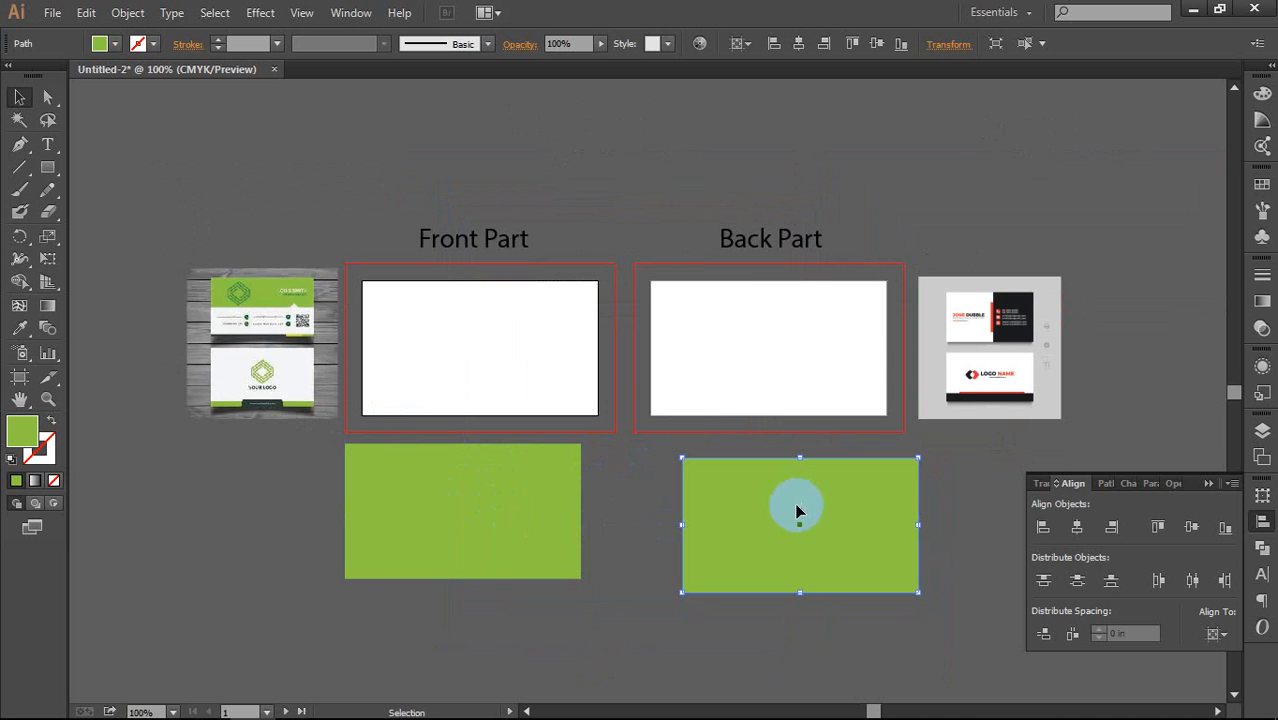
# Step: Reposition the copied rectangle slightly lower, with its left edge flush with the Back Part artboard's left bleed edge
pyautogui.moveTo(917, 460); pyautogui.dragTo(942, 486)
pyautogui.hotkey('ctrl', 'z')
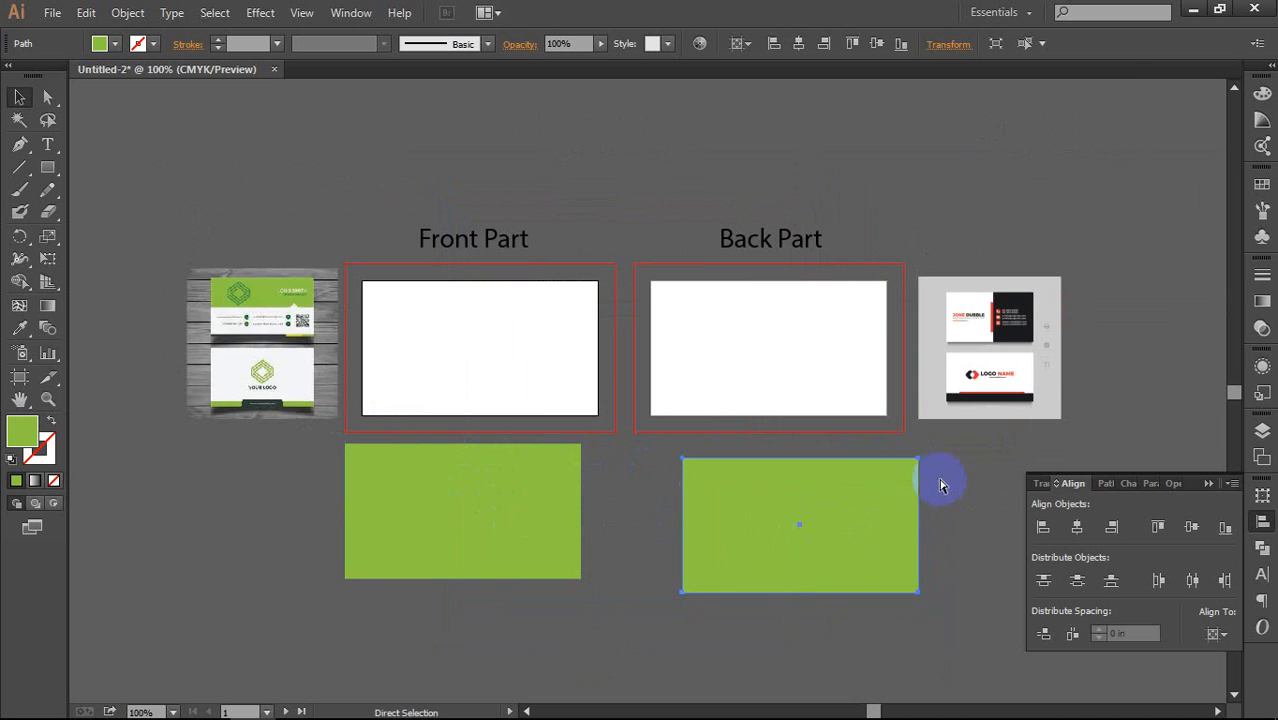
pyautogui.moveTo(643, 512); pyautogui.dragTo(667, 471)
pyautogui.moveTo(745, 482); pyautogui.dragTo(690, 515)
pyautogui.scroll(1, 612, 512)
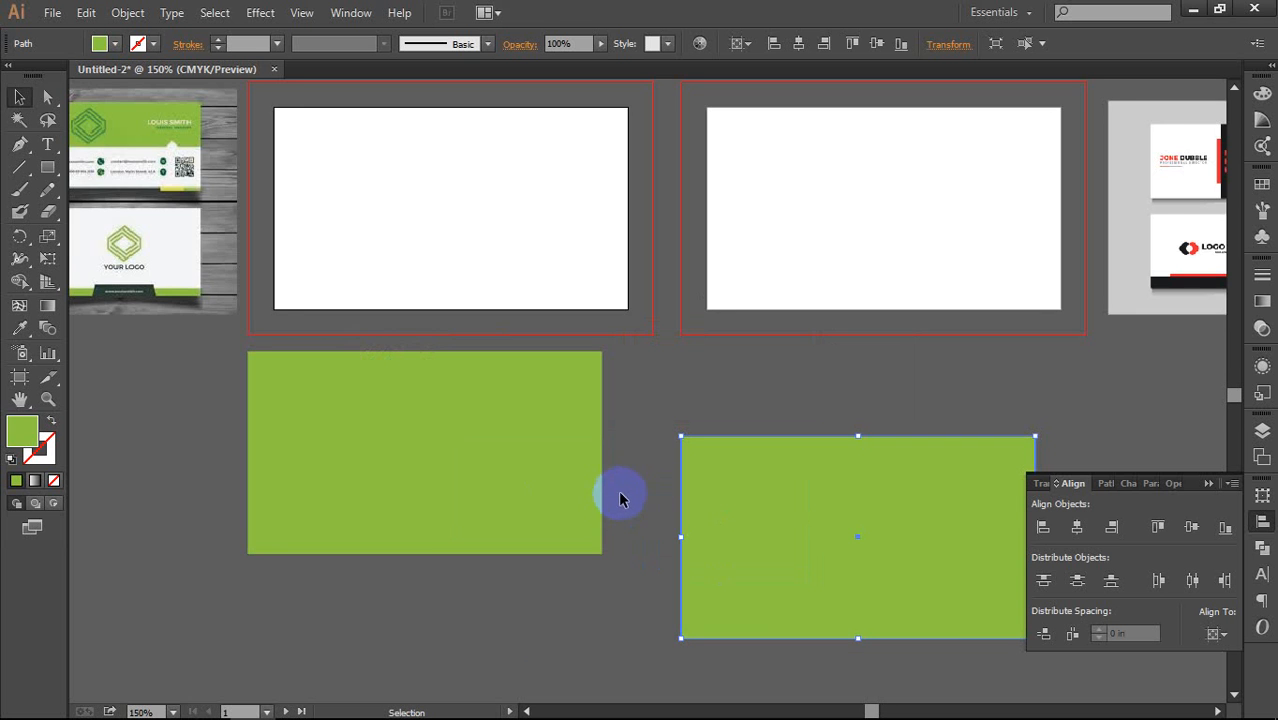
pyautogui.moveTo(659, 475); pyautogui.dragTo(616, 458)
# Step: Select both green rectangles below the artboards and set alignment to Align to Selection
pyautogui.click(733, 388)
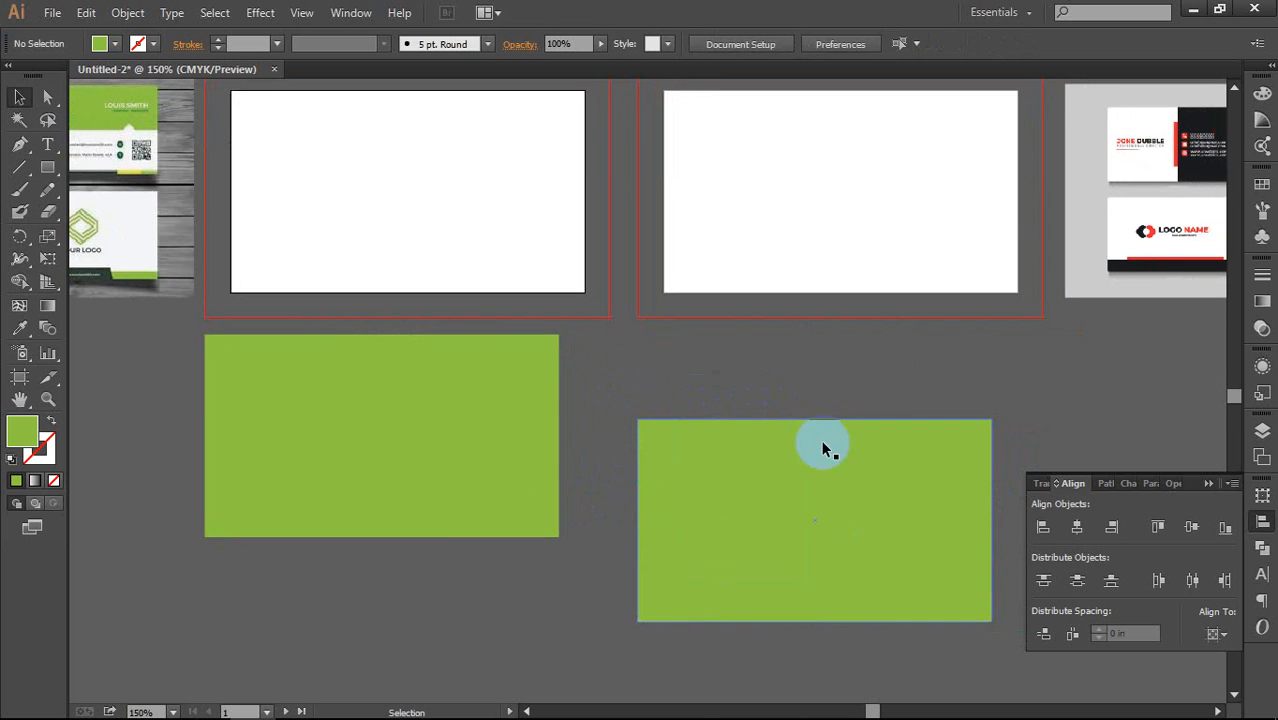
pyautogui.click(672, 443)
pyautogui.click(500, 393)
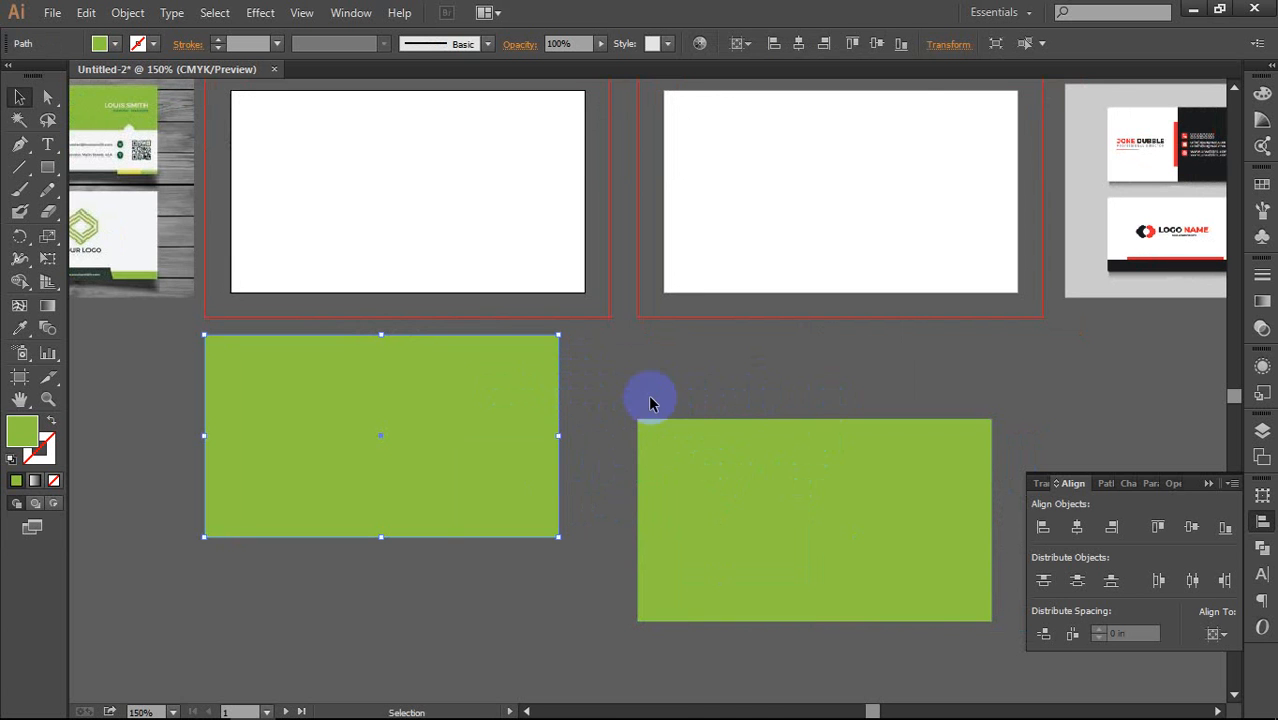
pyautogui.moveTo(706, 375); pyautogui.dragTo(480, 530)
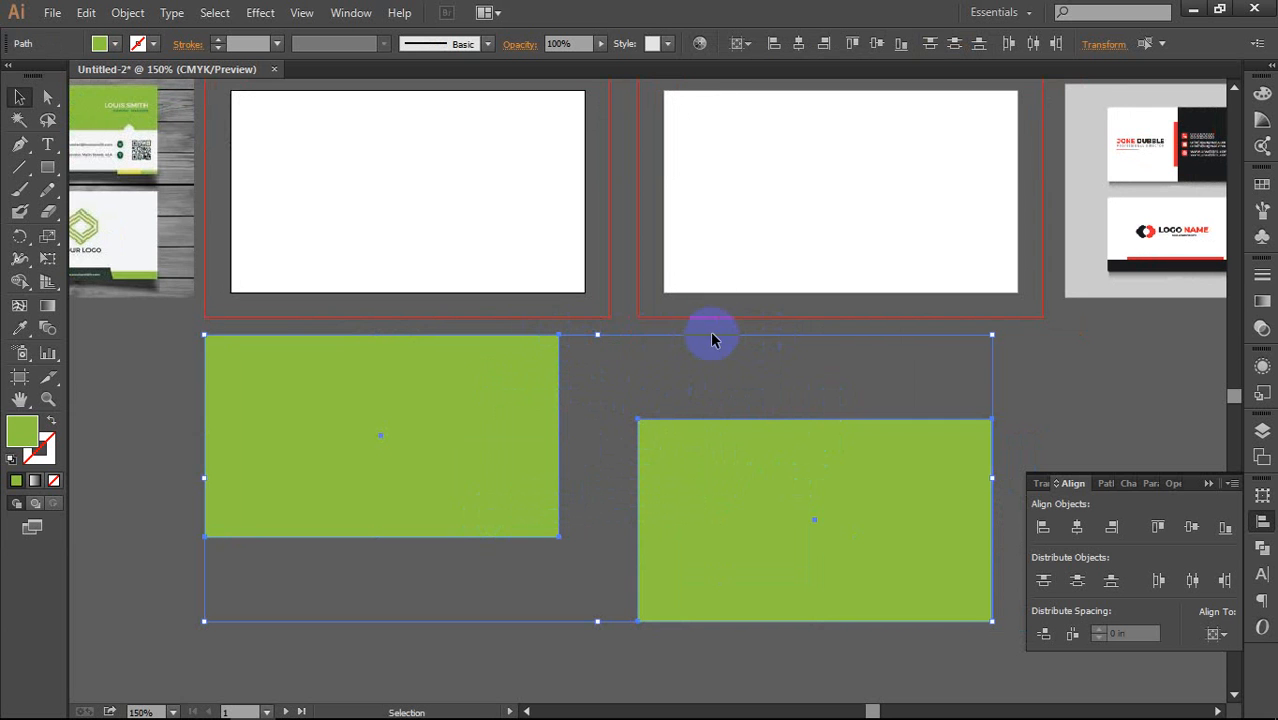
pyautogui.click(1219, 634)
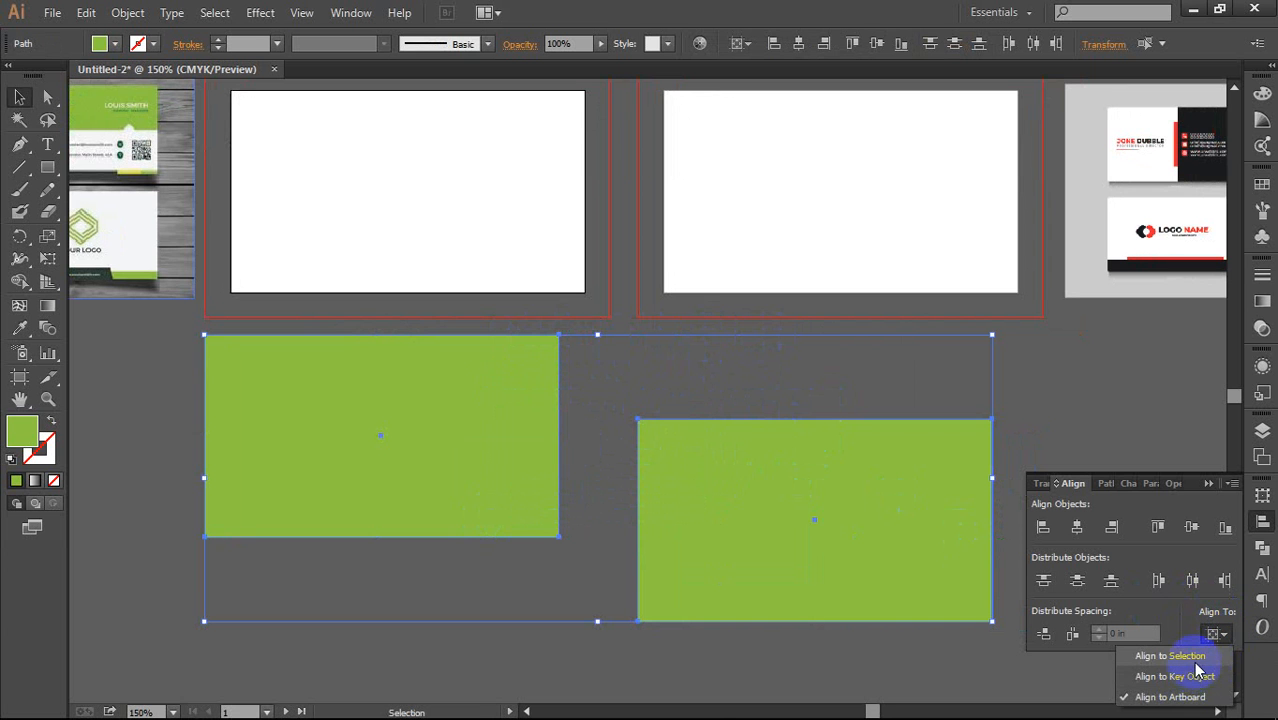
pyautogui.click(1197, 658)
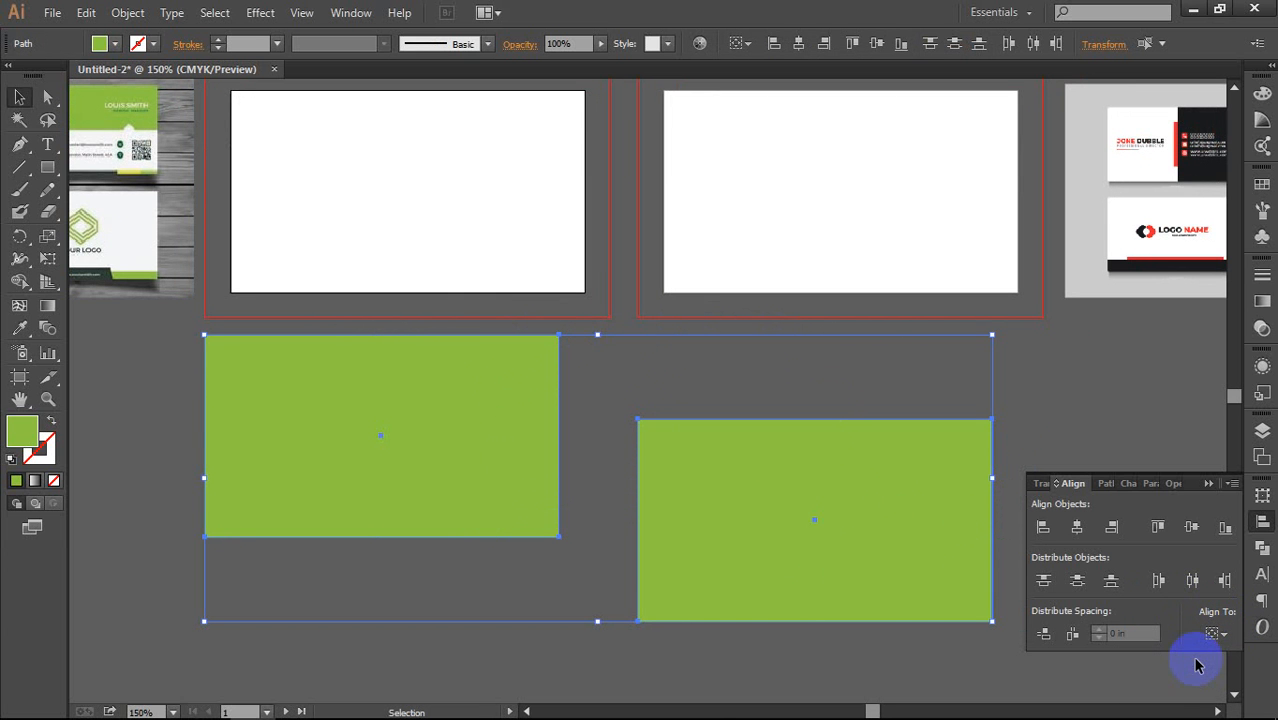
# Step: Shift the green rectangle below the Front Part artboard 0.05 in to the right
pyautogui.click(1078, 425)
pyautogui.click(799, 465)
pyautogui.click(485, 450)
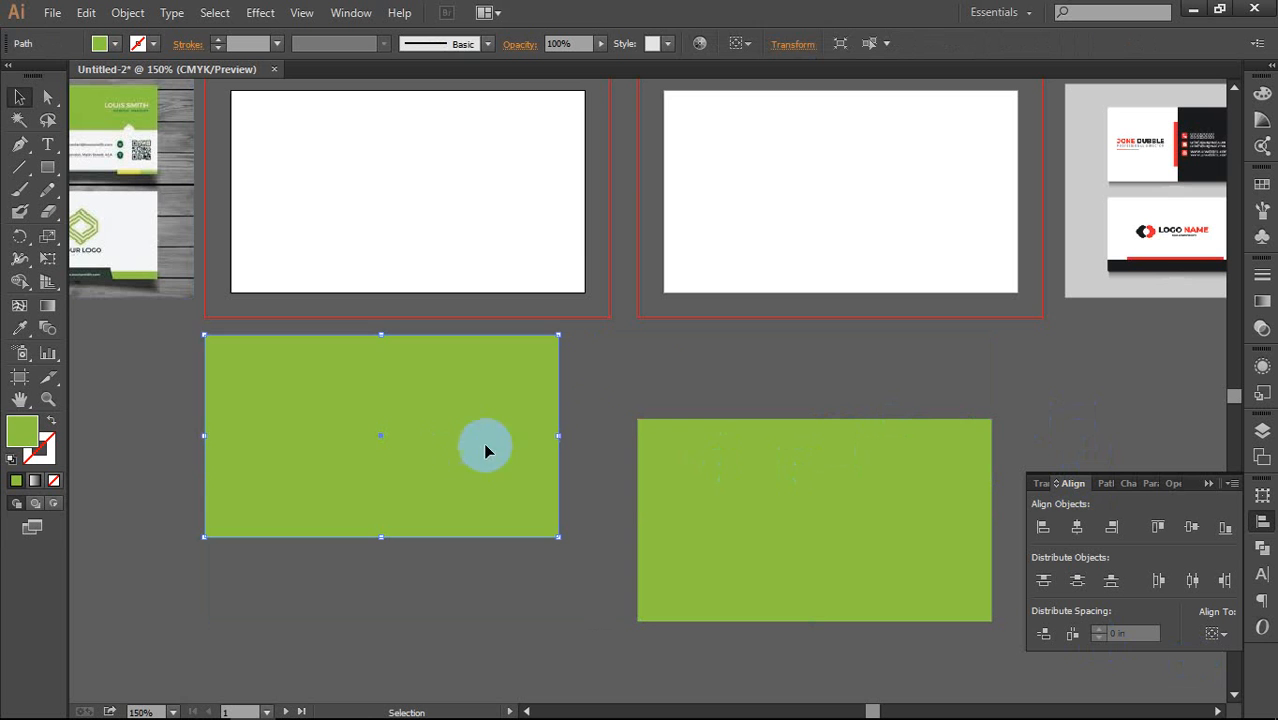
pyautogui.click(745, 466)
pyautogui.click(489, 423)
pyautogui.moveTo(472, 433); pyautogui.dragTo(477, 433)
pyautogui.click(735, 524)
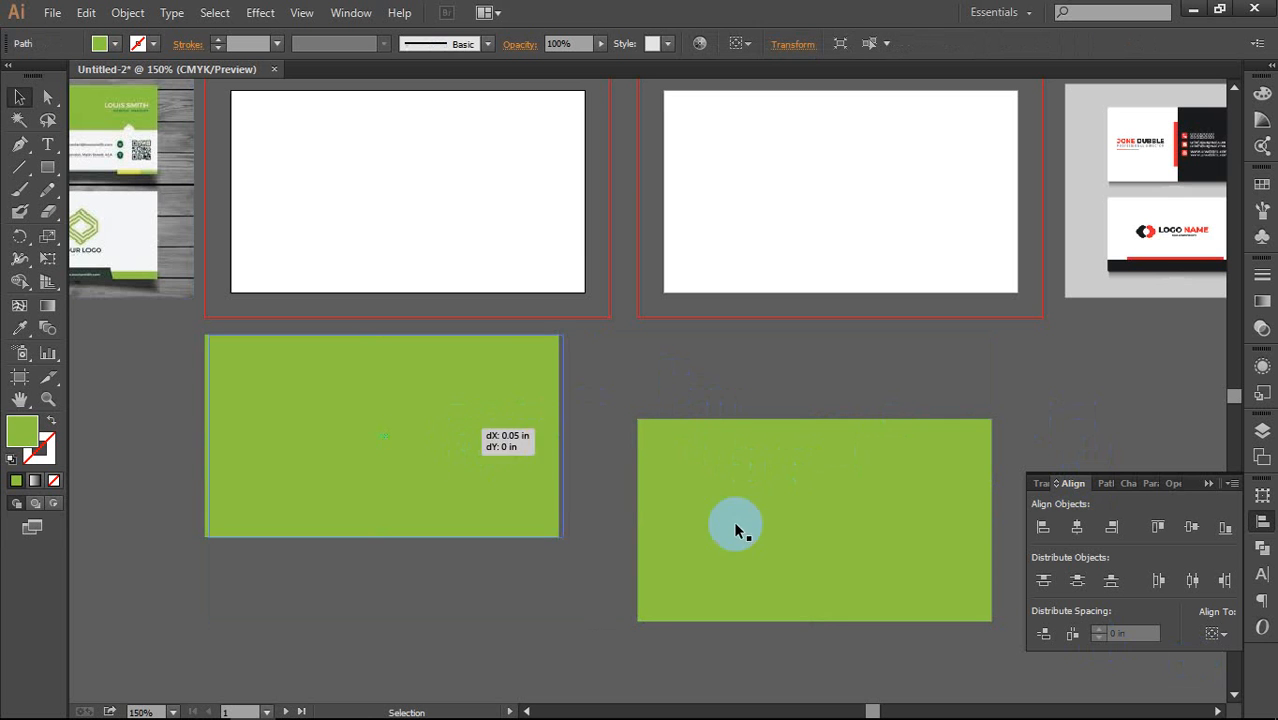
# Step: Select both green rectangles together and align them along their top edges
pyautogui.click(531, 377)
pyautogui.click(654, 392)
pyautogui.click(485, 425)
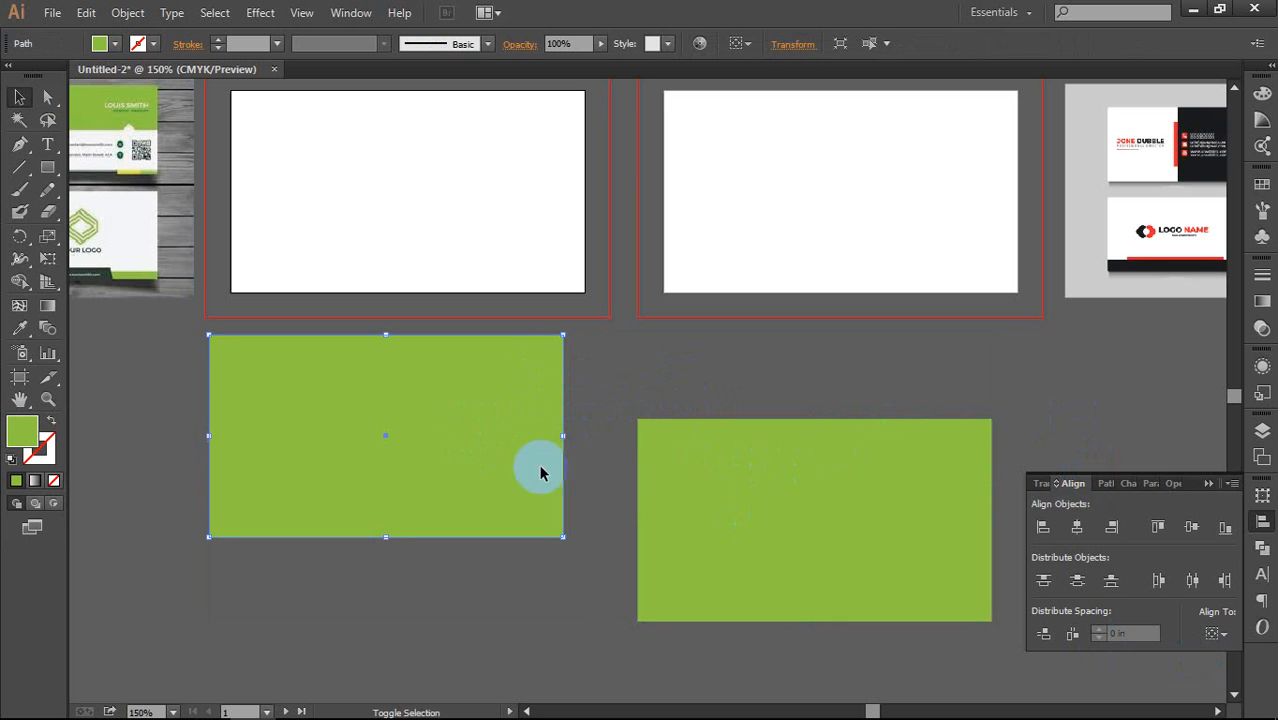
pyautogui.keyDown('shift'); pyautogui.click(700, 492); pyautogui.keyUp('shift')
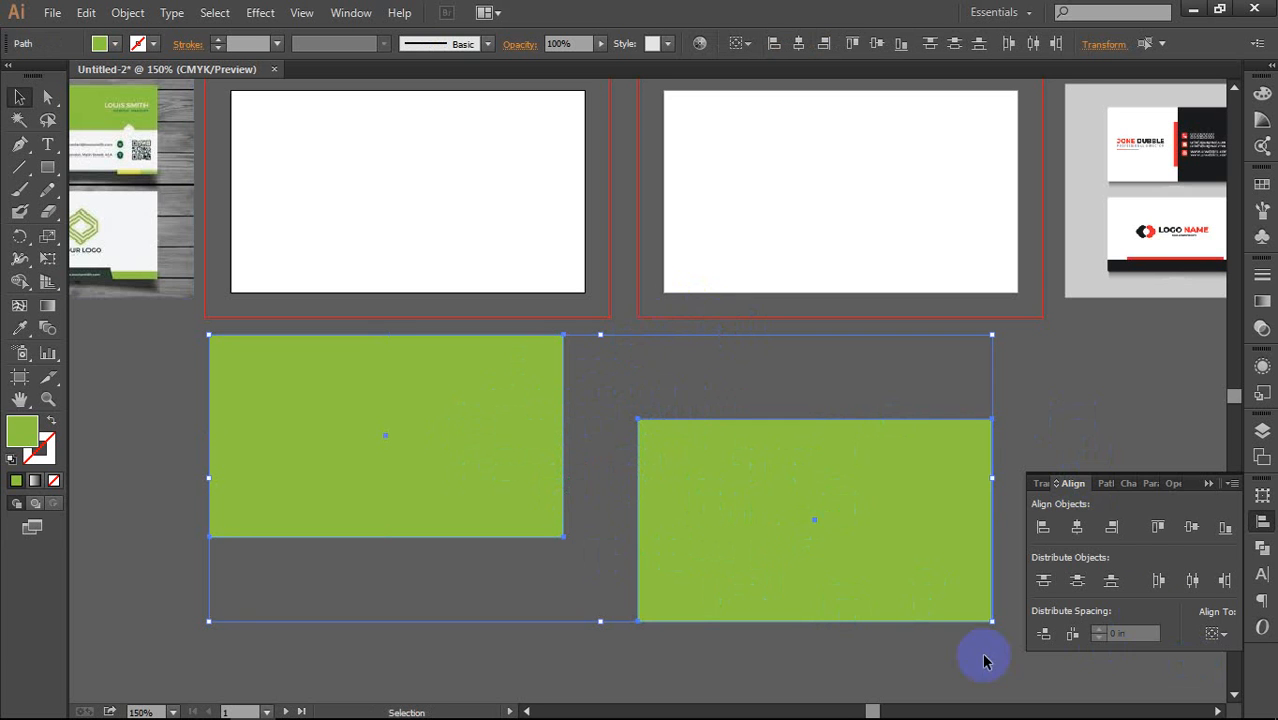
pyautogui.click(1157, 527)
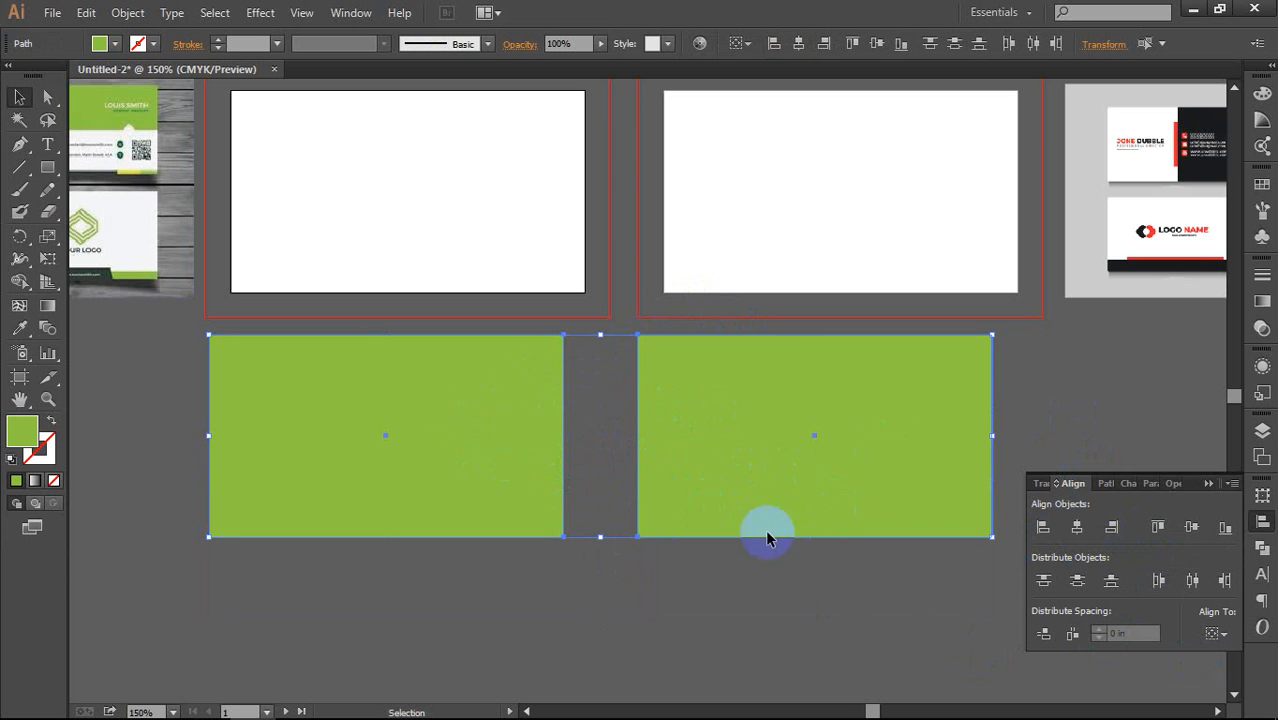
# Step: Scale the green rectangle below the Back Part artboard down slightly and proportionally about its centre
pyautogui.click(785, 606)
pyautogui.click(747, 463)
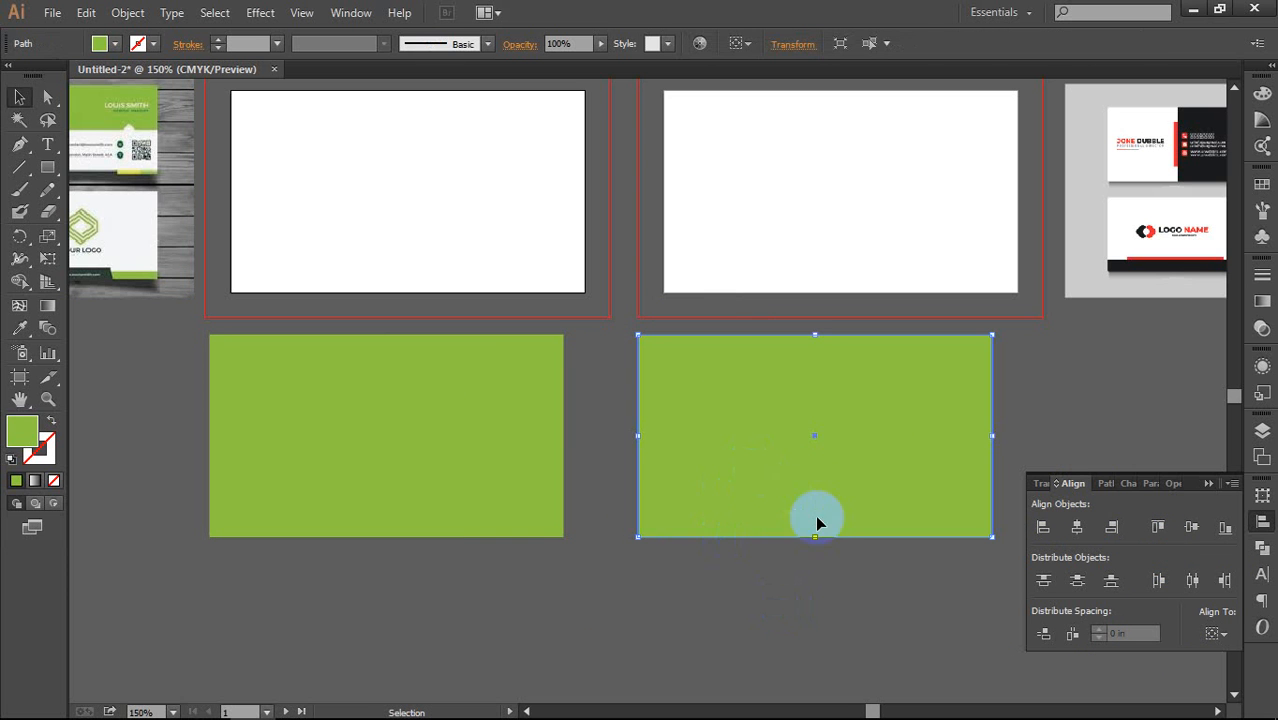
pyautogui.moveTo(991, 337); pyautogui.dragTo(964, 350)
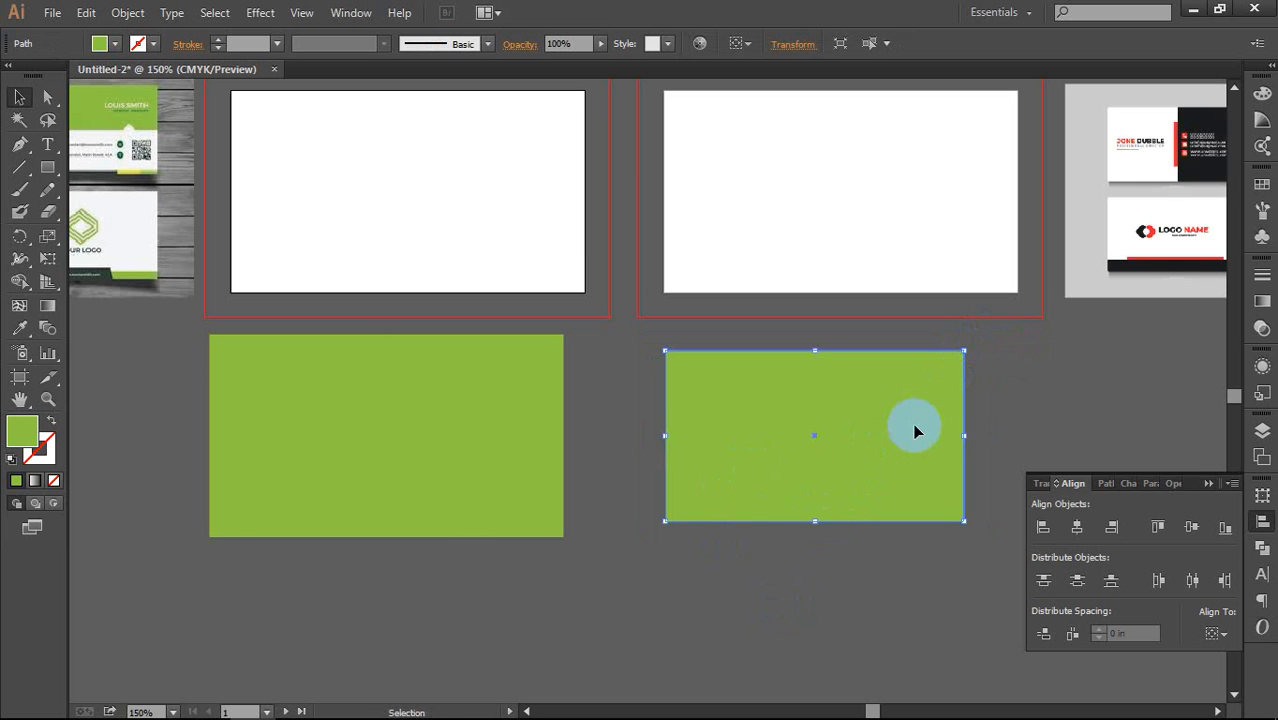
# Step: Recolour the smaller rectangle with the near-black sampled from the red-and-black reference card
pyautogui.press('i')
pyautogui.click(1200, 122)
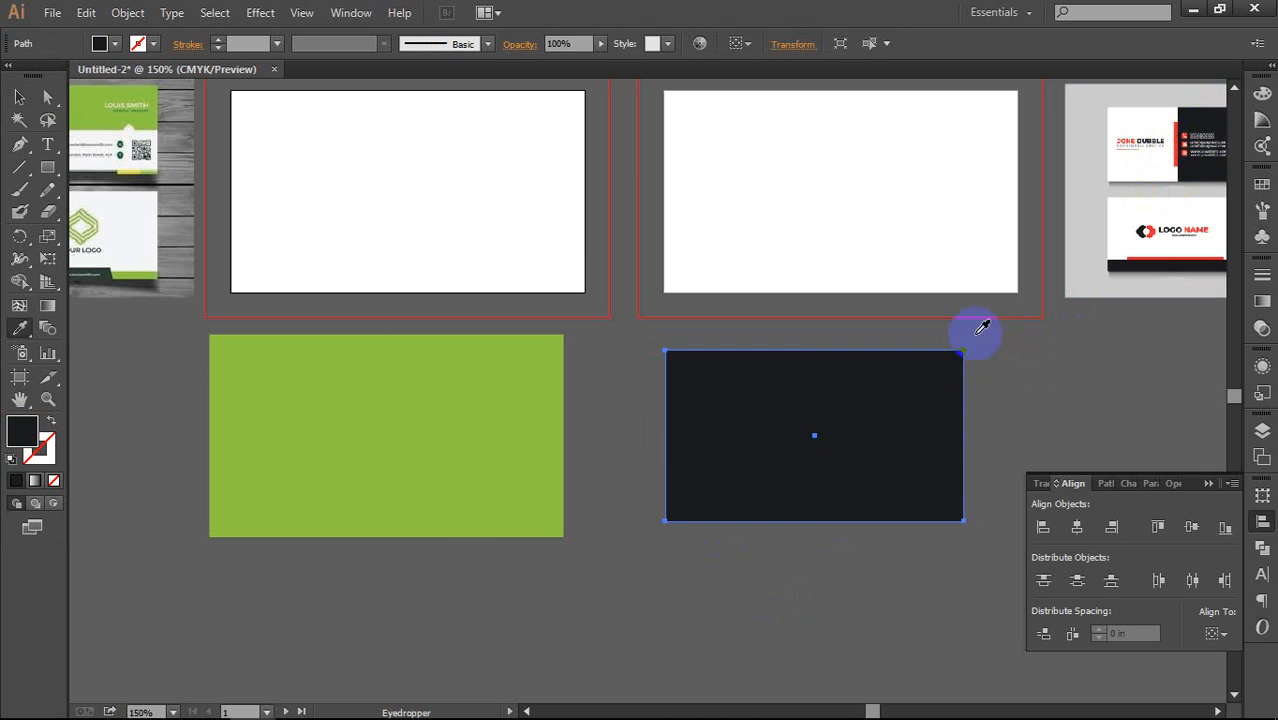
pyautogui.press('v')
pyautogui.click(756, 571)
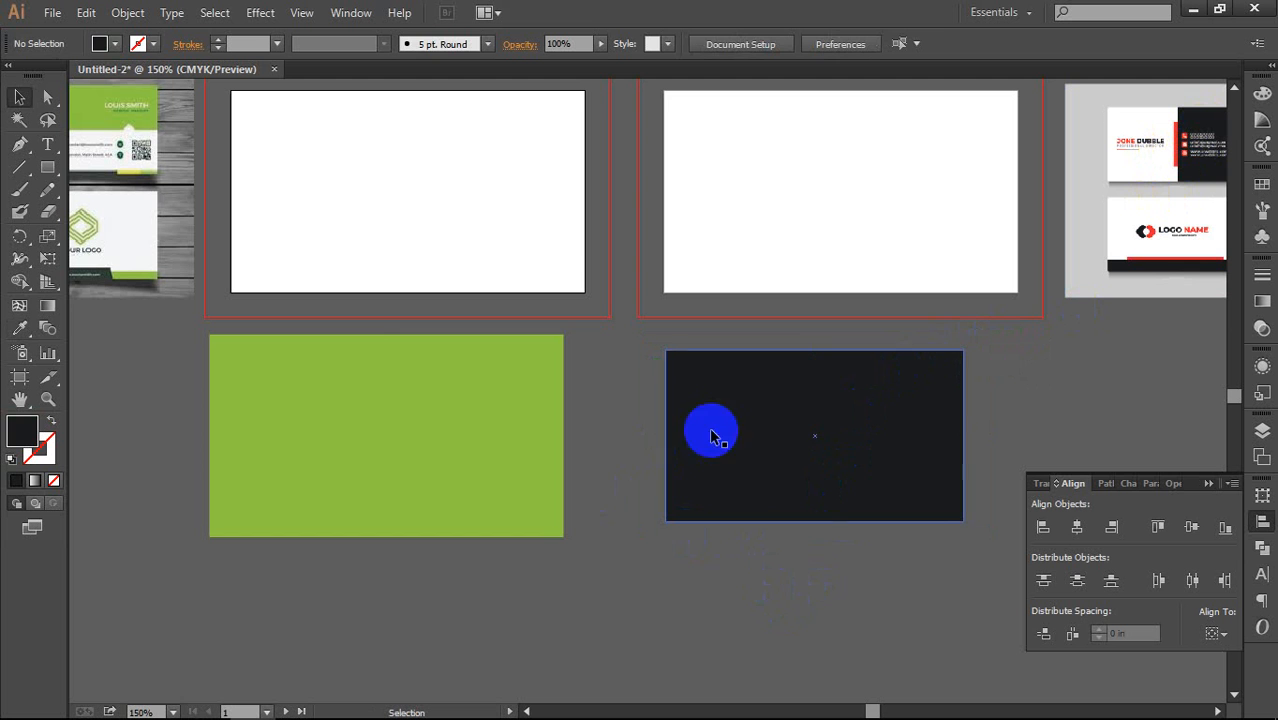
# Step: Try placing the dark rectangle on the green one by eye and move it back out beside it
pyautogui.click(409, 450)
pyautogui.click(596, 440)
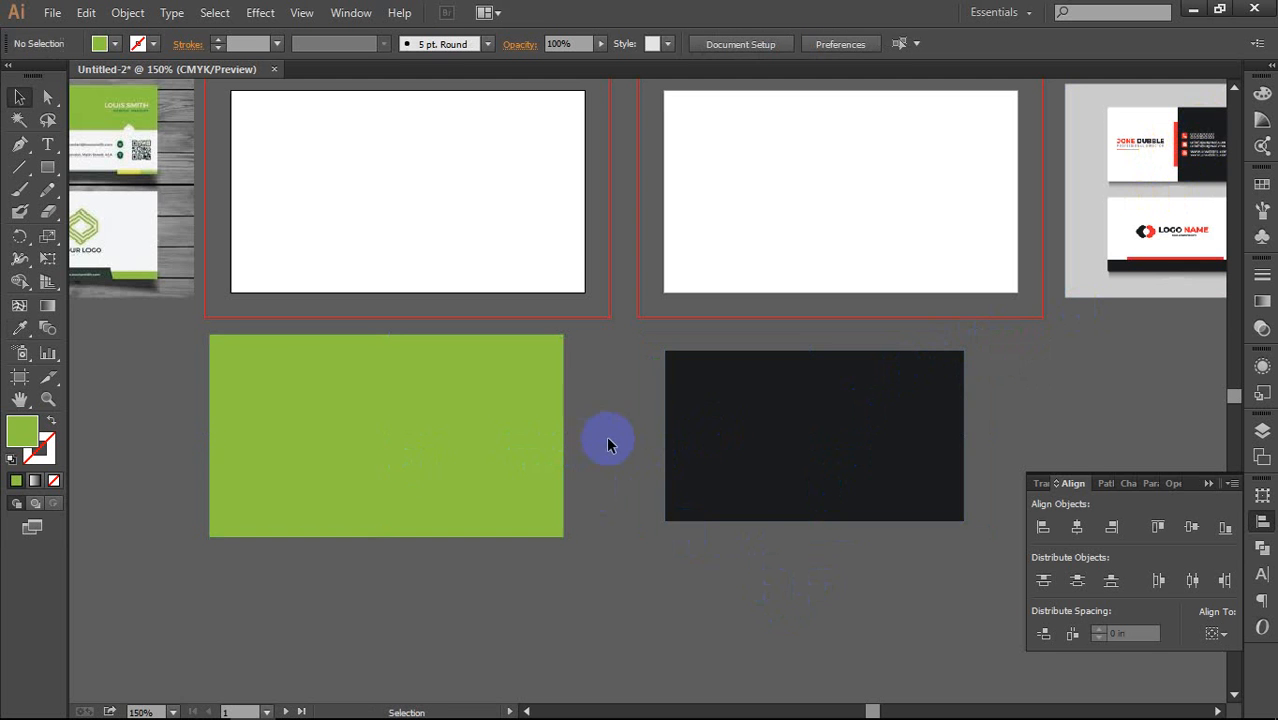
pyautogui.moveTo(690, 421); pyautogui.dragTo(355, 440)
pyautogui.click(662, 496)
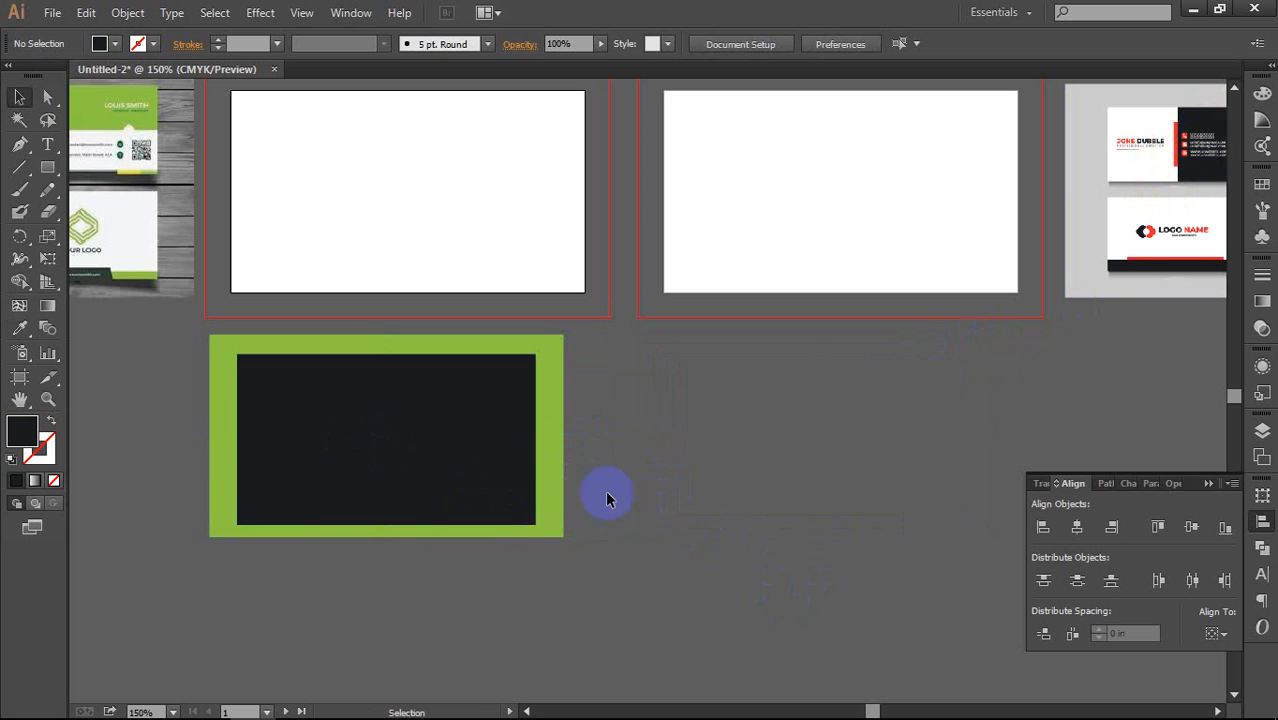
pyautogui.moveTo(329, 451); pyautogui.dragTo(650, 448)
pyautogui.click(665, 461)
pyautogui.click(737, 590)
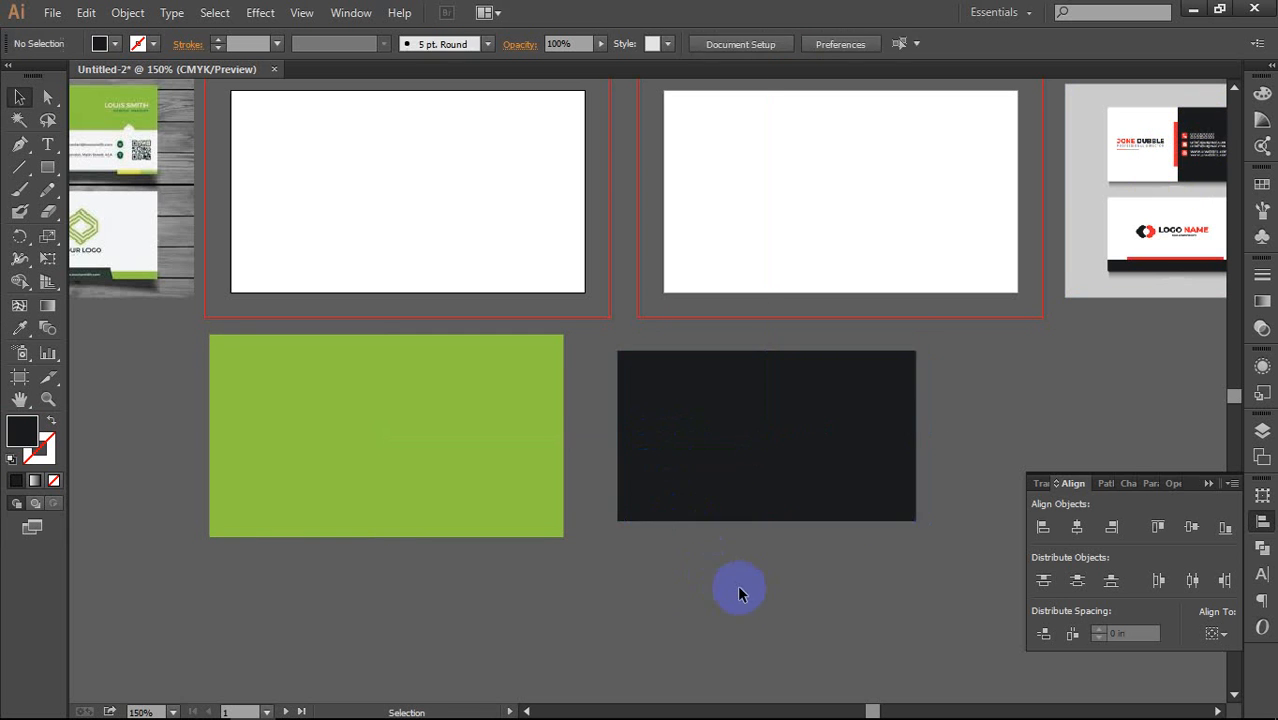
# Step: Select the green and dark rectangles together and align their centres horizontally
pyautogui.moveTo(377, 398); pyautogui.dragTo(377, 398)
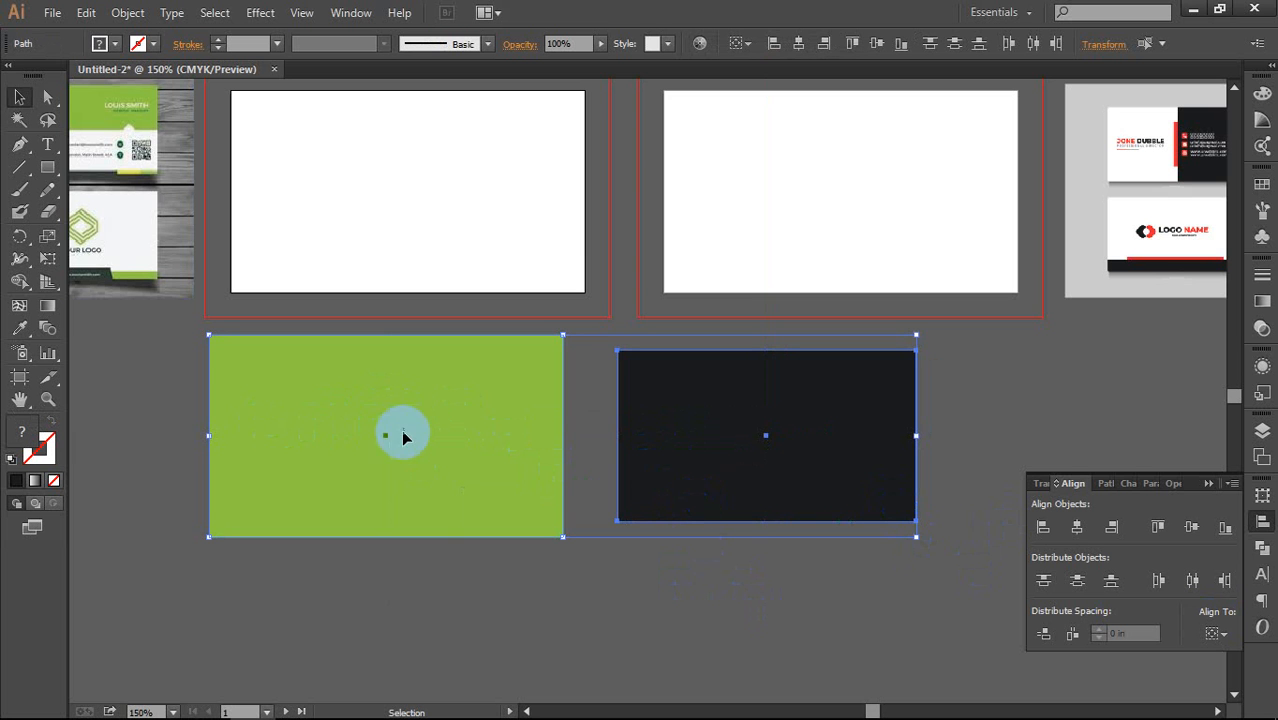
pyautogui.keyDown('shift'); pyautogui.click(436, 405); pyautogui.keyUp('shift')
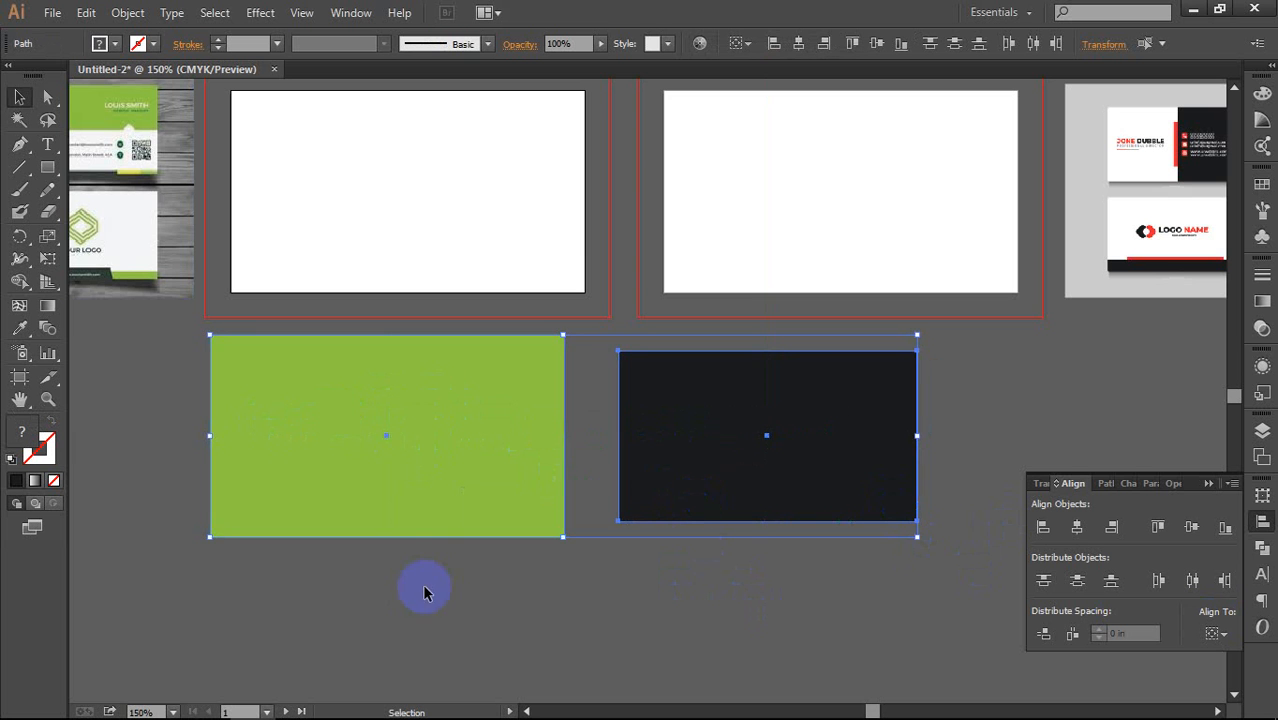
pyautogui.click(422, 588)
pyautogui.click(381, 435)
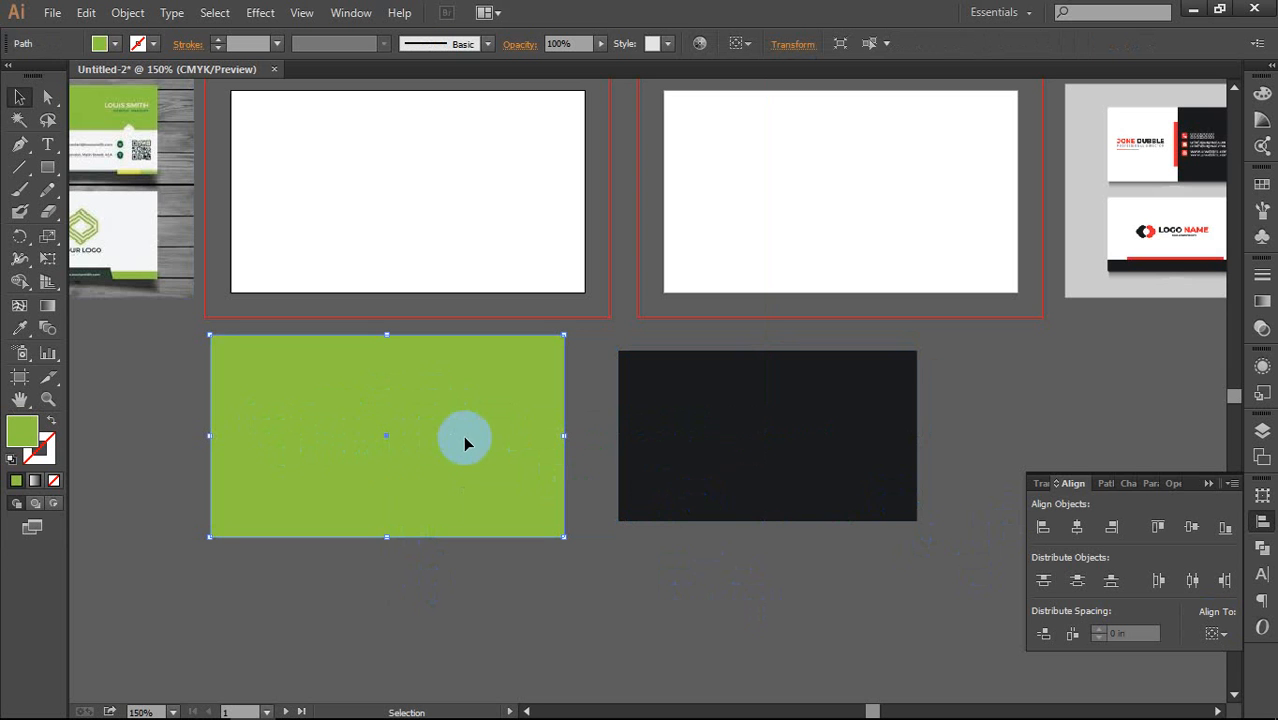
pyautogui.click(715, 430)
pyautogui.click(400, 387)
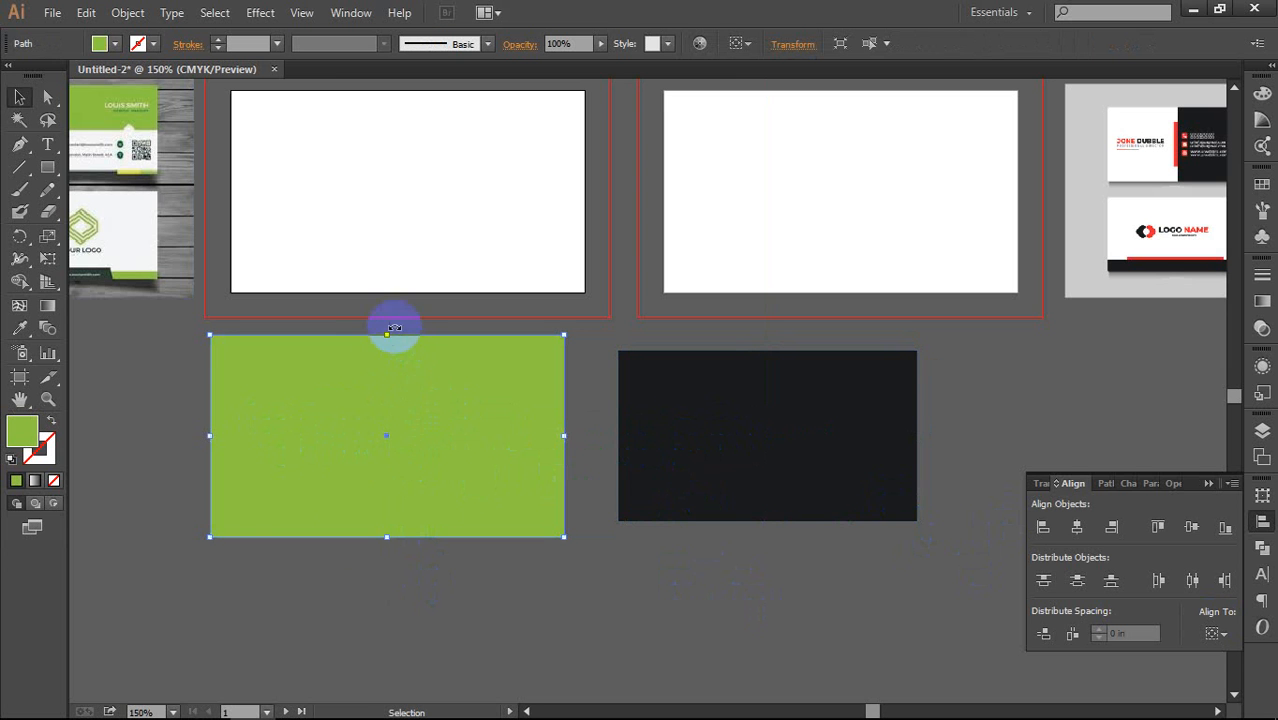
pyautogui.click(682, 565)
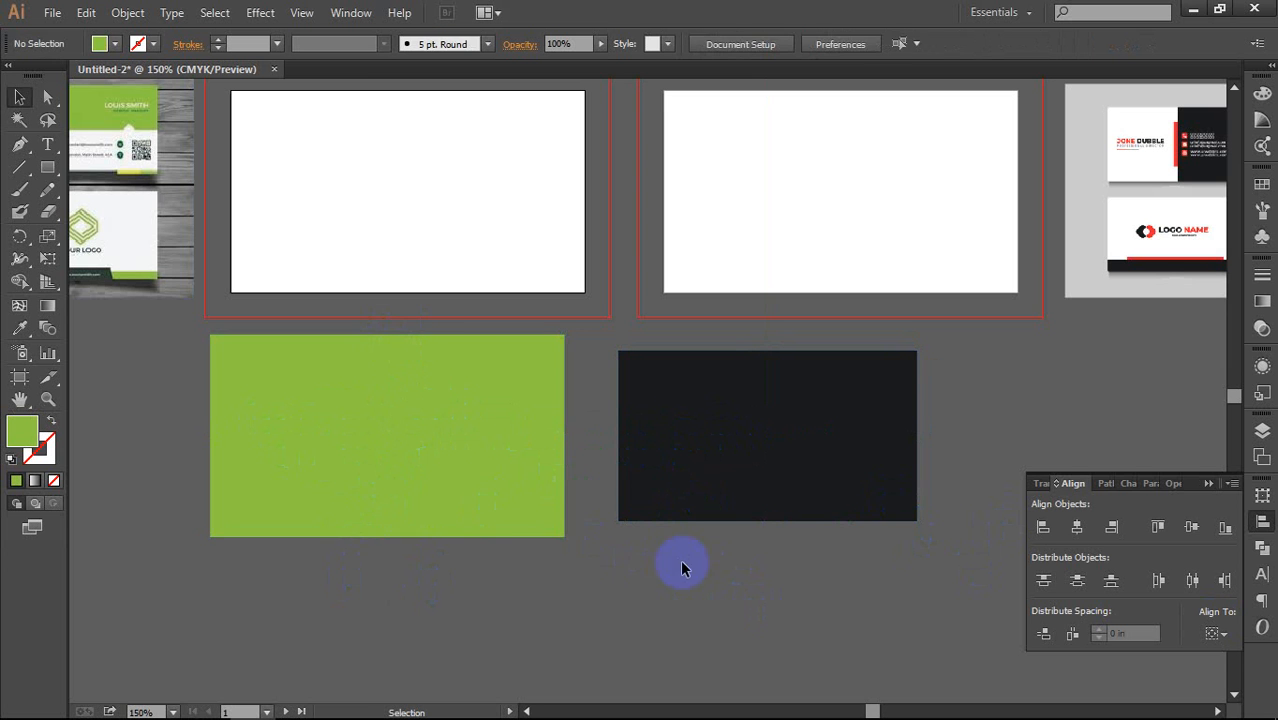
pyautogui.moveTo(712, 525); pyautogui.dragTo(435, 408)
pyautogui.click(1077, 528)
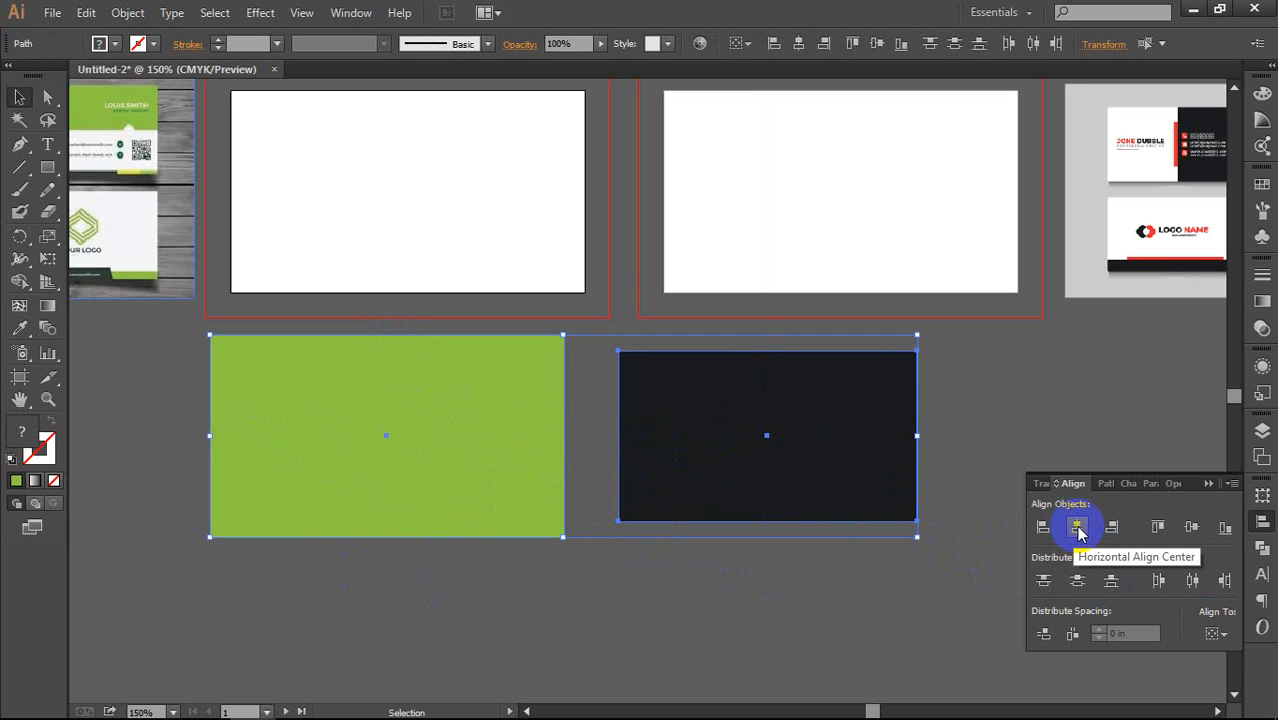
pyautogui.click(1078, 528)
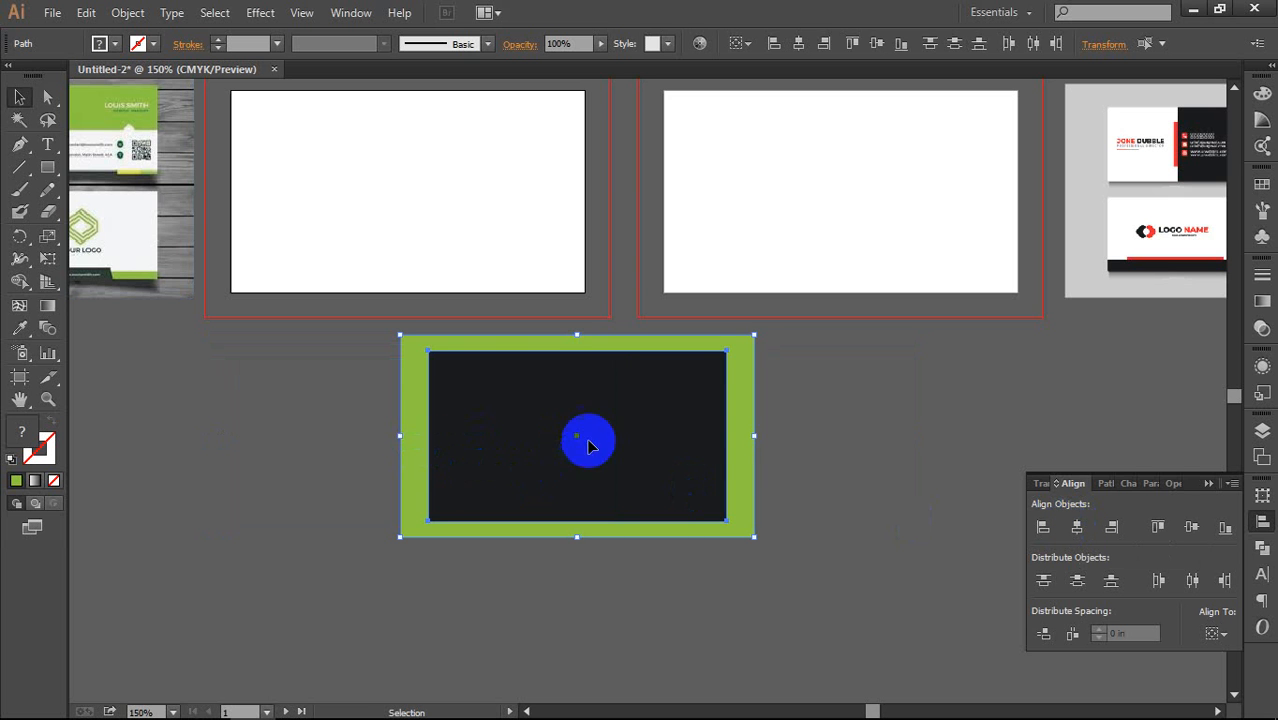
# Step: Move the dark rectangle to the lower right of the green one and align both horizontally by their centres again
pyautogui.click(837, 442)
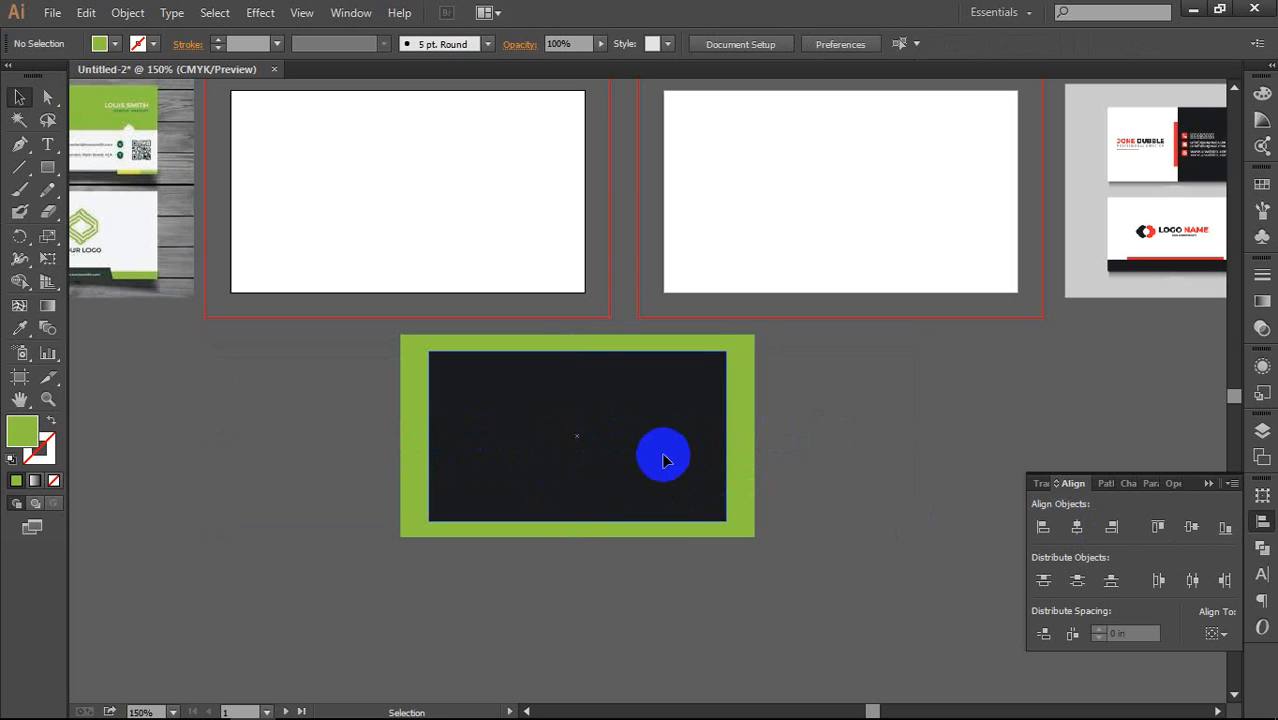
pyautogui.moveTo(665, 456); pyautogui.dragTo(998, 525)
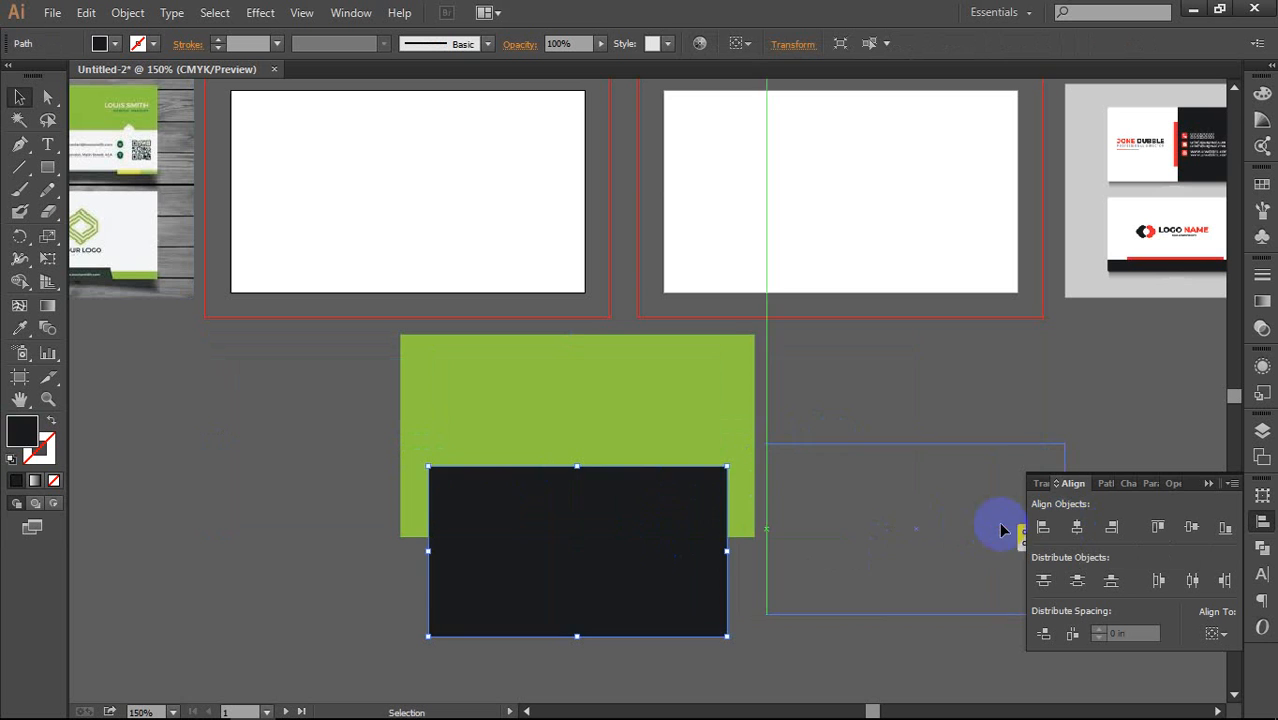
pyautogui.moveTo(665, 579); pyautogui.dragTo(921, 519)
pyautogui.click(1078, 528)
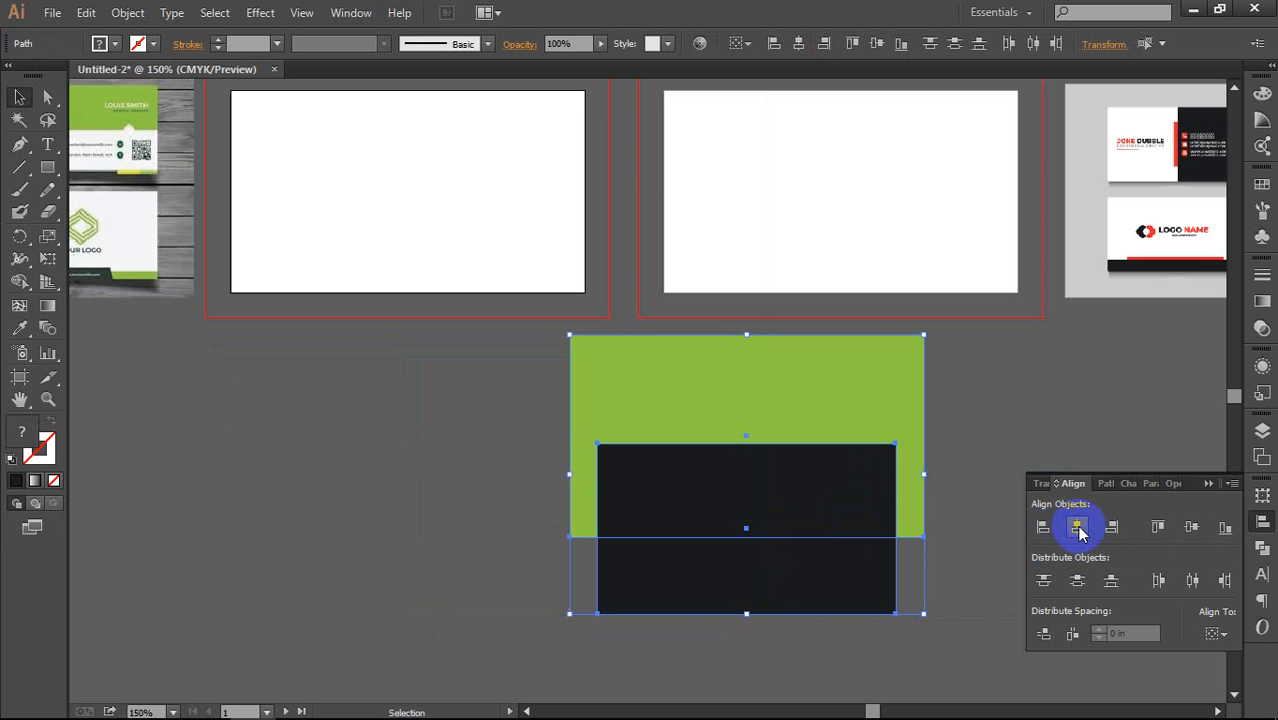
# Step: Select the overlapping green and dark rectangles, move them left as a pair, and align their centres vertically
pyautogui.click(592, 486)
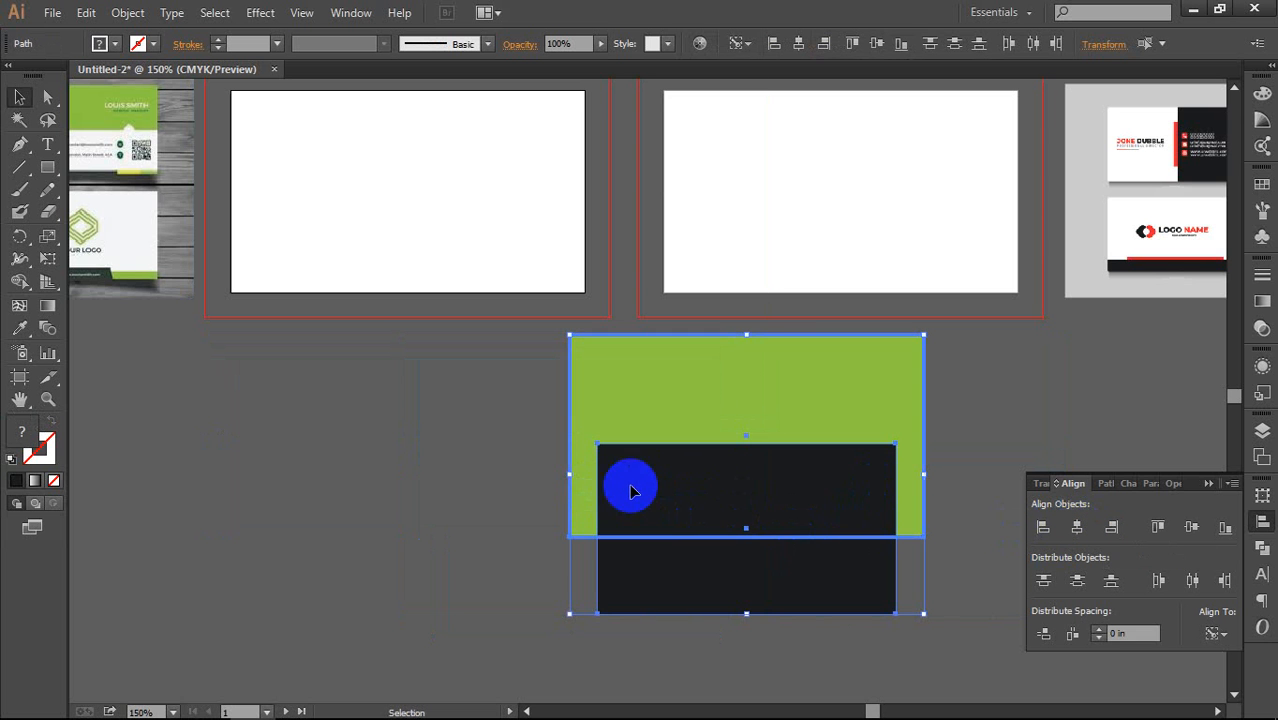
pyautogui.click(876, 491)
pyautogui.click(1004, 448)
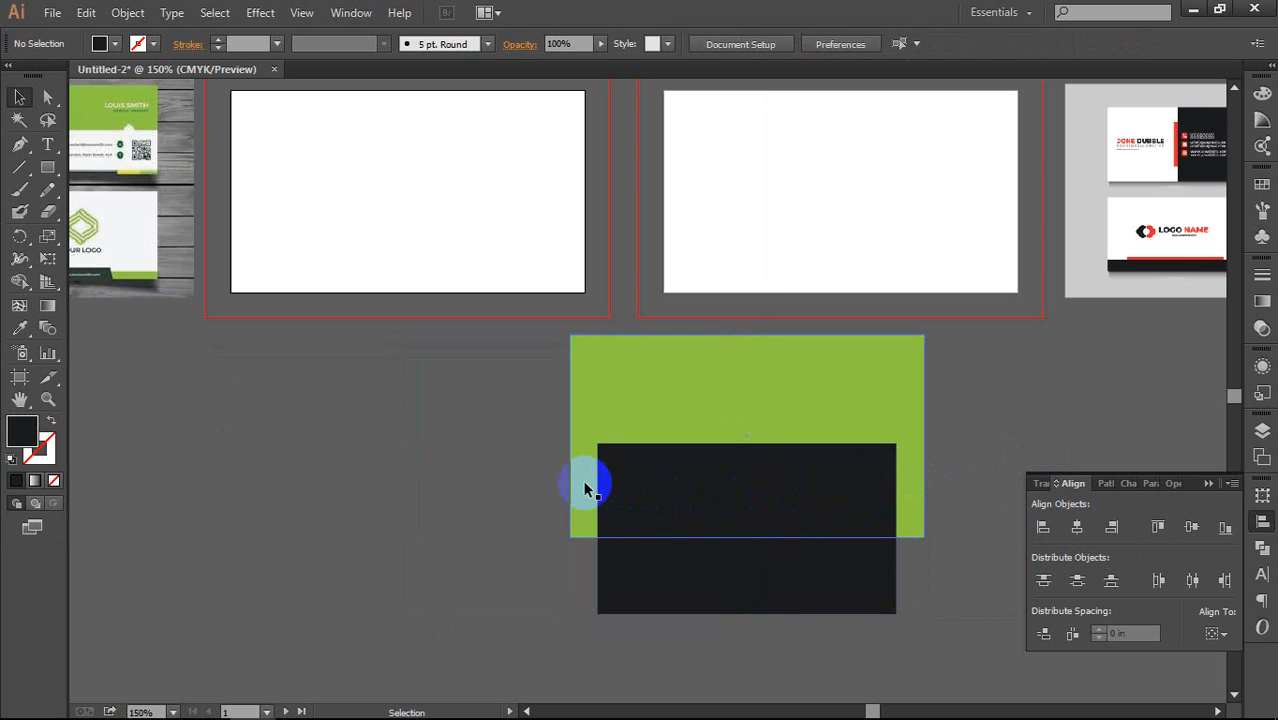
pyautogui.moveTo(950, 436); pyautogui.dragTo(787, 566)
pyautogui.moveTo(895, 455); pyautogui.dragTo(786, 470)
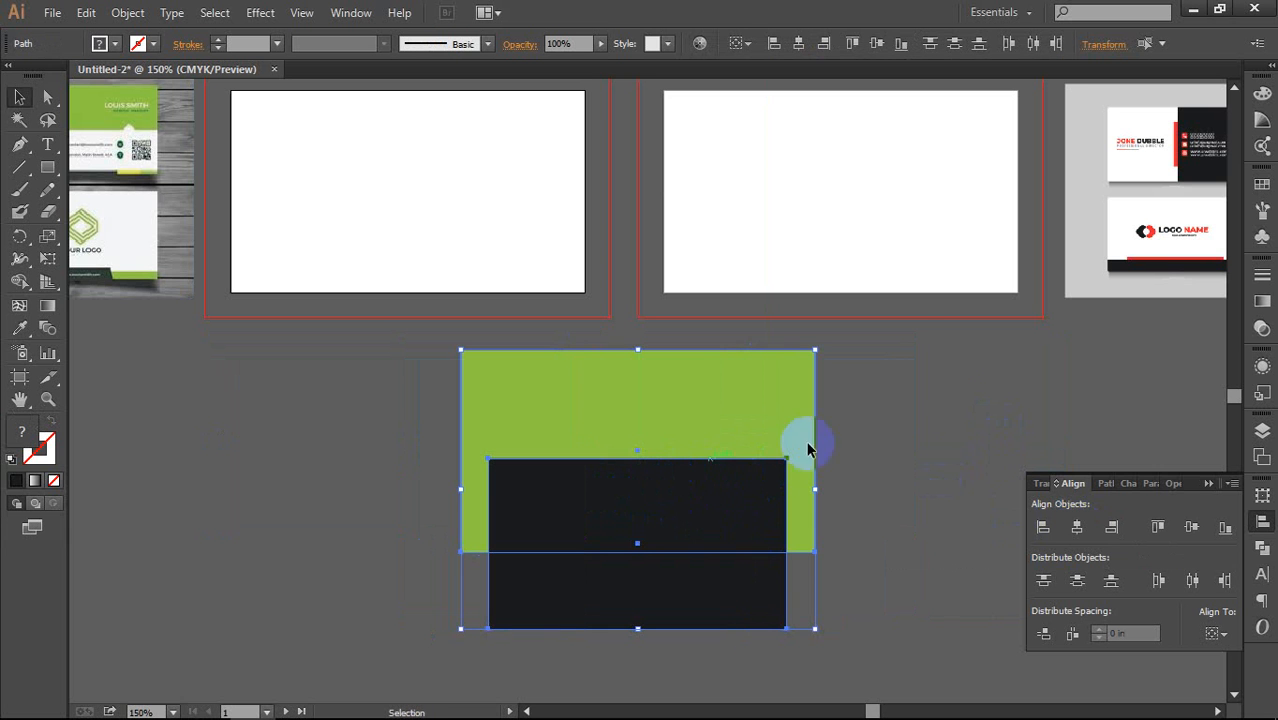
pyautogui.click(1192, 527)
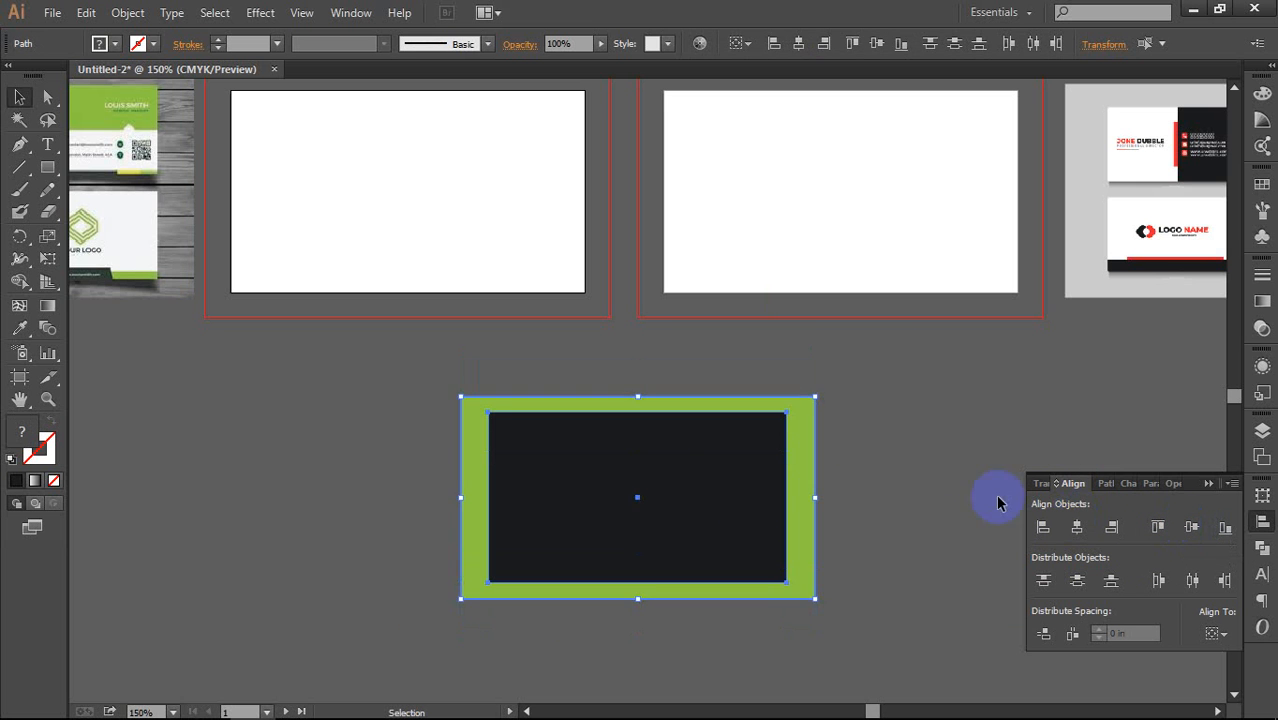
# Step: Move the centred pair of rectangles further up and to the left on the empty canvas, and deselect it
pyautogui.click(911, 459)
pyautogui.click(778, 518)
pyautogui.moveTo(722, 534); pyautogui.dragTo(681, 477)
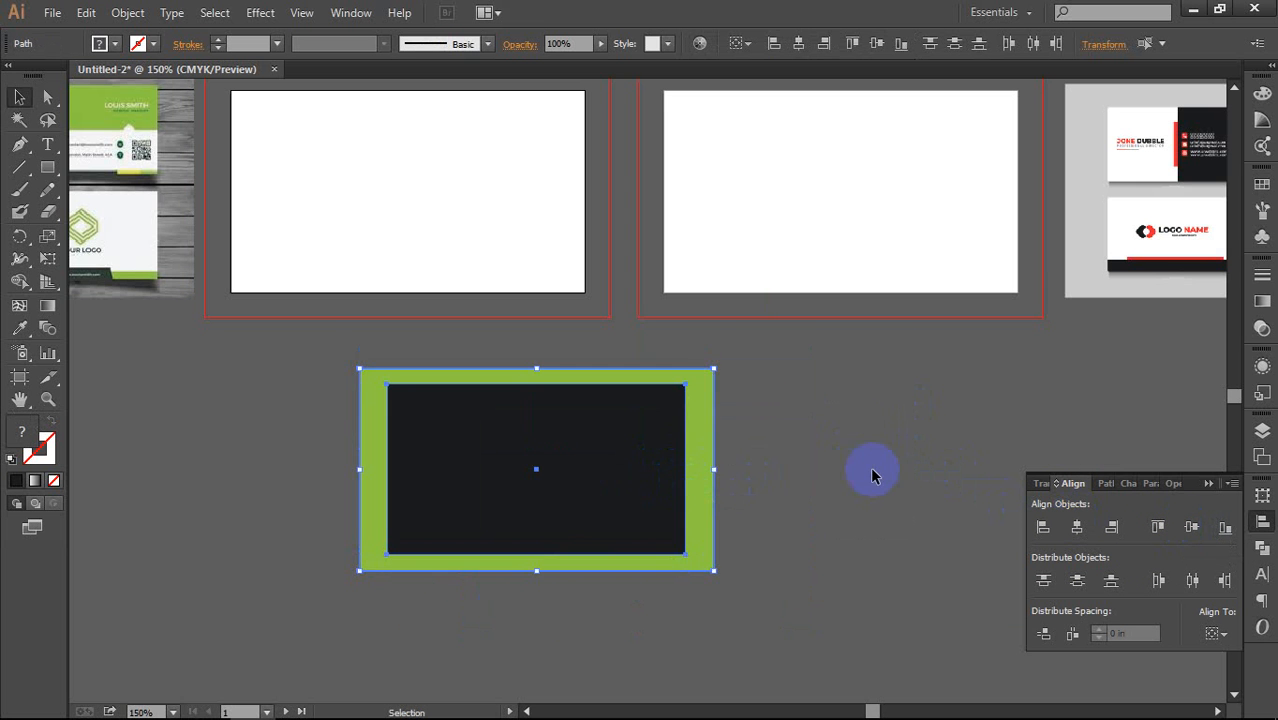
pyautogui.click(797, 475)
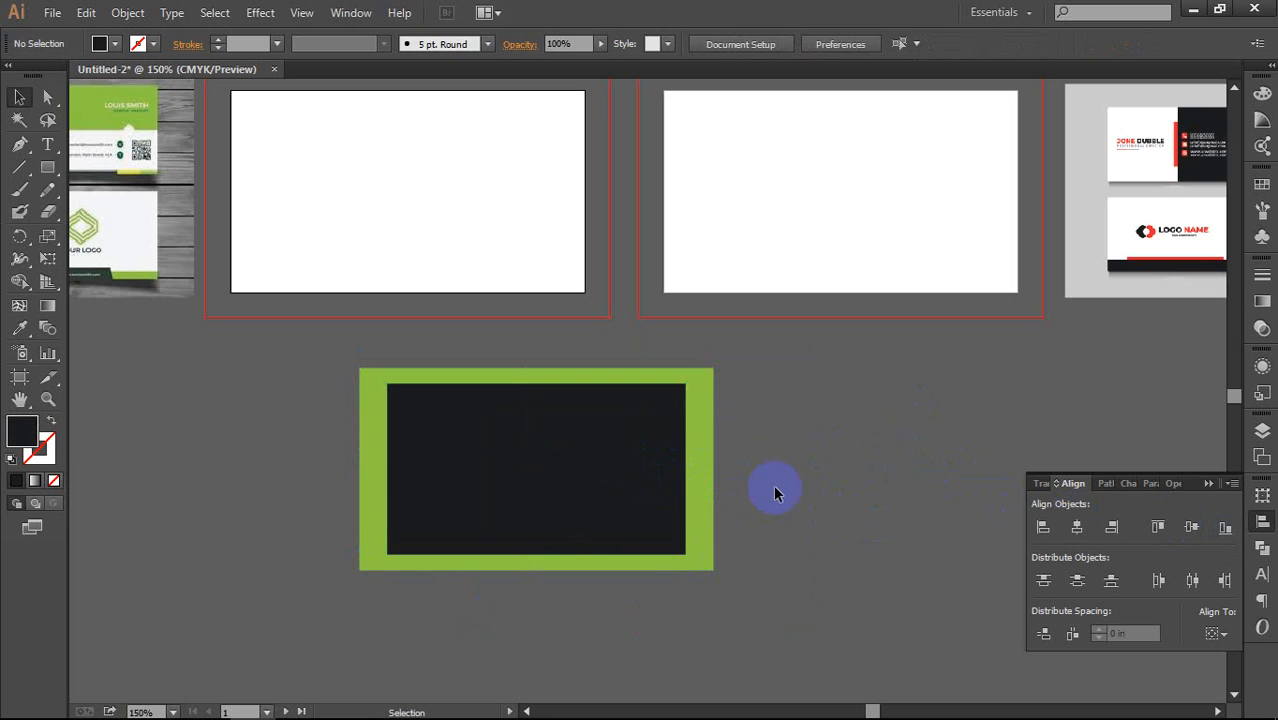
# Step: Move the dark rectangle off the green one and place it close beside the green rectangle's right edge
pyautogui.moveTo(496, 468); pyautogui.dragTo(900, 508)
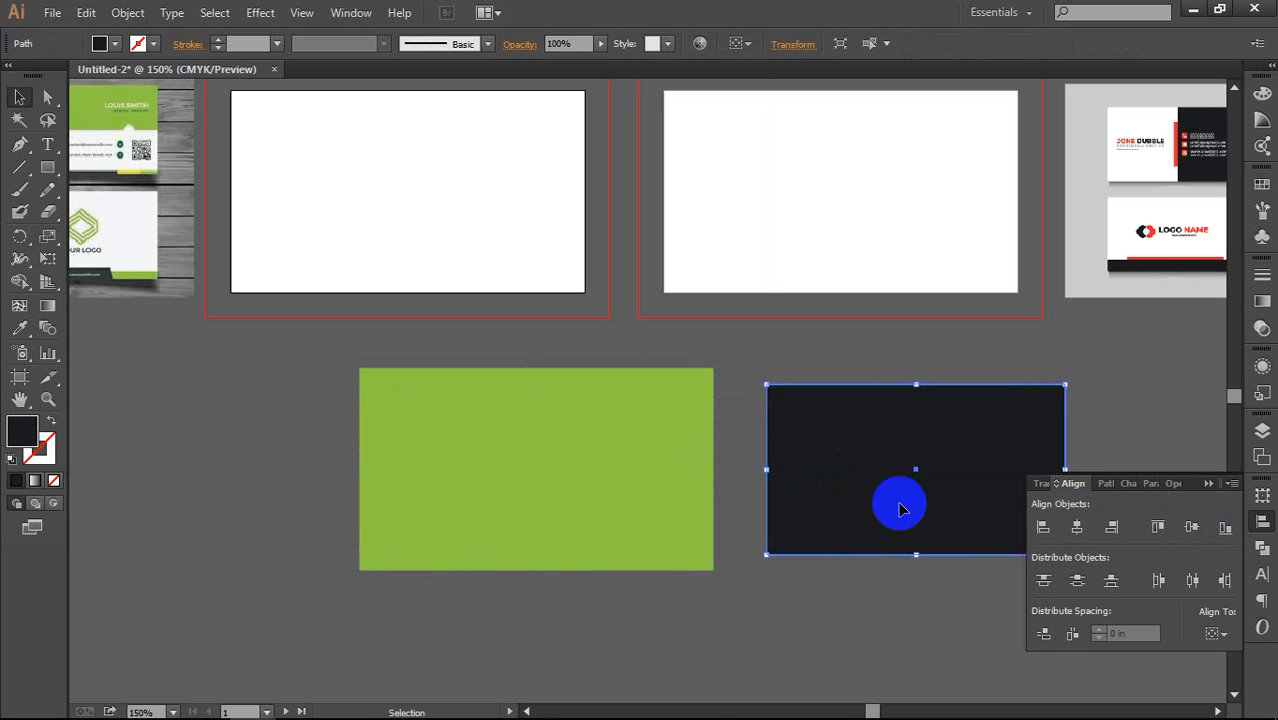
pyautogui.click(1216, 633)
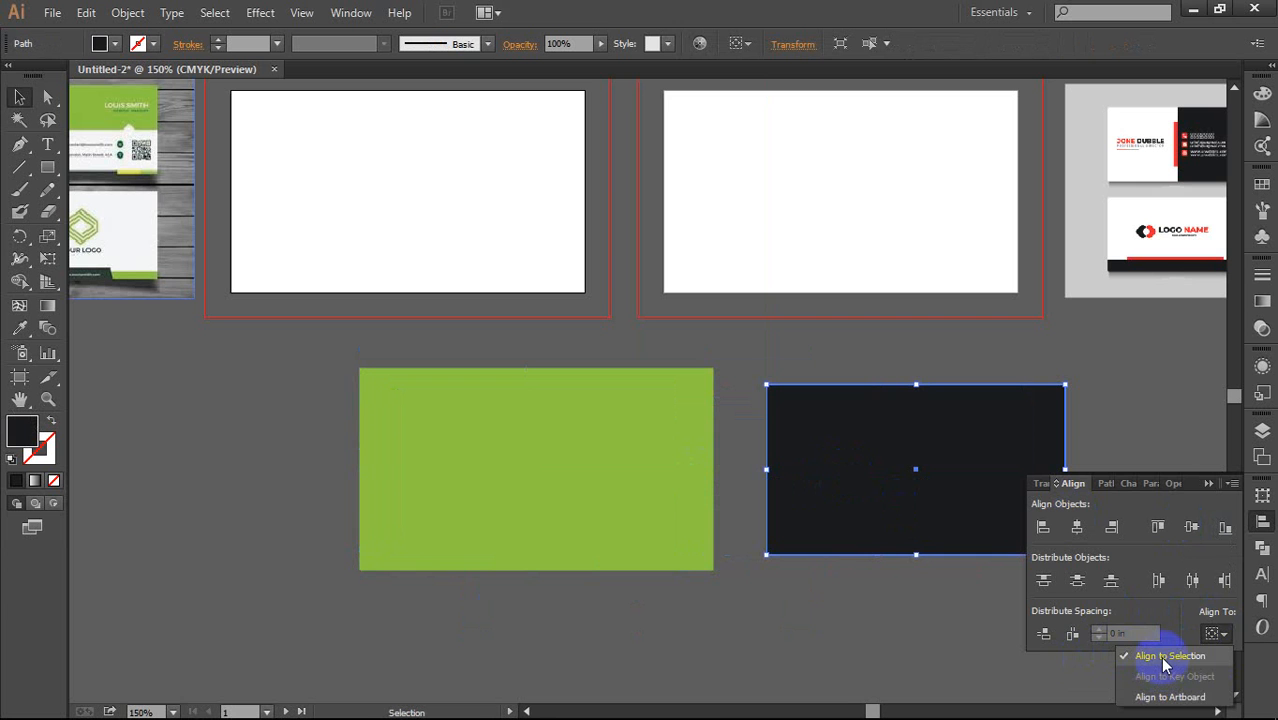
pyautogui.click(813, 528)
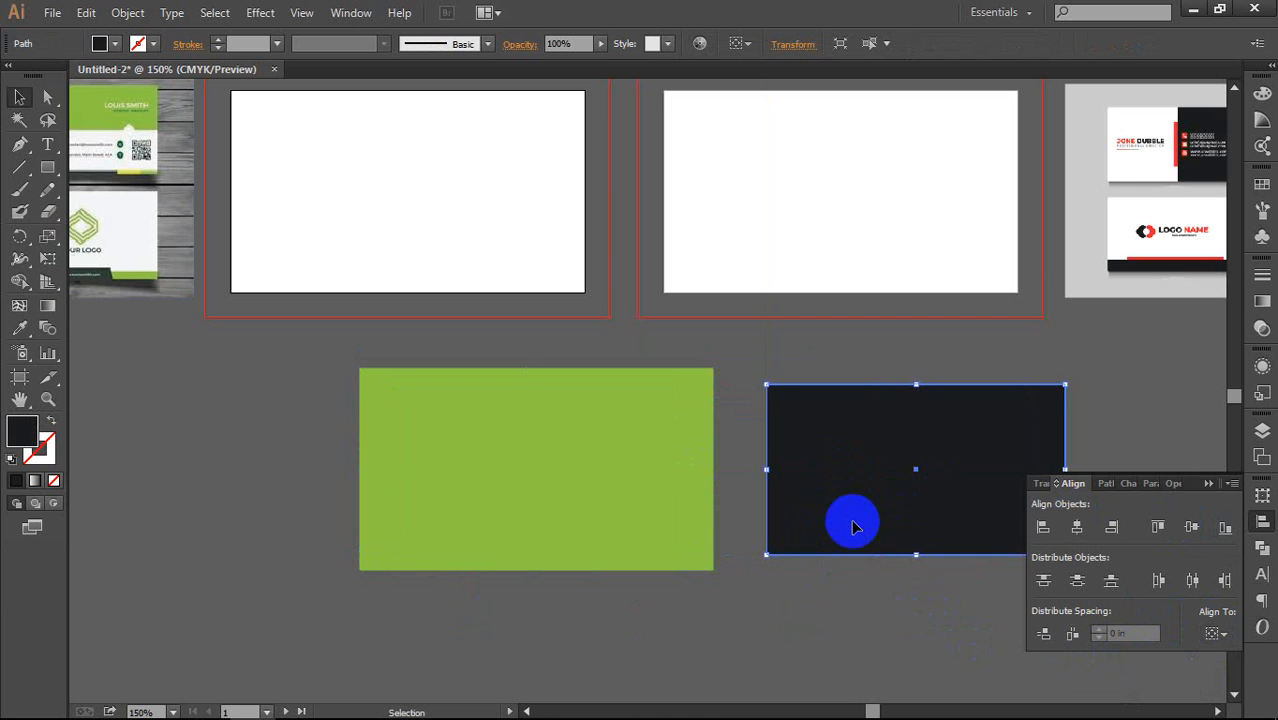
pyautogui.click(820, 588)
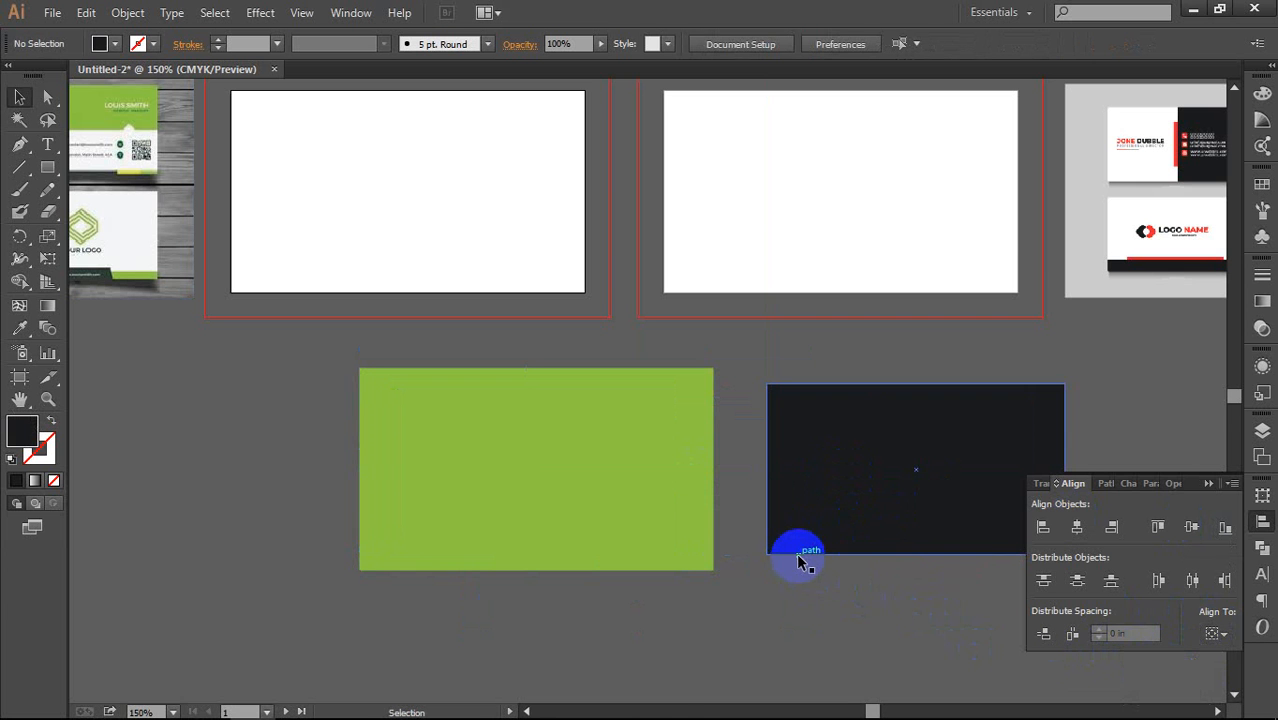
pyautogui.hotkey('ctrl', '1')
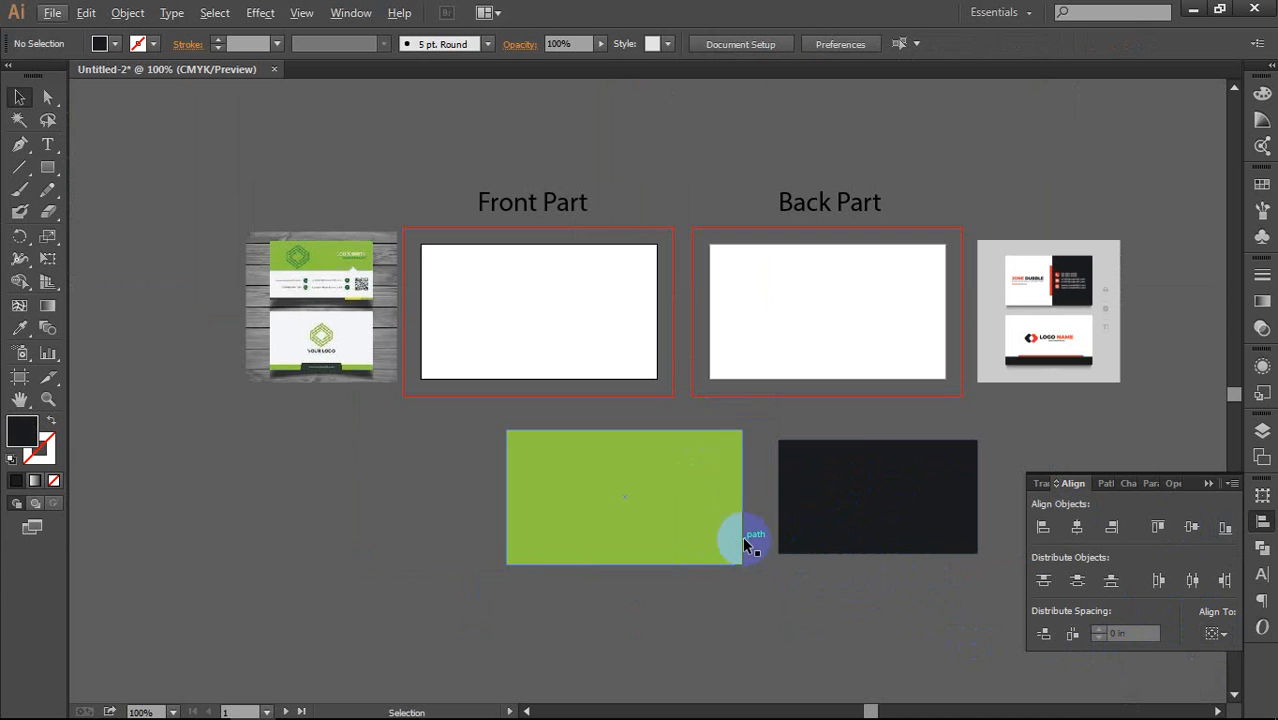
pyautogui.click(890, 456)
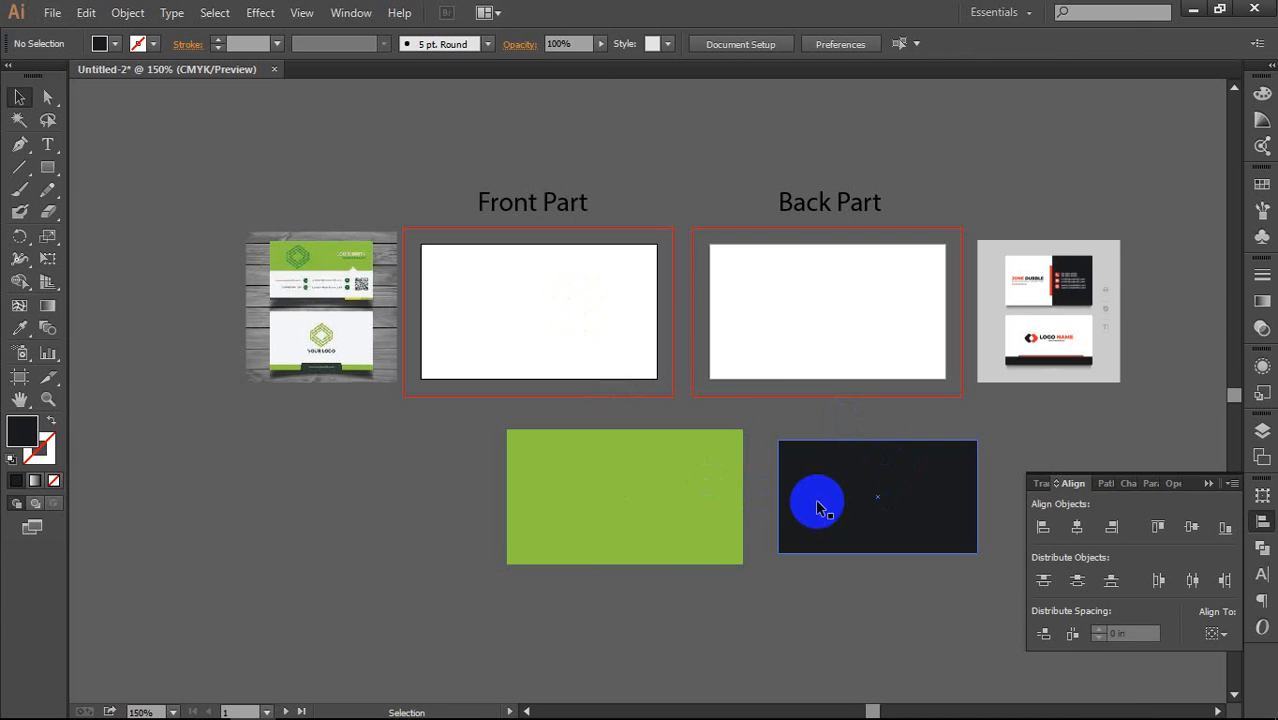
pyautogui.scroll(1, 822, 508)
pyautogui.moveTo(815, 508); pyautogui.dragTo(813, 476)
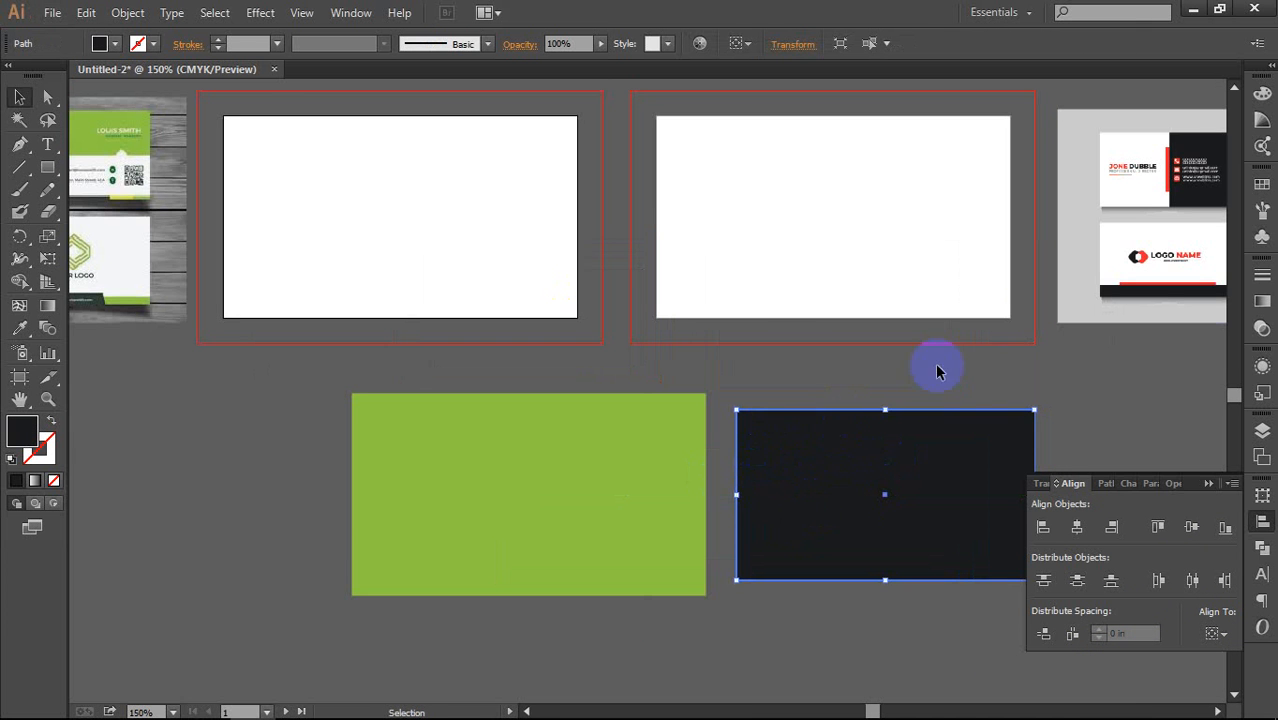
# Step: Select both business card reference images, align their top edges, and deselect them
pyautogui.click(1097, 279)
pyautogui.keyDown('shift'); pyautogui.click(130, 268); pyautogui.keyUp('shift')
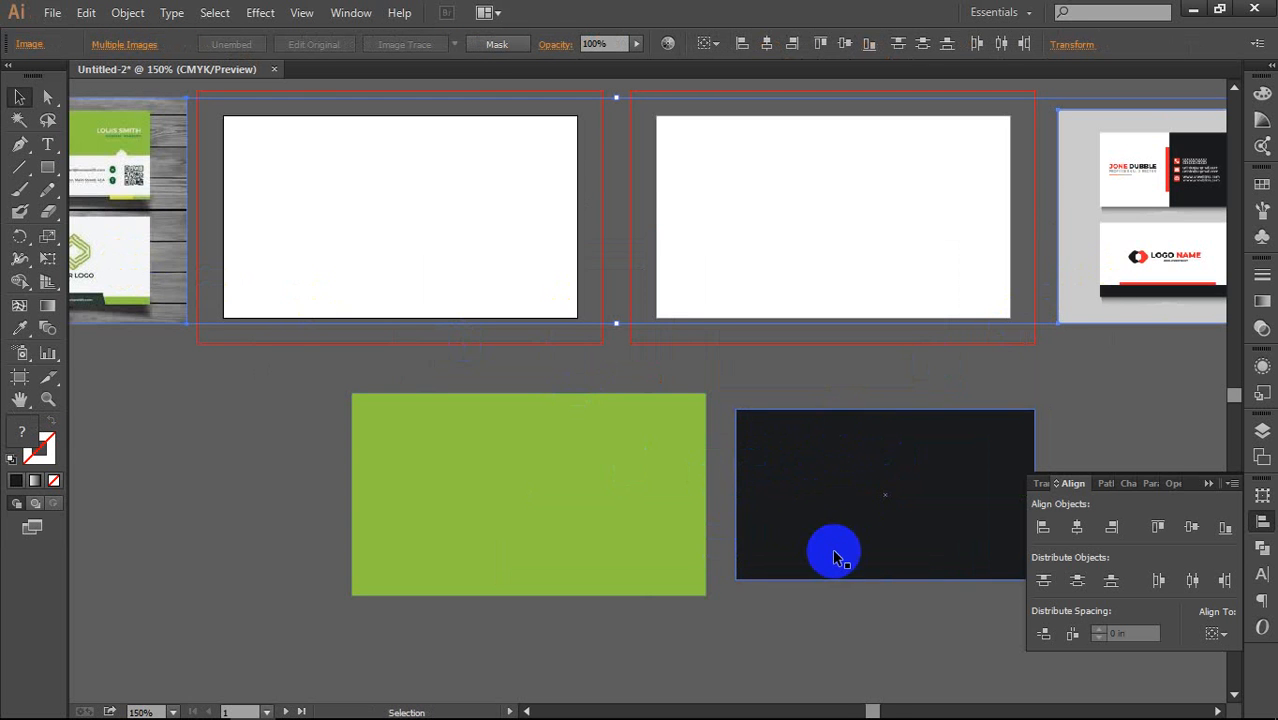
pyautogui.scroll(-1, 639, 418)
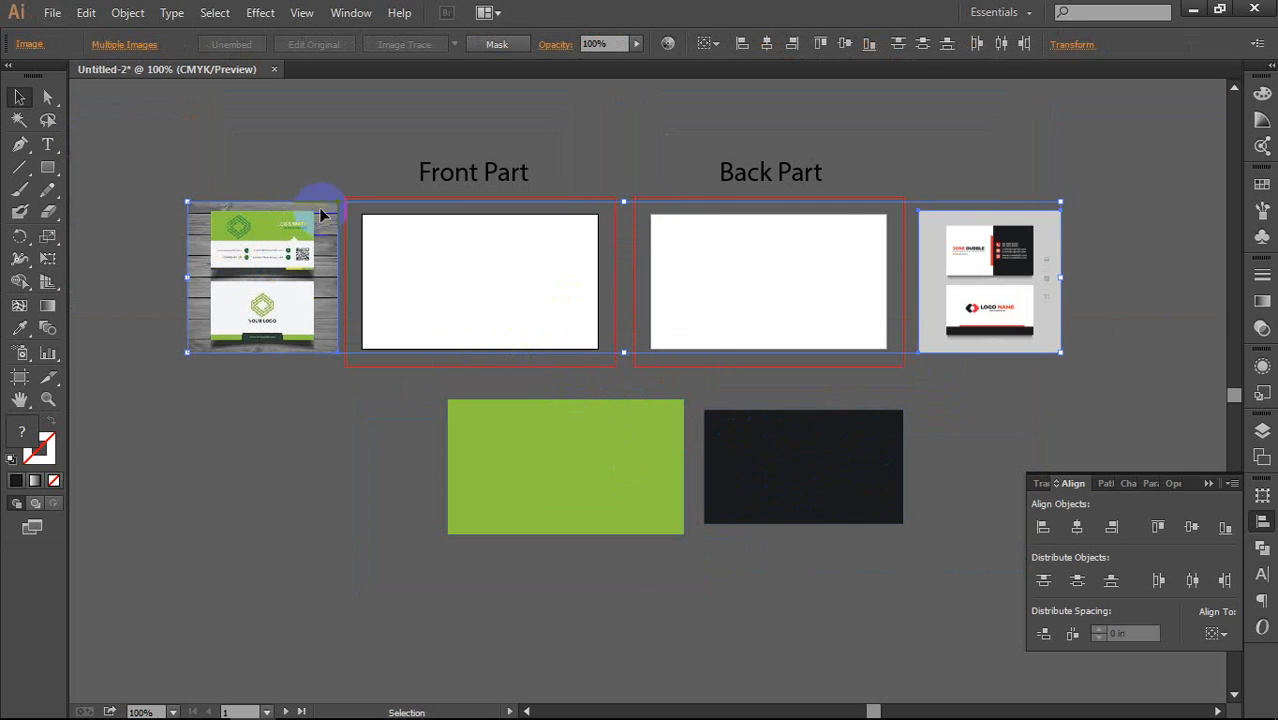
pyautogui.click(1157, 527)
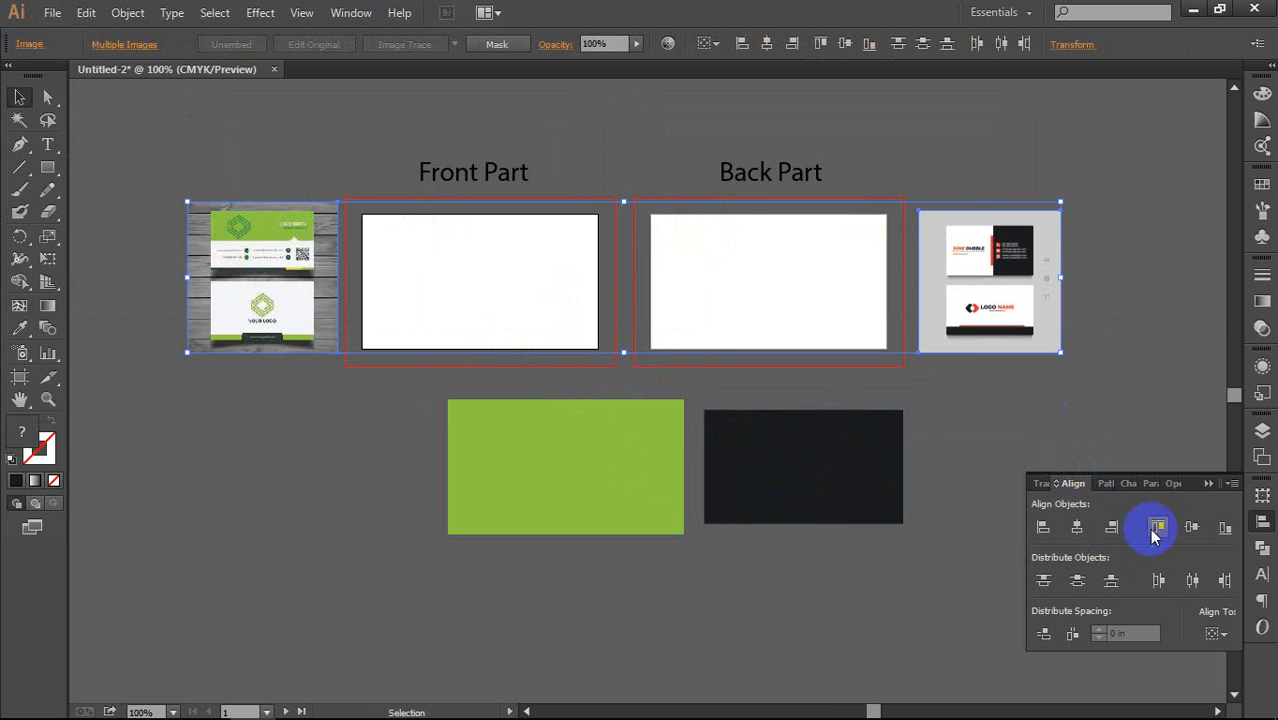
pyautogui.click(1157, 527)
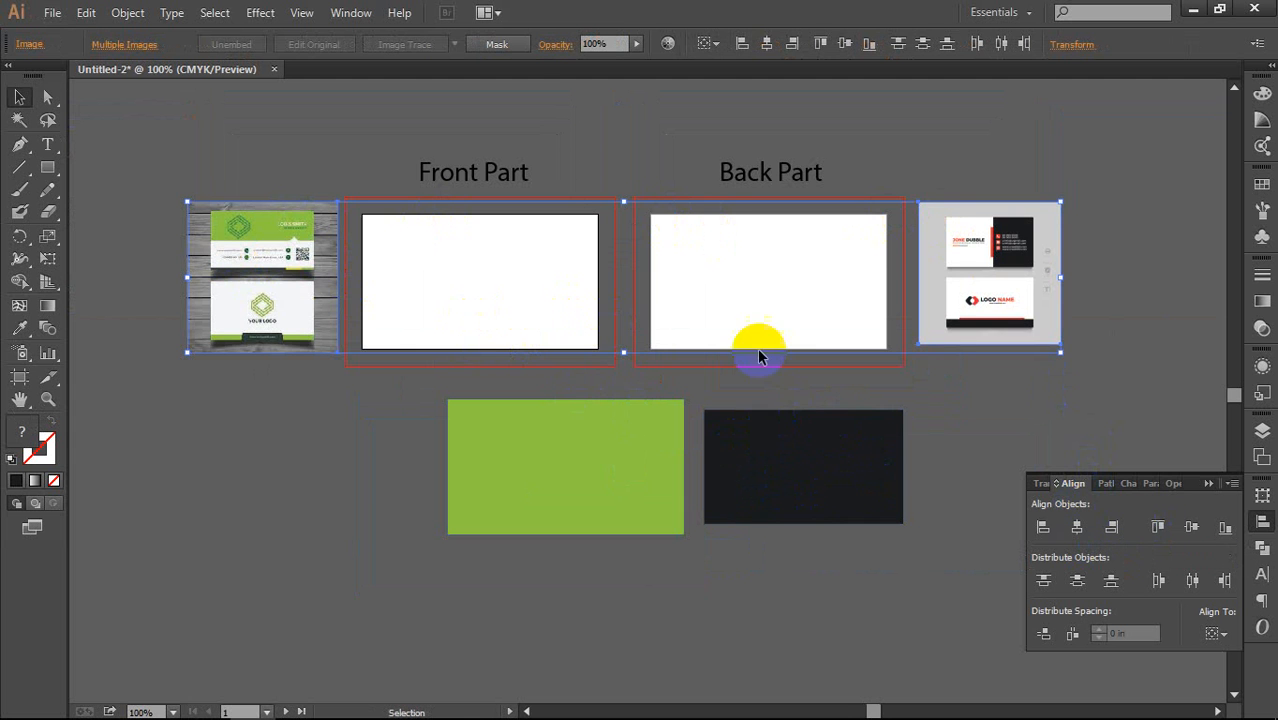
pyautogui.click(1001, 404)
# Step: Shift the green rectangle slightly left beneath the Front Part artboard and delete the dark rectangle
pyautogui.scroll(2, 711, 514)
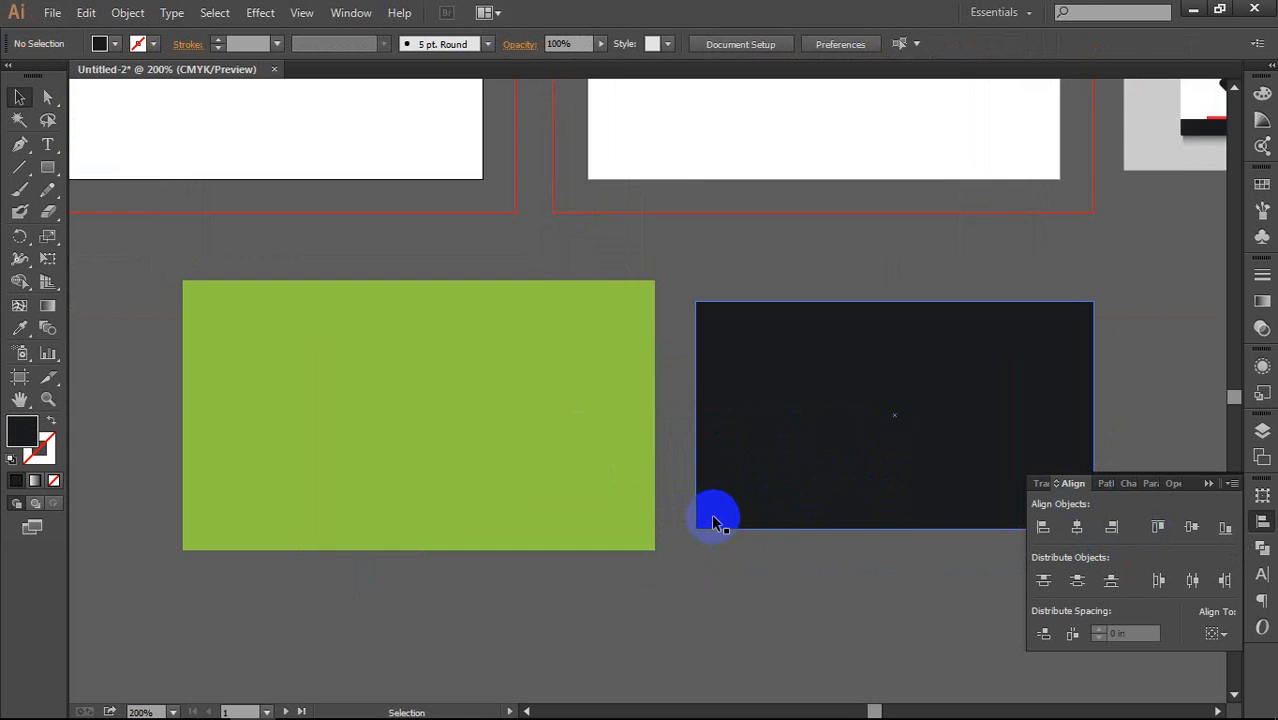
pyautogui.scroll(-2, 694, 476)
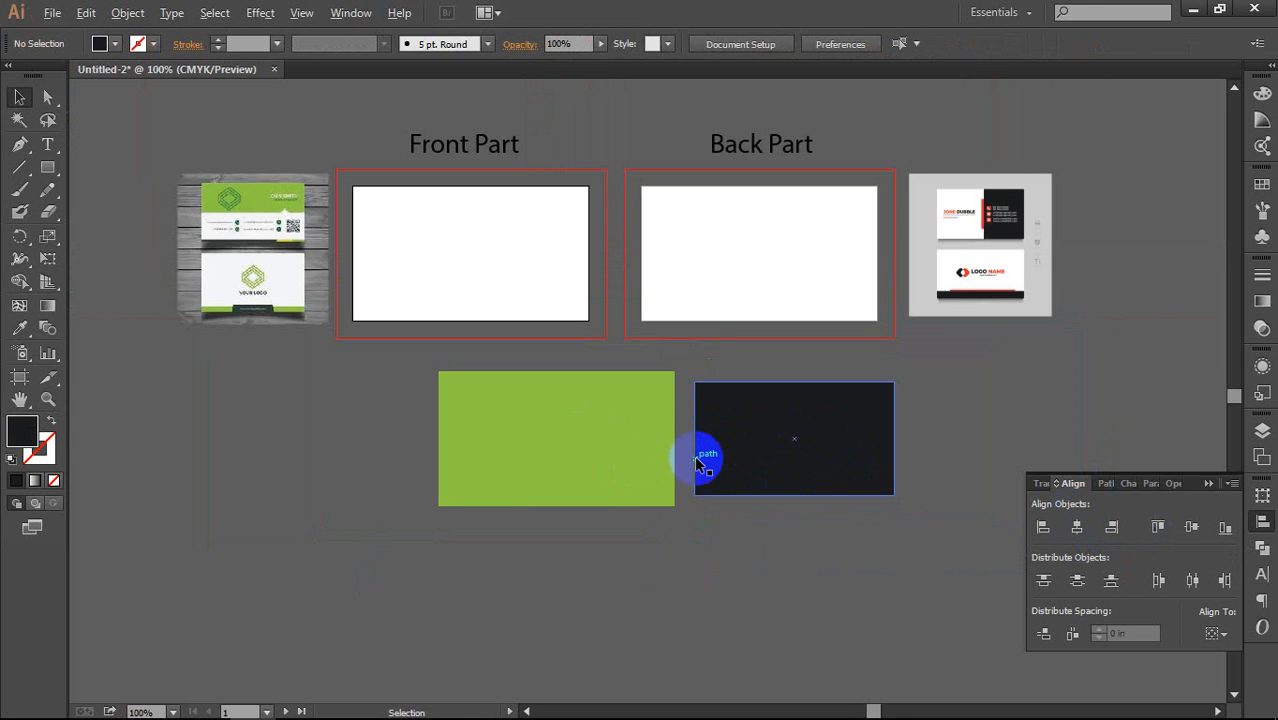
pyautogui.scroll(1, 736, 468)
pyautogui.scroll(2, 573, 462)
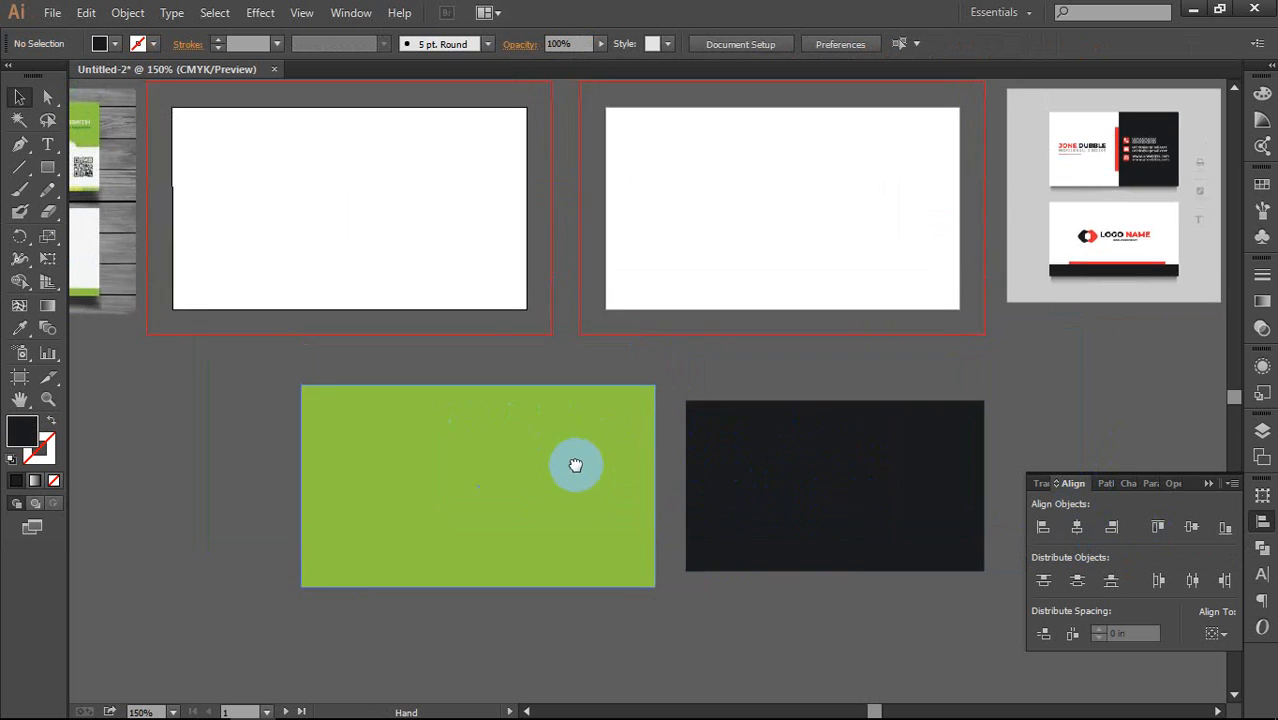
pyautogui.hscroll(-2, 573, 417)
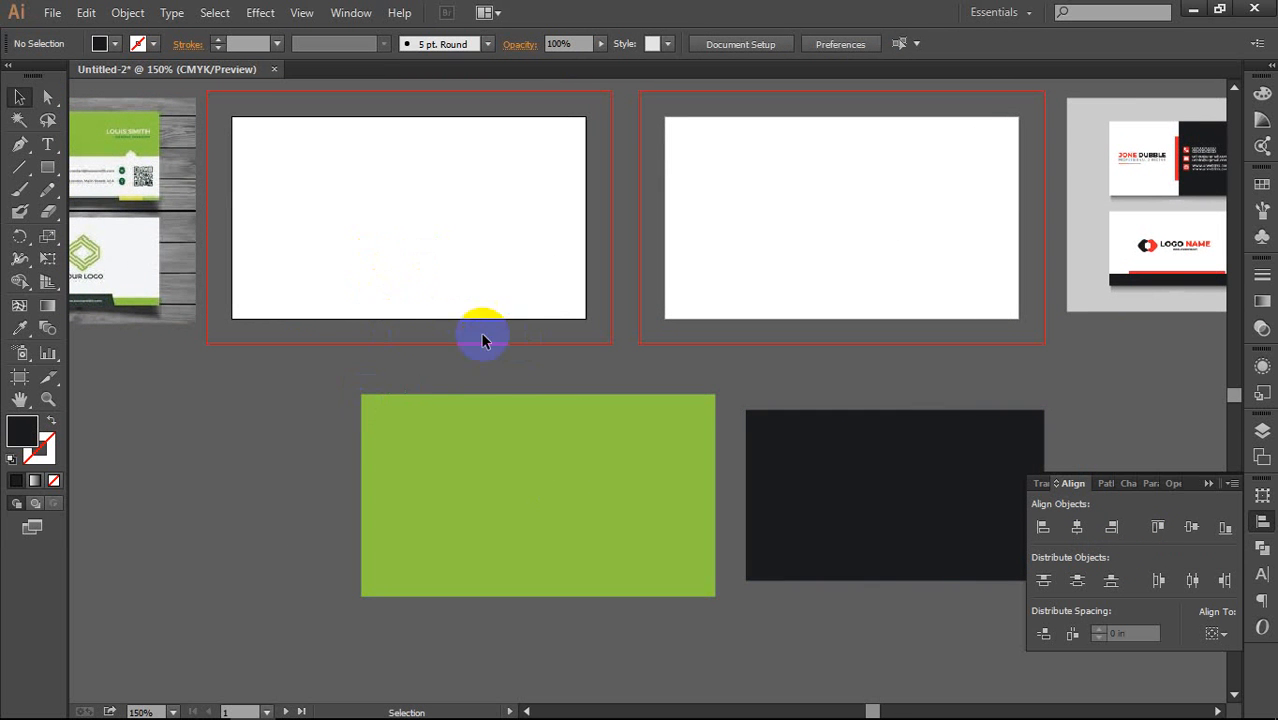
pyautogui.moveTo(450, 482)
pyautogui.mouseDown()
pyautogui.moveTo(428, 425)
pyautogui.moveTo(468, 540)
pyautogui.moveTo(539, 539)
pyautogui.moveTo(460, 482)
pyautogui.mouseUp()
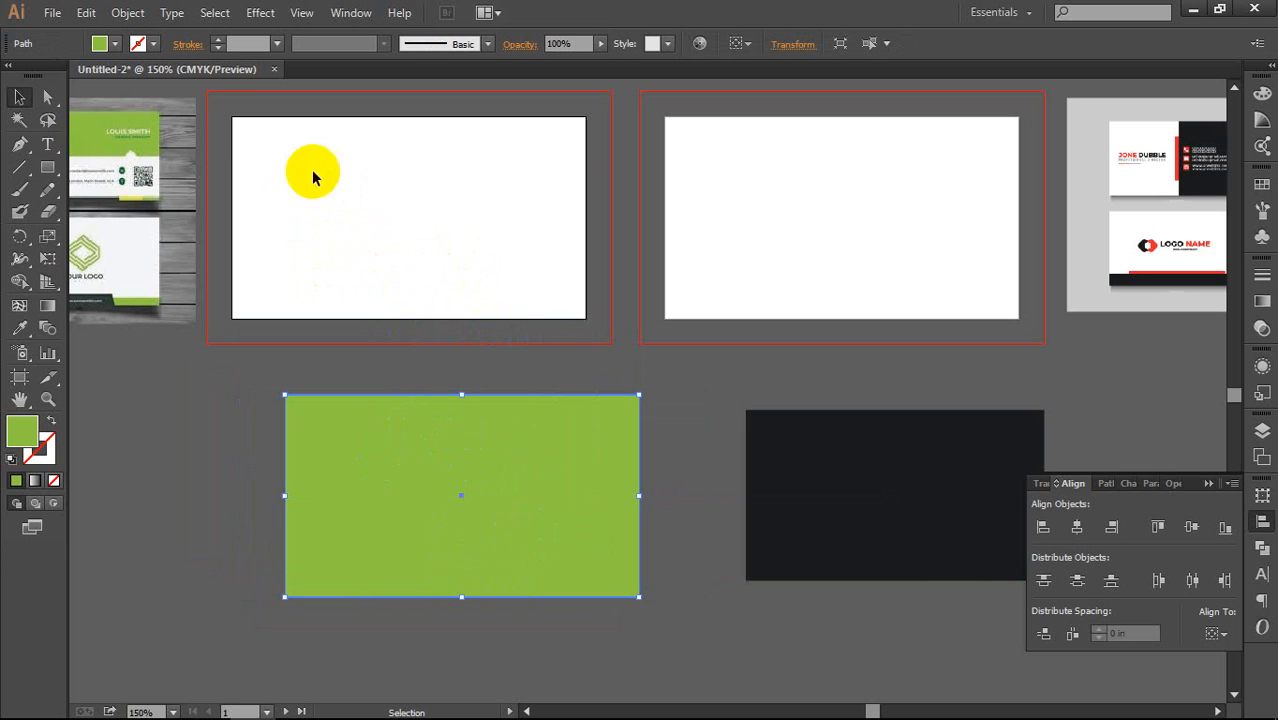
pyautogui.click(852, 487)
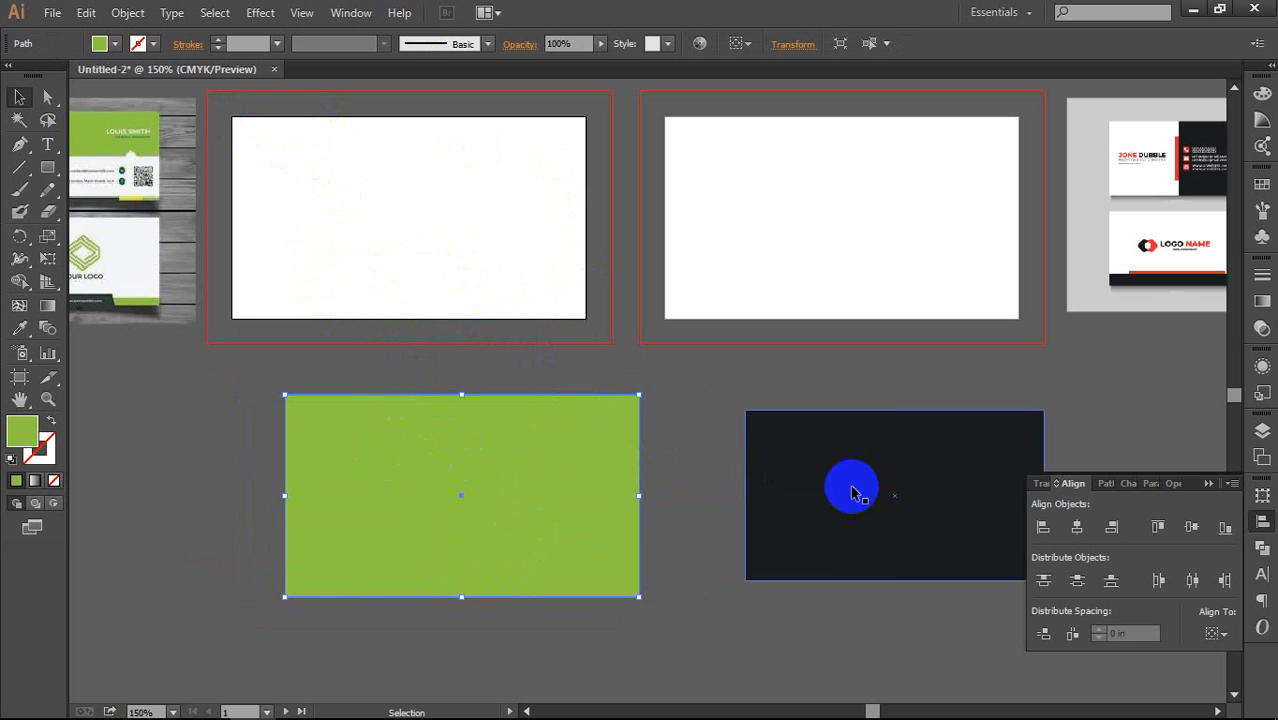
pyautogui.press('Delete')
pyautogui.click(648, 525)
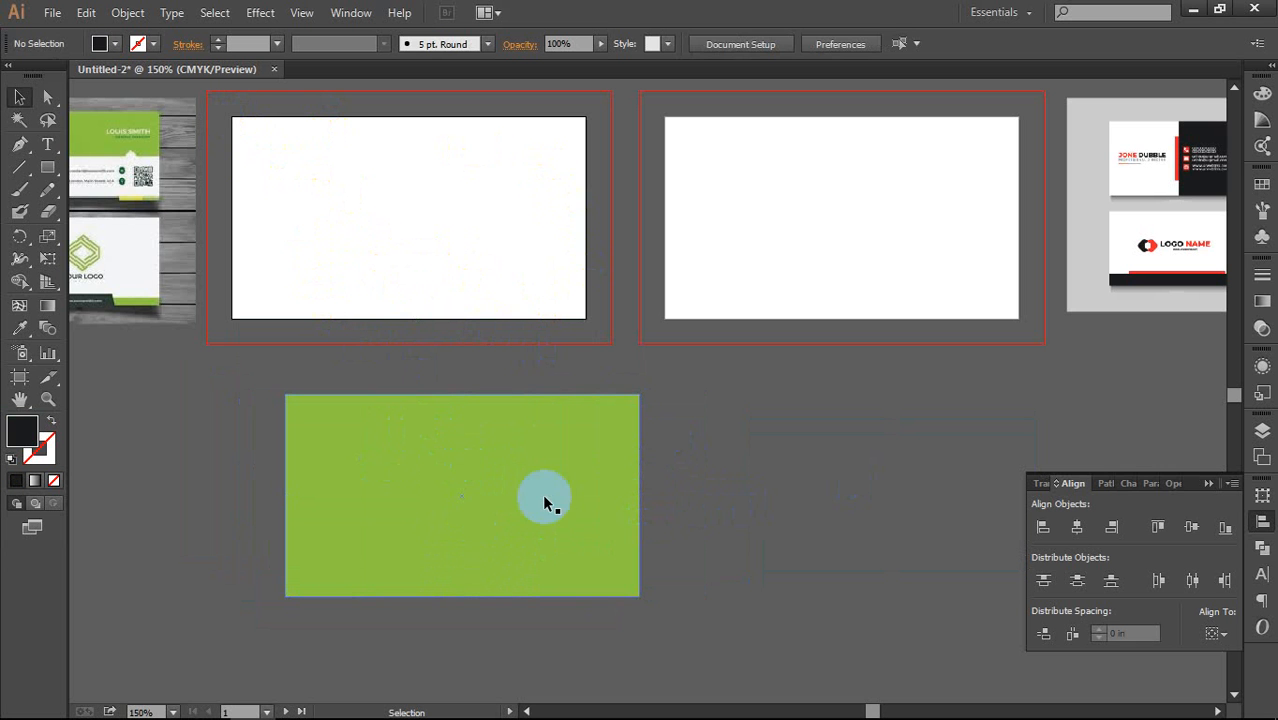
# Step: Select the green rectangle and set the alignment reference to Align to Artboard
pyautogui.click(509, 486)
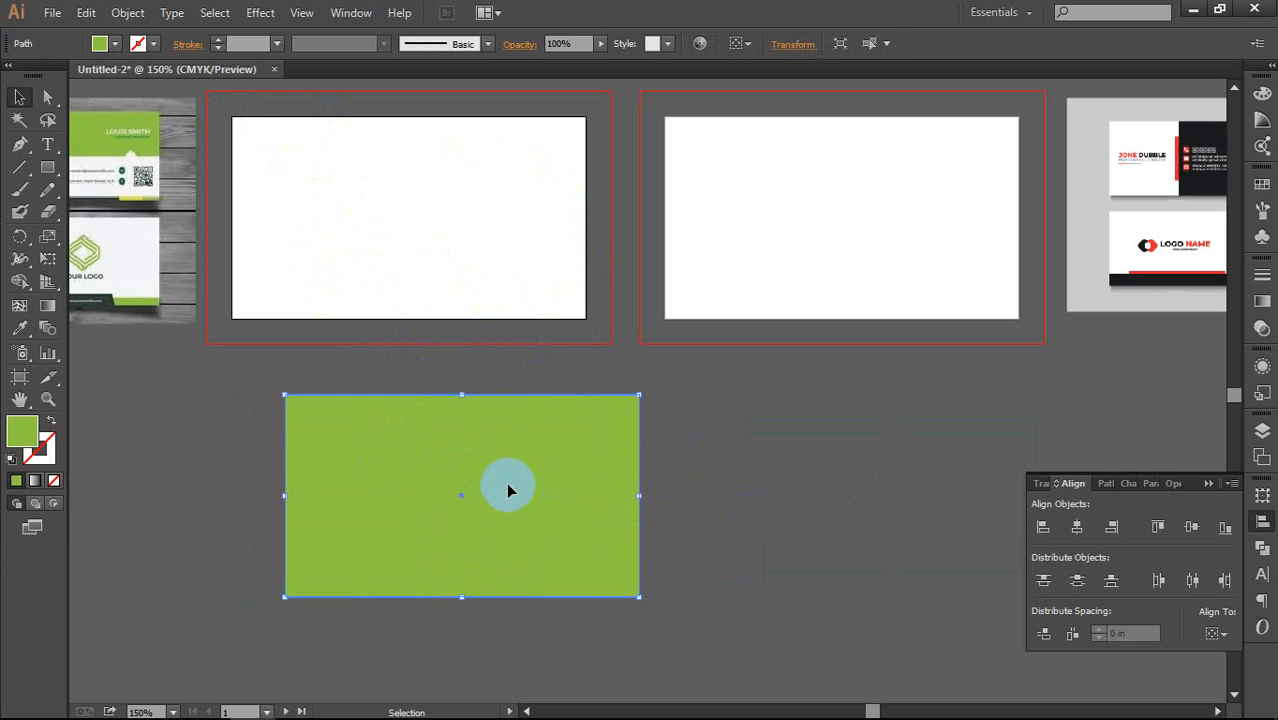
pyautogui.click(1222, 634)
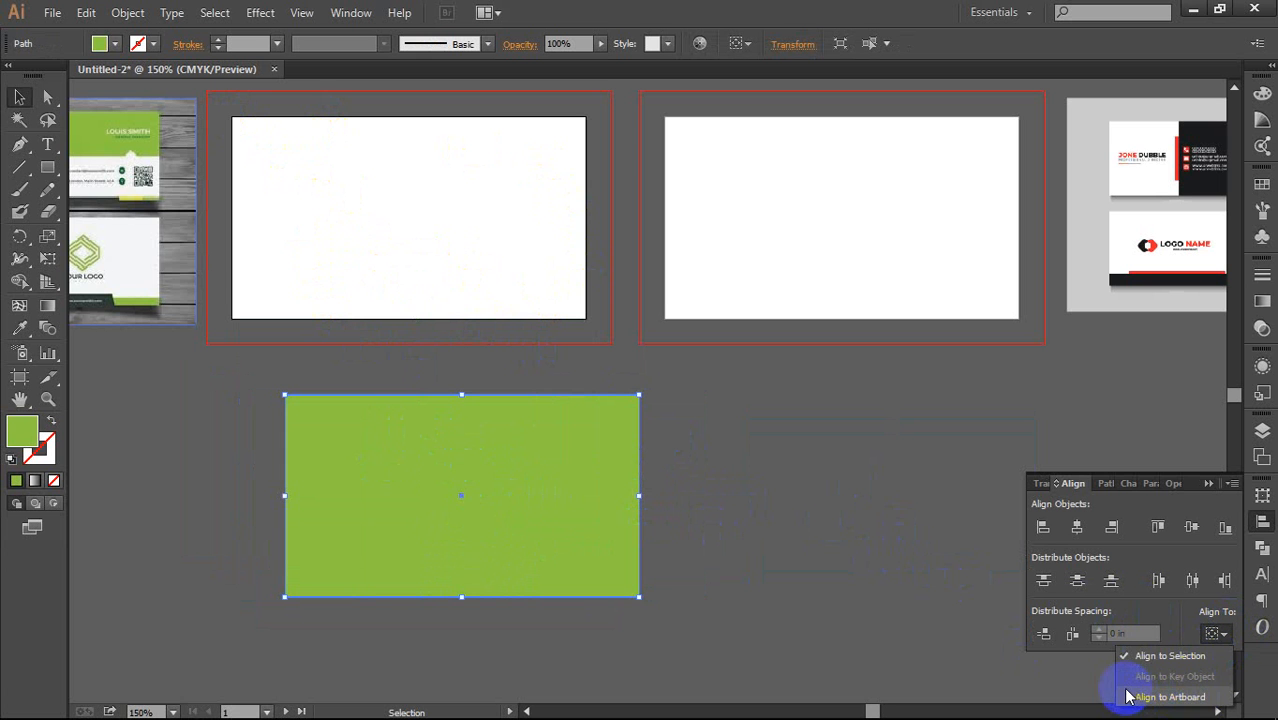
pyautogui.click(1183, 697)
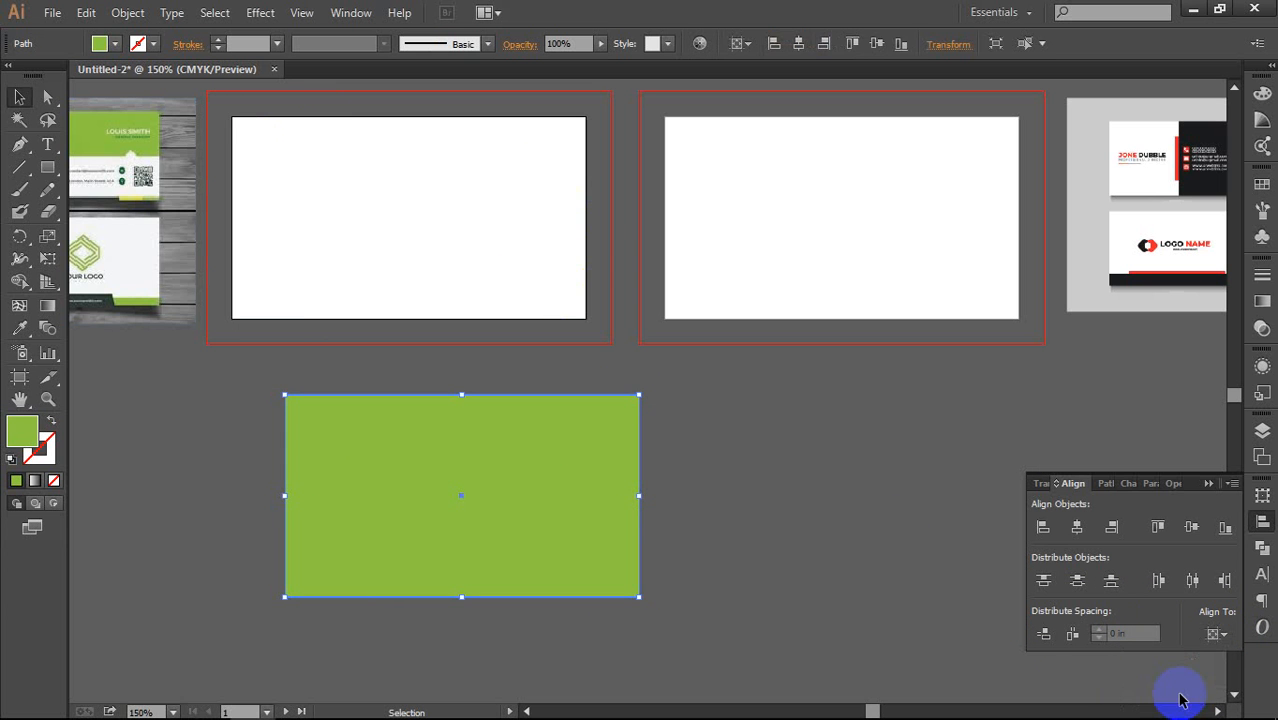
pyautogui.click(715, 493)
pyautogui.click(528, 425)
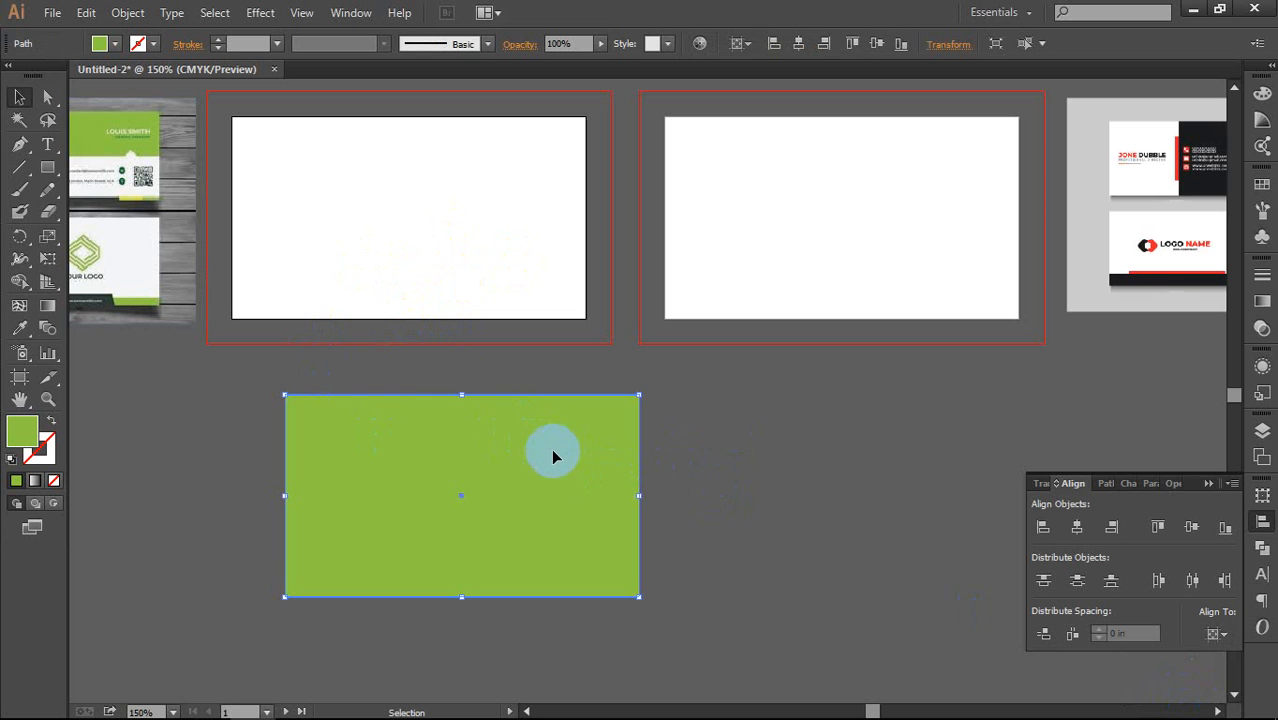
# Step: Reposition the green rectangle on the empty canvas beneath the Front Part artboard and keep it selected
pyautogui.moveTo(555, 457); pyautogui.dragTo(559, 471)
pyautogui.click(685, 448)
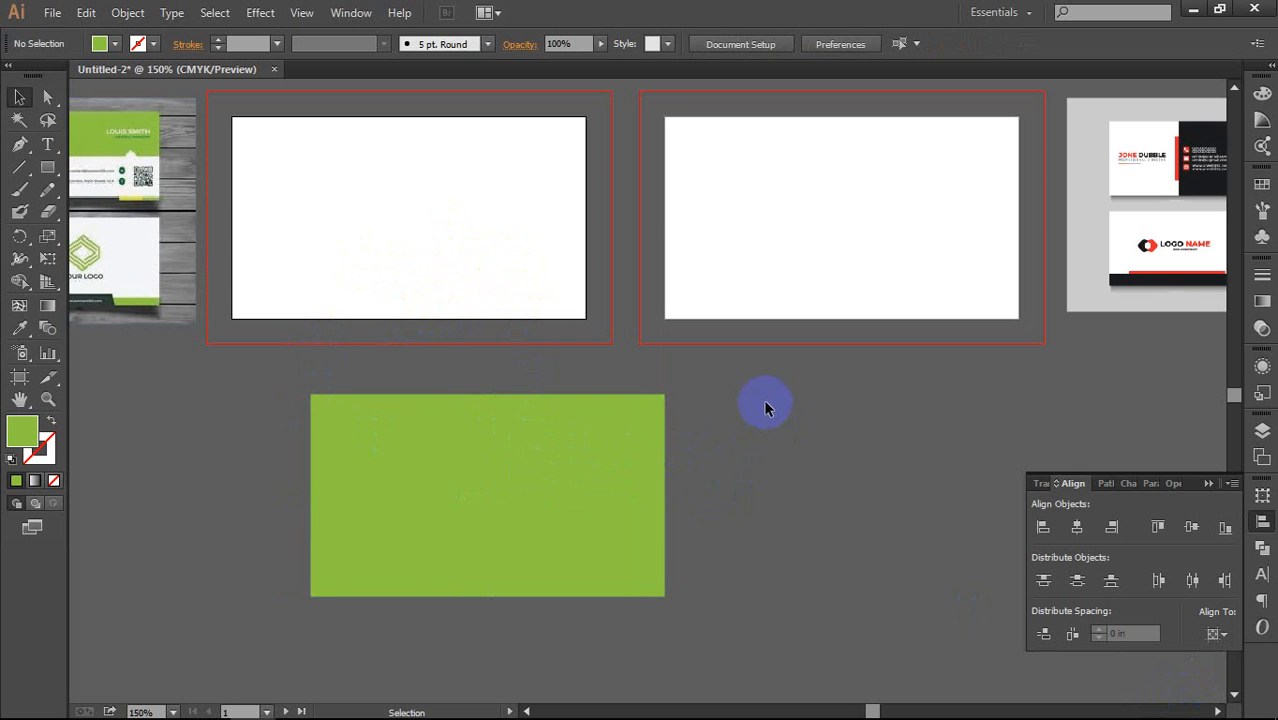
pyautogui.click(618, 450)
pyautogui.click(716, 442)
pyautogui.click(588, 474)
pyautogui.click(610, 491)
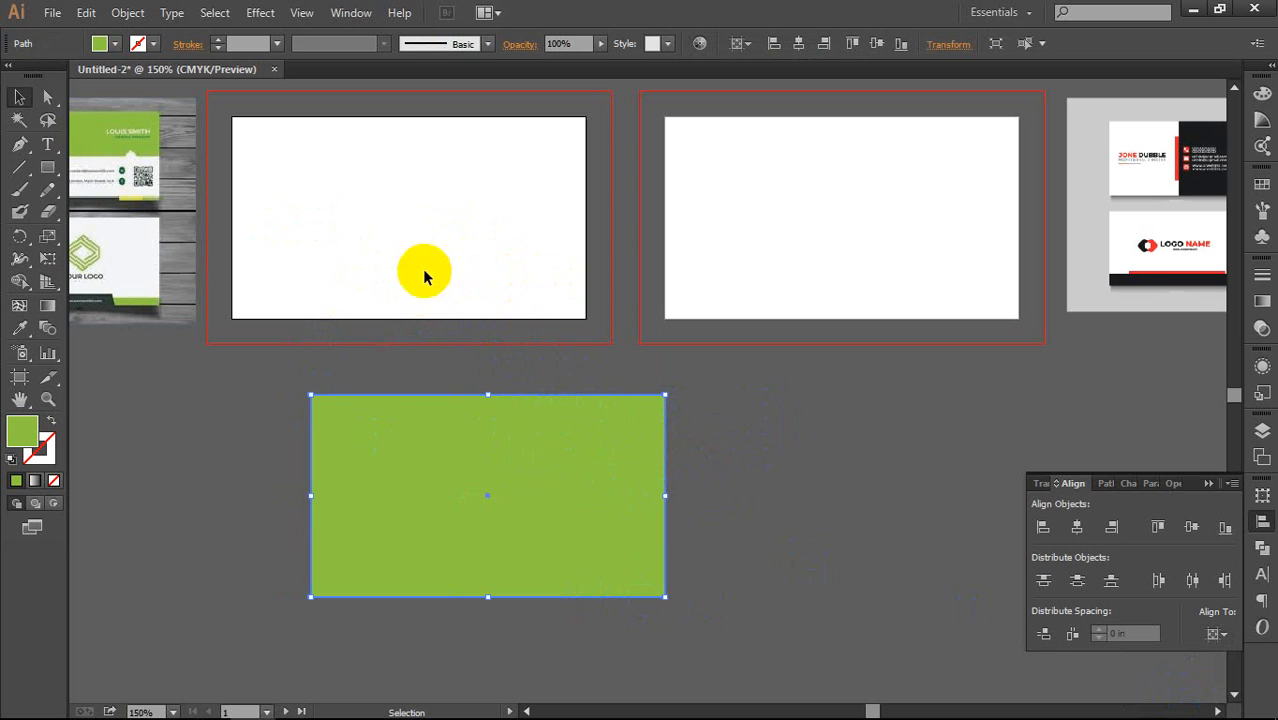
pyautogui.moveTo(573, 494)
pyautogui.mouseDown()
pyautogui.moveTo(503, 503)
pyautogui.moveTo(554, 488)
pyautogui.mouseUp()
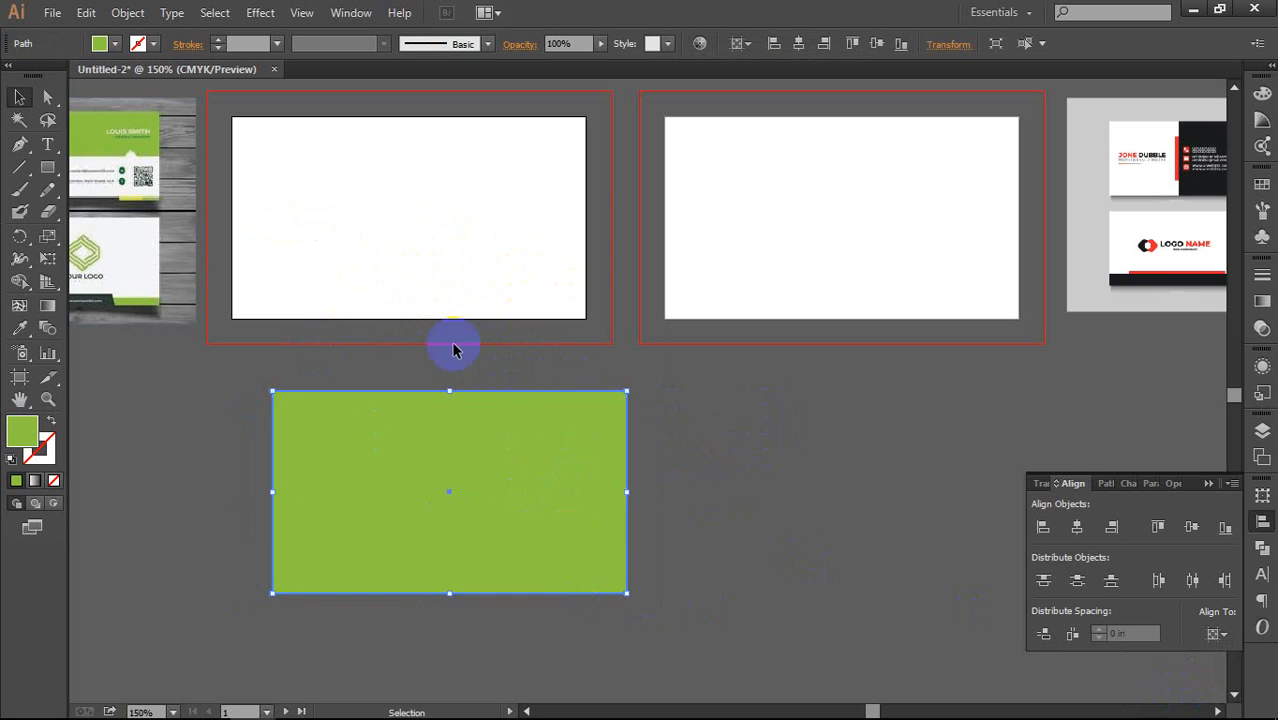
pyautogui.click(463, 292)
pyautogui.click(508, 449)
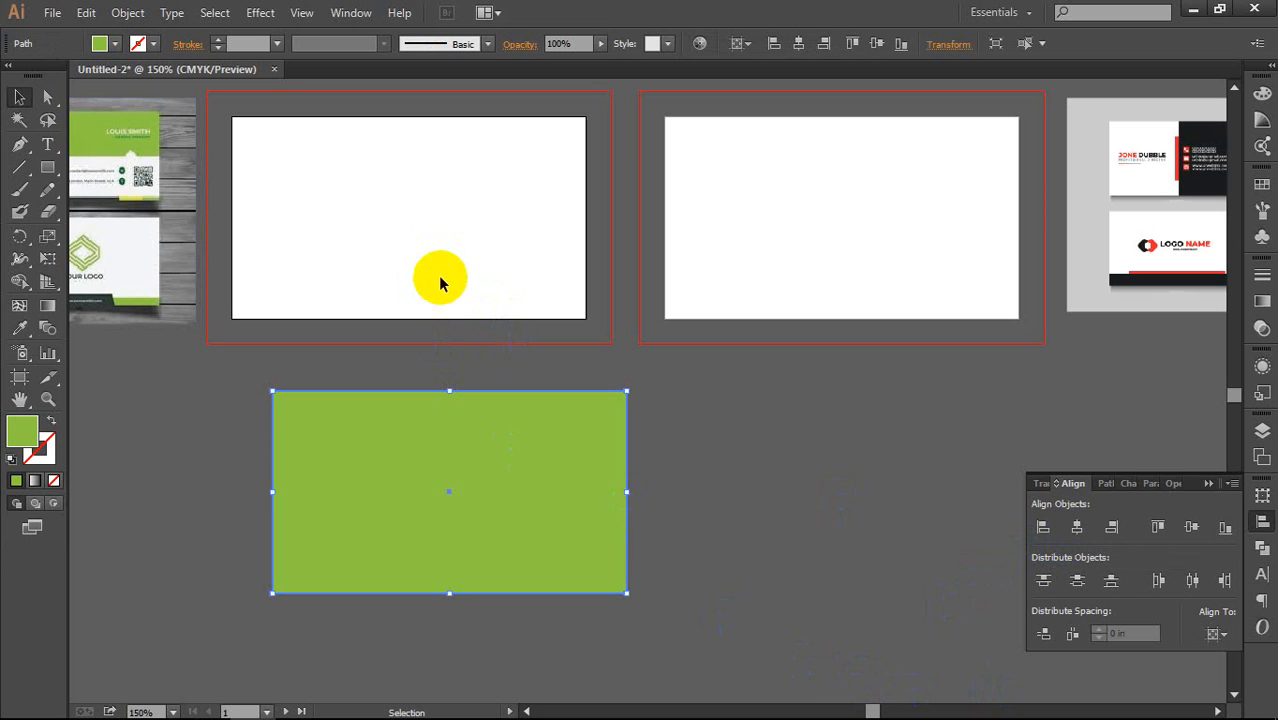
# Step: Centre the green rectangle on the Front Part artboard both horizontally and vertically, and deselect it
pyautogui.click(1081, 532)
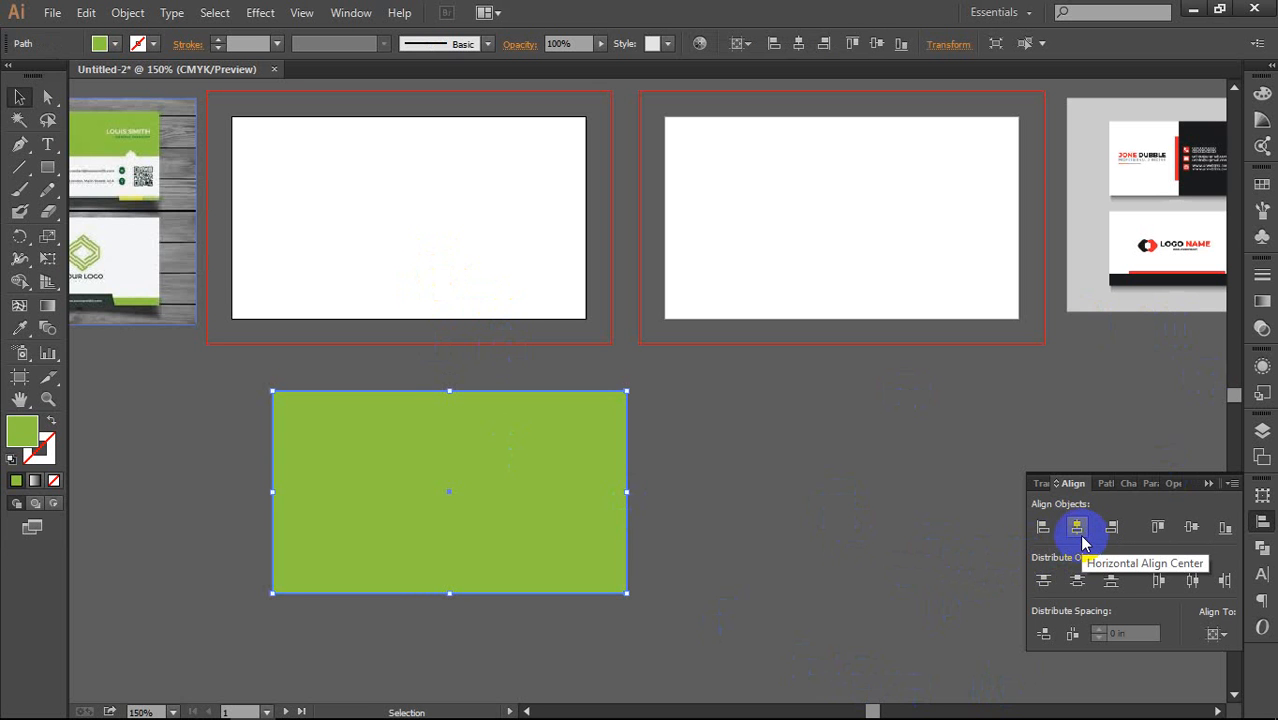
pyautogui.click(1082, 538)
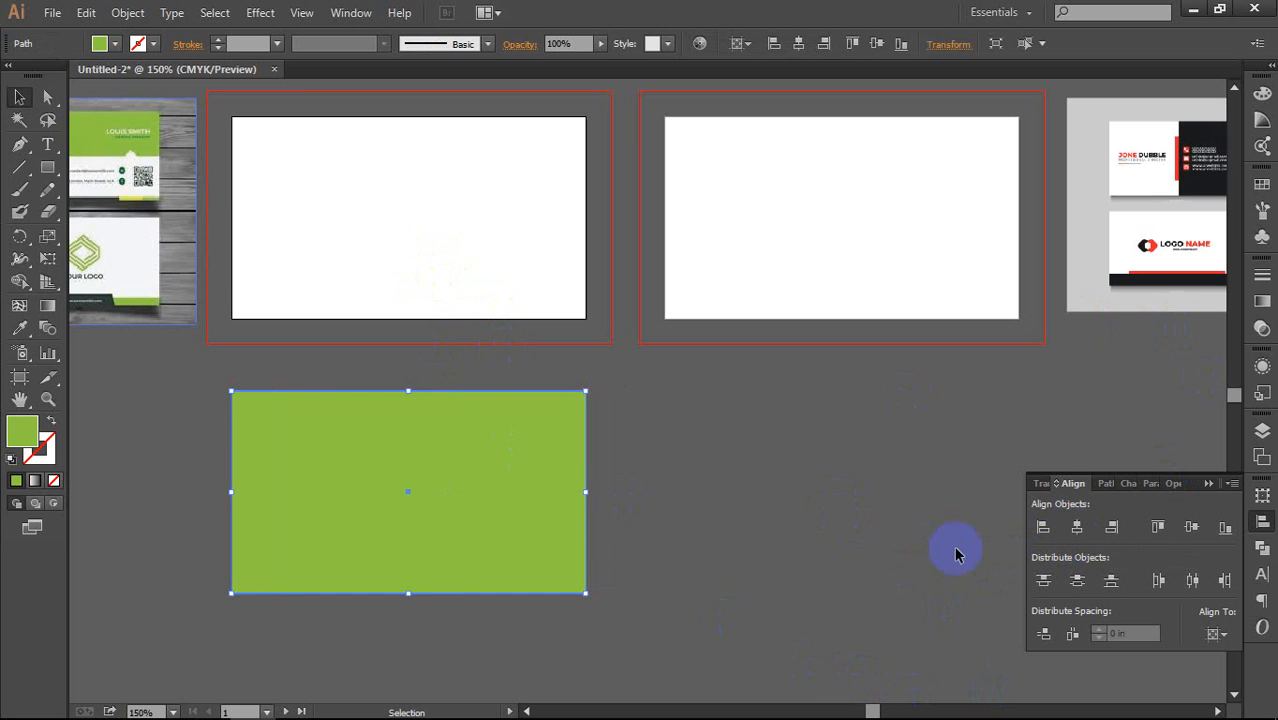
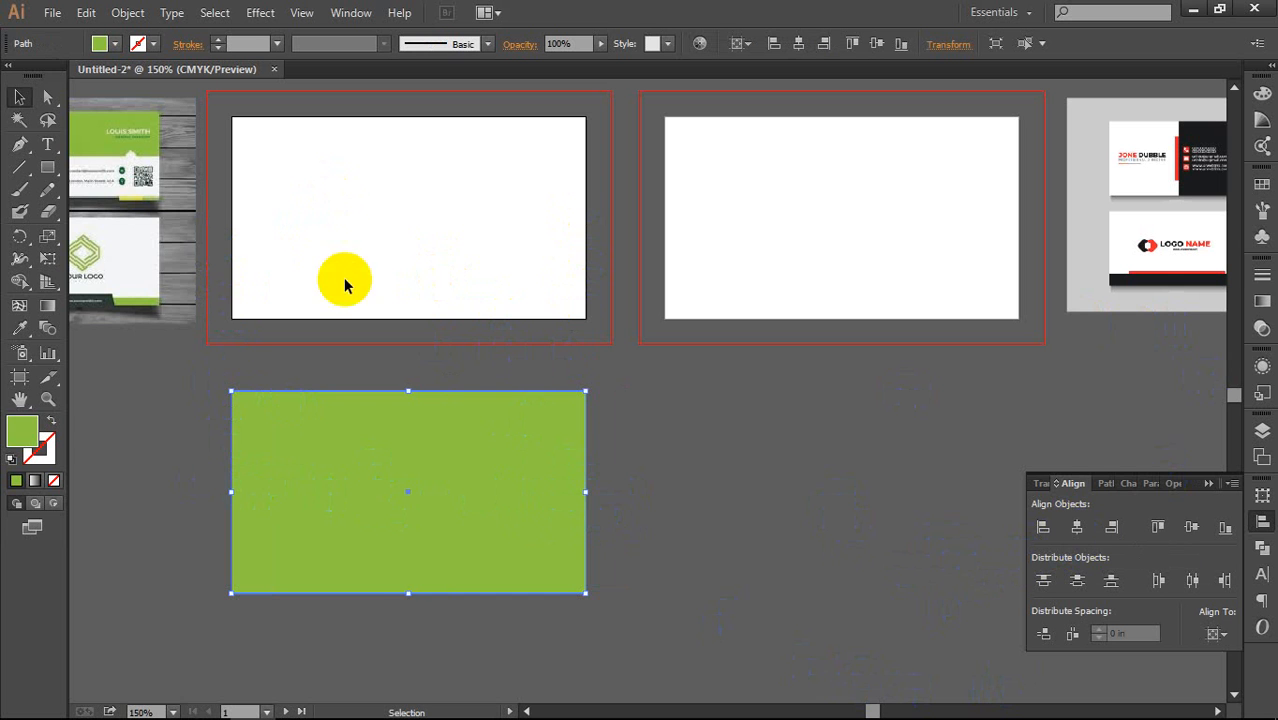
pyautogui.click(1193, 528)
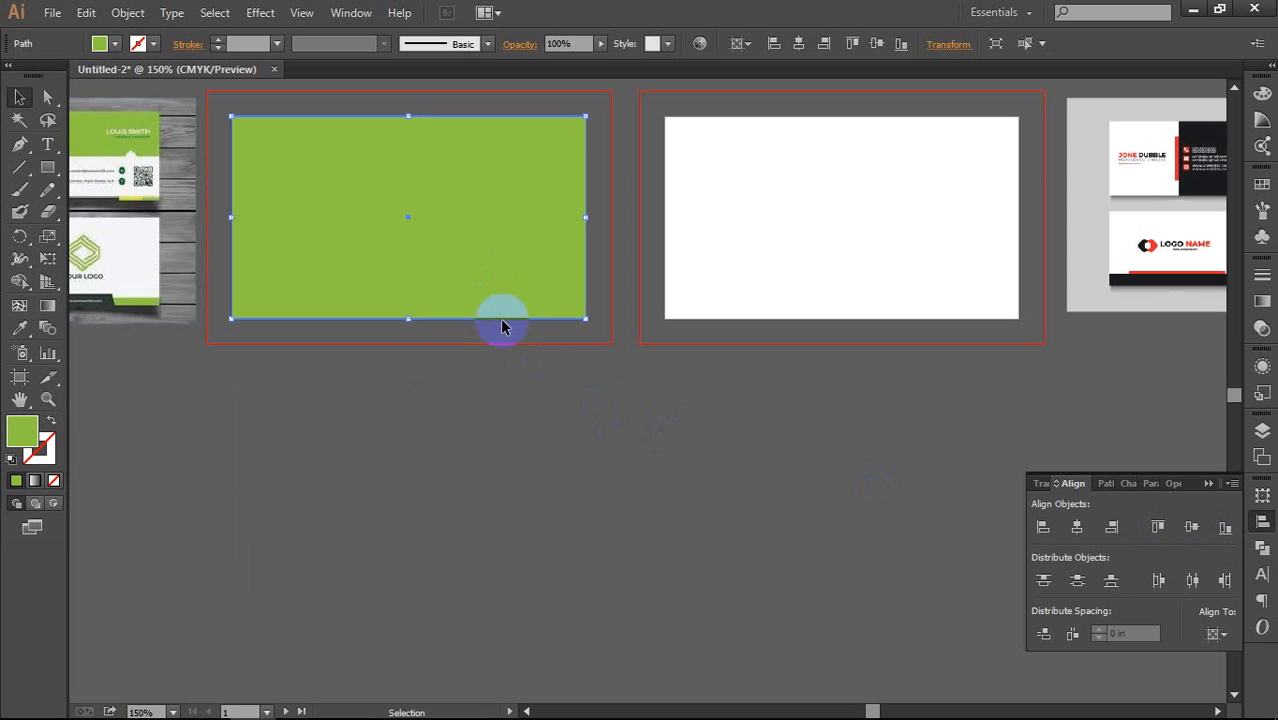
pyautogui.click(538, 403)
# Step: Examine up close how the green rectangle's edges fit the Front Part artboard and its bleed lines
pyautogui.scroll(2, 588, 420)
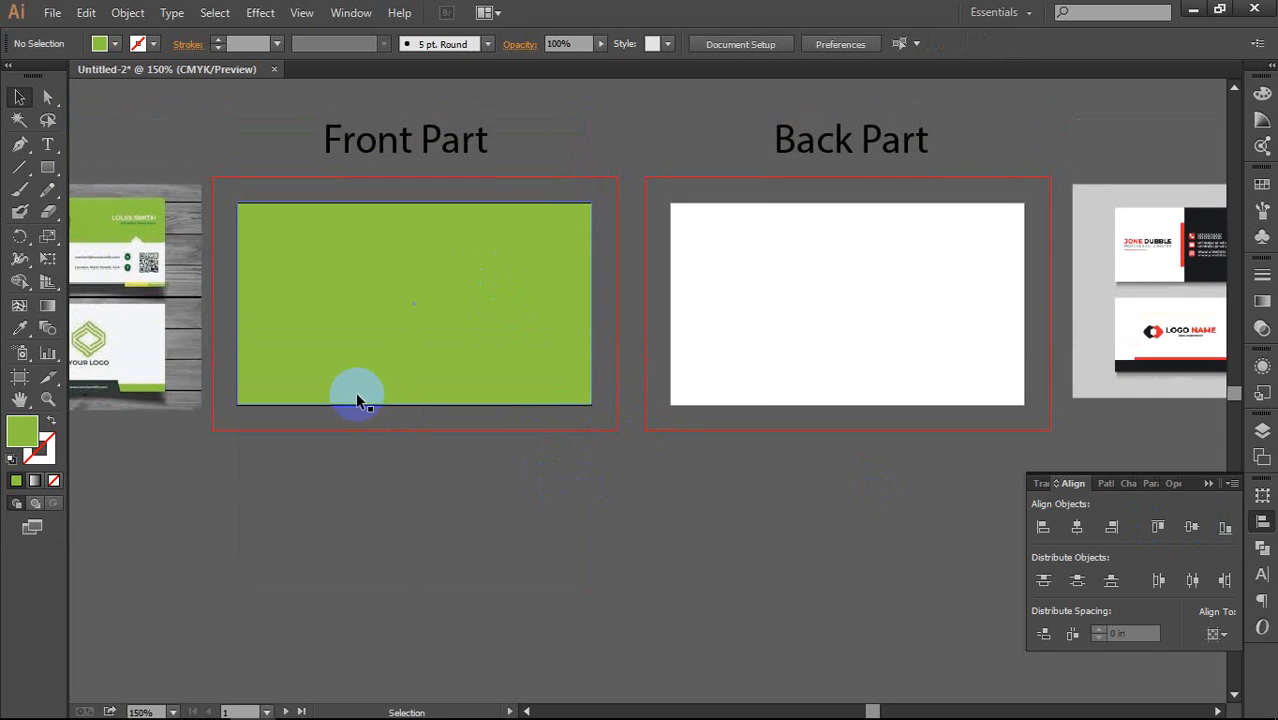
pyautogui.scroll(4, 356, 400)
pyautogui.moveTo(700, 410); pyautogui.dragTo(502, 537)
pyautogui.scroll(3, 750, 377)
pyautogui.scroll(-3, 835, 393)
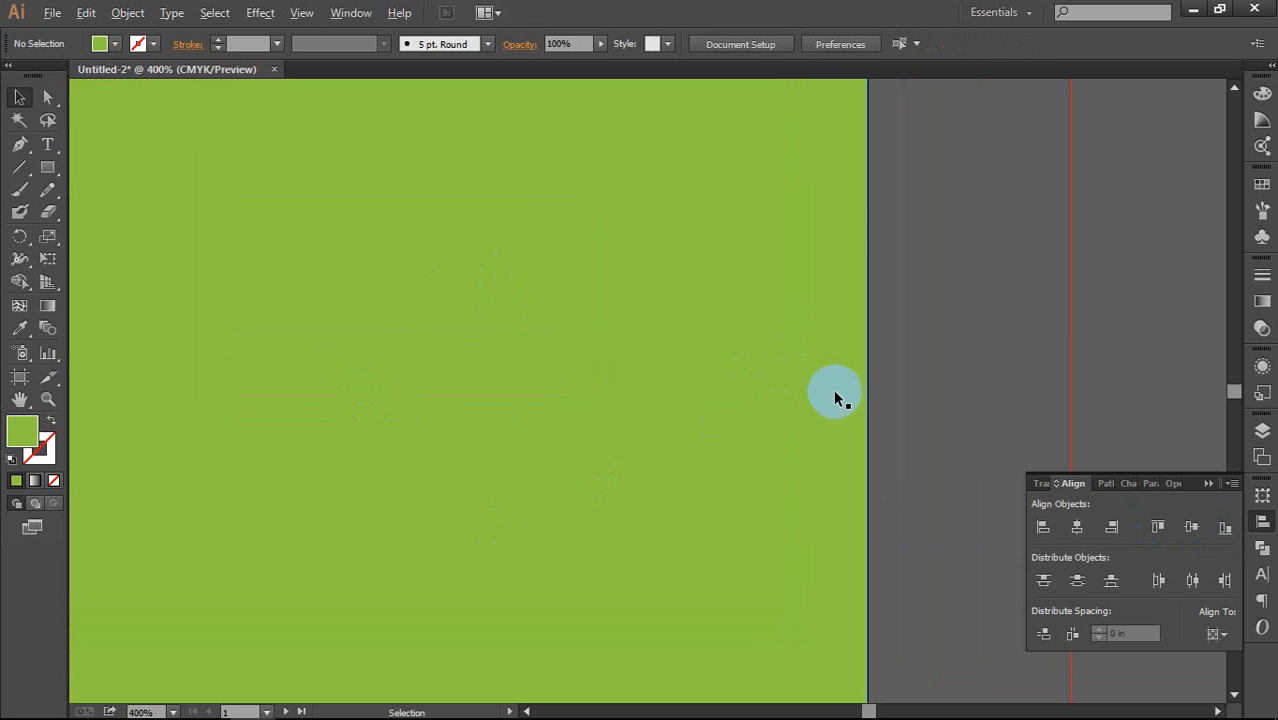
pyautogui.moveTo(445, 312); pyautogui.dragTo(822, 526)
pyautogui.moveTo(405, 519)
pyautogui.mouseDown()
pyautogui.moveTo(638, 240)
pyautogui.moveTo(647, 194)
pyautogui.mouseUp()
pyautogui.moveTo(541, 402)
pyautogui.mouseDown()
pyautogui.moveTo(314, 368)
pyautogui.moveTo(442, 462)
pyautogui.mouseUp()
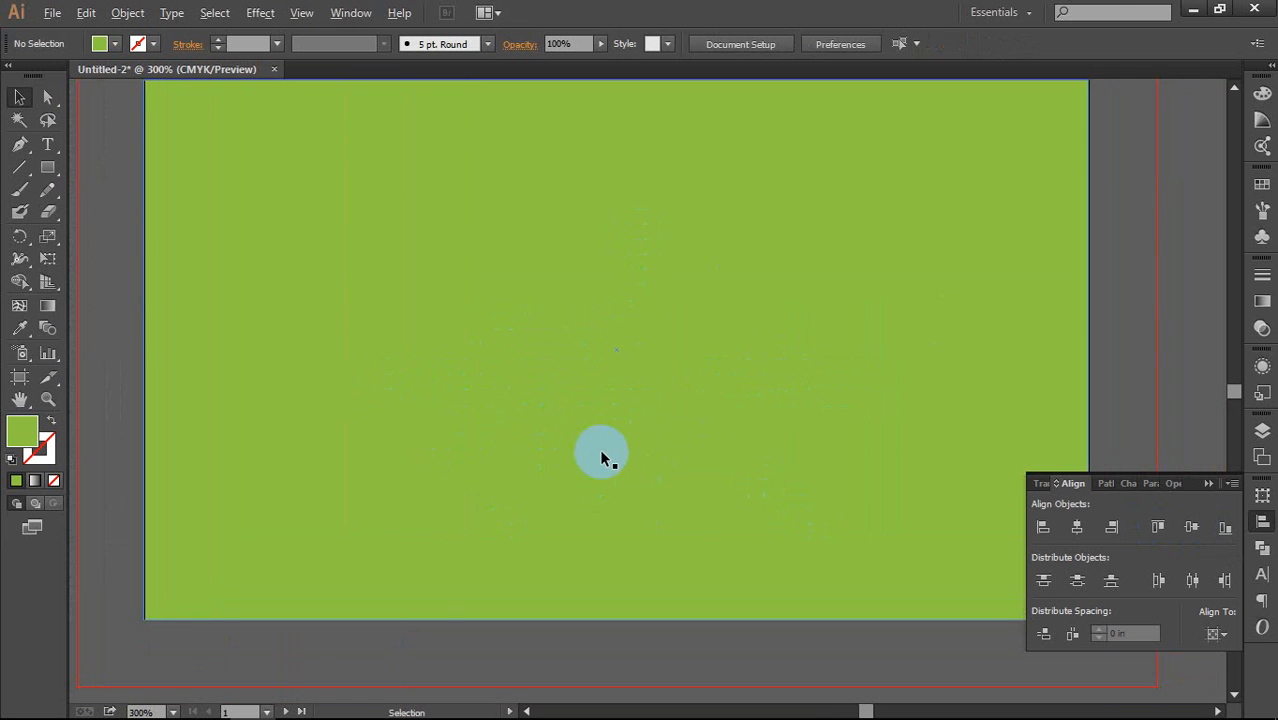
pyautogui.scroll(-2, 601, 451)
pyautogui.moveTo(619, 431); pyautogui.dragTo(622, 436)
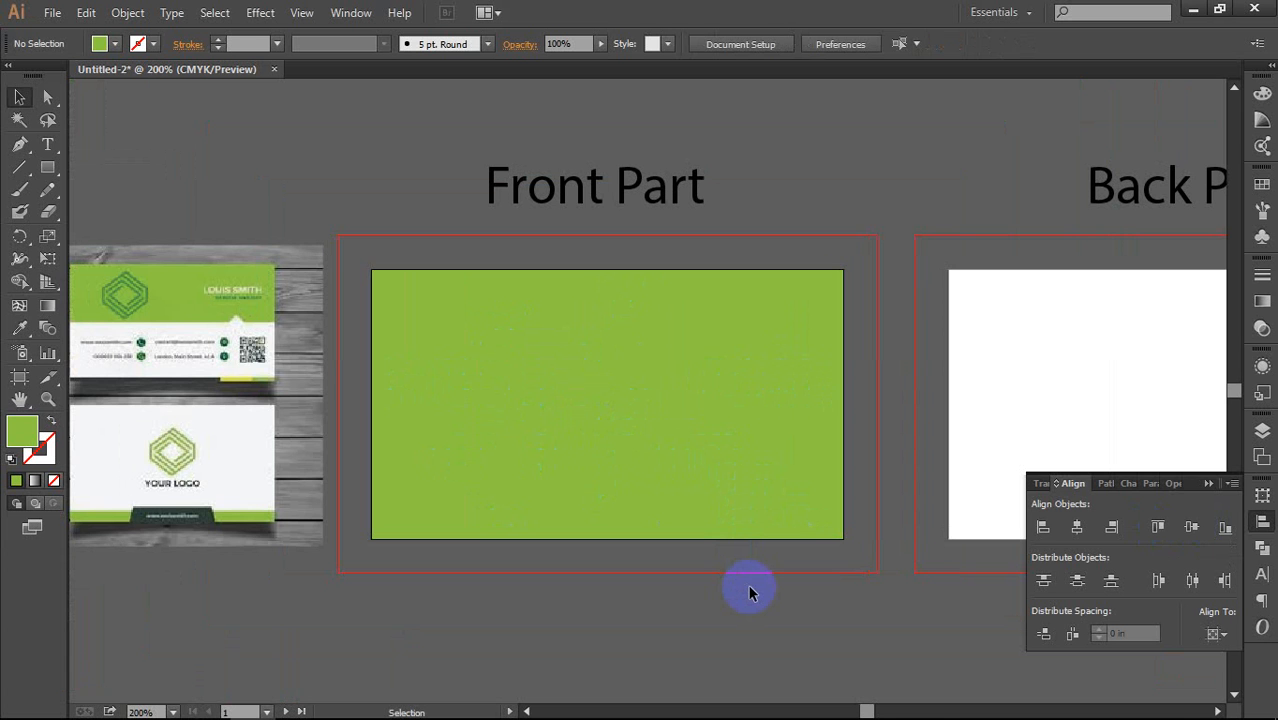
pyautogui.scroll(-1, 750, 590)
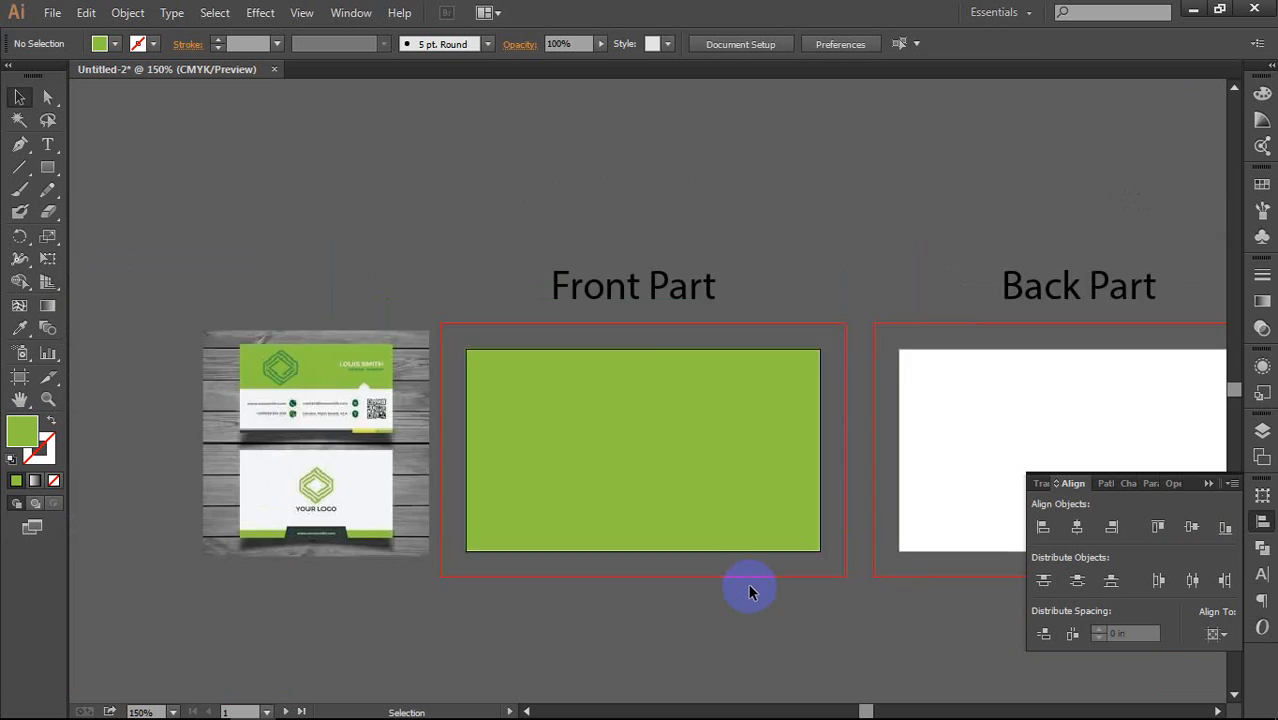
# Step: Open the logo image website-logo.png from the Order 6 folder
pyautogui.moveTo(753, 536); pyautogui.dragTo(802, 485)
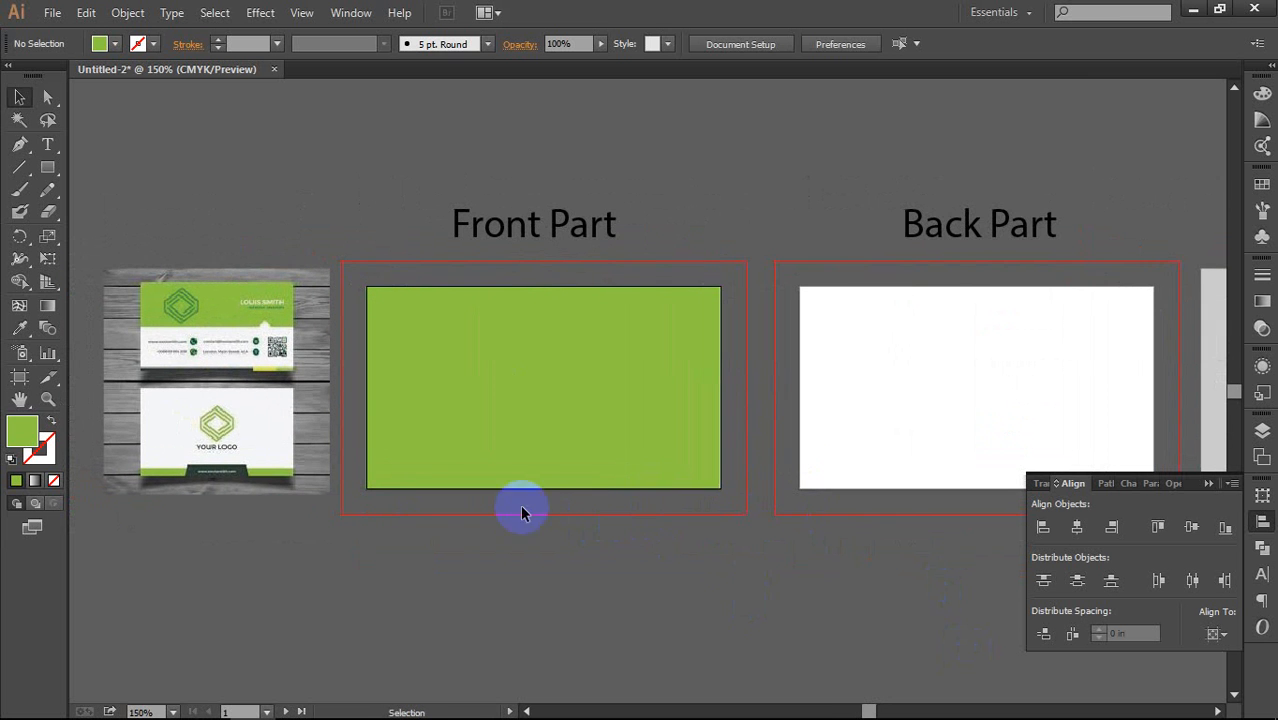
pyautogui.scroll(1, 474, 380)
pyautogui.moveTo(320, 369); pyautogui.dragTo(405, 342)
pyautogui.click(200, 271)
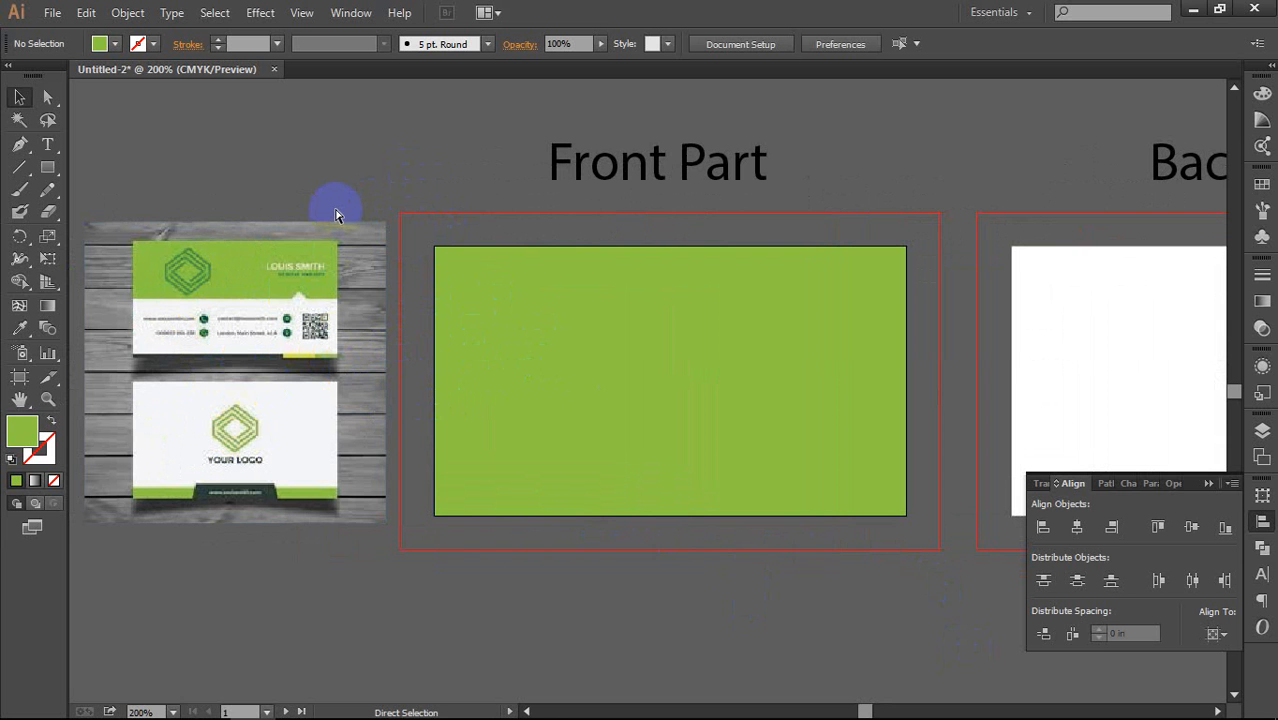
pyautogui.hotkey('ctrl', 'o')
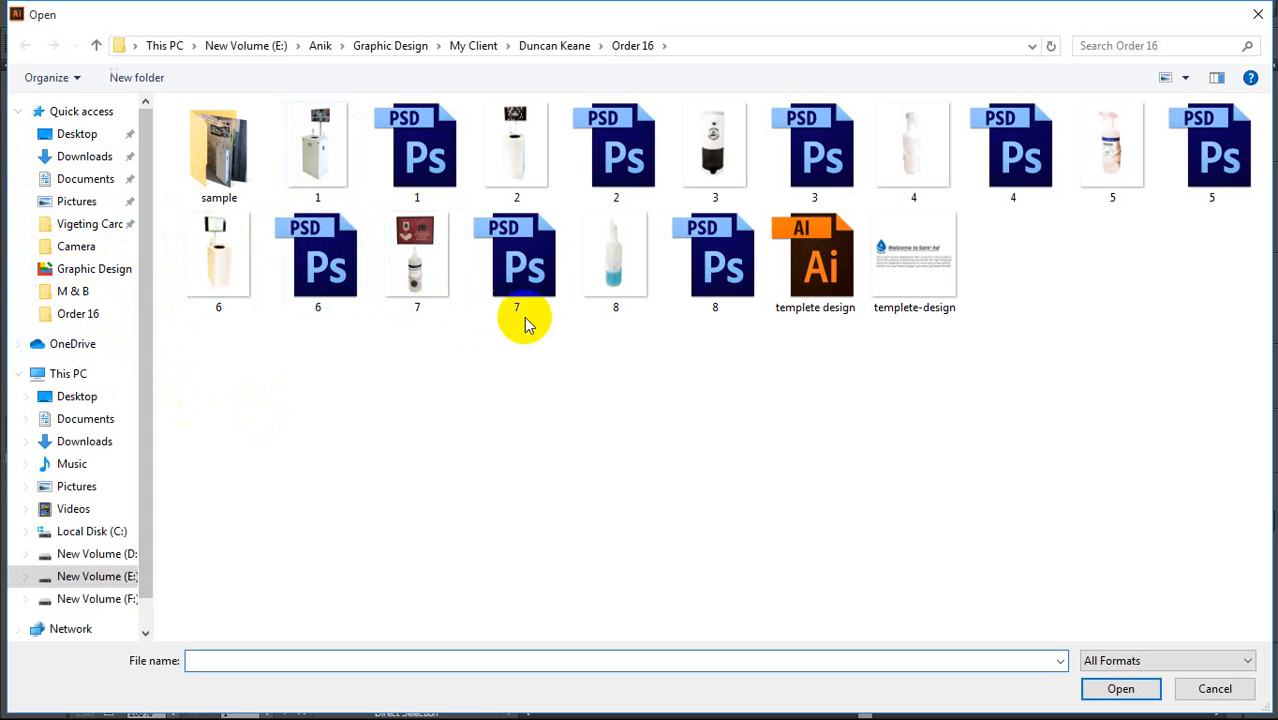
pyautogui.click(93, 318)
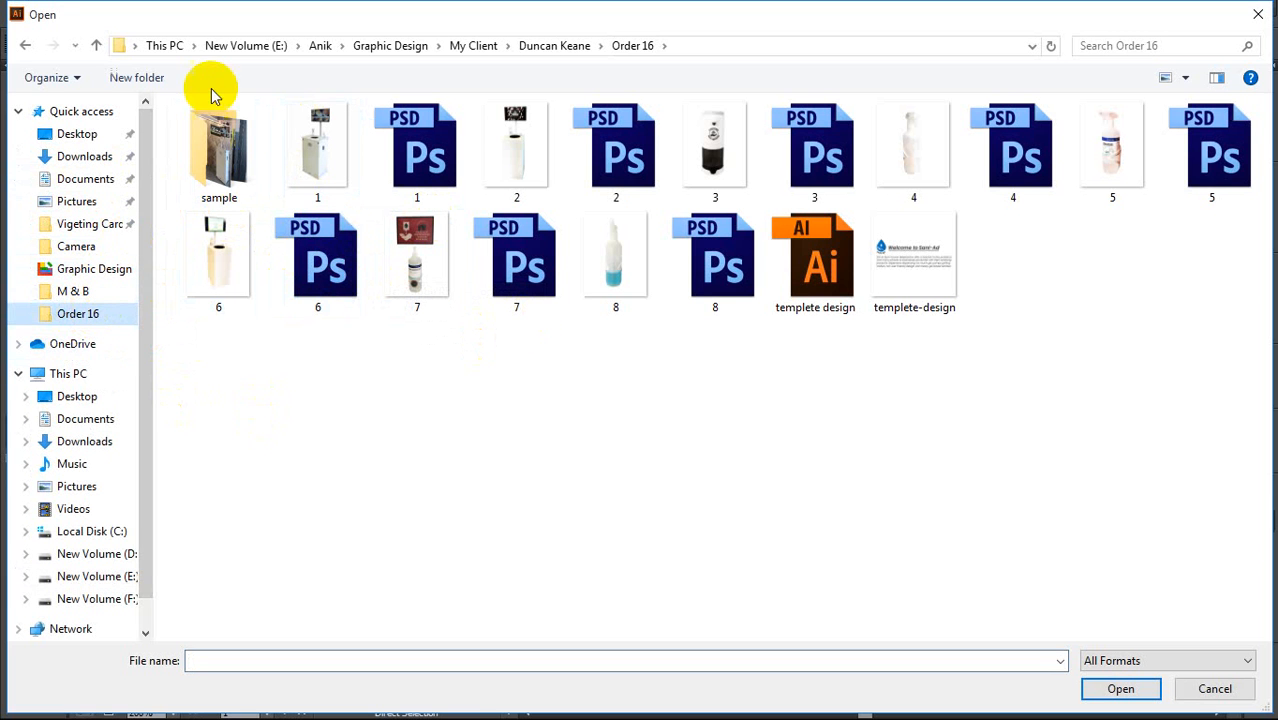
pyautogui.click(96, 50)
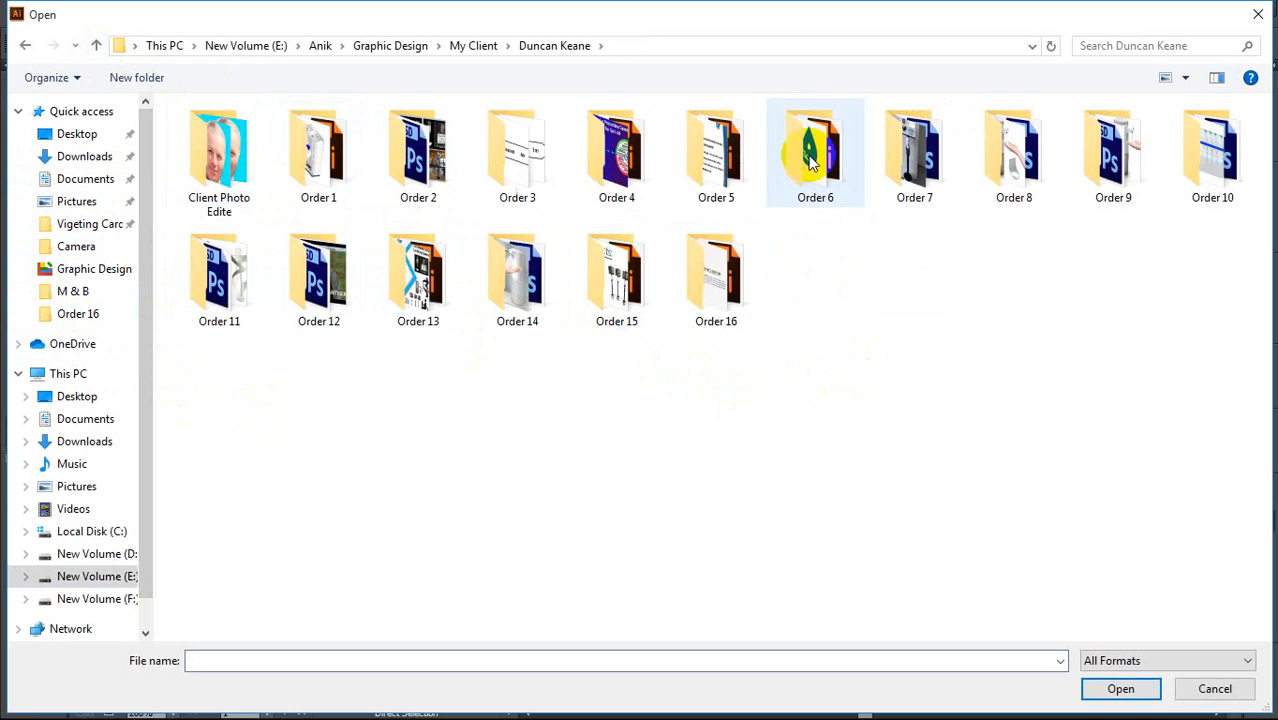
pyautogui.doubleClick(813, 155)
pyautogui.click(617, 150)
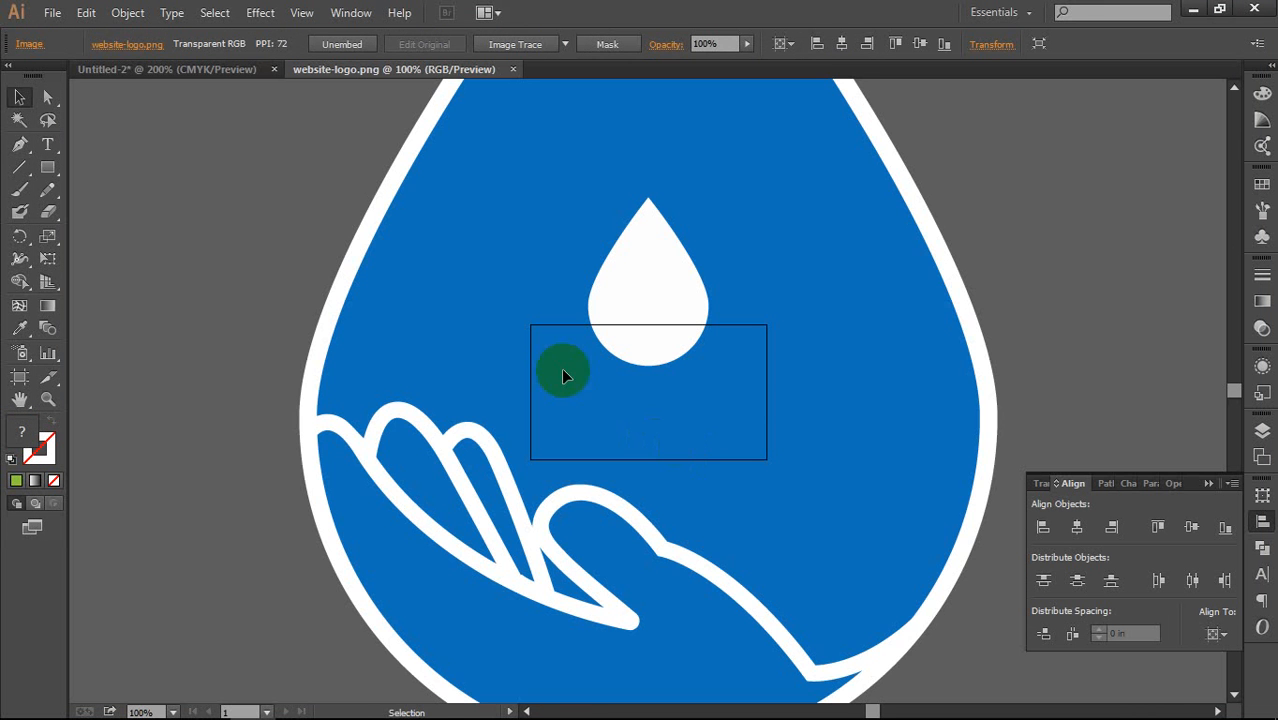
# Step: Bring the logo image into the Untitled-2 business card document and scale it down to roughly the Front Part card's height
pyautogui.moveTo(561, 367); pyautogui.dragTo(737, 484)
pyautogui.scroll(-3, 747, 470)
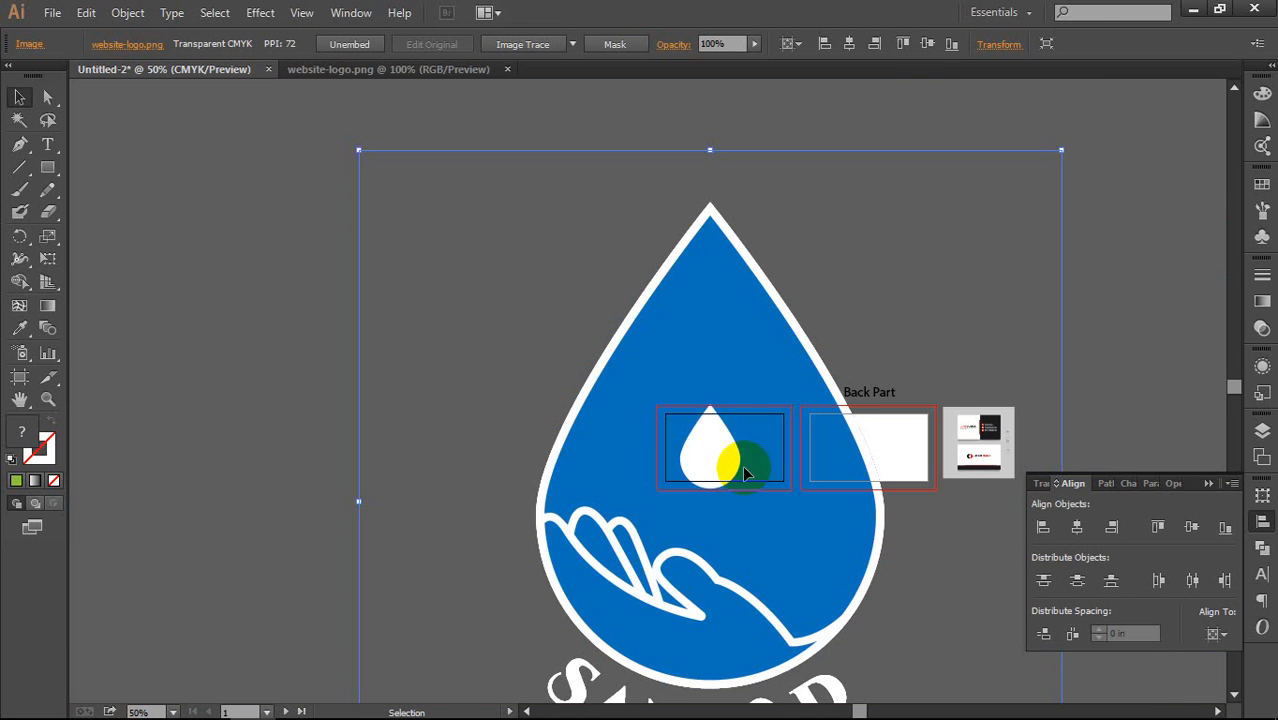
pyautogui.moveTo(1061, 150); pyautogui.dragTo(913, 294)
pyautogui.hotkey('ctrl', 'z')
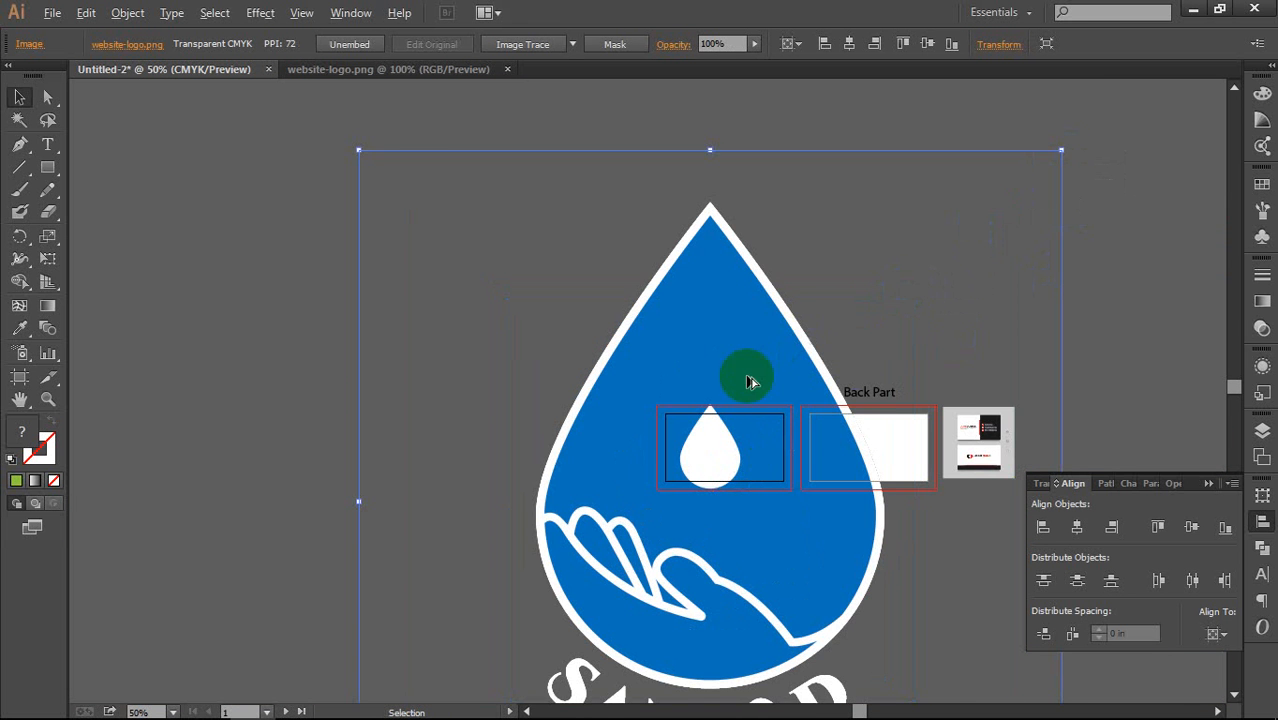
pyautogui.scroll(-1, 750, 377)
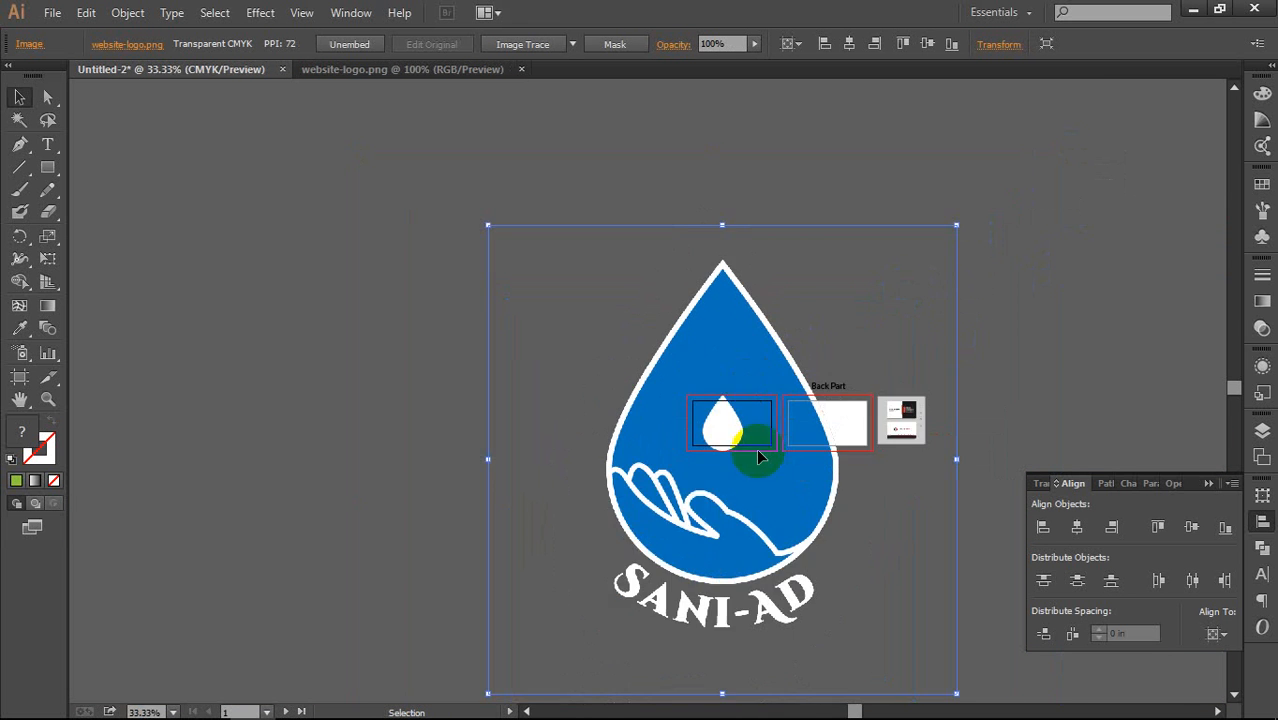
pyautogui.click(960, 232)
pyautogui.click(957, 230)
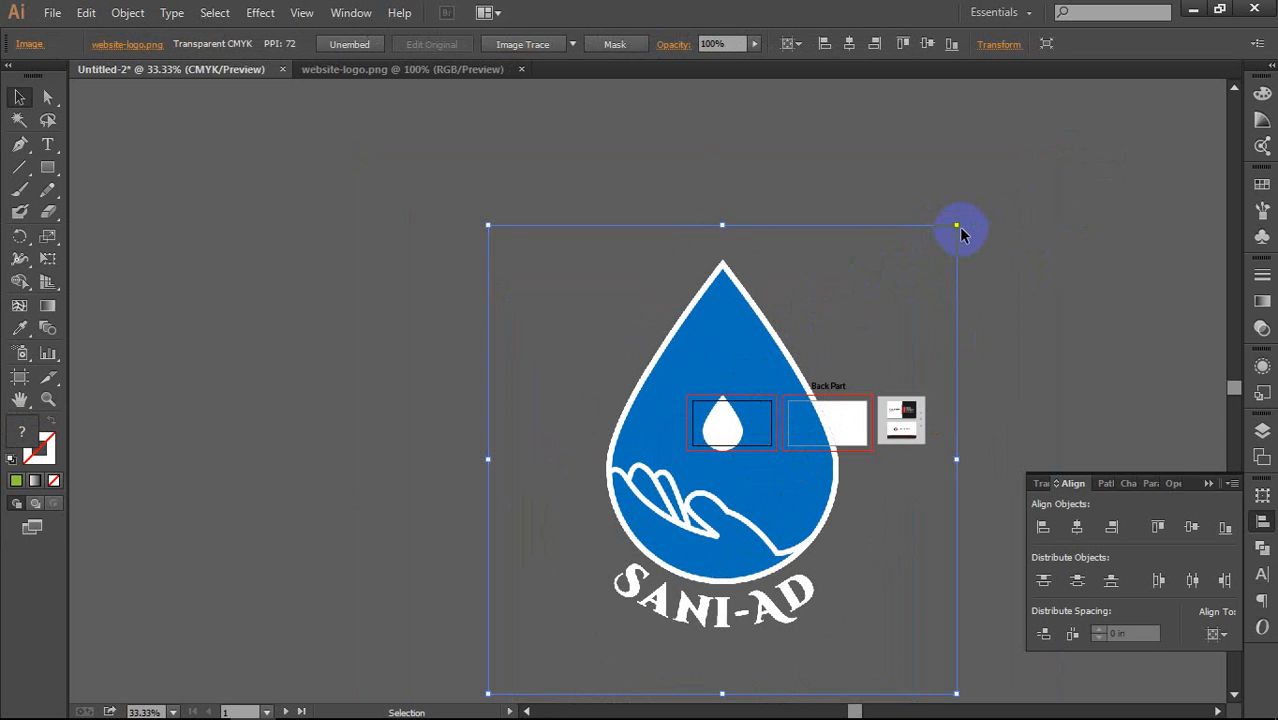
pyautogui.moveTo(958, 232); pyautogui.dragTo(720, 425)
pyautogui.scroll(1, 722, 430)
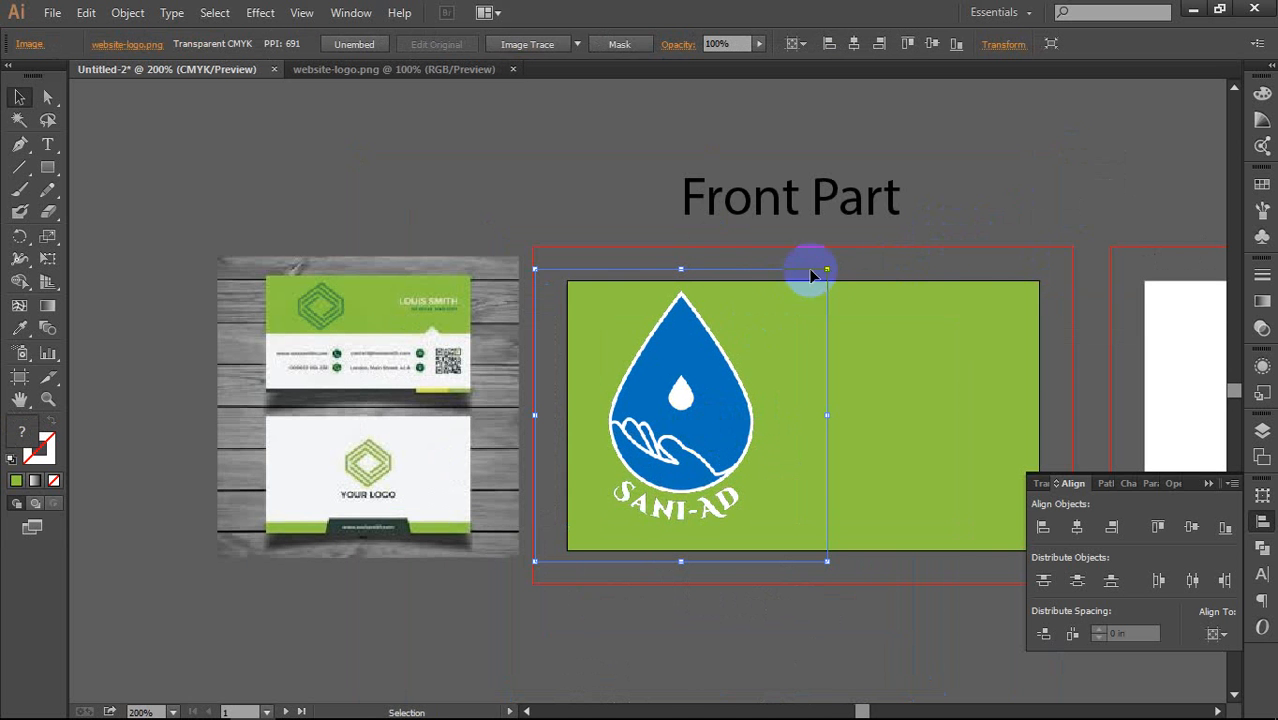
# Step: Shrink the logo to under half the card's height and place it near the upper-left corner of the green rectangle
pyautogui.moveTo(827, 270); pyautogui.dragTo(756, 343)
pyautogui.moveTo(668, 379); pyautogui.dragTo(631, 330)
pyautogui.moveTo(721, 295); pyautogui.dragTo(702, 310)
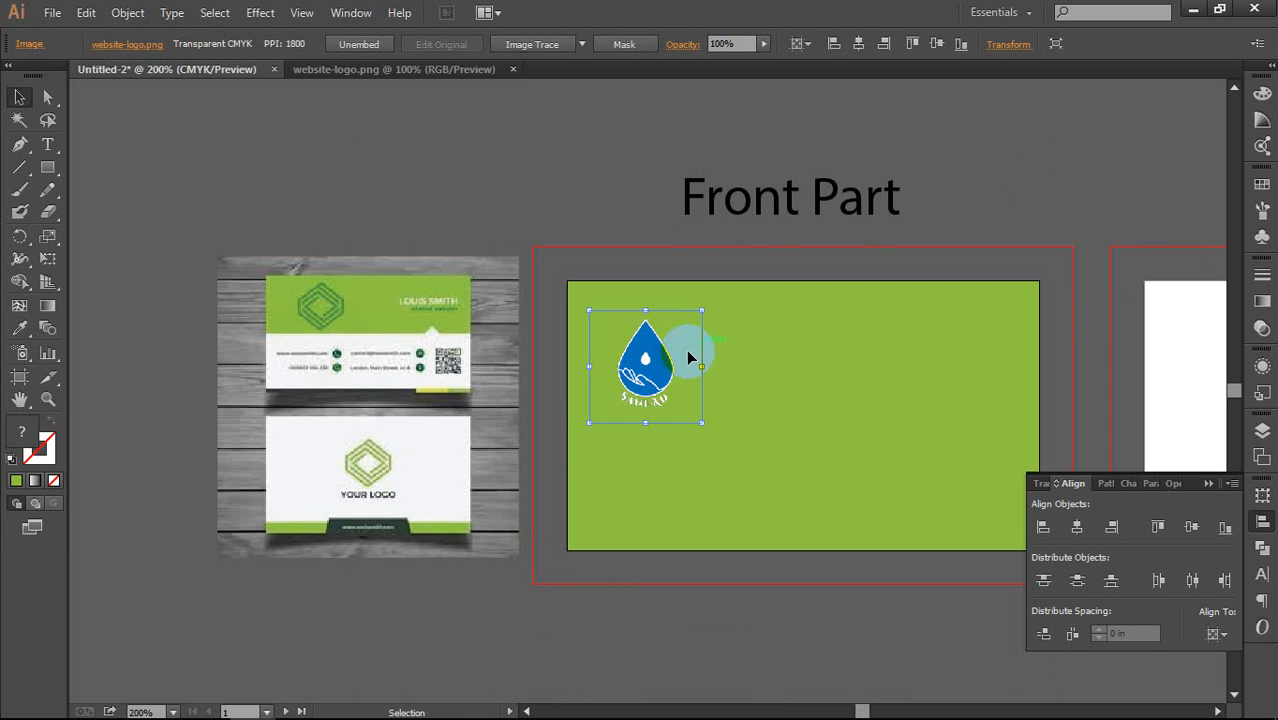
pyautogui.moveTo(657, 372); pyautogui.dragTo(646, 348)
# Step: Move the logo off the card onto the empty canvas beside the Front Part heading
pyautogui.scroll(3, 646, 348)
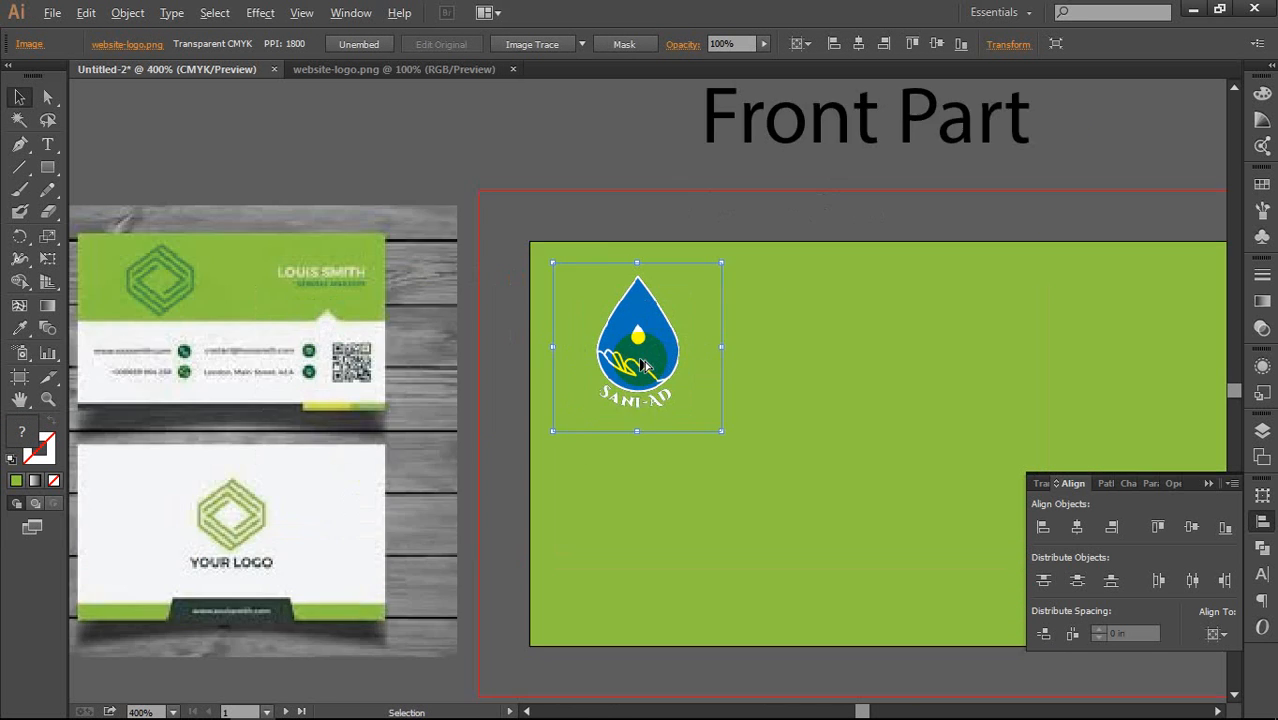
pyautogui.scroll(1, 627, 397)
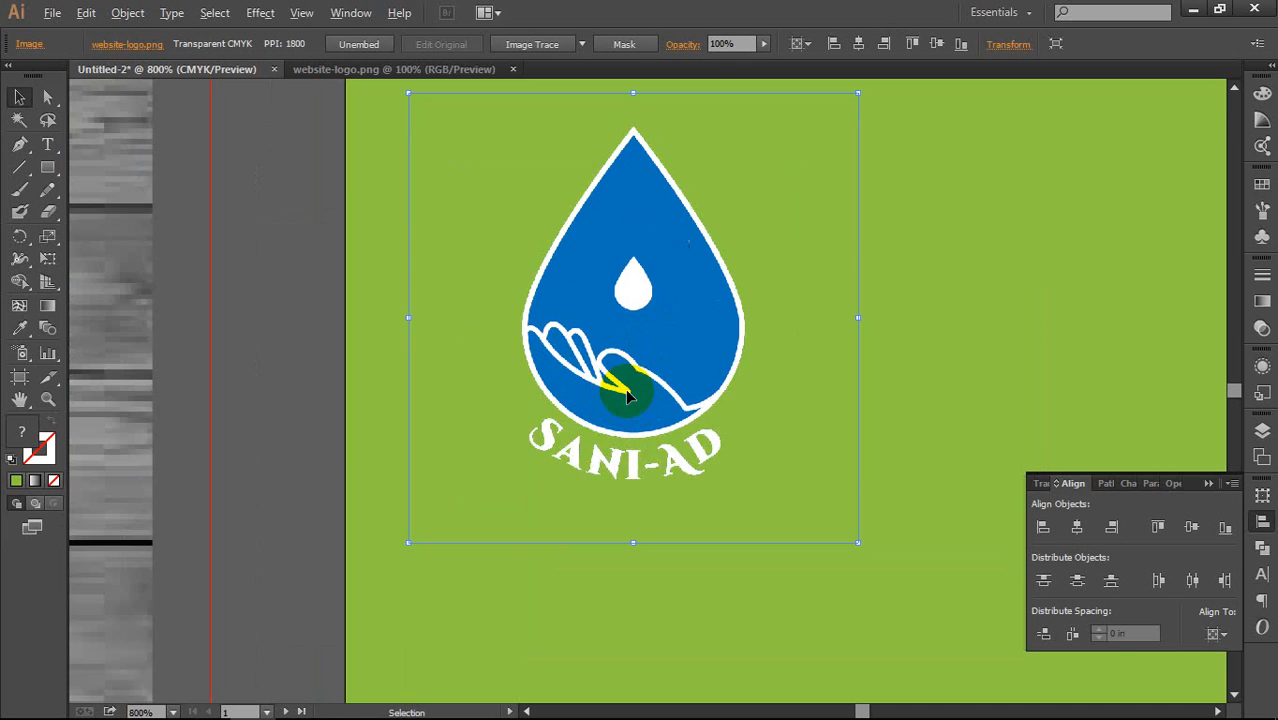
pyautogui.scroll(-5, 627, 397)
pyautogui.scroll(2, 733, 408)
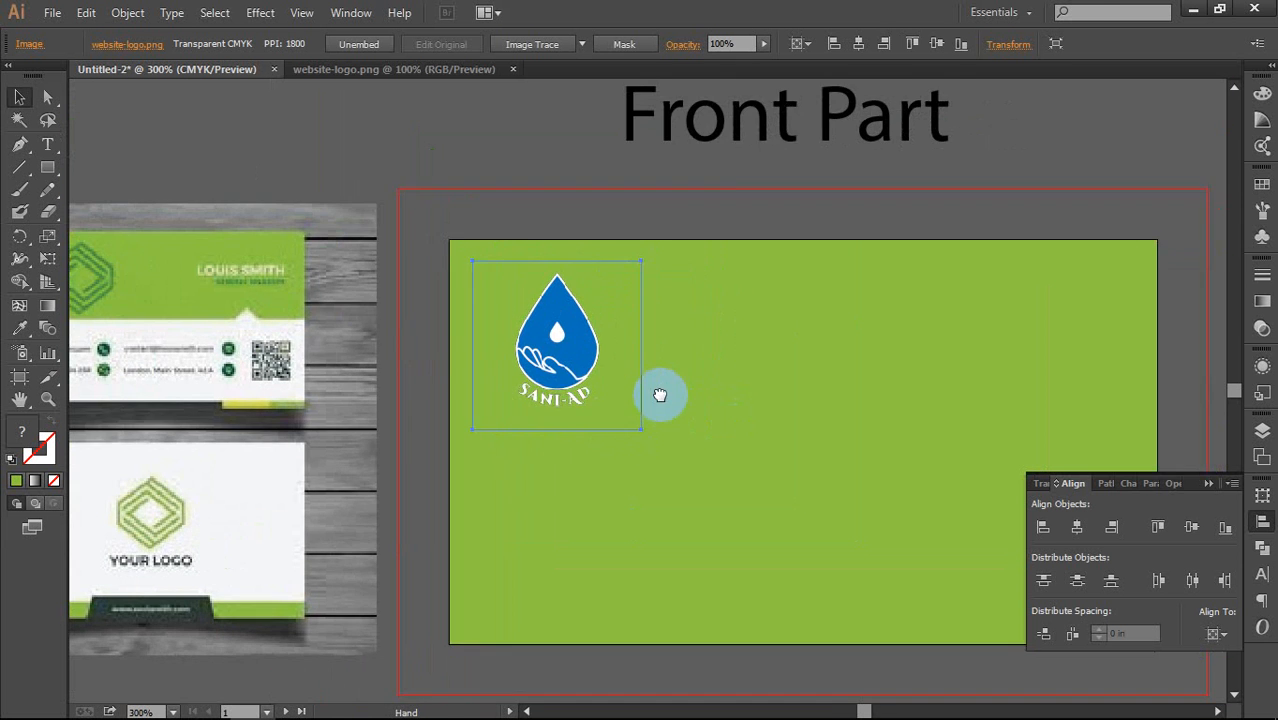
pyautogui.scroll(-1, 680, 376)
pyautogui.hscroll(3, 679, 371)
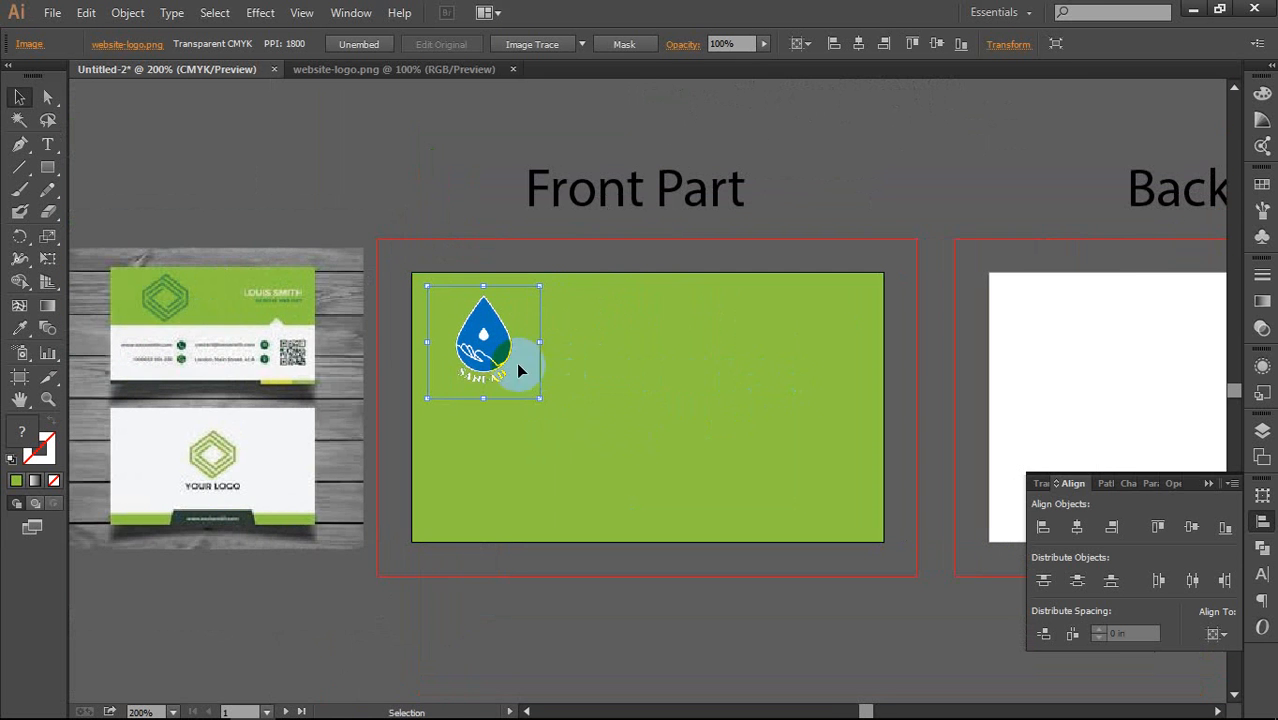
pyautogui.moveTo(489, 352); pyautogui.dragTo(418, 193)
pyautogui.click(786, 220)
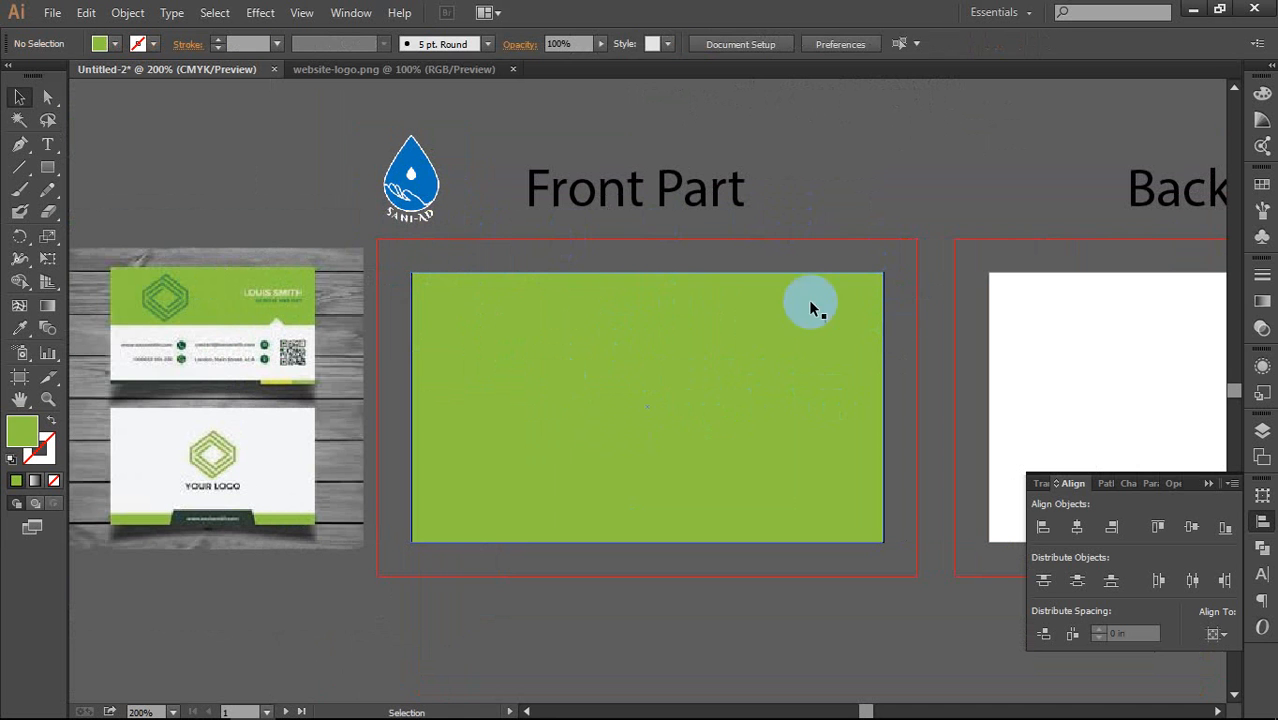
pyautogui.click(410, 200)
pyautogui.moveTo(410, 200); pyautogui.dragTo(403, 175)
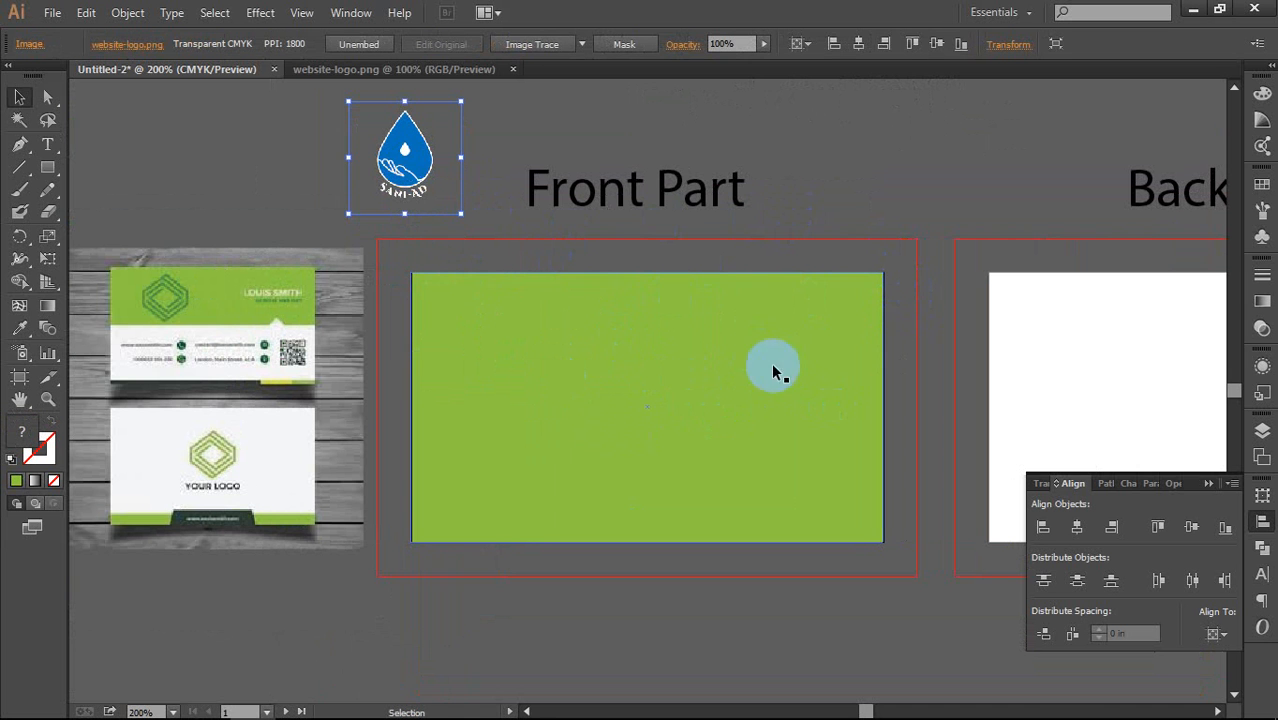
pyautogui.click(888, 370)
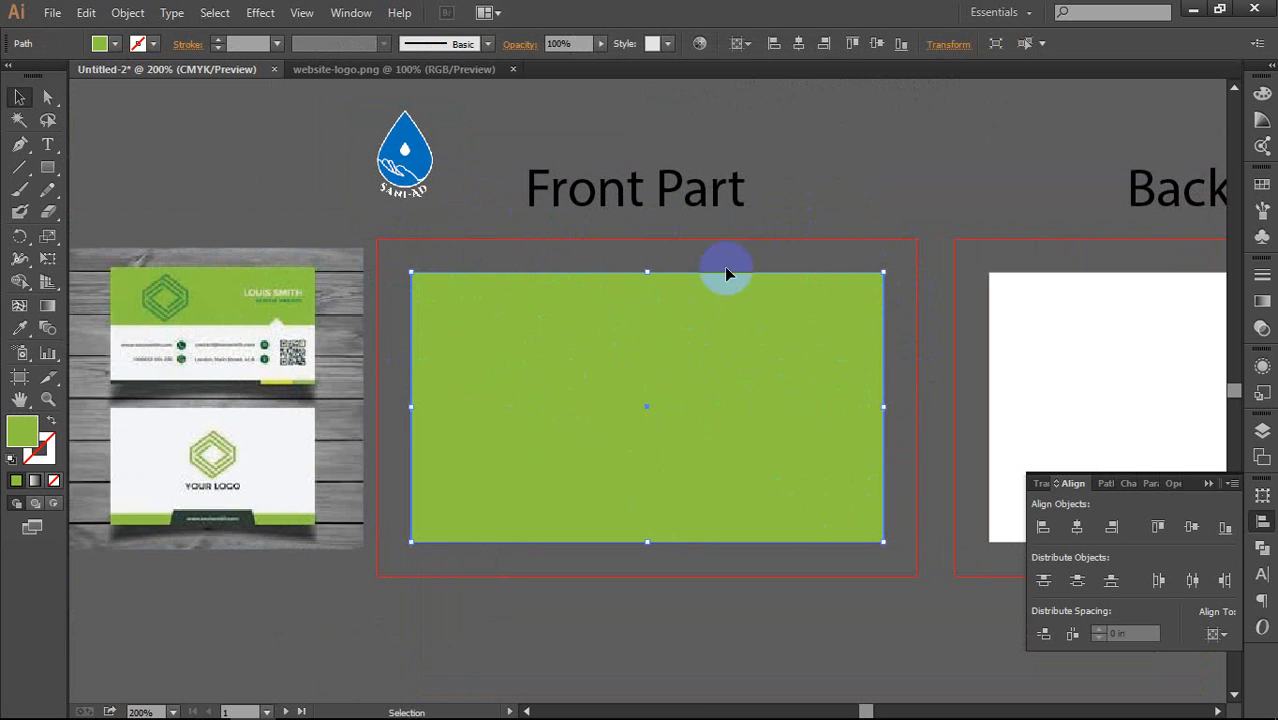
pyautogui.click(936, 338)
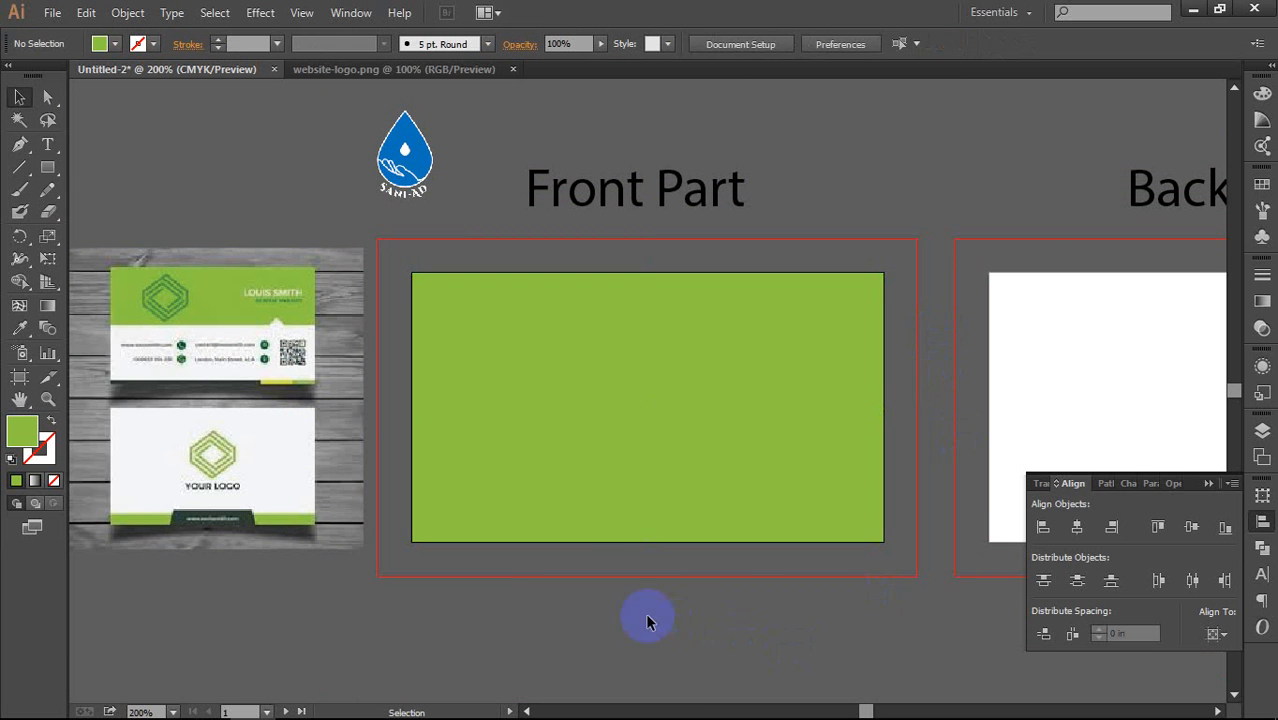
pyautogui.click(673, 408)
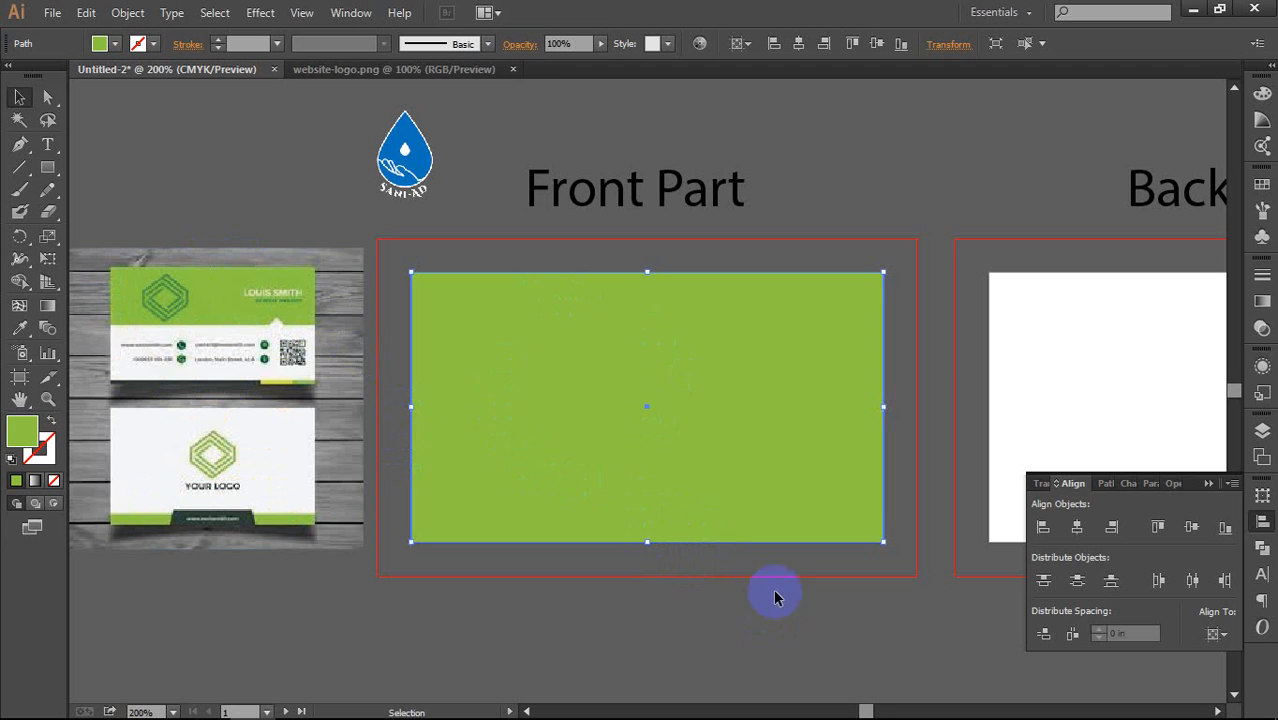
pyautogui.click(783, 624)
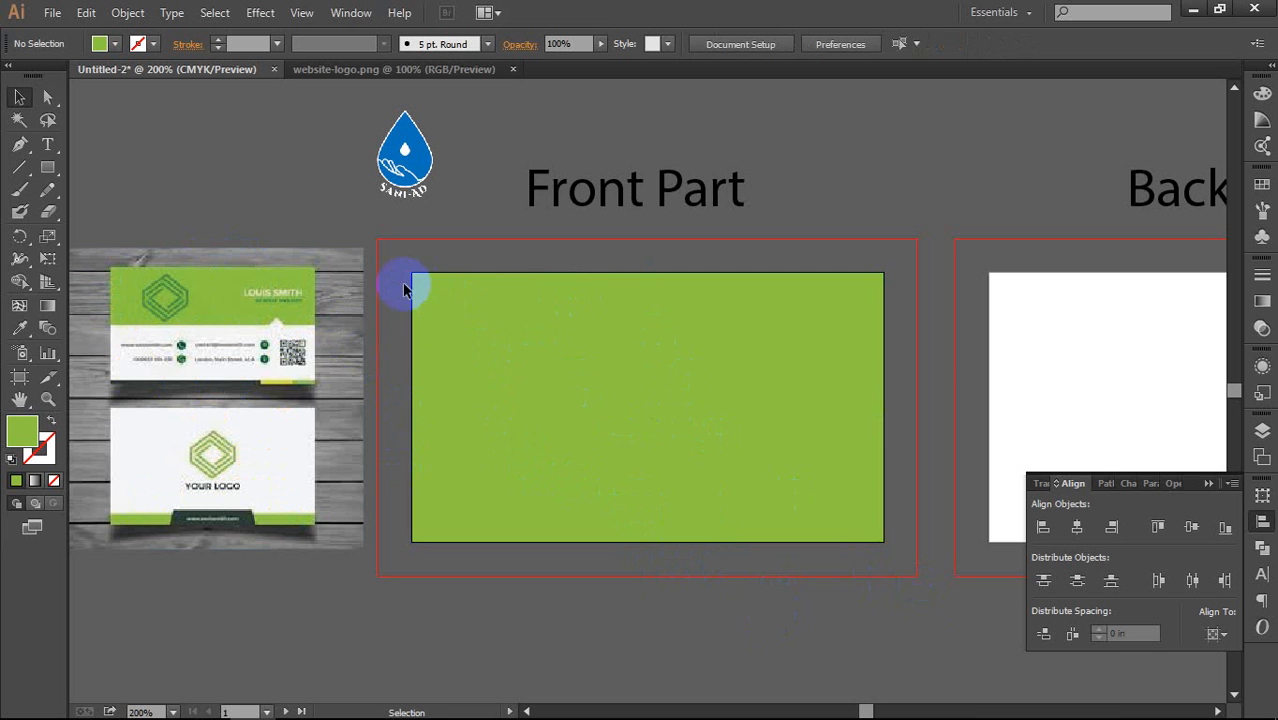
pyautogui.click(668, 415)
pyautogui.moveTo(741, 419); pyautogui.dragTo(650, 402)
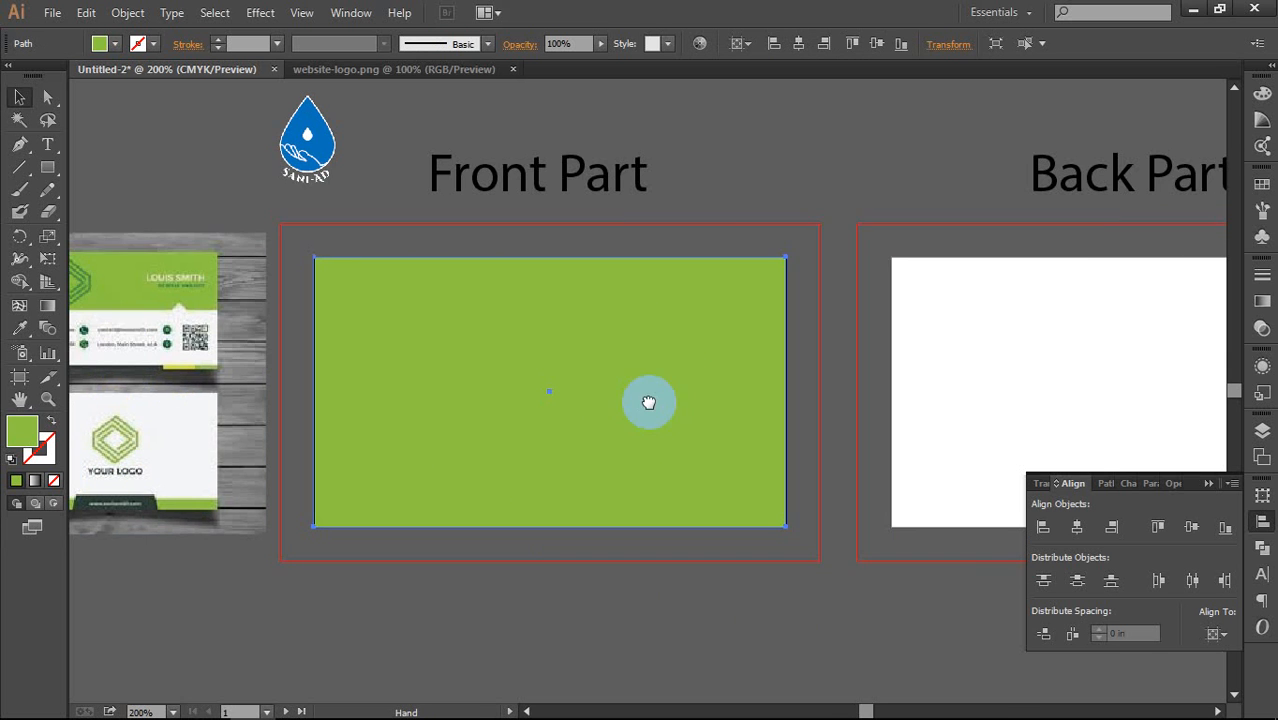
pyautogui.click(835, 368)
pyautogui.click(592, 394)
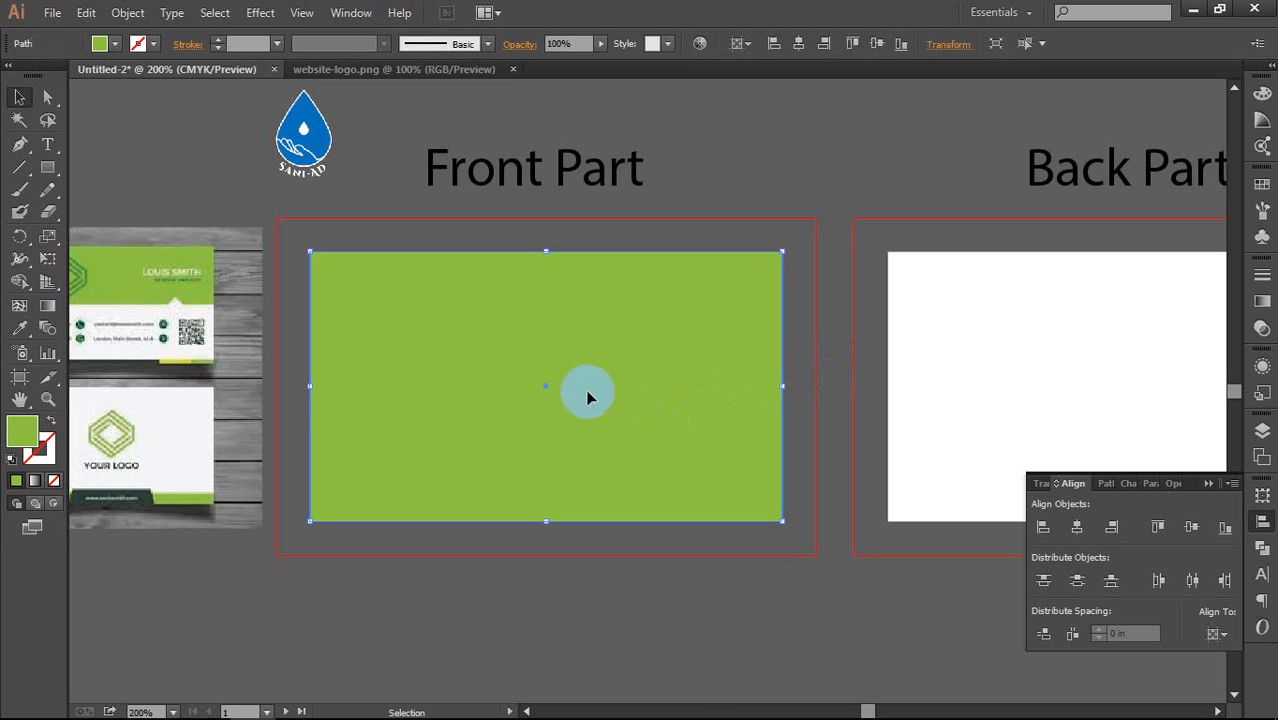
pyautogui.click(808, 366)
# Step: Start an Offset Path on the green Front Part rectangle with a 0.25 in offset and preview it
pyautogui.click(548, 386)
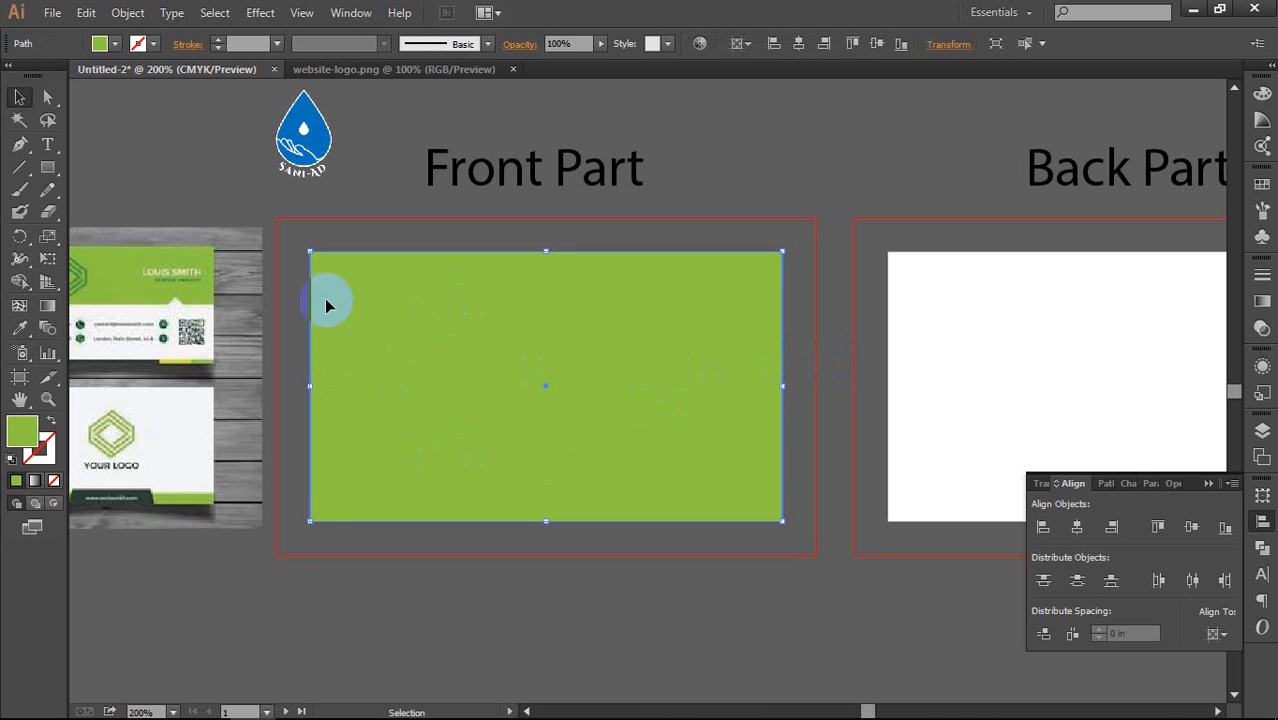
pyautogui.click(127, 12)
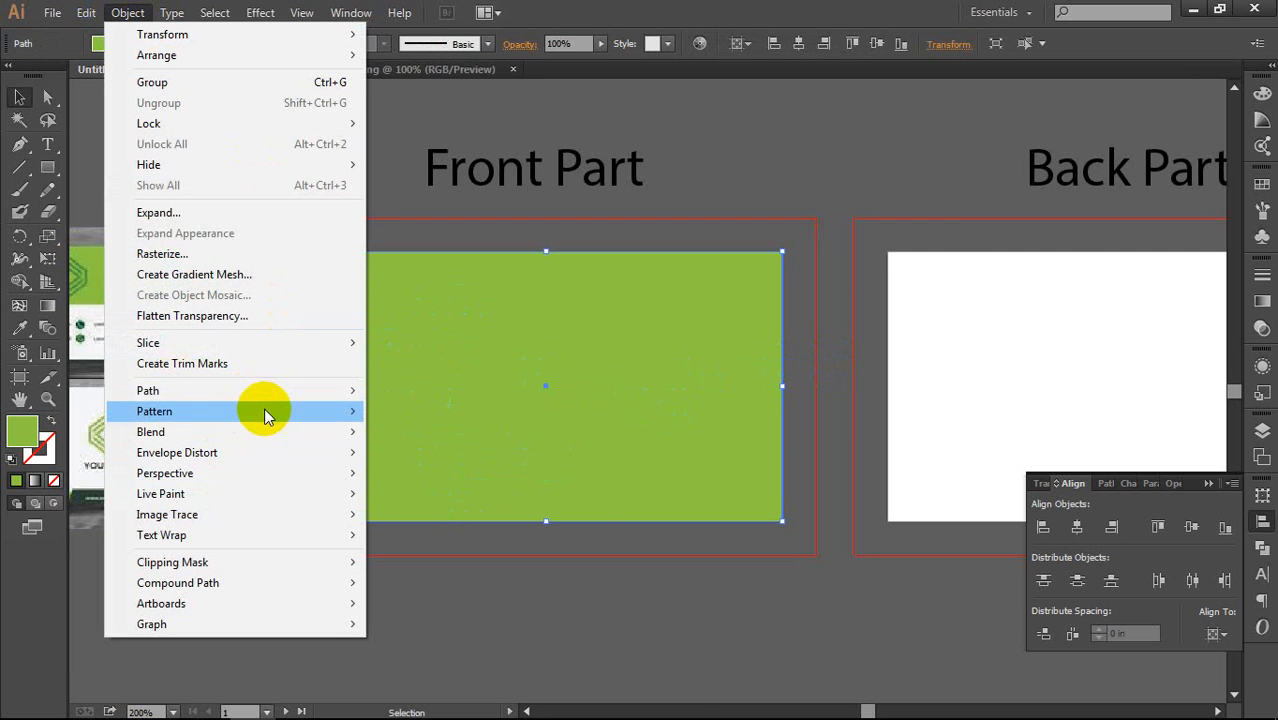
pyautogui.moveTo(292, 397)
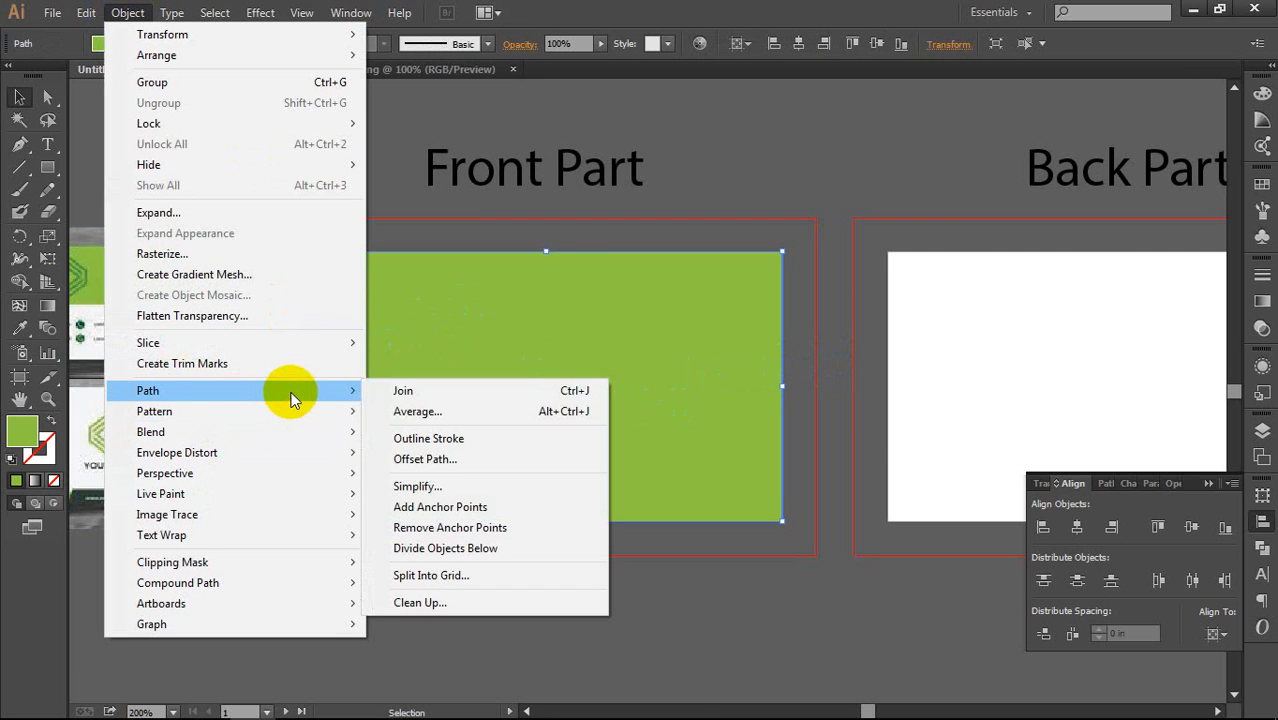
pyautogui.click(462, 459)
pyautogui.moveTo(911, 262); pyautogui.dragTo(924, 245)
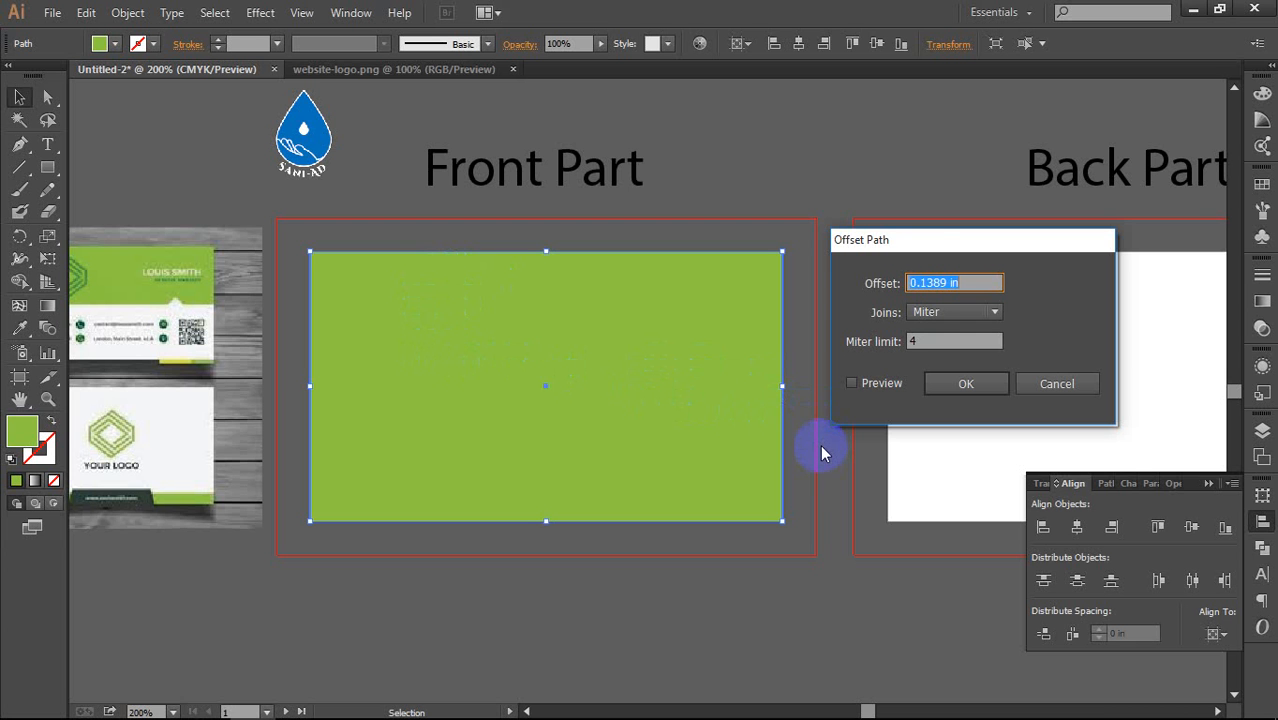
pyautogui.moveTo(921, 239); pyautogui.dragTo(910, 241)
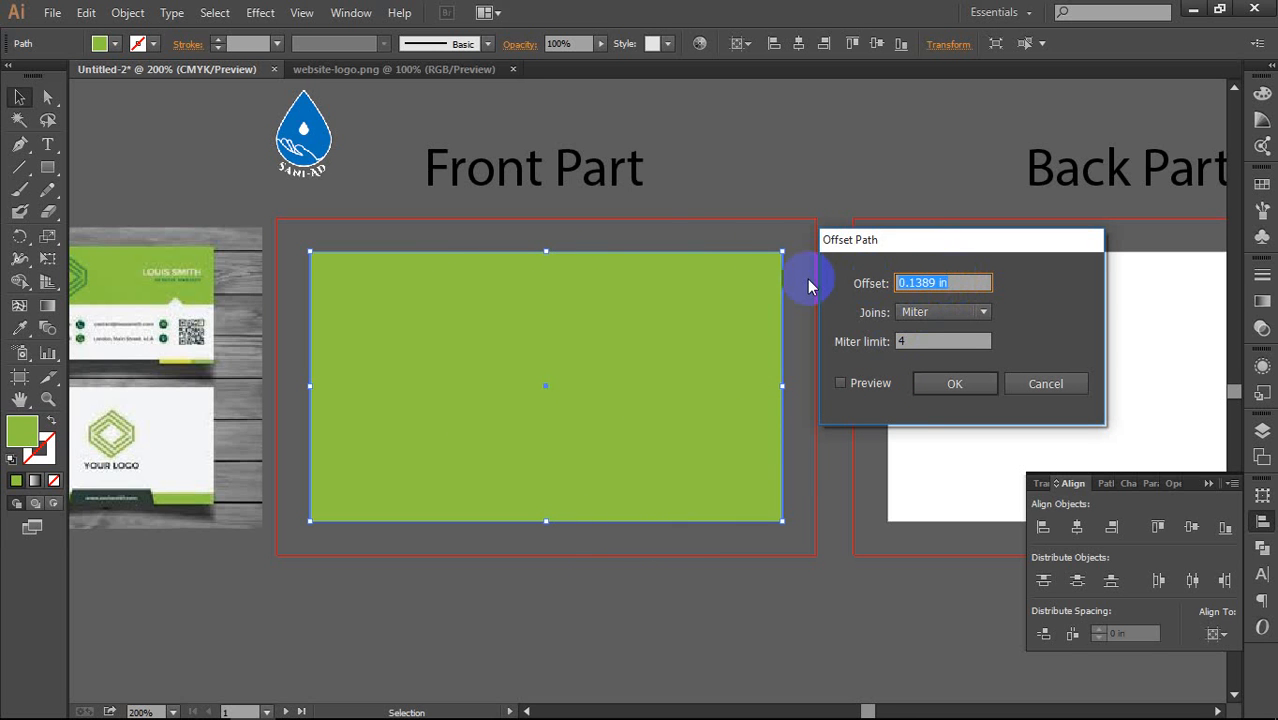
pyautogui.write('.25in')
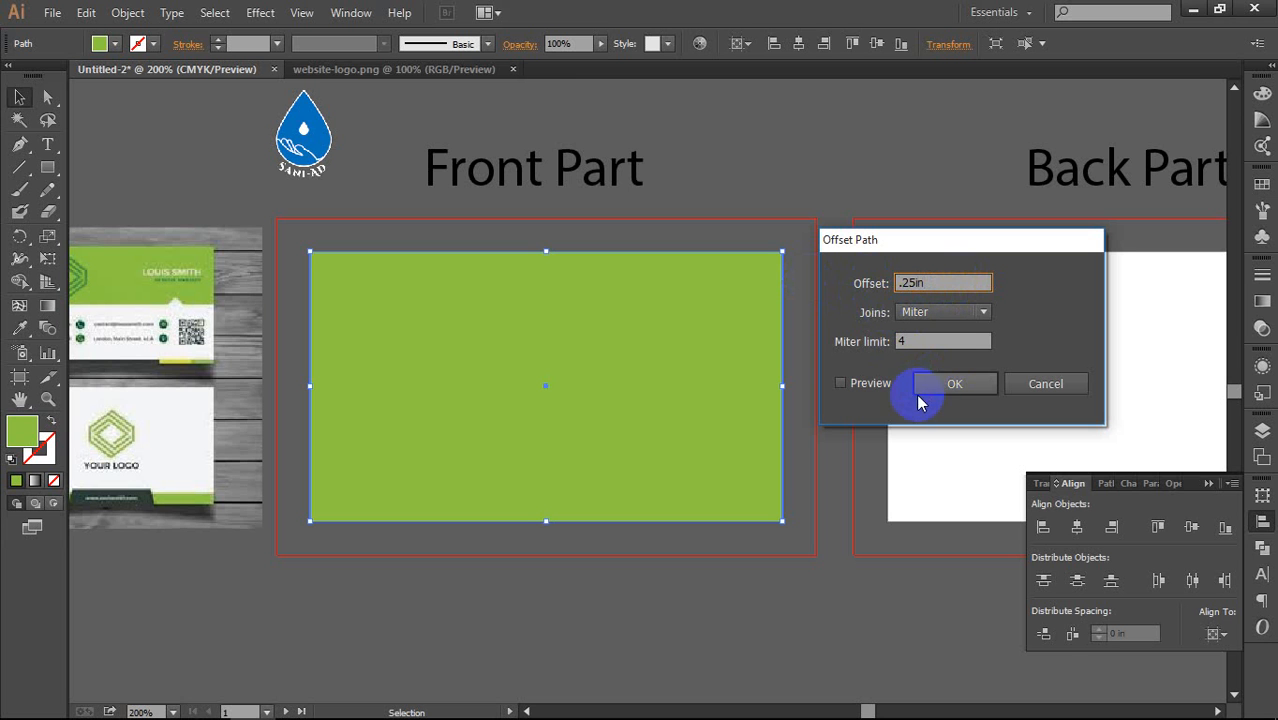
pyautogui.press('Tab')
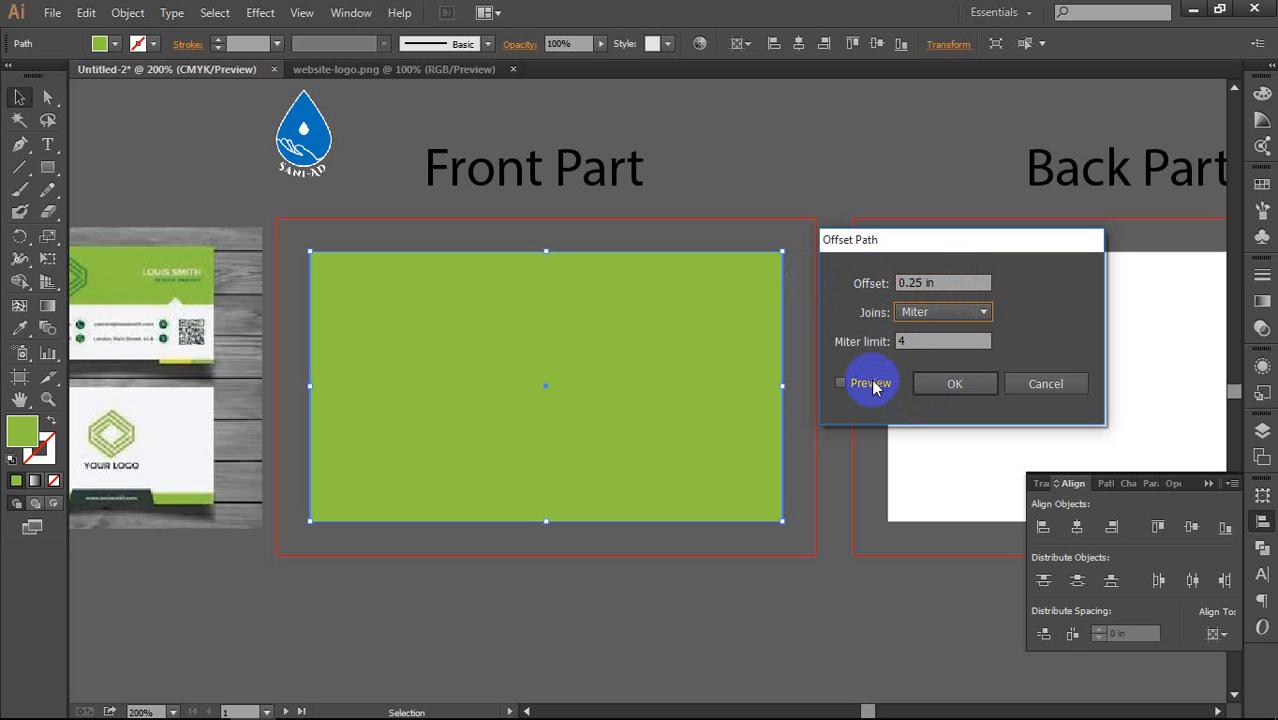
pyautogui.click(841, 384)
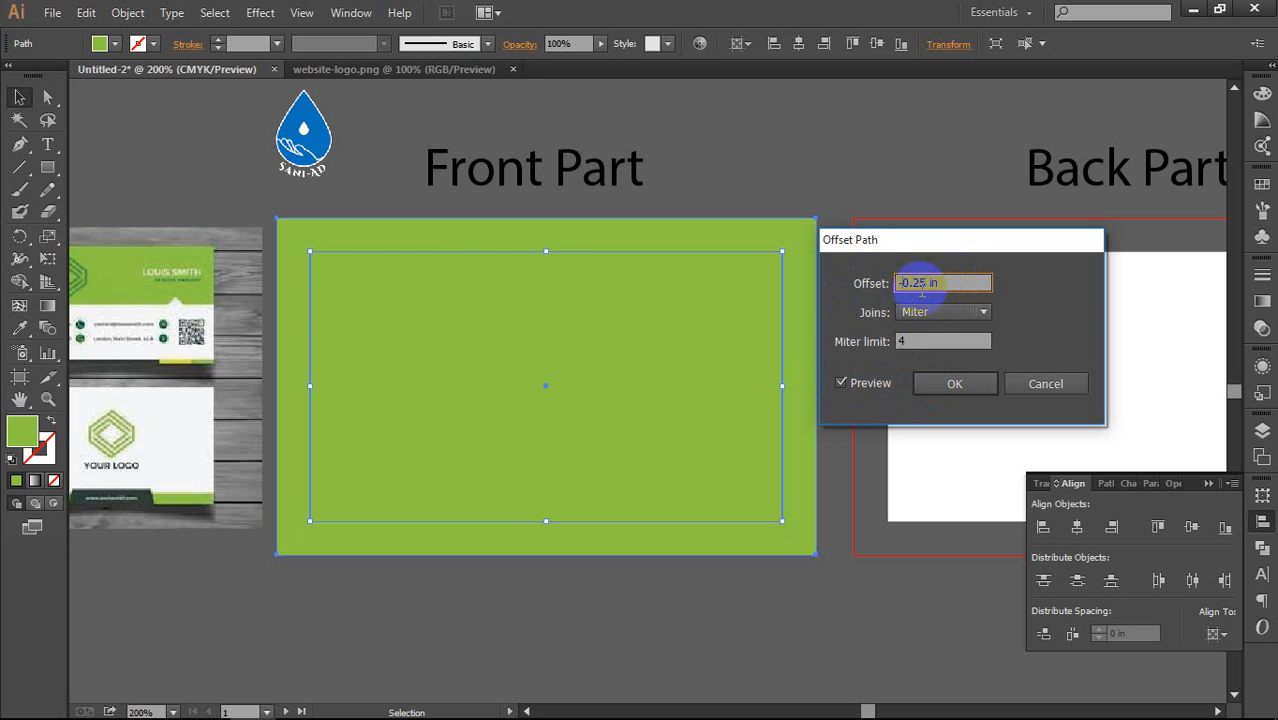
# Step: Set the offset to -0.25 in, compare the preview, and create the inner rectangle
pyautogui.press('Tab')
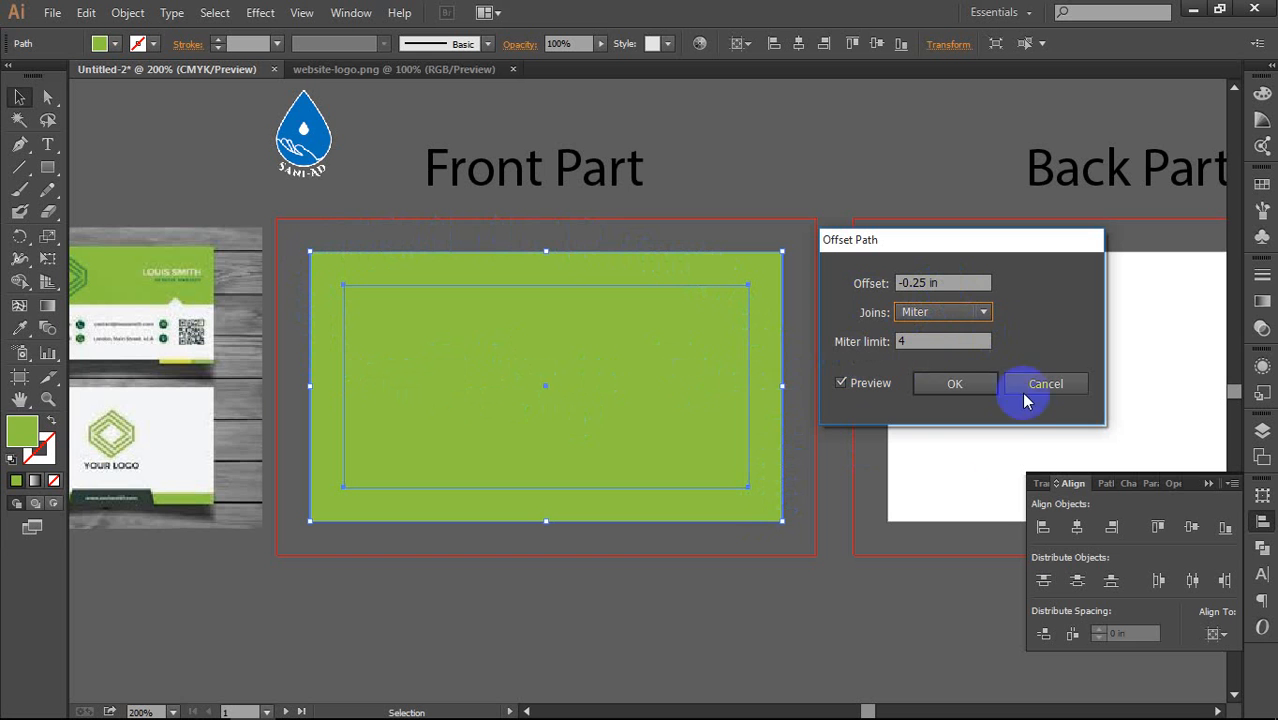
pyautogui.click(845, 387)
pyautogui.click(845, 387)
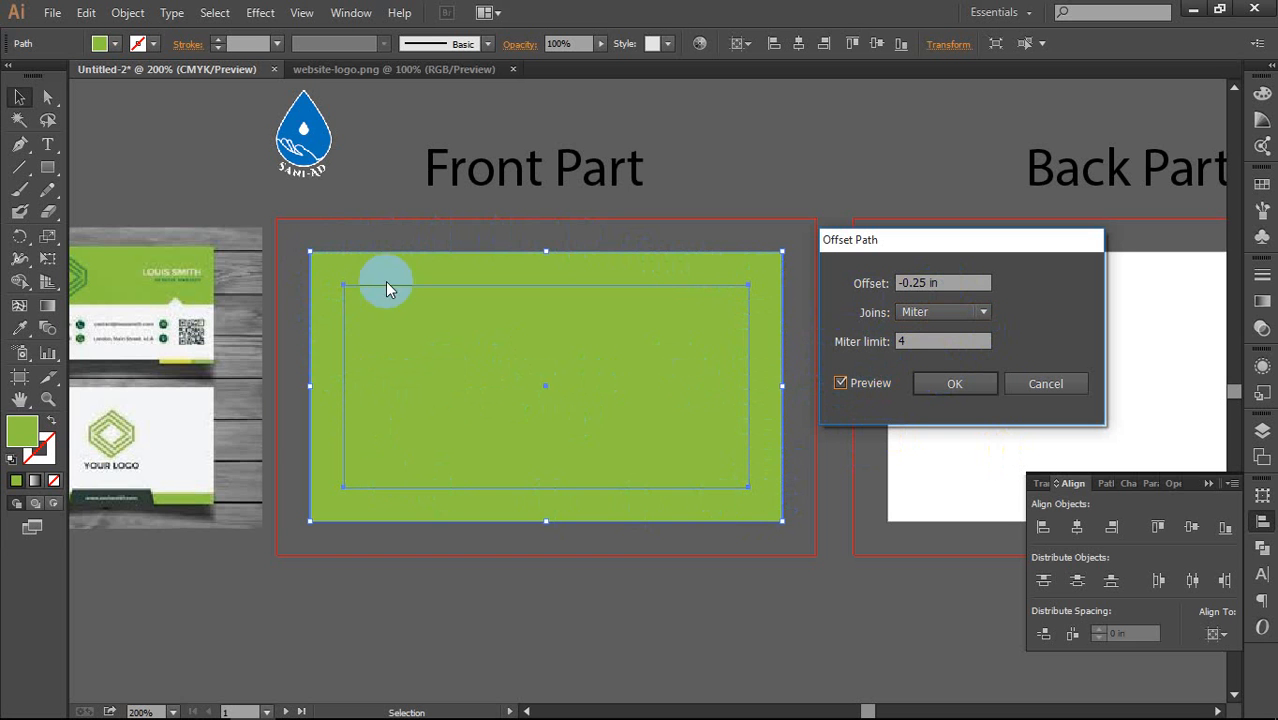
pyautogui.click(928, 381)
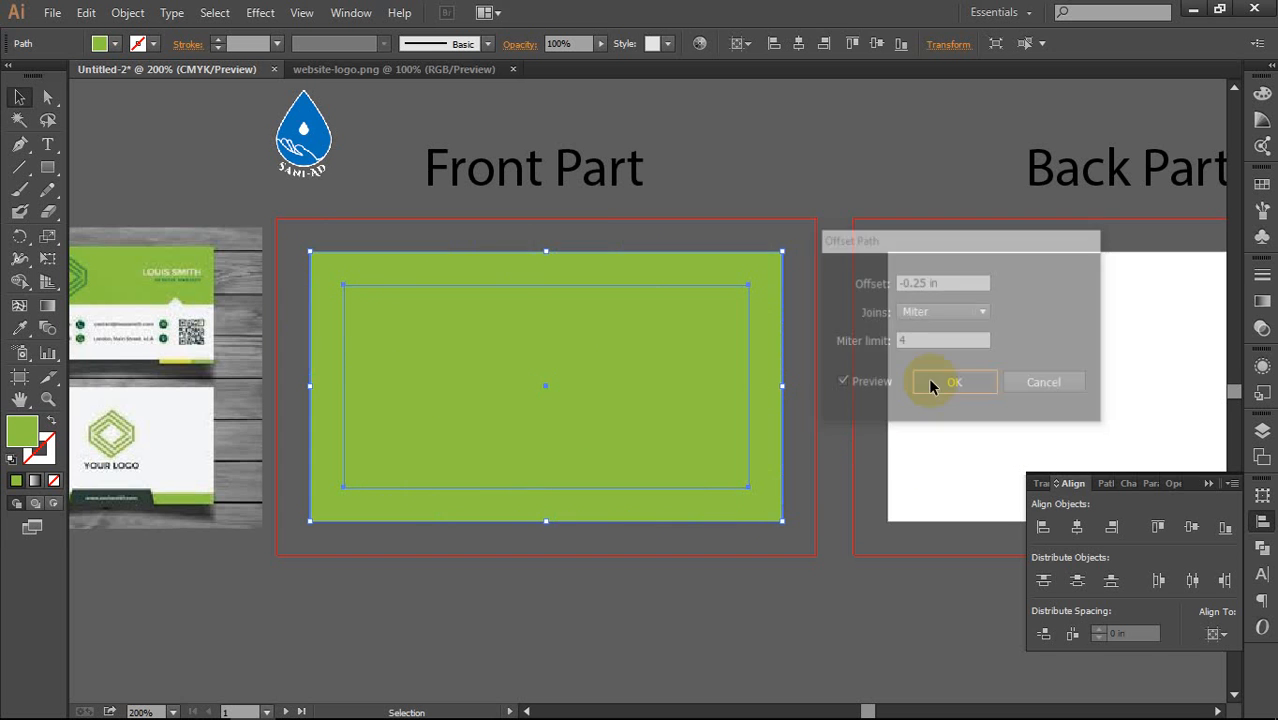
pyautogui.click(808, 334)
# Step: Fill the inner offset rectangle on the Front Part card with the bright pink swatch and deselect it
pyautogui.click(570, 368)
pyautogui.click(769, 337)
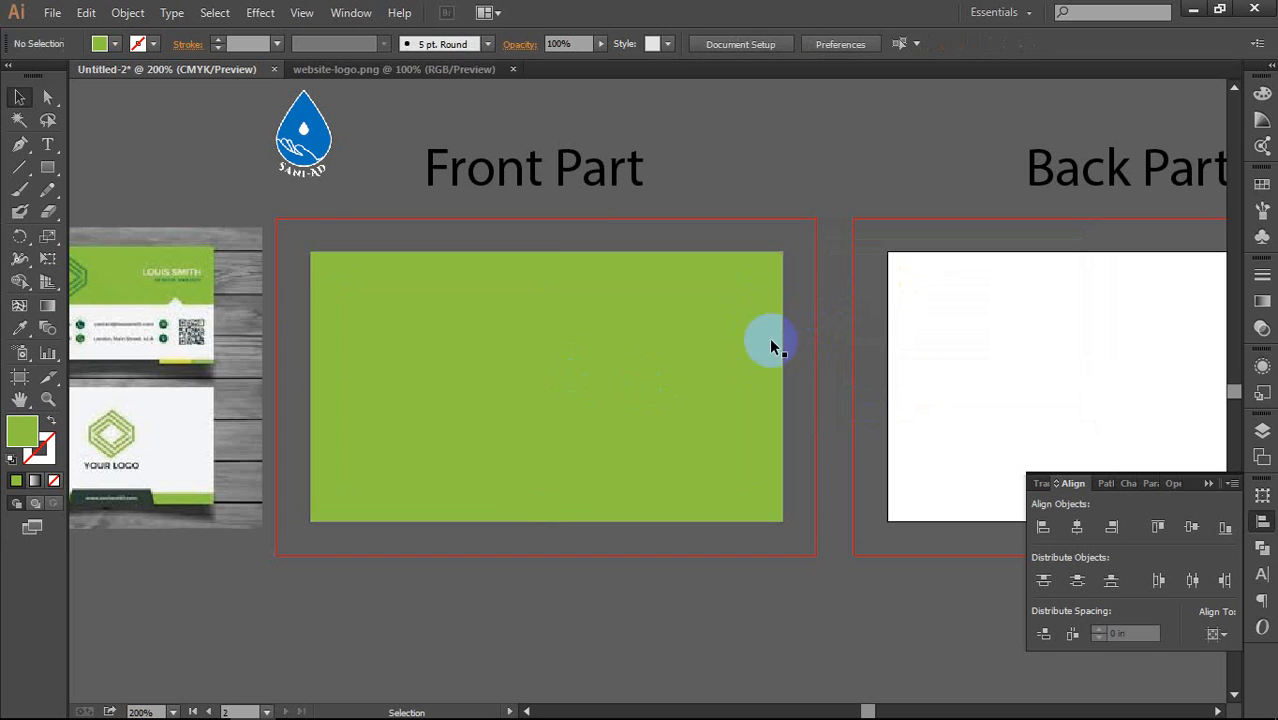
pyautogui.click(608, 363)
pyautogui.click(1262, 184)
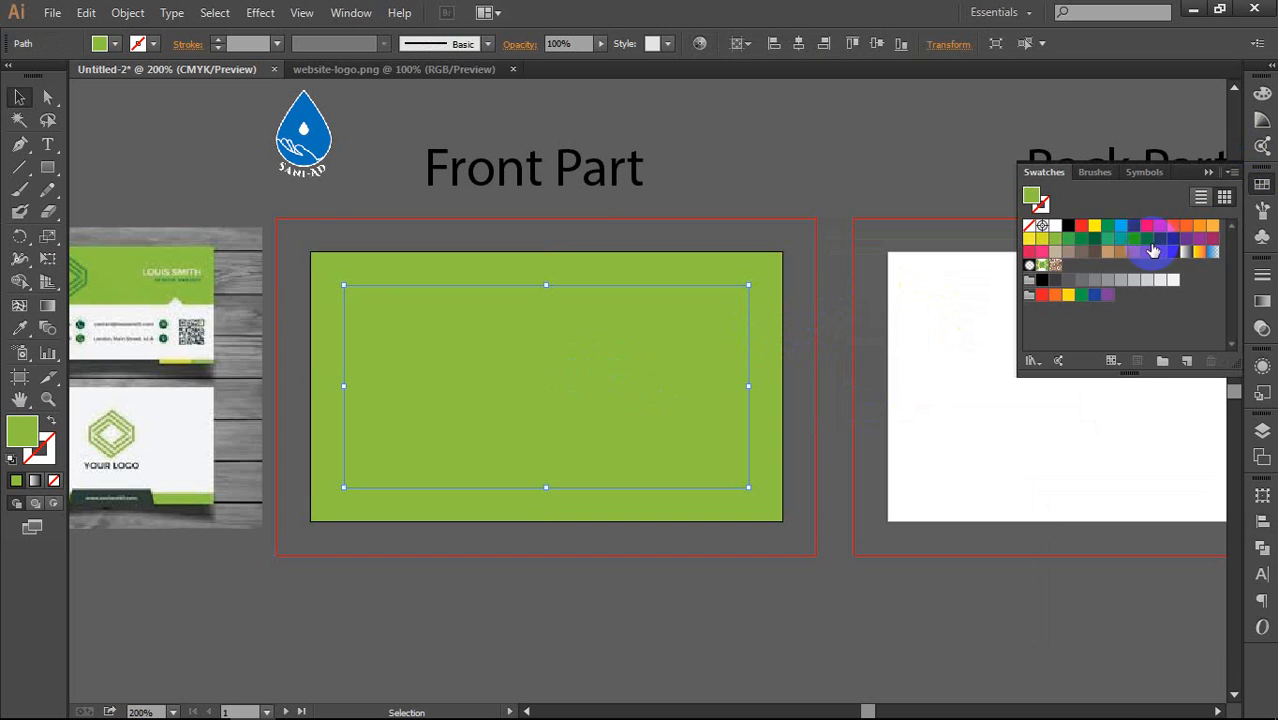
pyautogui.click(1153, 231)
pyautogui.click(884, 277)
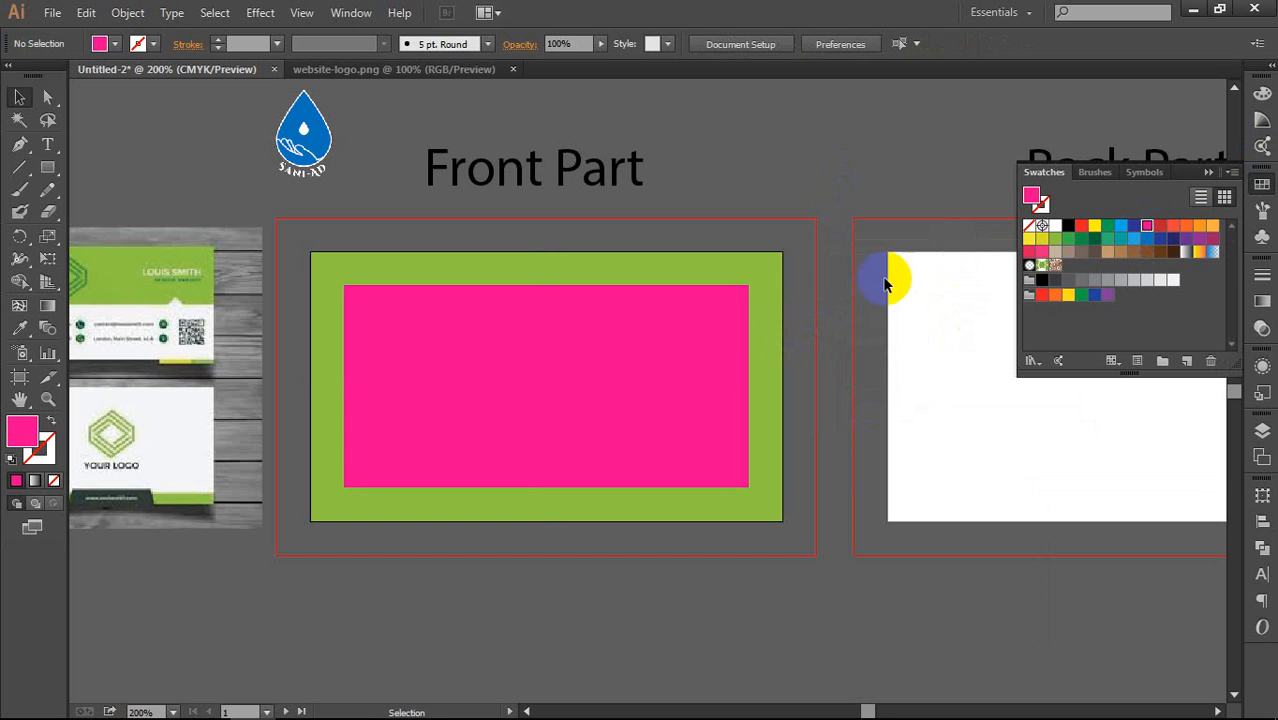
pyautogui.moveTo(865, 362); pyautogui.dragTo(903, 304)
pyautogui.keyDown('alt'); pyautogui.scroll(1, 401, 312); pyautogui.keyUp('alt')
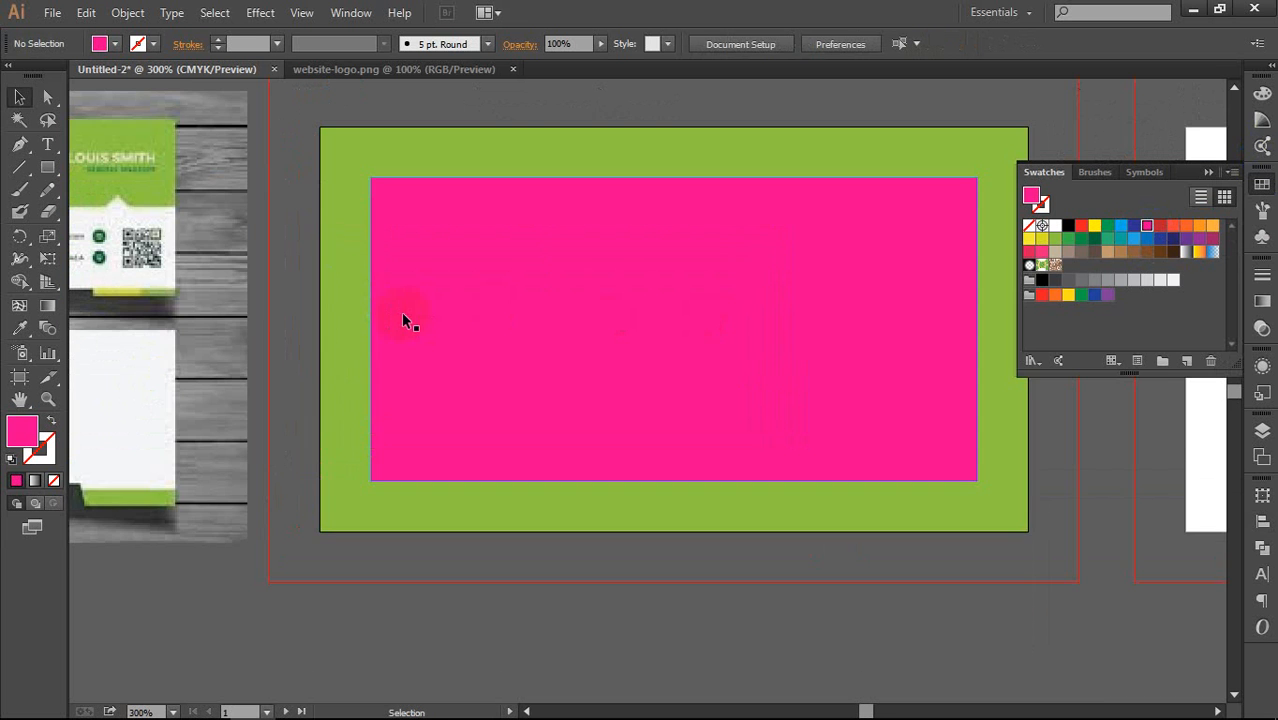
pyautogui.moveTo(473, 281); pyautogui.dragTo(385, 304)
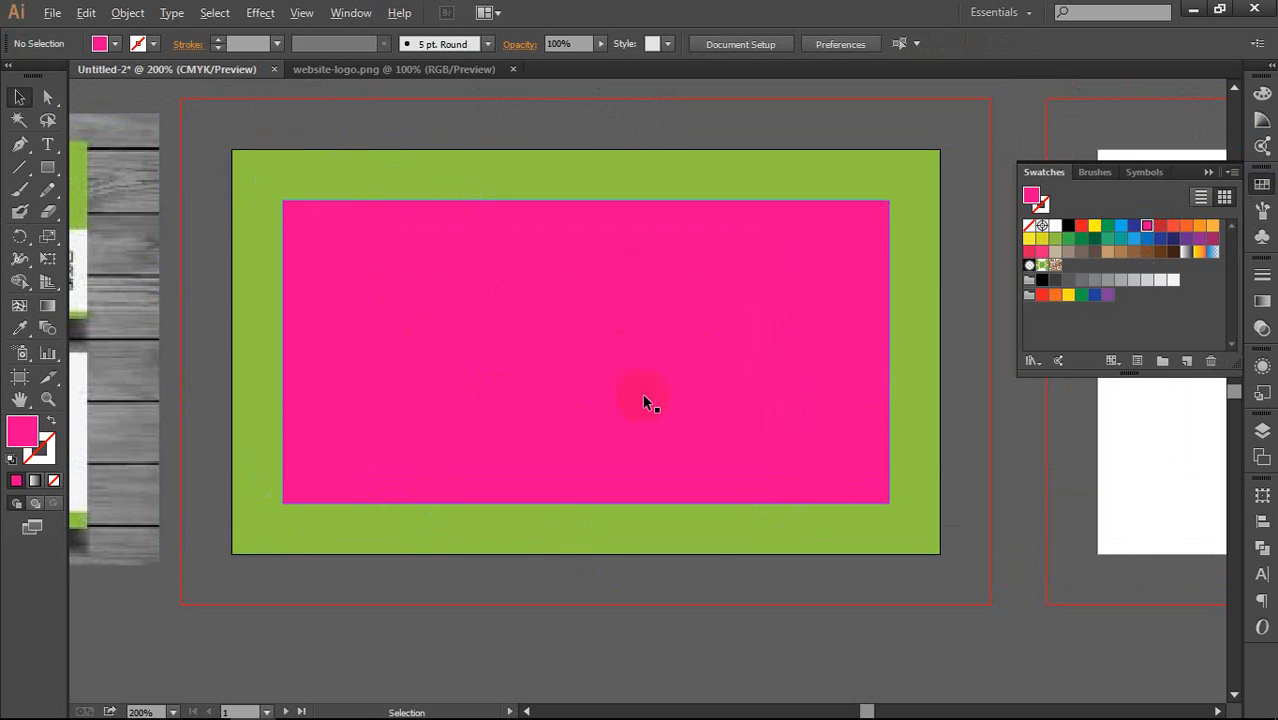
pyautogui.keyDown('alt'); pyautogui.scroll(-1, 650, 395); pyautogui.keyUp('alt')
pyautogui.keyDown('alt'); pyautogui.scroll(1, 442, 379); pyautogui.keyUp('alt')
pyautogui.keyDown('alt'); pyautogui.scroll(1, 442, 379); pyautogui.keyUp('alt')
pyautogui.moveTo(667, 377); pyautogui.dragTo(495, 367)
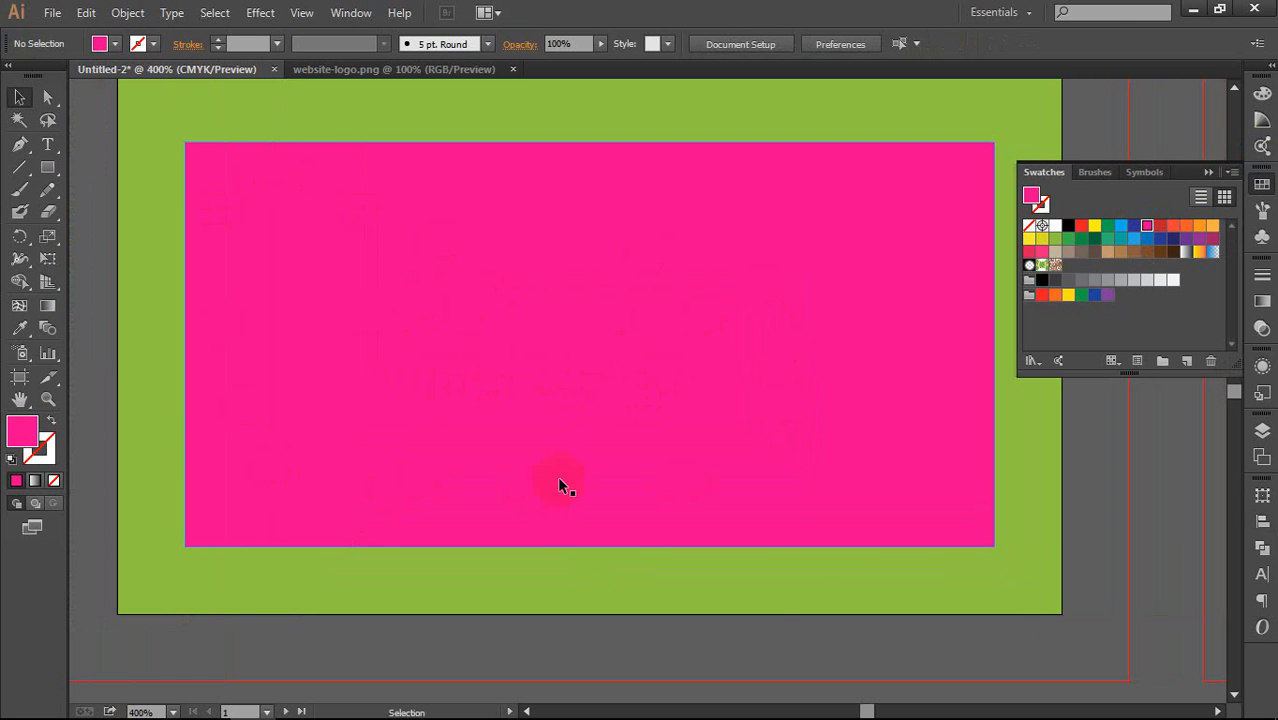
pyautogui.keyDown('alt'); pyautogui.scroll(-2, 733, 444); pyautogui.keyUp('alt')
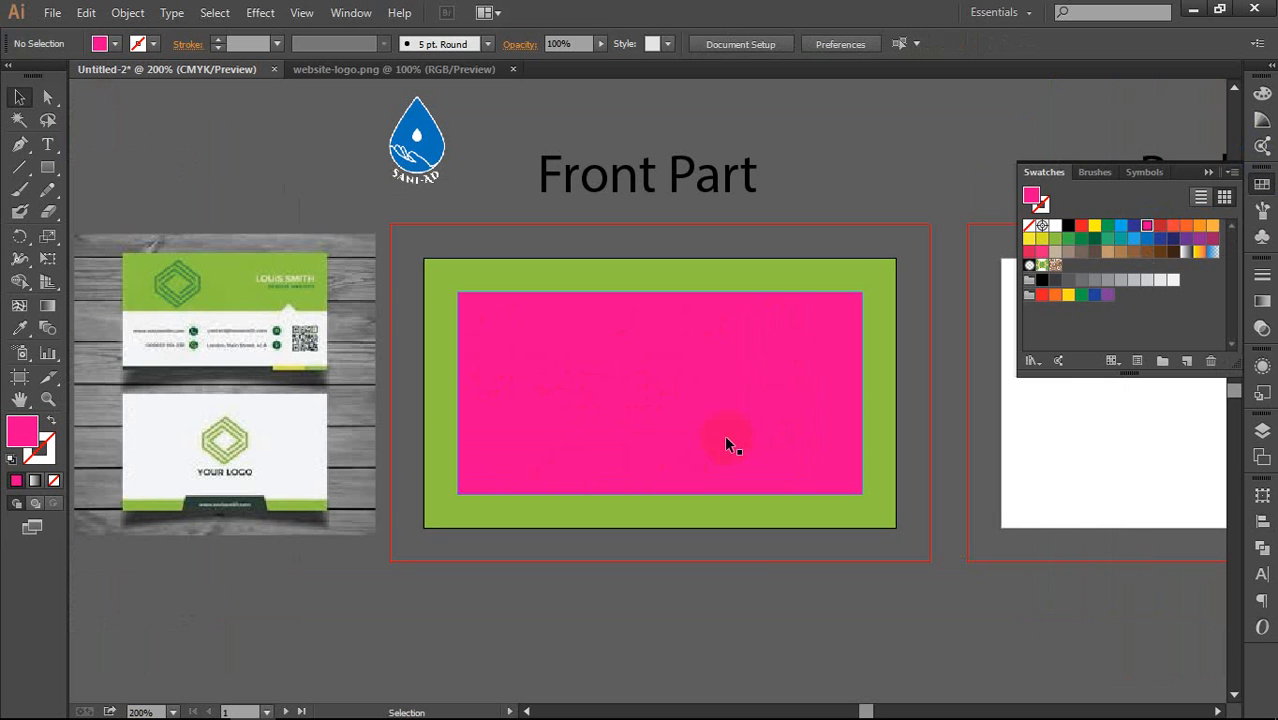
pyautogui.keyDown('alt'); pyautogui.scroll(1, 594, 397); pyautogui.keyUp('alt')
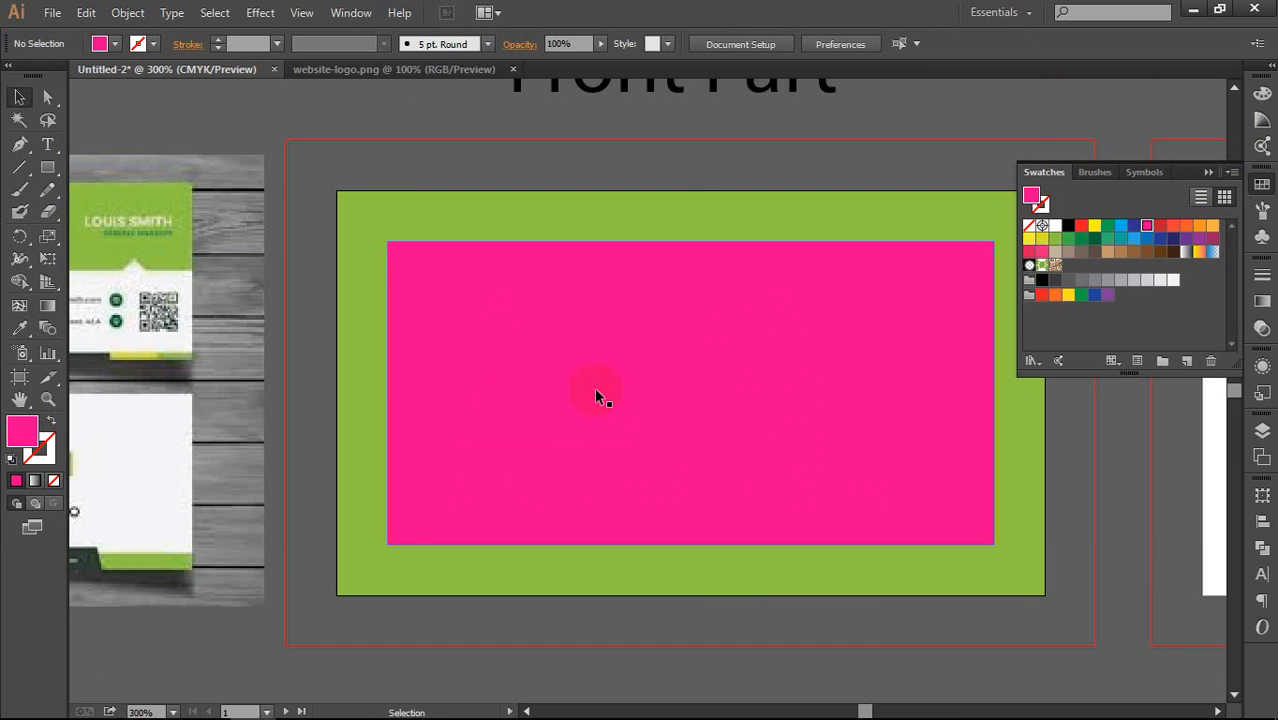
pyautogui.hscroll(1, 622, 394)
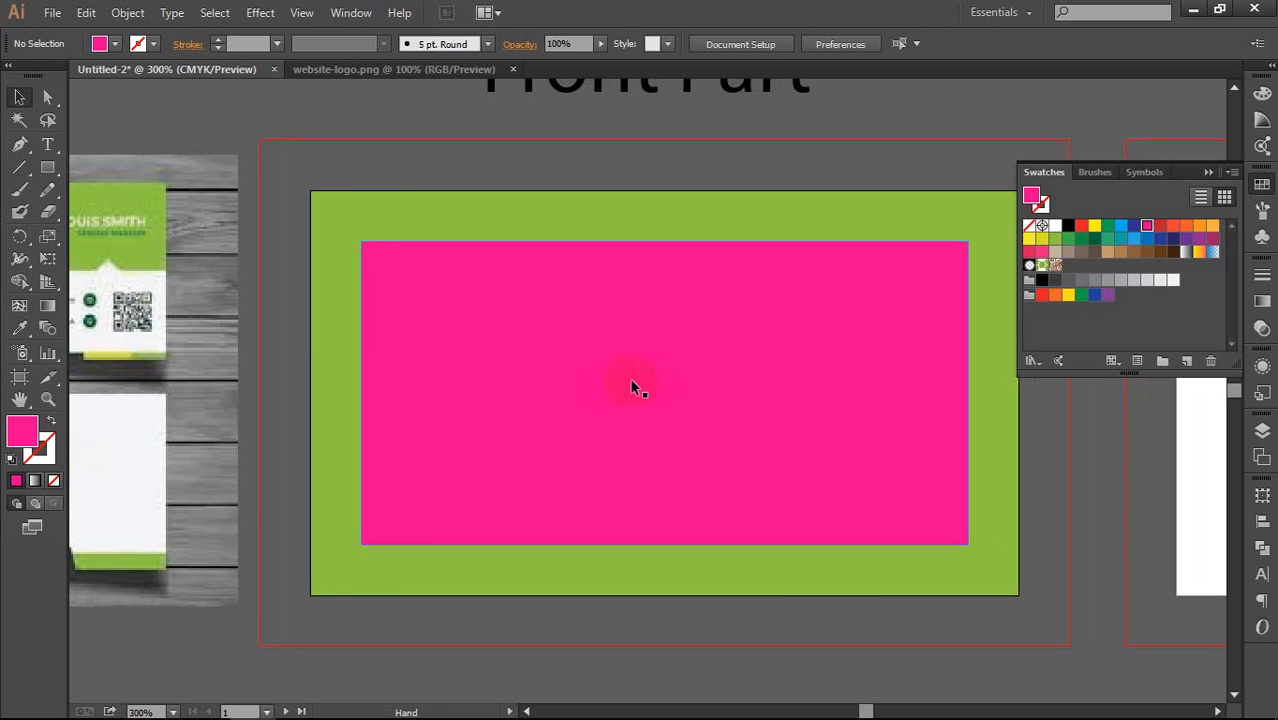
# Step: Collapse the Swatches panel and select the pink inner rectangle on the front card
pyautogui.click(1208, 172)
pyautogui.scroll(-1, 1000, 360)
pyautogui.click(833, 366)
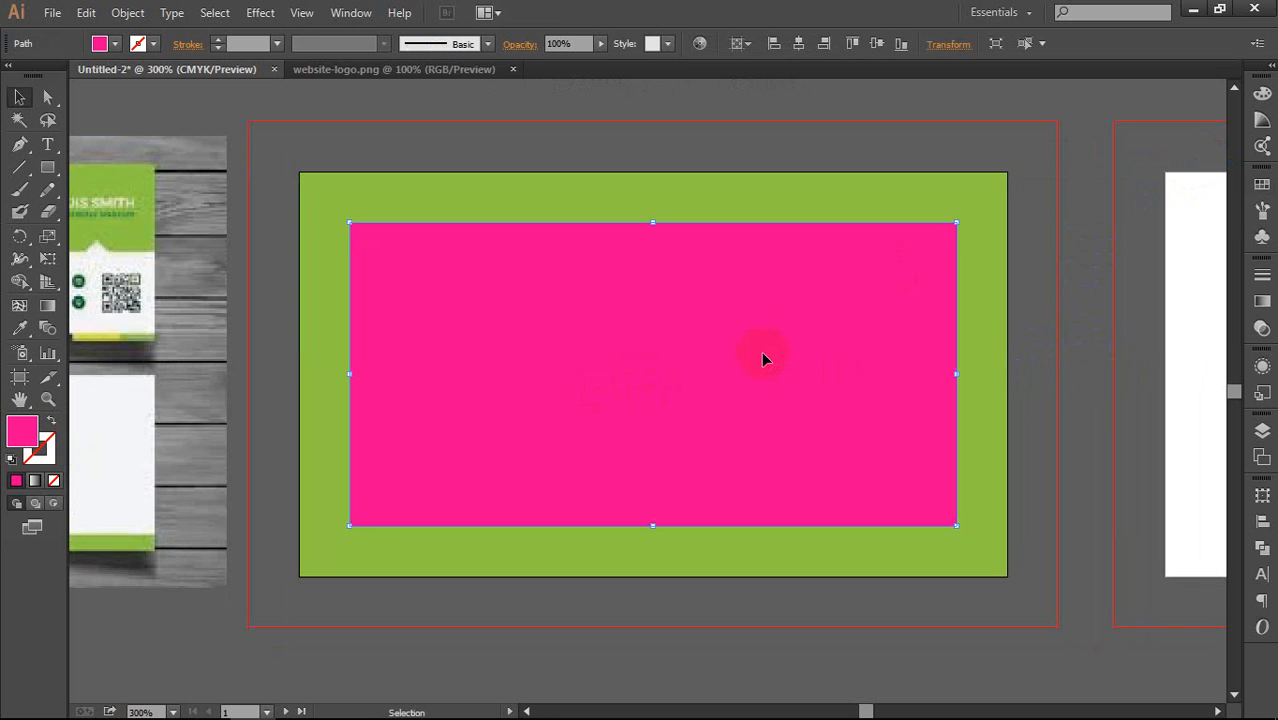
pyautogui.press('space')
pyautogui.moveTo(1050, 377); pyautogui.dragTo(1017, 371)
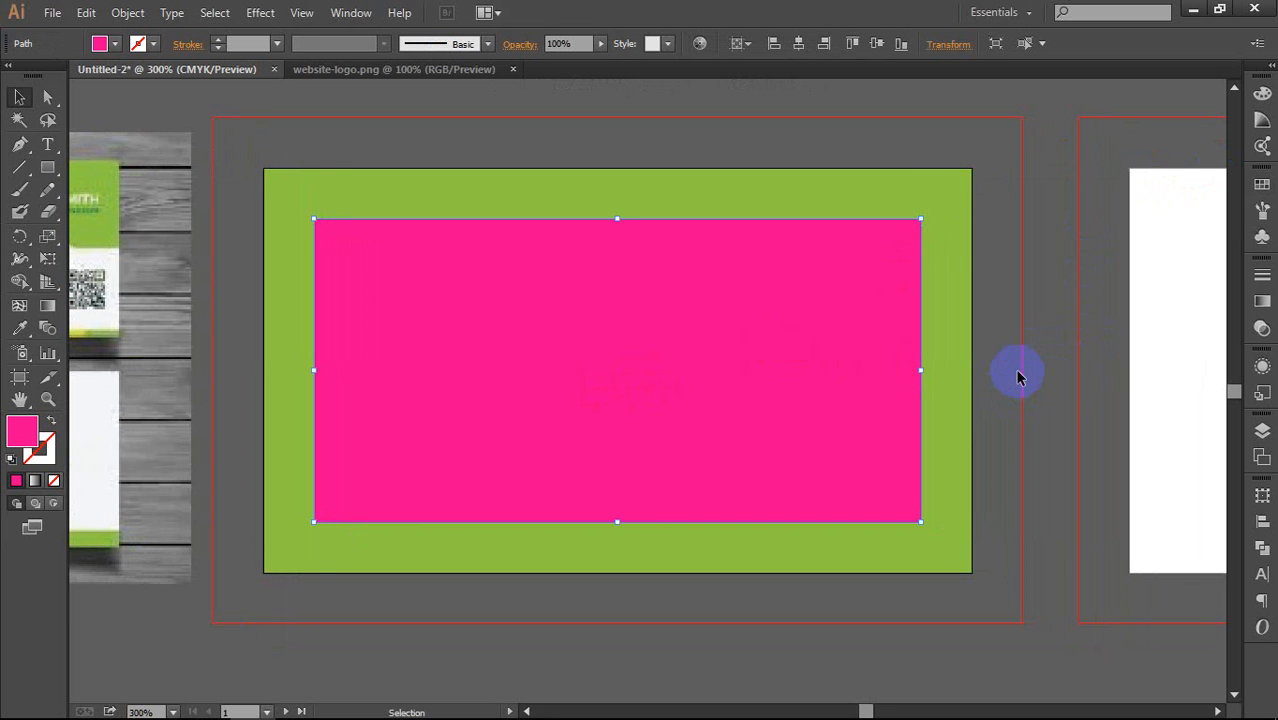
pyautogui.rightClick(656, 333)
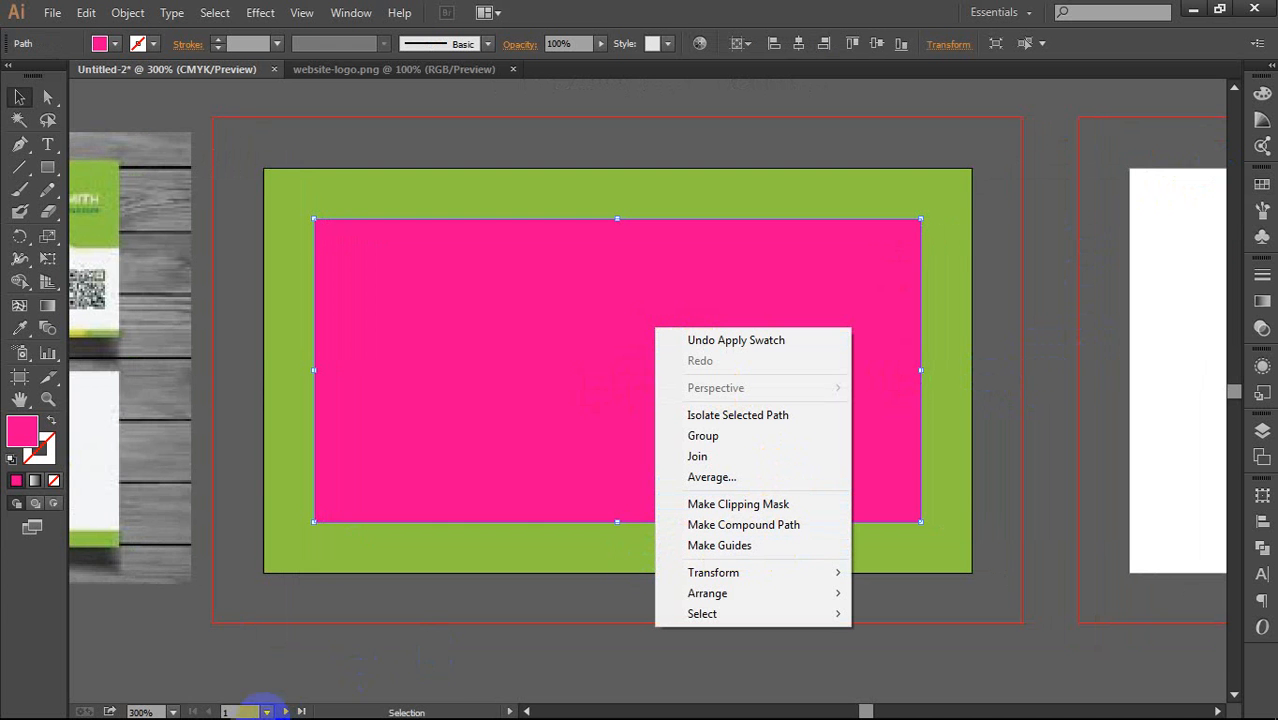
# Step: Switch to the Google Meet call in the browser, admit the waiting participant, and return to Illustrator, dismissing the presentation notification
pyautogui.click(114, 700)
pyautogui.click(172, 628)
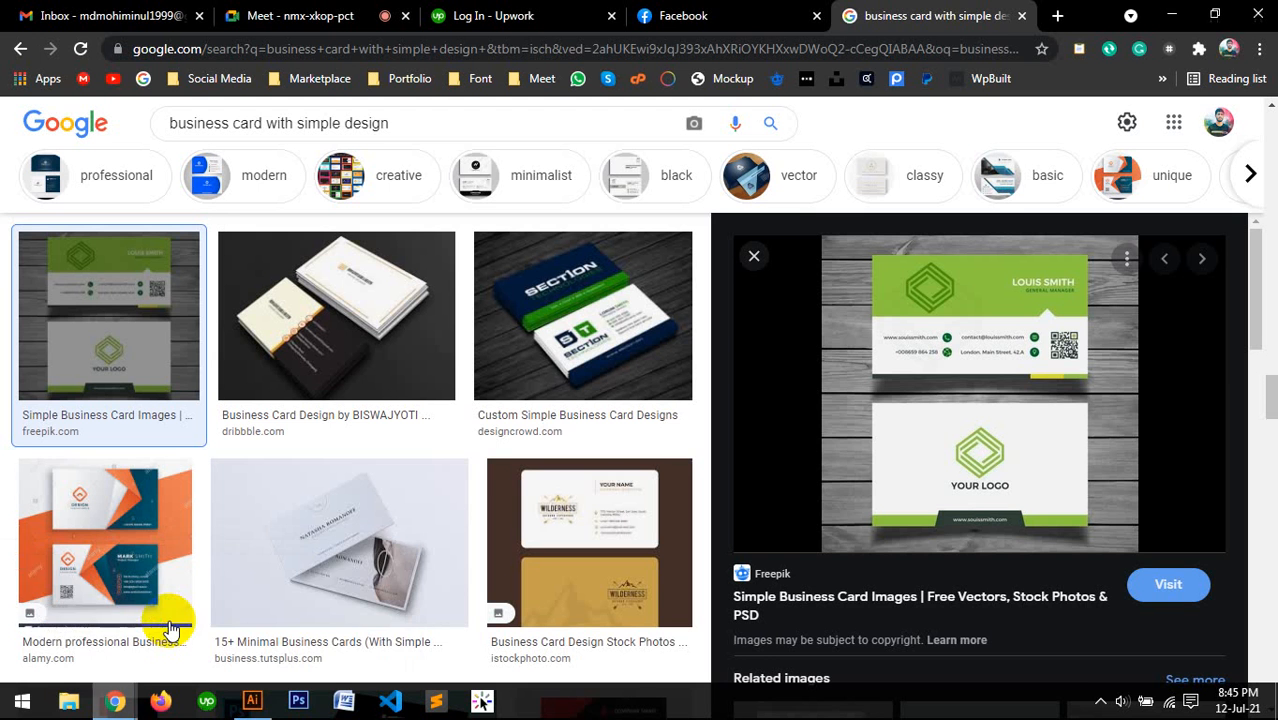
pyautogui.click(325, 15)
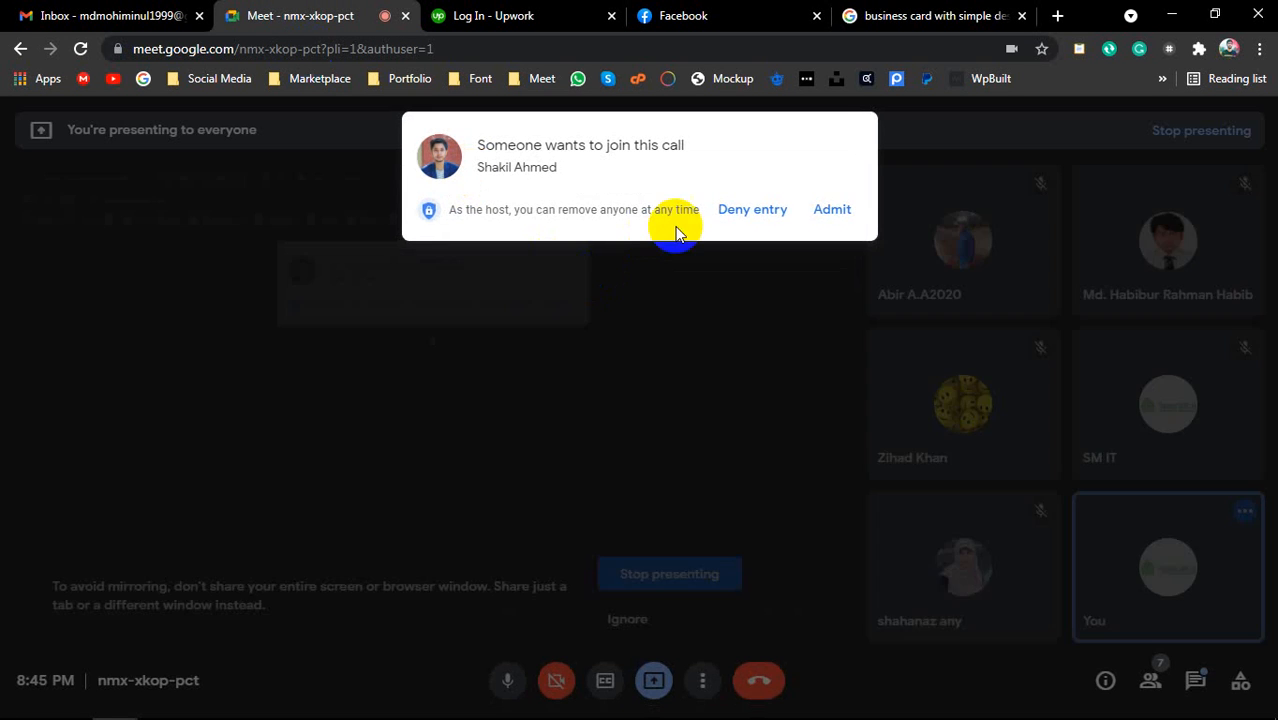
pyautogui.click(830, 212)
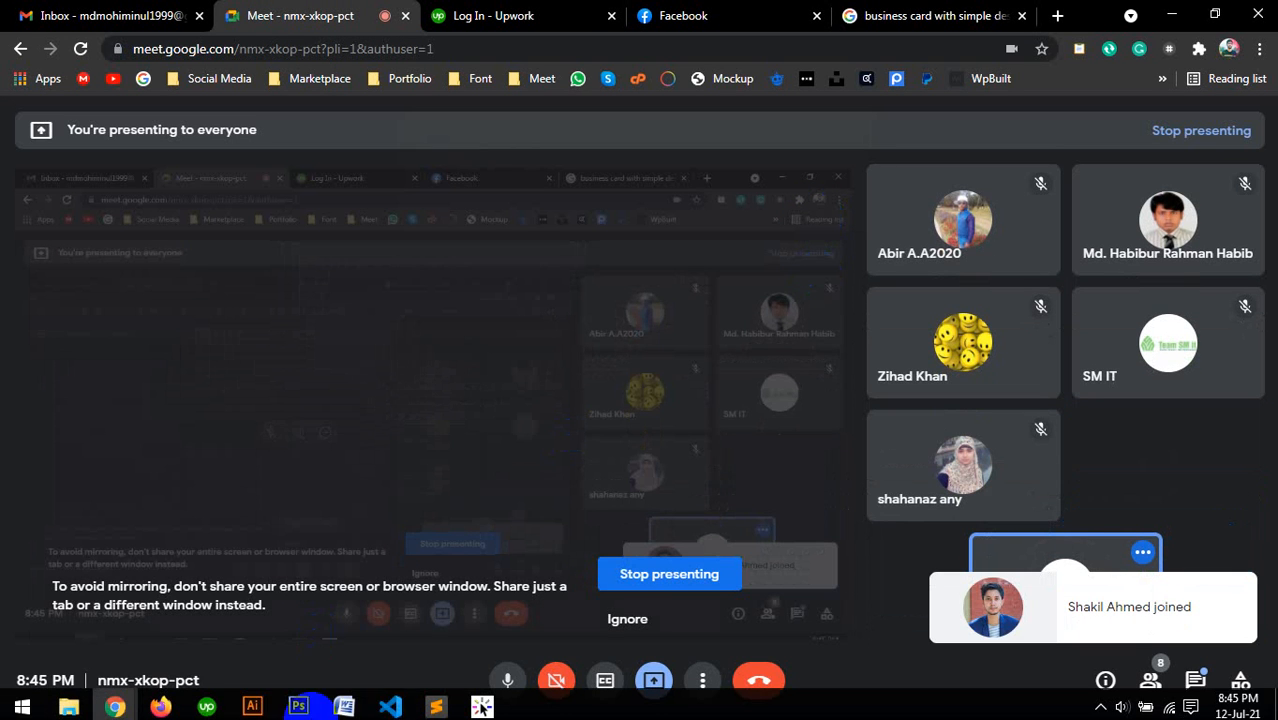
pyautogui.click(252, 706)
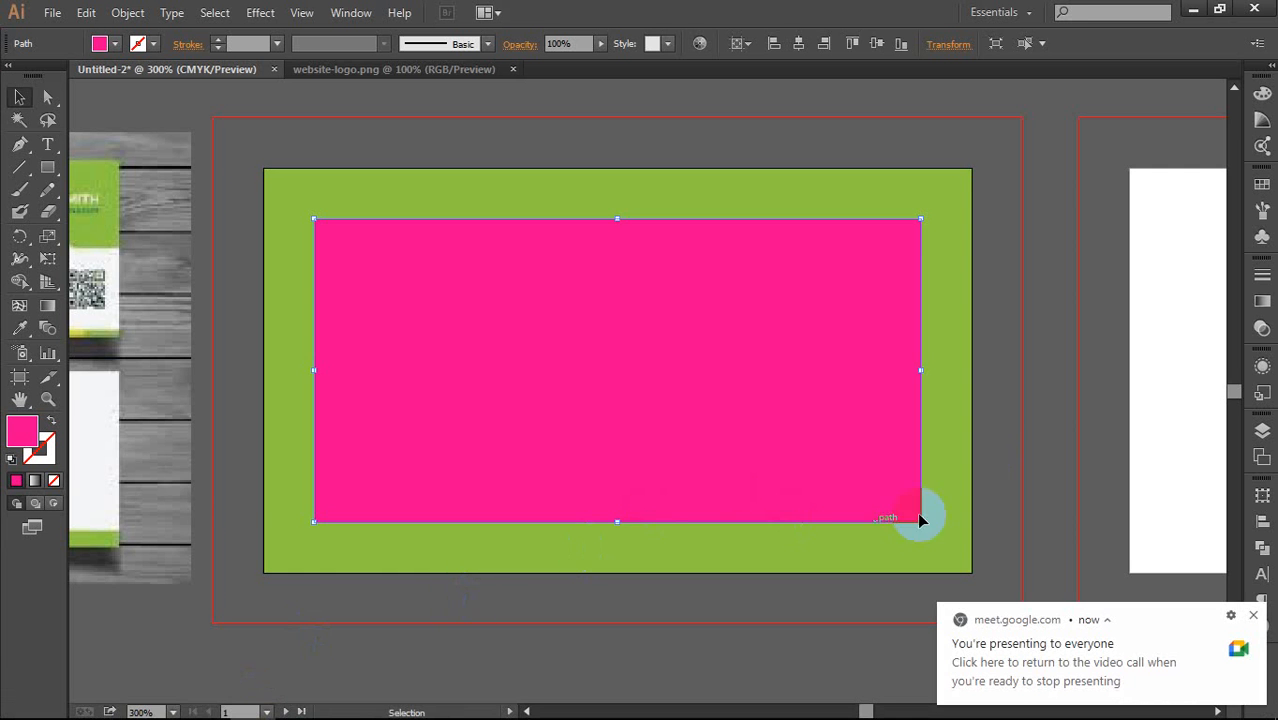
pyautogui.click(1004, 400)
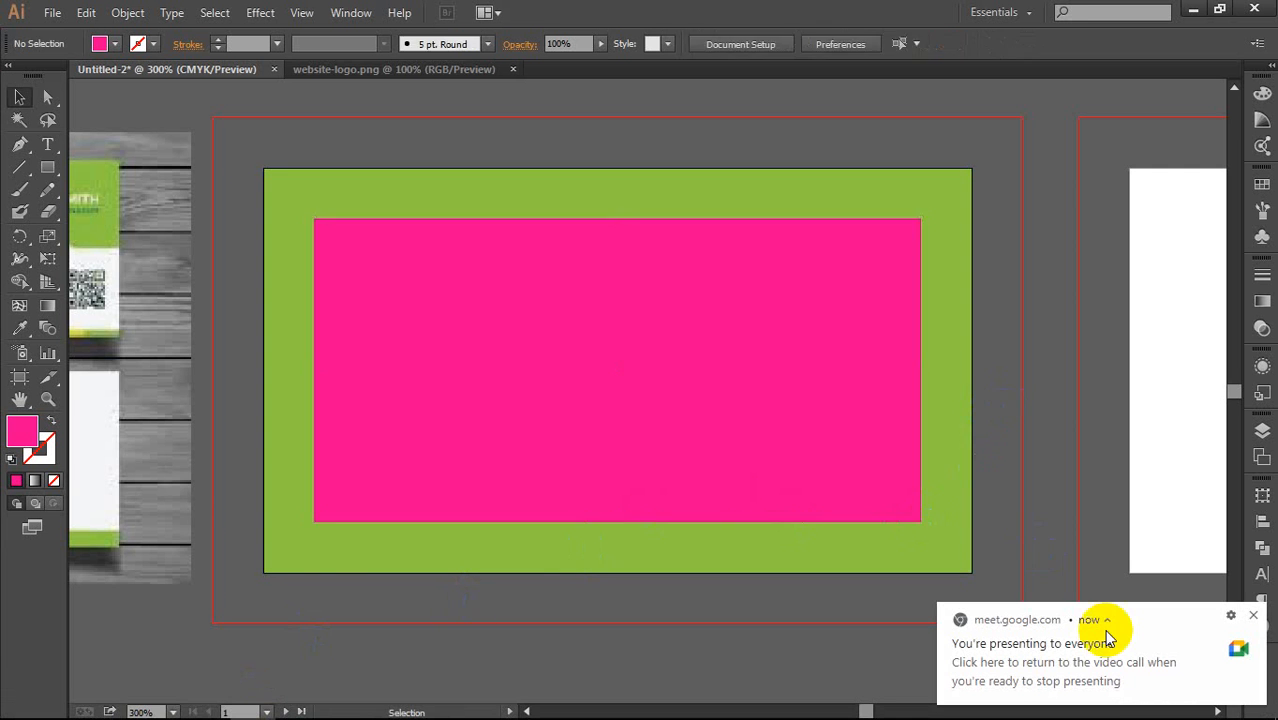
pyautogui.click(1255, 616)
# Step: Convert the pink inner rectangle on the front card into guides
pyautogui.click(567, 360)
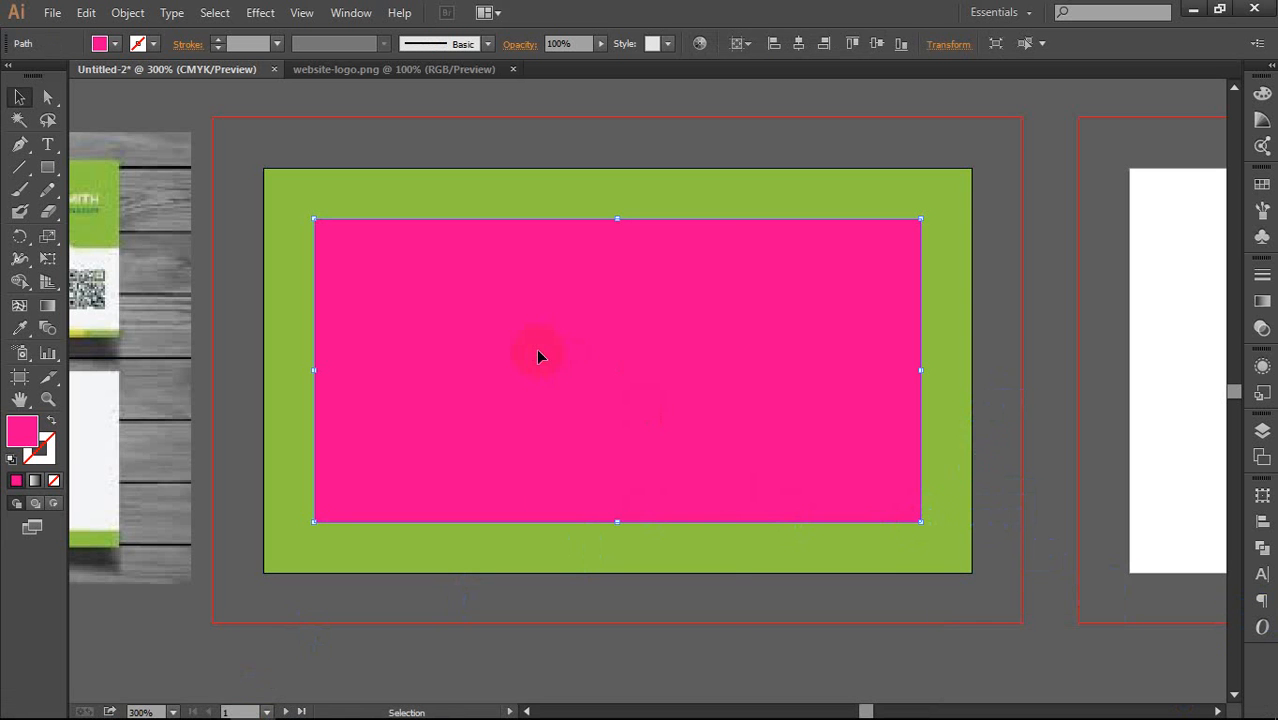
pyautogui.rightClick(538, 351)
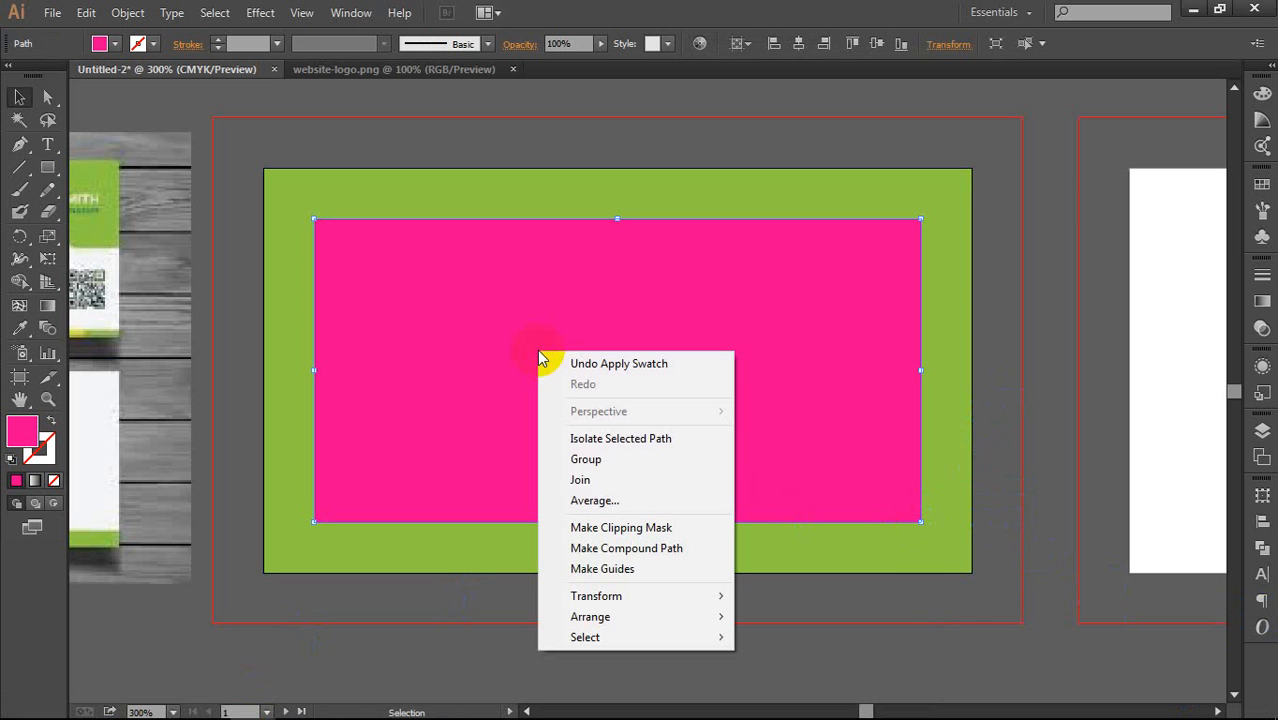
pyautogui.click(594, 573)
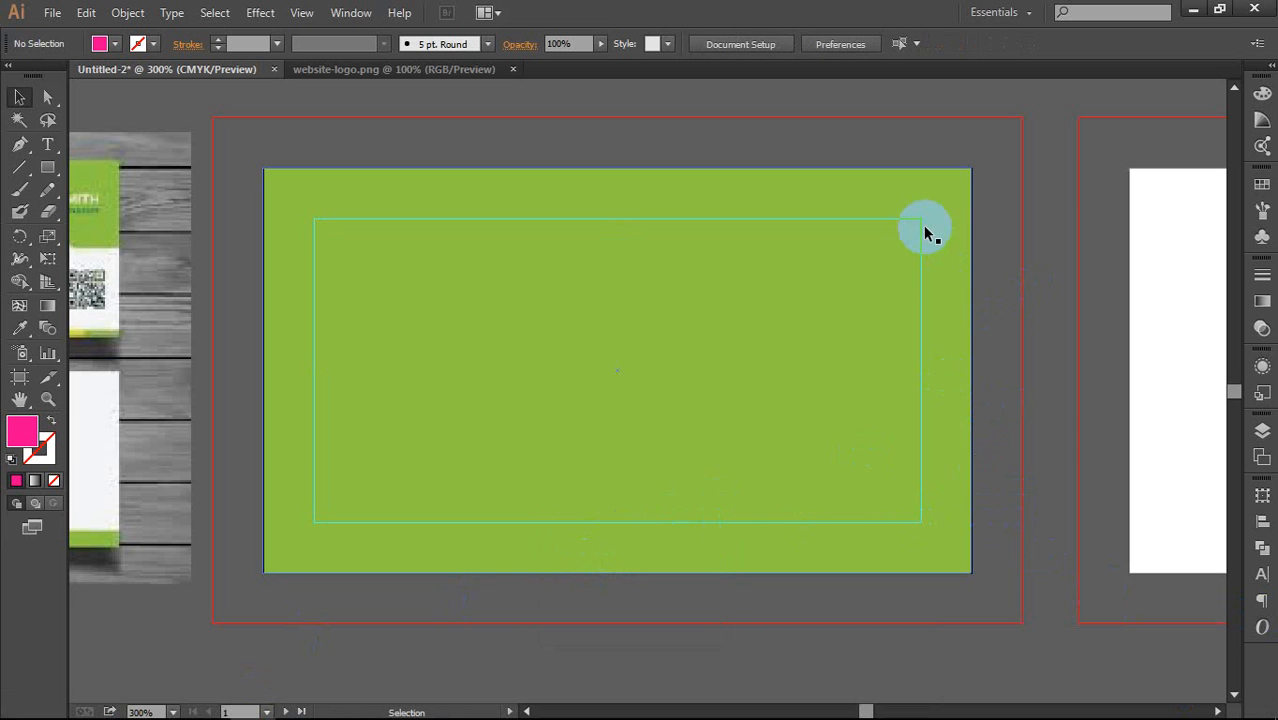
# Step: Try to move the locked inner guide on the front card, undoing the shift of the green background
pyautogui.moveTo(922, 235); pyautogui.dragTo(909, 260)
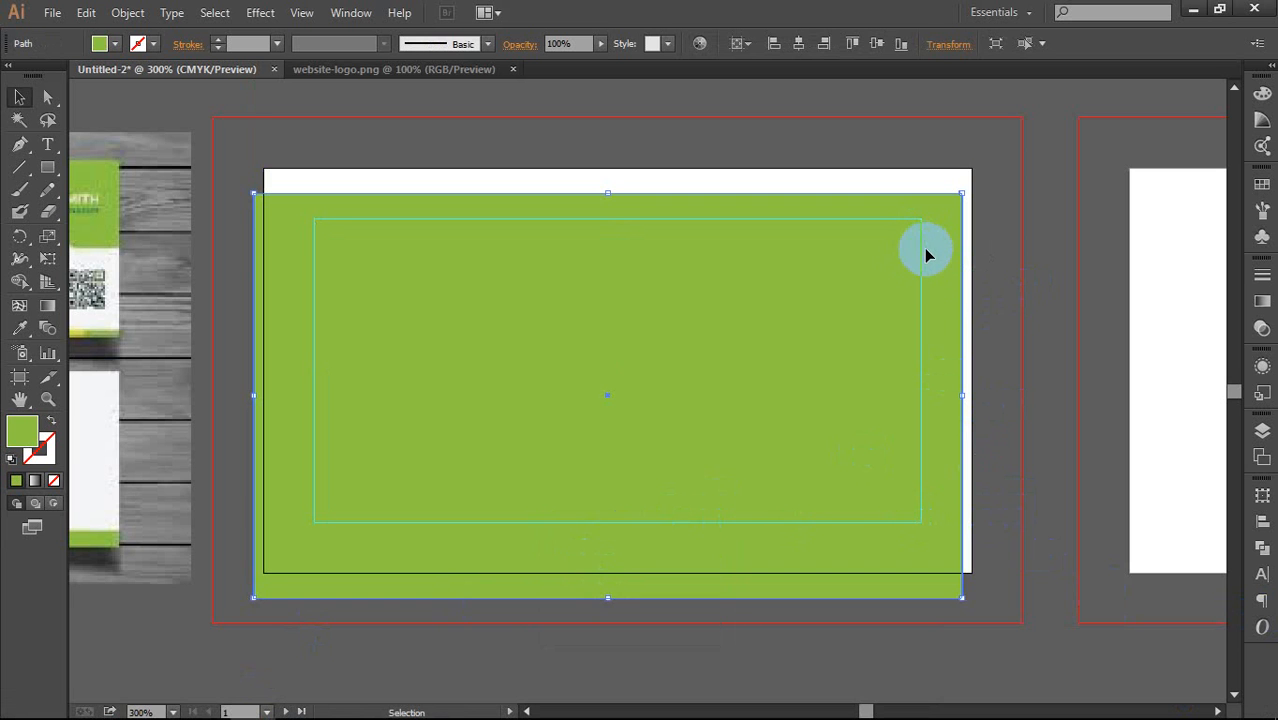
pyautogui.hotkey('ctrl', 'z')
pyautogui.click(1004, 228)
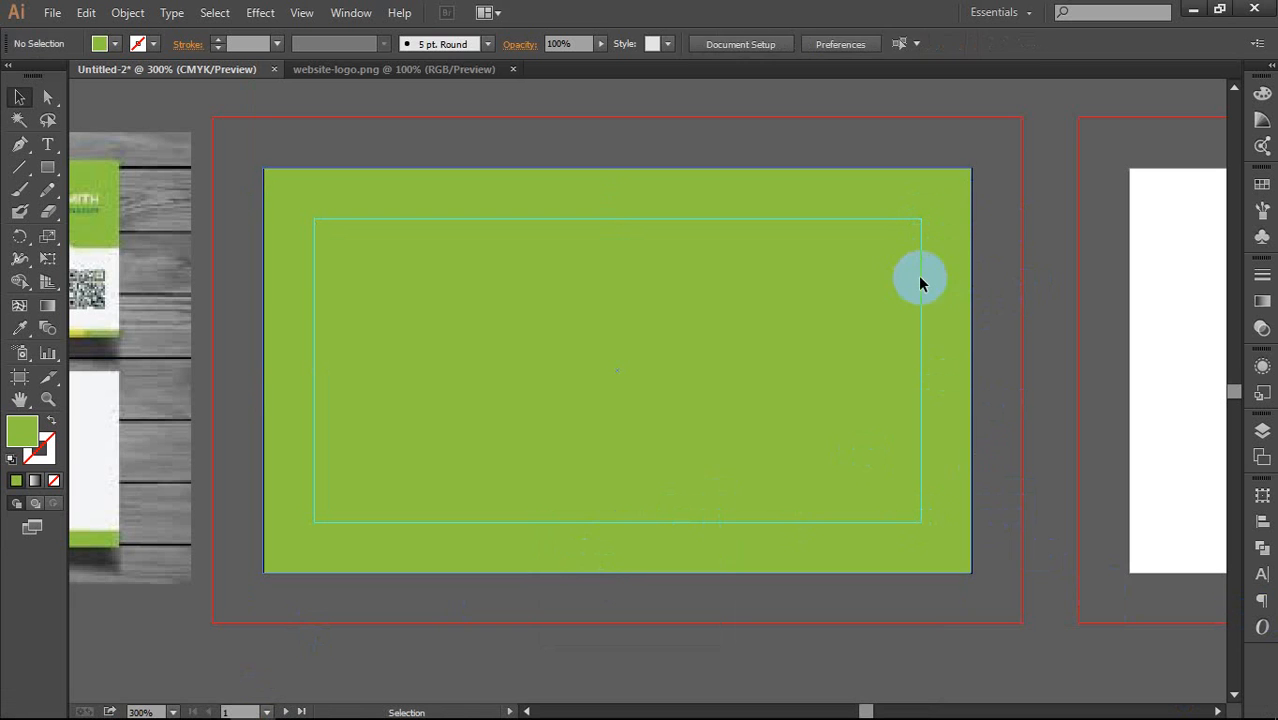
pyautogui.click(921, 284)
pyautogui.click(1008, 257)
pyautogui.click(898, 284)
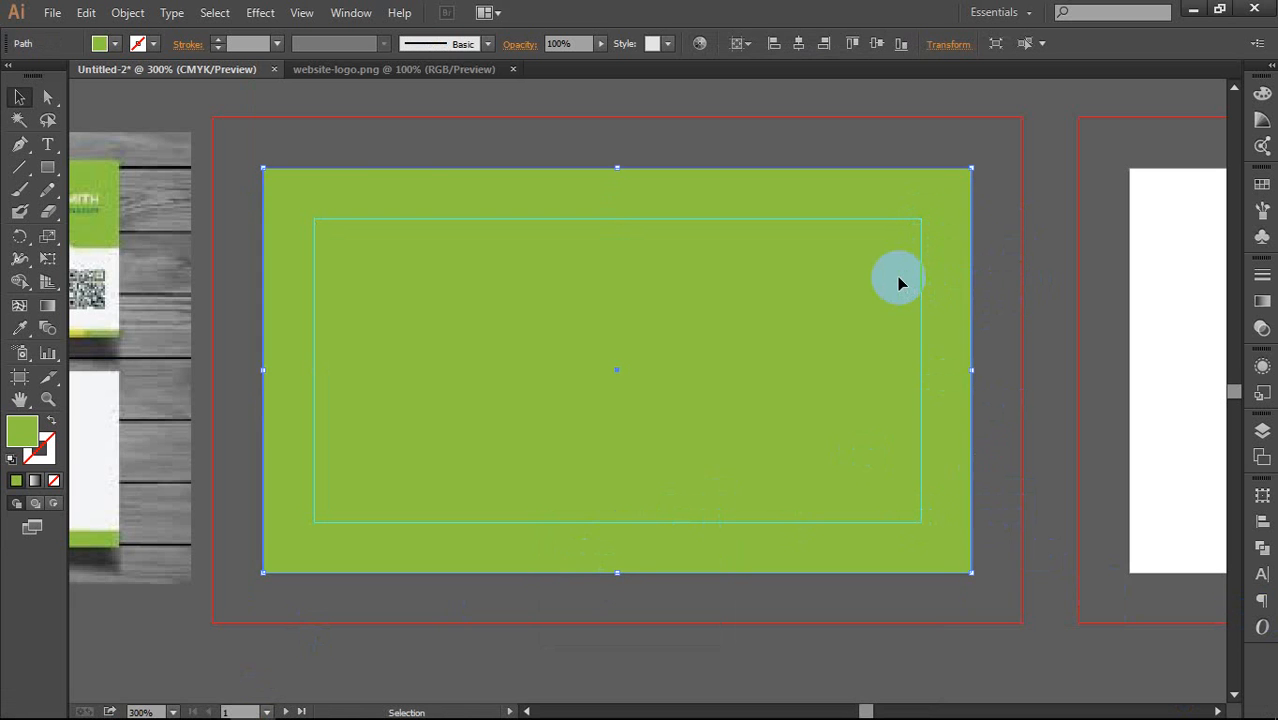
pyautogui.press('a')
pyautogui.hotkey('ctrl', 'shift', 'a')
pyautogui.press('v')
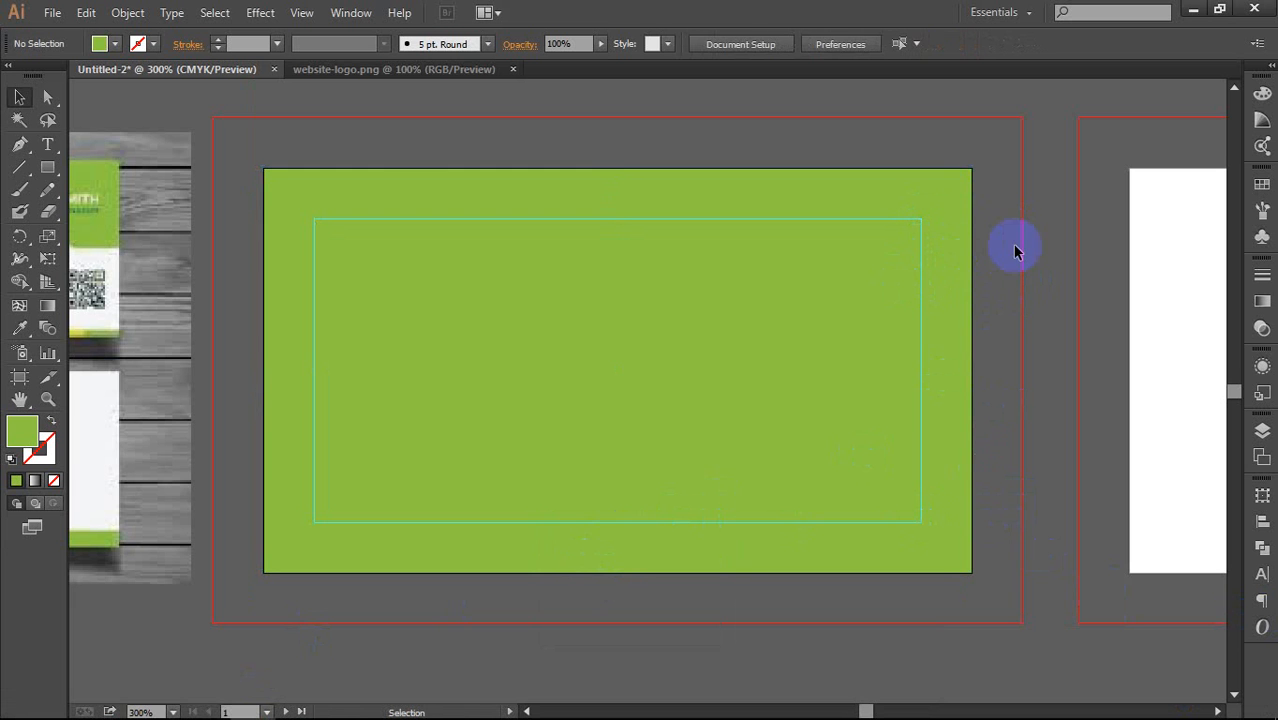
# Step: Unlock the document's guides and clear the selection
pyautogui.rightClick(921, 273)
pyautogui.click(962, 445)
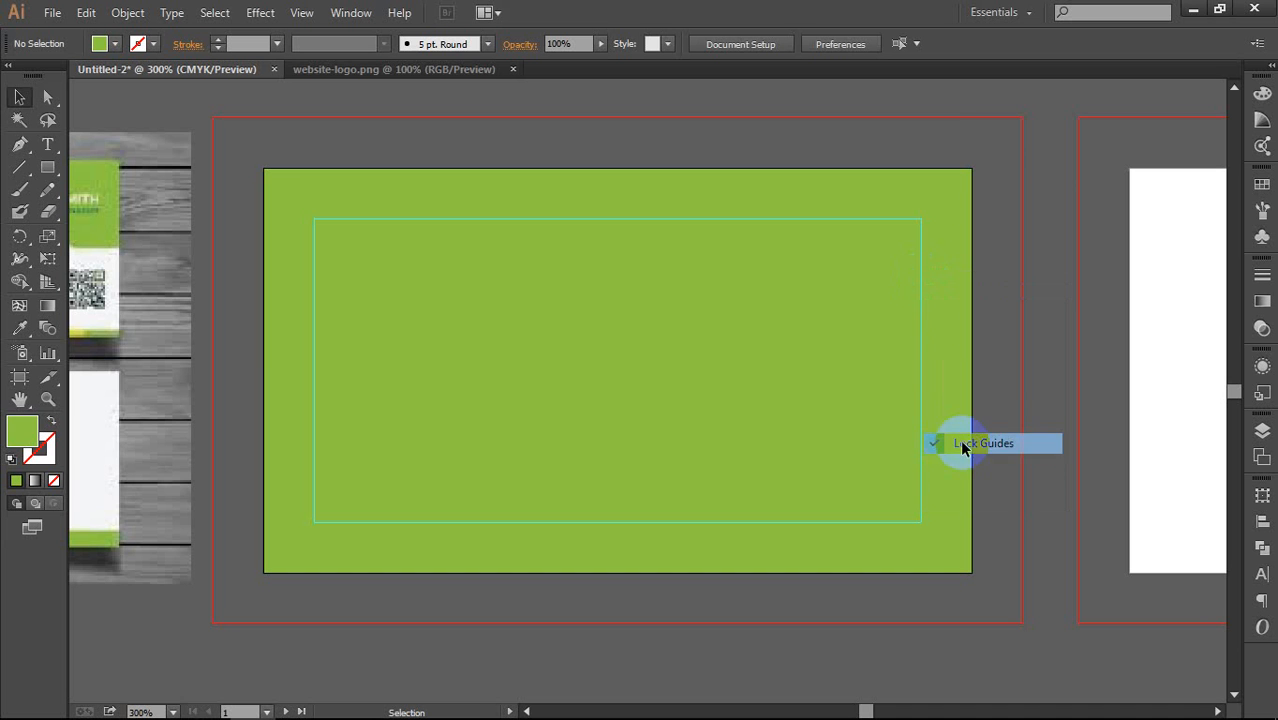
pyautogui.press('a')
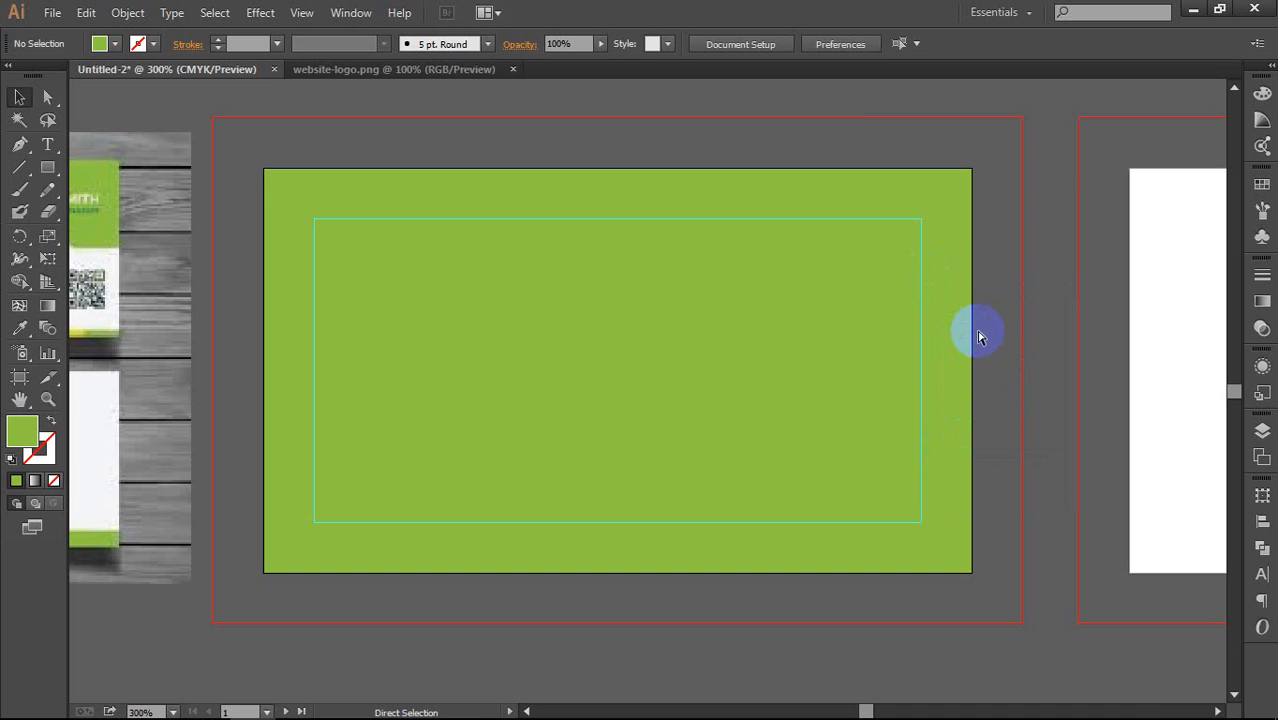
pyautogui.click(978, 341)
pyautogui.click(995, 344)
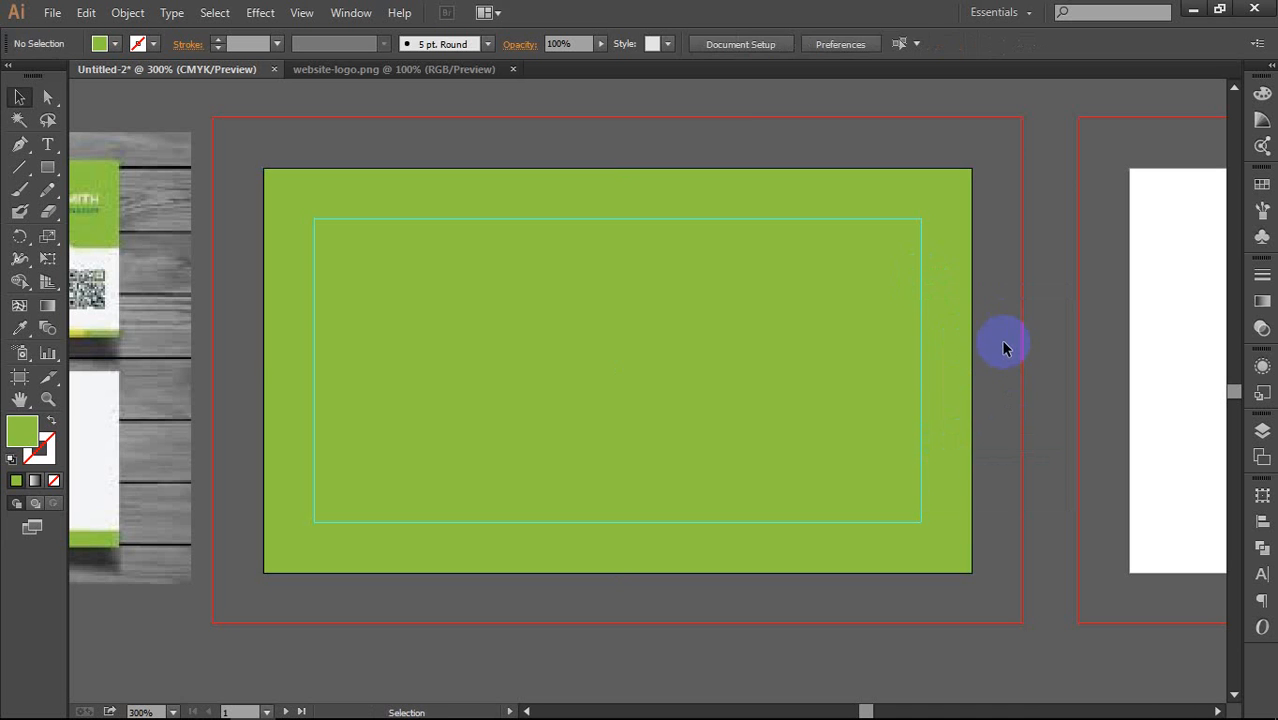
pyautogui.press('v')
# Step: Move the inner guide rectangle around within the green card and bring it back to the card's centre
pyautogui.moveTo(921, 358); pyautogui.dragTo(961, 349)
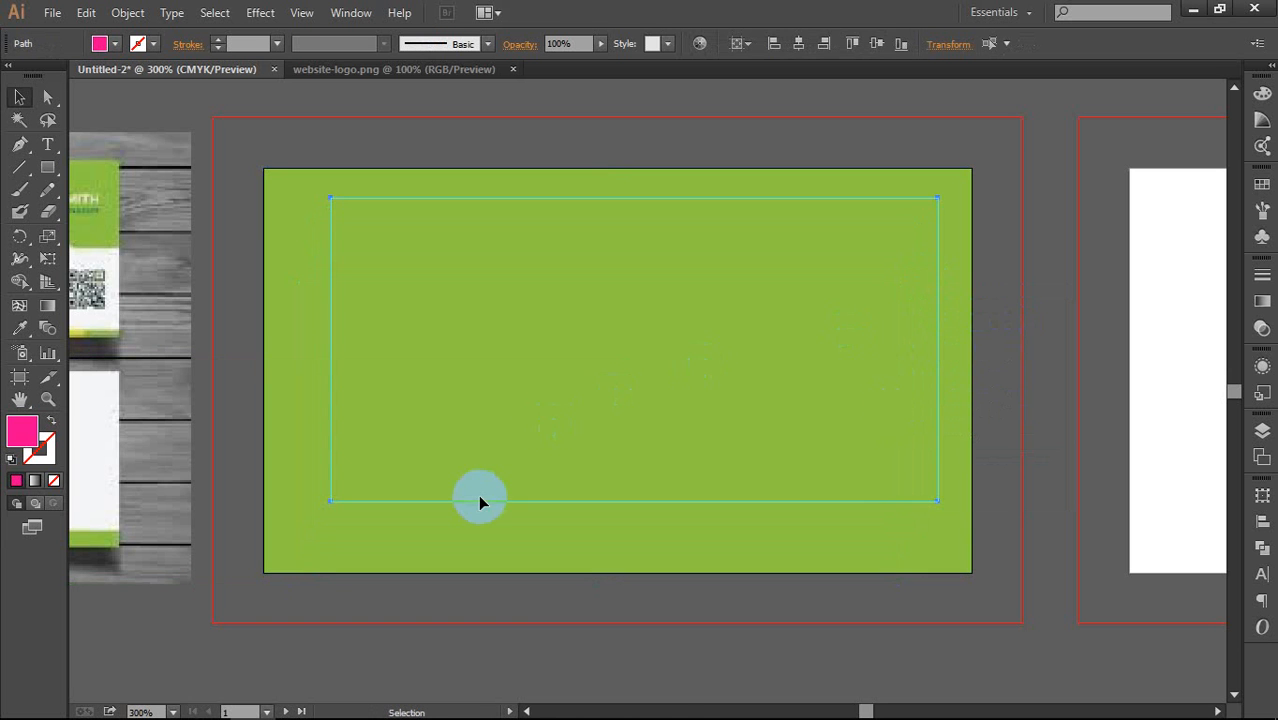
pyautogui.moveTo(479, 500); pyautogui.dragTo(445, 521)
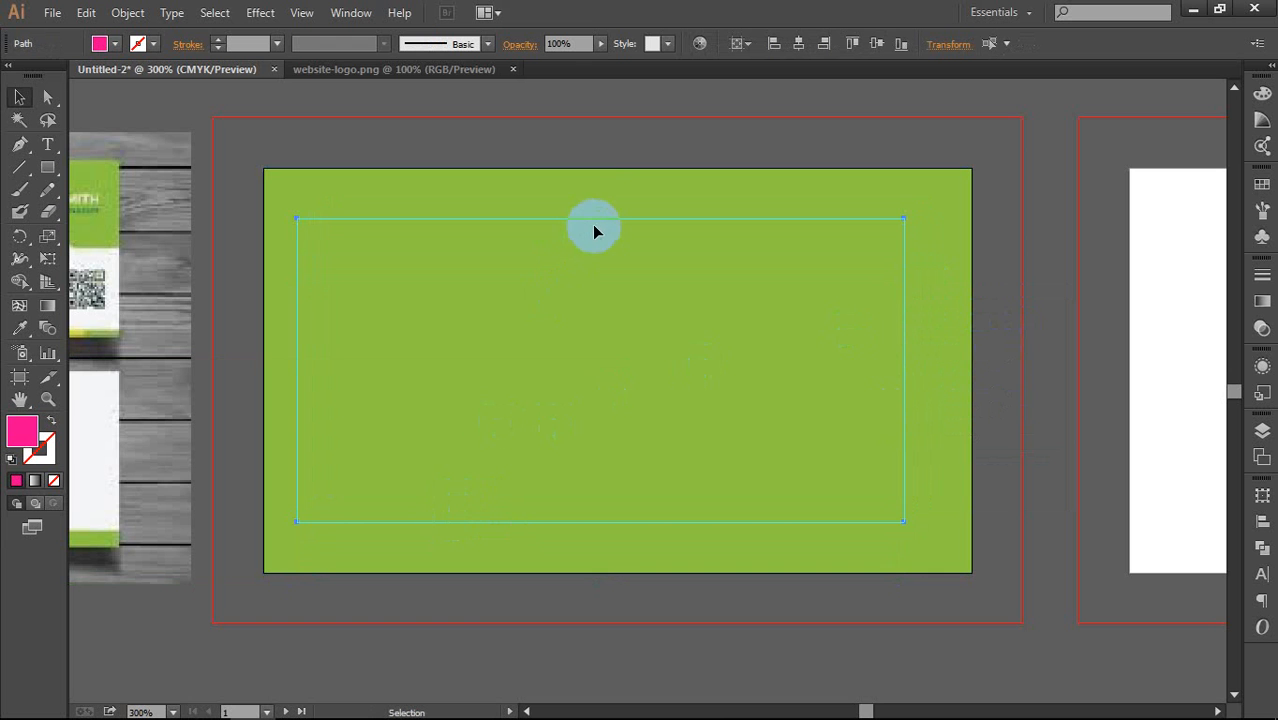
pyautogui.moveTo(594, 232); pyautogui.dragTo(616, 220)
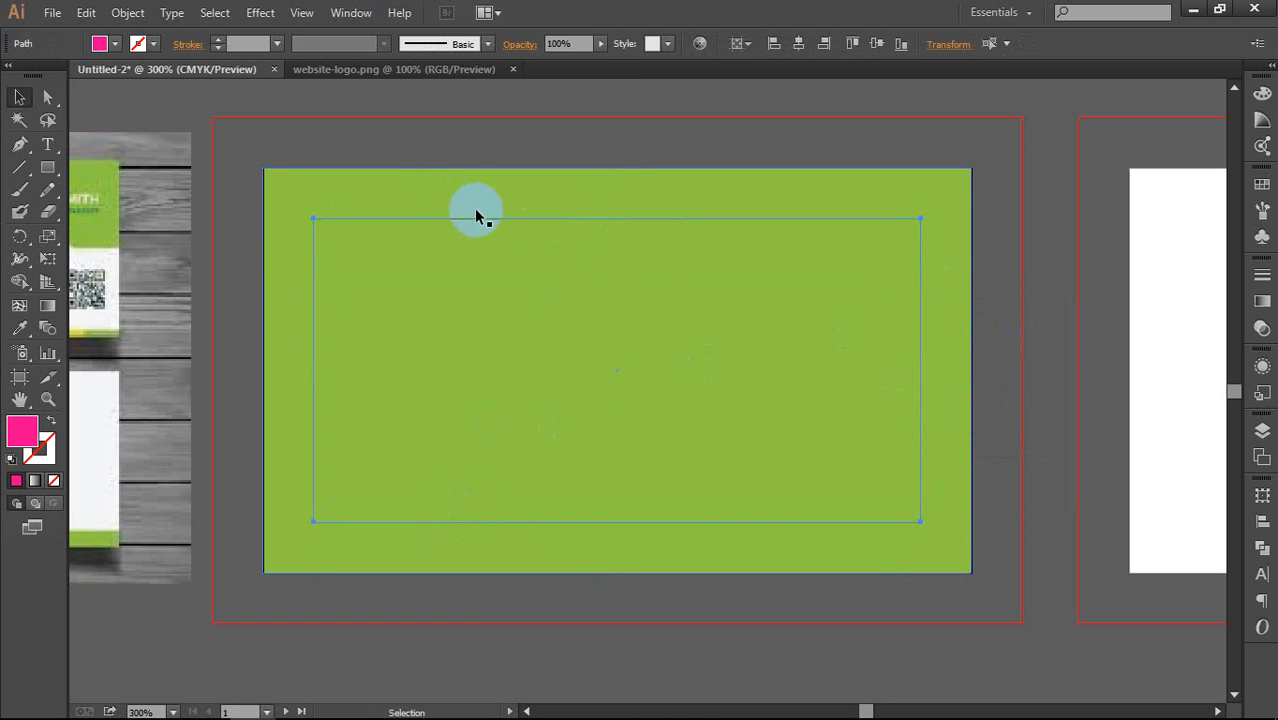
# Step: Try further moves of the guide and the green background, and undo them
pyautogui.moveTo(476, 215); pyautogui.dragTo(545, 205)
pyautogui.moveTo(498, 291); pyautogui.dragTo(478, 301)
pyautogui.moveTo(517, 199); pyautogui.dragTo(512, 212)
pyautogui.hotkey('ctrl', 'z')
pyautogui.hotkey('ctrl', 'z')
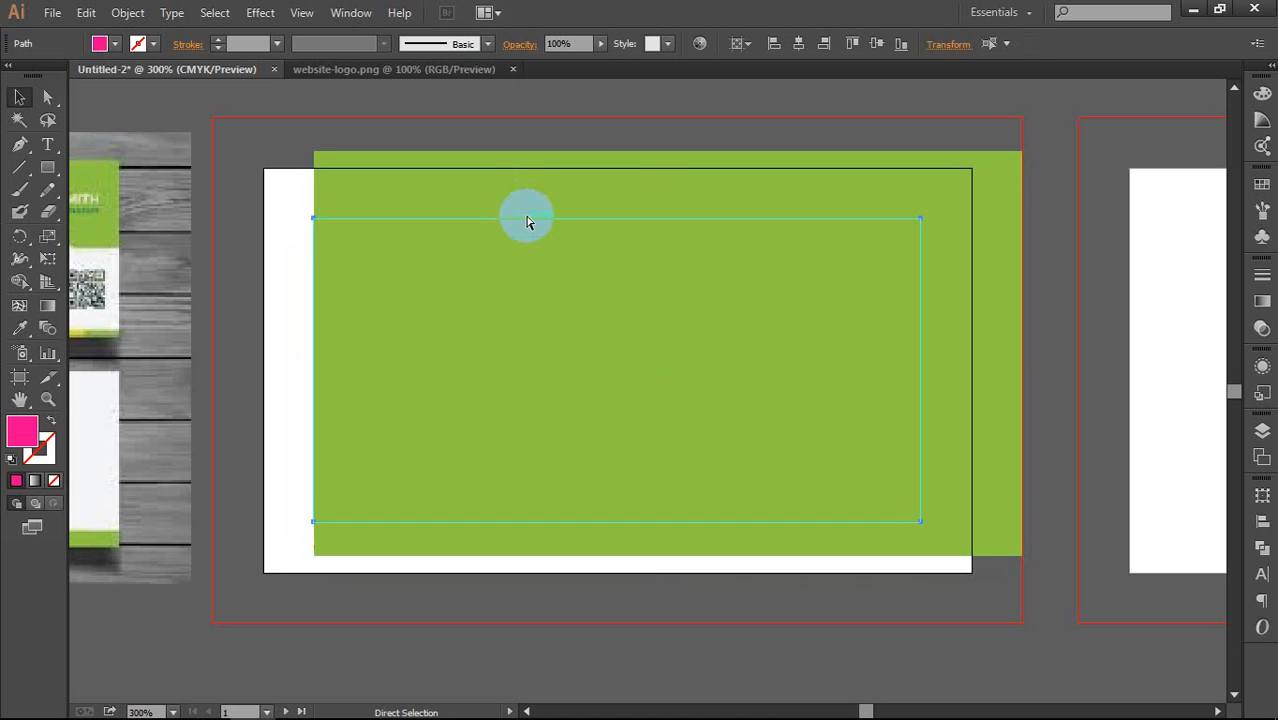
pyautogui.hotkey('ctrl', 'z')
# Step: Deselect everything and lock the guides on the front card
pyautogui.click(1035, 229)
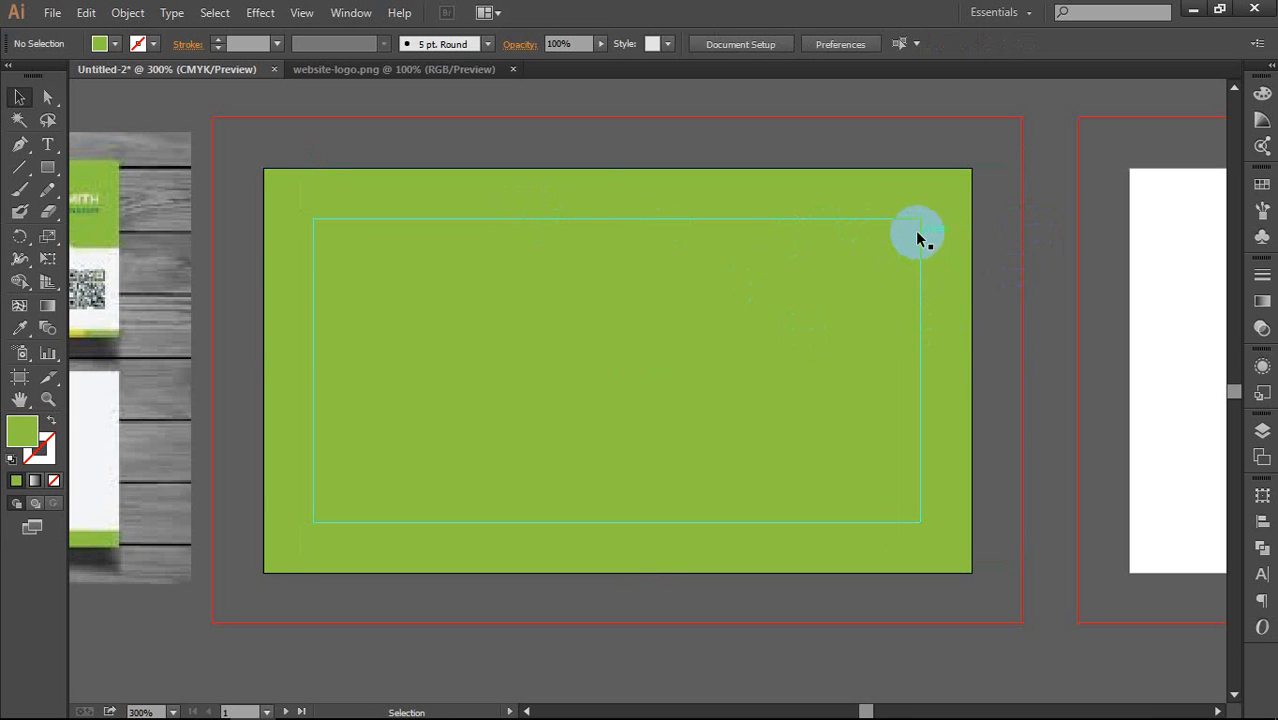
pyautogui.rightClick(920, 295)
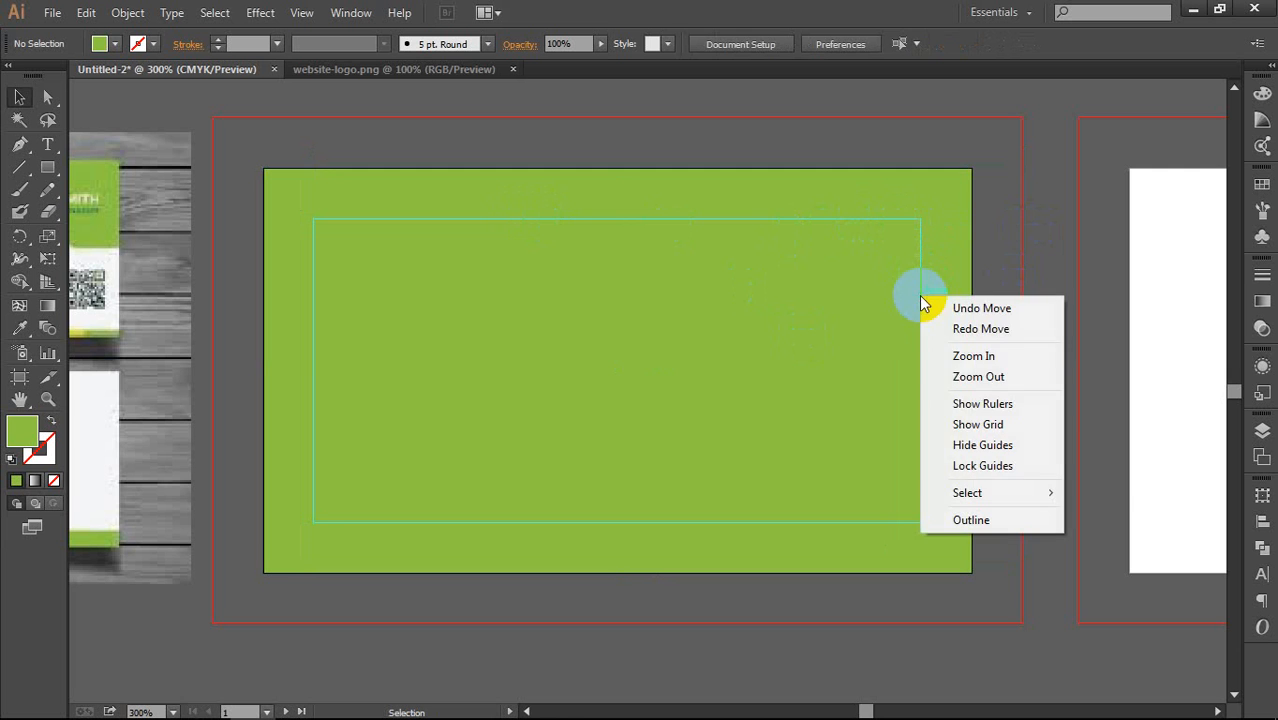
pyautogui.click(966, 468)
# Step: Test whether the locked guide can be moved by its edge, undo the green background's move, and deselect it
pyautogui.click(930, 366)
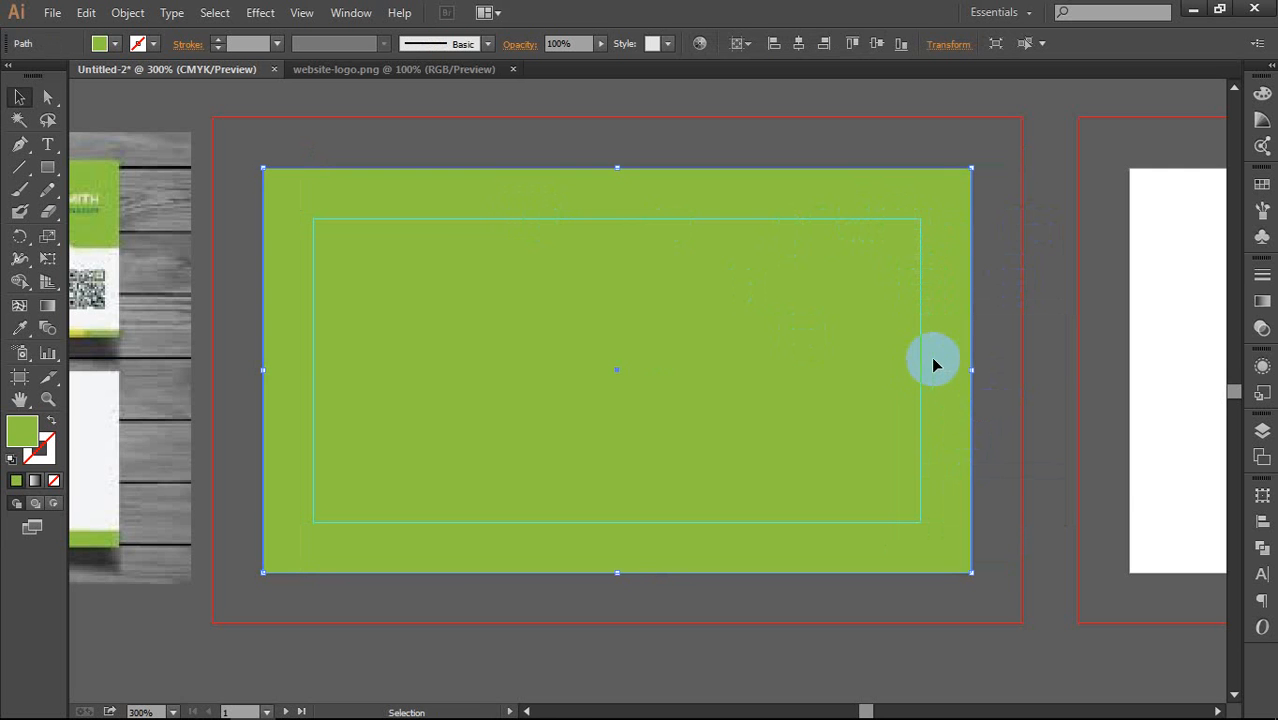
pyautogui.moveTo(932, 365); pyautogui.dragTo(1016, 344)
pyautogui.hotkey('ctrl', 'z')
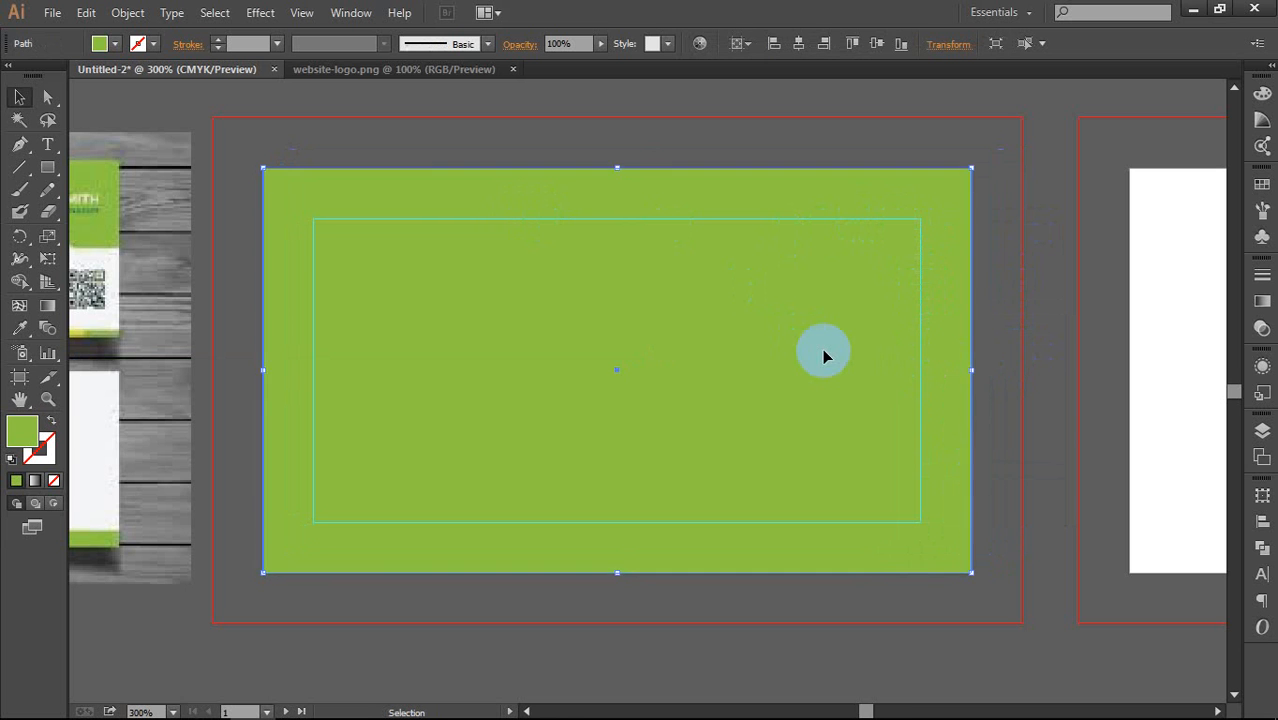
pyautogui.hotkey('ctrl', 'shift', 'a')
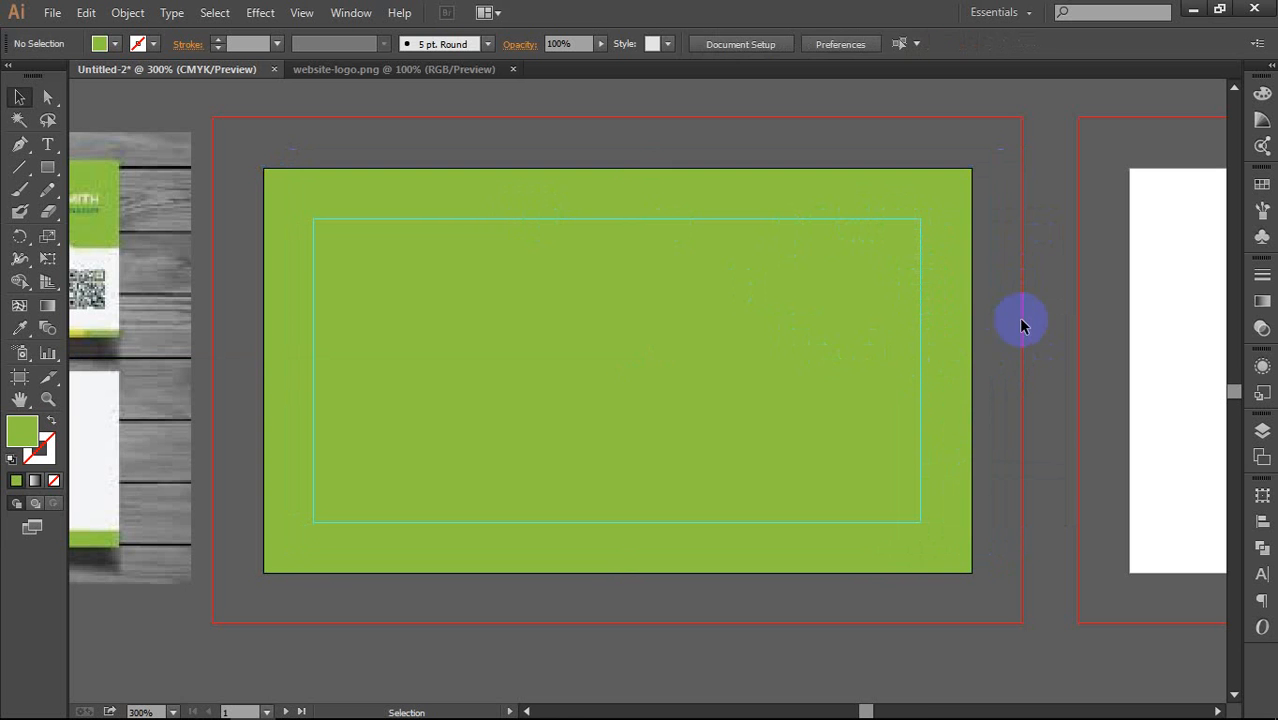
pyautogui.scroll(-1, 747, 363)
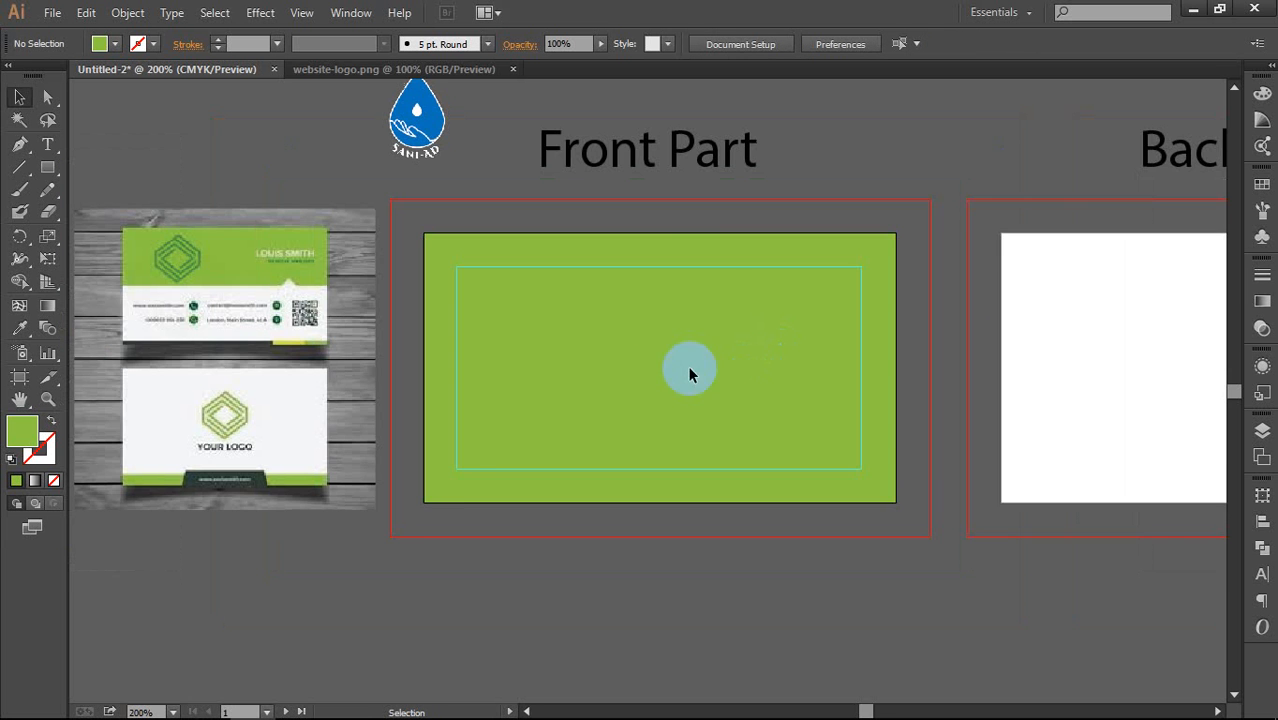
pyautogui.moveTo(595, 379); pyautogui.dragTo(637, 376)
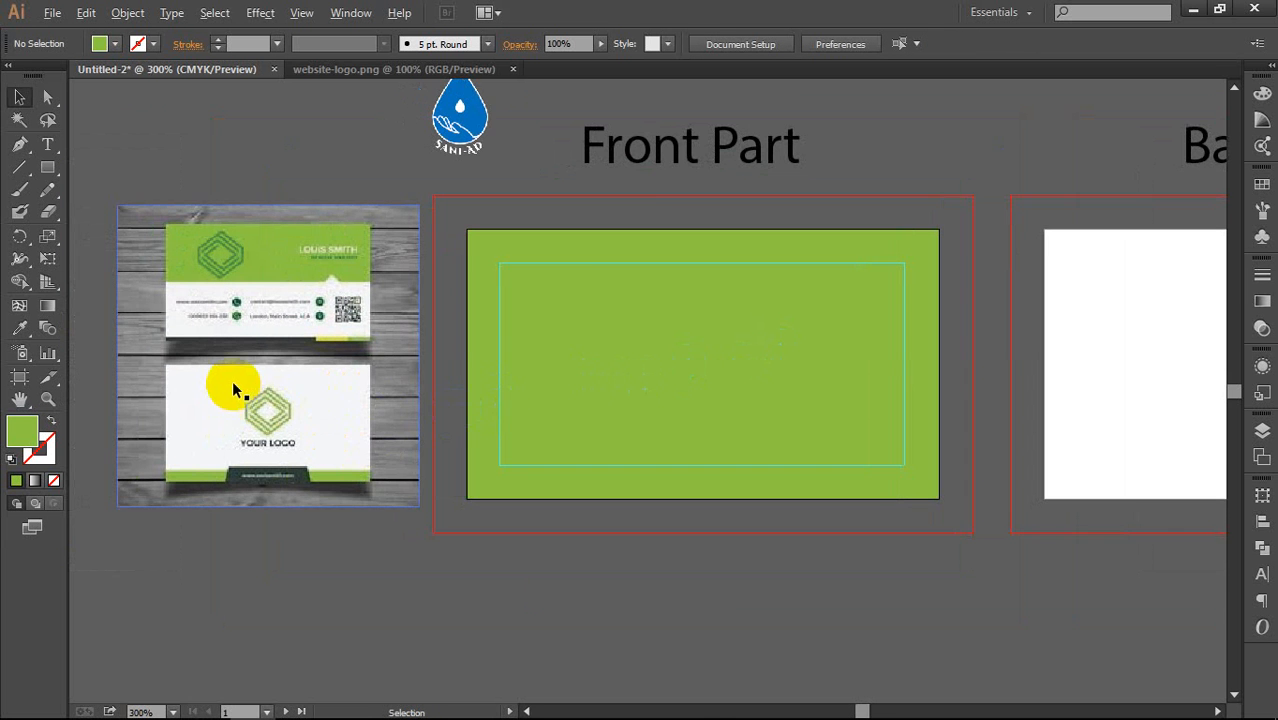
# Step: Examine the reference card's front layout beside the green front card and select the green background
pyautogui.scroll(1, 229, 380)
pyautogui.hscroll(1, 417, 351)
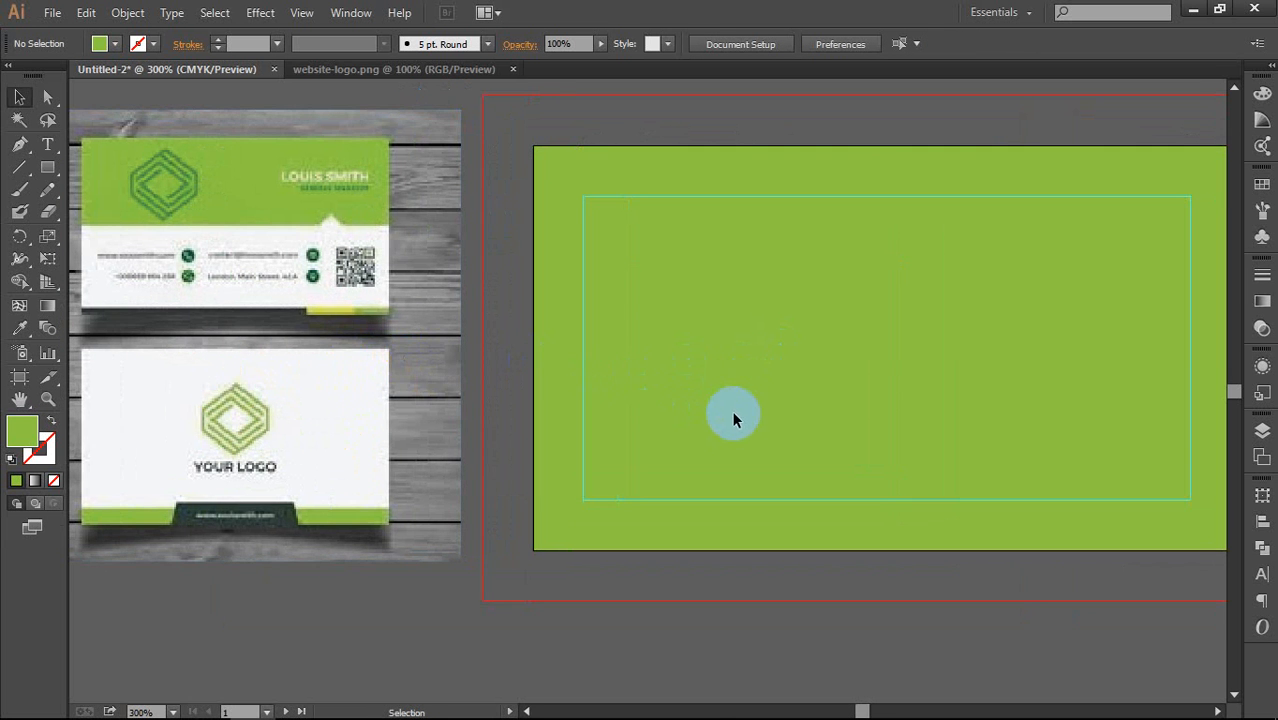
pyautogui.moveTo(739, 402); pyautogui.dragTo(668, 419)
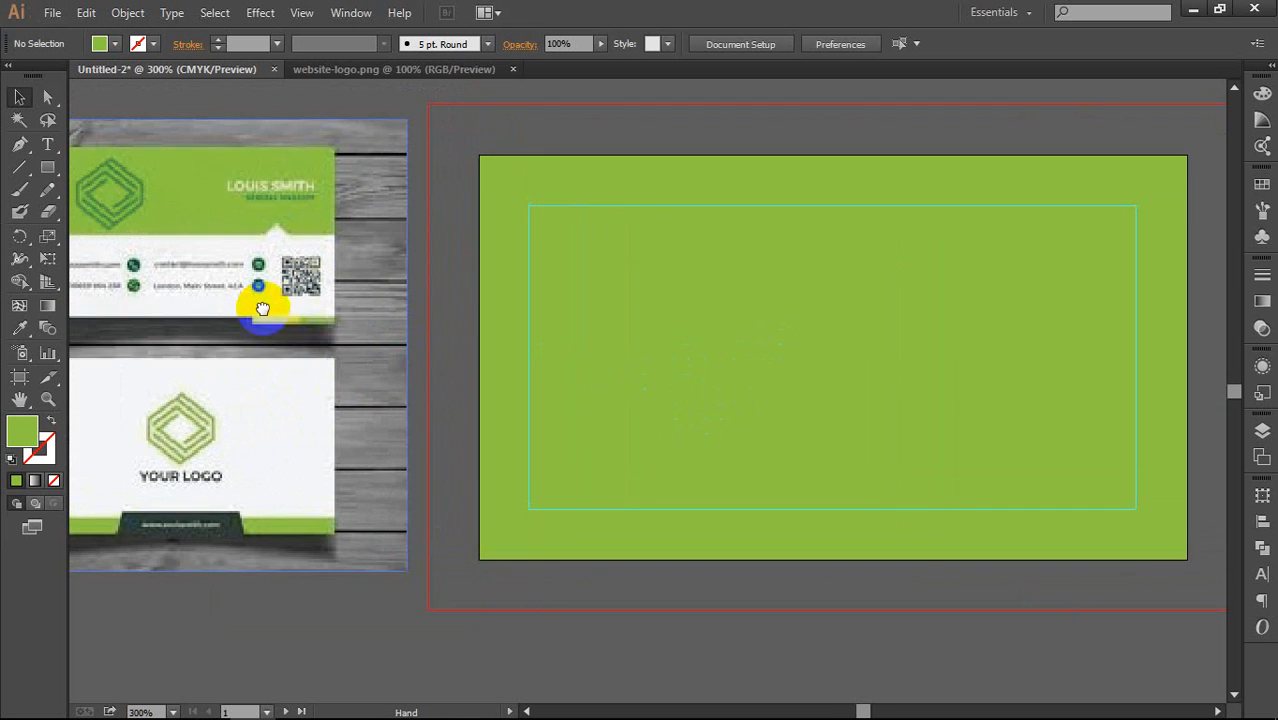
pyautogui.moveTo(262, 308); pyautogui.dragTo(356, 304)
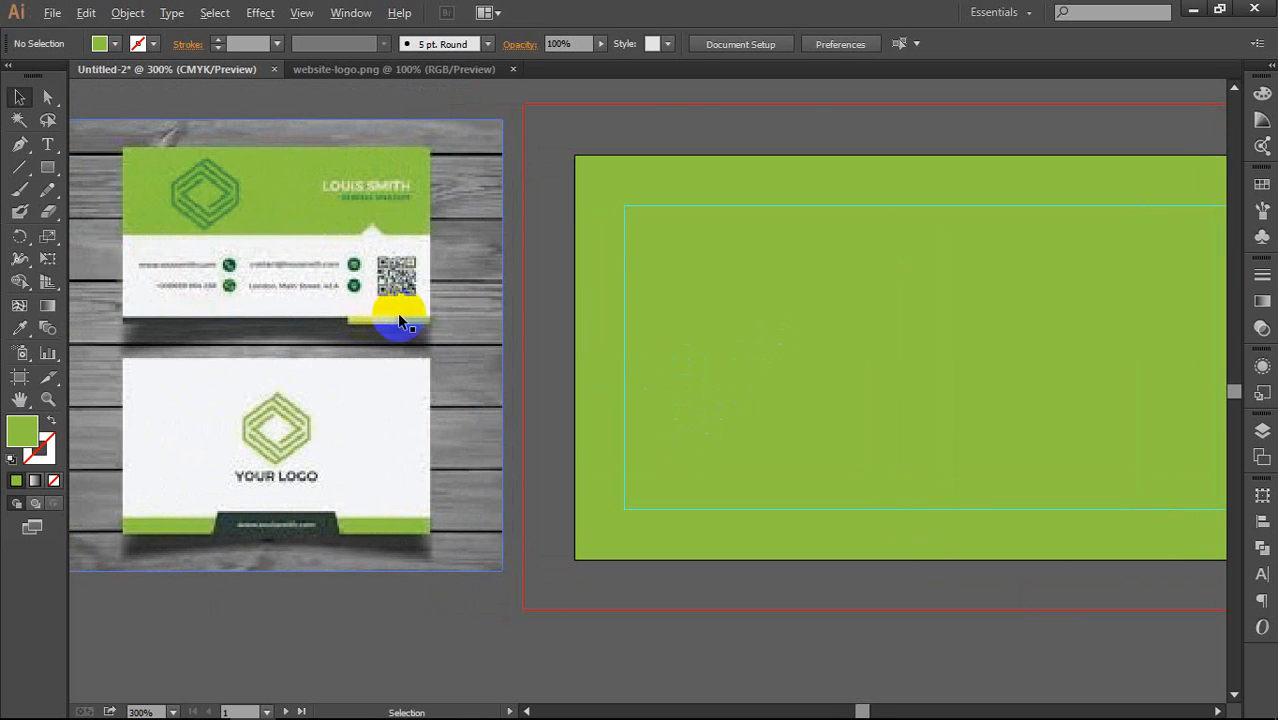
pyautogui.scroll(-1, 400, 322)
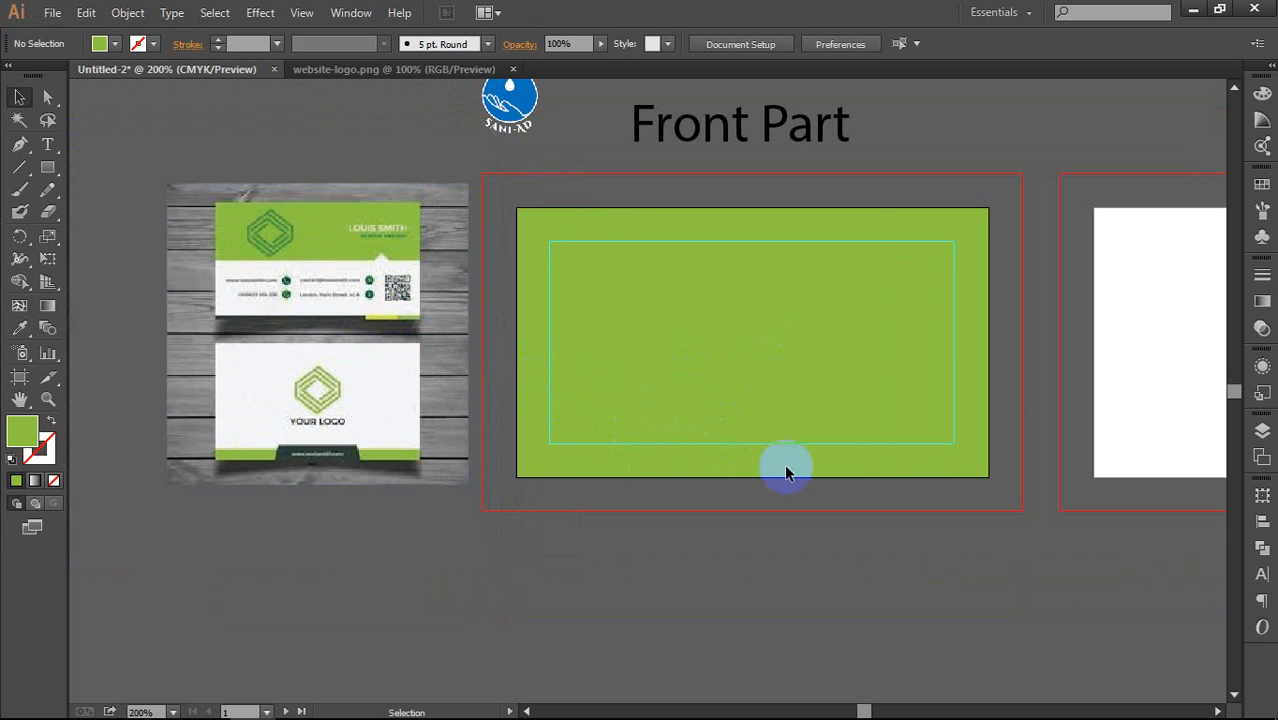
pyautogui.hscroll(1, 605, 392)
pyautogui.click(47, 167)
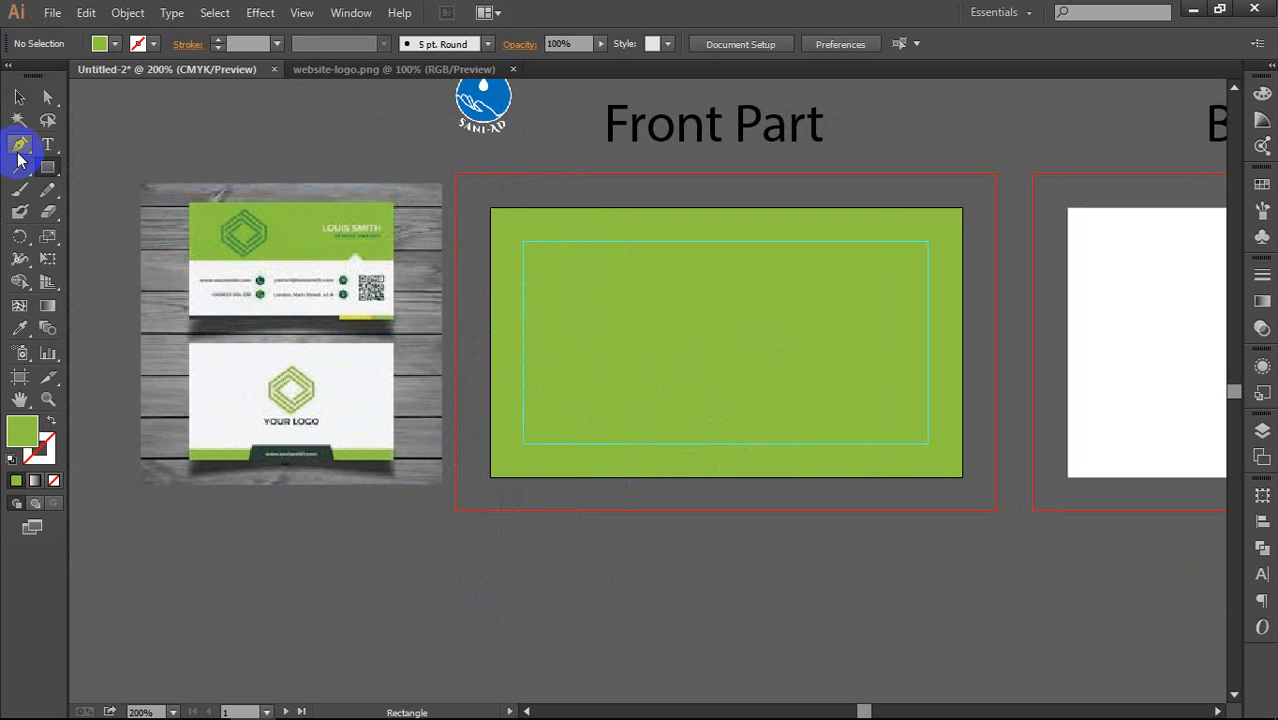
pyautogui.click(17, 97)
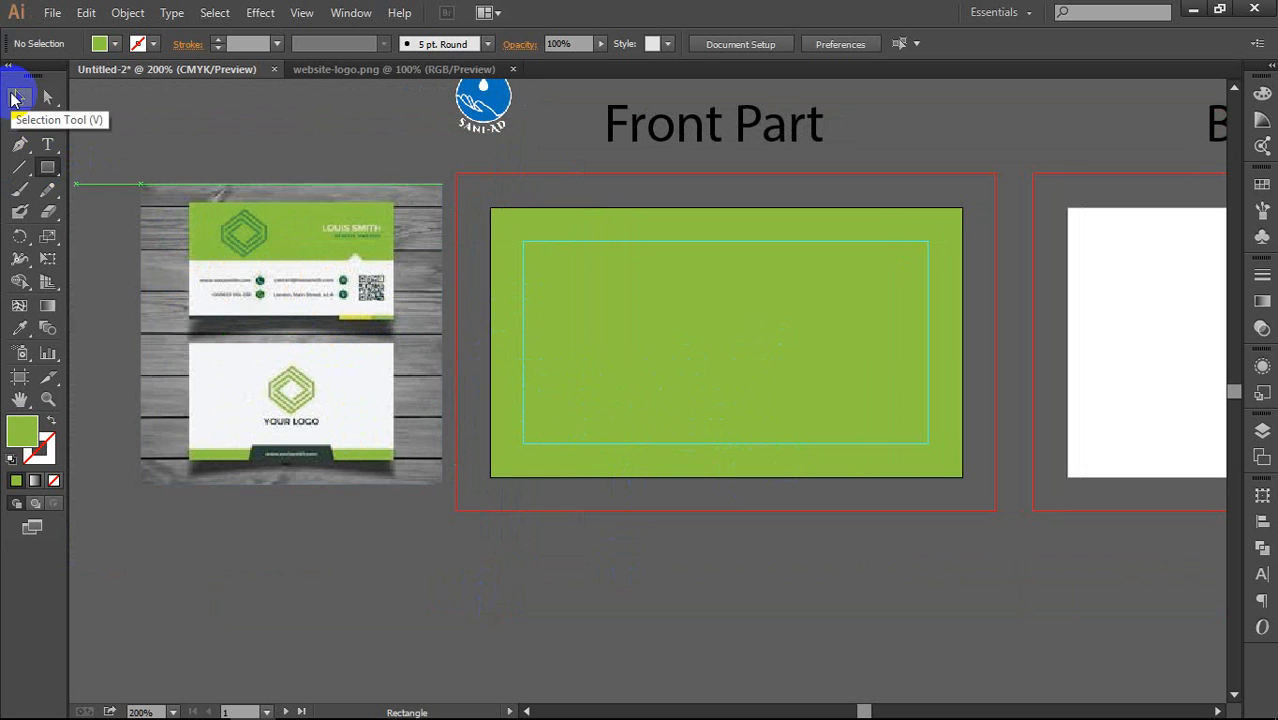
pyautogui.hotkey('ctrl', 'alt', '2')
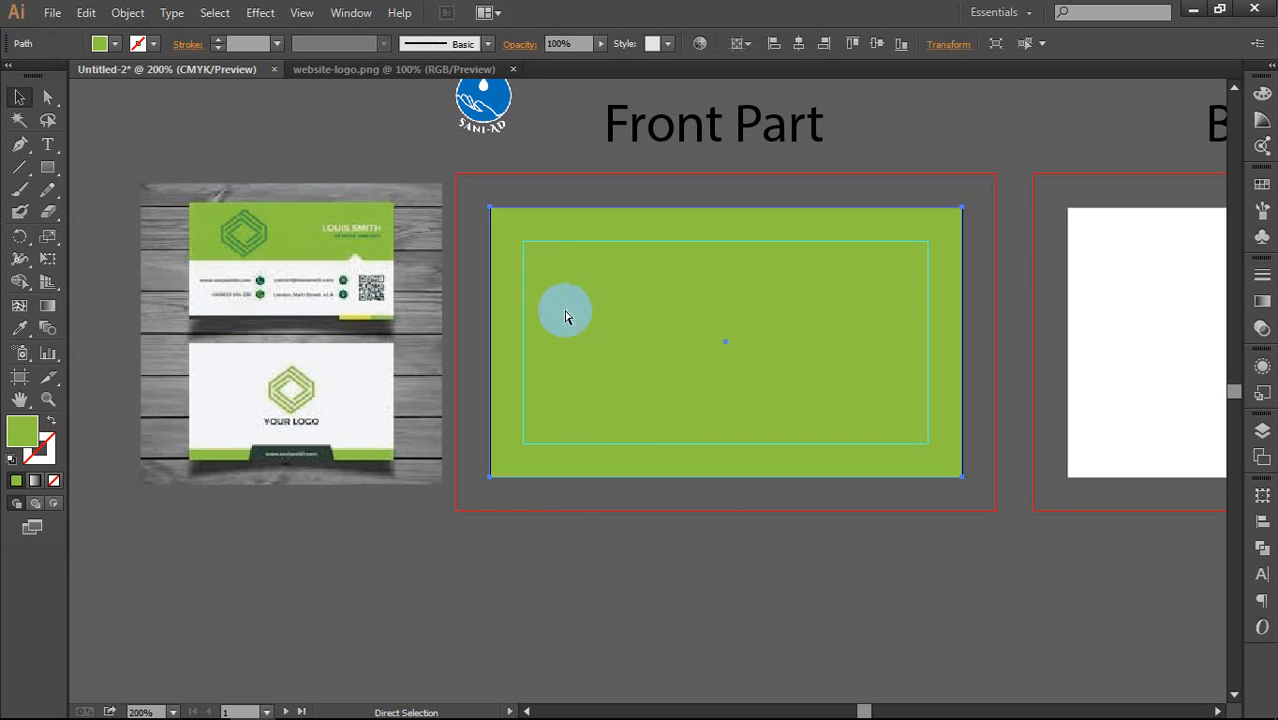
pyautogui.click(657, 540)
pyautogui.click(593, 395)
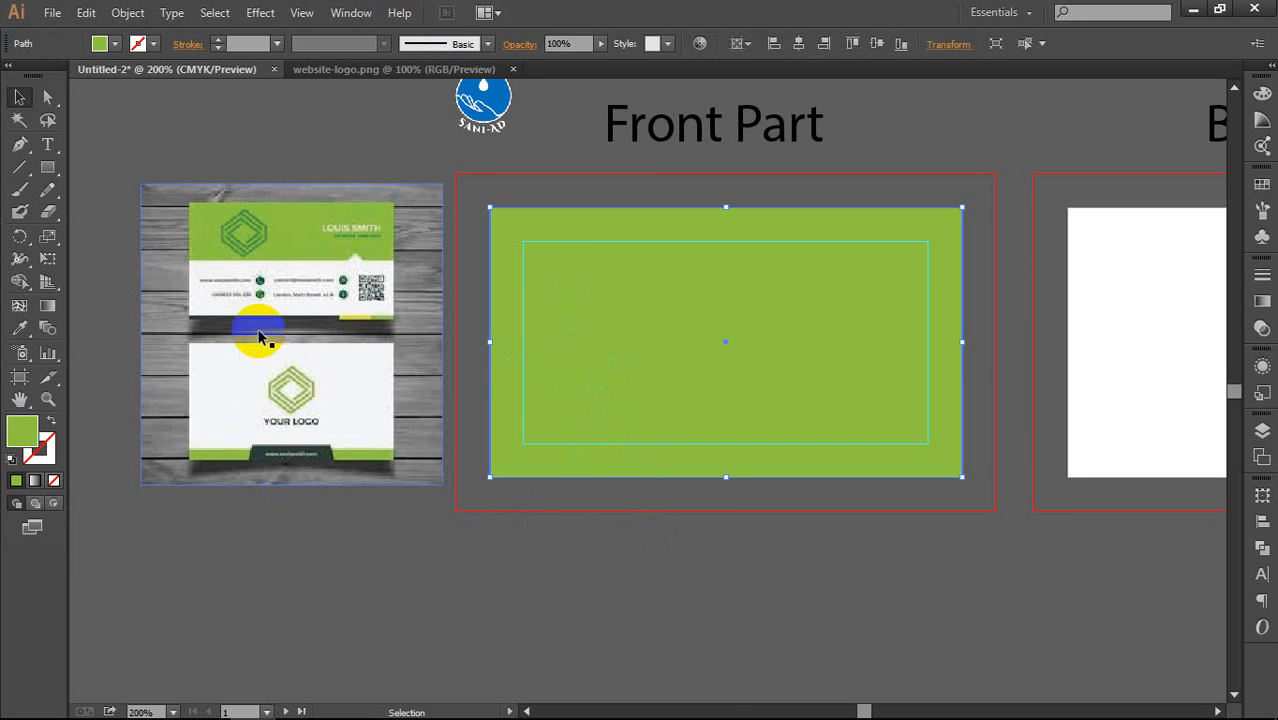
# Step: Draw a 3.5 × 1 in rectangle over the lower half of the front card and fill it with the back card's white
pyautogui.click(47, 167)
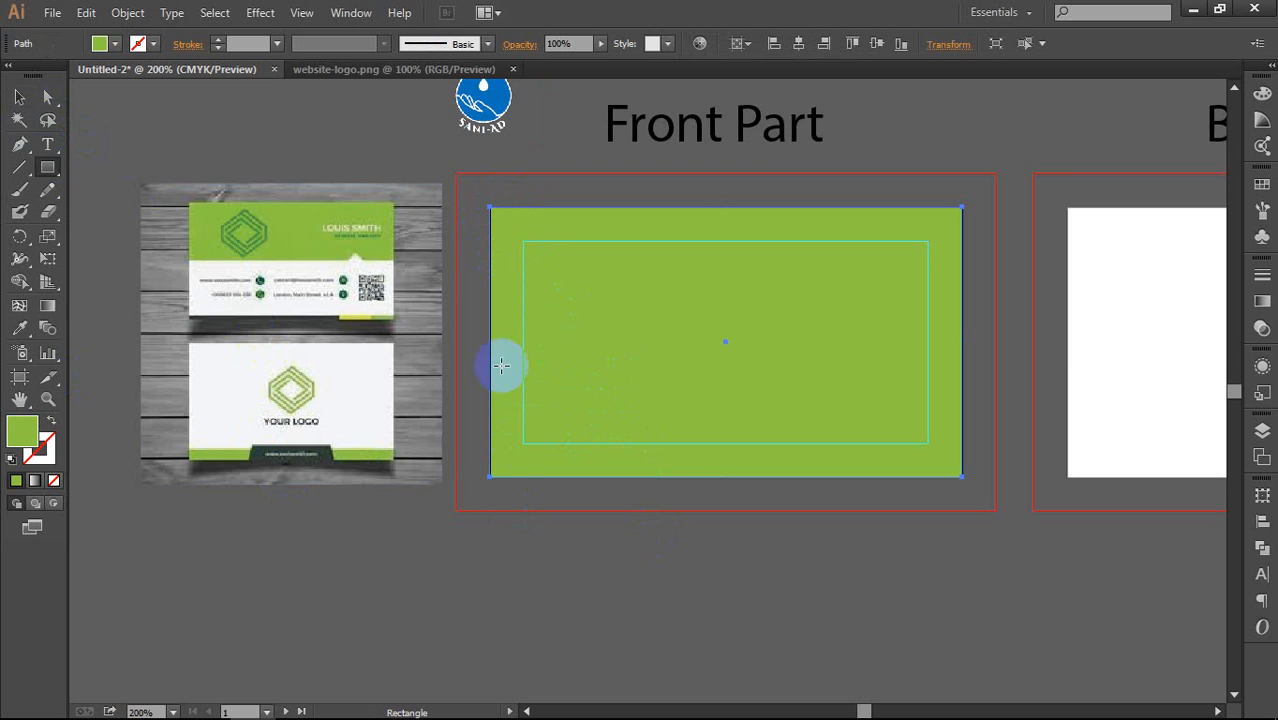
pyautogui.moveTo(490, 477); pyautogui.dragTo(958, 343)
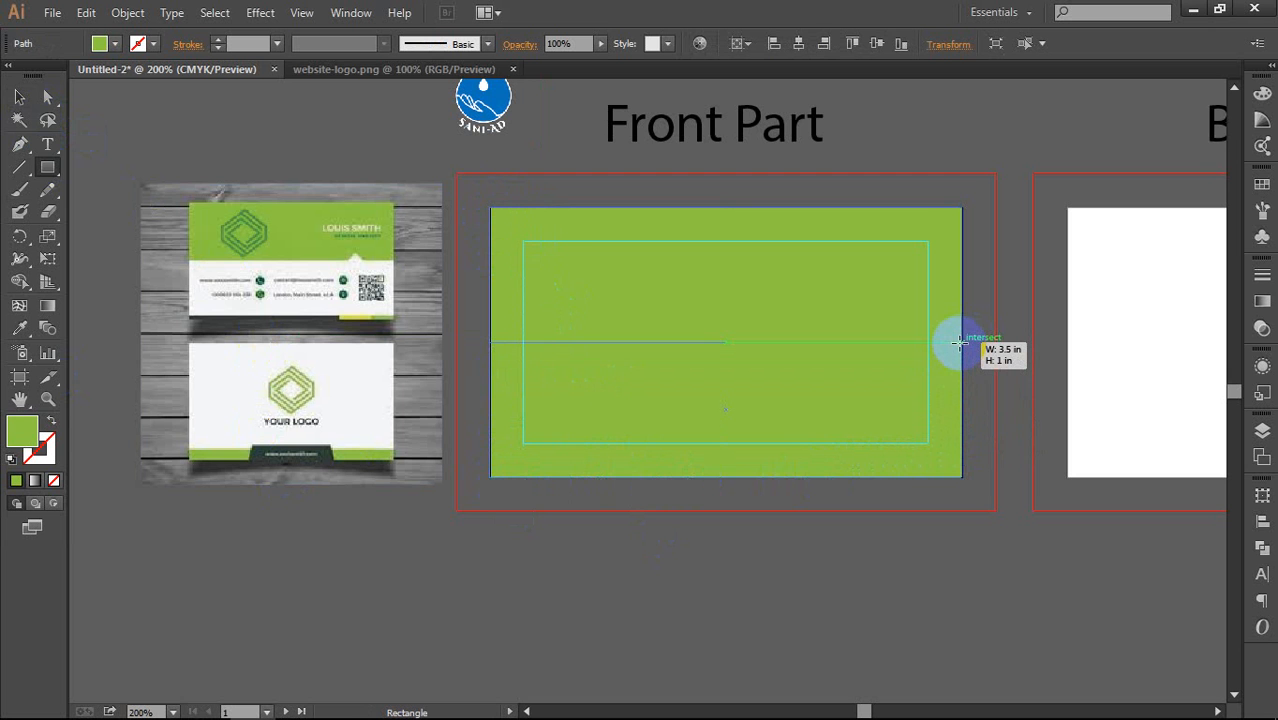
pyautogui.moveTo(958, 343); pyautogui.dragTo(958, 343)
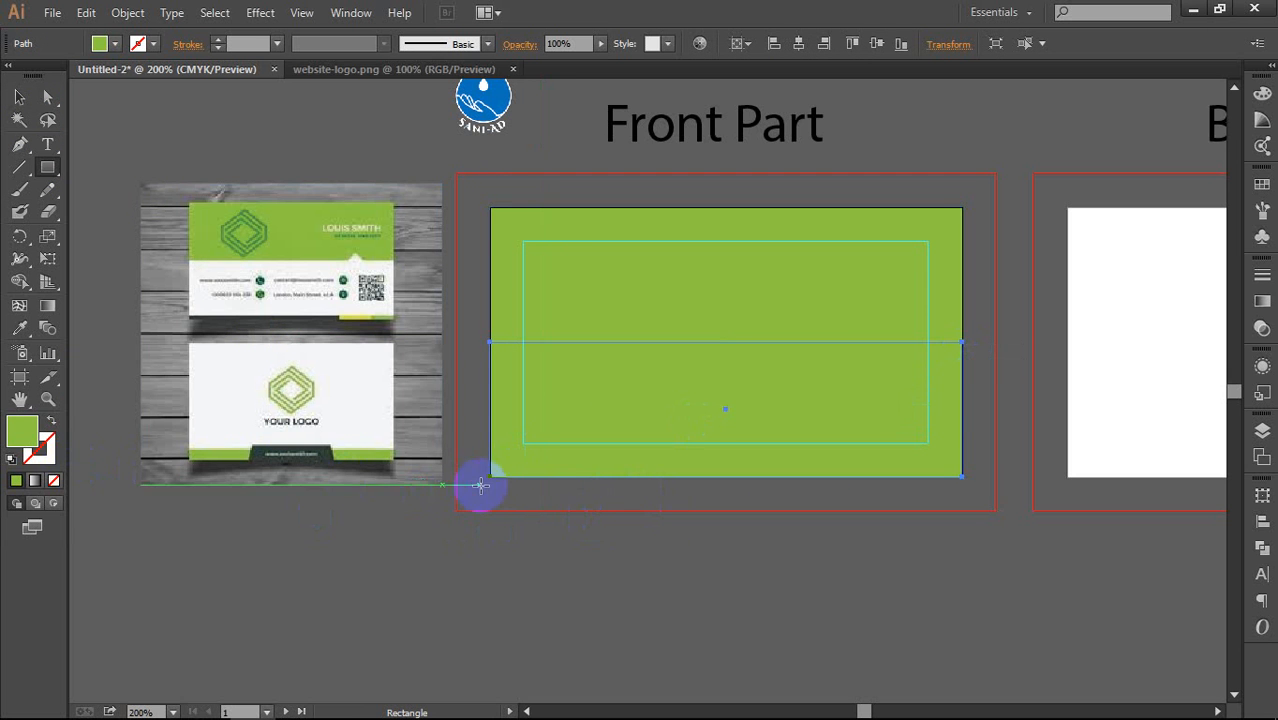
pyautogui.press('i')
pyautogui.click(1108, 392)
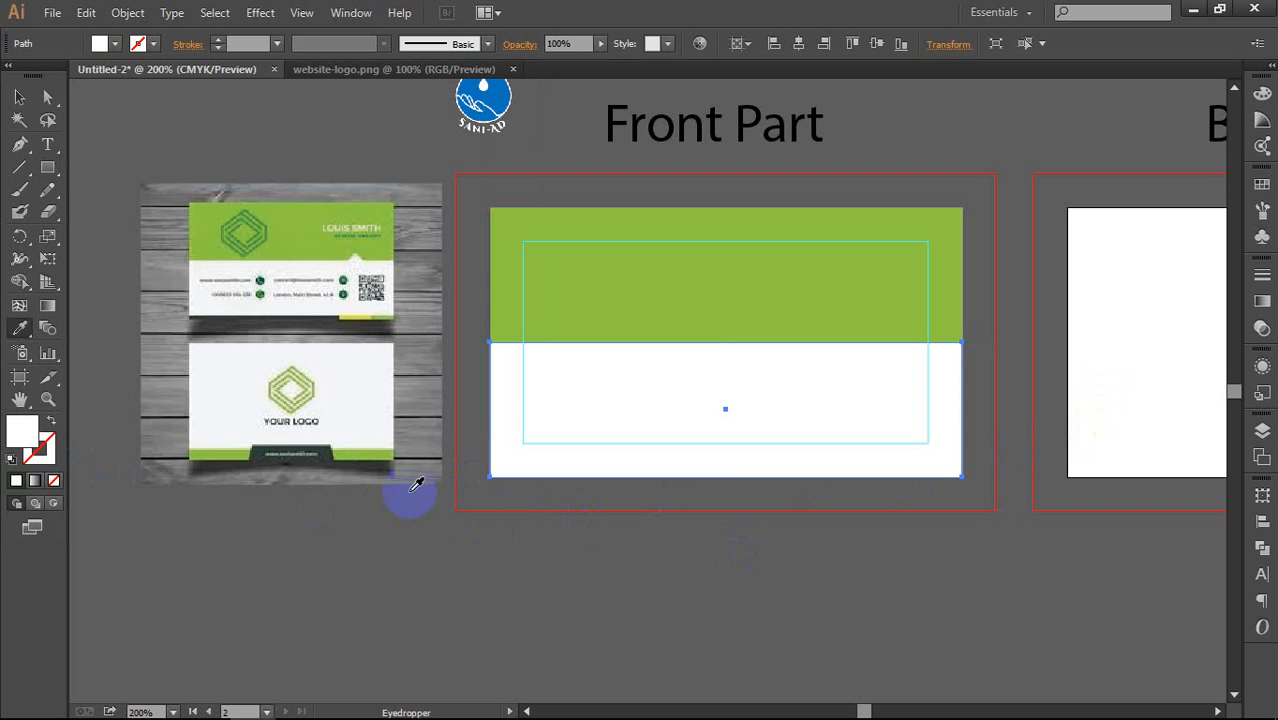
pyautogui.press('v')
pyautogui.click(654, 546)
# Step: Examine the triangular notch on the line between the green and white halves of the reference card's front
pyautogui.press('space')
pyautogui.moveTo(559, 361); pyautogui.dragTo(541, 364)
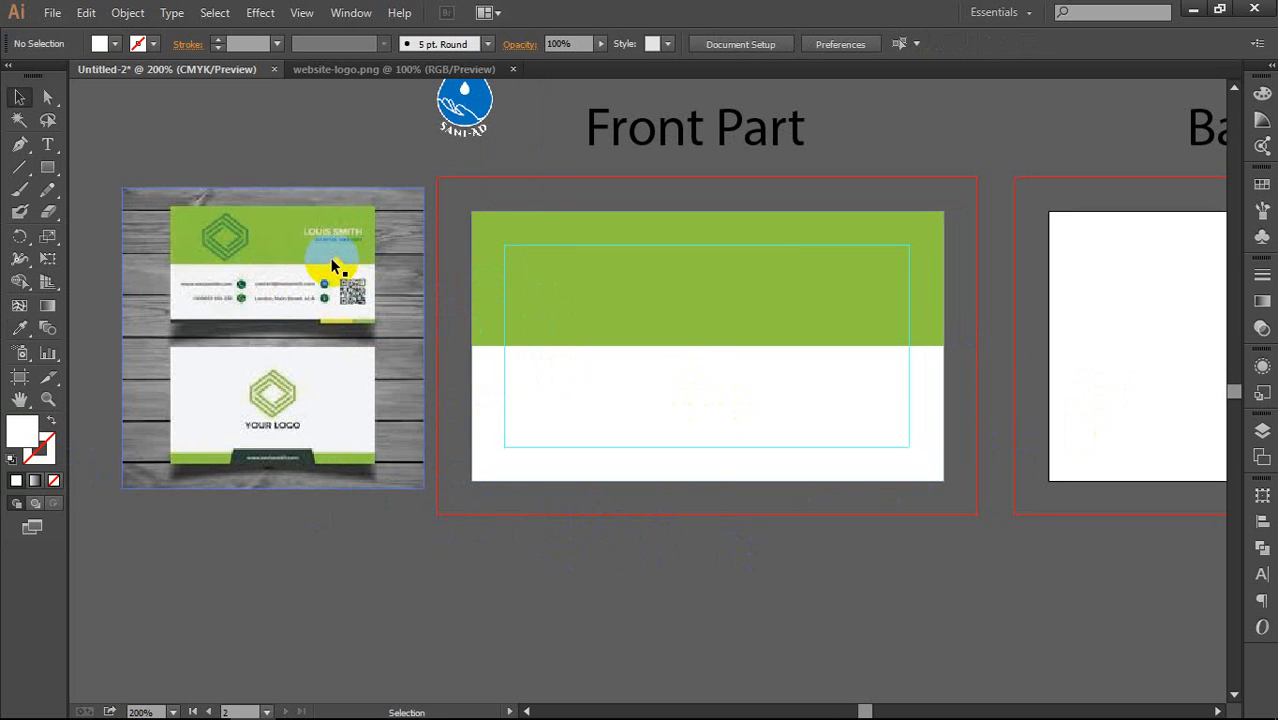
pyautogui.scroll(3, 335, 264)
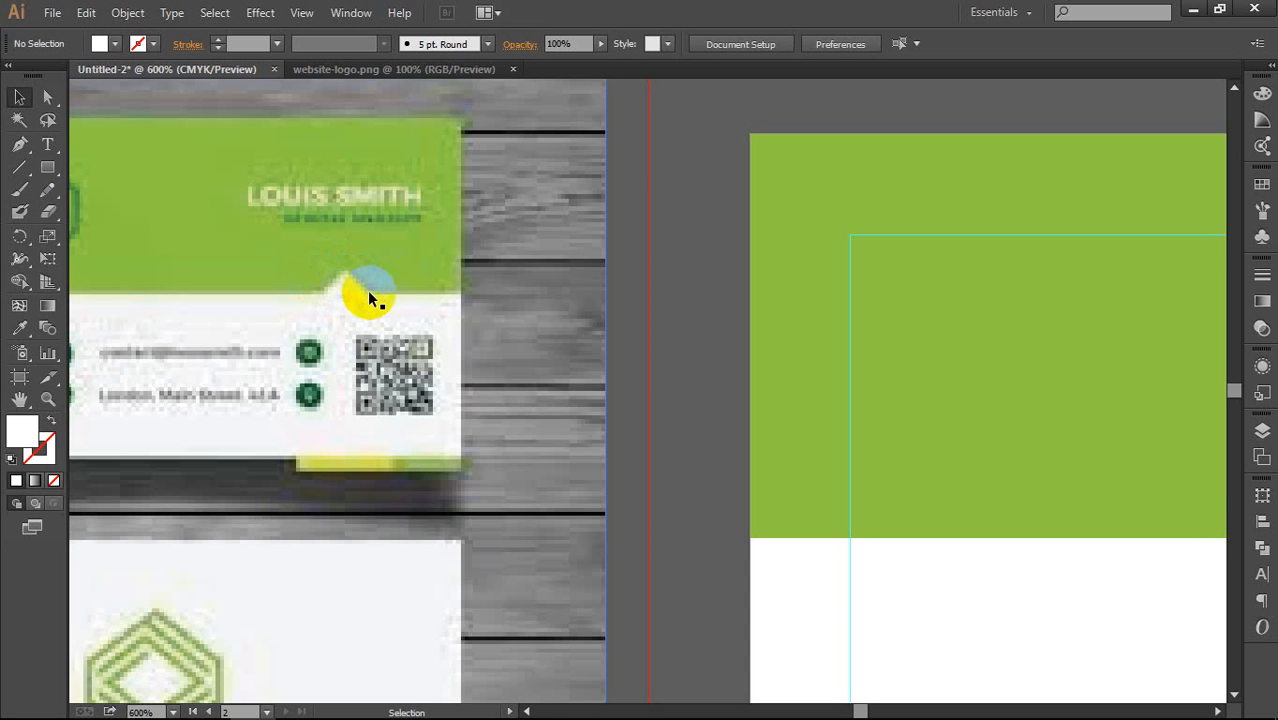
pyautogui.scroll(-1, 367, 290)
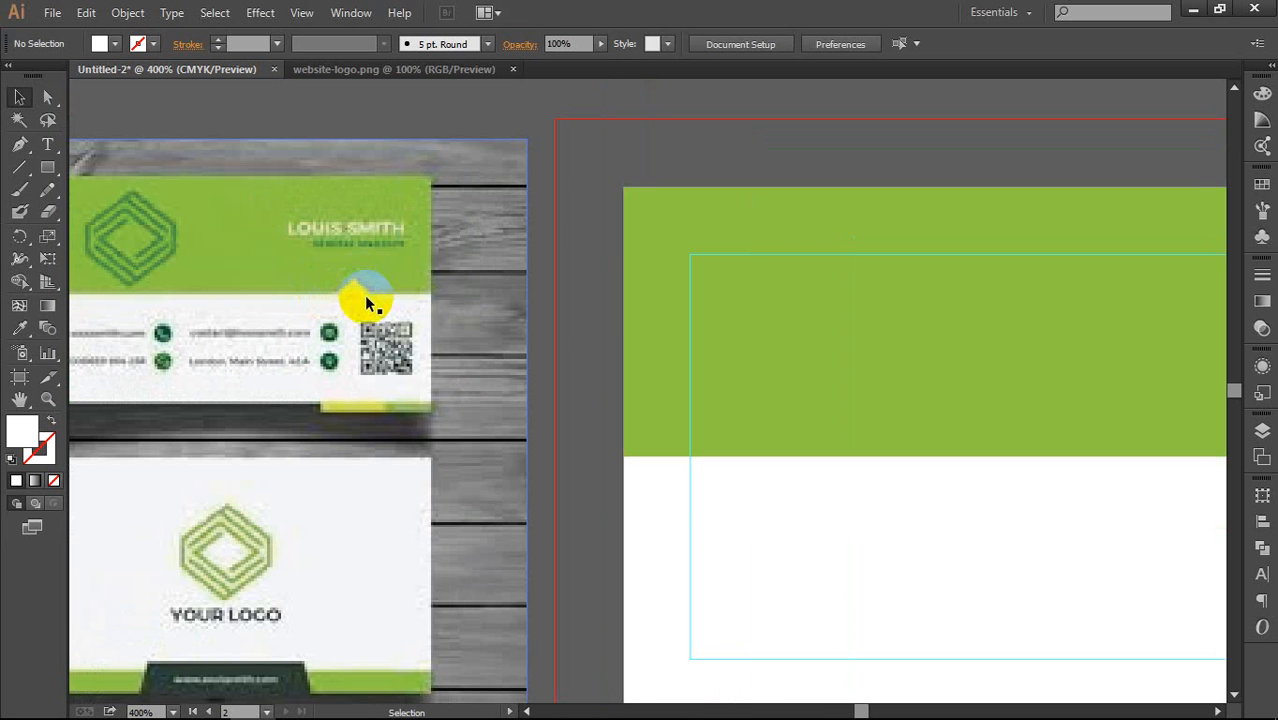
pyautogui.scroll(-1, 475, 279)
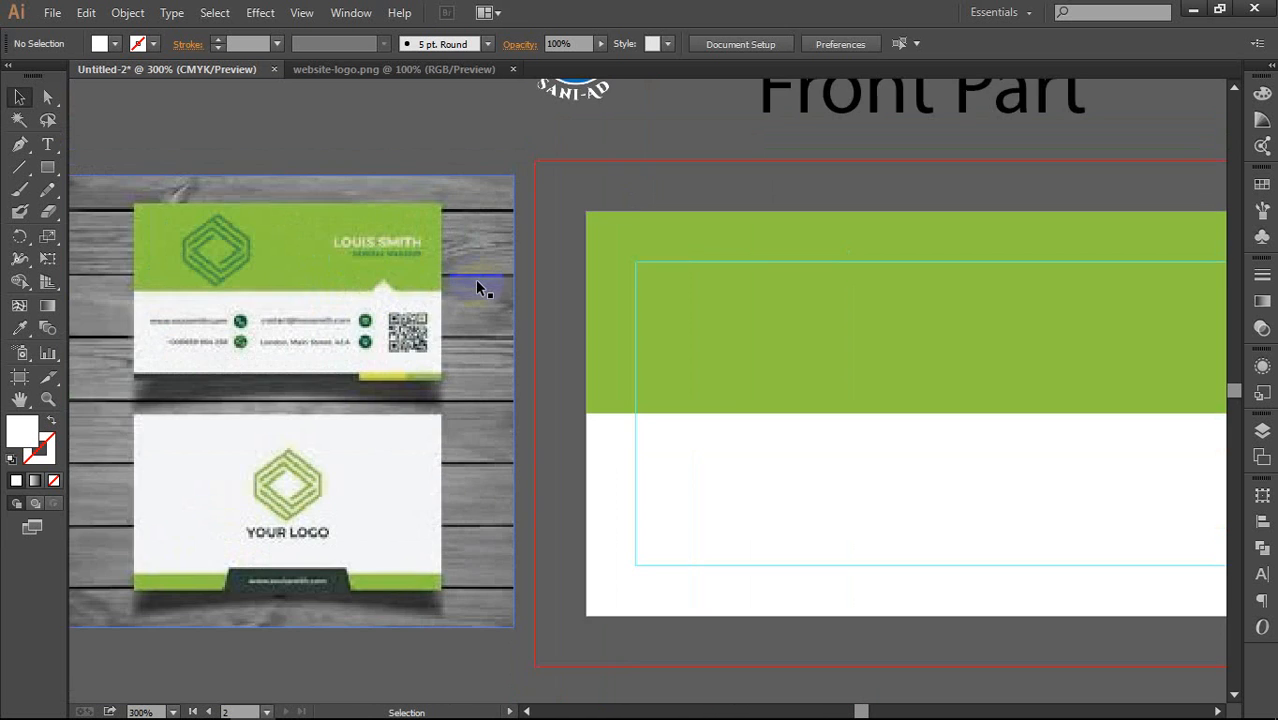
pyautogui.moveTo(490, 291); pyautogui.dragTo(385, 298)
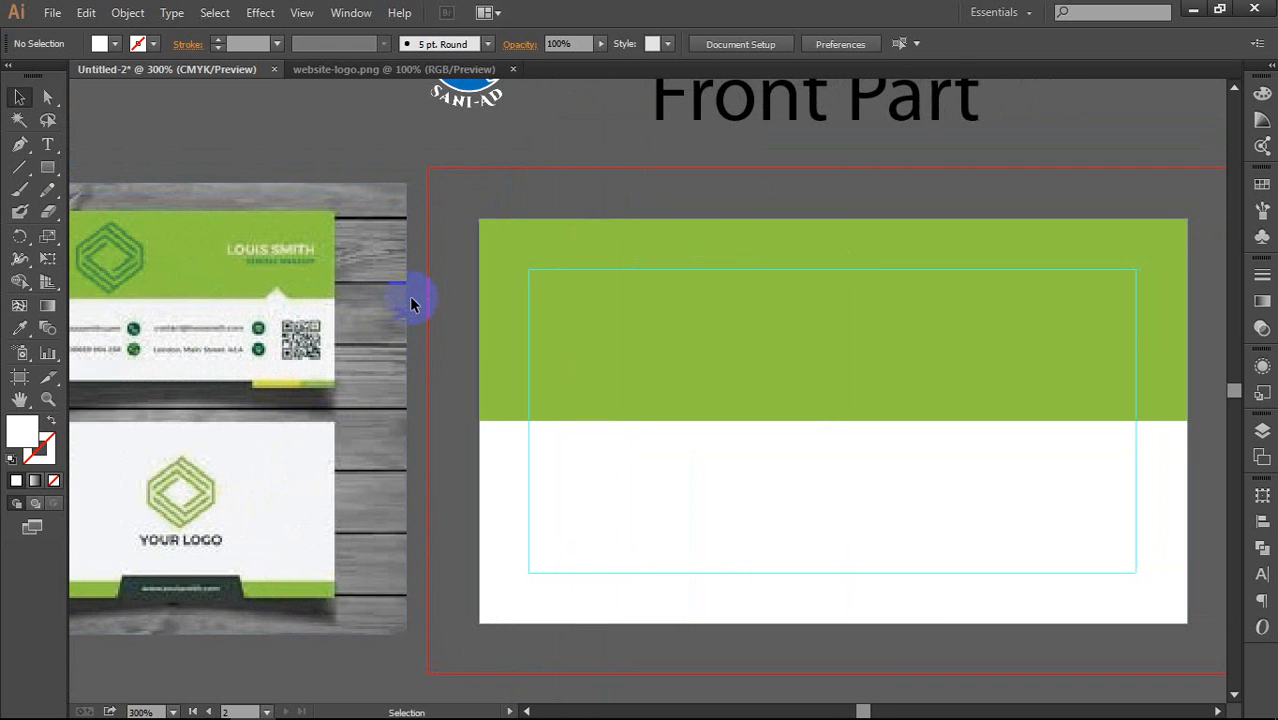
pyautogui.click(265, 292)
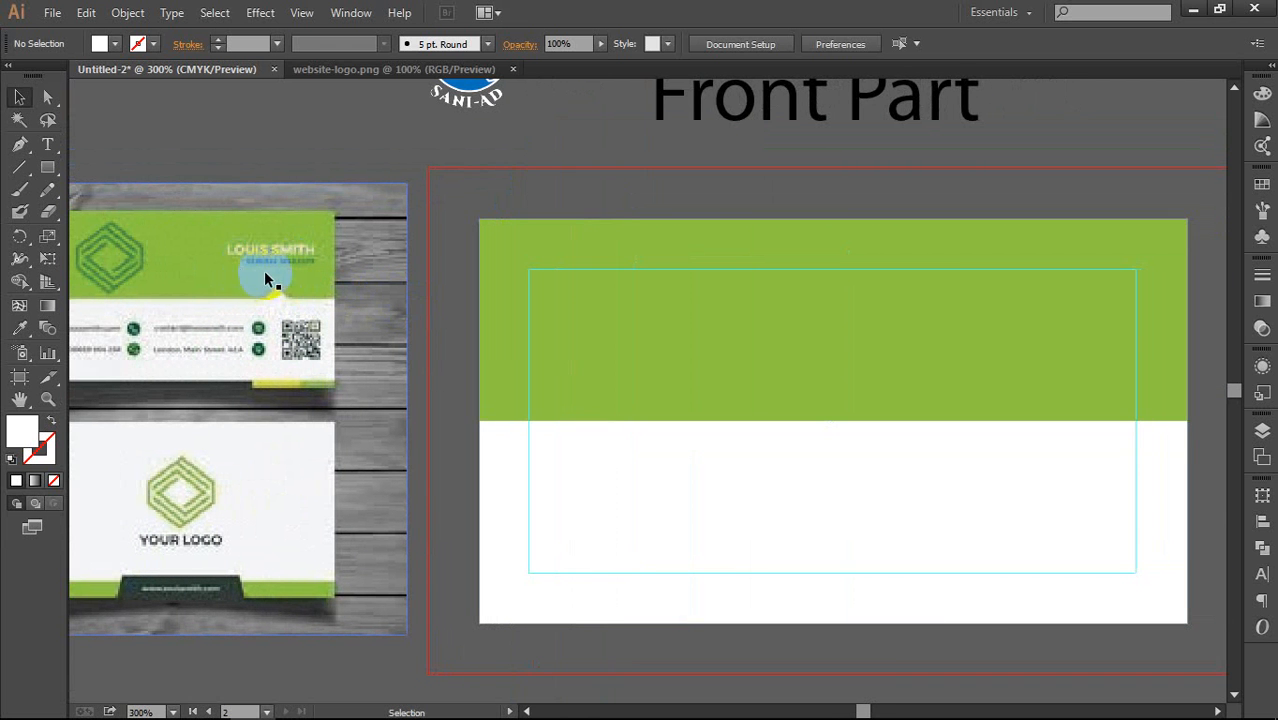
pyautogui.scroll(-1, 353, 284)
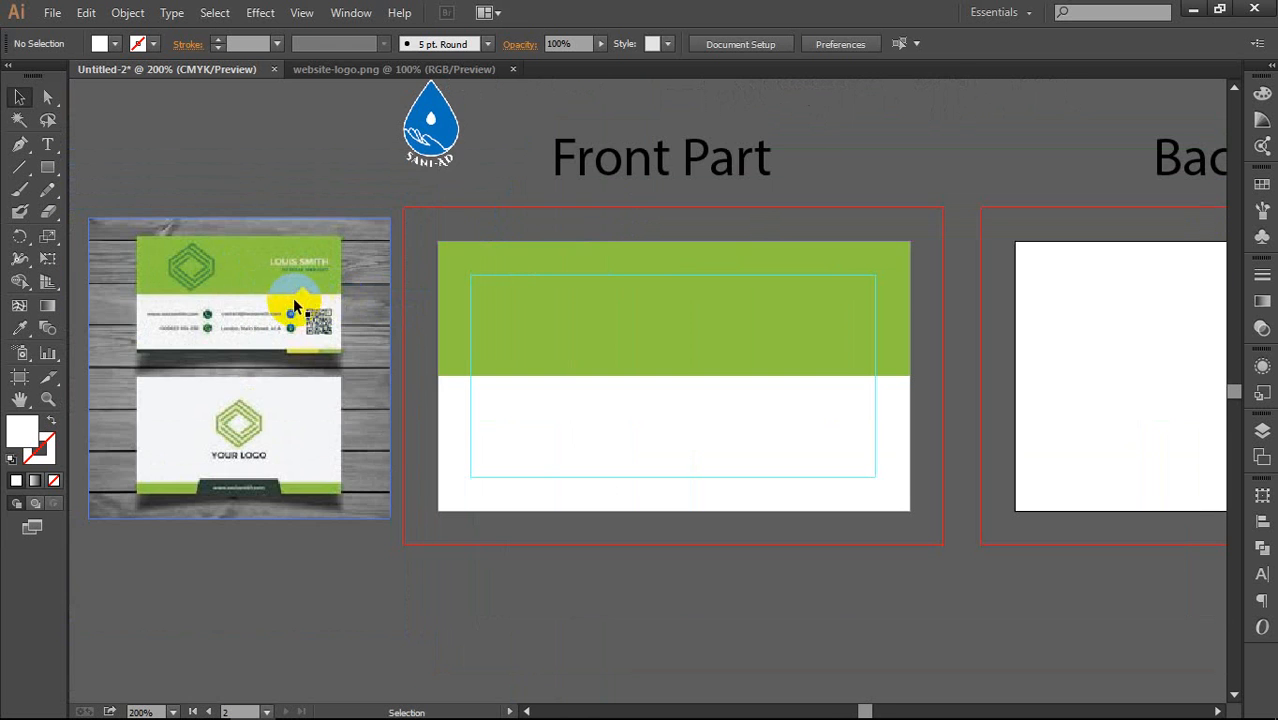
pyautogui.moveTo(385, 308); pyautogui.dragTo(351, 302)
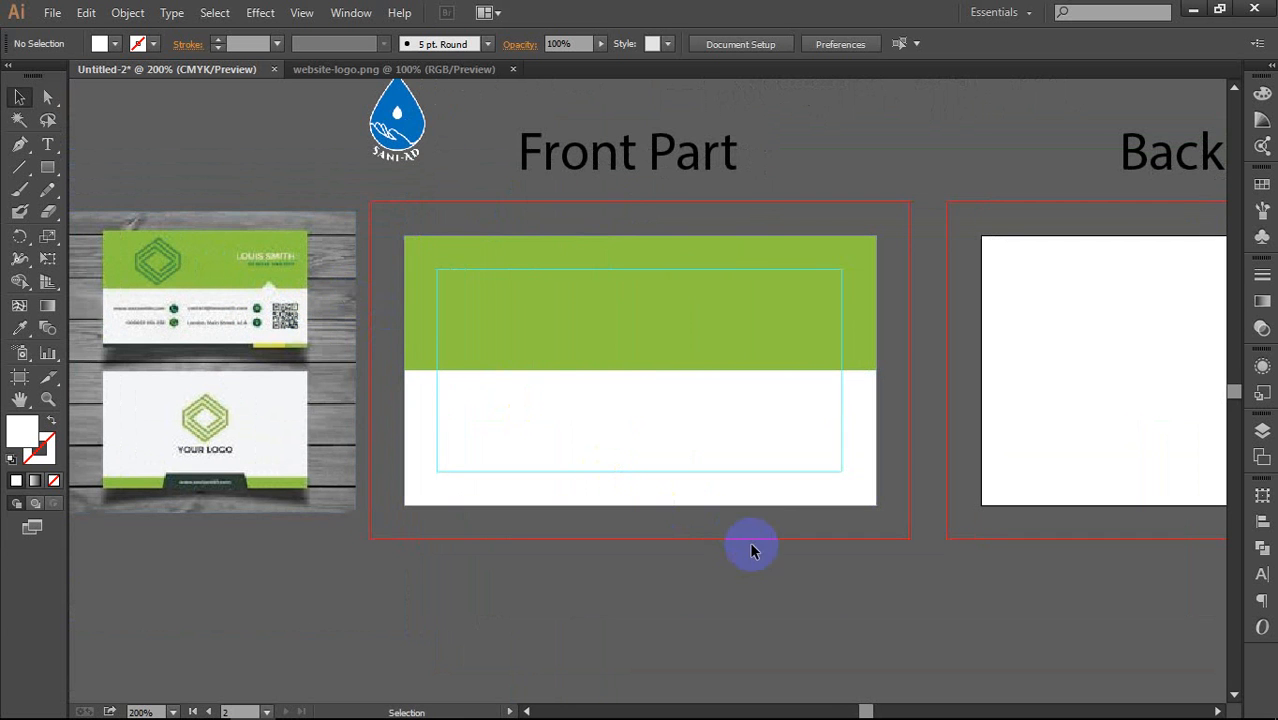
# Step: Create a white three-sided polygon with a radius of 0.6944 in on the front card
pyautogui.click(56, 174)
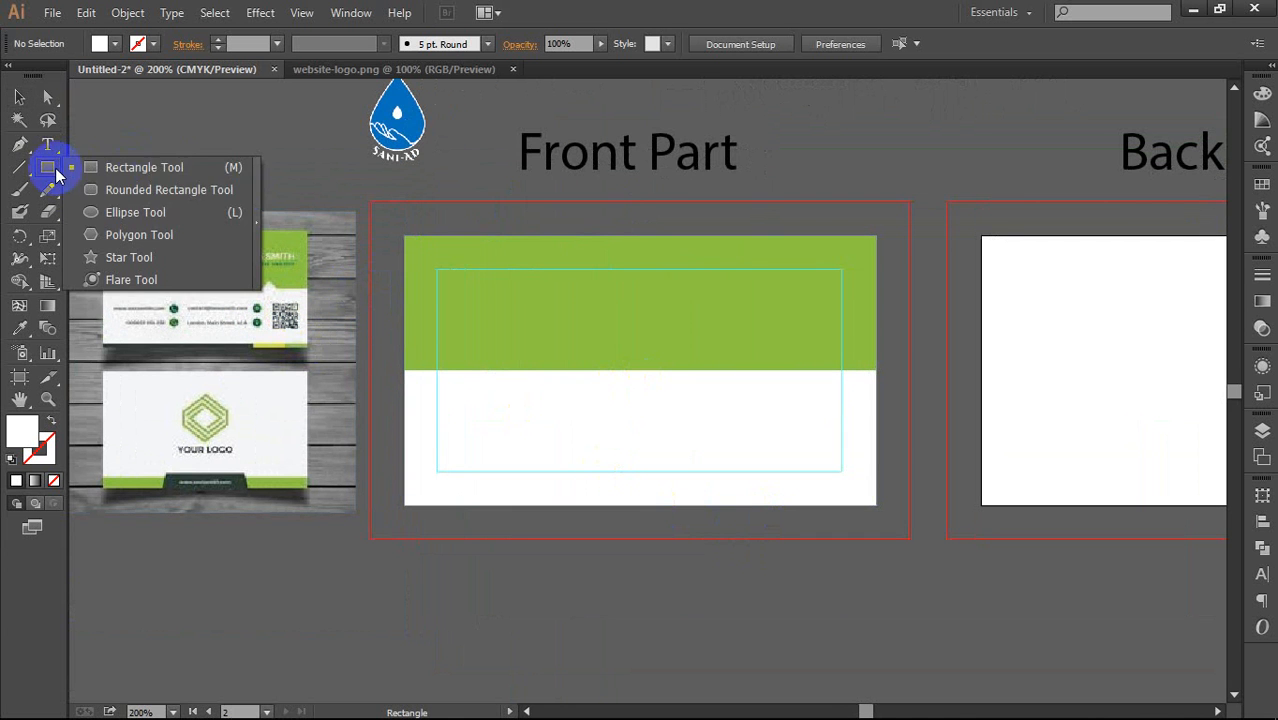
pyautogui.click(145, 234)
pyautogui.click(653, 411)
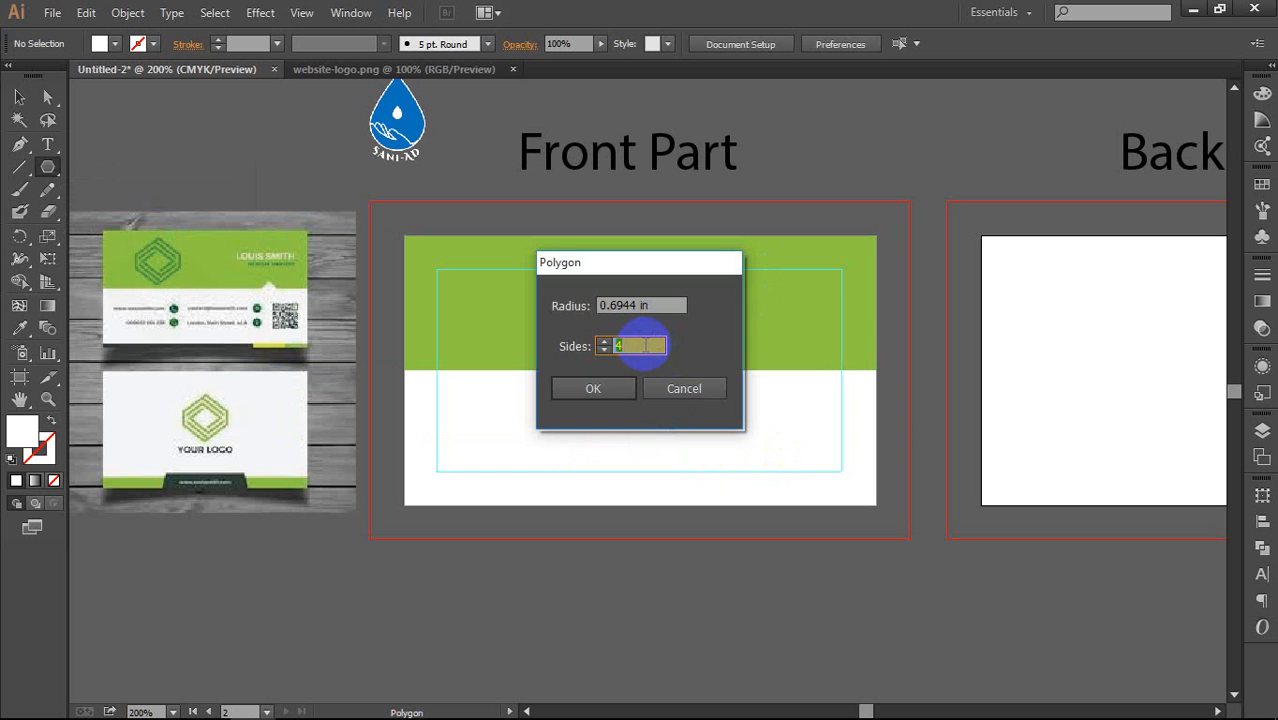
pyautogui.click(618, 391)
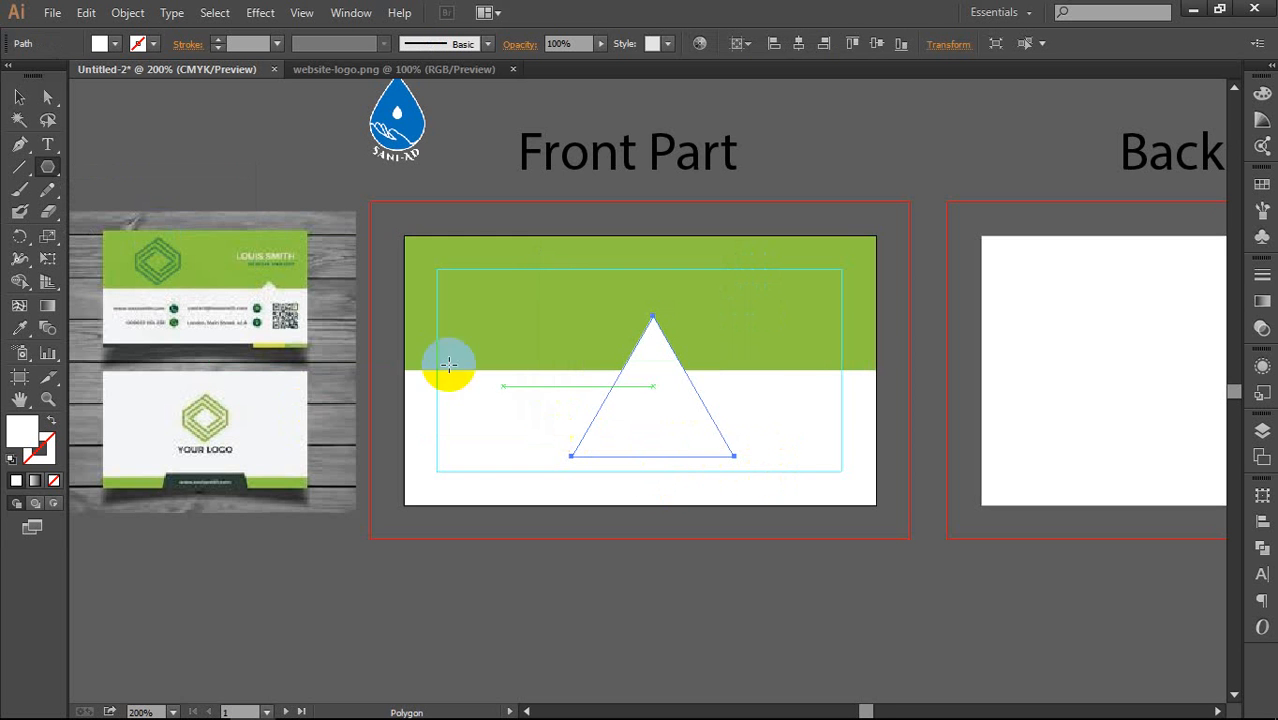
# Step: Shrink the white triangle and place it across the green-white boundary near the front card's right side, pointing up into the green
pyautogui.click(20, 97)
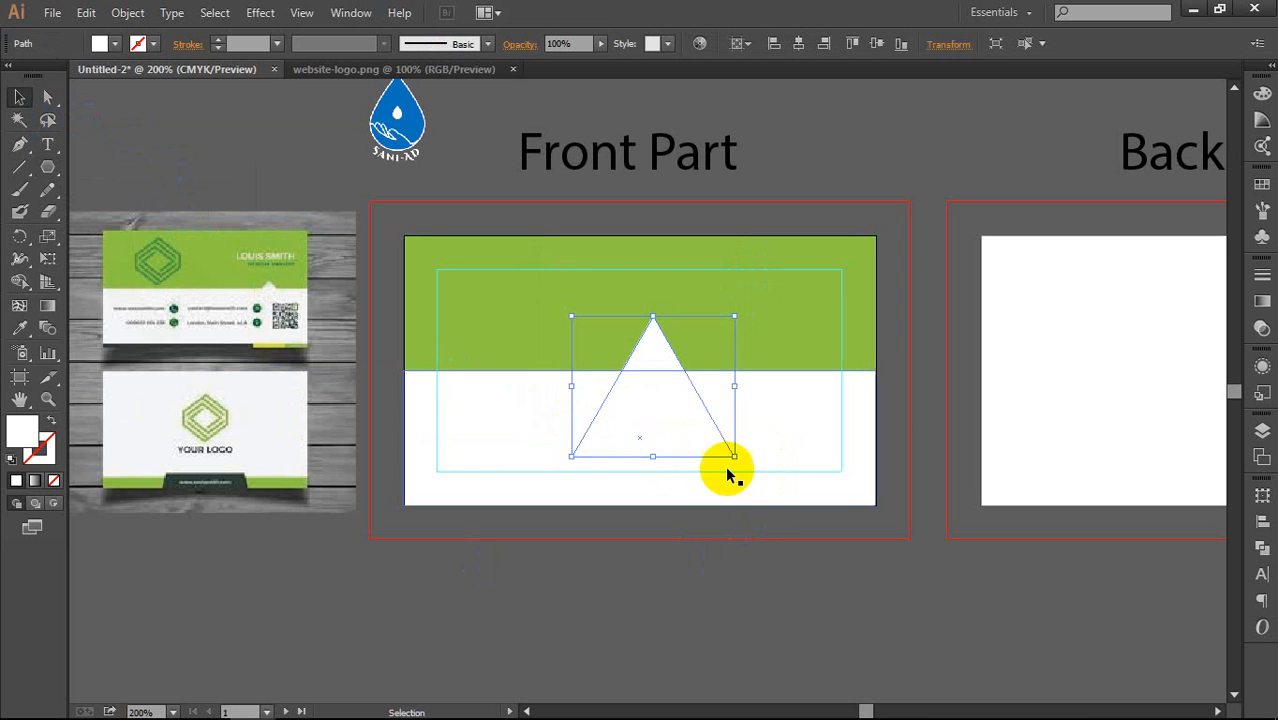
pyautogui.moveTo(734, 456); pyautogui.dragTo(772, 400)
pyautogui.scroll(2, 825, 383)
pyautogui.click(966, 405)
pyautogui.scroll(-1, 957, 440)
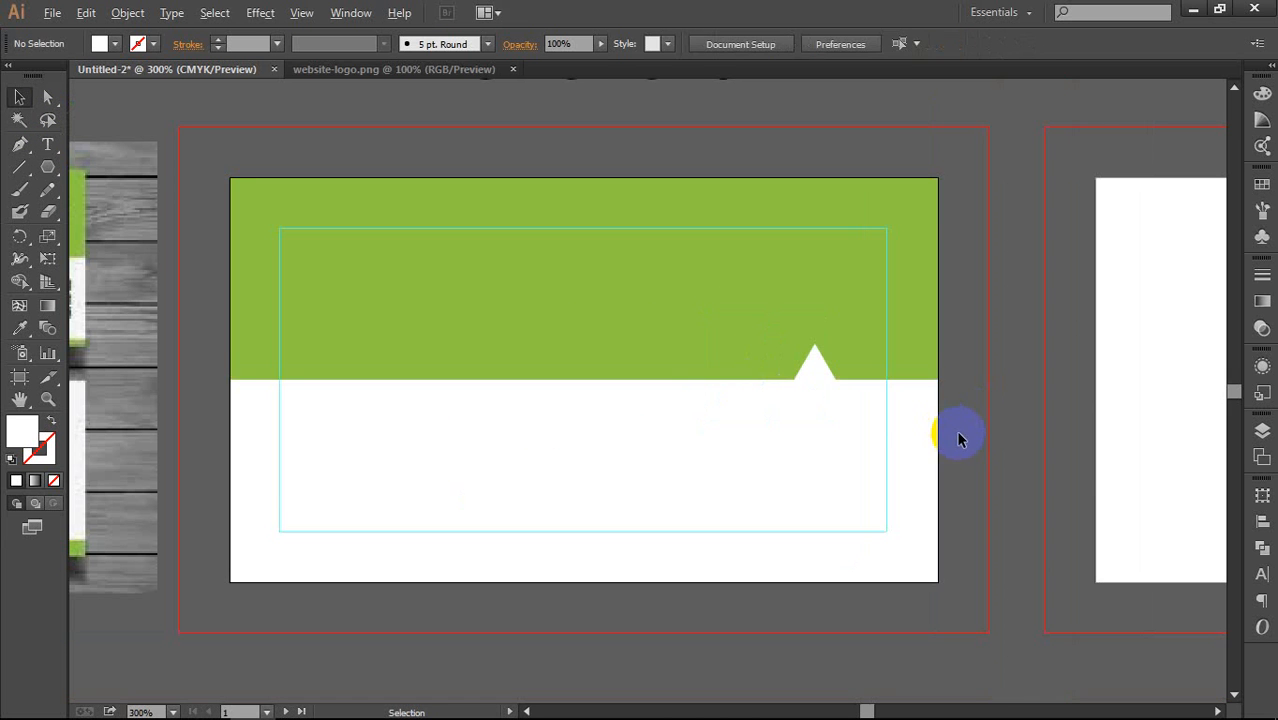
# Step: Group the white triangle with the lower white rectangle and deselect them
pyautogui.click(818, 390)
pyautogui.keyDown('shift'); pyautogui.click(621, 470); pyautogui.keyUp('shift')
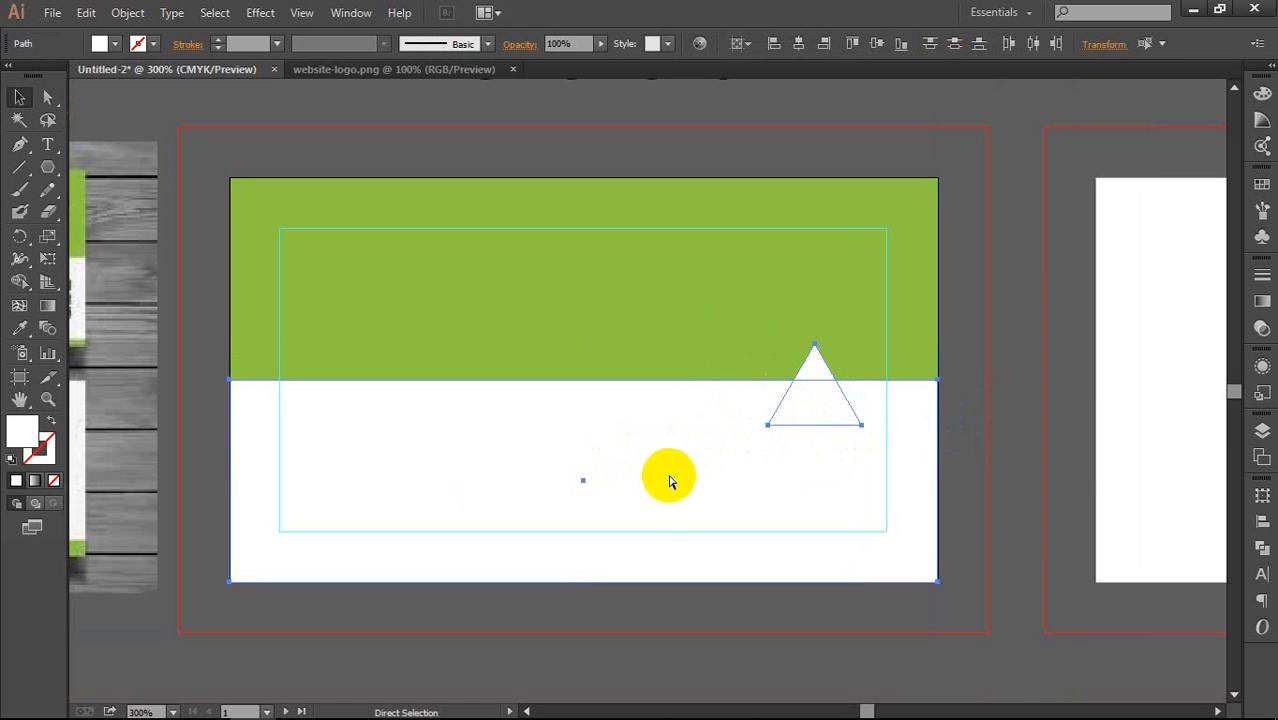
pyautogui.hotkey('ctrl', 'g')
pyautogui.click(1003, 435)
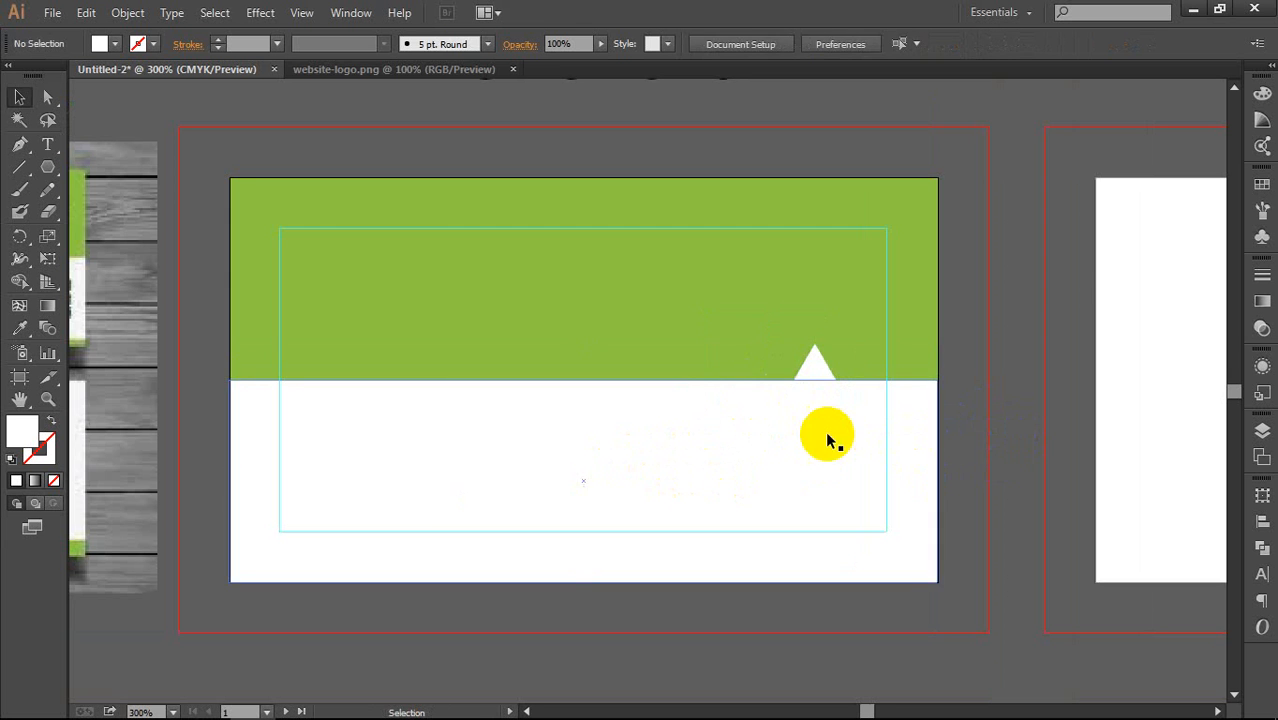
pyautogui.click(826, 433)
pyautogui.click(996, 424)
# Step: Check the front card's grouping by selecting the white group and the whole card design in turn, and deselect everything
pyautogui.scroll(-1, 997, 425)
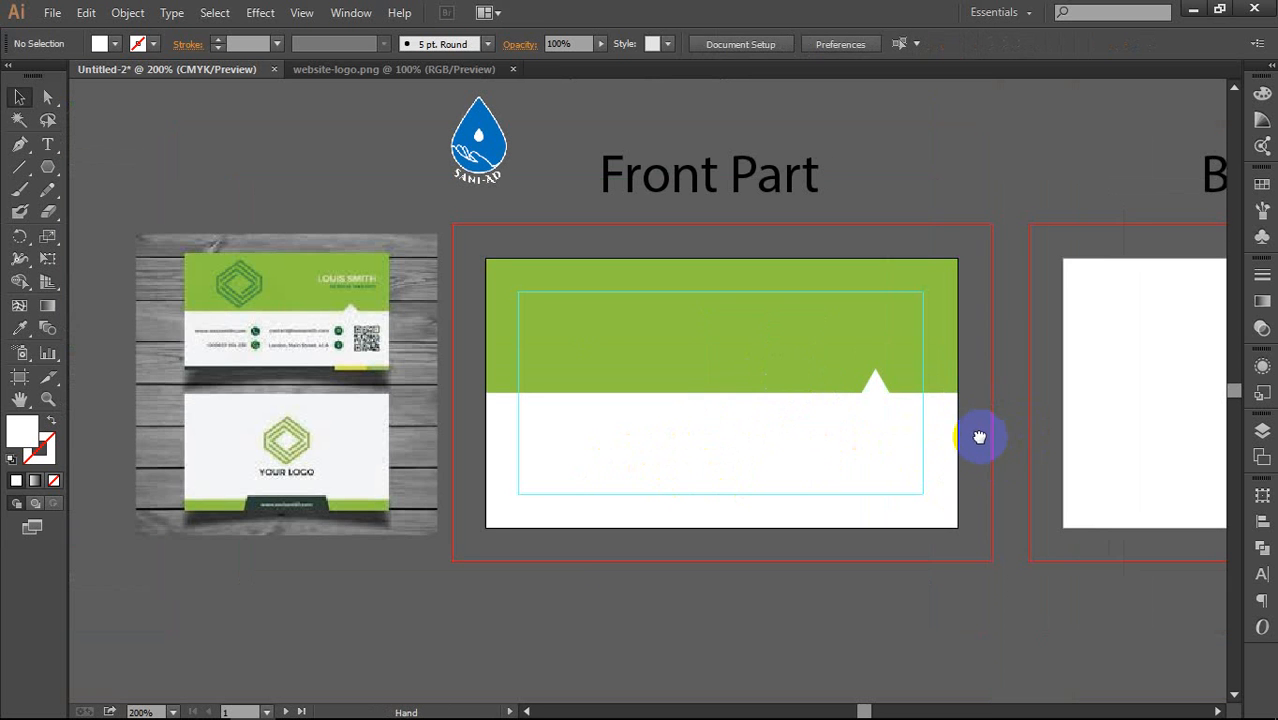
pyautogui.moveTo(979, 437); pyautogui.dragTo(987, 435)
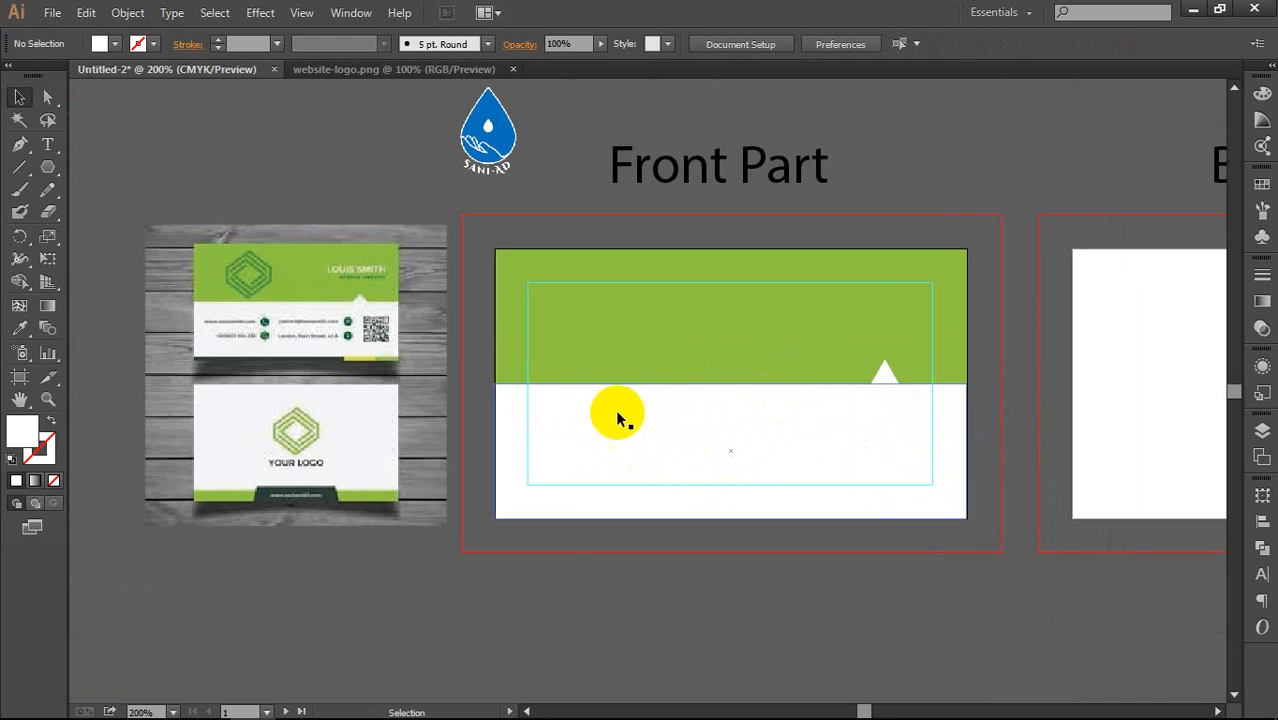
pyautogui.moveTo(858, 509); pyautogui.dragTo(850, 491)
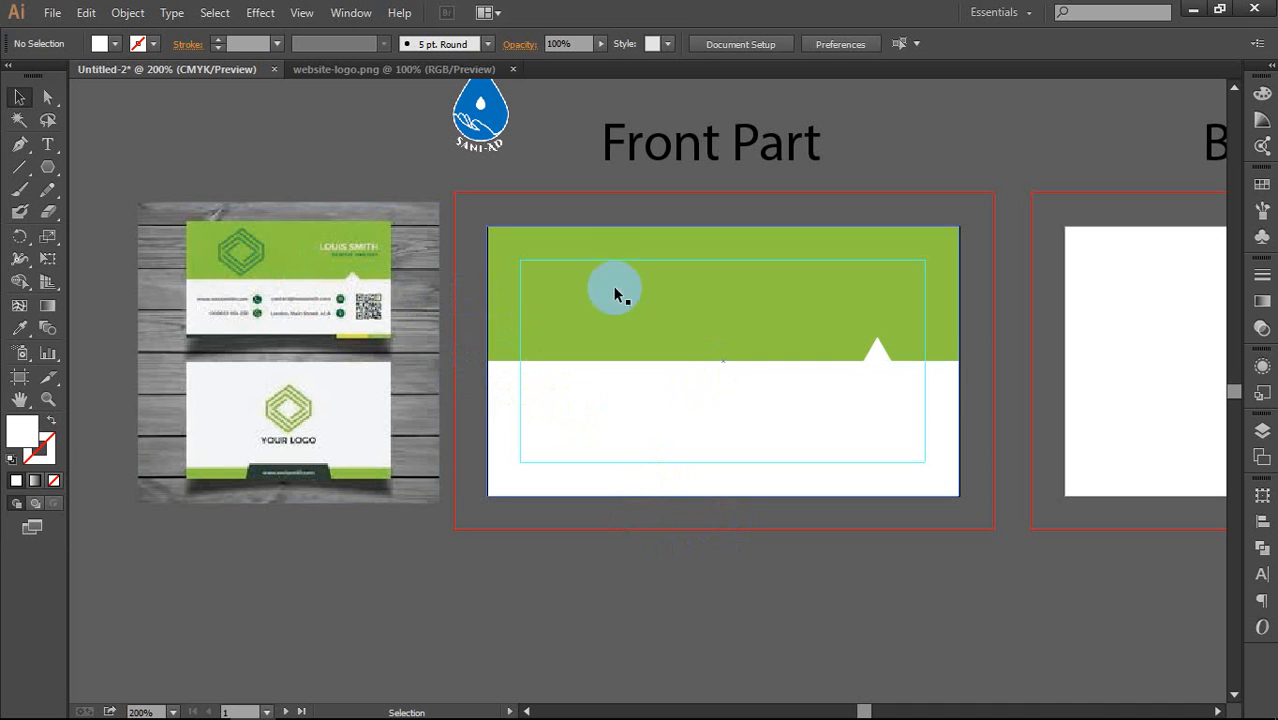
pyautogui.click(699, 394)
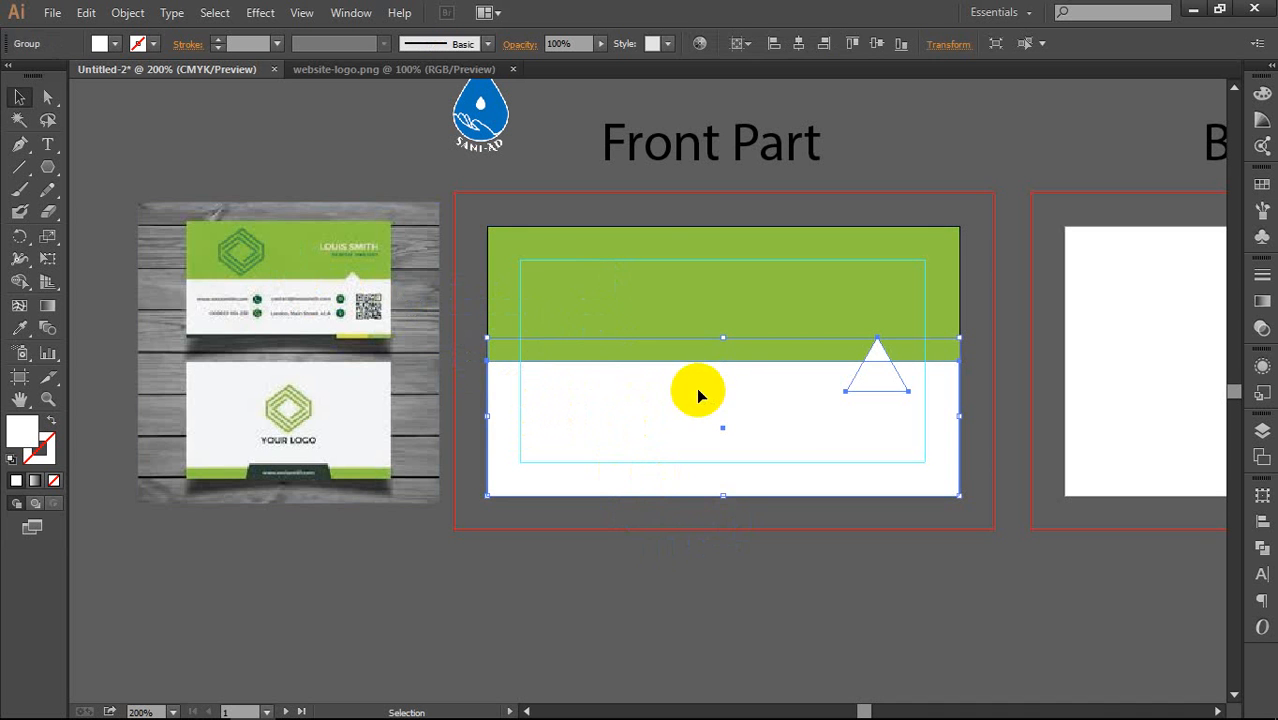
pyautogui.click(470, 282)
pyautogui.moveTo(470, 282); pyautogui.dragTo(729, 488)
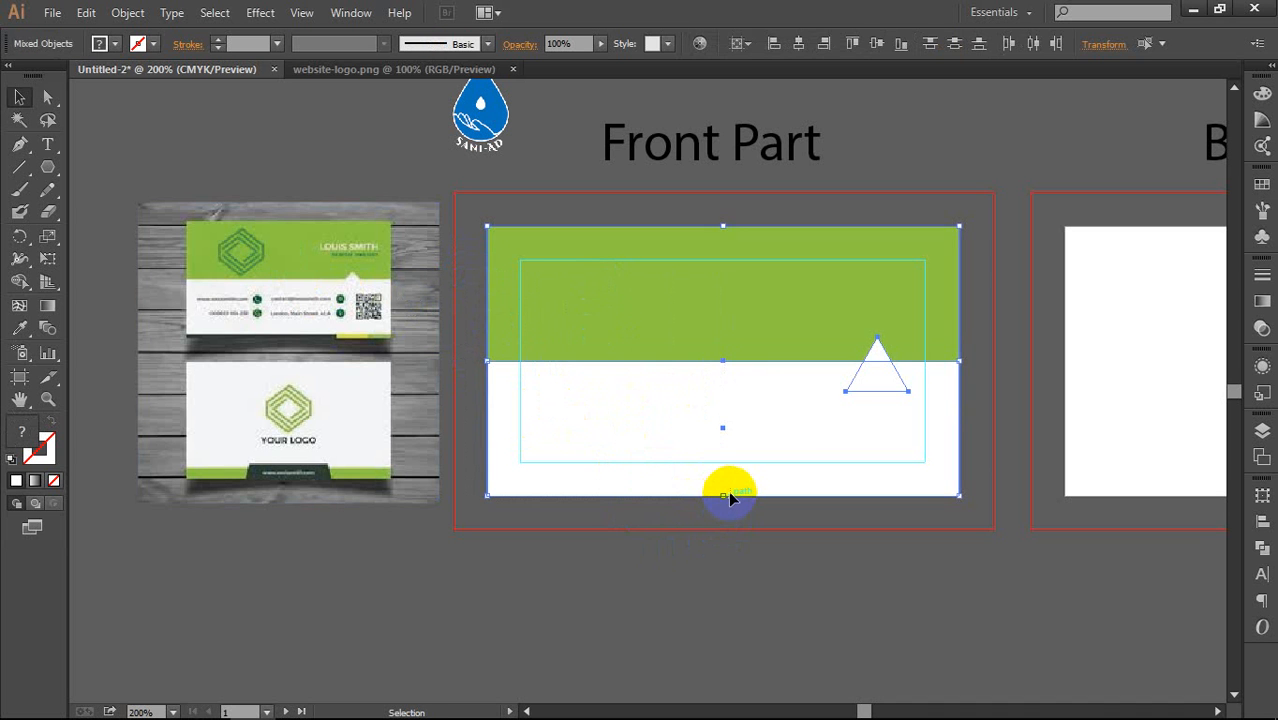
pyautogui.click(729, 488)
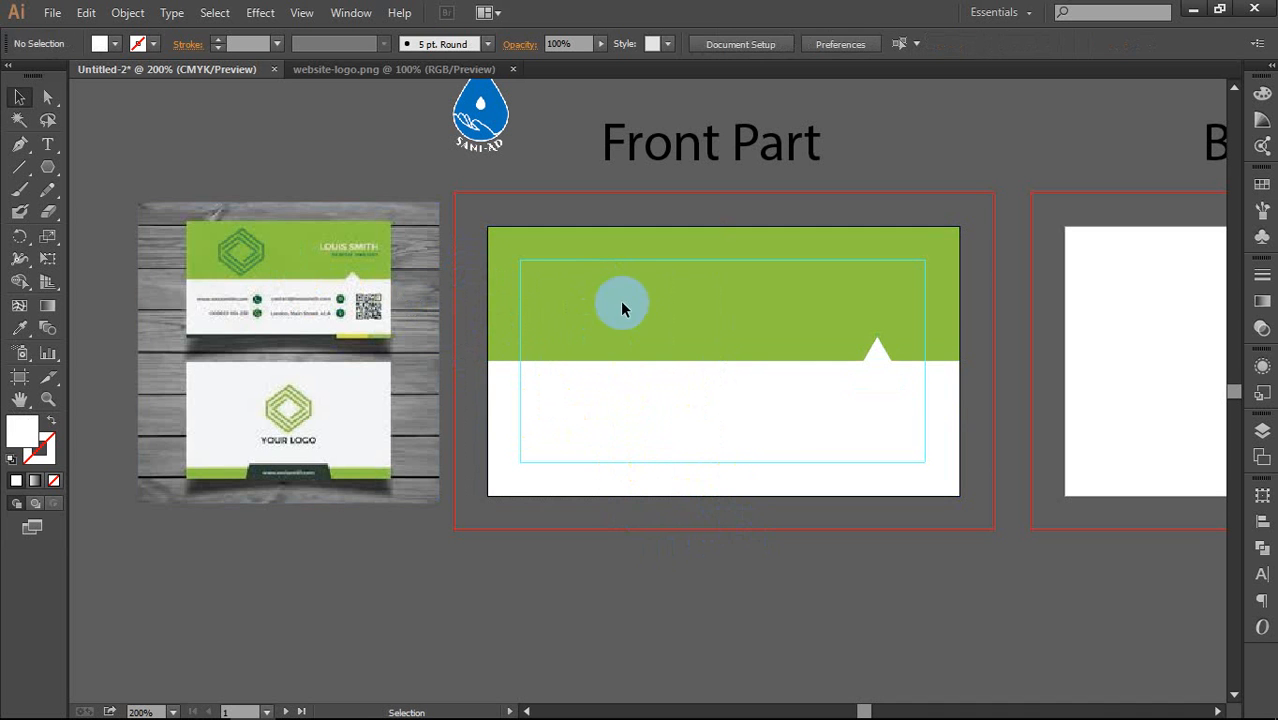
# Step: Move the SANI-AD logo onto the green area of the front card and delete it
pyautogui.hscroll(2, 578, 338)
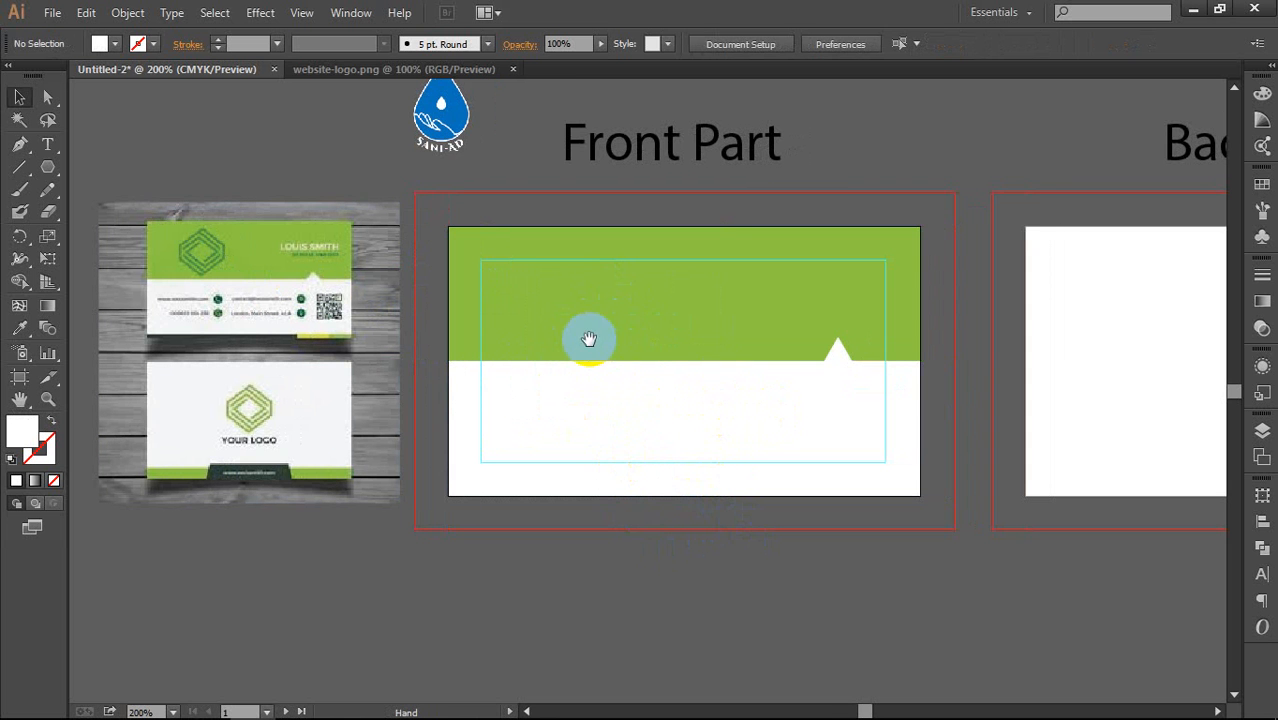
pyautogui.moveTo(454, 135); pyautogui.dragTo(551, 327)
pyautogui.moveTo(594, 364); pyautogui.dragTo(589, 358)
pyautogui.moveTo(549, 308); pyautogui.dragTo(524, 257)
pyautogui.press('Delete')
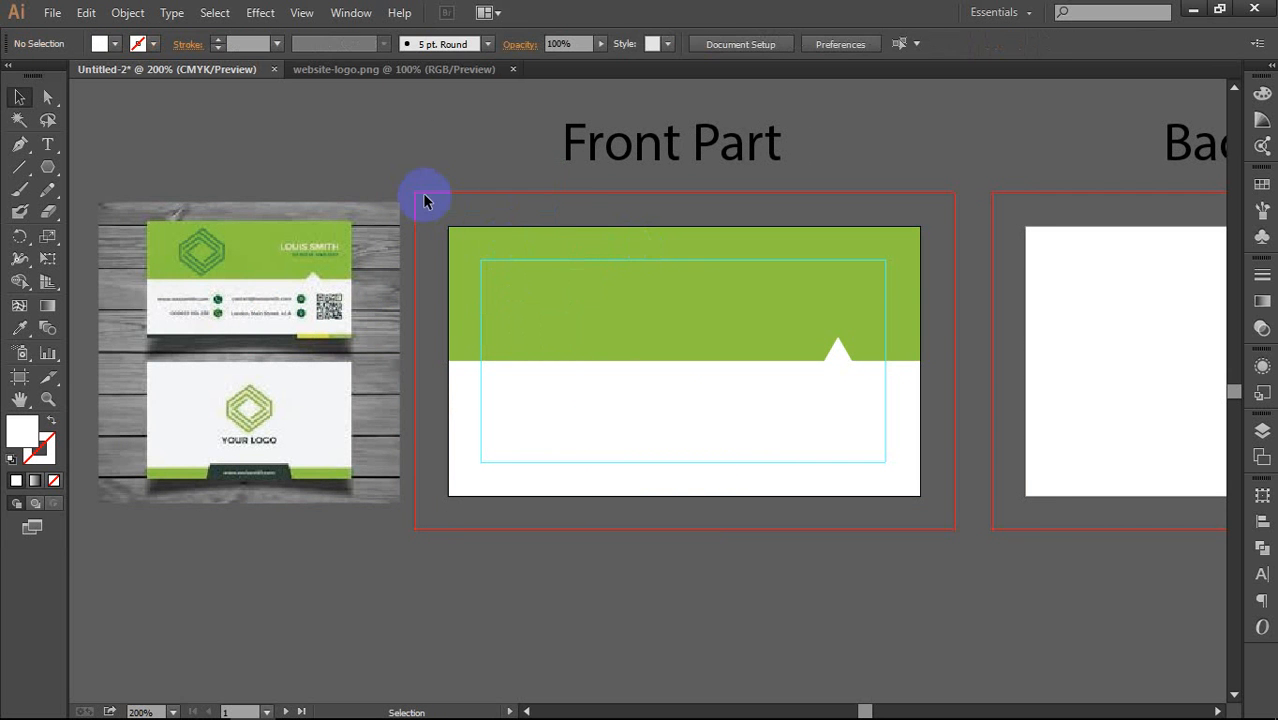
# Step: Open the Hexa Static logo image 014 from the Ai Logo folder and shift the image on its canvas
pyautogui.hotkey('ctrl', 'o')
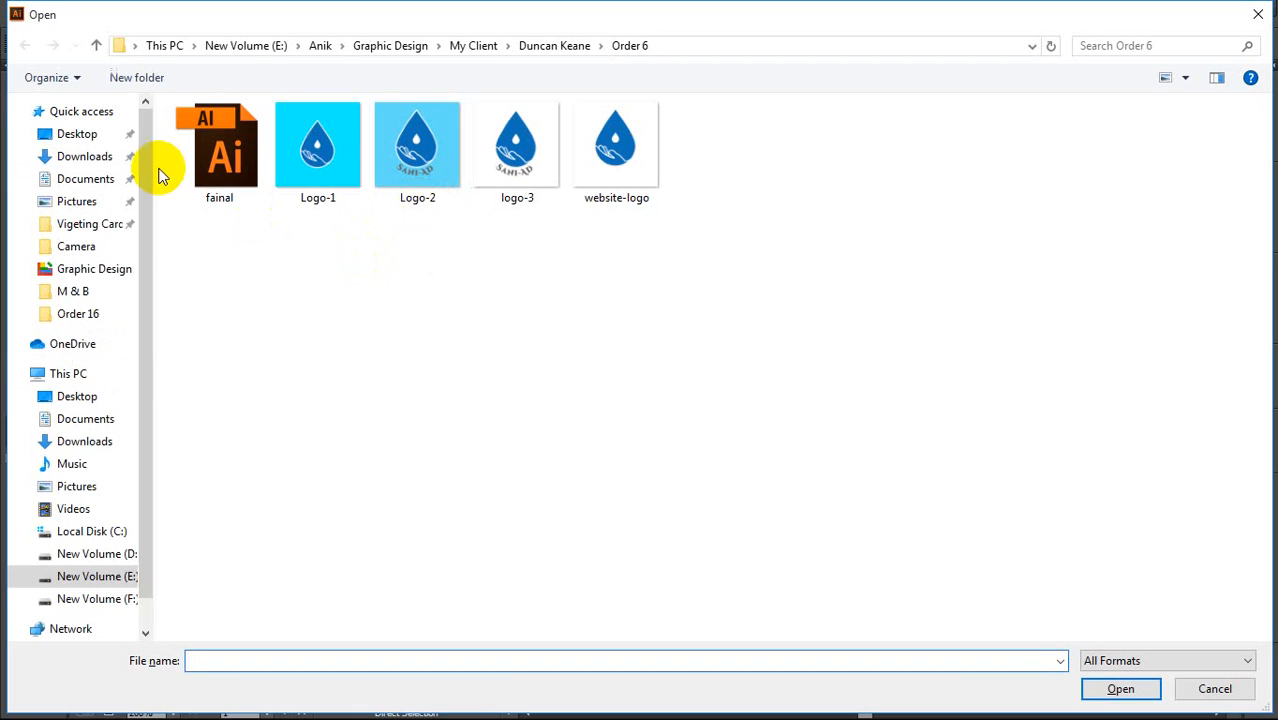
pyautogui.click(96, 45)
pyautogui.click(96, 45)
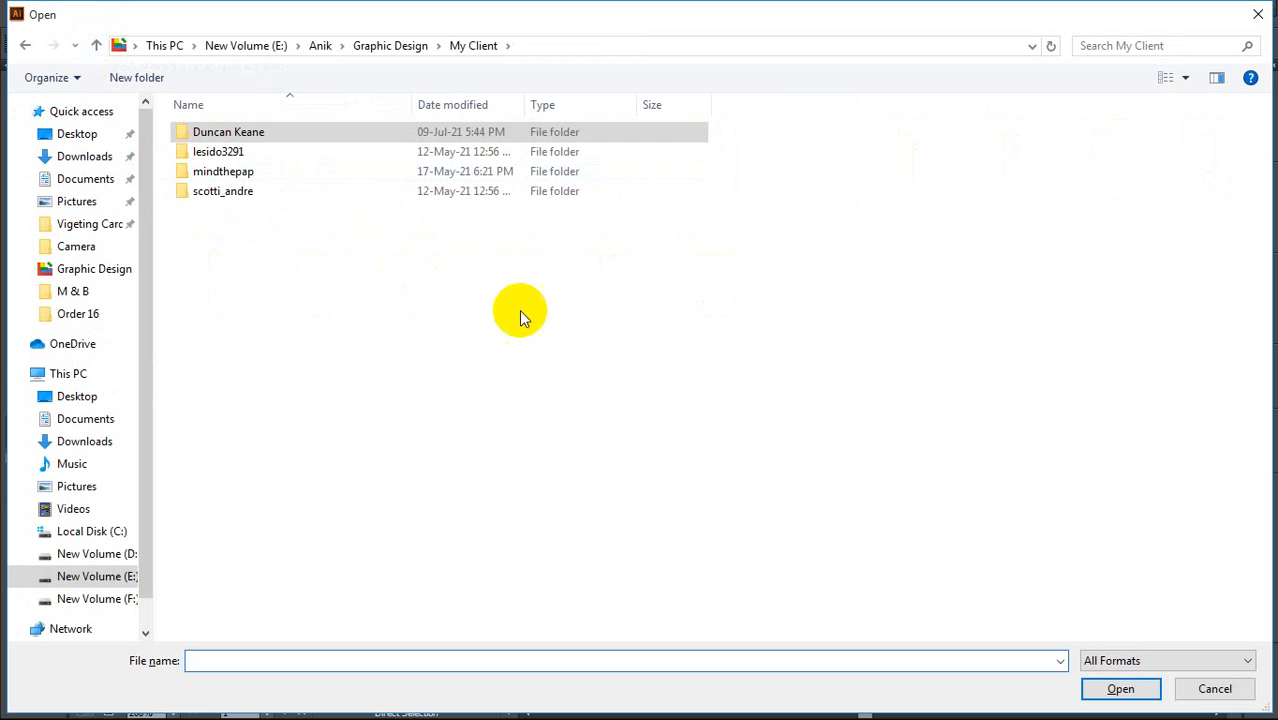
pyautogui.click(96, 45)
pyautogui.doubleClick(312, 132)
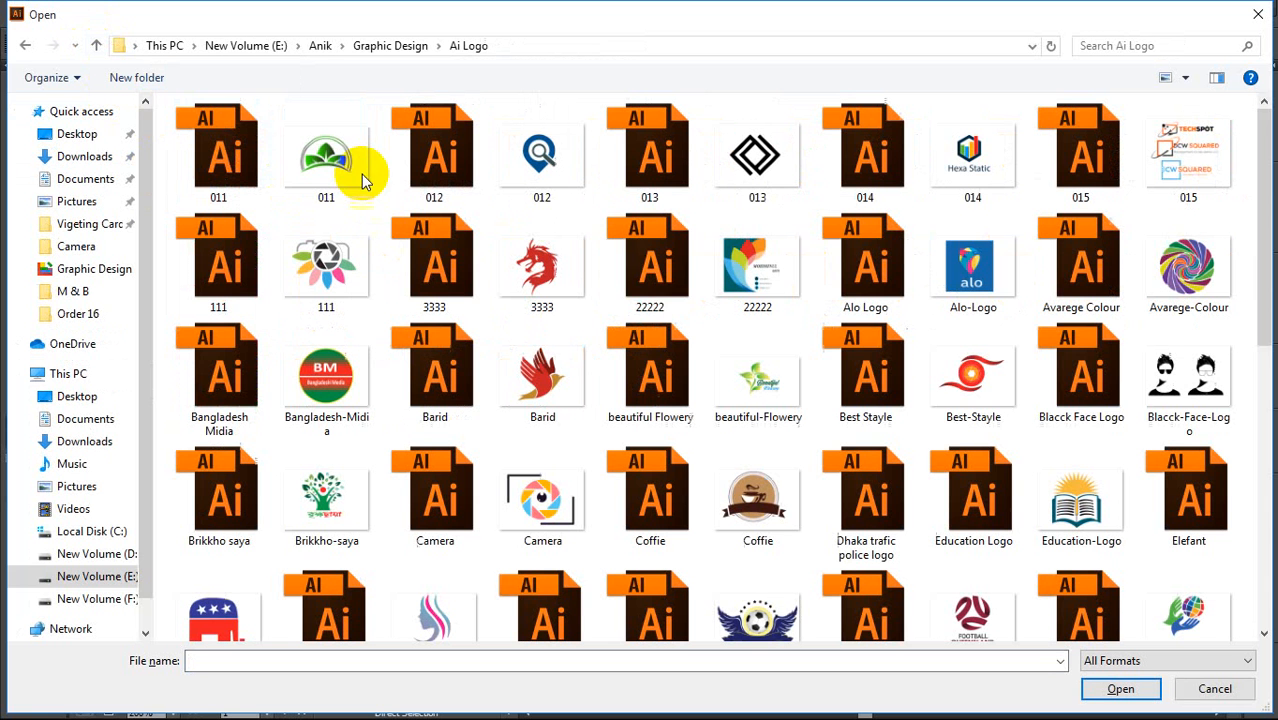
pyautogui.doubleClick(978, 150)
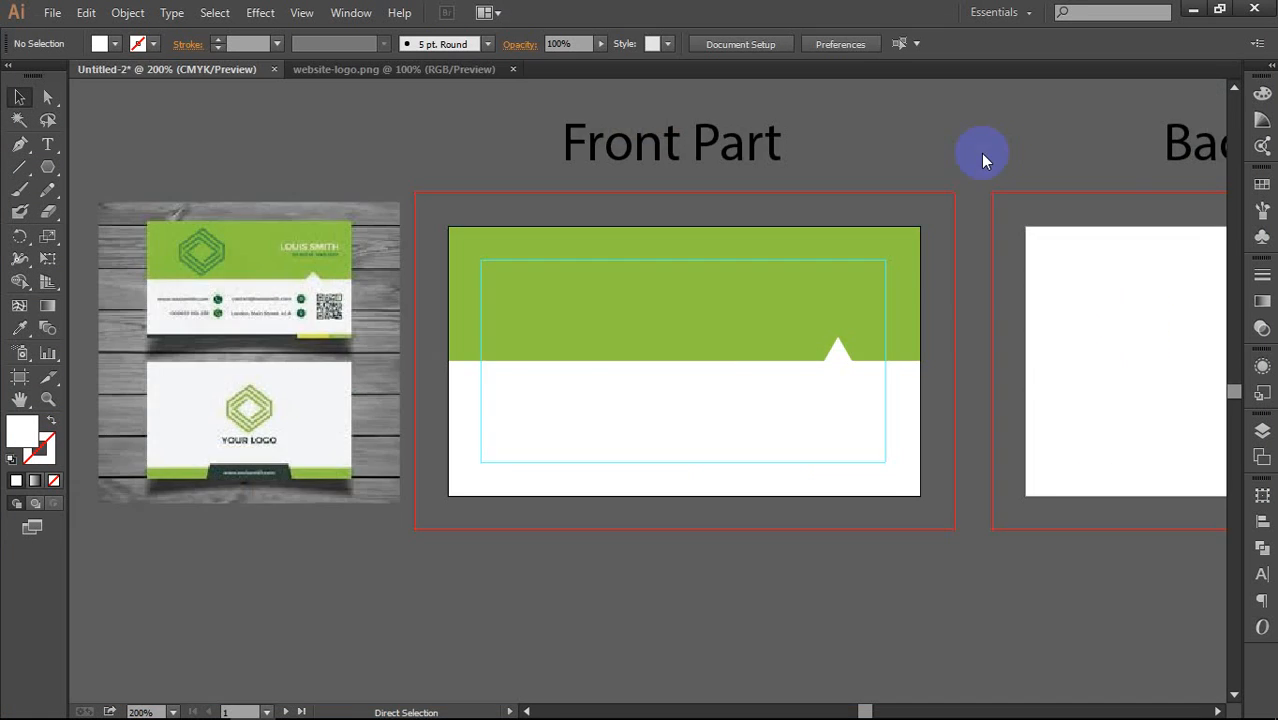
pyautogui.scroll(-3, 720, 330)
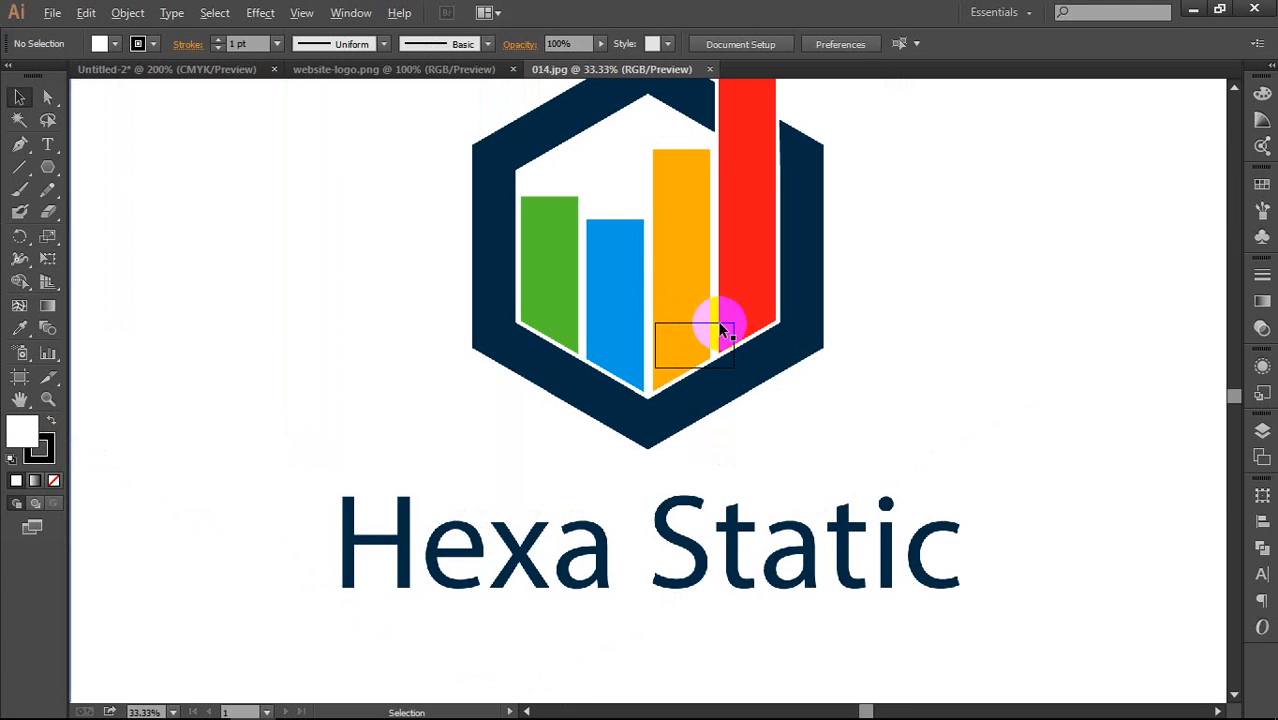
pyautogui.scroll(-3, 724, 333)
pyautogui.moveTo(700, 295); pyautogui.dragTo(808, 297)
# Step: Open the Illustrator version of logo 014 from the Ai Logo folder
pyautogui.hotkey('ctrl', 'o')
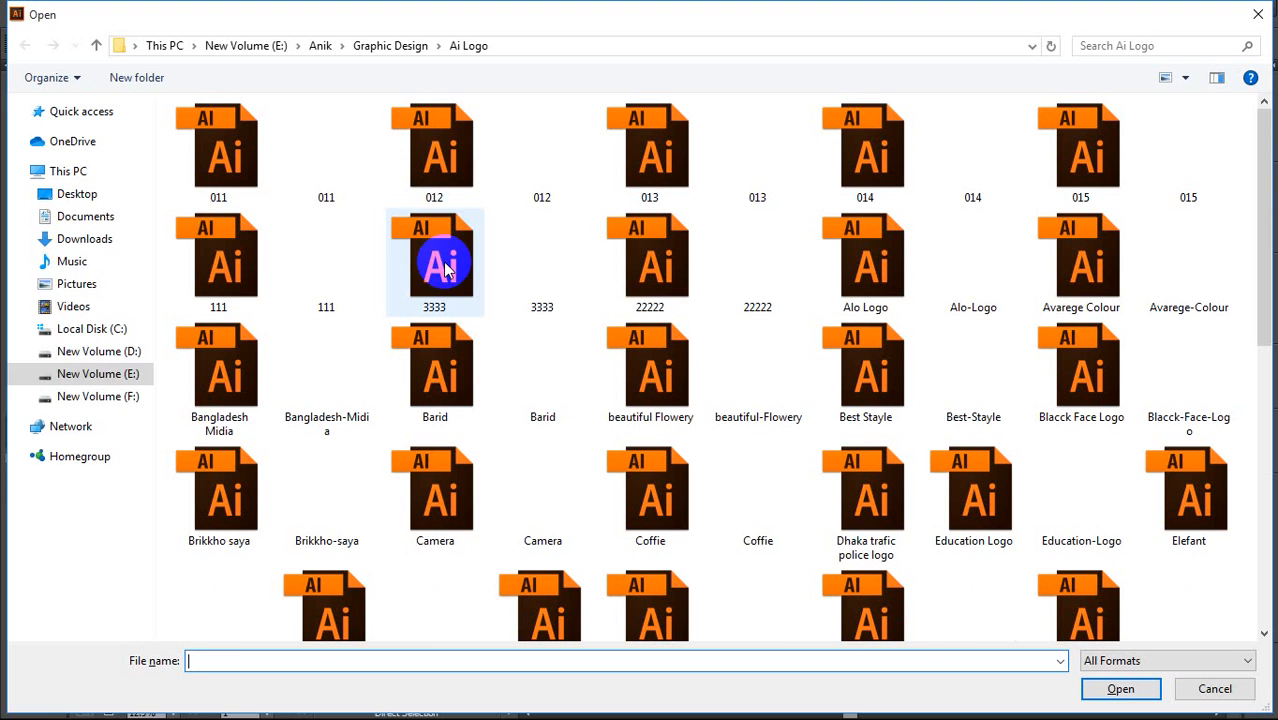
pyautogui.doubleClick(862, 150)
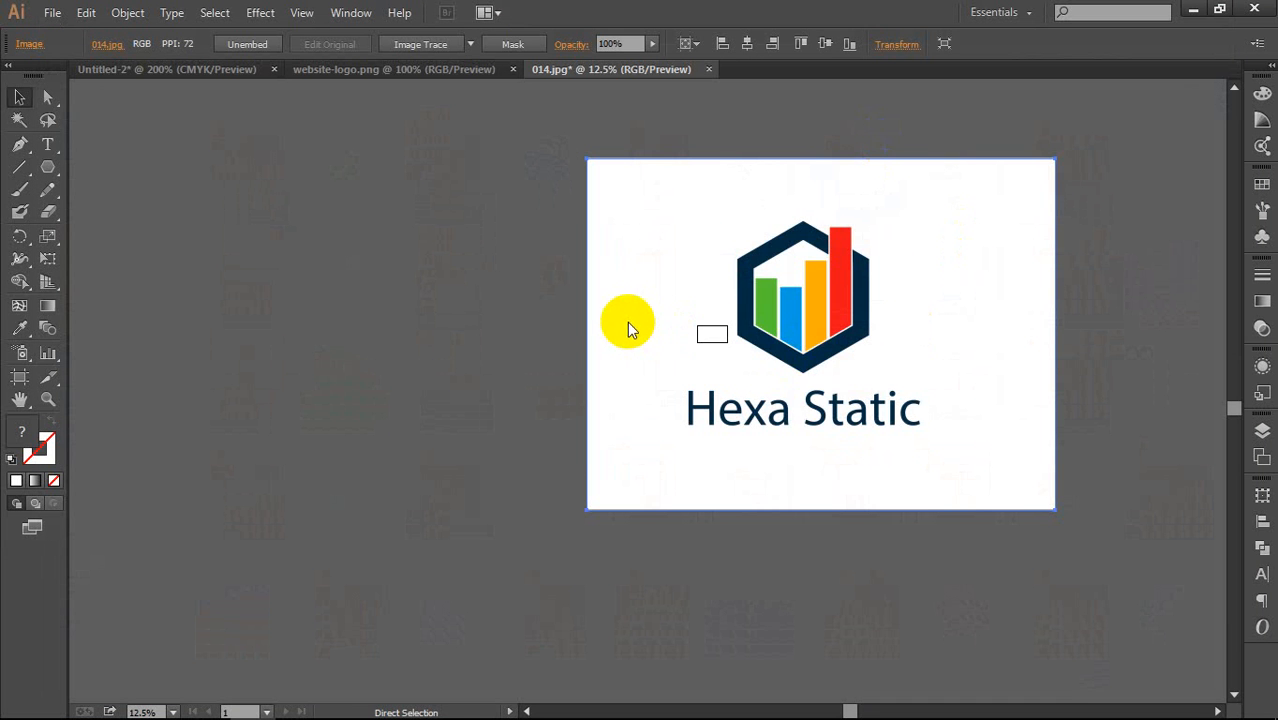
pyautogui.click(676, 435)
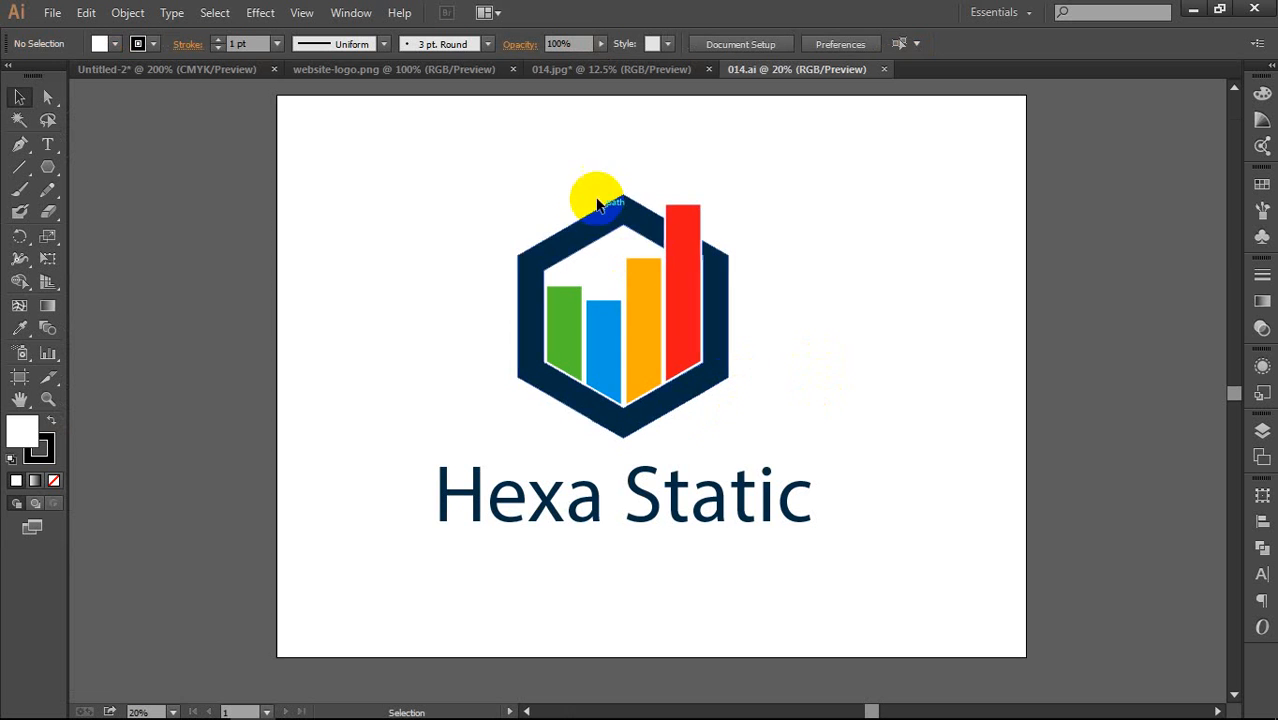
# Step: Shrink the Hexa Static logo group to about 1132 px wide and bring it into the business card document
pyautogui.click(651, 331)
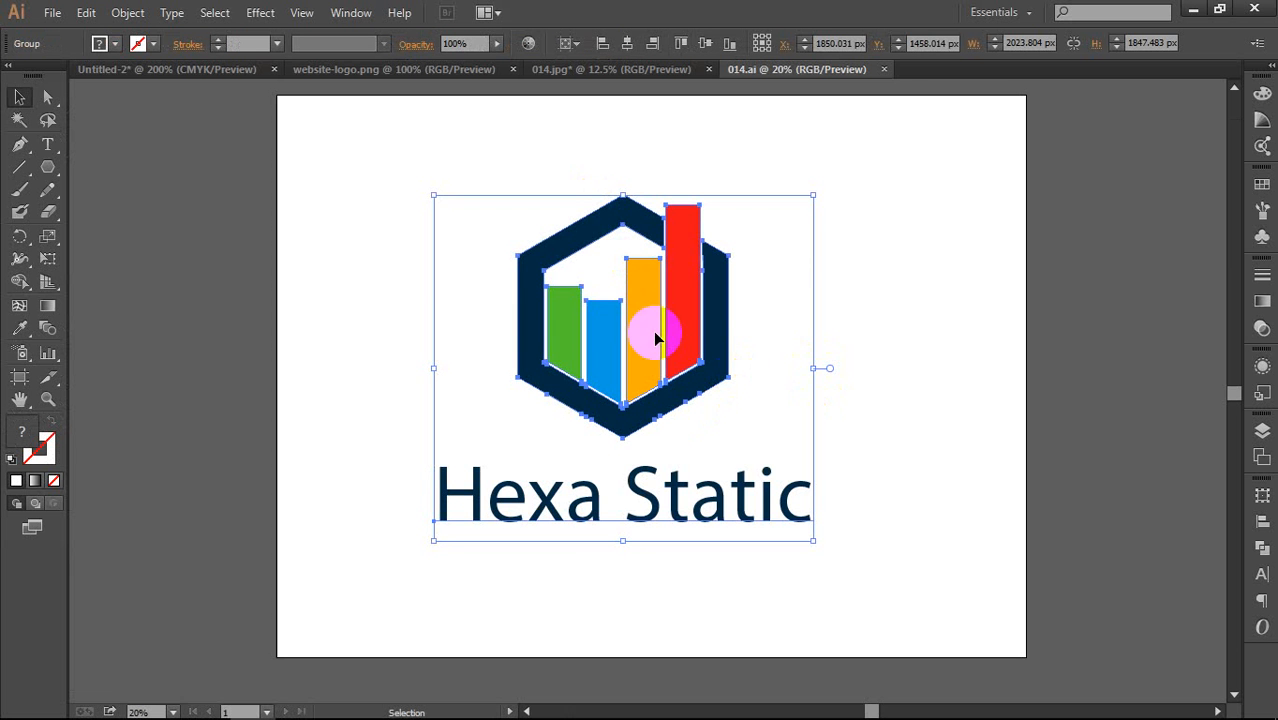
pyautogui.moveTo(814, 197); pyautogui.dragTo(730, 270)
pyautogui.moveTo(648, 352); pyautogui.dragTo(728, 352)
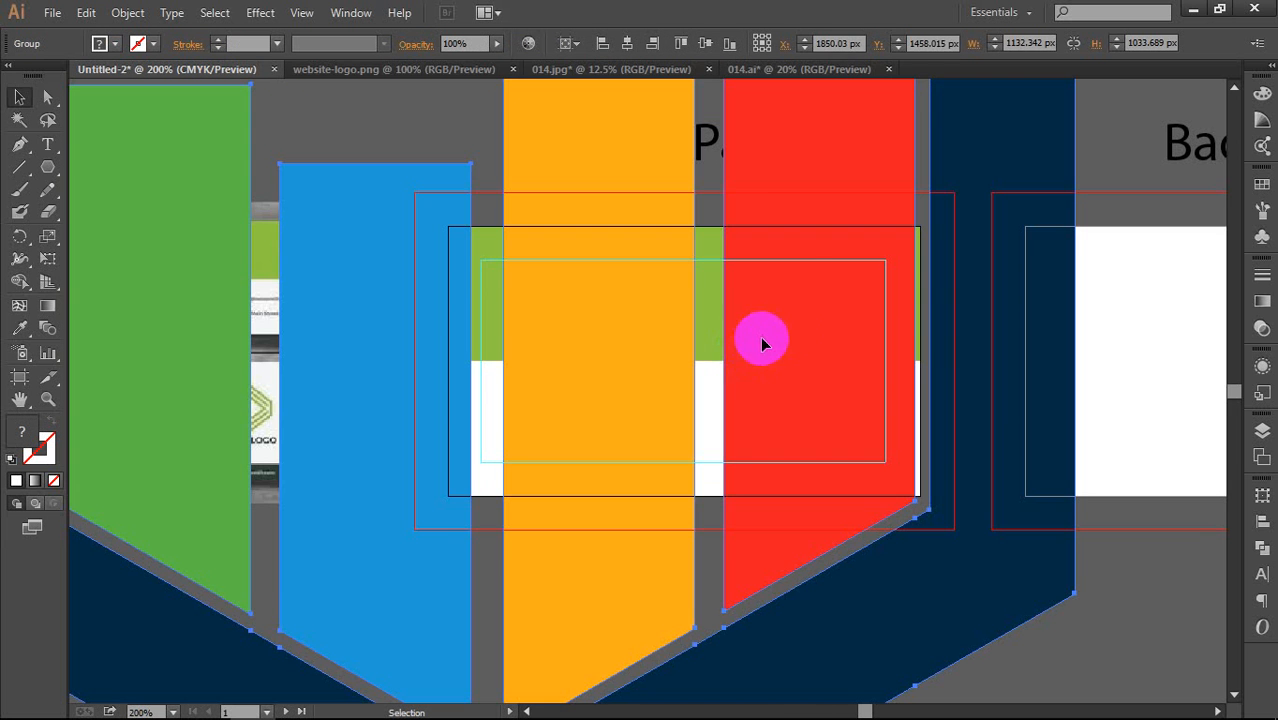
# Step: Scale the Hexa Static logo down proportionally to about 0.44 in wide on the front card's green area
pyautogui.scroll(-4, 1043, 563)
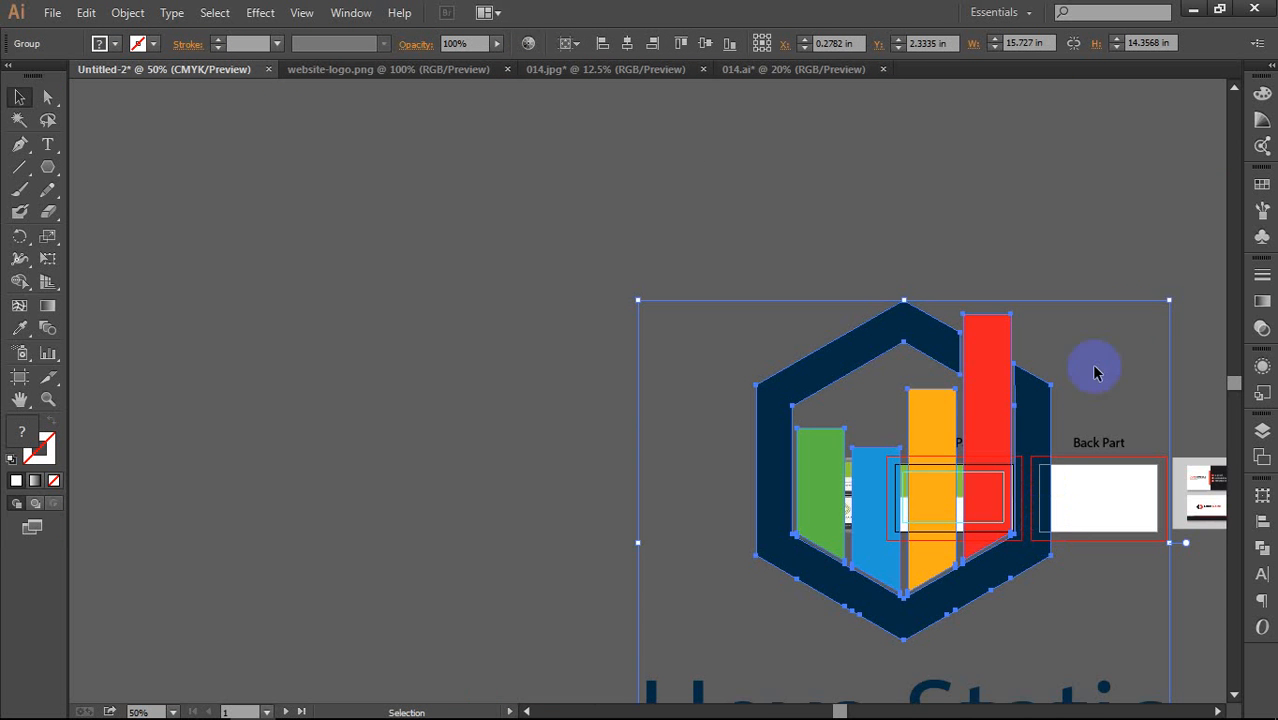
pyautogui.moveTo(1170, 301); pyautogui.dragTo(987, 452)
pyautogui.hotkey('ctrl', '=')
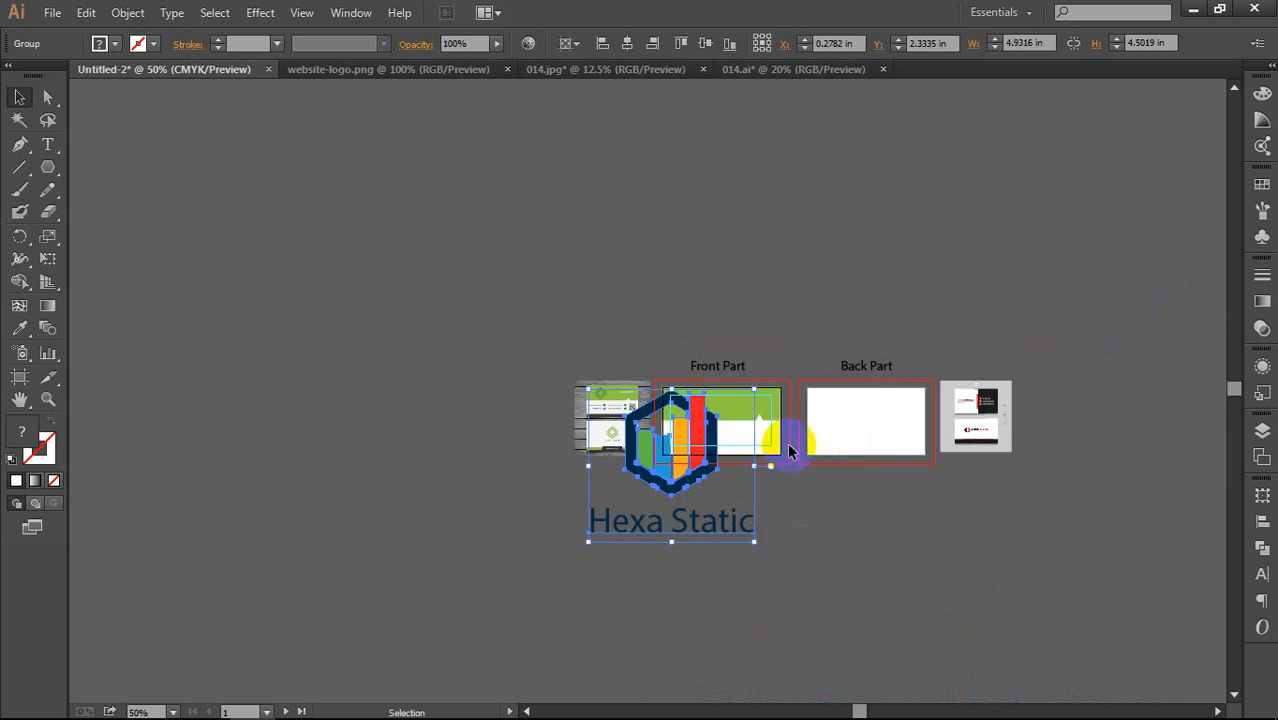
pyautogui.hotkey('ctrl', '=')
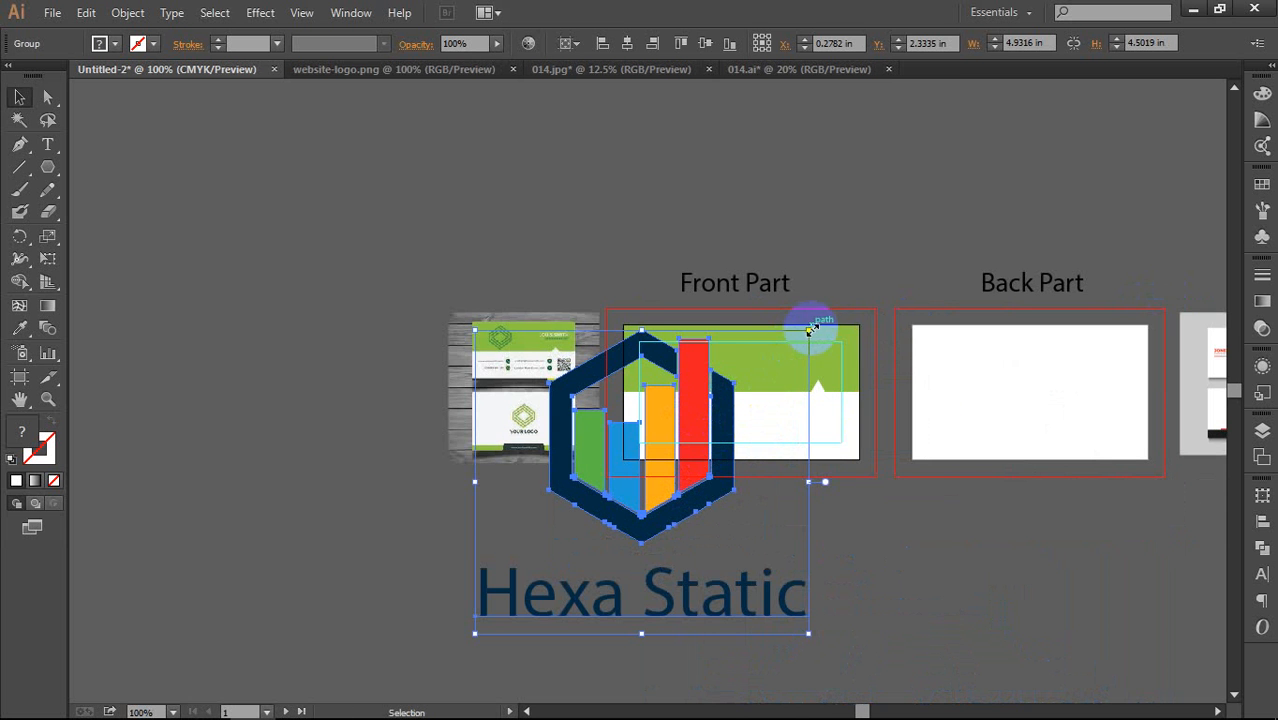
pyautogui.moveTo(809, 330); pyautogui.dragTo(686, 352)
pyautogui.scroll(4, 686, 352)
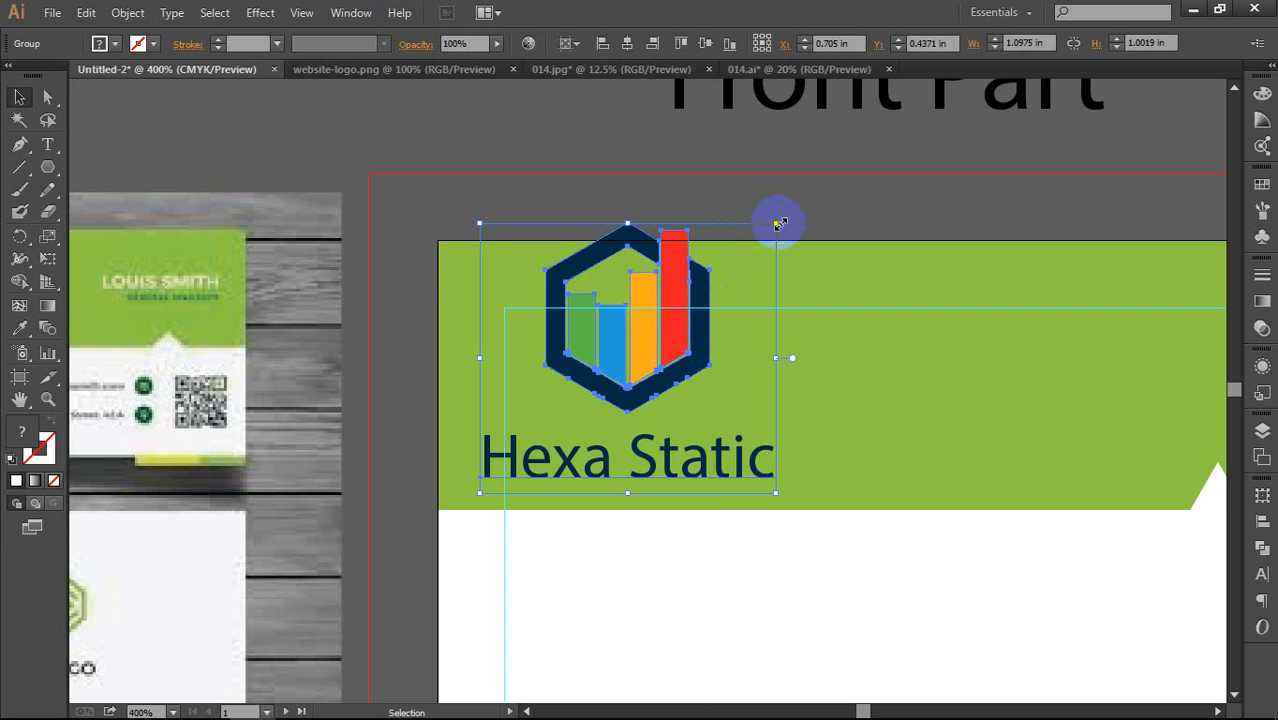
pyautogui.moveTo(779, 224); pyautogui.dragTo(686, 304)
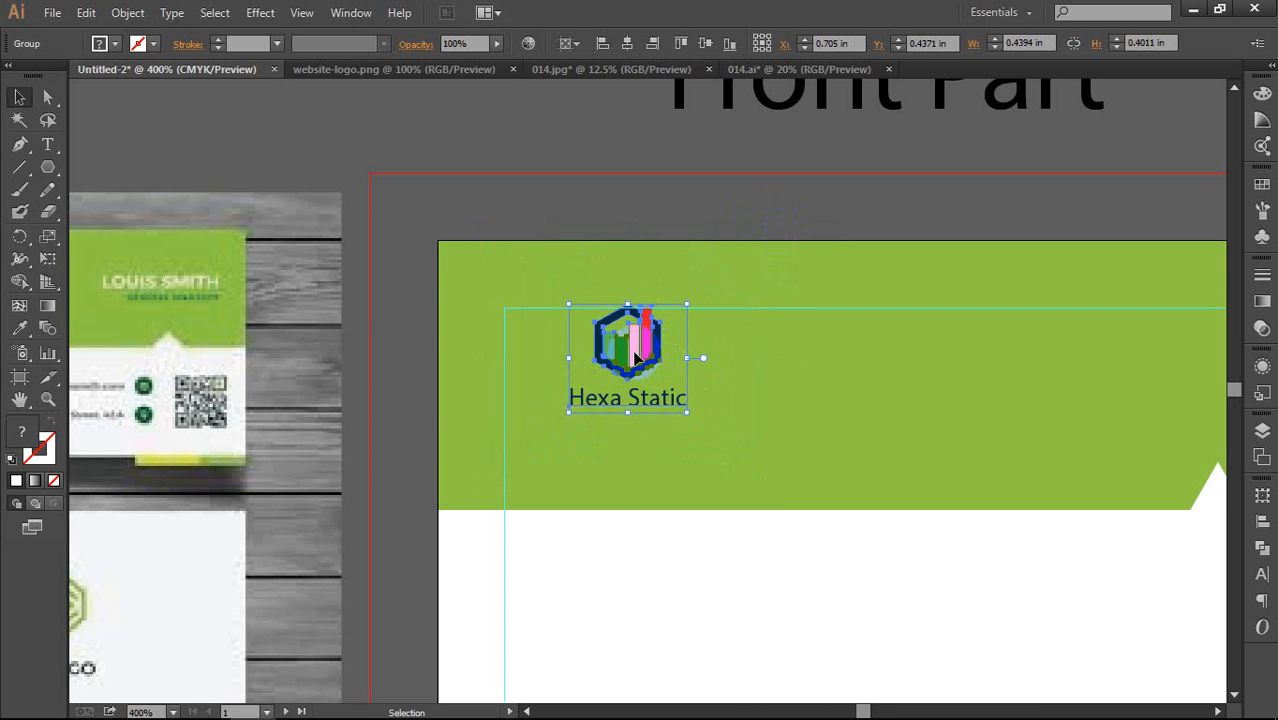
# Step: Position the logo inside the safe-area guides on the left of the green area, enlarge it slightly and deselect it
pyautogui.moveTo(636, 358); pyautogui.dragTo(616, 402)
pyautogui.click(656, 444)
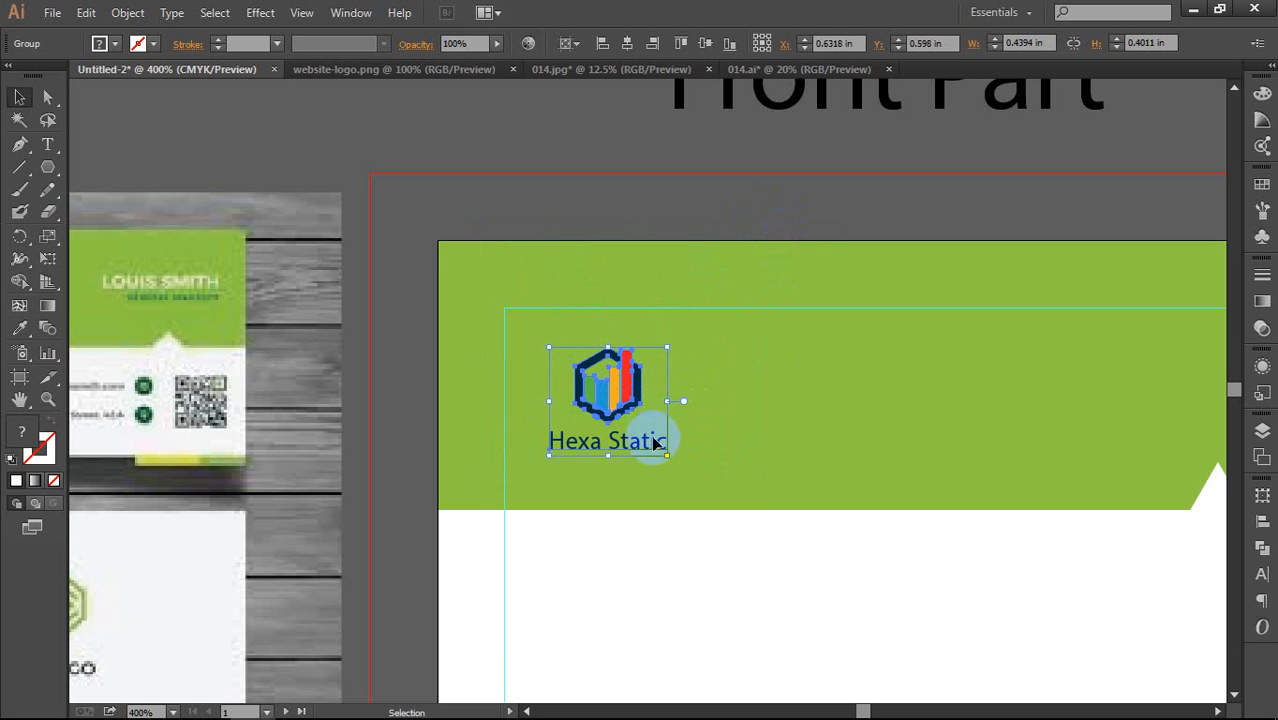
pyautogui.moveTo(668, 455); pyautogui.dragTo(685, 471)
pyautogui.moveTo(616, 395); pyautogui.dragTo(616, 403)
pyautogui.click(607, 227)
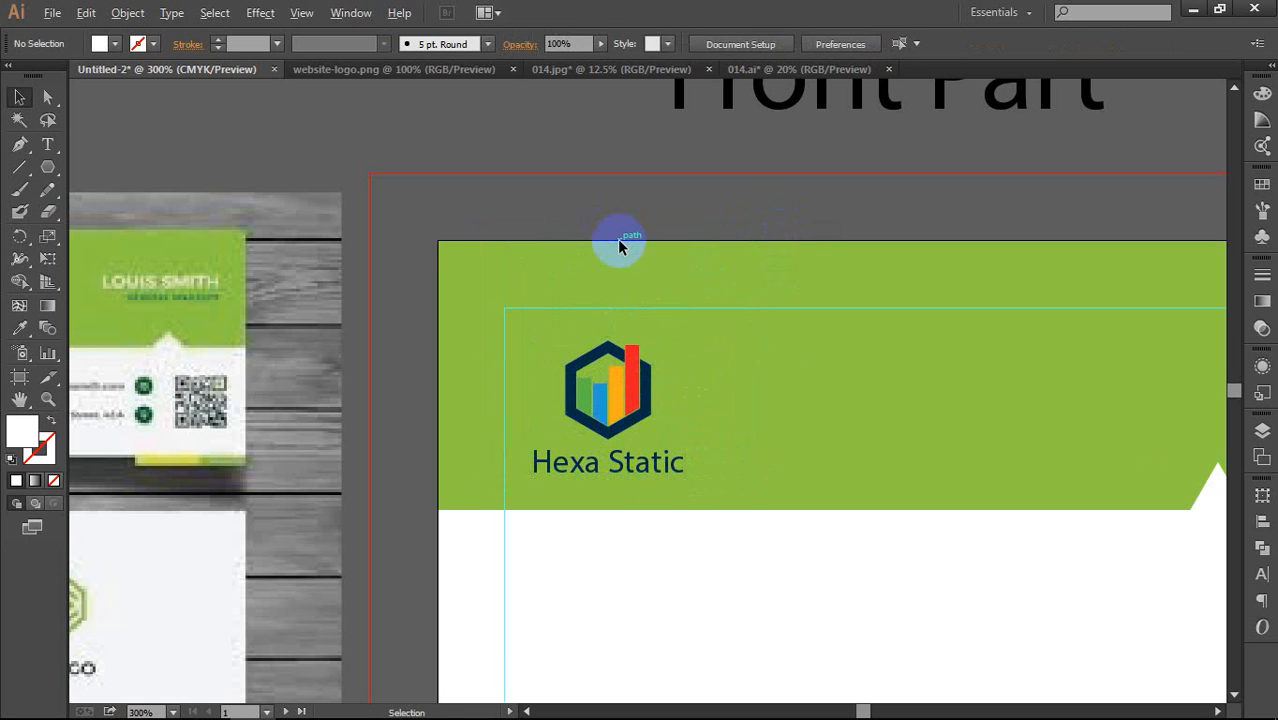
# Step: Ungroup the Hexa Static logo so its icon and text are separate, and deselect them
pyautogui.keyDown('alt'); pyautogui.scroll(-2, 617, 239); pyautogui.keyUp('alt')
pyautogui.moveTo(709, 313); pyautogui.dragTo(674, 303)
pyautogui.keyDown('alt'); pyautogui.scroll(3, 589, 375); pyautogui.keyUp('alt')
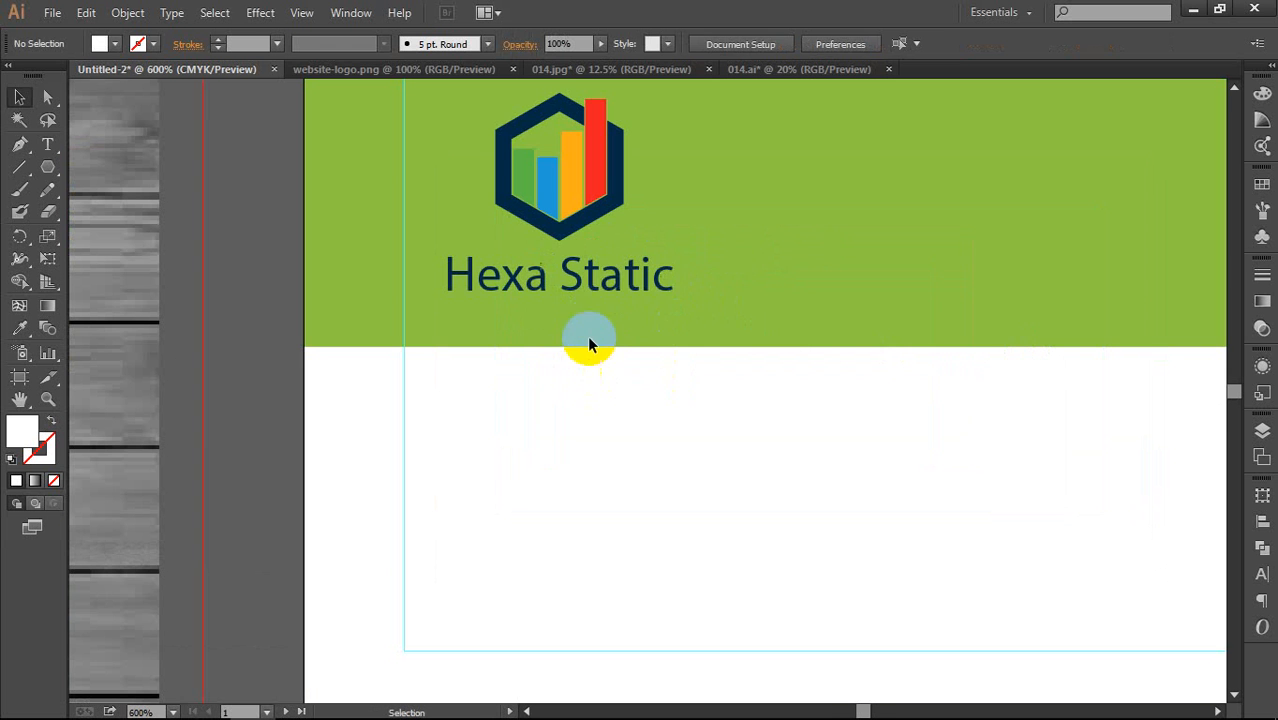
pyautogui.rightClick(609, 286)
pyautogui.click(690, 394)
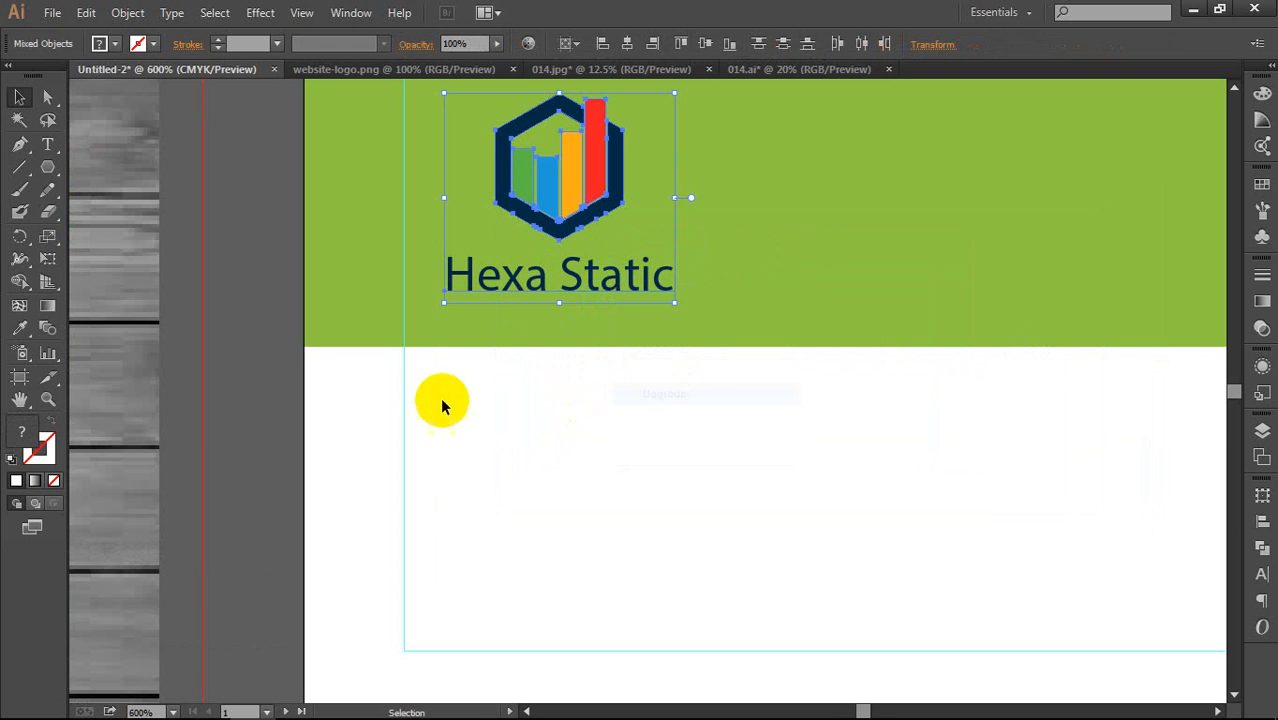
pyautogui.click(291, 313)
# Step: Recolour the Hexa Static text white by sampling the card's white area with the Eyedropper, and deselect it
pyautogui.click(499, 273)
pyautogui.press('i')
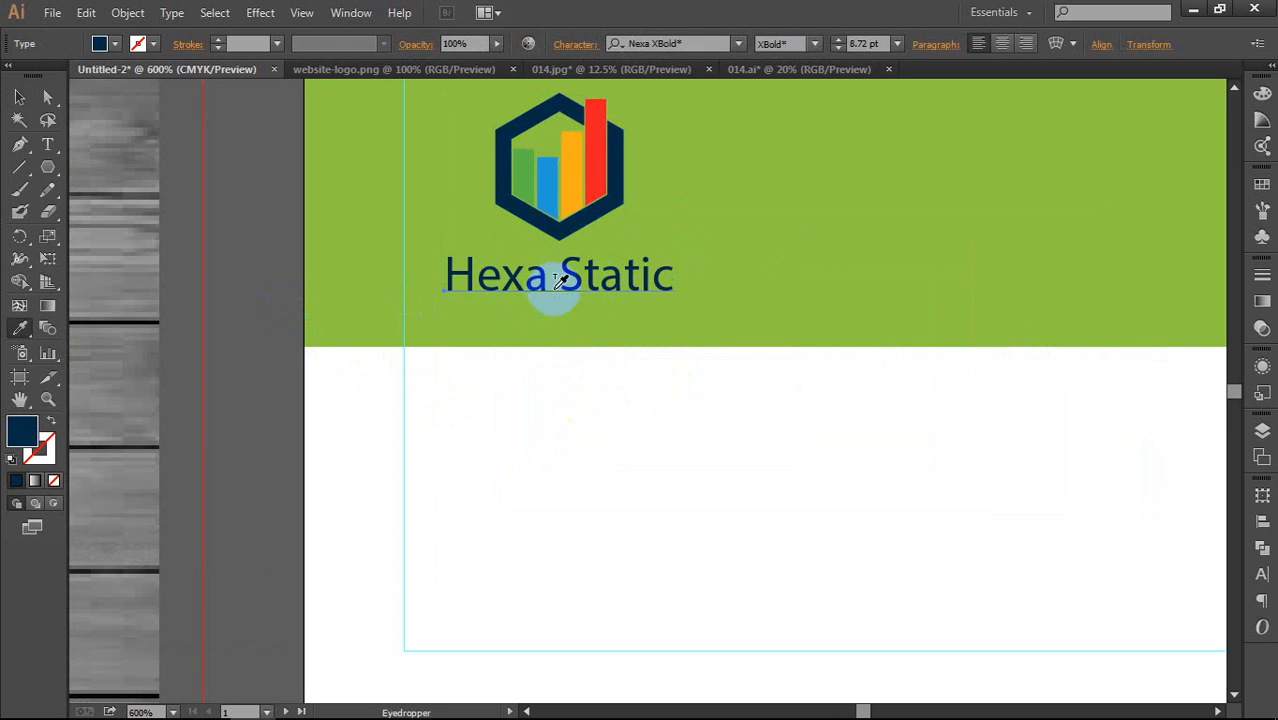
pyautogui.click(689, 482)
pyautogui.press('v')
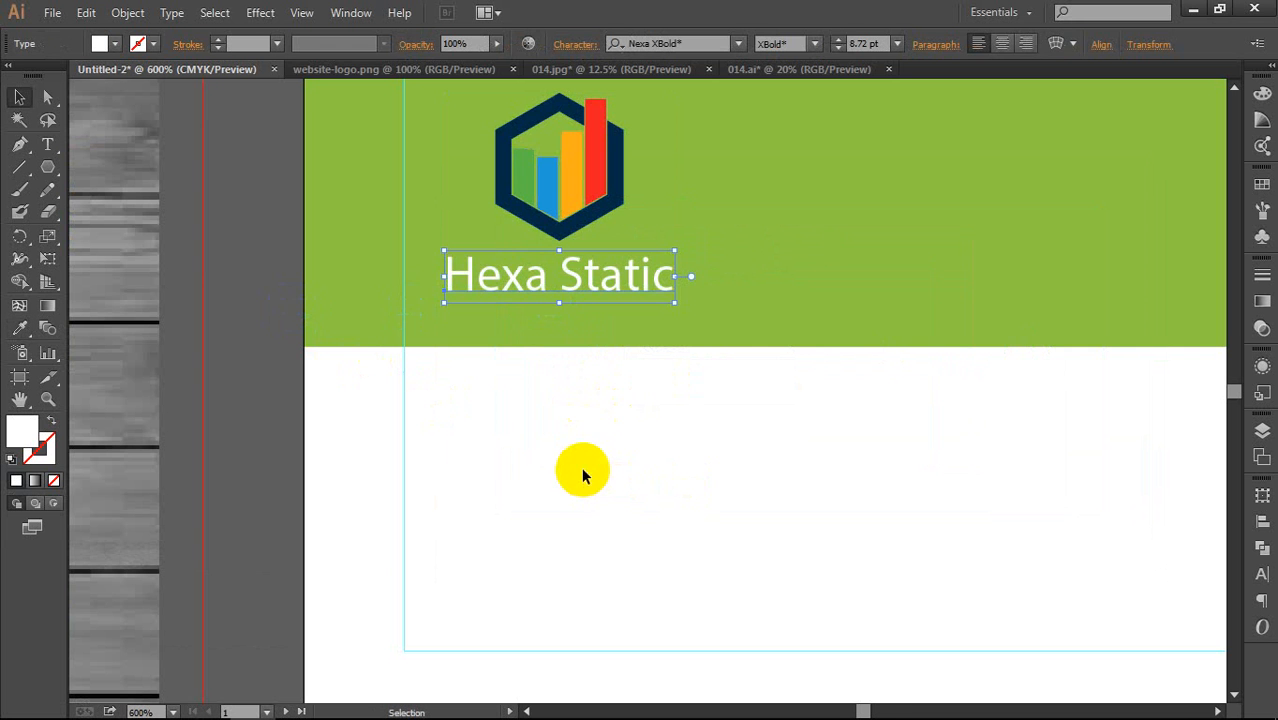
pyautogui.click(231, 265)
pyautogui.scroll(-2, 251, 277)
pyautogui.moveTo(251, 277); pyautogui.dragTo(478, 328)
pyautogui.scroll(-1, 483, 328)
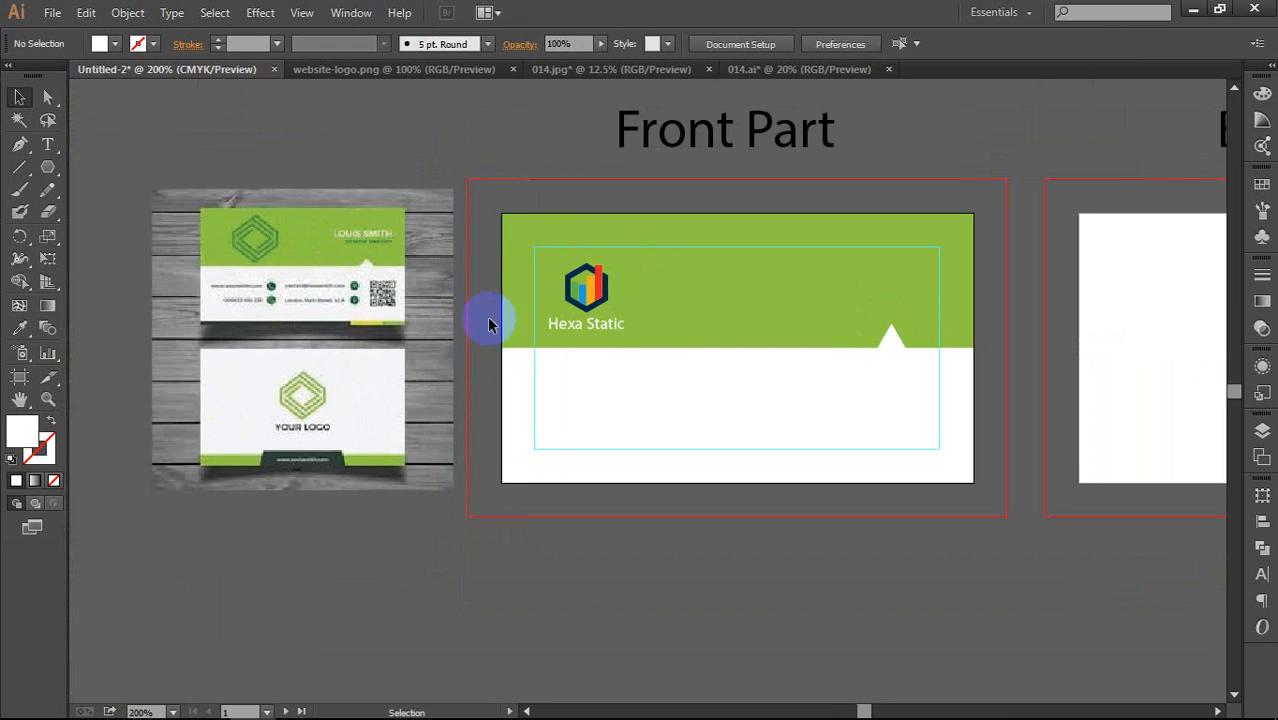
# Step: Recolour the Hexa Static text dark navy by sampling the logo's hexagon with the Eyedropper, and deselect everything
pyautogui.scroll(1, 590, 340)
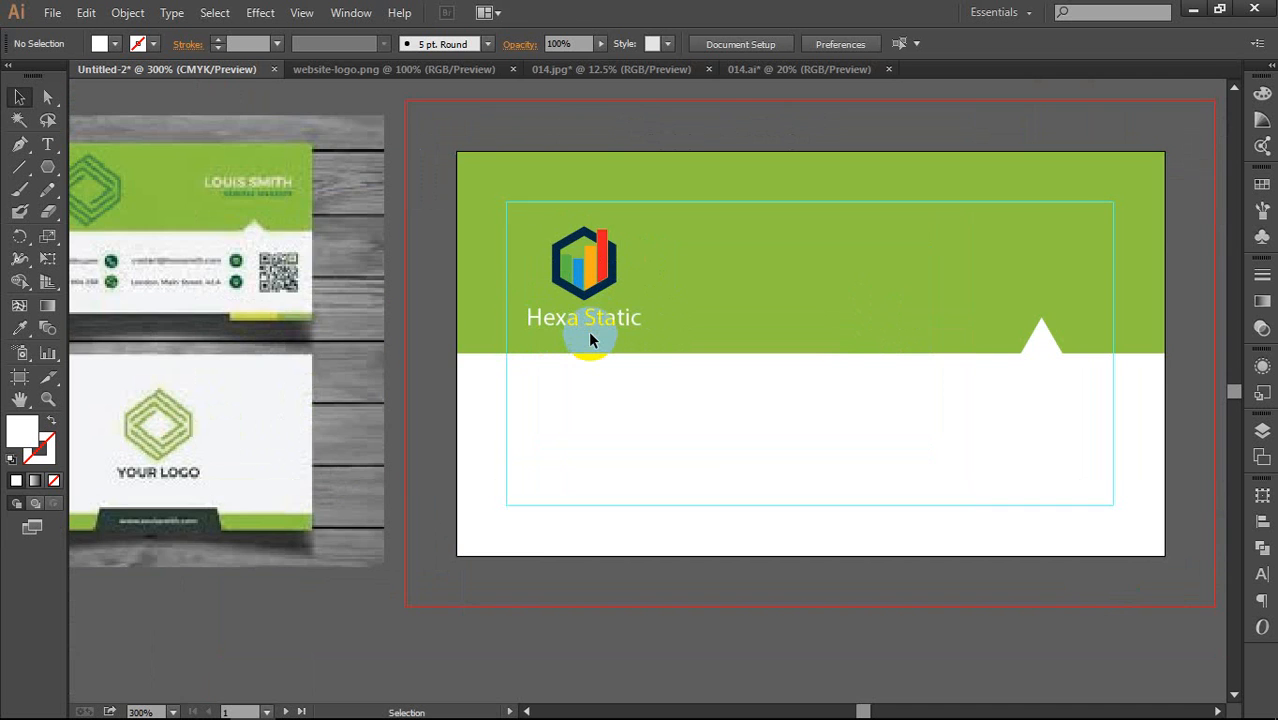
pyautogui.scroll(1, 601, 320)
pyautogui.click(602, 319)
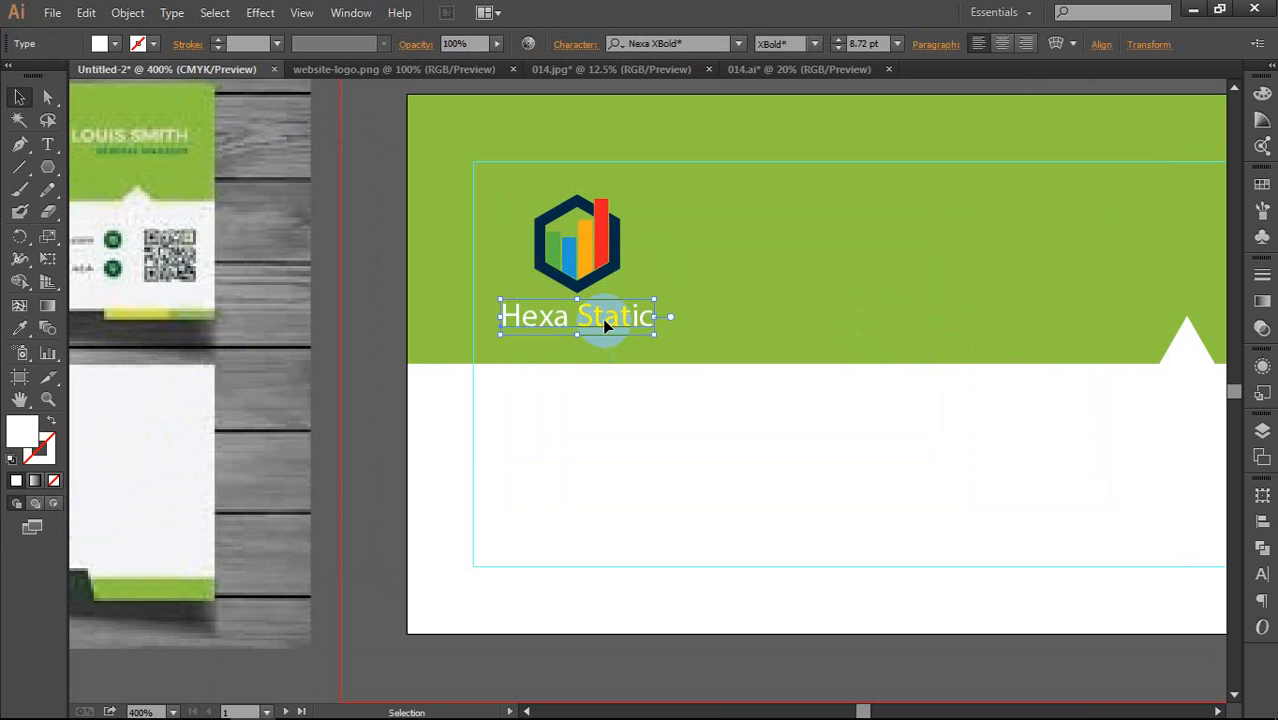
pyautogui.press('i')
pyautogui.click(619, 258)
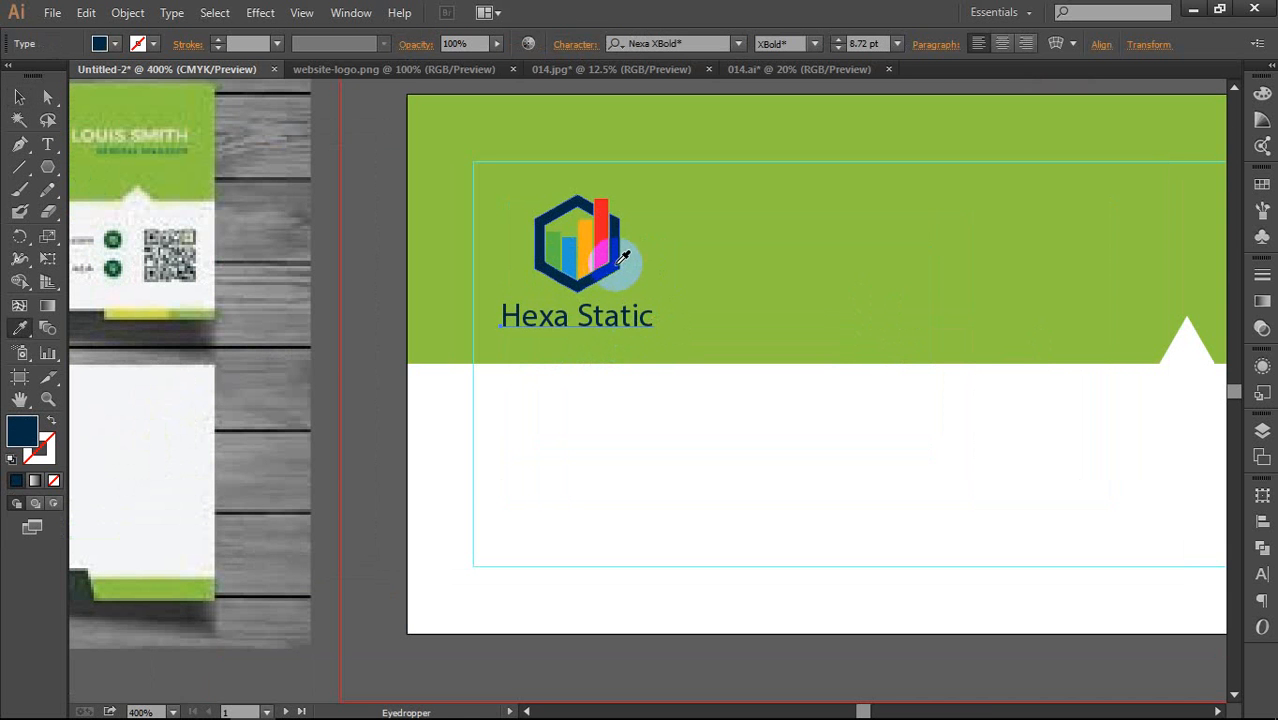
pyautogui.press('v')
pyautogui.keyDown('shift'); pyautogui.click(605, 268); pyautogui.keyUp('shift')
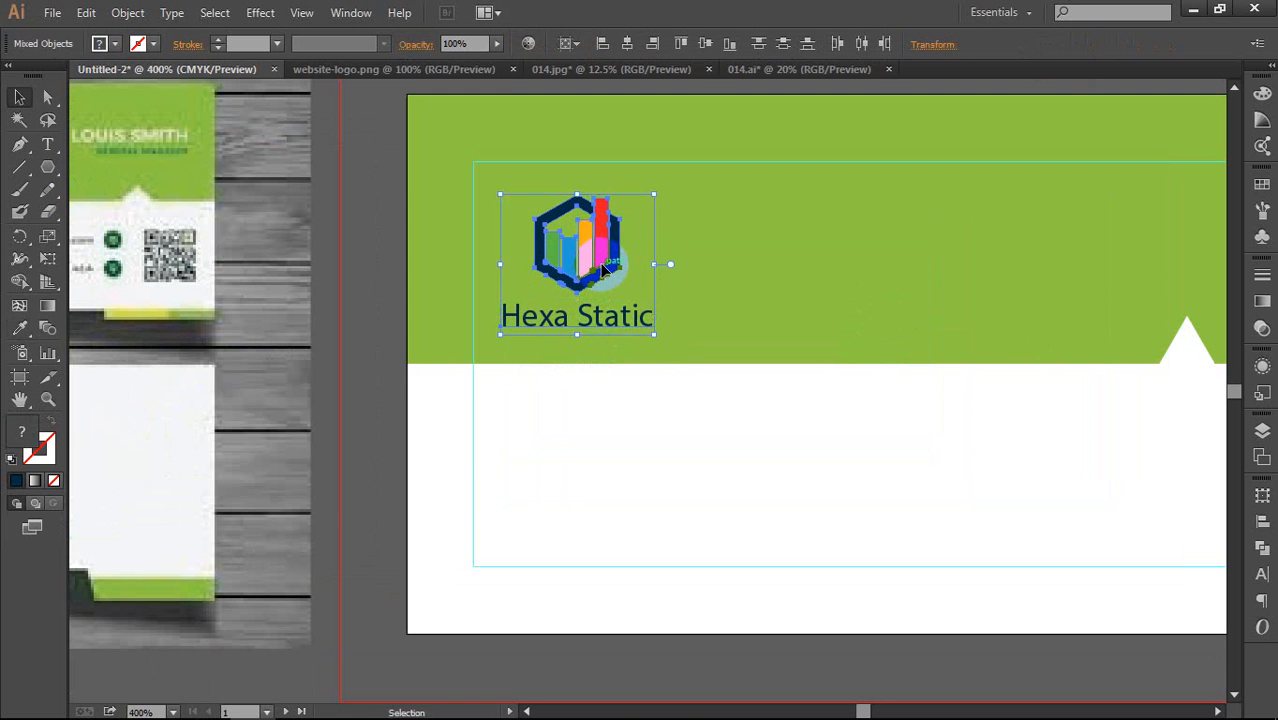
pyautogui.click(376, 318)
# Step: Duplicate the "Front Part" heading and place the copy just below the front card
pyautogui.scroll(-2, 398, 332)
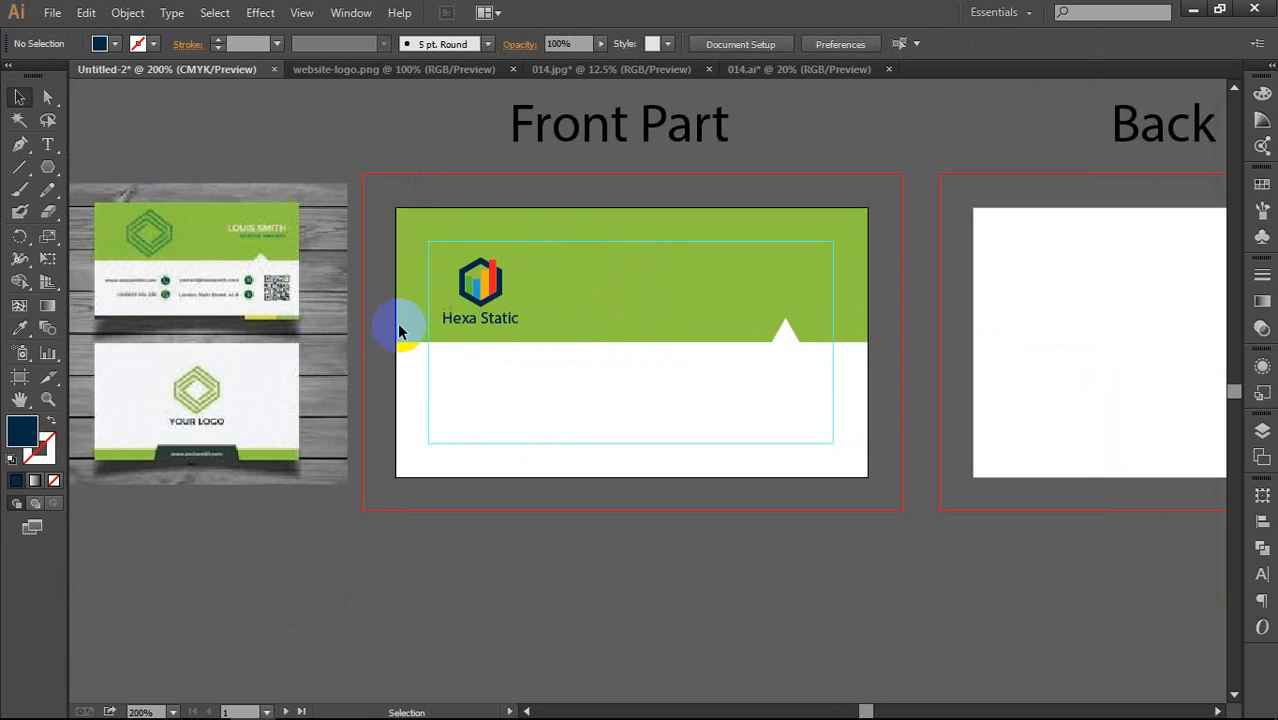
pyautogui.moveTo(422, 359); pyautogui.dragTo(448, 359)
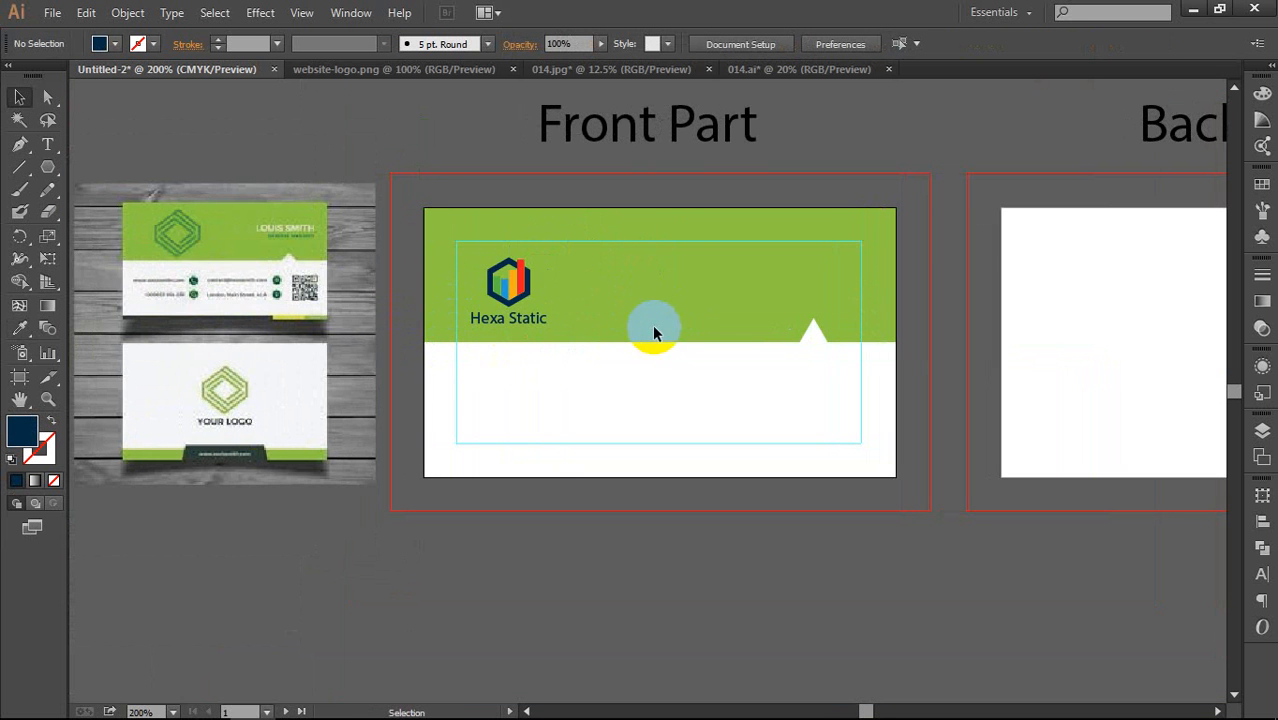
pyautogui.scroll(2, 285, 248)
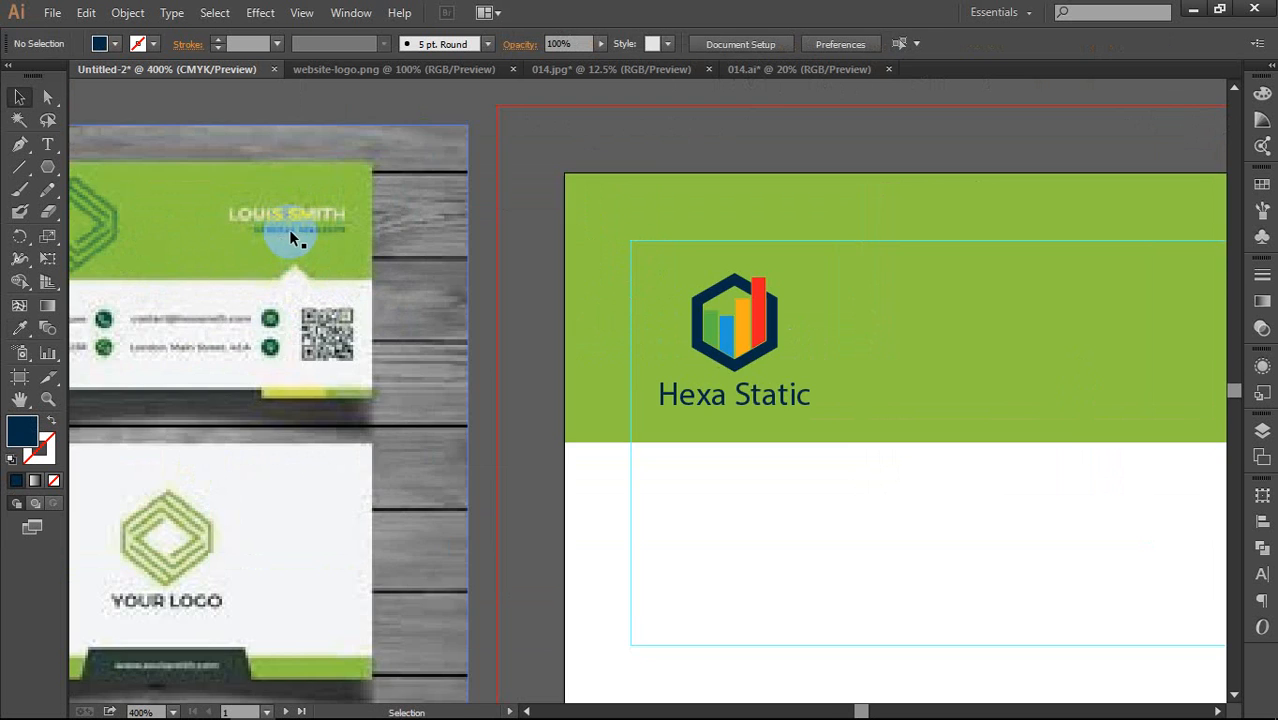
pyautogui.scroll(-2, 293, 238)
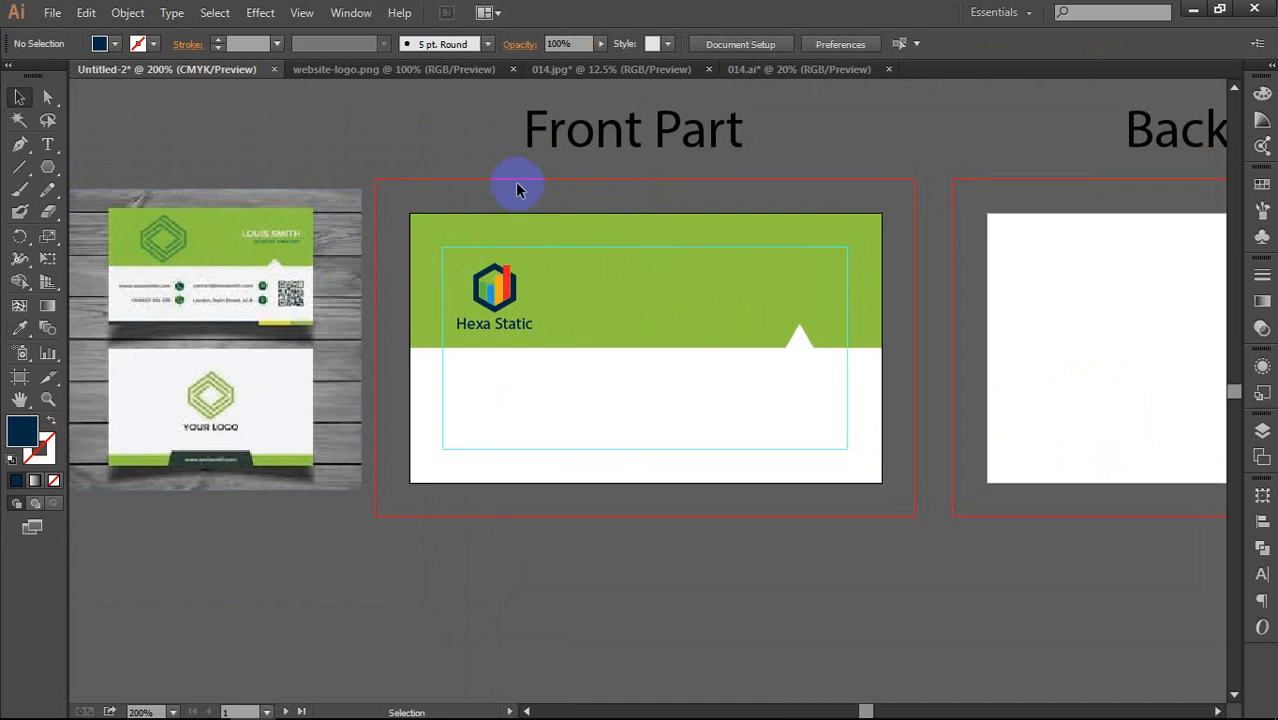
pyautogui.click(627, 146)
pyautogui.moveTo(650, 165); pyautogui.dragTo(664, 546)
# Step: Replace the text of the heading copy below the front card with "TEAM SM IT"
pyautogui.doubleClick(647, 506)
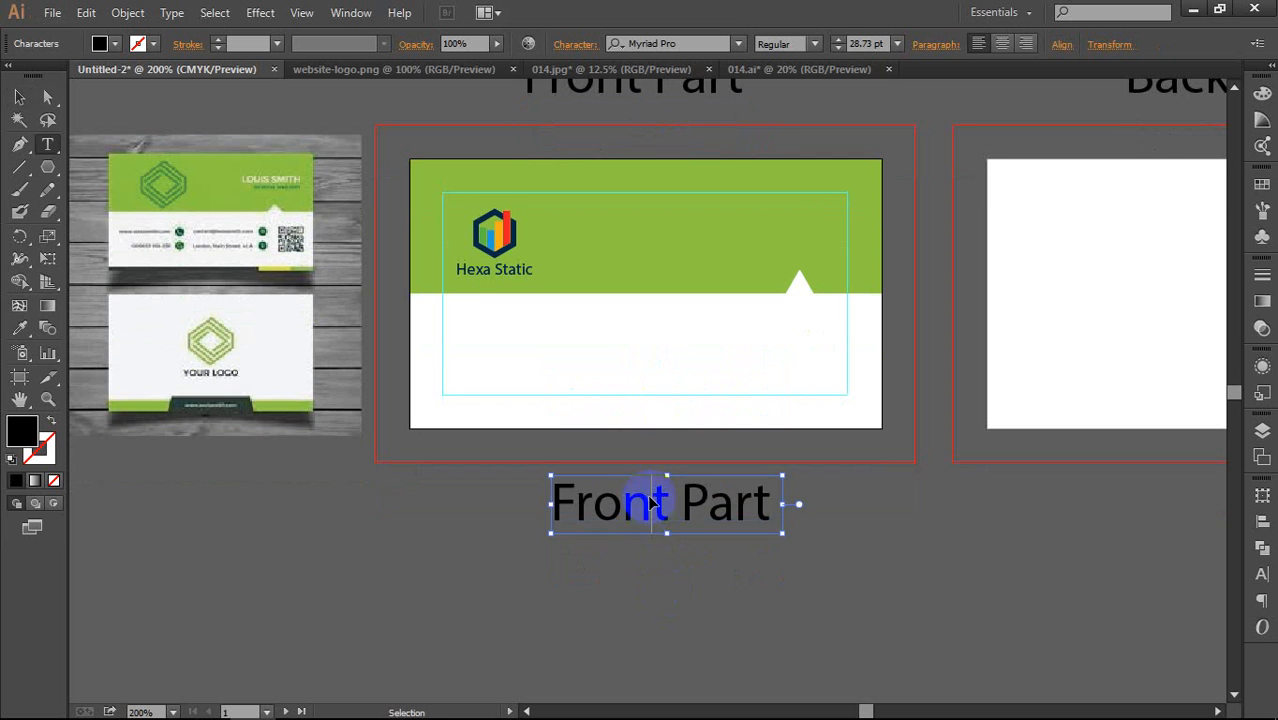
pyautogui.tripleClick(649, 497)
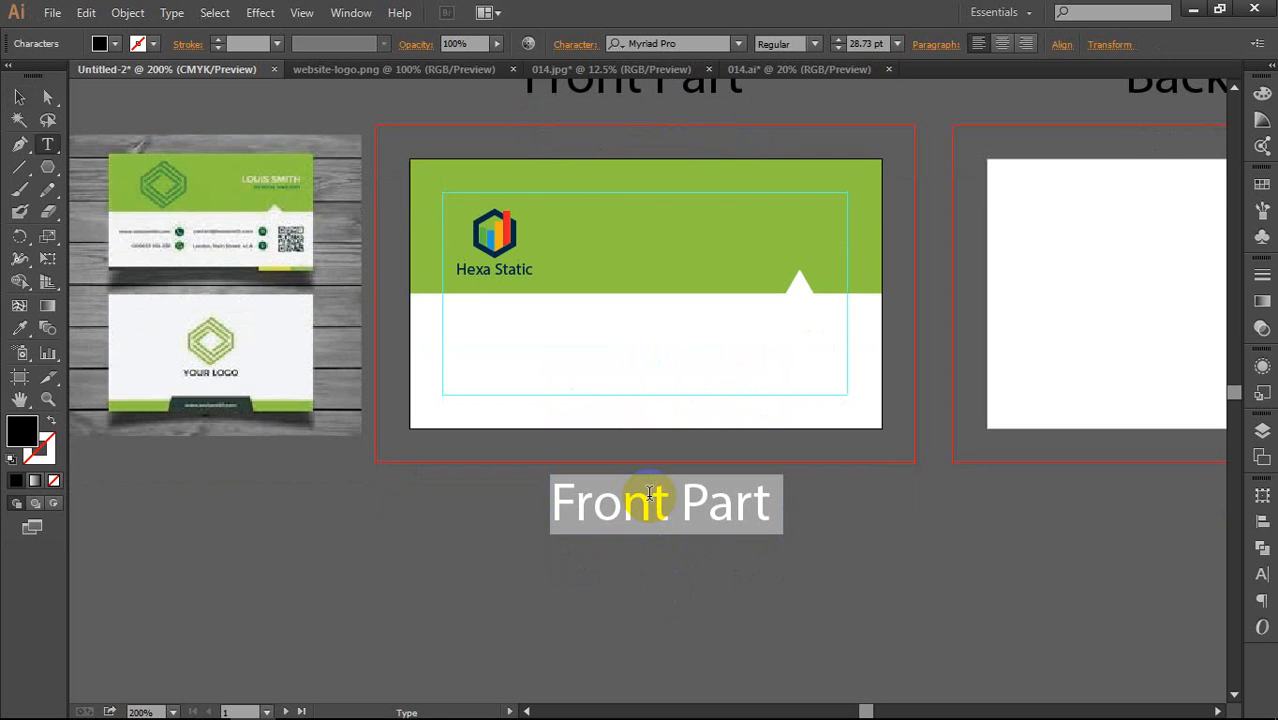
pyautogui.write('Te')
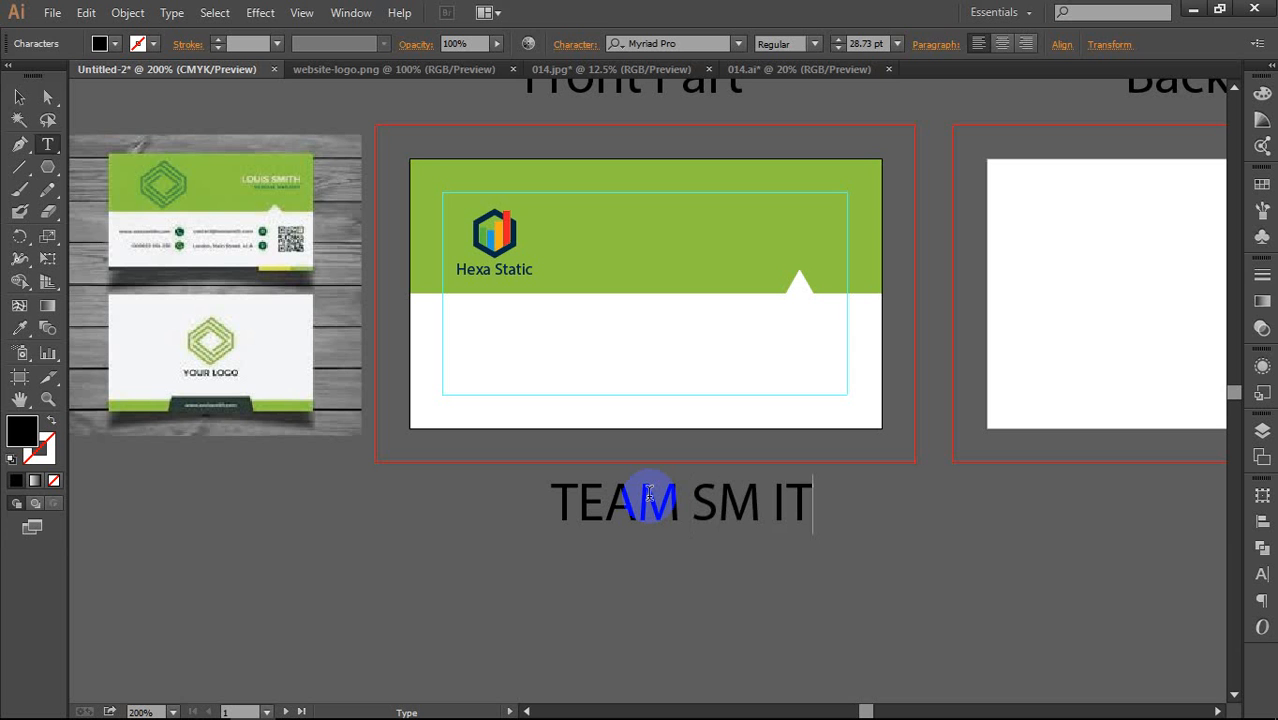
pyautogui.press('Escape')
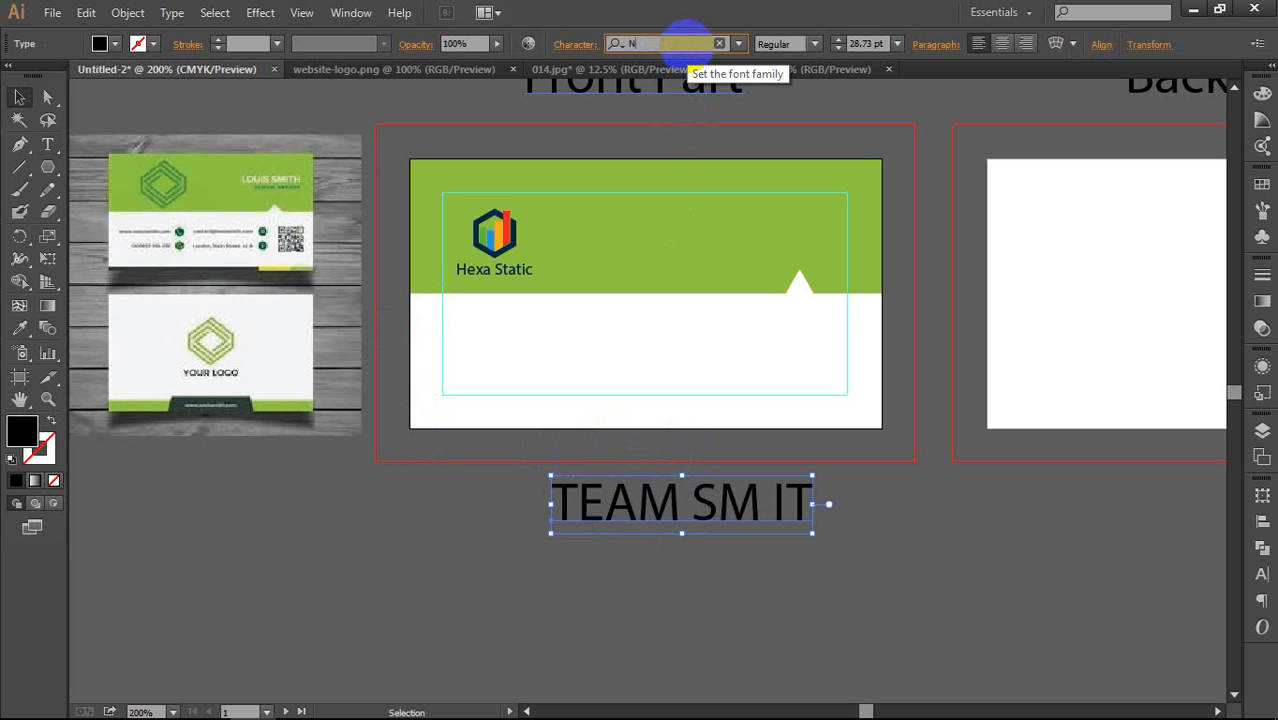
# Step: Set the font of the TEAM SM IT text to Nexa Bold and deselect it
pyautogui.press('BackSpace')
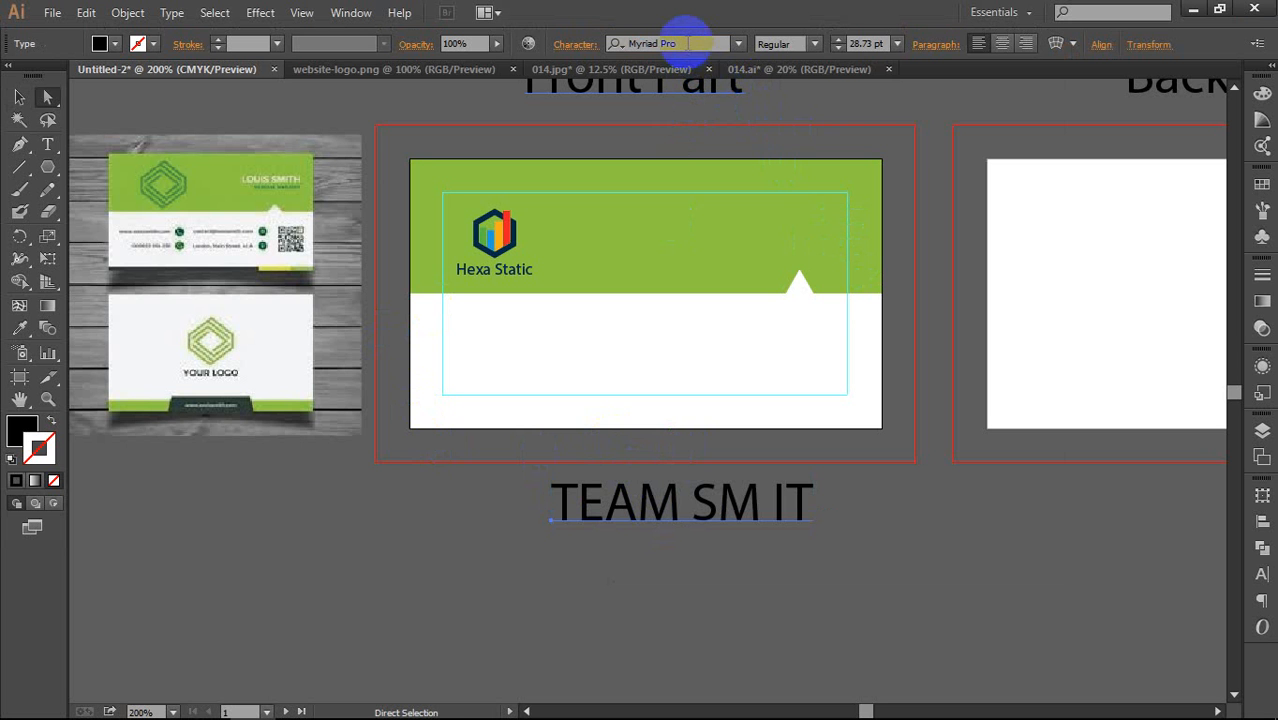
pyautogui.write('NE')
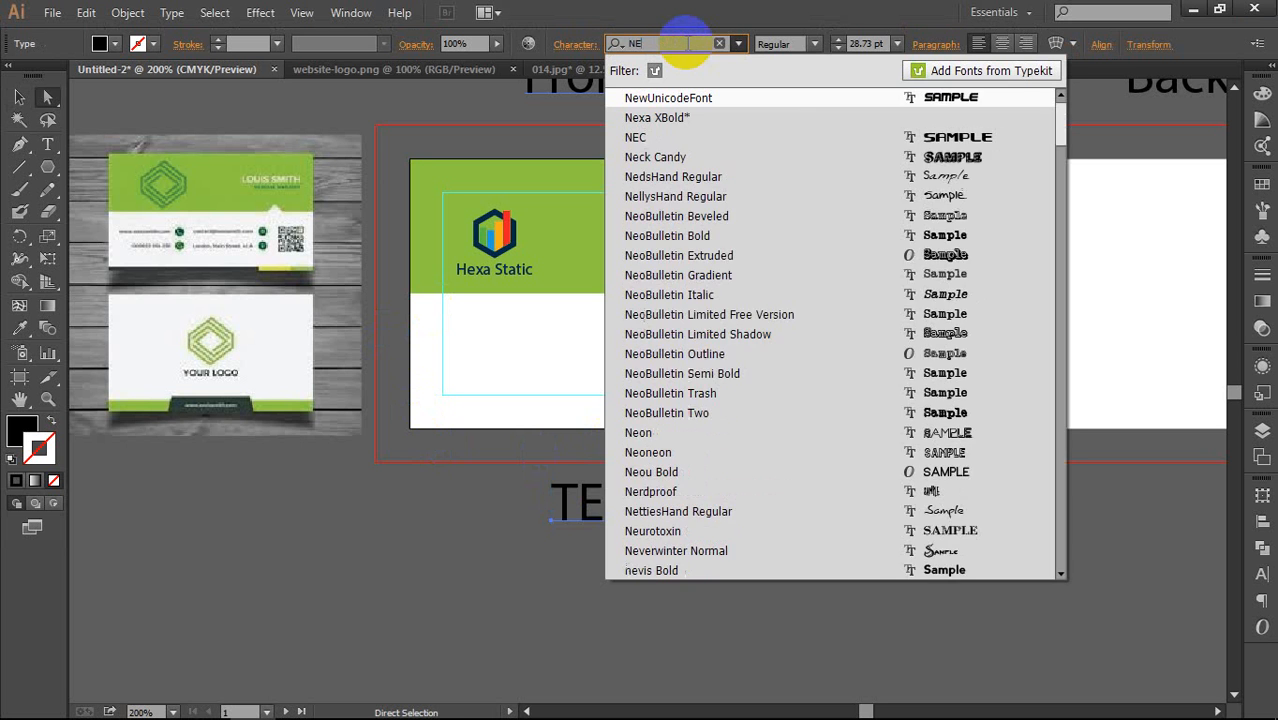
pyautogui.write('XA')
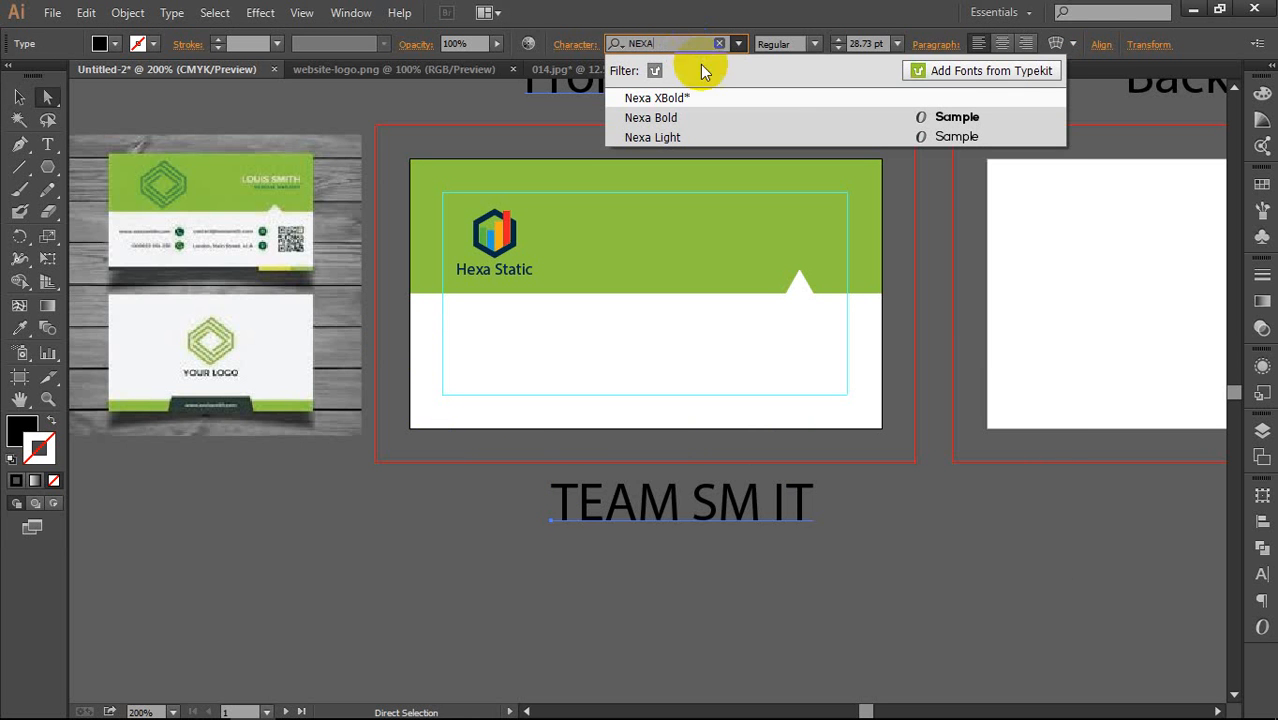
pyautogui.click(683, 117)
pyautogui.click(919, 537)
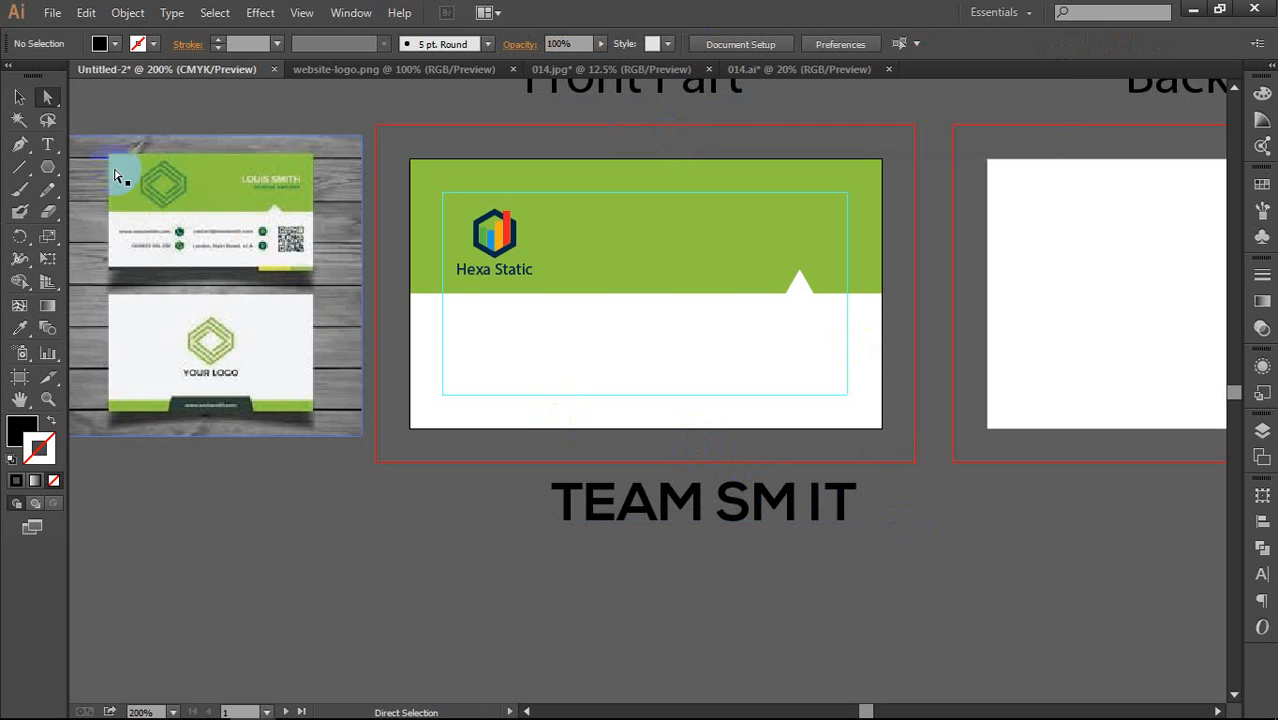
# Step: Move the TEAM SM IT text onto the card's green area, shrink it to about 12.71 pt, and place it above the white triangle
pyautogui.click(19, 97)
pyautogui.moveTo(707, 500); pyautogui.dragTo(746, 231)
pyautogui.scroll(2, 727, 243)
pyautogui.scroll(-1, 729, 243)
pyautogui.moveTo(745, 234)
pyautogui.mouseDown()
pyautogui.moveTo(739, 219)
pyautogui.moveTo(719, 226)
pyautogui.moveTo(735, 303)
pyautogui.moveTo(737, 232)
pyautogui.mouseUp()
pyautogui.hotkey('ctrl', '-')
pyautogui.hotkey('ctrl', '-')
pyautogui.scroll(1, 740, 252)
pyautogui.scroll(1, 742, 253)
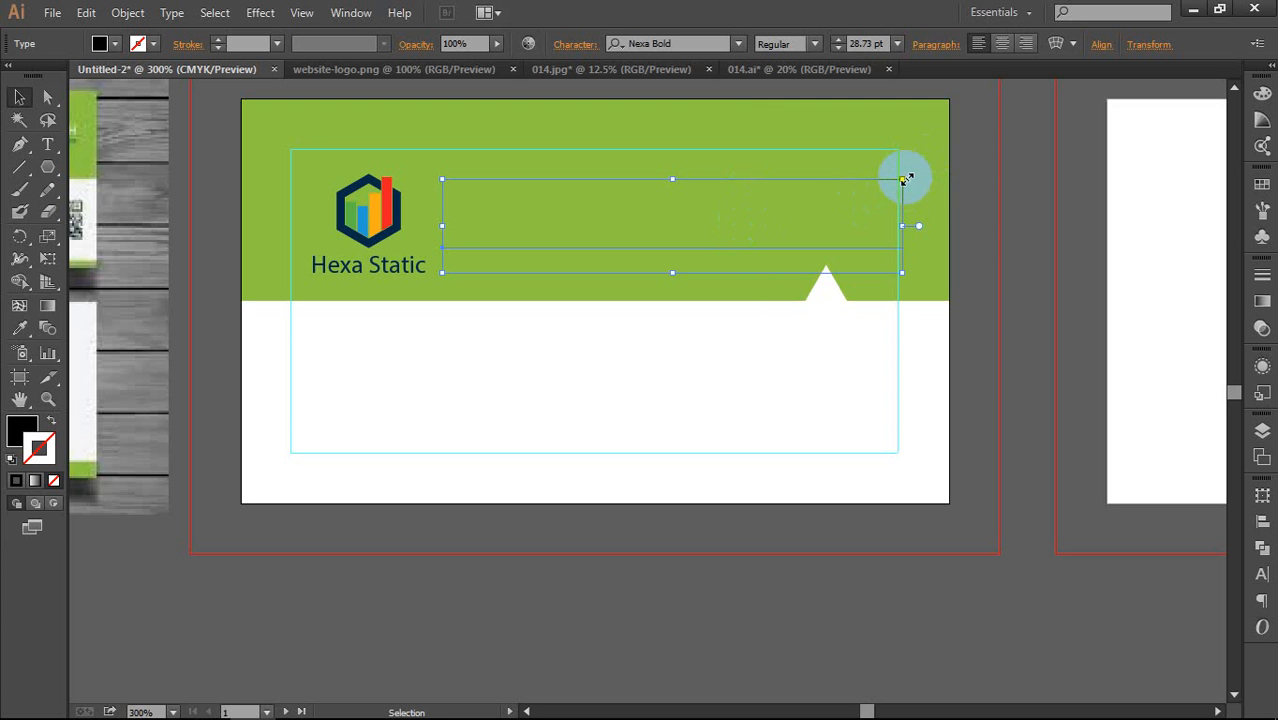
pyautogui.moveTo(903, 178); pyautogui.dragTo(836, 211)
pyautogui.moveTo(695, 230); pyautogui.dragTo(784, 206)
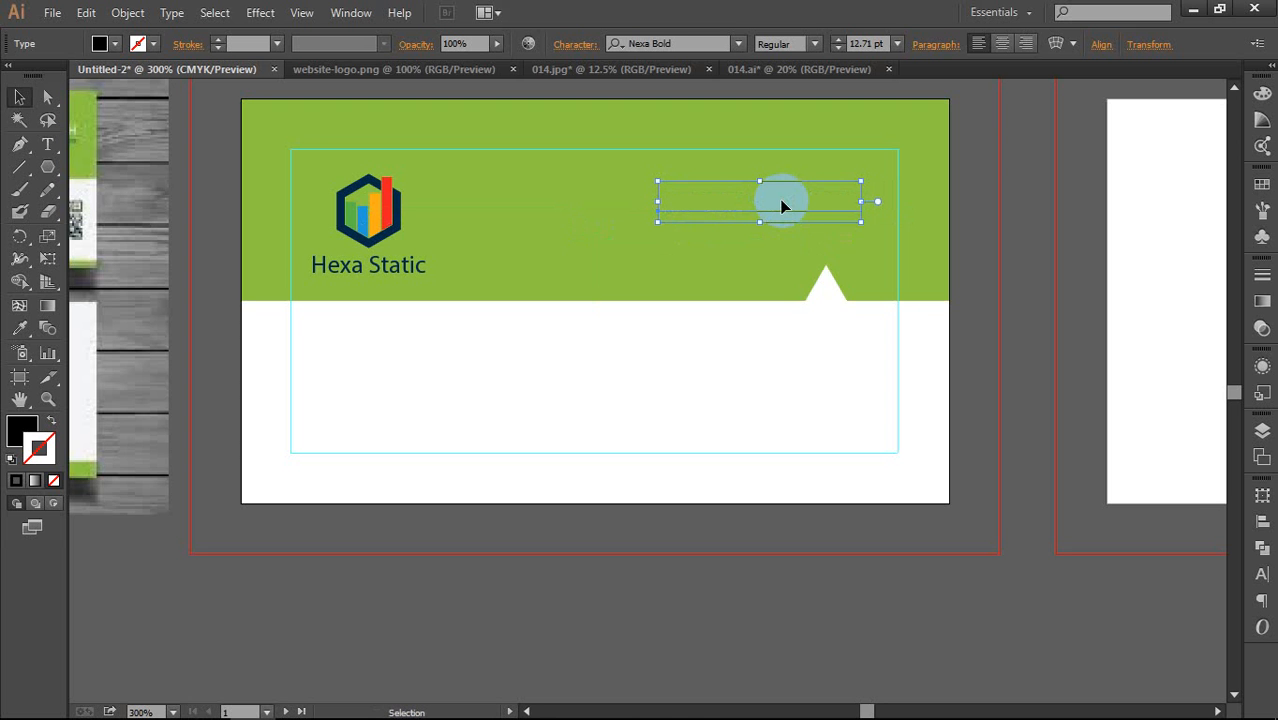
# Step: Bring the TEAM SM IT text to the front of the green area and deselect it
pyautogui.rightClick(783, 206)
pyautogui.moveTo(880, 384)
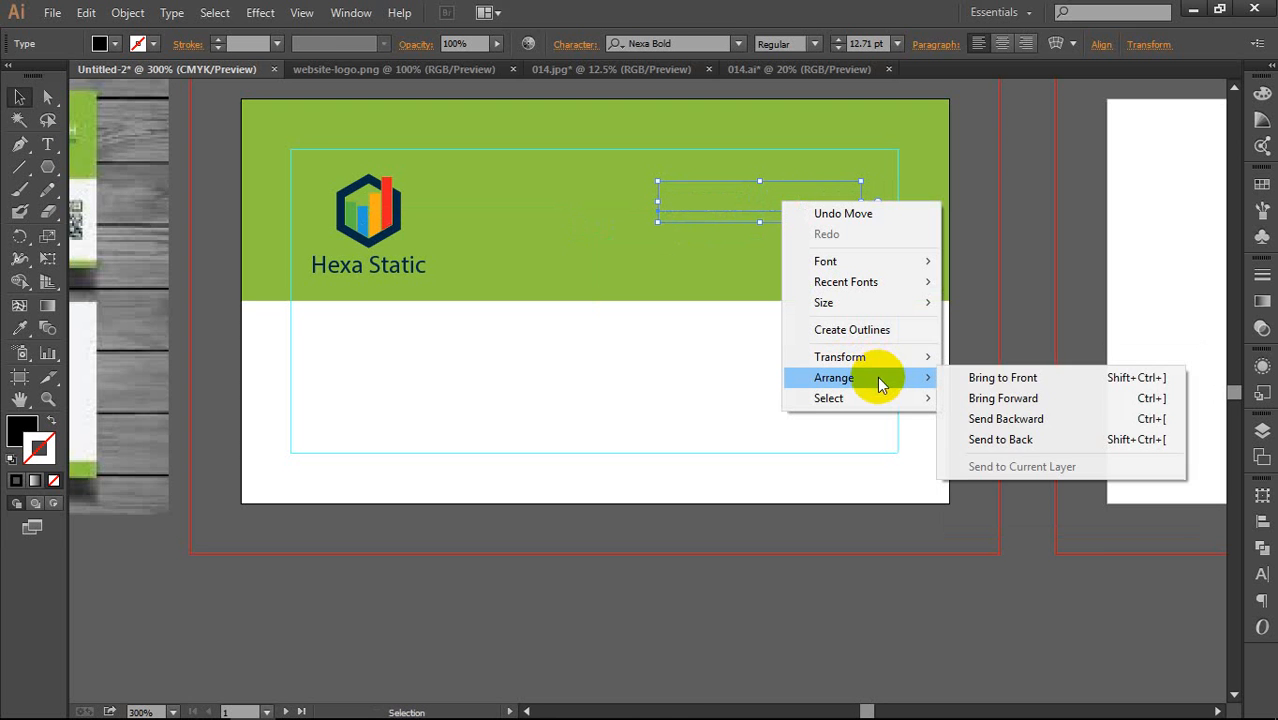
pyautogui.click(1000, 377)
pyautogui.click(988, 309)
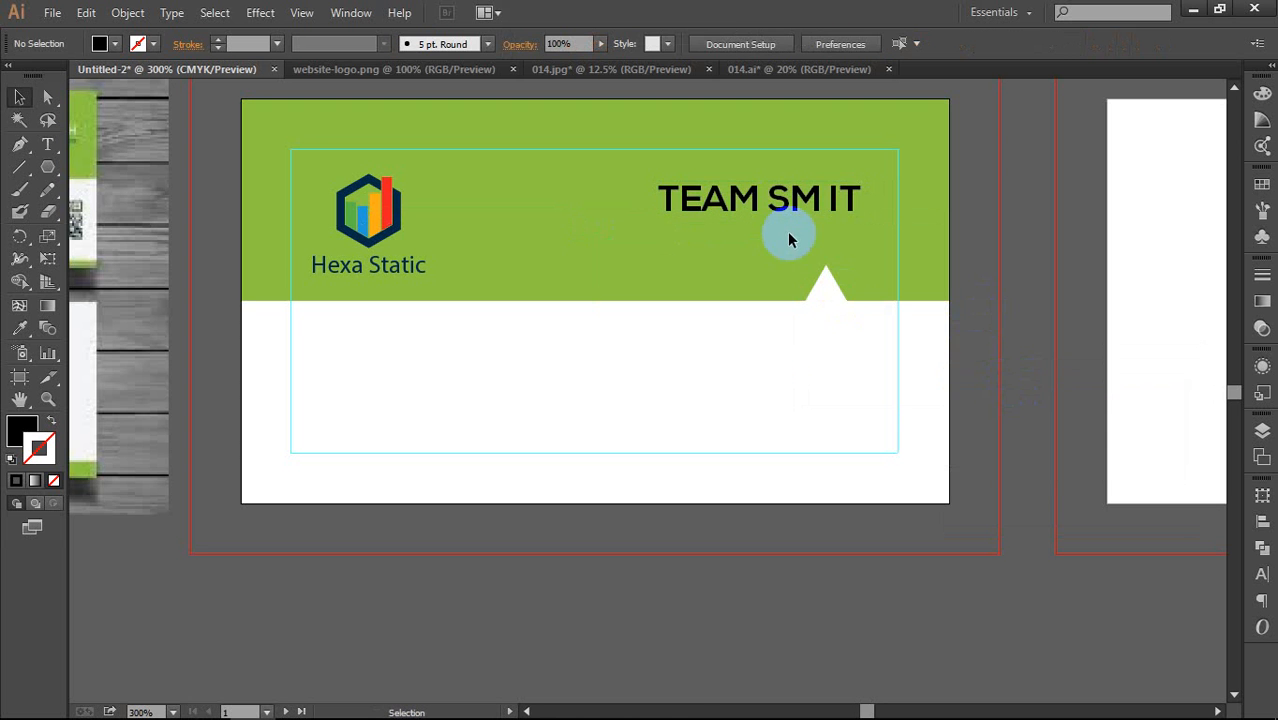
# Step: Send the TEAM SM IT text to the back, deselect it, and bring it to the front again
pyautogui.doubleClick(792, 199)
pyautogui.scroll(1, 792, 200)
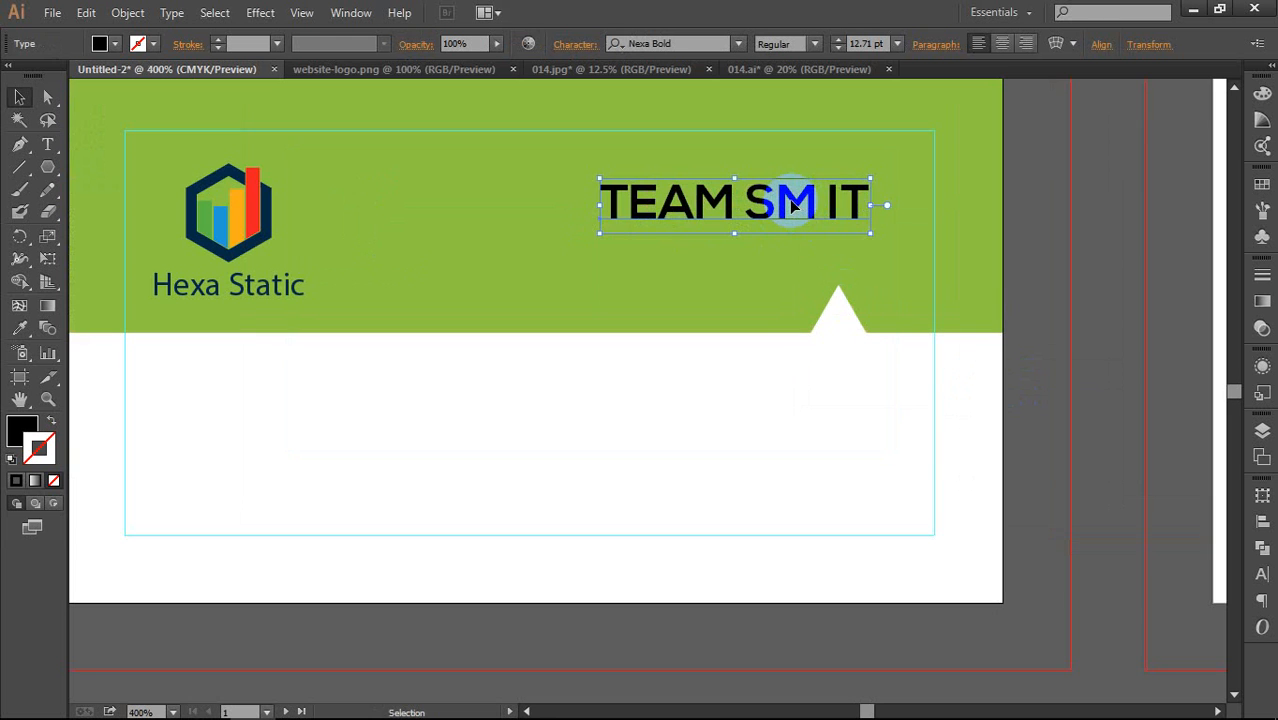
pyautogui.hotkey('ctrl', 'shift', 'b')
pyautogui.hotkey('ctrl', 'shift', '[')
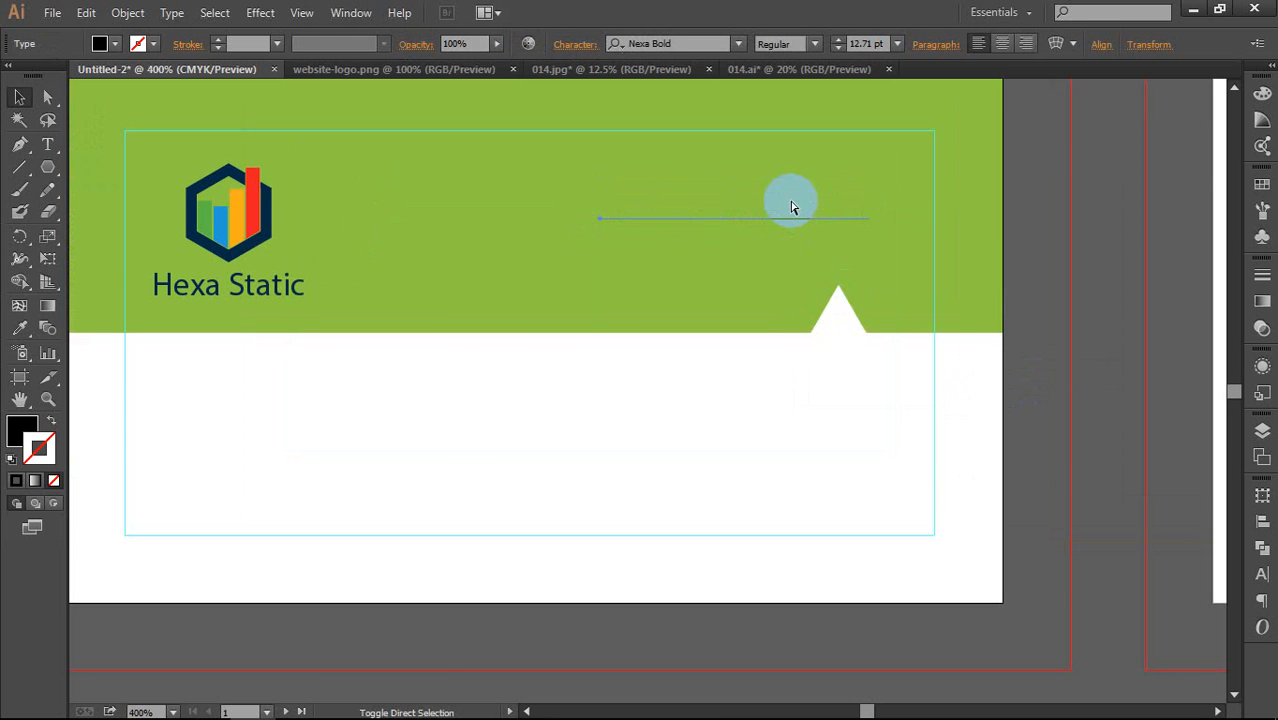
pyautogui.scroll(-1, 812, 253)
pyautogui.click(956, 243)
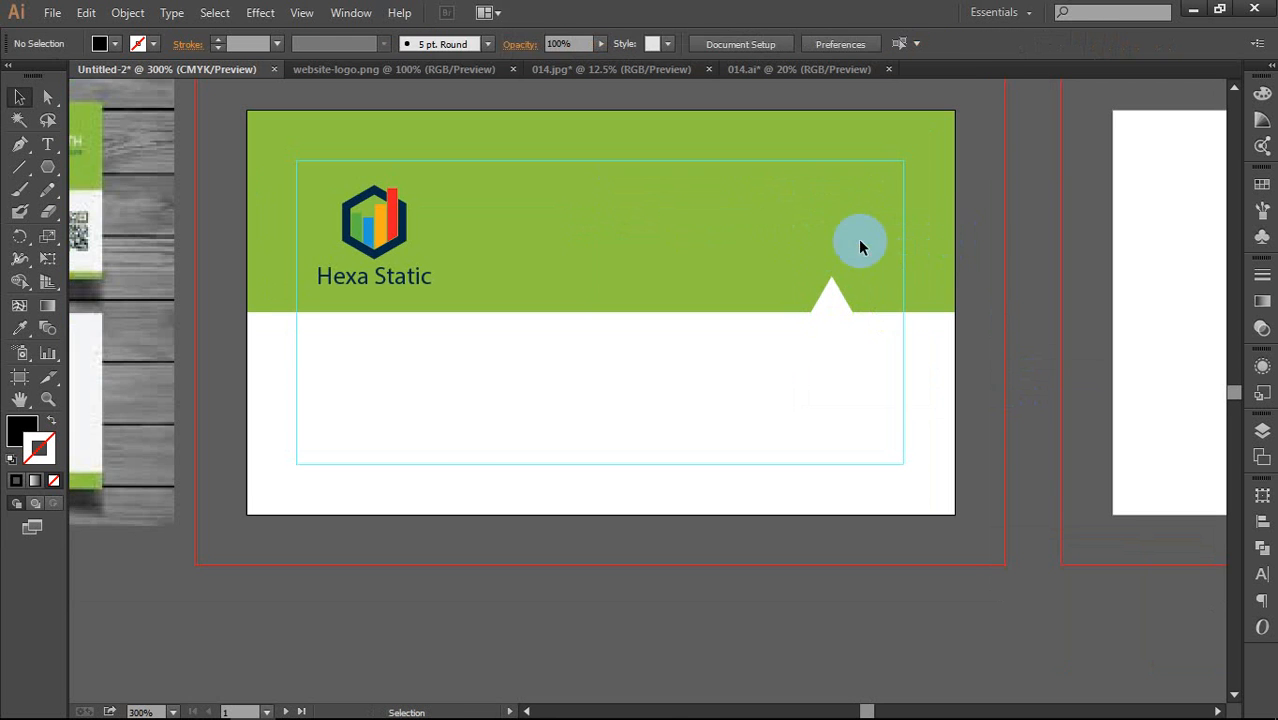
pyautogui.click(817, 226)
pyautogui.press('ctrl')
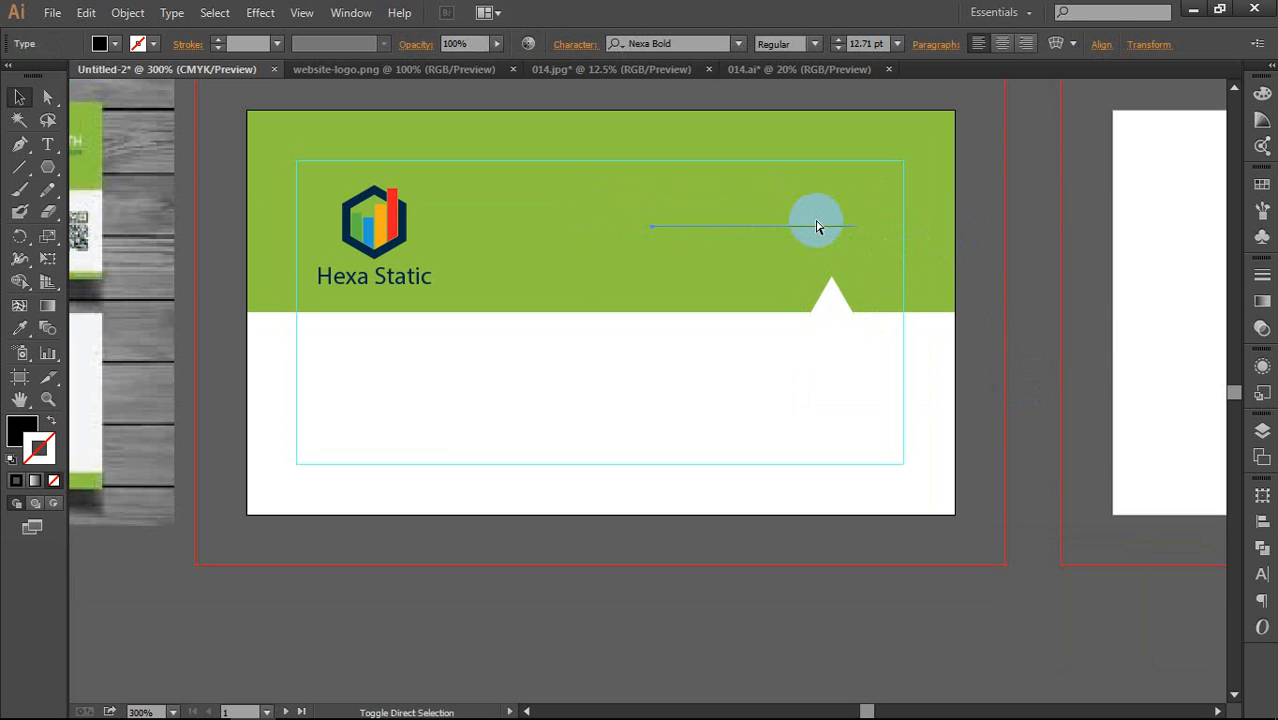
pyautogui.hotkey('ctrl', 'shift', ']')
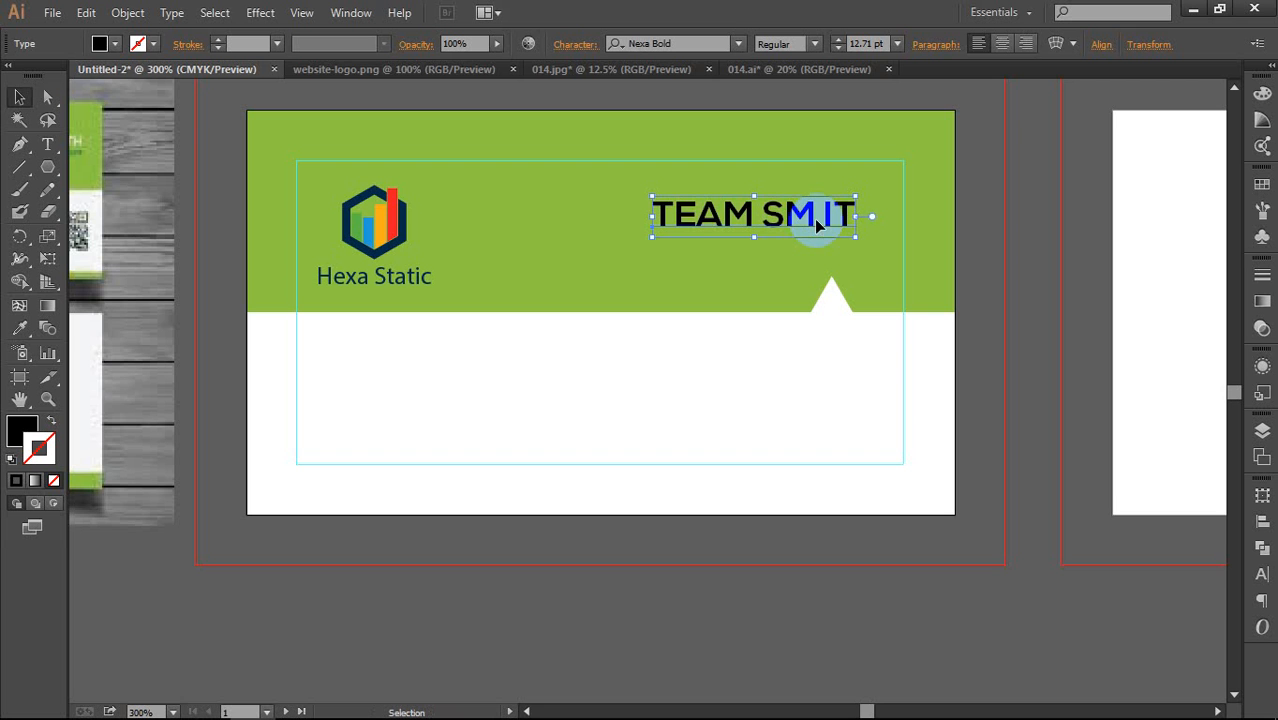
# Step: Scale the TEAM SM IT text down to about 8.1 pt and move it close to the right safe-area guide
pyautogui.scroll(2, 814, 218)
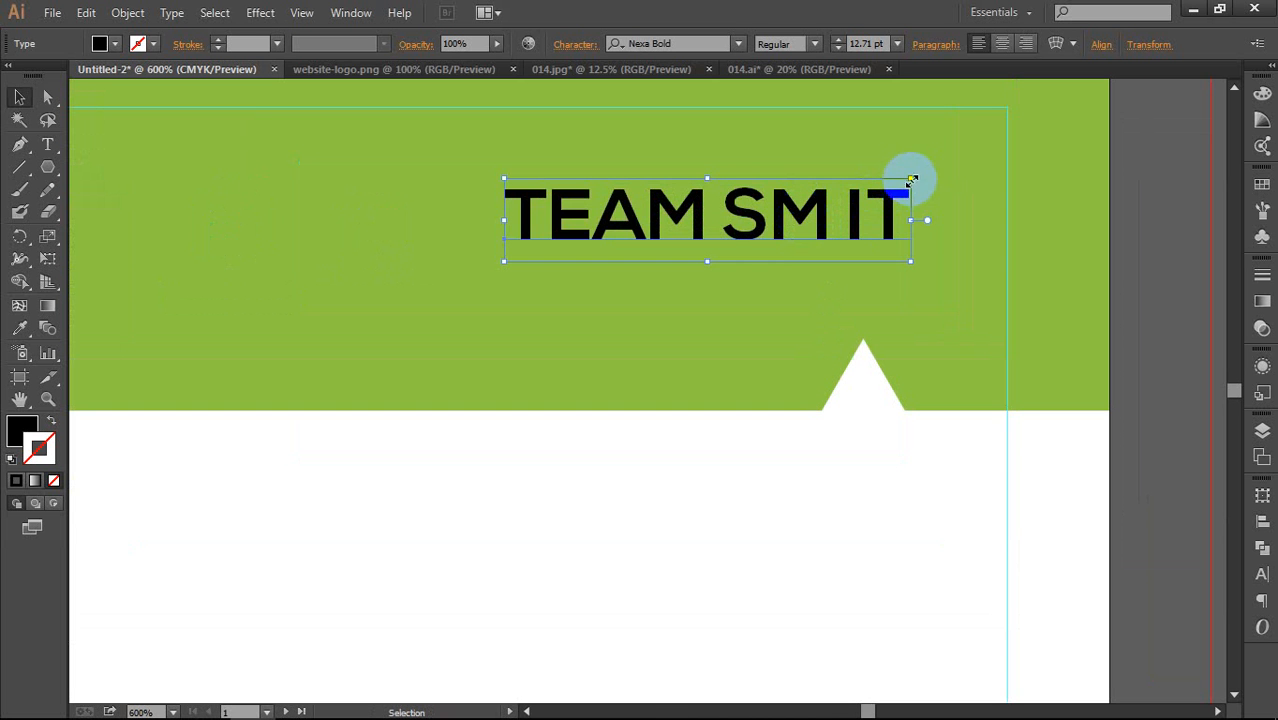
pyautogui.moveTo(909, 179); pyautogui.dragTo(883, 185)
pyautogui.moveTo(818, 210); pyautogui.dragTo(930, 199)
# Step: Check the name and job title layout on the reference card and duplicate the TEAM SM IT text just above the white triangle
pyautogui.scroll(-3, 939, 248)
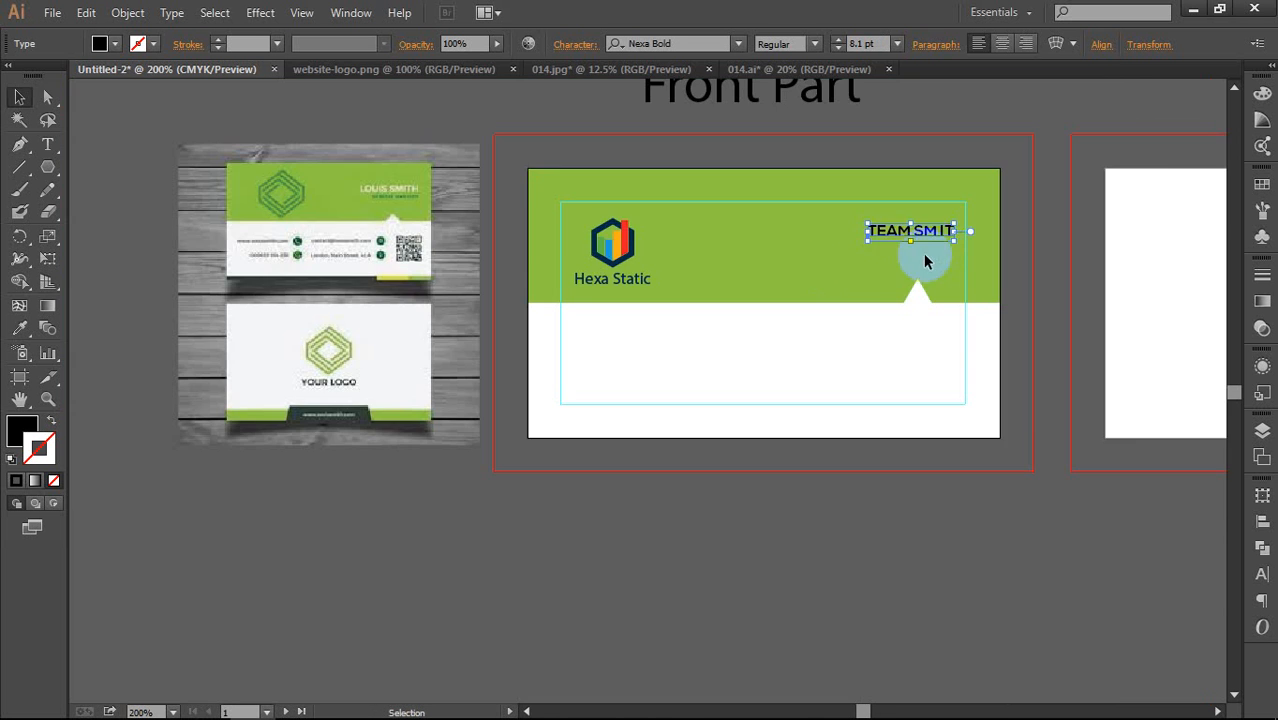
pyautogui.hscroll(-3, 562, 222)
pyautogui.scroll(4, 441, 167)
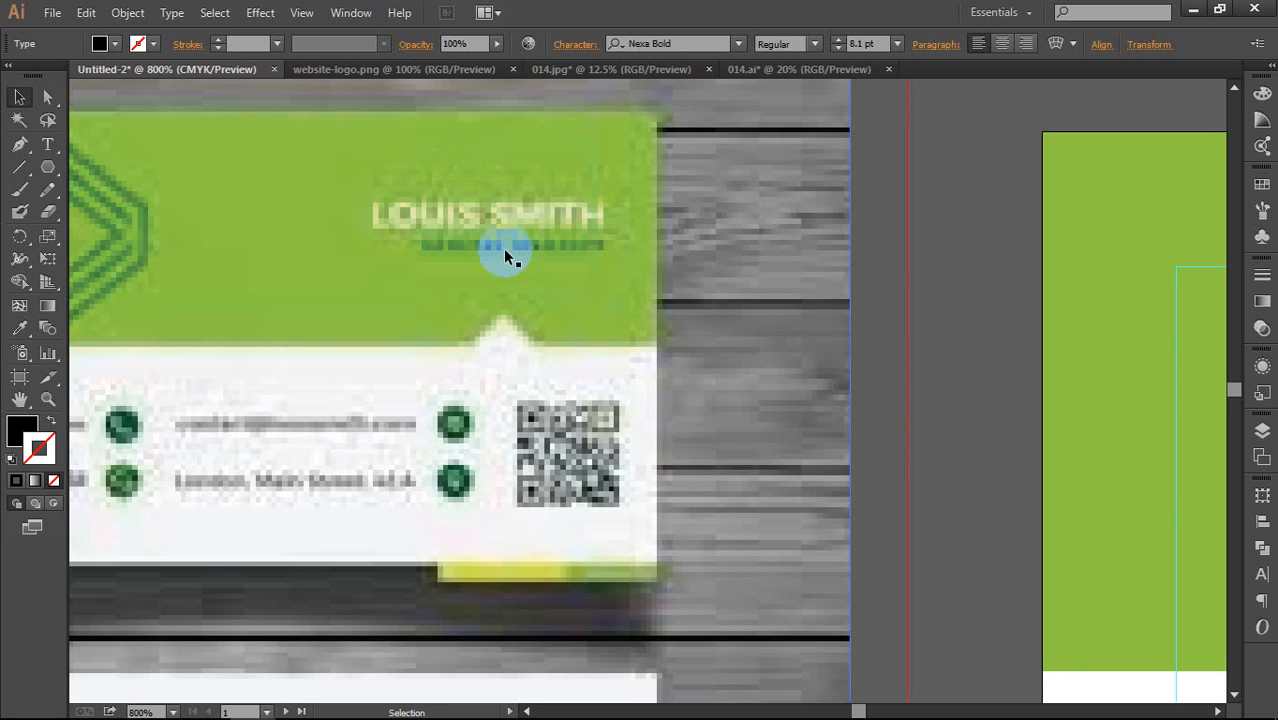
pyautogui.scroll(-1, 582, 220)
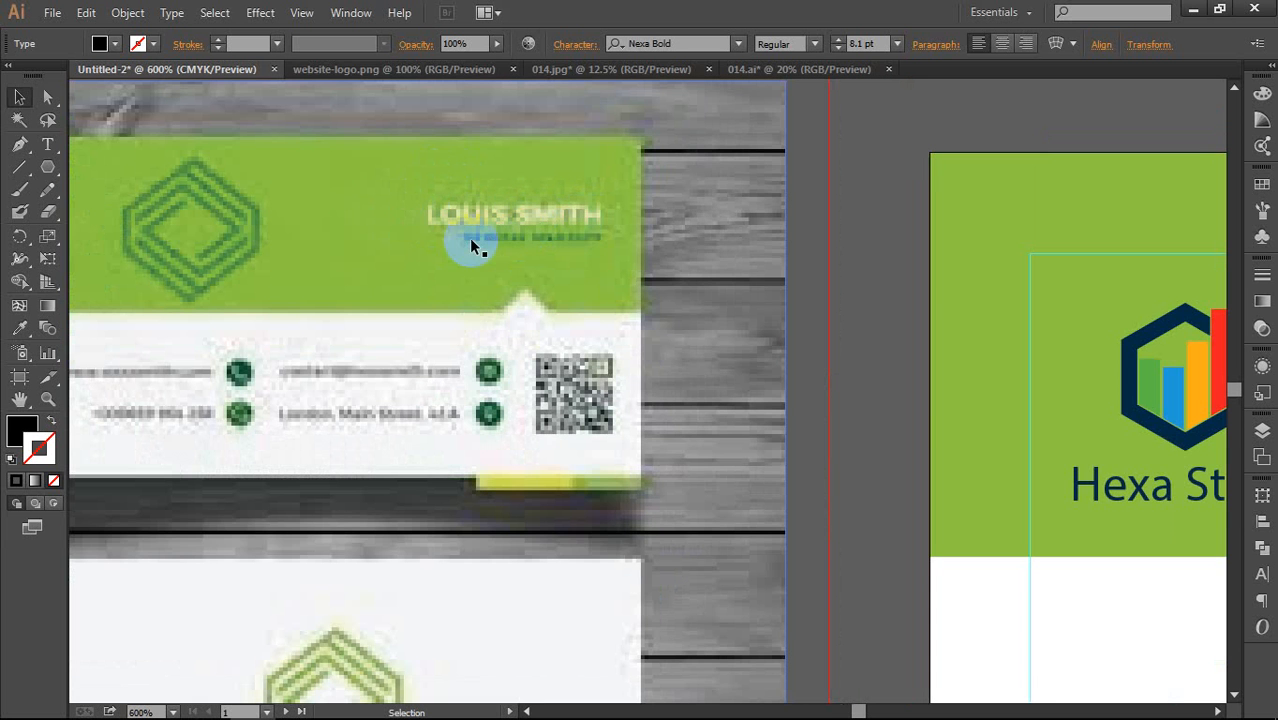
pyautogui.scroll(-3, 770, 271)
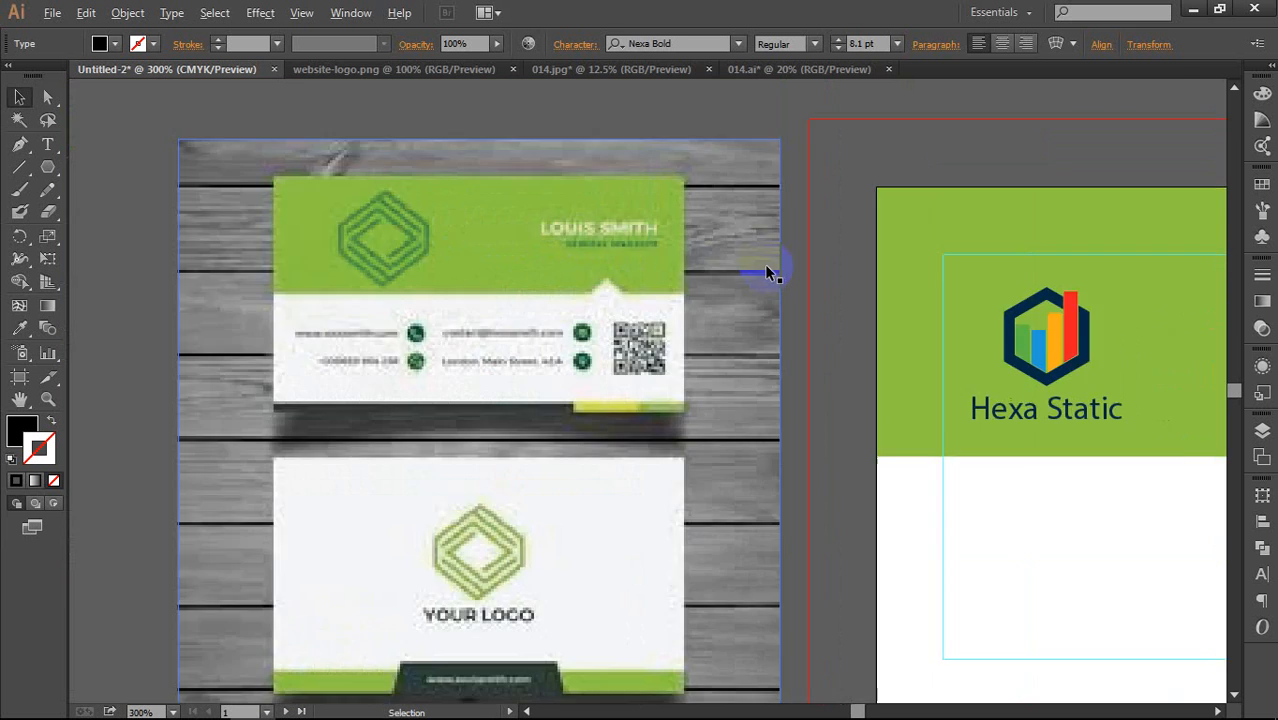
pyautogui.moveTo(608, 251); pyautogui.dragTo(269, 224)
pyautogui.click(847, 220)
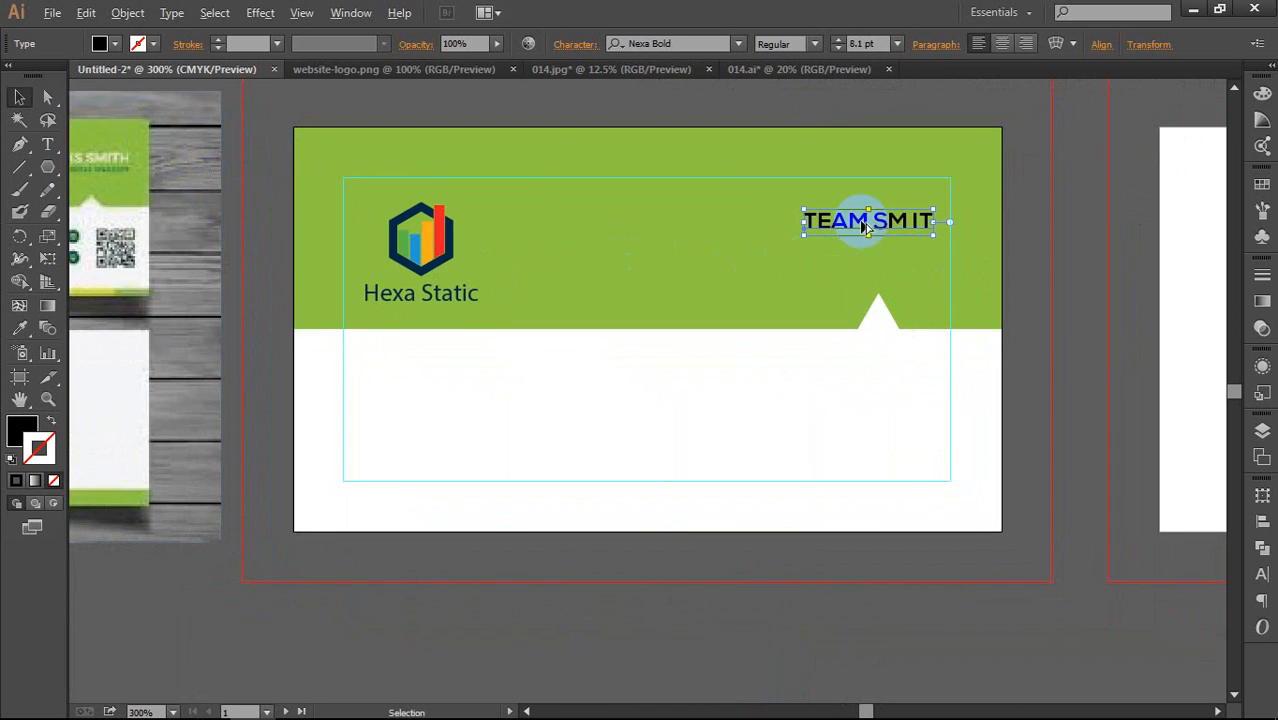
pyautogui.scroll(1, 847, 220)
pyautogui.moveTo(847, 220); pyautogui.dragTo(815, 298)
# Step: Replace the text of the lower TEAM SM IT copy with "GRAPHIC" followed by a space
pyautogui.doubleClick(815, 300)
pyautogui.tripleClick(815, 300)
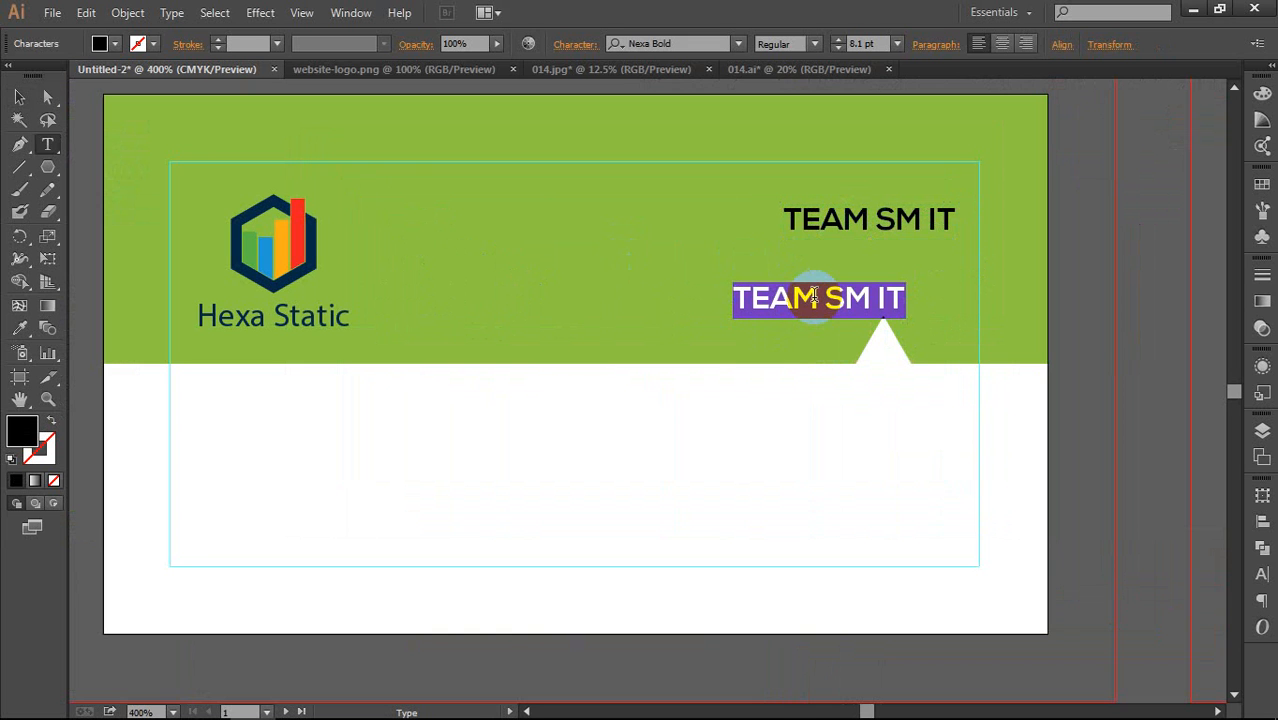
pyautogui.write('GRA')
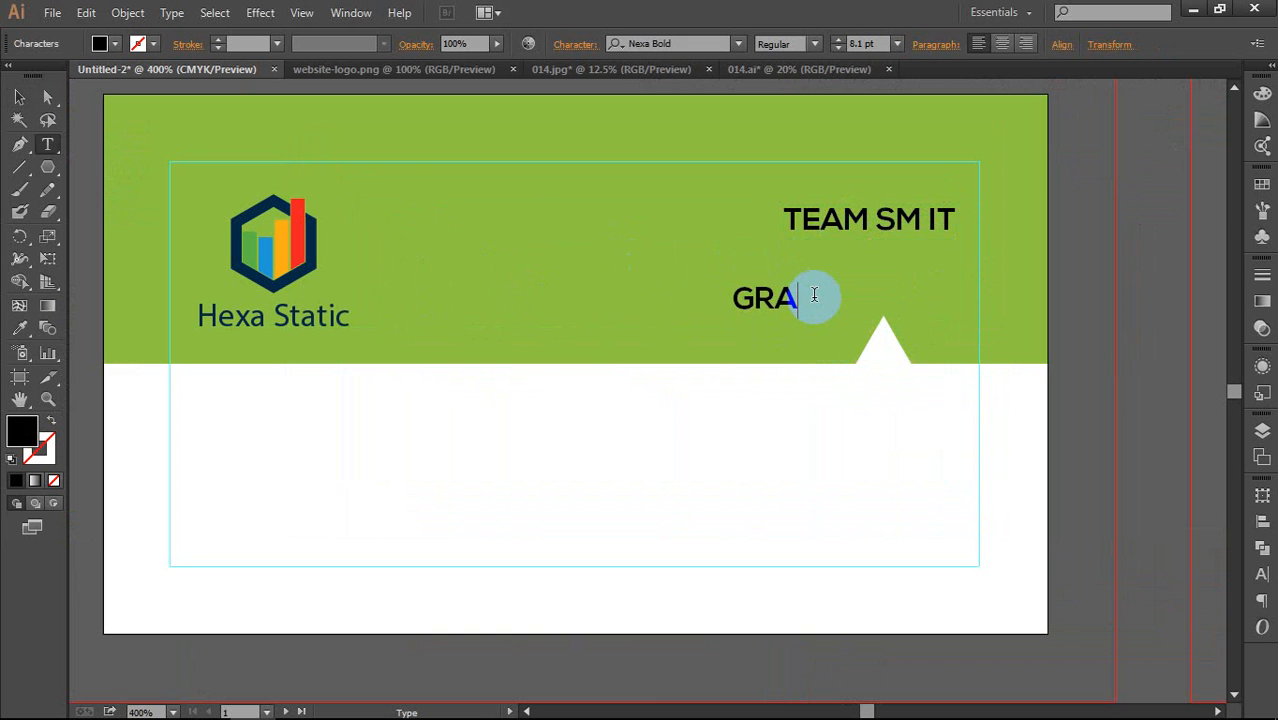
pyautogui.write('PHIC ')
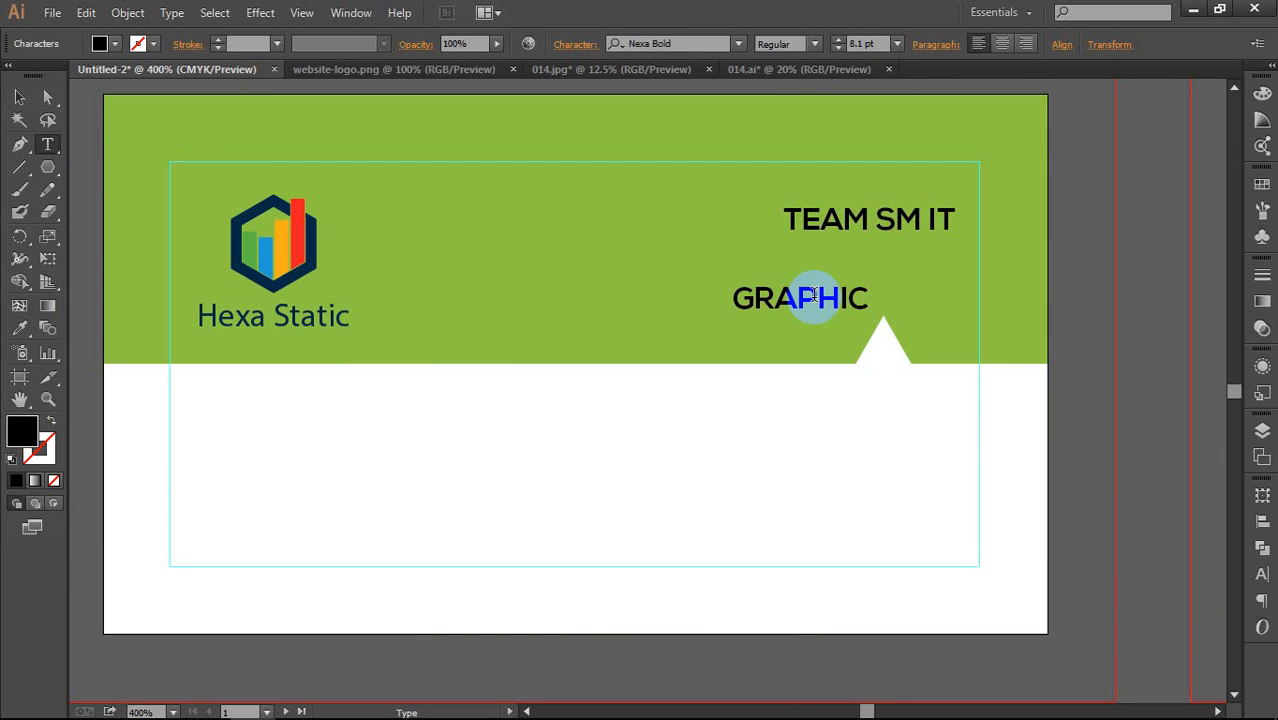
pyautogui.write('& WEBS')
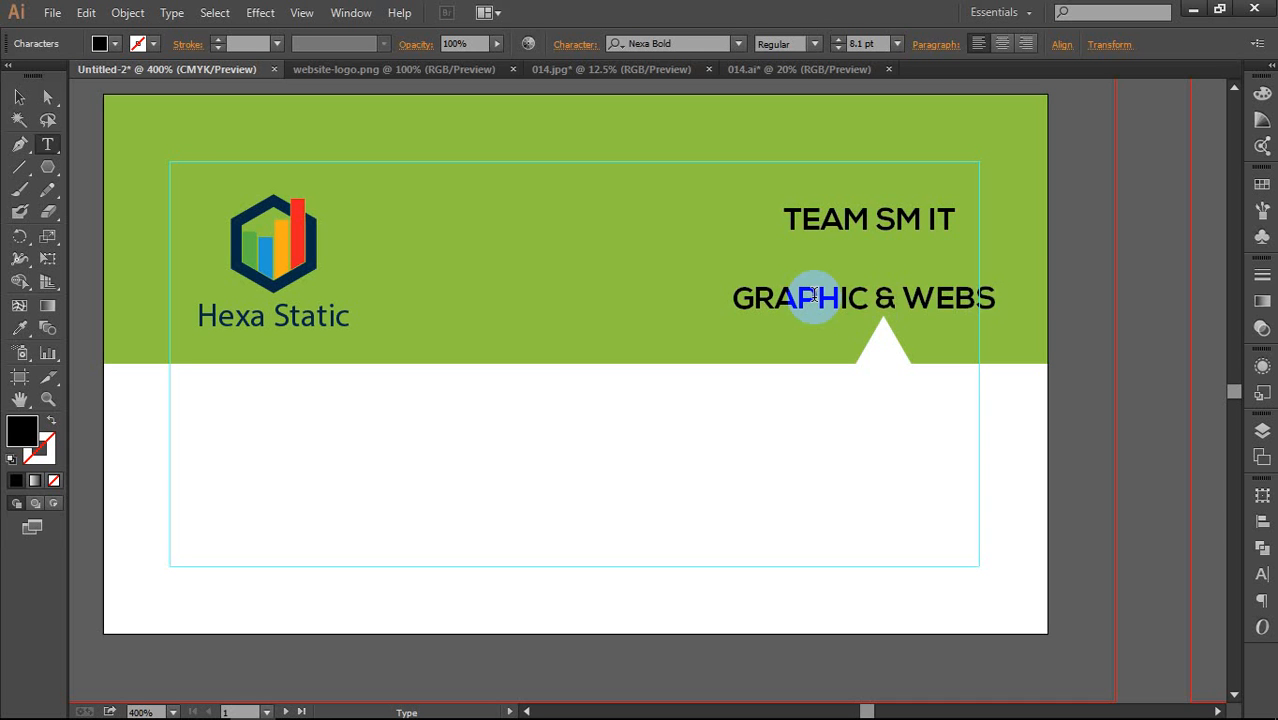
pyautogui.press('BackSpace')
pyautogui.press('BackSpace')
pyautogui.press('BackSpace')
pyautogui.press('BackSpace')
pyautogui.press('BackSpace')
pyautogui.press('BackSpace')
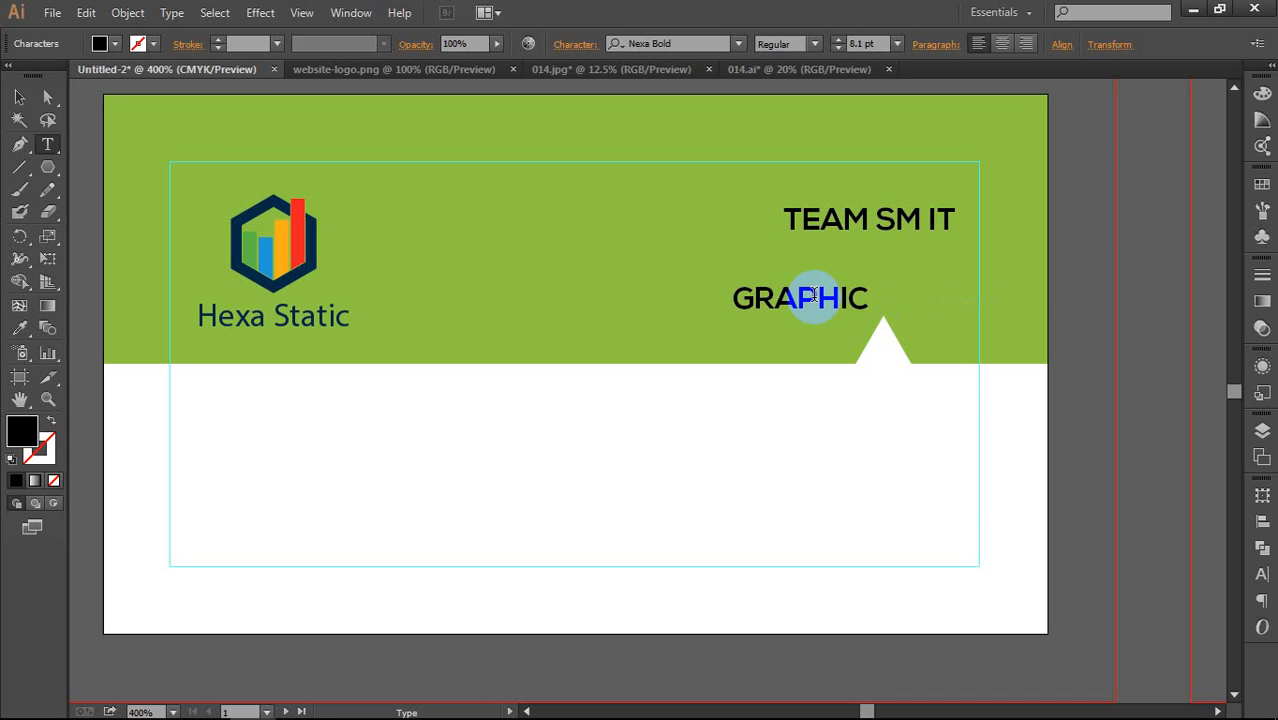
# Step: Complete the job title line to read "GRAPHIC DESIGNER" and finish editing the text
pyautogui.write('DESIGN')
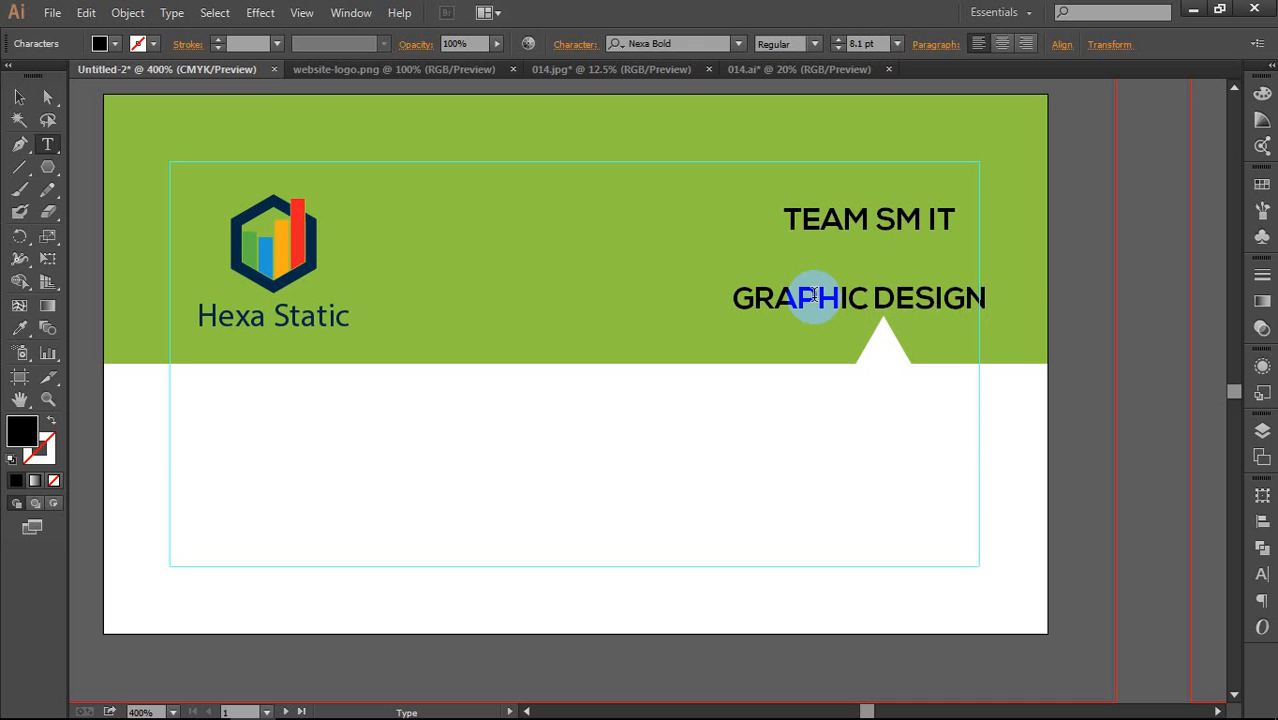
pyautogui.write('ER')
pyautogui.press('Escape')
# Step: Scale the GRAPHIC DESIGNER text down to about 5.73 pt and place it directly beneath TEAM SM IT
pyautogui.moveTo(879, 299); pyautogui.dragTo(871, 290)
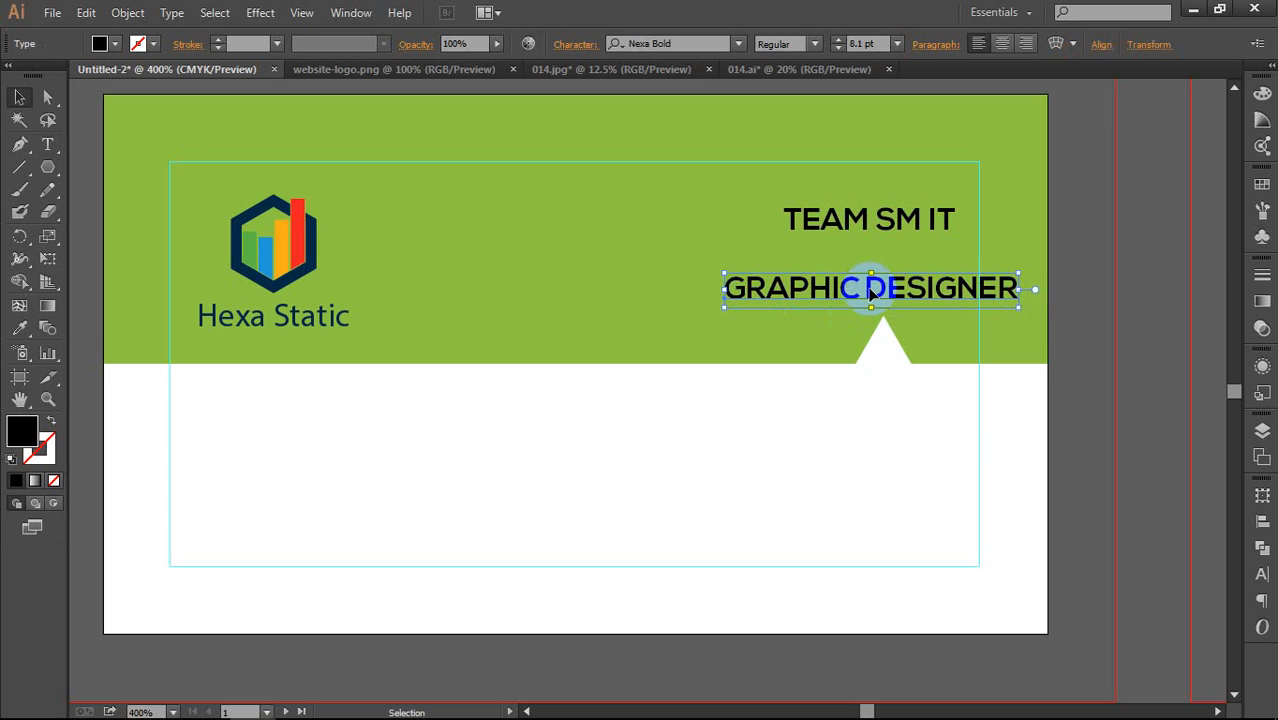
pyautogui.moveTo(1017, 273); pyautogui.dragTo(1001, 283)
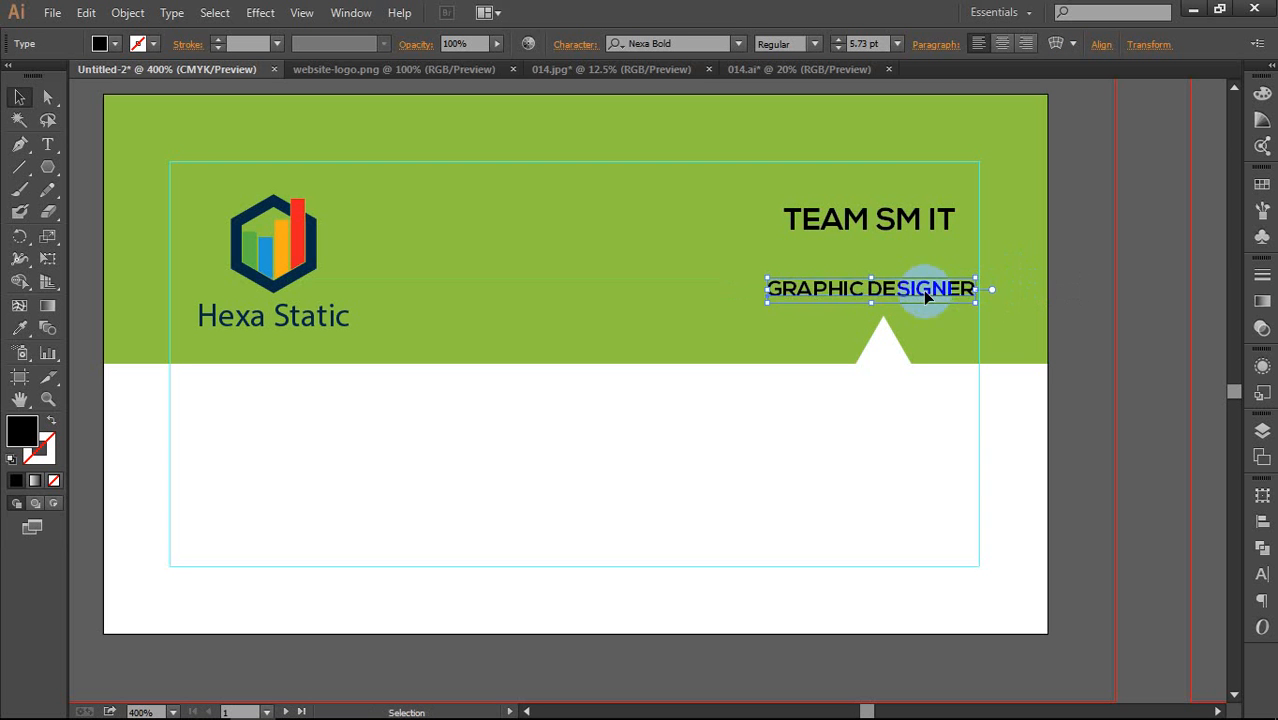
pyautogui.moveTo(927, 295); pyautogui.dragTo(915, 256)
# Step: Change the font of the GRAPHIC DESIGNER text to Nexa Light
pyautogui.scroll(1, 915, 256)
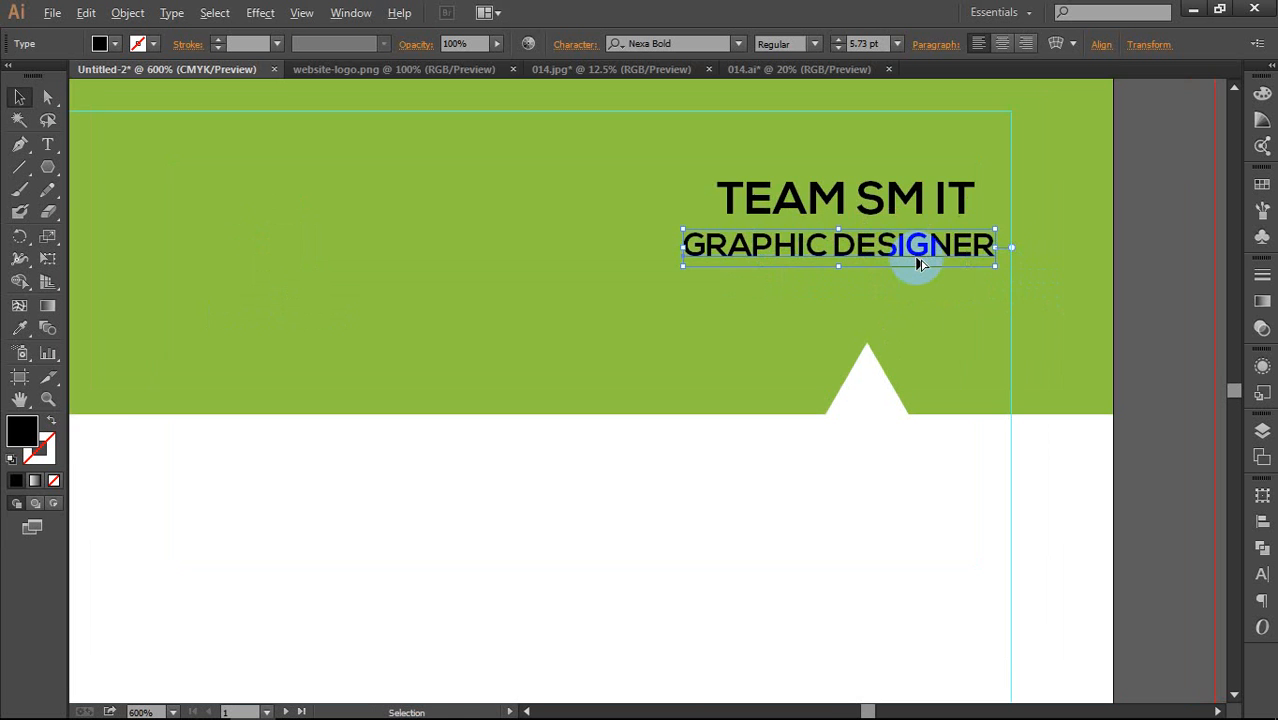
pyautogui.scroll(2, 910, 262)
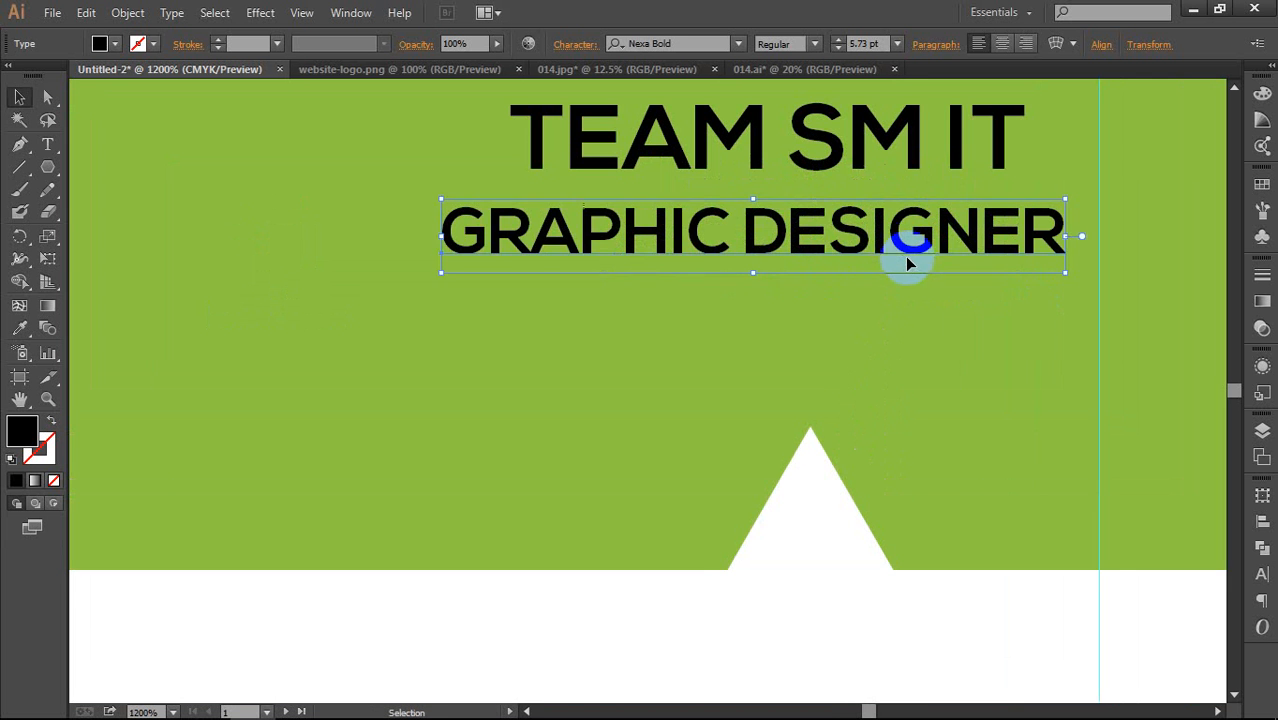
pyautogui.moveTo(820, 292); pyautogui.dragTo(826, 304)
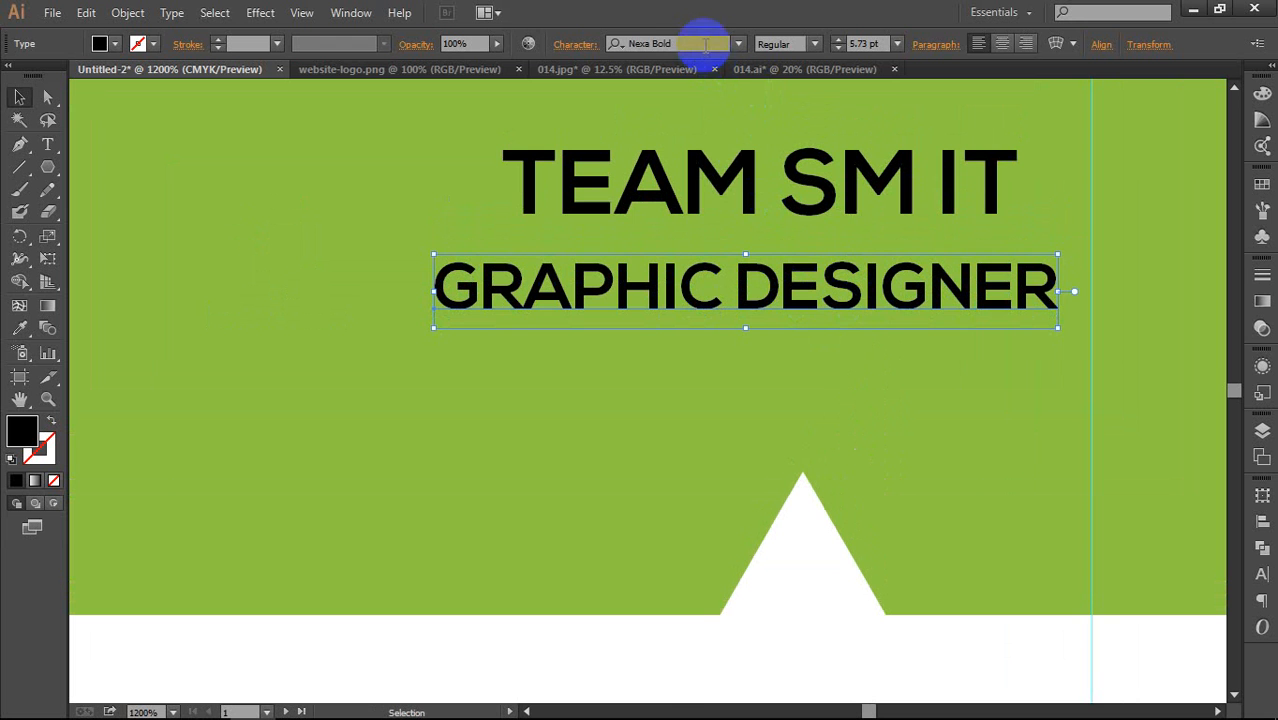
pyautogui.click(742, 186)
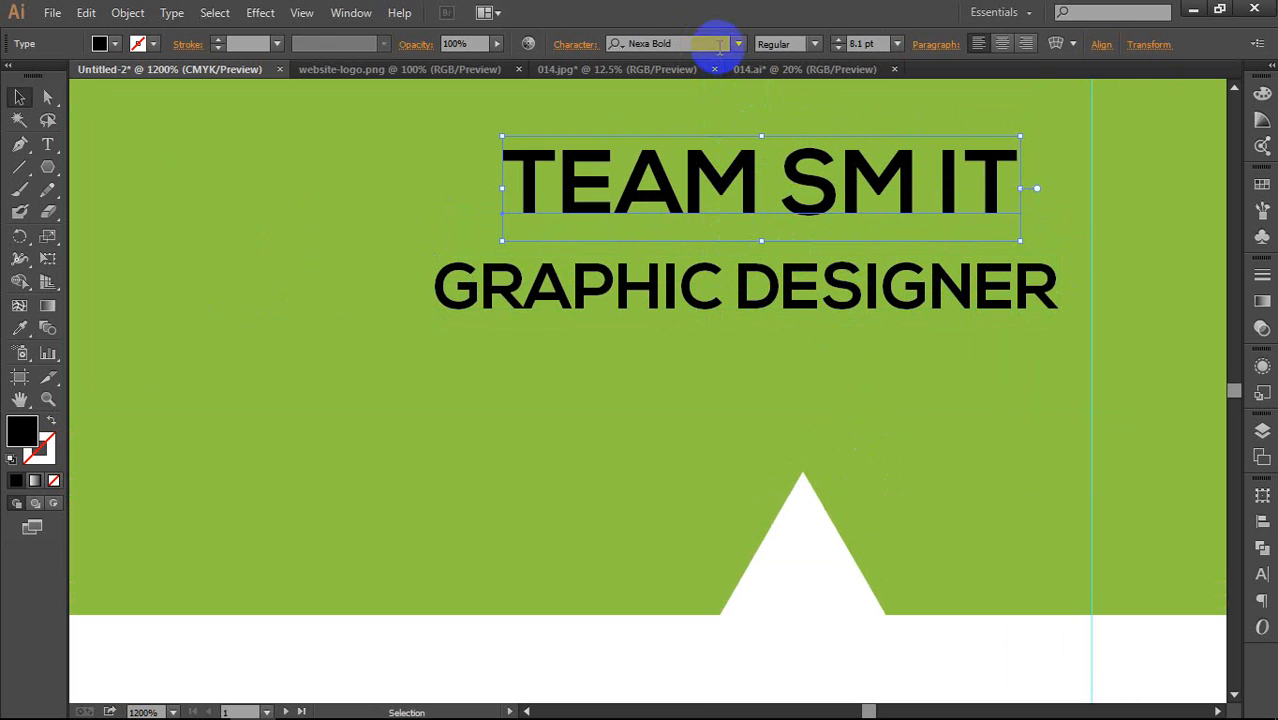
pyautogui.click(776, 285)
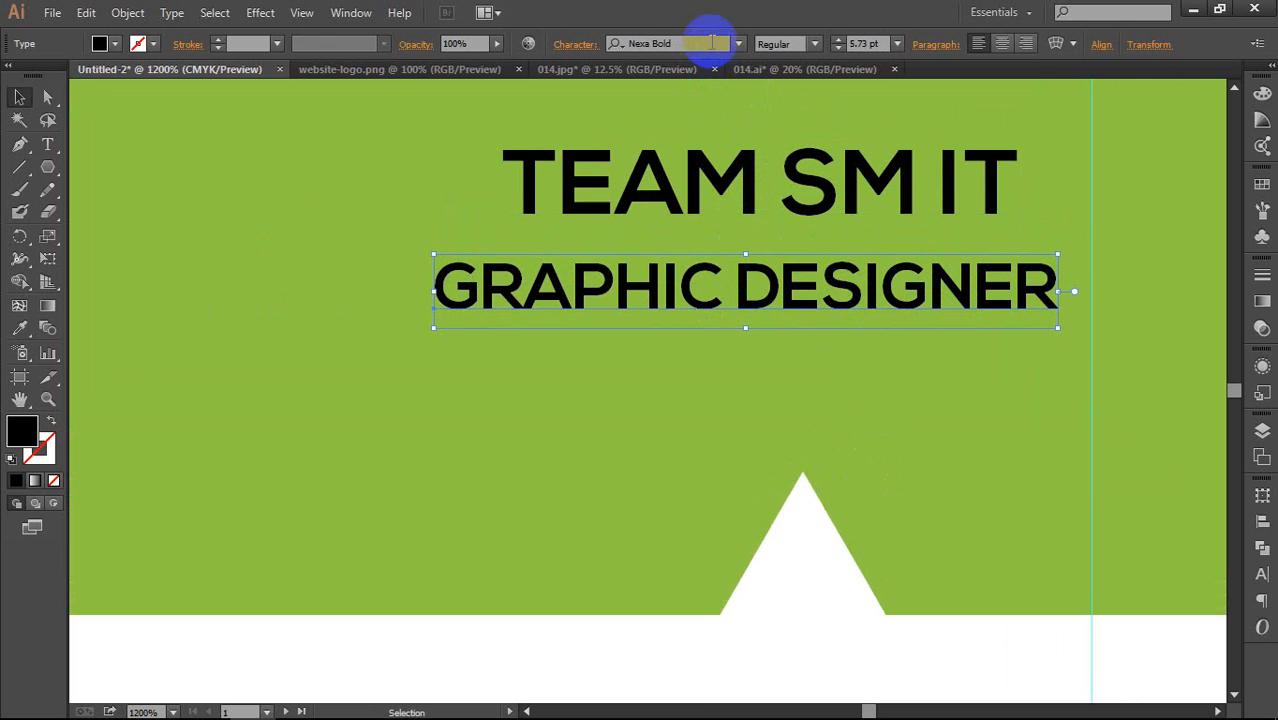
pyautogui.click(738, 44)
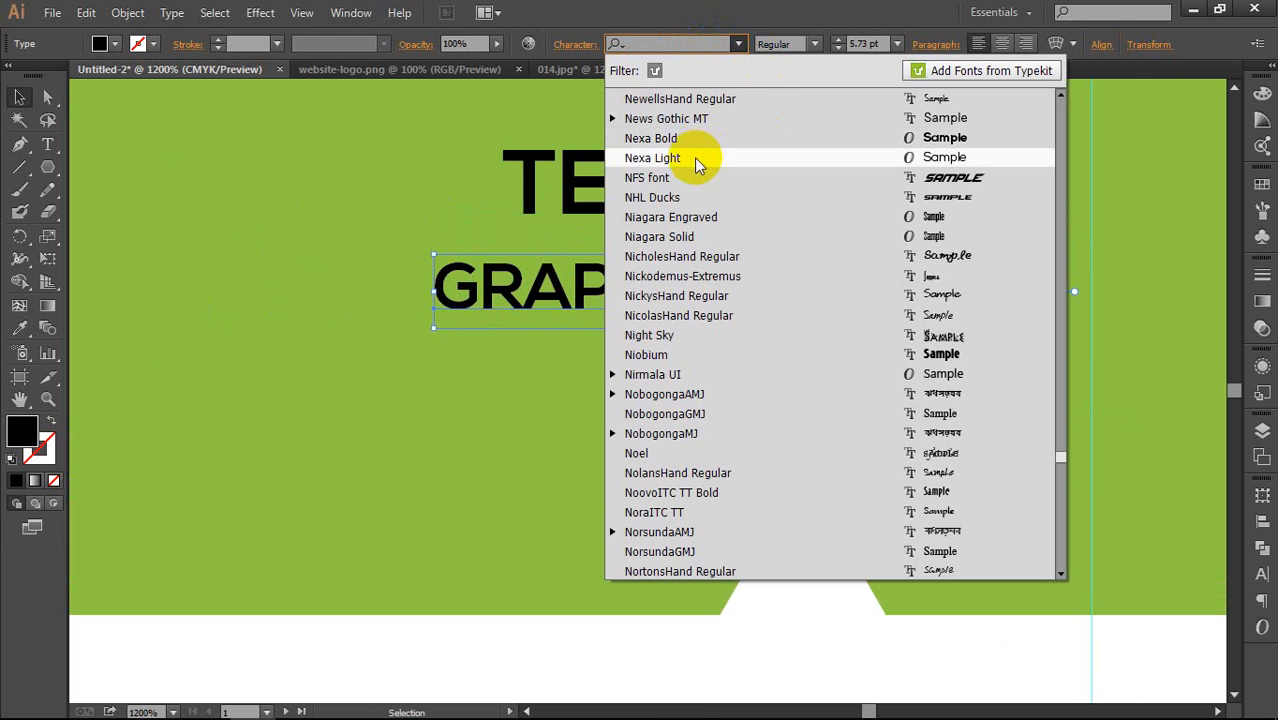
pyautogui.click(694, 157)
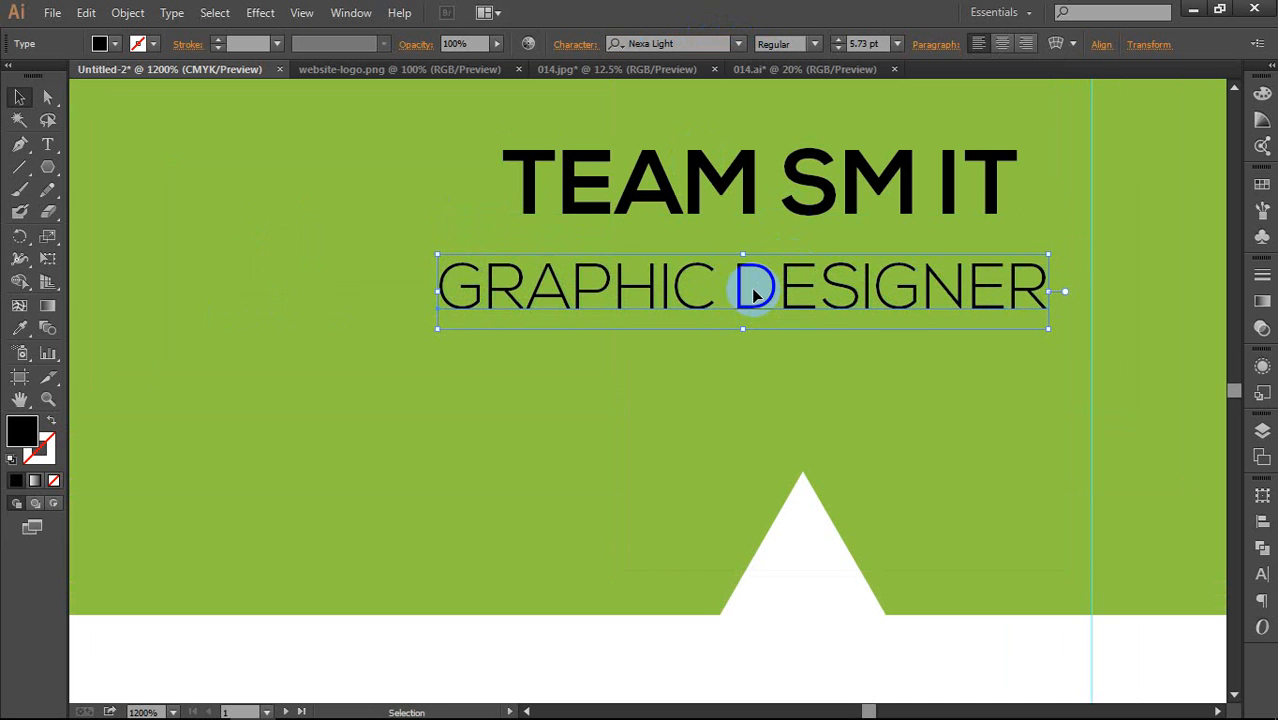
# Step: Scale the GRAPHIC DESIGNER text down to about 2.46 pt and place it close beneath the start of TEAM SM IT
pyautogui.moveTo(1047, 257); pyautogui.dragTo(1011, 263)
pyautogui.moveTo(902, 285); pyautogui.dragTo(936, 257)
pyautogui.moveTo(807, 257); pyautogui.dragTo(707, 250)
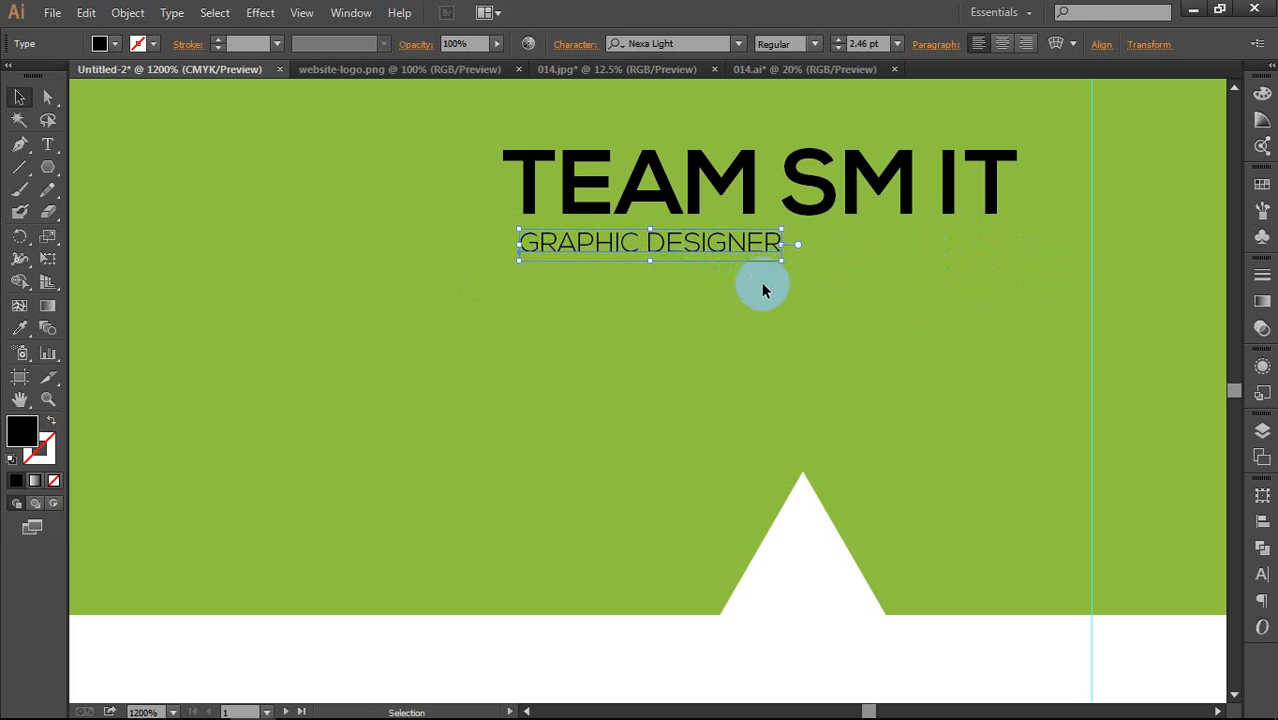
# Step: Widen the tracking of the GRAPHIC DESIGNER text, trying 800 and then setting it to 600
pyautogui.hotkey('ctrl', 't')
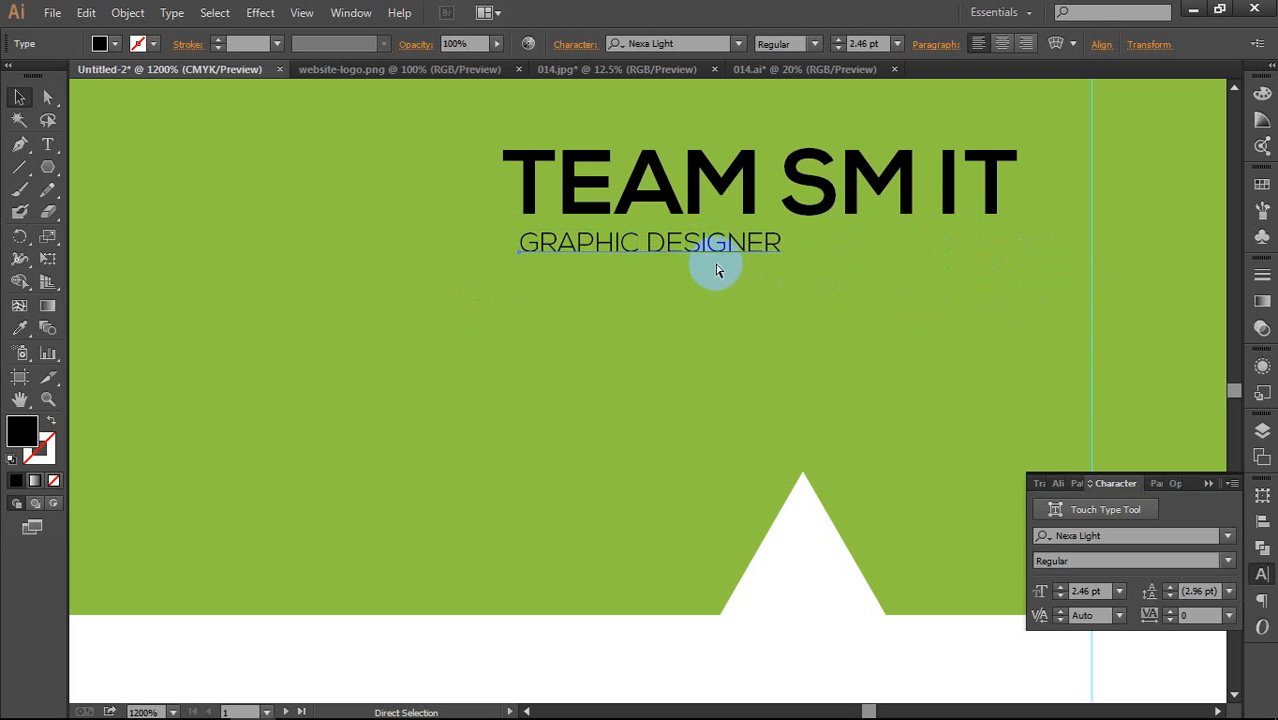
pyautogui.doubleClick(1086, 591)
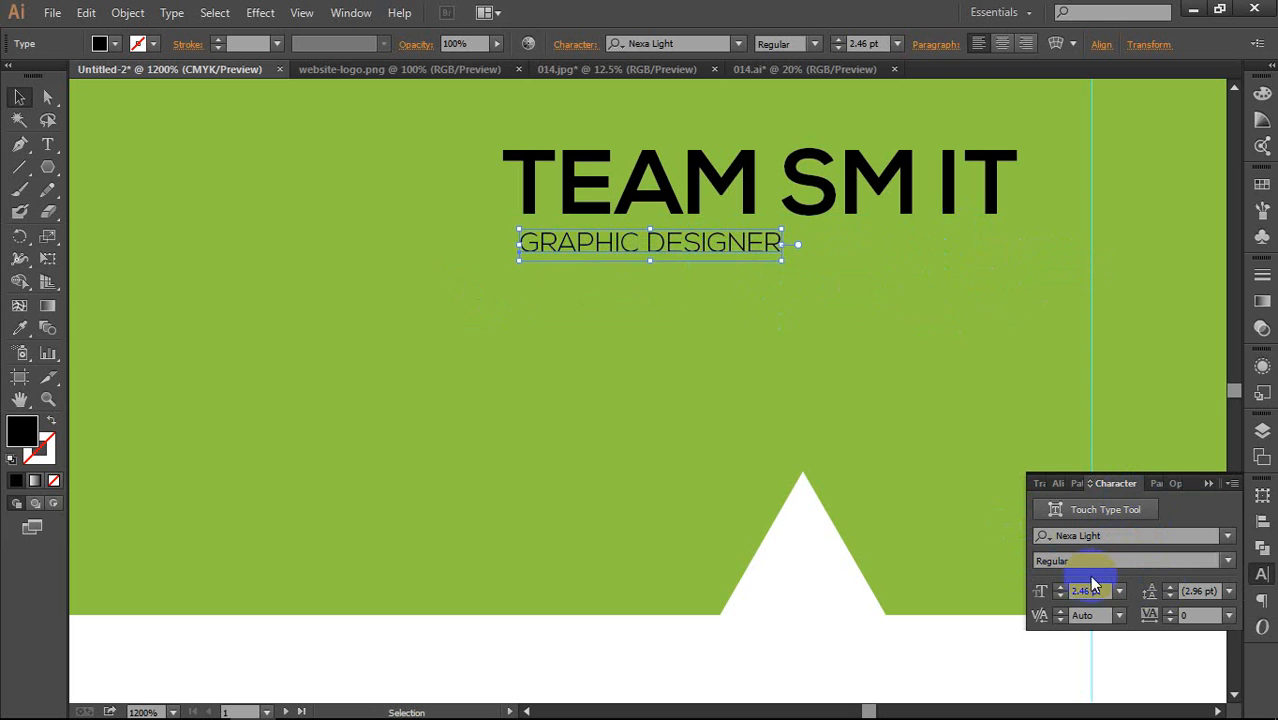
pyautogui.click(1188, 616)
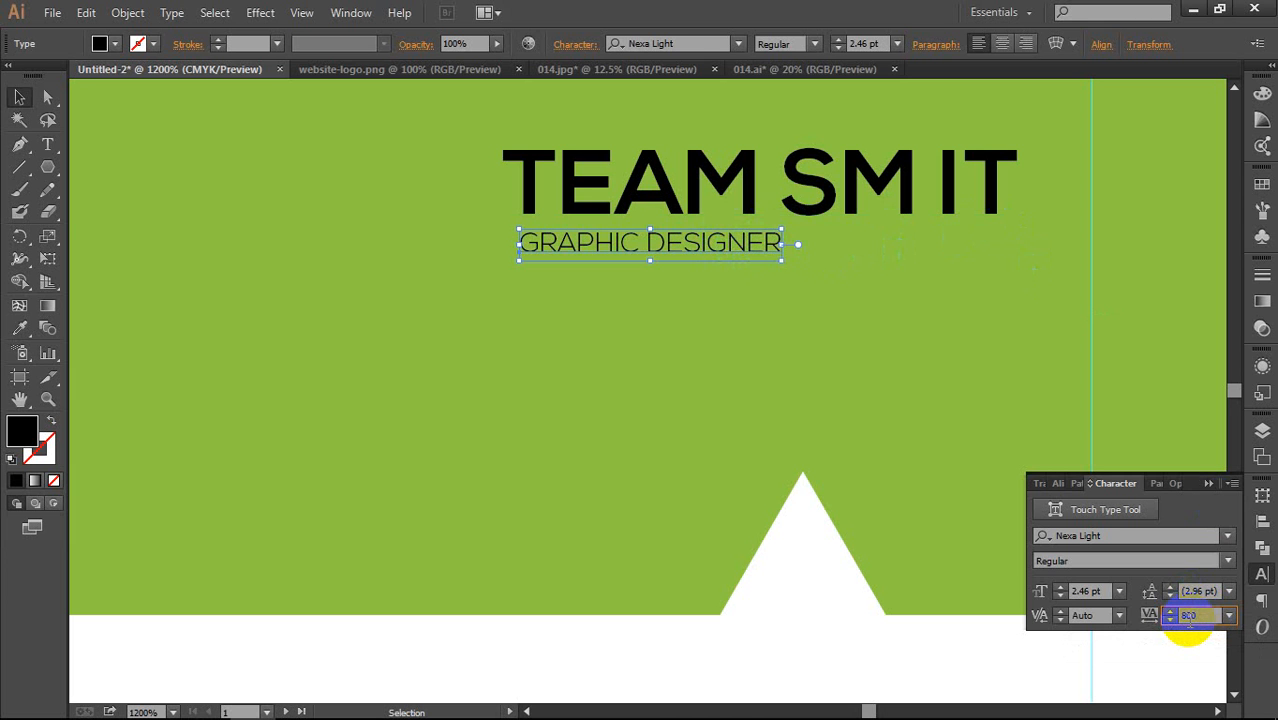
pyautogui.press('Return')
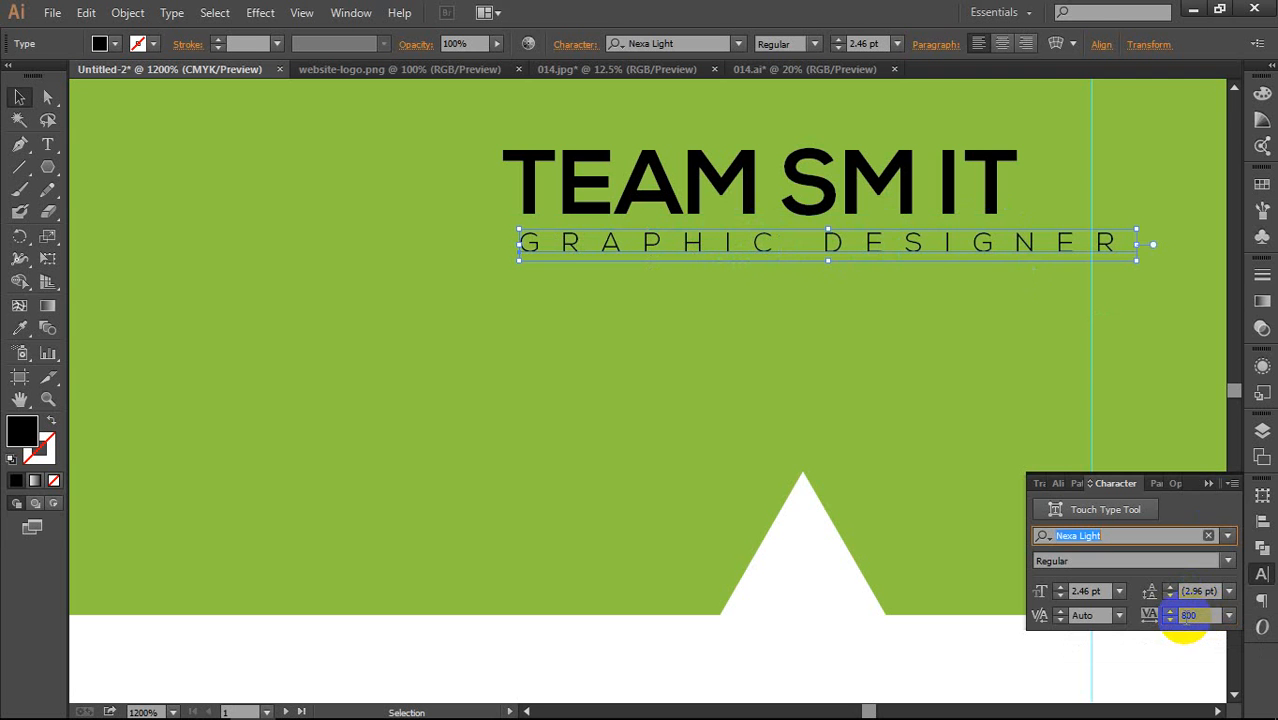
pyautogui.click(1190, 615)
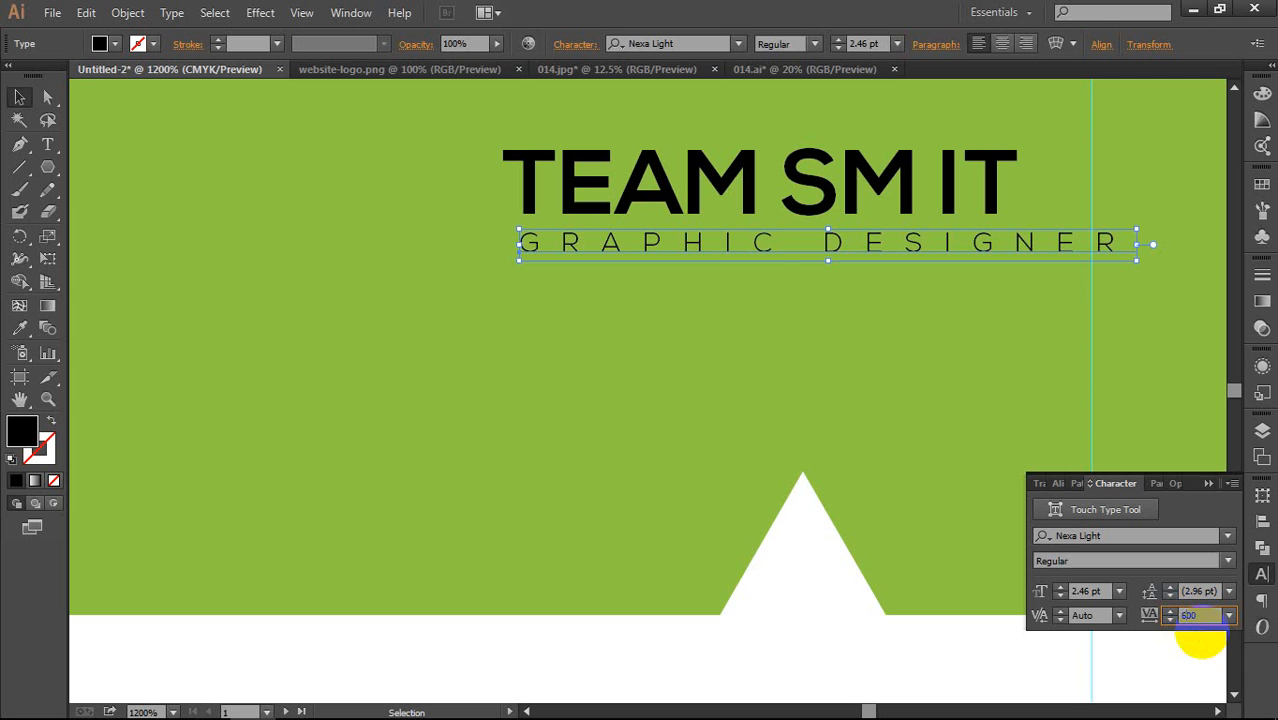
pyautogui.press('Return')
# Step: Reduce the tracking of the GRAPHIC DESIGNER text gradually to 525 to fit the width of TEAM SM IT, and deselect it
pyautogui.click(1195, 615)
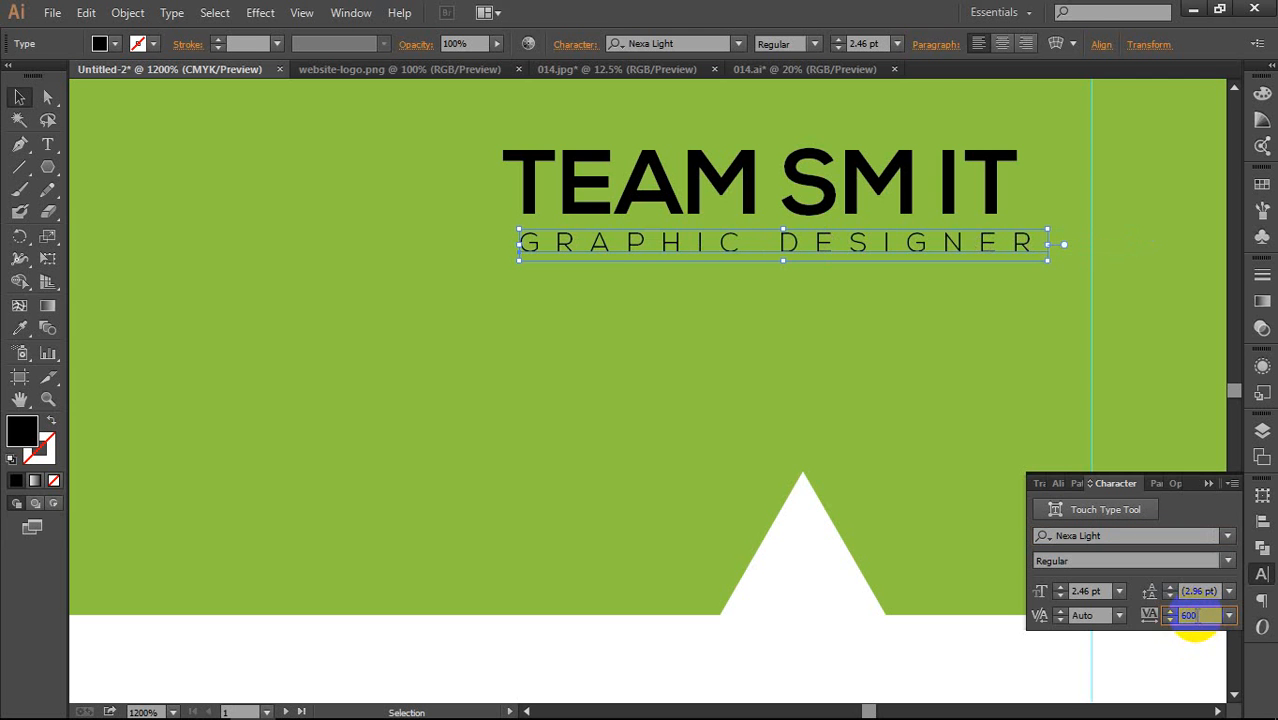
pyautogui.press('Down')
pyautogui.press('Down')
pyautogui.press('Down')
pyautogui.press('Down')
pyautogui.press('Down')
pyautogui.press('Down')
pyautogui.press('Down')
pyautogui.press('Down')
pyautogui.press('Down')
pyautogui.press('Down')
pyautogui.press('Down')
pyautogui.press('Down')
pyautogui.press('Down')
pyautogui.press('Down')
pyautogui.press('Down')
pyautogui.press('Down')
pyautogui.press('Down')
pyautogui.press('Down')
pyautogui.press('Down')
pyautogui.press('Down')
pyautogui.press('Down')
pyautogui.press('Down')
pyautogui.press('Down')
pyautogui.press('Down')
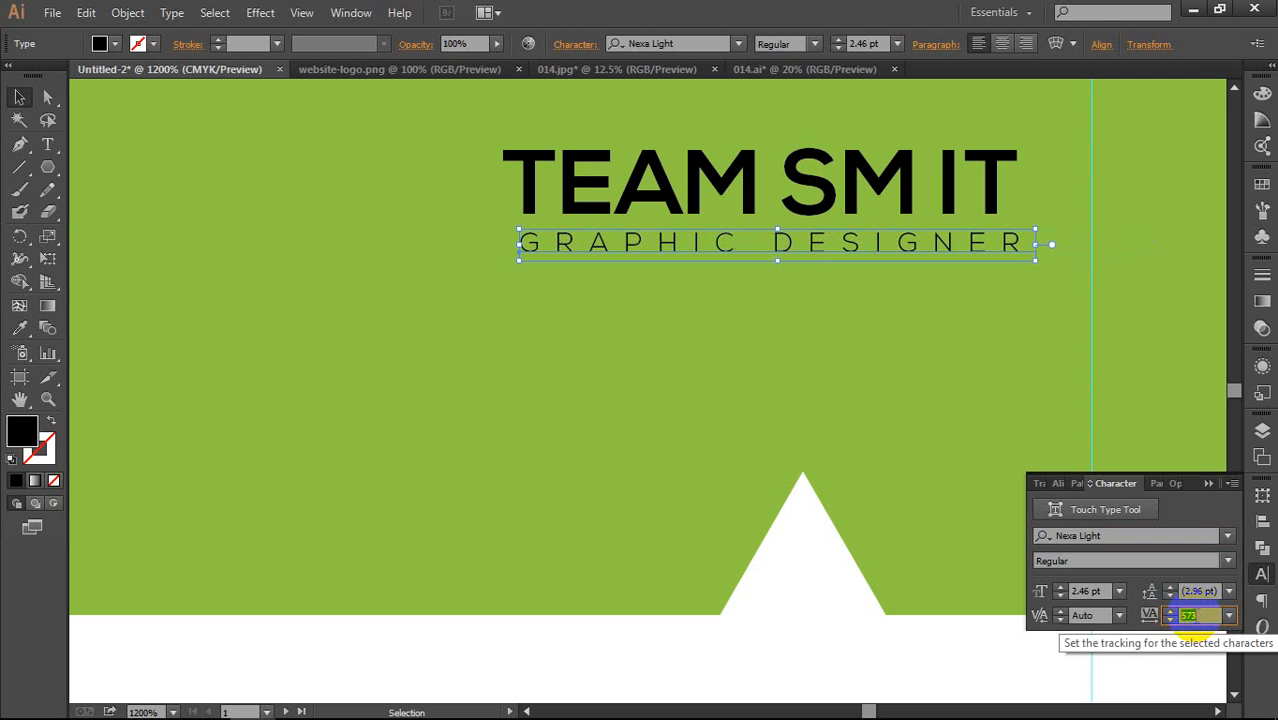
pyautogui.press('Down')
pyautogui.press('Down')
pyautogui.press('Down')
pyautogui.press('Down')
pyautogui.press('Down')
pyautogui.press('Down')
pyautogui.press('Down')
pyautogui.press('Down')
pyautogui.press('Down')
pyautogui.press('Down')
pyautogui.press('Down')
pyautogui.press('Down')
pyautogui.press('Down')
pyautogui.press('Down')
pyautogui.press('Down')
pyautogui.press('Down')
pyautogui.press('Down')
pyautogui.press('Down')
pyautogui.press('Down')
pyautogui.press('Down')
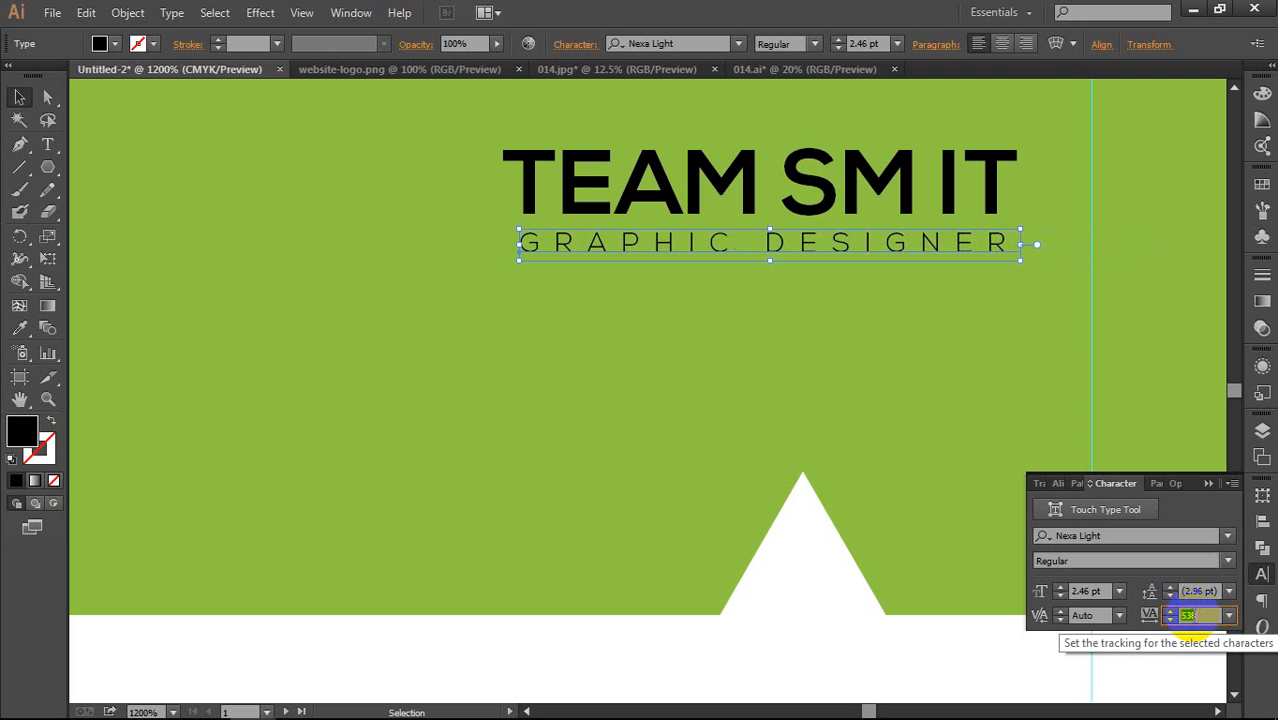
pyautogui.press('Down')
pyautogui.press('Down')
pyautogui.press('Down')
pyautogui.press('Down')
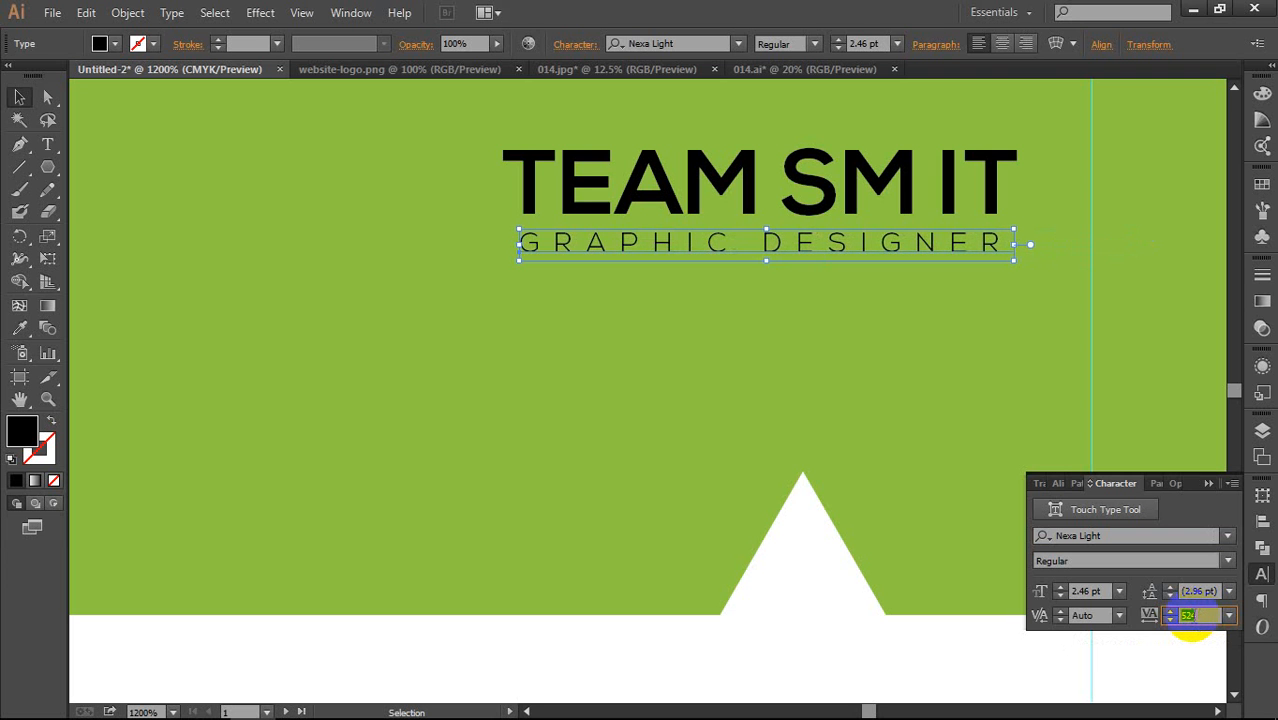
pyautogui.click(1130, 437)
# Step: Move the TEAM SM IT and GRAPHIC DESIGNER texts together slightly down, and enlarge them until their edge meets the vertical margin guide
pyautogui.scroll(-2, 969, 384)
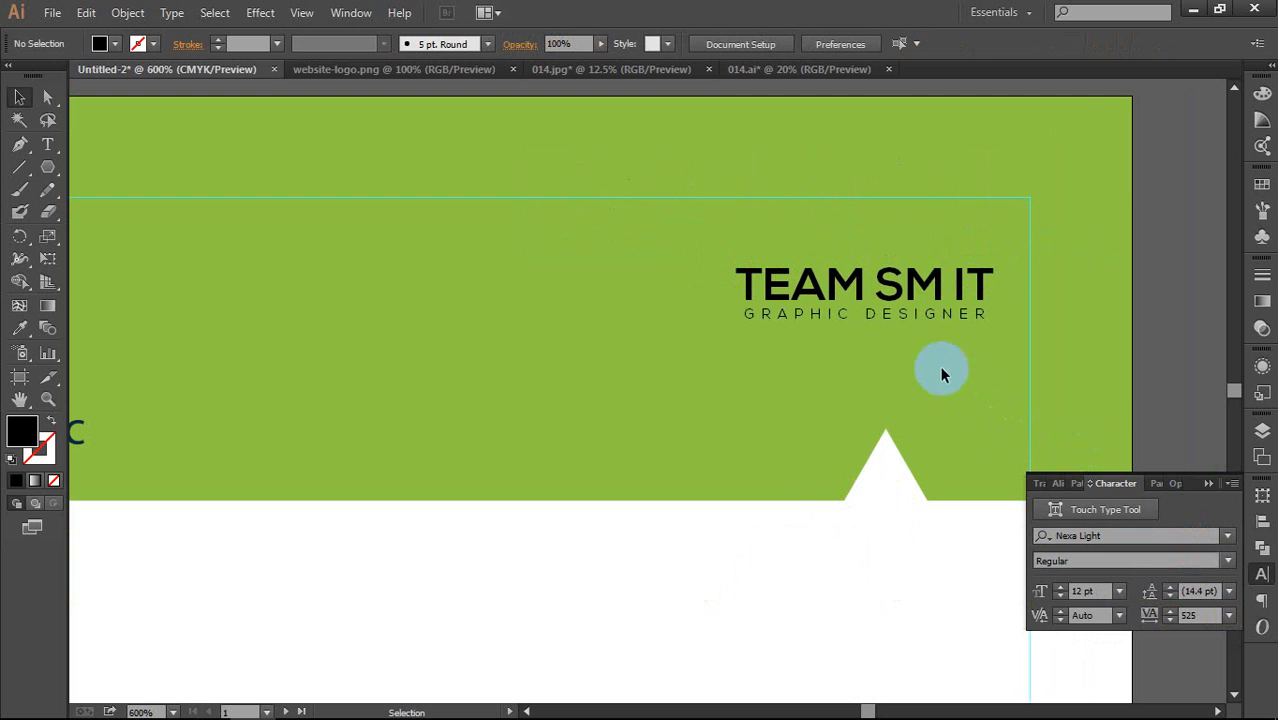
pyautogui.click(884, 274)
pyautogui.moveTo(905, 283); pyautogui.dragTo(914, 303)
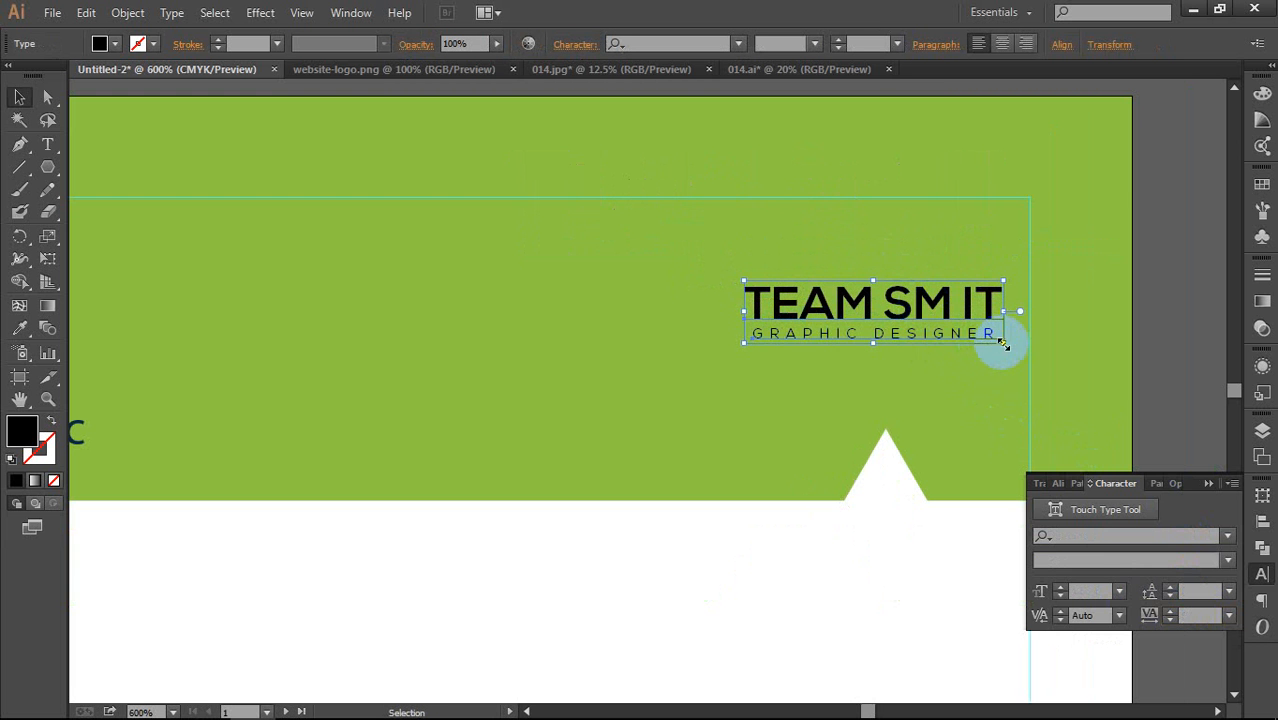
pyautogui.moveTo(1003, 344); pyautogui.dragTo(1033, 362)
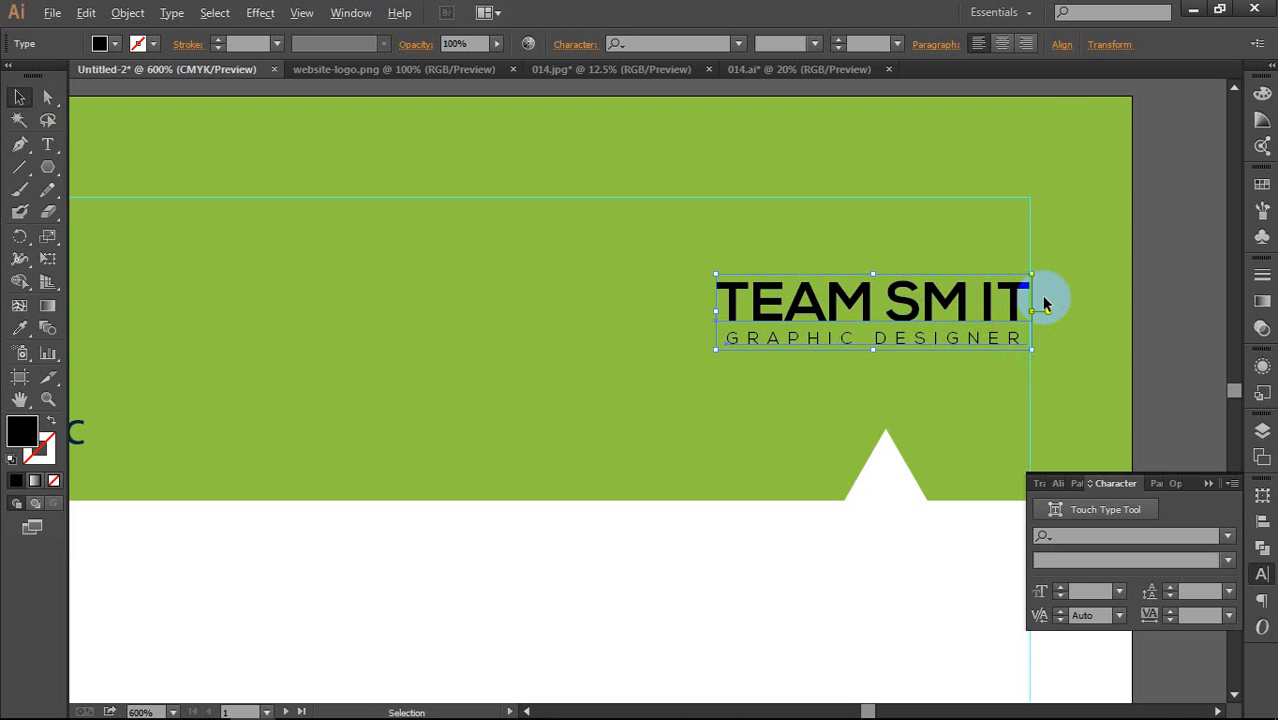
pyautogui.scroll(1, 1035, 300)
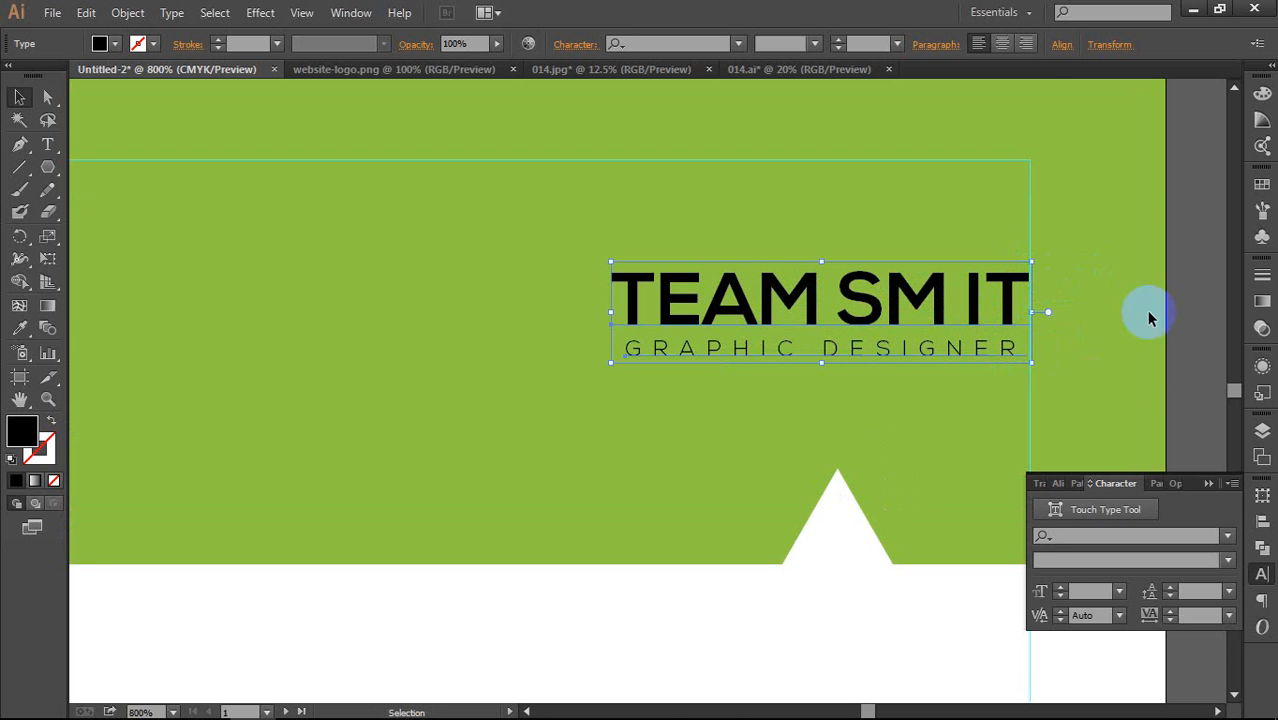
pyautogui.scroll(-1, 899, 345)
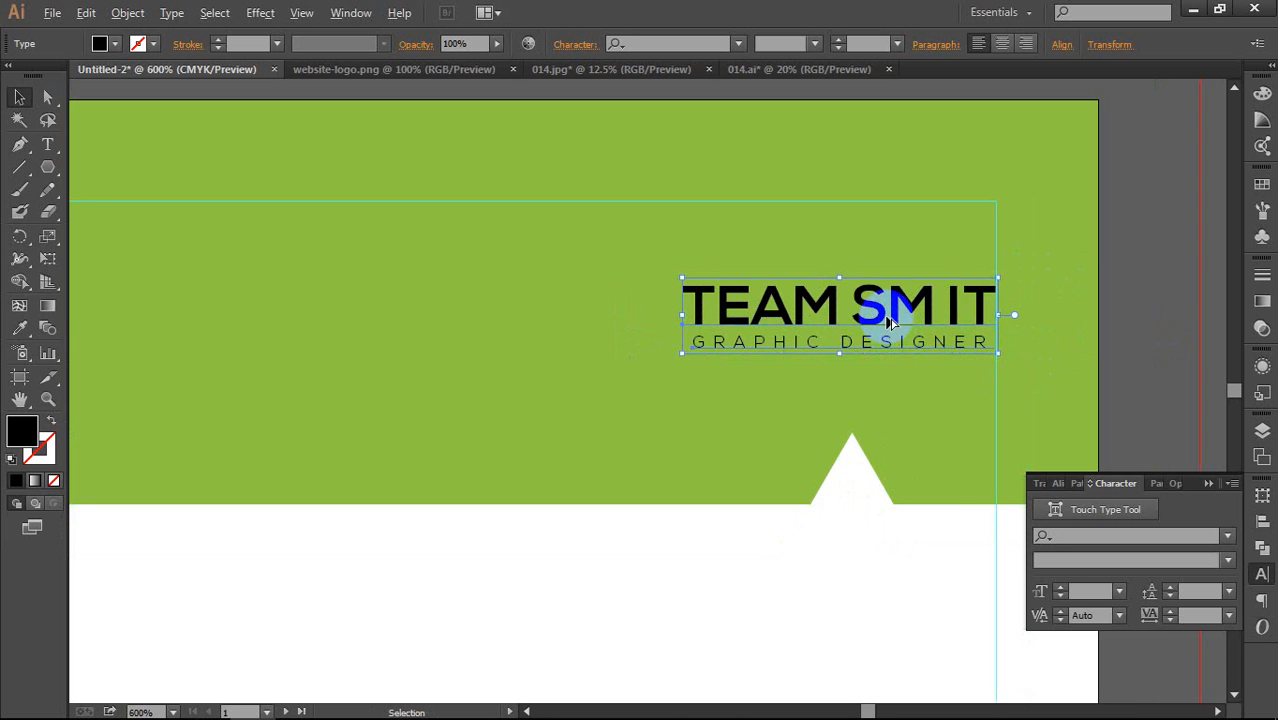
# Step: Examine the contact details, icons and QR code on the reference card and compare them with the front design
pyautogui.scroll(-2, 890, 319)
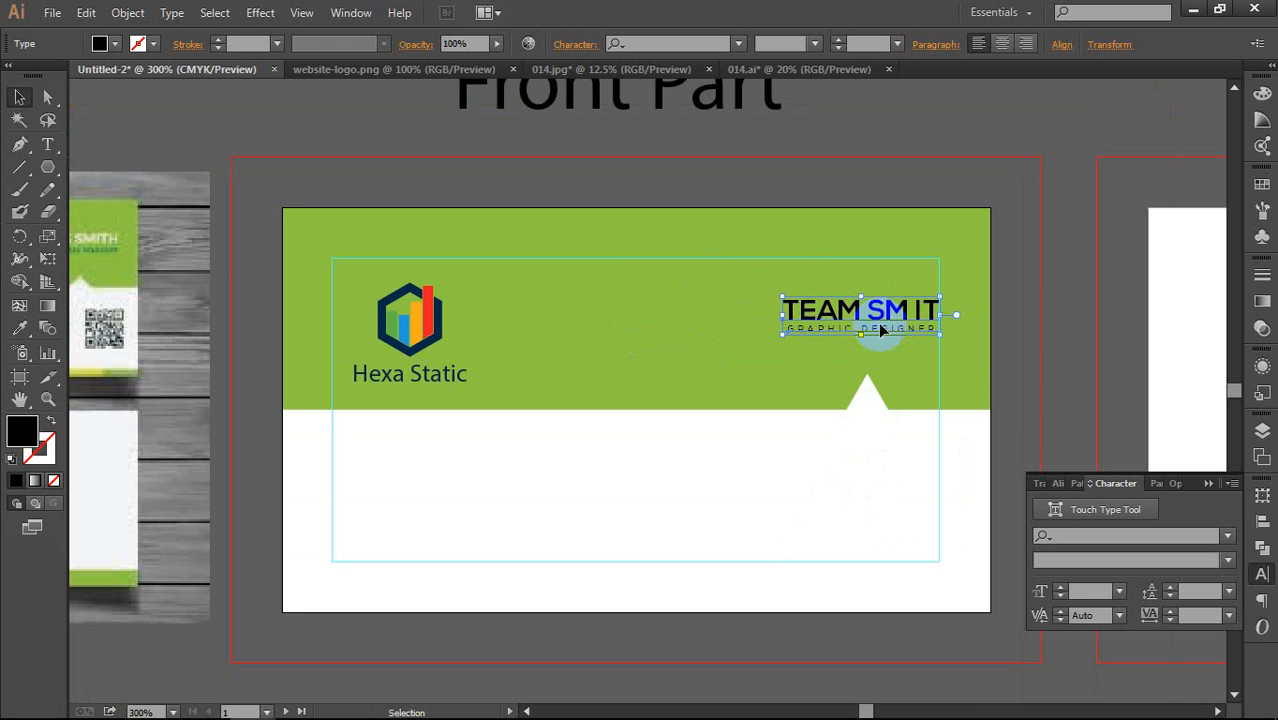
pyautogui.scroll(-1, 880, 330)
pyautogui.scroll(-1, 741, 407)
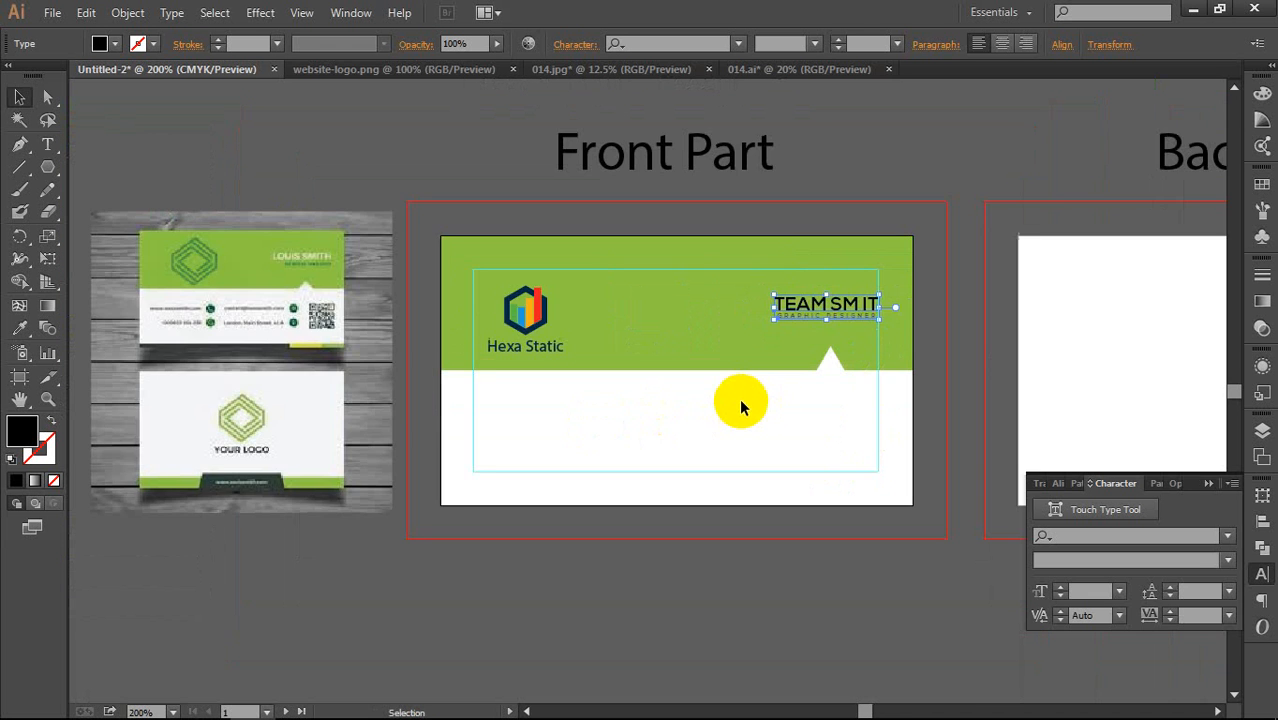
pyautogui.moveTo(614, 416); pyautogui.dragTo(653, 366)
pyautogui.scroll(3, 209, 280)
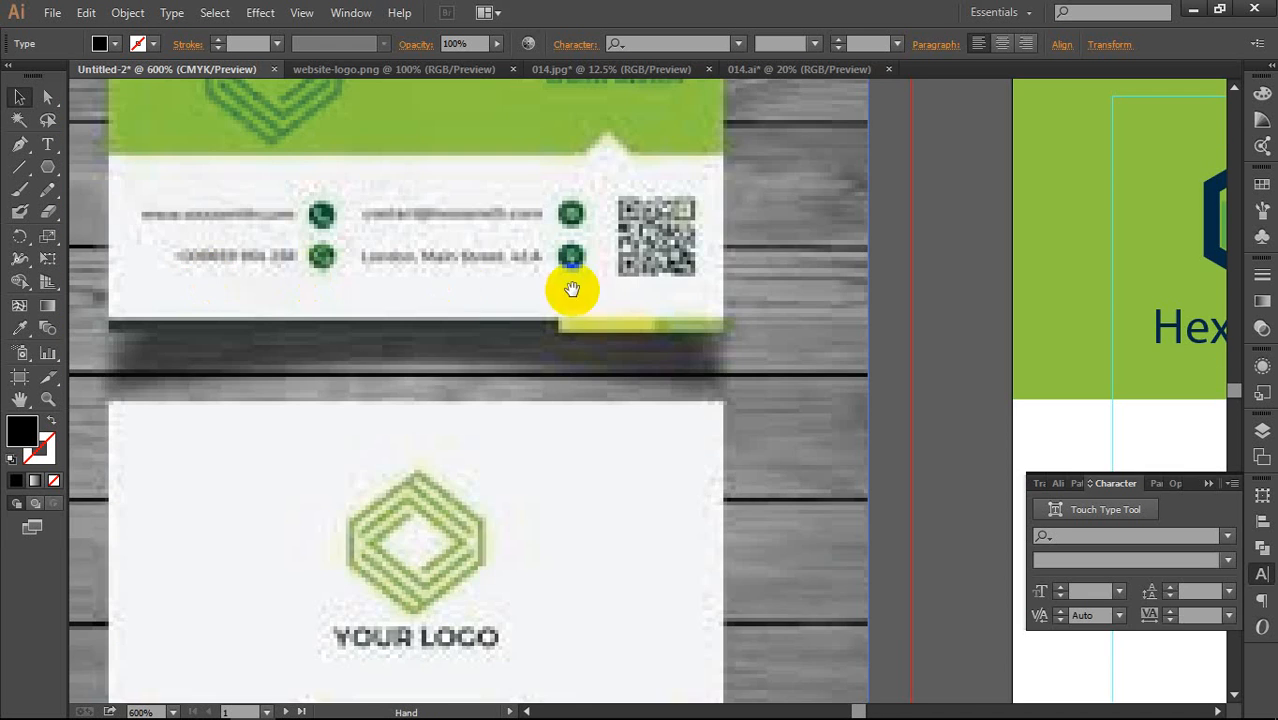
pyautogui.moveTo(571, 289); pyautogui.dragTo(494, 388)
pyautogui.scroll(-1, 511, 386)
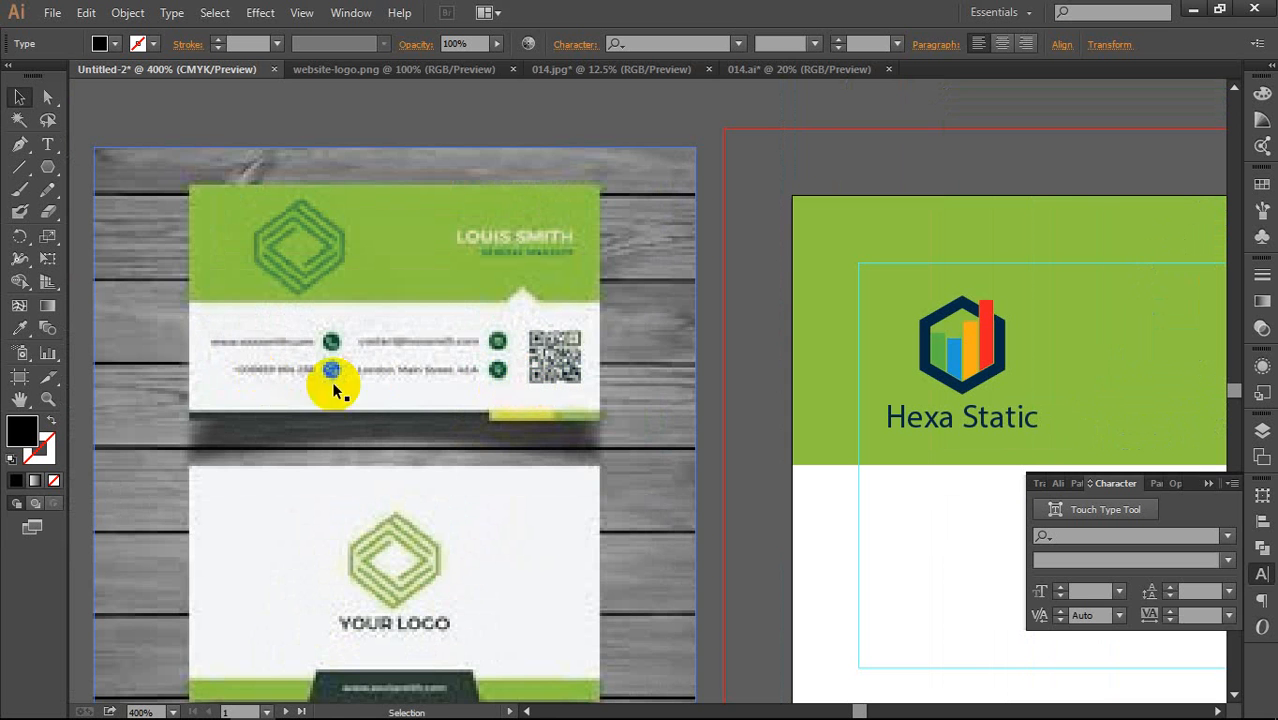
pyautogui.scroll(-1, 527, 352)
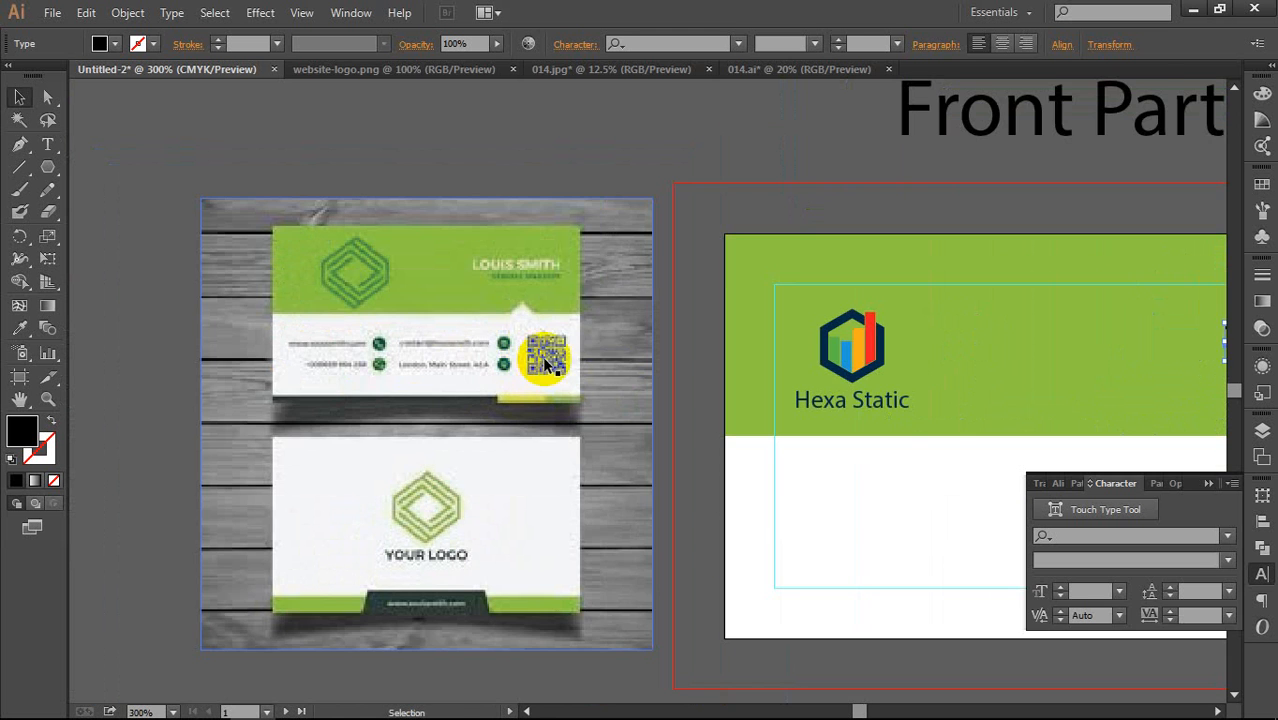
pyautogui.moveTo(614, 368); pyautogui.dragTo(537, 358)
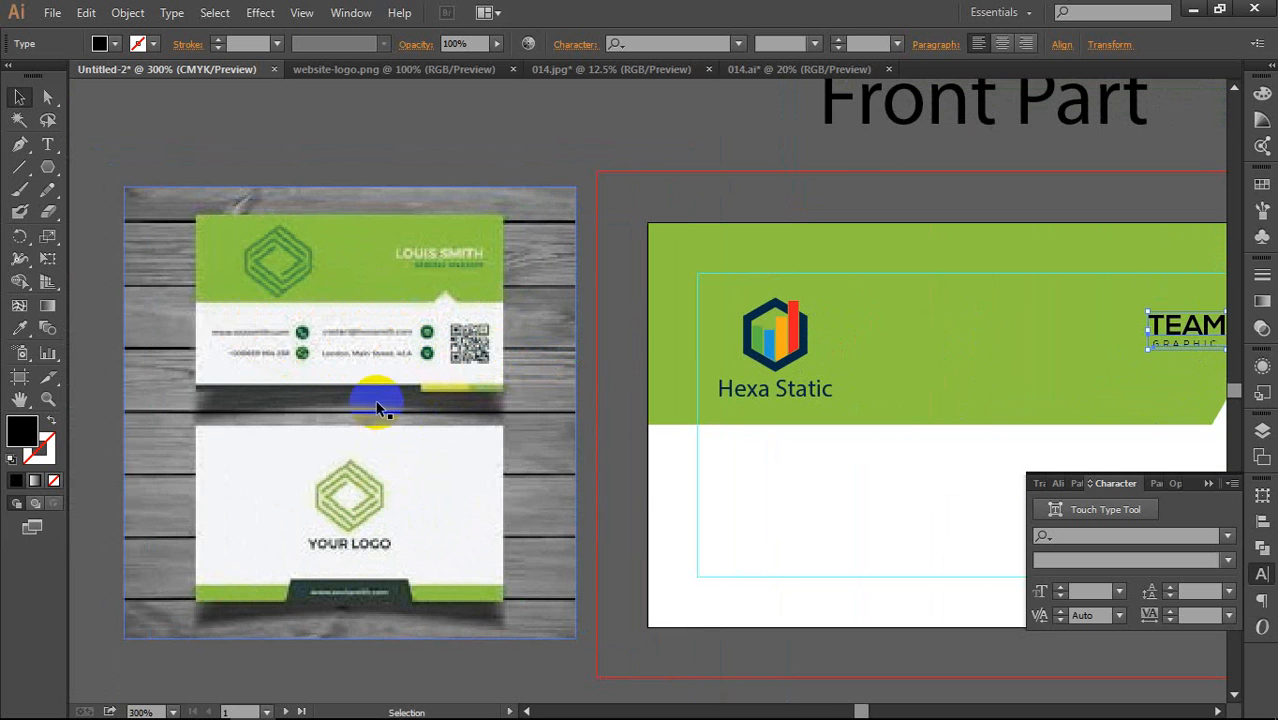
pyautogui.scroll(-1, 410, 390)
pyautogui.moveTo(542, 362); pyautogui.dragTo(448, 302)
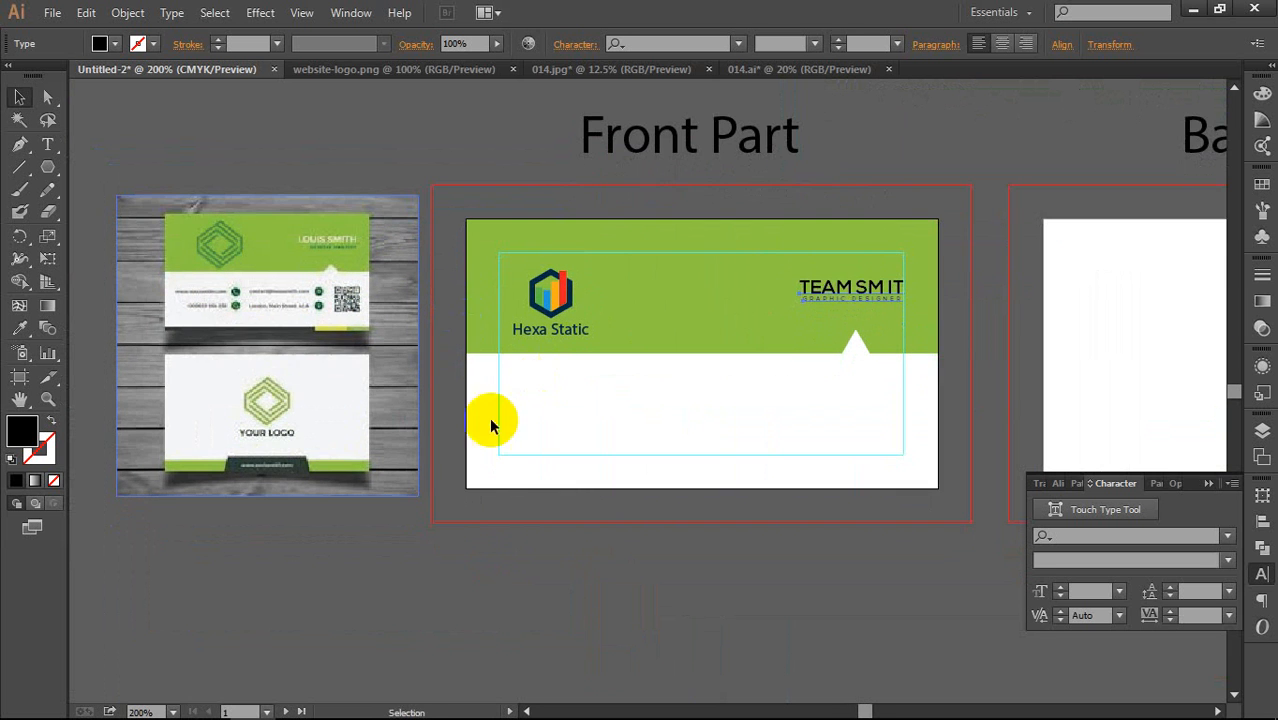
pyautogui.moveTo(780, 420); pyautogui.dragTo(752, 410)
pyautogui.scroll(-1, 755, 411)
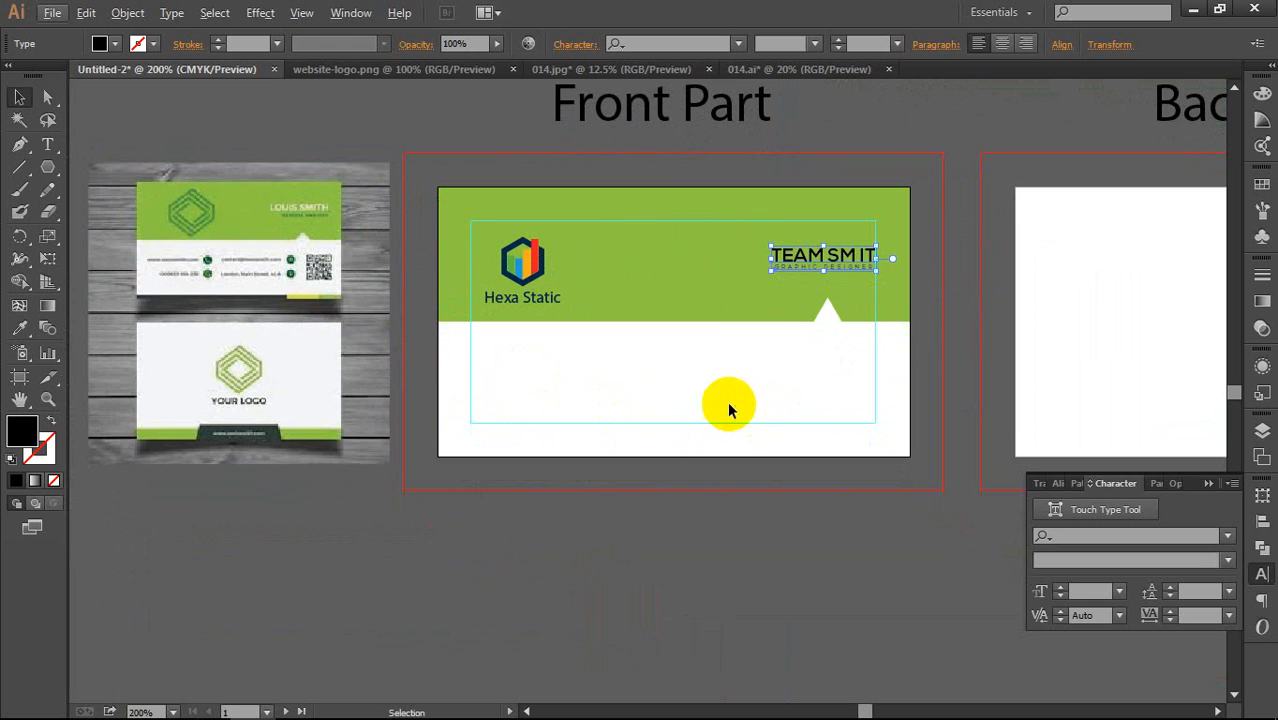
pyautogui.scroll(2, 728, 409)
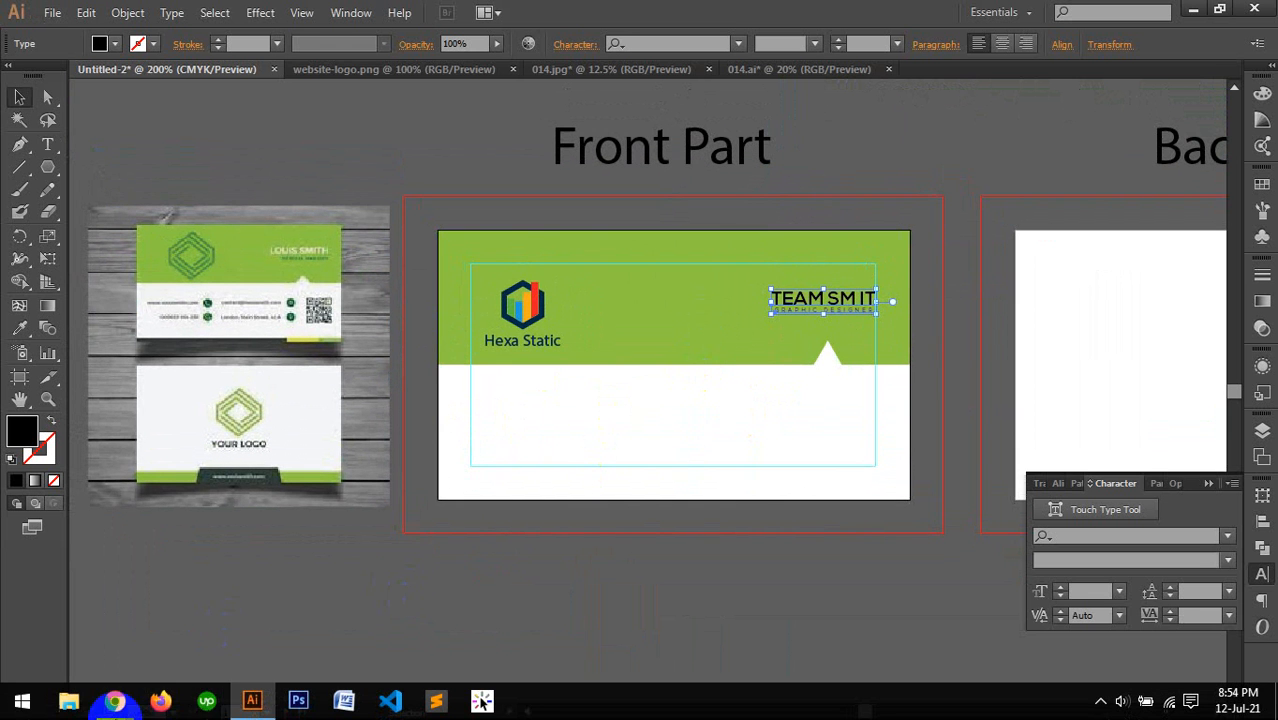
# Step: Switch to Chrome and search Google Images for QR CODE in a new tab
pyautogui.click(114, 700)
pyautogui.click(126, 634)
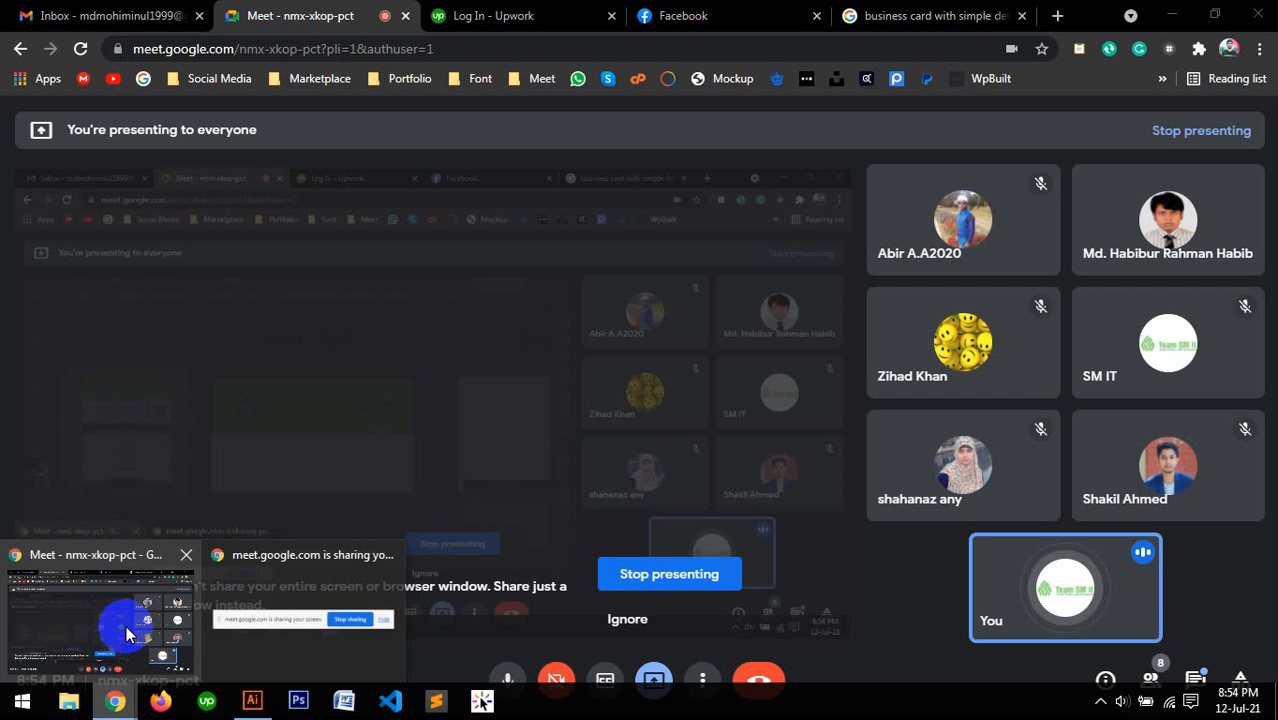
pyautogui.click(1057, 16)
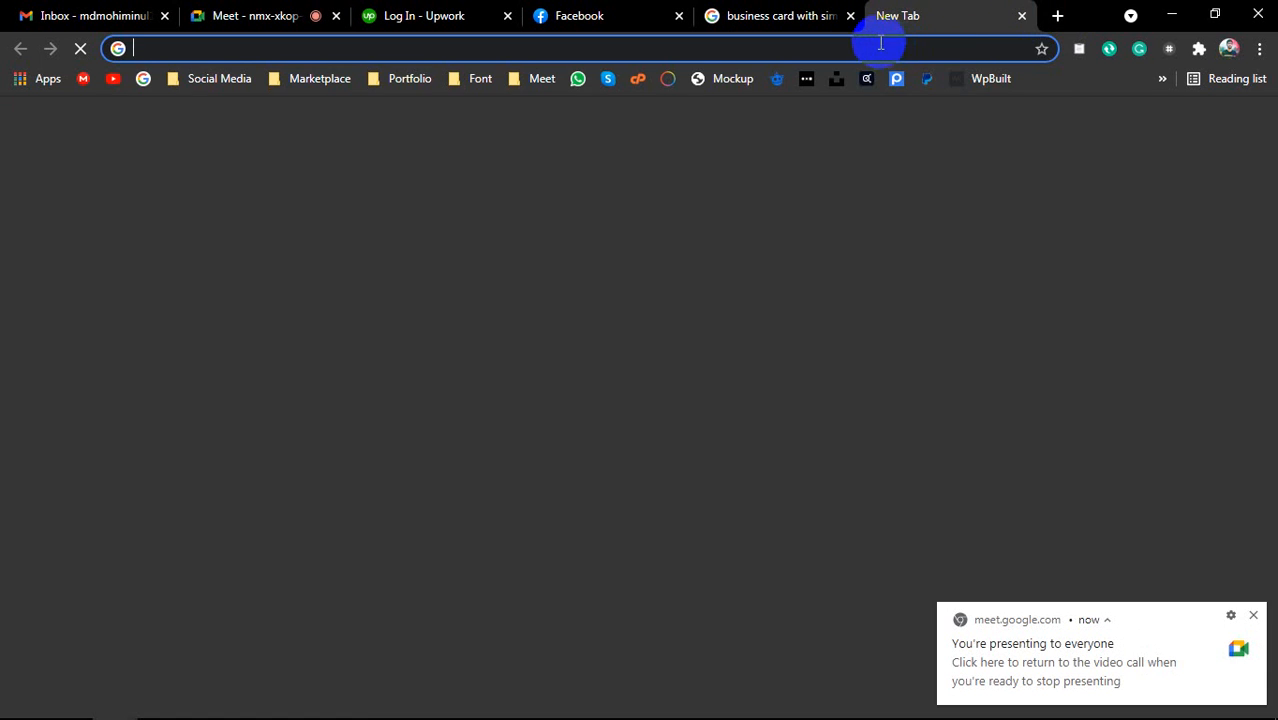
pyautogui.click(879, 48)
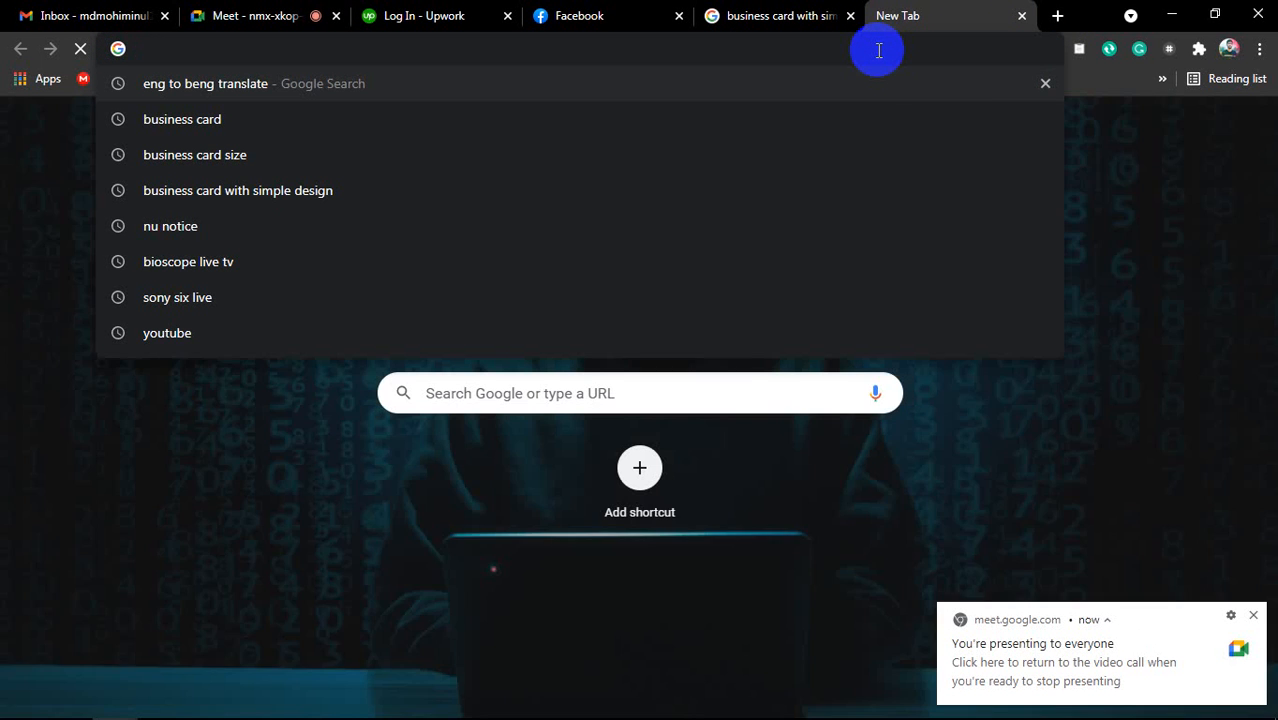
pyautogui.write('QR CODE')
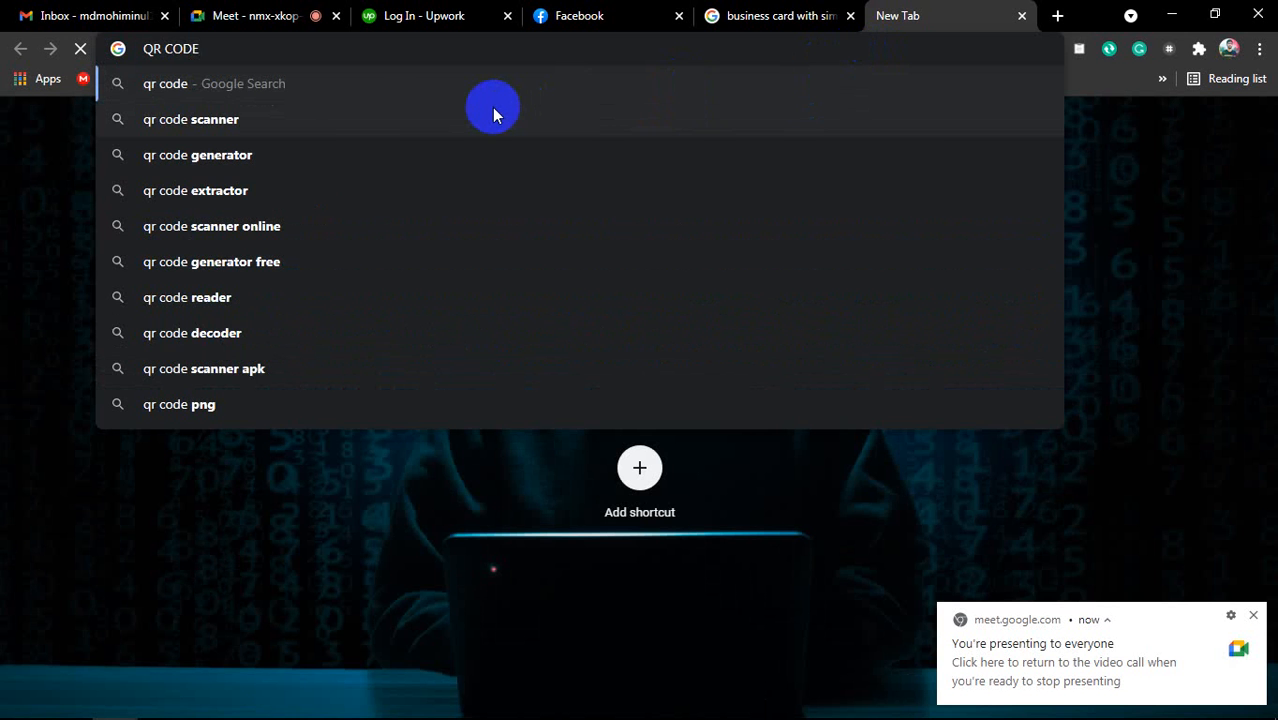
pyautogui.press('Return')
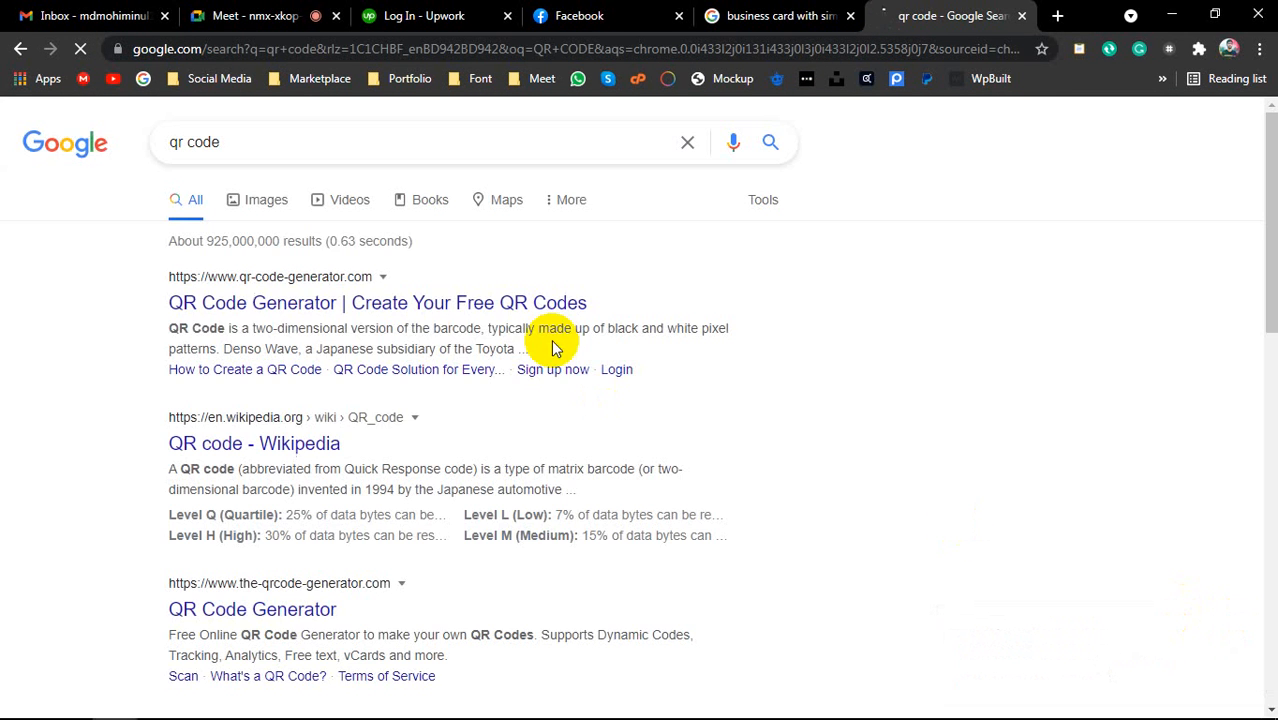
pyautogui.click(266, 201)
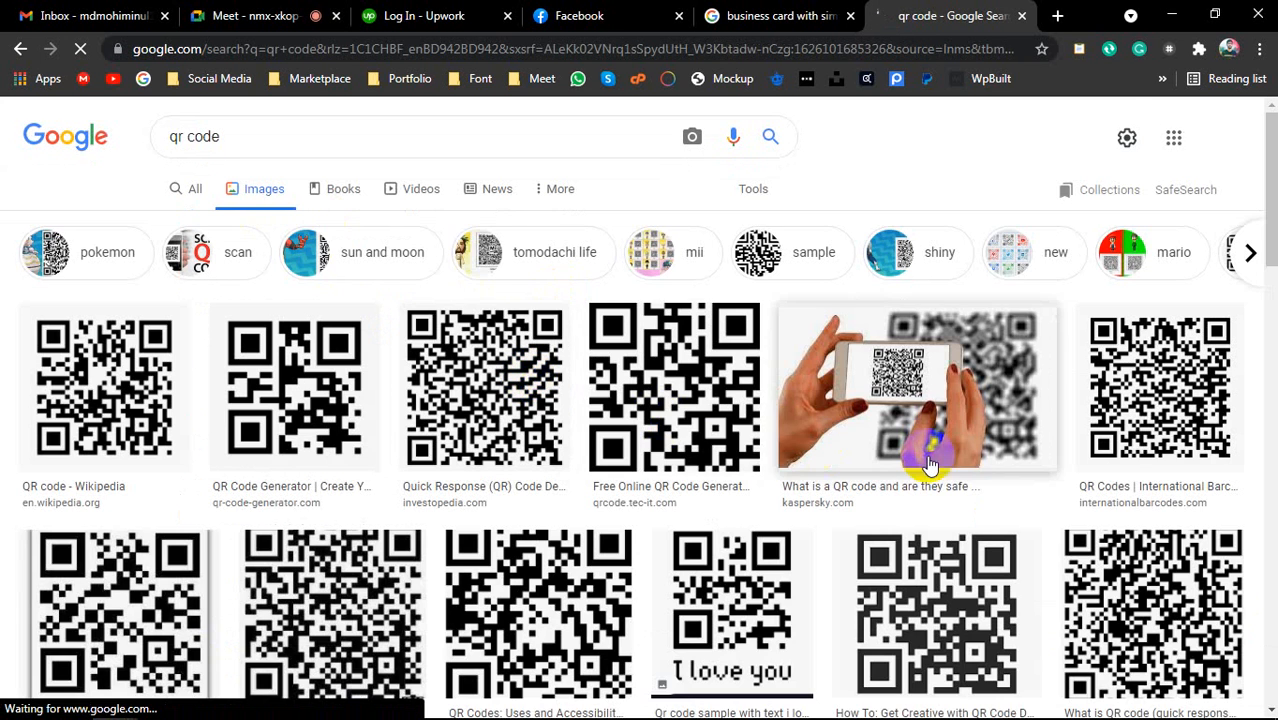
# Step: Browse the QR code image results and copy the Wikipedia QR code image
pyautogui.scroll(-7, 671, 457)
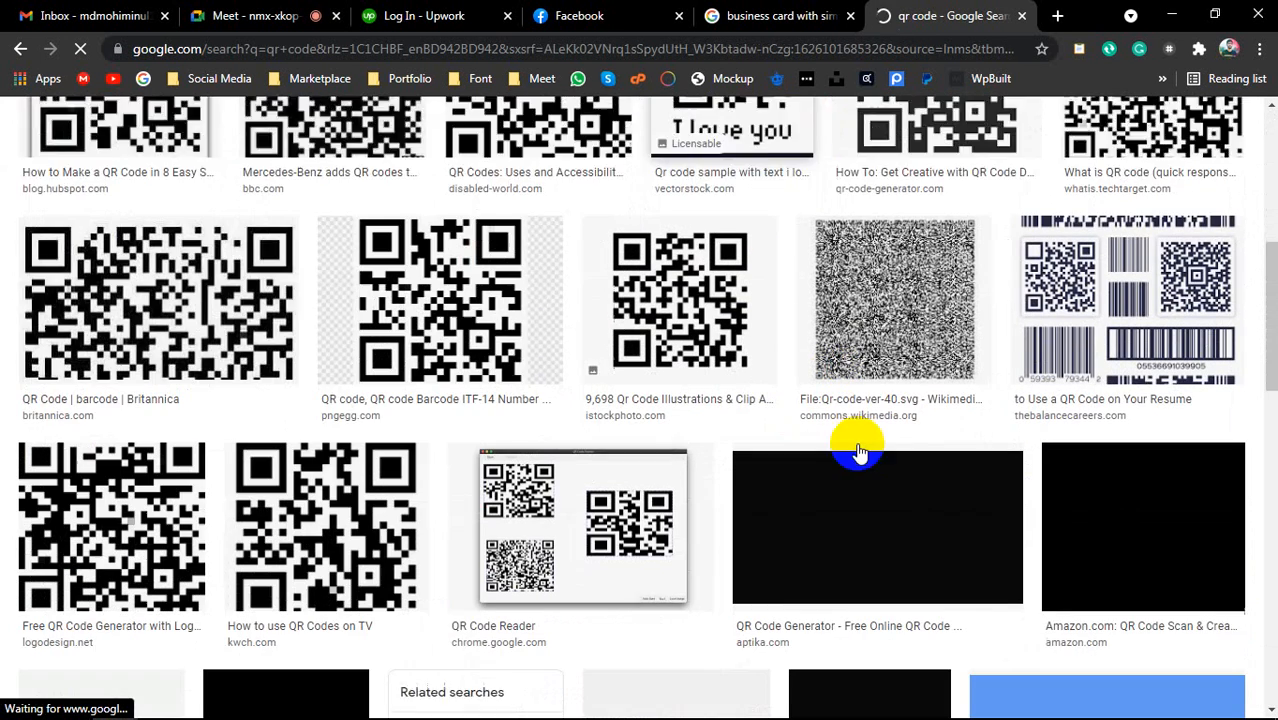
pyautogui.scroll(-3, 727, 422)
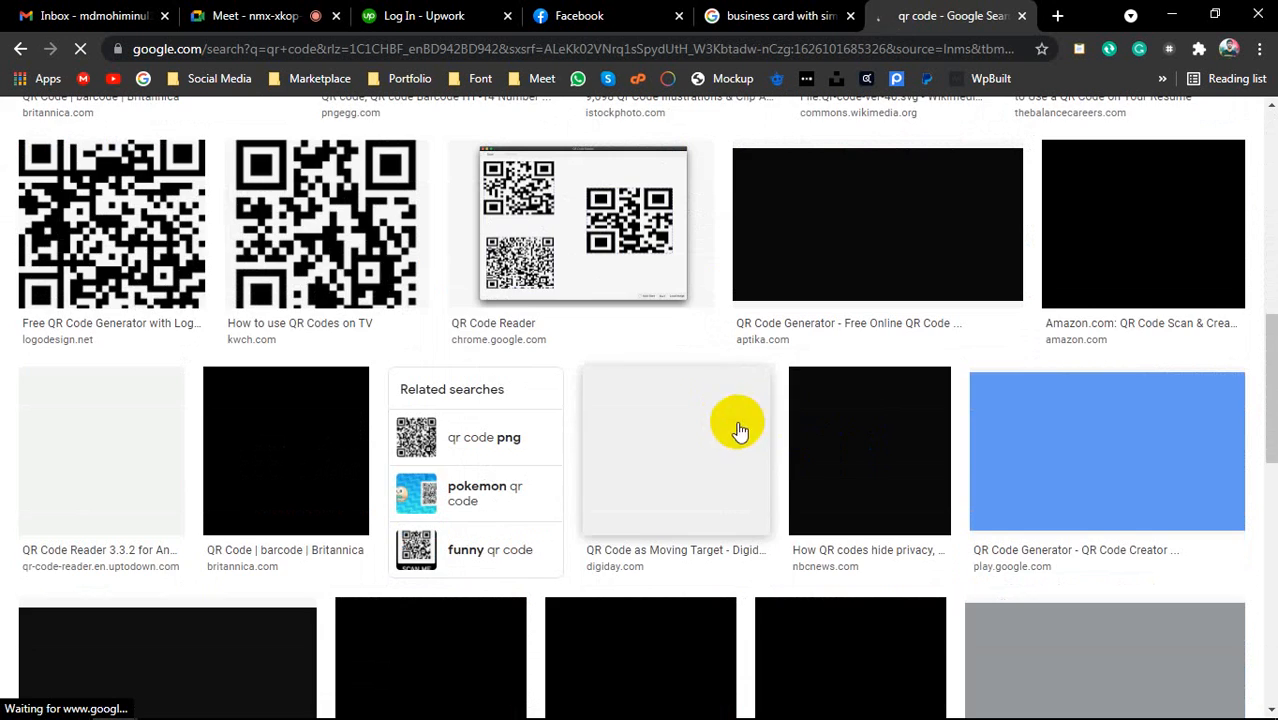
pyautogui.scroll(5, 737, 427)
pyautogui.scroll(5, 738, 425)
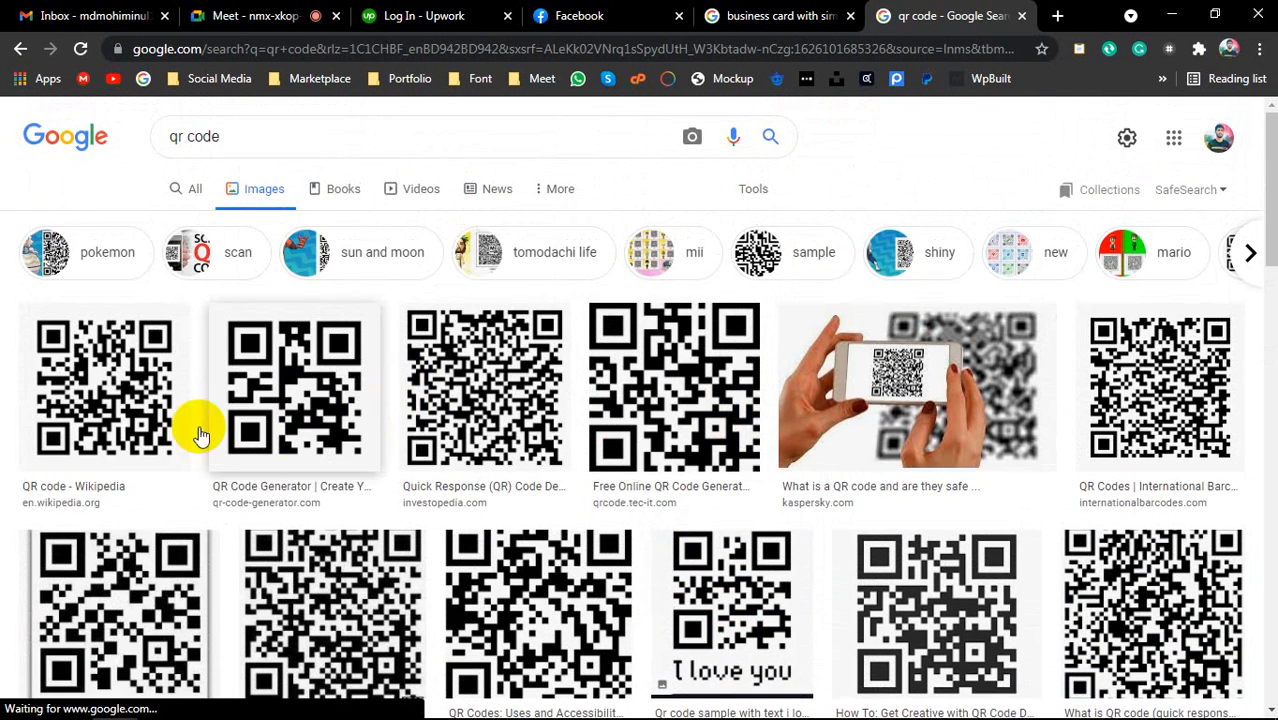
pyautogui.click(138, 405)
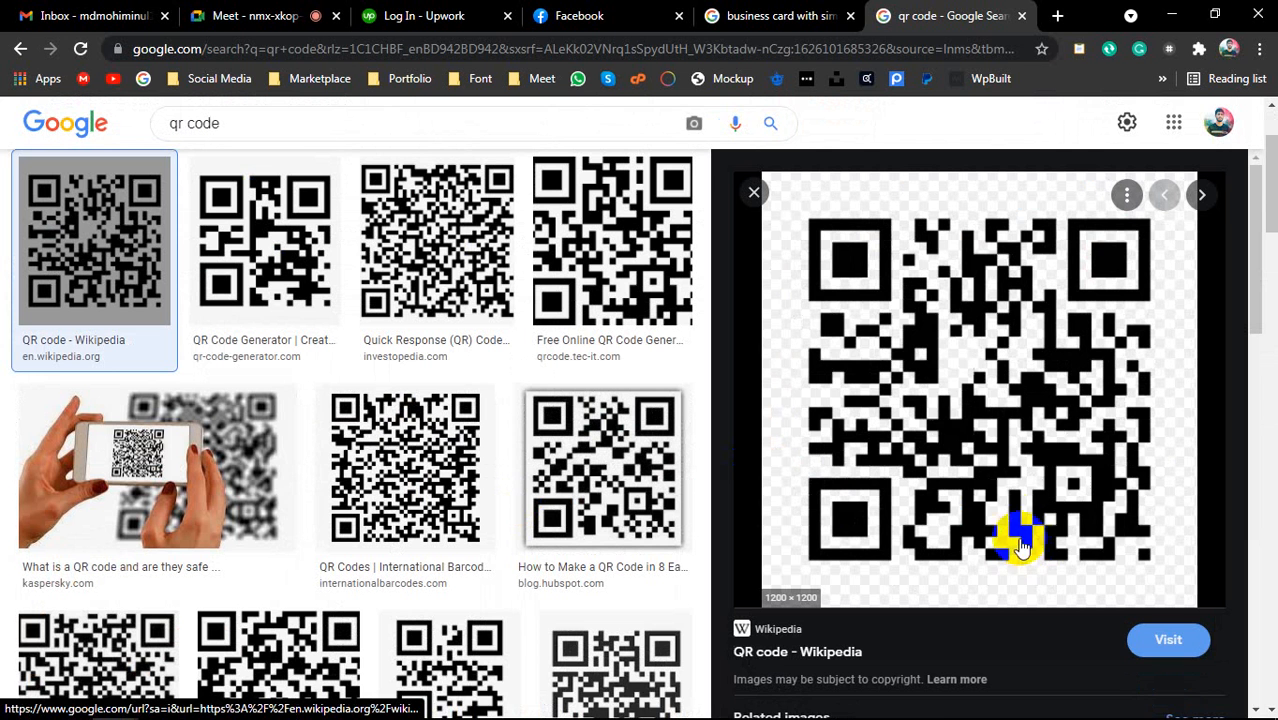
pyautogui.rightClick(959, 388)
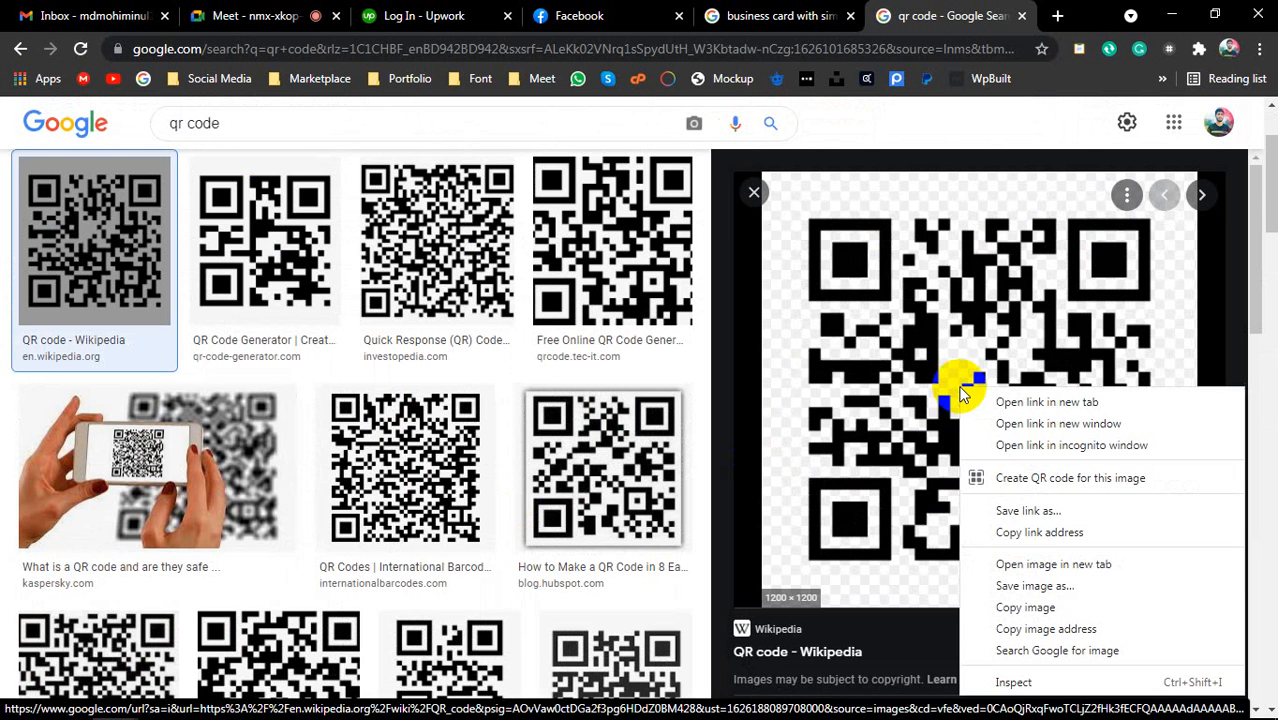
pyautogui.click(1040, 607)
# Step: Switch to Illustrator, try pasting the Wikipedia QR code into the card document, and delete the pasted image
pyautogui.hotkey('alt', 'Tab')
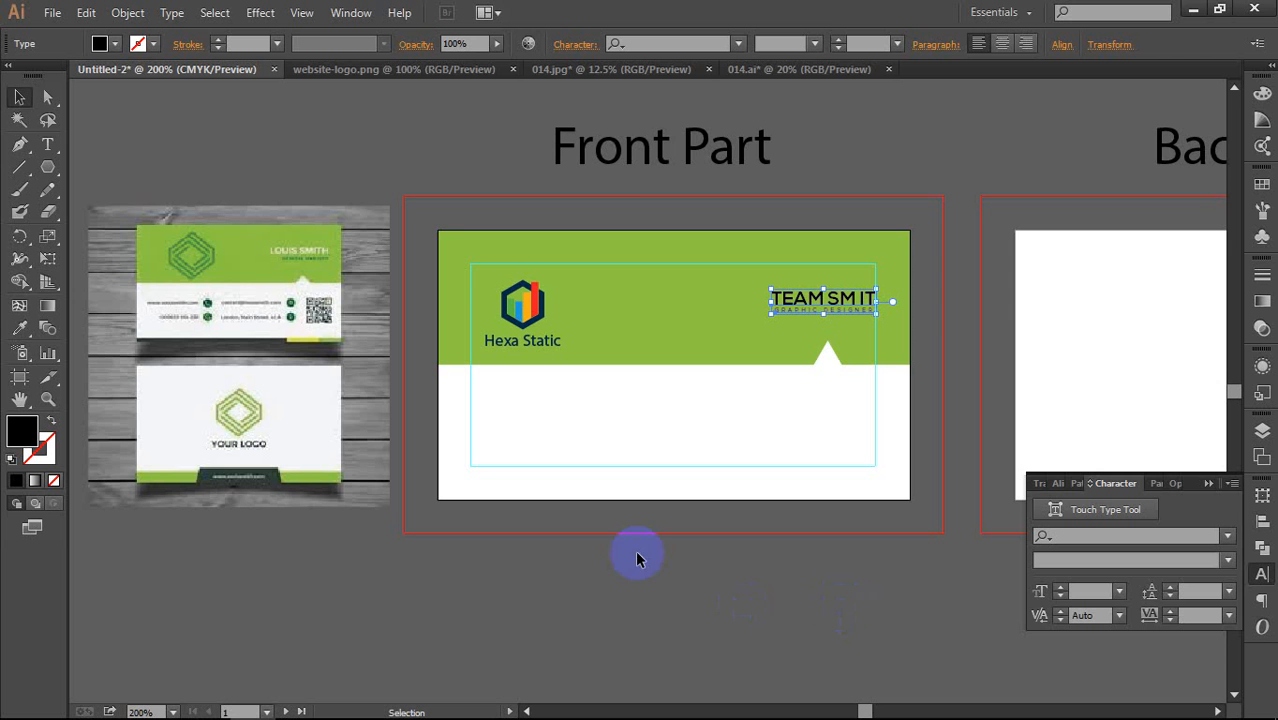
pyautogui.click(675, 628)
pyautogui.hotkey('ctrl', 'v')
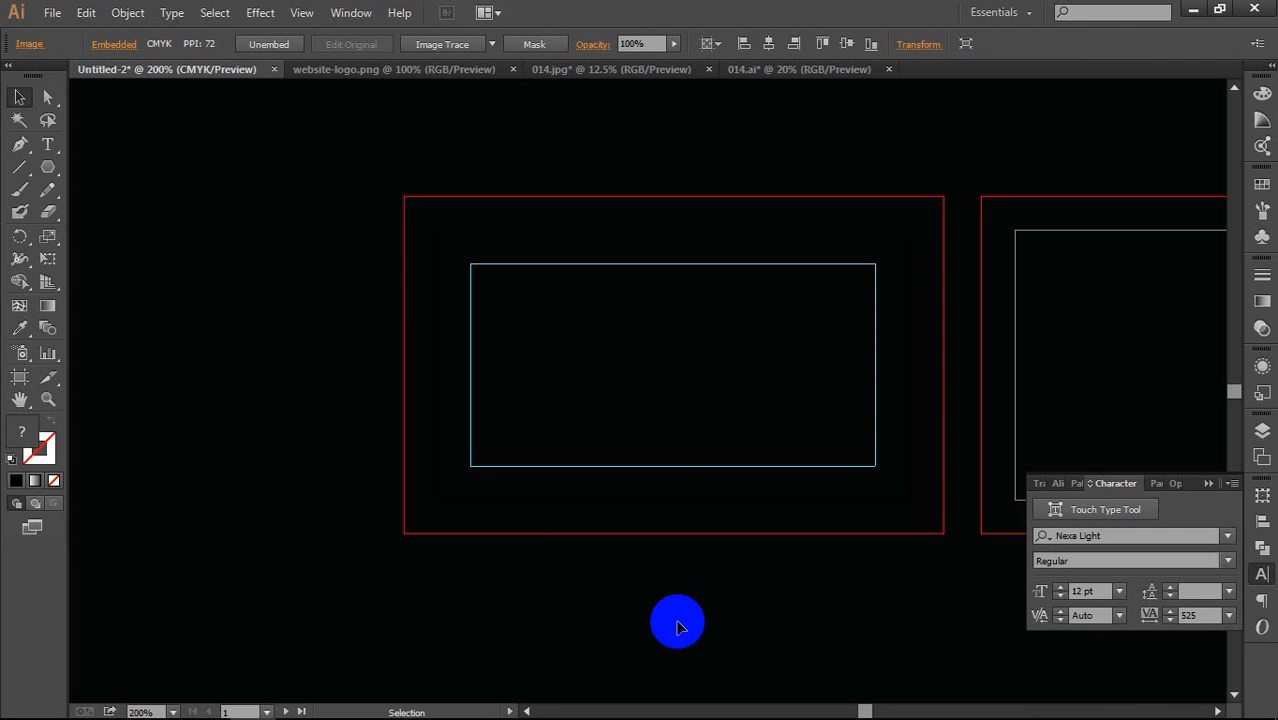
pyautogui.keyDown('alt'); pyautogui.scroll(-5, 676, 626); pyautogui.keyUp('alt')
pyautogui.moveTo(679, 623); pyautogui.dragTo(700, 425)
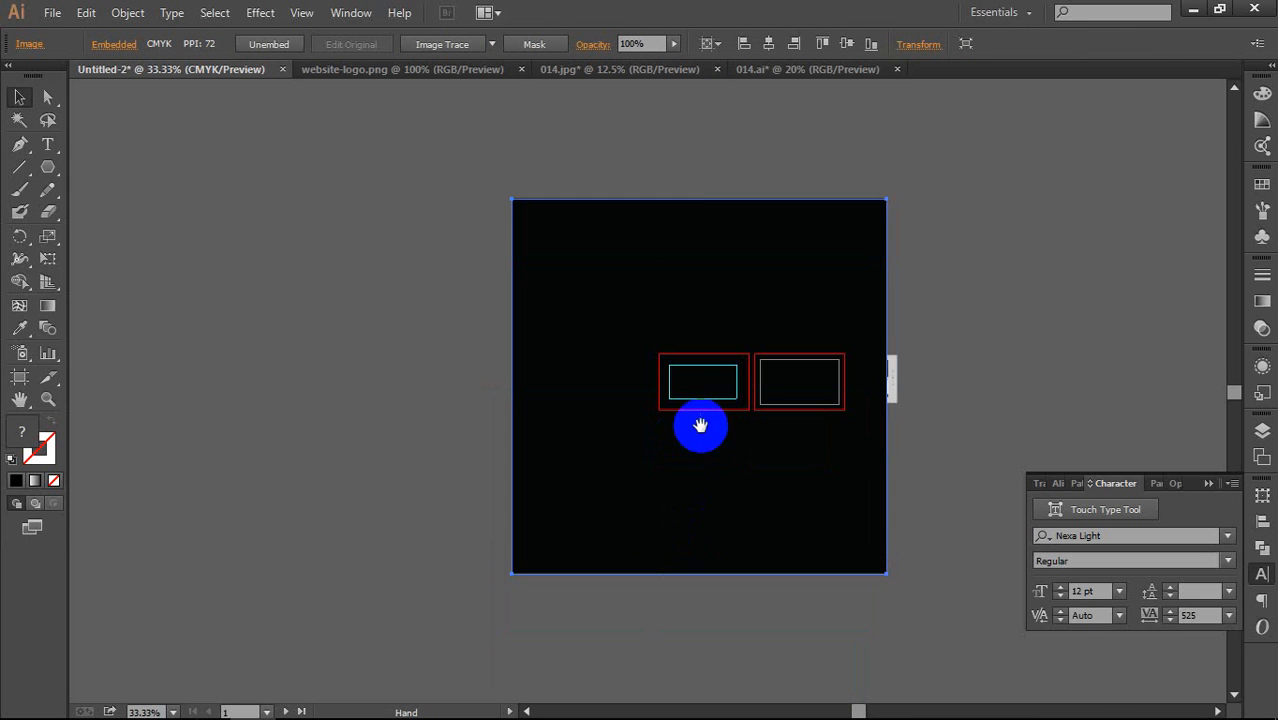
pyautogui.press('Delete')
pyautogui.moveTo(712, 525); pyautogui.dragTo(624, 516)
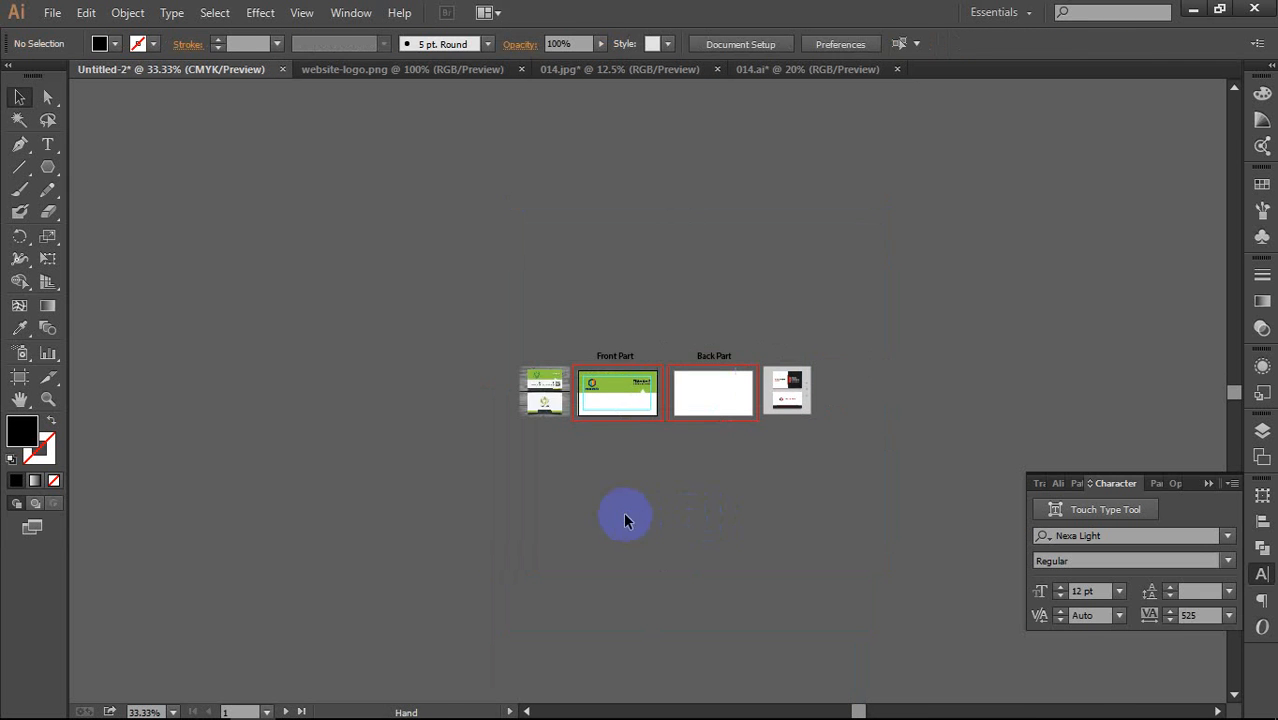
pyautogui.keyDown('alt'); pyautogui.scroll(3, 656, 443); pyautogui.keyUp('alt')
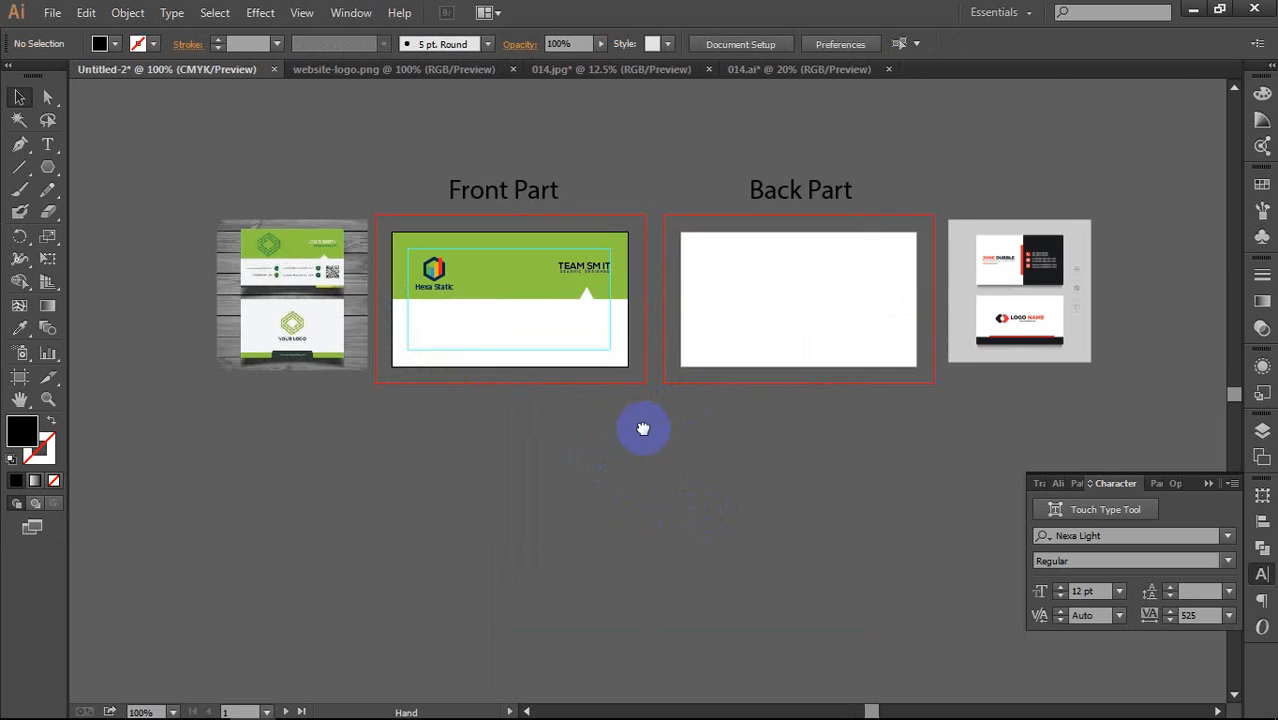
pyautogui.moveTo(643, 428); pyautogui.dragTo(630, 467)
# Step: Switch back to Chrome and copy the Famous Star Hotel QR code from the related images
pyautogui.moveTo(256, 712)
pyautogui.hotkey('alt', 'Tab')
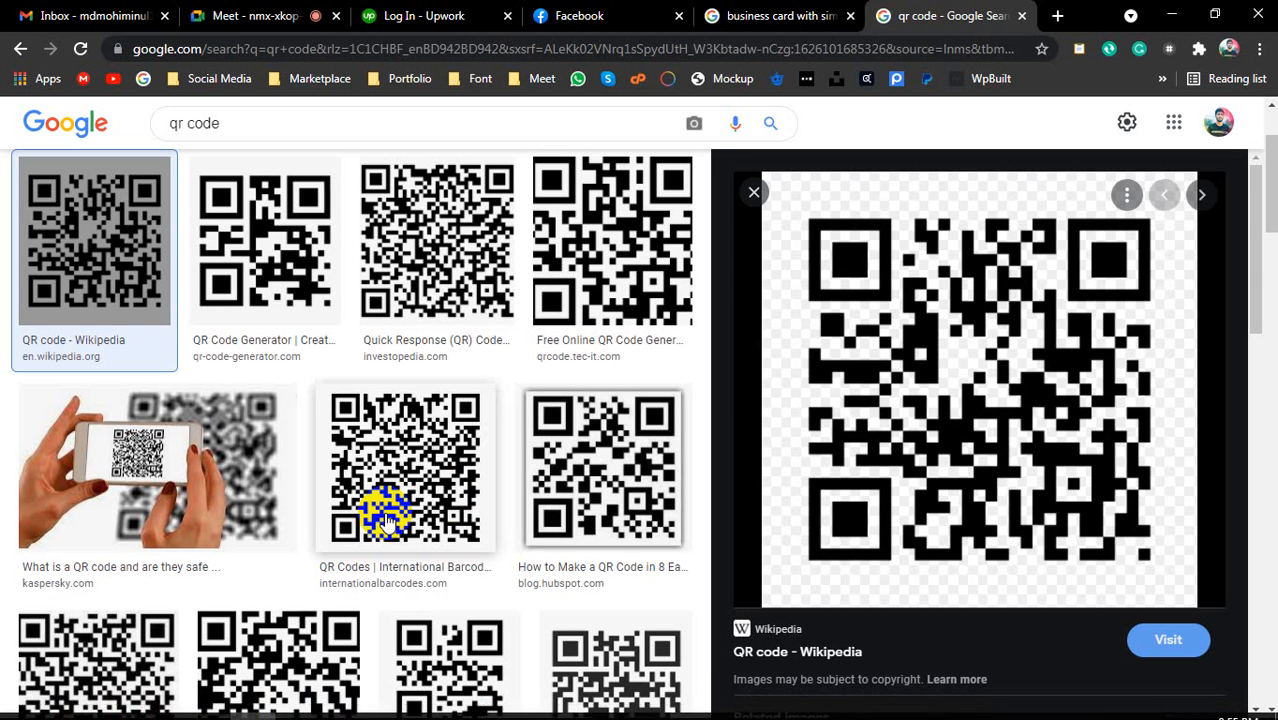
pyautogui.scroll(-4, 850, 430)
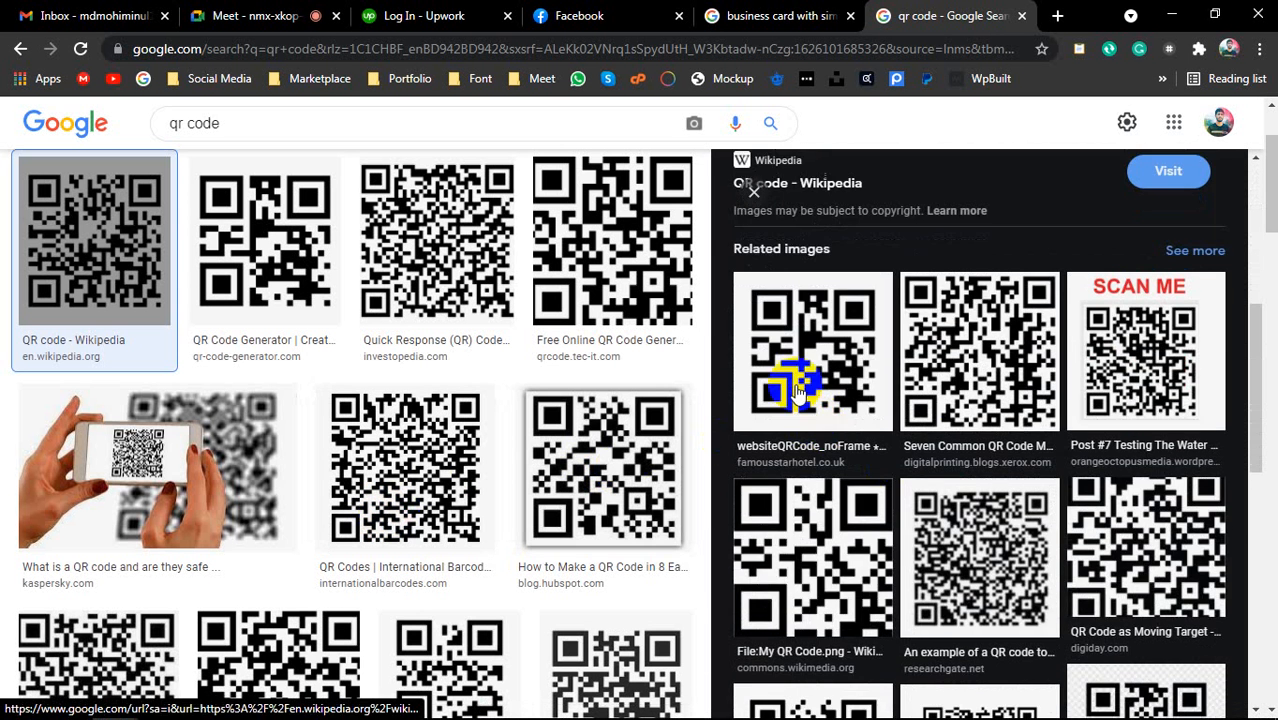
pyautogui.click(770, 386)
pyautogui.scroll(1, 990, 423)
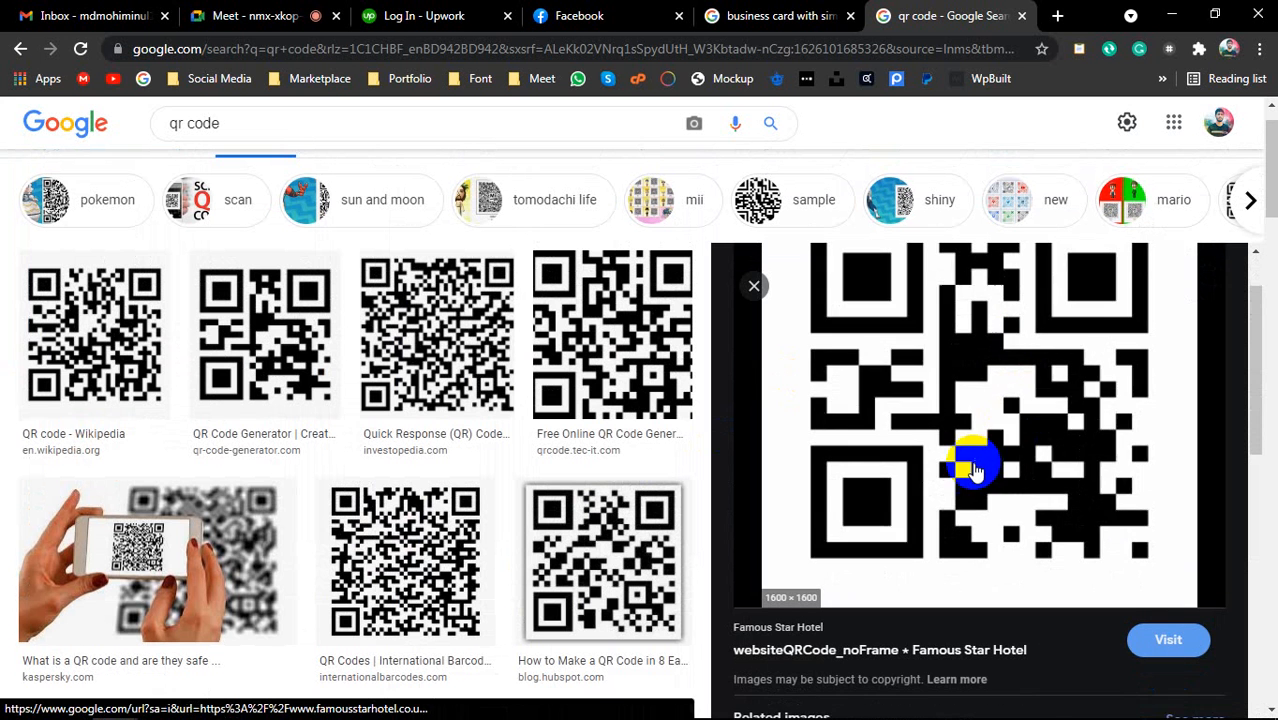
pyautogui.rightClick(905, 404)
pyautogui.click(985, 618)
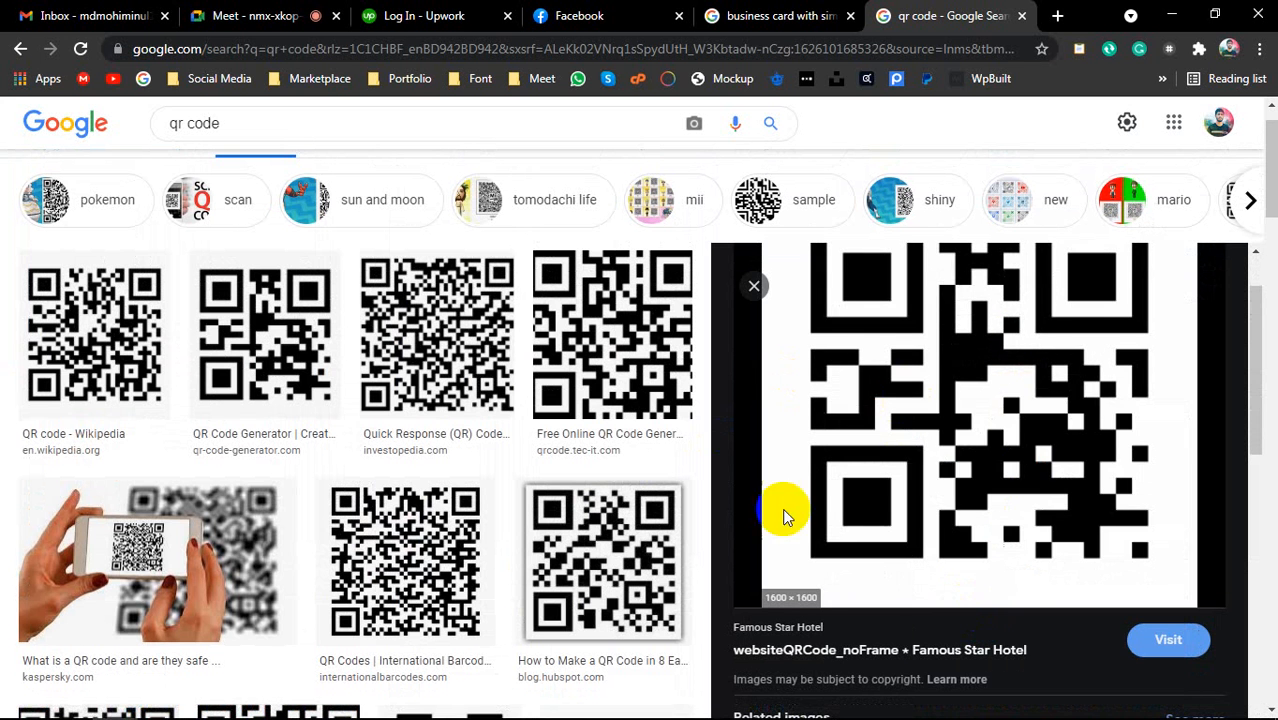
# Step: Switch to Illustrator, paste the copied QR code and scale it down proportionally to fit the front card's white area
pyautogui.hotkey('alt', 'Tab')
pyautogui.hotkey('ctrl', 'v')
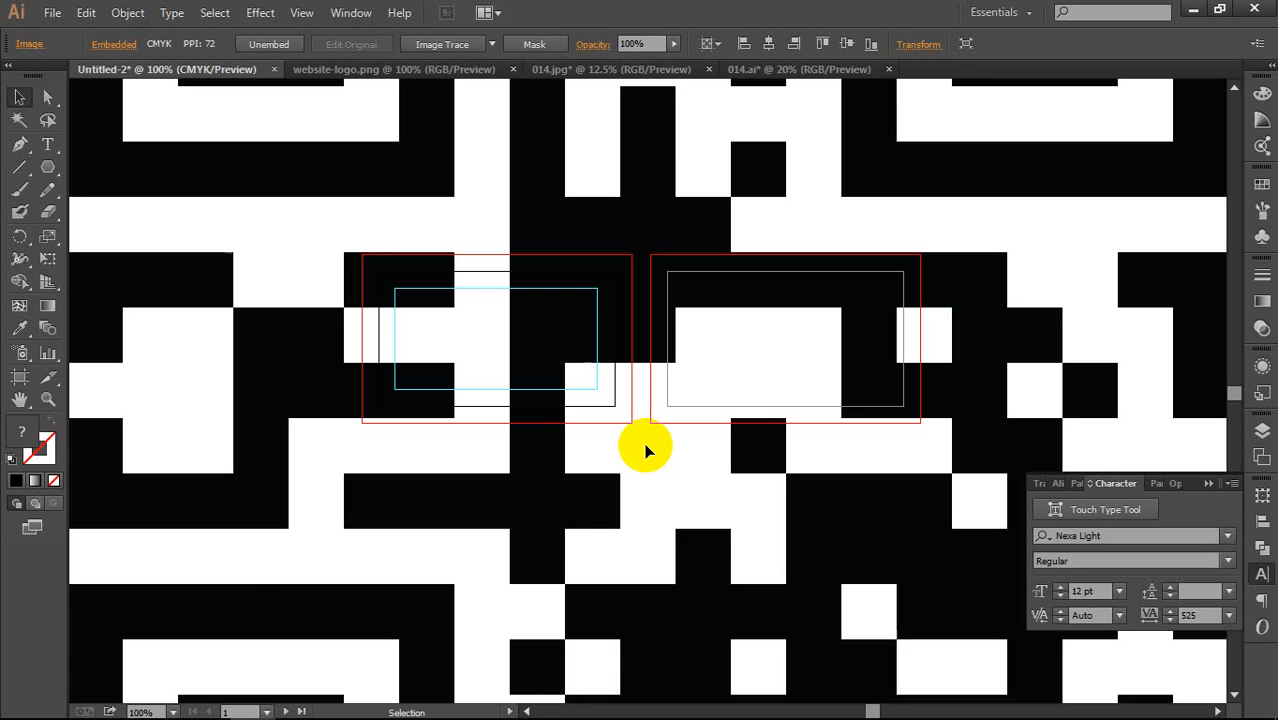
pyautogui.scroll(-3, 639, 456)
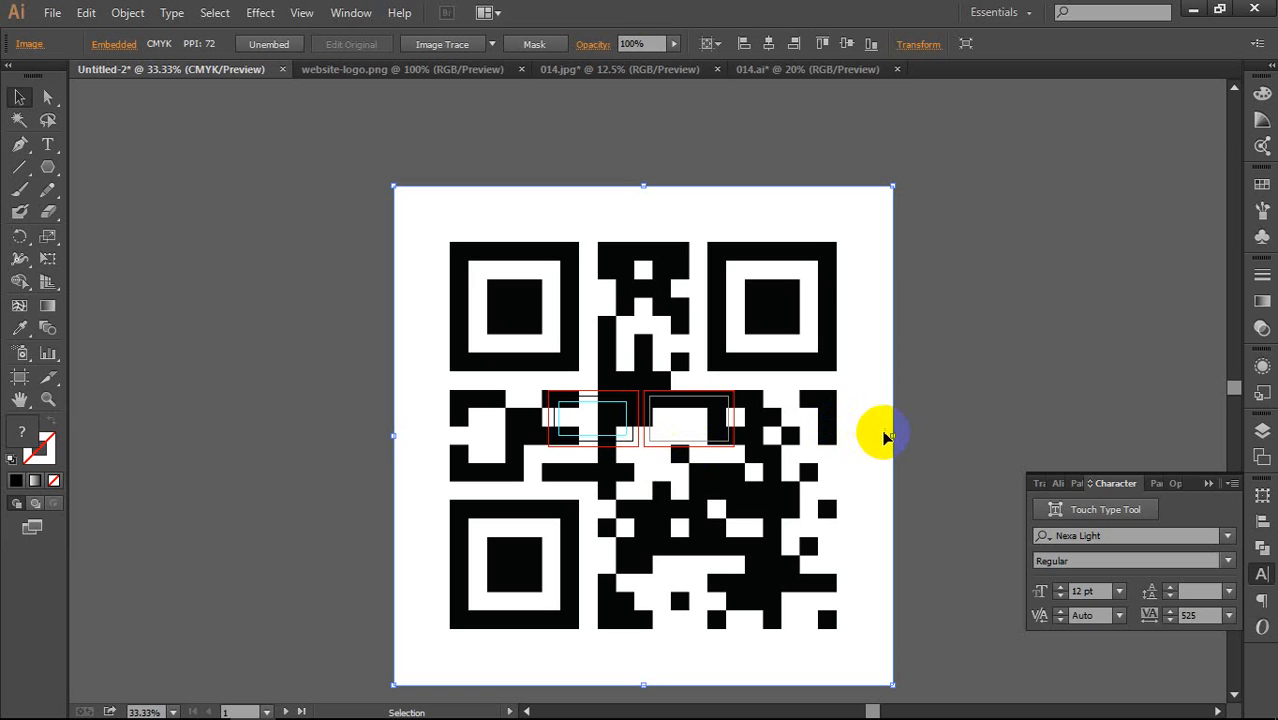
pyautogui.moveTo(893, 435); pyautogui.dragTo(545, 441)
pyautogui.scroll(5, 630, 424)
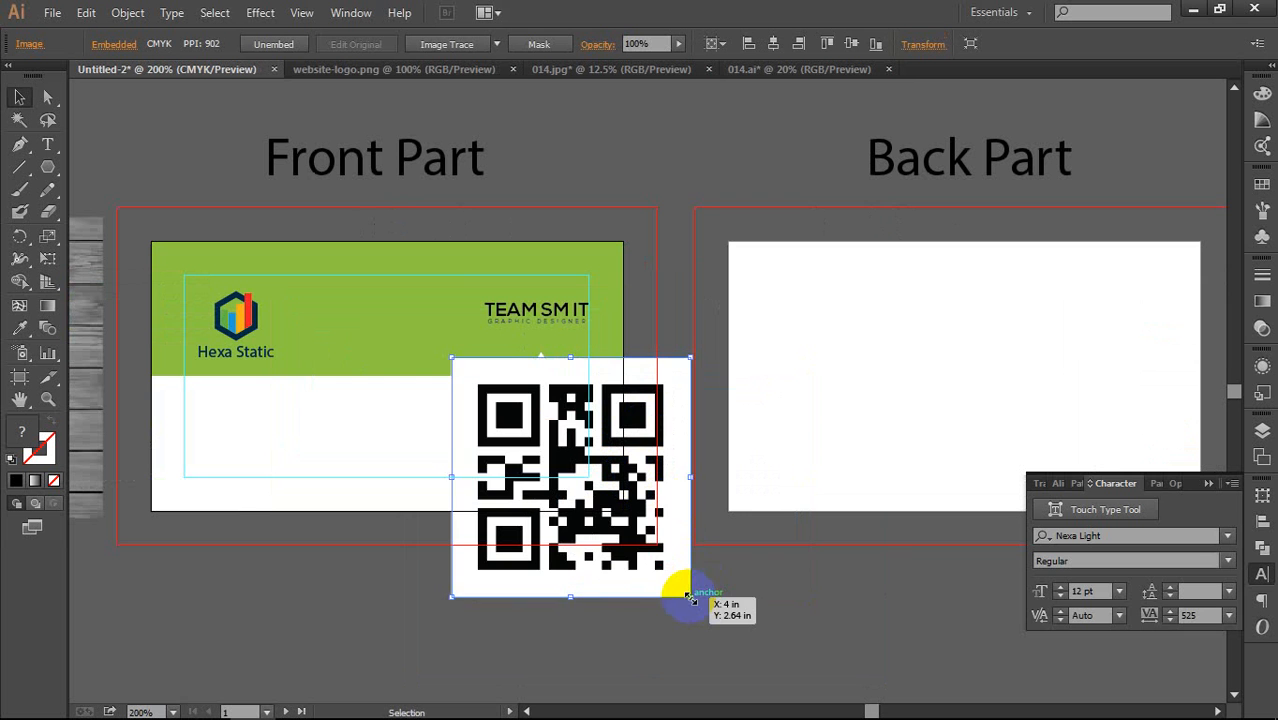
pyautogui.moveTo(690, 596); pyautogui.dragTo(560, 452)
# Step: Place the QR code on the front's white area below the green band, against the vertical margin guide, and shrink it slightly
pyautogui.scroll(1, 547, 458)
pyautogui.scroll(1, 547, 458)
pyautogui.moveTo(528, 370); pyautogui.dragTo(960, 322)
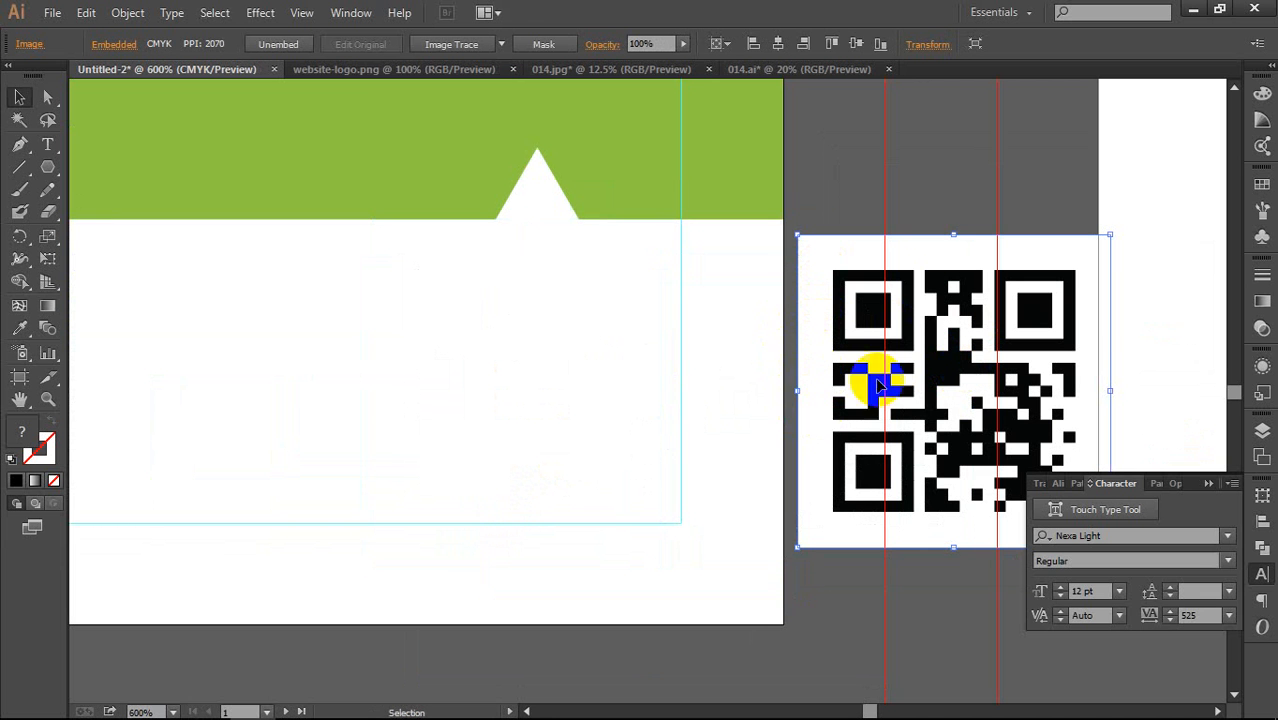
pyautogui.moveTo(878, 384); pyautogui.dragTo(454, 372)
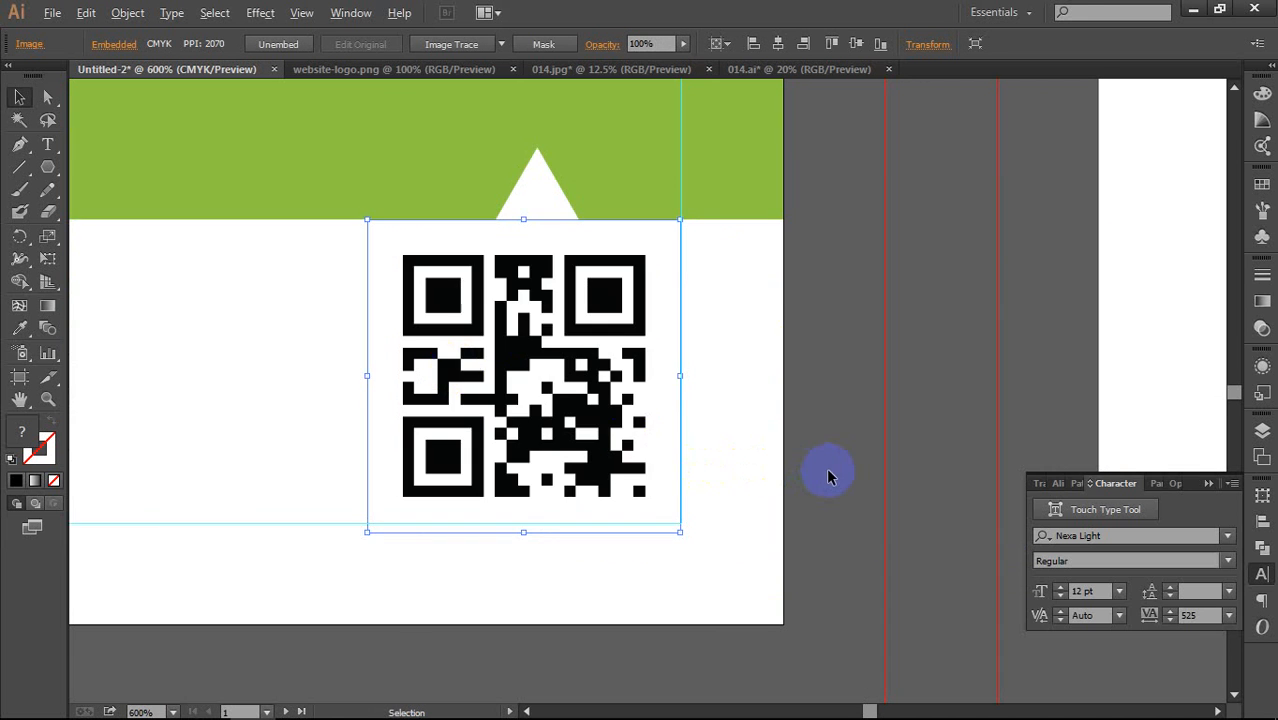
pyautogui.scroll(-1, 825, 471)
pyautogui.click(633, 457)
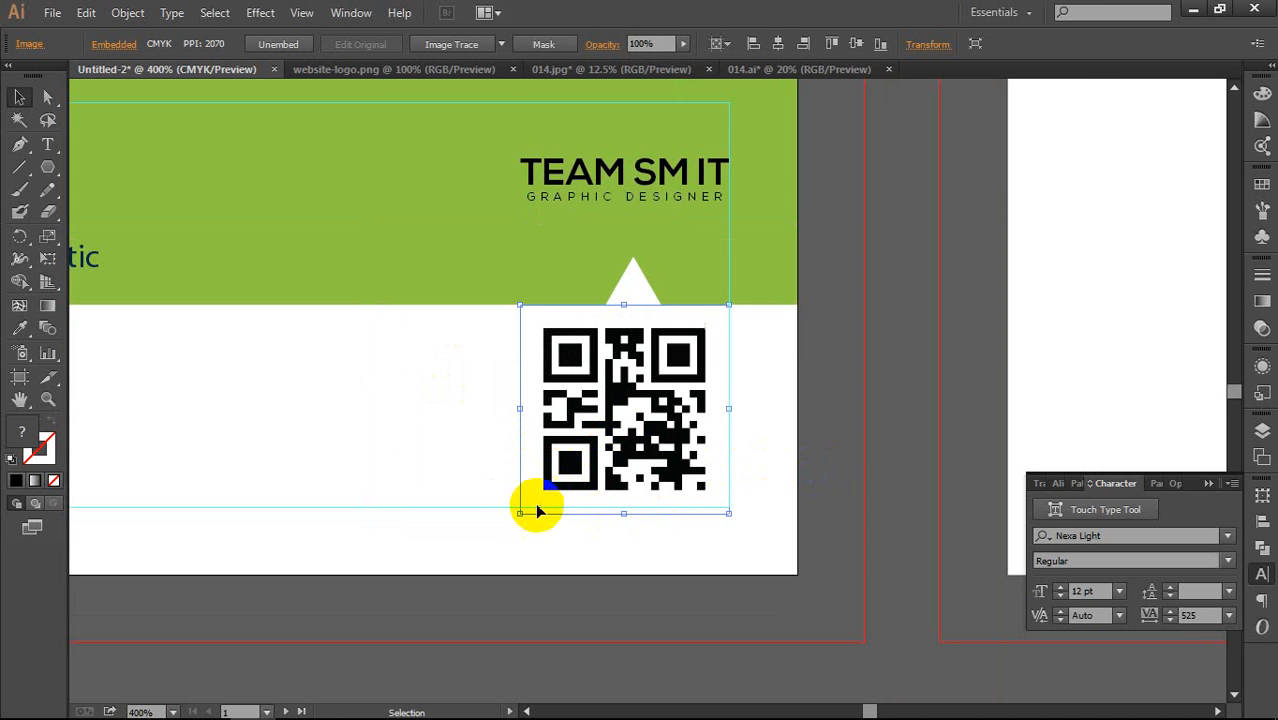
pyautogui.moveTo(521, 514); pyautogui.dragTo(528, 509)
pyautogui.click(908, 430)
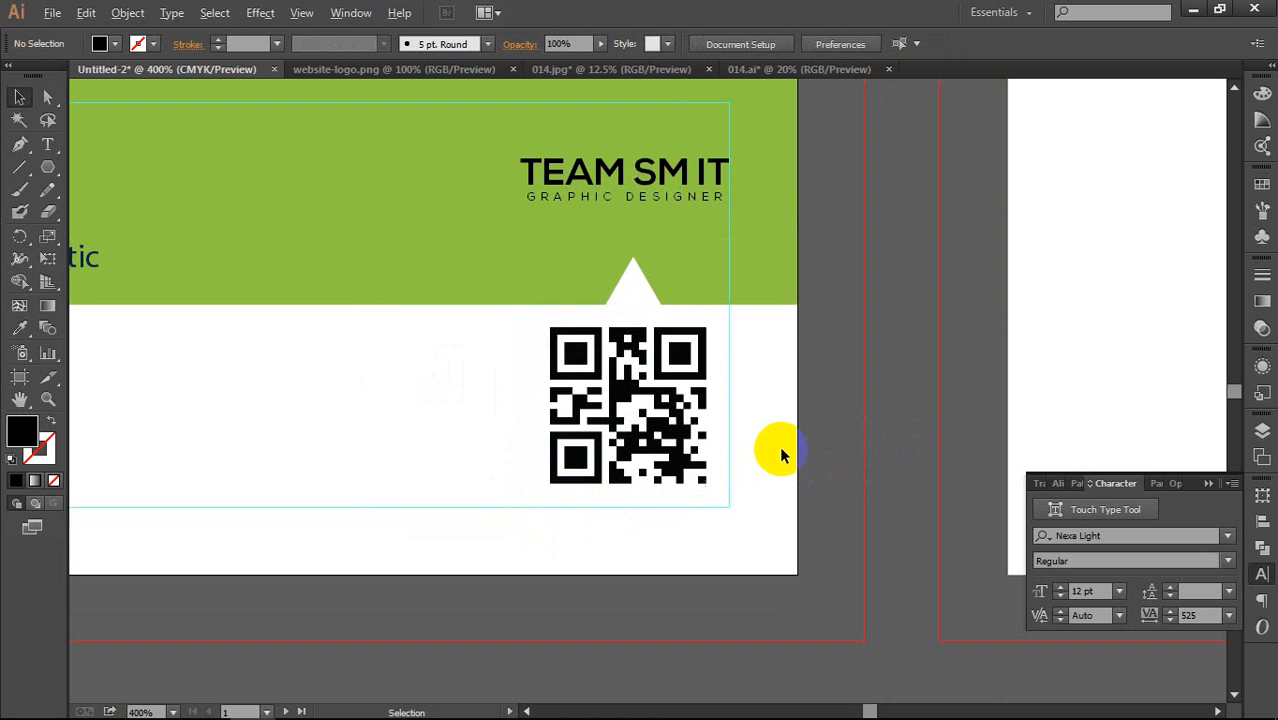
pyautogui.scroll(-1, 780, 448)
pyautogui.moveTo(790, 442); pyautogui.dragTo(699, 388)
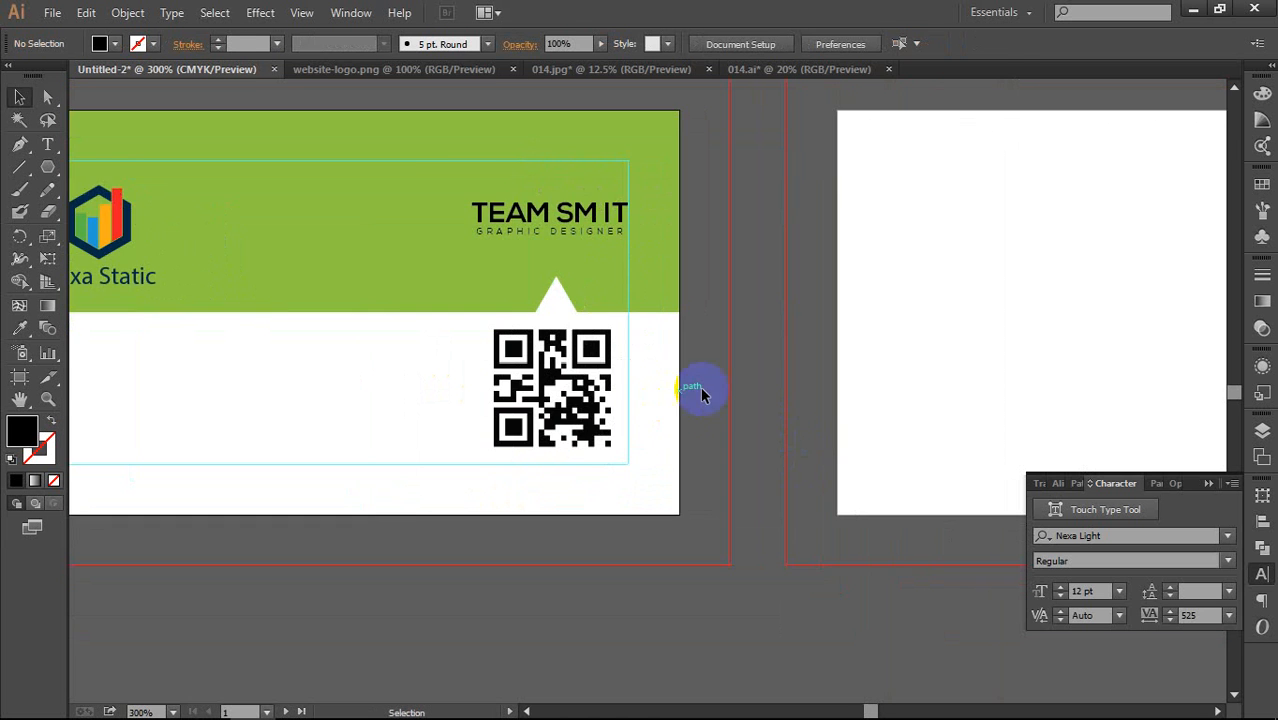
# Step: Move the QR code off the front card into the gap between the two artboards
pyautogui.scroll(1, 662, 434)
pyautogui.click(608, 414)
pyautogui.moveTo(608, 414); pyautogui.dragTo(789, 418)
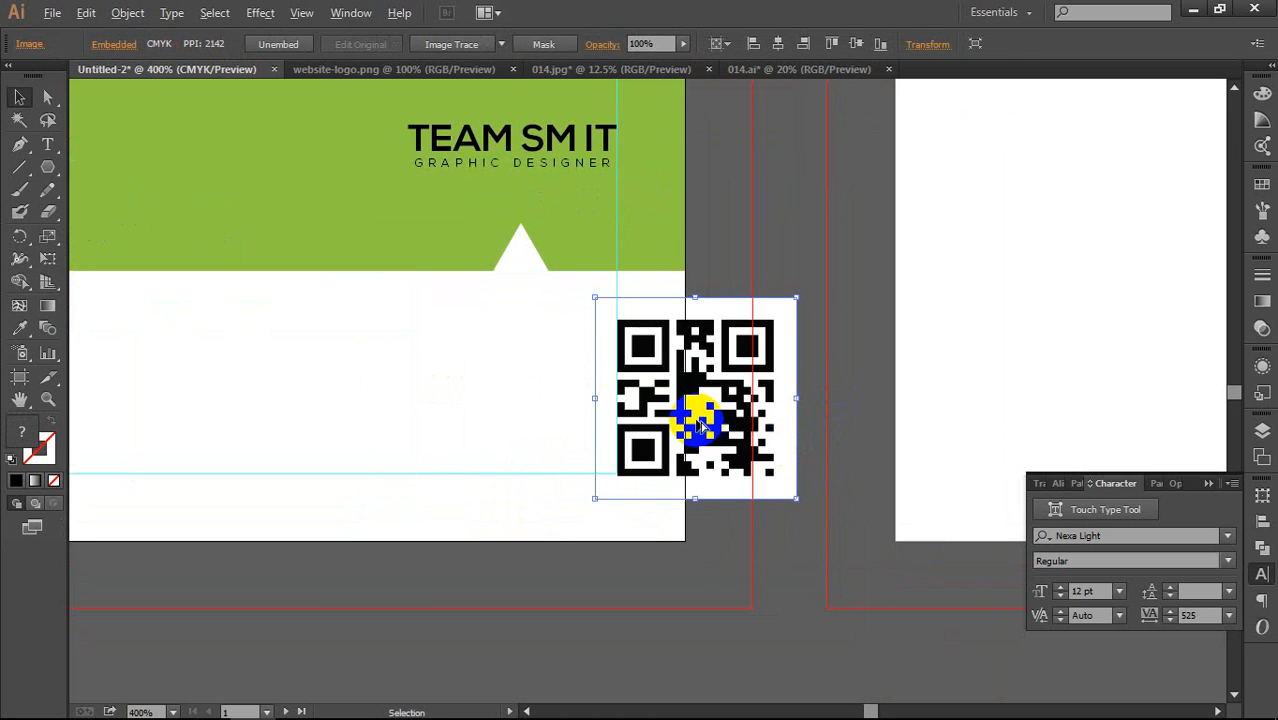
pyautogui.moveTo(696, 422); pyautogui.dragTo(686, 376)
pyautogui.scroll(1, 790, 412)
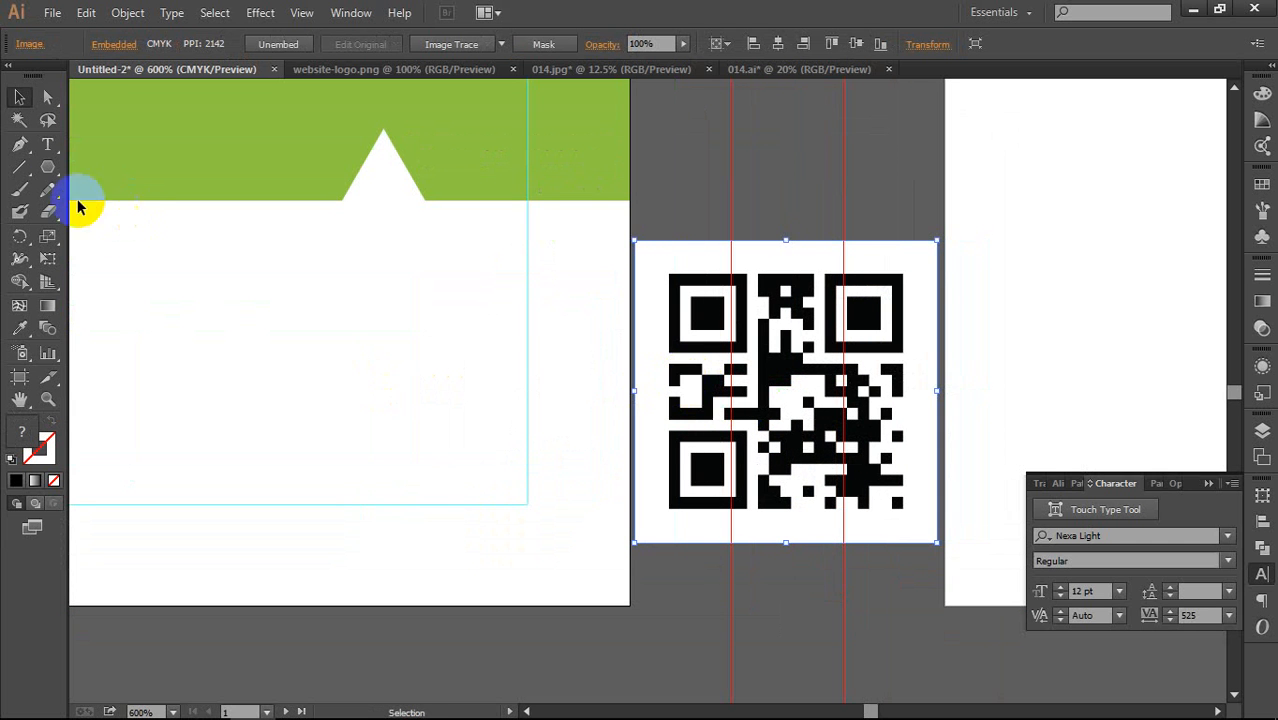
# Step: Draw a rectangle about 0.58 by 0.58 in exactly over the QR code's black pattern, excluding its white border, and deselect it
pyautogui.moveTo(56, 172); pyautogui.dragTo(110, 168)
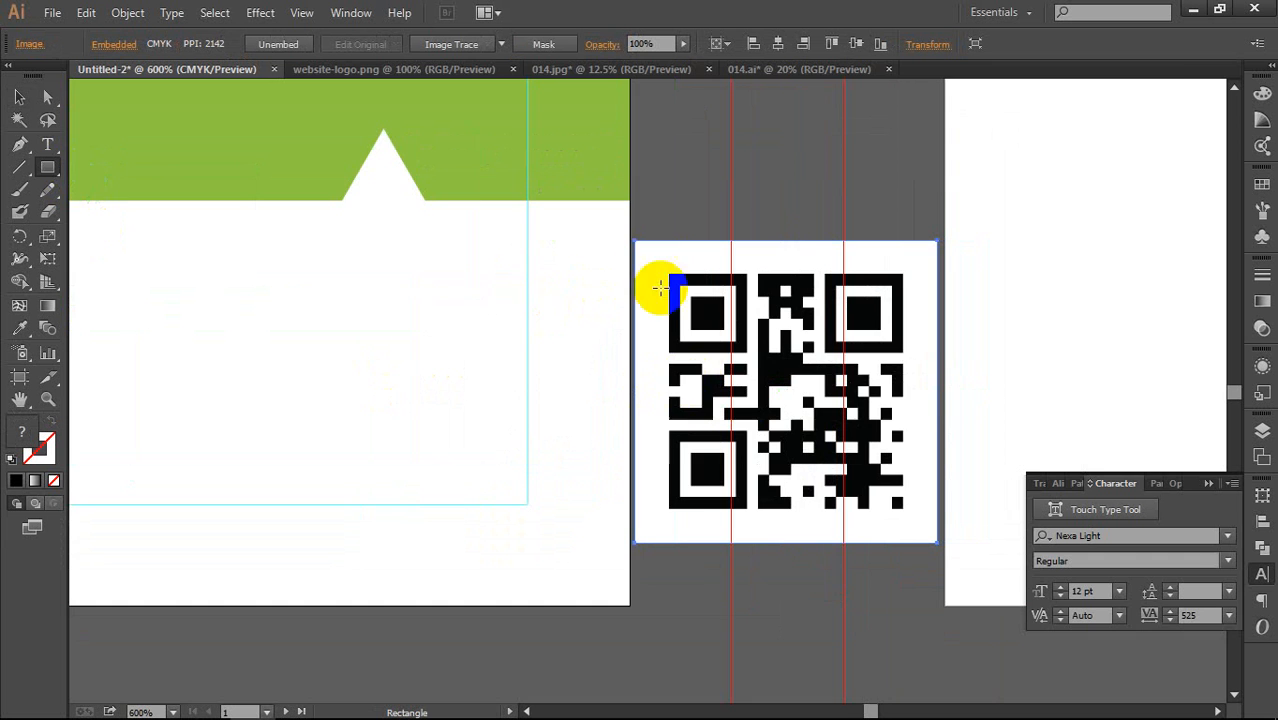
pyautogui.scroll(2, 678, 282)
pyautogui.moveTo(697, 291); pyautogui.dragTo(576, 209)
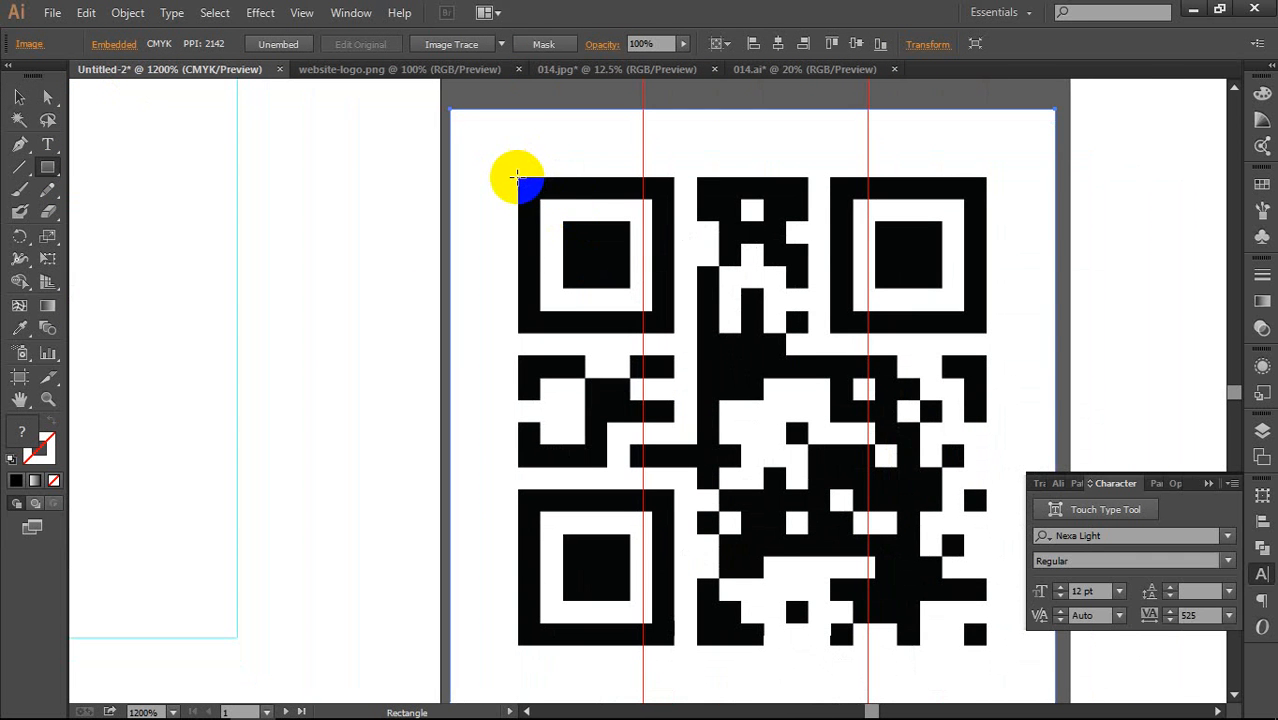
pyautogui.moveTo(517, 178); pyautogui.dragTo(985, 645)
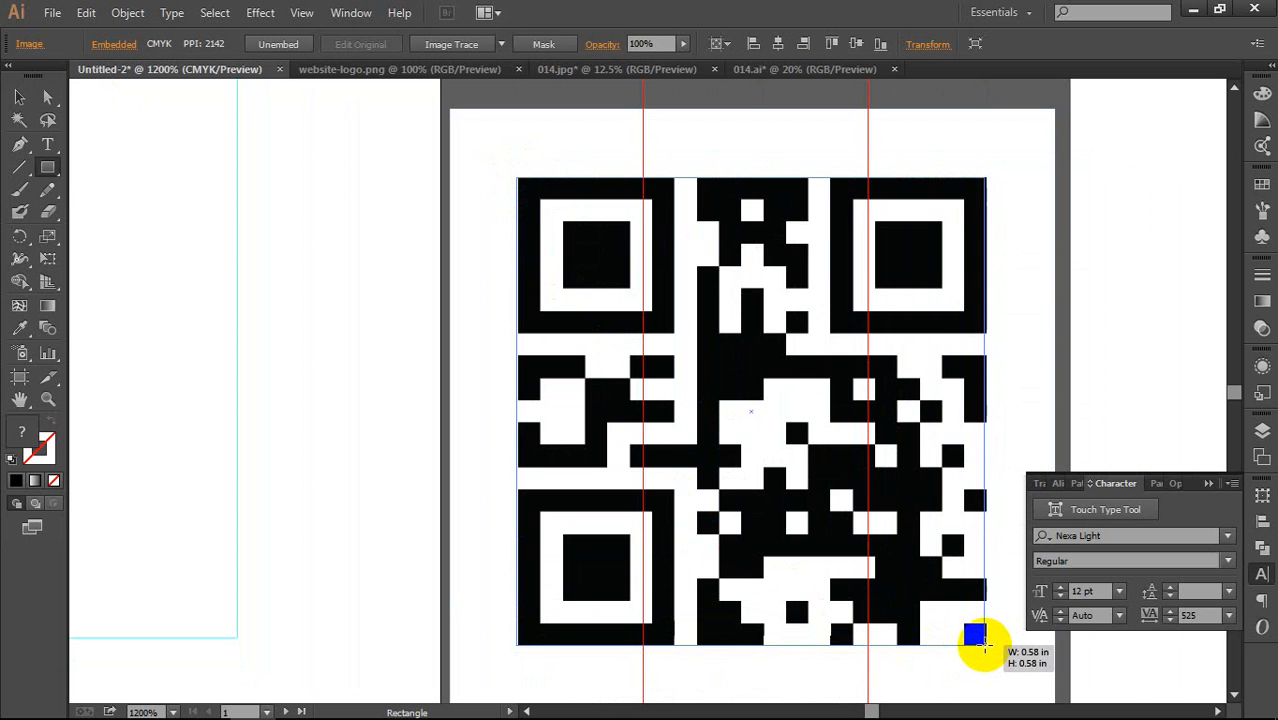
pyautogui.moveTo(983, 643); pyautogui.dragTo(984, 643)
pyautogui.scroll(-2, 827, 508)
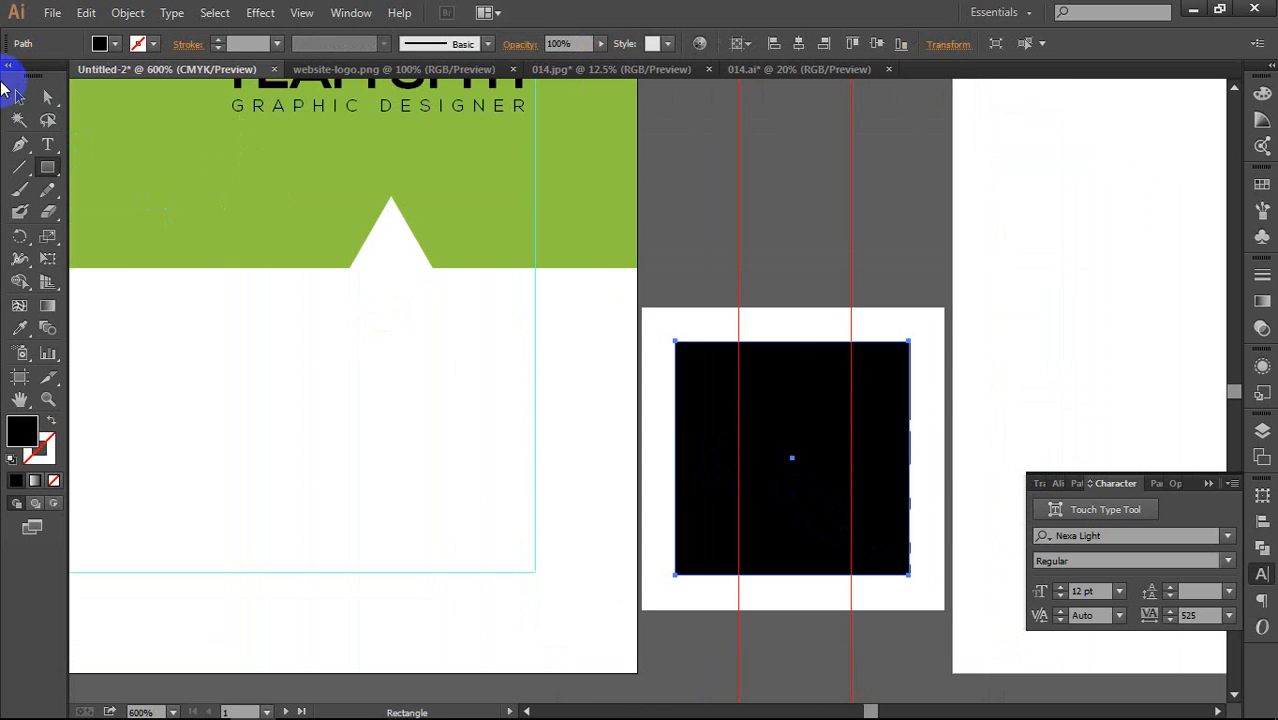
pyautogui.click(536, 191)
pyautogui.scroll(-1, 685, 200)
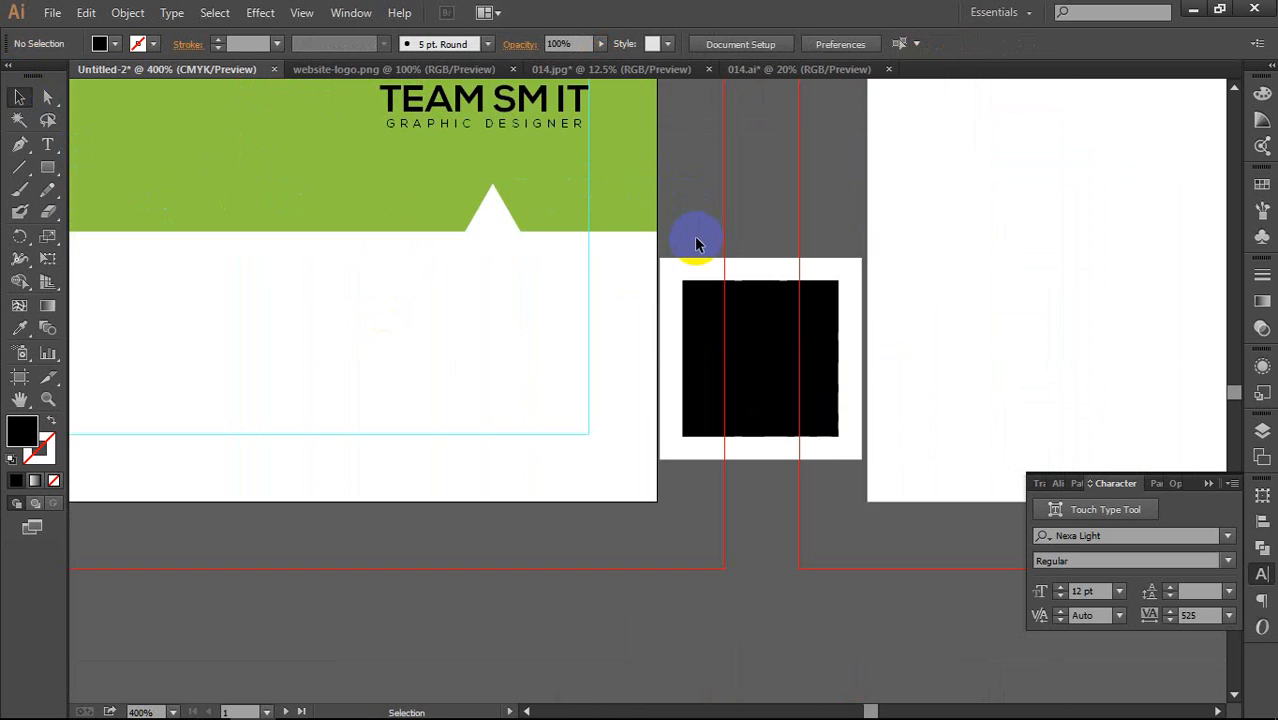
# Step: Move the black rectangle and the QR code below the artboards, separated side by side, and delete the rectangle
pyautogui.moveTo(725, 359); pyautogui.dragTo(568, 455)
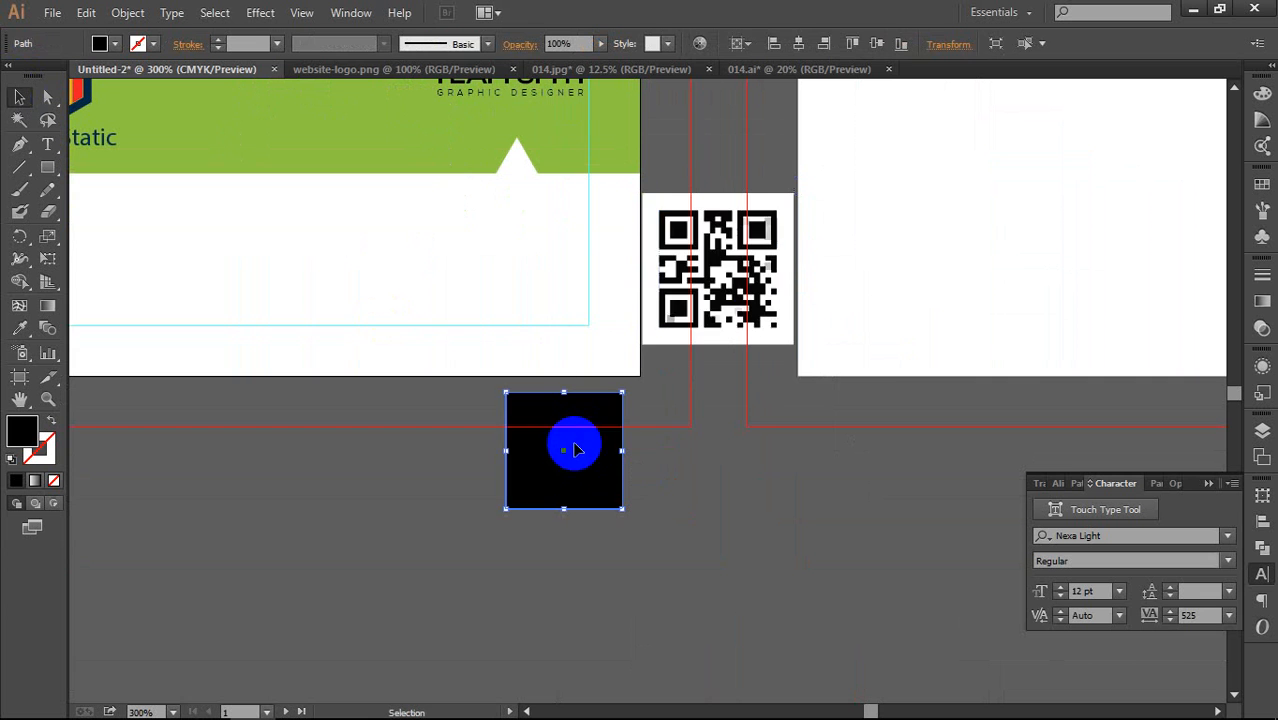
pyautogui.moveTo(719, 285); pyautogui.dragTo(736, 499)
pyautogui.click(558, 462)
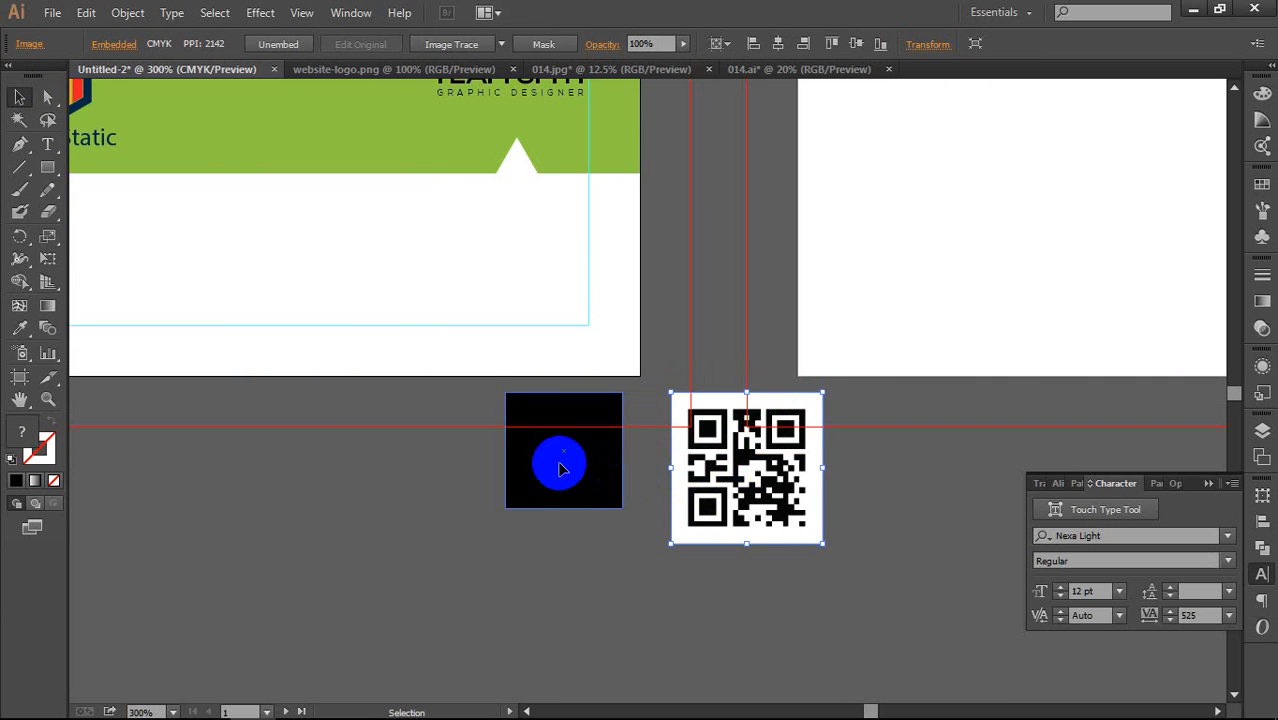
pyautogui.press('Delete')
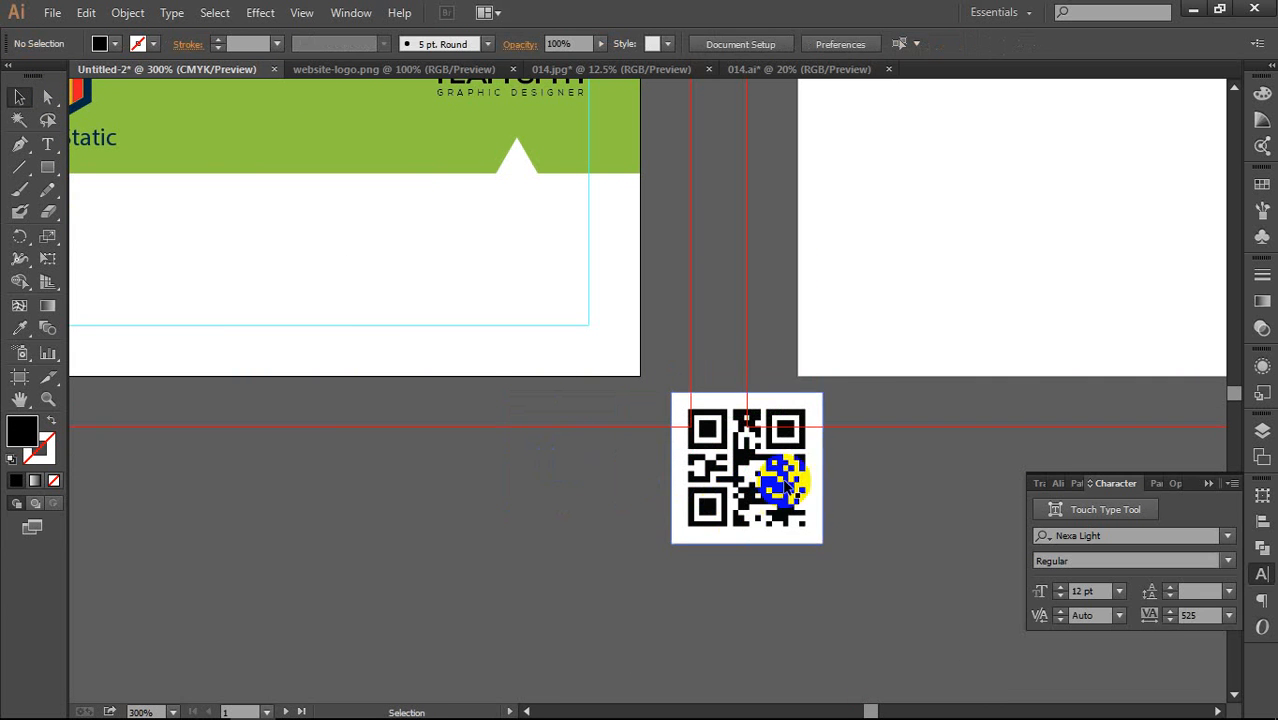
# Step: Move the QR code further across the empty canvas below the front card and keep it selected
pyautogui.moveTo(766, 485); pyautogui.dragTo(443, 452)
pyautogui.scroll(1, 507, 522)
pyautogui.scroll(1, 523, 452)
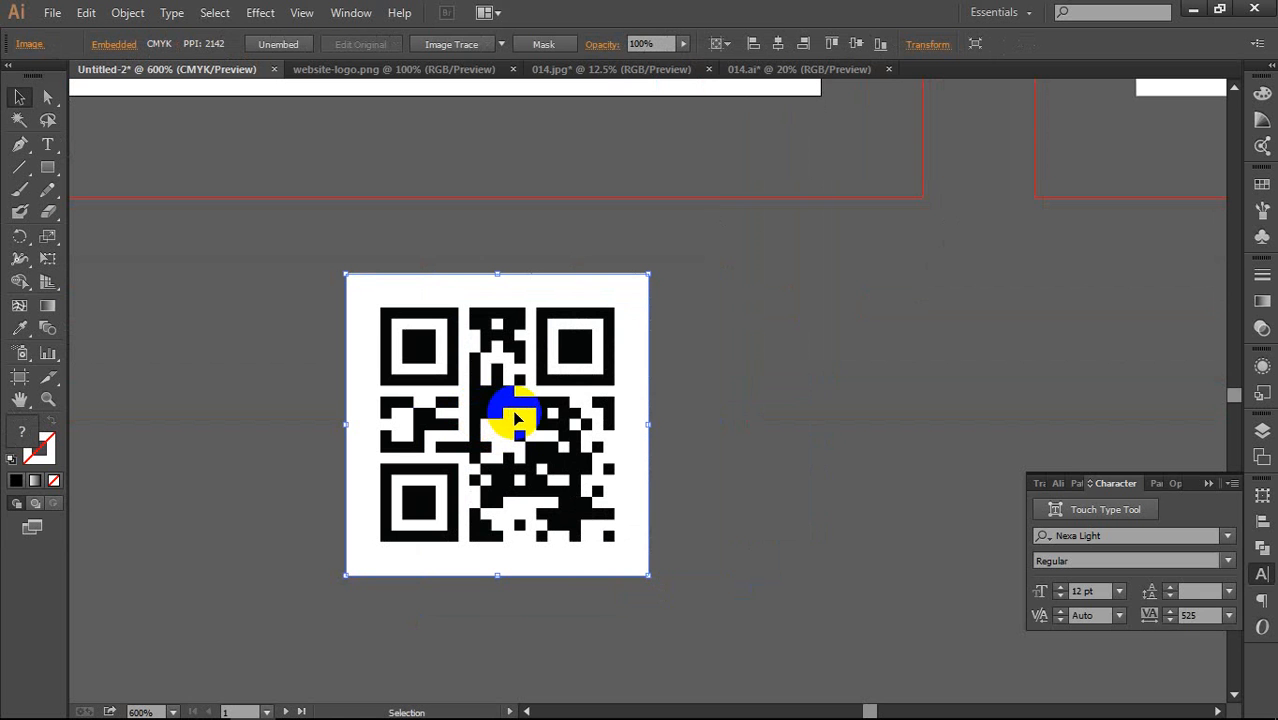
pyautogui.click(694, 382)
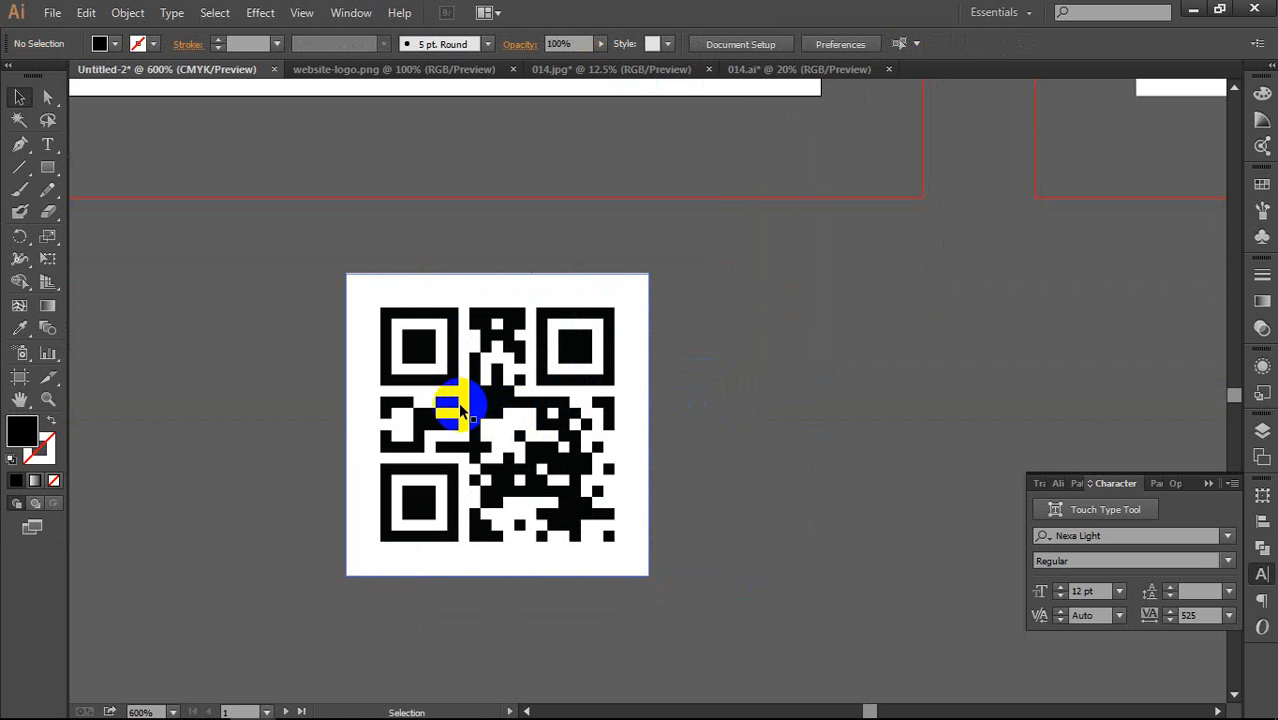
pyautogui.click(505, 395)
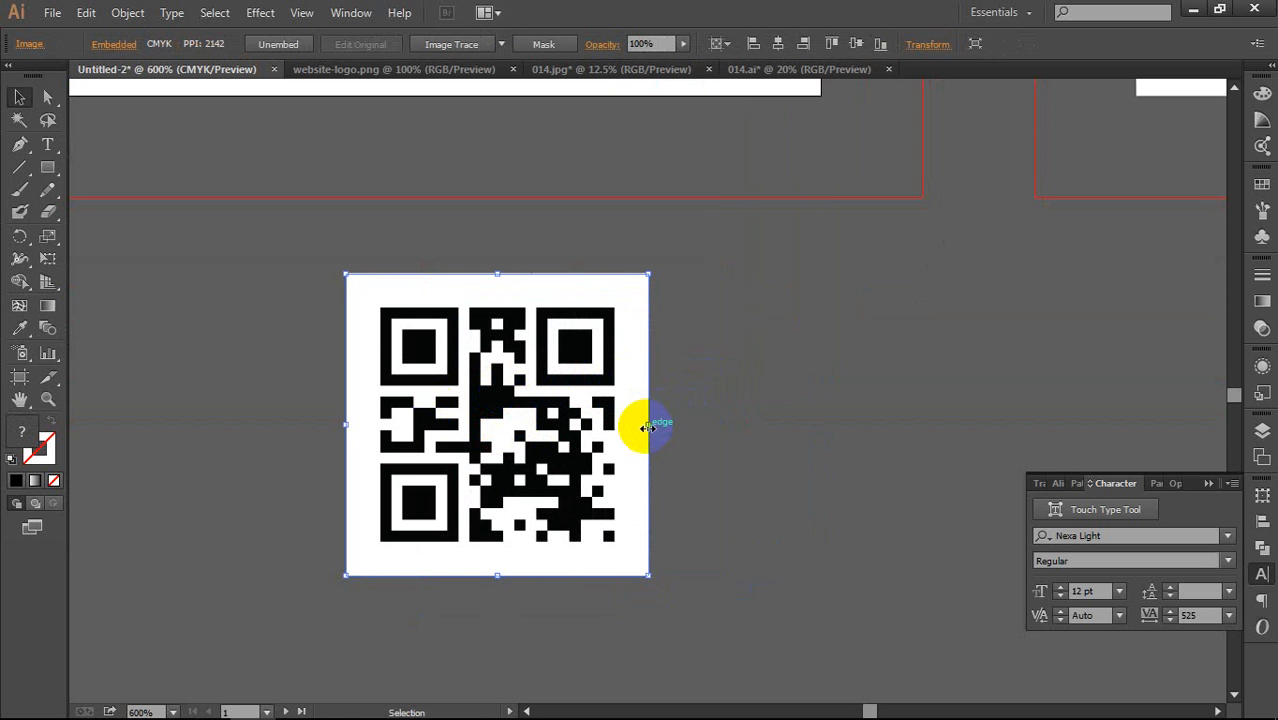
# Step: Enlarge the QR code proportionally from its centre to about 1.33 in square, below the front card
pyautogui.moveTo(650, 428); pyautogui.dragTo(797, 414)
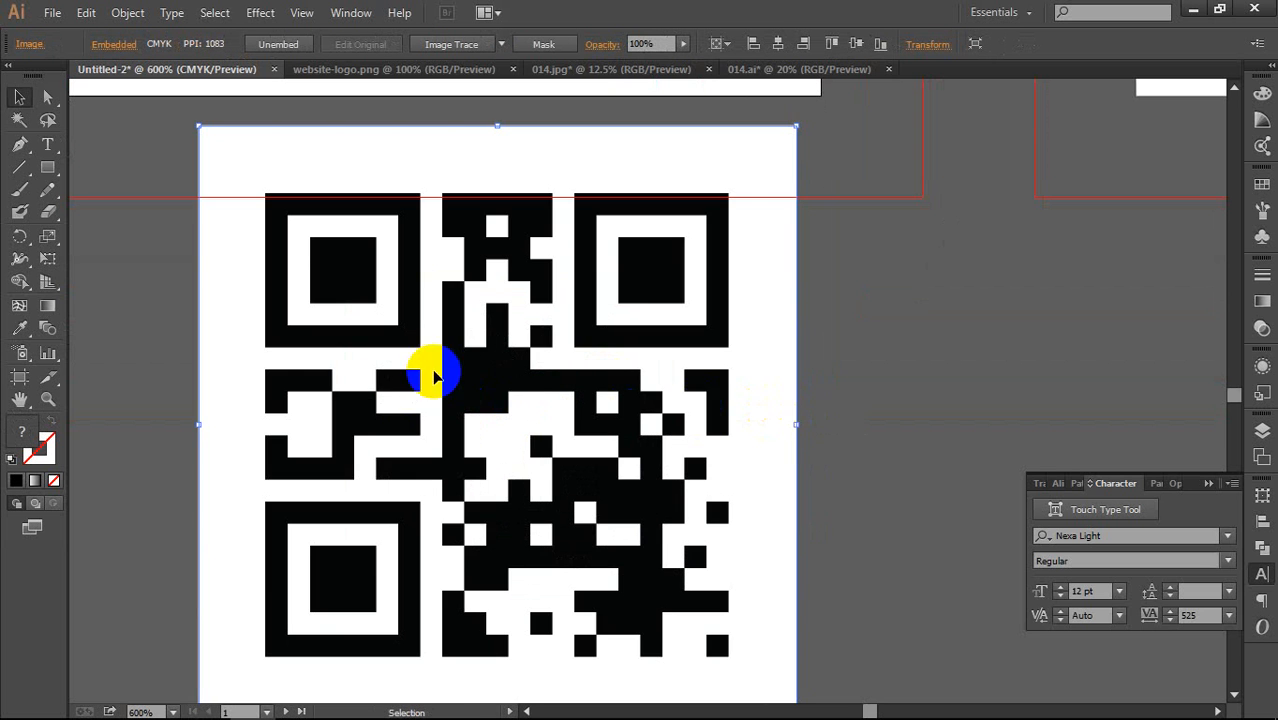
pyautogui.scroll(1, 375, 362)
pyautogui.scroll(1, 372, 358)
pyautogui.scroll(1, 372, 358)
pyautogui.scroll(-2, 372, 358)
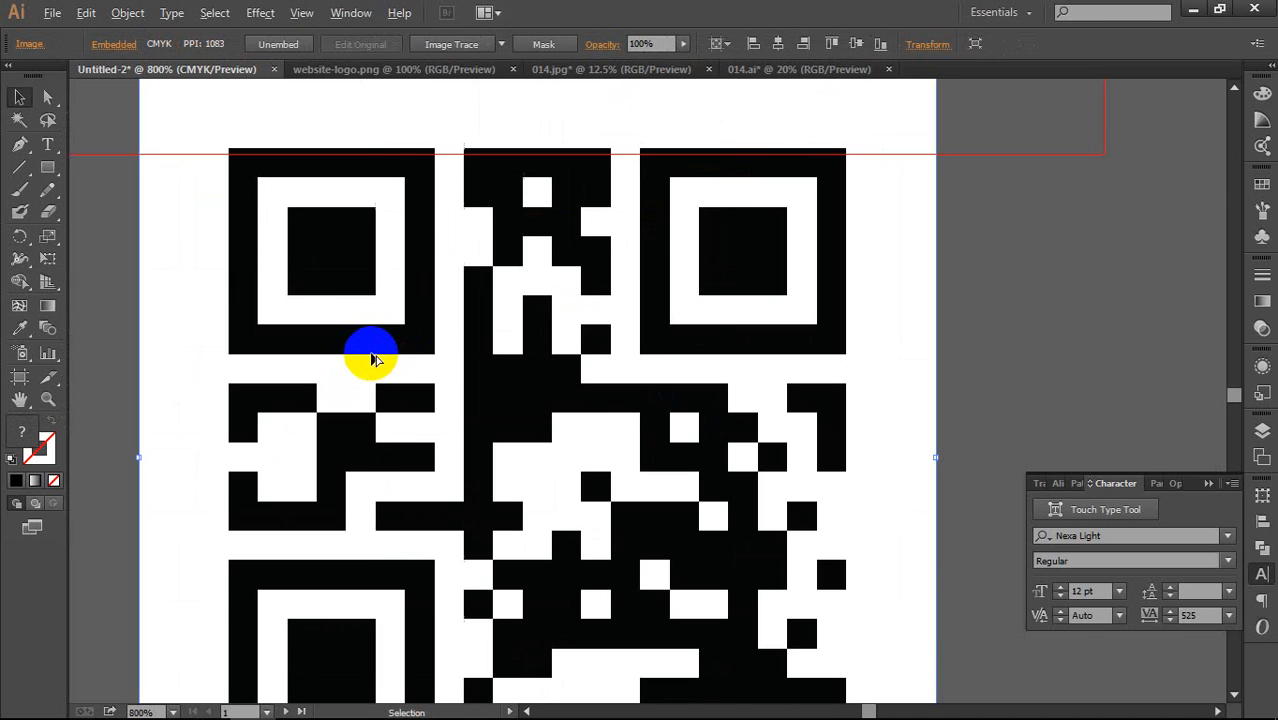
pyautogui.scroll(-2, 430, 378)
pyautogui.moveTo(479, 342); pyautogui.dragTo(502, 371)
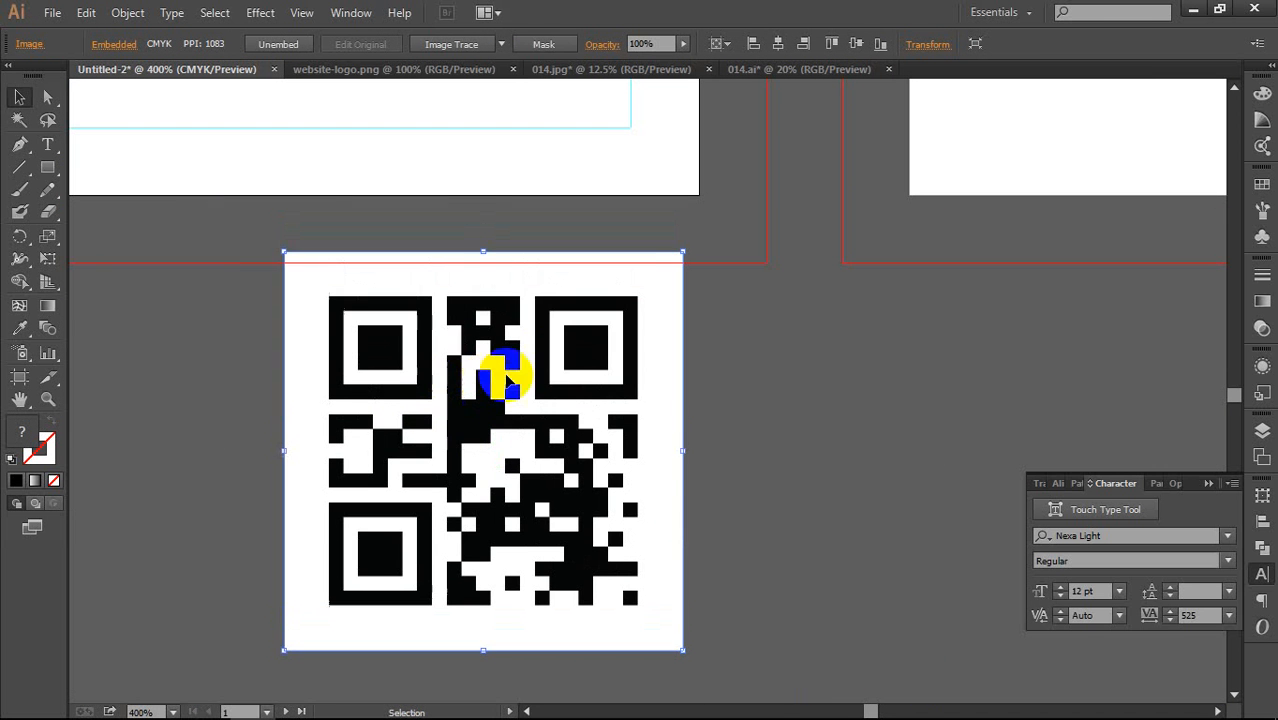
pyautogui.moveTo(678, 453); pyautogui.dragTo(660, 452)
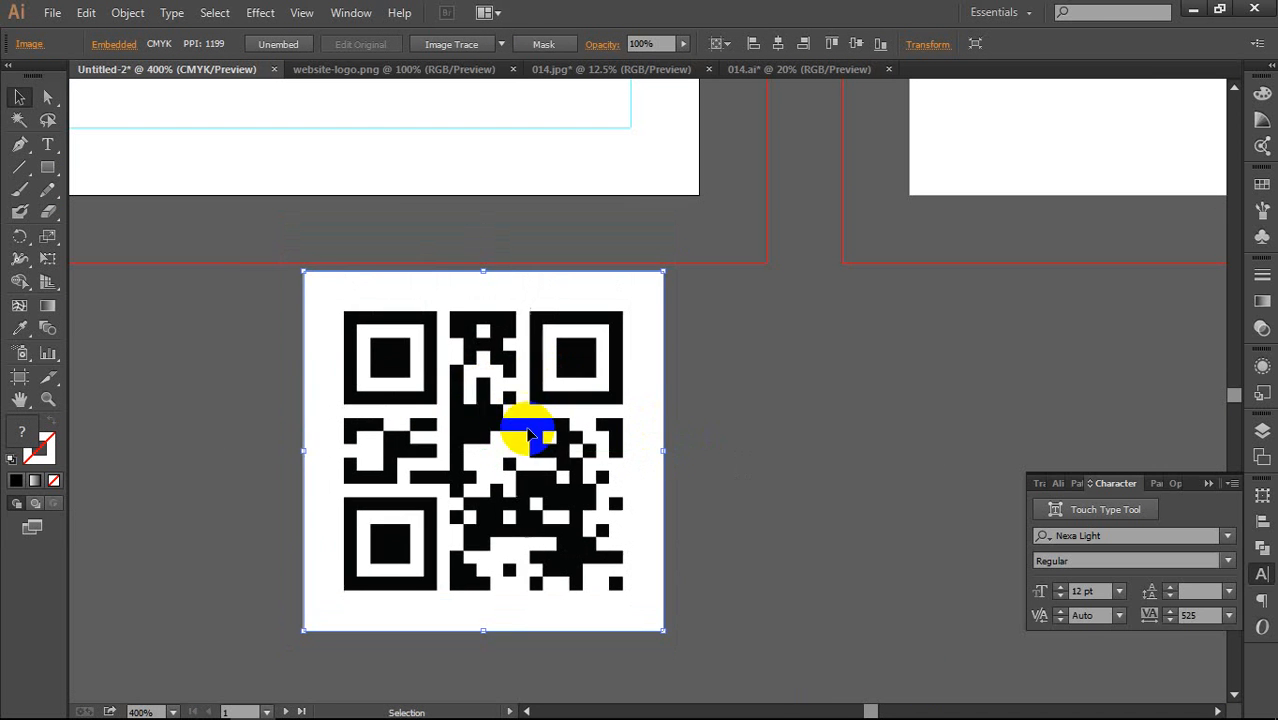
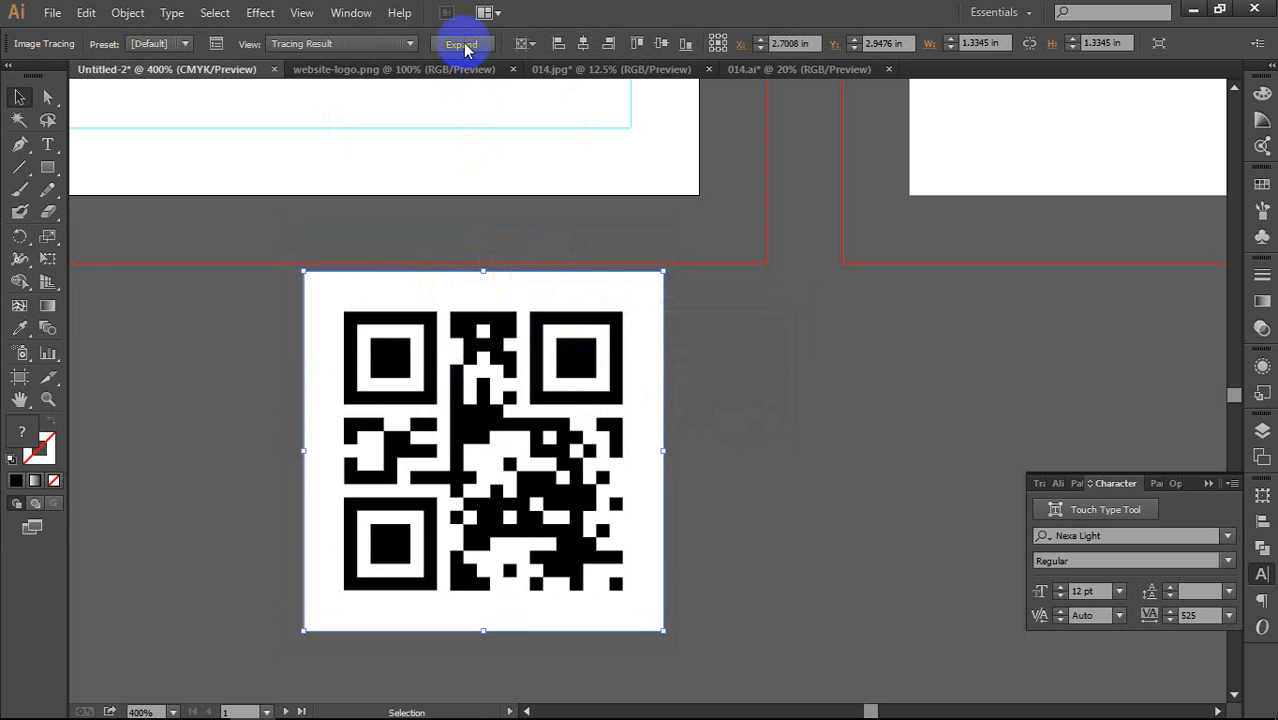
# Step: Expand the QR code's image tracing result, ungroup the resulting paths and deselect them
pyautogui.click(461, 44)
pyautogui.rightClick(626, 365)
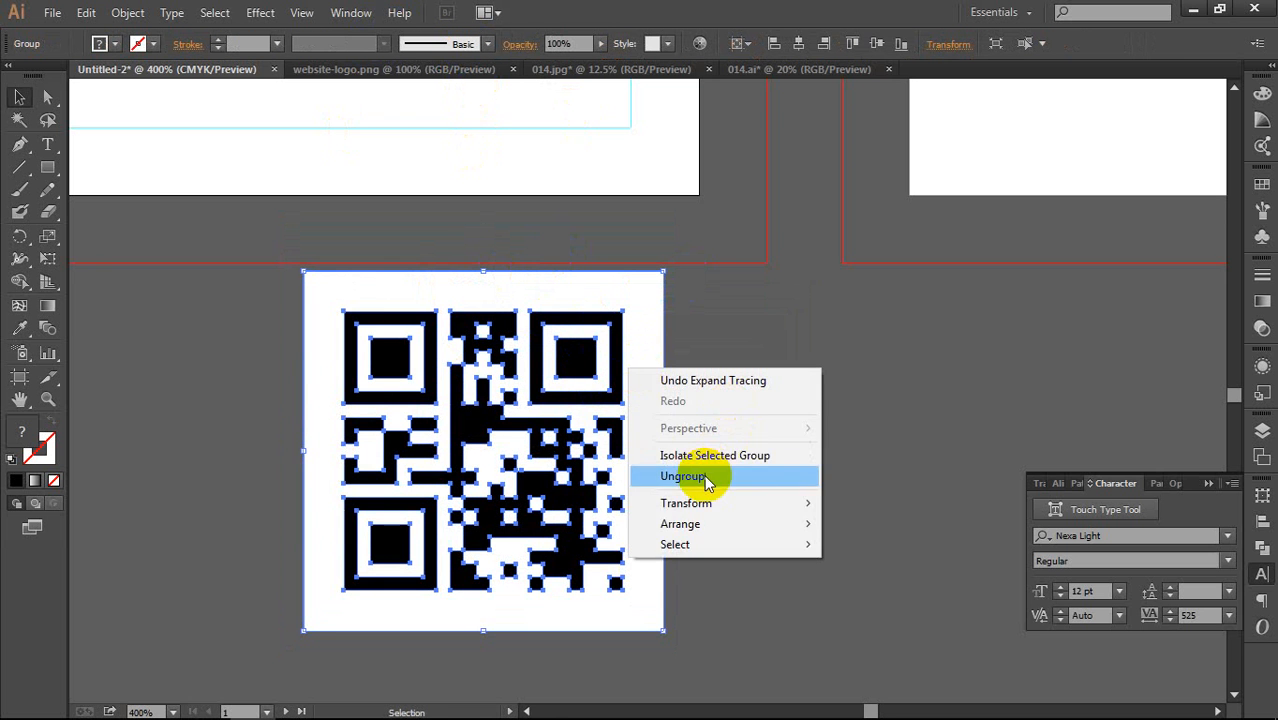
pyautogui.click(705, 475)
pyautogui.click(767, 440)
# Step: Delete the QR code's white background, the white ring in its upper-right finder square and the large white central area
pyautogui.moveTo(645, 400); pyautogui.dragTo(991, 397)
pyautogui.press('Delete')
pyautogui.click(605, 370)
pyautogui.press('Delete')
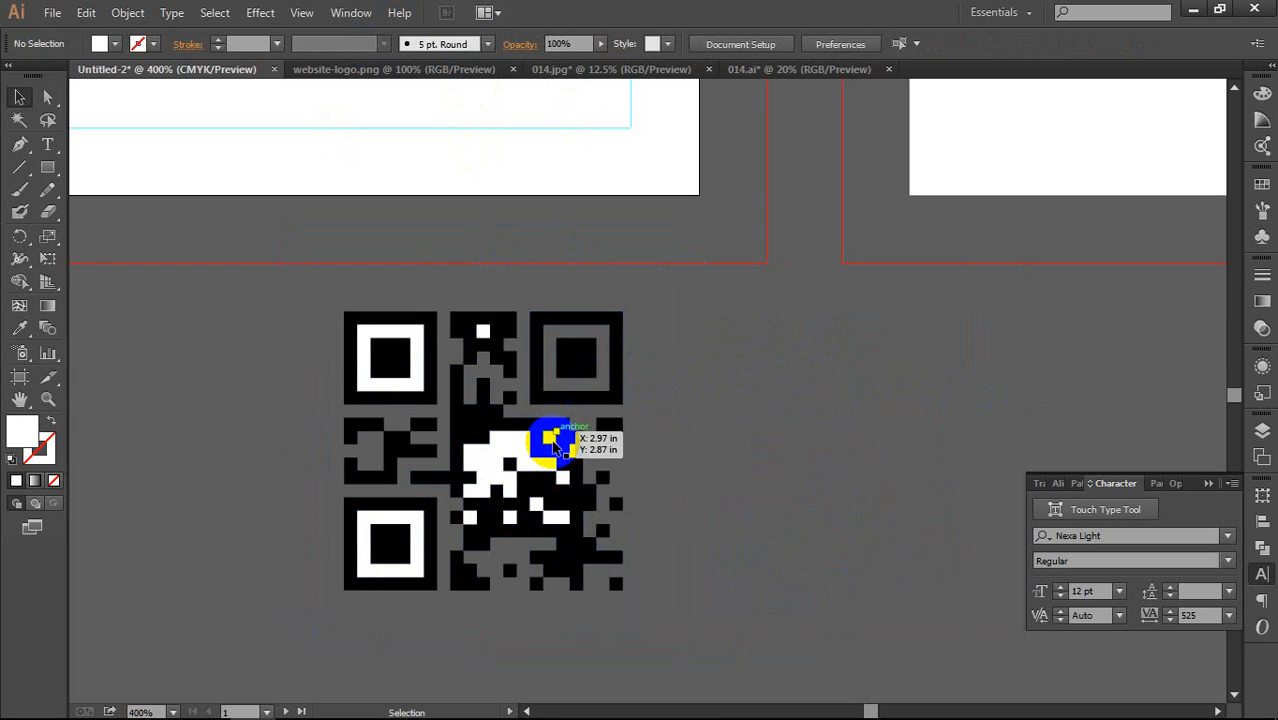
pyautogui.click(513, 447)
pyautogui.press('Delete')
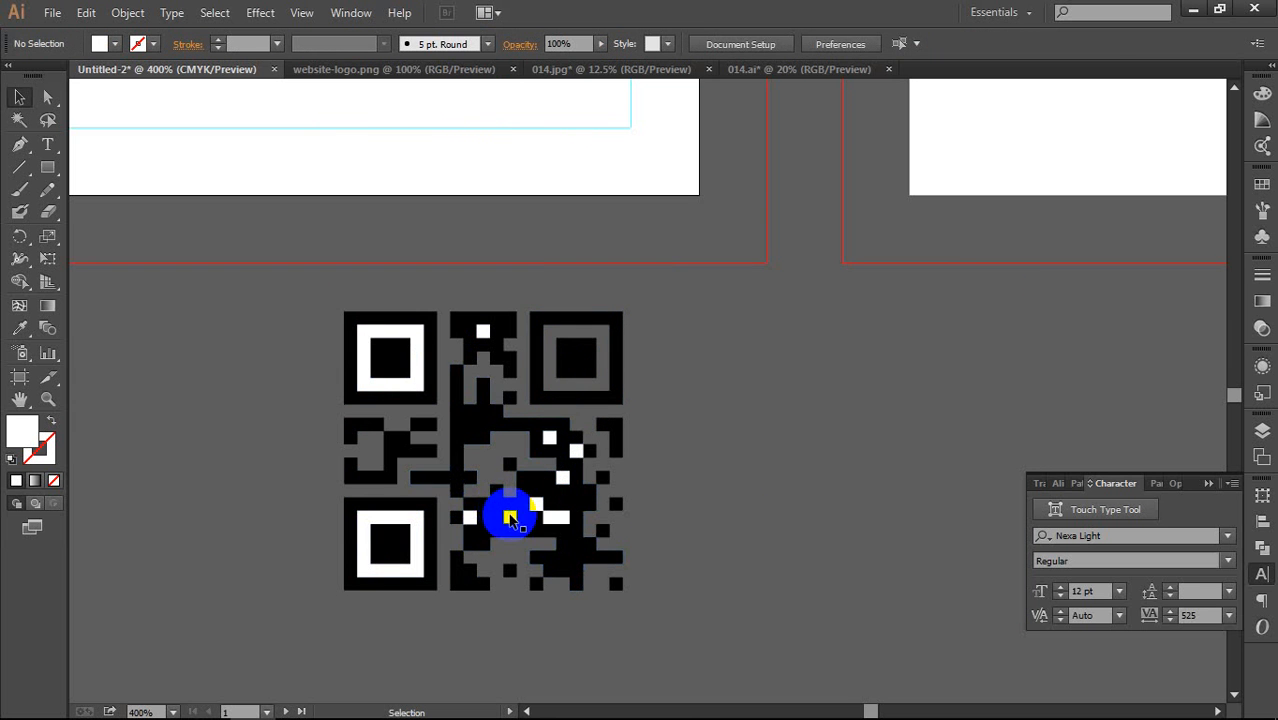
# Step: Delete the small white squares at the QR code's lower middle and the white rings of its two left-hand finder squares
pyautogui.click(509, 518)
pyautogui.press('Delete')
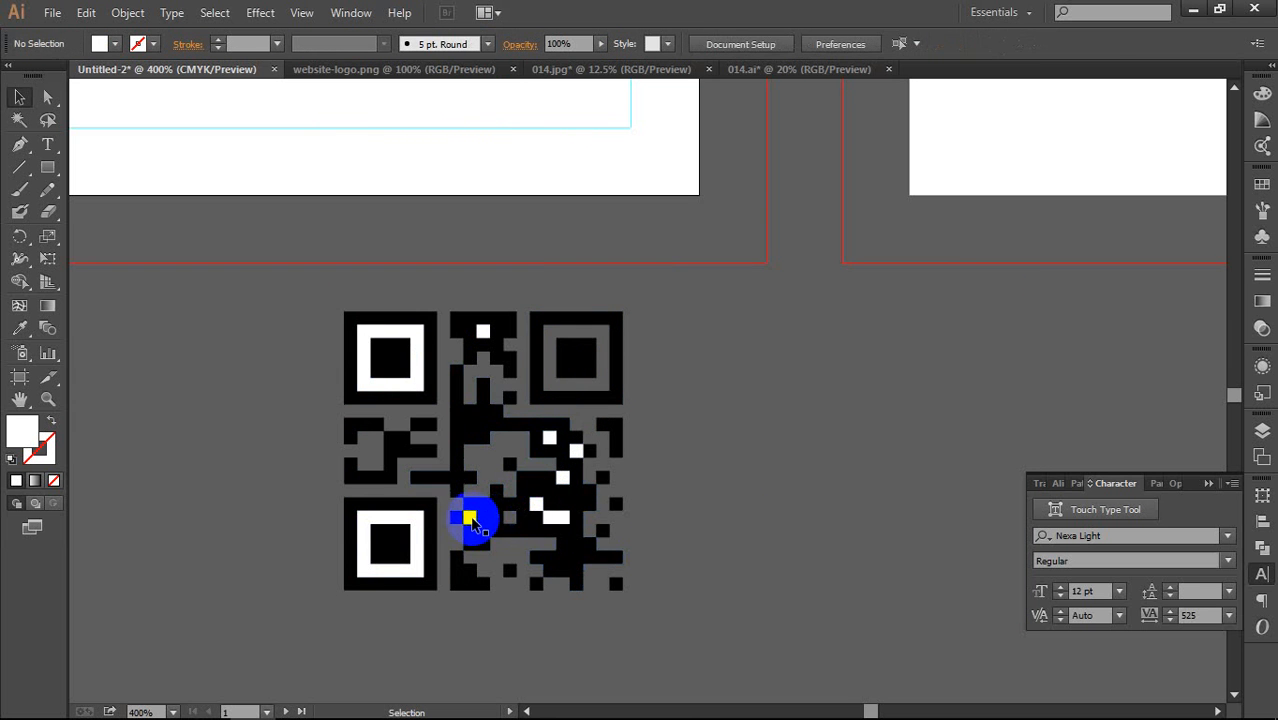
pyautogui.click(414, 536)
pyautogui.press('Delete')
pyautogui.click(414, 387)
pyautogui.press('Delete')
# Step: Delete the remaining small white squares enclosed by the QR code's black shapes, leaving only the black pattern
pyautogui.click(505, 345)
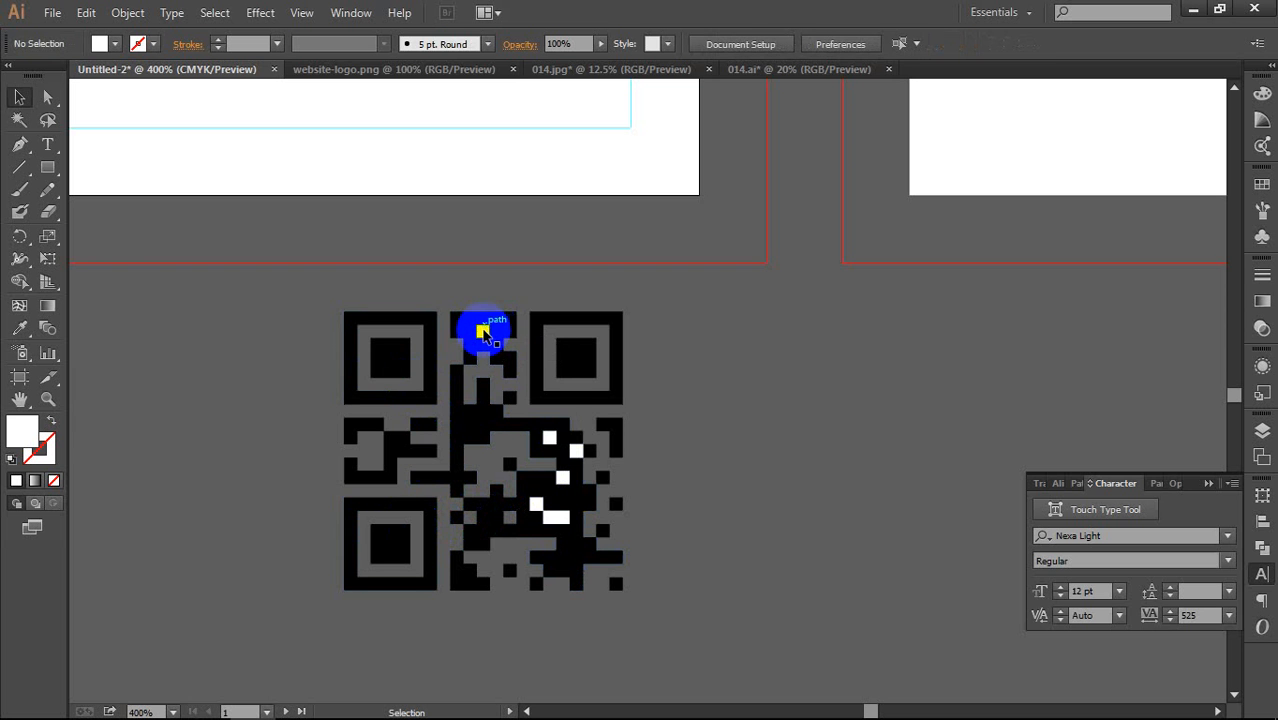
pyautogui.click(482, 333)
pyautogui.press('Delete')
pyautogui.click(550, 439)
pyautogui.press('Delete')
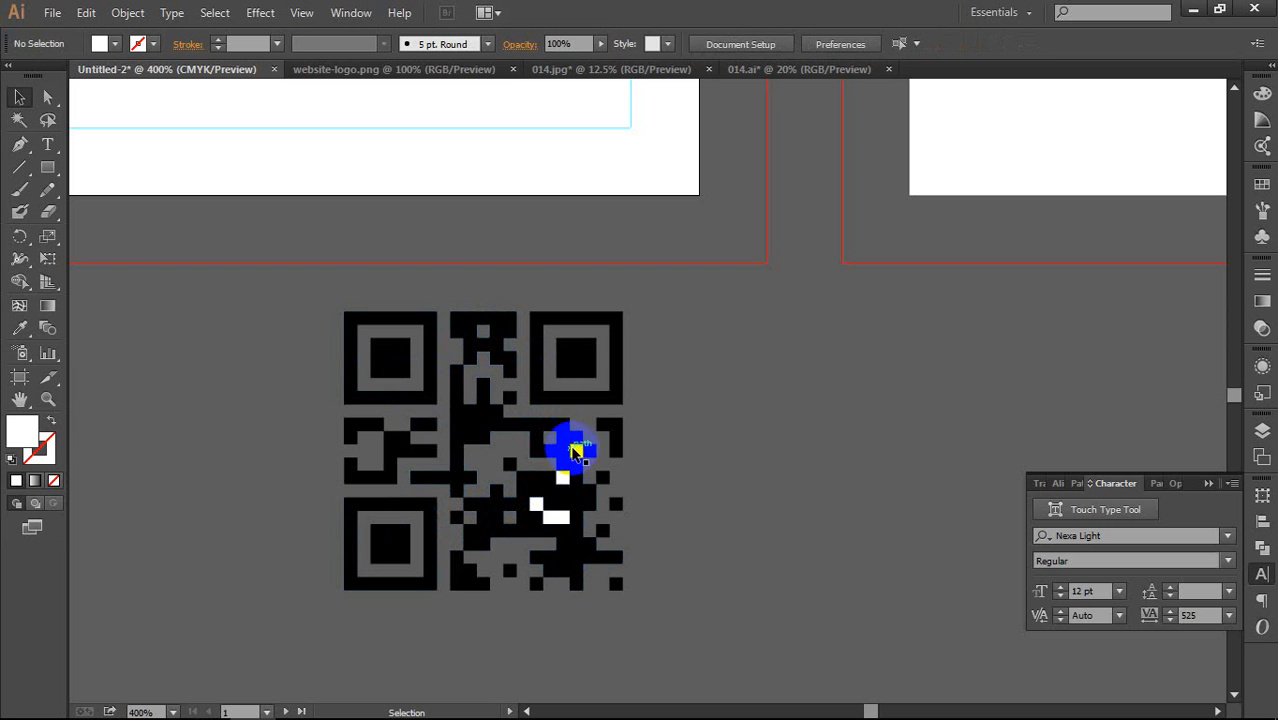
pyautogui.click(572, 450)
pyautogui.press('Delete')
pyautogui.click(562, 478)
pyautogui.press('Delete')
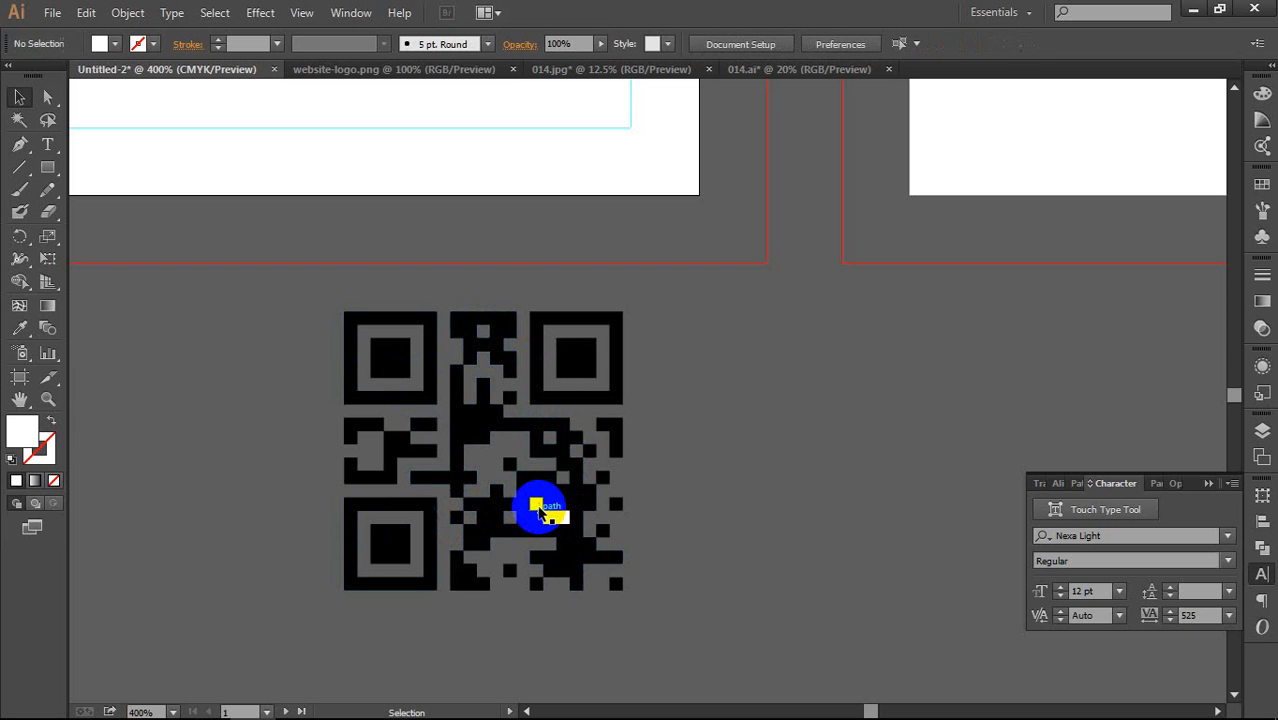
pyautogui.click(539, 508)
pyautogui.press('Delete')
pyautogui.click(554, 514)
pyautogui.press('Delete')
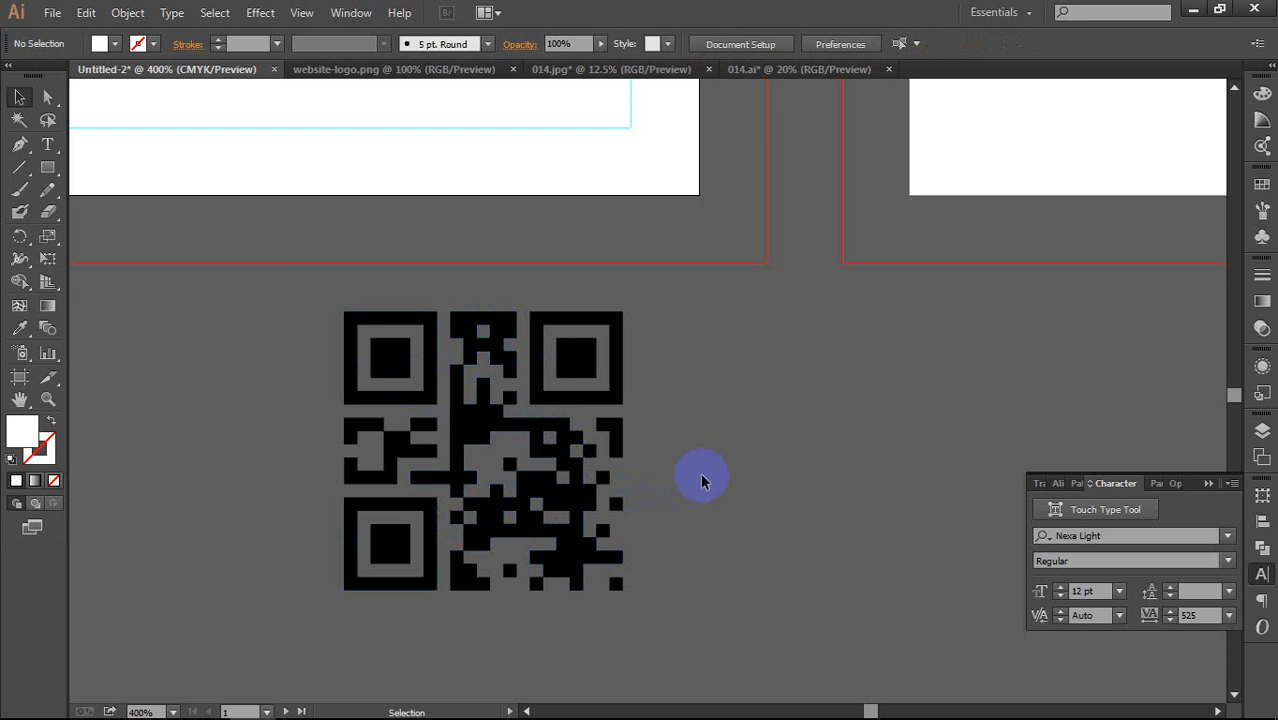
# Step: Select all the black pieces of the QR code and group them
pyautogui.moveTo(692, 613); pyautogui.dragTo(722, 630)
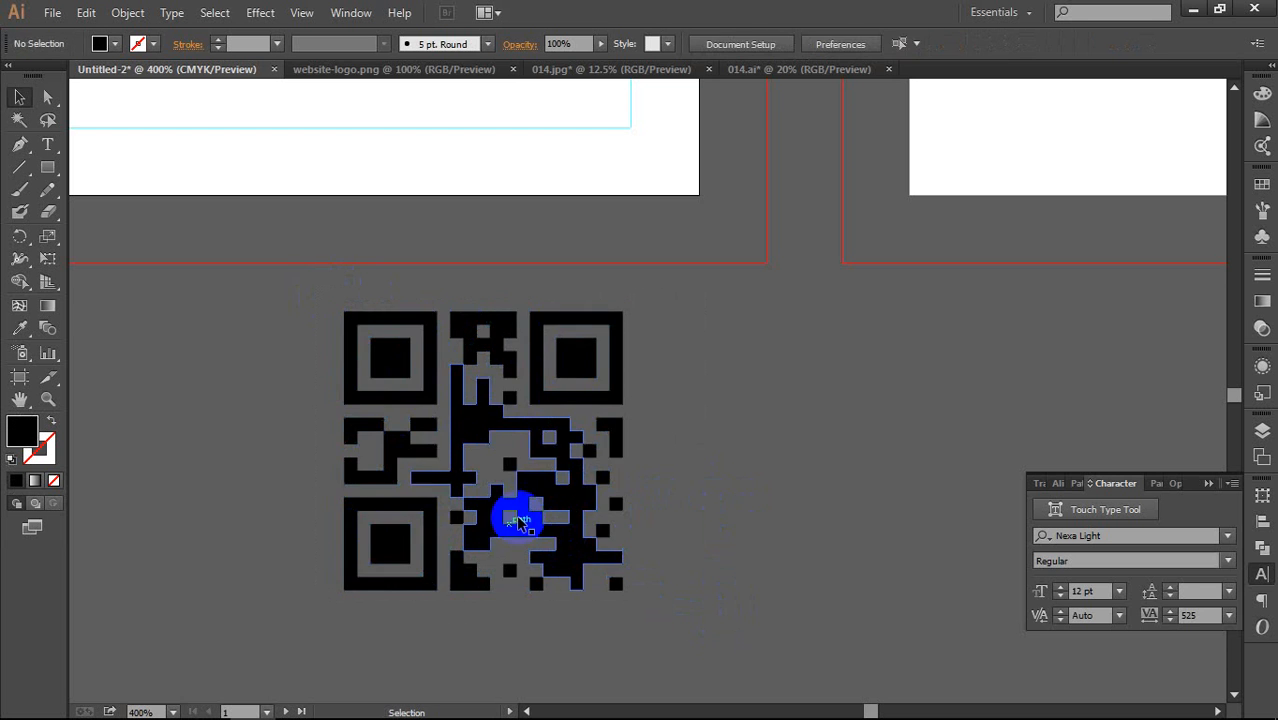
pyautogui.moveTo(519, 519); pyautogui.dragTo(698, 477)
pyautogui.scroll(-2, 700, 468)
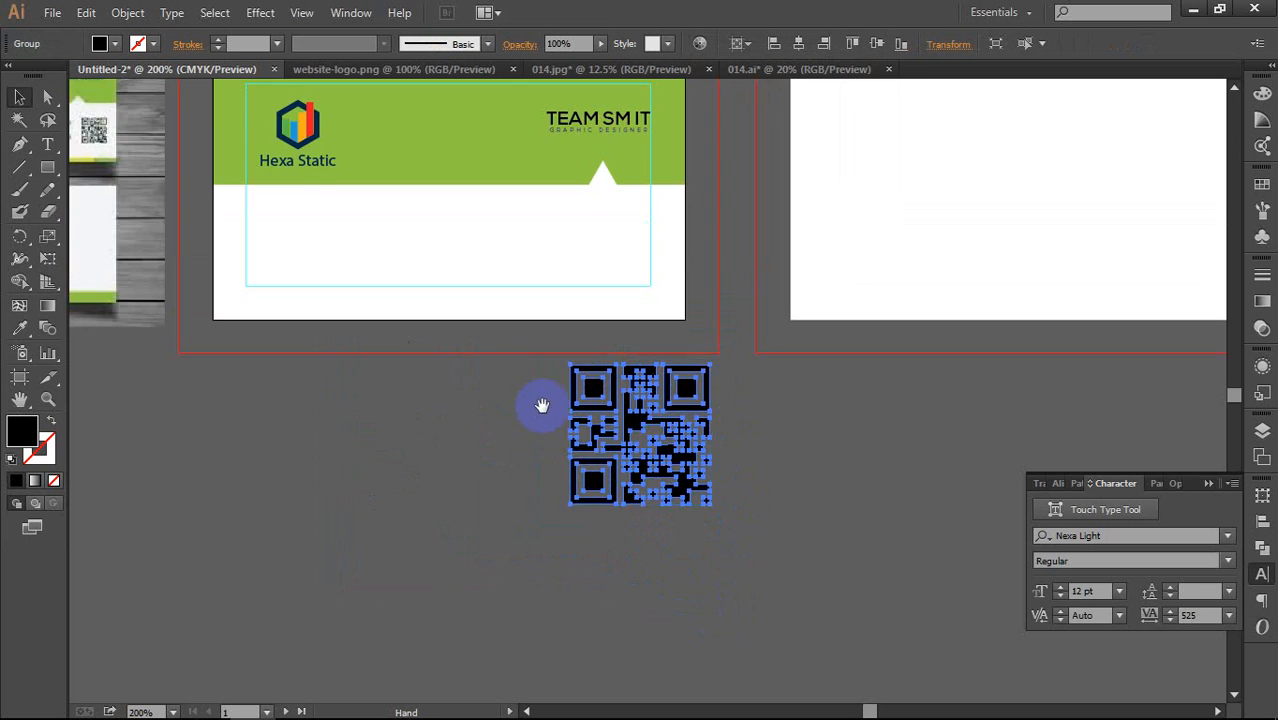
pyautogui.moveTo(542, 405); pyautogui.dragTo(646, 541)
# Step: Move the QR group onto the front card's white area, scale it down proportionally and centre it under the white triangle
pyautogui.moveTo(762, 551); pyautogui.dragTo(703, 363)
pyautogui.moveTo(750, 449); pyautogui.dragTo(731, 416)
pyautogui.scroll(2, 704, 411)
pyautogui.moveTo(655, 381); pyautogui.dragTo(705, 372)
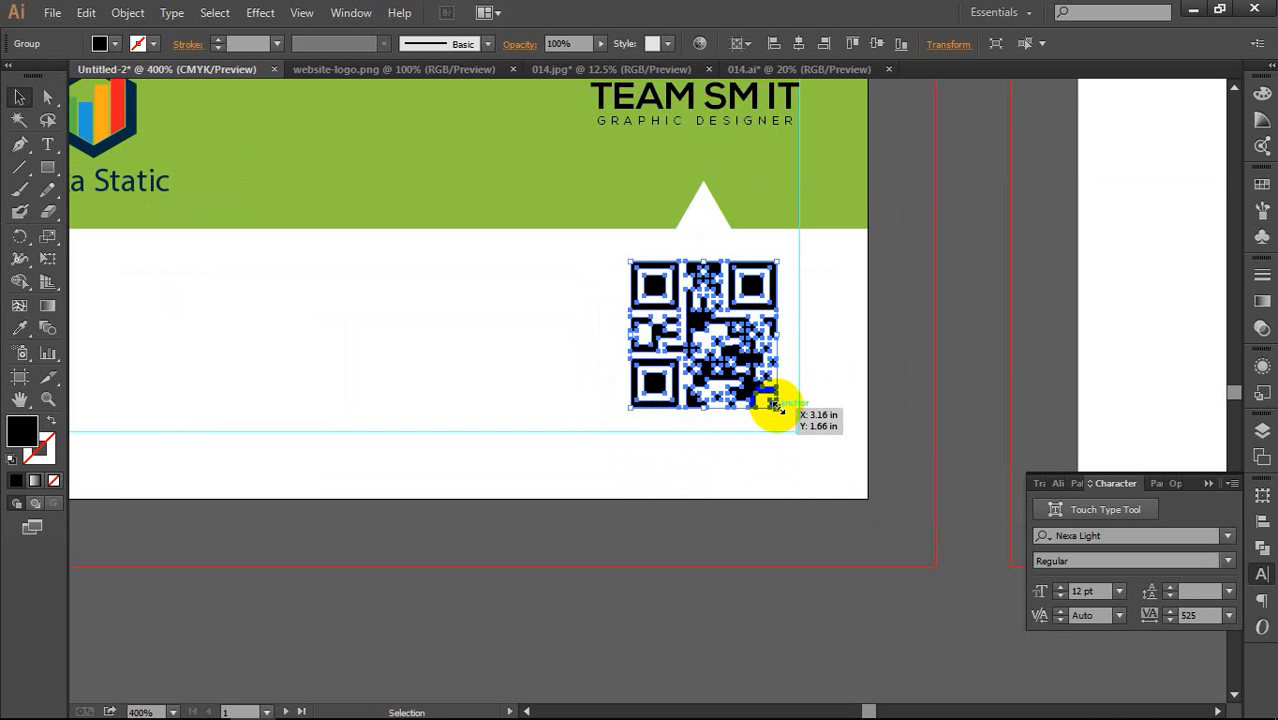
# Step: Adjust the QR code's size proportionally so it fits below the green band, and place it against the vertical margin guide
pyautogui.moveTo(776, 410); pyautogui.dragTo(804, 430)
pyautogui.click(1013, 448)
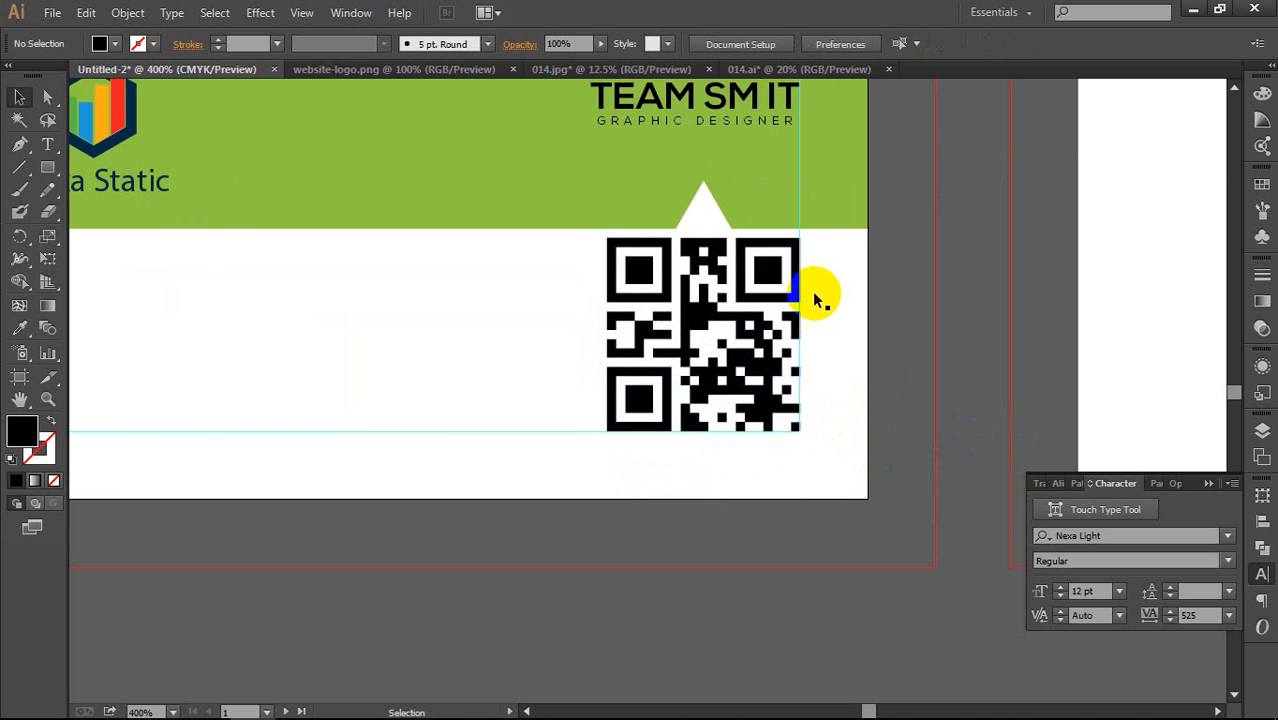
pyautogui.click(790, 256)
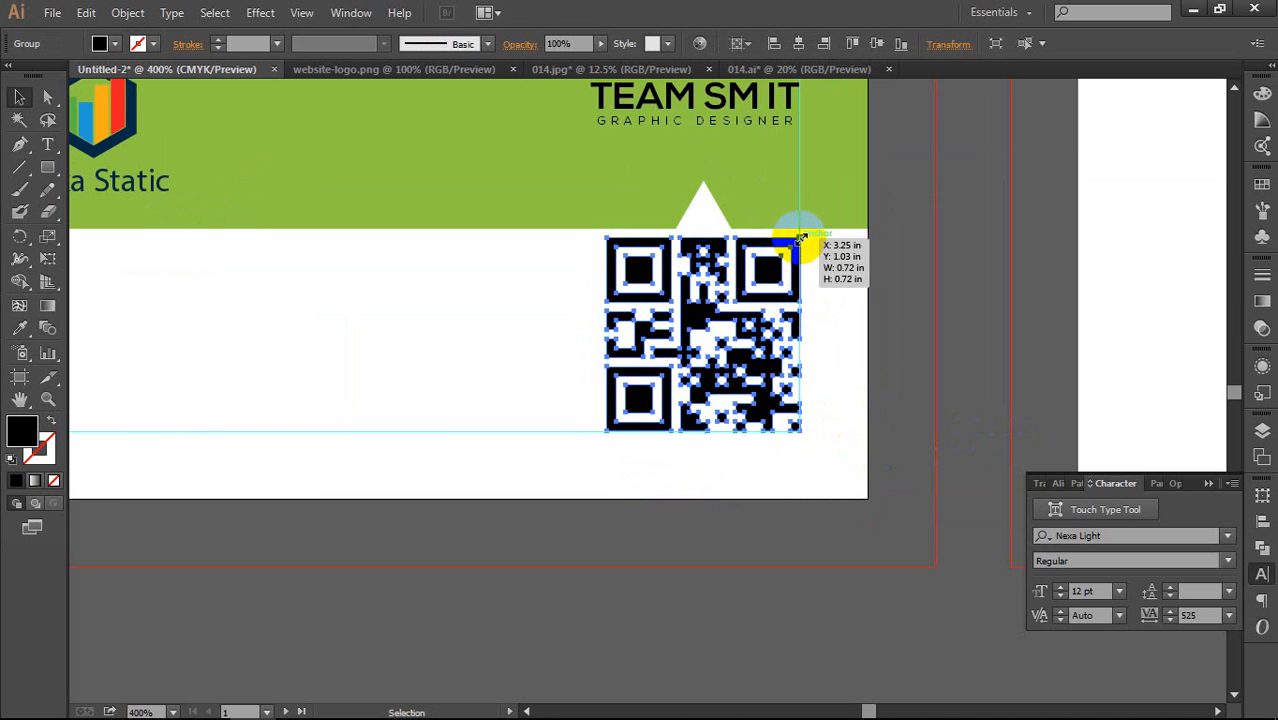
pyautogui.moveTo(801, 238); pyautogui.dragTo(792, 247)
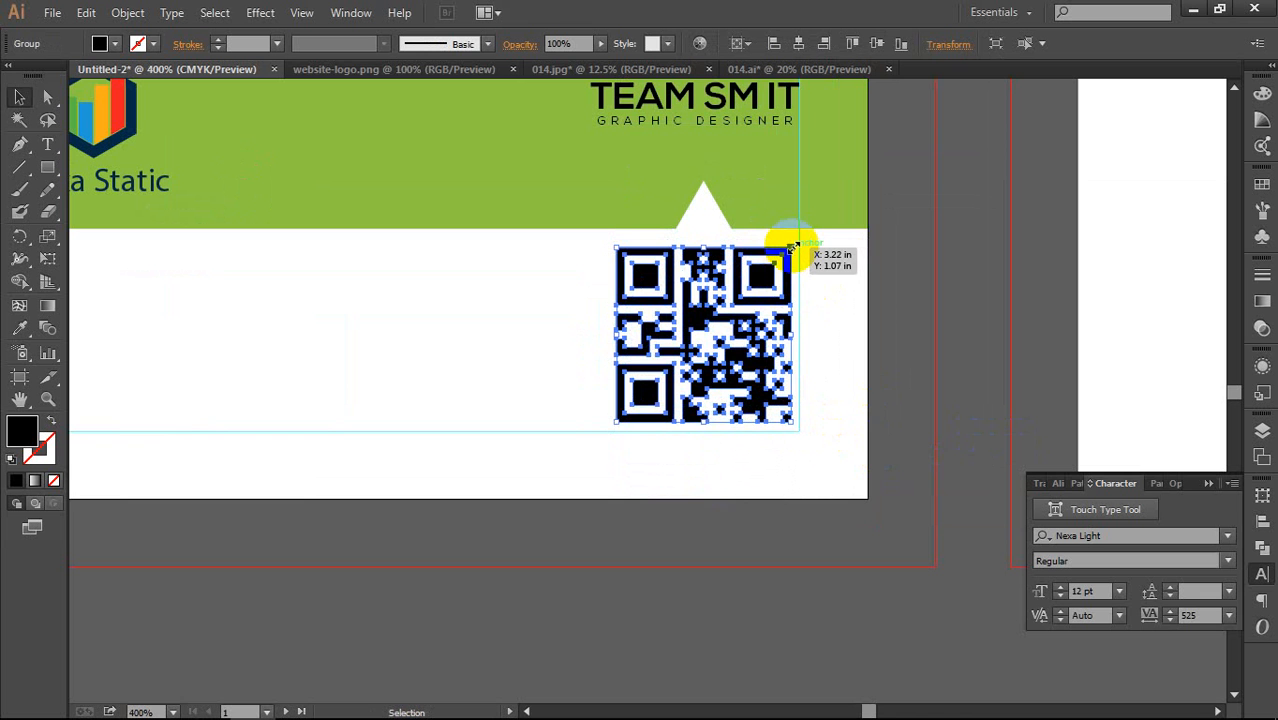
pyautogui.moveTo(740, 335); pyautogui.dragTo(766, 336)
pyautogui.click(824, 345)
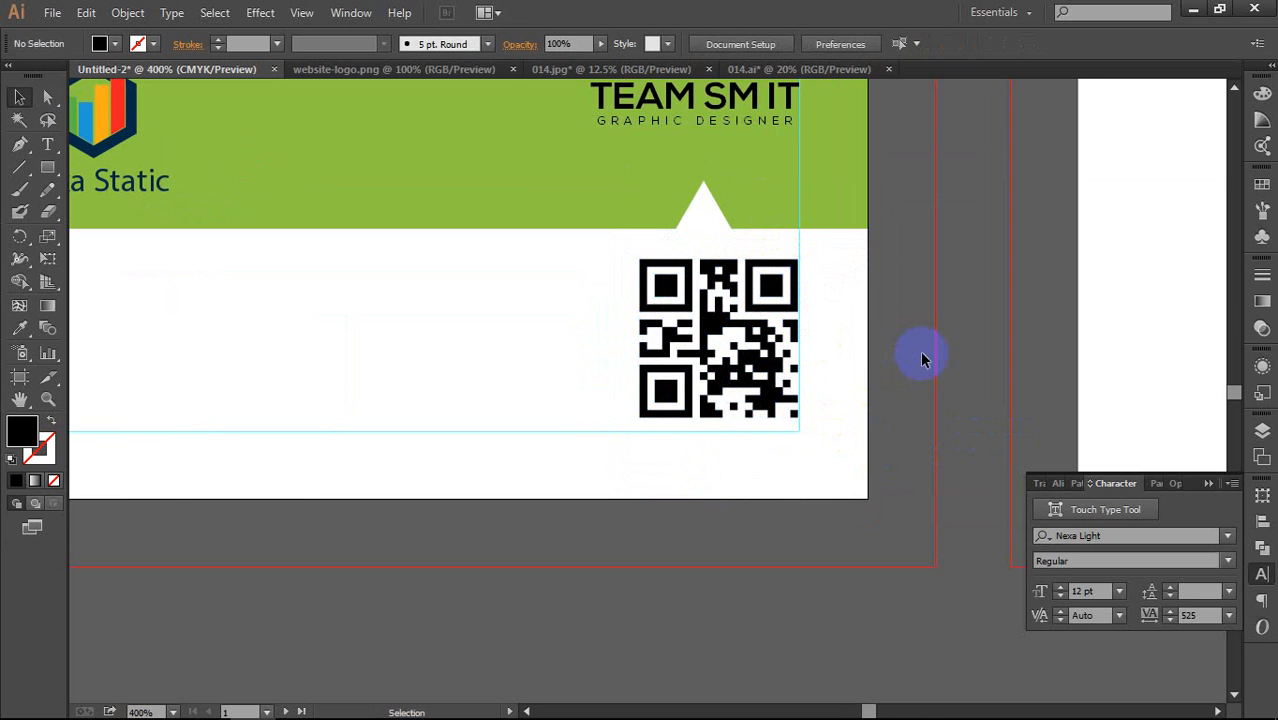
# Step: Nudge the QR code up slightly on the front card and deselect it
pyautogui.hotkey('ctrl', '-')
pyautogui.hscroll(-2, 699, 442)
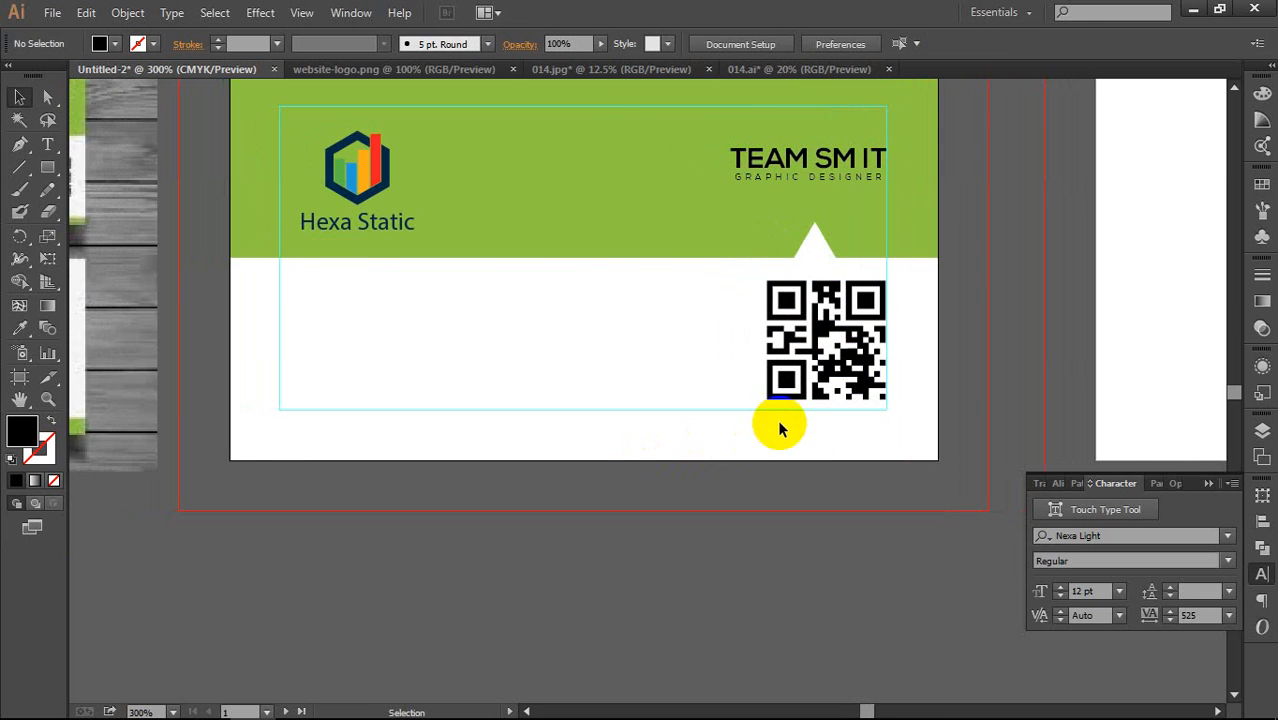
pyautogui.click(818, 368)
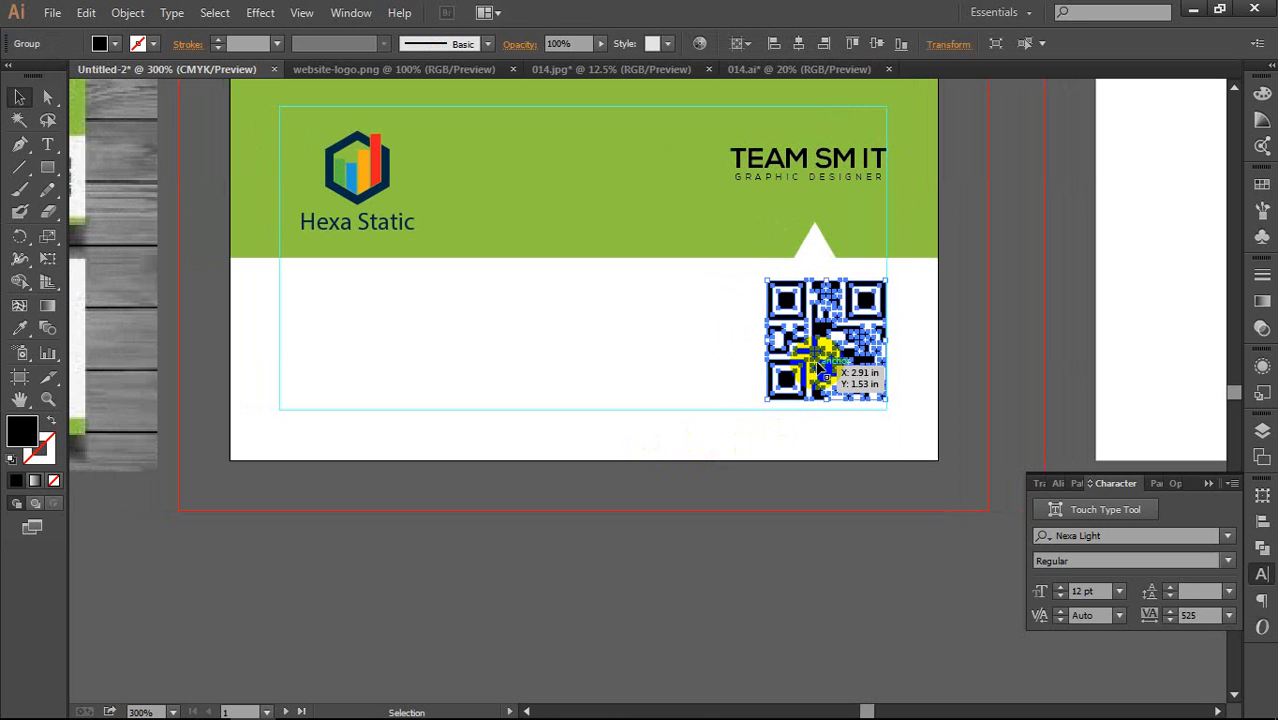
pyautogui.press('Up')
pyautogui.press('Up')
pyautogui.moveTo(818, 368); pyautogui.dragTo(818, 368)
pyautogui.scroll(-1, 668, 562)
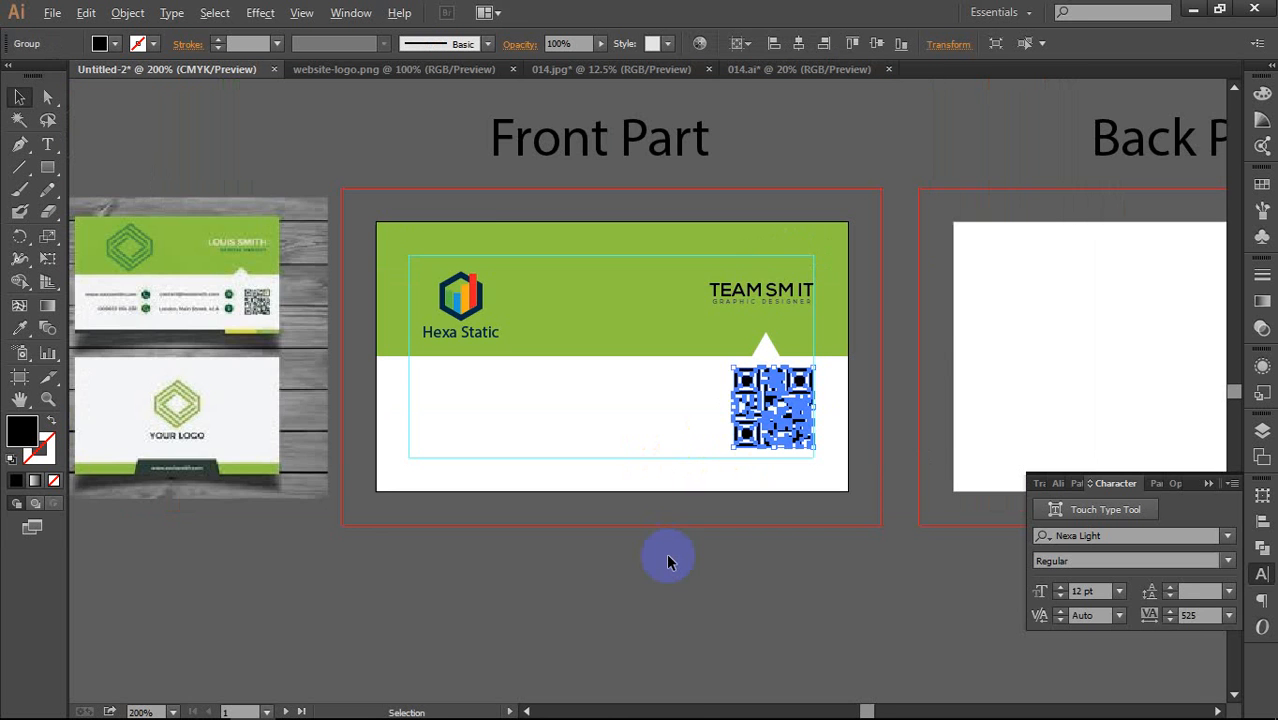
pyautogui.click(608, 567)
pyautogui.moveTo(470, 562); pyautogui.dragTo(534, 470)
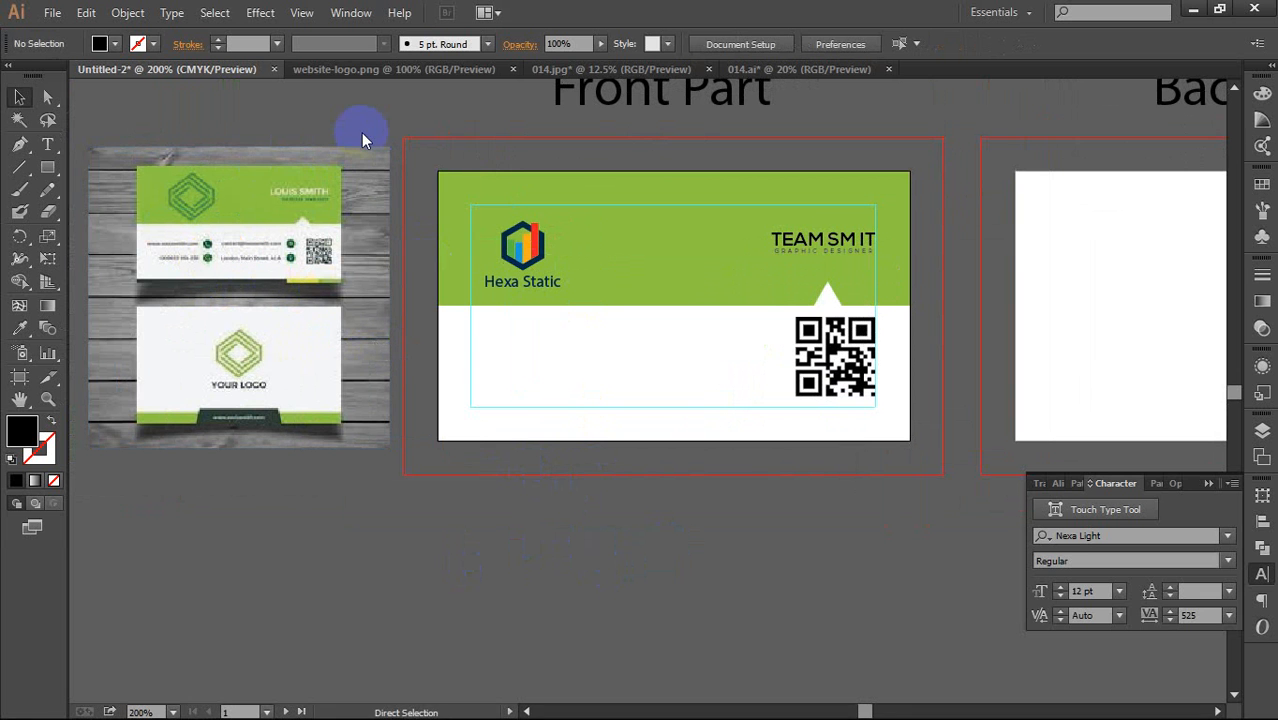
# Step: Start opening another file and browse out of the Ai Logo folder to the Freelancer folder
pyautogui.hotkey('ctrl', 'o')
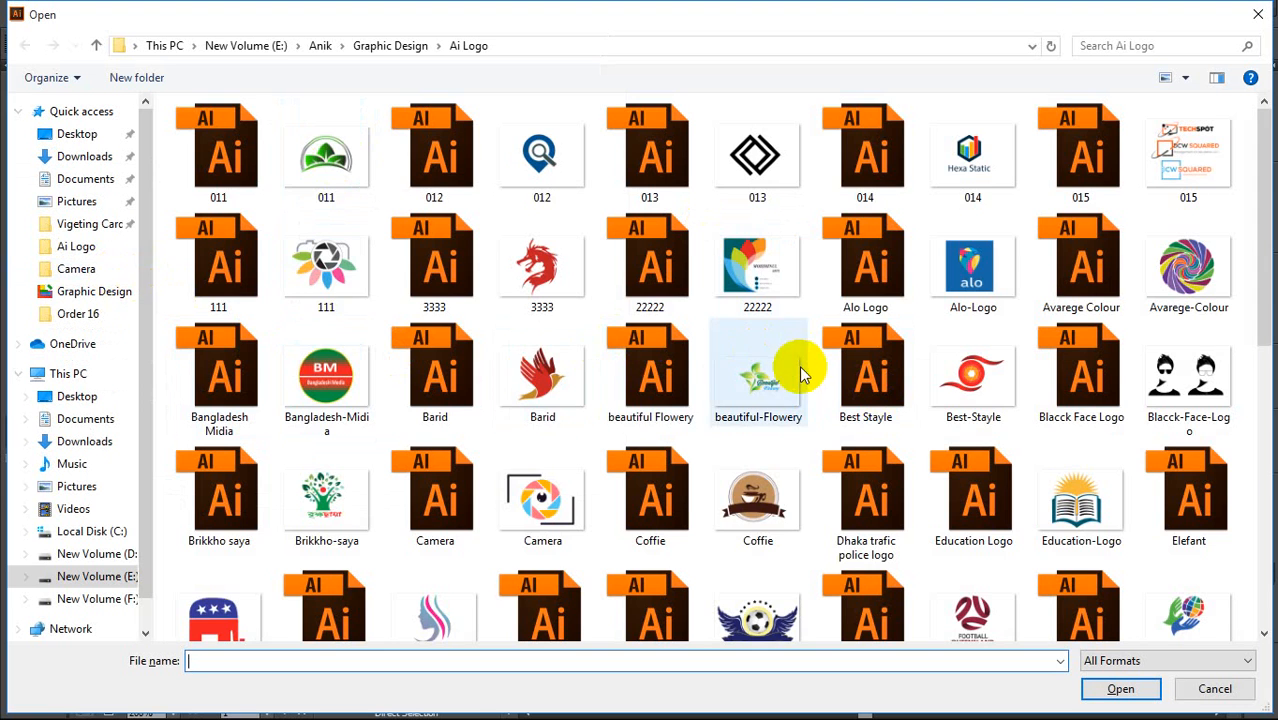
pyautogui.scroll(-3, 799, 370)
pyautogui.scroll(3, 442, 371)
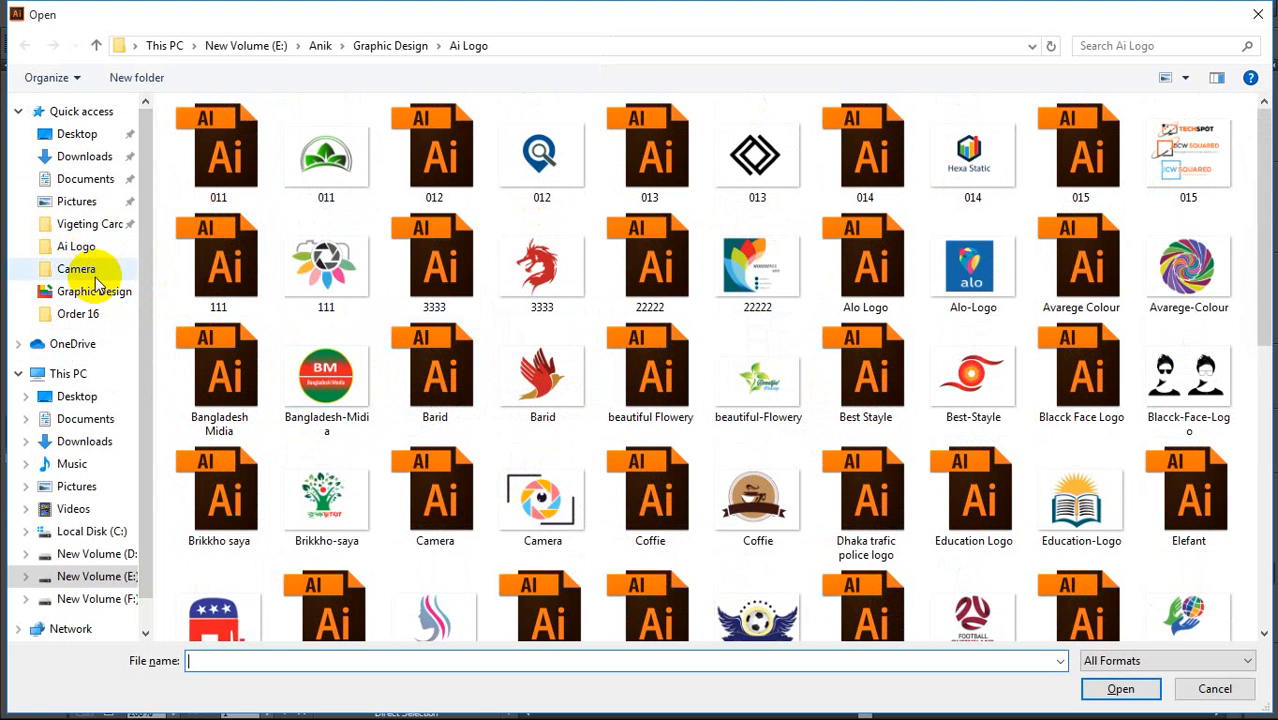
pyautogui.click(102, 48)
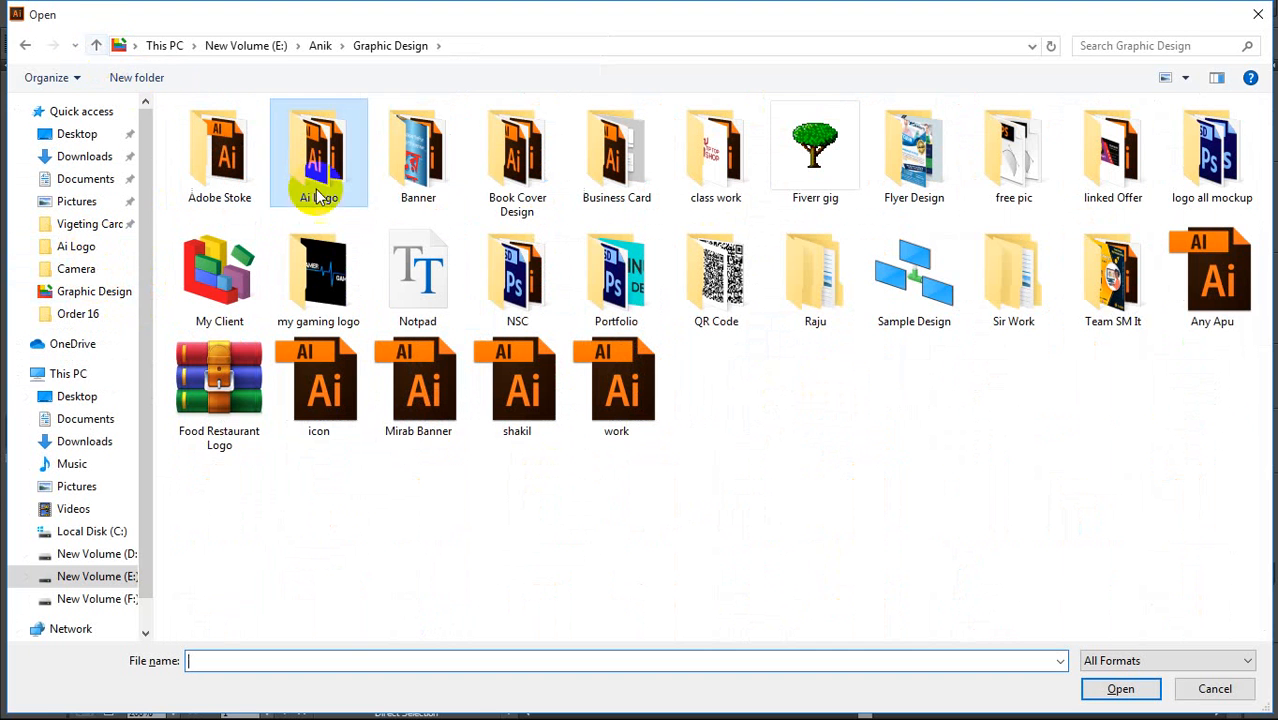
pyautogui.moveTo(442, 189); pyautogui.dragTo(96, 45)
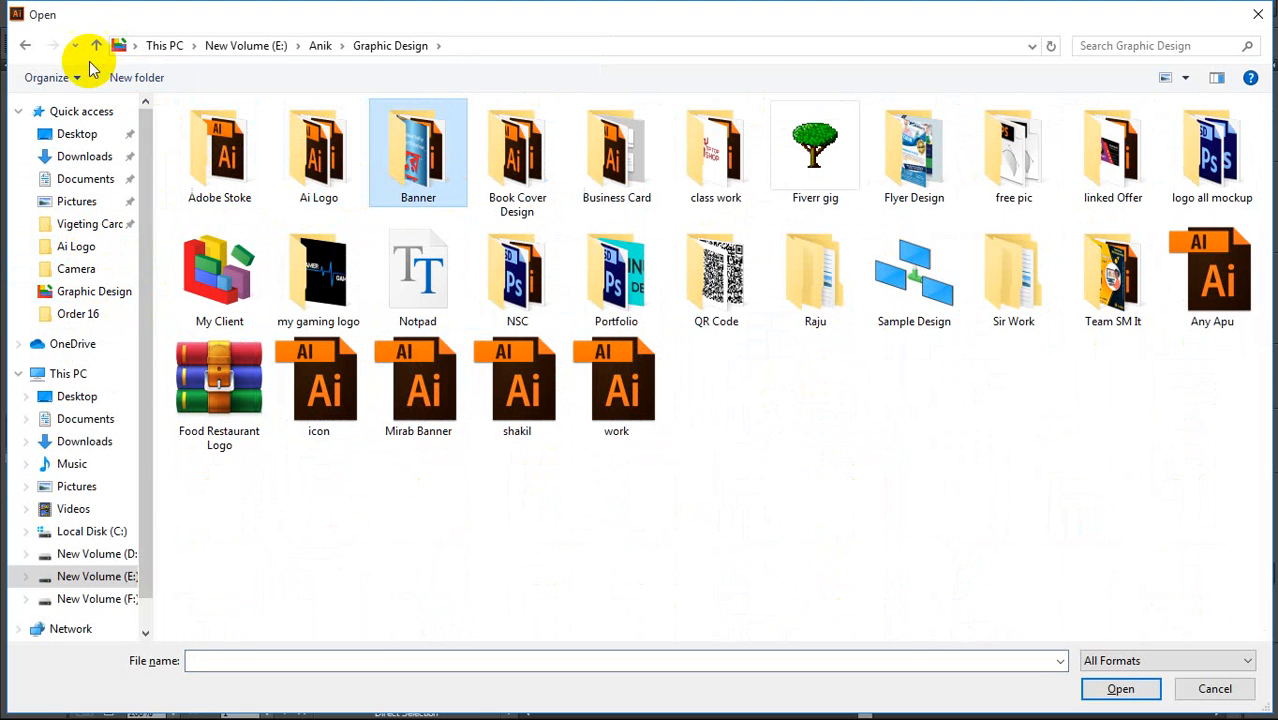
pyautogui.click(96, 45)
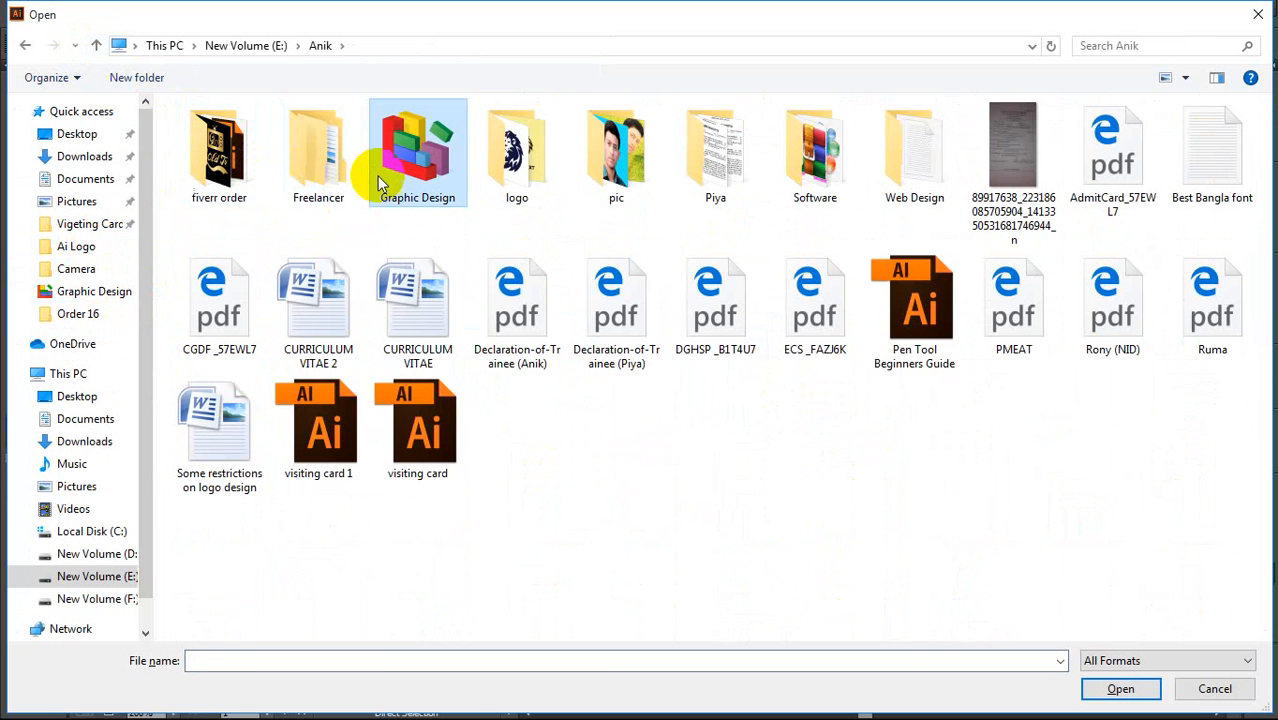
pyautogui.doubleClick(333, 165)
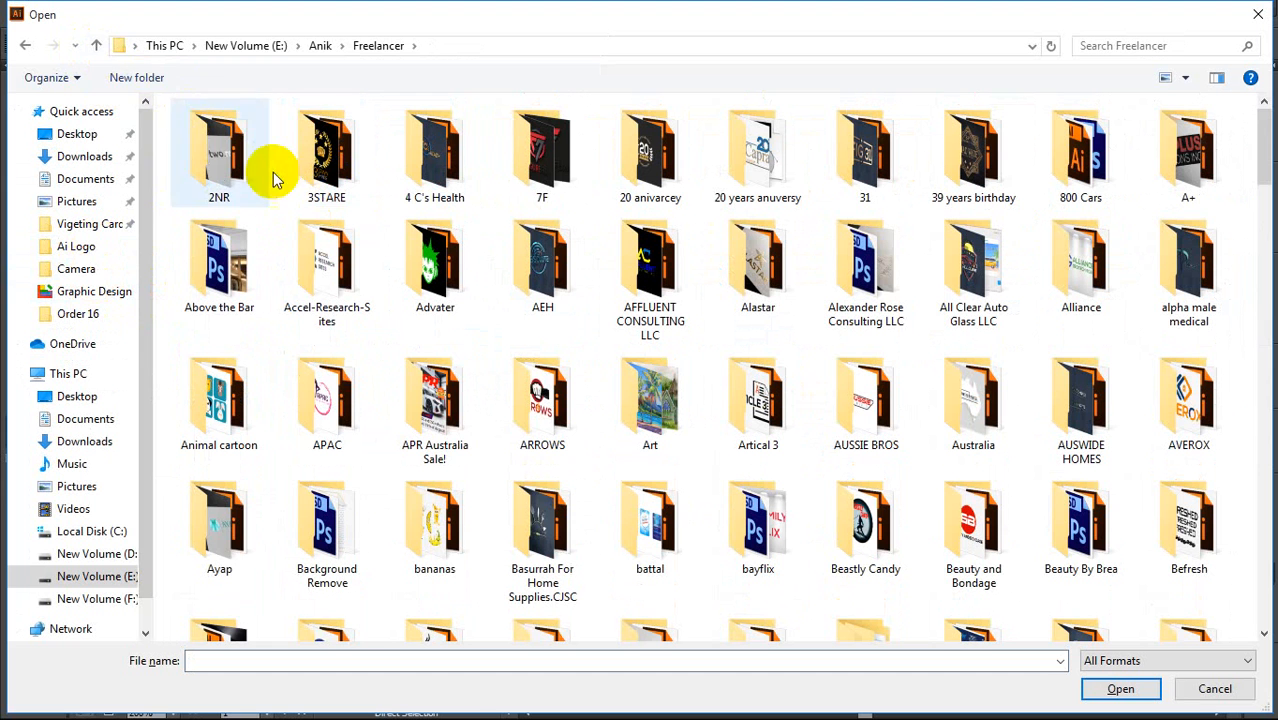
# Step: Find the Business card folder inside Freelancer and open the Illustrator file 1077 from it
pyautogui.click(445, 401)
pyautogui.press('b')
pyautogui.press('b')
pyautogui.press('b')
pyautogui.press('b')
pyautogui.press('b')
pyautogui.press('b')
pyautogui.press('b')
pyautogui.press('b')
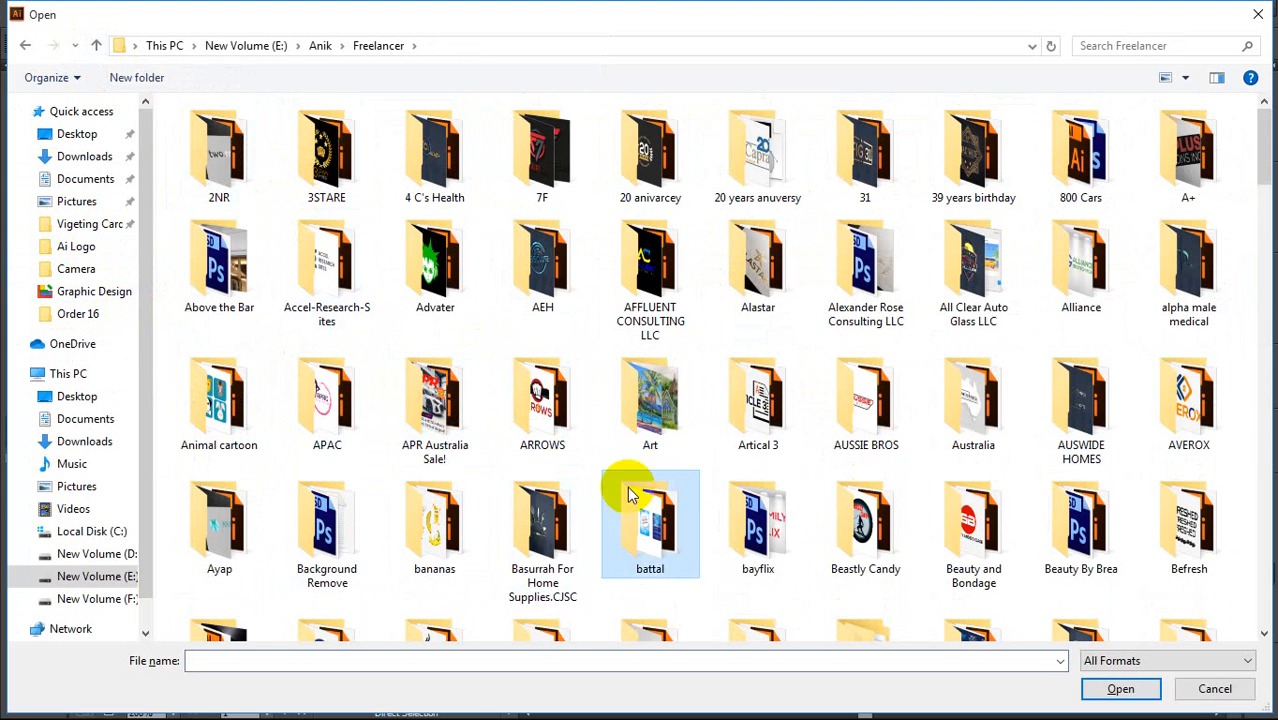
pyautogui.press('b')
pyautogui.press('b')
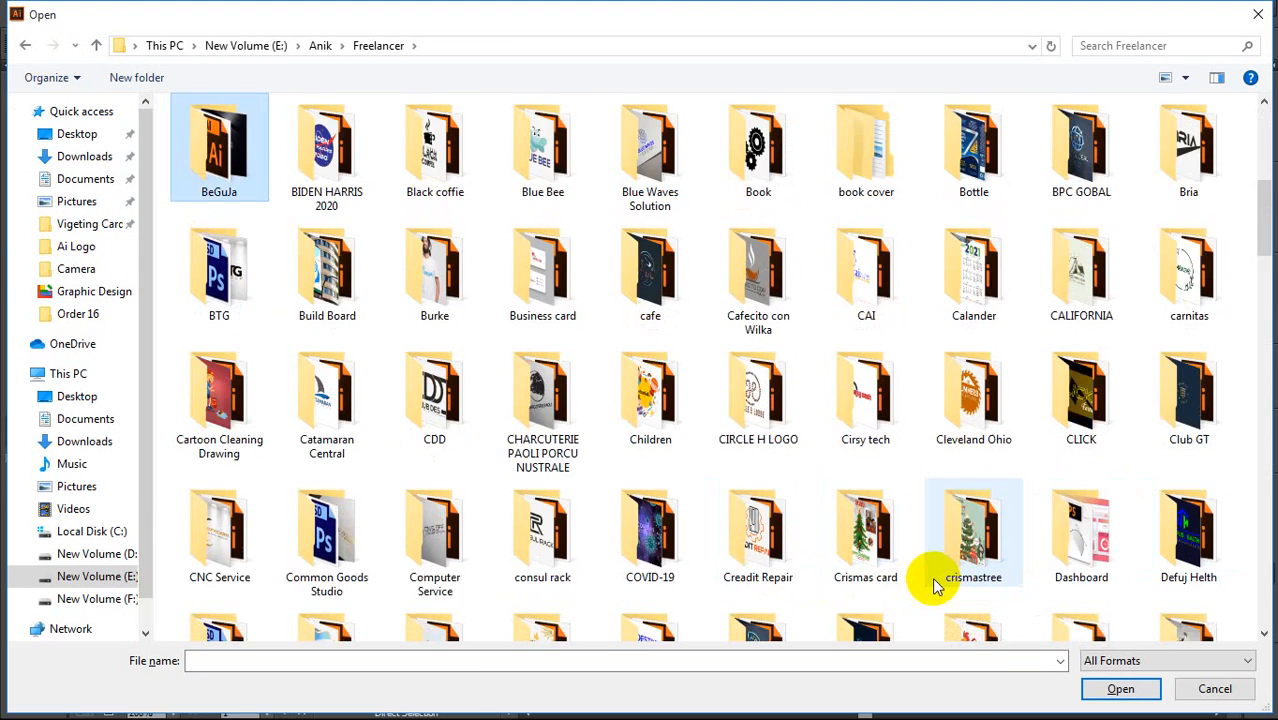
pyautogui.doubleClick(535, 262)
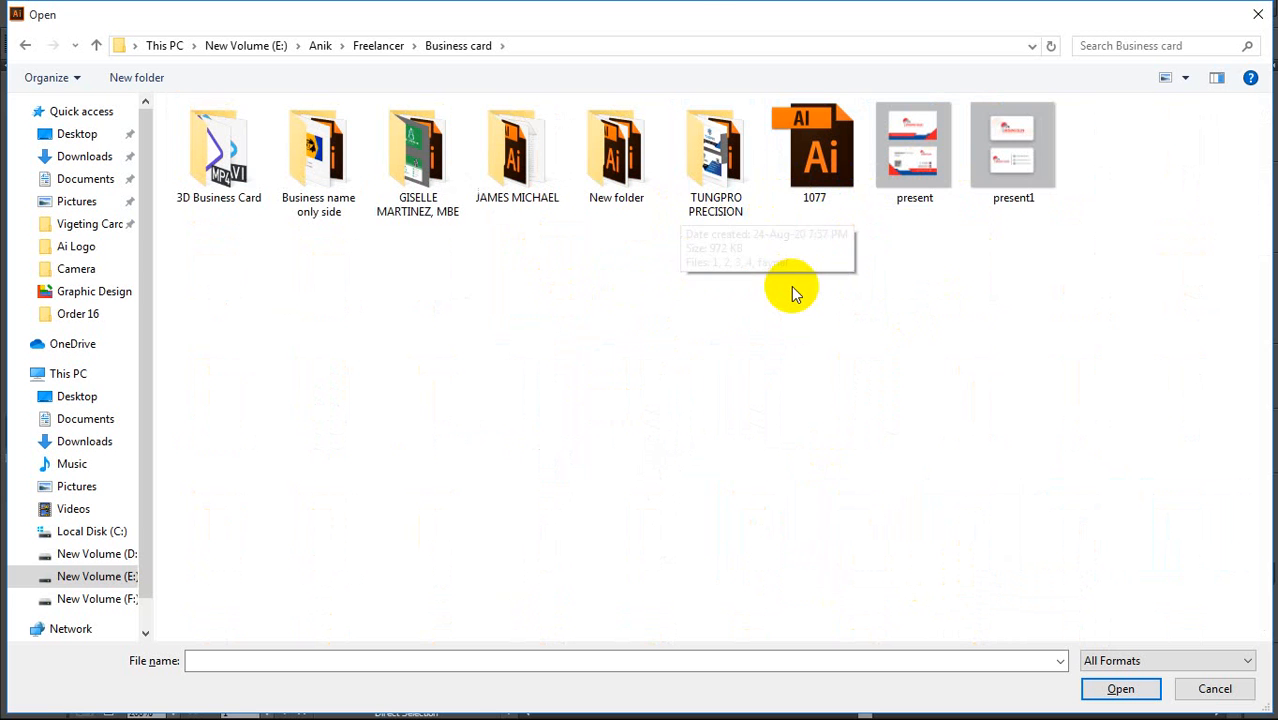
pyautogui.click(814, 155)
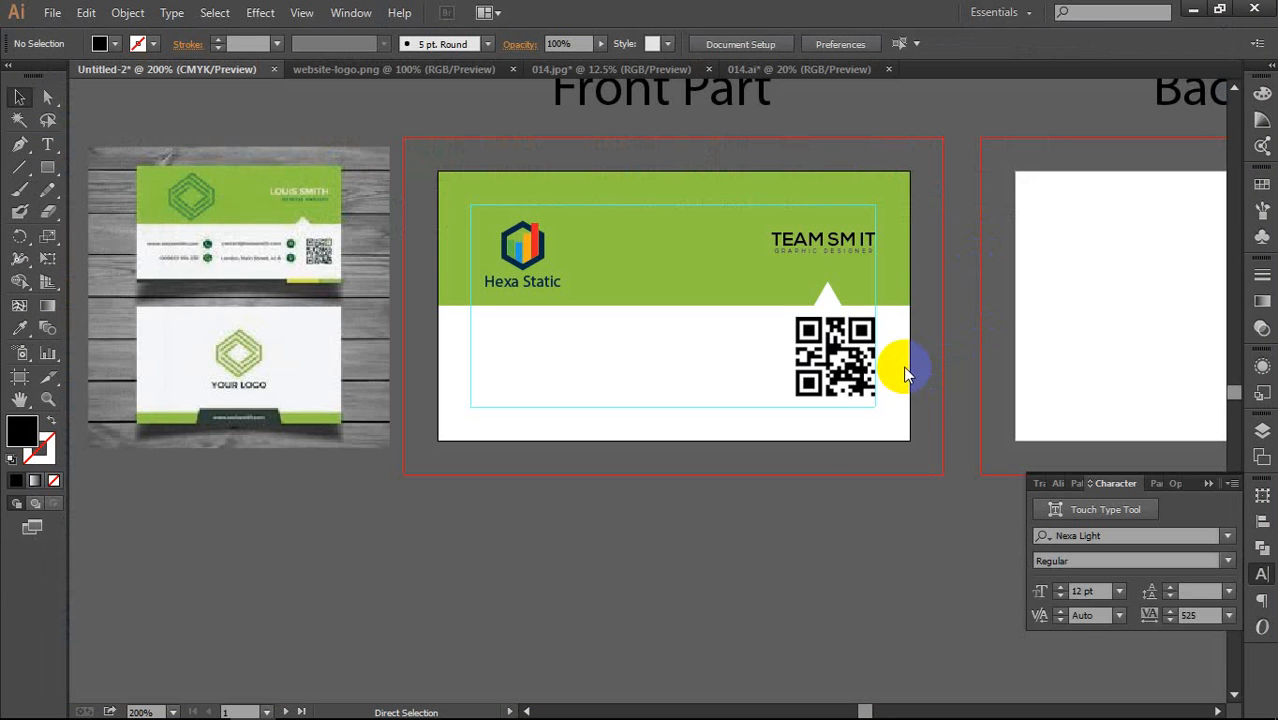
pyautogui.click(712, 426)
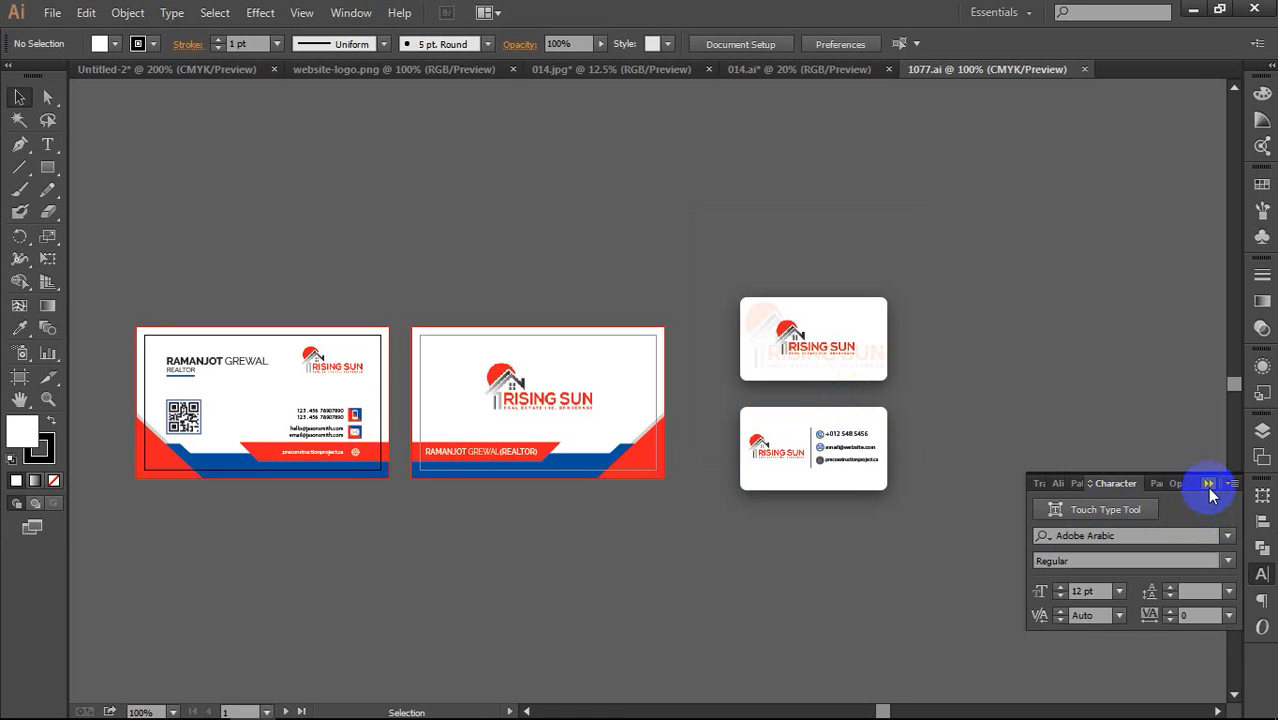
# Step: Copy the group of two rounded Rising Sun cards from 1077.ai into the Untitled-2 document
pyautogui.click(1209, 485)
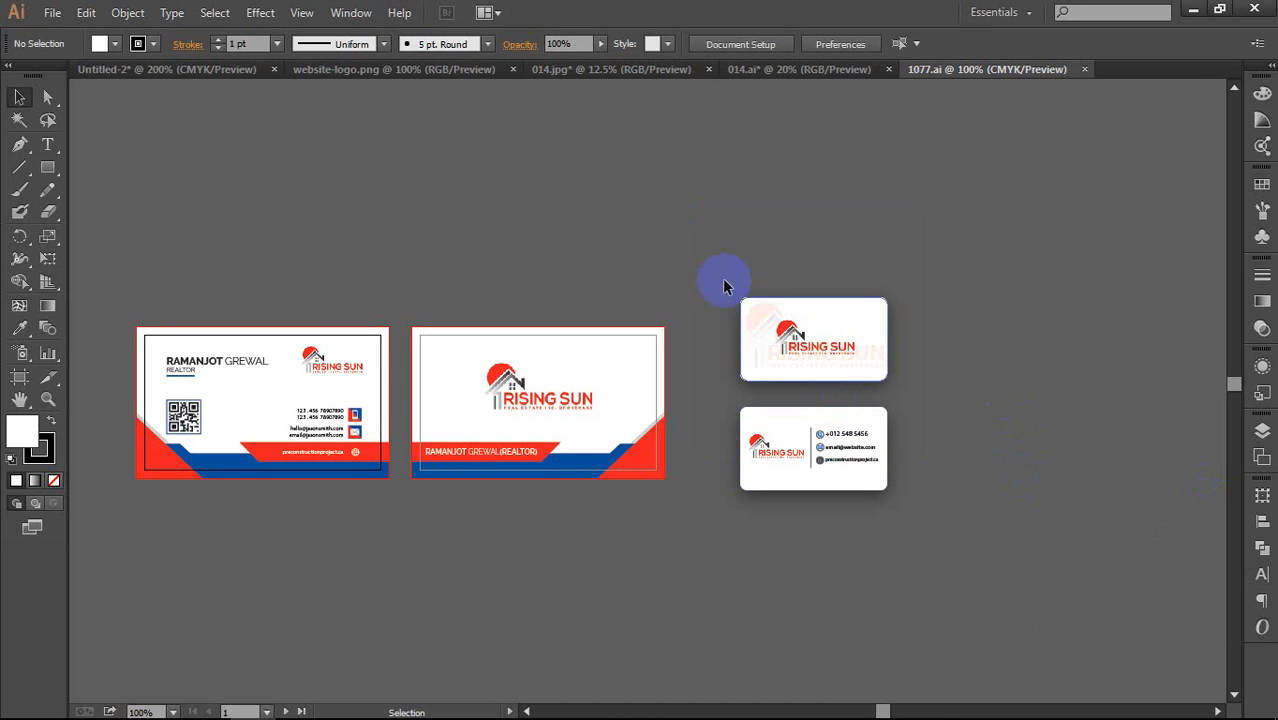
pyautogui.moveTo(886, 458); pyautogui.dragTo(222, 65)
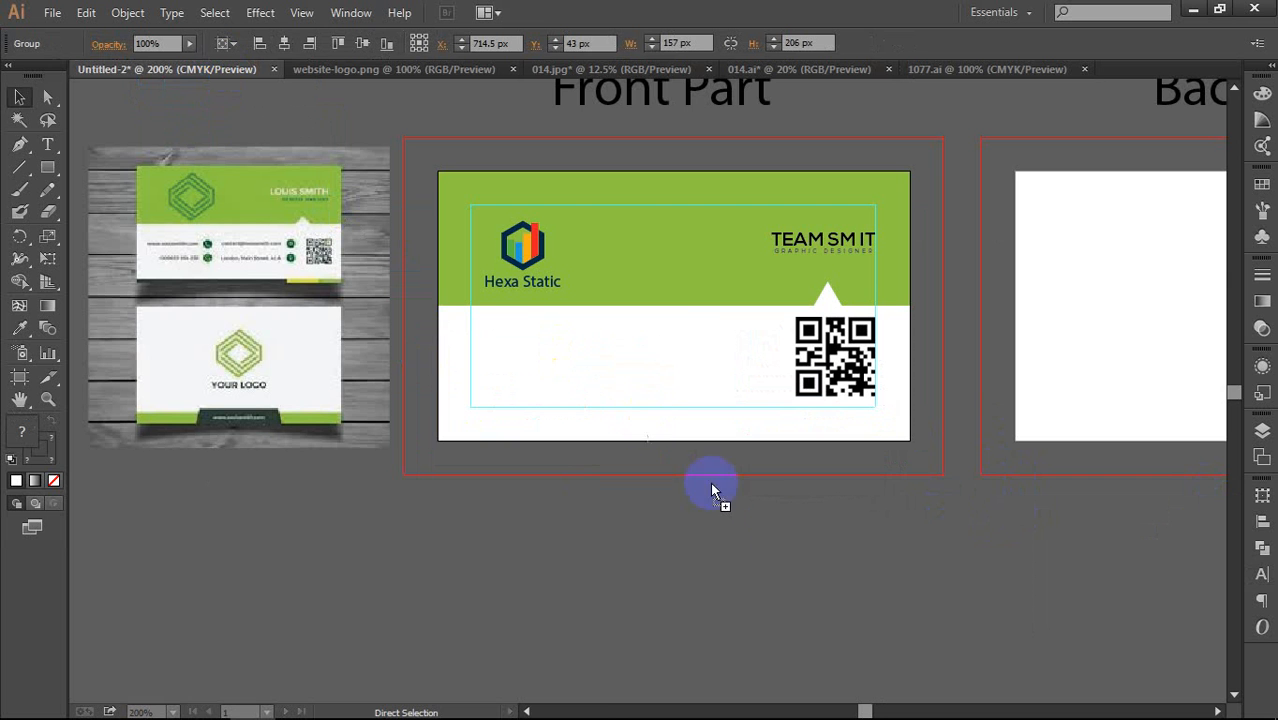
pyautogui.moveTo(797, 524); pyautogui.dragTo(493, 565)
# Step: Move the reference image above the front card and place the Rising Sun cards beside the front card
pyautogui.scroll(-2, 784, 513)
pyautogui.moveTo(491, 374); pyautogui.dragTo(525, 243)
pyautogui.moveTo(481, 421); pyautogui.dragTo(502, 358)
pyautogui.click(665, 188)
pyautogui.click(967, 70)
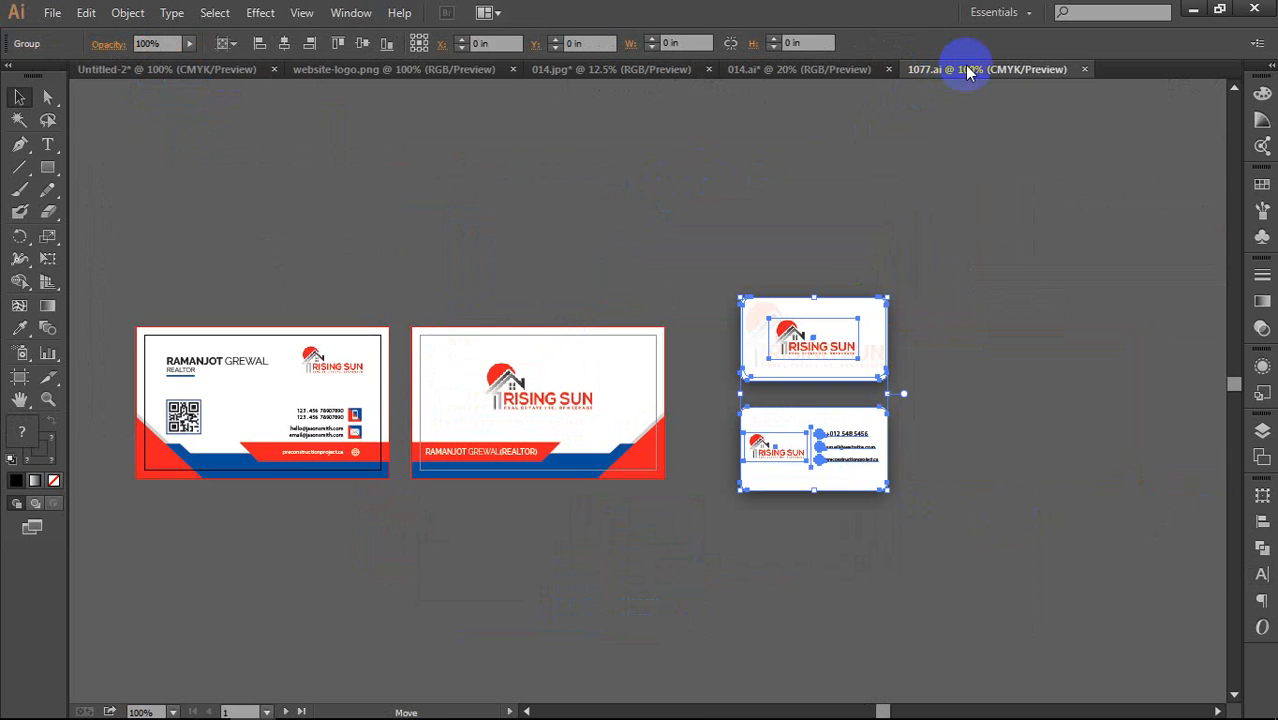
pyautogui.click(262, 76)
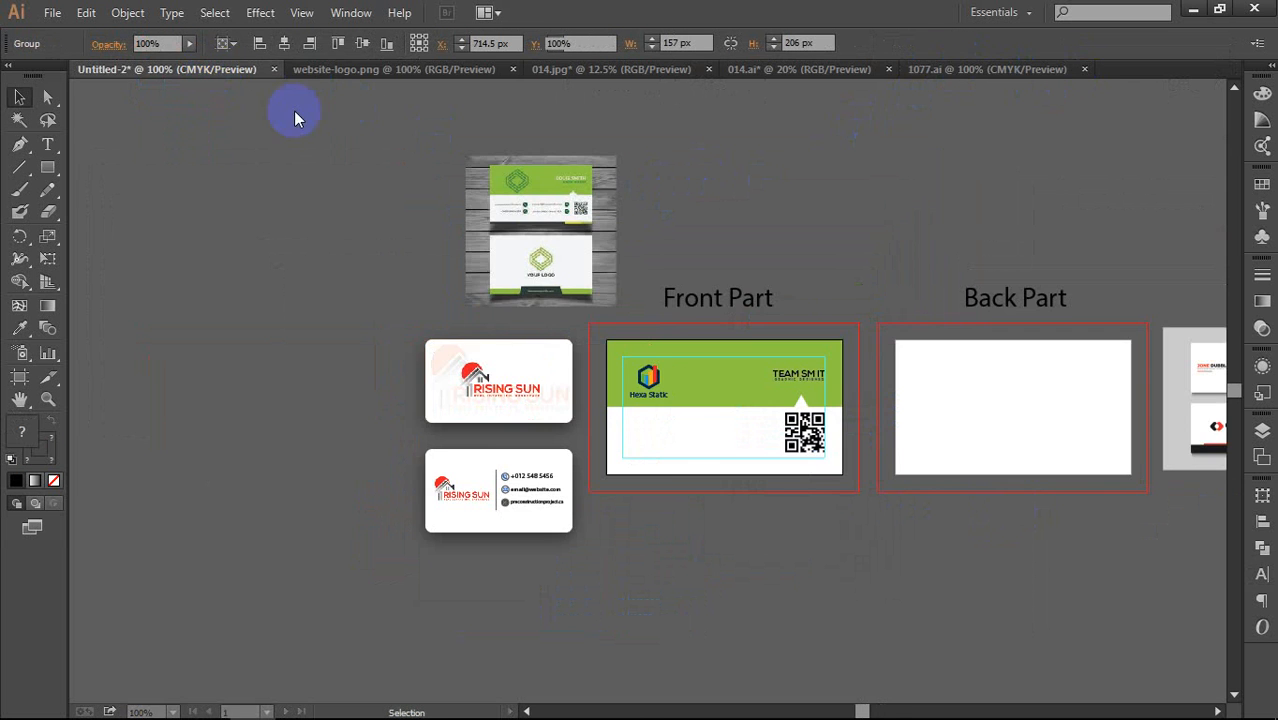
# Step: Ungroup the copied Rising Sun cards and deselect them
pyautogui.hotkey('ctrl', '+')
pyautogui.hotkey('ctrl', '+')
pyautogui.moveTo(764, 446); pyautogui.dragTo(738, 370)
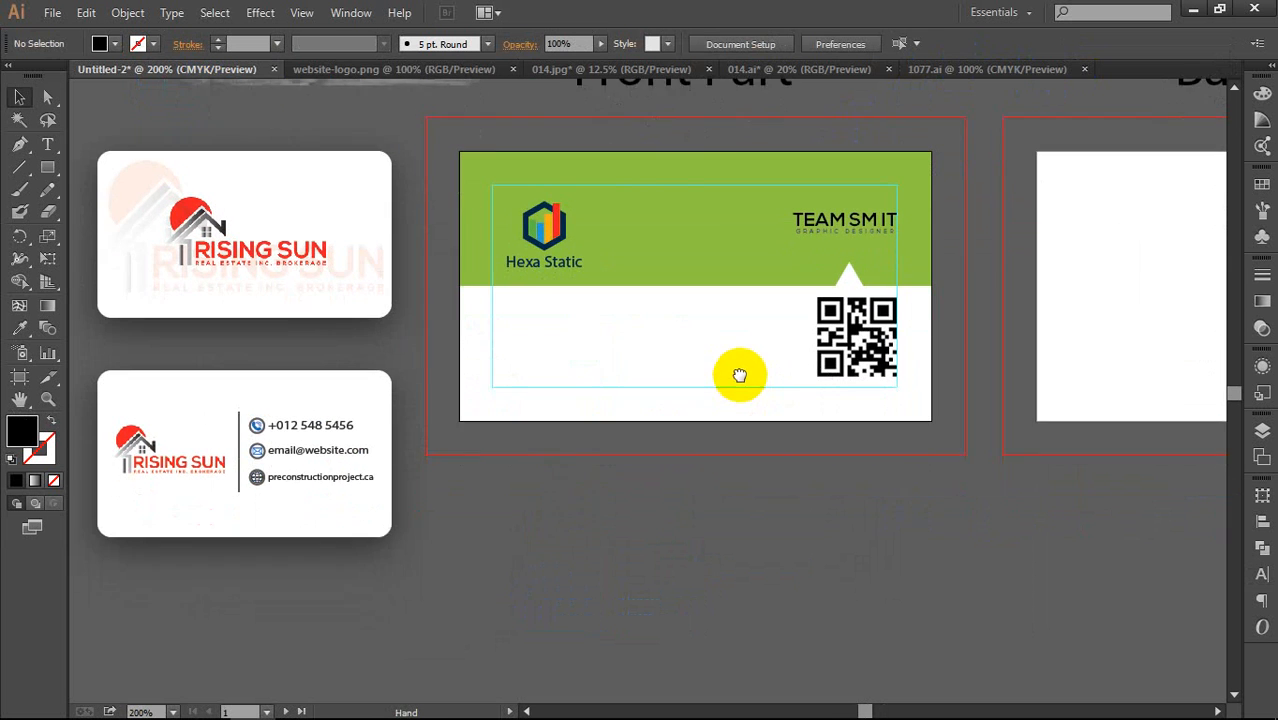
pyautogui.scroll(1, 365, 428)
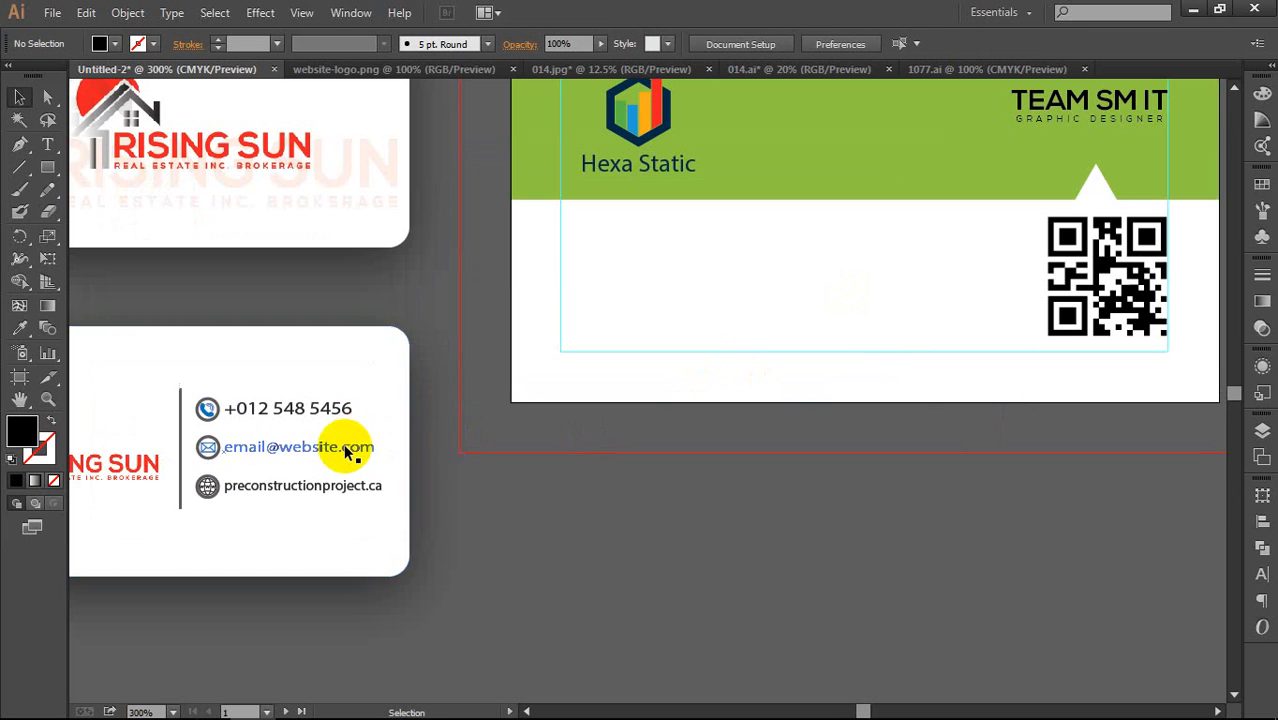
pyautogui.click(262, 452)
pyautogui.rightClick(262, 452)
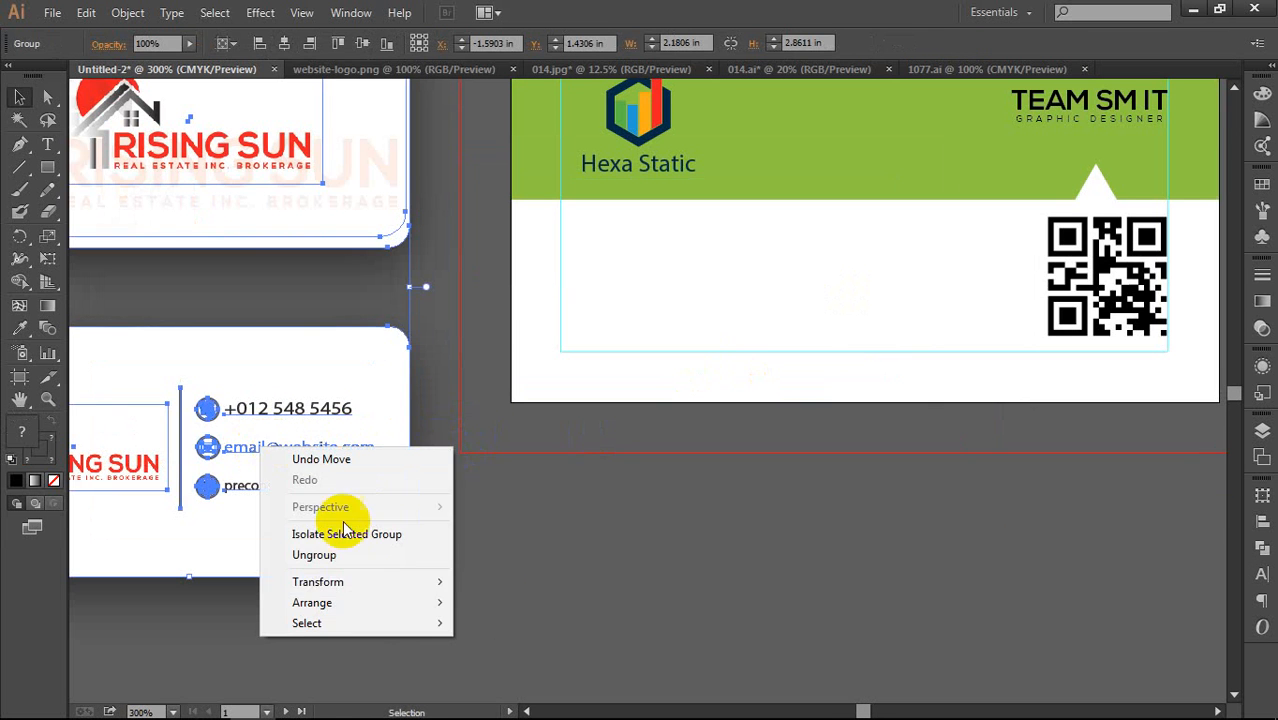
pyautogui.click(352, 555)
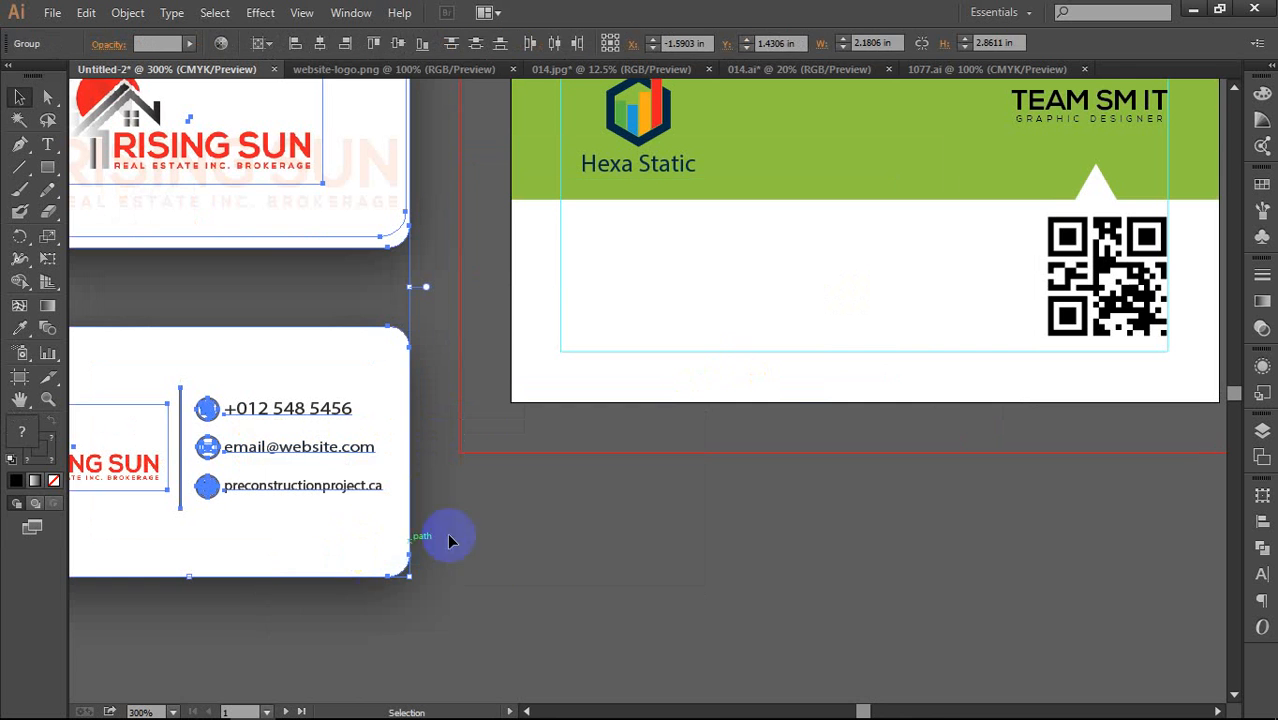
pyautogui.click(442, 534)
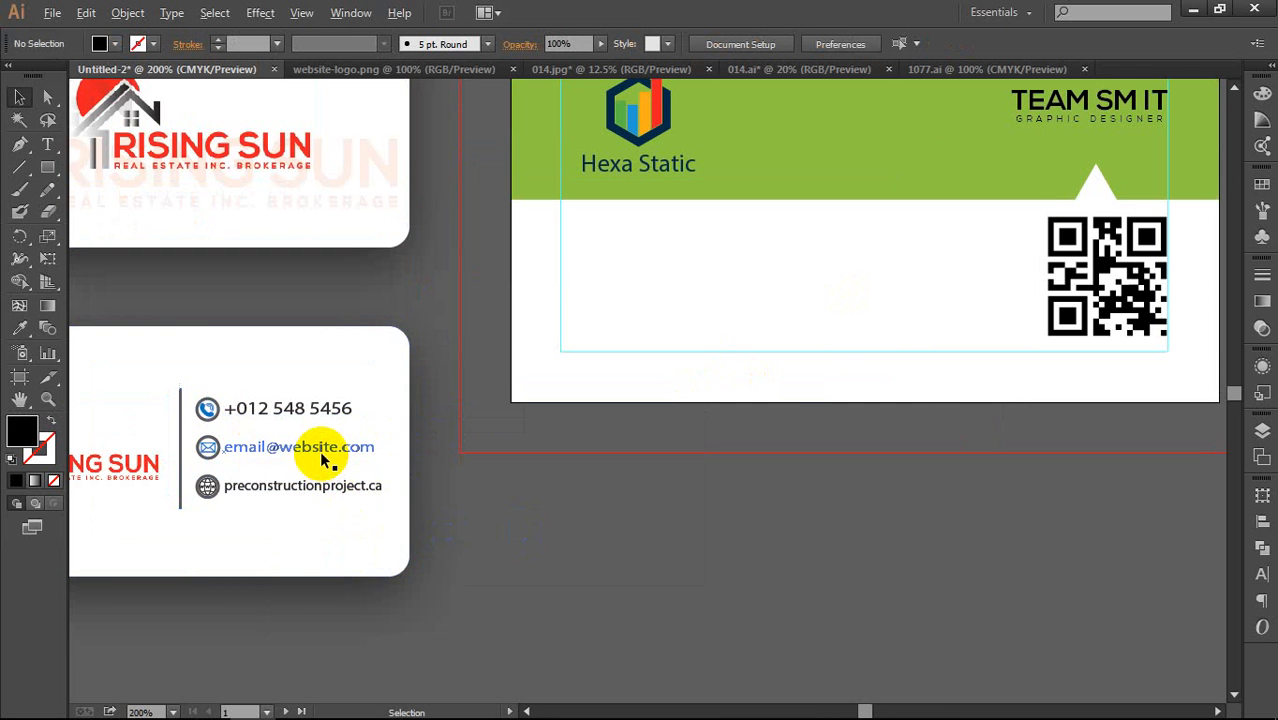
# Step: Delete both Rising Sun cards from the business card document
pyautogui.scroll(-1, 325, 460)
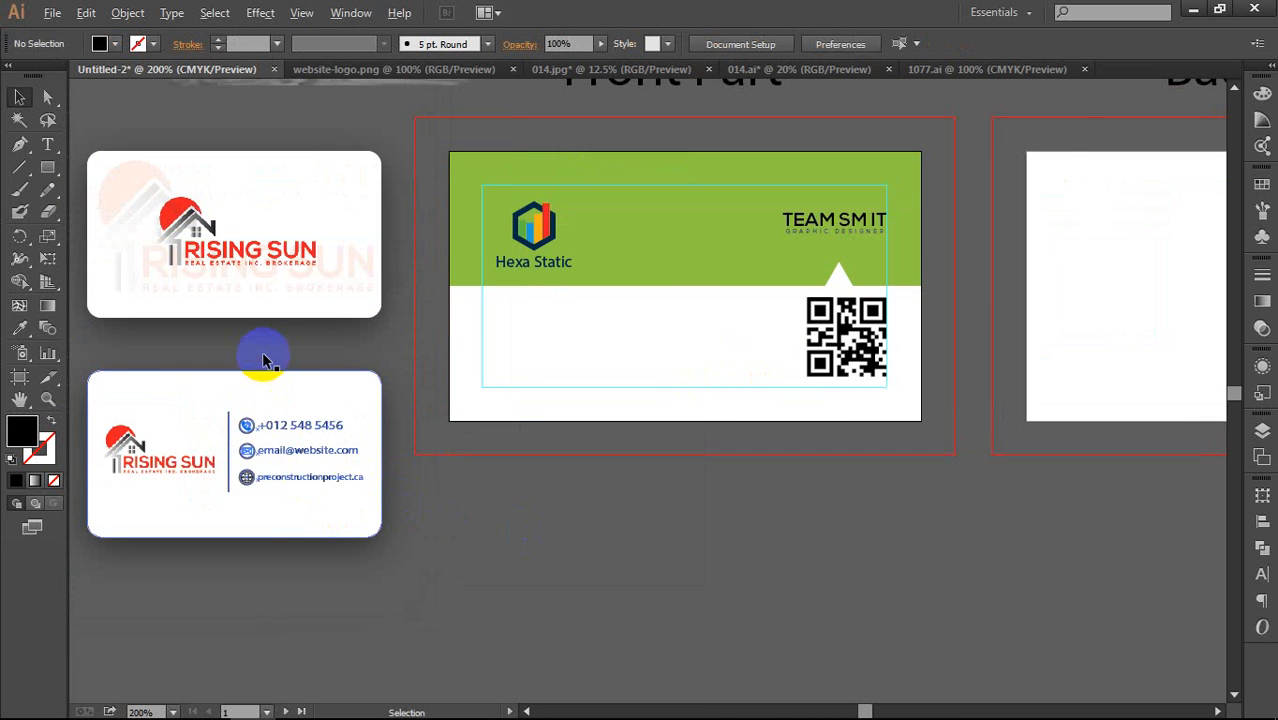
pyautogui.scroll(-1, 263, 360)
pyautogui.moveTo(89, 176); pyautogui.dragTo(352, 535)
pyautogui.press('Delete')
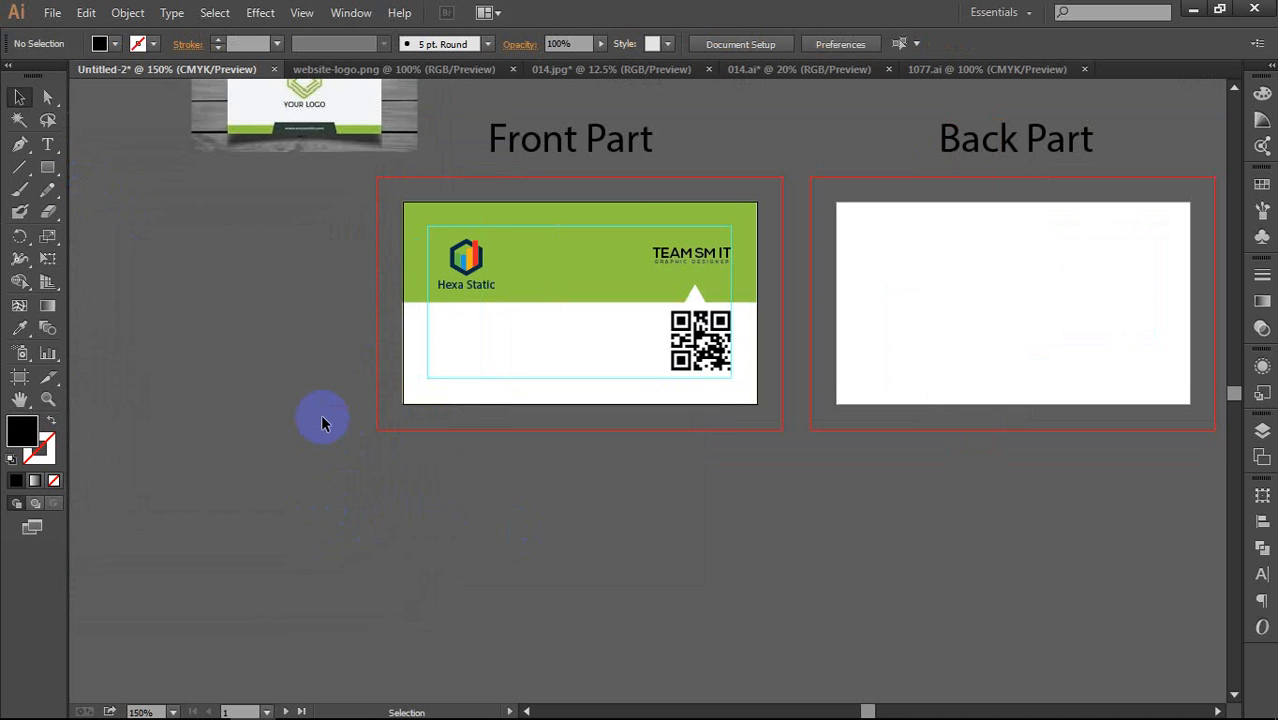
# Step: Open the icon file from the Graphic Design folder, accepting the substituted missing font
pyautogui.click(50, 14)
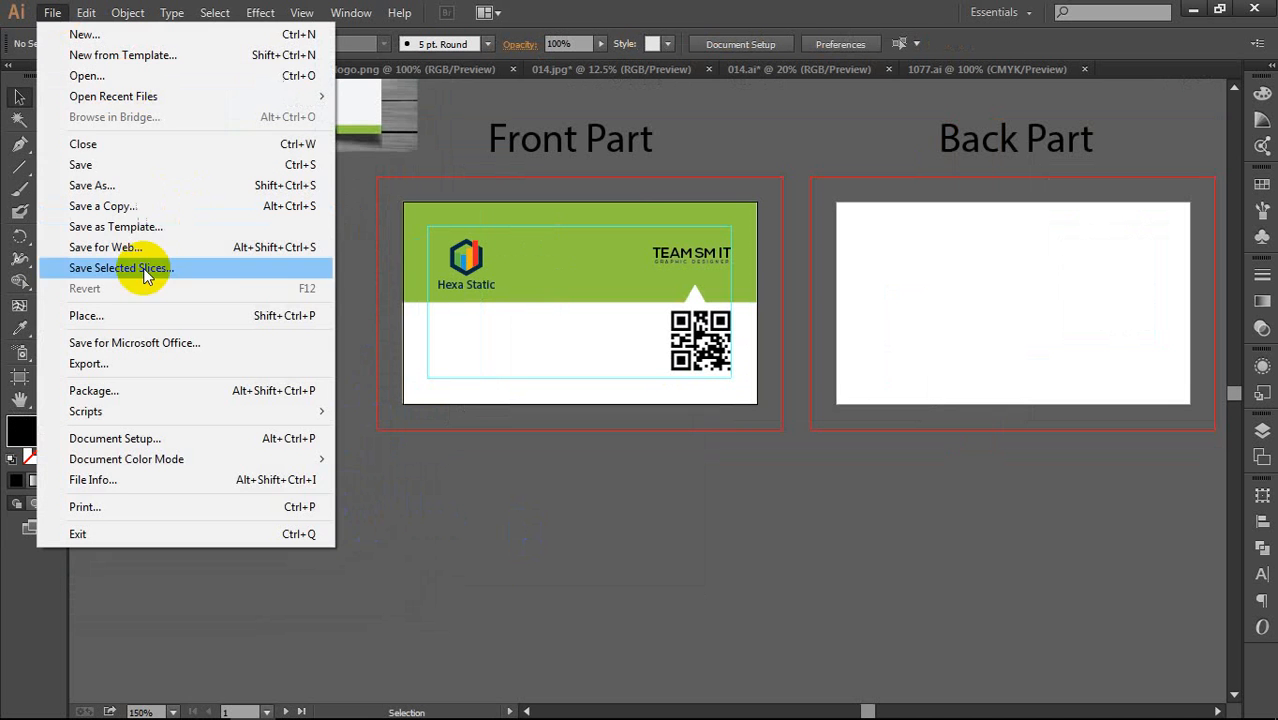
pyautogui.click(115, 84)
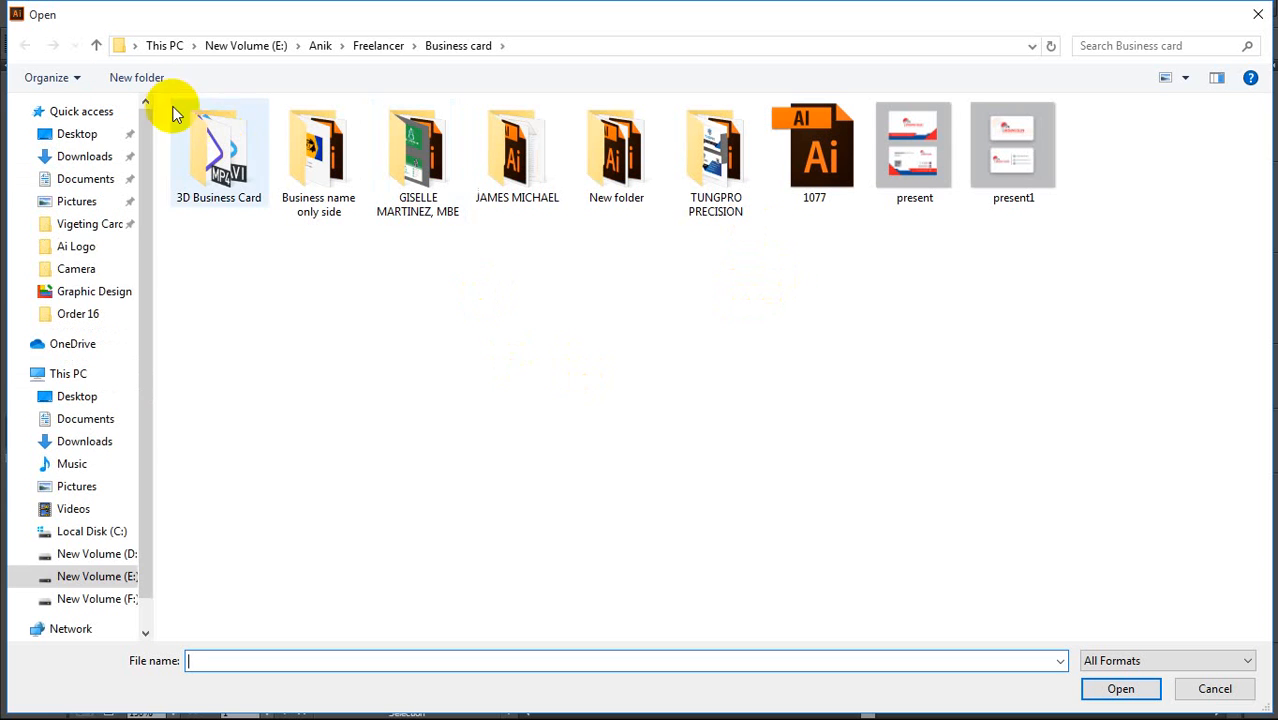
pyautogui.click(70, 291)
pyautogui.doubleClick(320, 385)
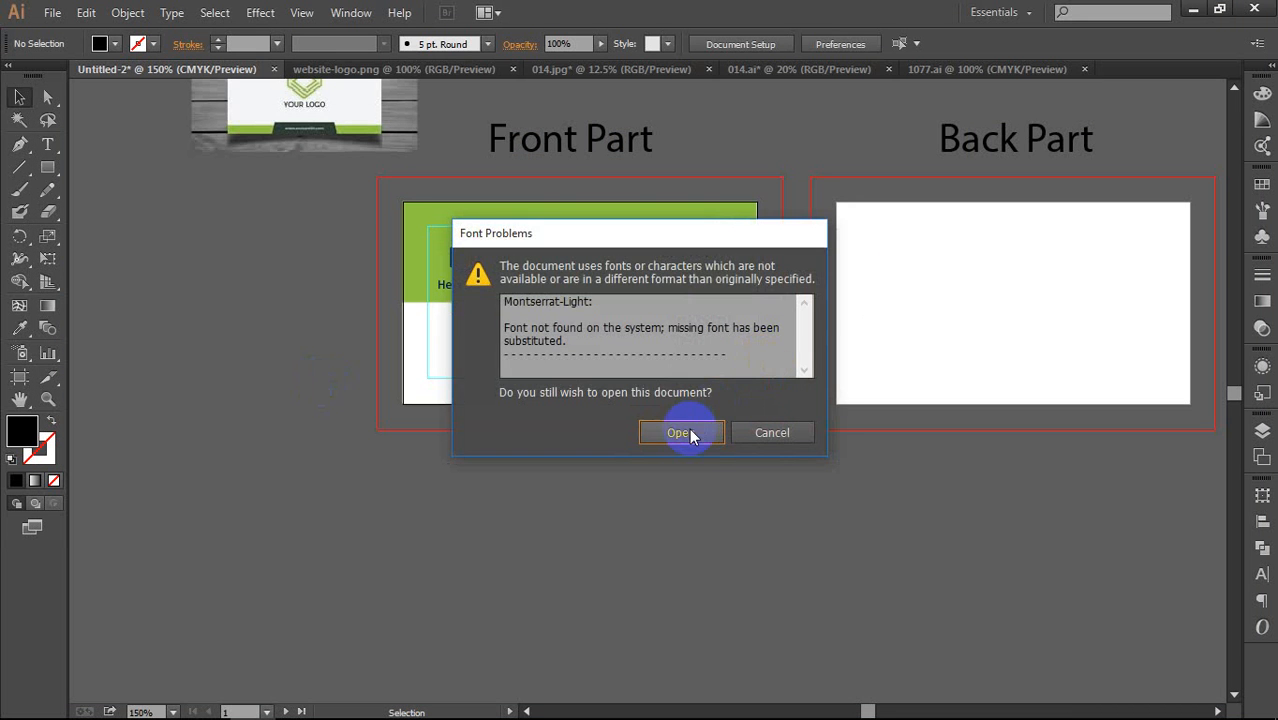
pyautogui.click(688, 432)
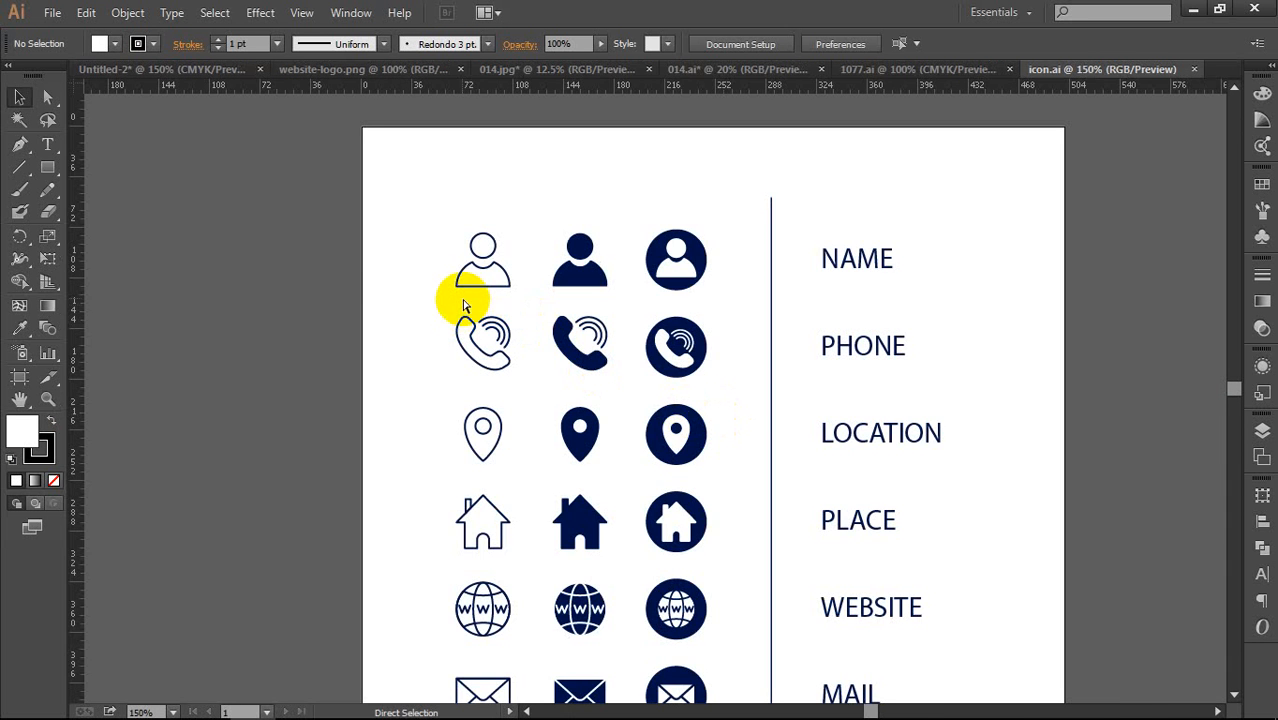
# Step: Ungroup the whole icon sheet, and ungroup its block of icons into separate columns
pyautogui.scroll(-1, 363, 245)
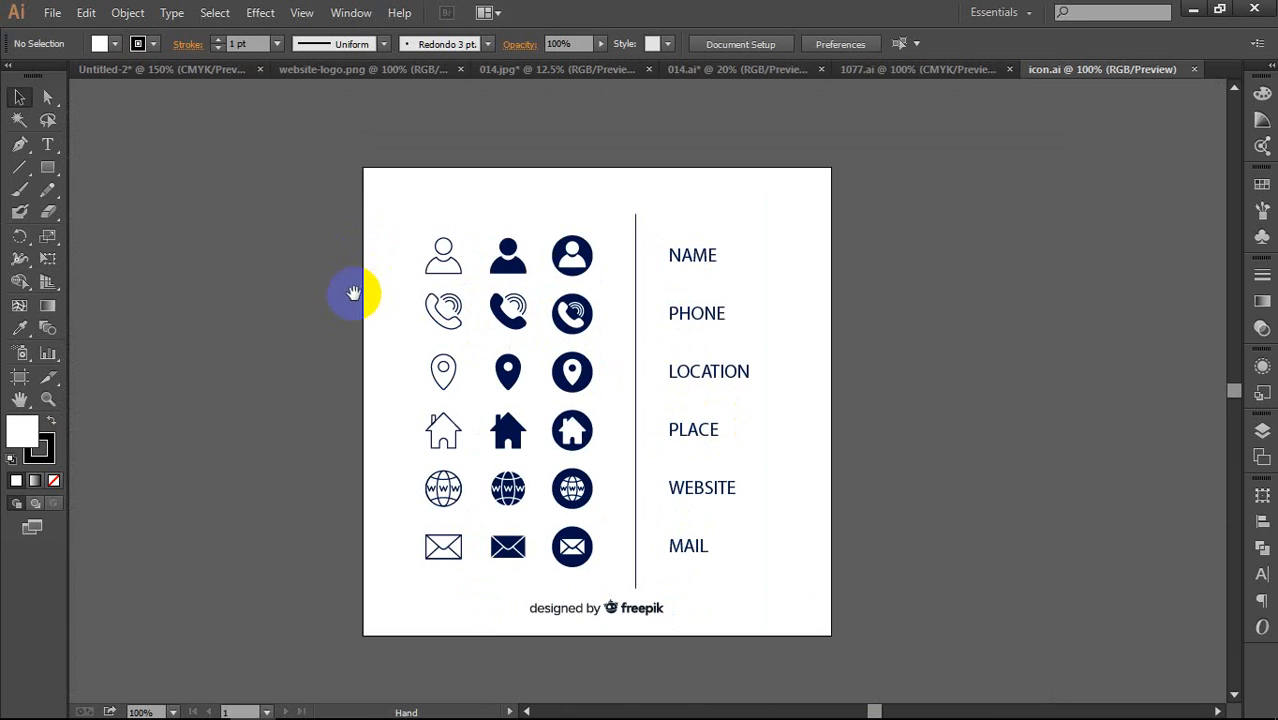
pyautogui.click(518, 366)
pyautogui.rightClick(530, 366)
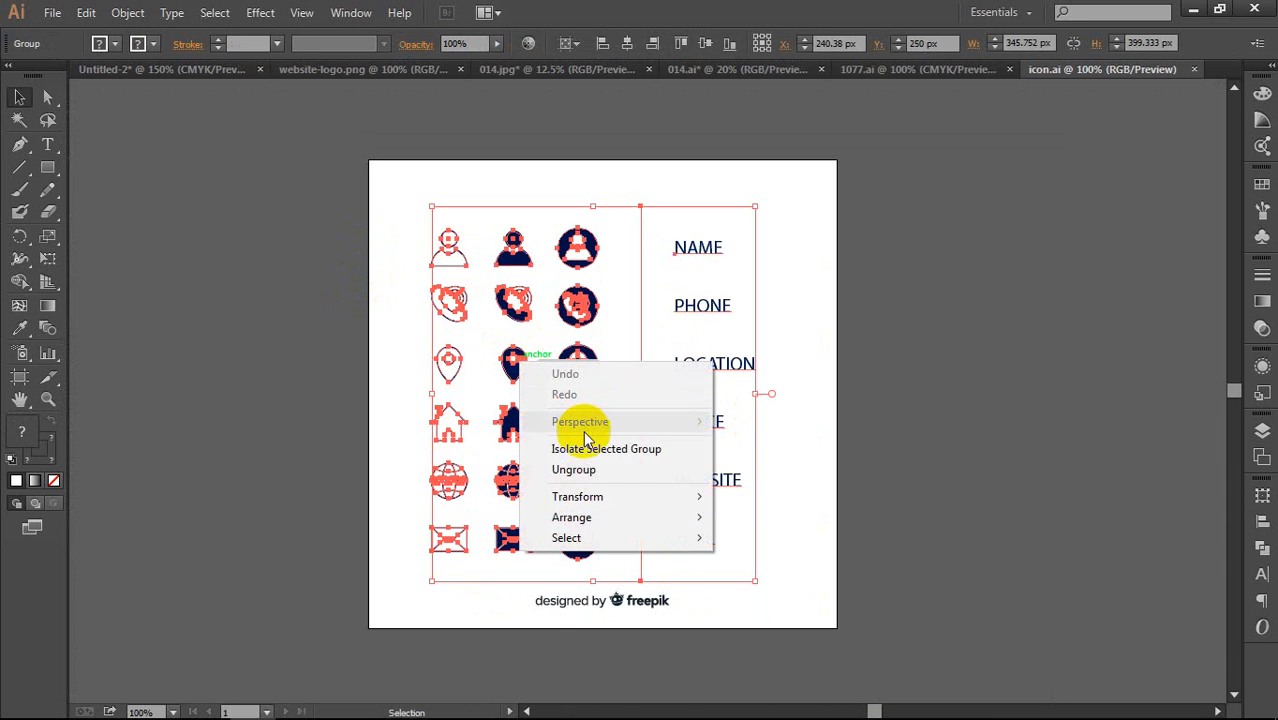
pyautogui.click(585, 466)
pyautogui.click(310, 370)
pyautogui.click(510, 366)
pyautogui.rightClick(510, 366)
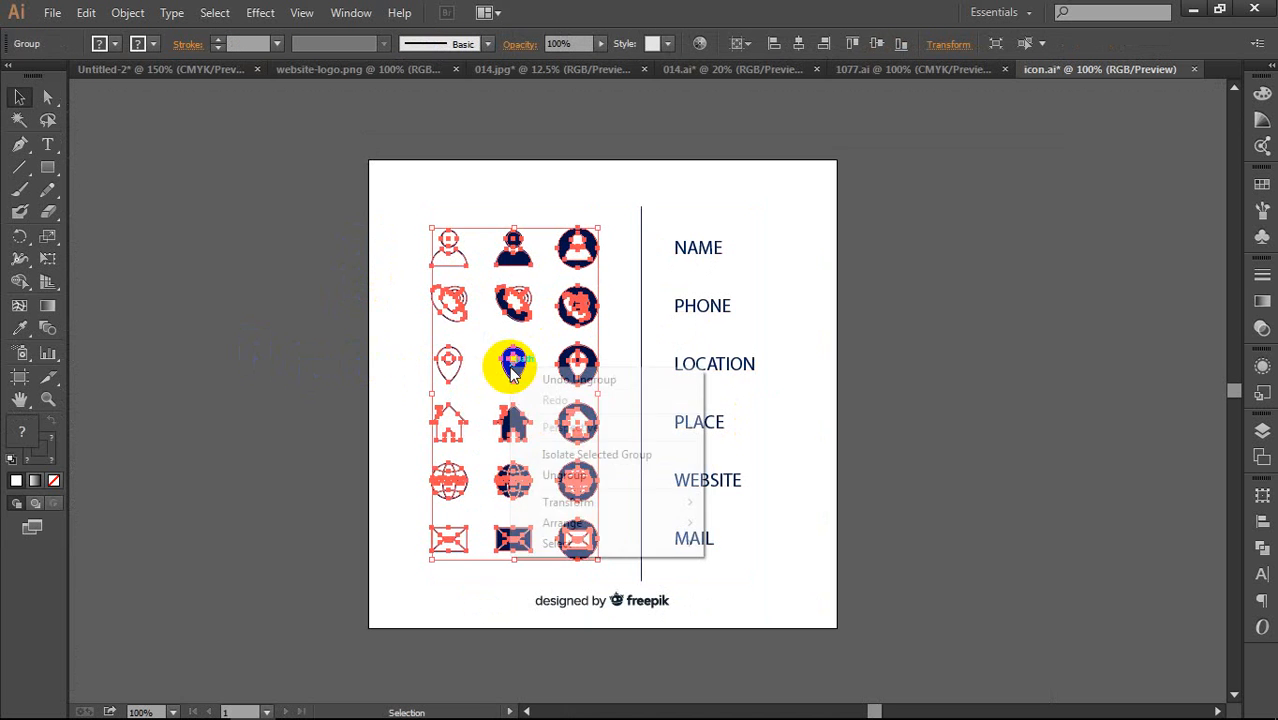
pyautogui.click(563, 476)
pyautogui.click(391, 399)
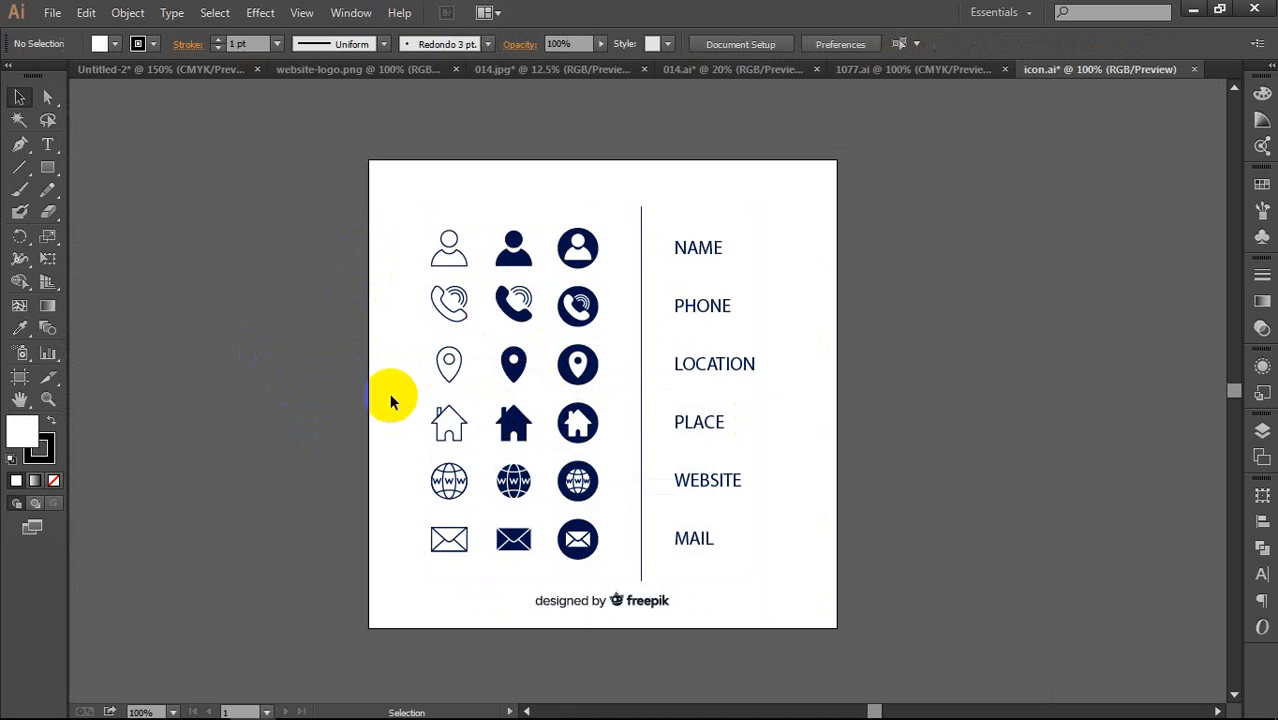
# Step: Ungroup the middle column of solid icons into individual icons and deselect them
pyautogui.click(510, 366)
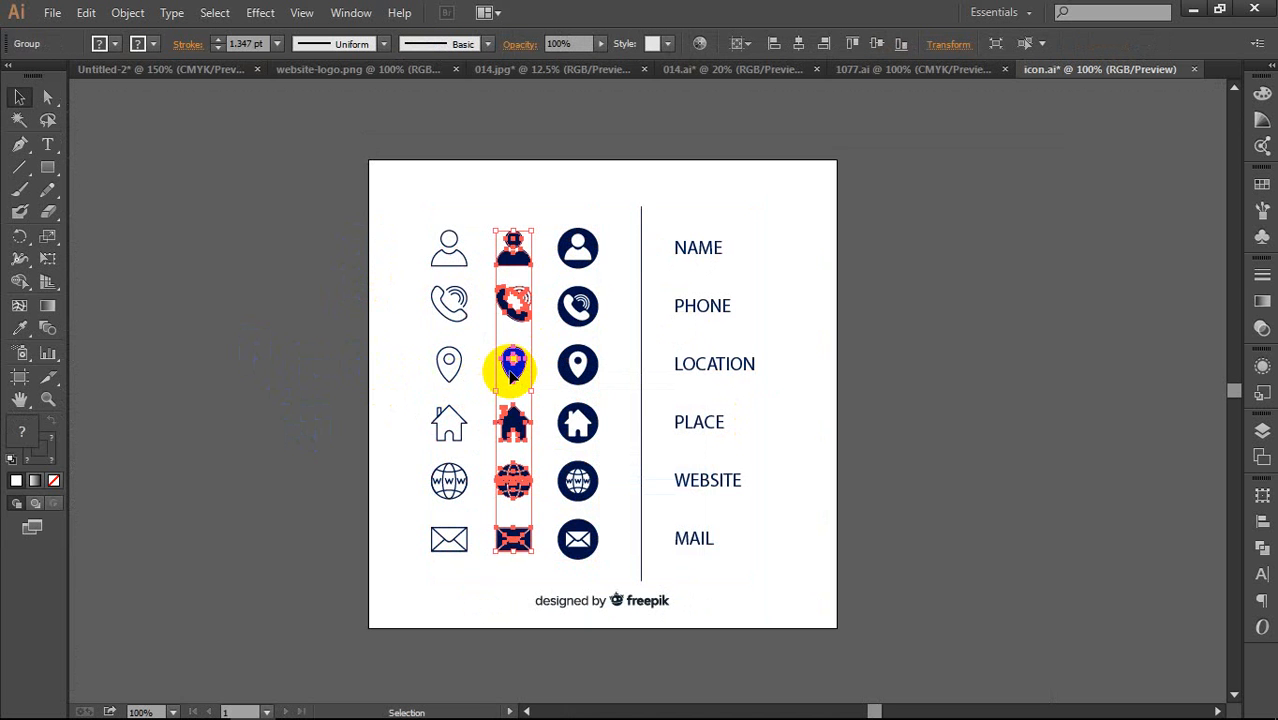
pyautogui.rightClick(512, 370)
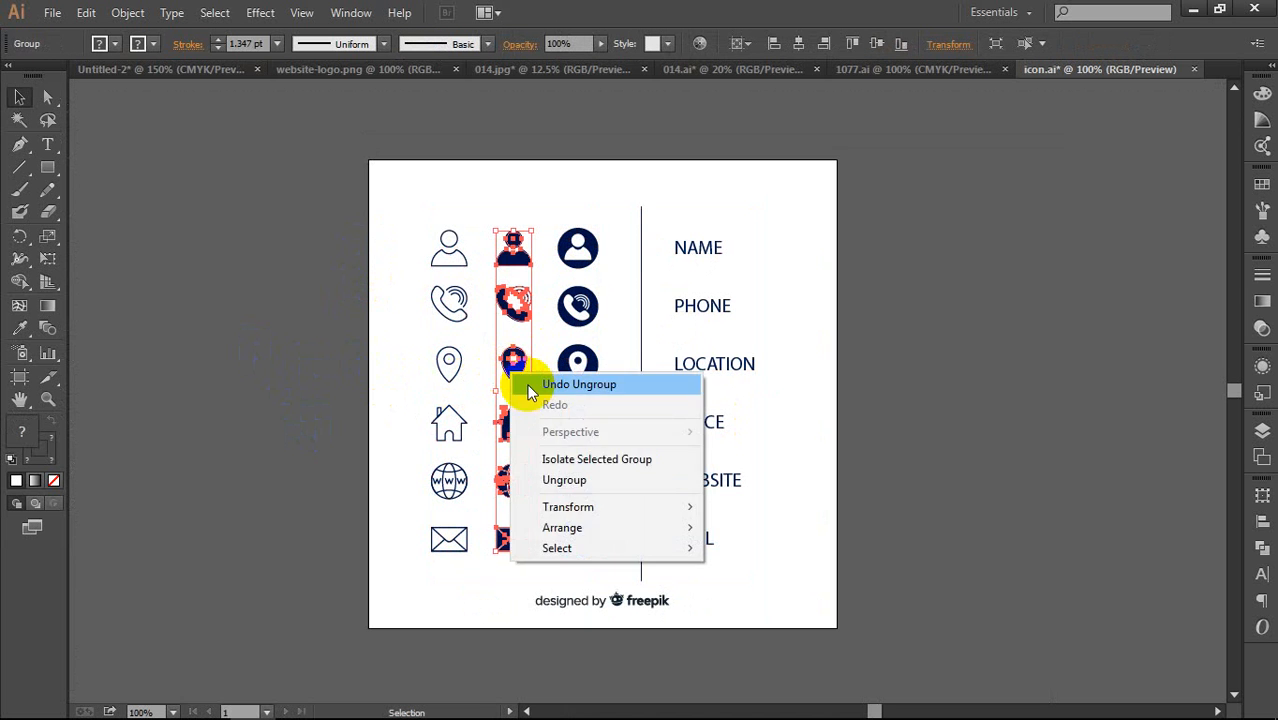
pyautogui.click(566, 481)
pyautogui.click(348, 394)
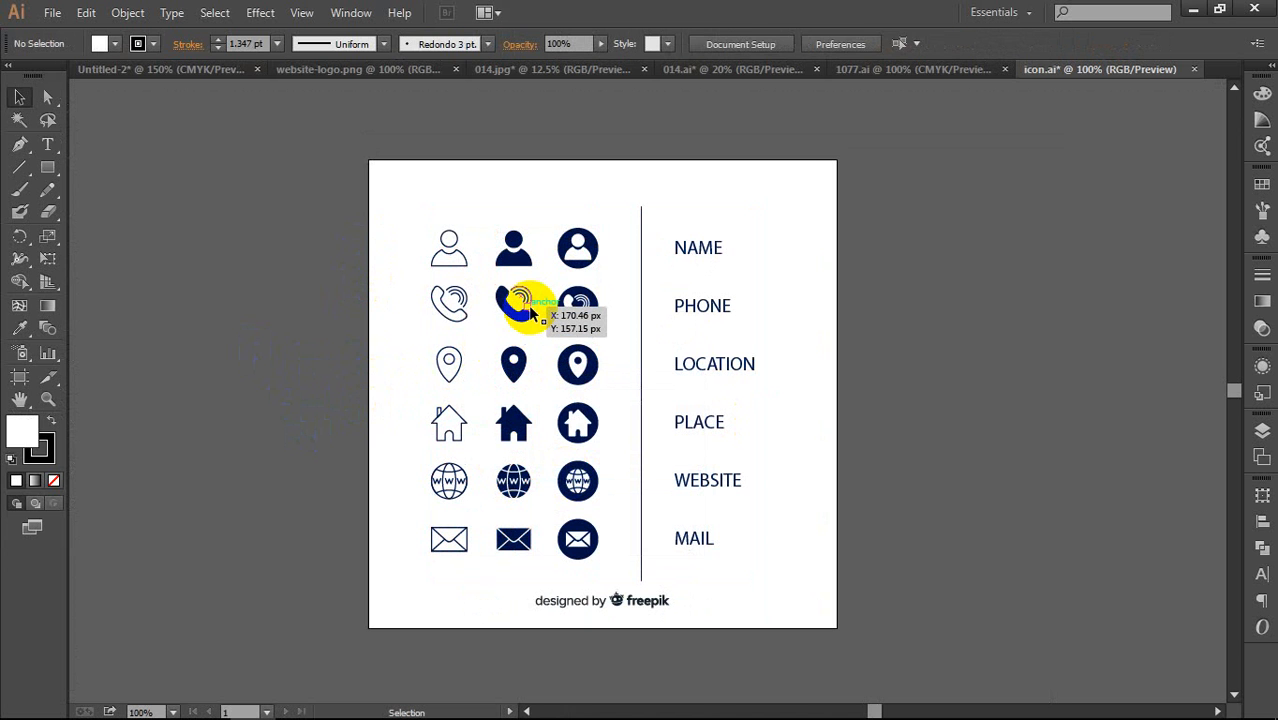
# Step: Check that the solid phone, location, house and website icons can each be selected separately
pyautogui.click(528, 310)
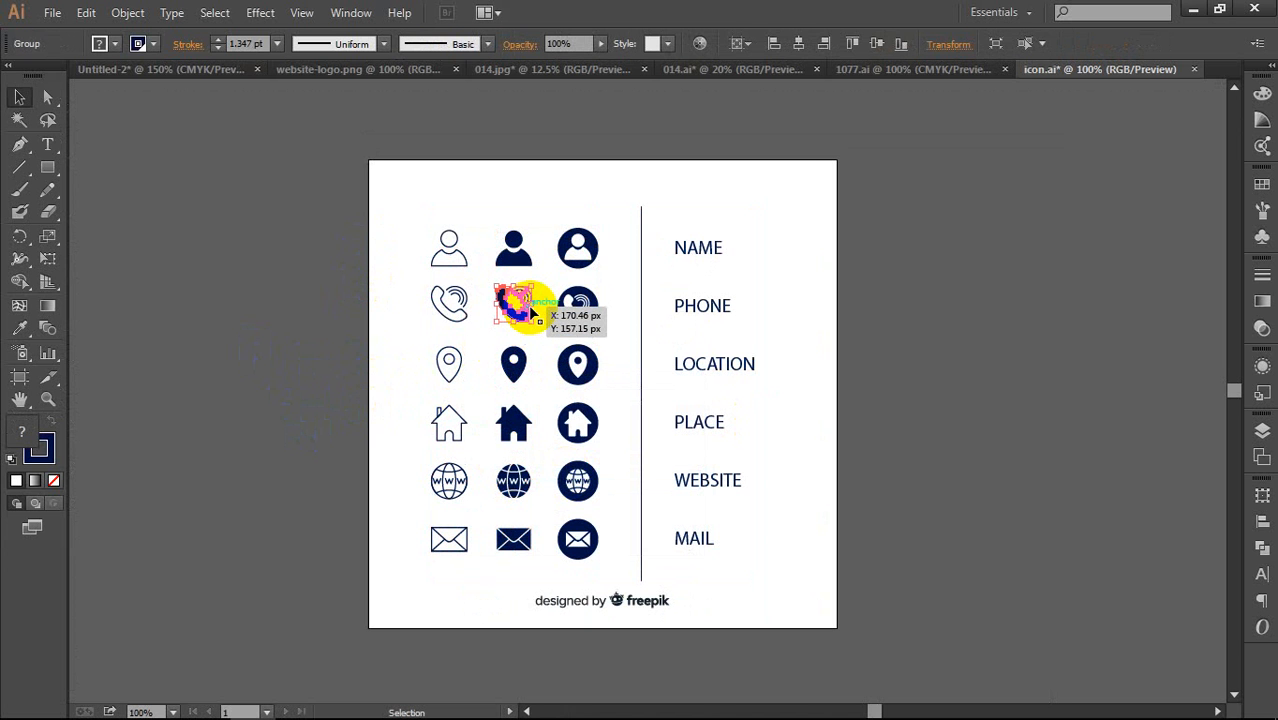
pyautogui.click(513, 367)
pyautogui.click(514, 421)
pyautogui.click(514, 482)
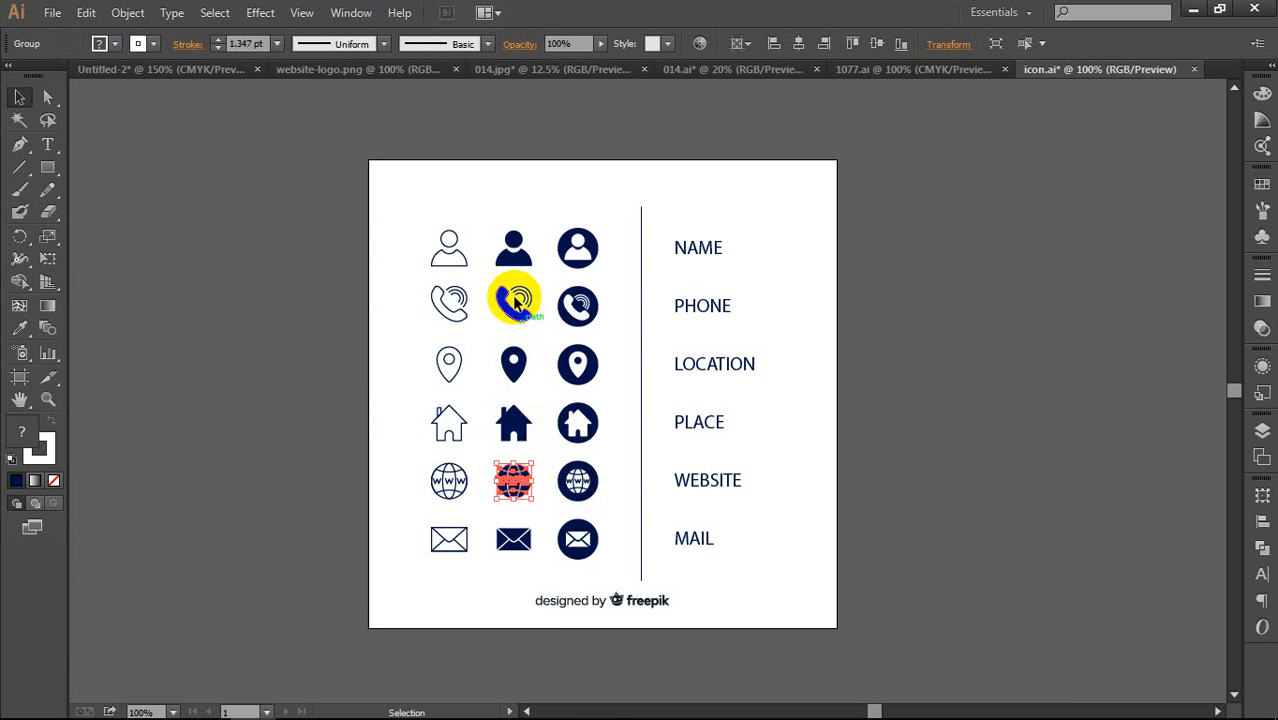
# Step: Copy the solid phone, house, website and mail icons from the icon sheet onto the front part of the business card document
pyautogui.moveTo(488, 212); pyautogui.dragTo(546, 565)
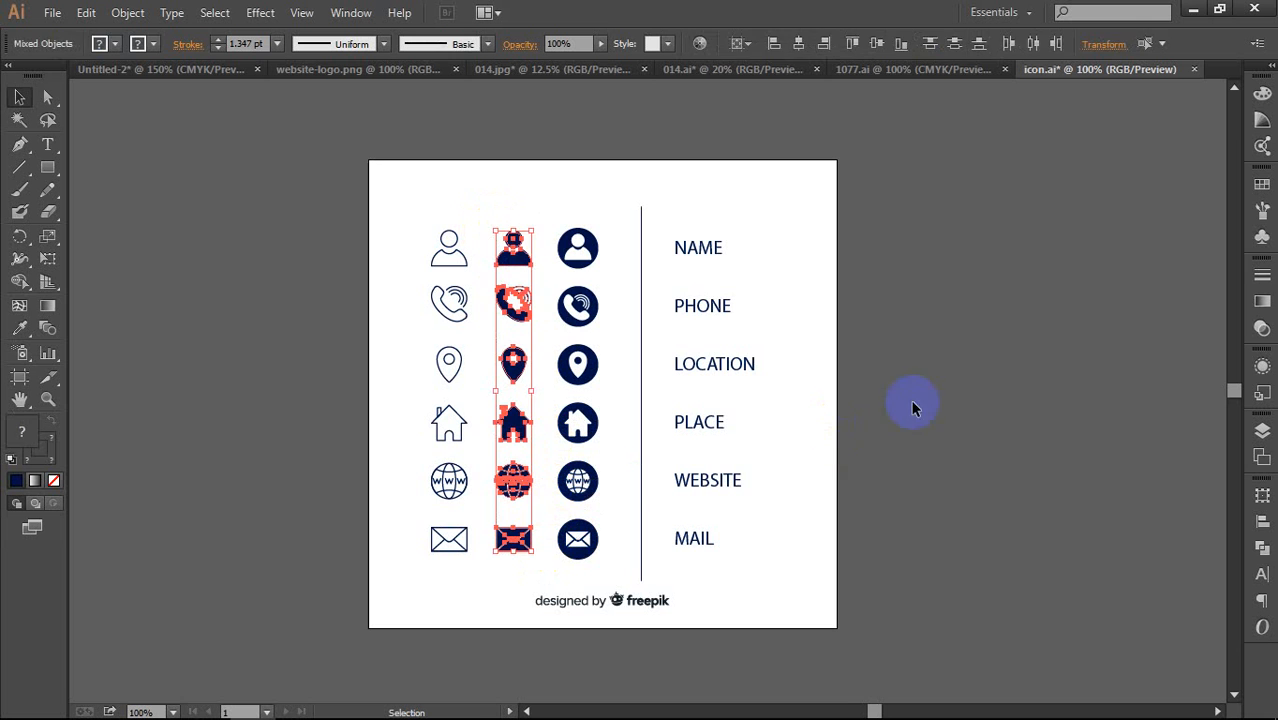
pyautogui.click(913, 400)
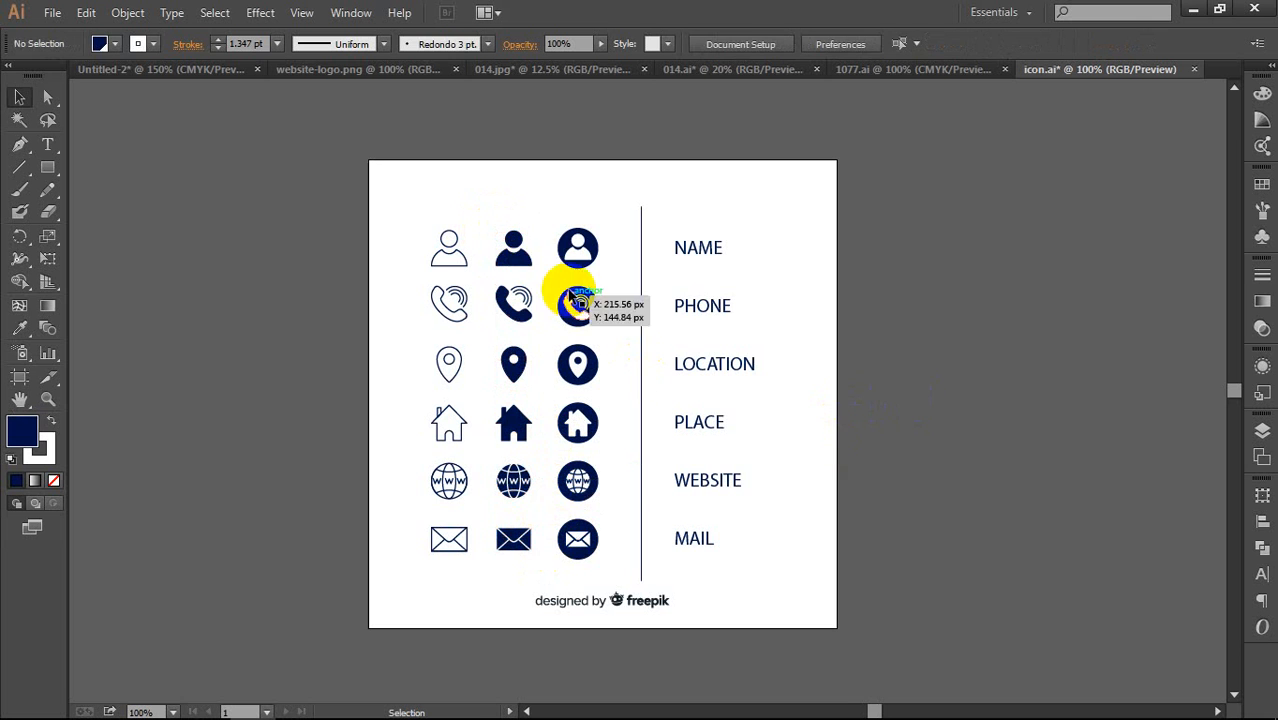
pyautogui.click(516, 259)
pyautogui.keyDown('shift'); pyautogui.click(516, 310); pyautogui.keyUp('shift')
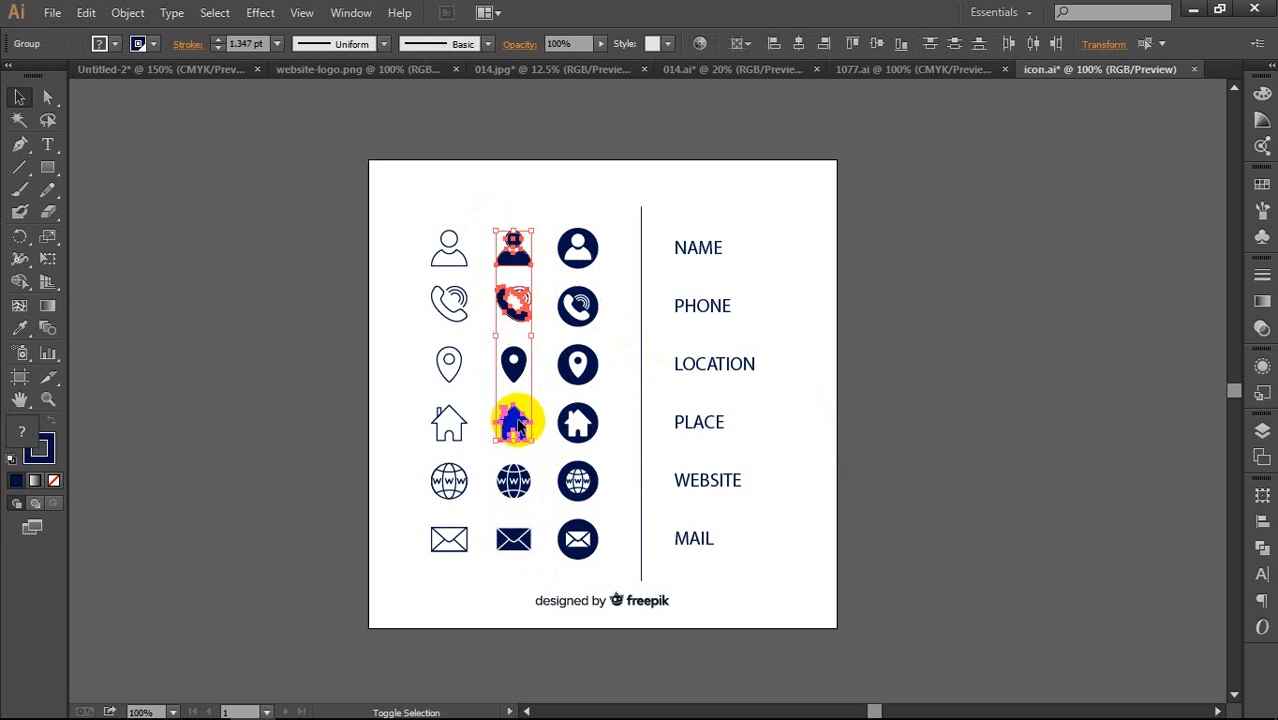
pyautogui.keyDown('shift'); pyautogui.click(516, 488); pyautogui.keyUp('shift')
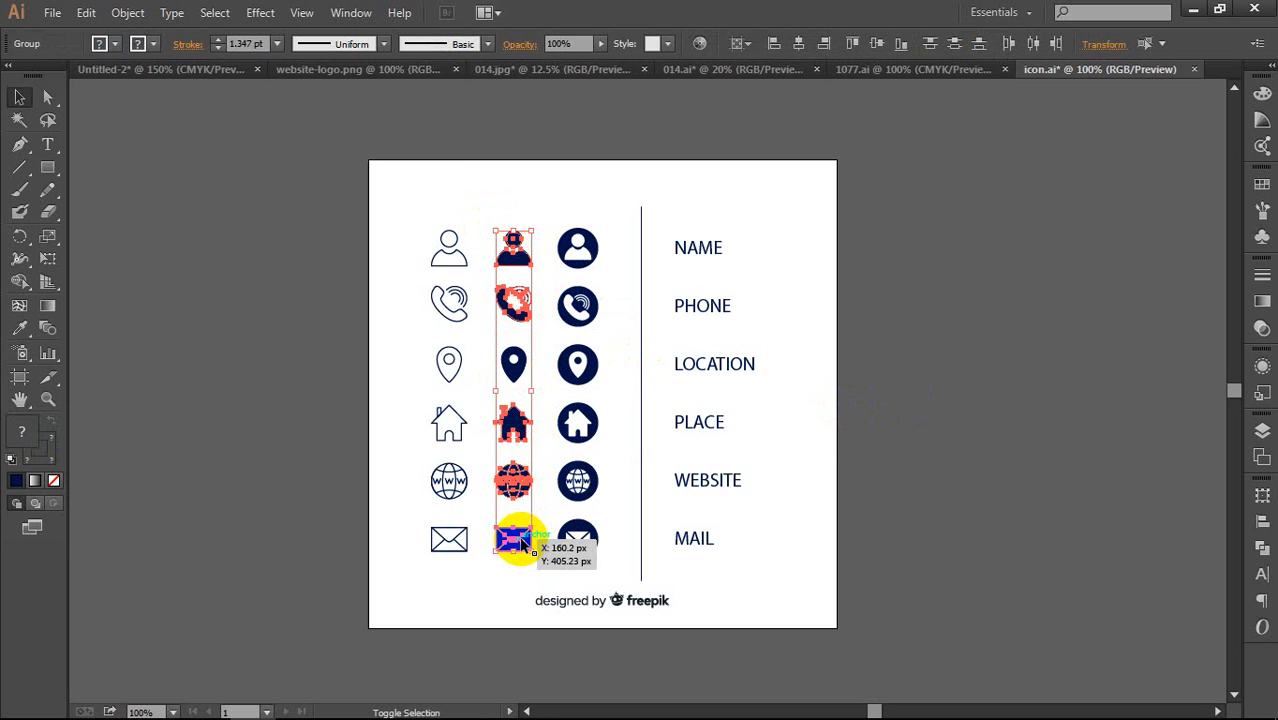
pyautogui.keyDown('shift'); pyautogui.click(518, 540); pyautogui.keyUp('shift')
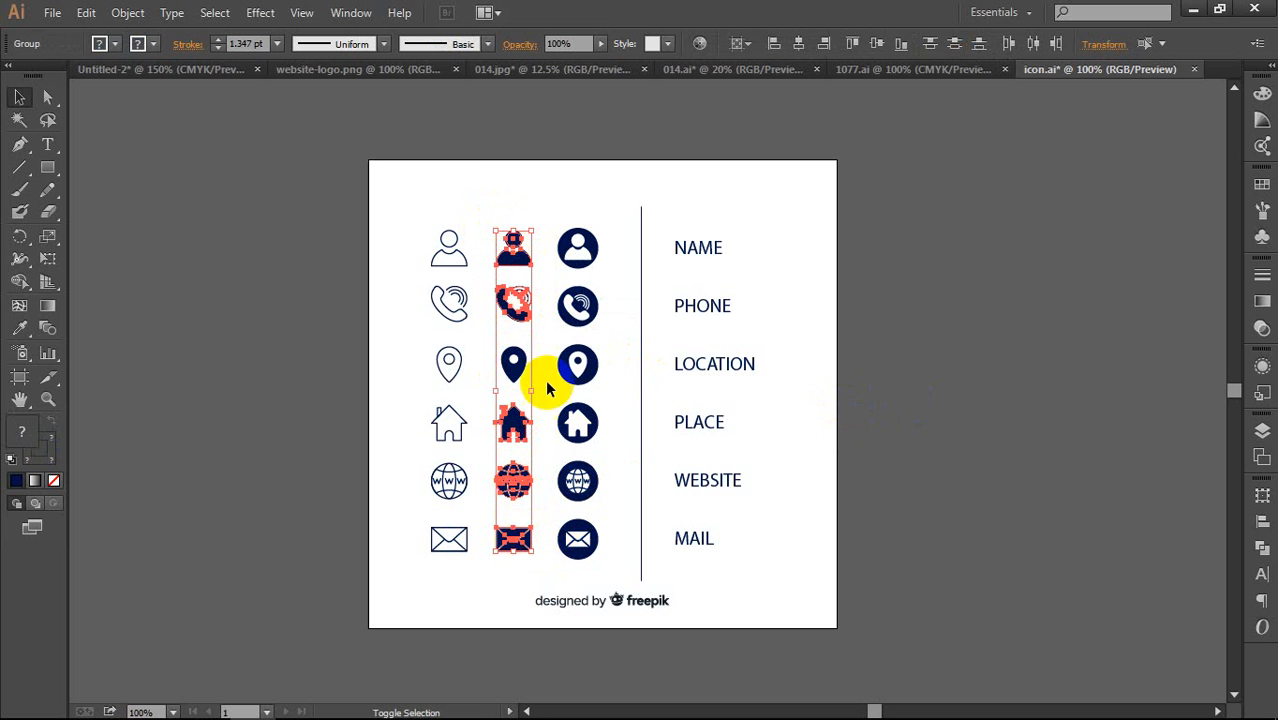
pyautogui.keyDown('shift'); pyautogui.click(517, 258); pyautogui.keyUp('shift')
pyautogui.moveTo(508, 283); pyautogui.dragTo(116, 74)
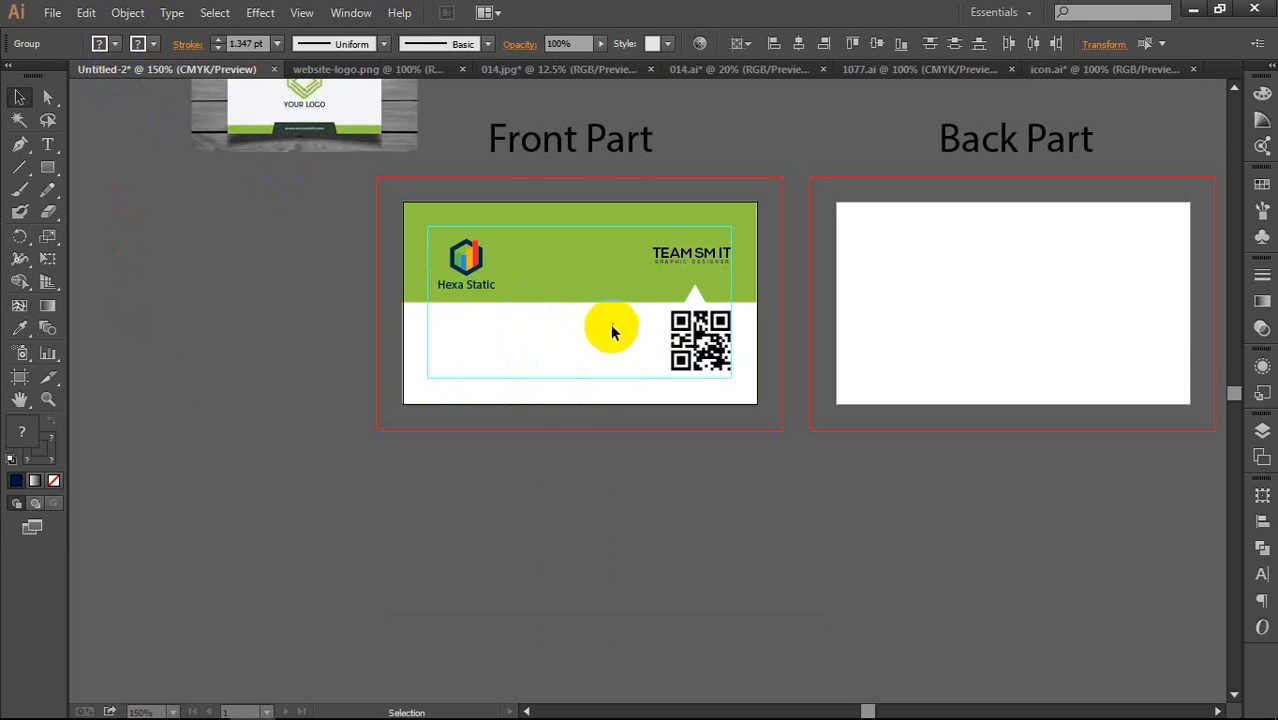
pyautogui.moveTo(612, 332); pyautogui.dragTo(622, 380)
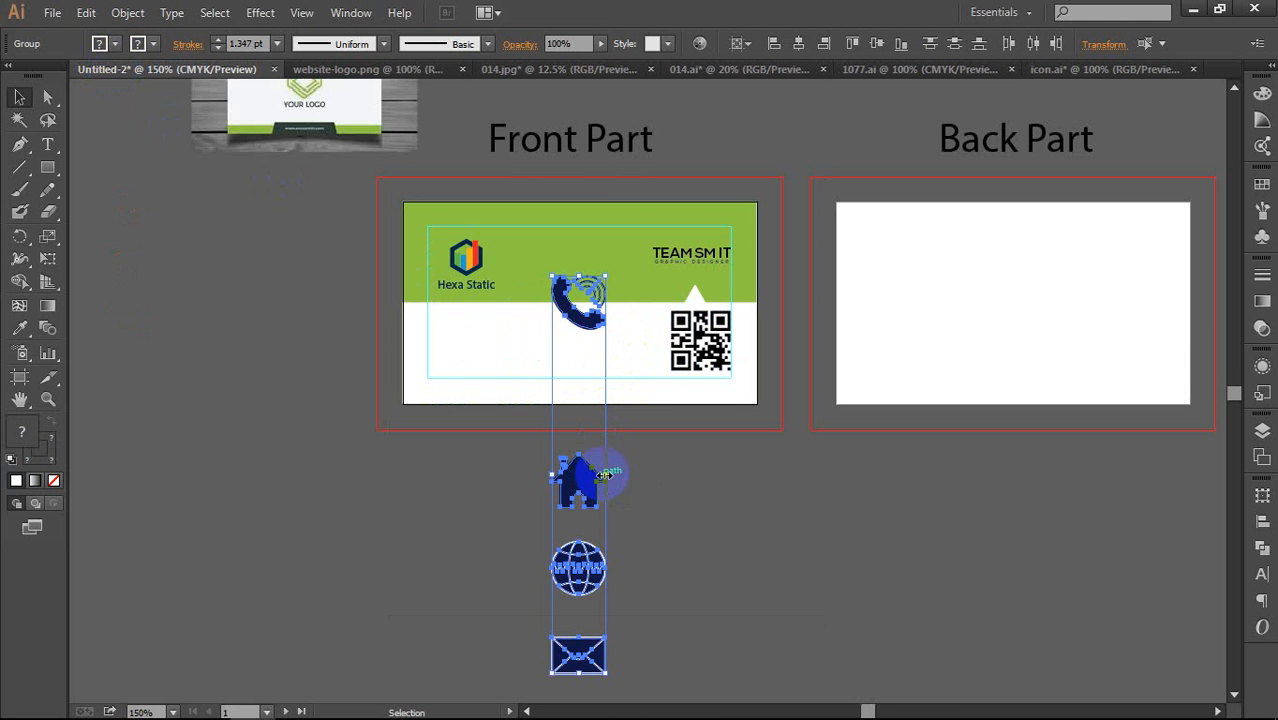
# Step: Try to scale the four copied icons down together, and undo the scaling
pyautogui.moveTo(606, 476); pyautogui.dragTo(588, 473)
pyautogui.click(639, 491)
pyautogui.scroll(2, 585, 526)
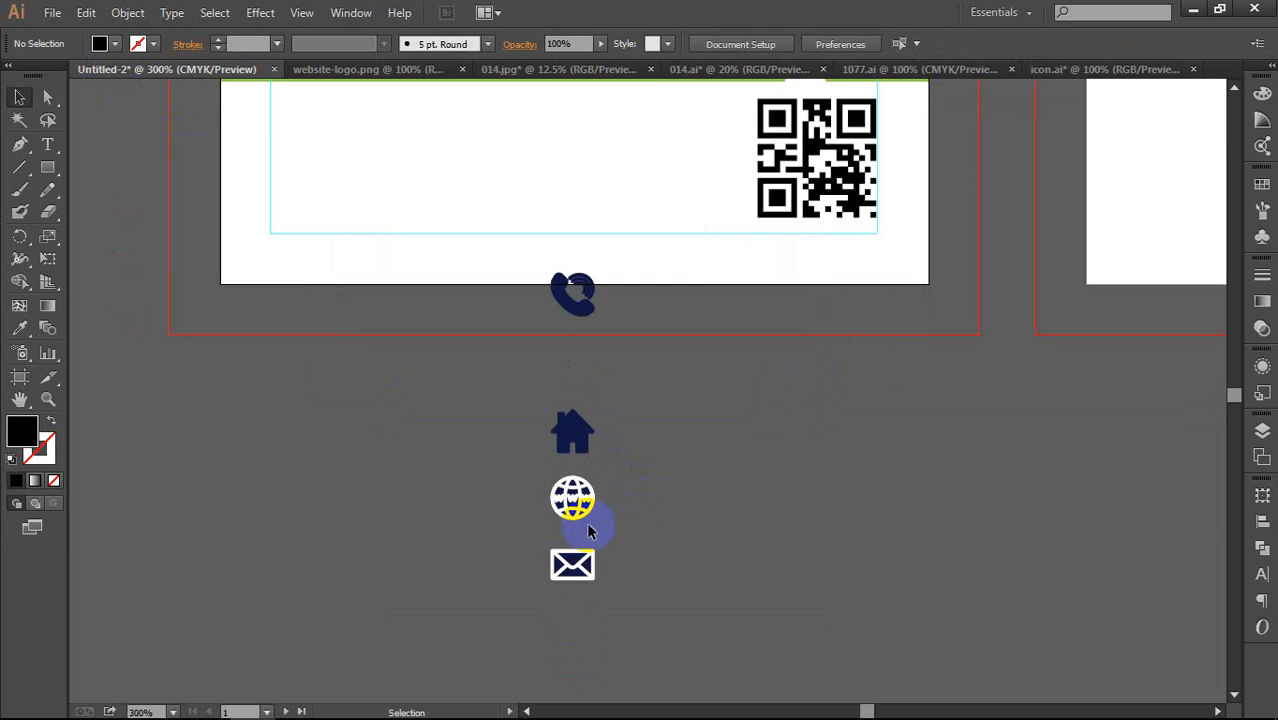
pyautogui.hotkey('ctrl', 'z')
pyautogui.hotkey('ctrl', 'z')
pyautogui.click(665, 505)
pyautogui.scroll(-1, 695, 517)
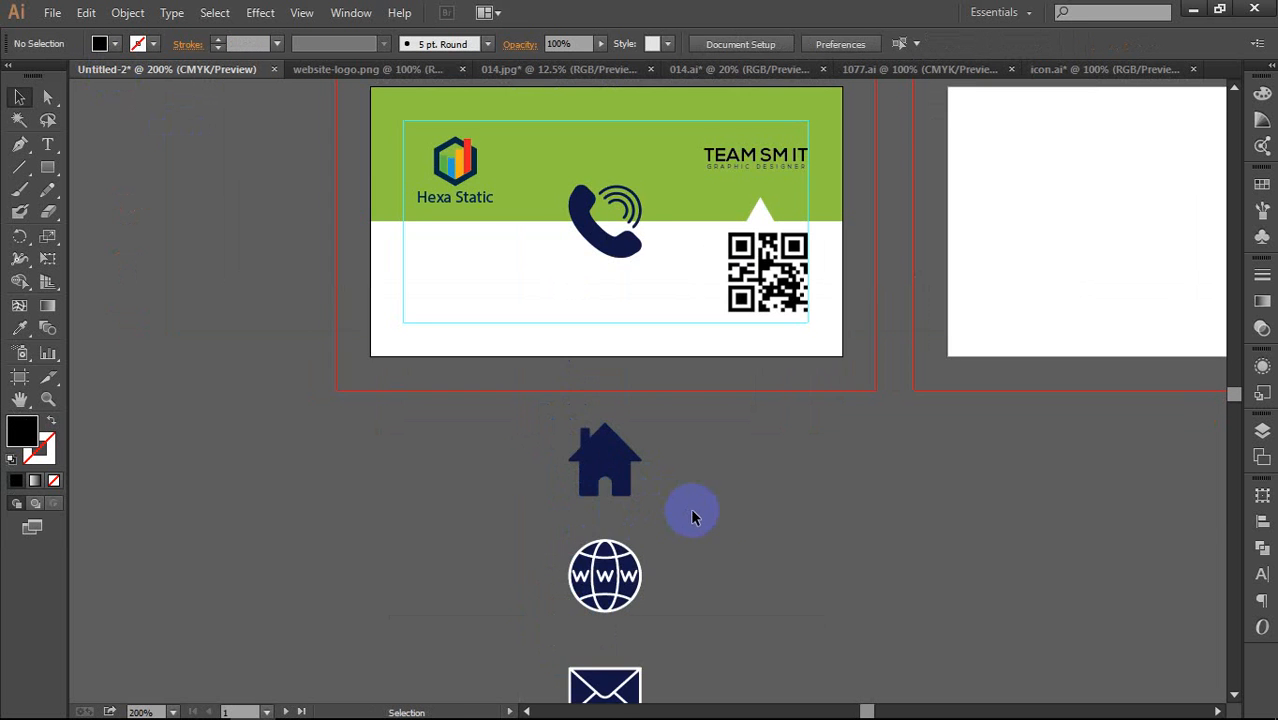
pyautogui.moveTo(693, 517); pyautogui.dragTo(666, 491)
# Step: Try to scale the unexpanded website icon down on its own, undo the scaling, and restore the four copied icons
pyautogui.click(560, 505)
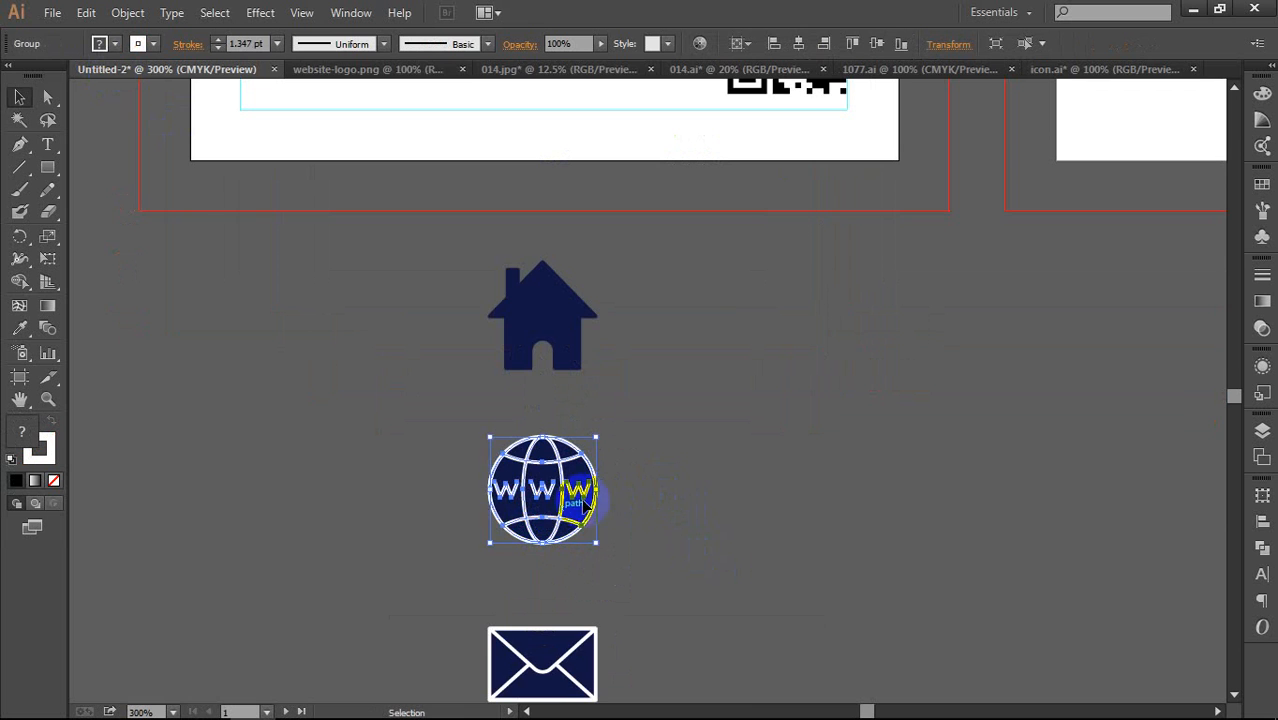
pyautogui.scroll(3, 585, 505)
pyautogui.moveTo(616, 369); pyautogui.dragTo(549, 437)
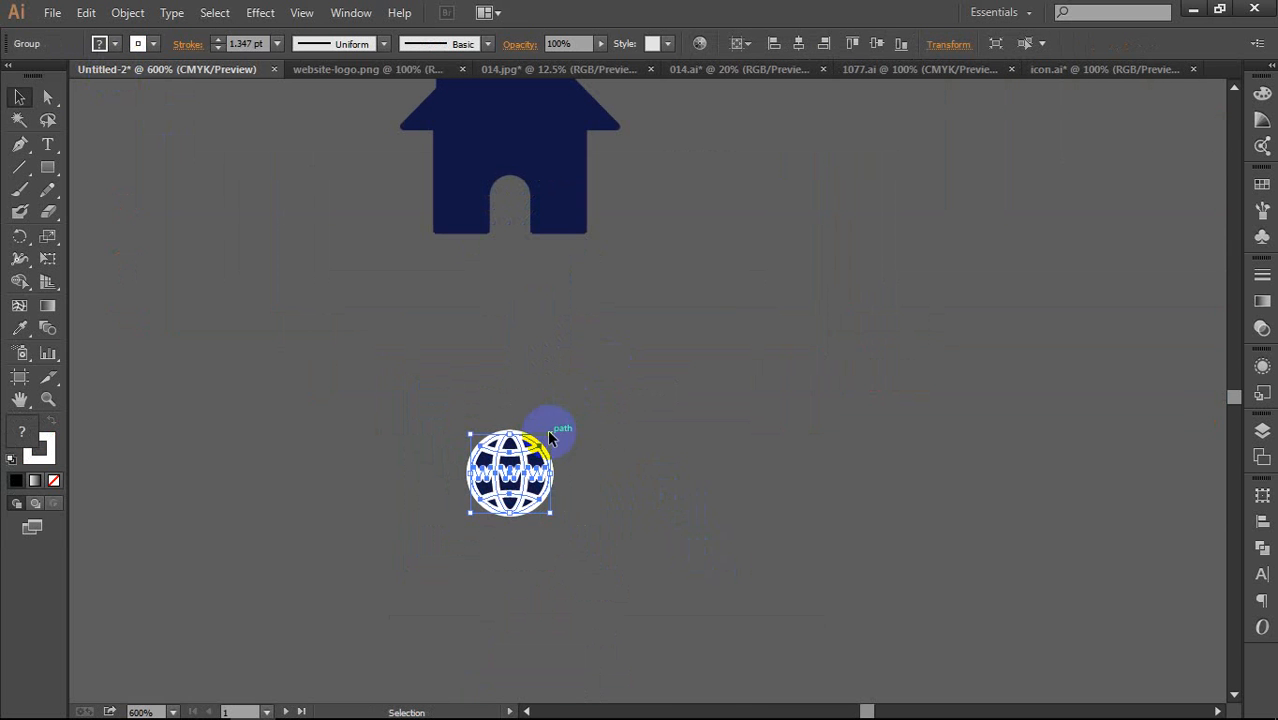
pyautogui.hotkey('ctrl', 'z')
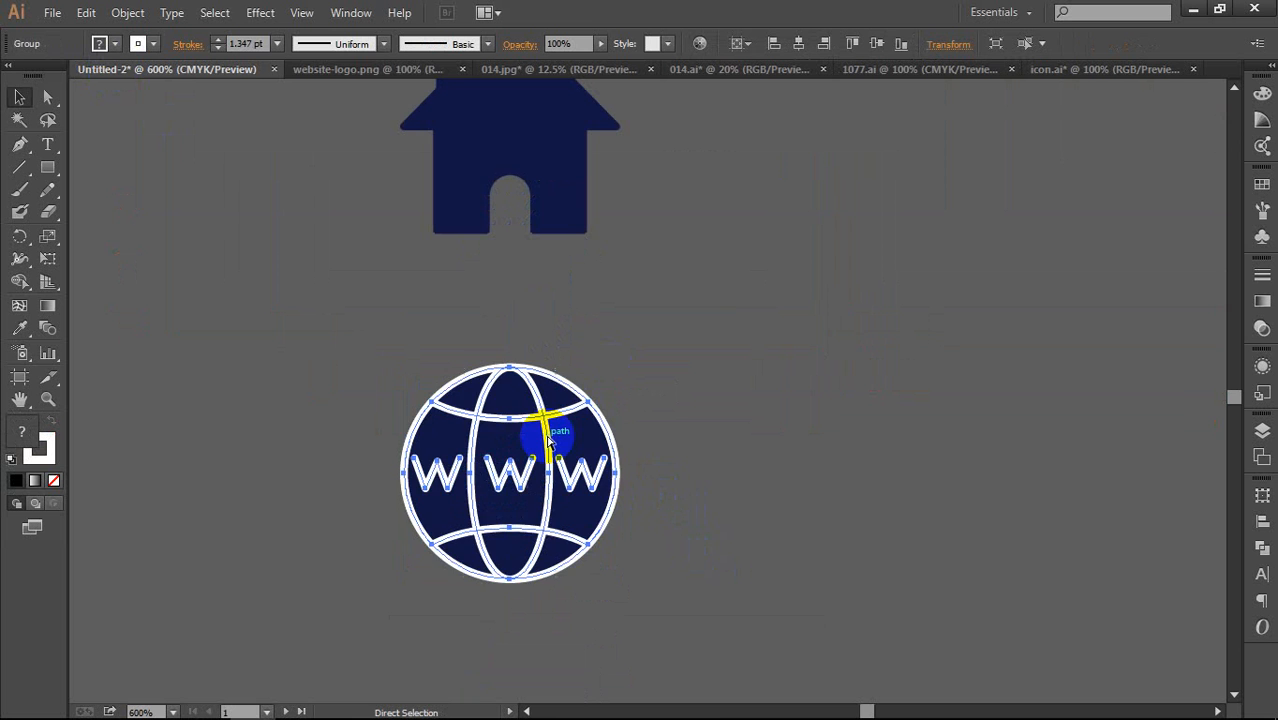
pyautogui.hotkey('ctrl', 'z')
pyautogui.hotkey('ctrl', 'z')
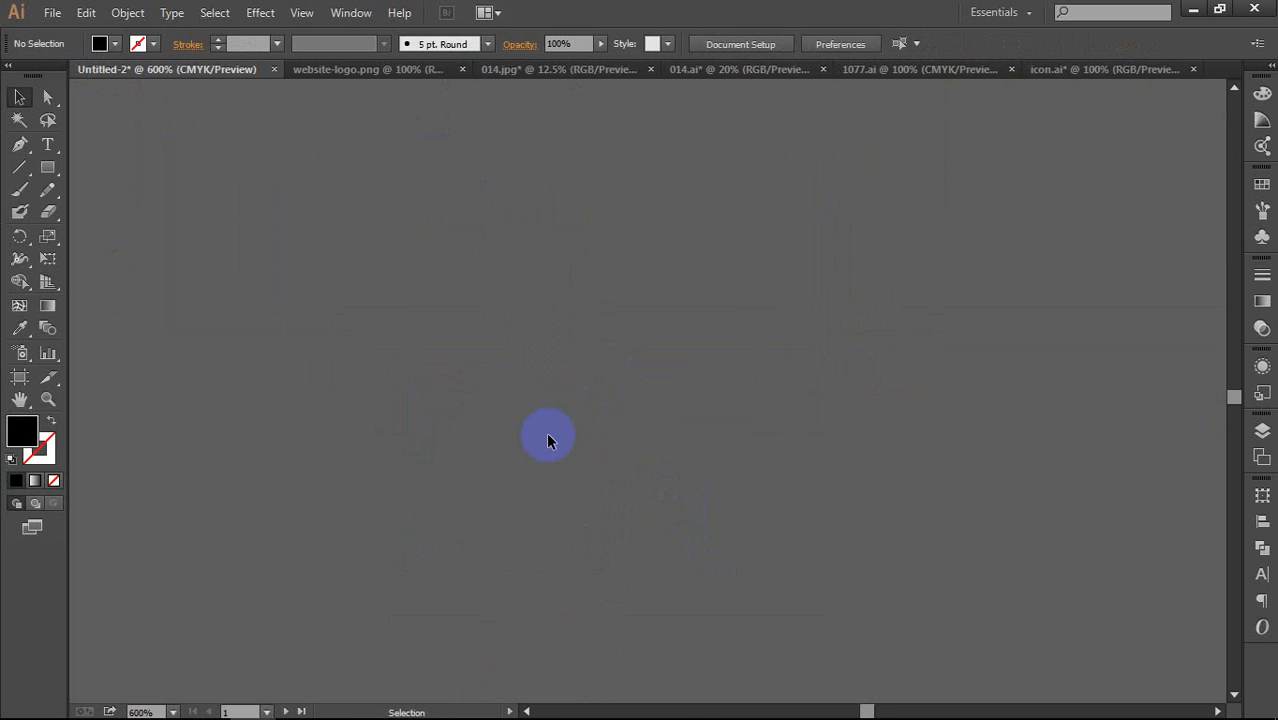
pyautogui.hotkey('ctrl', '-')
pyautogui.hotkey('ctrl', '-')
pyautogui.hotkey('ctrl', '-')
pyautogui.hotkey('ctrl', '-')
pyautogui.hotkey('ctrl', '-')
pyautogui.hotkey('ctrl', '-')
pyautogui.hotkey('ctrl', '-')
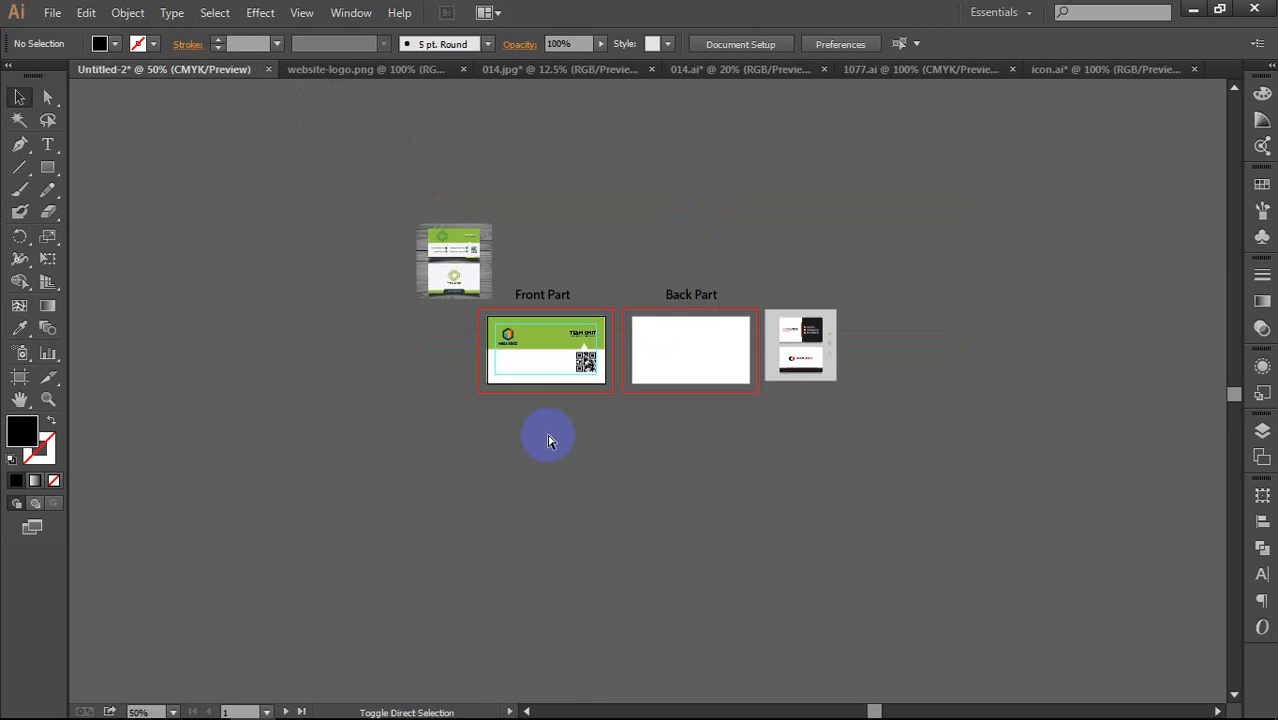
pyautogui.hotkey('ctrl', 'shift', 'z')
# Step: Expand the fill and stroke of the website icon below the front card
pyautogui.click(621, 496)
pyautogui.scroll(3, 545, 450)
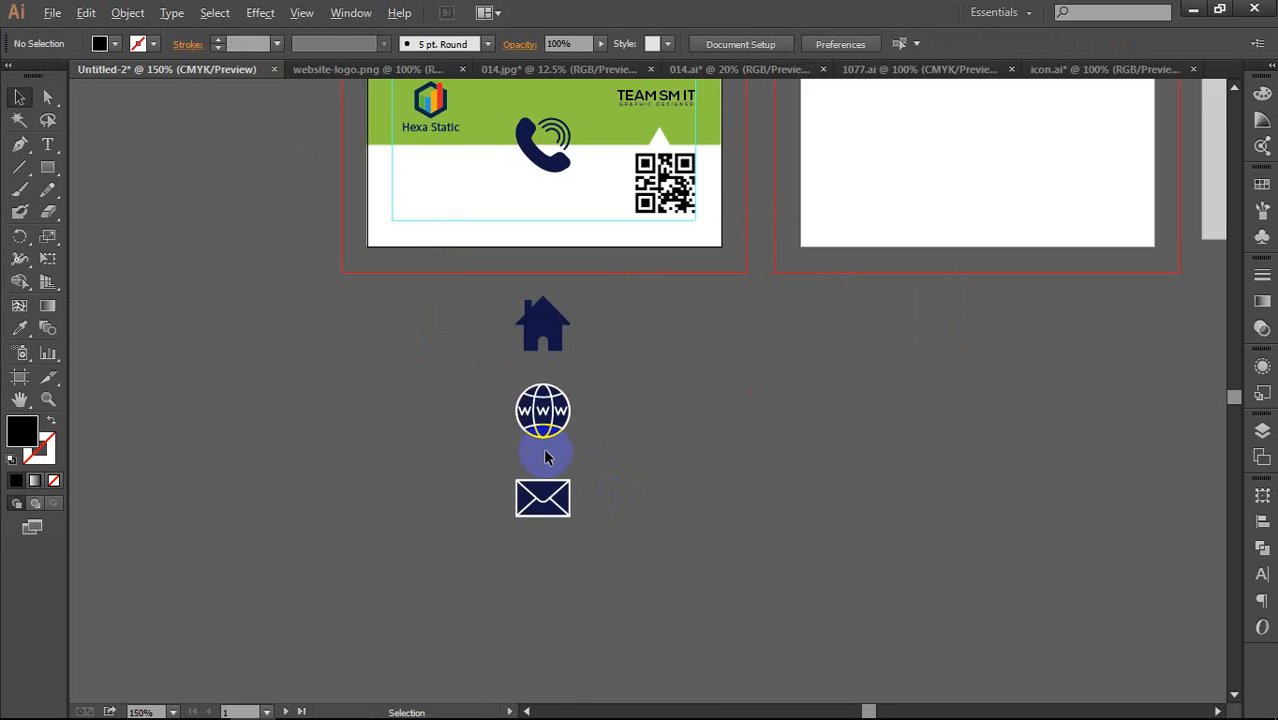
pyautogui.click(567, 500)
pyautogui.click(599, 456)
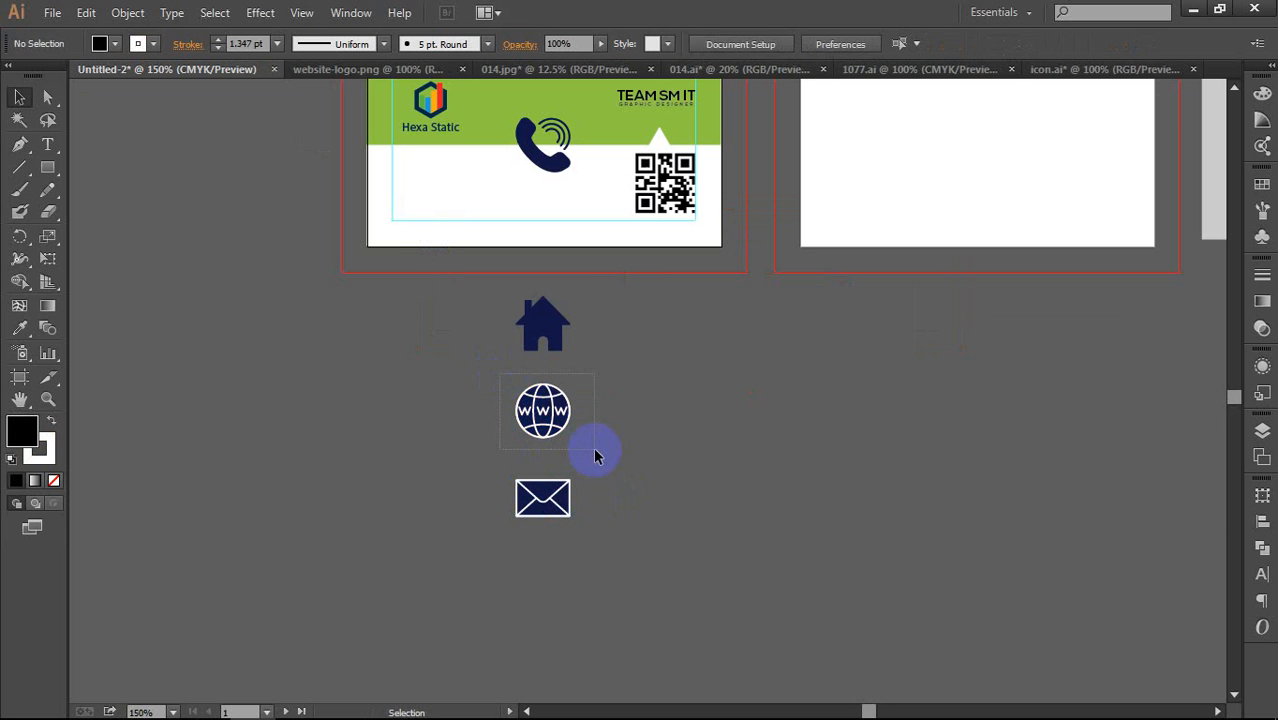
pyautogui.moveTo(595, 456); pyautogui.dragTo(594, 452)
pyautogui.click(127, 14)
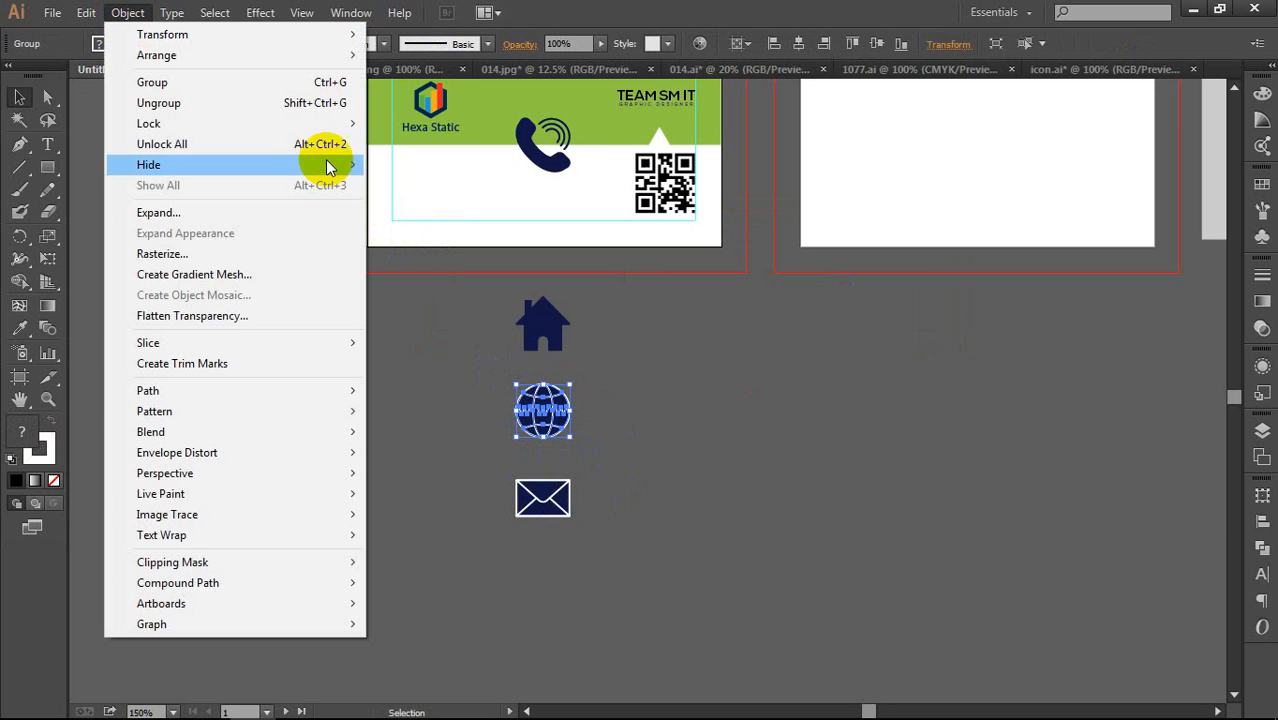
pyautogui.click(226, 210)
pyautogui.click(850, 479)
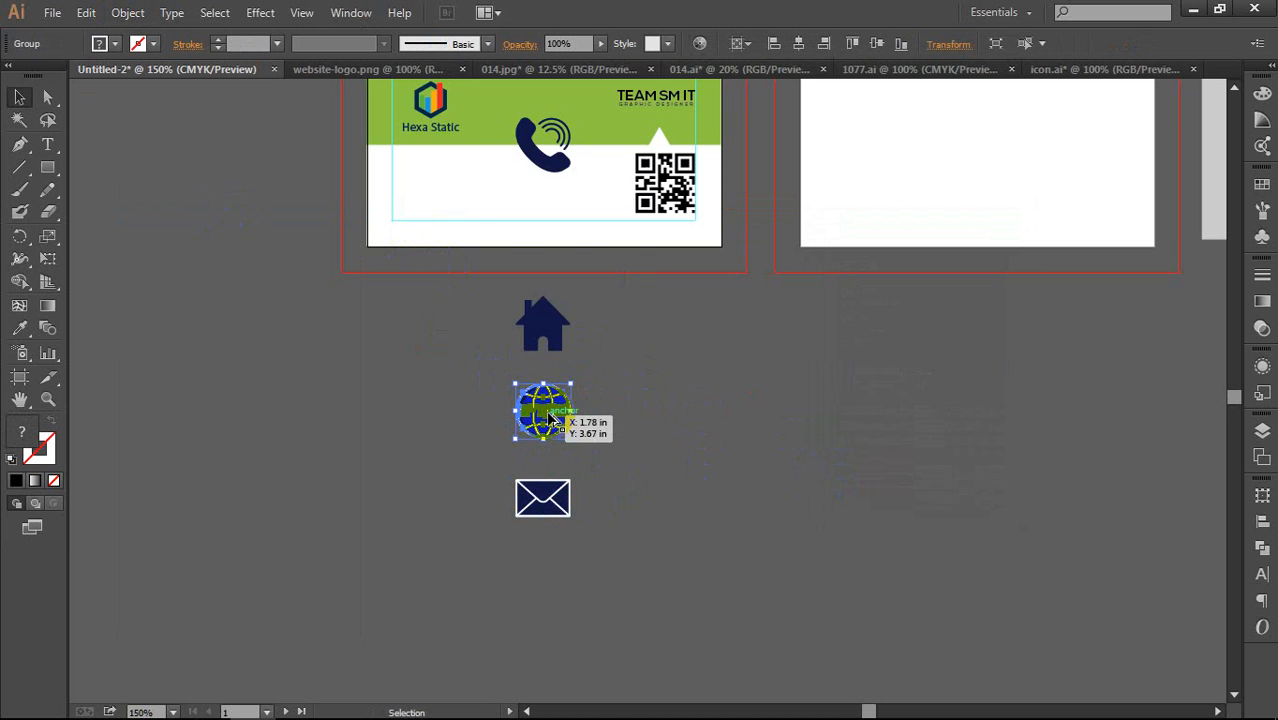
# Step: Scale the expanded website icon down proportionally around its centre to a size smaller than the house icon
pyautogui.scroll(3, 572, 408)
pyautogui.moveTo(605, 333); pyautogui.dragTo(573, 364)
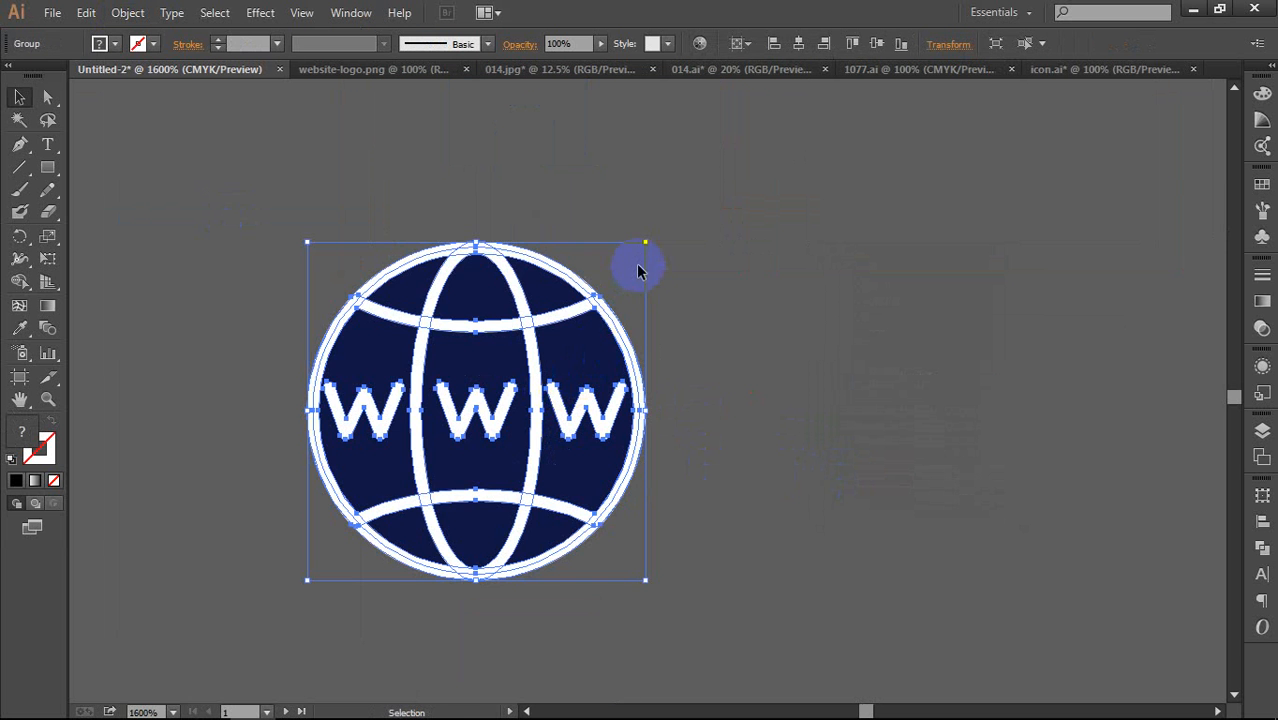
pyautogui.moveTo(647, 243); pyautogui.dragTo(688, 200)
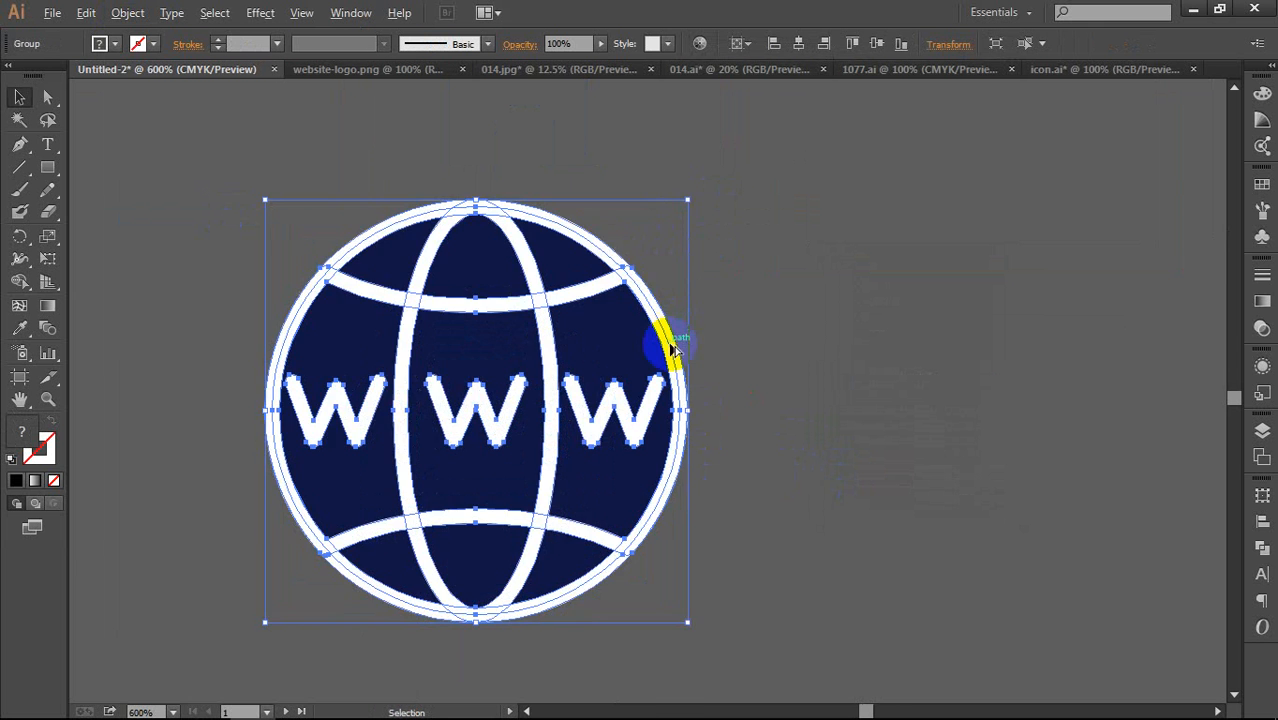
pyautogui.scroll(-3, 676, 345)
pyautogui.click(748, 358)
pyautogui.click(609, 378)
pyautogui.scroll(-2, 751, 403)
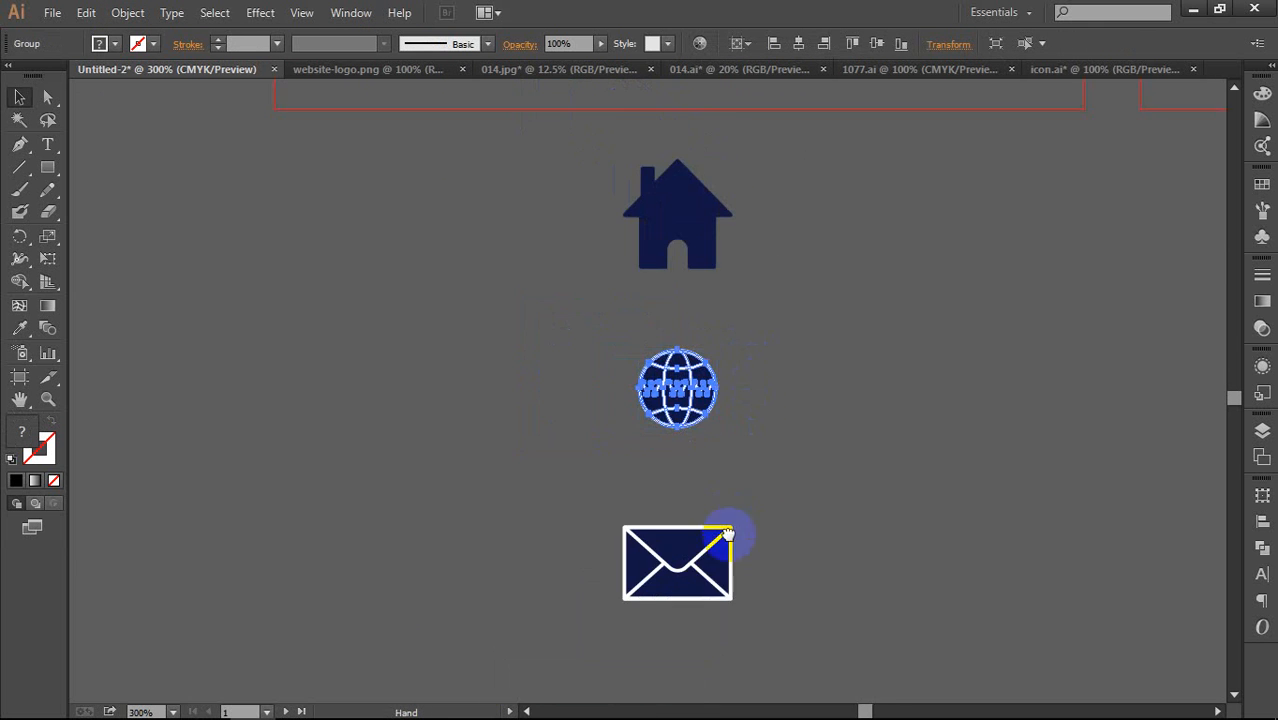
# Step: Expand the fill and stroke of the mail icon below the website icon
pyautogui.moveTo(730, 532); pyautogui.dragTo(686, 433)
pyautogui.click(661, 488)
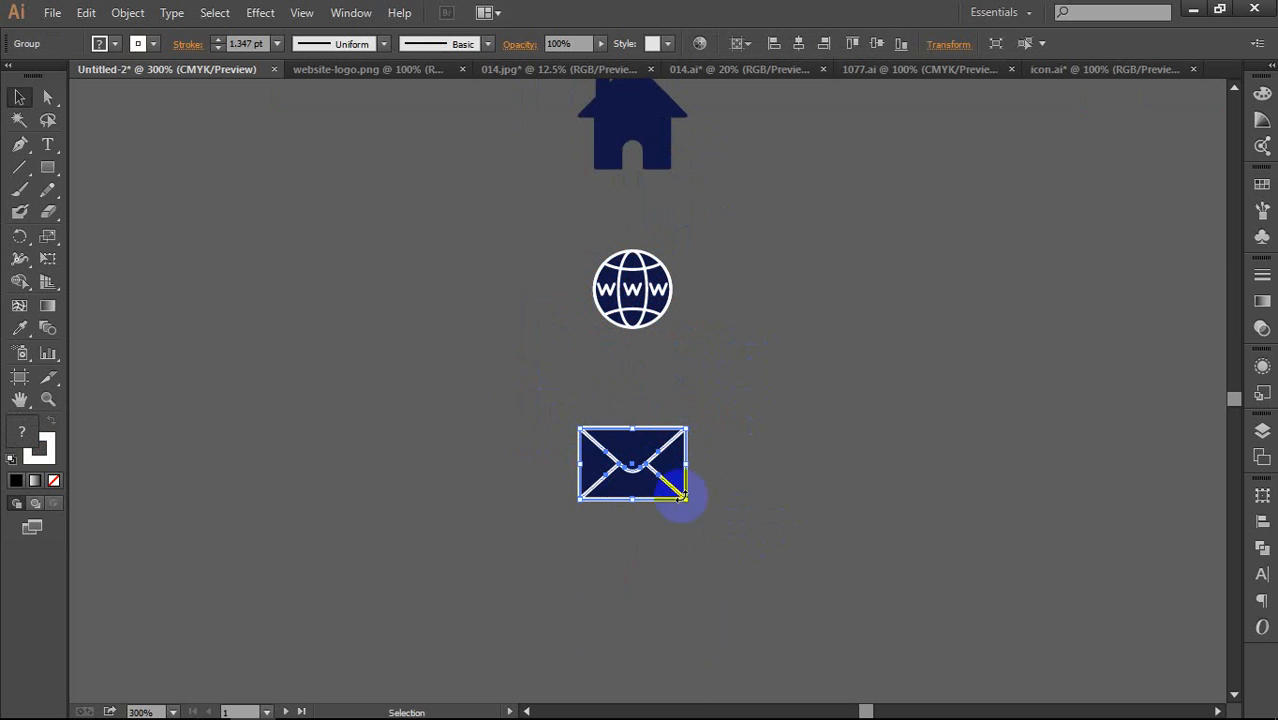
pyautogui.click(127, 13)
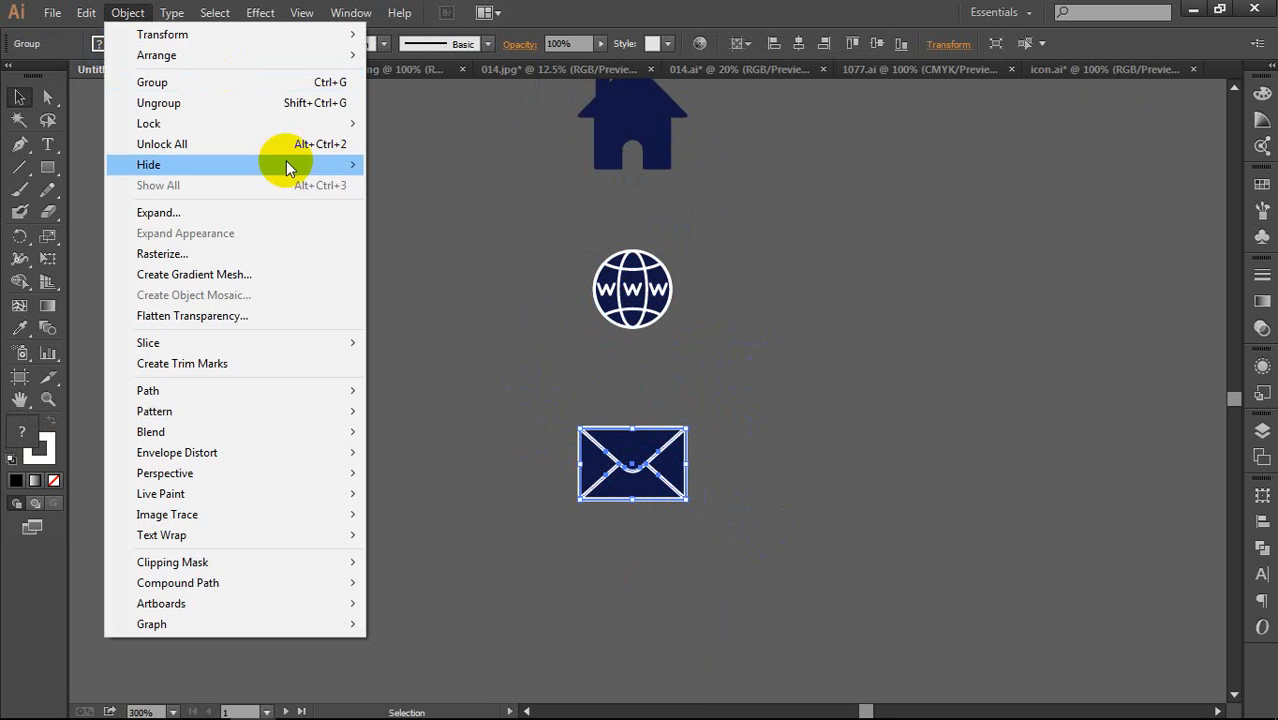
pyautogui.click(201, 213)
pyautogui.click(866, 480)
pyautogui.click(808, 365)
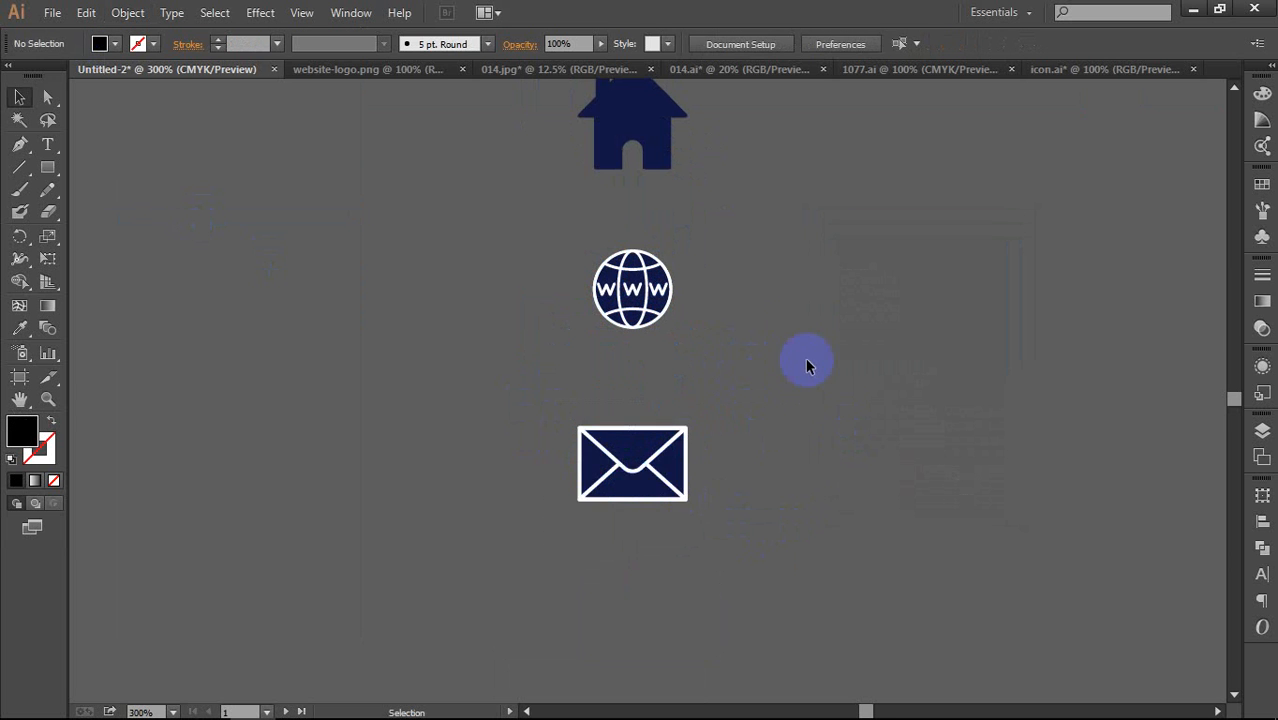
# Step: Move the phone icon off the front card beside the house icon, and expand its fill and stroke
pyautogui.scroll(5, 808, 365)
pyautogui.click(665, 200)
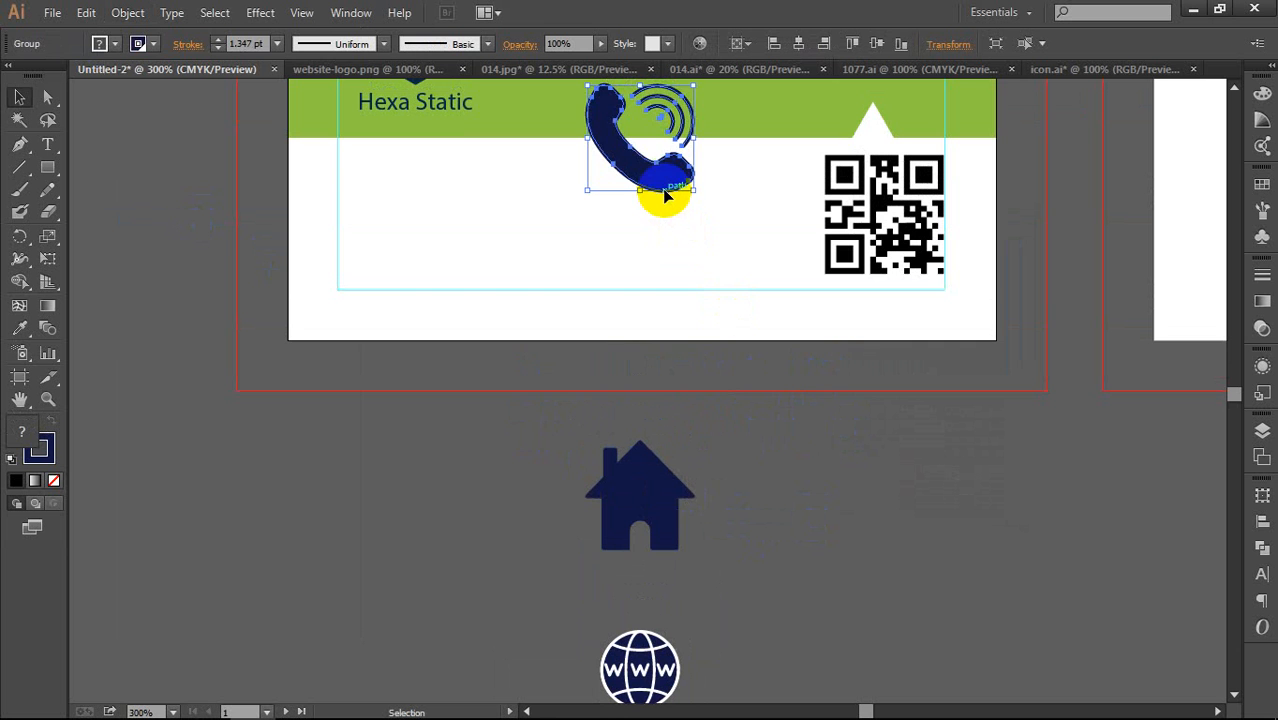
pyautogui.moveTo(665, 197); pyautogui.dragTo(497, 478)
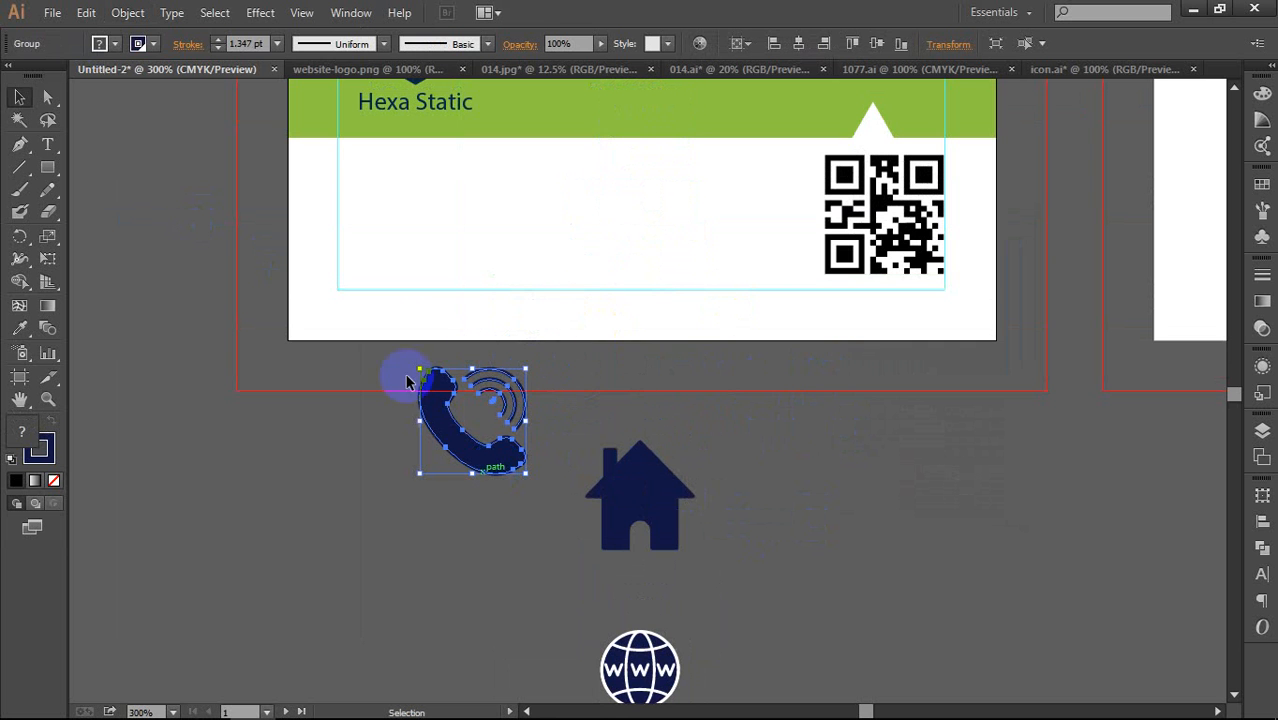
pyautogui.click(127, 12)
pyautogui.click(180, 210)
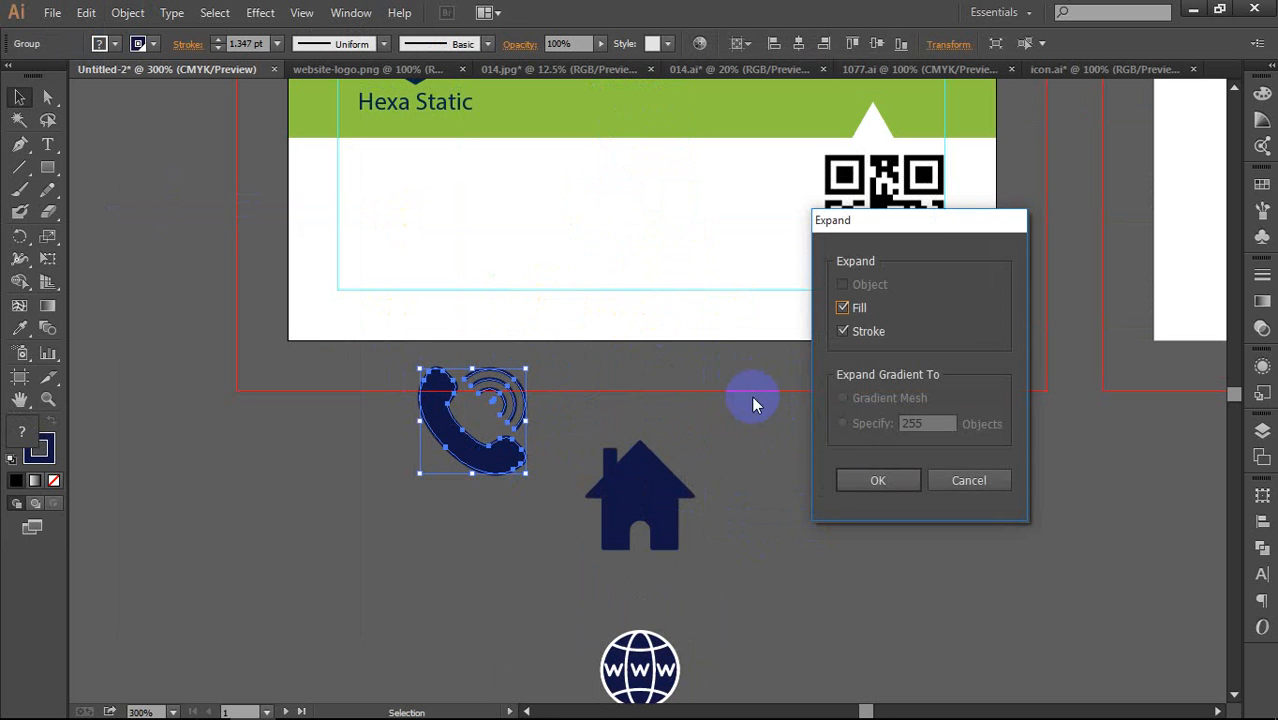
pyautogui.click(840, 479)
pyautogui.click(820, 489)
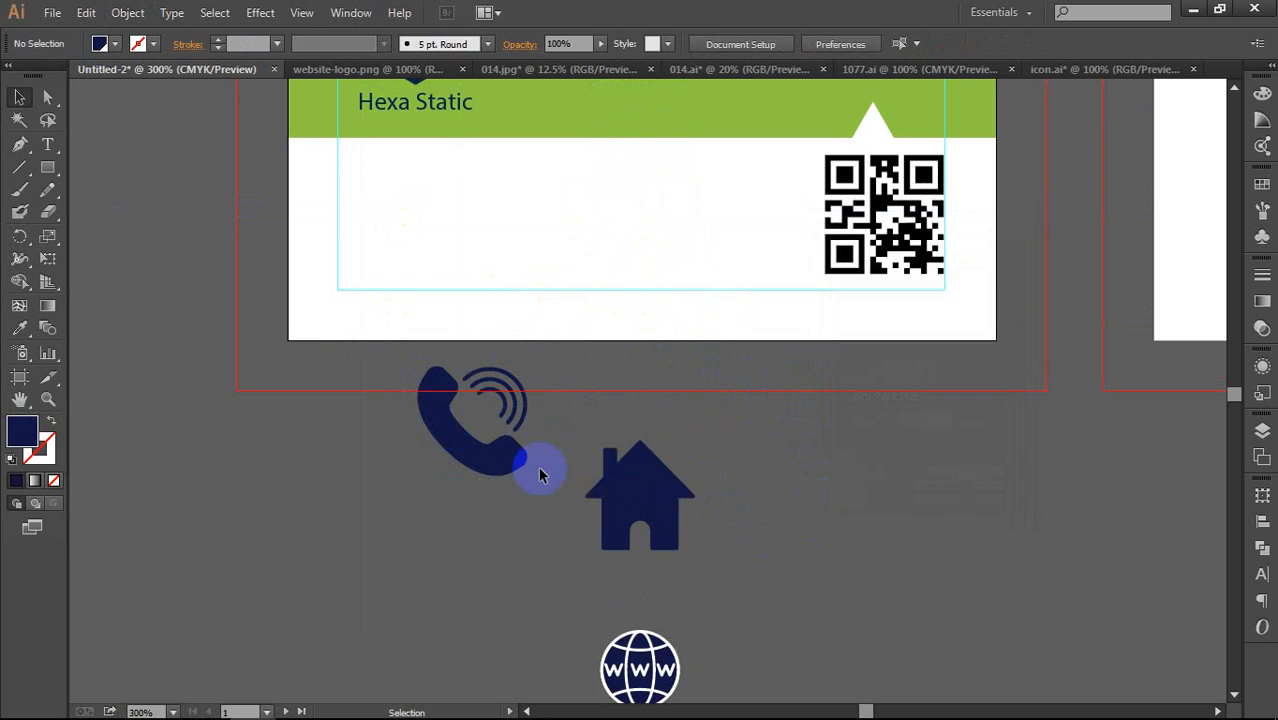
pyautogui.click(469, 458)
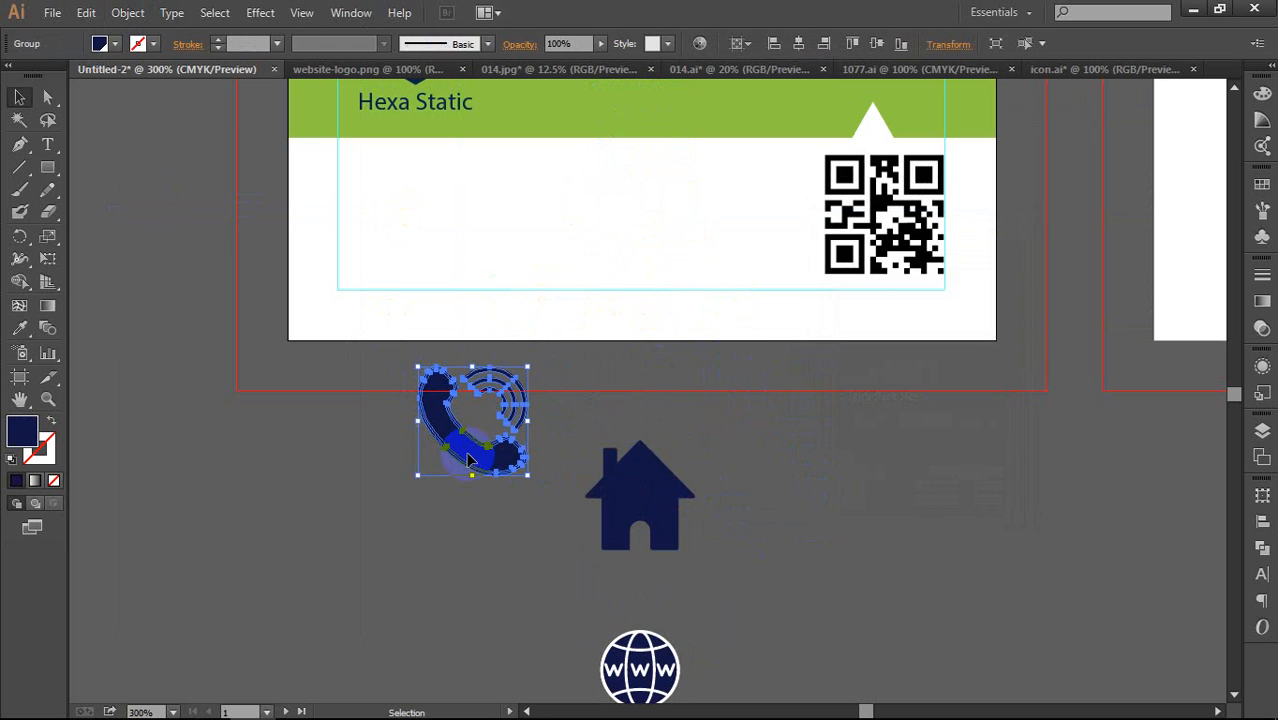
pyautogui.click(588, 408)
# Step: Place the phone icon on the front card's white area under the logo, and arrange the house, website and mail icons in a column below
pyautogui.scroll(-2, 588, 408)
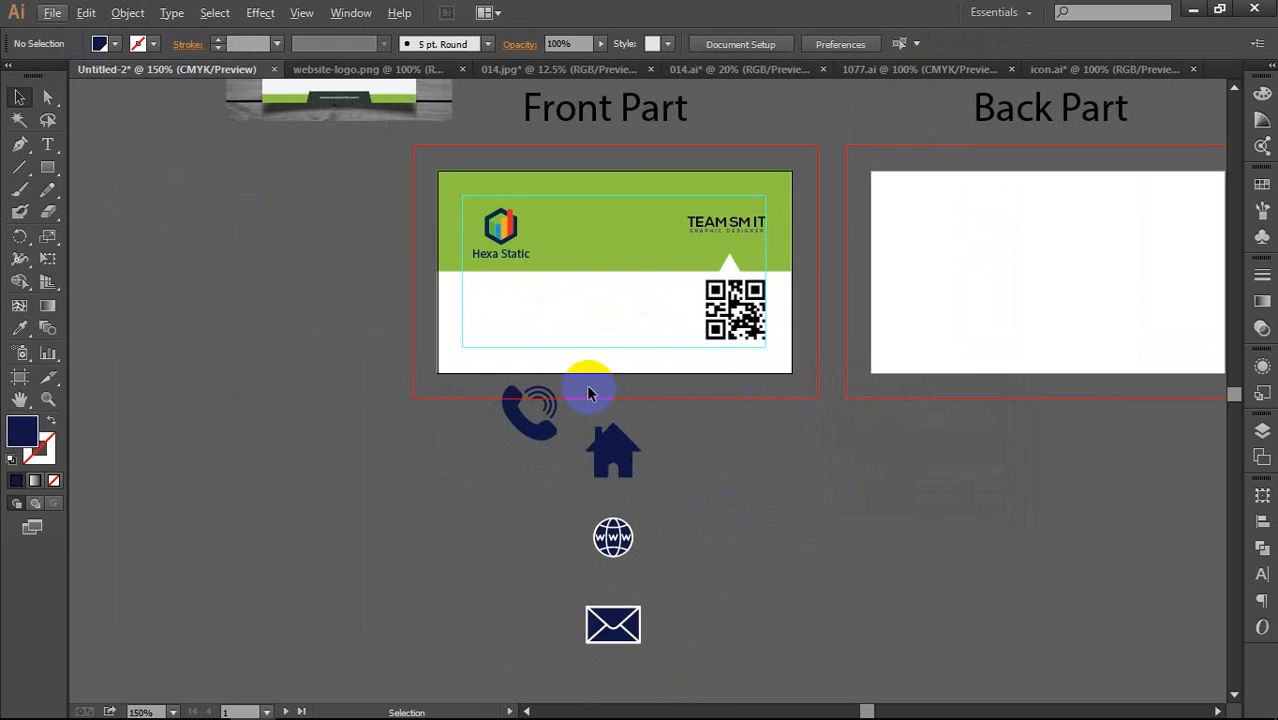
pyautogui.click(531, 424)
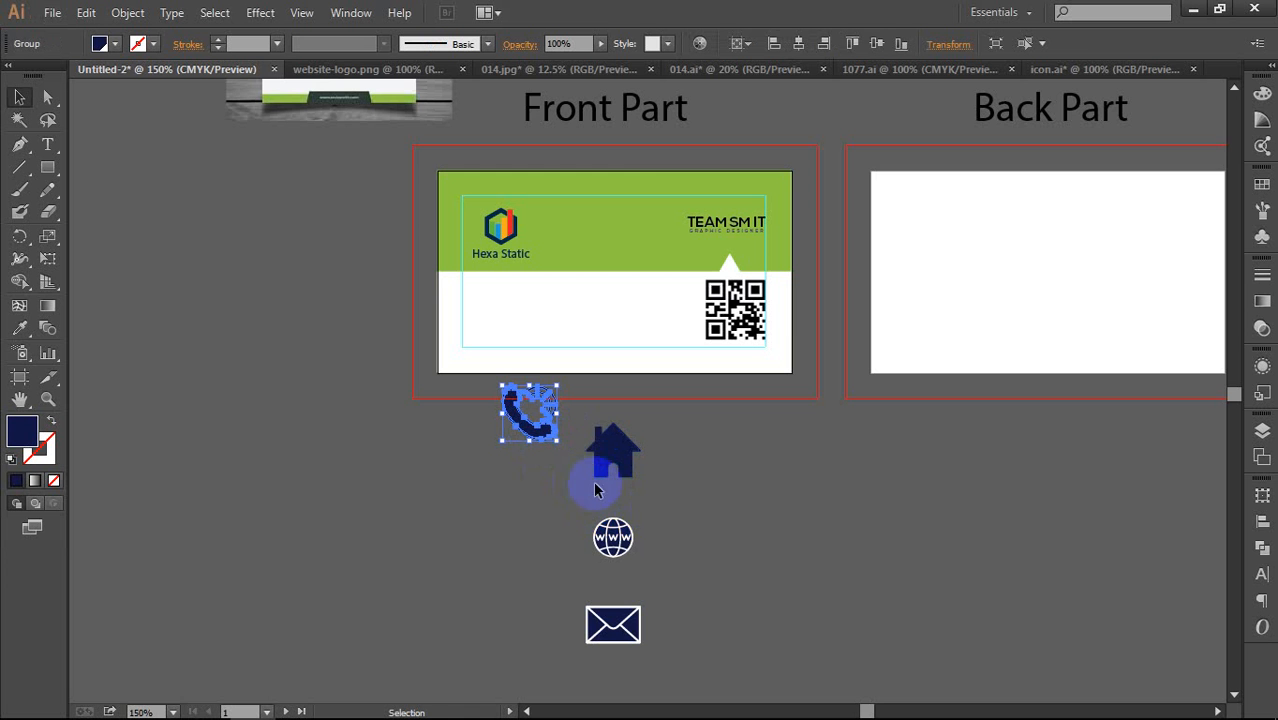
pyautogui.moveTo(537, 430); pyautogui.dragTo(512, 318)
pyautogui.moveTo(606, 470); pyautogui.dragTo(524, 434)
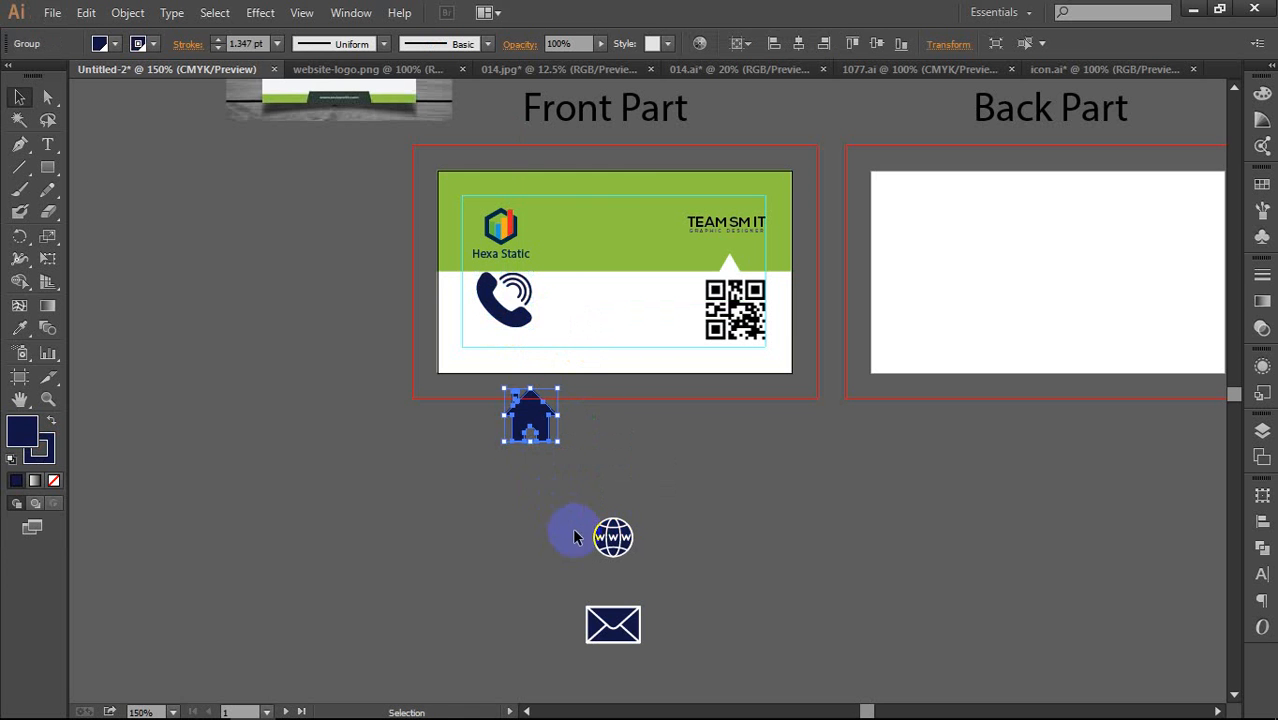
pyautogui.moveTo(591, 529); pyautogui.dragTo(534, 514)
pyautogui.moveTo(613, 622); pyautogui.dragTo(574, 592)
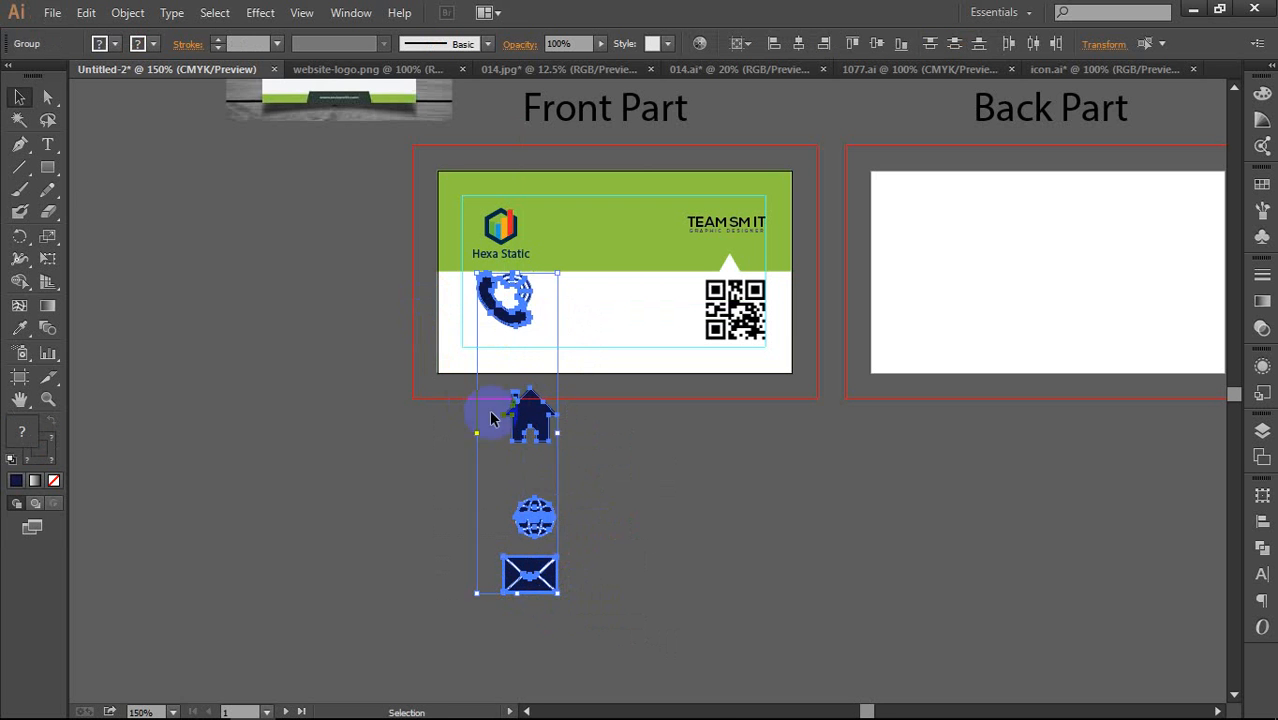
# Step: Examine how the contact icons and text are arranged in the reference business card image
pyautogui.press('space')
pyautogui.moveTo(372, 306); pyautogui.dragTo(549, 450)
pyautogui.click(680, 439)
pyautogui.press('space')
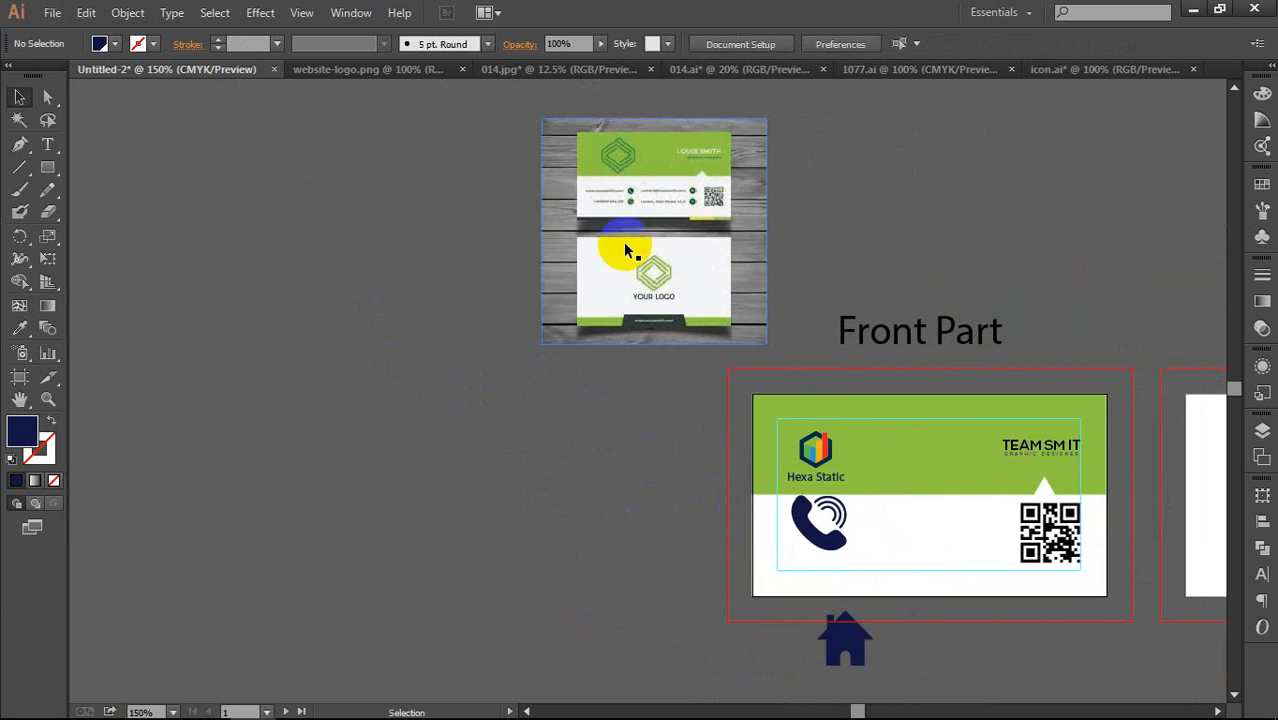
pyautogui.press('space')
pyautogui.moveTo(569, 398); pyautogui.dragTo(414, 356)
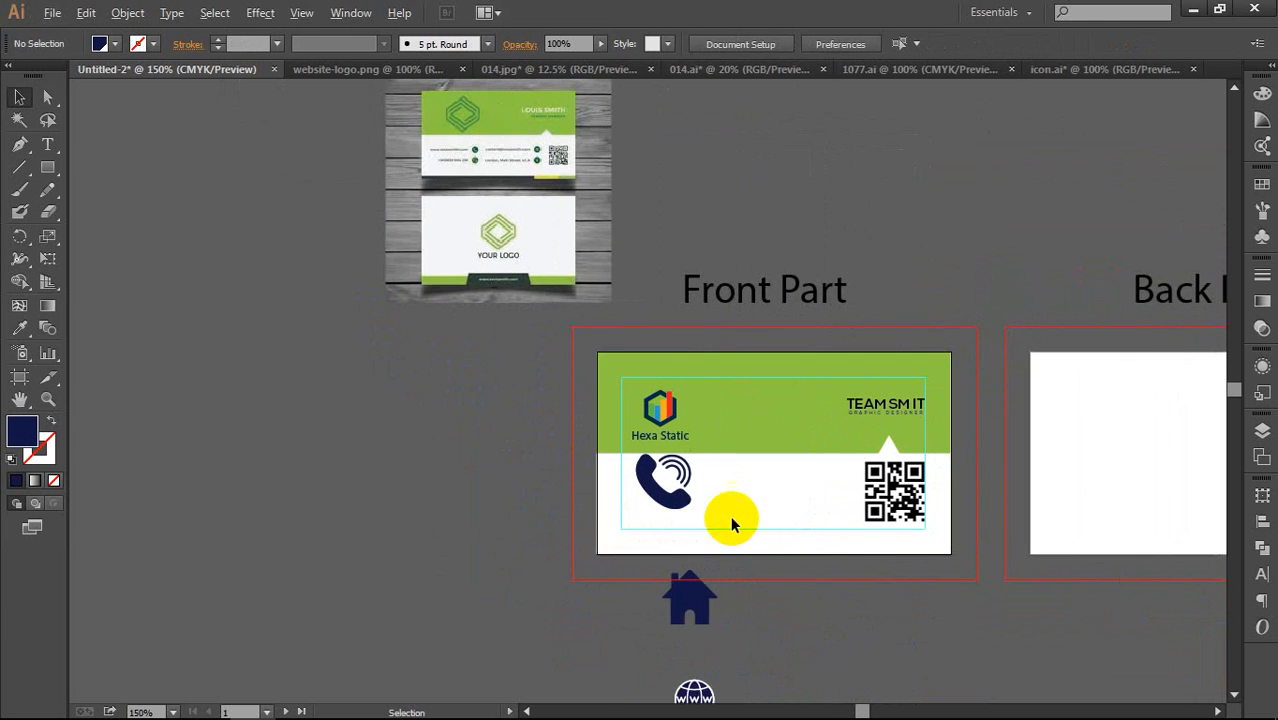
# Step: Scale down the phone icon and place it just beside the QR code's upper corner, on the side facing the logo
pyautogui.scroll(2, 730, 512)
pyautogui.scroll(2, 647, 494)
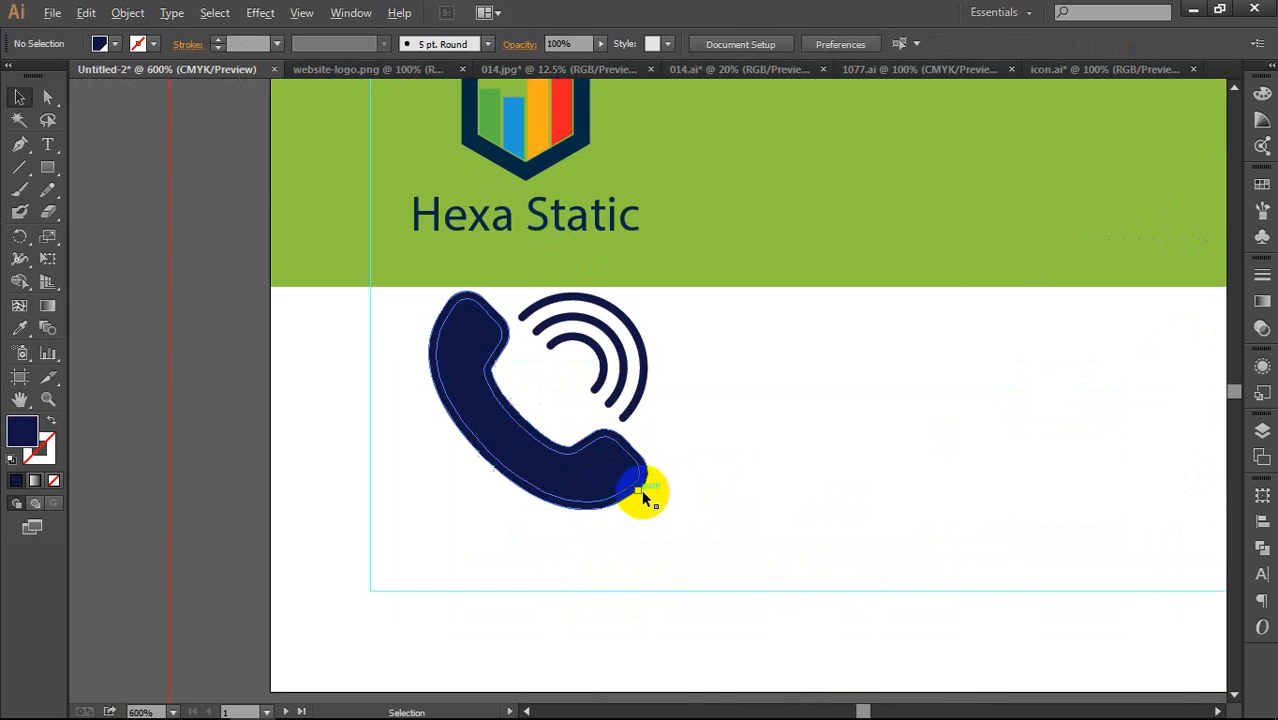
pyautogui.click(643, 490)
pyautogui.moveTo(646, 510); pyautogui.dragTo(937, 373)
pyautogui.scroll(-1, 870, 440)
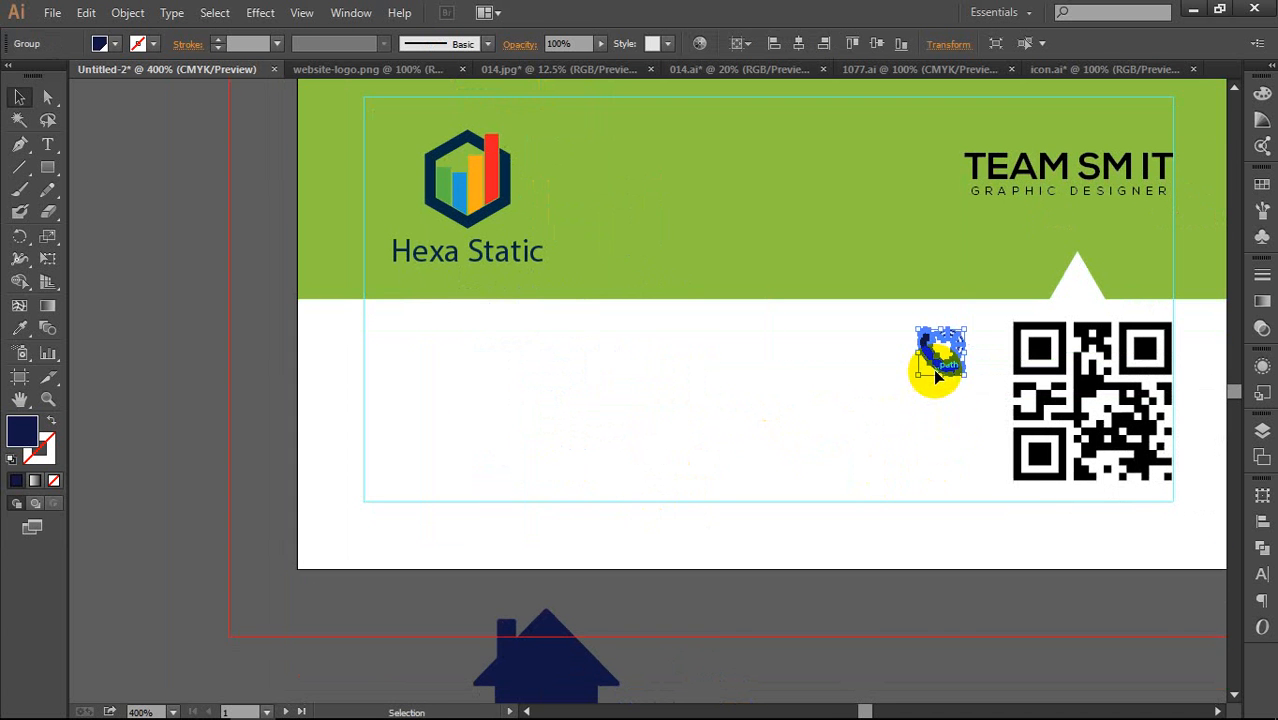
pyautogui.rightClick(940, 372)
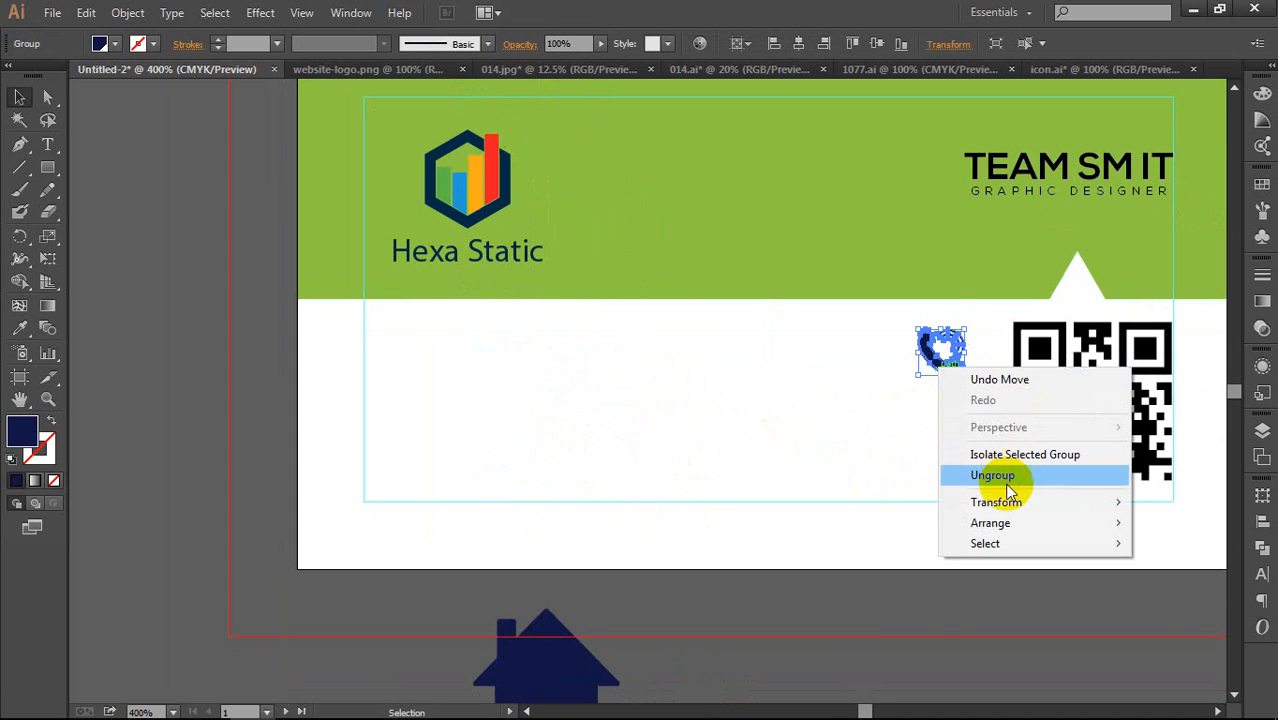
pyautogui.click(884, 425)
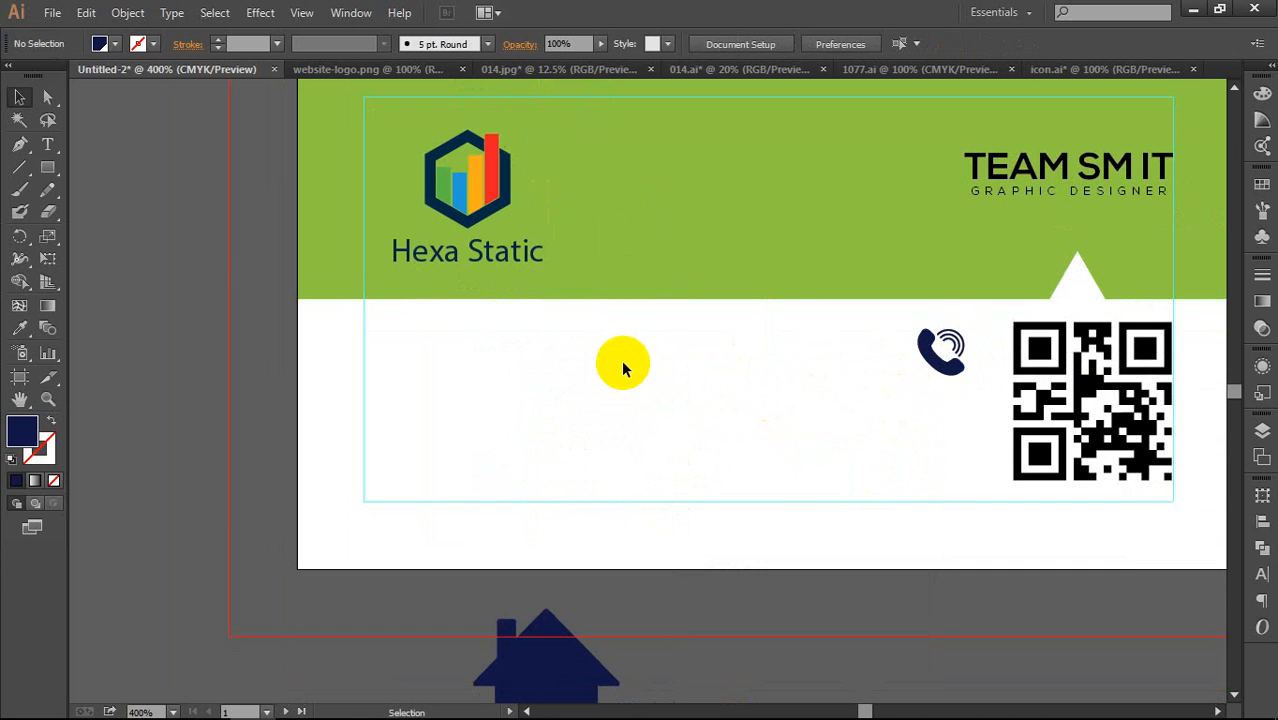
# Step: Reflect the phone icon across the vertical axis and nudge it slightly beside the QR code
pyautogui.click(950, 355)
pyautogui.rightClick(946, 366)
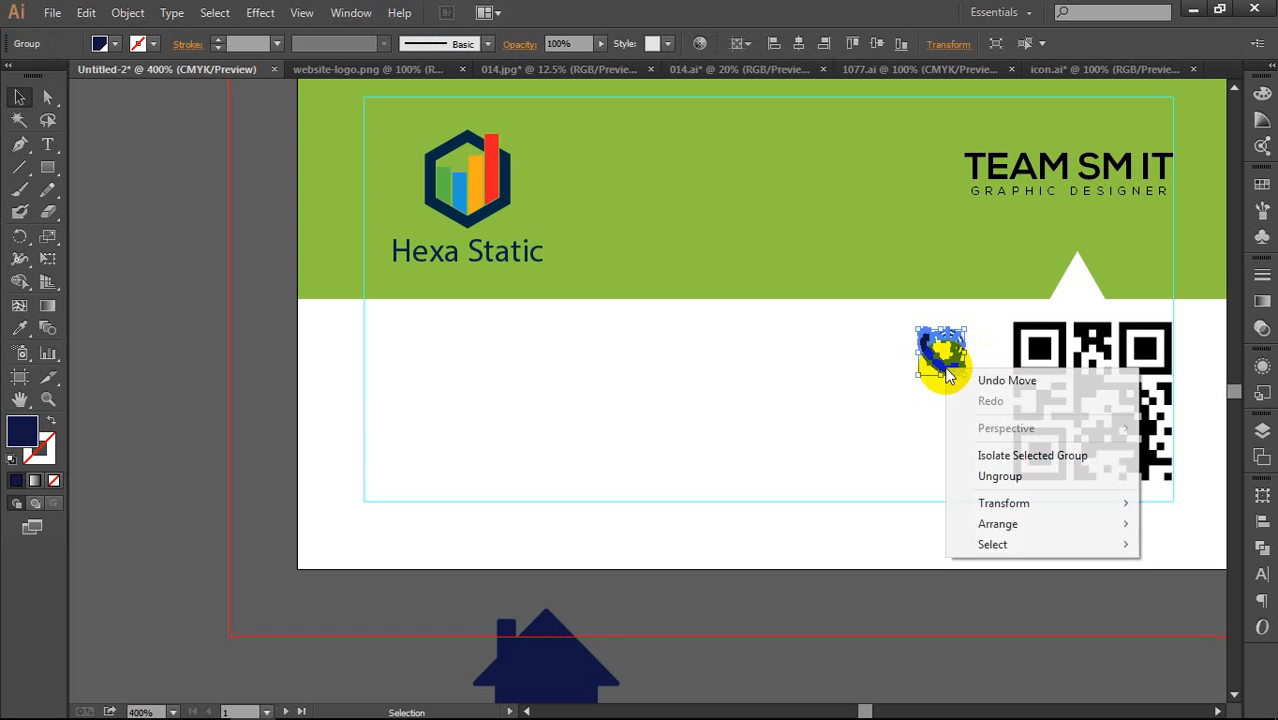
pyautogui.moveTo(1018, 503)
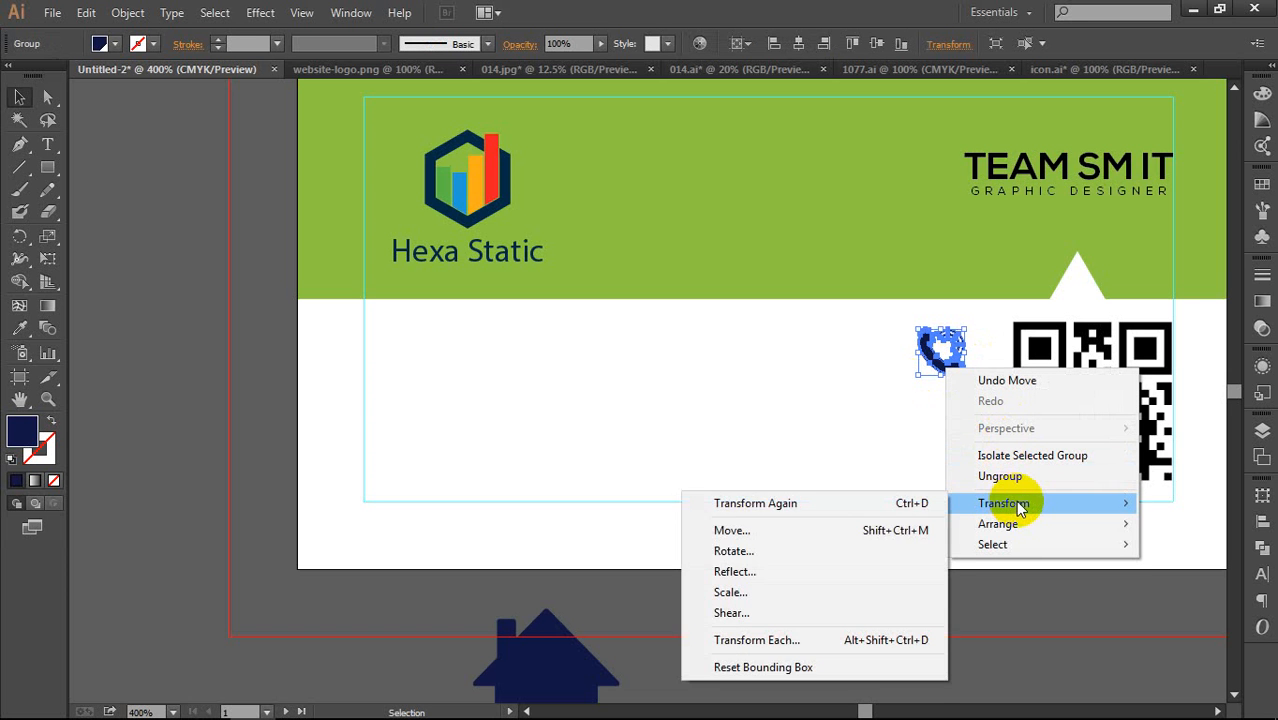
pyautogui.click(767, 571)
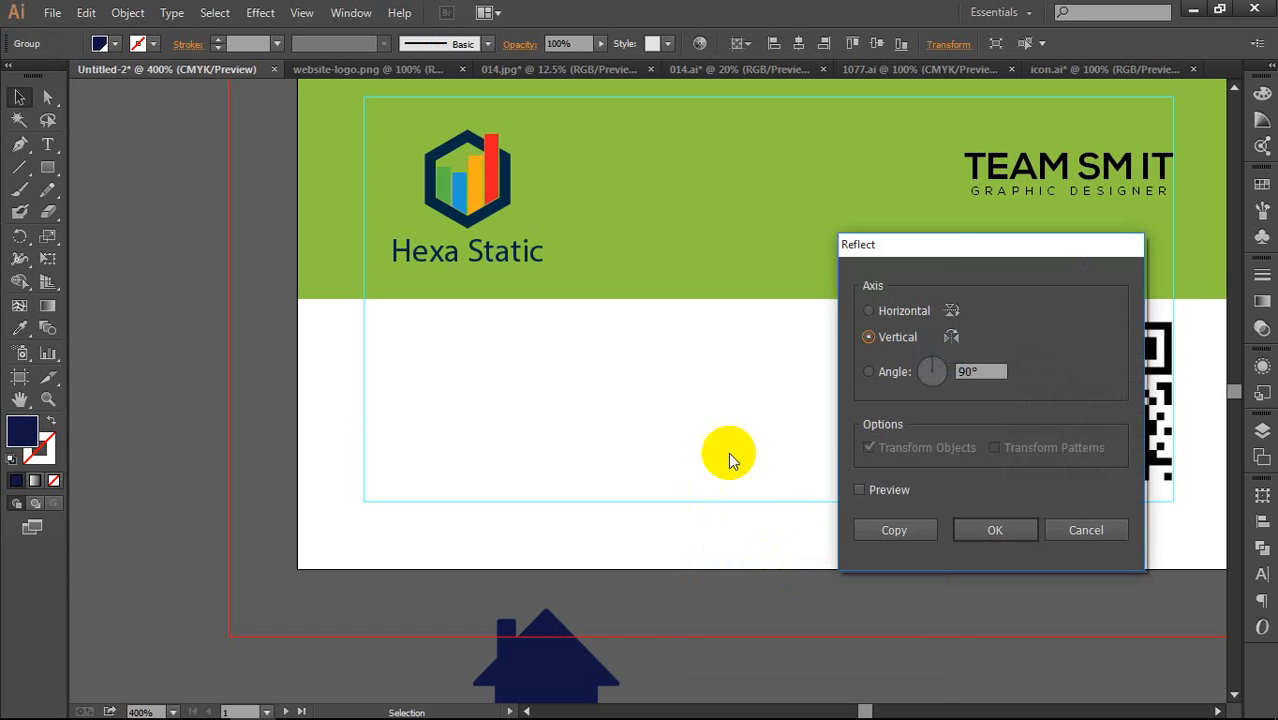
pyautogui.moveTo(941, 252); pyautogui.dragTo(460, 280)
pyautogui.click(420, 386)
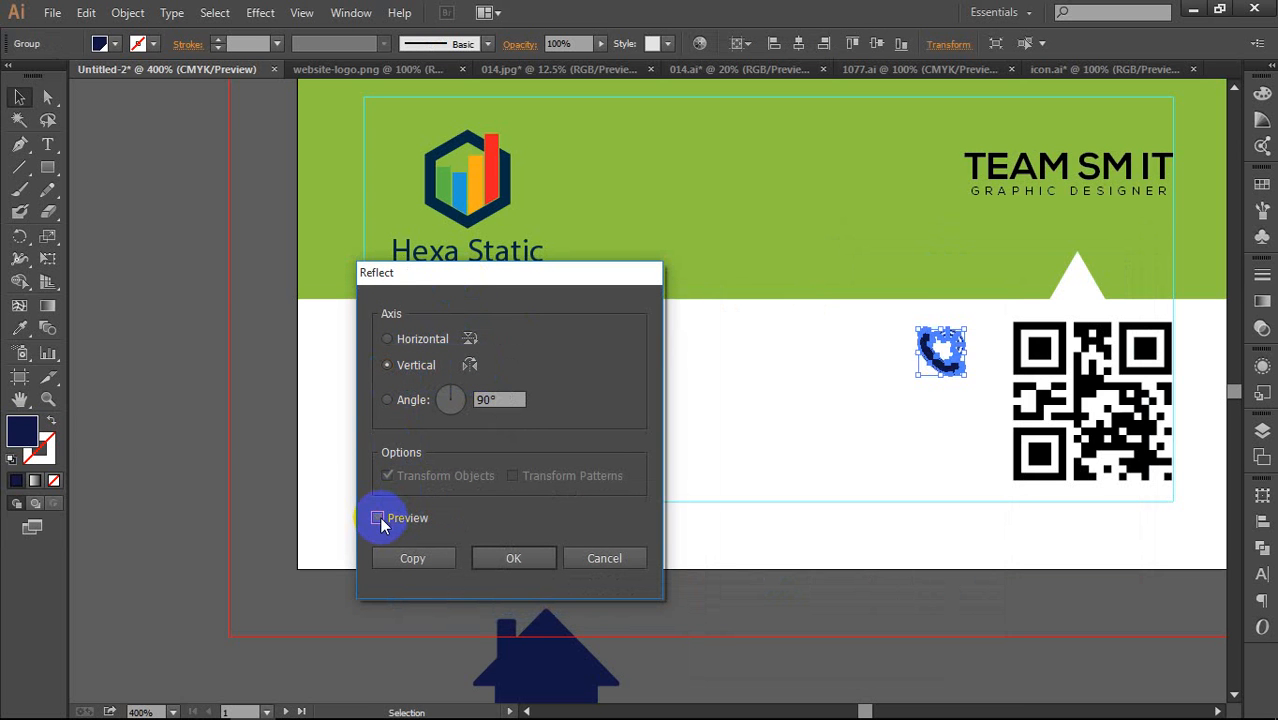
pyautogui.click(510, 558)
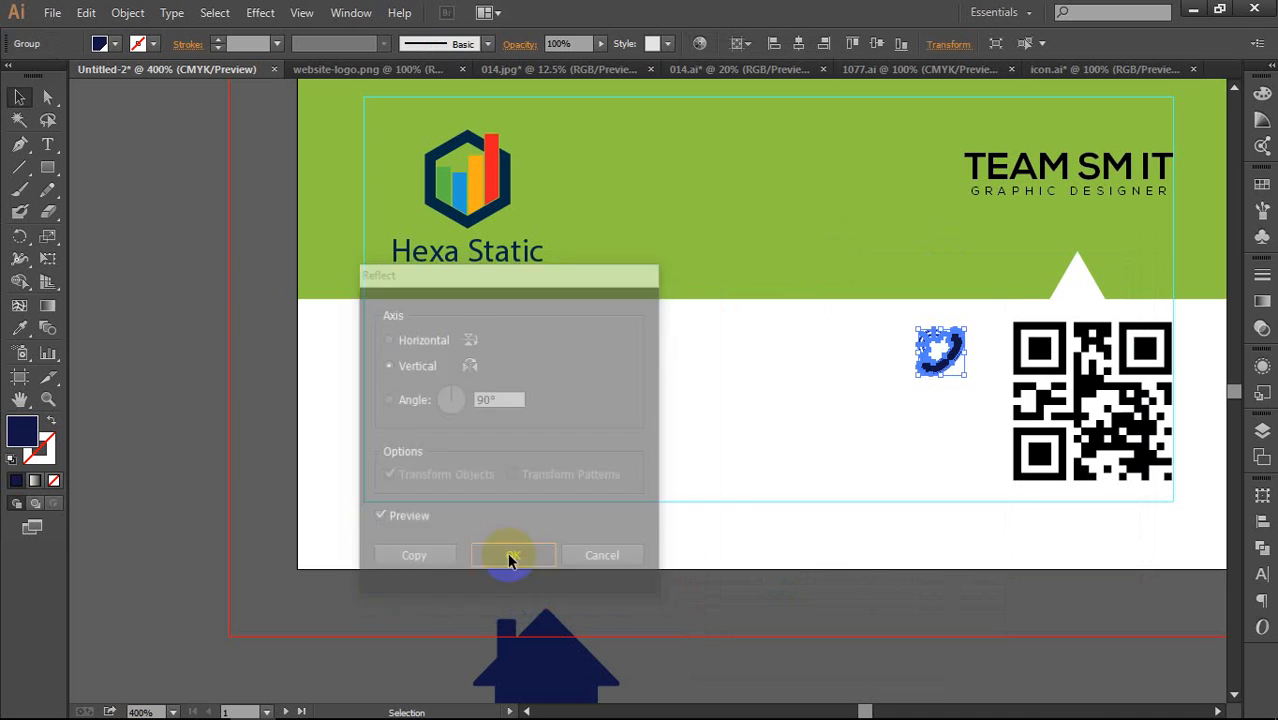
pyautogui.click(980, 617)
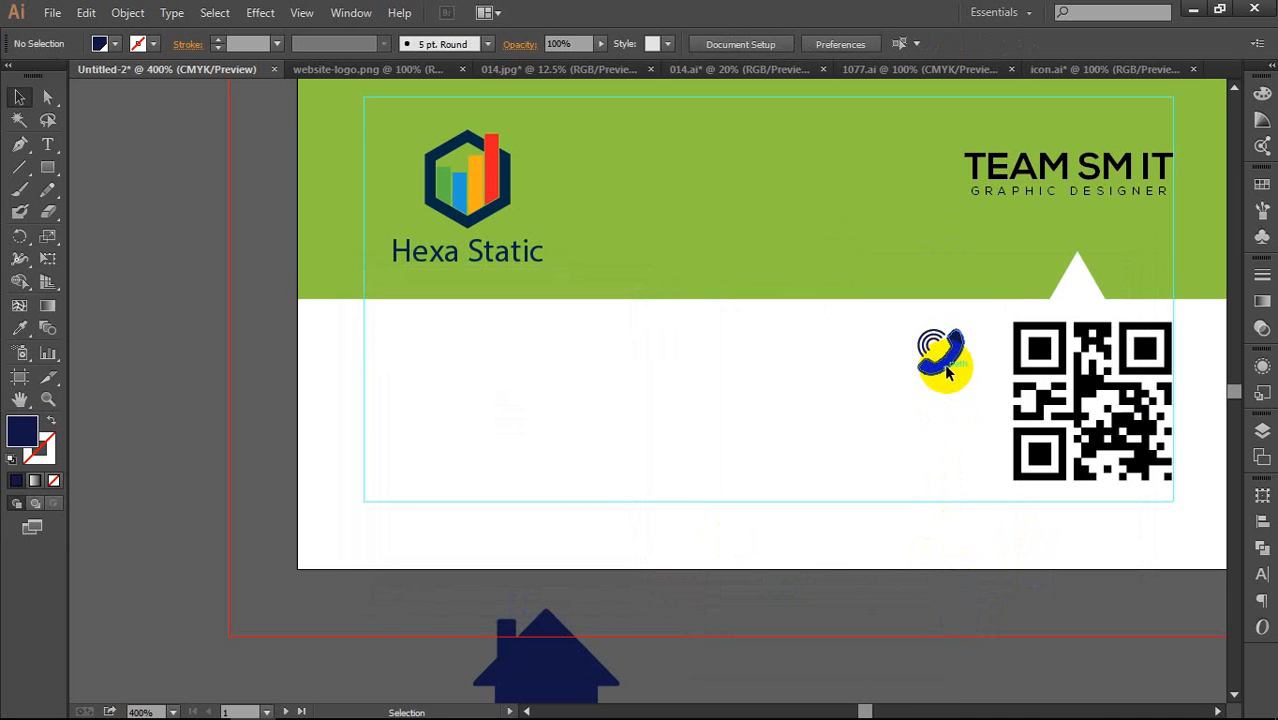
pyautogui.moveTo(946, 366); pyautogui.dragTo(945, 368)
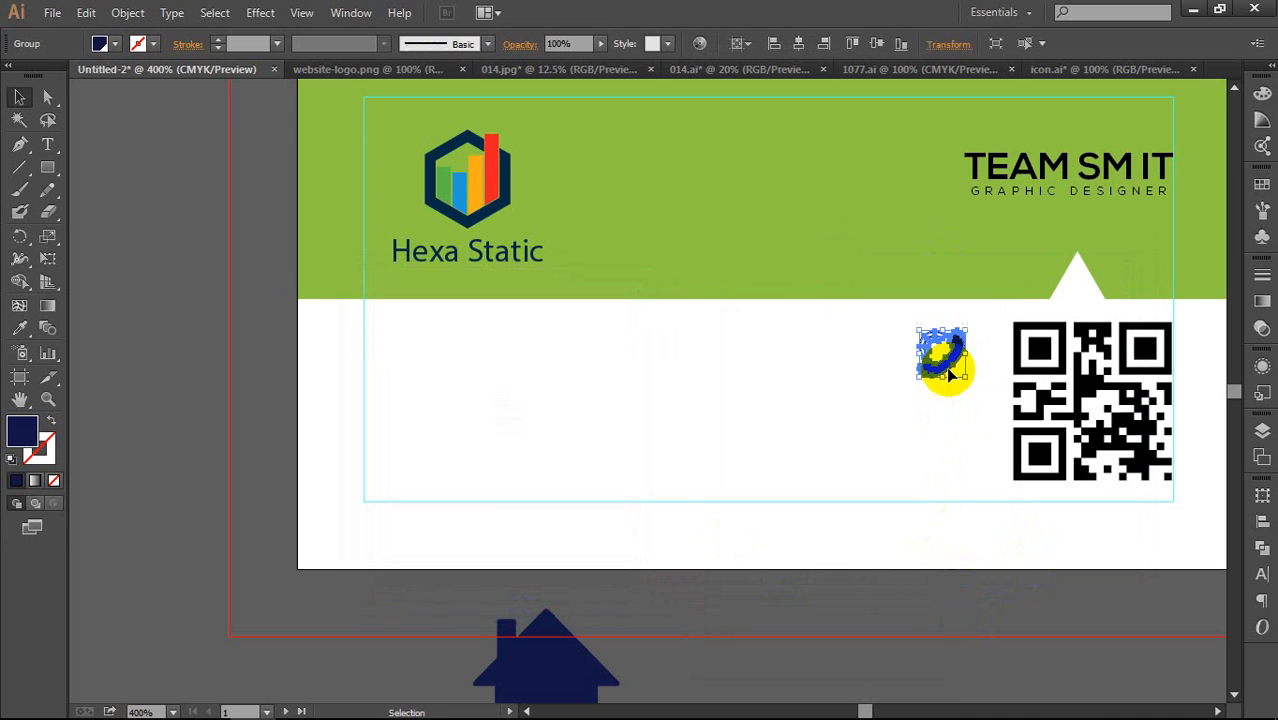
# Step: Shrink the house icon and place it on the card's white area directly below the phone icon
pyautogui.click(927, 457)
pyautogui.moveTo(932, 485); pyautogui.dragTo(853, 381)
pyautogui.click(503, 607)
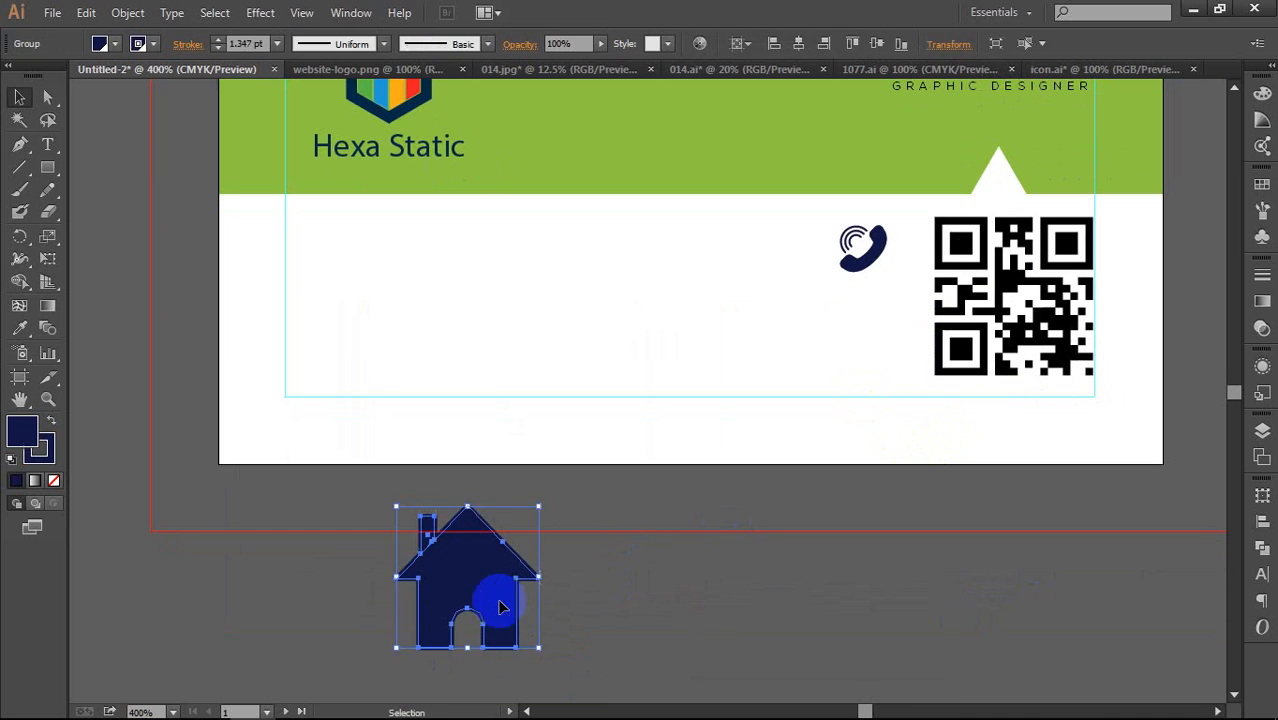
pyautogui.moveTo(541, 508); pyautogui.dragTo(860, 344)
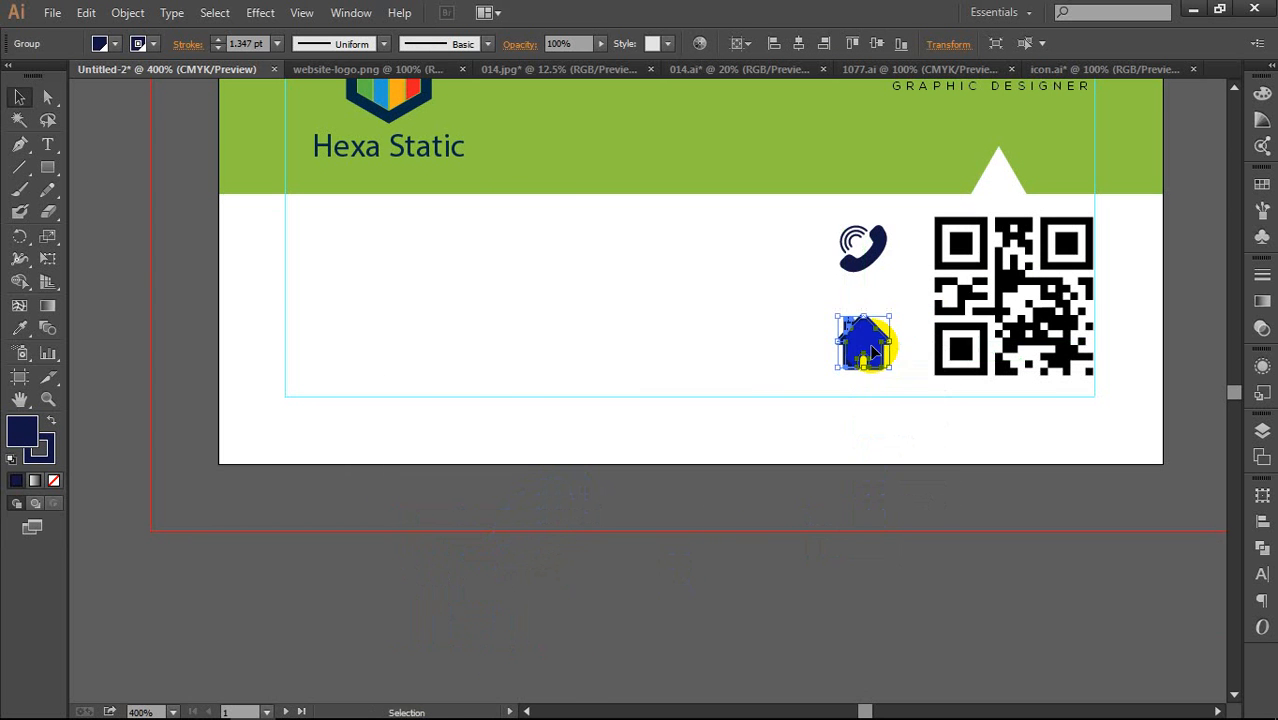
# Step: Switch the alignment reference from artboard to selection and centre the phone and house icons horizontally on each other
pyautogui.keyDown('shift'); pyautogui.click(870, 252); pyautogui.keyUp('shift')
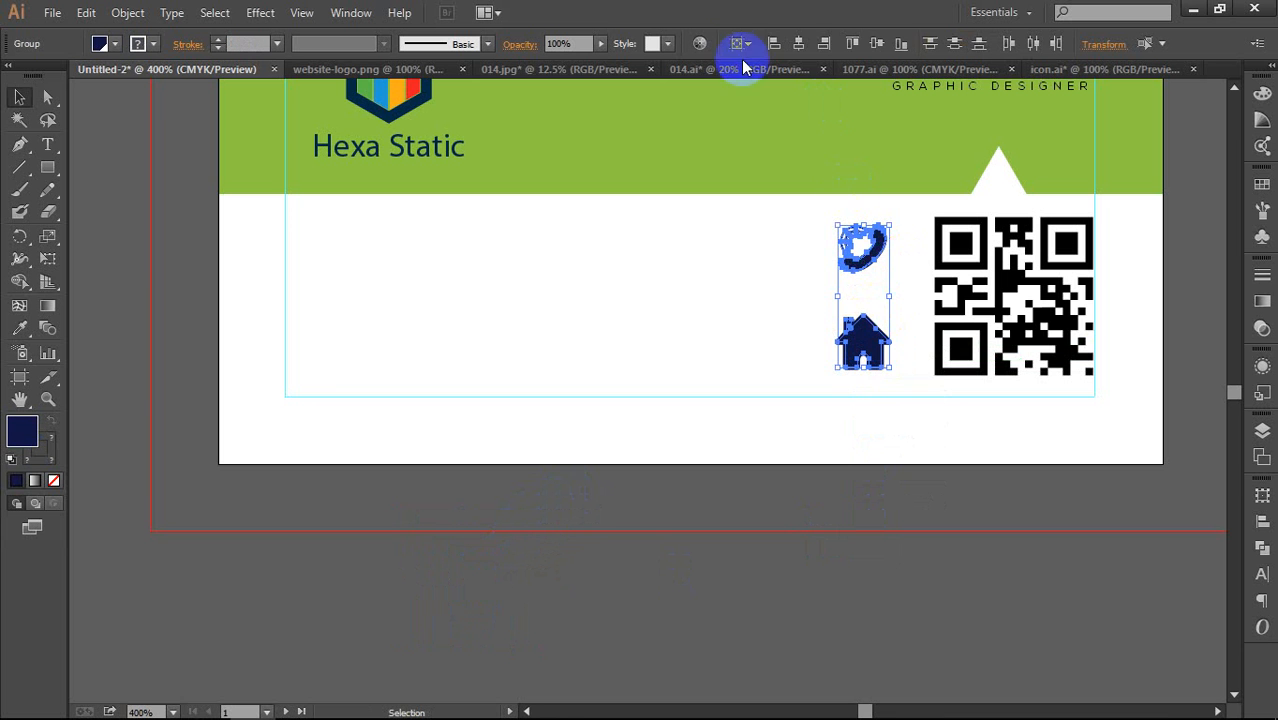
pyautogui.click(798, 43)
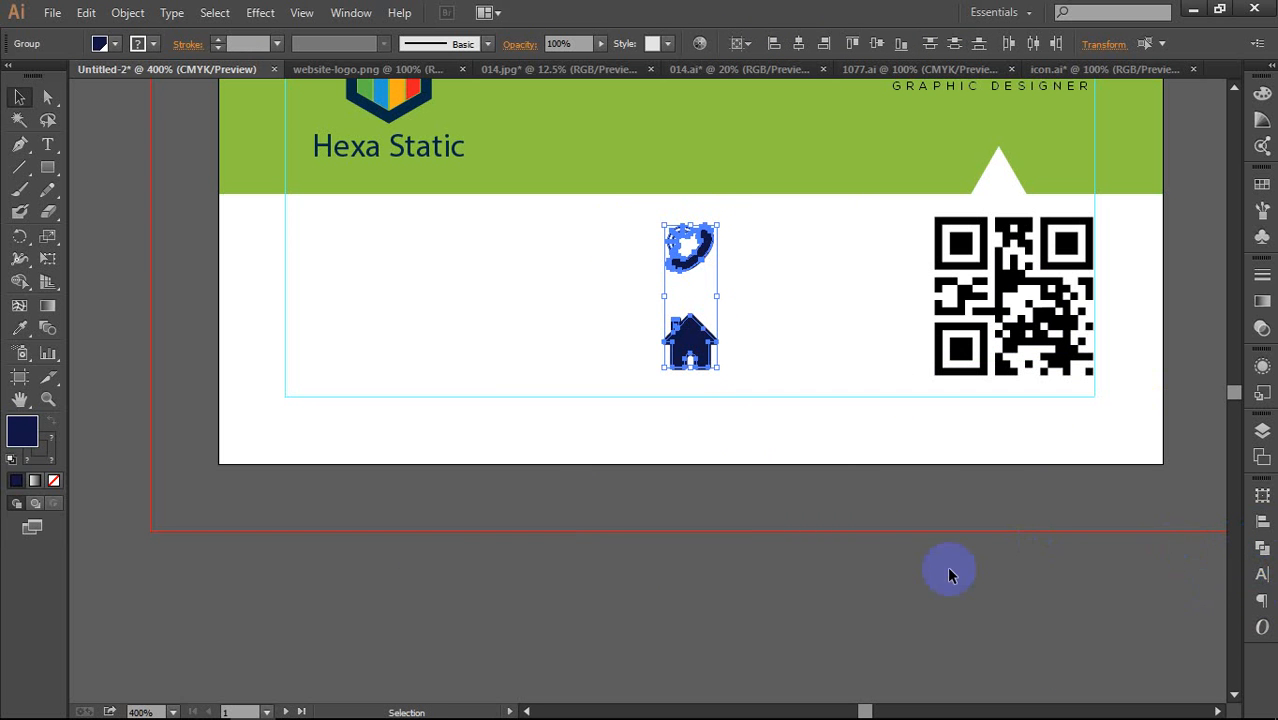
pyautogui.hotkey('ctrl', 'z')
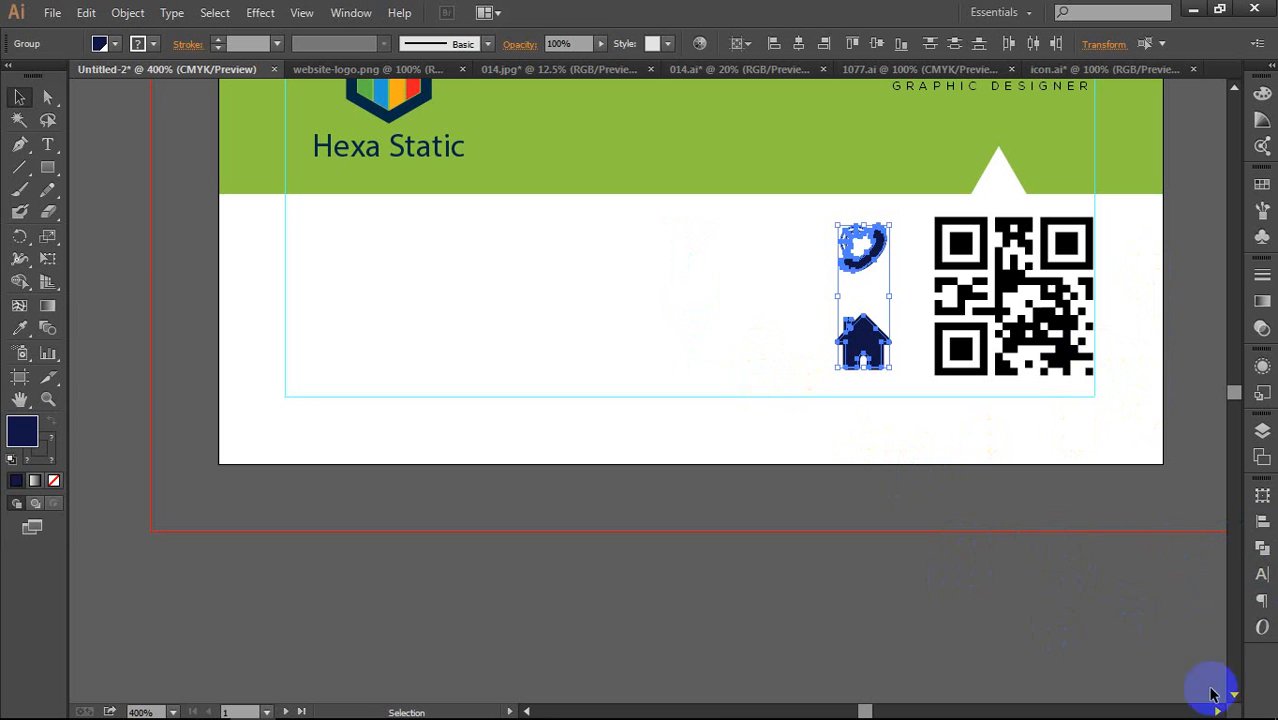
pyautogui.click(1262, 524)
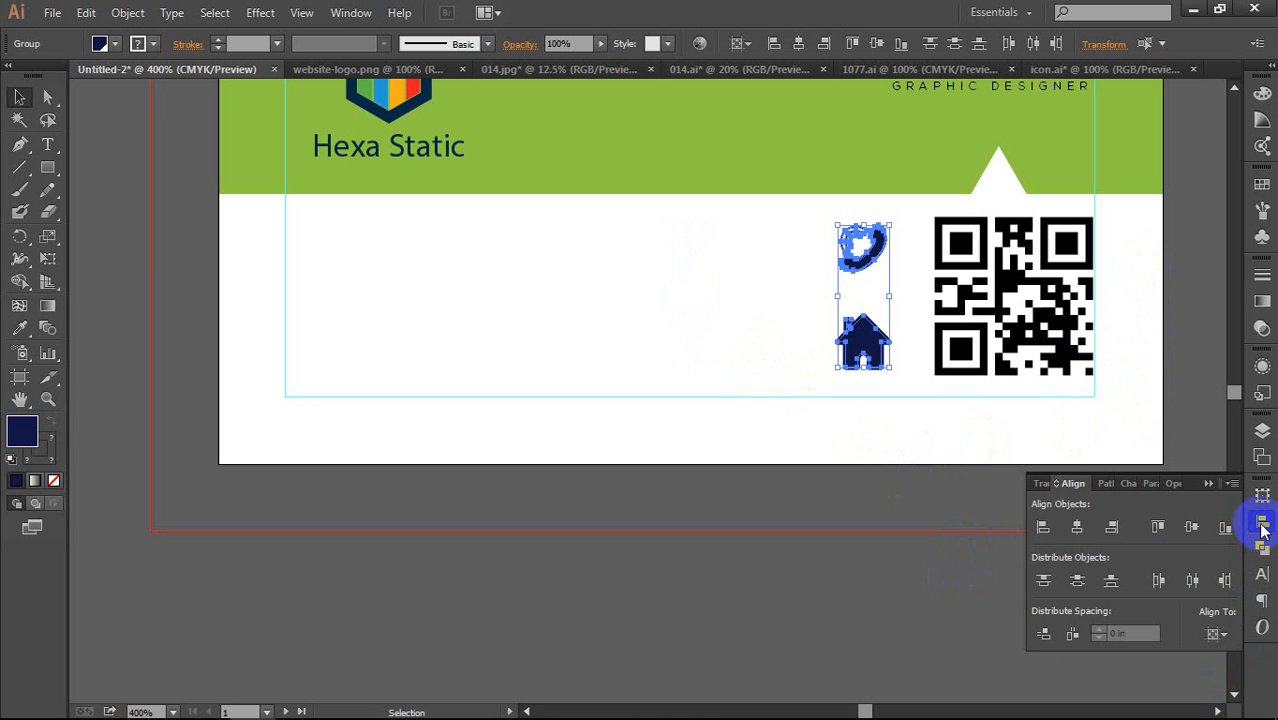
pyautogui.click(1224, 638)
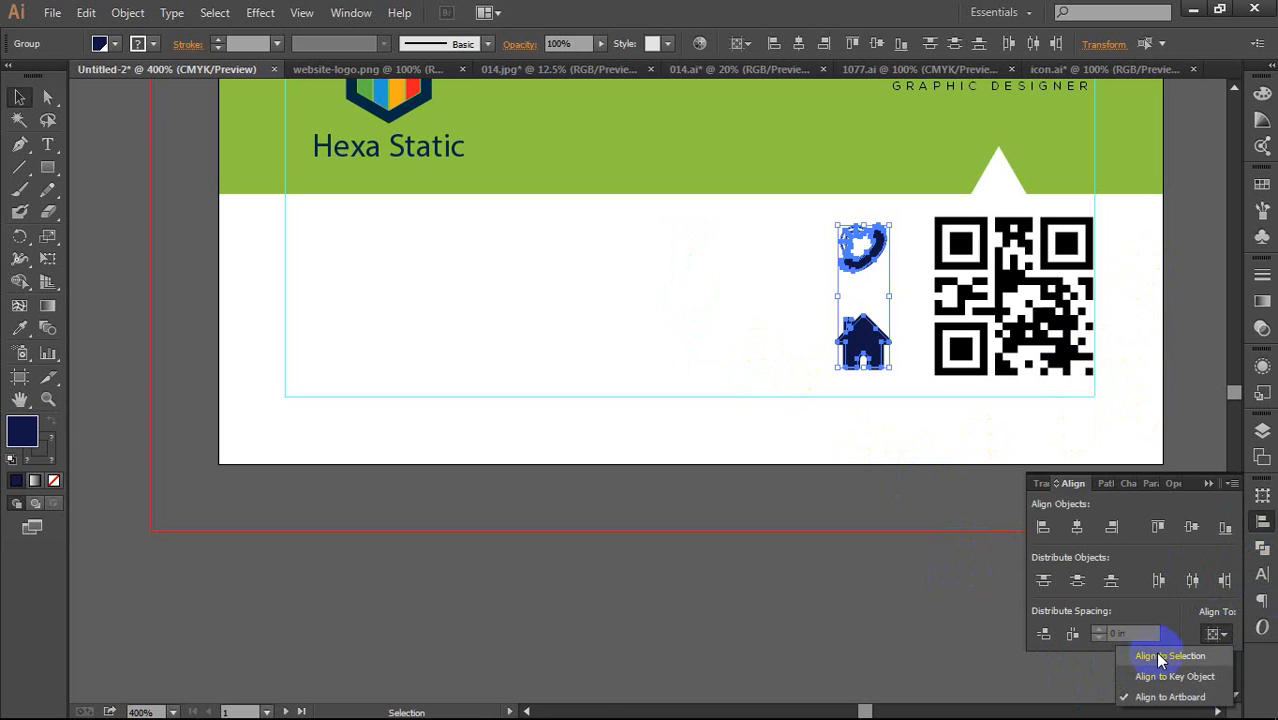
pyautogui.click(1160, 657)
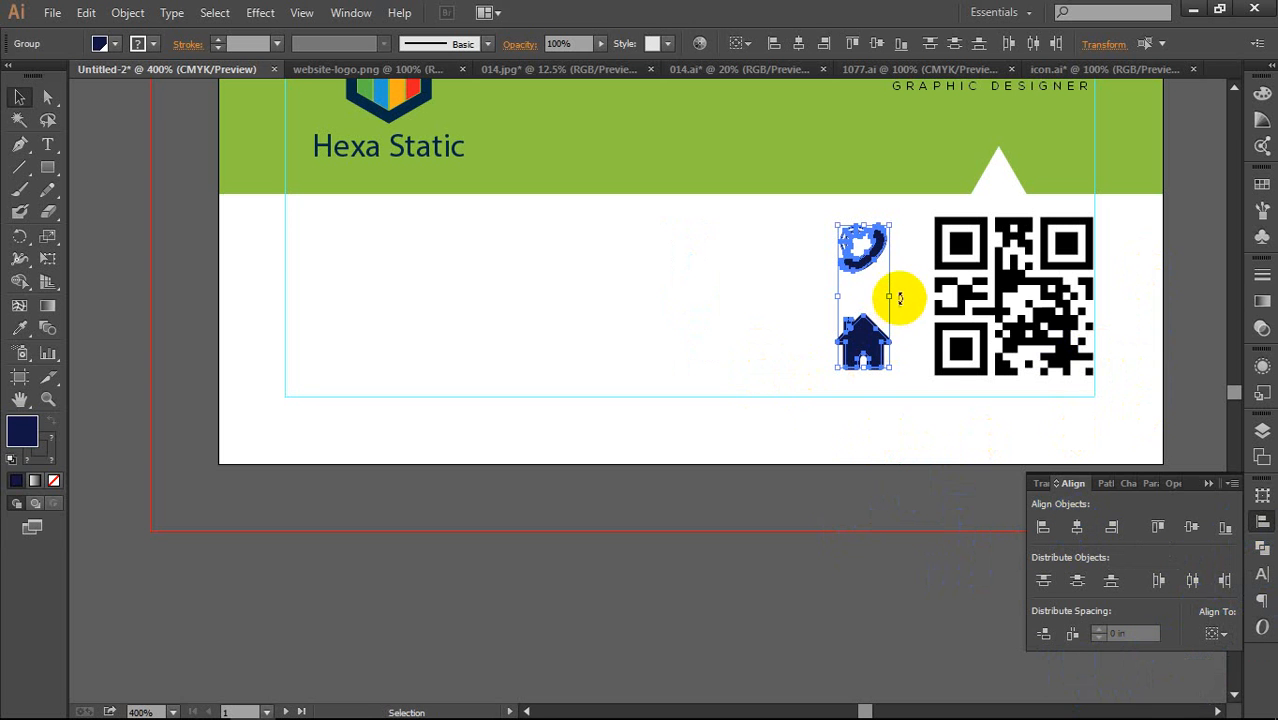
pyautogui.click(869, 460)
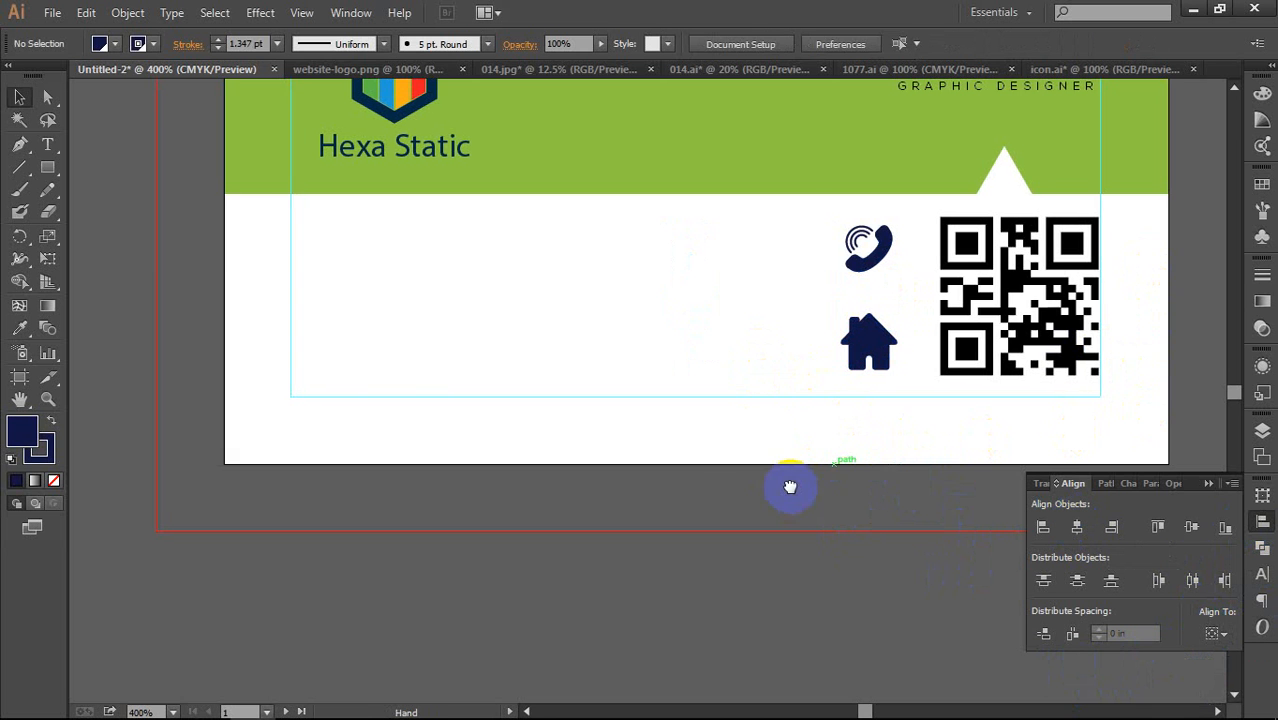
# Step: Move the globe icon below the card, shrink the envelope icon and place it in the white area level with the phone icon
pyautogui.scroll(-2, 790, 495)
pyautogui.moveTo(790, 499); pyautogui.dragTo(810, 459)
pyautogui.moveTo(682, 574); pyautogui.dragTo(651, 260)
pyautogui.moveTo(680, 607); pyautogui.dragTo(584, 524)
pyautogui.scroll(2, 648, 358)
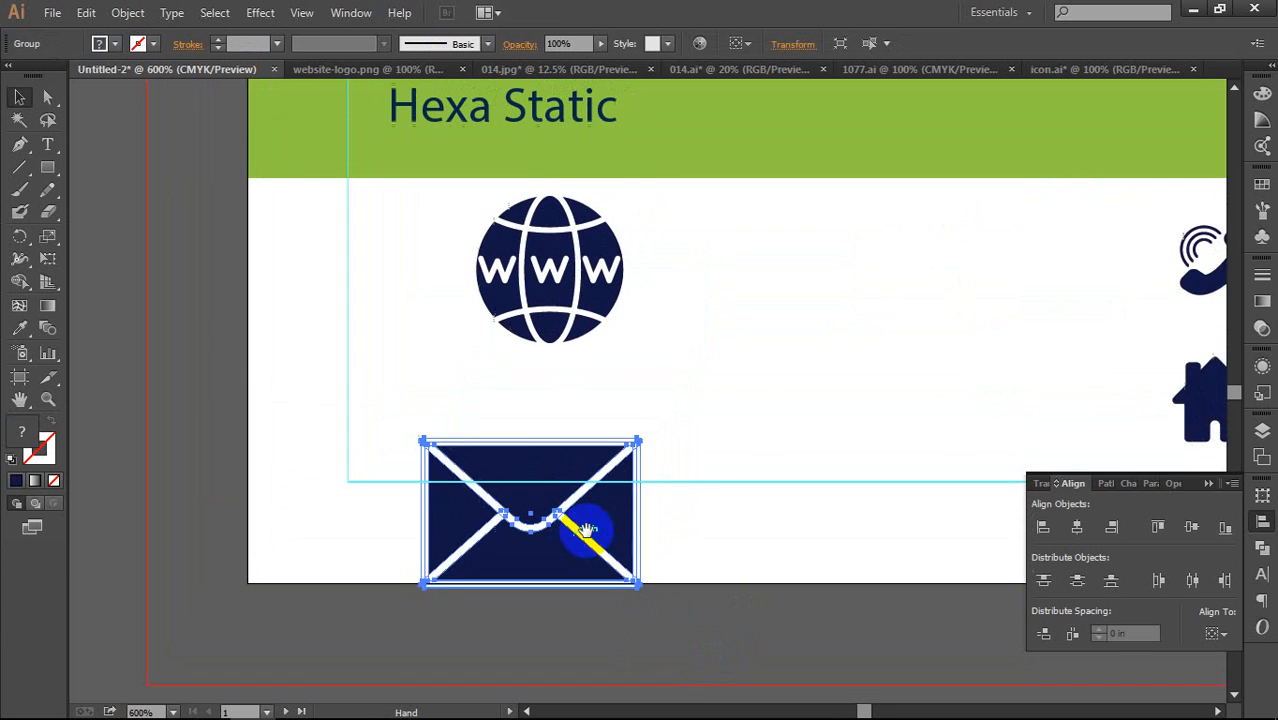
pyautogui.scroll(-1, 745, 415)
pyautogui.moveTo(645, 320); pyautogui.dragTo(591, 603)
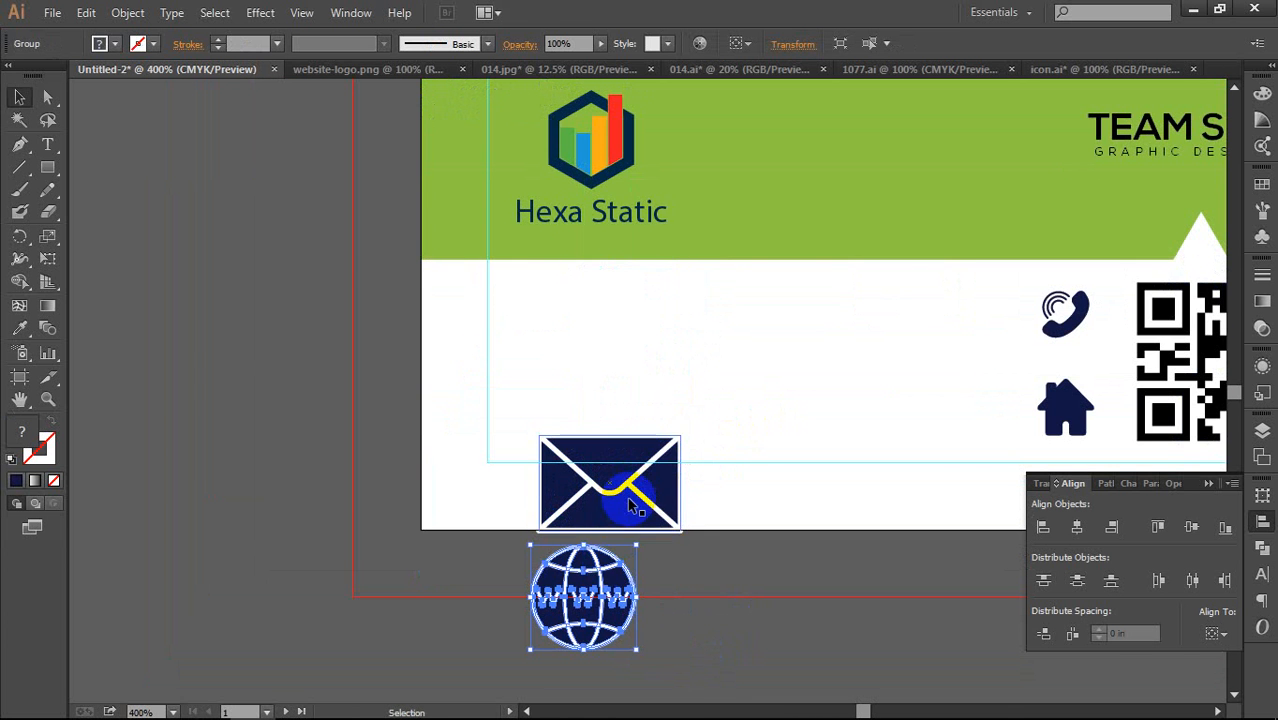
pyautogui.moveTo(633, 508); pyautogui.dragTo(753, 335)
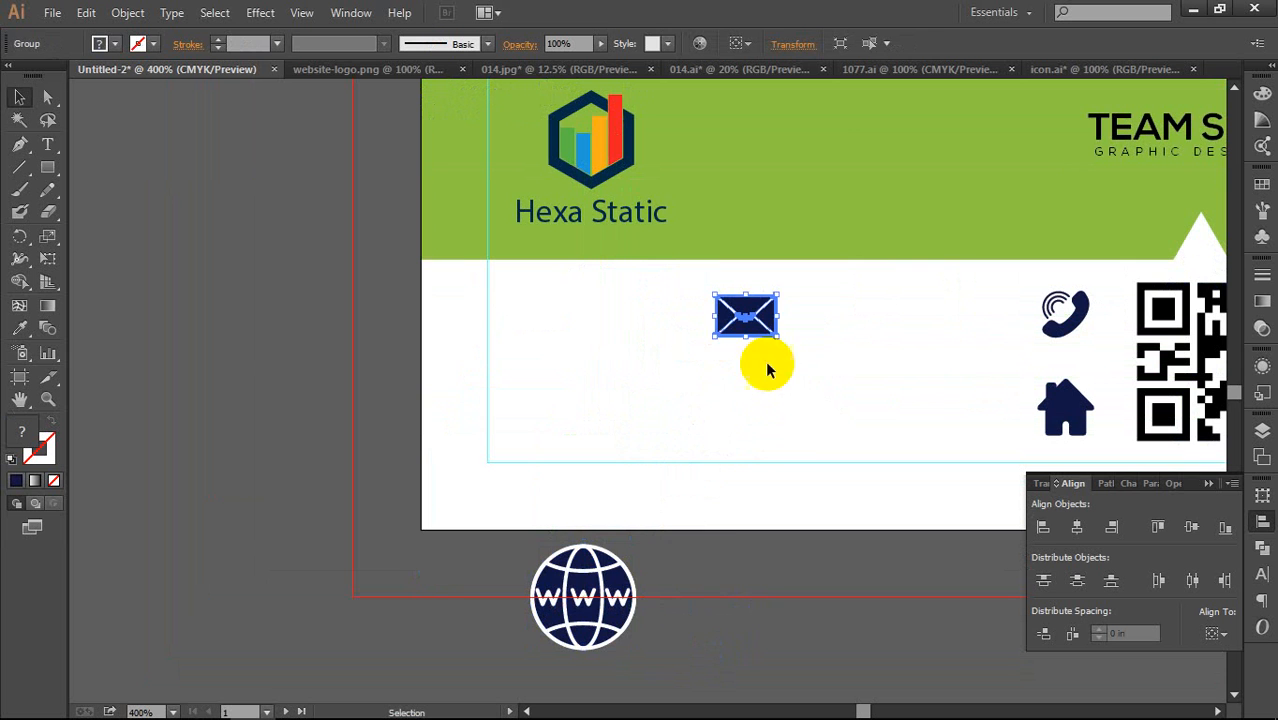
# Step: Shrink the globe icon, place it below the envelope and centre the two icons horizontally on each other
pyautogui.click(604, 594)
pyautogui.moveTo(636, 544); pyautogui.dragTo(757, 428)
pyautogui.click(765, 332)
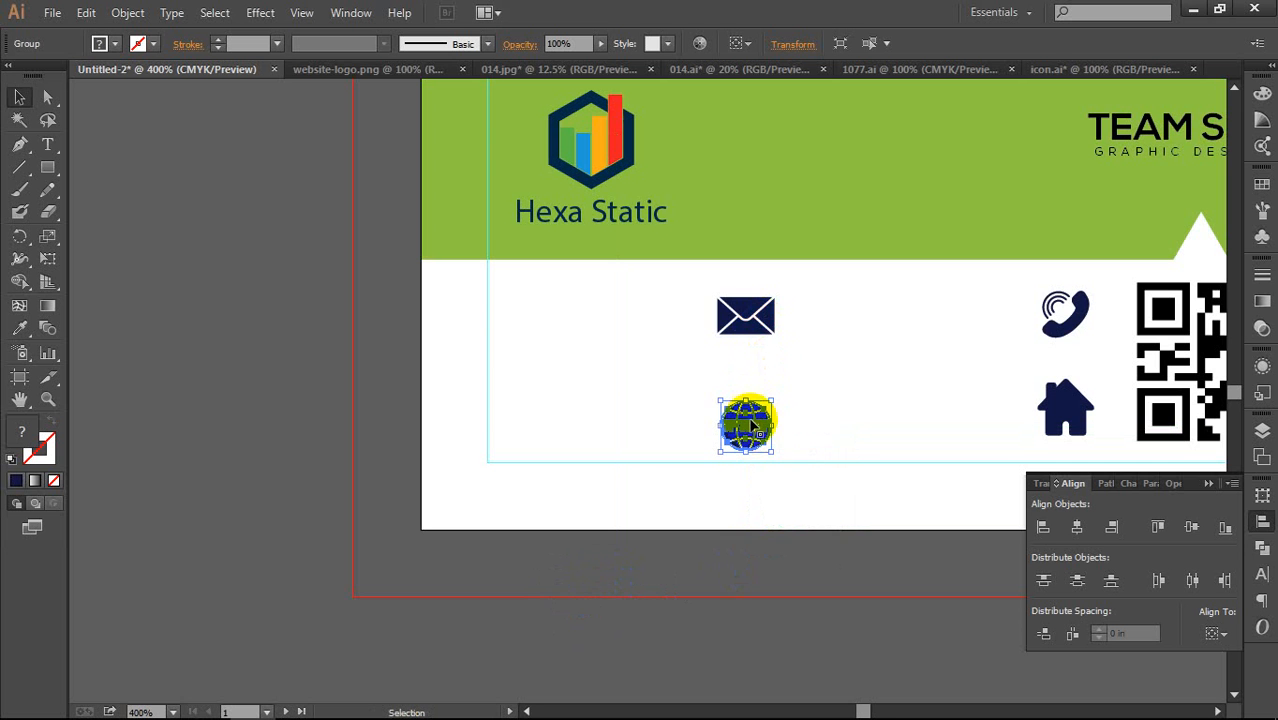
pyautogui.click(750, 437)
pyautogui.keyDown('shift'); pyautogui.click(770, 316); pyautogui.keyUp('shift')
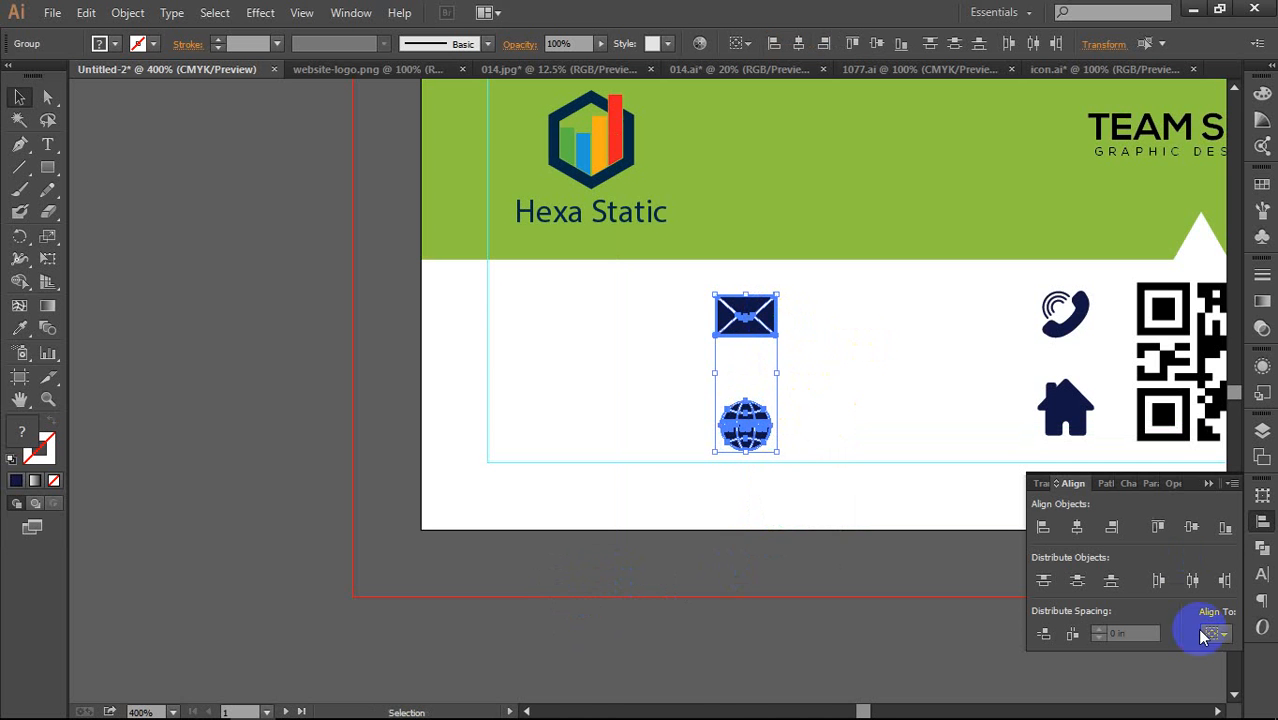
pyautogui.click(1075, 530)
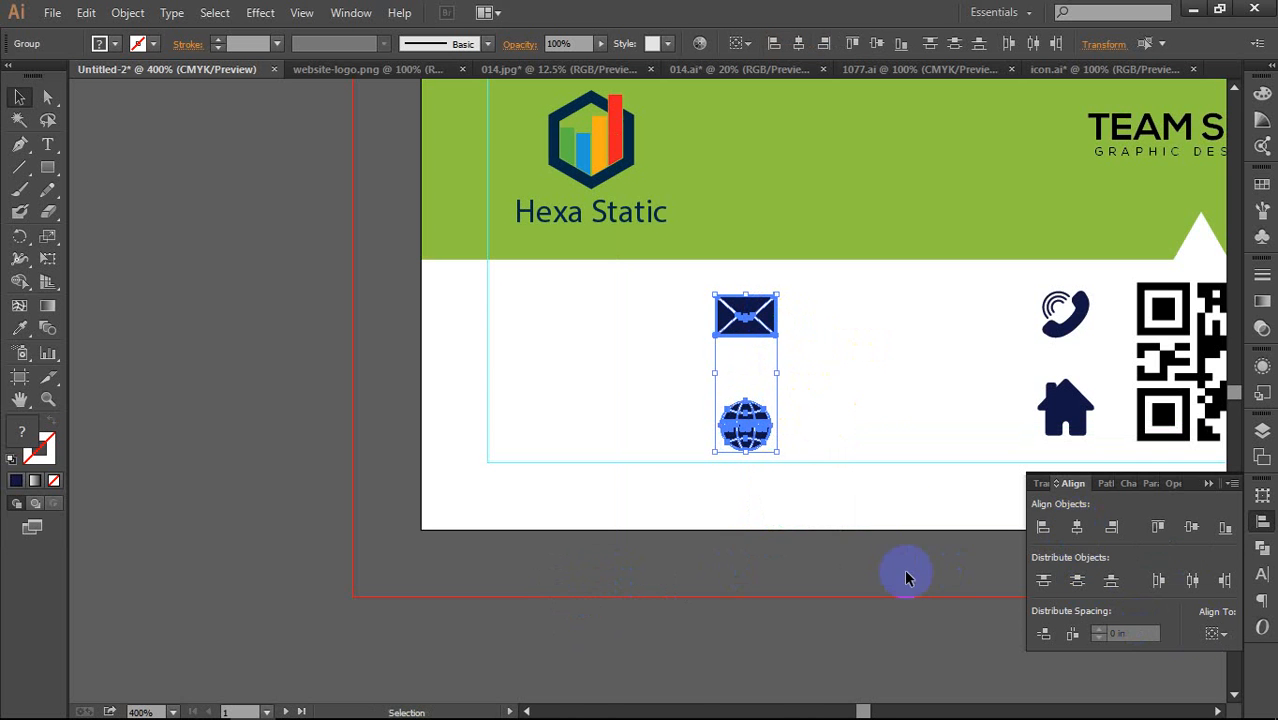
pyautogui.click(907, 578)
# Step: Align the vertical centres of the globe and house icons, and likewise of the envelope and phone icons
pyautogui.click(1063, 418)
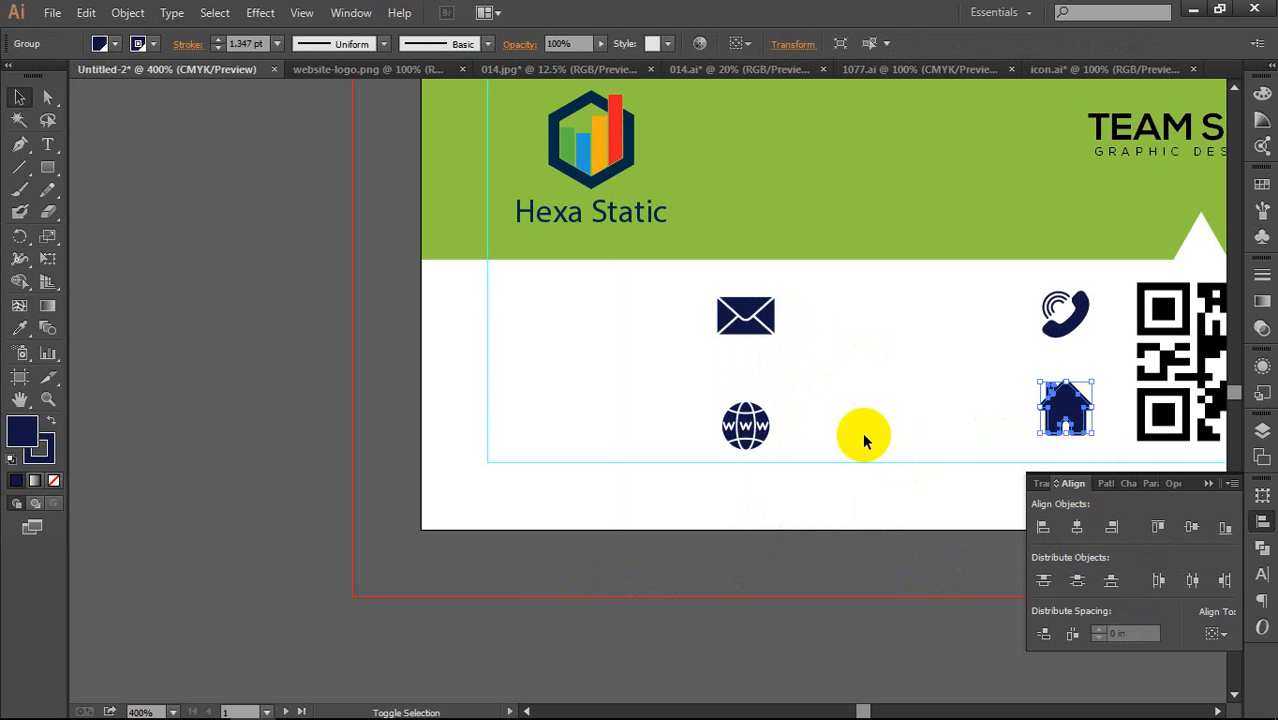
pyautogui.keyDown('shift'); pyautogui.click(746, 424); pyautogui.keyUp('shift')
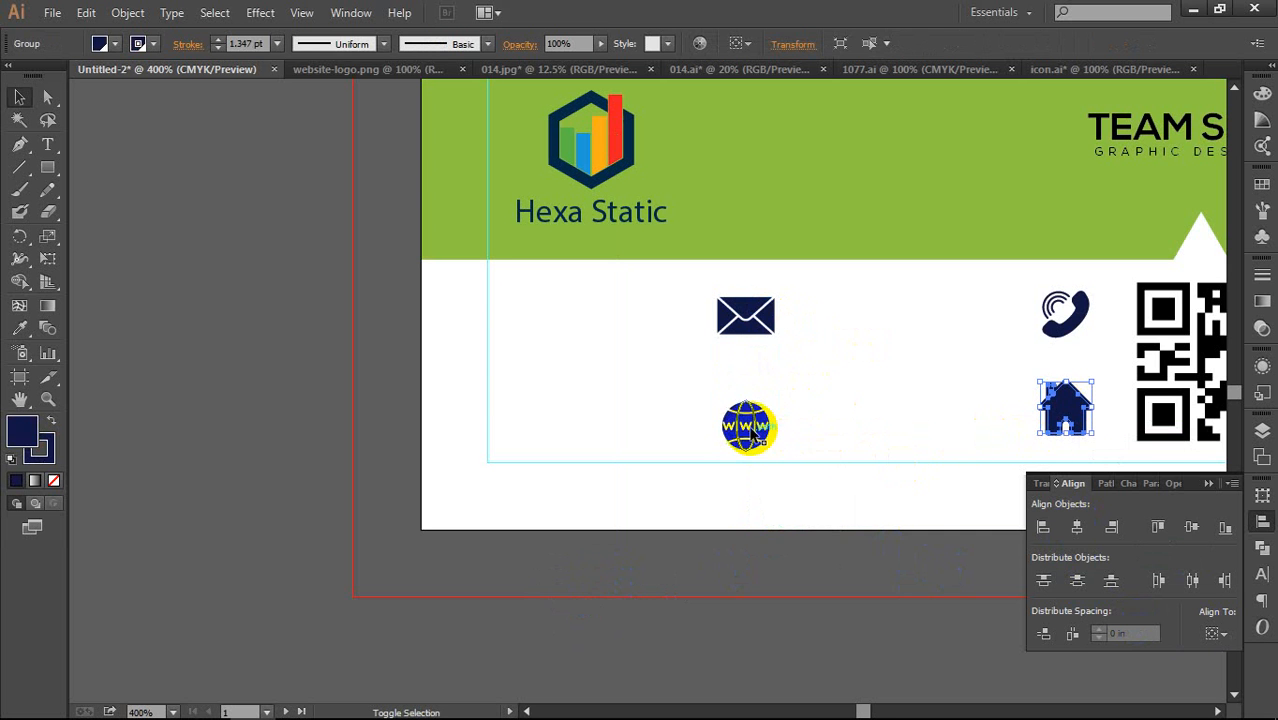
pyautogui.click(1189, 527)
pyautogui.click(955, 547)
pyautogui.click(1064, 318)
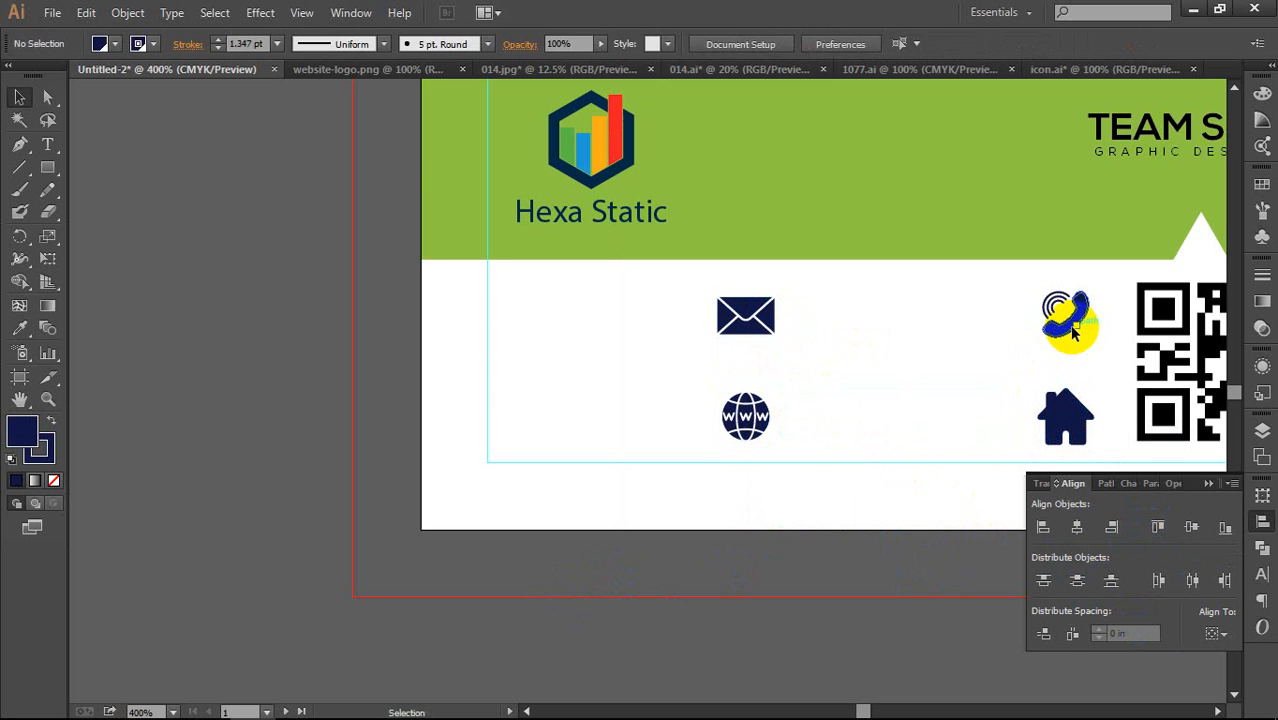
pyautogui.keyDown('shift'); pyautogui.click(762, 320); pyautogui.keyUp('shift')
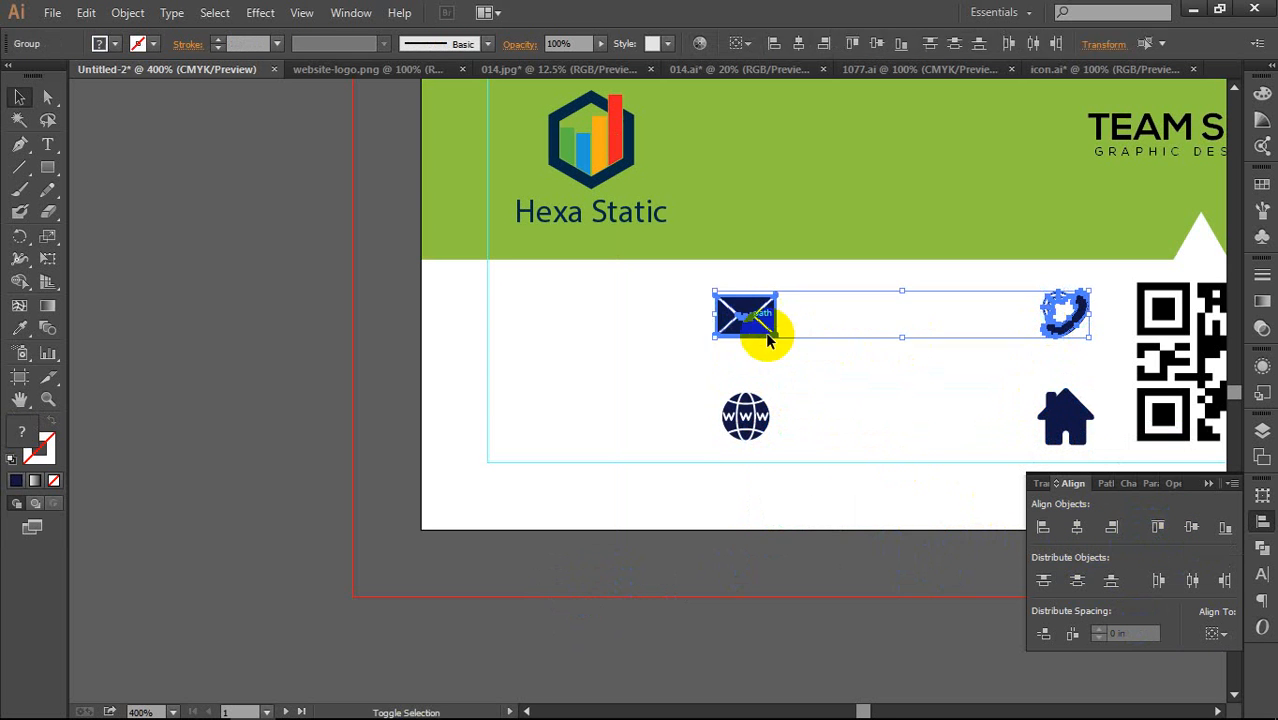
pyautogui.click(1191, 527)
pyautogui.click(893, 553)
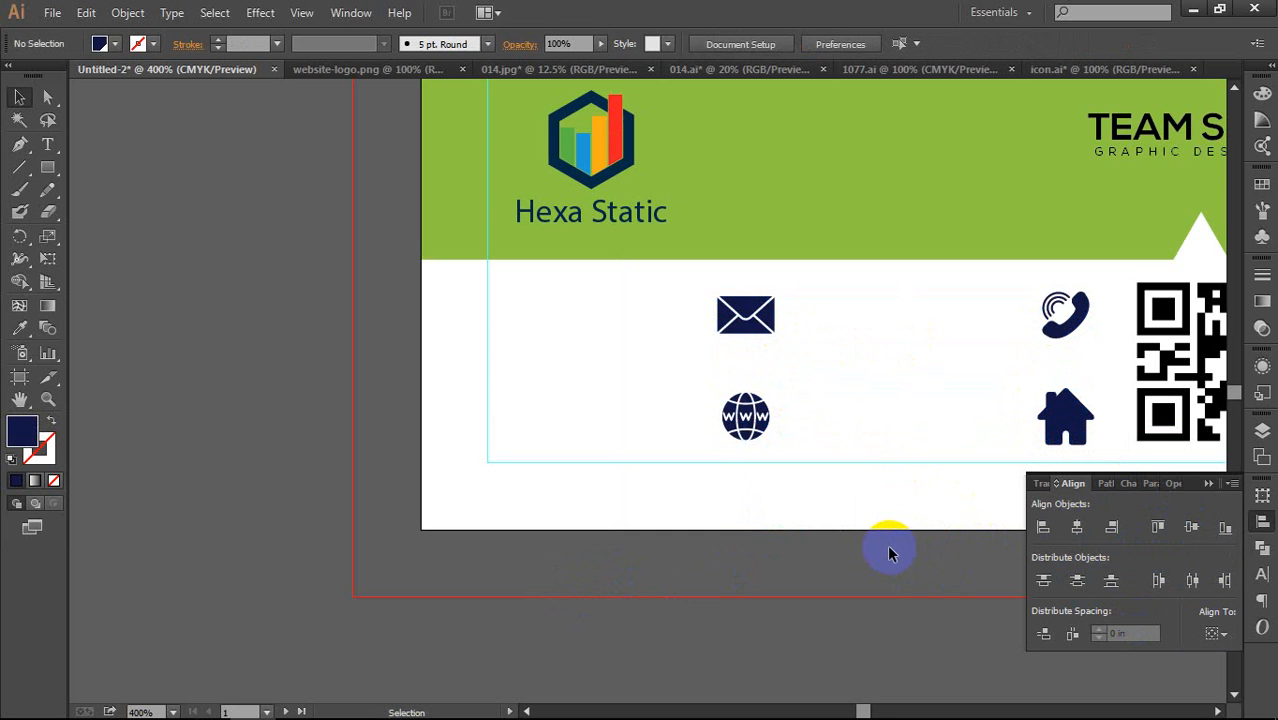
# Step: Add a text line with a placeholder phone number and position it just below the card's lower edge
pyautogui.scroll(-1, 890, 553)
pyautogui.moveTo(890, 550); pyautogui.dragTo(798, 487)
pyautogui.click(49, 145)
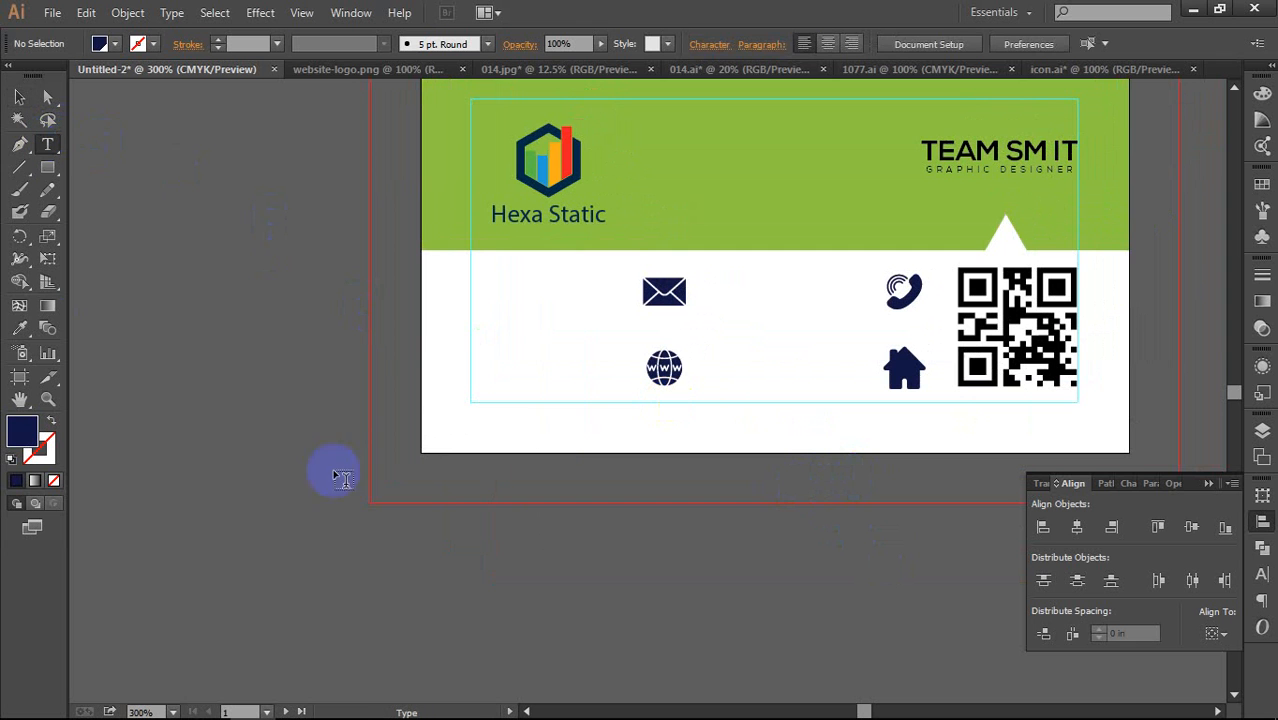
pyautogui.click(678, 484)
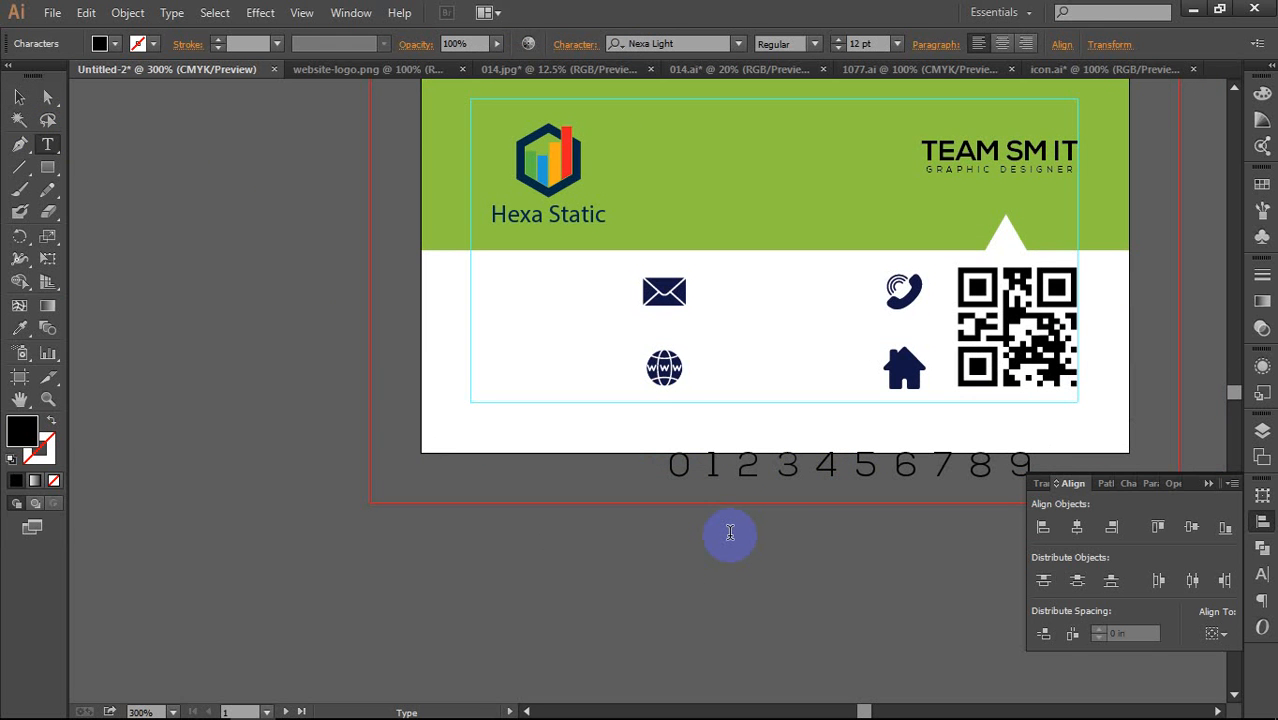
pyautogui.press('Escape')
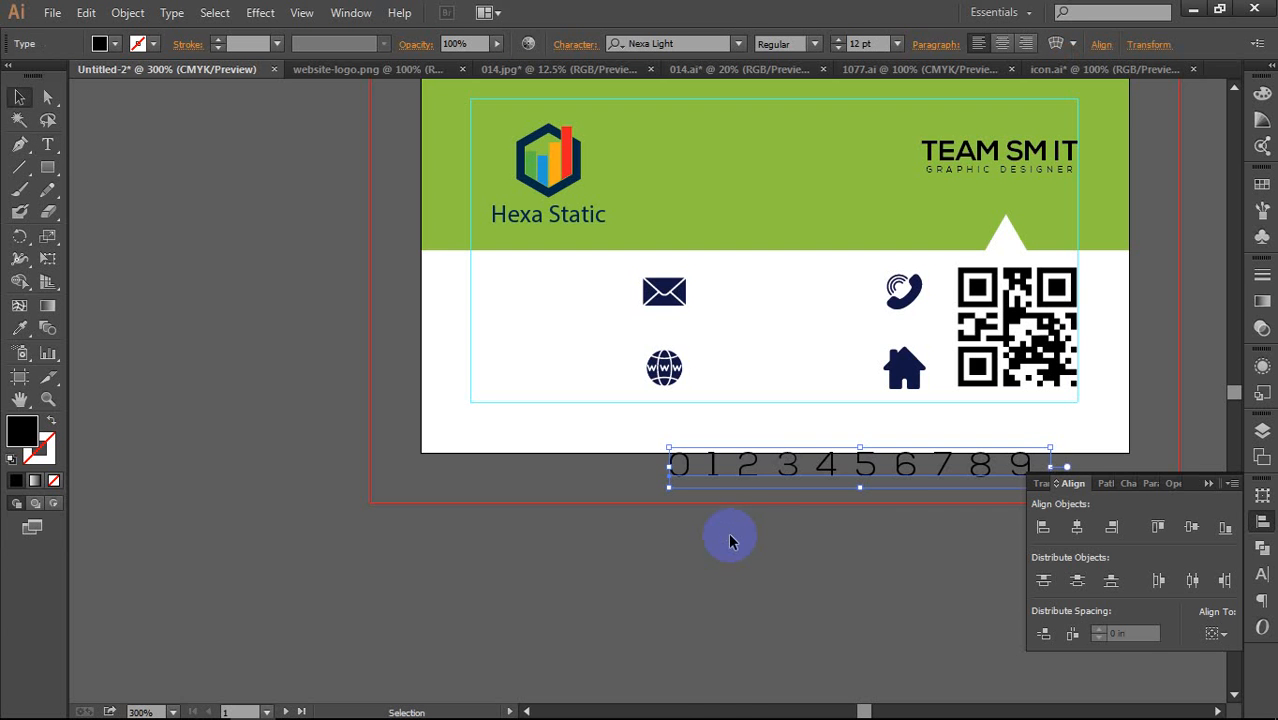
pyautogui.moveTo(843, 465); pyautogui.dragTo(728, 471)
# Step: Reset the phone number text's tracking to 0 and raise it to 35
pyautogui.hotkey('ctrl', 't')
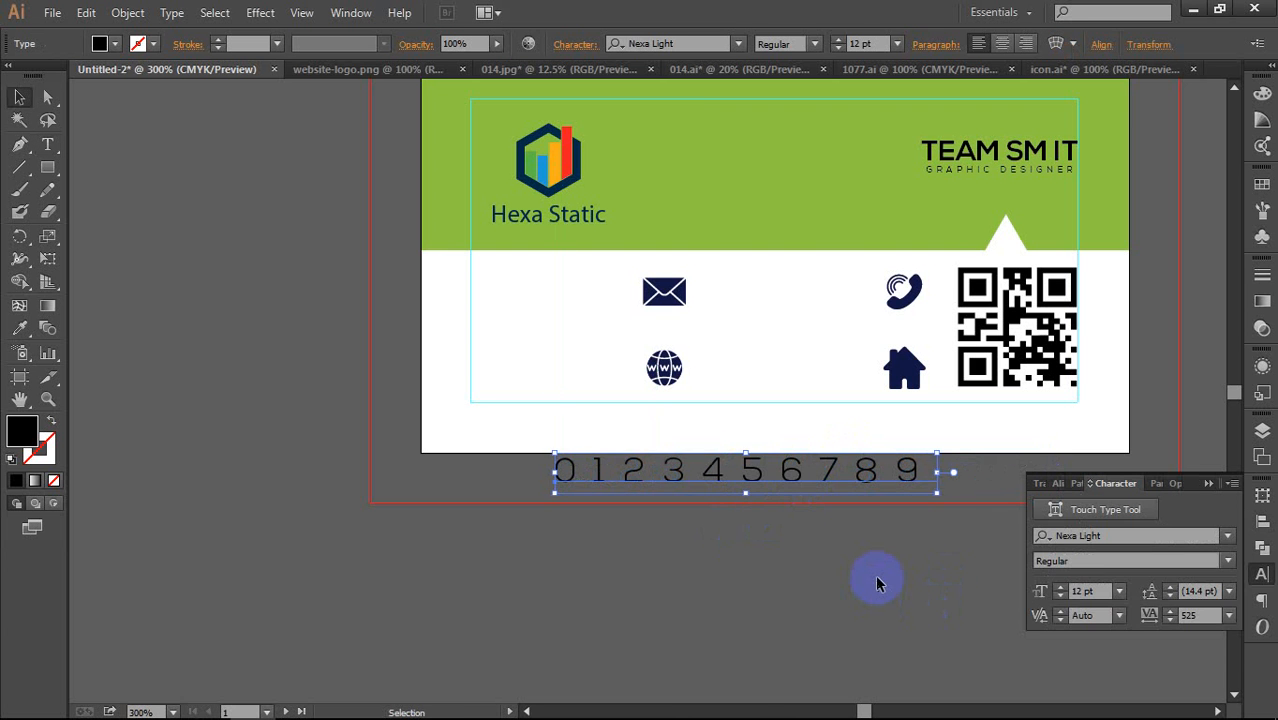
pyautogui.click(876, 583)
pyautogui.click(760, 478)
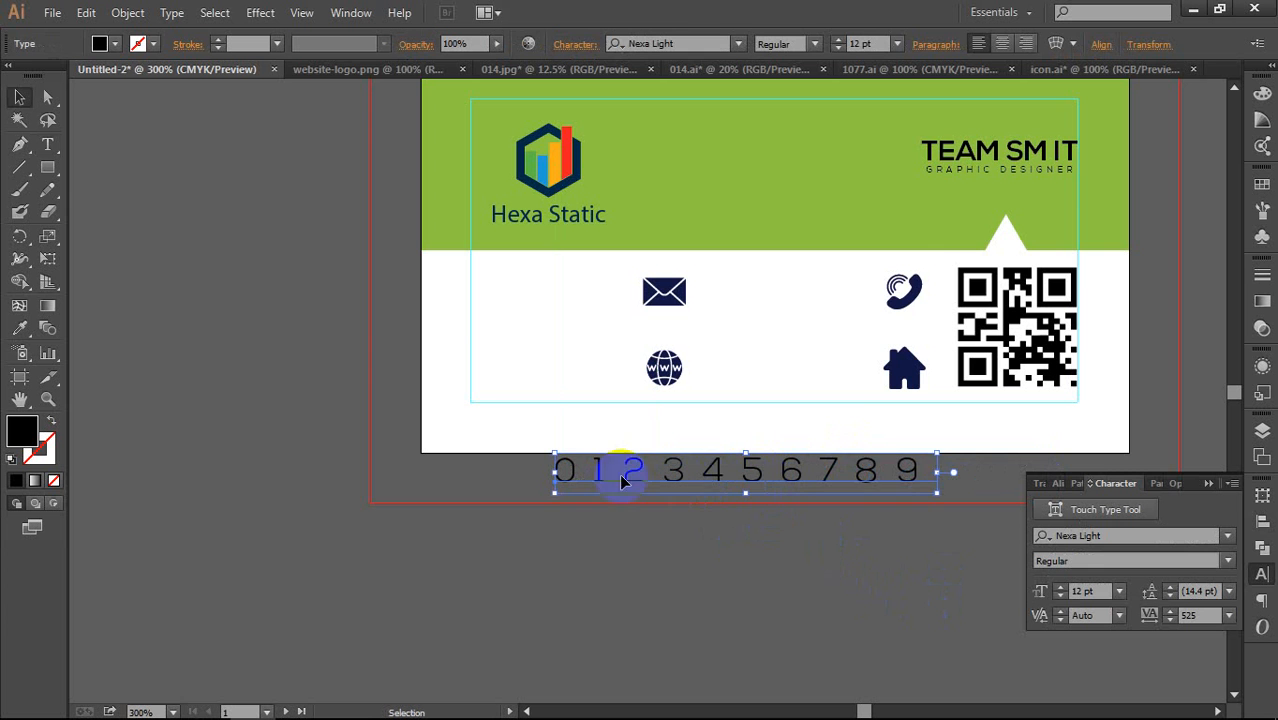
pyautogui.scroll(3, 833, 285)
pyautogui.hscroll(3, 884, 251)
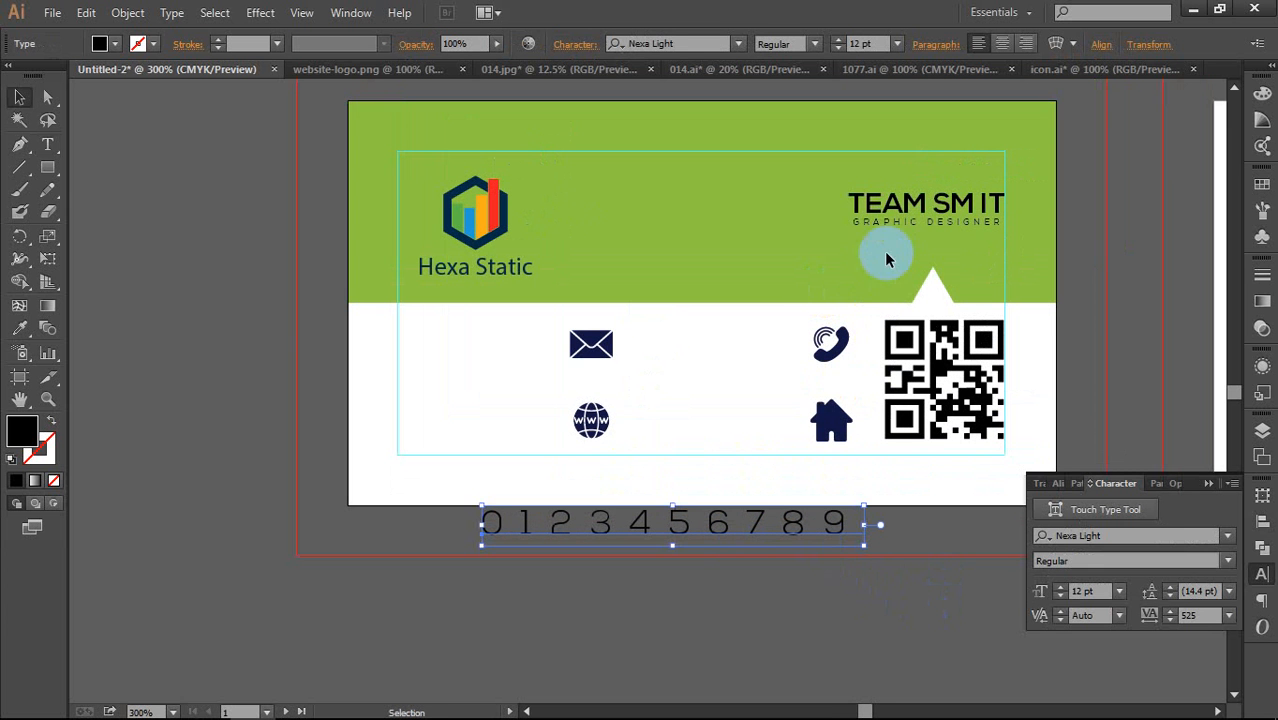
pyautogui.click(720, 532)
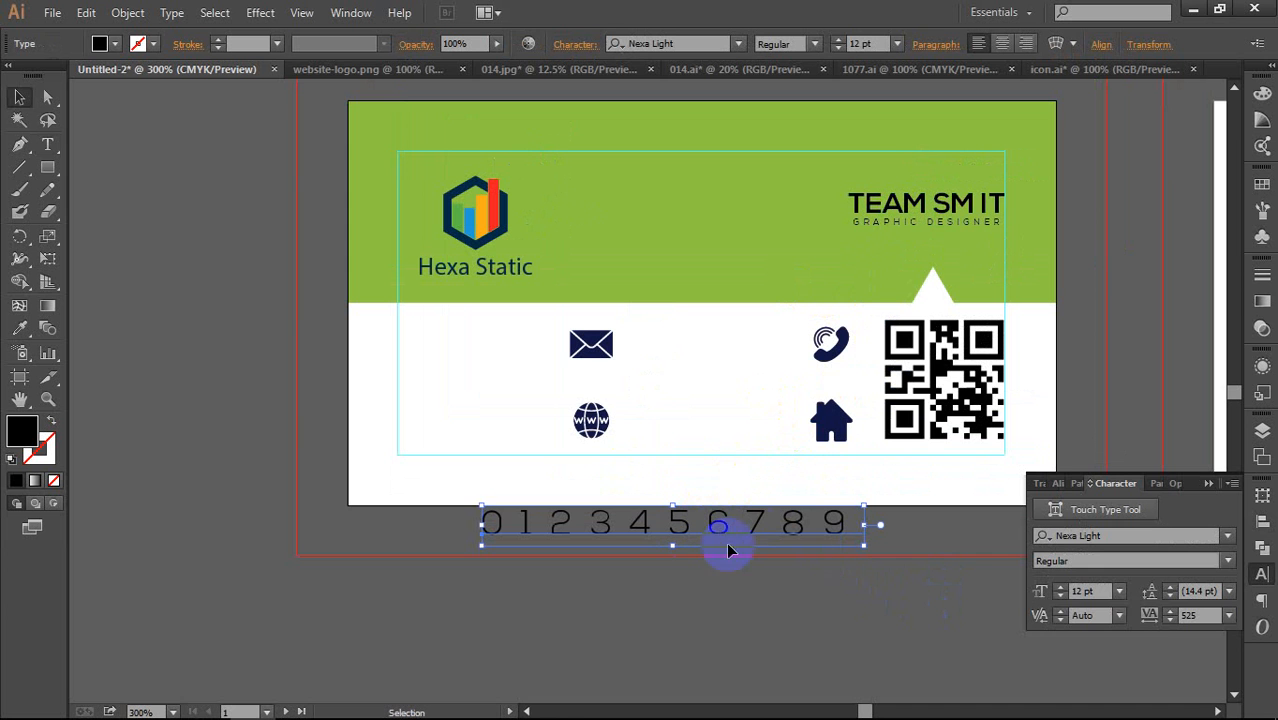
pyautogui.click(1189, 610)
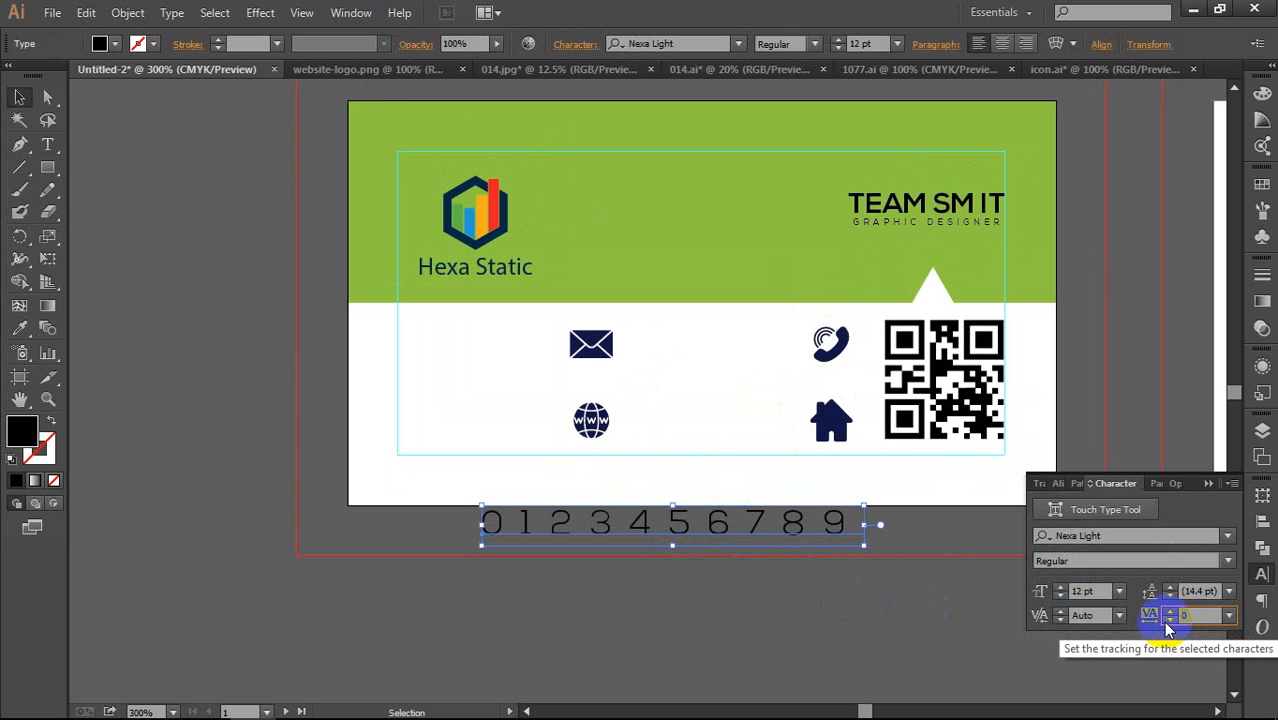
pyautogui.write('0')
pyautogui.press('Return')
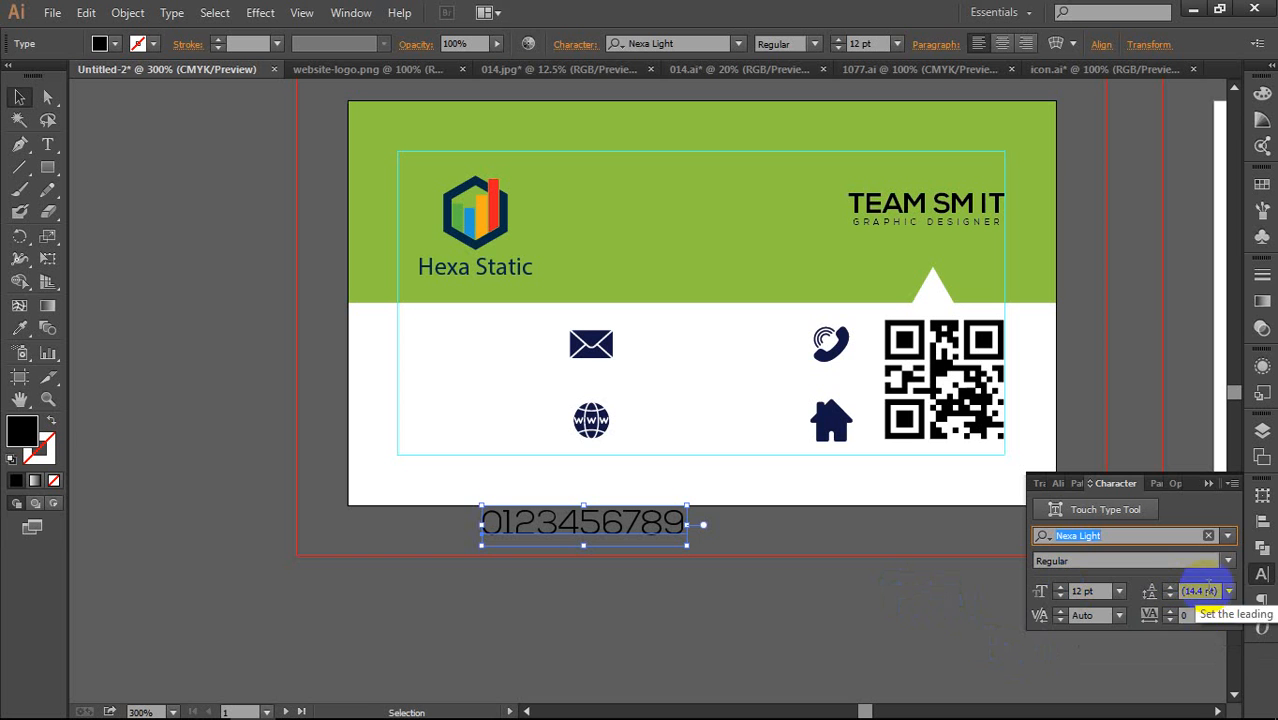
pyautogui.click(1190, 615)
pyautogui.scroll(20, 1195, 616)
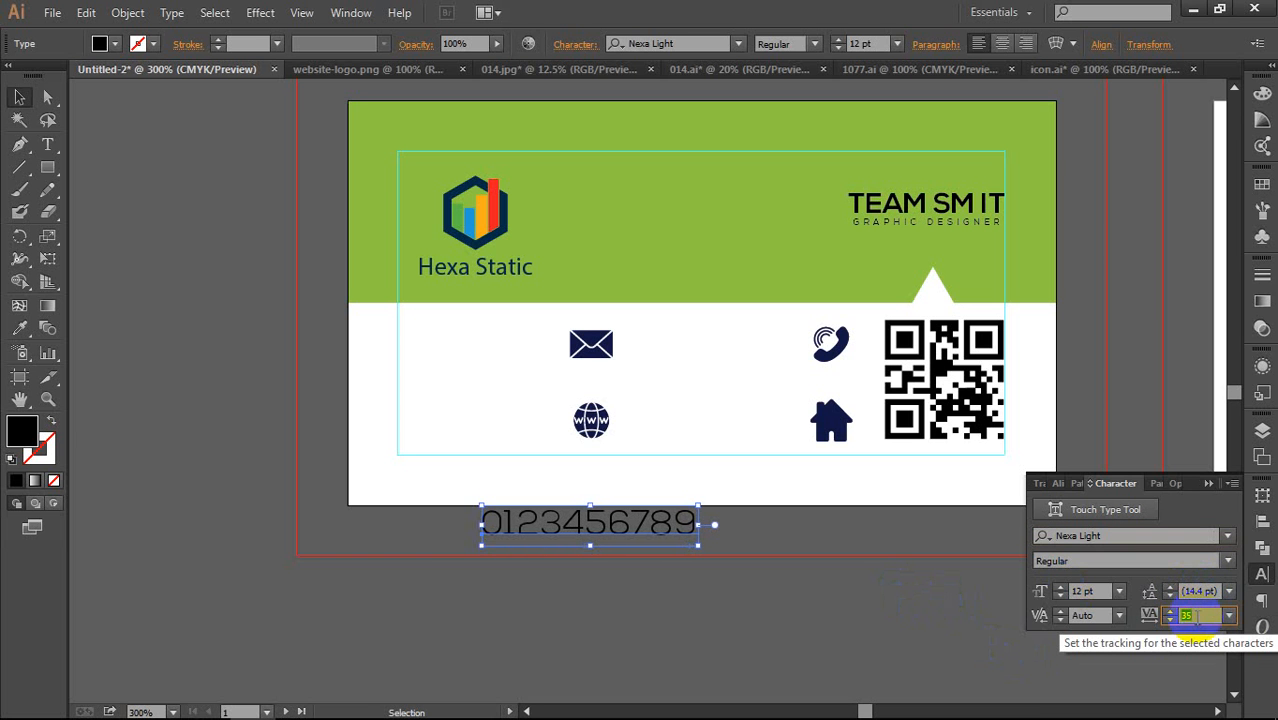
pyautogui.click(907, 591)
# Step: Duplicate the phone number text, replace the upper line with "teamsmit,online" and reposition it above the number
pyautogui.moveTo(661, 525); pyautogui.dragTo(705, 518)
pyautogui.click(696, 522)
pyautogui.doubleClick(705, 517)
pyautogui.doubleClick(705, 517)
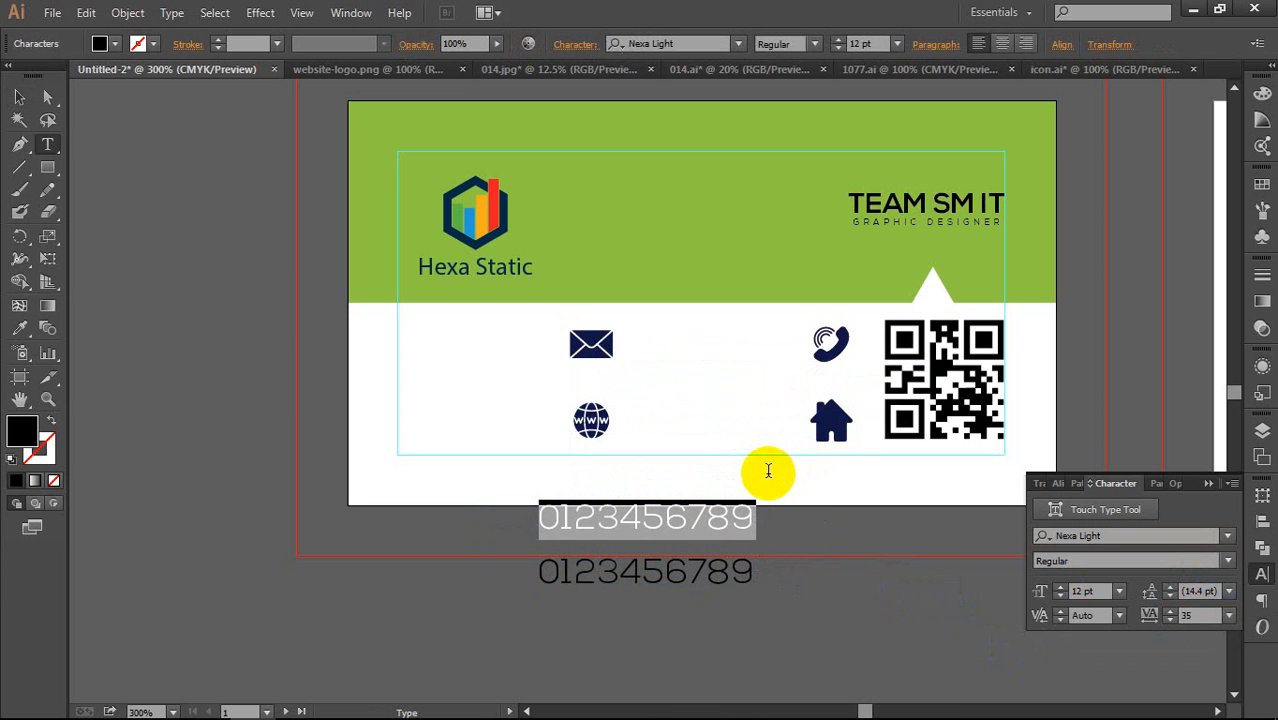
pyautogui.write('teamsmit.online')
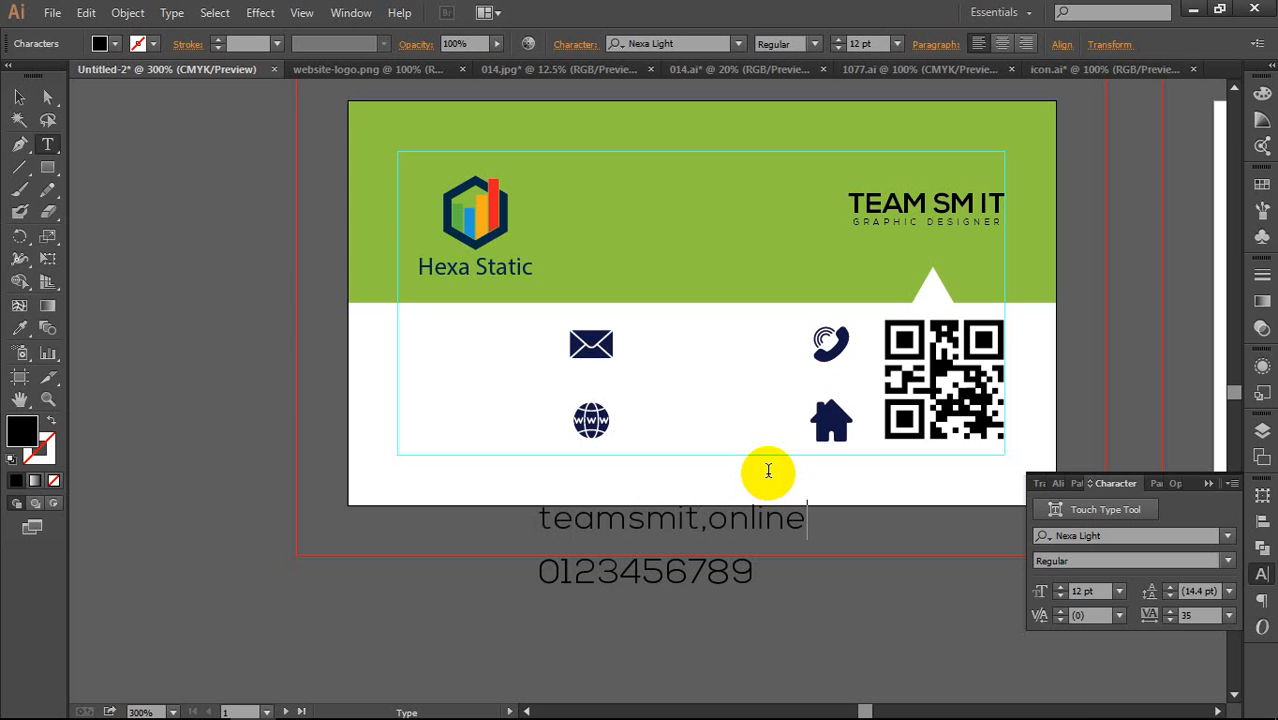
pyautogui.press('Escape')
pyautogui.moveTo(722, 528)
pyautogui.mouseDown()
pyautogui.moveTo(696, 528)
pyautogui.moveTo(705, 512)
pyautogui.mouseUp()
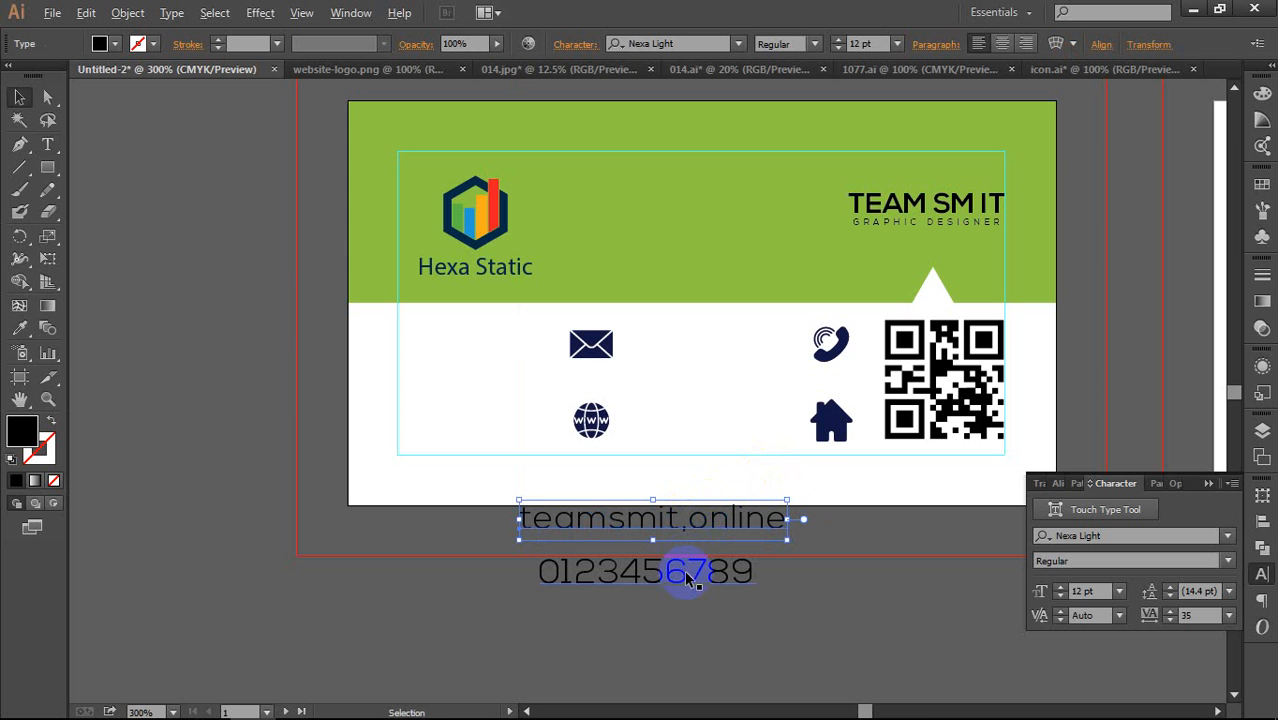
pyautogui.moveTo(692, 575); pyautogui.dragTo(688, 636)
pyautogui.doubleClick(685, 630)
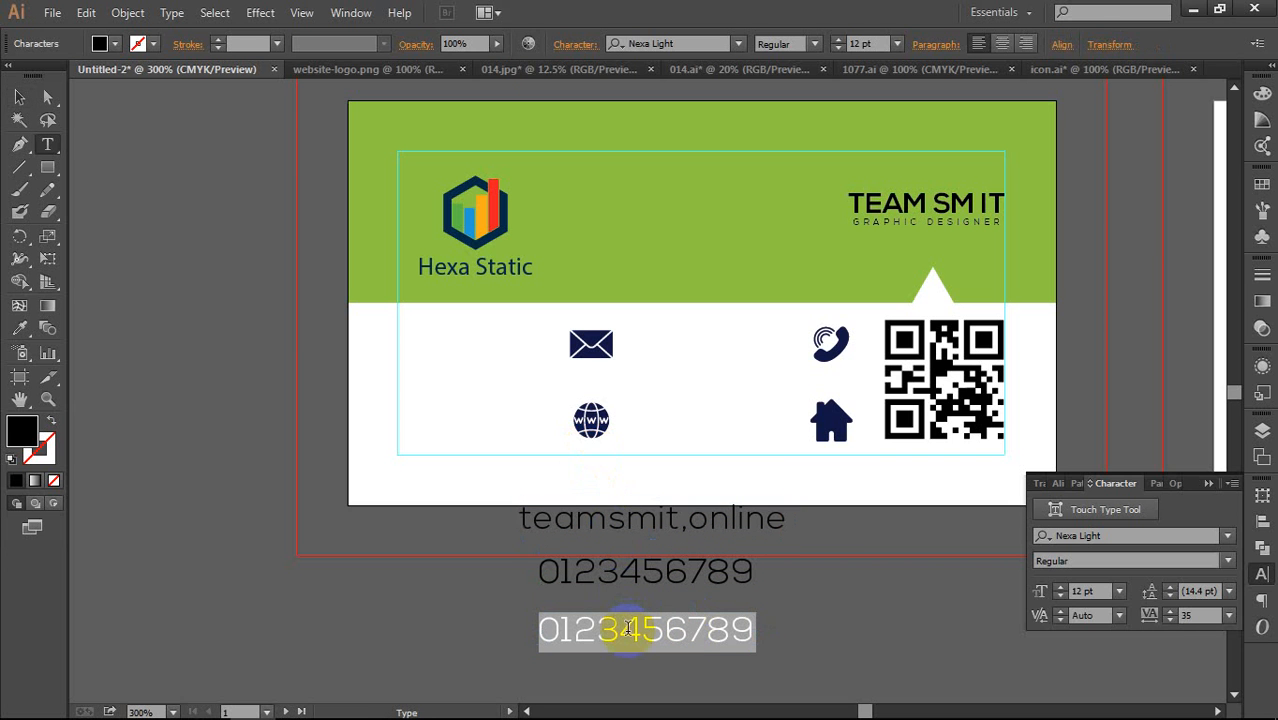
pyautogui.write('www.teamsmit.com')
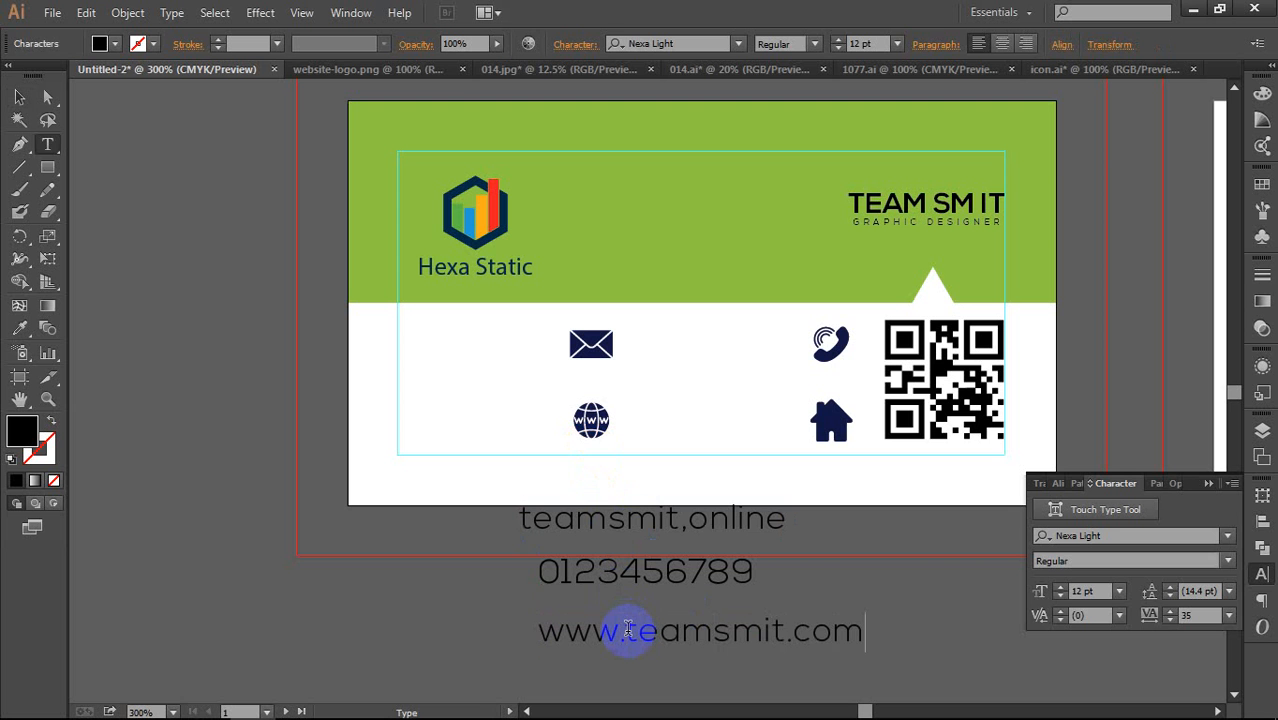
# Step: Duplicate the web address text, replace the copy's content with the contact's e-mail address and place it beside the card's lower left edge
pyautogui.press('Escape')
pyautogui.moveTo(668, 643); pyautogui.dragTo(290, 540)
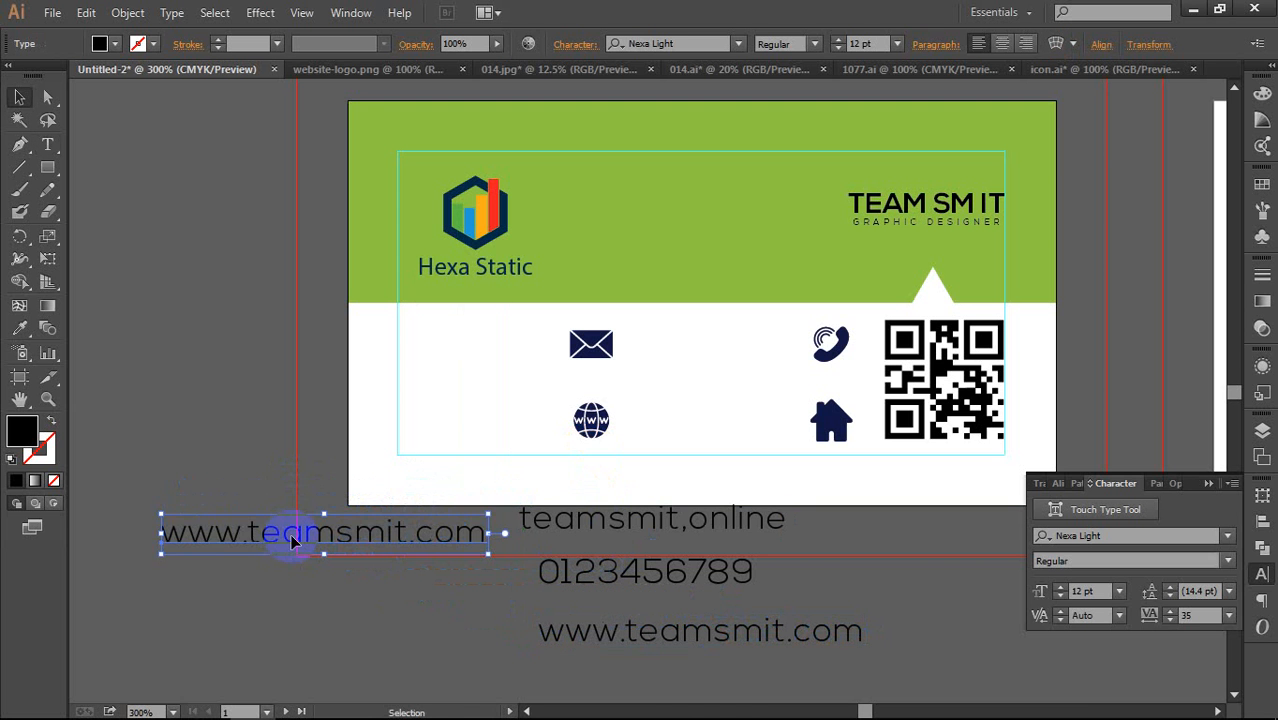
pyautogui.press('t')
pyautogui.tripleClick(312, 525)
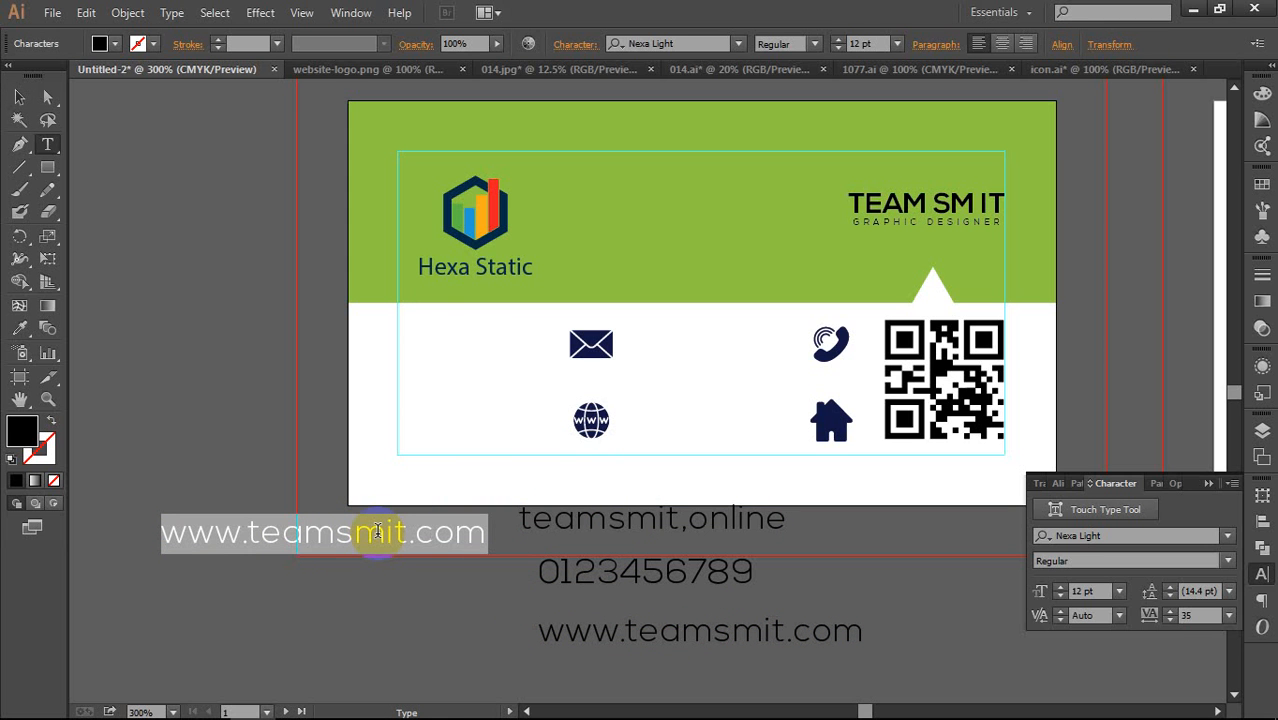
pyautogui.write('te')
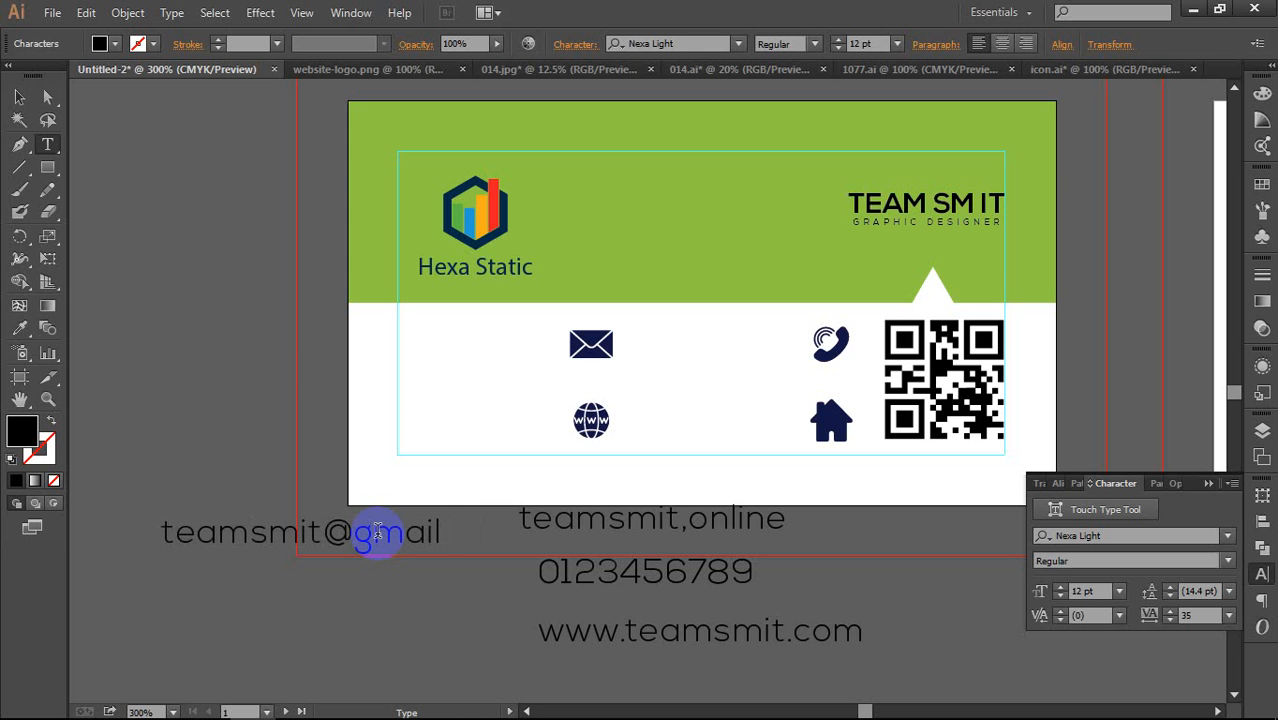
pyautogui.press('Escape')
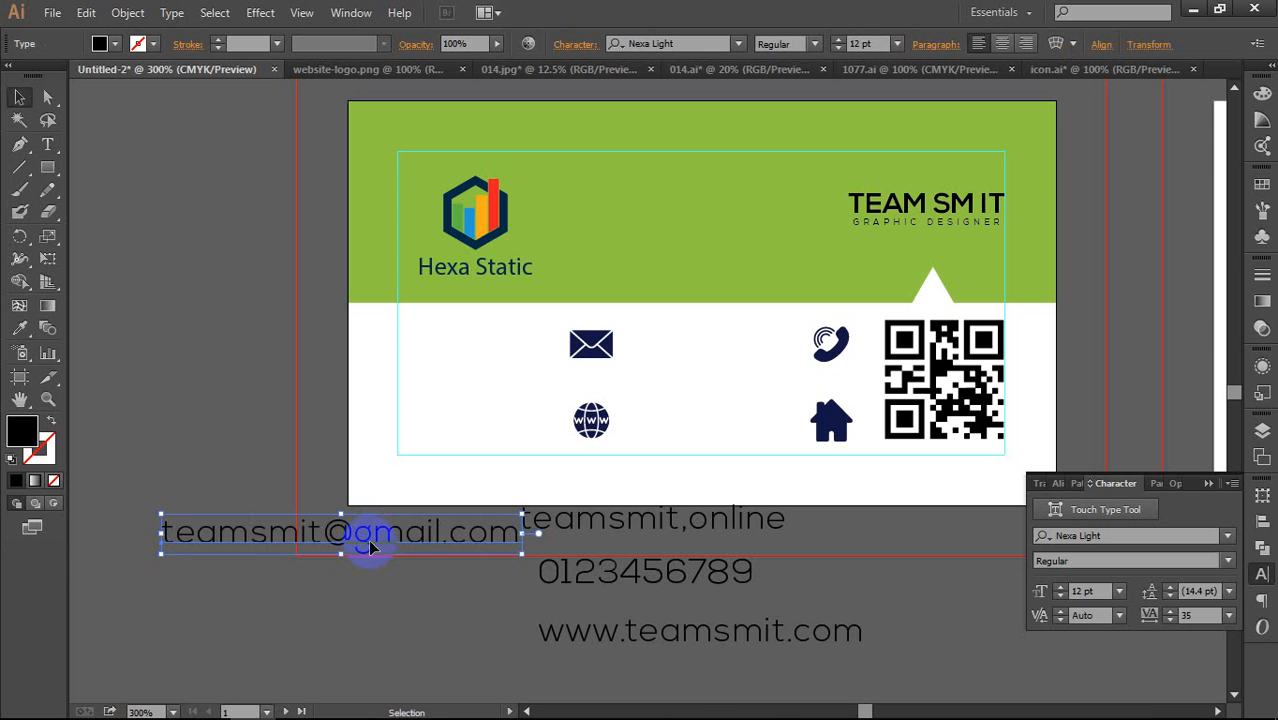
pyautogui.moveTo(370, 547); pyautogui.dragTo(313, 478)
pyautogui.moveTo(622, 520); pyautogui.dragTo(660, 532)
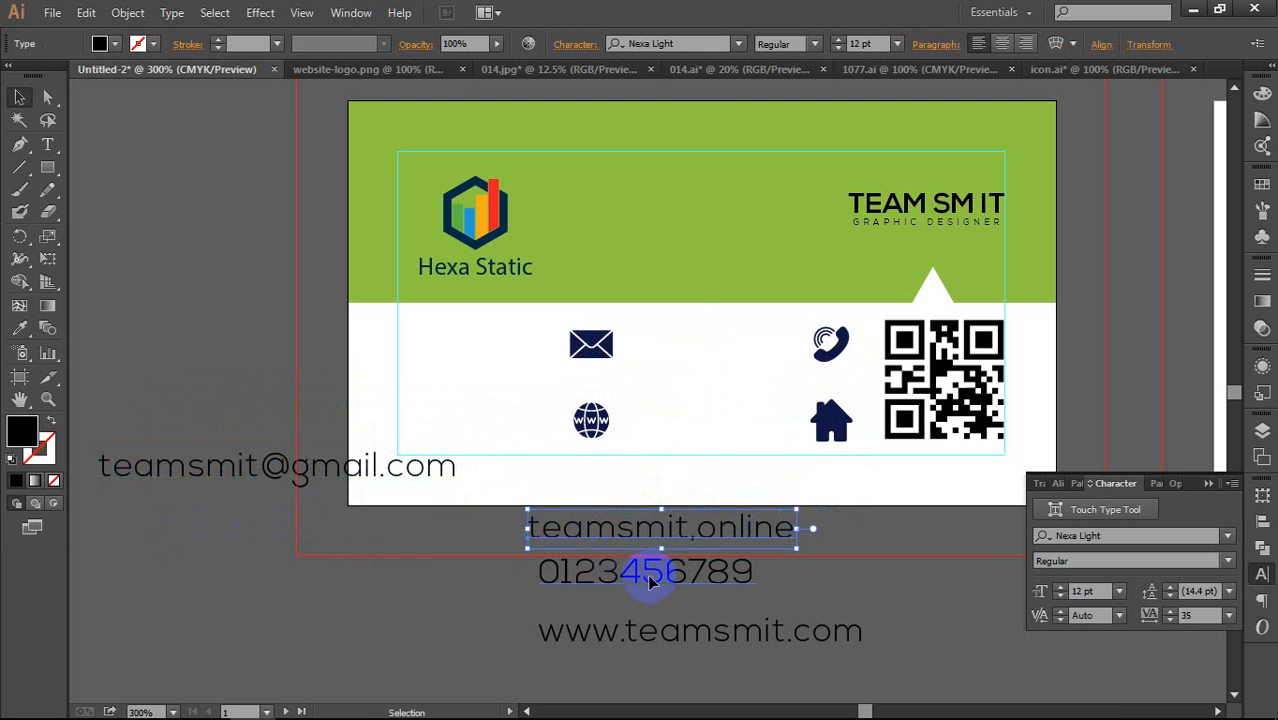
# Step: Move the phone number text onto the card beside the phone icon and shift the envelope and globe icons left to make room
pyautogui.moveTo(650, 582); pyautogui.dragTo(718, 352)
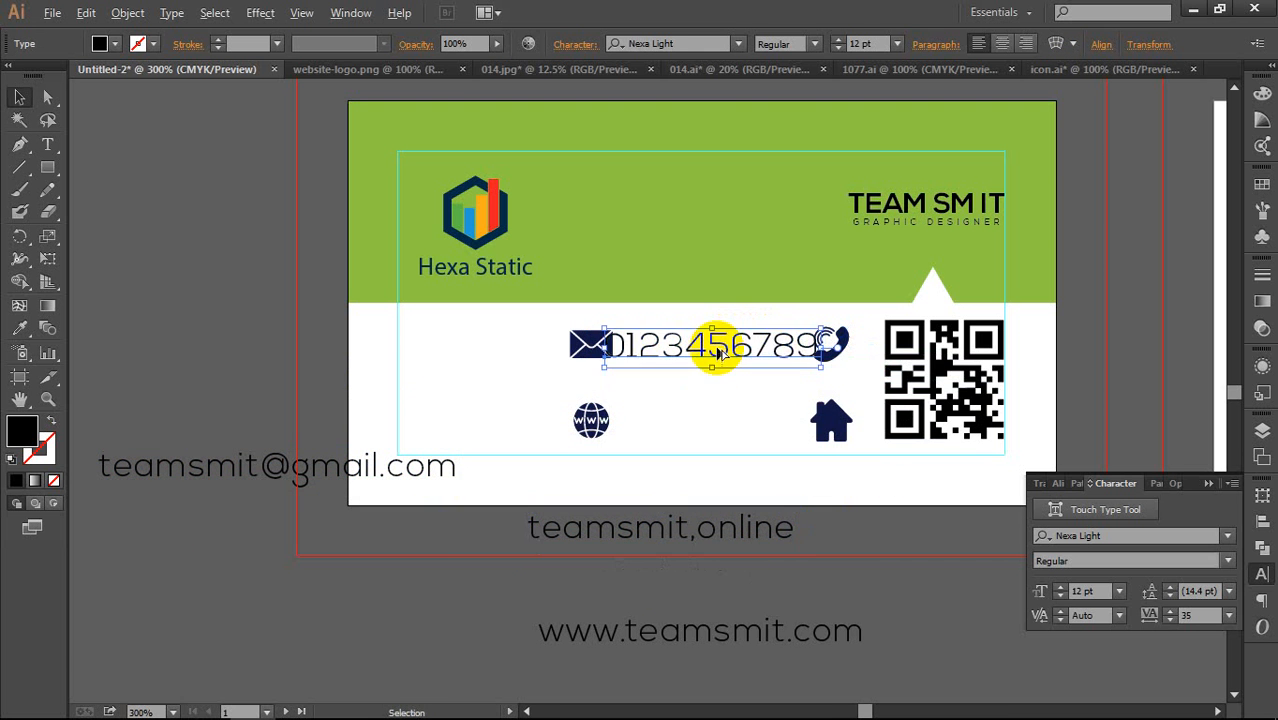
pyautogui.scroll(2, 718, 352)
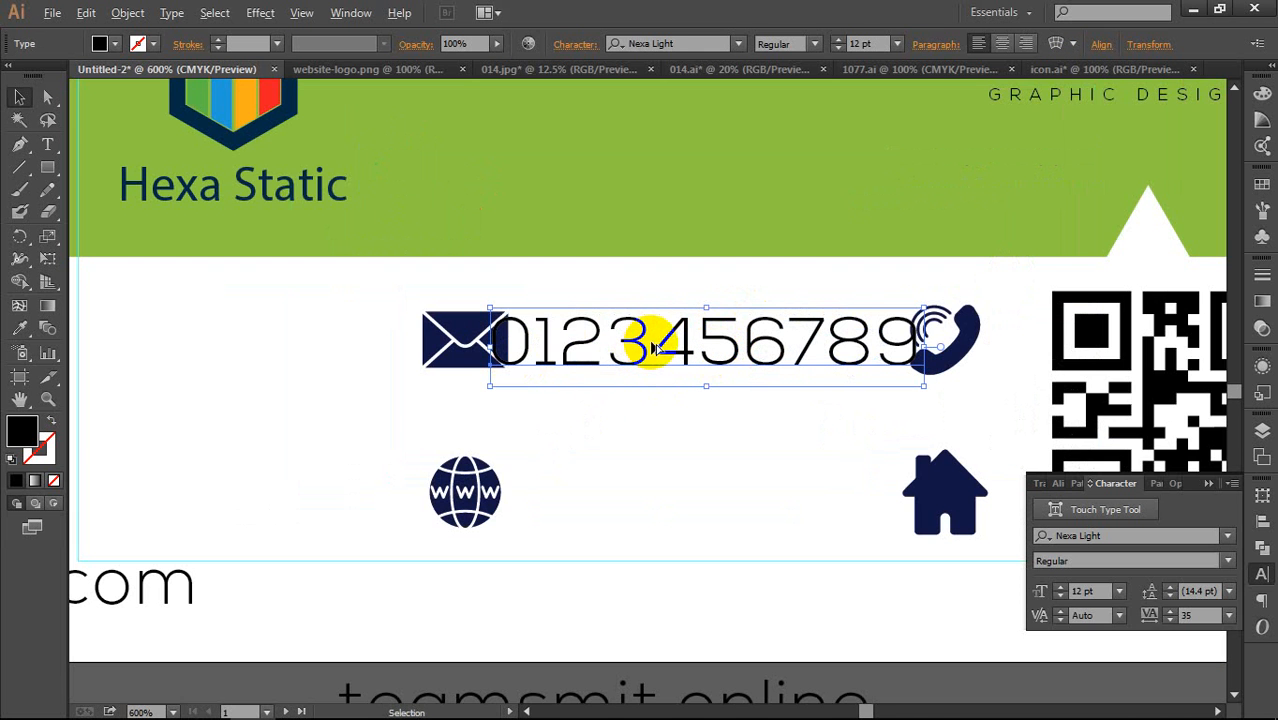
pyautogui.scroll(-1, 703, 340)
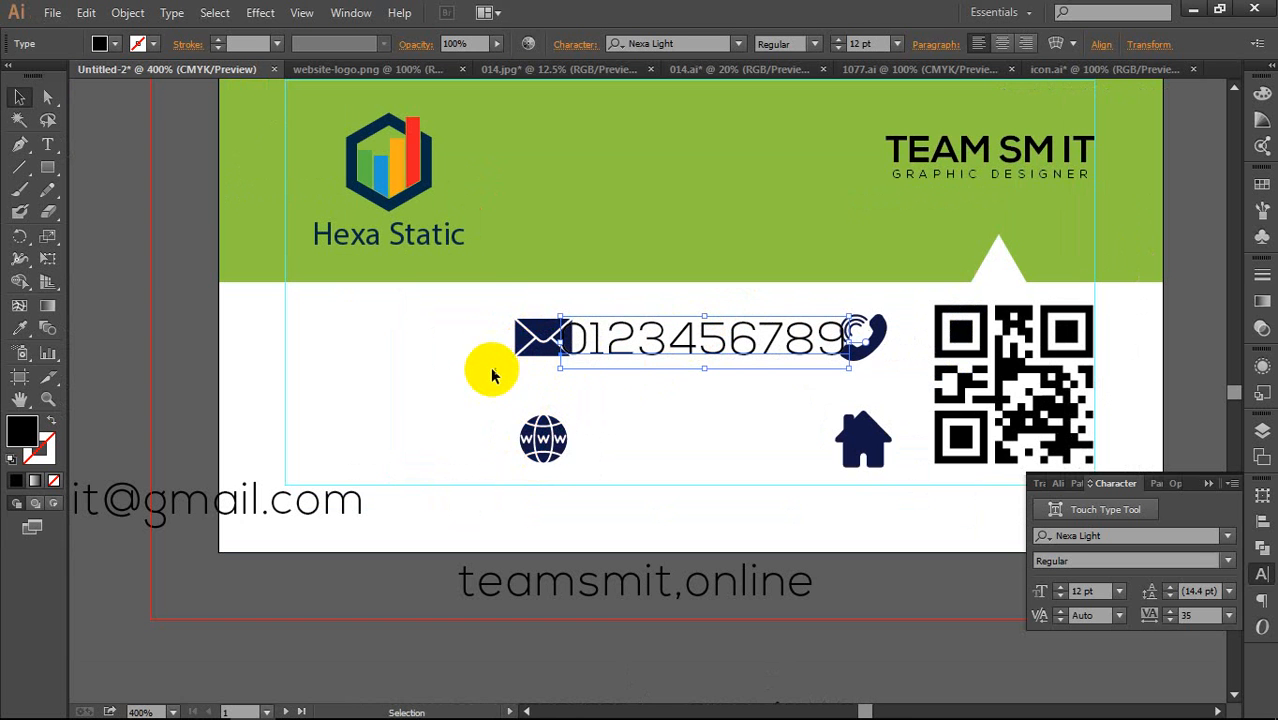
pyautogui.moveTo(473, 299); pyautogui.dragTo(421, 450)
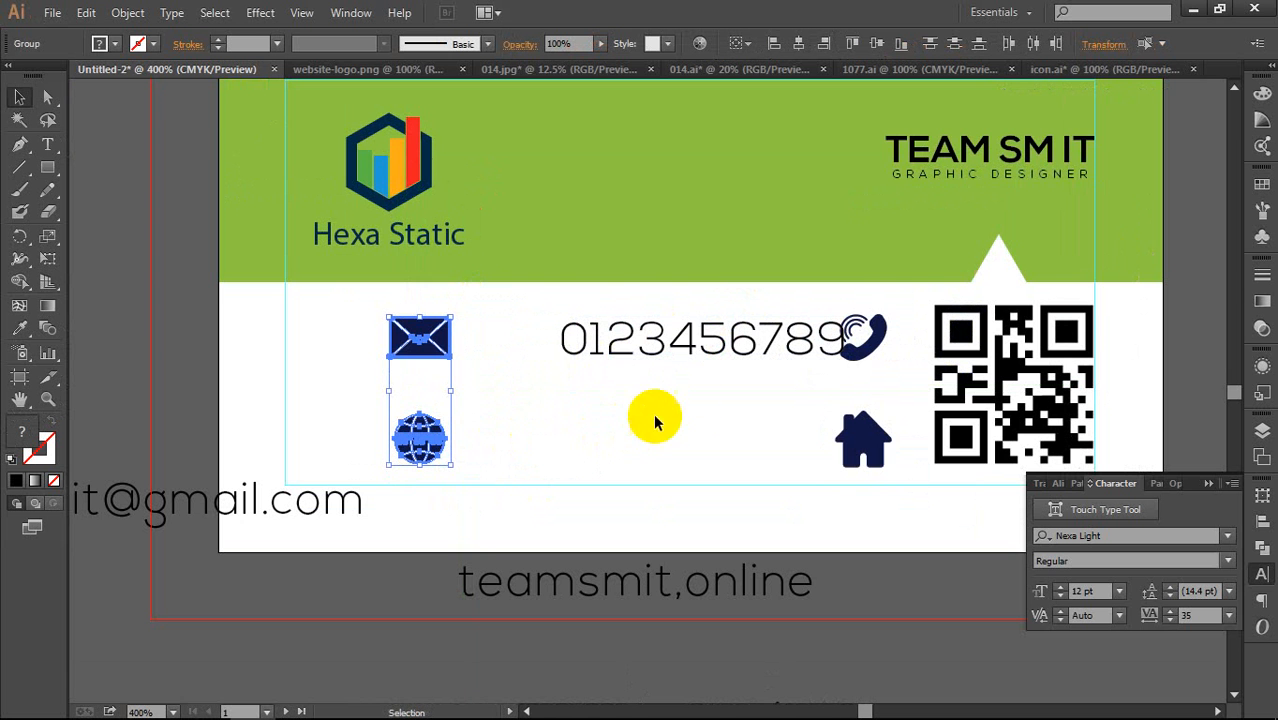
# Step: Scale the phone number text down to 9.65 pt and position it just left of the phone icon
pyautogui.scroll(2, 783, 389)
pyautogui.moveTo(736, 294); pyautogui.dragTo(705, 291)
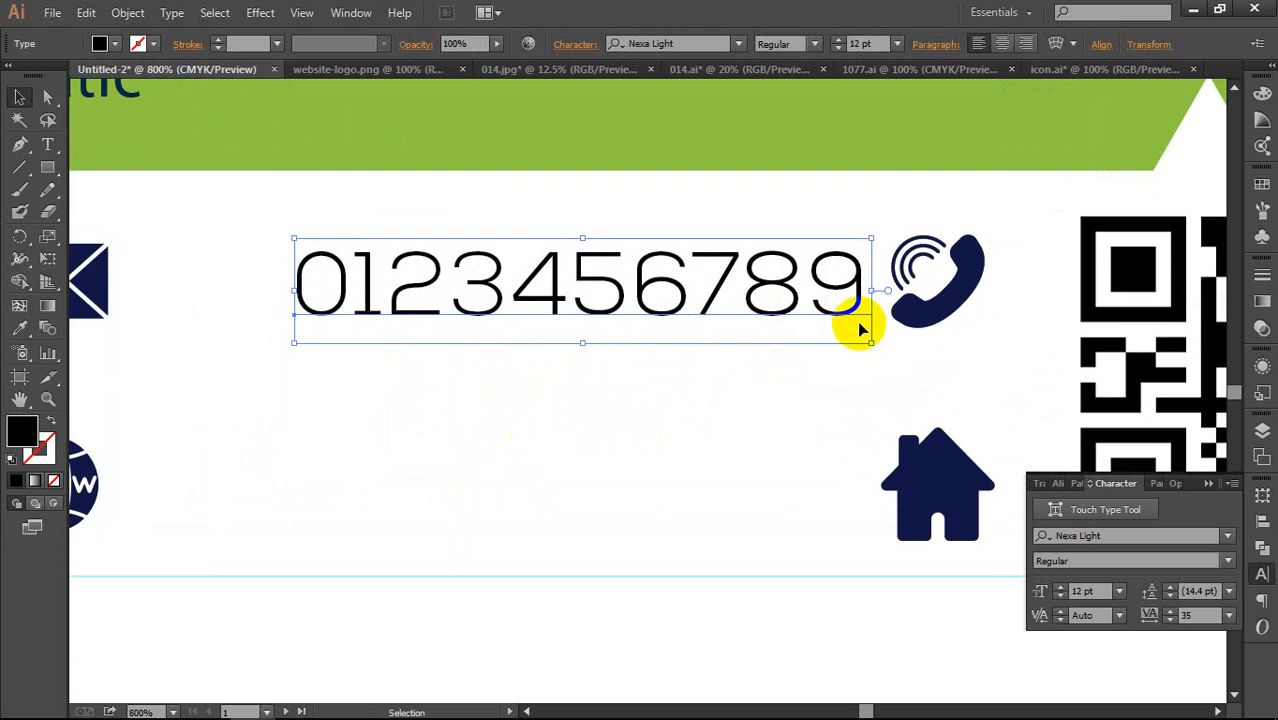
pyautogui.moveTo(871, 343); pyautogui.dragTo(856, 340)
pyautogui.press('Right')
pyautogui.press('Right')
pyautogui.press('Right')
pyautogui.press('Right')
pyautogui.press('Right')
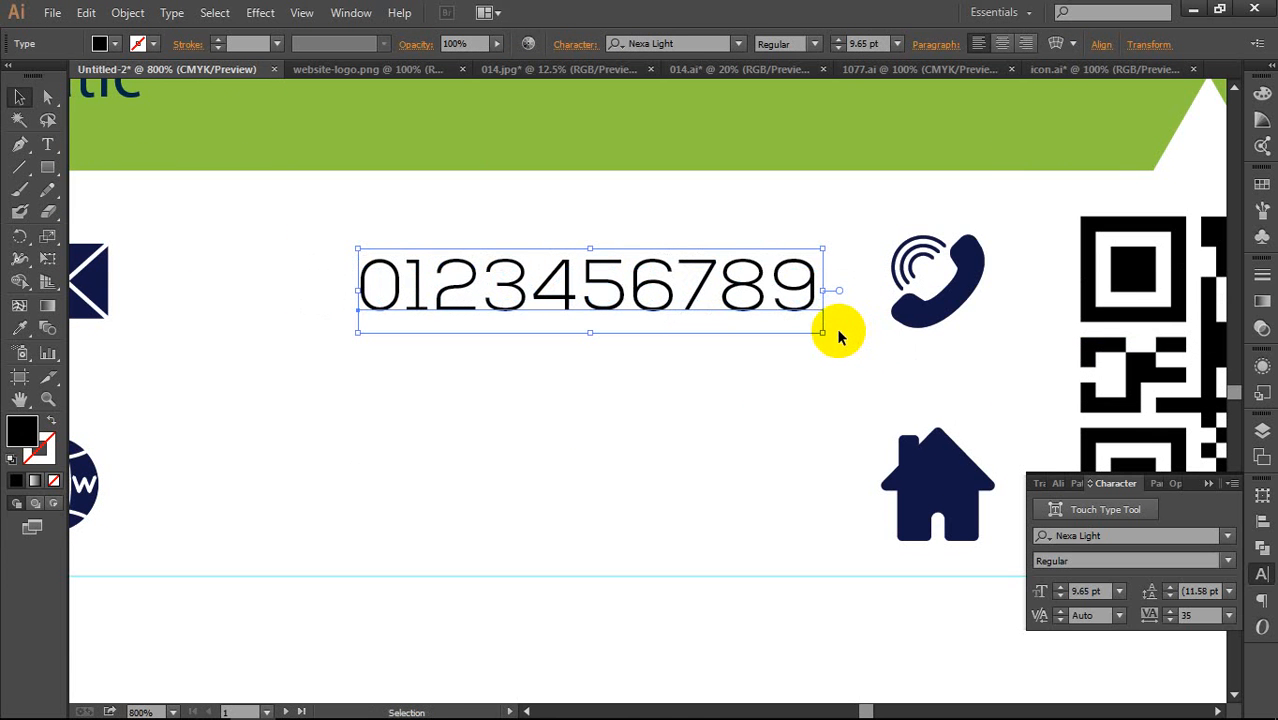
pyautogui.press('Left')
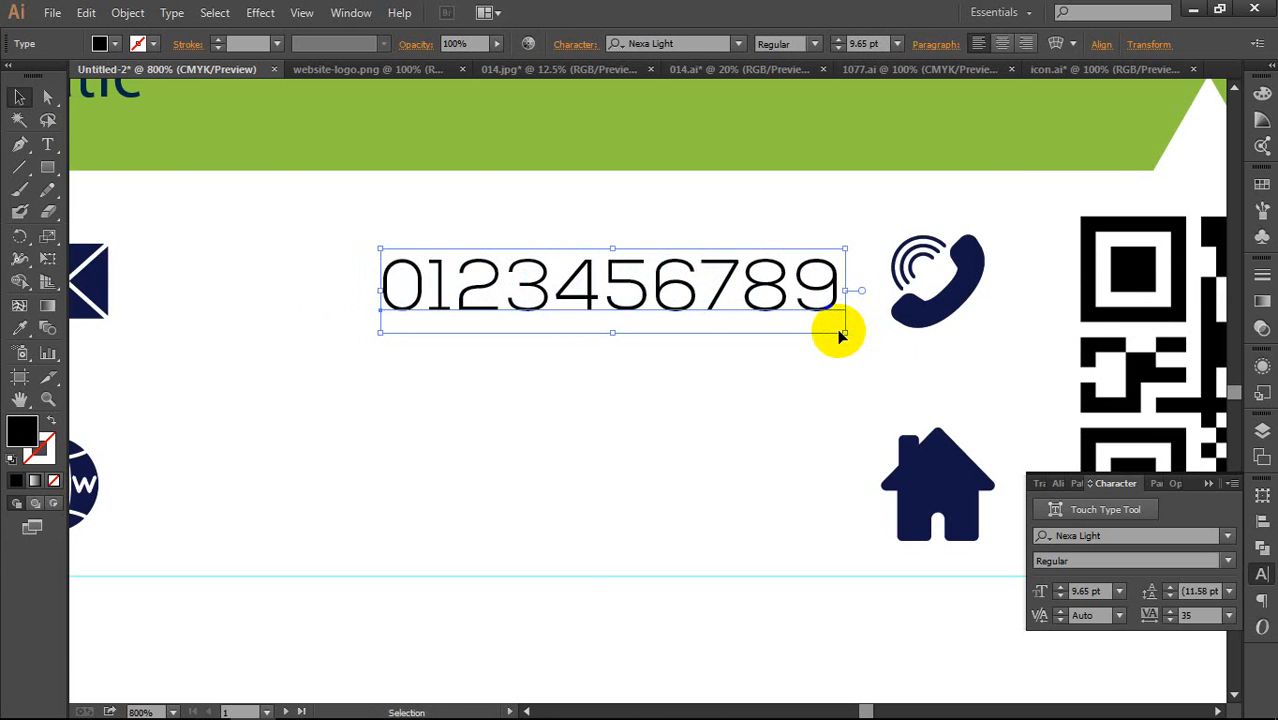
# Step: Align the phone number and phone icon on their vertical centers, then shift the number slightly closer to the icon
pyautogui.keyDown('shift'); pyautogui.click(945, 305); pyautogui.keyUp('shift')
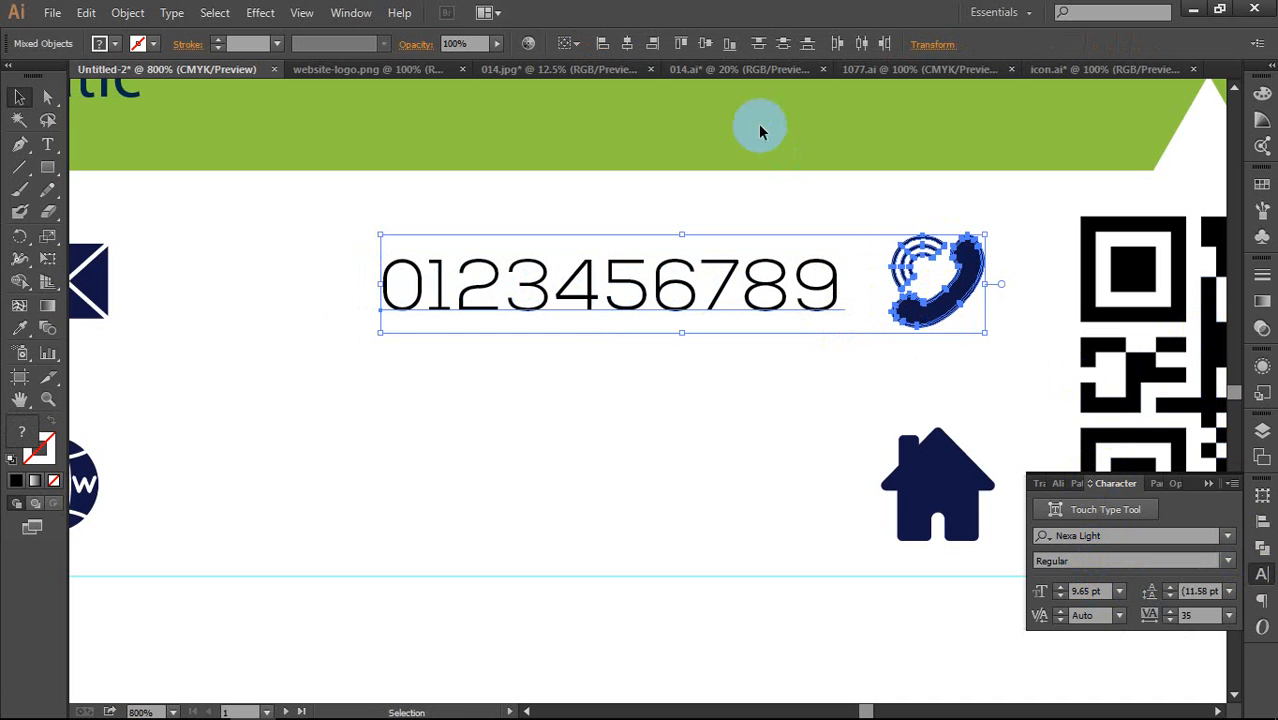
pyautogui.click(706, 44)
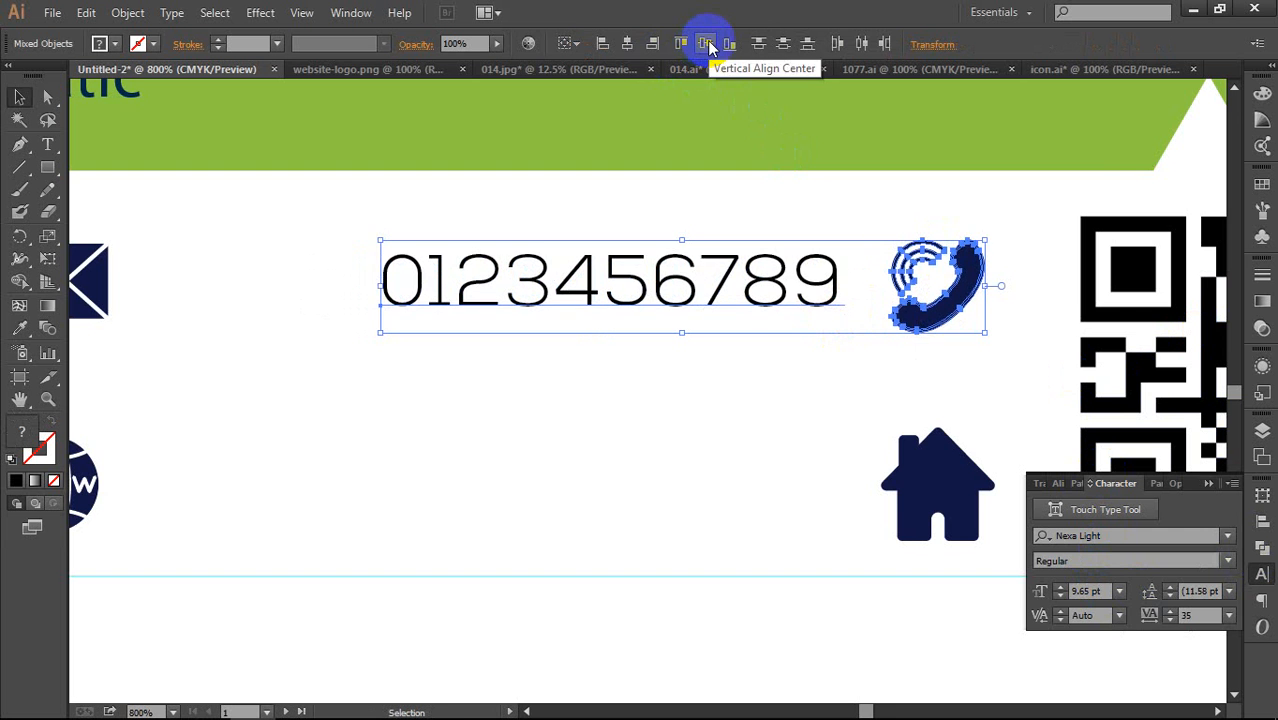
pyautogui.click(807, 420)
pyautogui.scroll(-1, 810, 420)
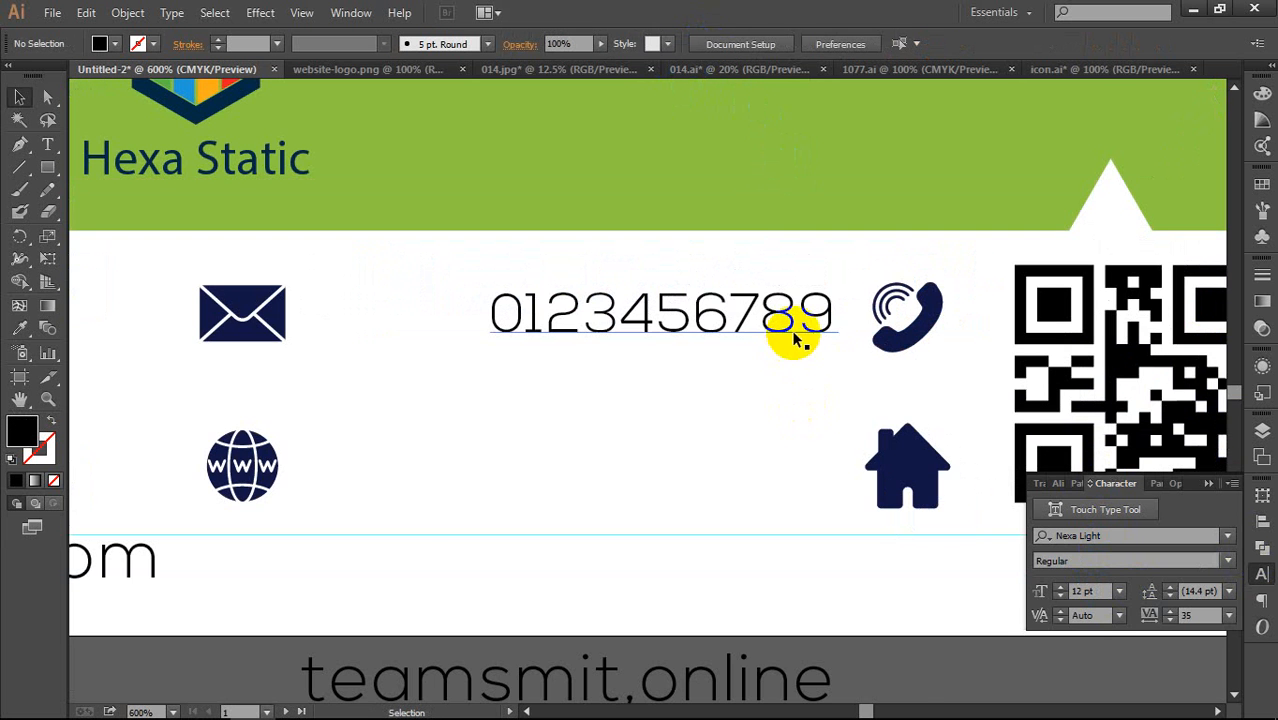
pyautogui.scroll(-1, 796, 405)
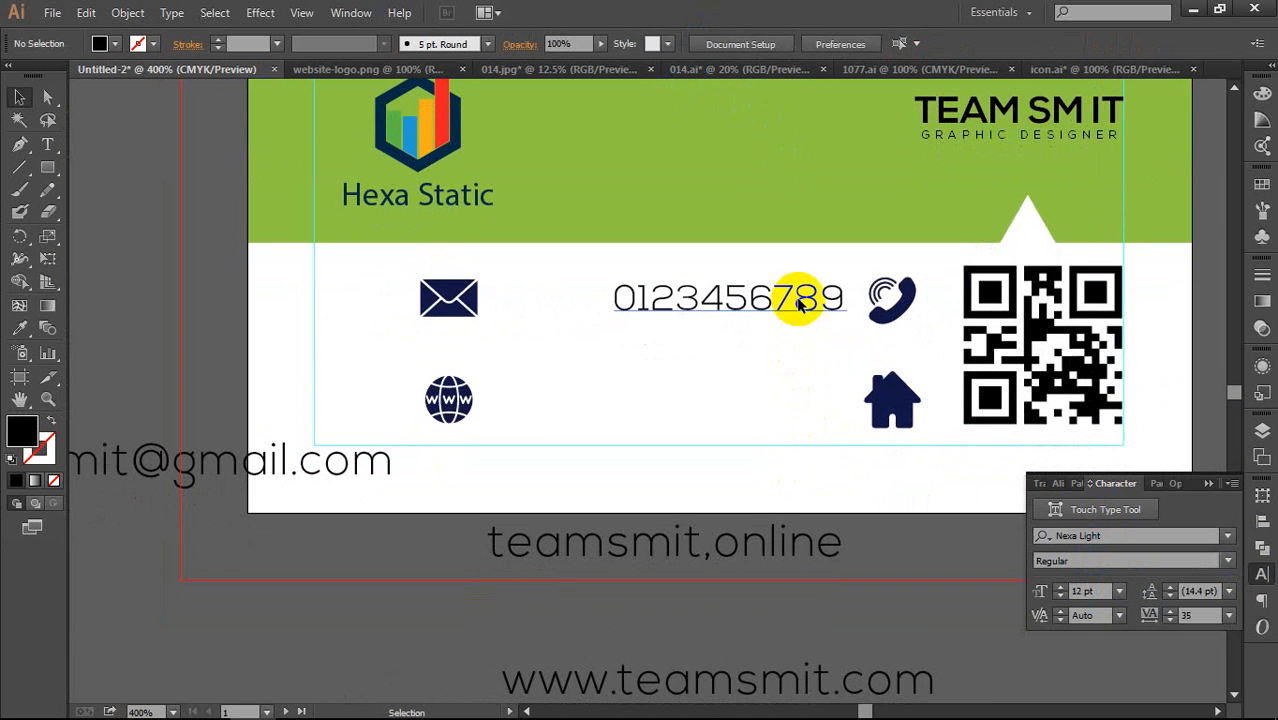
pyautogui.moveTo(799, 297); pyautogui.dragTo(799, 299)
pyautogui.click(826, 611)
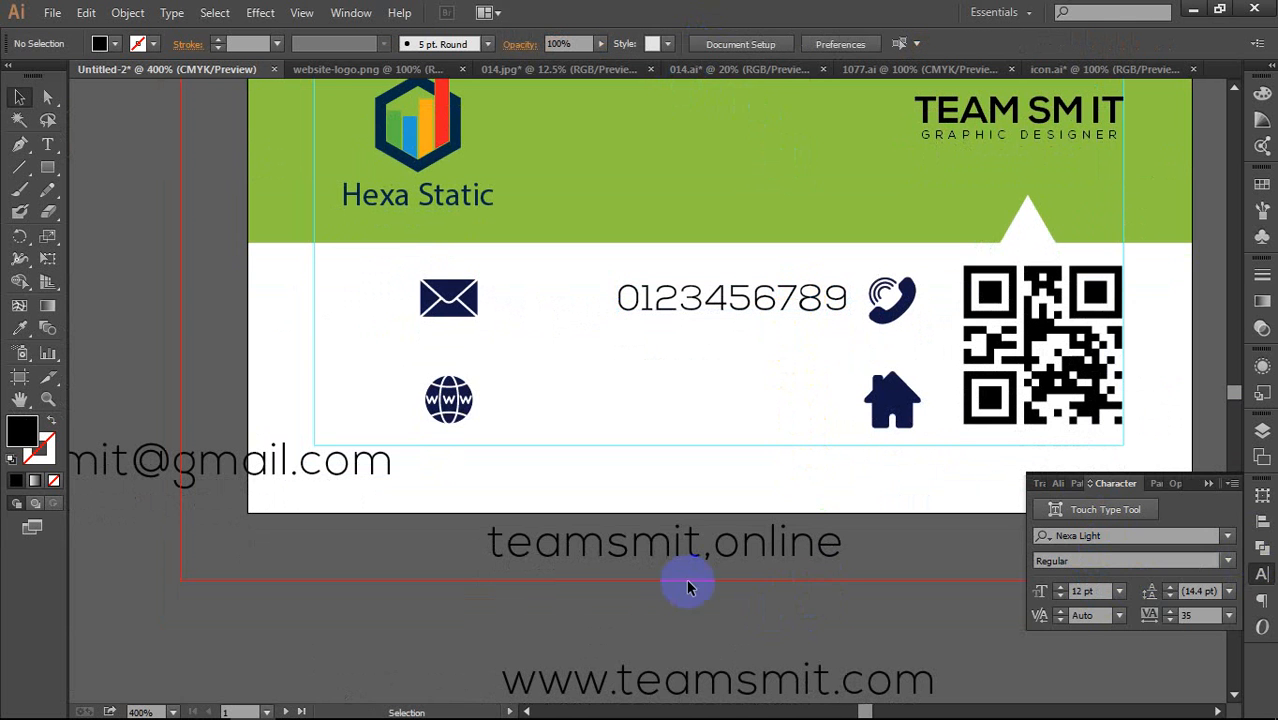
# Step: Move "teamsmit,online" onto the card beside the house icon and match its text style to the phone number with the Eyedropper
pyautogui.moveTo(698, 548); pyautogui.dragTo(705, 411)
pyautogui.press('i')
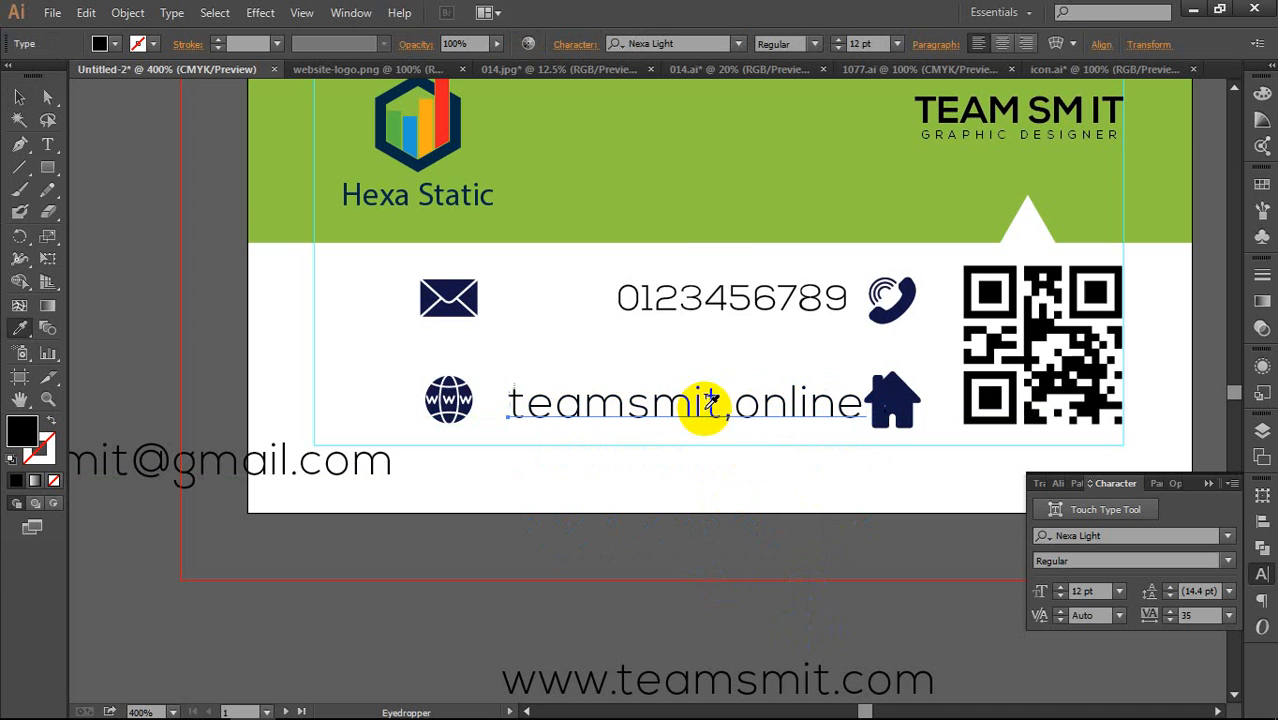
pyautogui.click(744, 284)
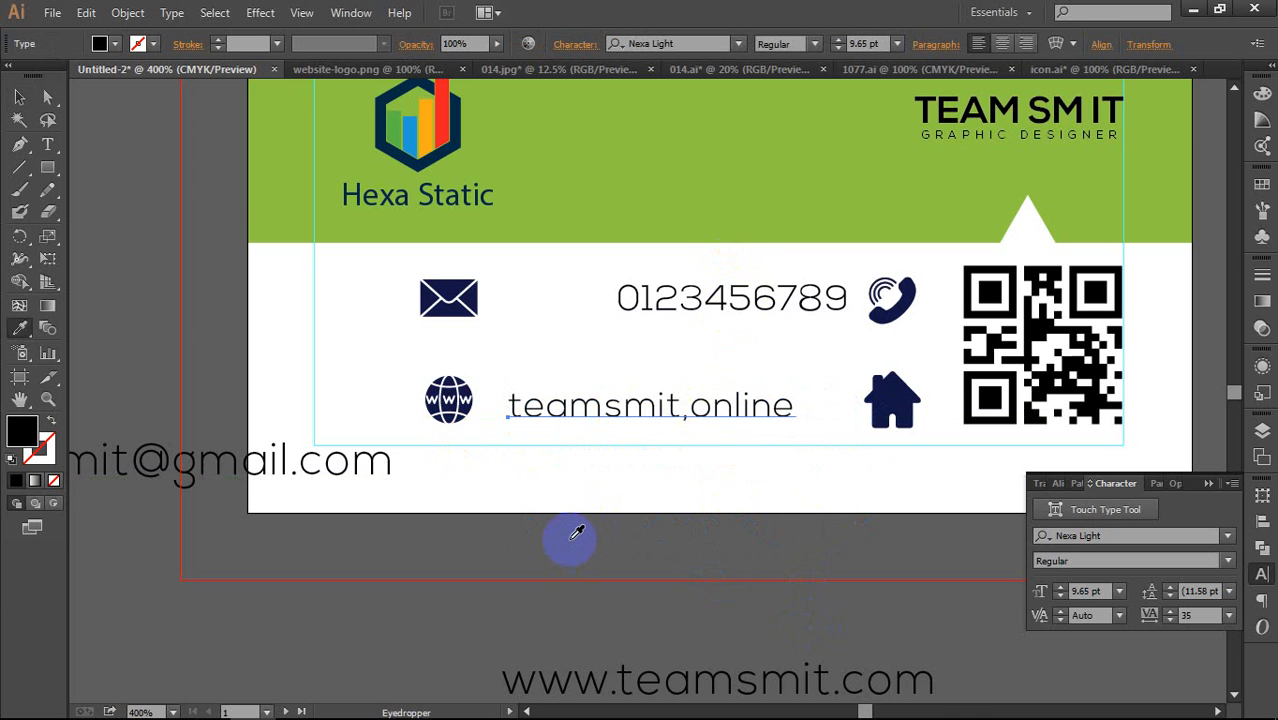
pyautogui.press('v')
pyautogui.moveTo(650, 406); pyautogui.dragTo(699, 412)
# Step: Scale the "teamsmit,online" text down to 8.05 pt so its width roughly matches the phone number above
pyautogui.scroll(2, 742, 436)
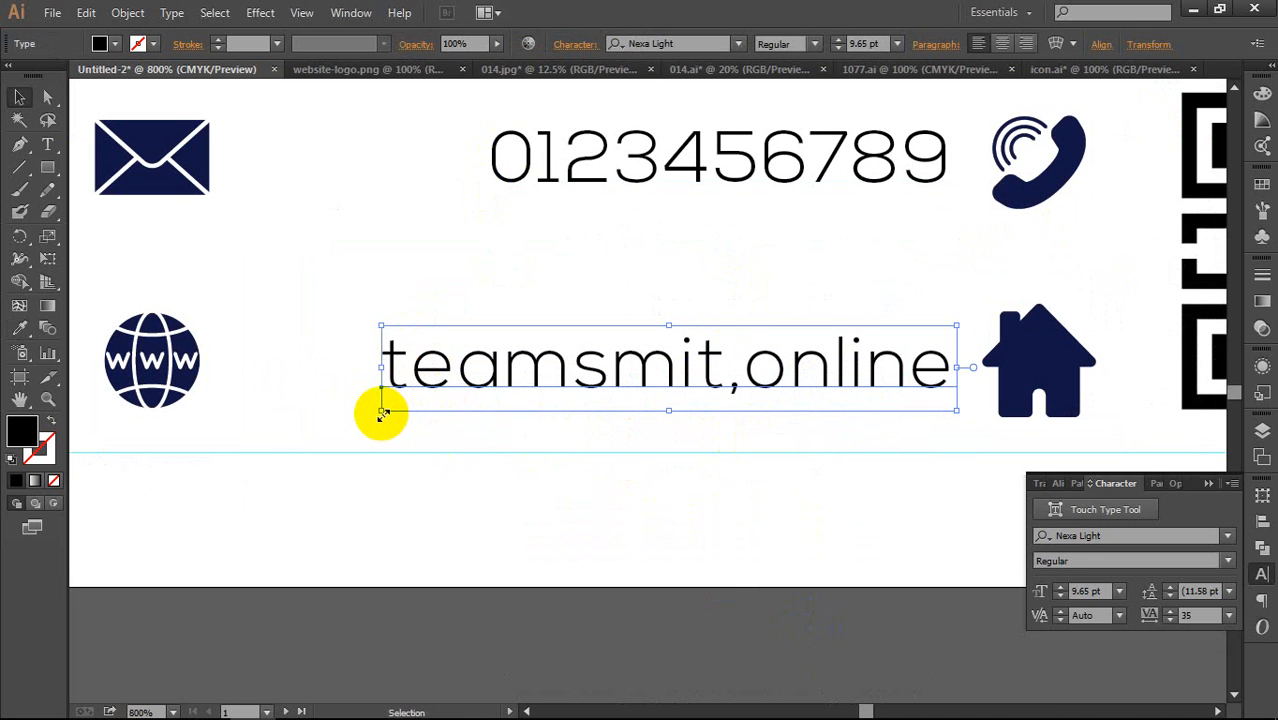
pyautogui.moveTo(382, 413); pyautogui.dragTo(410, 400)
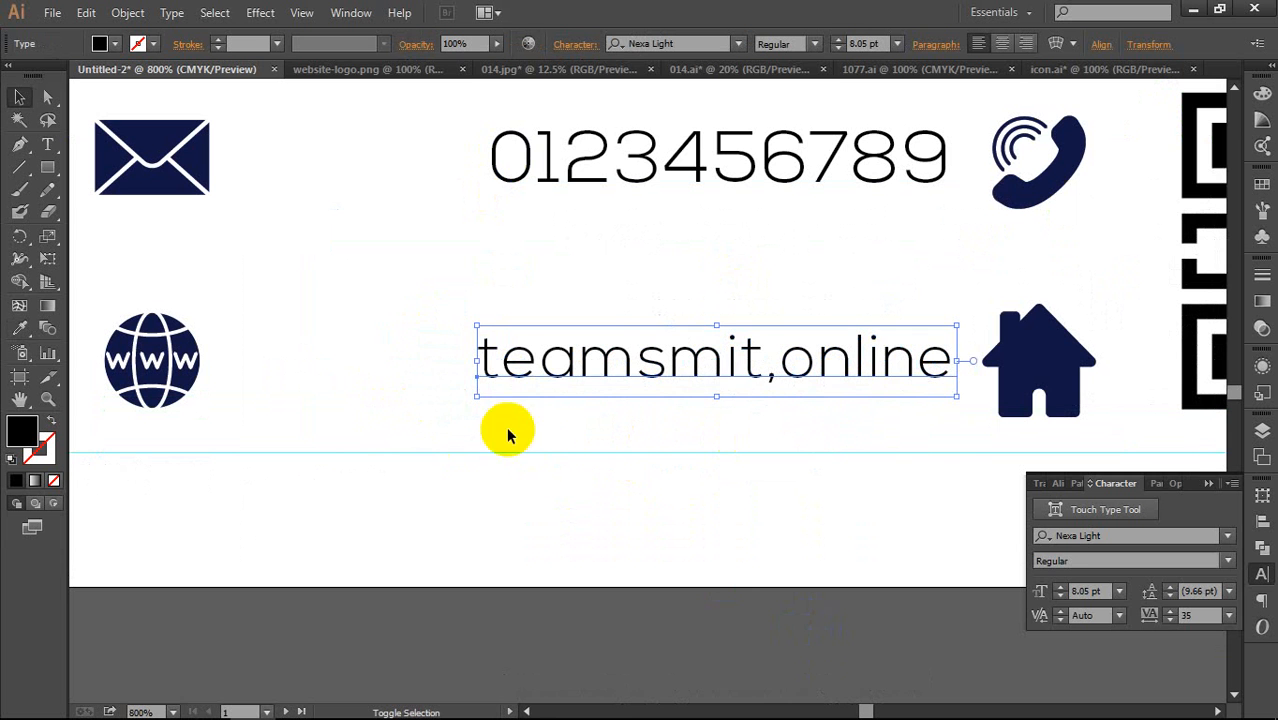
pyautogui.click(675, 532)
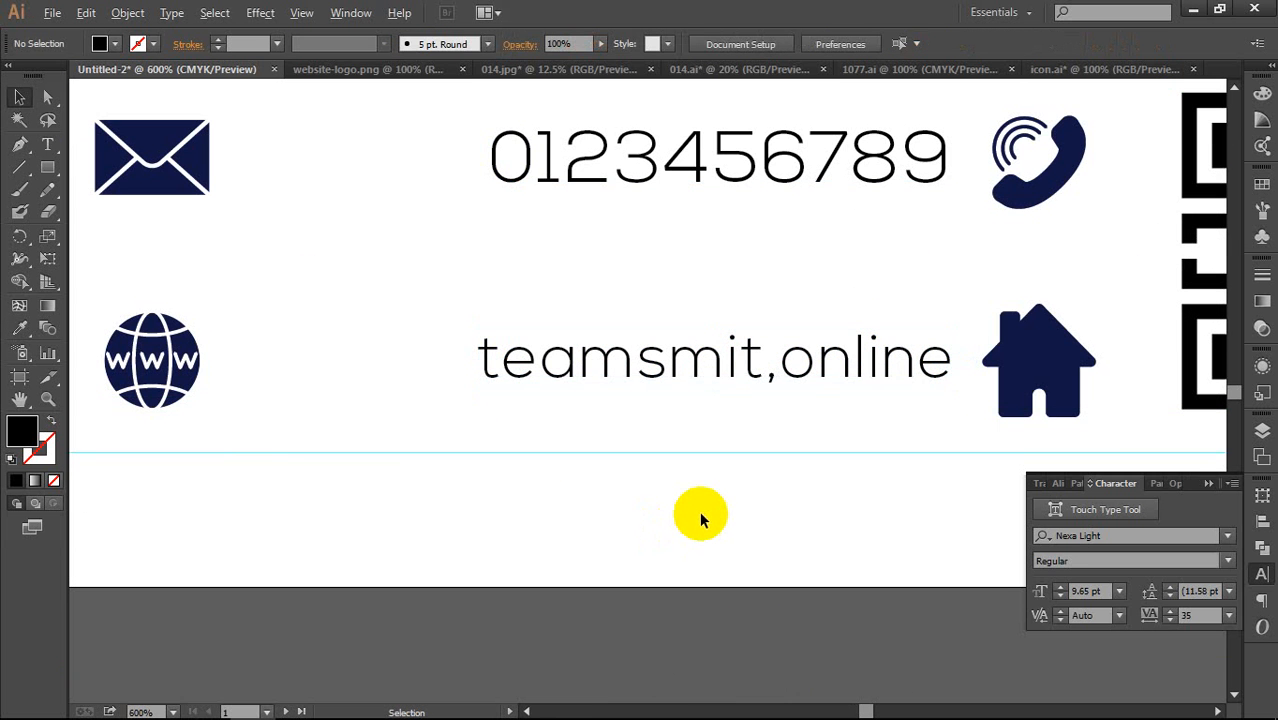
pyautogui.scroll(-1, 699, 511)
pyautogui.moveTo(747, 407); pyautogui.dragTo(748, 414)
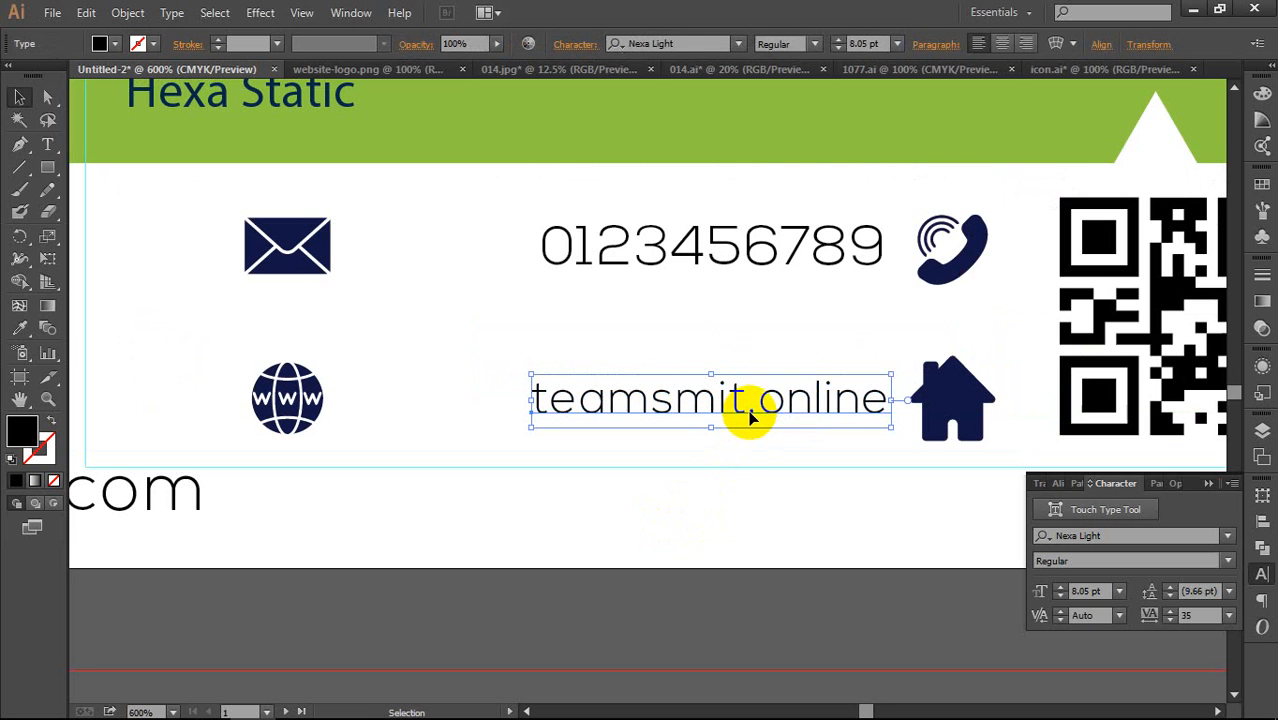
# Step: Scale the phone and house icons down slightly to similar widths
pyautogui.click(937, 270)
pyautogui.moveTo(989, 286)
pyautogui.mouseDown()
pyautogui.moveTo(995, 331)
pyautogui.moveTo(981, 275)
pyautogui.moveTo(988, 284)
pyautogui.mouseUp()
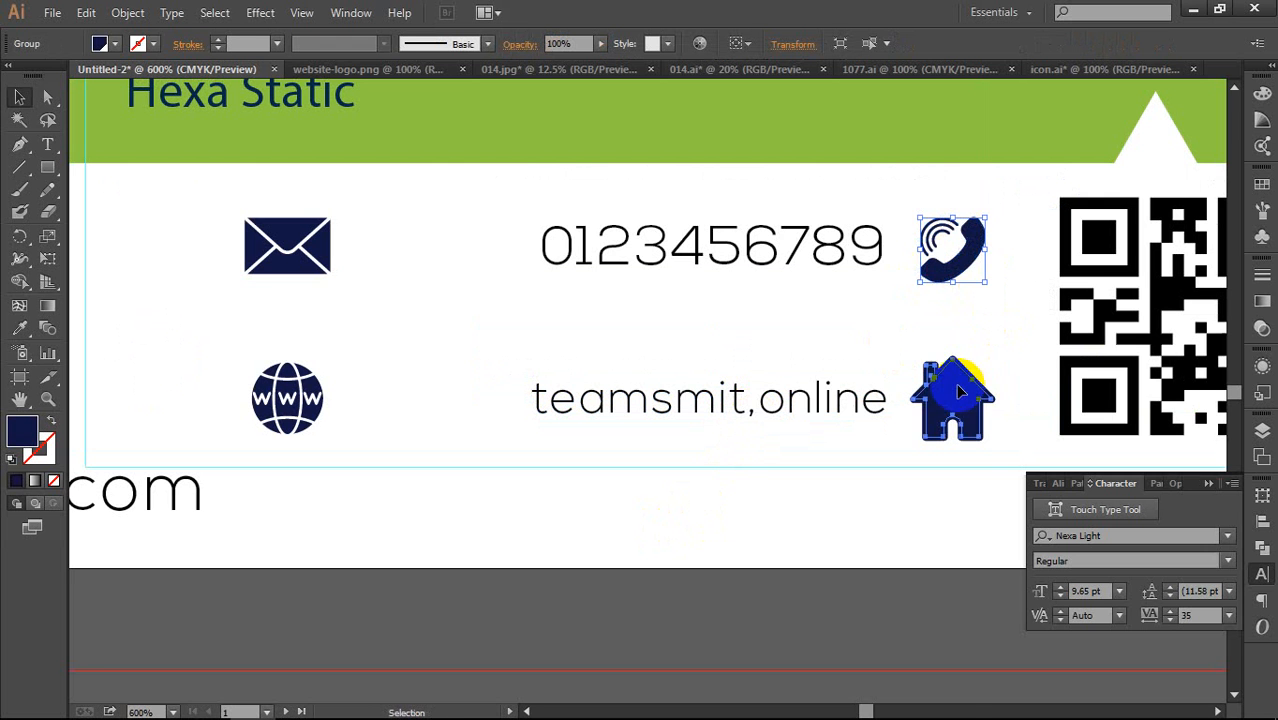
pyautogui.click(975, 425)
pyautogui.moveTo(991, 439)
pyautogui.mouseDown()
pyautogui.moveTo(982, 426)
pyautogui.moveTo(990, 446)
pyautogui.mouseUp()
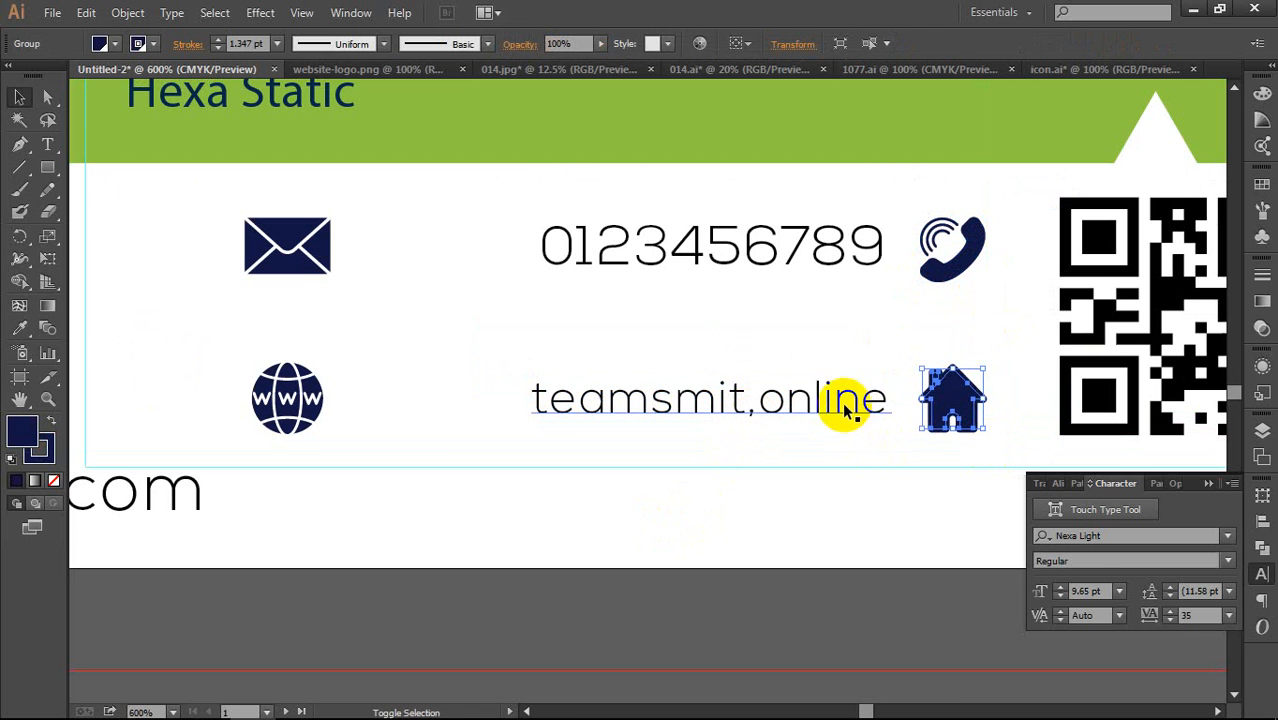
# Step: Align the "teamsmit,online" text and the house icon on their vertical centers
pyautogui.click(847, 408)
pyautogui.keyDown('shift'); pyautogui.click(979, 419); pyautogui.keyUp('shift')
pyautogui.click(728, 45)
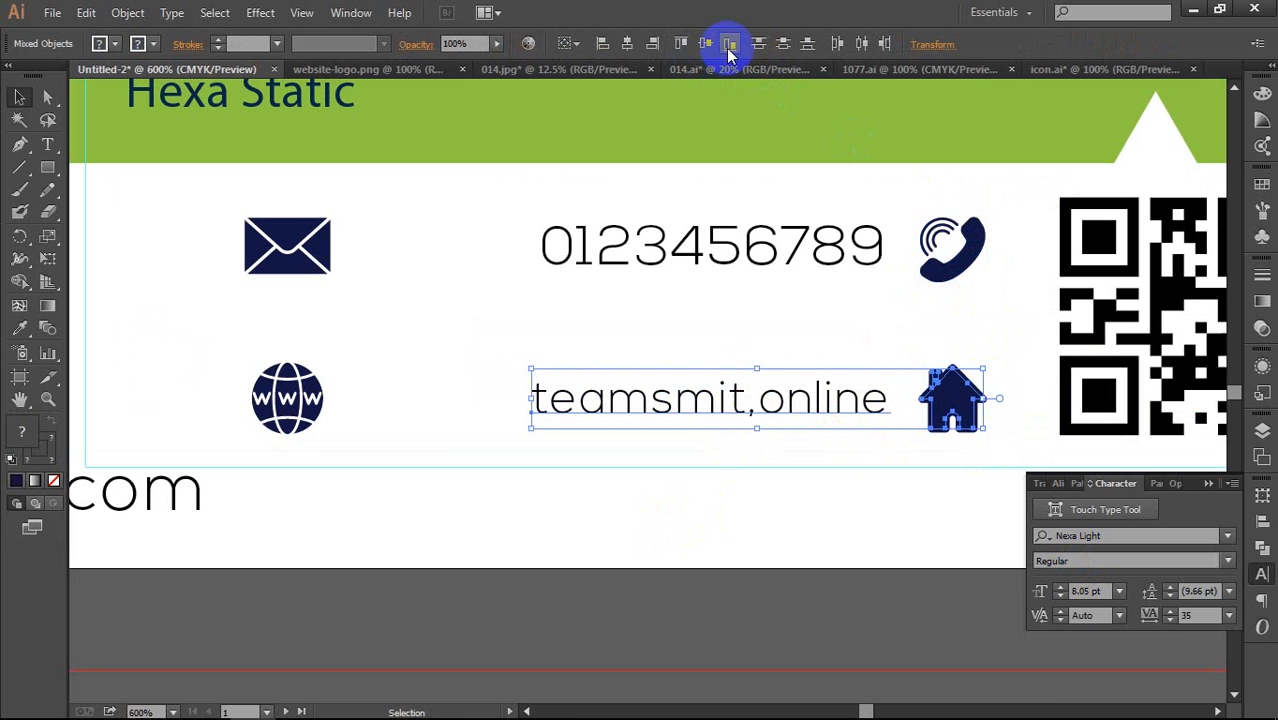
pyautogui.click(707, 45)
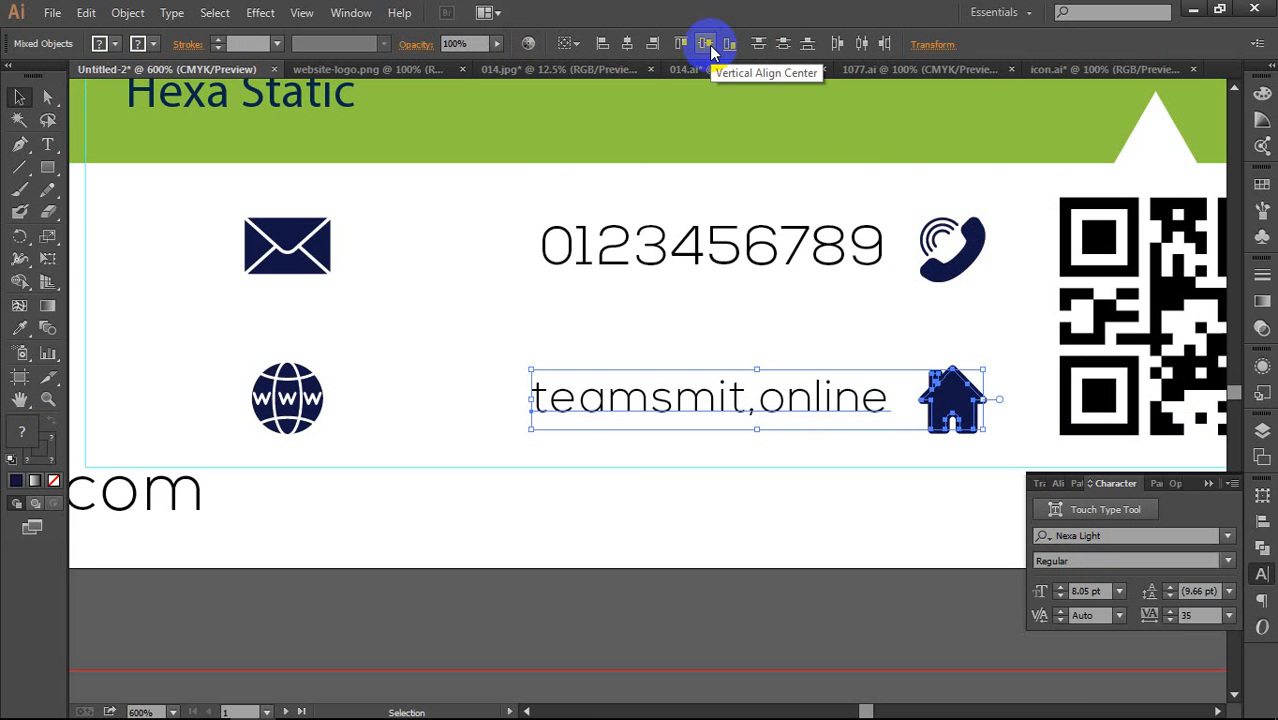
pyautogui.click(922, 578)
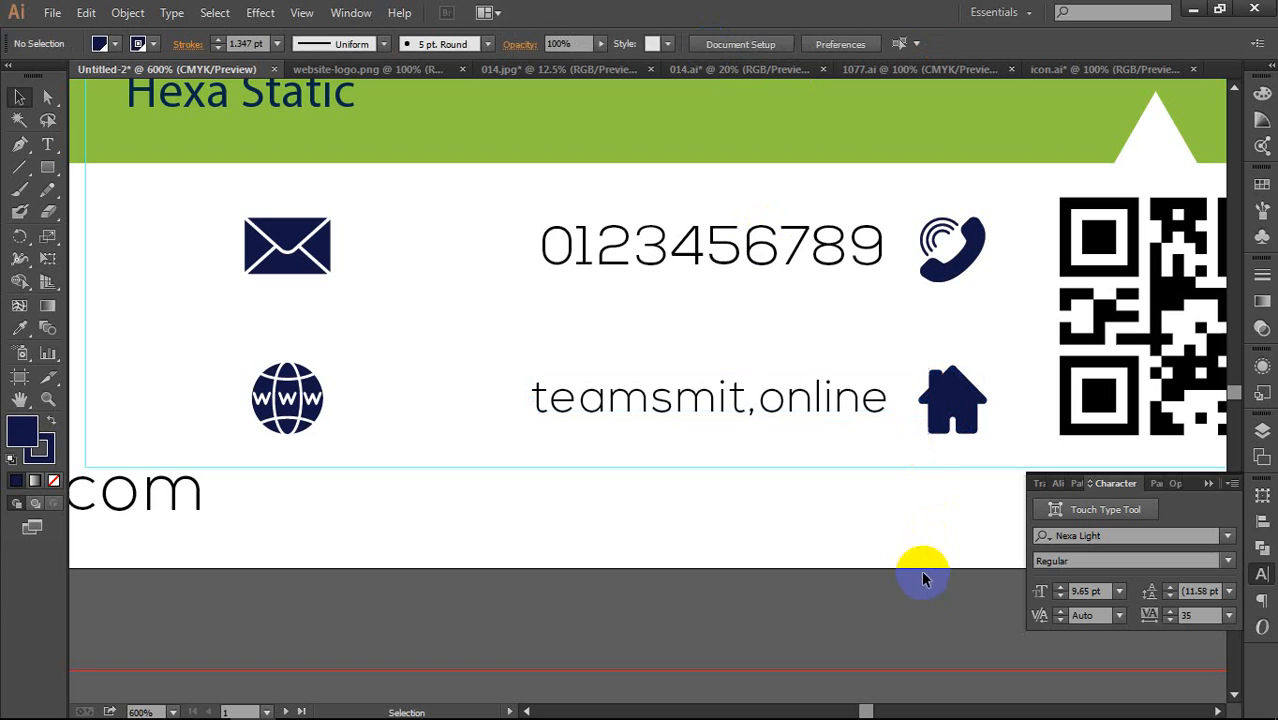
# Step: Place a copy of the "teamsmit,online" text just below the card's lower edge
pyautogui.click(826, 410)
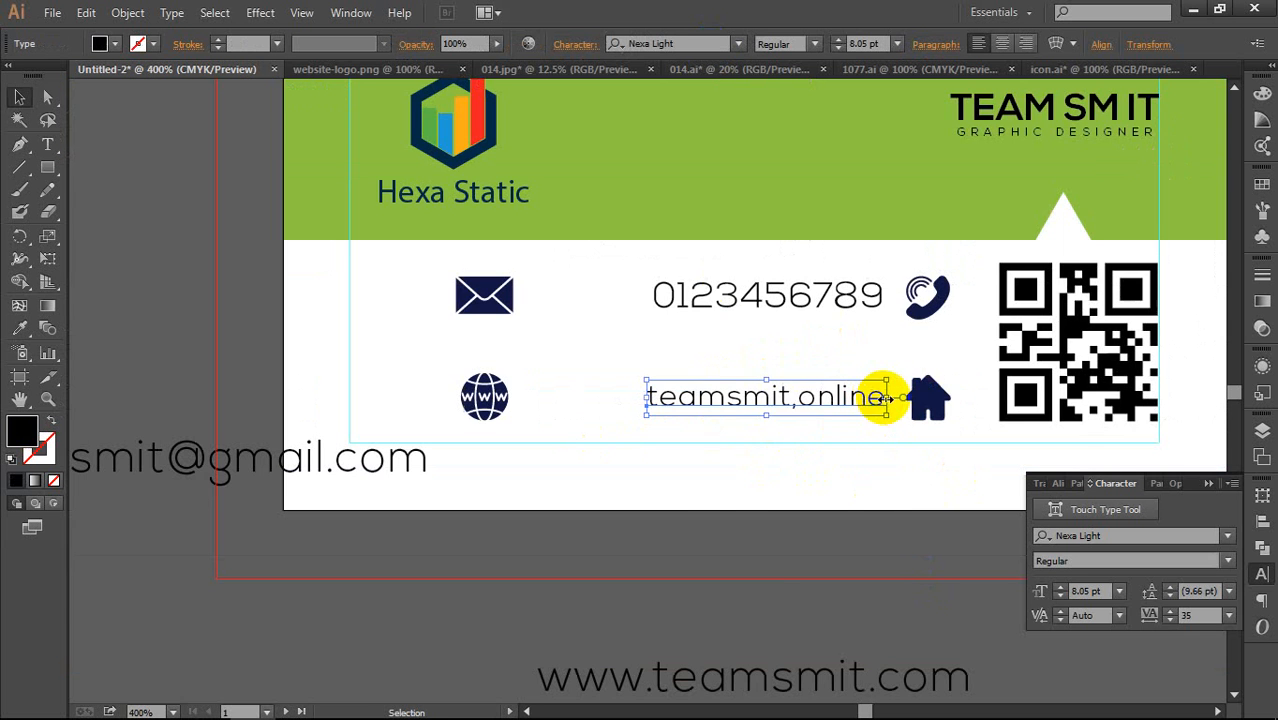
pyautogui.scroll(-1, 872, 396)
pyautogui.moveTo(779, 408); pyautogui.dragTo(813, 542)
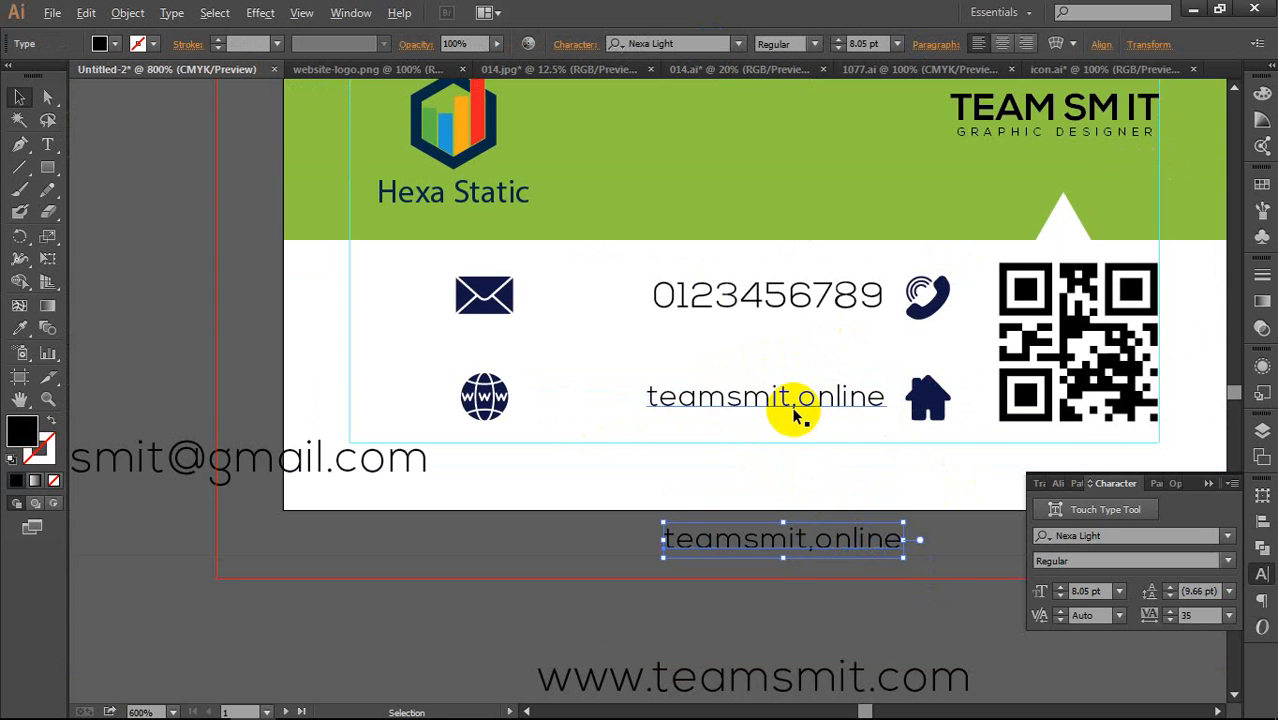
# Step: Convert the "teamsmit,online" text beside the house icon to outlines
pyautogui.scroll(2, 800, 400)
pyautogui.click(820, 385)
pyautogui.rightClick(813, 387)
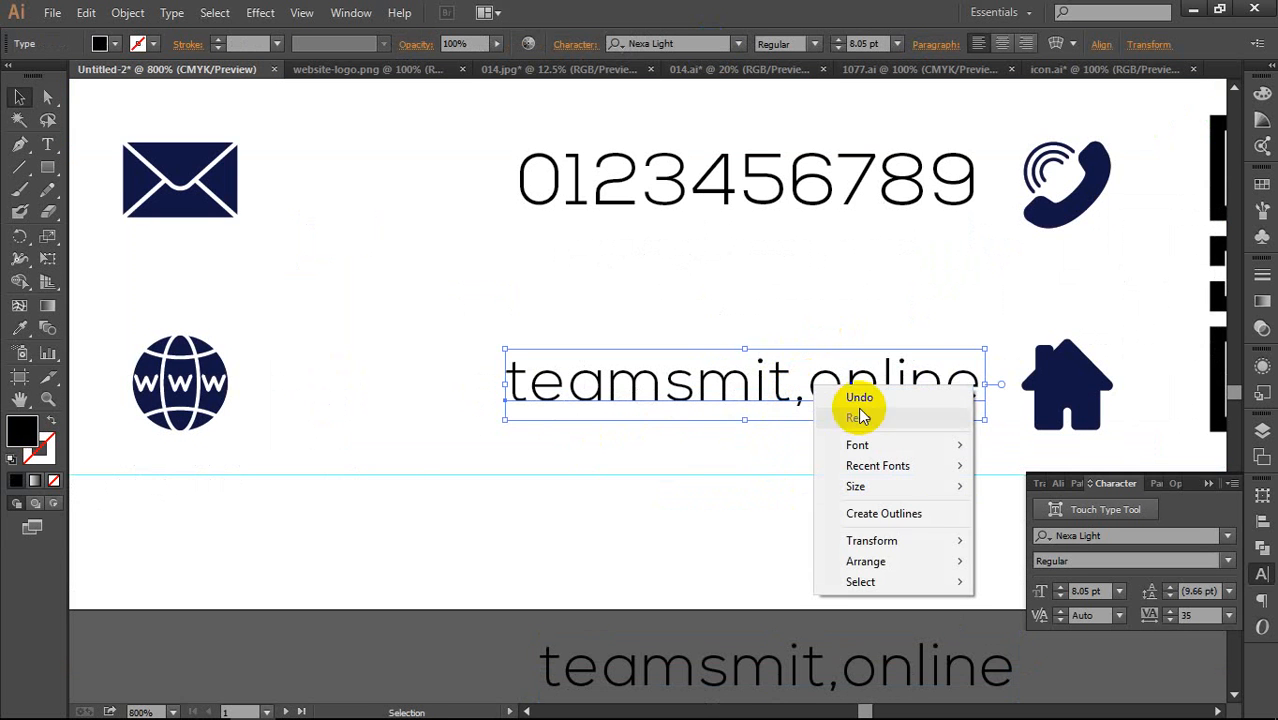
pyautogui.click(918, 514)
pyautogui.click(930, 452)
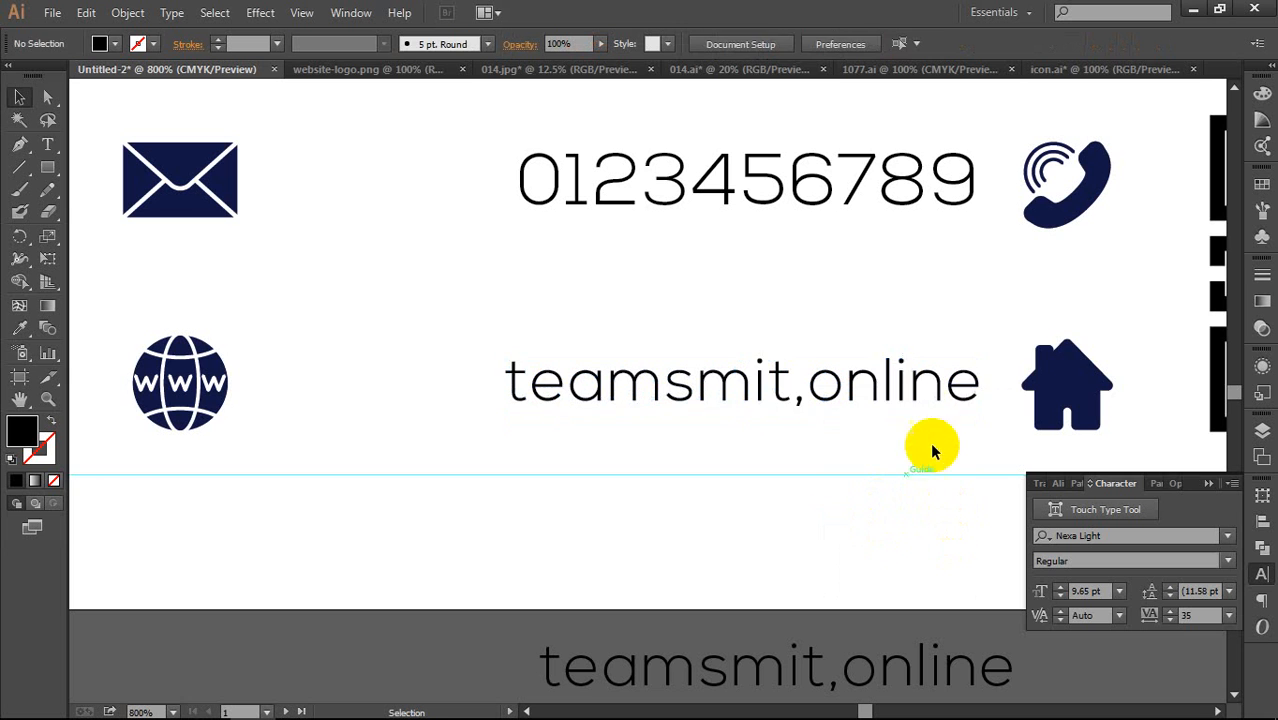
# Step: Align the outlined "teamsmit,online" text and the house icon on their vertical centers
pyautogui.click(905, 398)
pyautogui.keyDown('shift'); pyautogui.click(1045, 395); pyautogui.keyUp('shift')
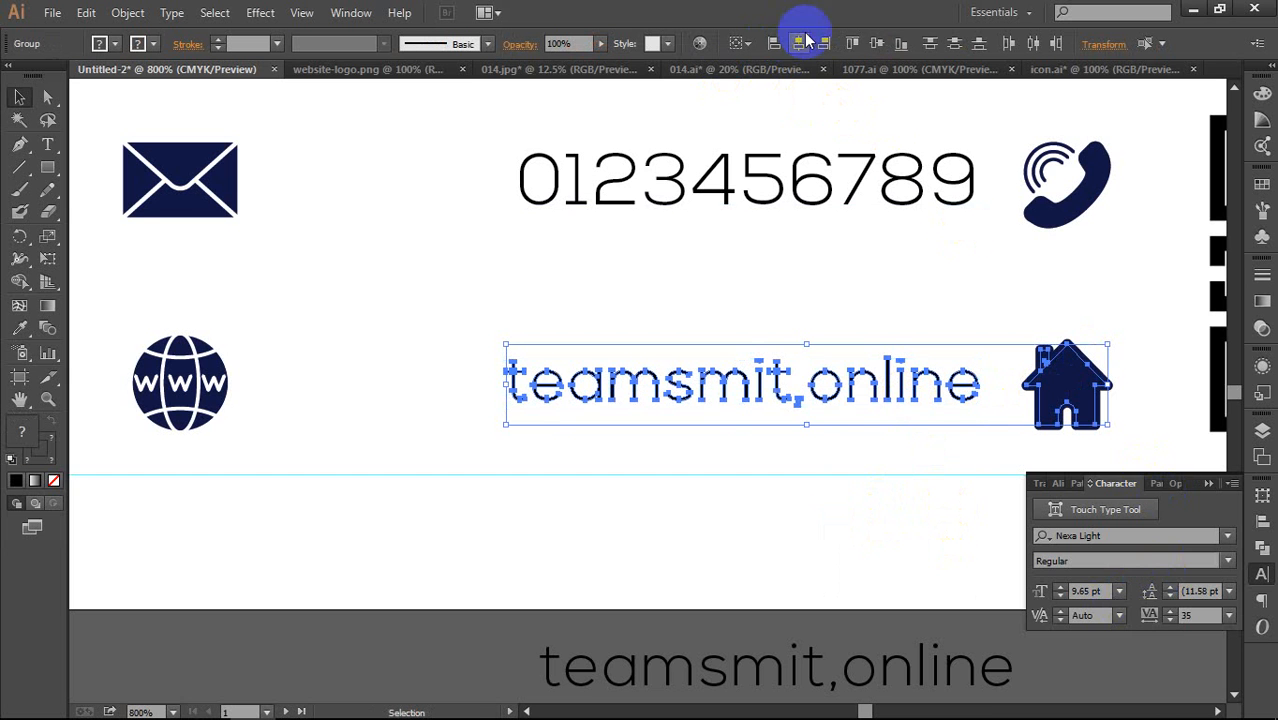
pyautogui.click(877, 44)
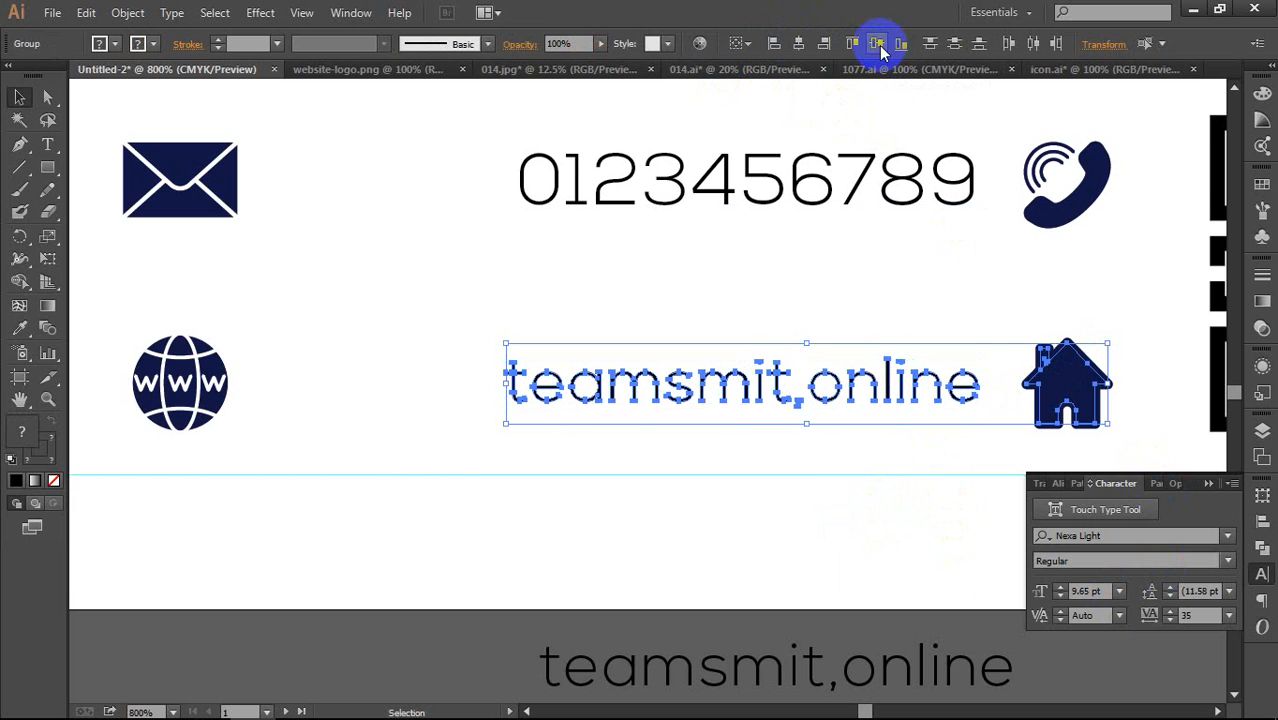
pyautogui.click(851, 506)
pyautogui.scroll(-1, 852, 510)
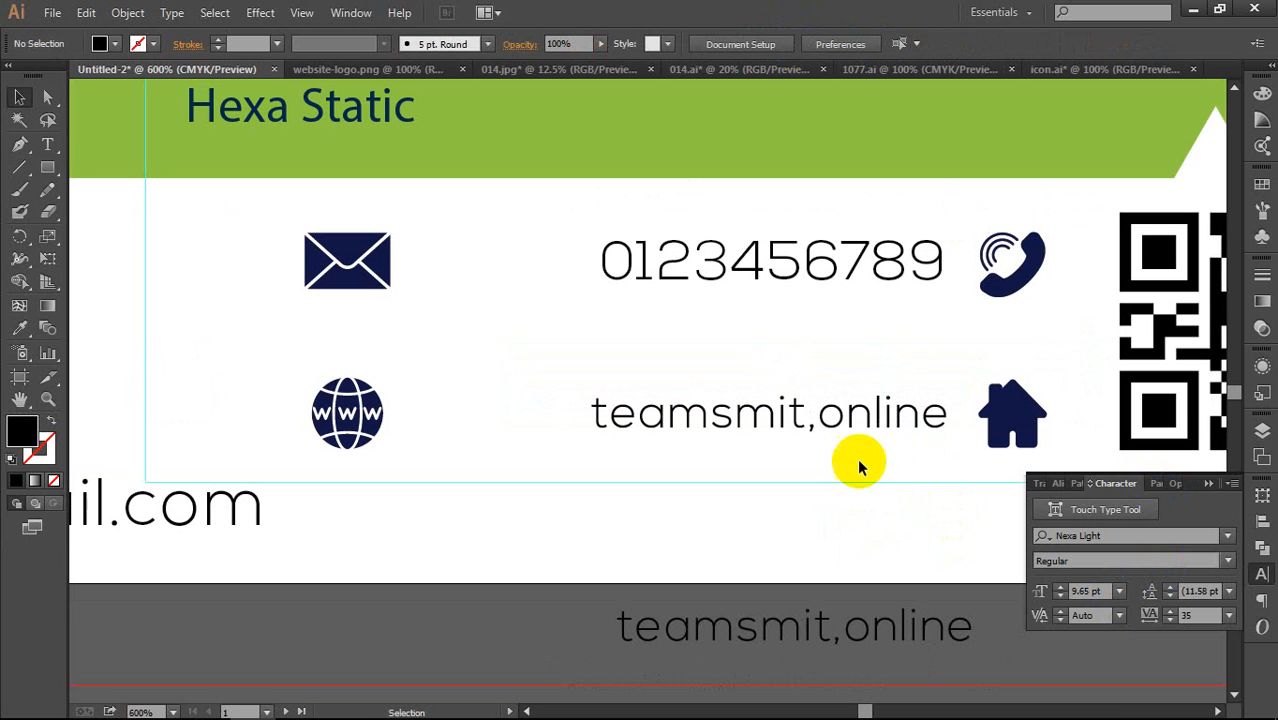
# Step: Align the outlined "teamsmit,online" text and the phone number text on their right edges
pyautogui.click(893, 414)
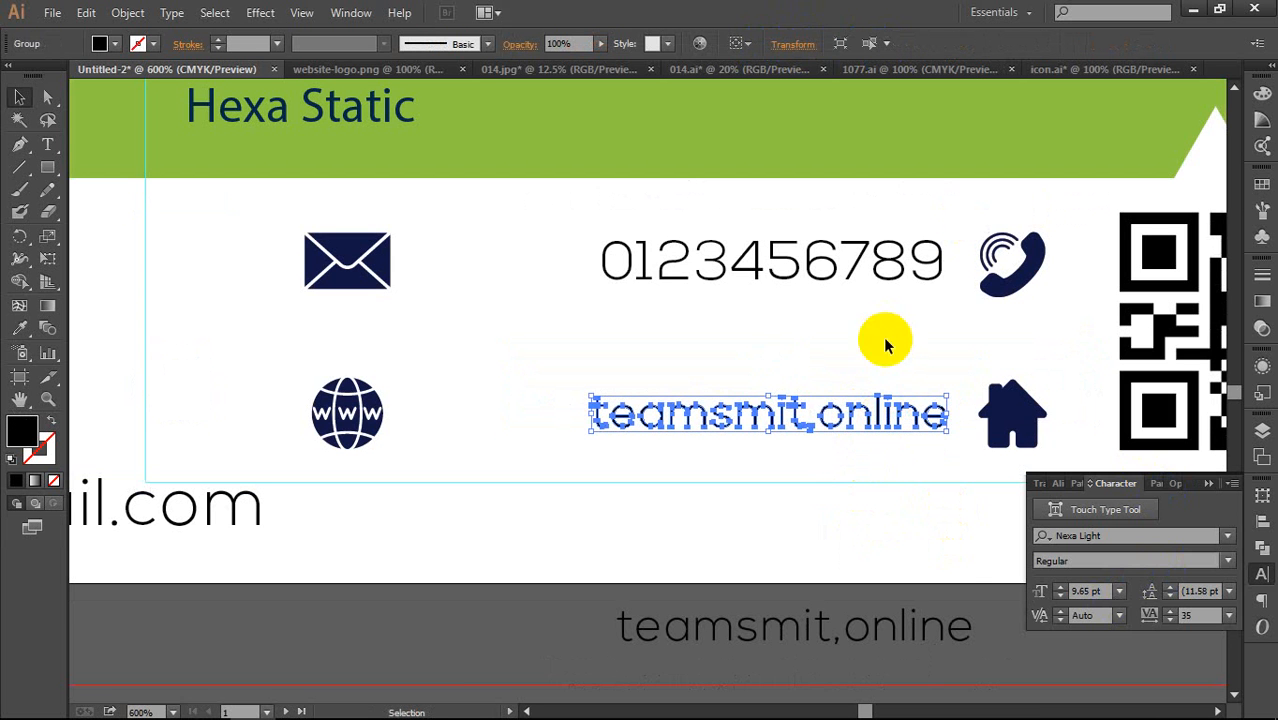
pyautogui.keyDown('shift'); pyautogui.click(893, 251); pyautogui.keyUp('shift')
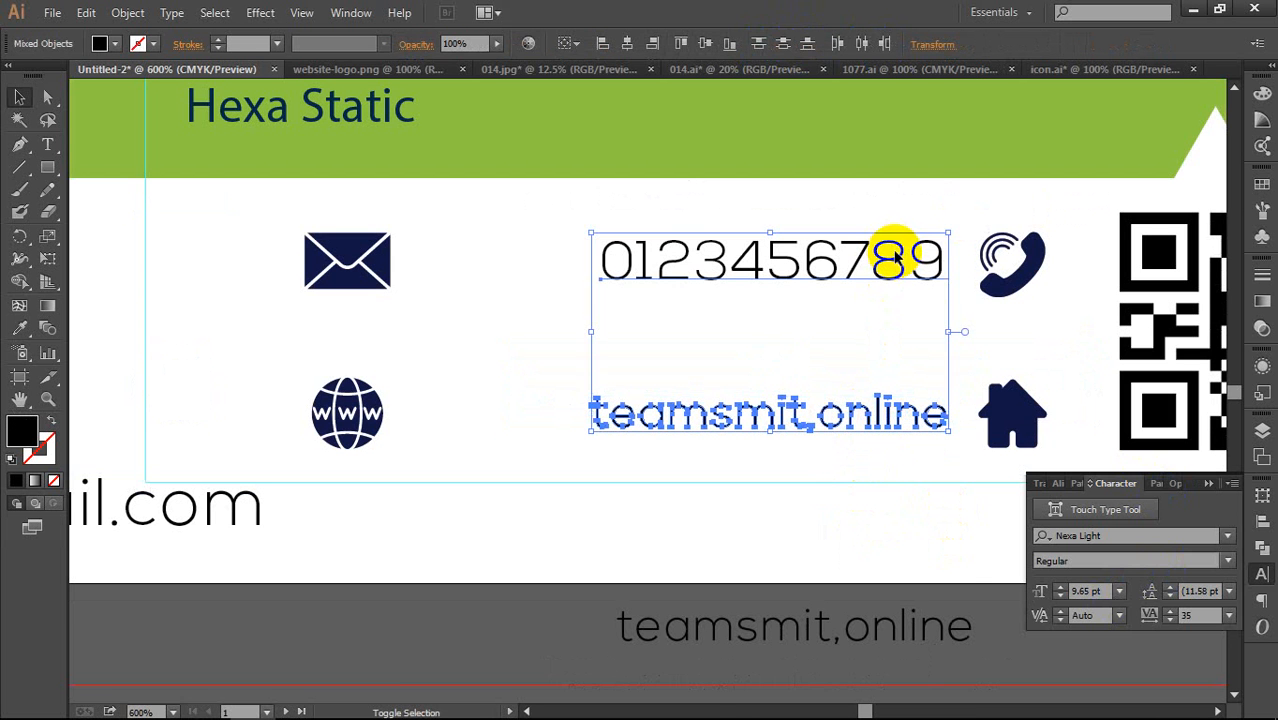
pyautogui.click(654, 45)
pyautogui.click(761, 510)
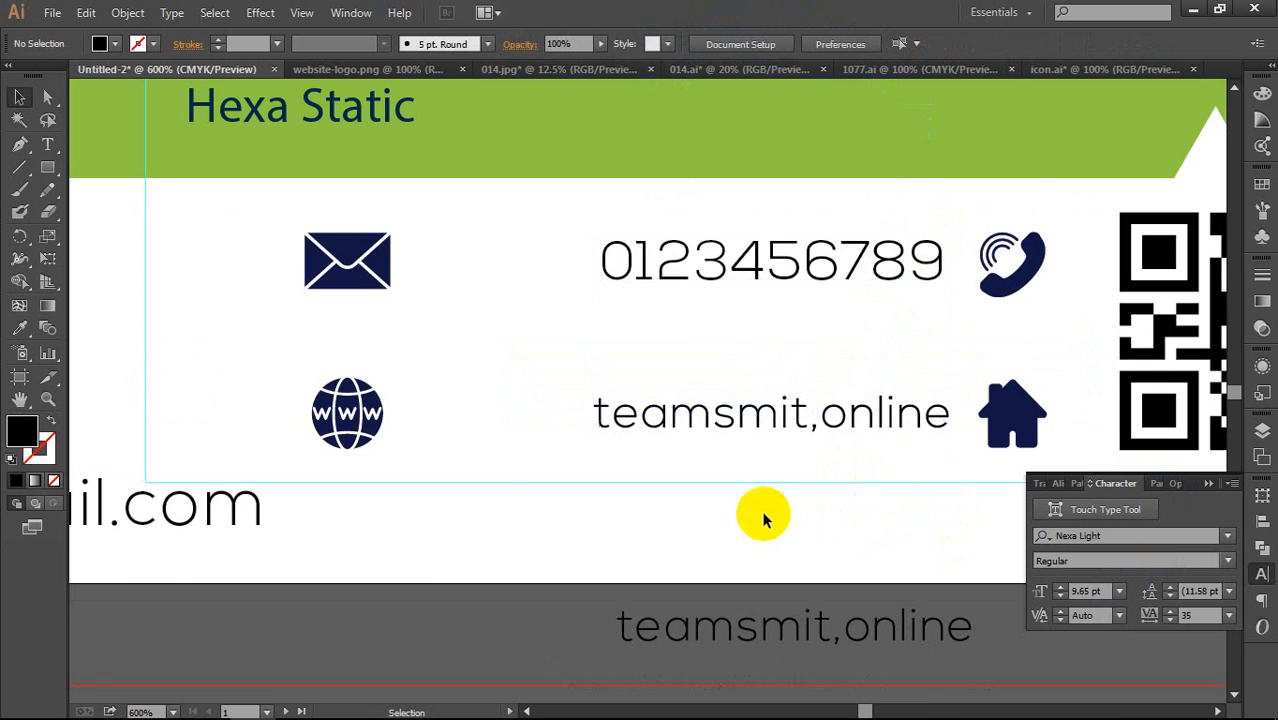
# Step: Move the envelope and globe icons together closer to the phone number and "teamsmit,online" texts
pyautogui.scroll(-1, 750, 510)
pyautogui.moveTo(662, 529); pyautogui.dragTo(748, 508)
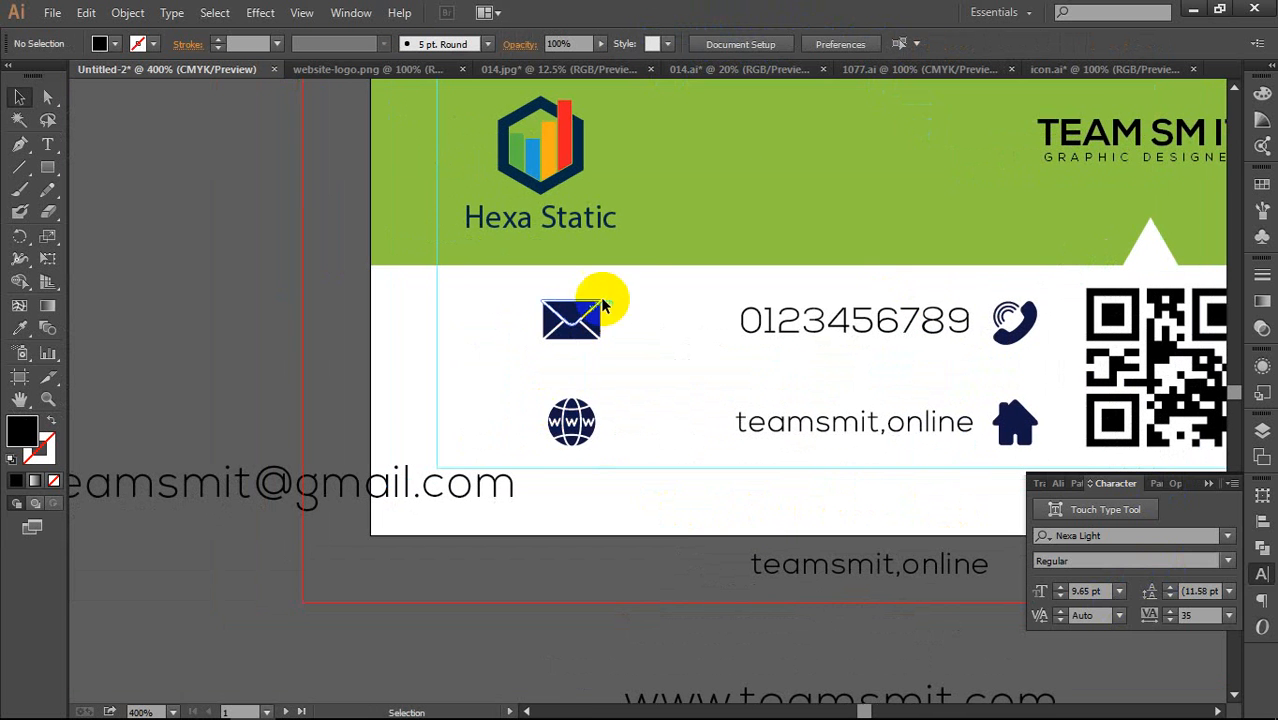
pyautogui.moveTo(636, 275); pyautogui.dragTo(690, 438)
pyautogui.click(714, 456)
pyautogui.scroll(2, 709, 402)
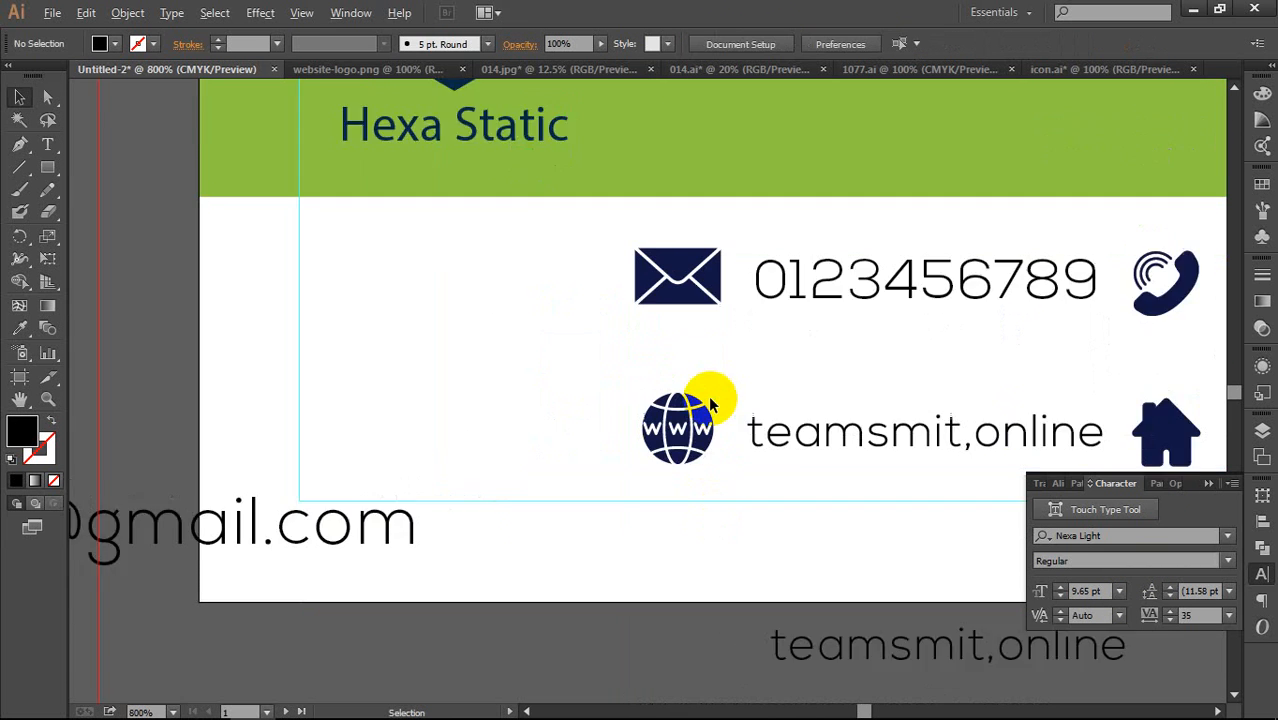
# Step: Scale down the envelope icon and the globe icon proportionally around their own centers
pyautogui.click(681, 267)
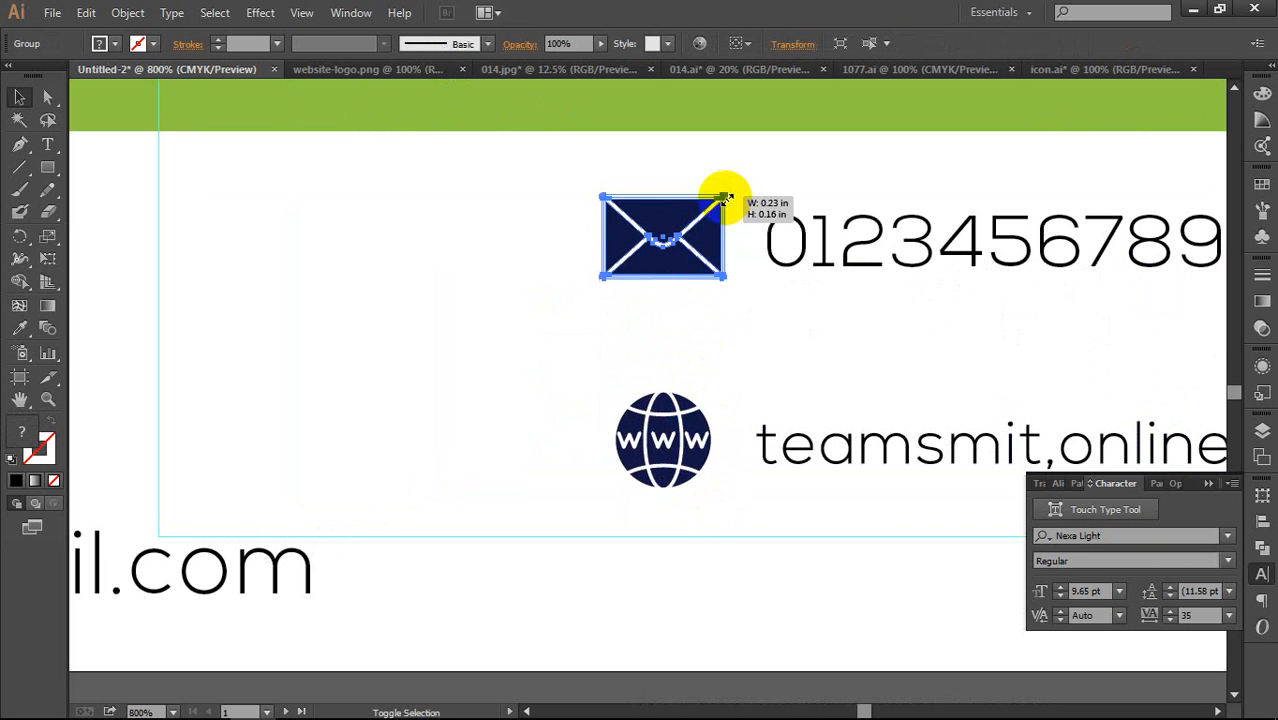
pyautogui.moveTo(724, 197); pyautogui.dragTo(706, 208)
pyautogui.click(741, 324)
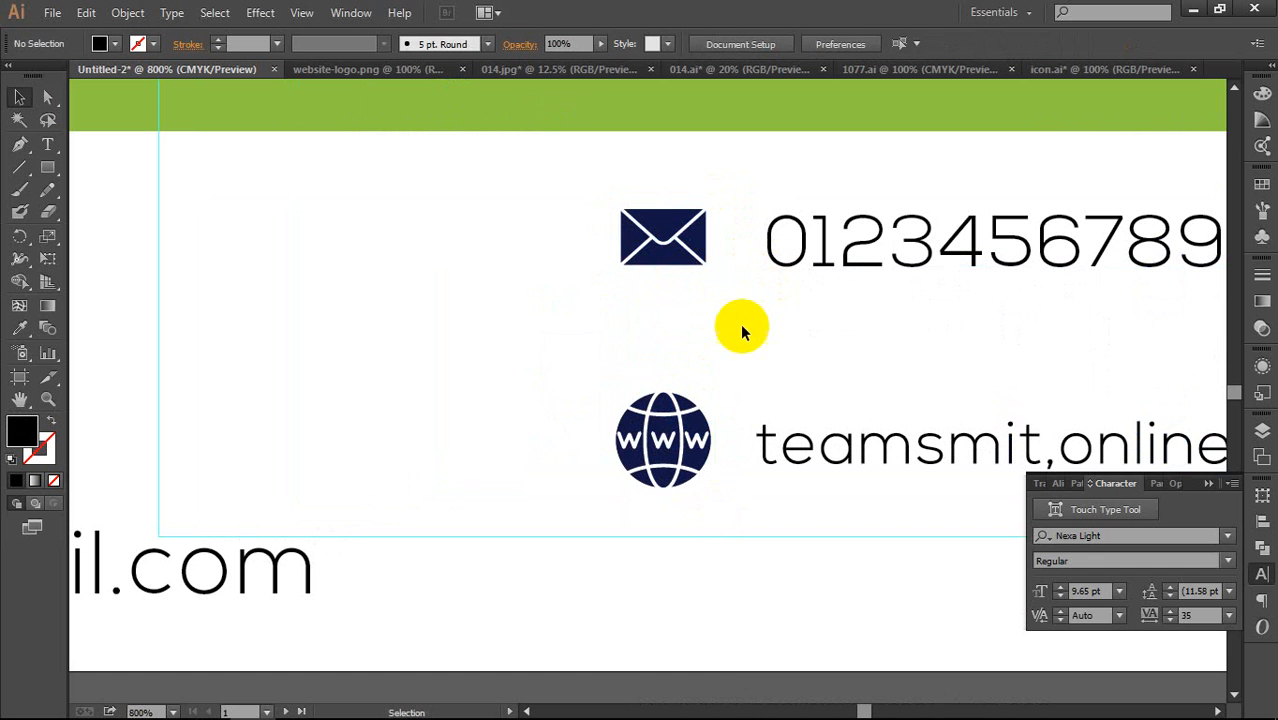
pyautogui.click(710, 403)
pyautogui.moveTo(717, 392); pyautogui.dragTo(705, 430)
pyautogui.click(736, 355)
pyautogui.scroll(-1, 736, 360)
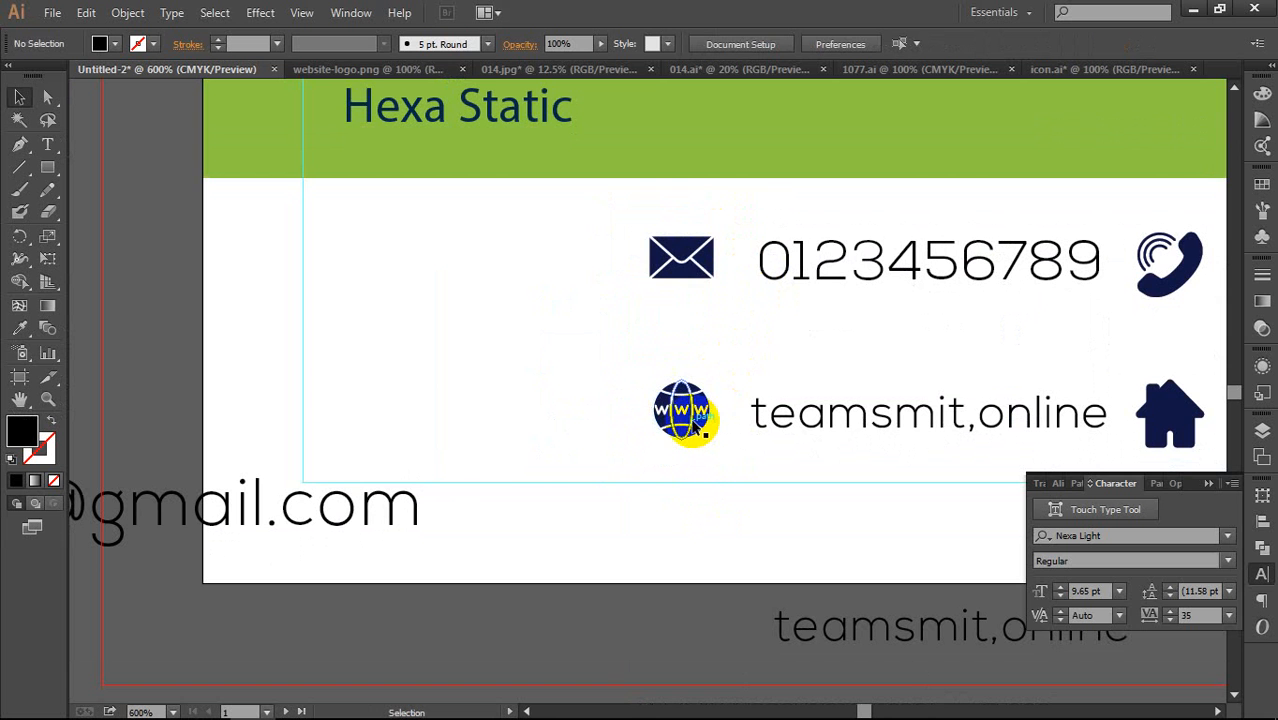
pyautogui.click(685, 262)
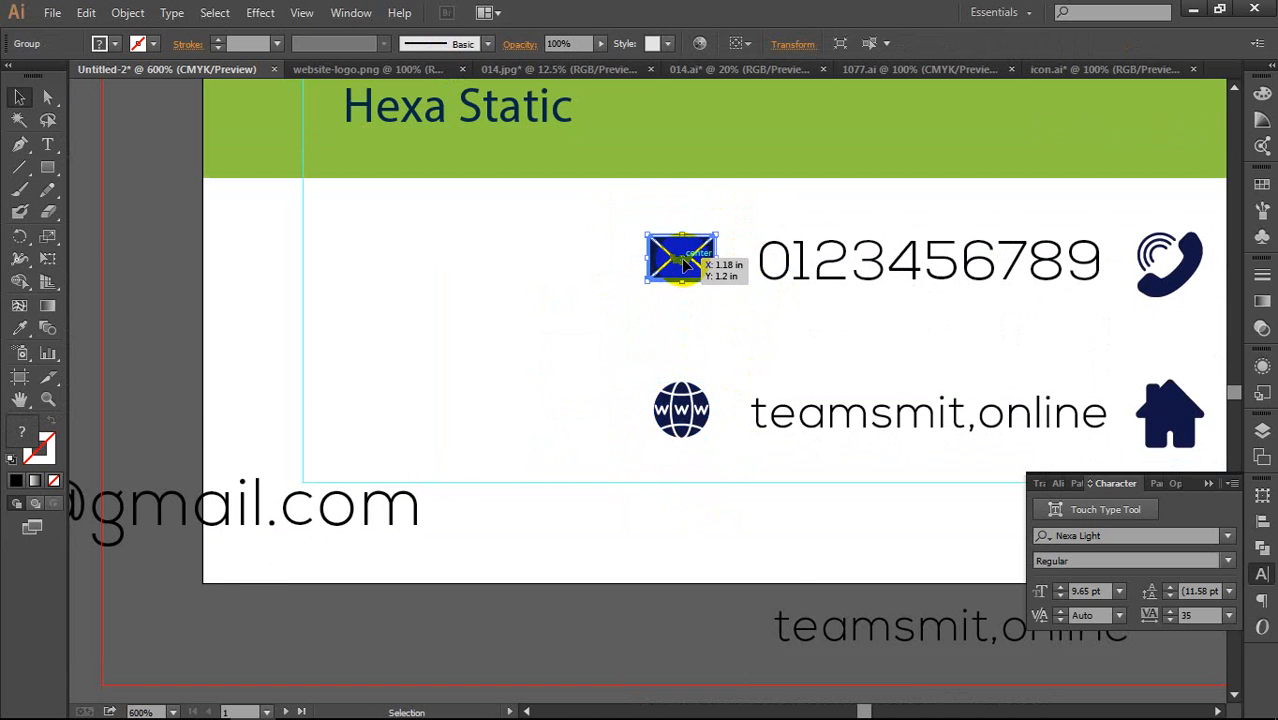
pyautogui.click(585, 390)
# Step: Move the e-mail address text up near the envelope icon and copy the type style of the "teamsmit,online" text below the card onto it
pyautogui.scroll(-1, 576, 451)
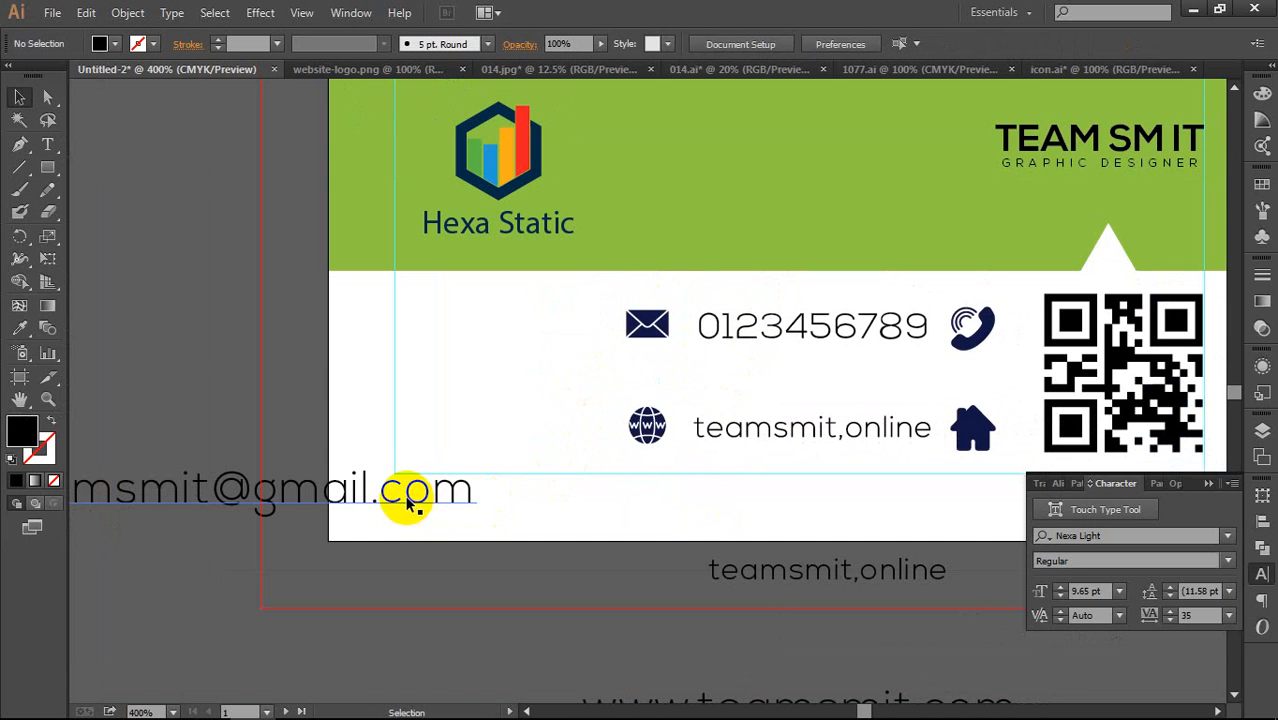
pyautogui.moveTo(393, 482); pyautogui.dragTo(573, 337)
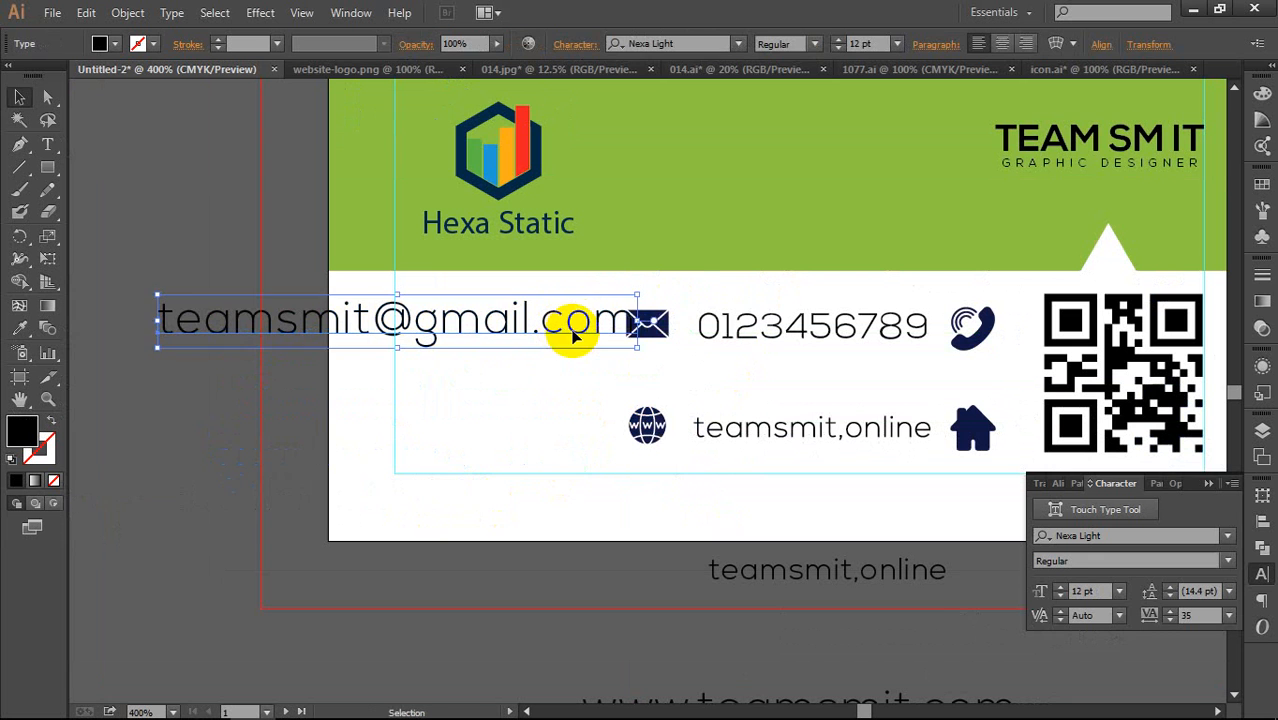
pyautogui.press('i')
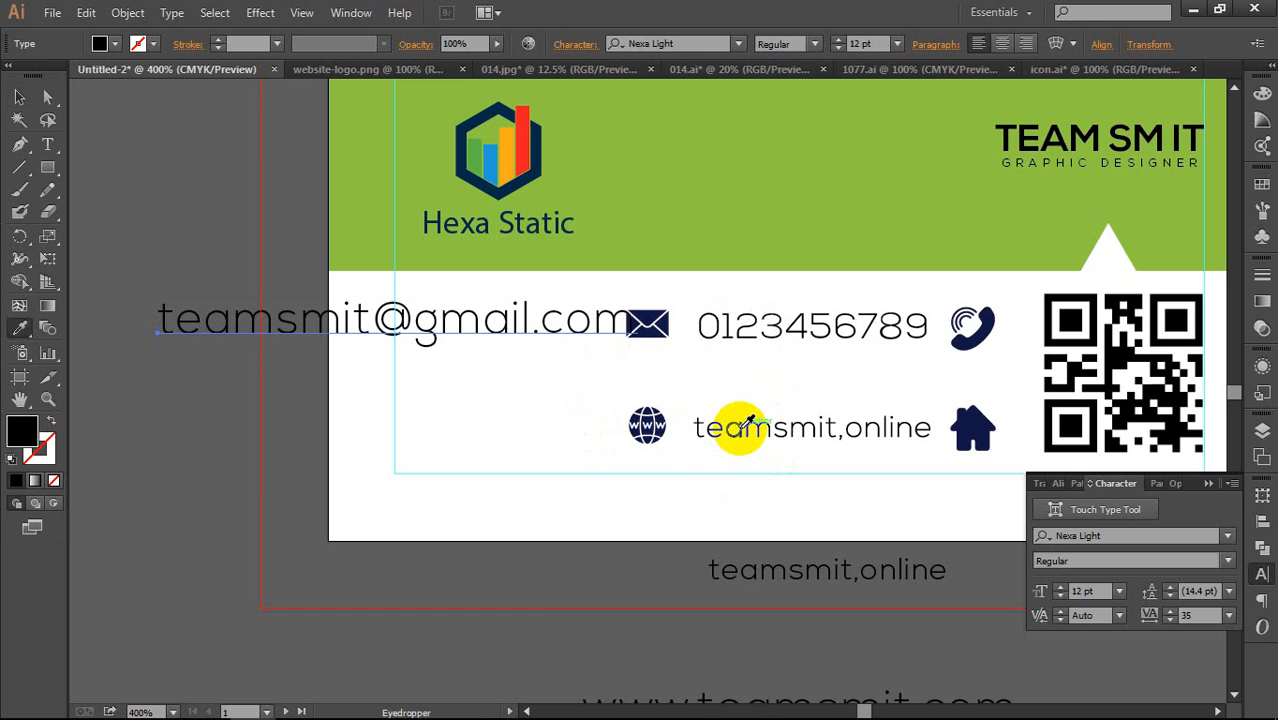
pyautogui.press('v')
pyautogui.click(305, 318)
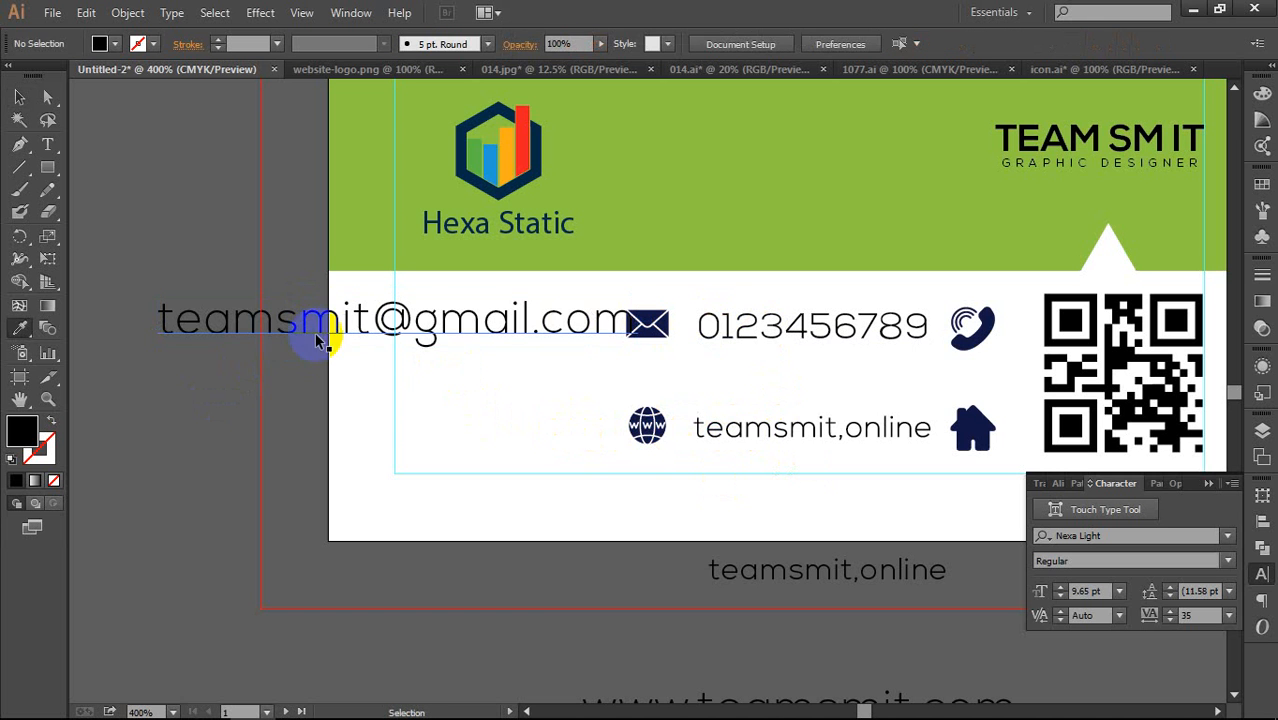
pyautogui.moveTo(314, 328); pyautogui.dragTo(277, 367)
pyautogui.press('i')
pyautogui.click(727, 545)
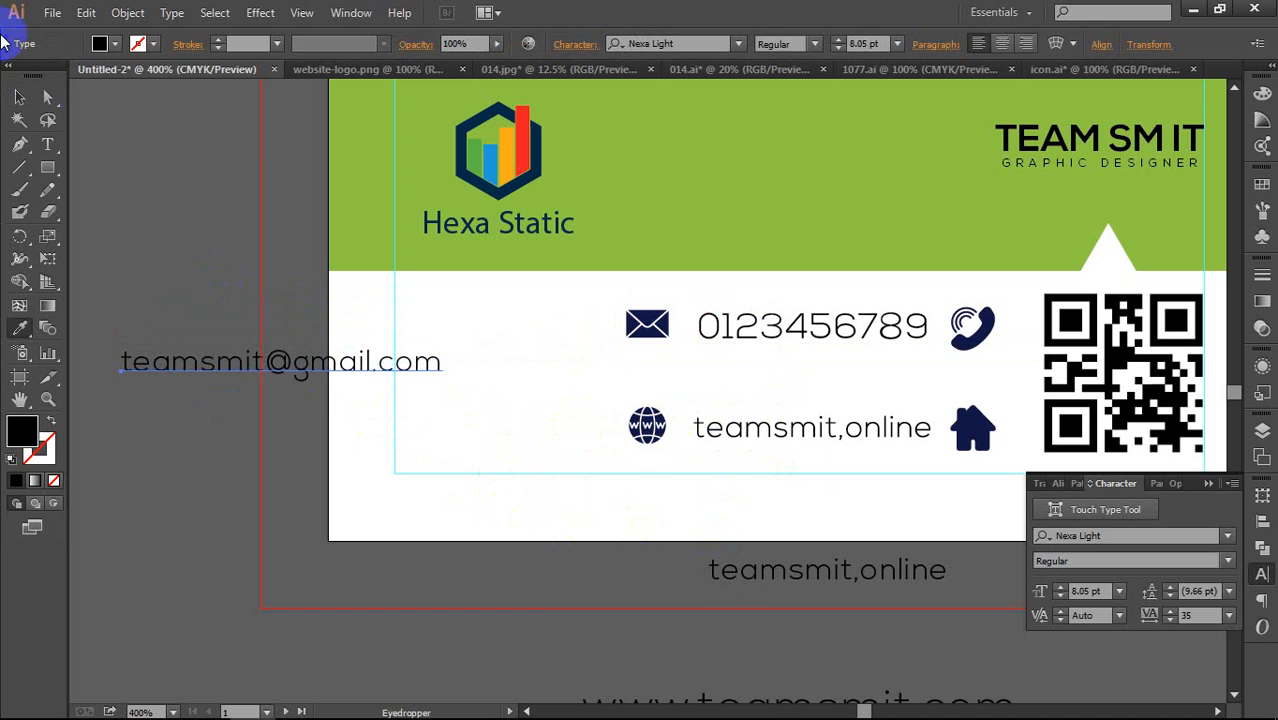
# Step: Scale the e-mail address text down to 5.71 pt and fit it between the card's left margin guide and the envelope icon
pyautogui.click(20, 97)
pyautogui.moveTo(228, 363); pyautogui.dragTo(406, 306)
pyautogui.scroll(2, 474, 346)
pyautogui.moveTo(130, 342); pyautogui.dragTo(227, 319)
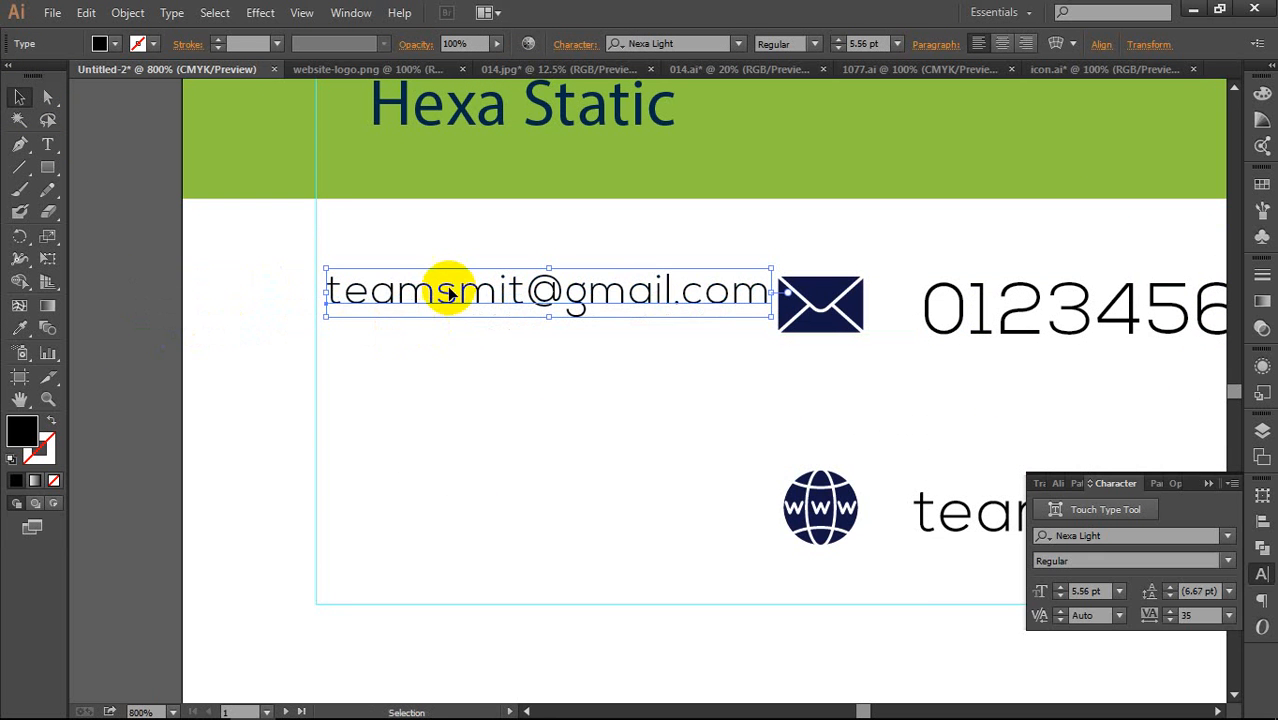
pyautogui.moveTo(448, 288); pyautogui.dragTo(452, 300)
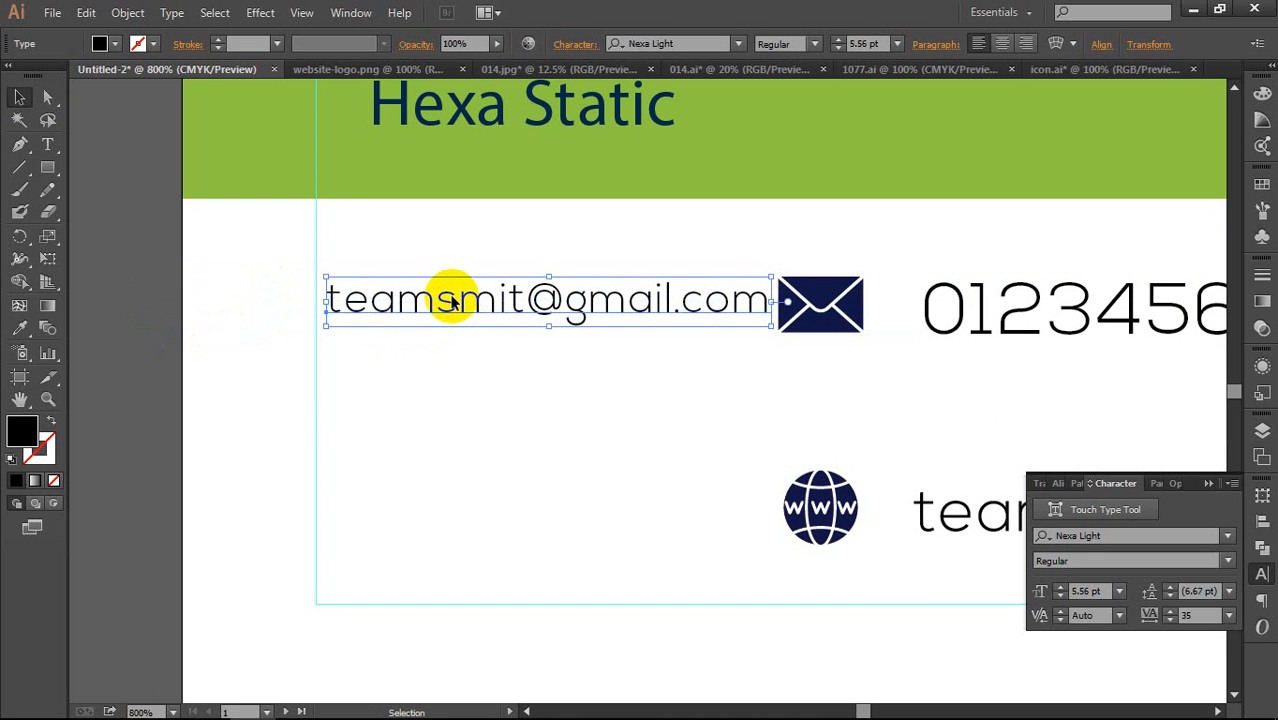
pyautogui.scroll(1, 463, 300)
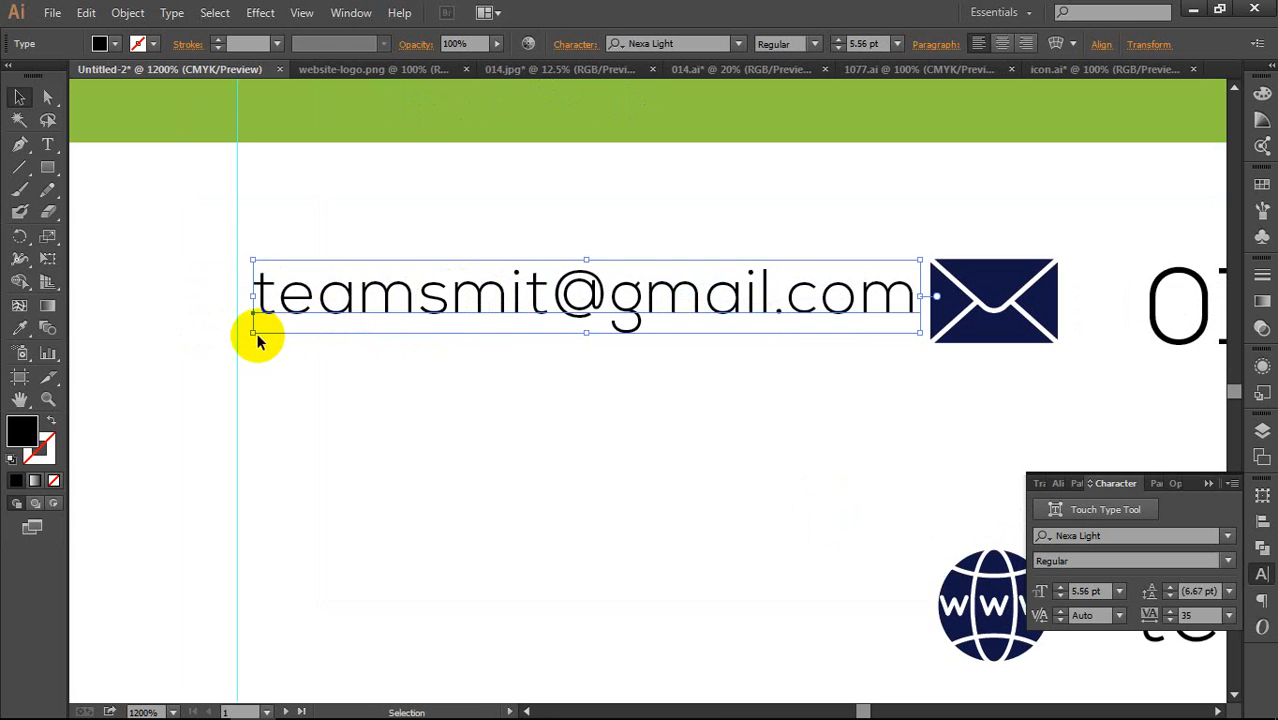
pyautogui.moveTo(252, 332); pyautogui.dragTo(234, 340)
pyautogui.scroll(-1, 730, 376)
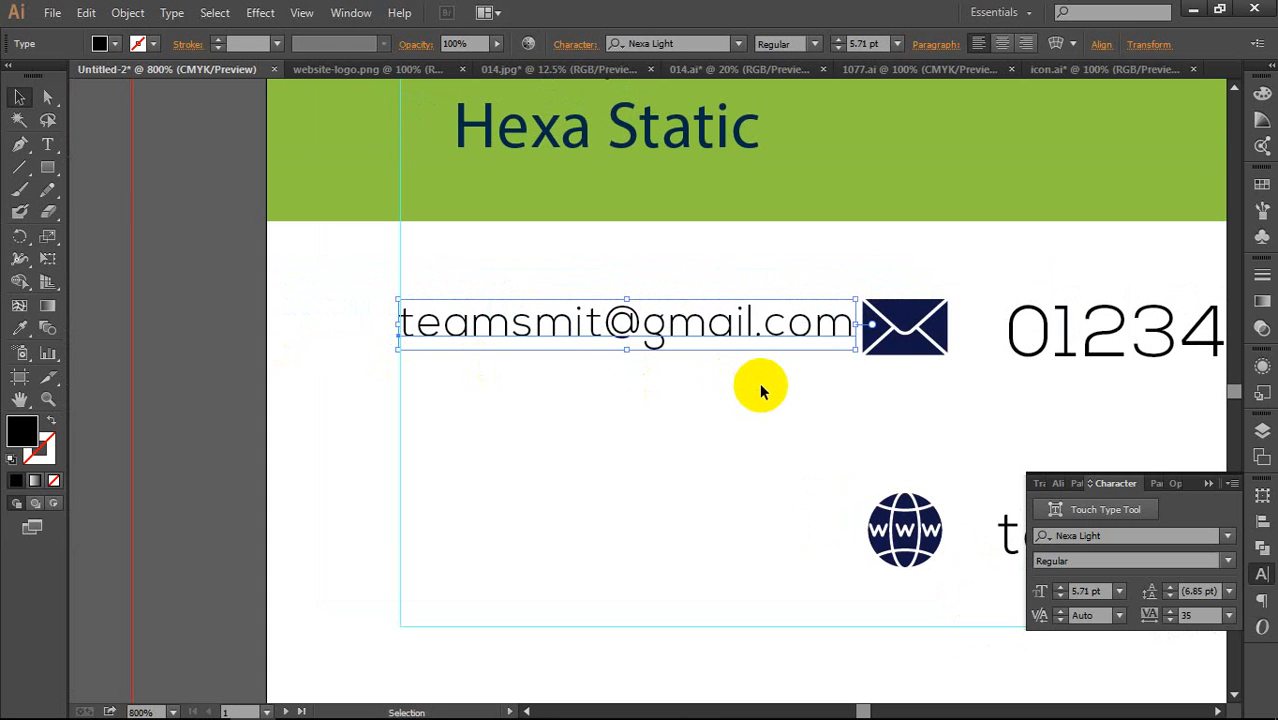
# Step: Nudge the envelope and globe icons together slightly to the right, away from the e-mail address text
pyautogui.click(903, 338)
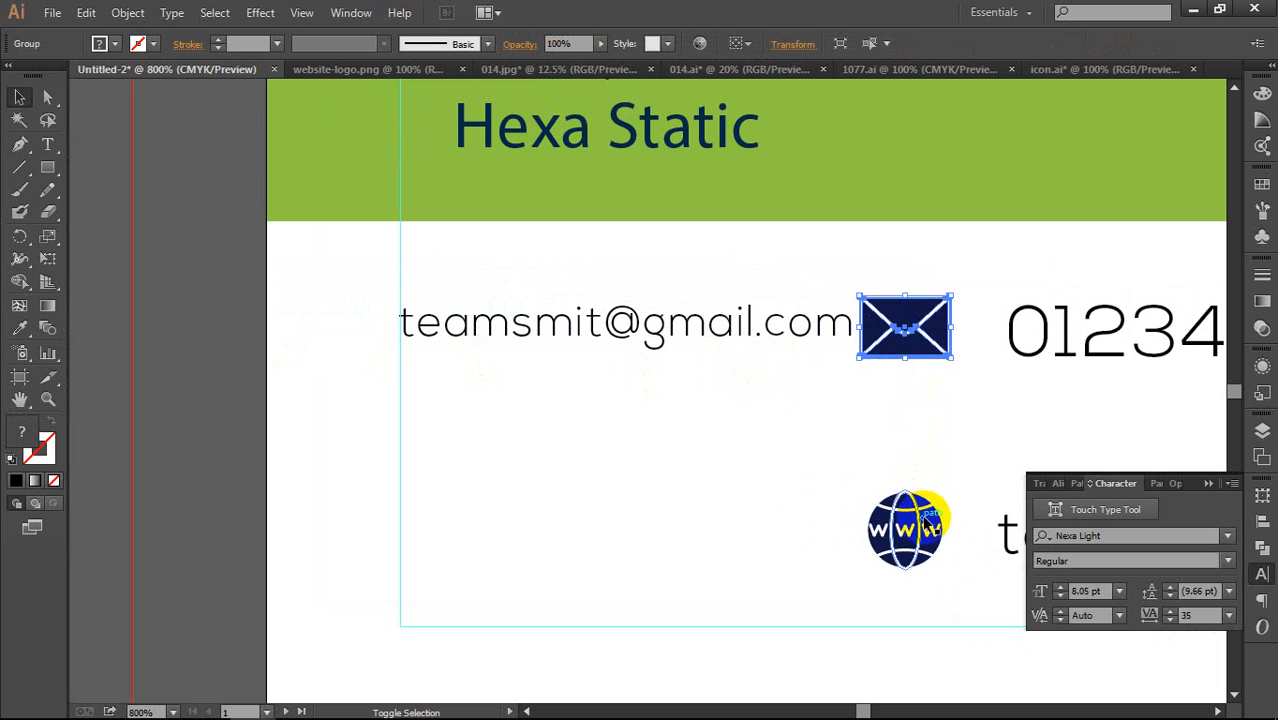
pyautogui.keyDown('shift'); pyautogui.click(926, 522); pyautogui.keyUp('shift')
pyautogui.press('Right')
pyautogui.press('Right')
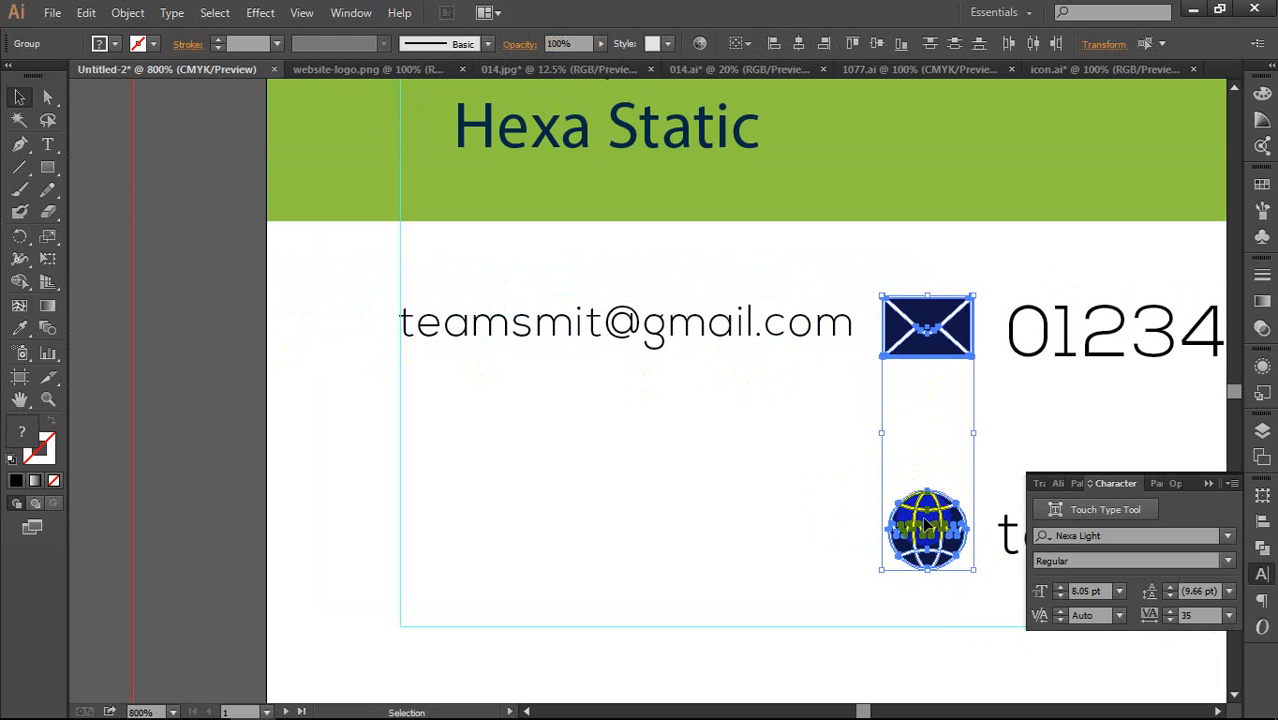
pyautogui.click(801, 497)
# Step: Enlarge the e-mail address text to 5.86 pt, extending it toward the envelope icon
pyautogui.click(713, 324)
pyautogui.scroll(1, 729, 326)
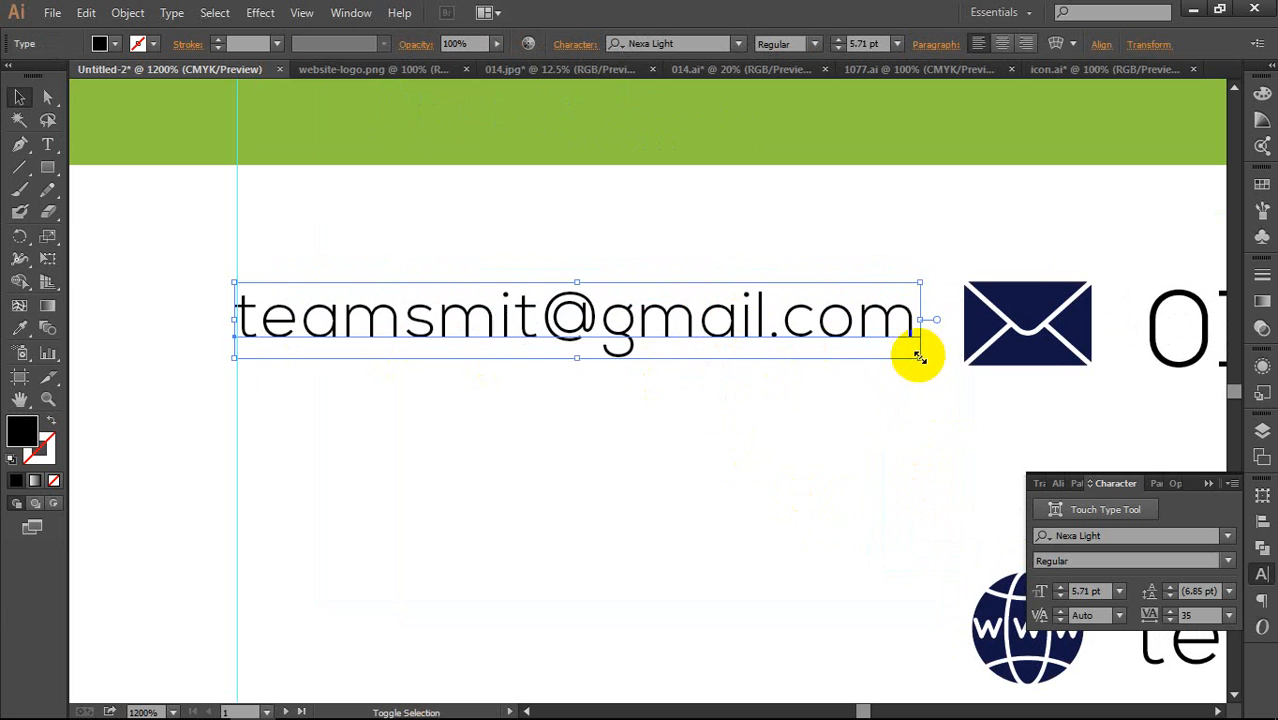
pyautogui.moveTo(918, 355); pyautogui.dragTo(933, 364)
pyautogui.scroll(-1, 706, 456)
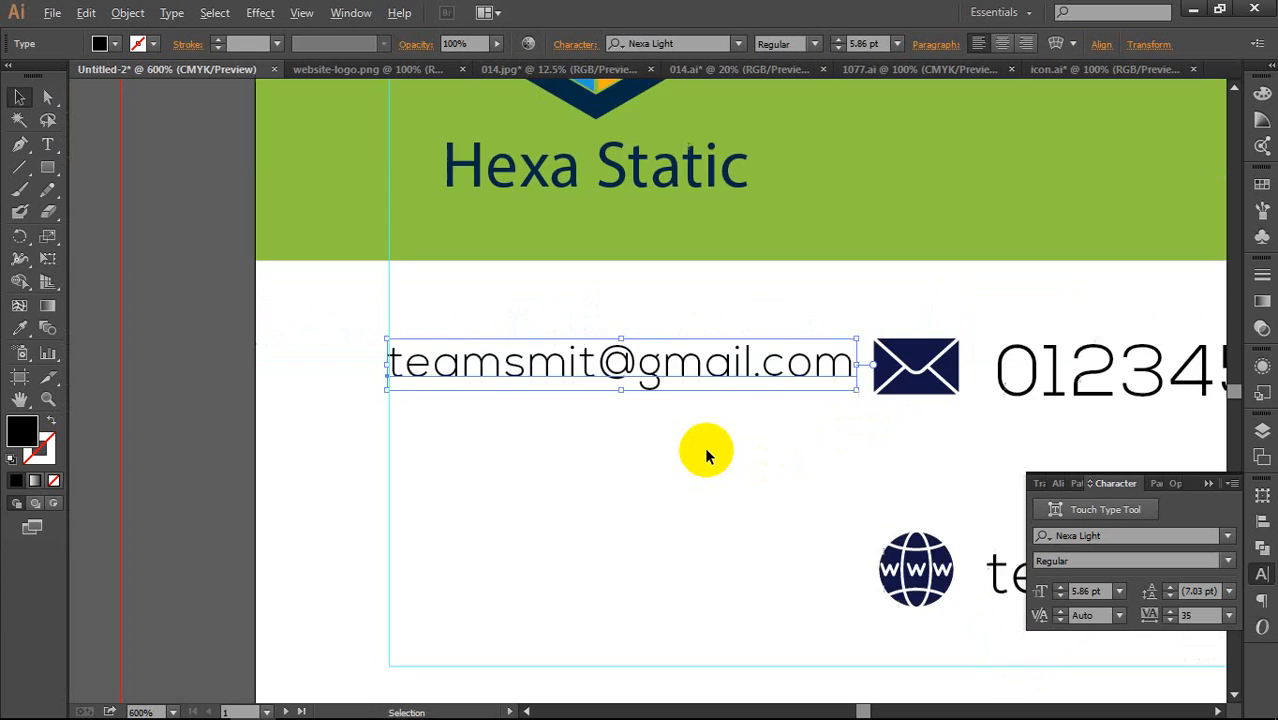
pyautogui.scroll(-1, 705, 455)
pyautogui.scroll(-1, 625, 520)
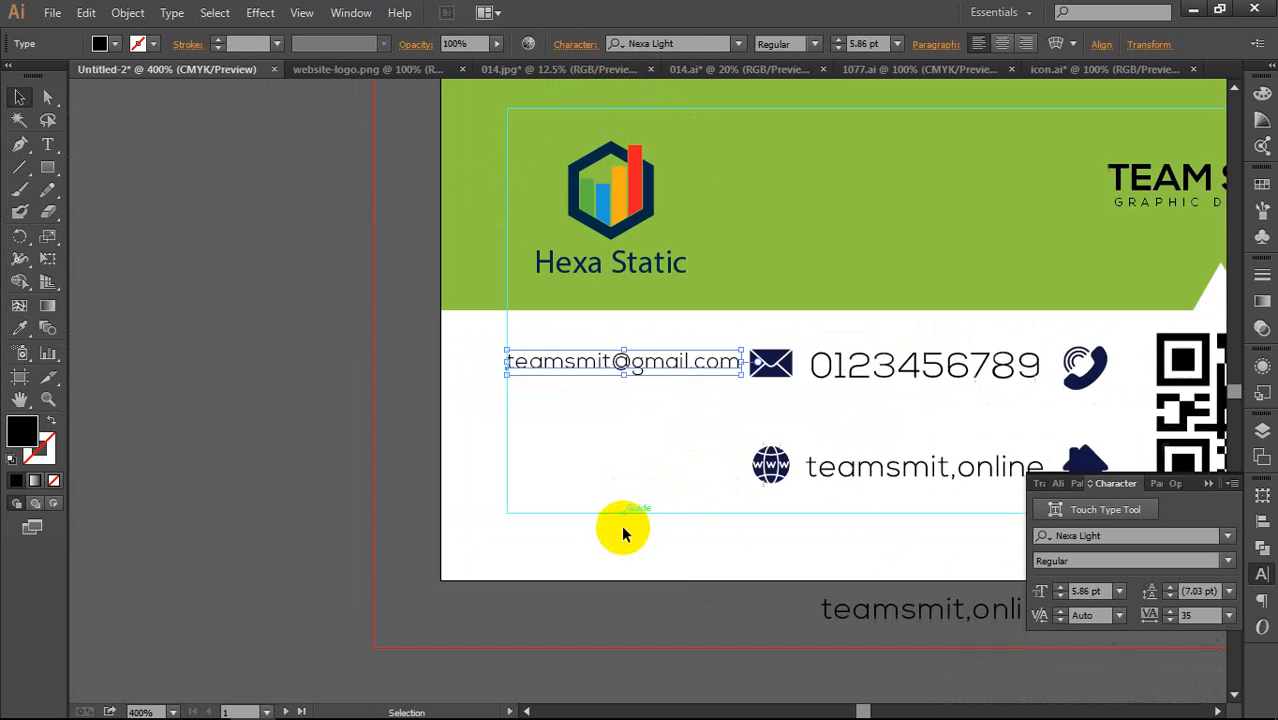
pyautogui.moveTo(642, 585); pyautogui.dragTo(582, 491)
pyautogui.moveTo(790, 658); pyautogui.dragTo(446, 422)
pyautogui.press('i')
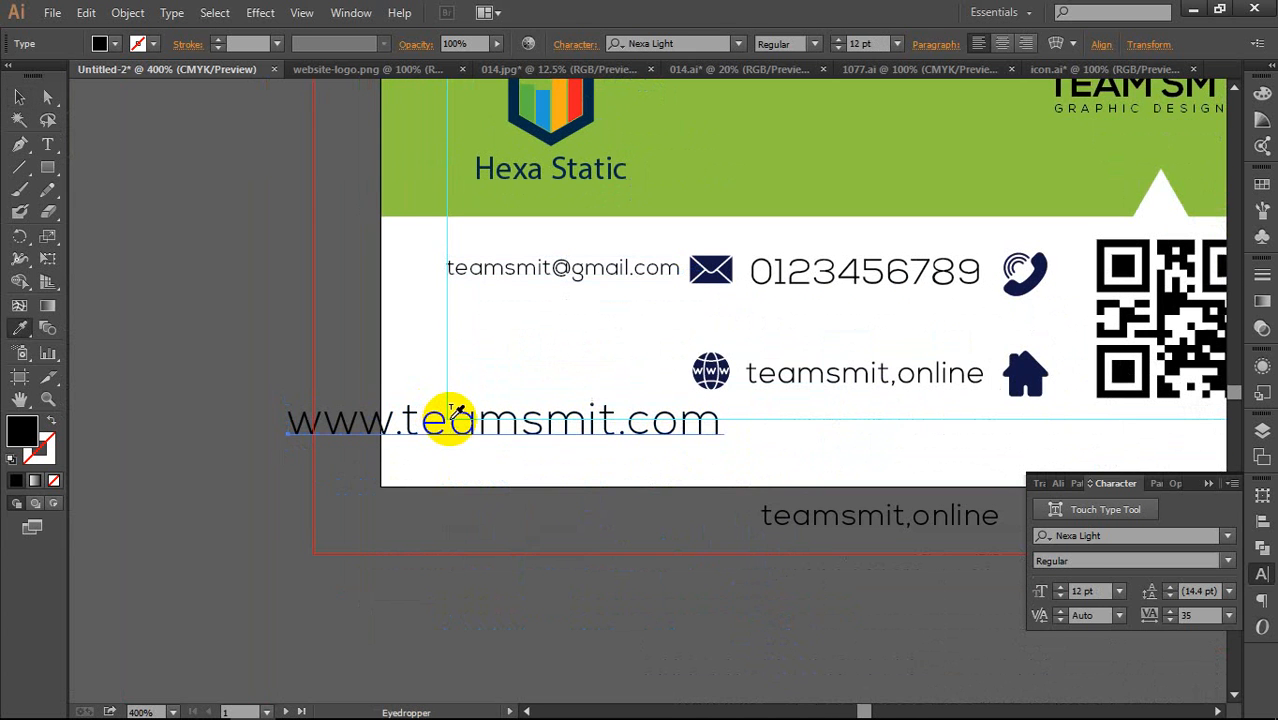
pyautogui.click(633, 266)
pyautogui.press('v')
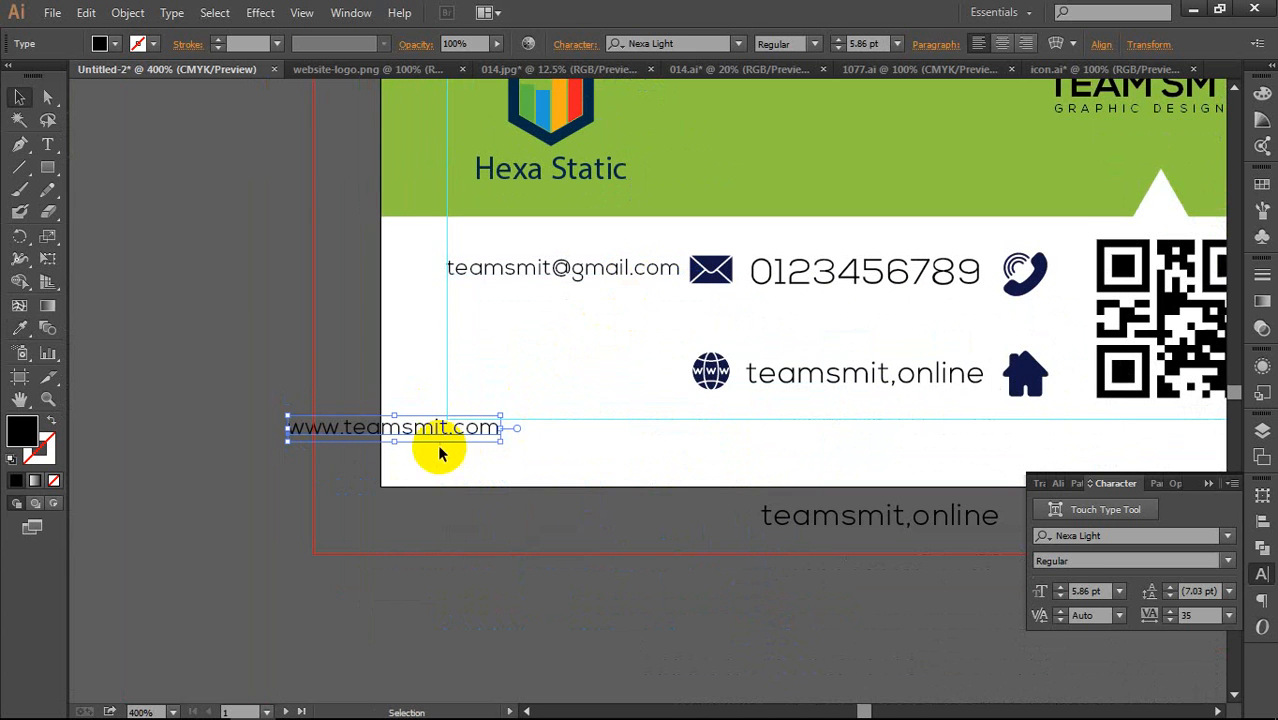
pyautogui.moveTo(523, 428); pyautogui.dragTo(612, 372)
pyautogui.scroll(2, 612, 372)
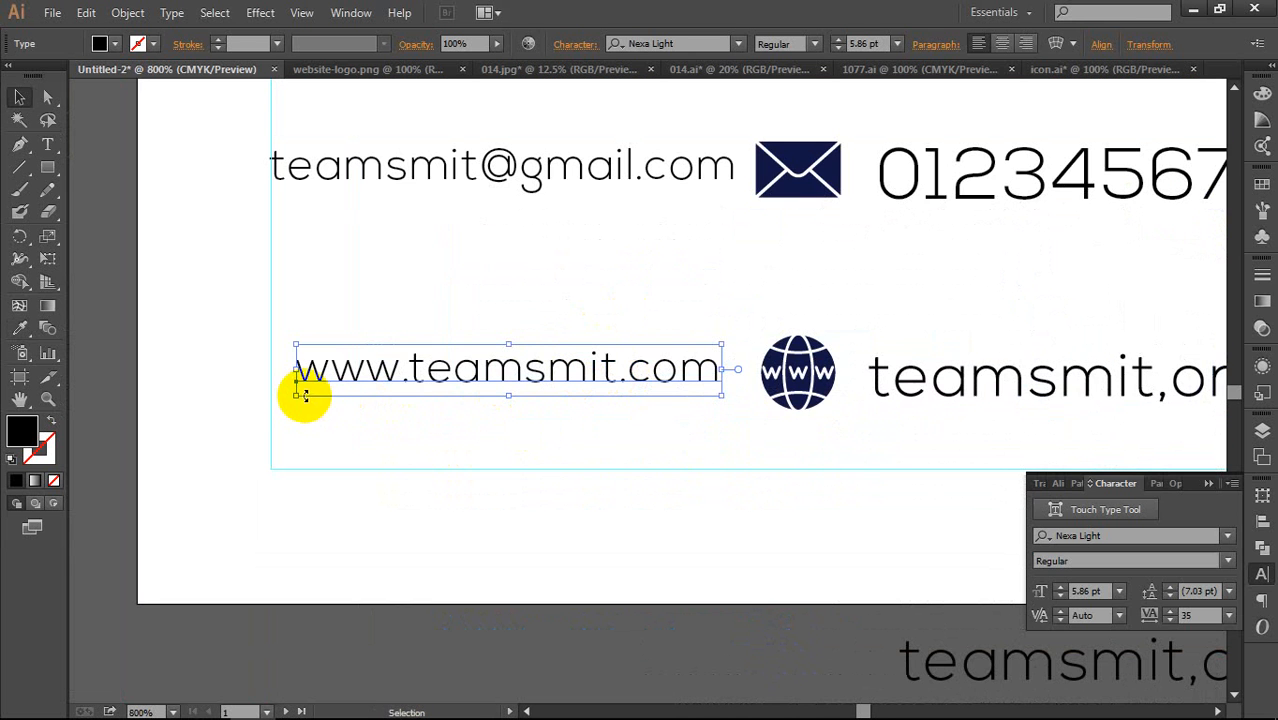
pyautogui.moveTo(297, 396); pyautogui.dragTo(270, 398)
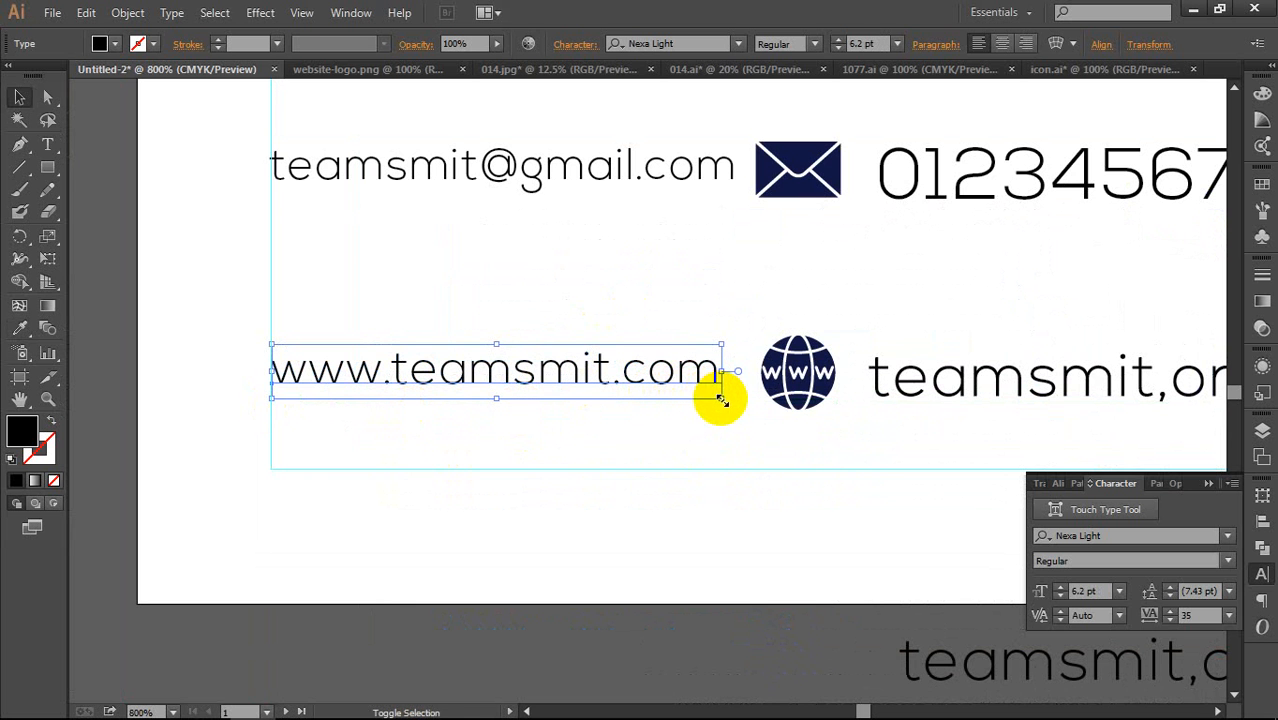
pyautogui.moveTo(721, 399); pyautogui.dragTo(735, 402)
pyautogui.scroll(-1, 668, 422)
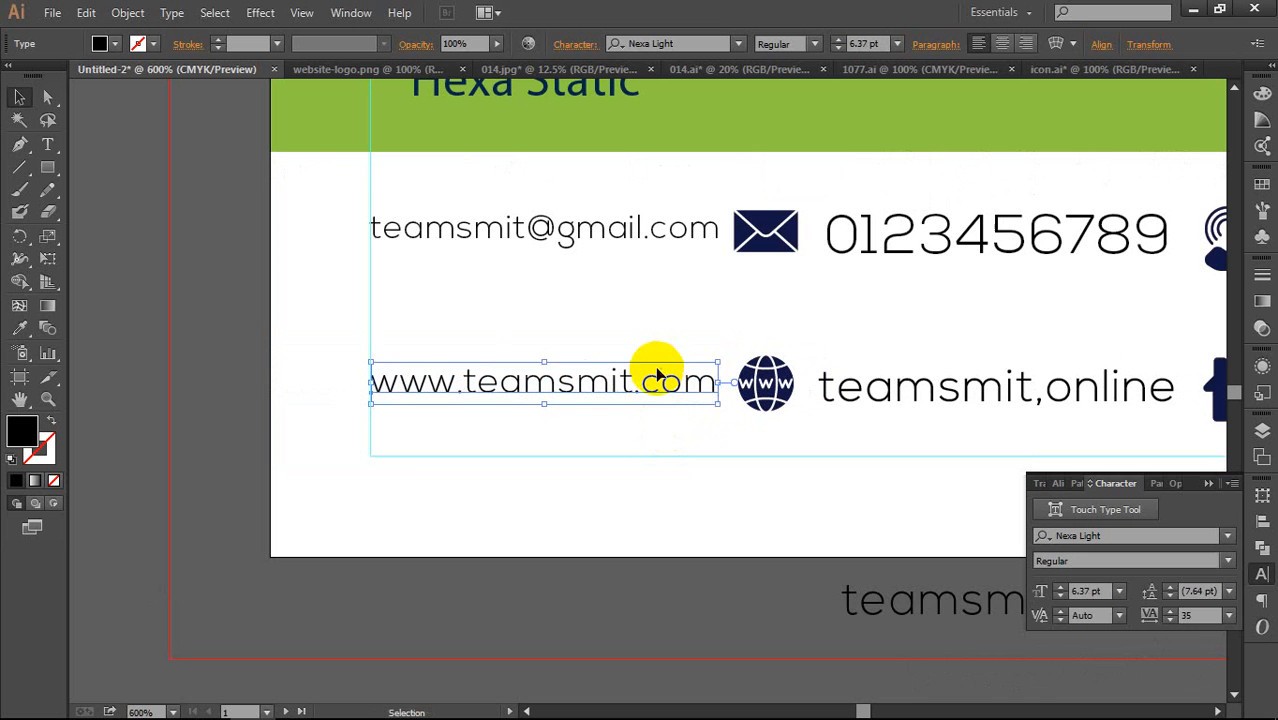
pyautogui.keyDown('shift'); pyautogui.click(662, 230); pyautogui.keyUp('shift')
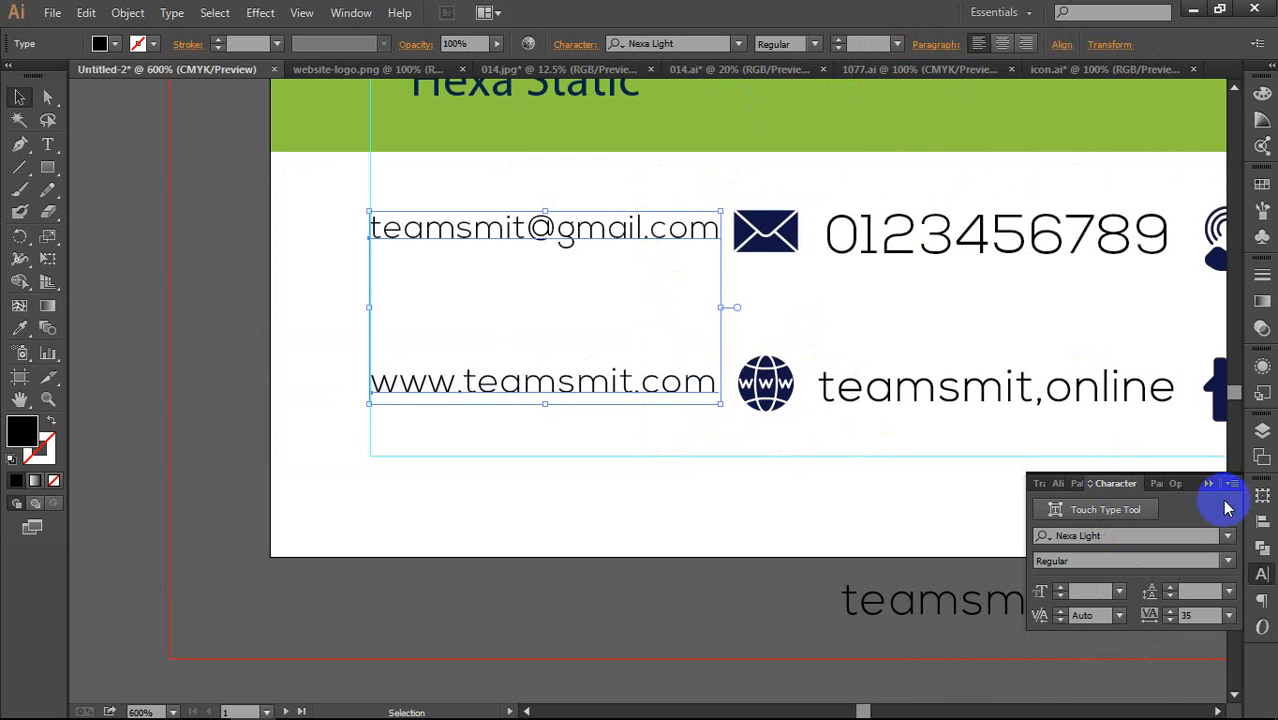
pyautogui.click(1262, 521)
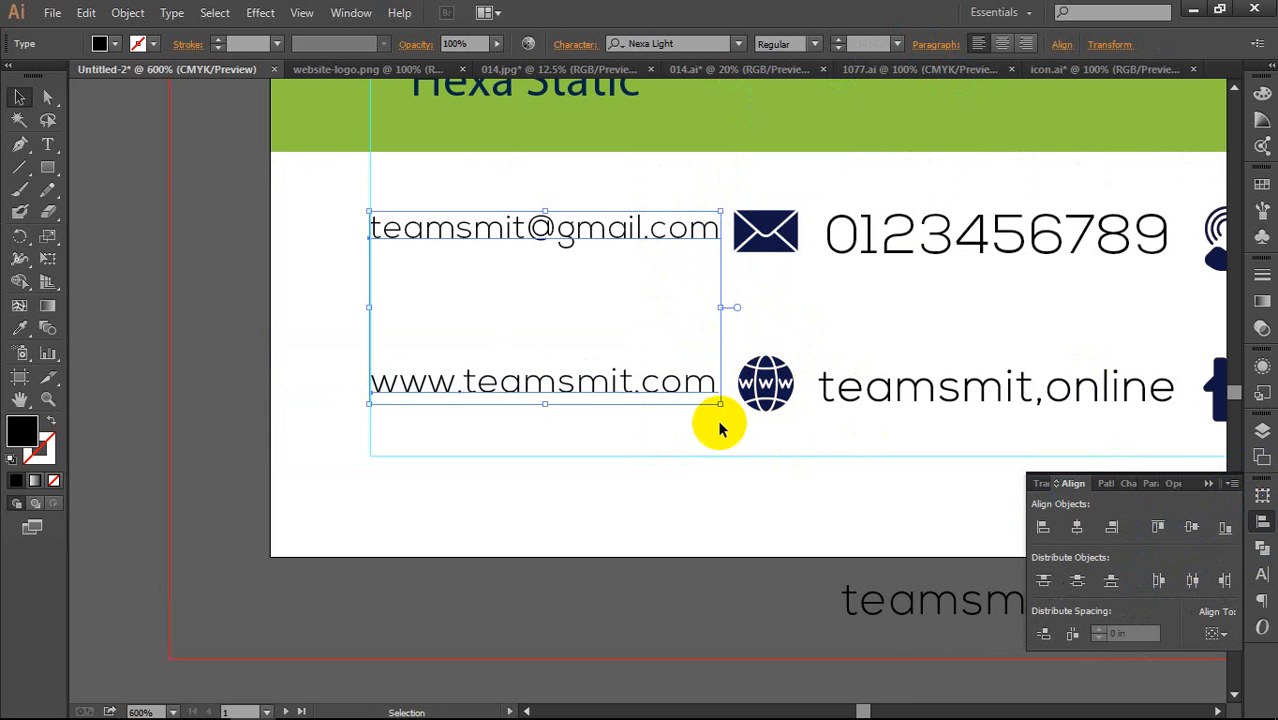
pyautogui.click(1116, 535)
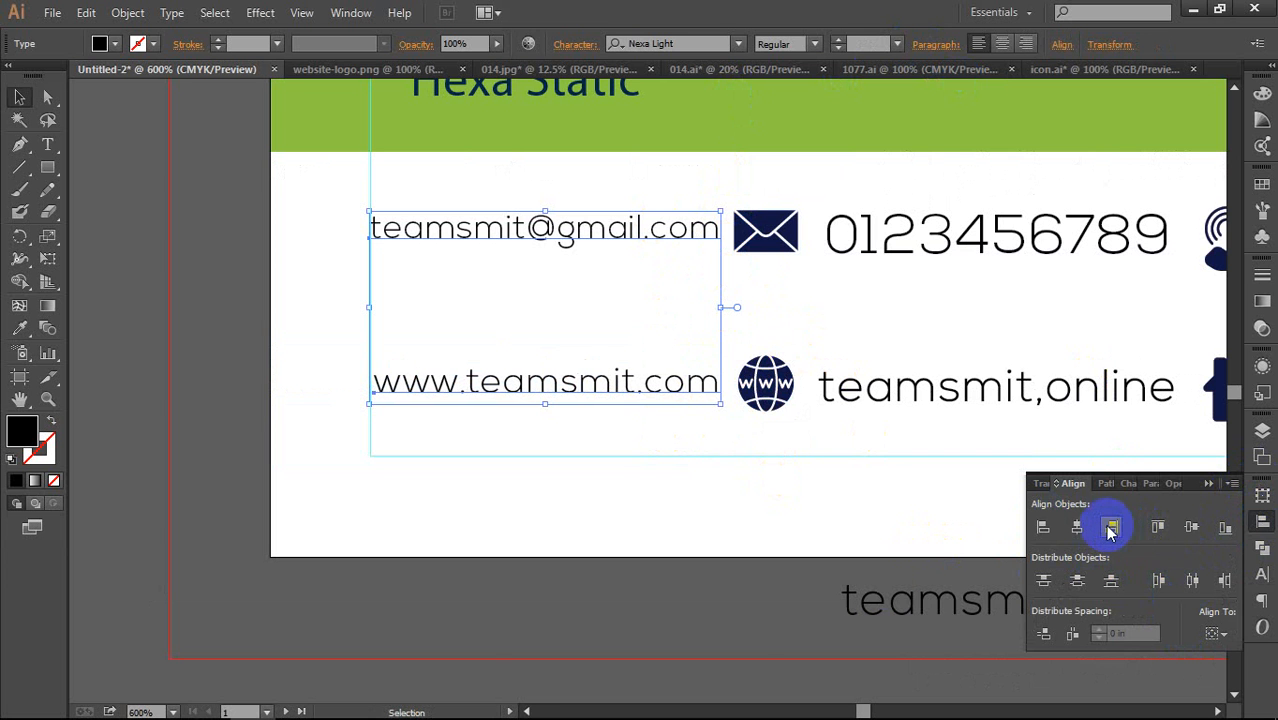
pyautogui.click(742, 623)
pyautogui.click(773, 407)
pyautogui.keyDown('shift'); pyautogui.click(685, 394); pyautogui.keyUp('shift')
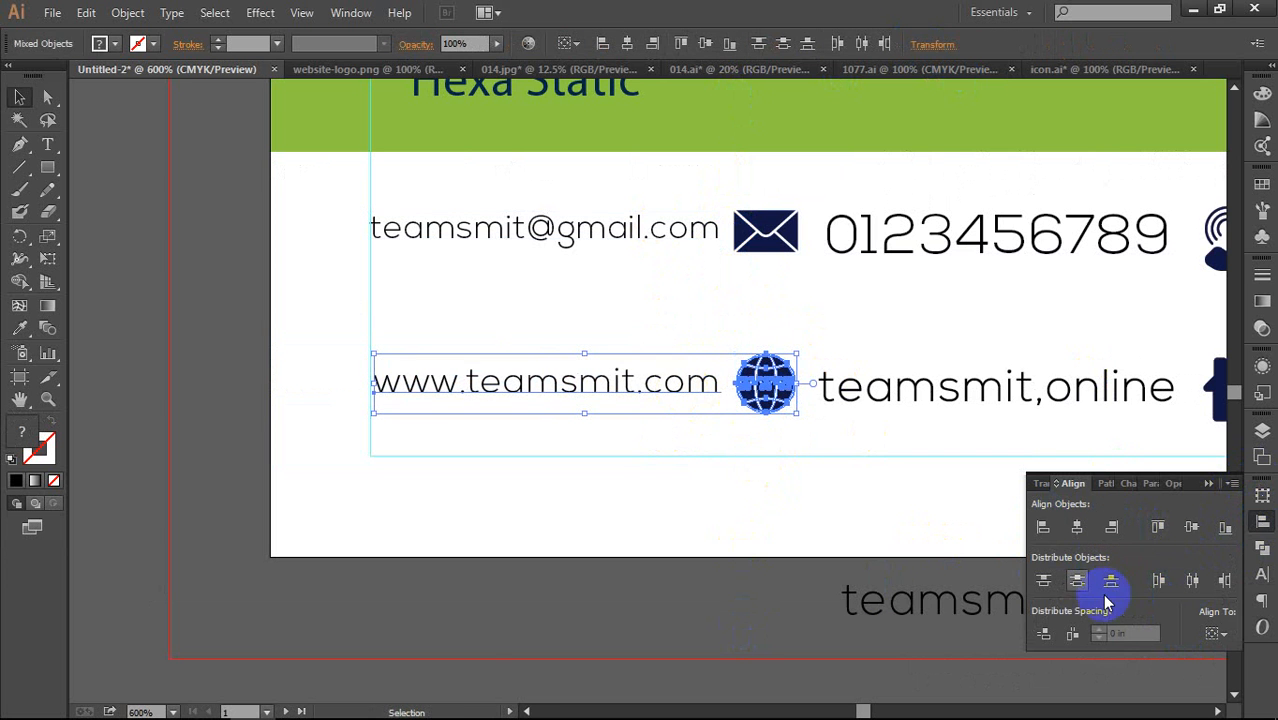
pyautogui.click(1191, 527)
pyautogui.click(758, 552)
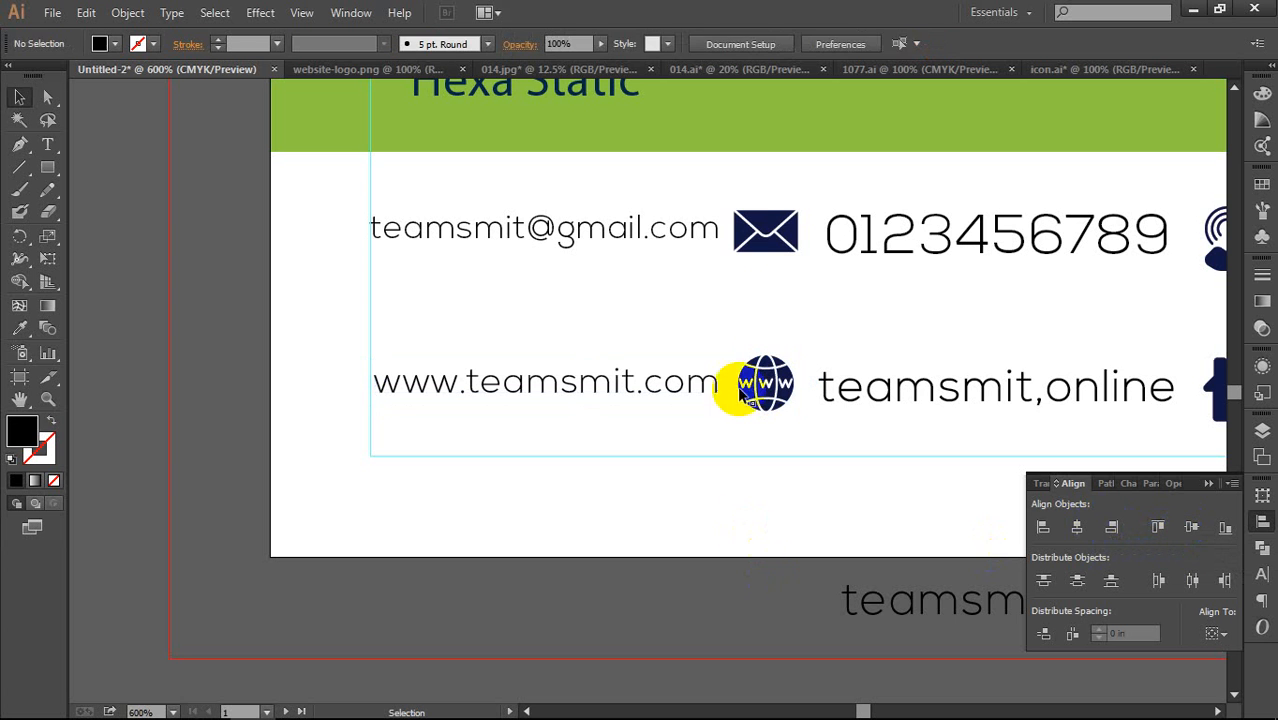
# Step: Align the e-mail address text and the envelope icon on their vertical centers
pyautogui.click(765, 250)
pyautogui.keyDown('shift'); pyautogui.click(719, 240); pyautogui.keyUp('shift')
pyautogui.click(1137, 537)
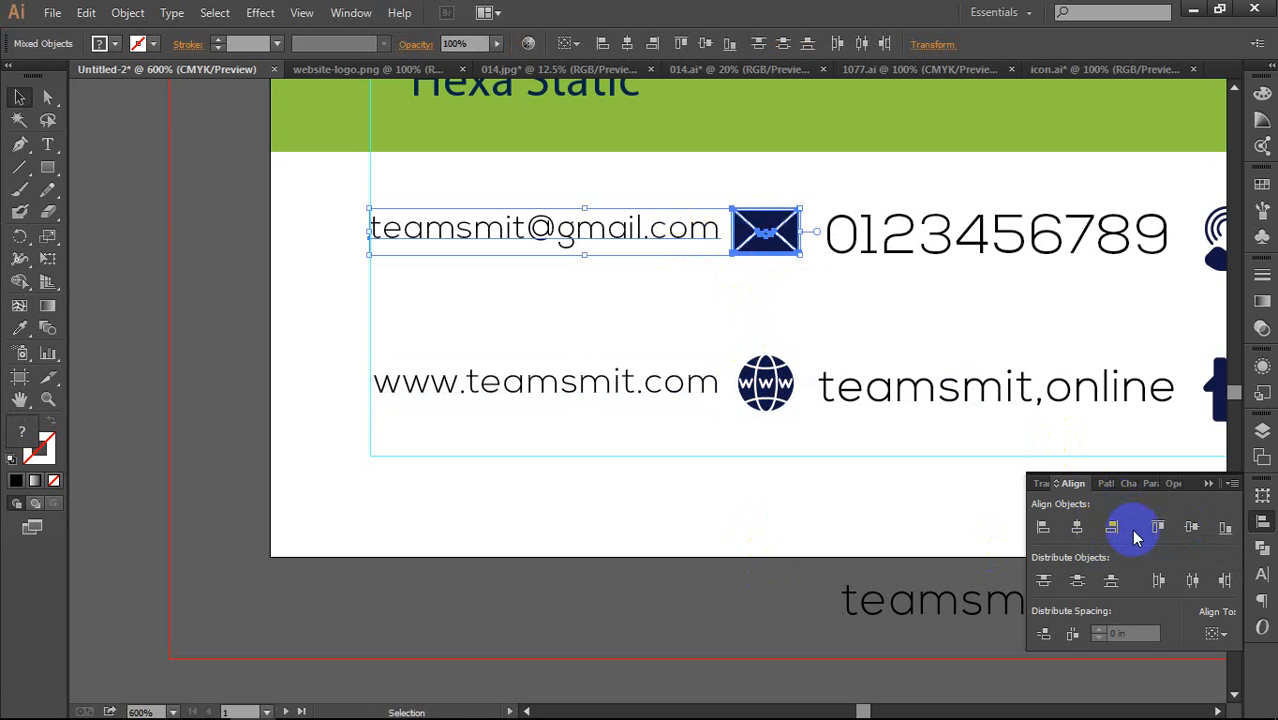
pyautogui.click(1191, 527)
pyautogui.click(752, 614)
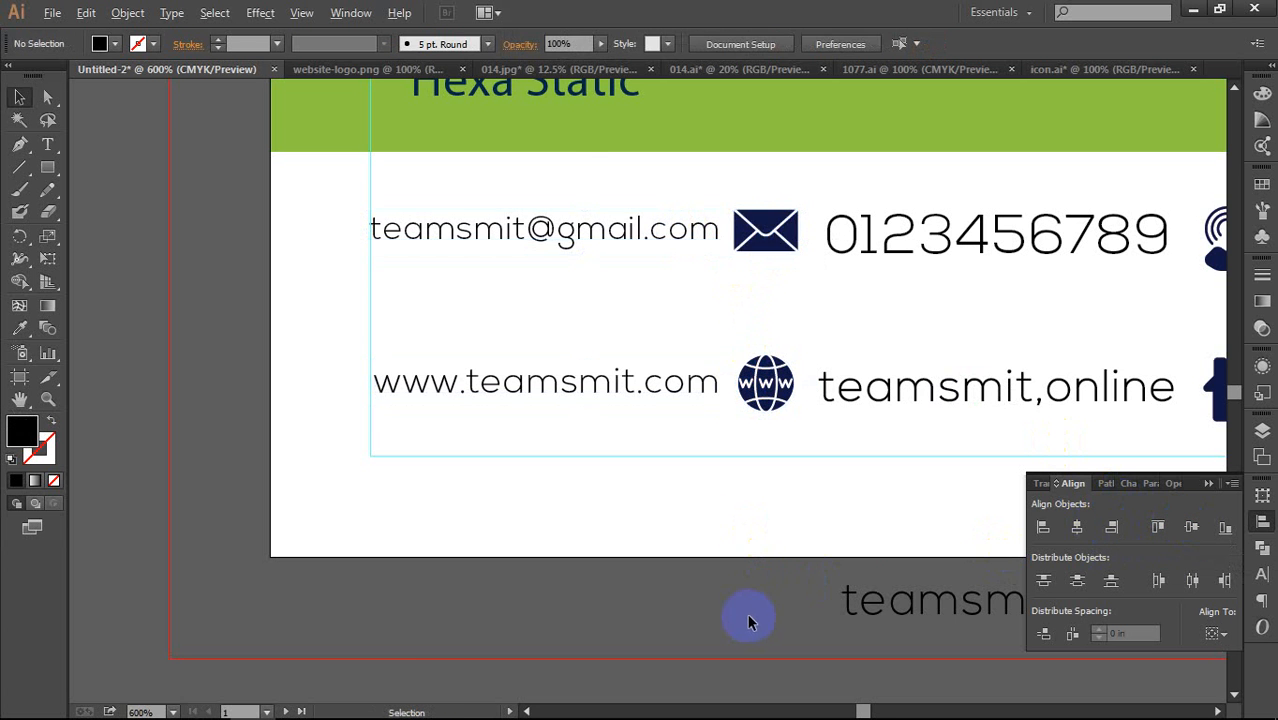
# Step: Scale the "TEAM SMIT" title and its "GRAPHIC DESIGNER" tagline up together slightly, bringing the title to about 10.25 pt
pyautogui.scroll(-1, 750, 614)
pyautogui.scroll(-2, 695, 577)
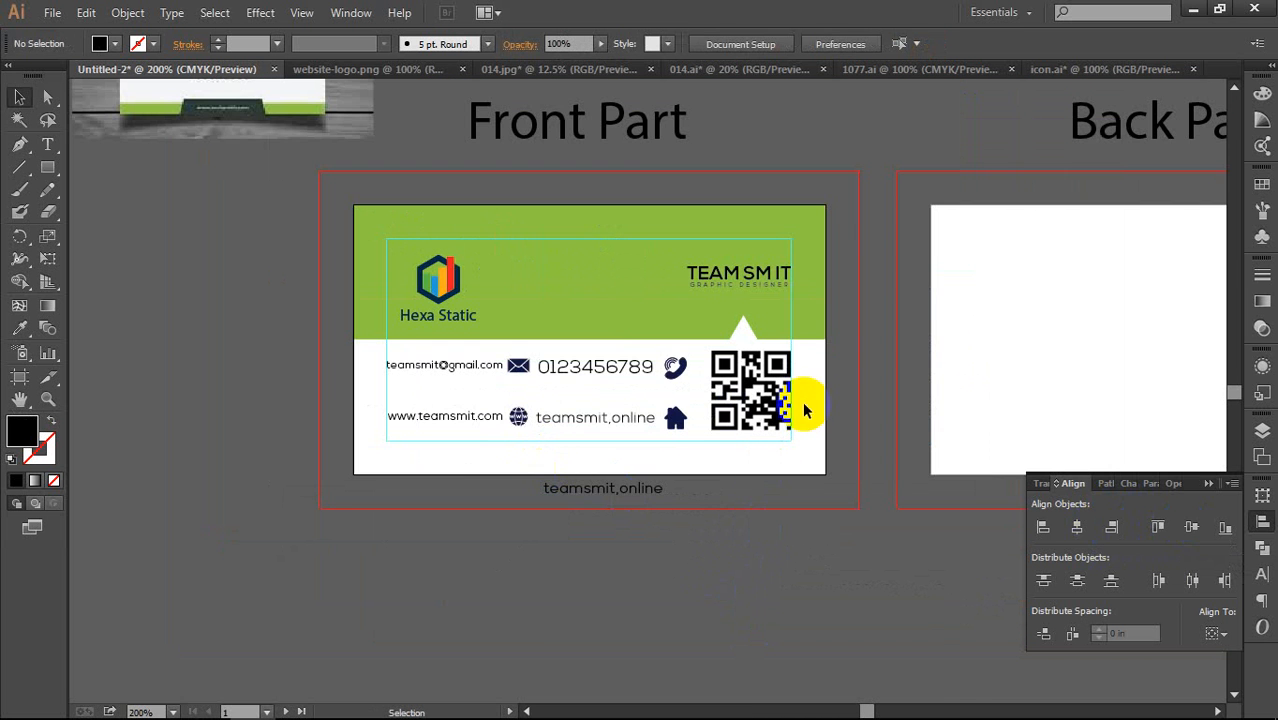
pyautogui.scroll(1, 742, 302)
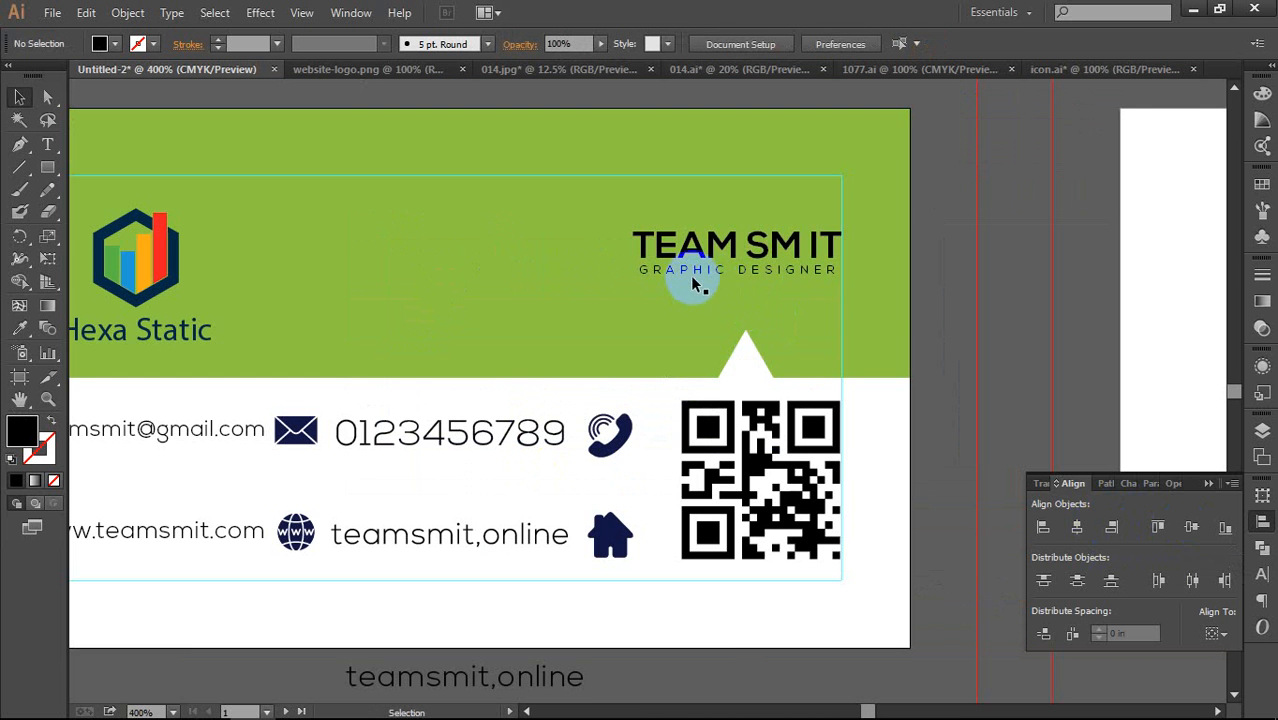
pyautogui.click(699, 269)
pyautogui.keyDown('shift'); pyautogui.click(701, 248); pyautogui.keyUp('shift')
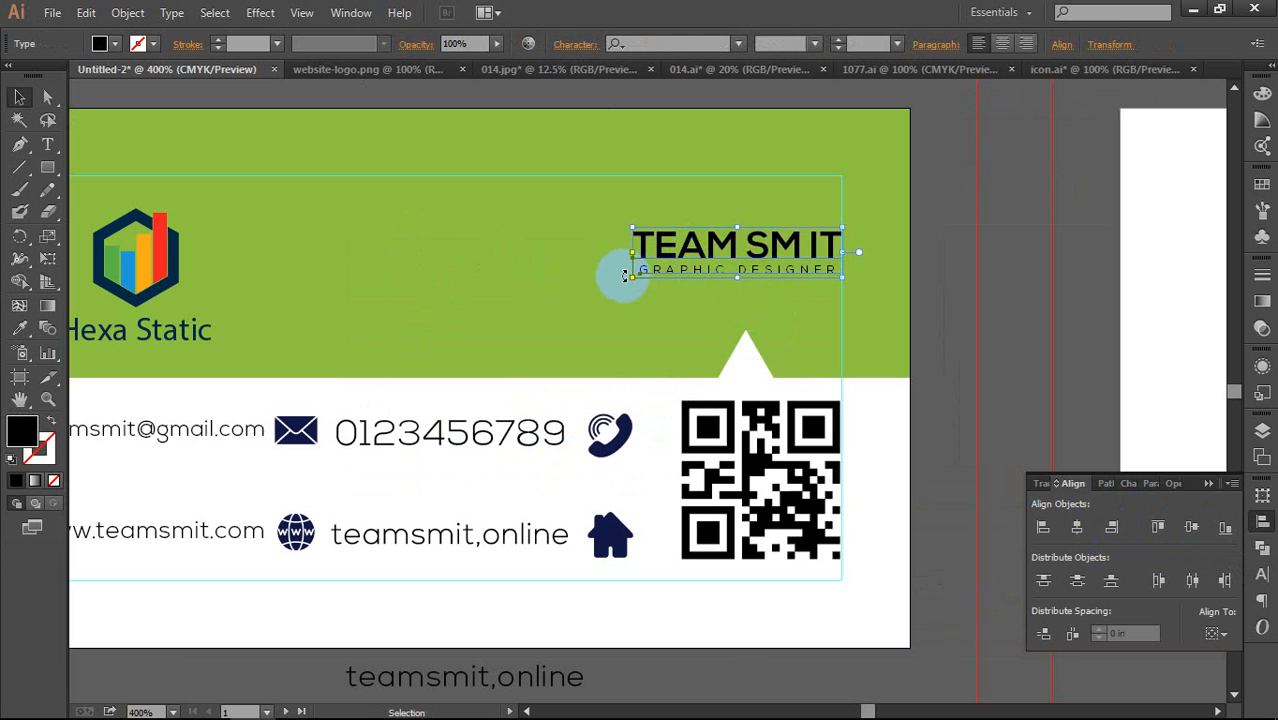
pyautogui.moveTo(630, 277)
pyautogui.mouseDown()
pyautogui.moveTo(593, 288)
pyautogui.moveTo(624, 285)
pyautogui.mouseUp()
pyautogui.click(984, 286)
pyautogui.hotkey('ctrl', '-')
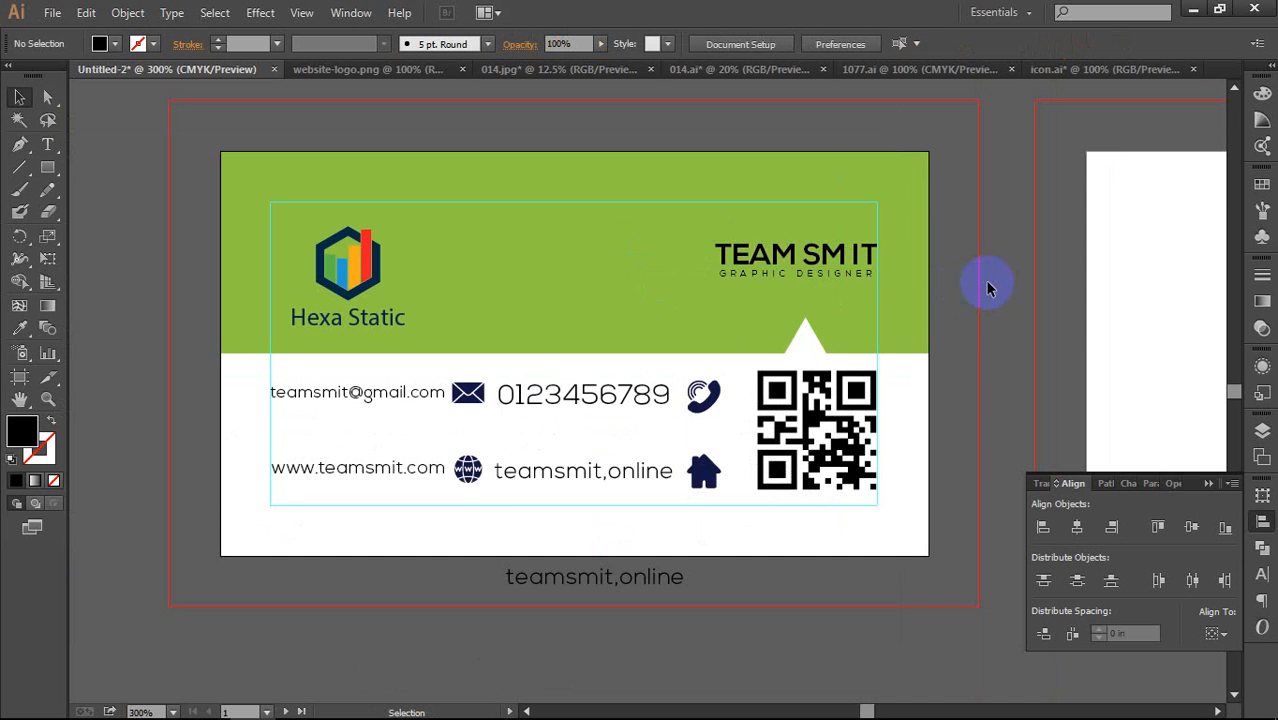
pyautogui.hotkey('ctrl', '-')
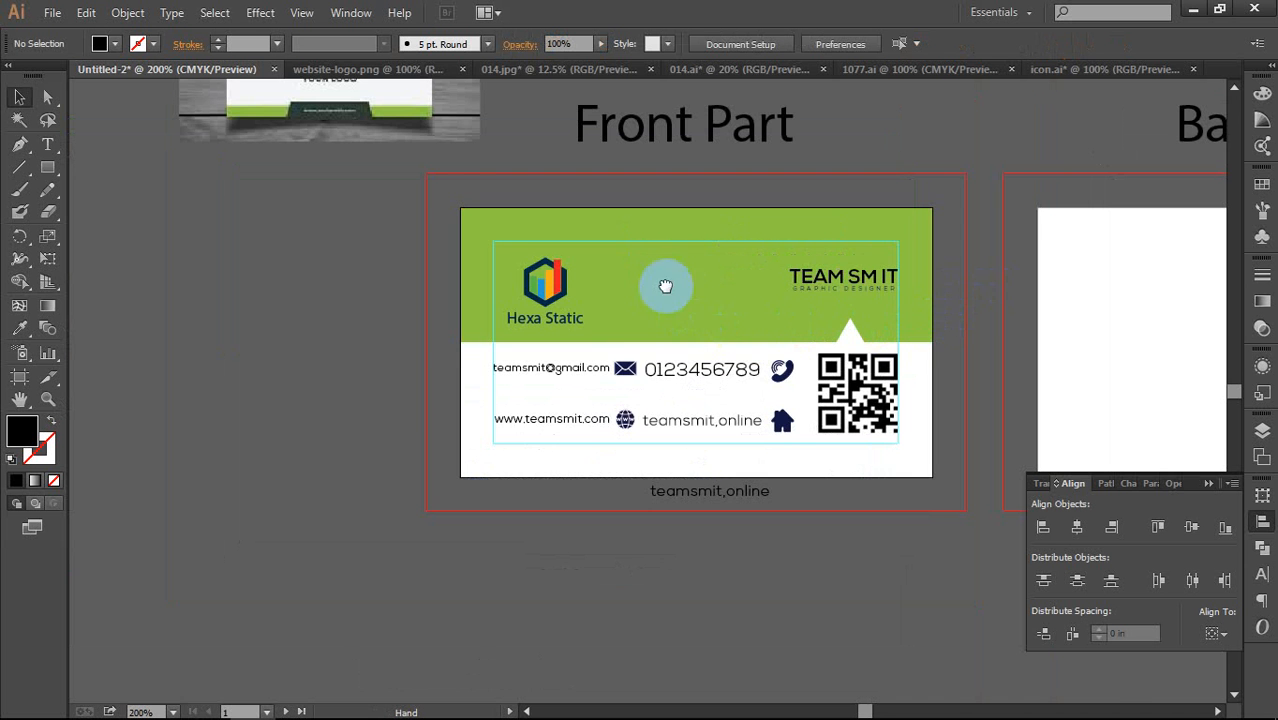
# Step: Recolor the "TEAM SMIT" title white by sampling the blank artboard with the Eyedropper
pyautogui.moveTo(662, 285); pyautogui.dragTo(642, 412)
pyautogui.scroll(2, 876, 400)
pyautogui.click(864, 402)
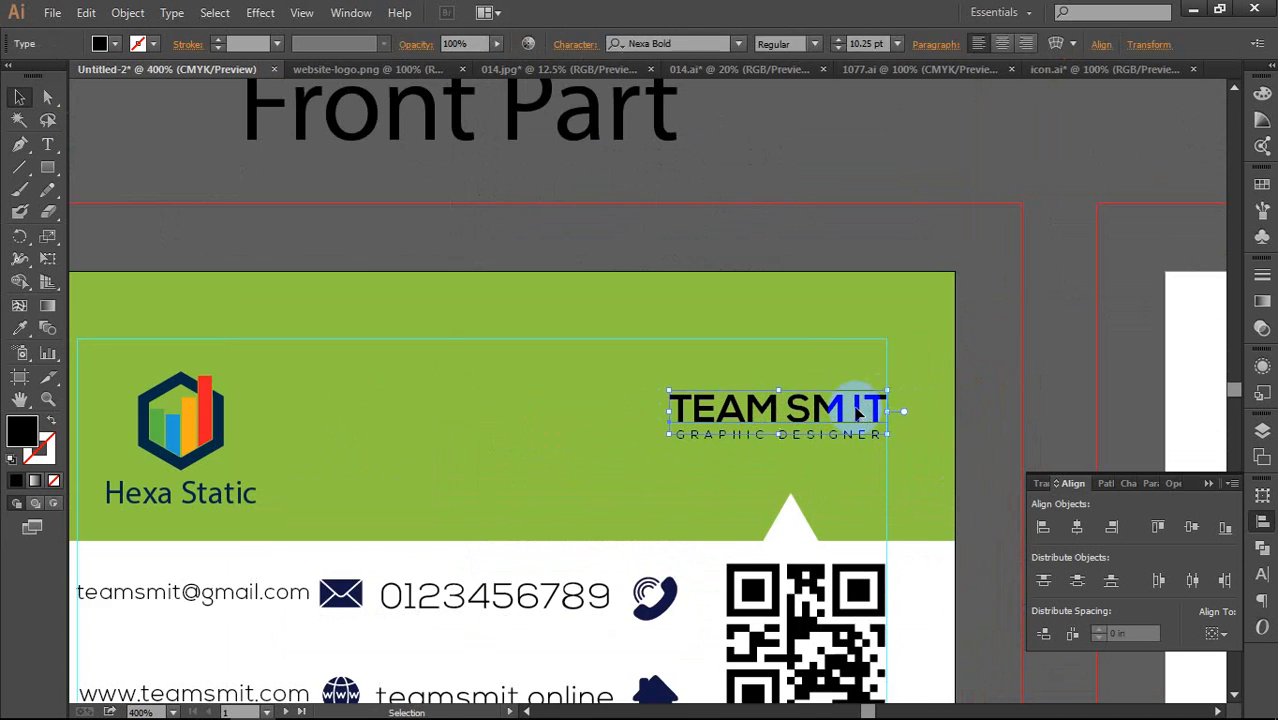
pyautogui.press('i')
pyautogui.click(1193, 342)
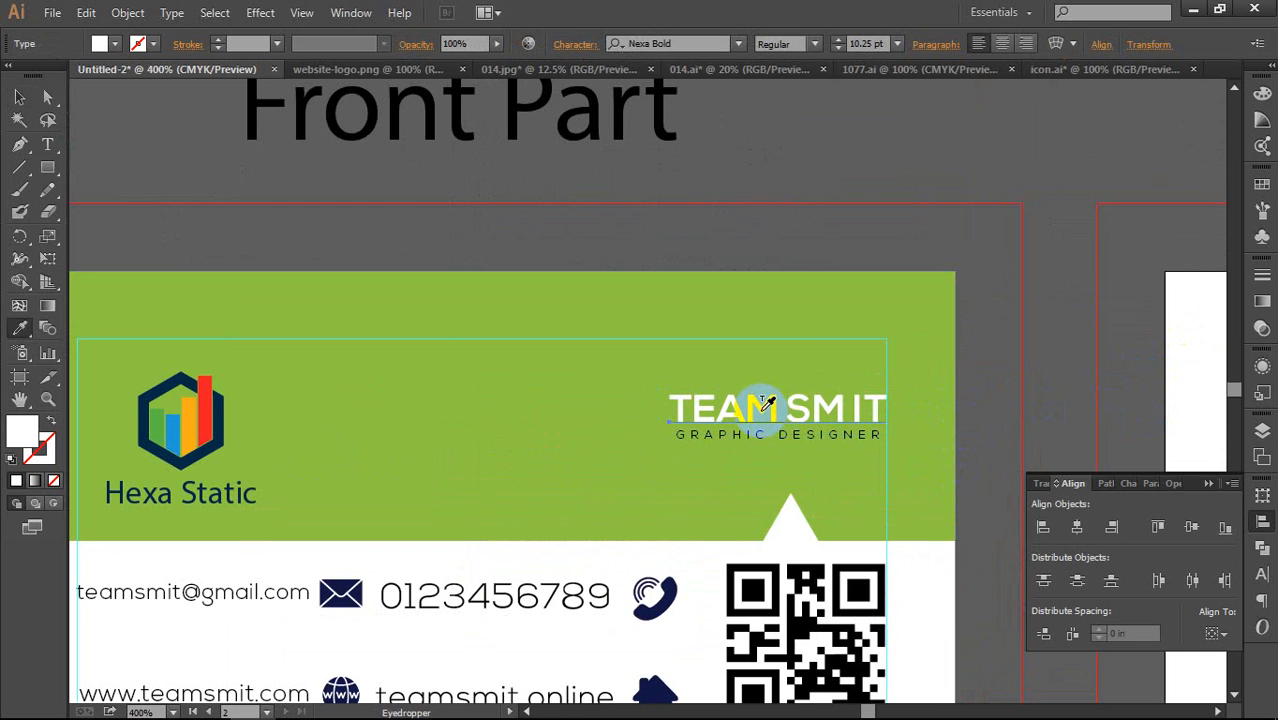
# Step: Recolor the "GRAPHIC DESIGNER" tagline dark navy by sampling the hexagon outline of the Hexa Static logo
pyautogui.click(806, 436)
pyautogui.scroll(2, 256, 446)
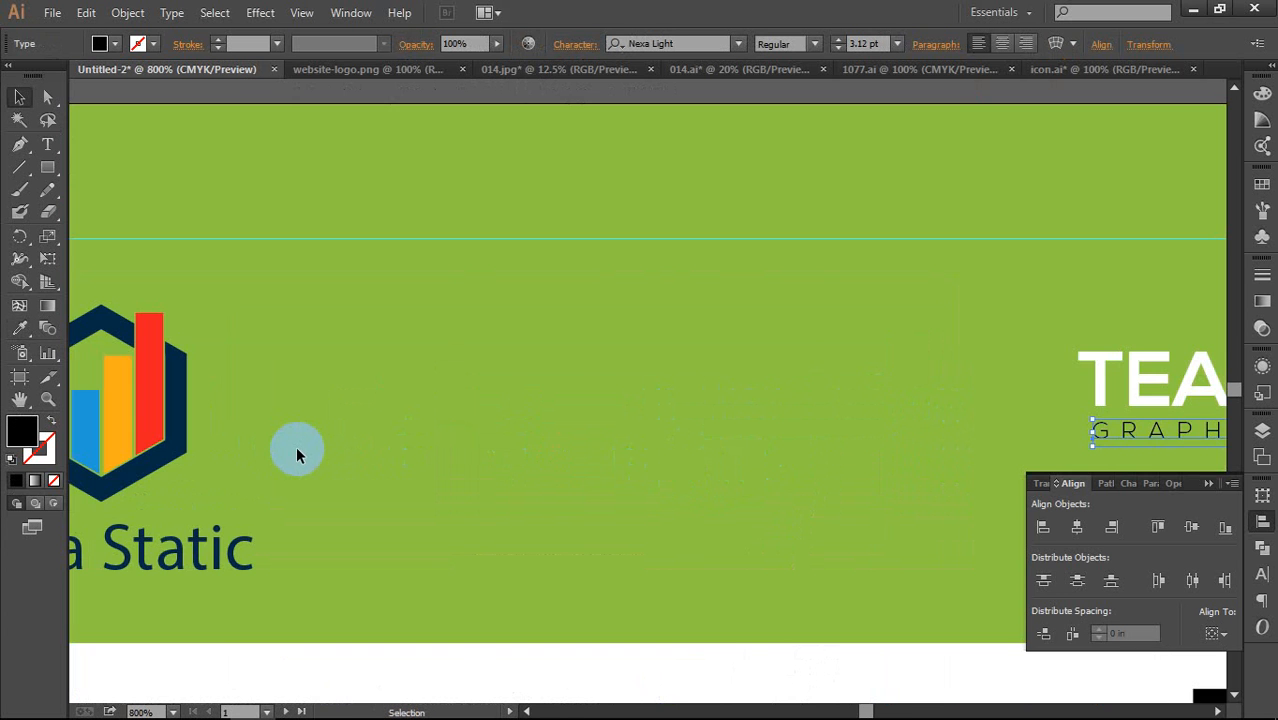
pyautogui.press('i')
pyautogui.click(158, 478)
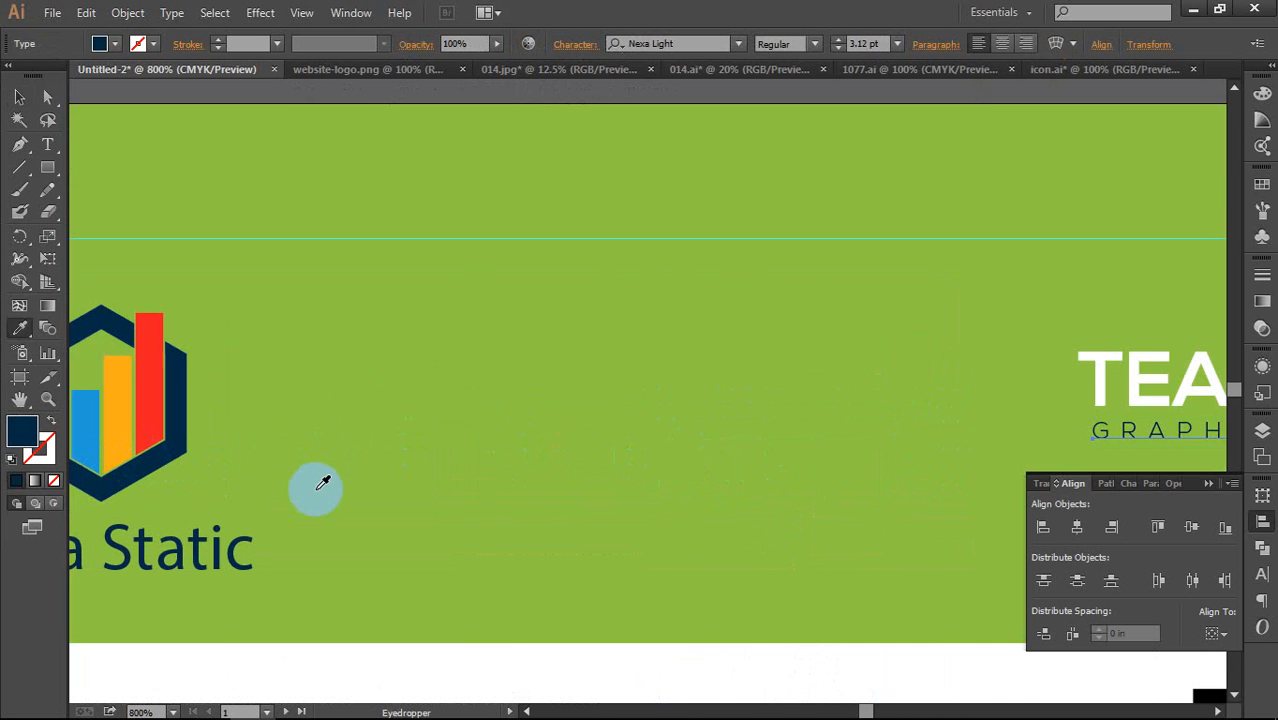
pyautogui.scroll(-2, 322, 484)
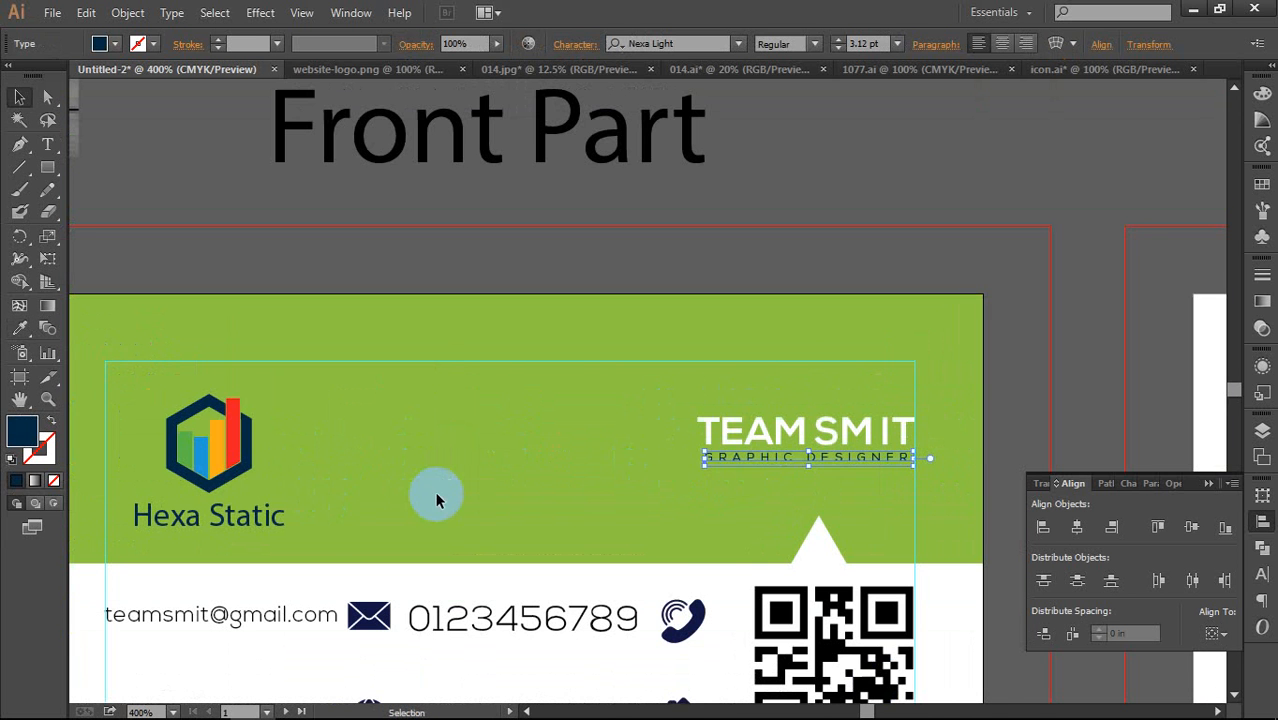
pyautogui.click(980, 457)
# Step: Delete the spare "teamsmit,online" text lying below the green card
pyautogui.scroll(-3, 960, 400)
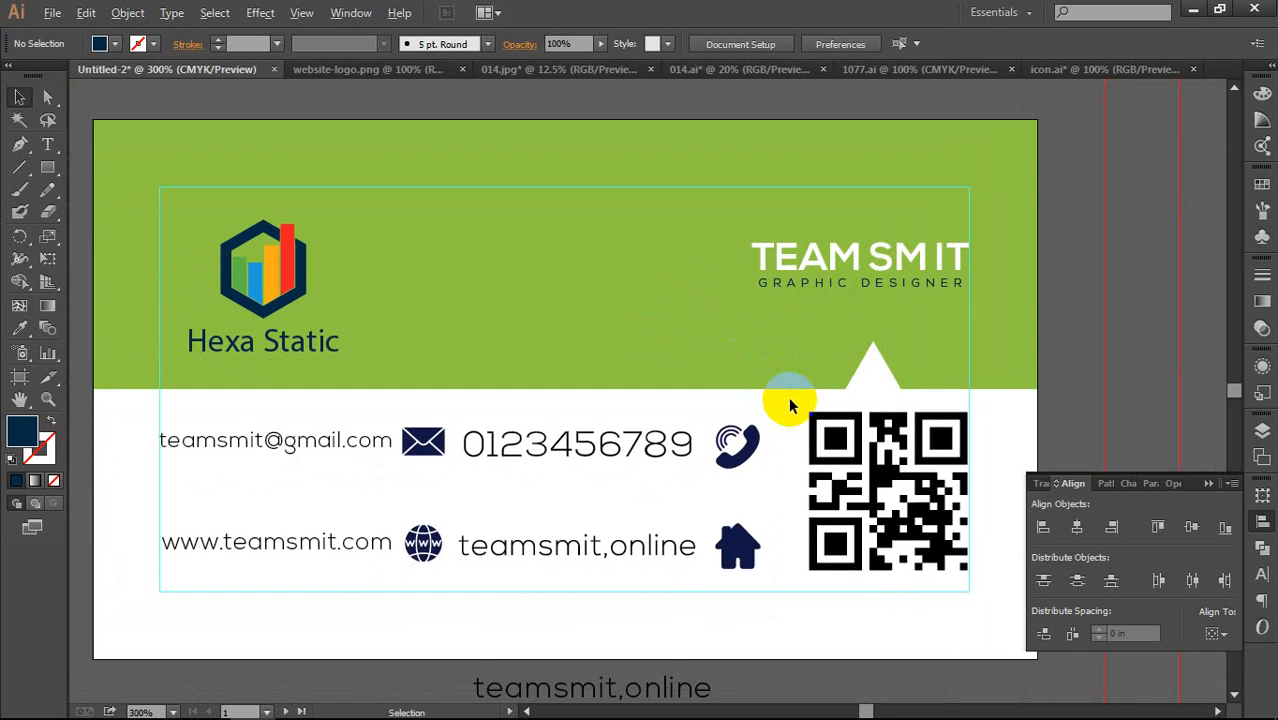
pyautogui.scroll(-3, 789, 400)
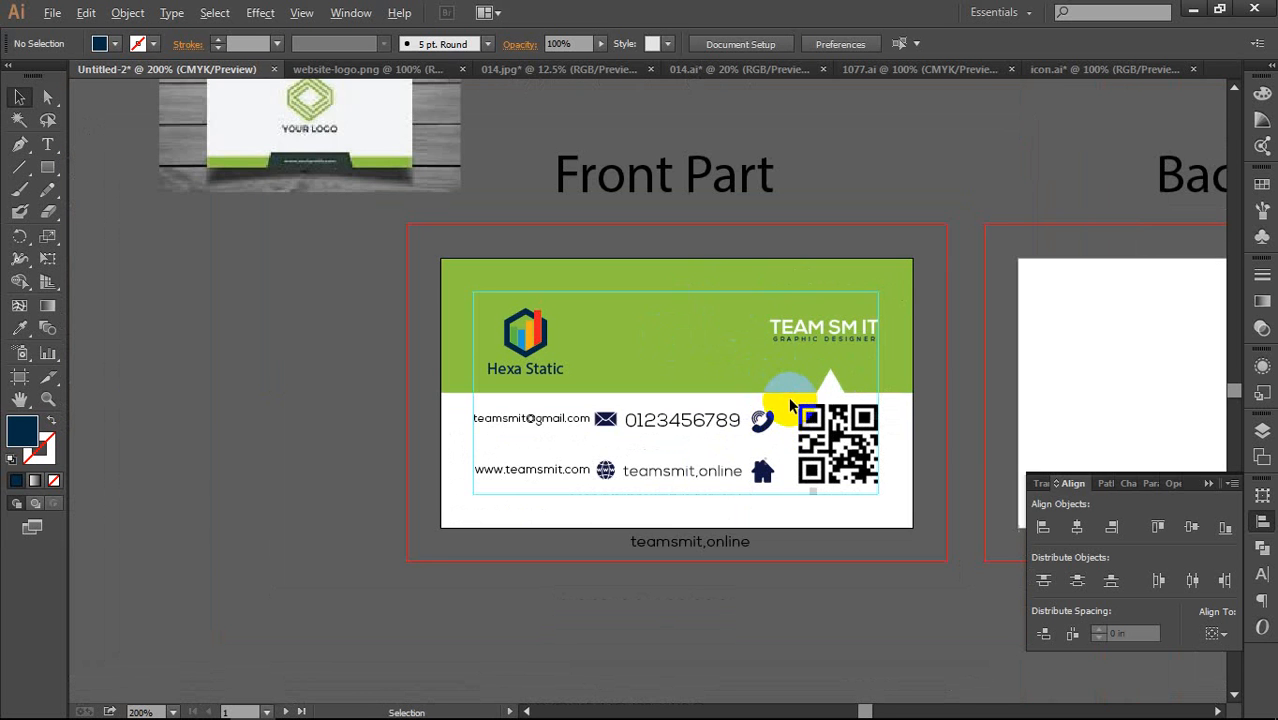
pyautogui.moveTo(762, 505); pyautogui.dragTo(734, 444)
pyautogui.doubleClick(706, 474)
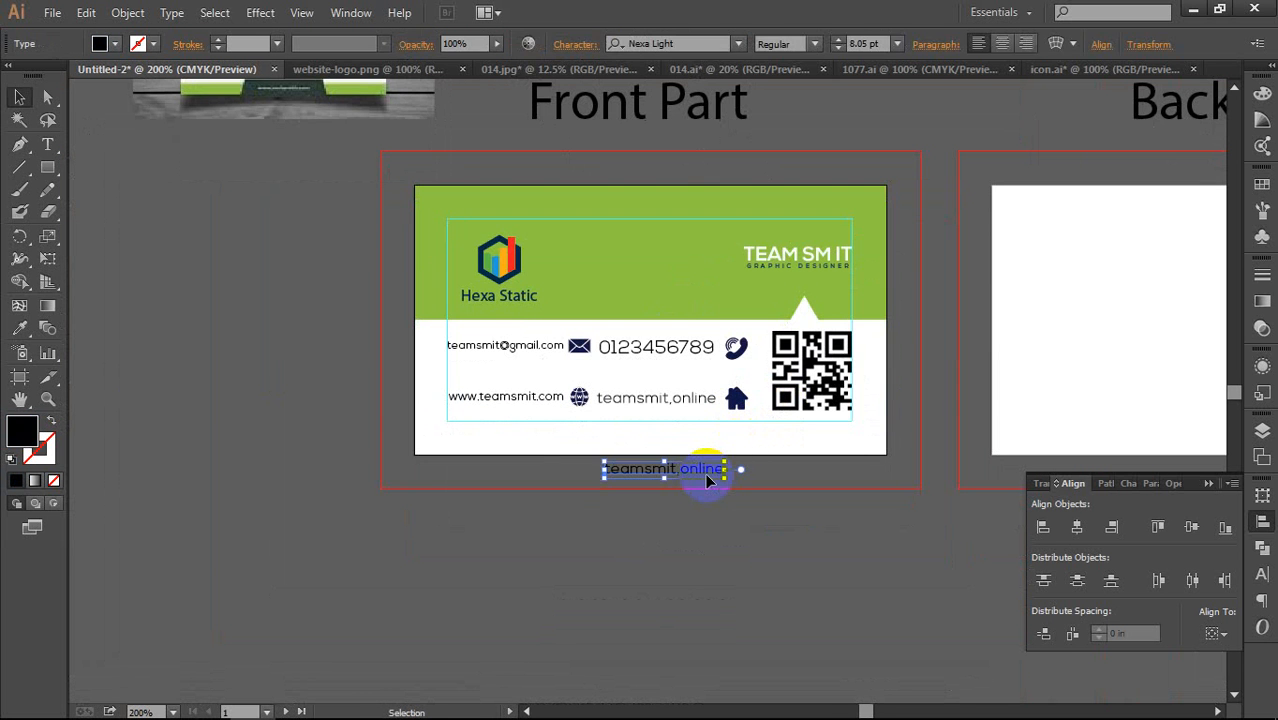
pyautogui.press('Escape')
pyautogui.press('Delete')
pyautogui.moveTo(420, 705)
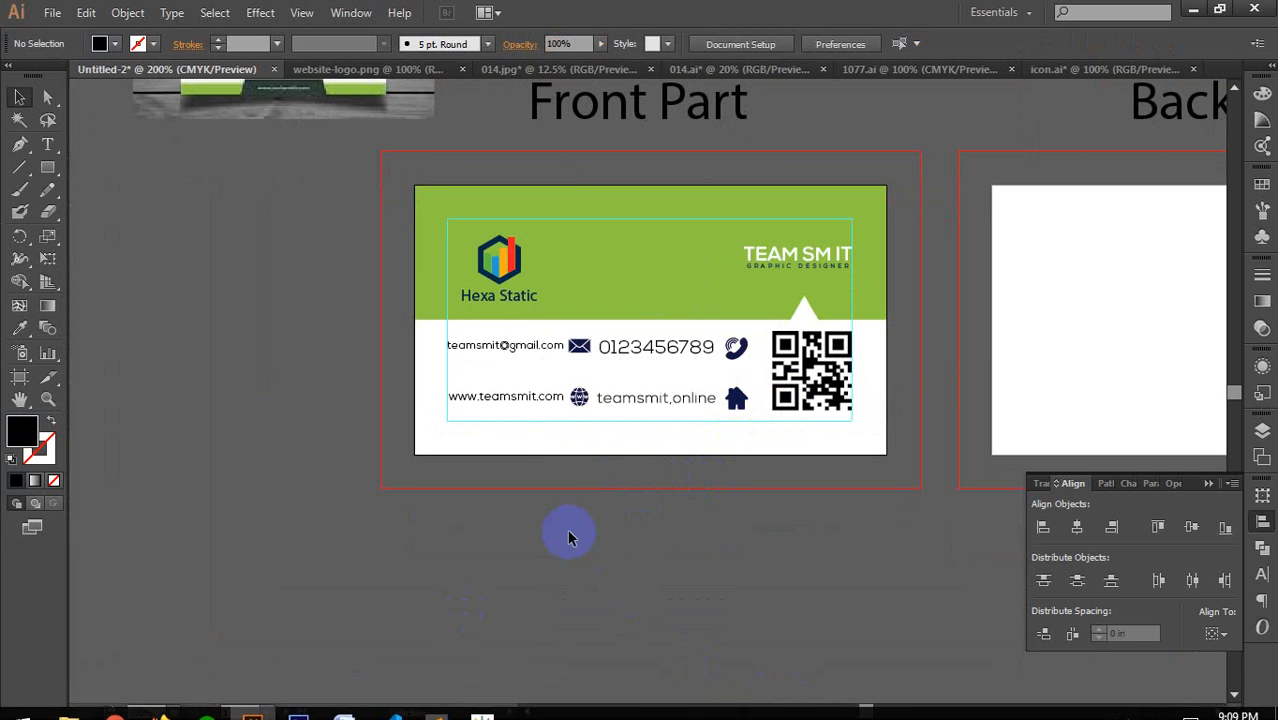
# Step: Swap the two artboard labels, placing "Back Part" above the green card and "Front Part" above the blank card
pyautogui.scroll(-1, 616, 508)
pyautogui.moveTo(400, 262); pyautogui.dragTo(352, 352)
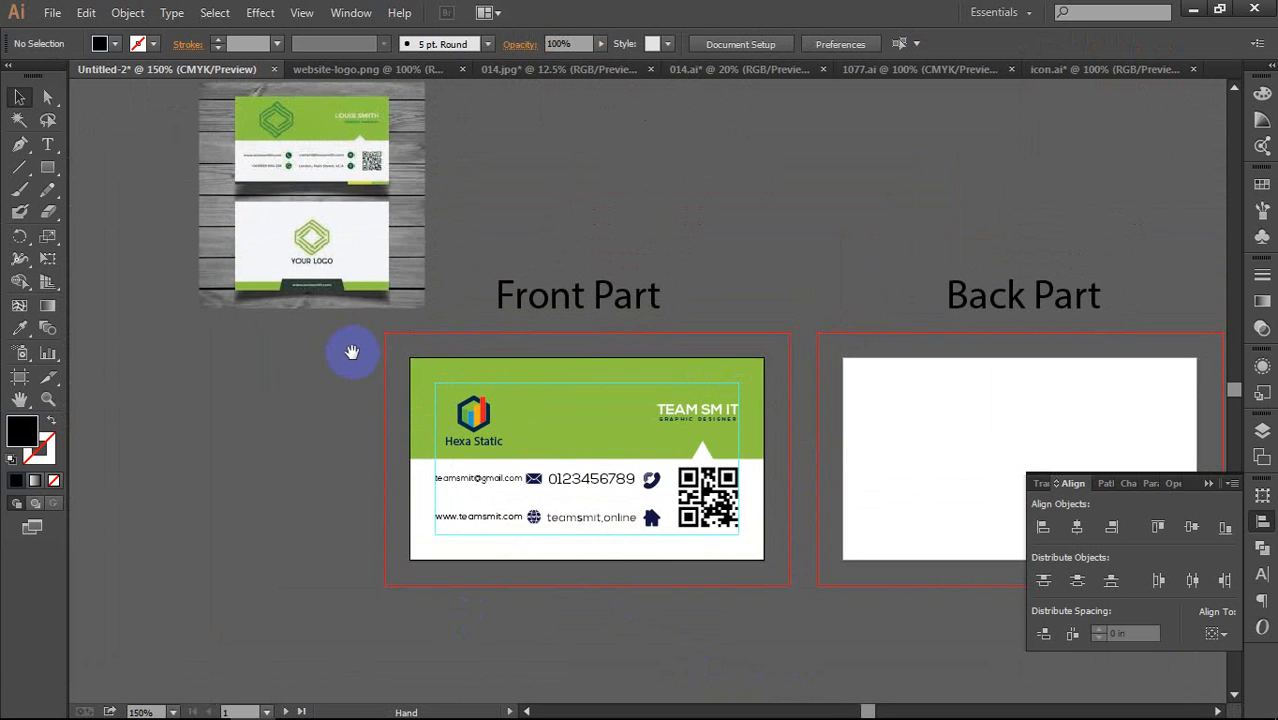
pyautogui.moveTo(479, 348); pyautogui.dragTo(431, 342)
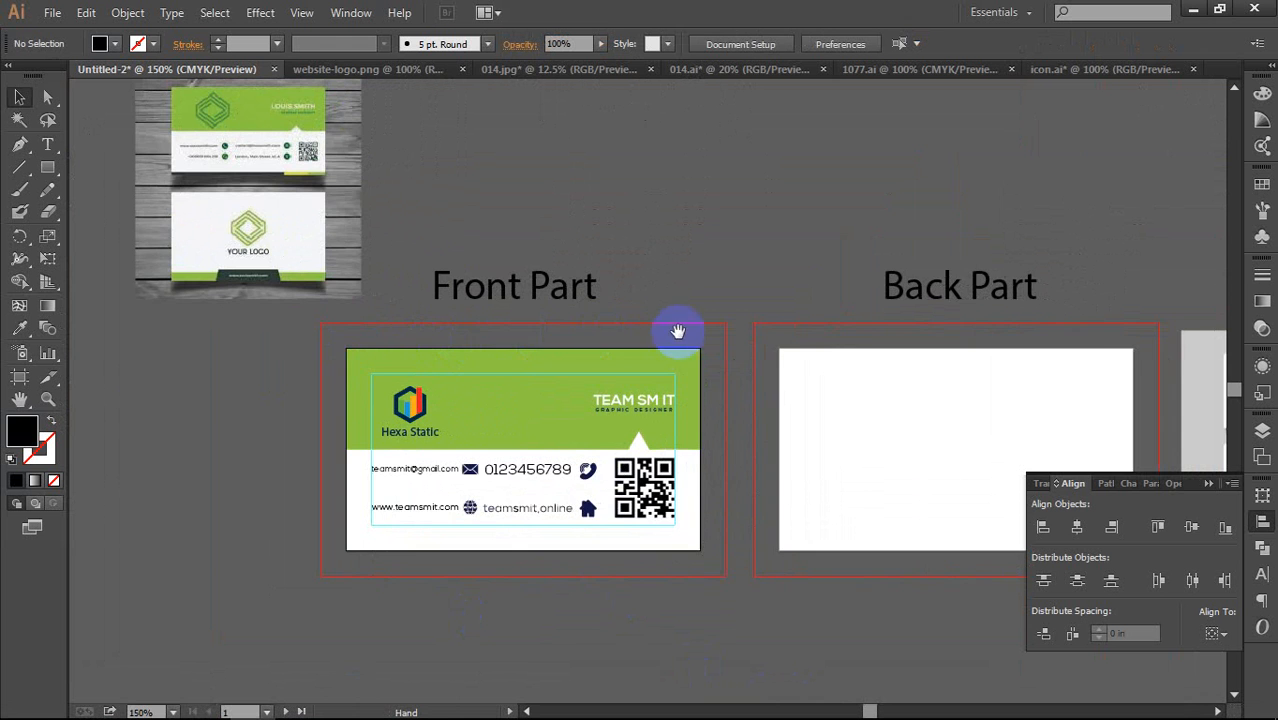
pyautogui.moveTo(678, 331); pyautogui.dragTo(694, 329)
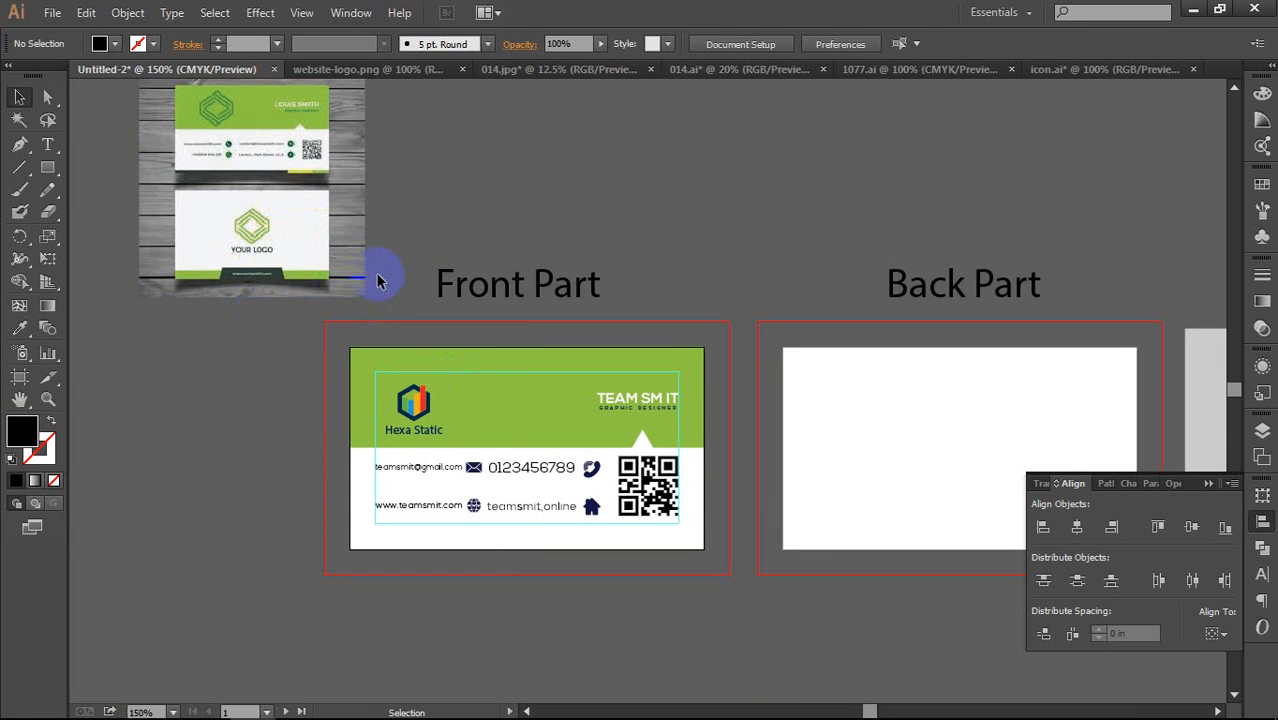
pyautogui.moveTo(510, 288); pyautogui.dragTo(969, 217)
pyautogui.moveTo(964, 280); pyautogui.dragTo(517, 286)
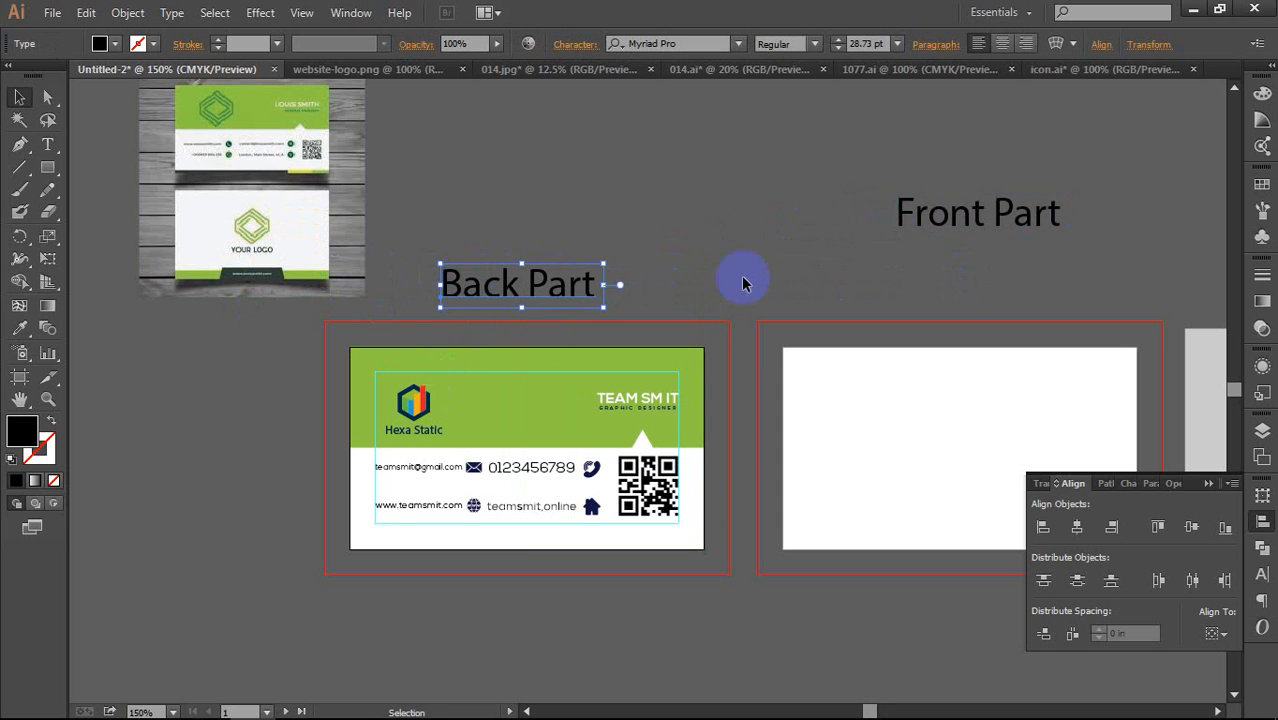
pyautogui.moveTo(969, 210); pyautogui.dragTo(959, 277)
# Step: Align the "Back Part" and "Front Part" labels on their bottom edges
pyautogui.keyDown('shift'); pyautogui.click(562, 300); pyautogui.keyUp('shift')
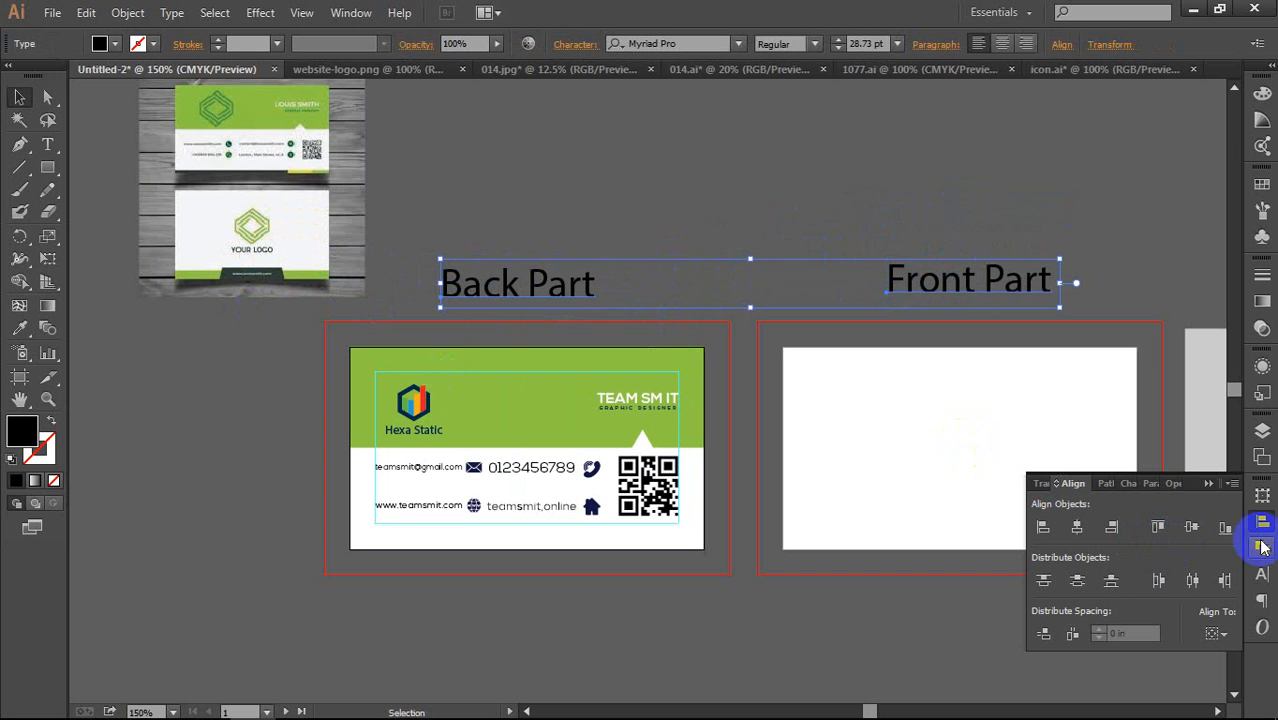
pyautogui.click(1225, 527)
pyautogui.click(899, 594)
# Step: Create a rectangle 3.5 in wide and 2 in high over the Front Part artboard
pyautogui.moveTo(870, 543); pyautogui.dragTo(768, 545)
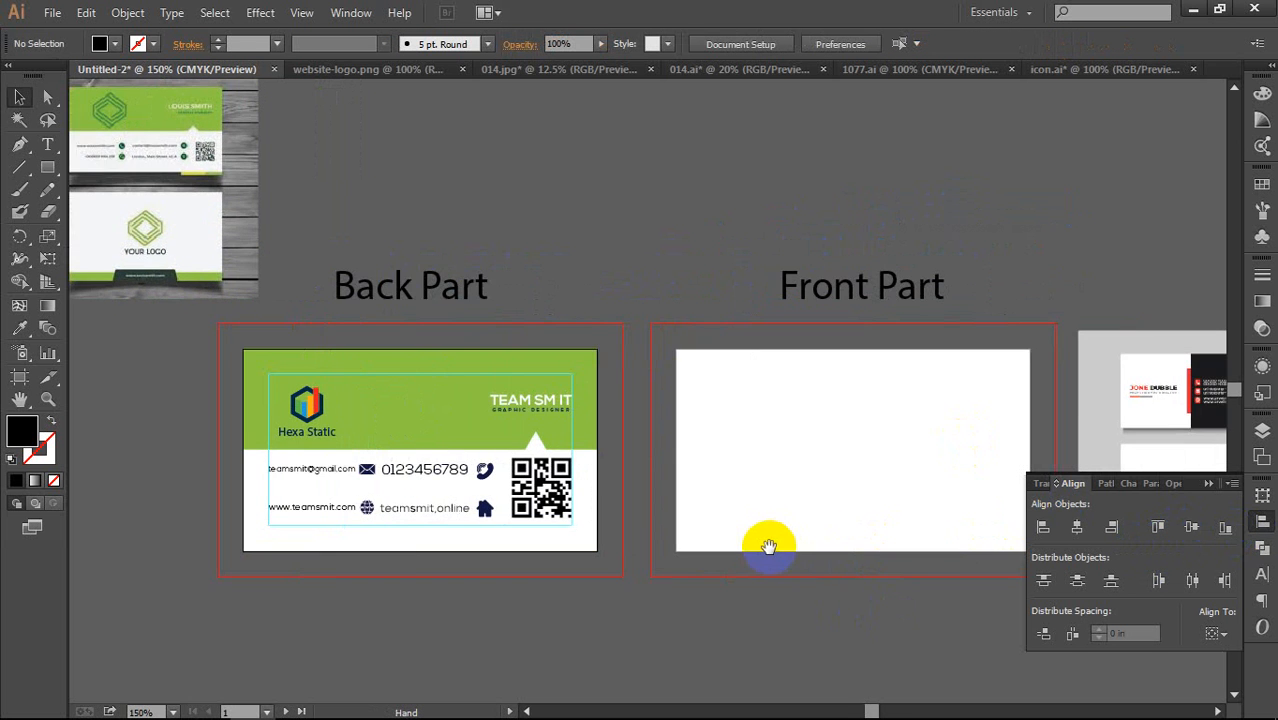
pyautogui.hotkey('ctrl', '-')
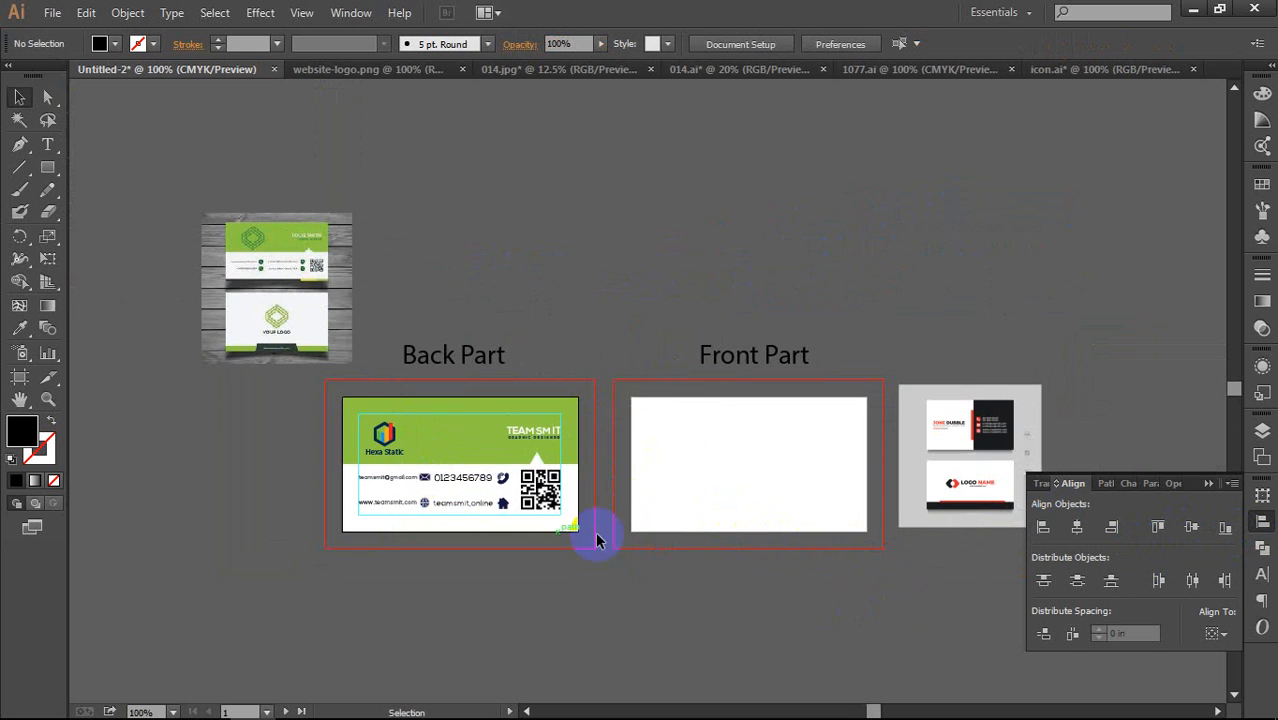
pyautogui.hotkey('ctrl', '+')
pyautogui.moveTo(678, 470); pyautogui.dragTo(653, 434)
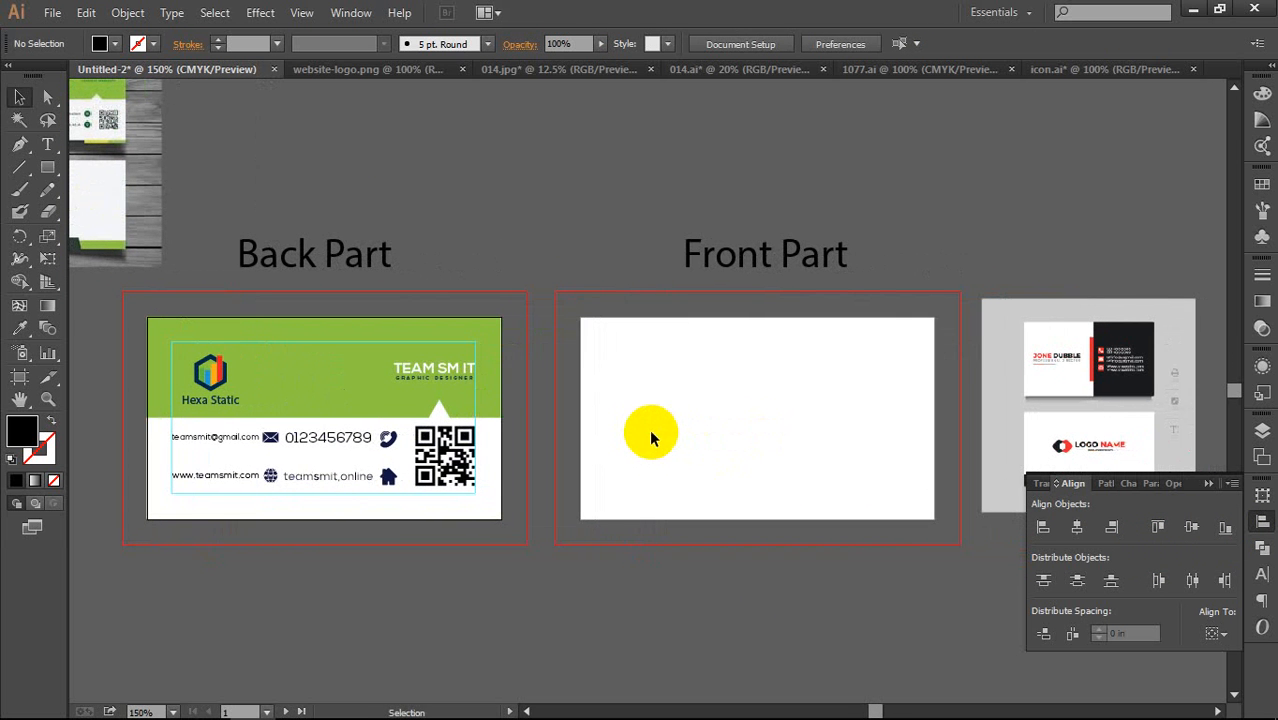
pyautogui.press('m')
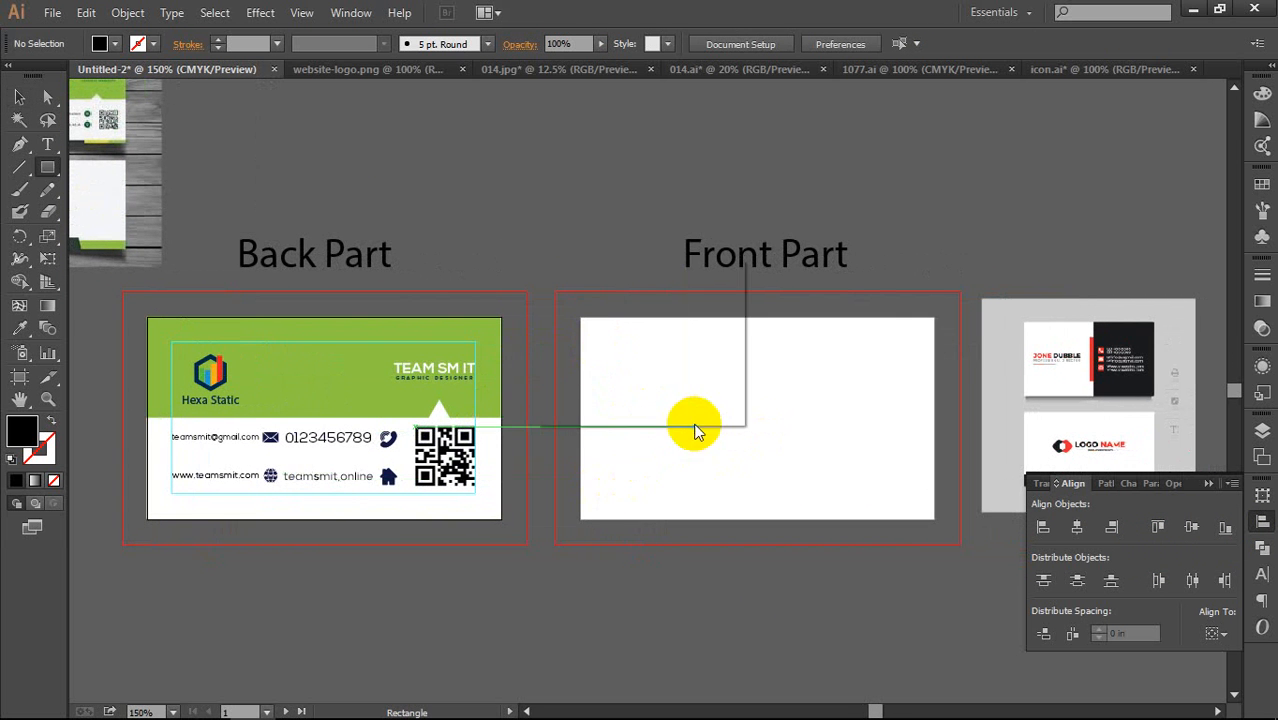
pyautogui.click(712, 441)
pyautogui.click(624, 312)
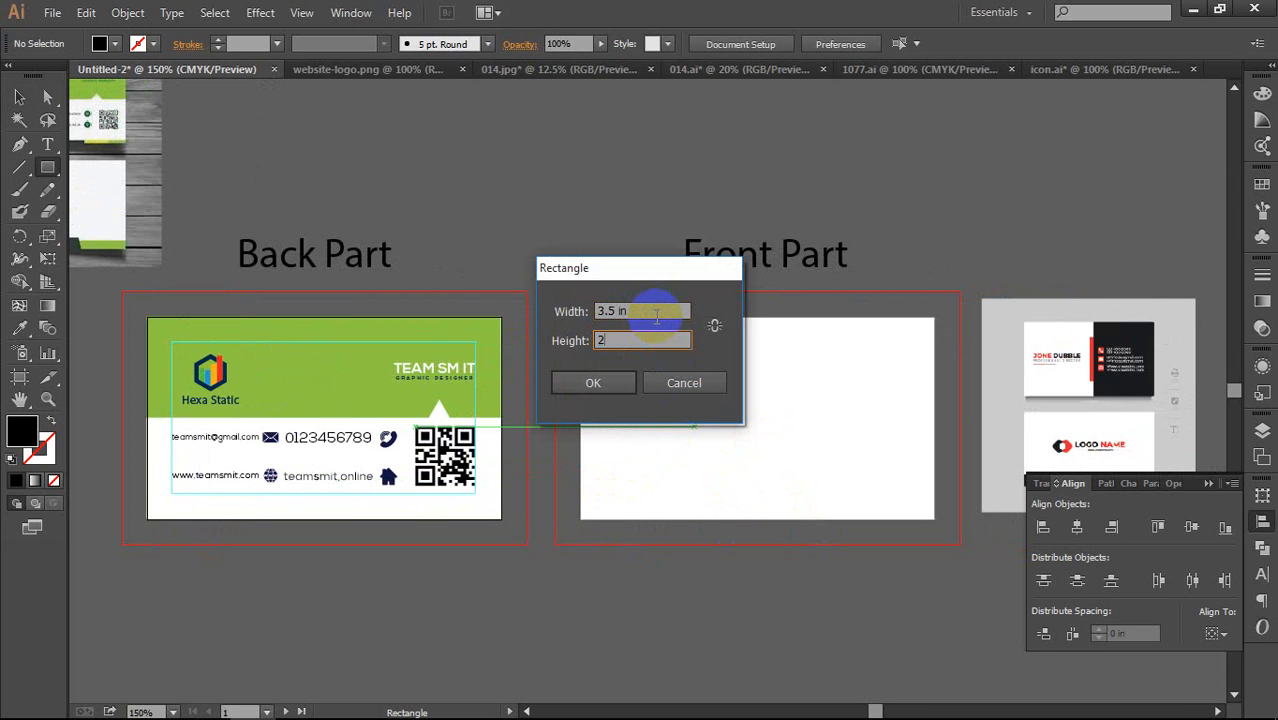
pyautogui.press('Return')
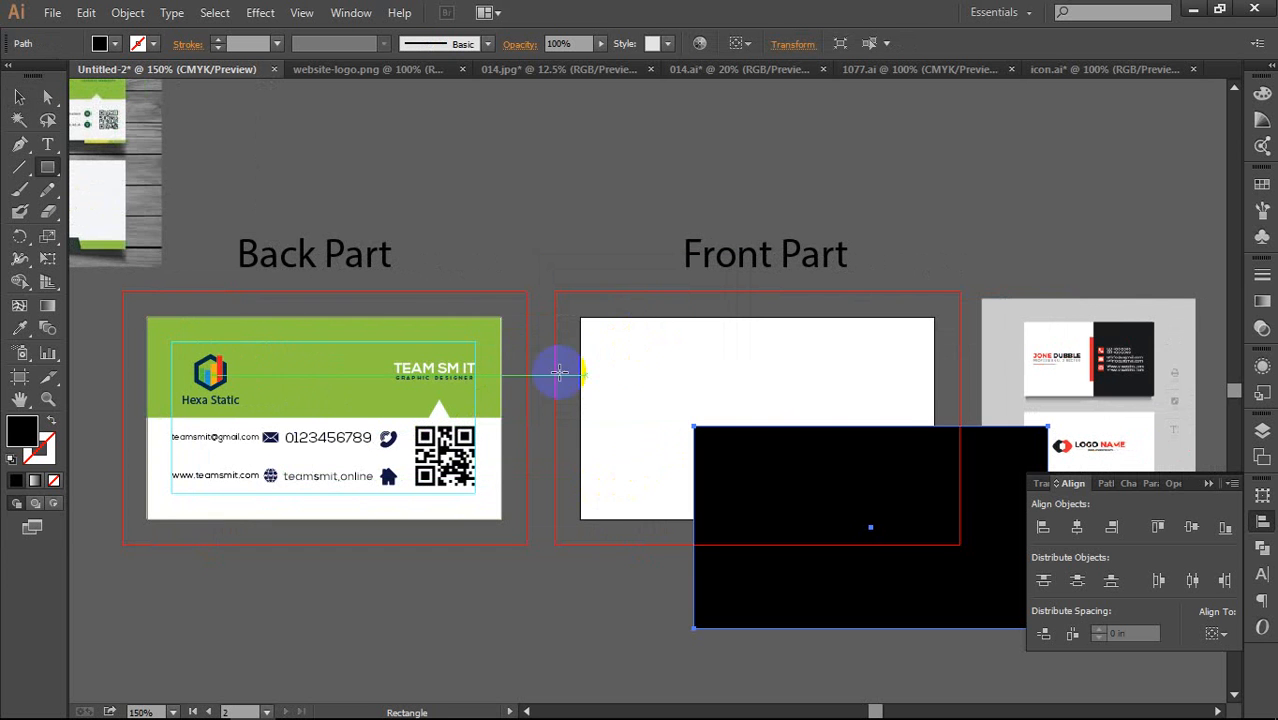
# Step: Align the black rectangle to the artboard, centering it horizontally and vertically on the Front Part card
pyautogui.press('v')
pyautogui.moveTo(779, 588); pyautogui.dragTo(718, 595)
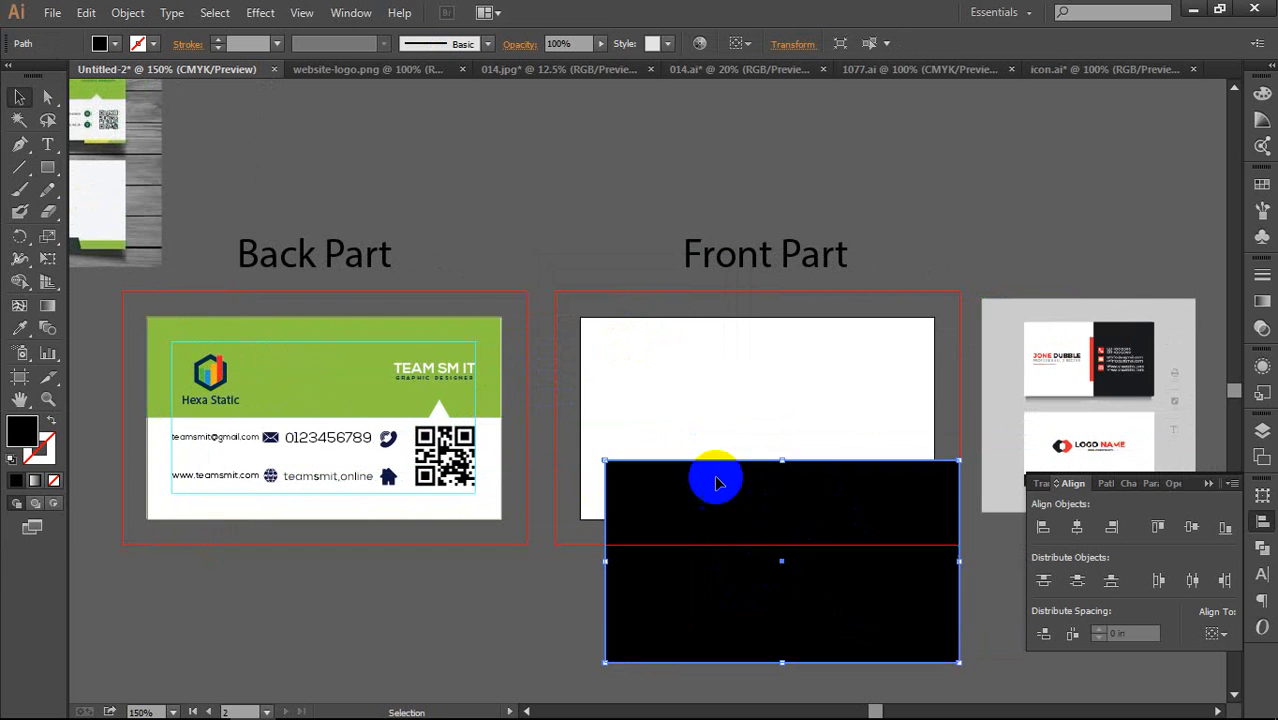
pyautogui.click(711, 400)
pyautogui.click(780, 543)
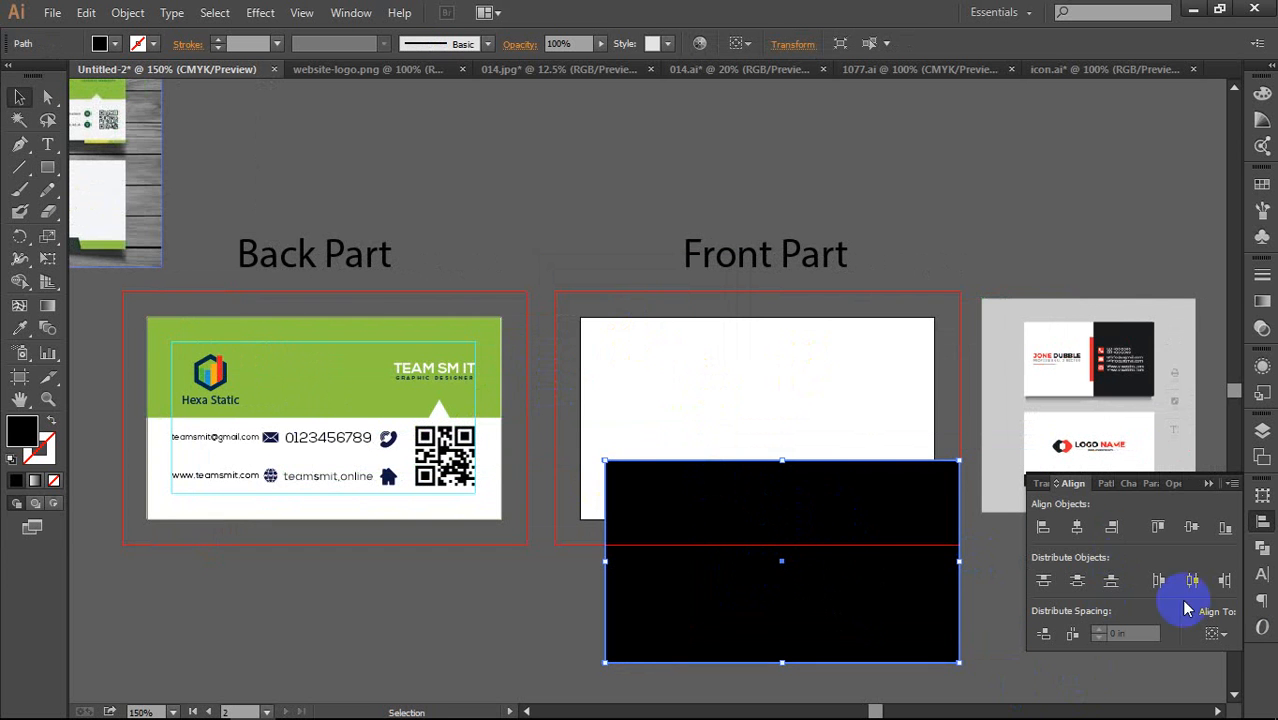
pyautogui.click(1215, 634)
pyautogui.click(1180, 698)
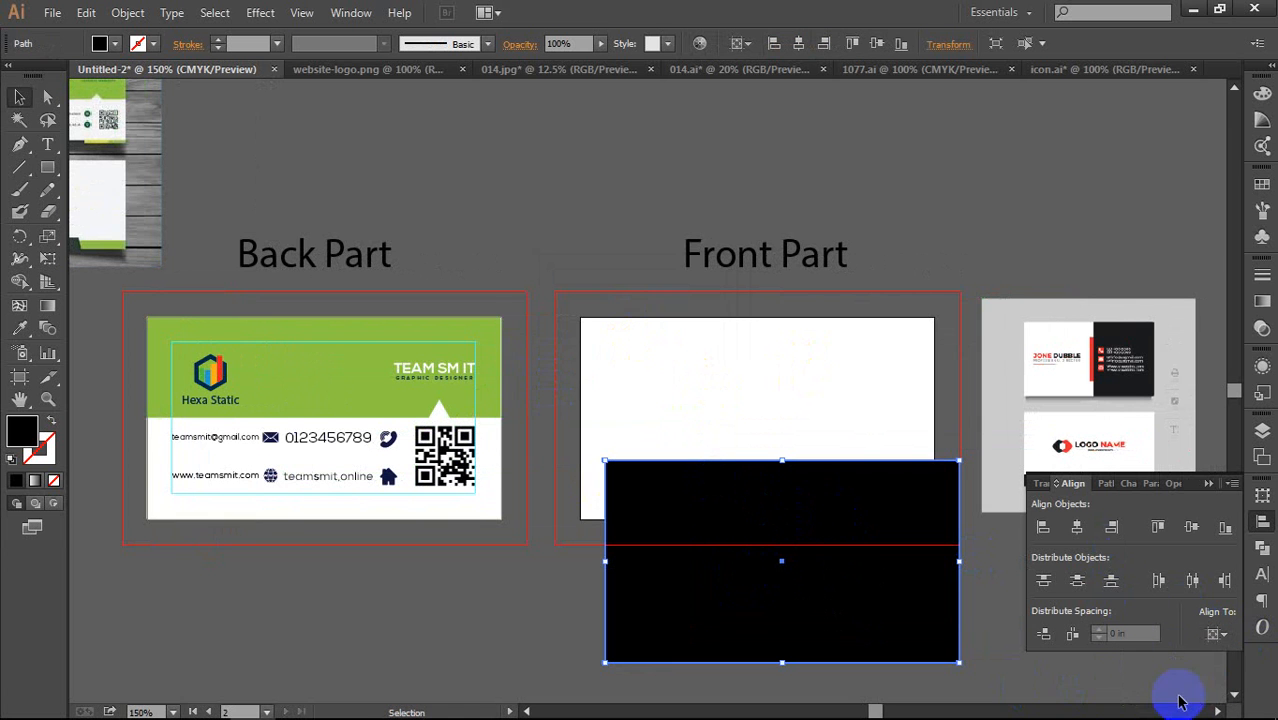
pyautogui.click(1077, 527)
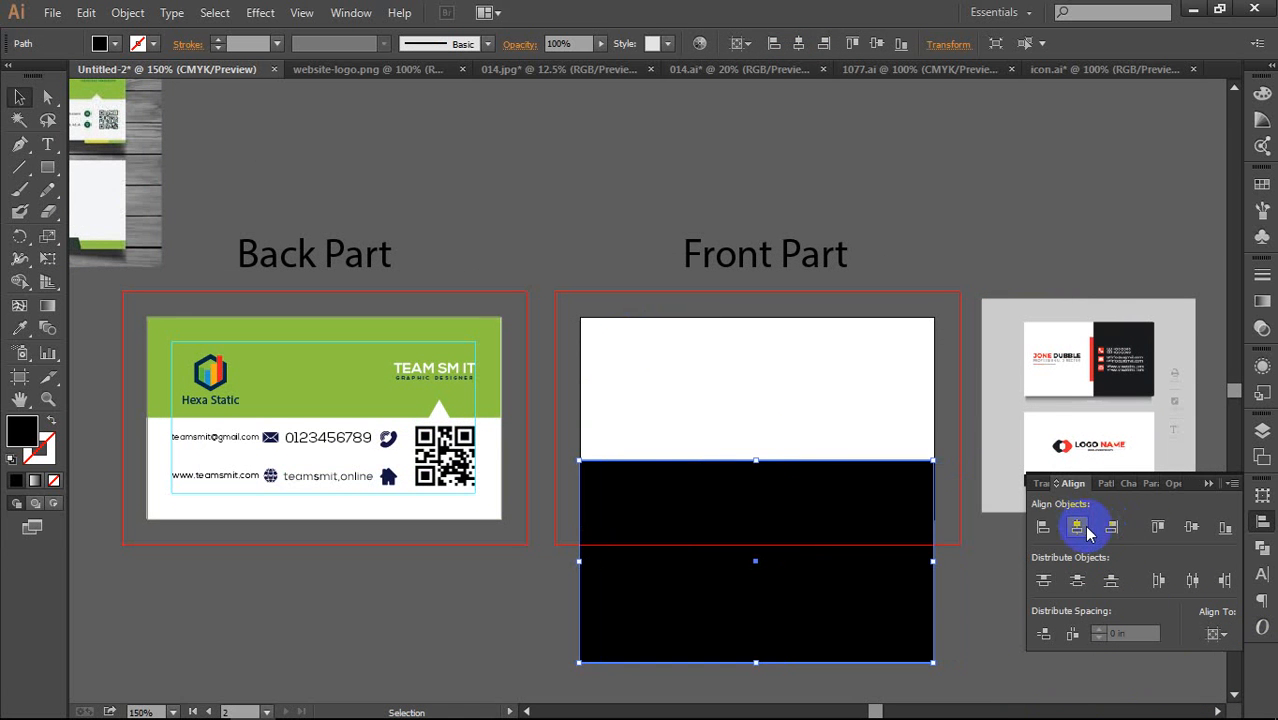
pyautogui.click(1190, 527)
pyautogui.click(862, 591)
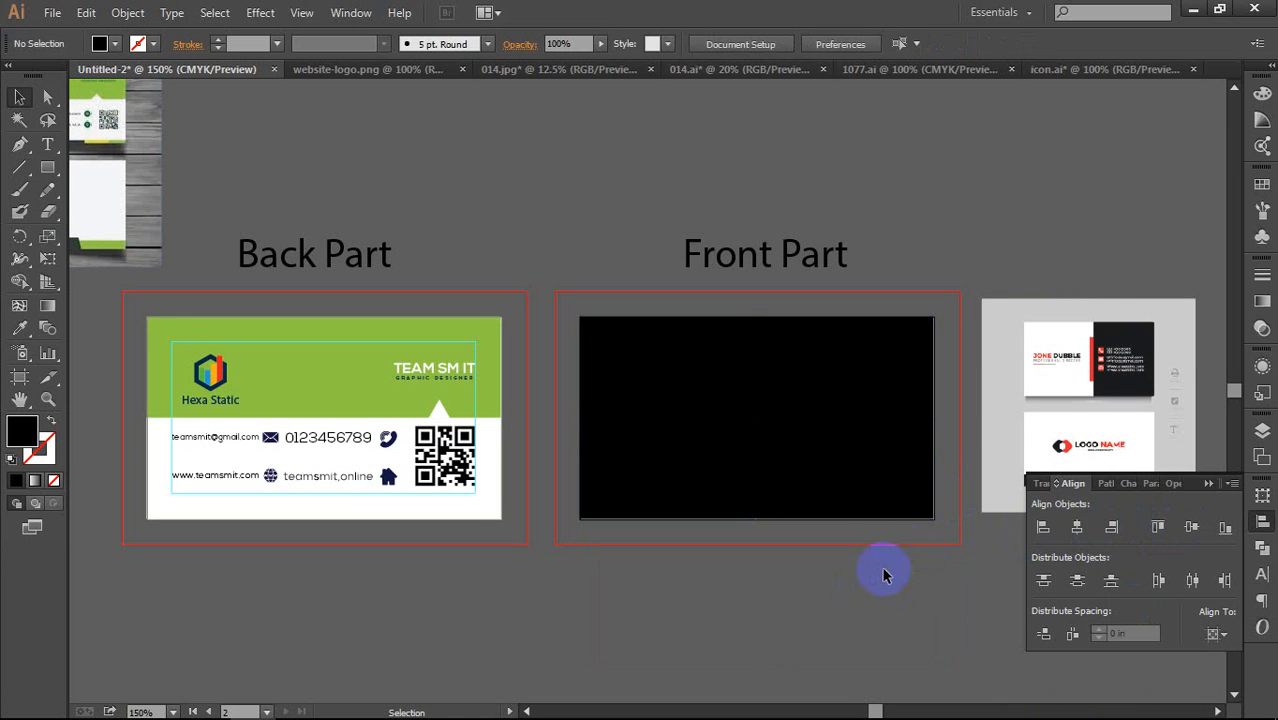
# Step: Fill the Front Part rectangle with white by sampling the white area of the Back Part card
pyautogui.click(776, 445)
pyautogui.press('i')
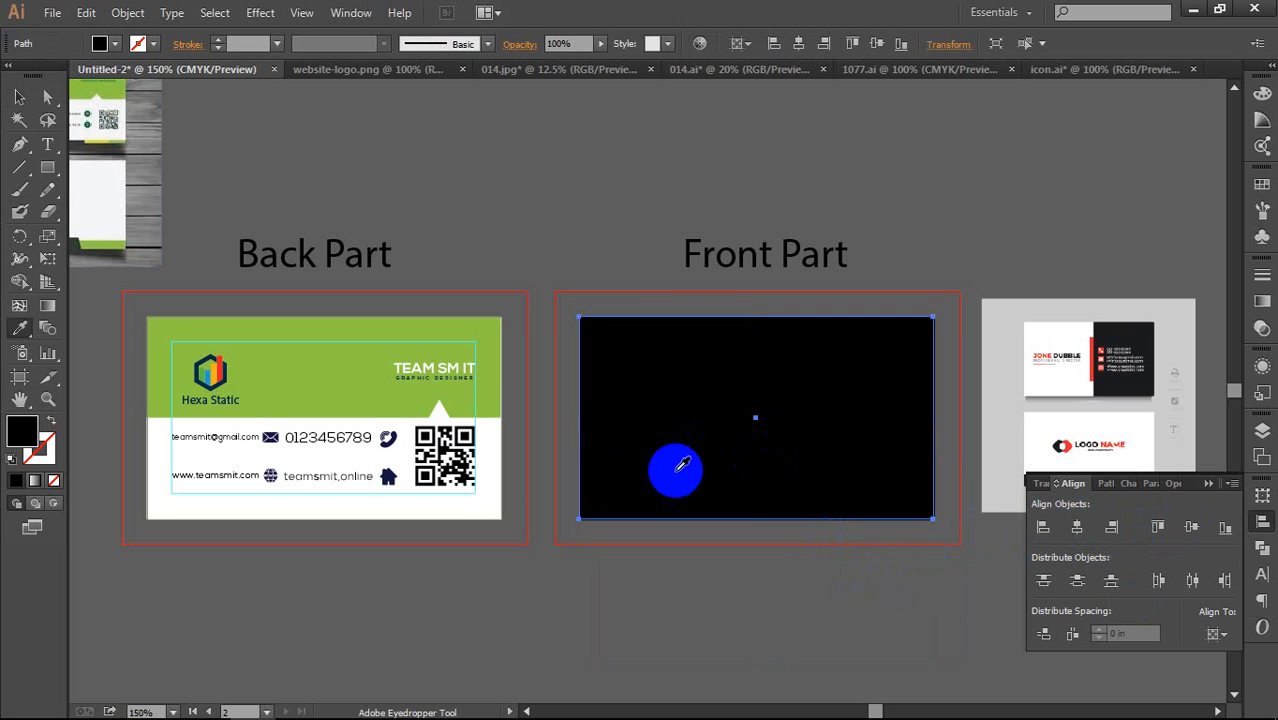
pyautogui.click(492, 494)
pyautogui.press('v')
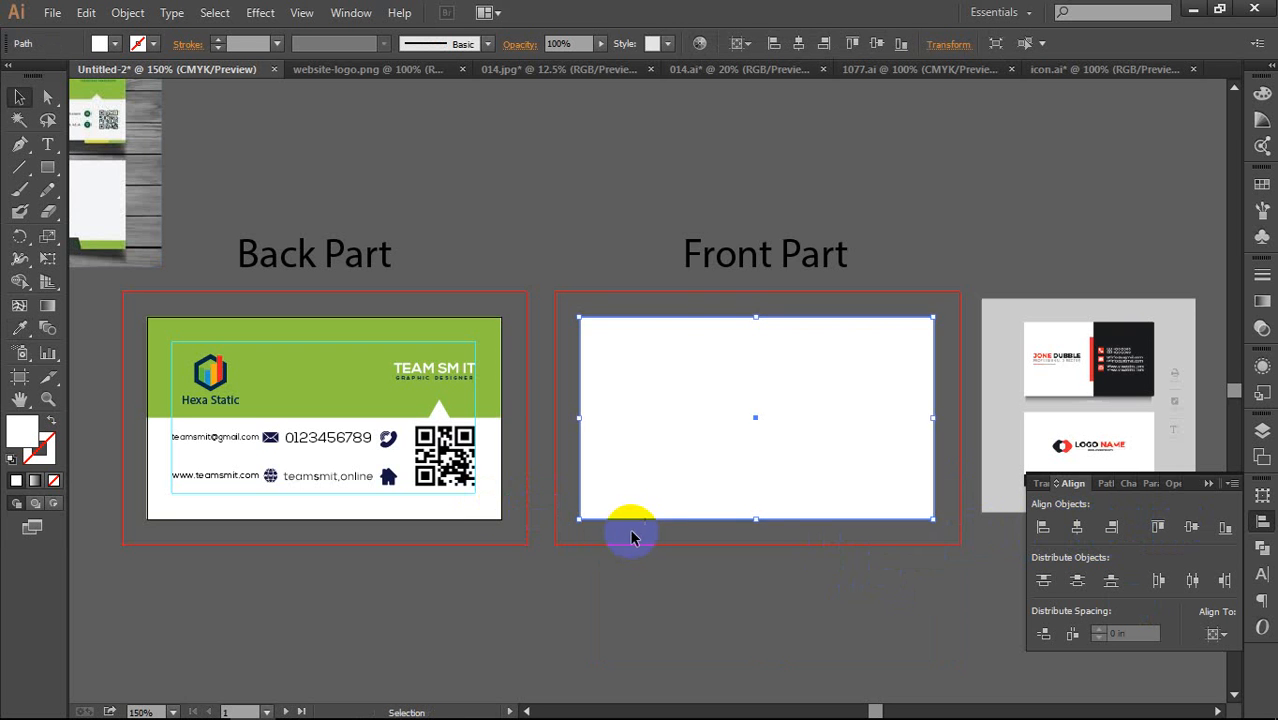
pyautogui.click(746, 587)
# Step: Offset the Front Part background rectangle's path by -0.25 in with Miter joins and a miter limit of 4
pyautogui.click(766, 477)
pyautogui.moveTo(835, 541); pyautogui.dragTo(781, 531)
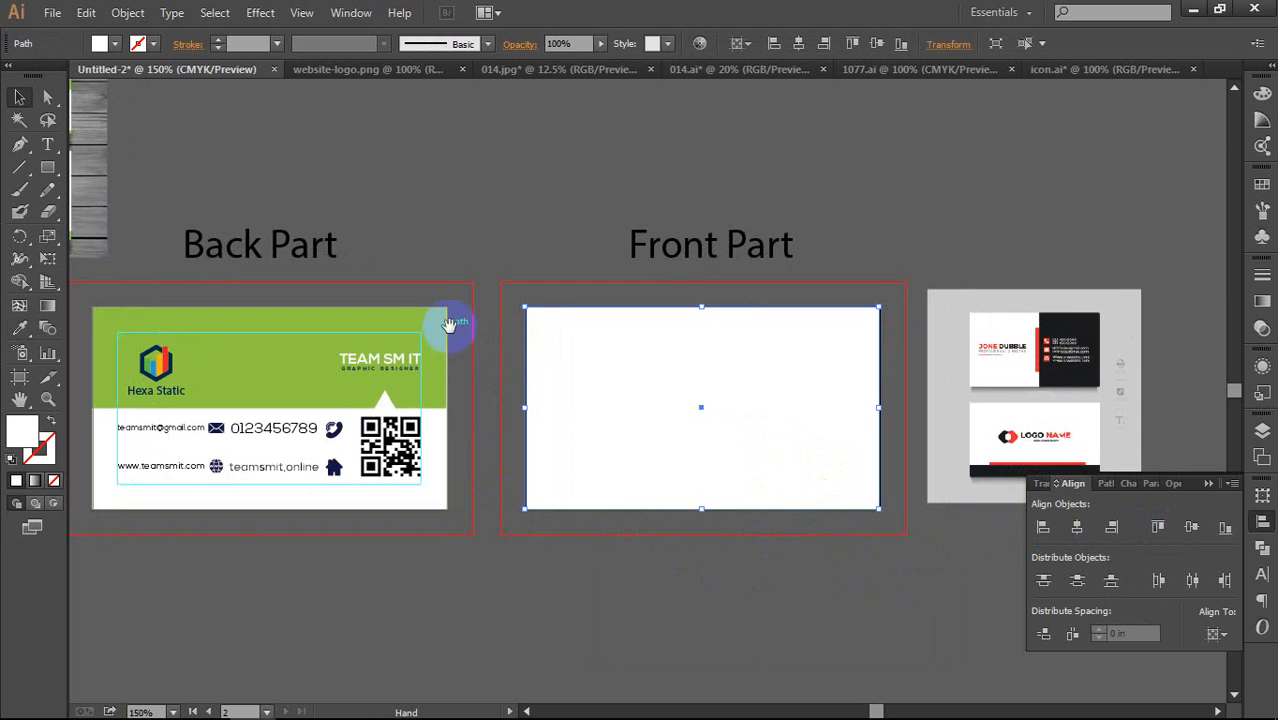
pyautogui.moveTo(450, 323); pyautogui.dragTo(485, 317)
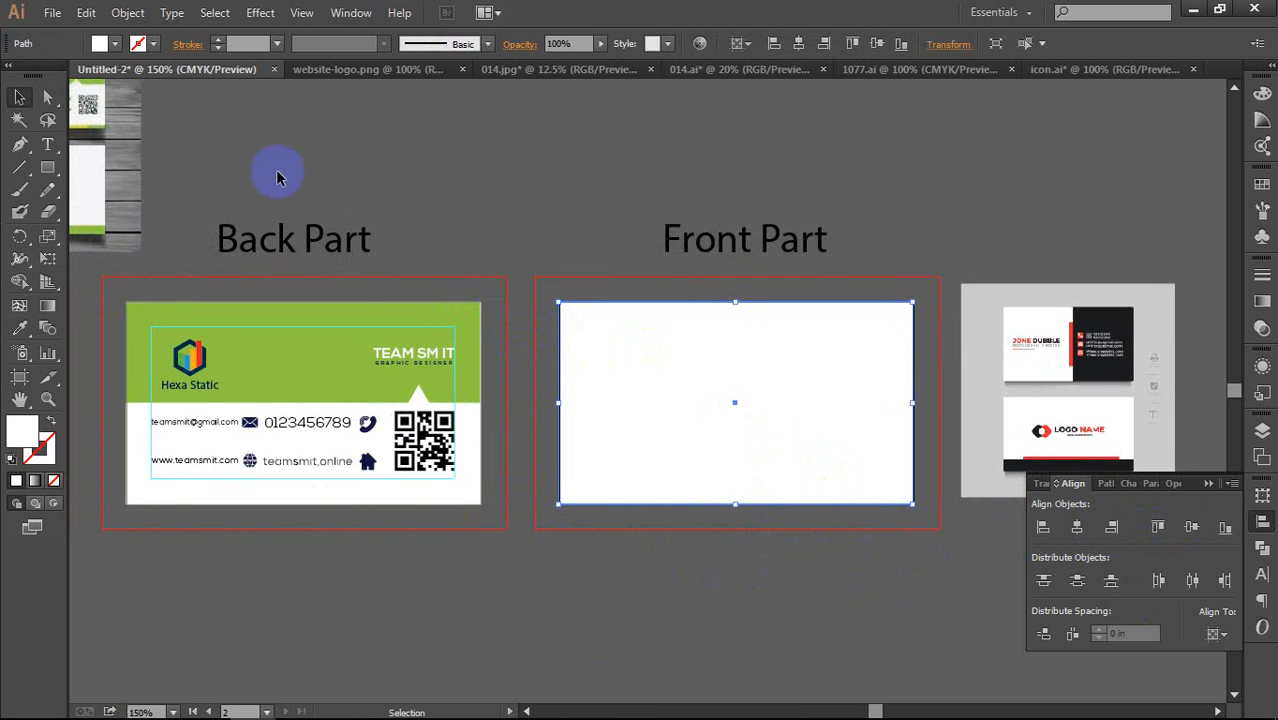
pyautogui.click(127, 12)
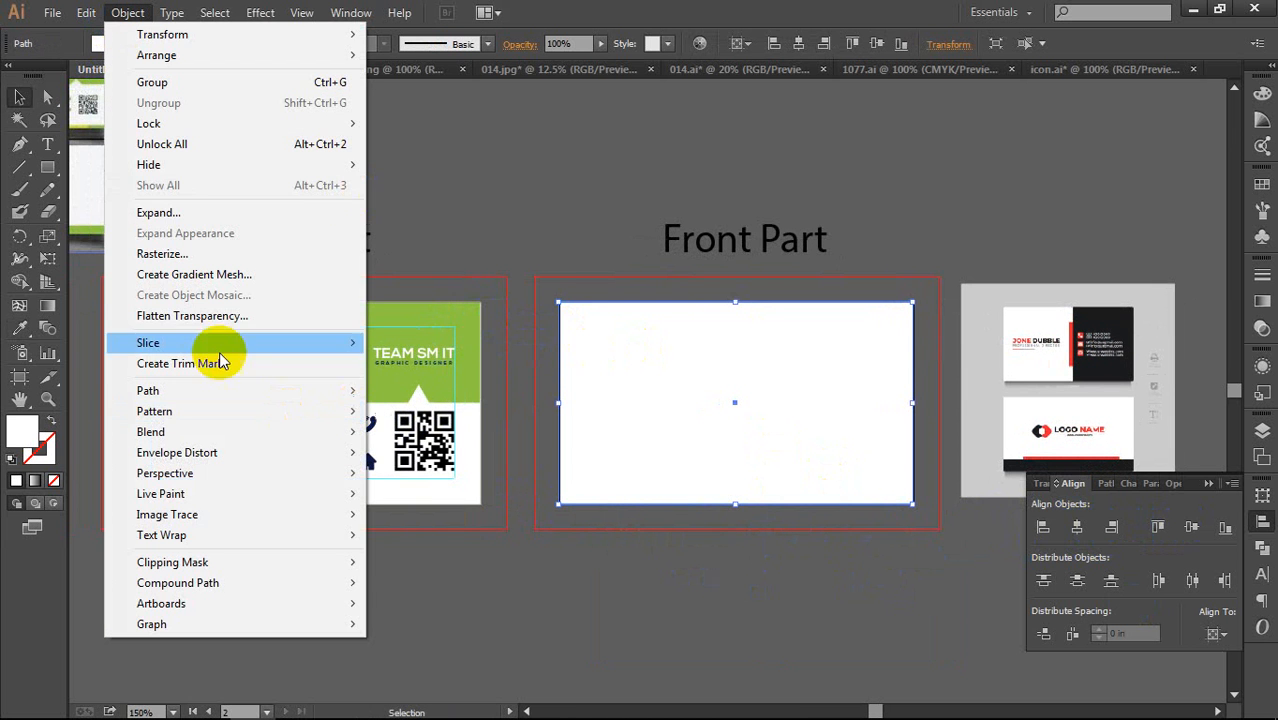
pyautogui.moveTo(208, 390)
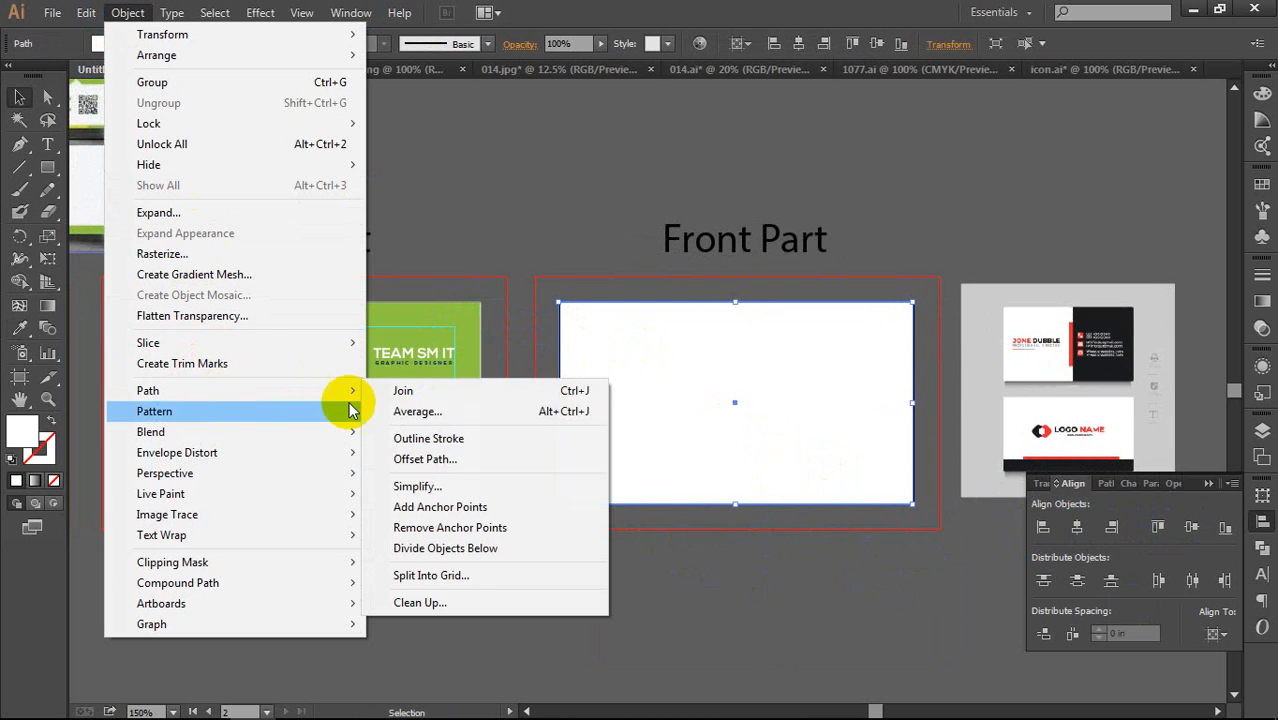
pyautogui.click(474, 461)
pyautogui.press('BackSpace')
pyautogui.moveTo(947, 243); pyautogui.dragTo(1002, 150)
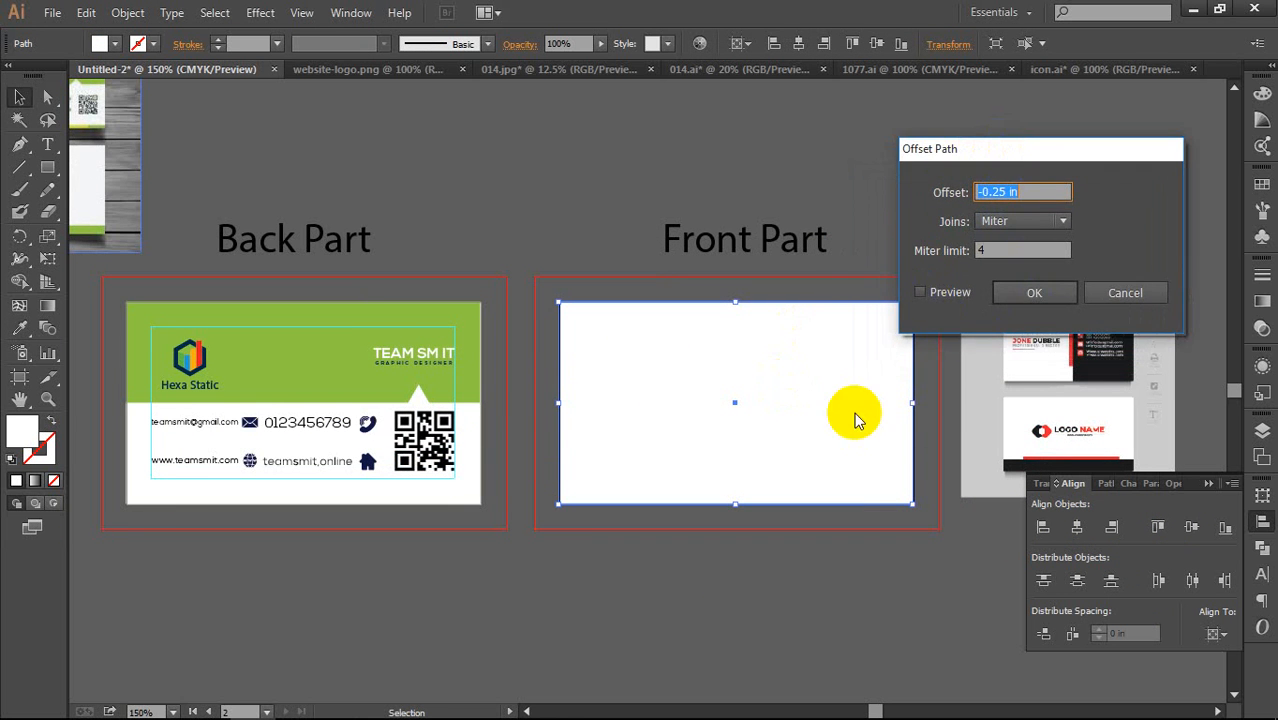
pyautogui.click(920, 292)
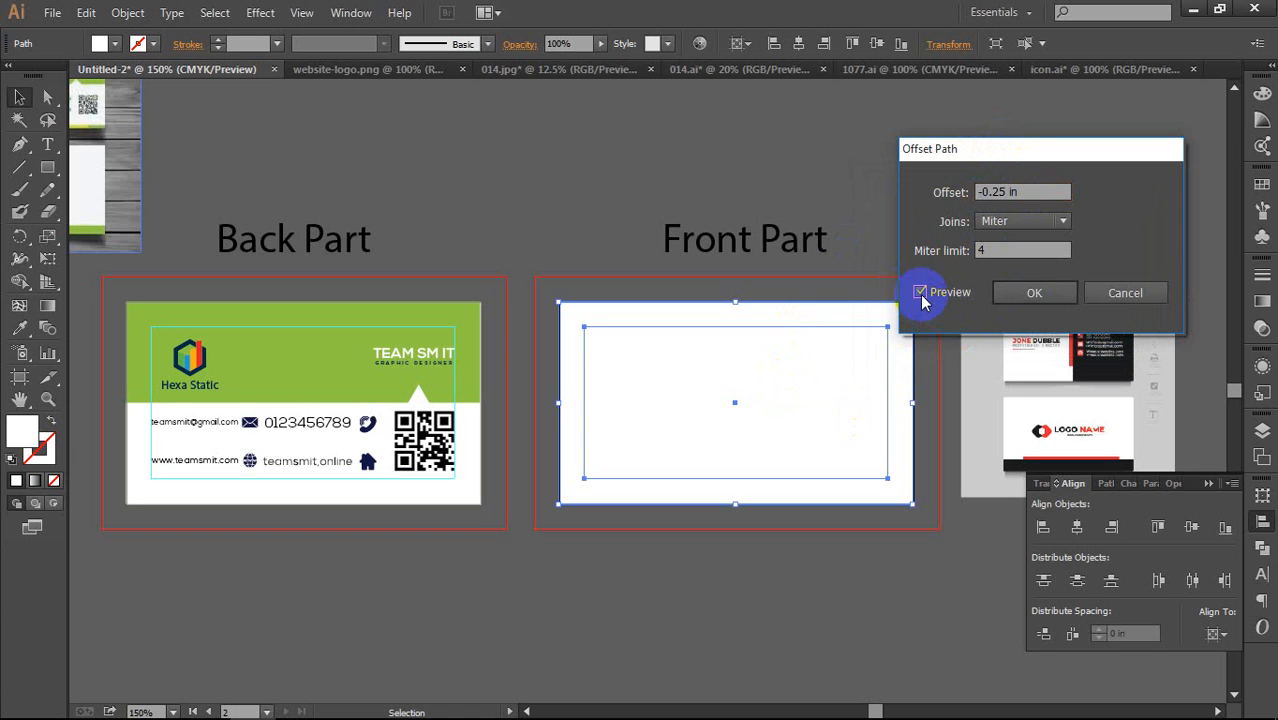
pyautogui.click(1033, 292)
pyautogui.click(950, 379)
# Step: Fill the inner offset rectangle with green by sampling the green area of the Back Part card
pyautogui.click(771, 399)
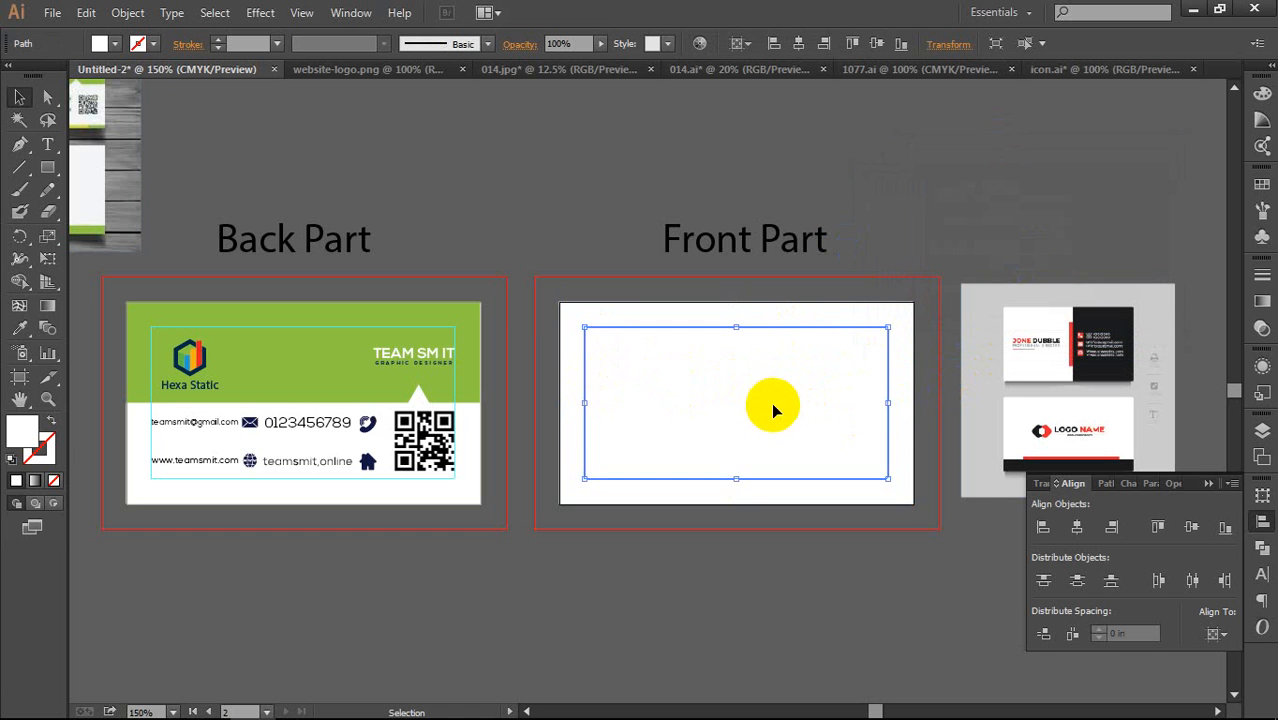
pyautogui.press('i')
pyautogui.click(340, 350)
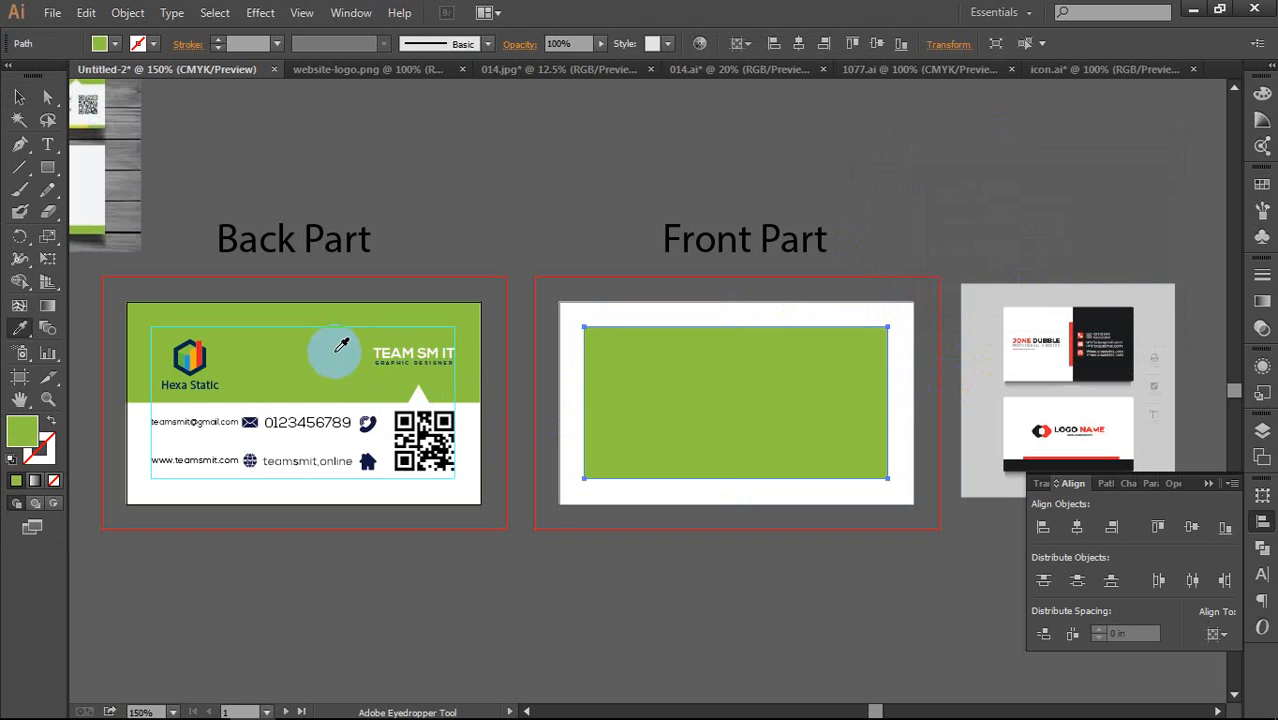
pyautogui.press('v')
pyautogui.click(718, 580)
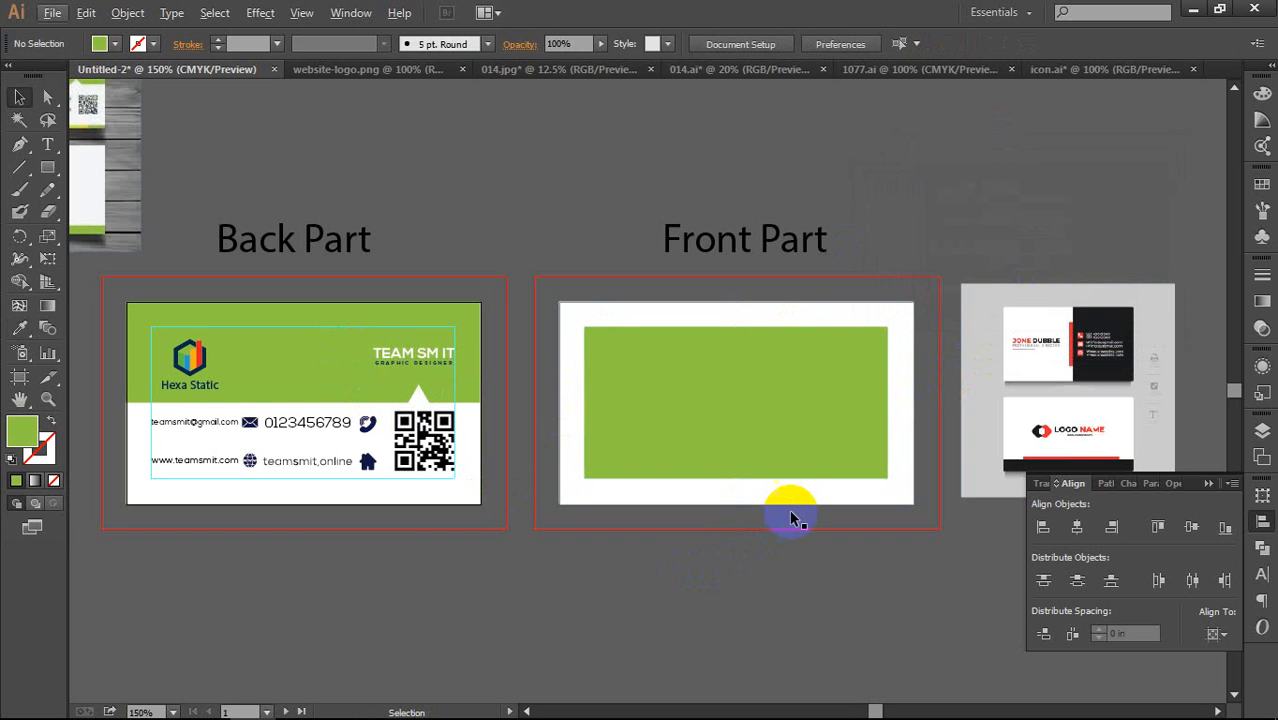
# Step: Convert the green inner rectangle on the Front Part card into a guide
pyautogui.scroll(2, 776, 489)
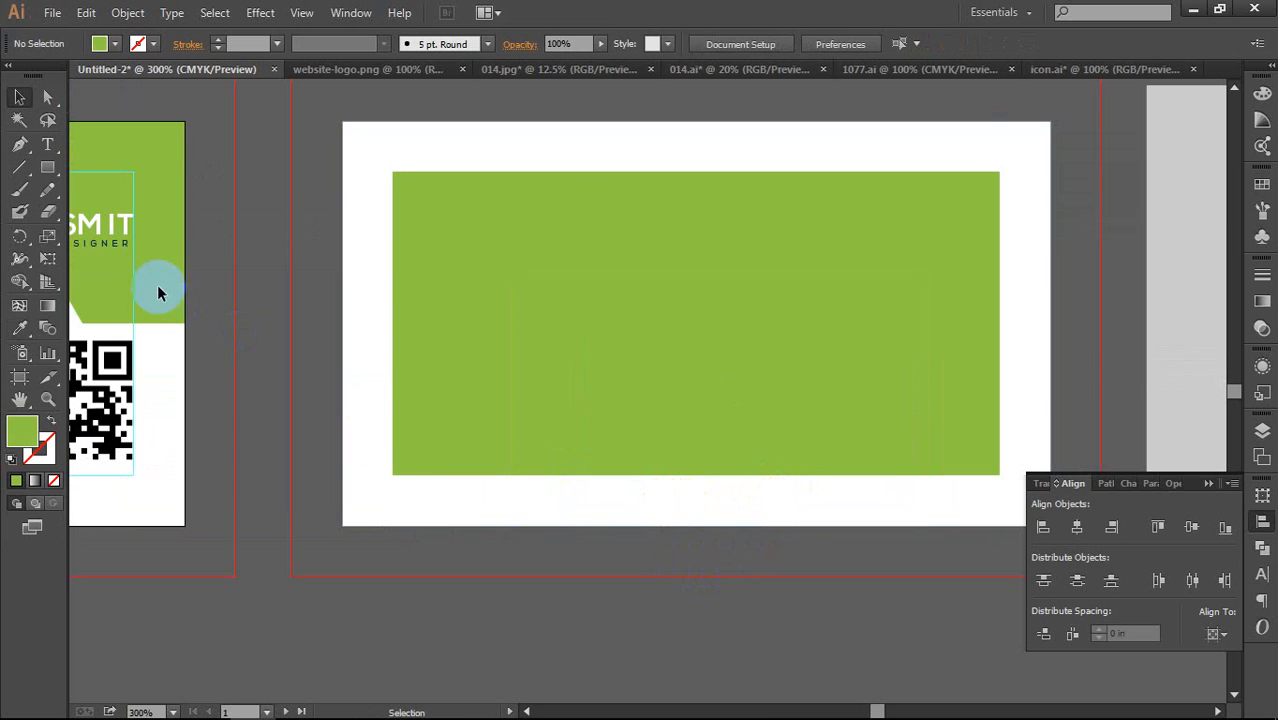
pyautogui.rightClick(747, 350)
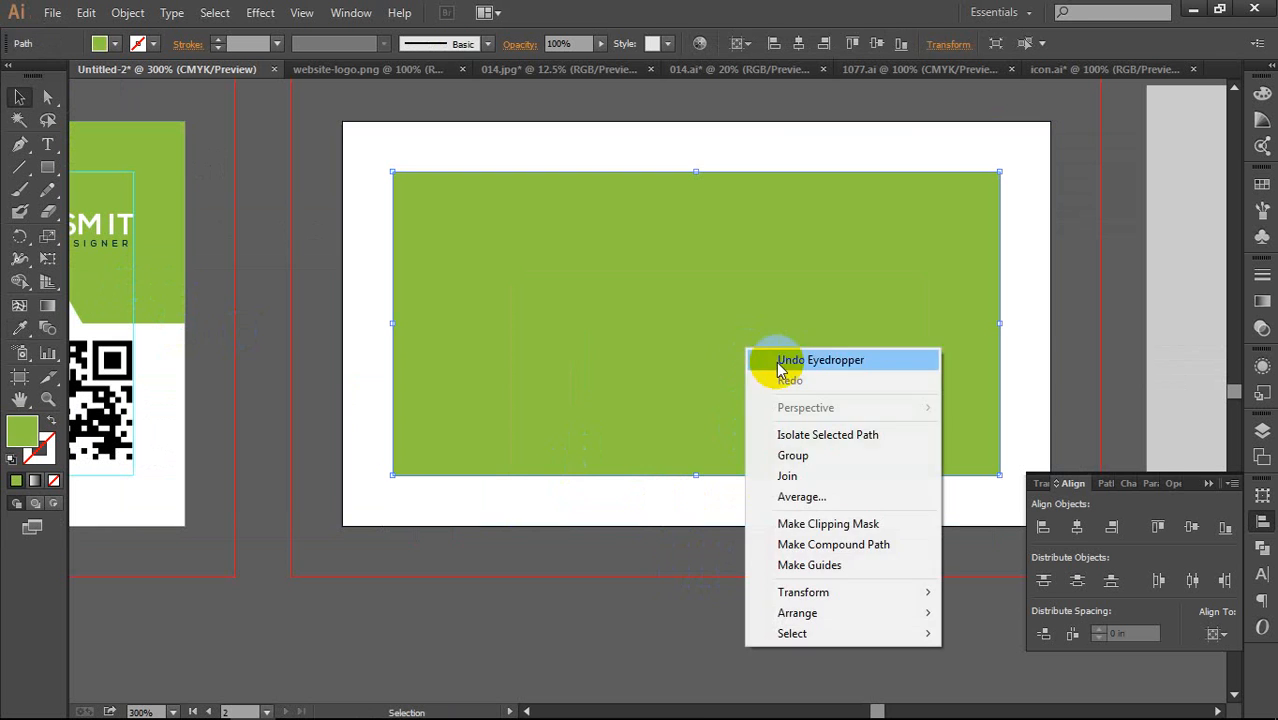
pyautogui.click(810, 565)
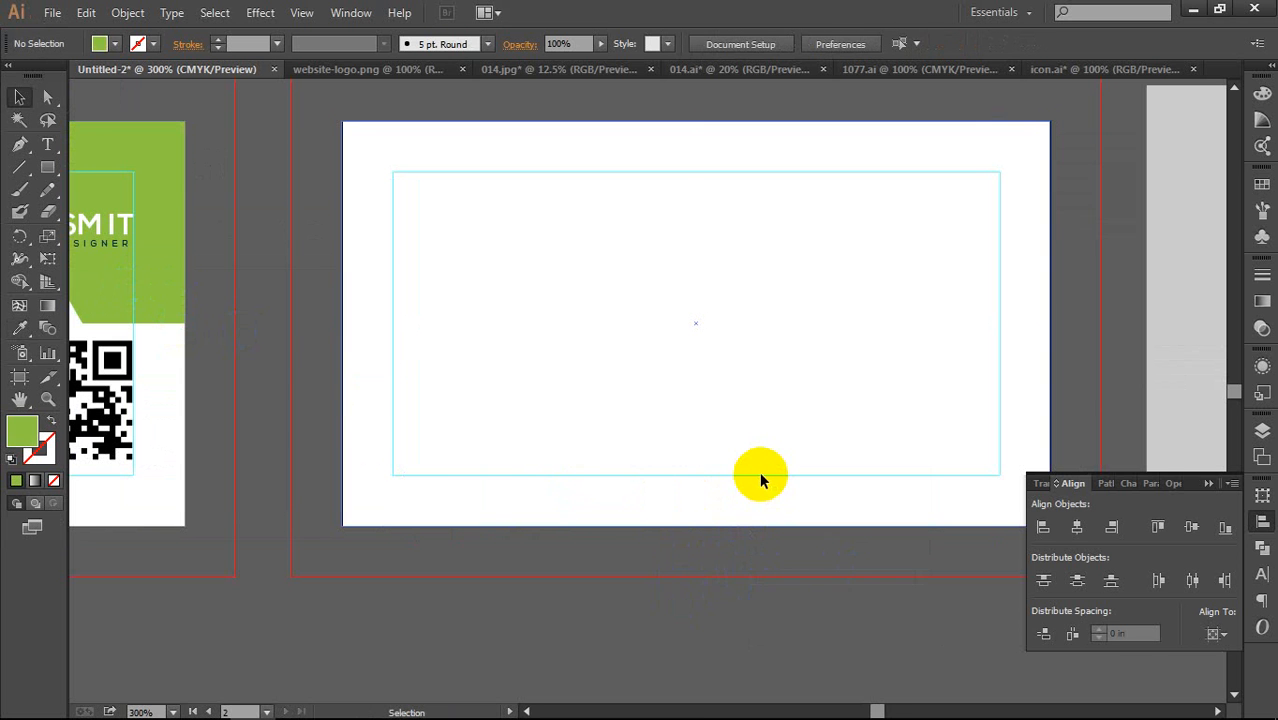
pyautogui.click(759, 472)
pyautogui.scroll(-1, 791, 483)
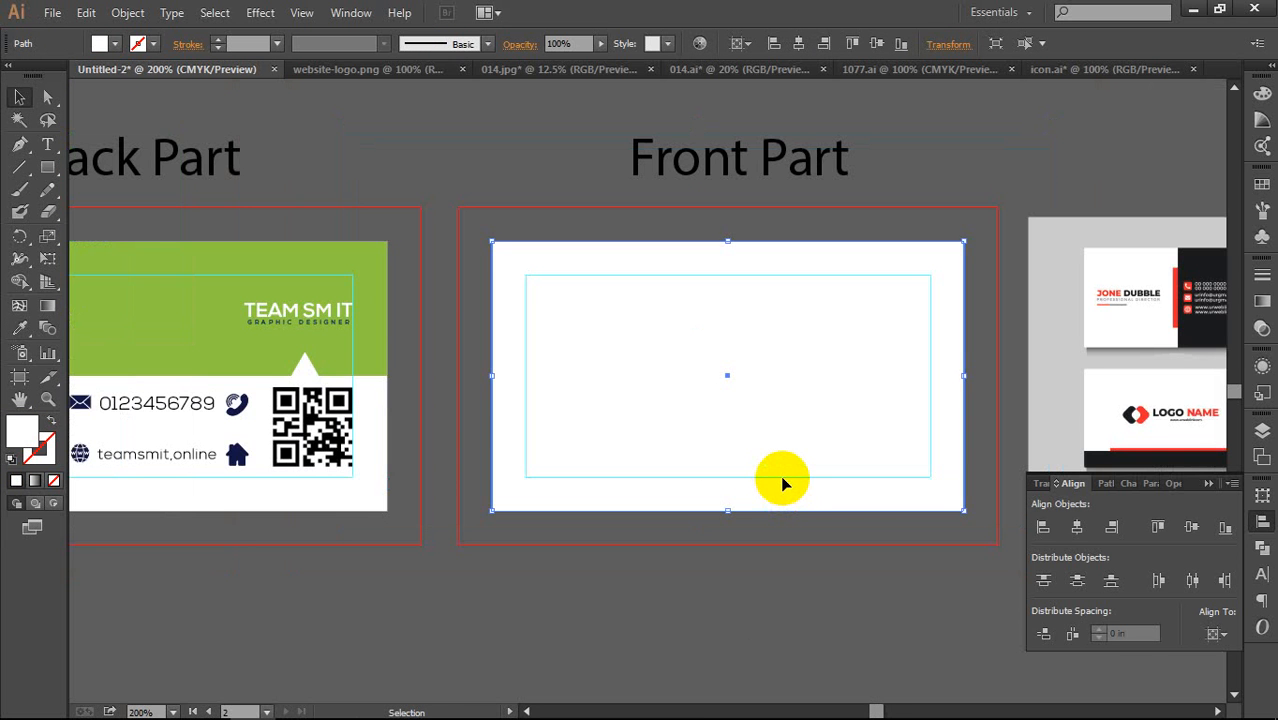
pyautogui.click(750, 593)
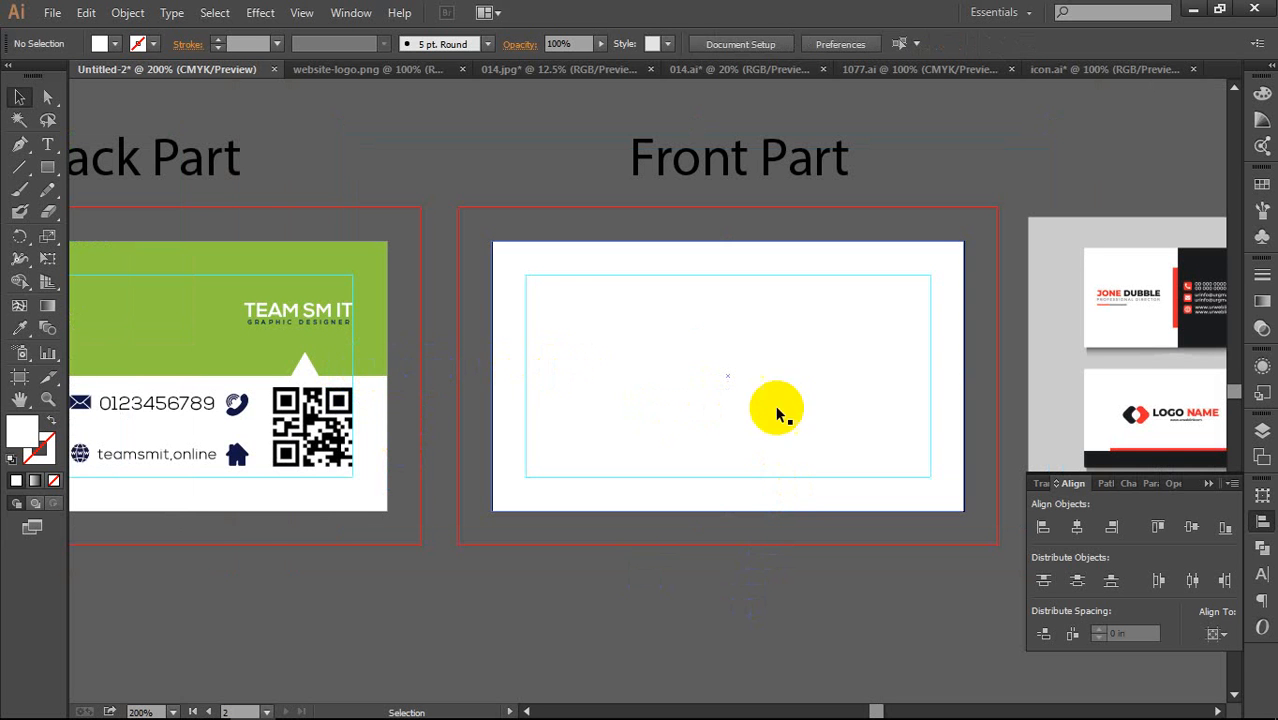
# Step: Examine the logo side of the green reference card and compare it with the blank Front Part card
pyautogui.click(719, 396)
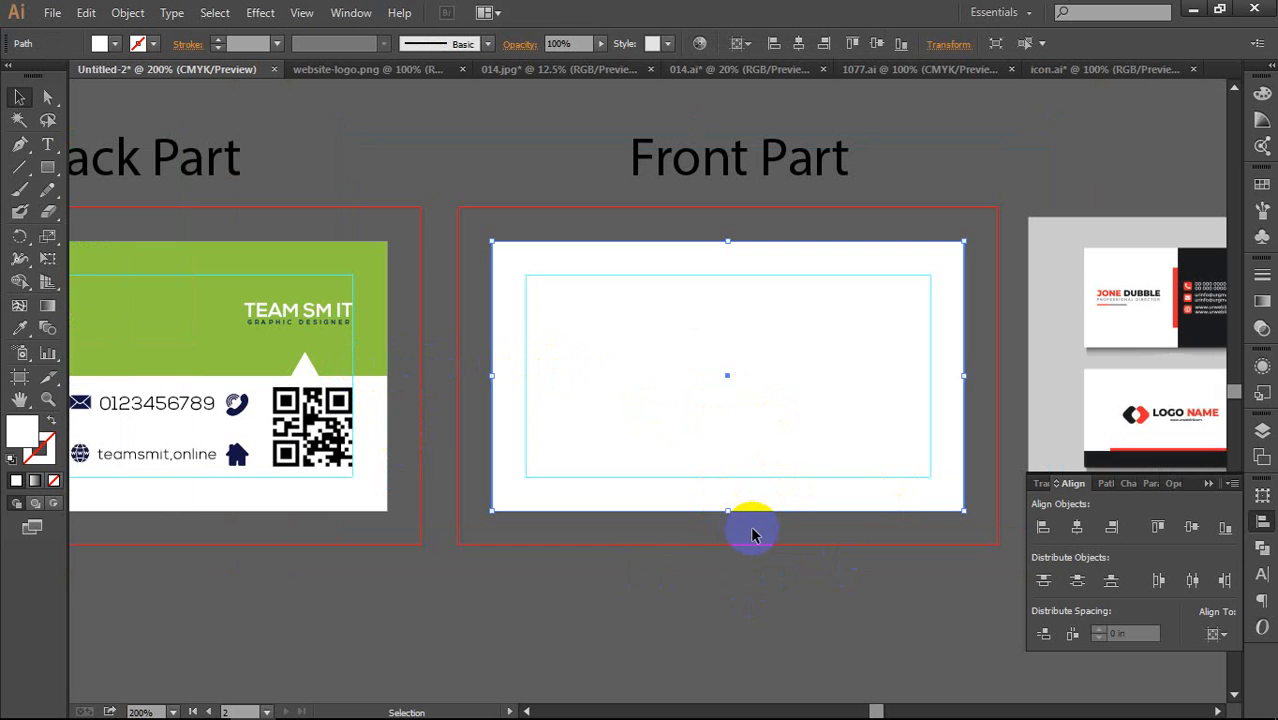
pyautogui.scroll(-1, 755, 535)
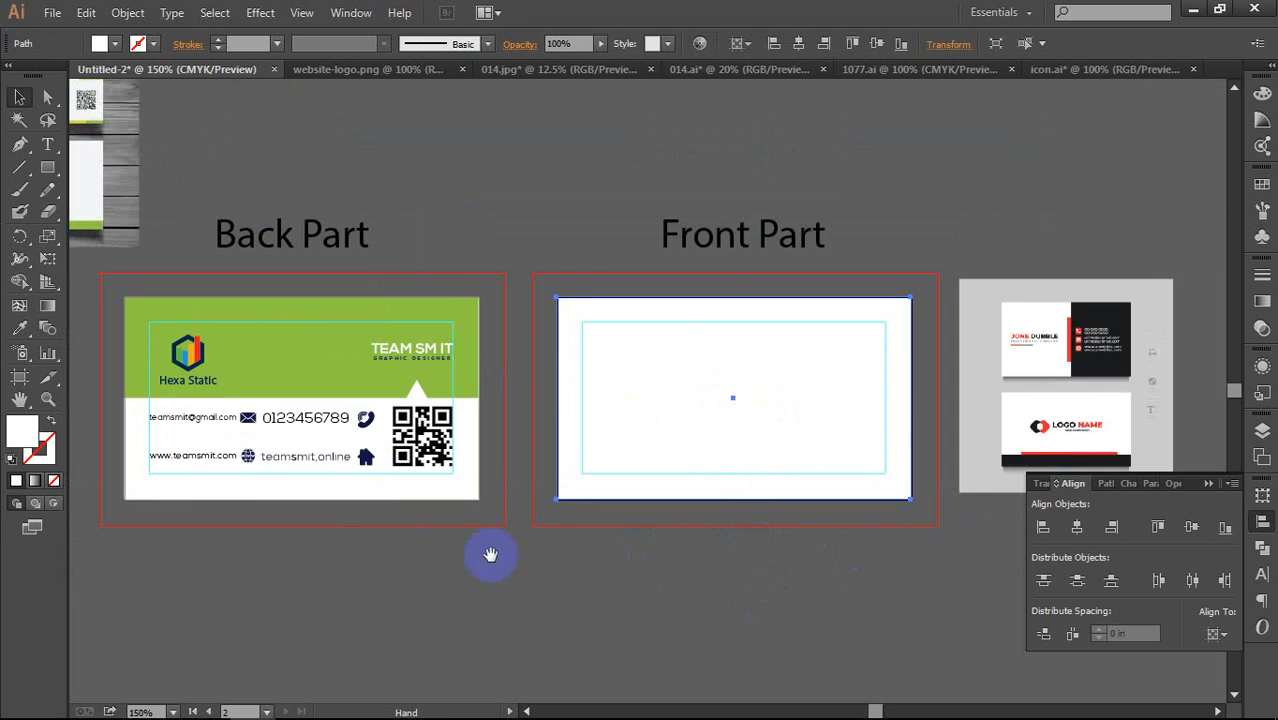
pyautogui.moveTo(491, 551); pyautogui.dragTo(742, 529)
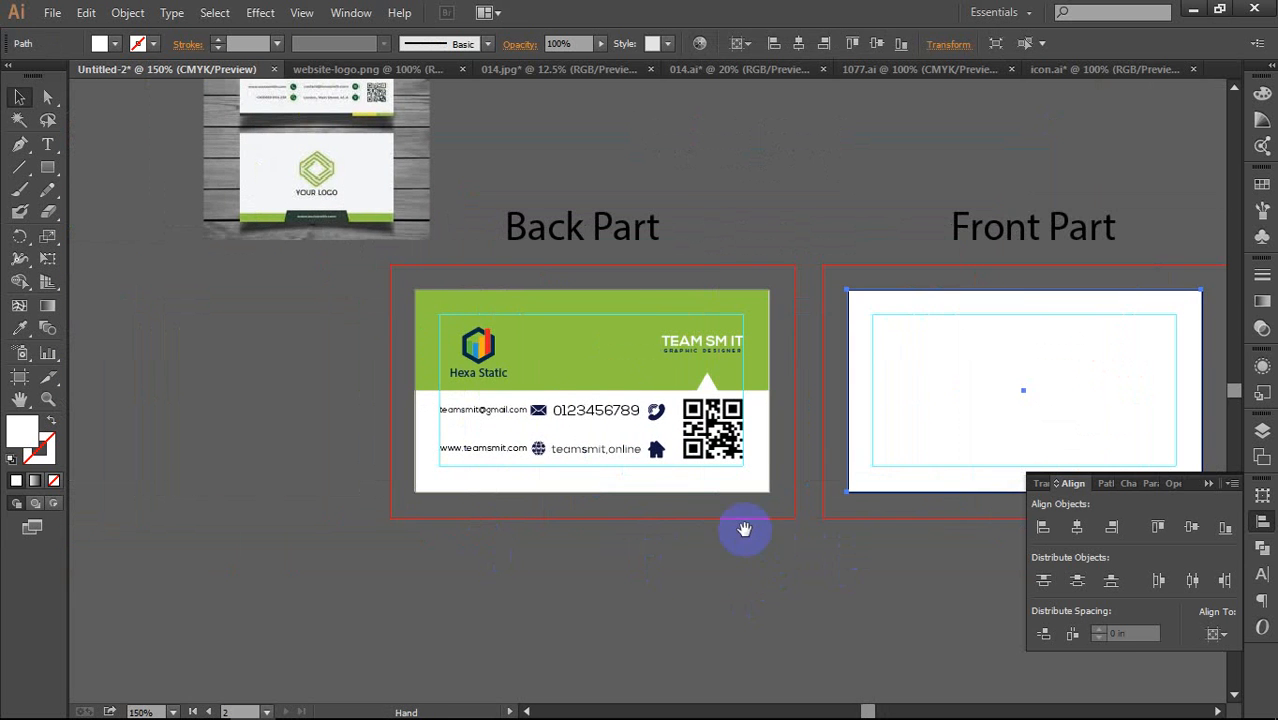
pyautogui.click(314, 291)
pyautogui.scroll(2, 295, 228)
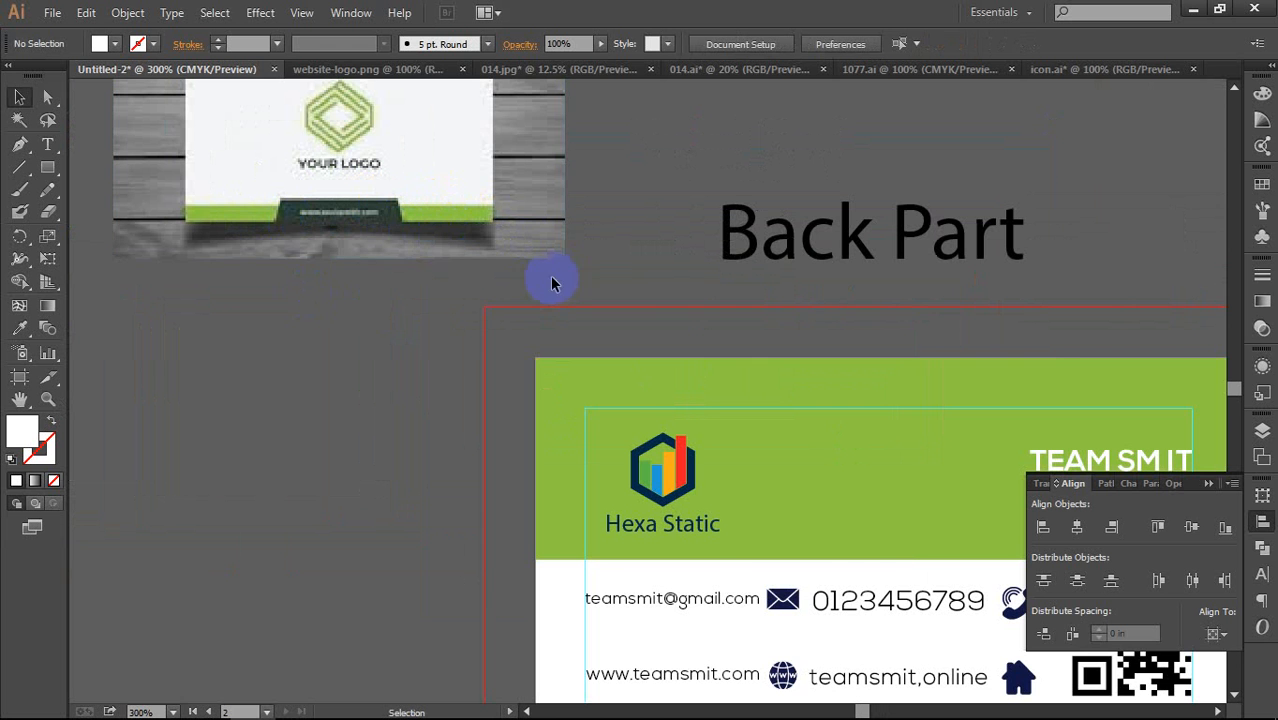
pyautogui.scroll(-1, 631, 315)
pyautogui.moveTo(668, 374); pyautogui.dragTo(175, 353)
pyautogui.moveTo(744, 361); pyautogui.dragTo(533, 331)
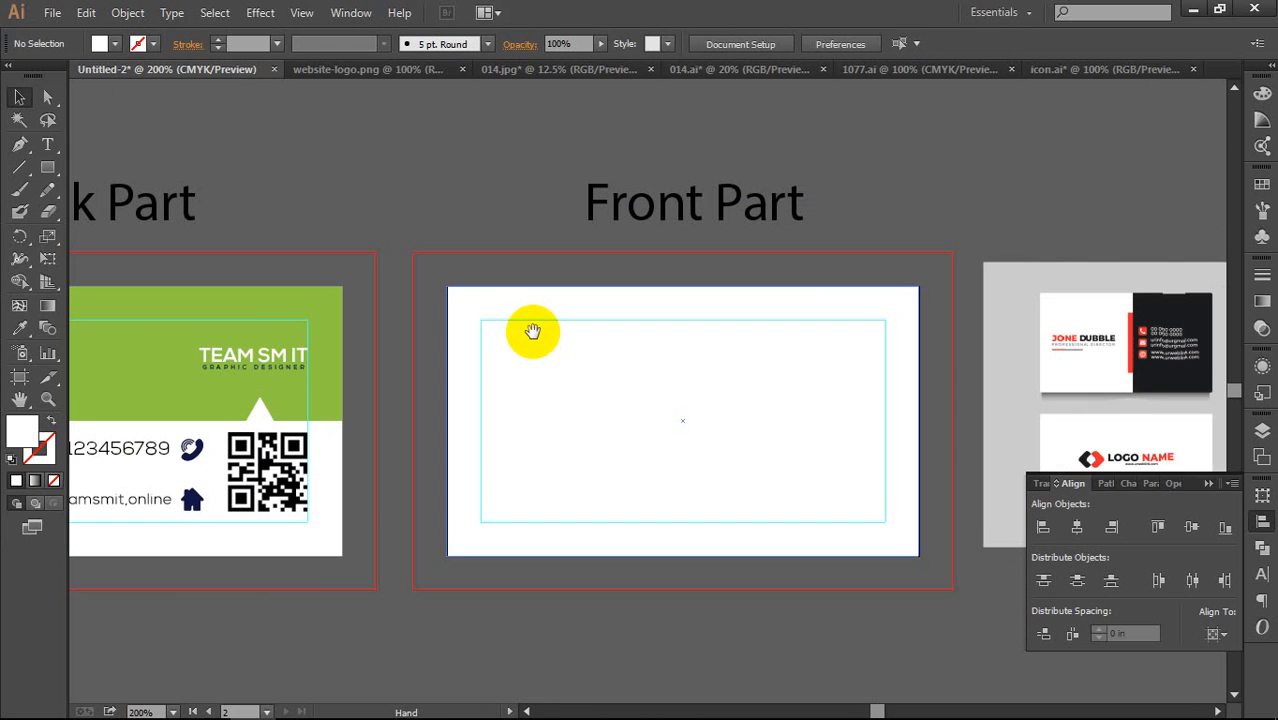
# Step: Draw a rectangle across the Front Part card's full width, from the guide's lower edge to the card's bottom edge
pyautogui.click(47, 165)
pyautogui.scroll(1, 391, 436)
pyautogui.moveTo(385, 437); pyautogui.dragTo(146, 291)
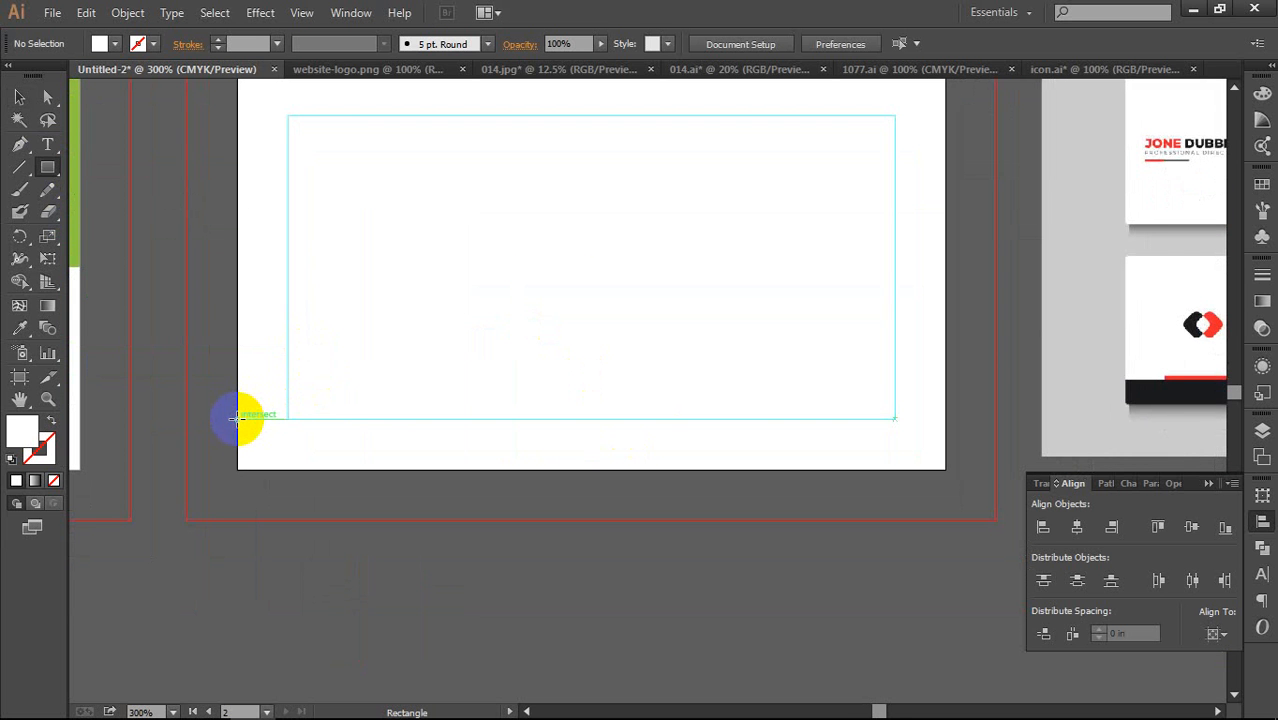
pyautogui.moveTo(237, 418); pyautogui.dragTo(945, 469)
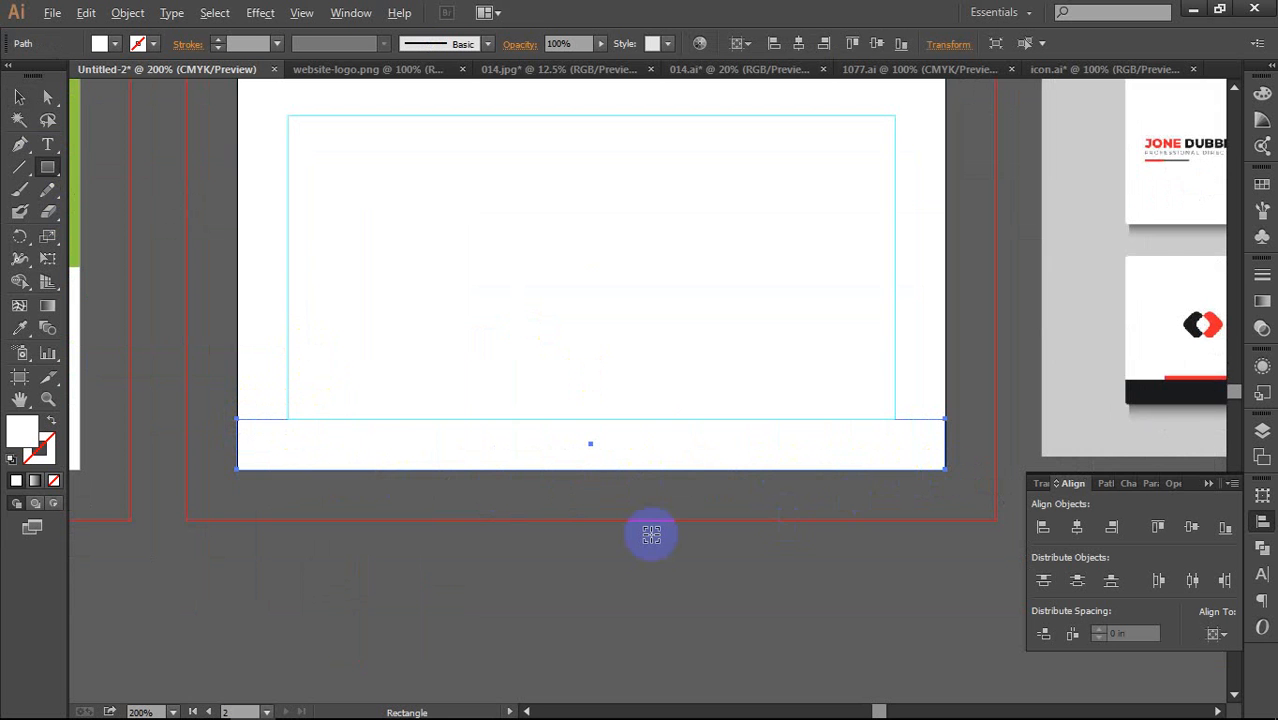
# Step: Make the bottom strip taller so its upper edge sits slightly above the guide's lower edge
pyautogui.scroll(-2, 651, 535)
pyautogui.scroll(-3, 657, 530)
pyautogui.moveTo(508, 548); pyautogui.dragTo(480, 513)
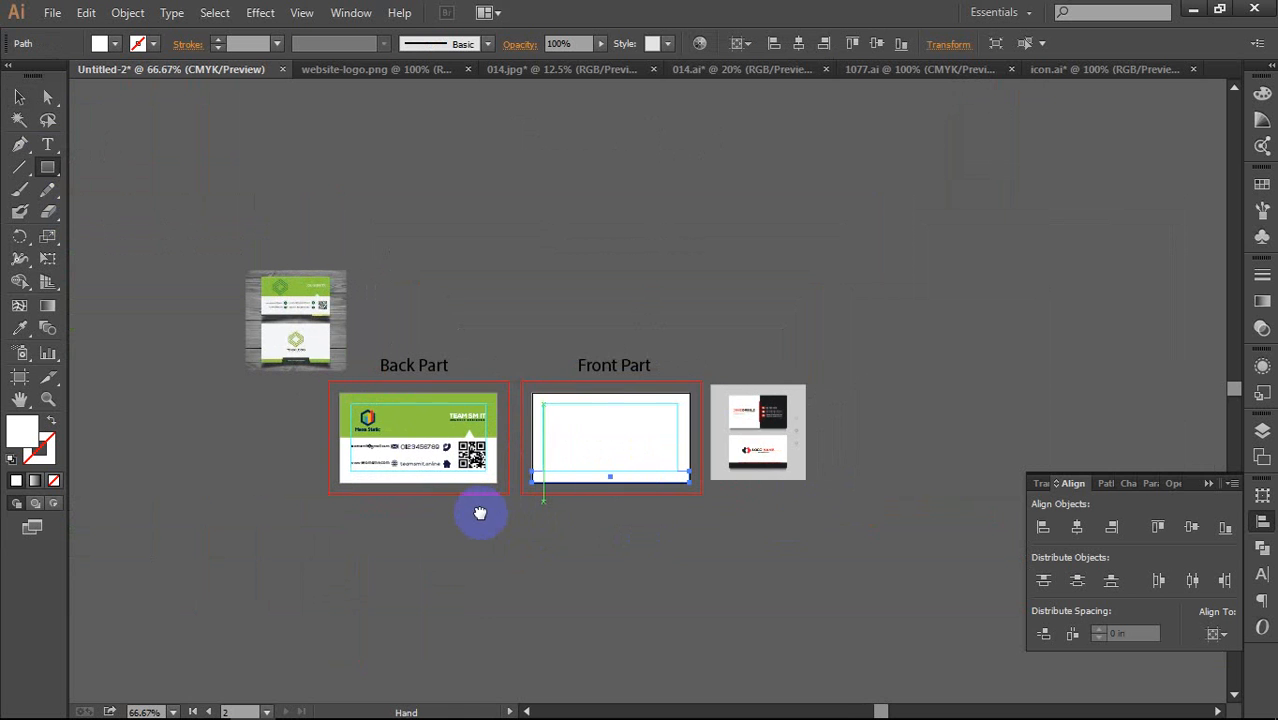
pyautogui.scroll(2, 636, 509)
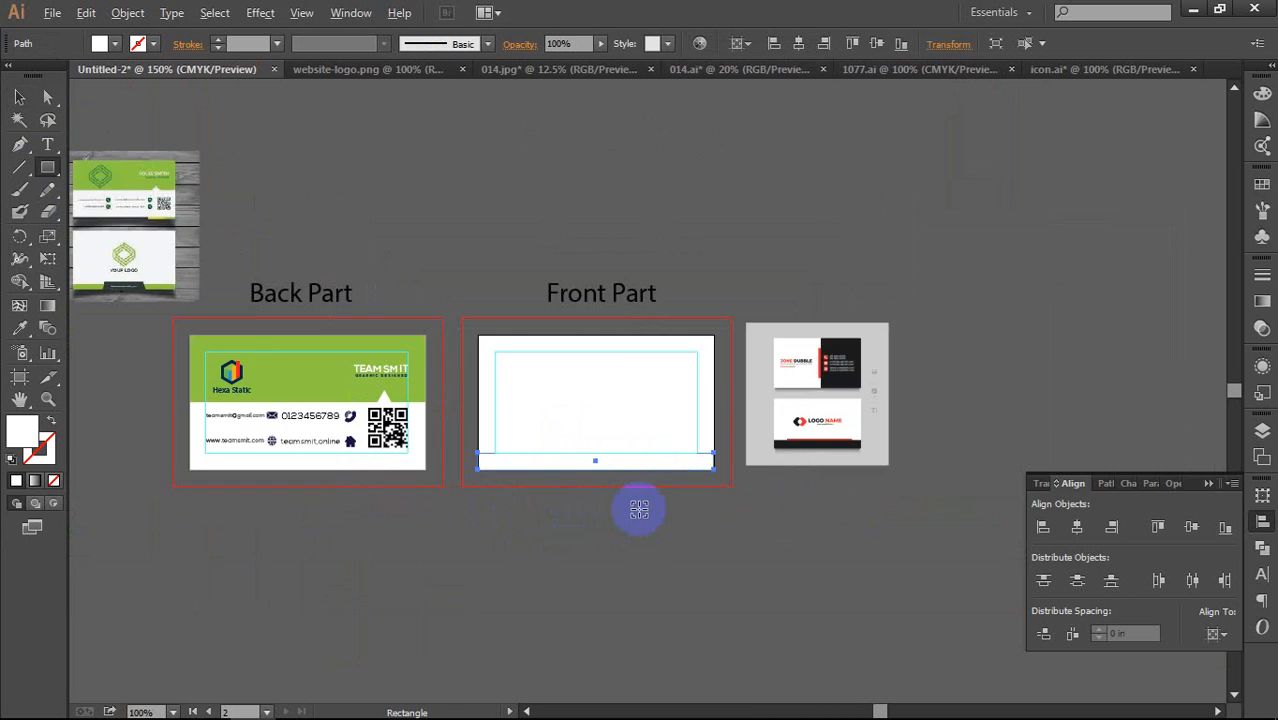
pyautogui.press('v')
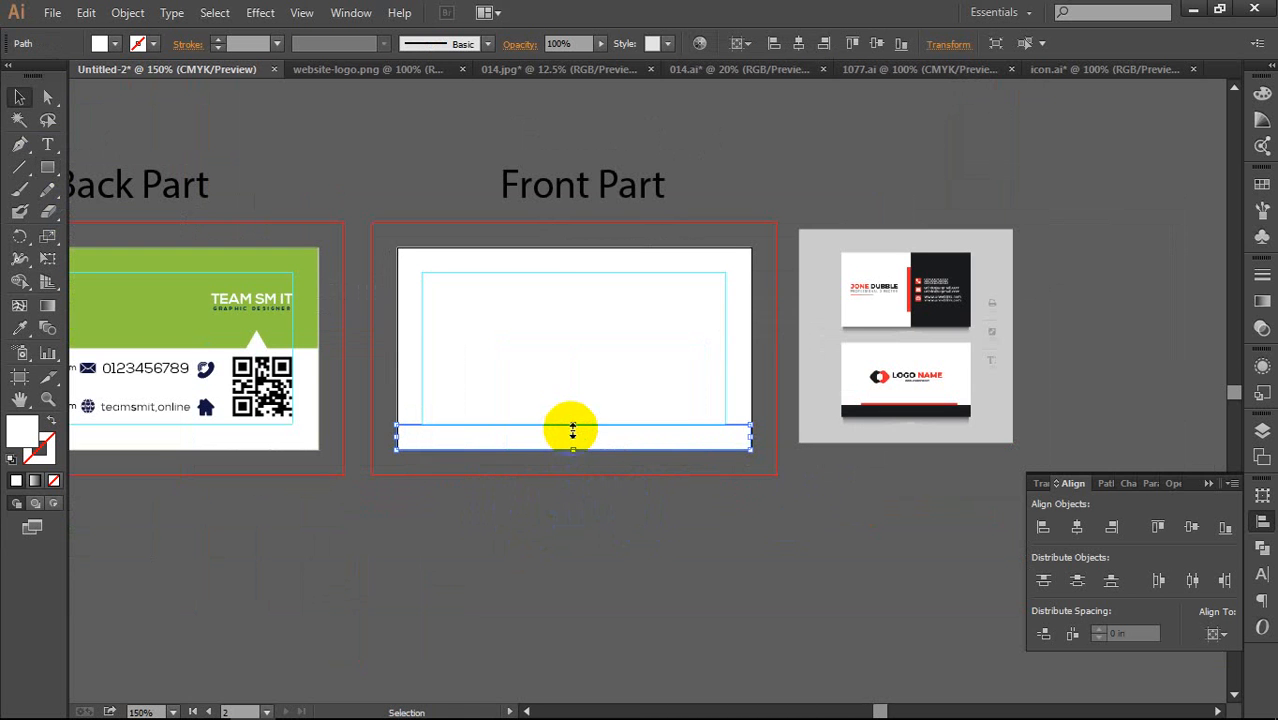
pyautogui.moveTo(572, 425); pyautogui.dragTo(572, 413)
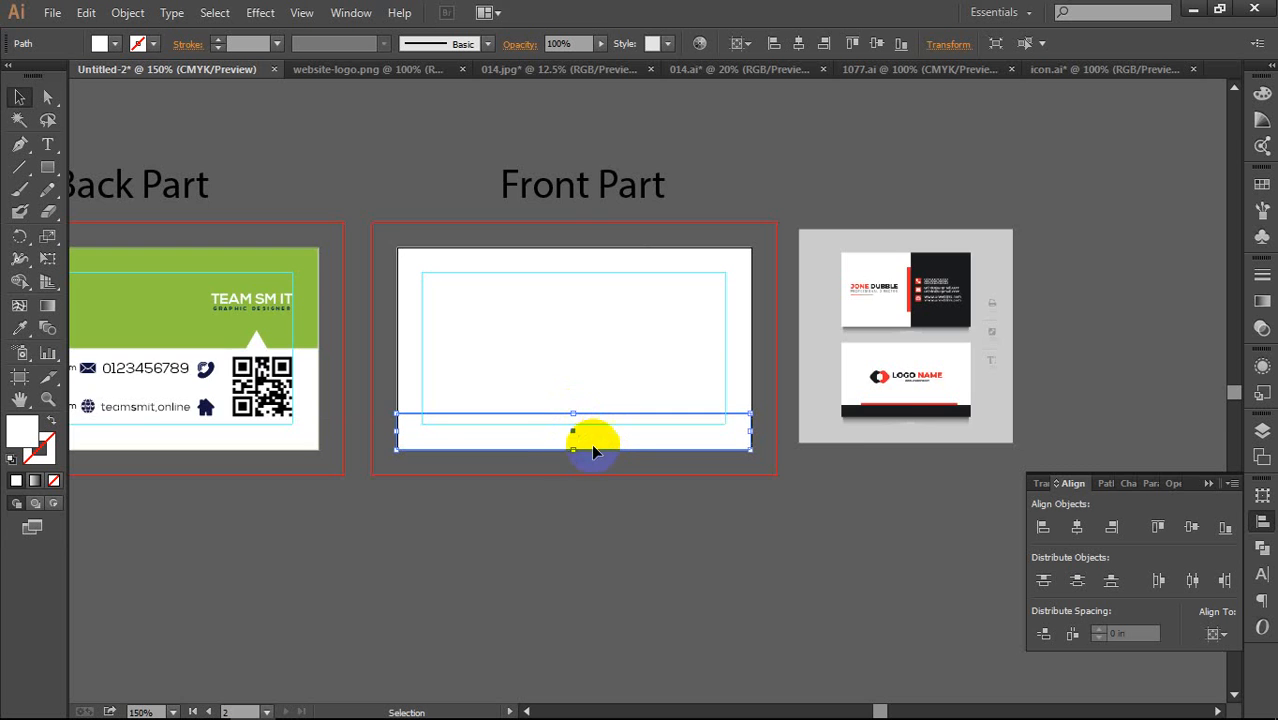
pyautogui.scroll(1, 561, 452)
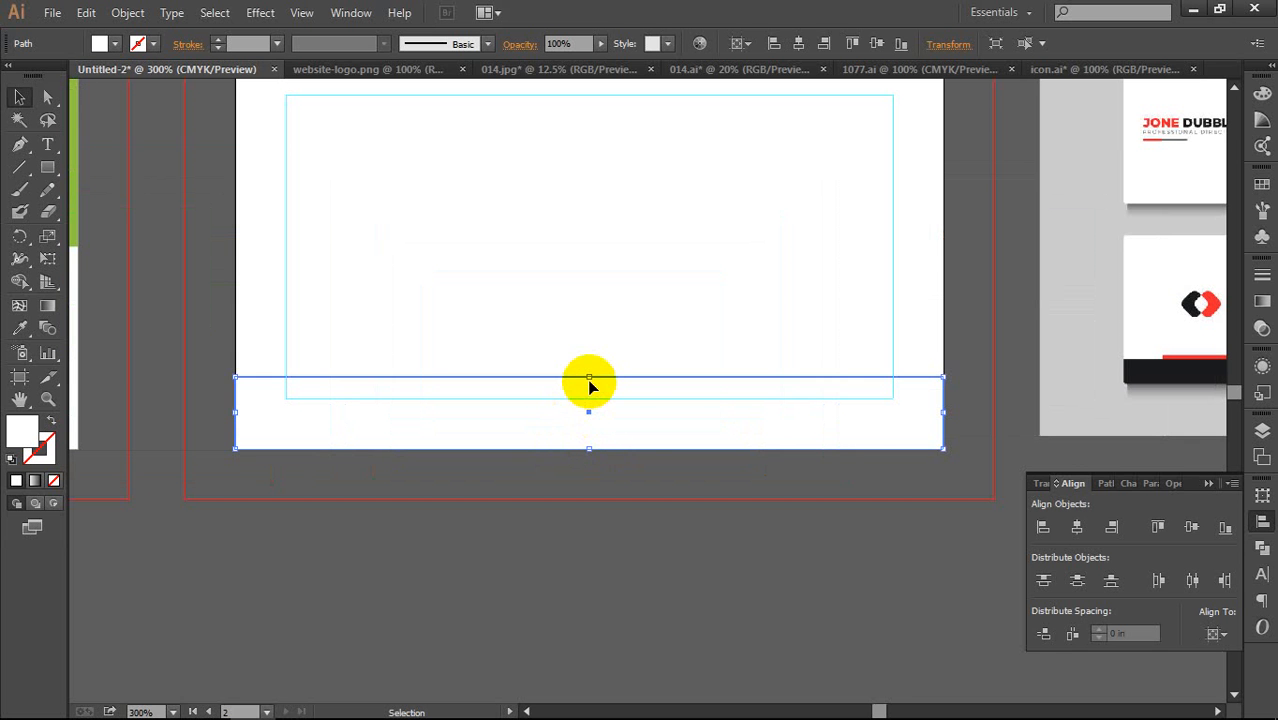
pyautogui.moveTo(590, 378); pyautogui.dragTo(590, 385)
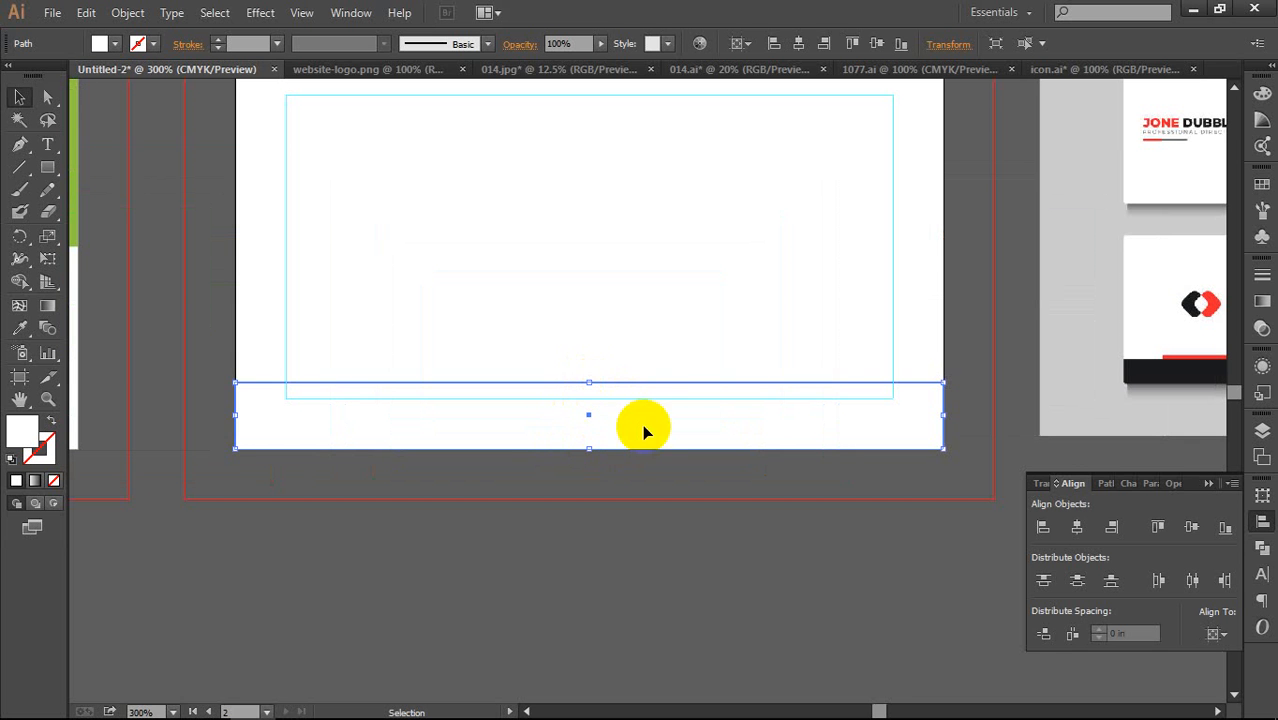
# Step: Fill the bottom strip with green by sampling the green area of the Back Part card
pyautogui.press('i')
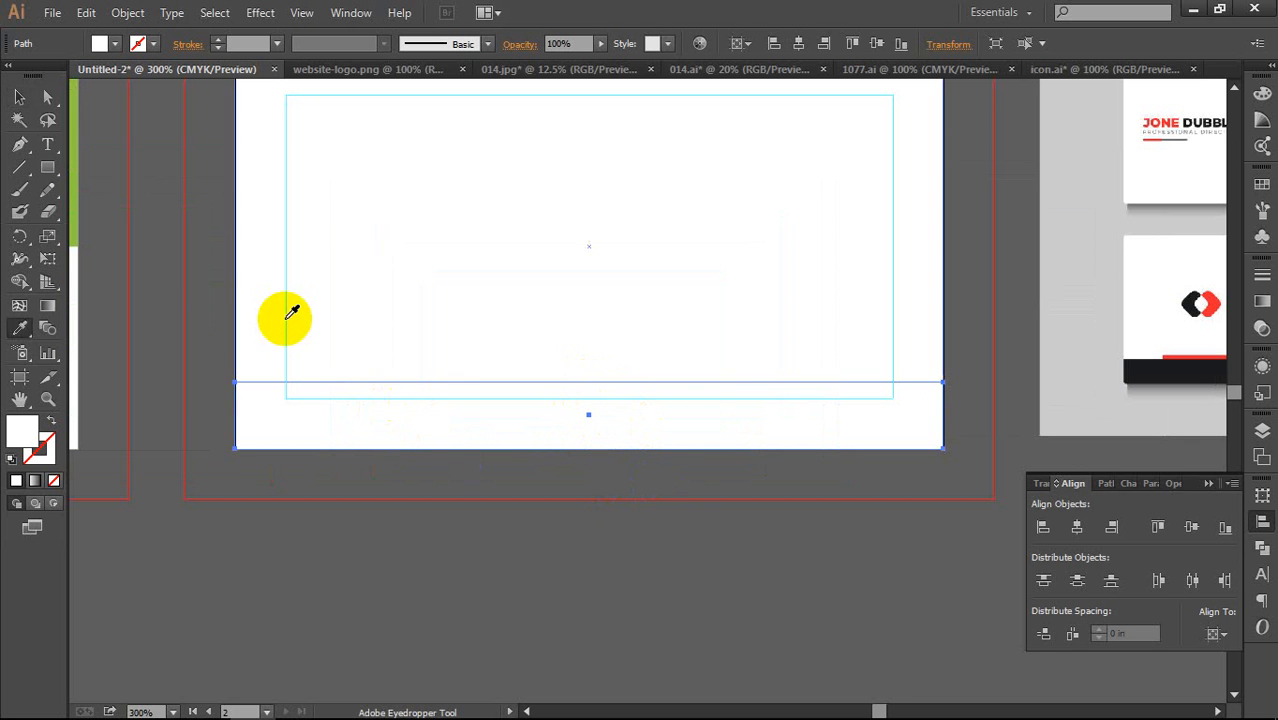
pyautogui.click(77, 202)
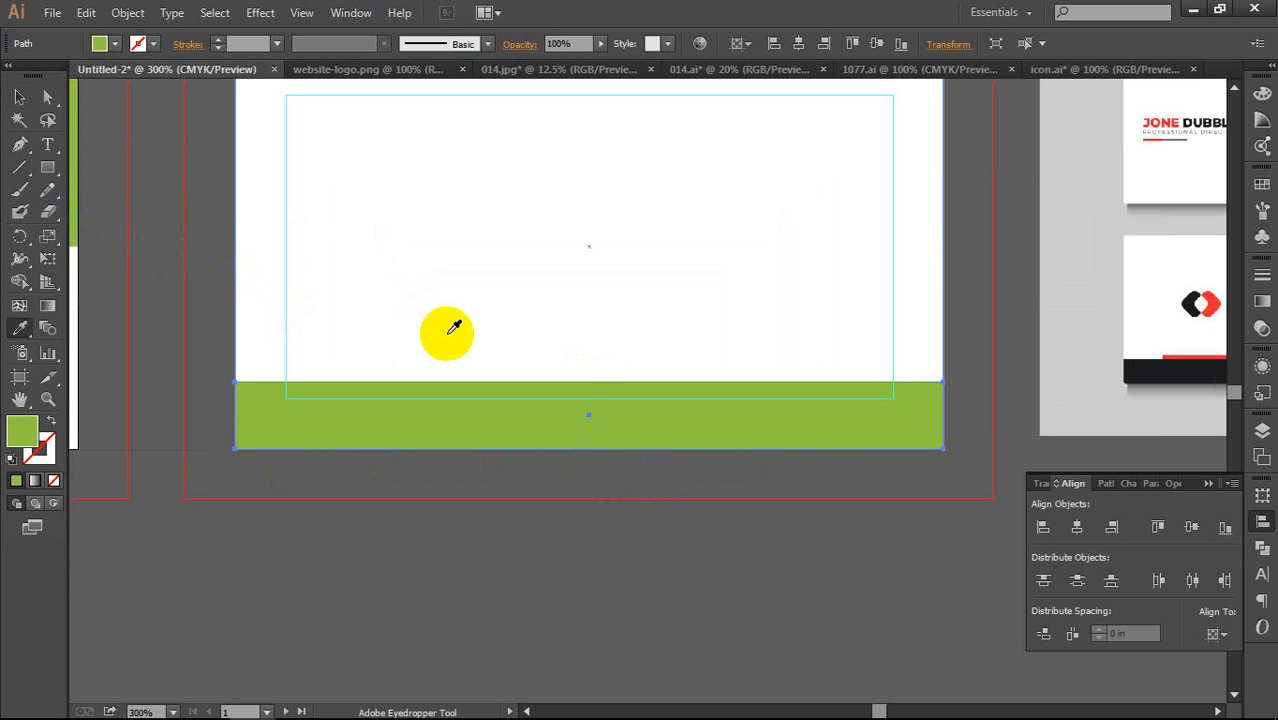
pyautogui.press('v')
pyautogui.click(531, 534)
# Step: Examine the dark website tab on the reference card's bottom band and compare it with the Front Part's green strip
pyautogui.scroll(-1, 535, 534)
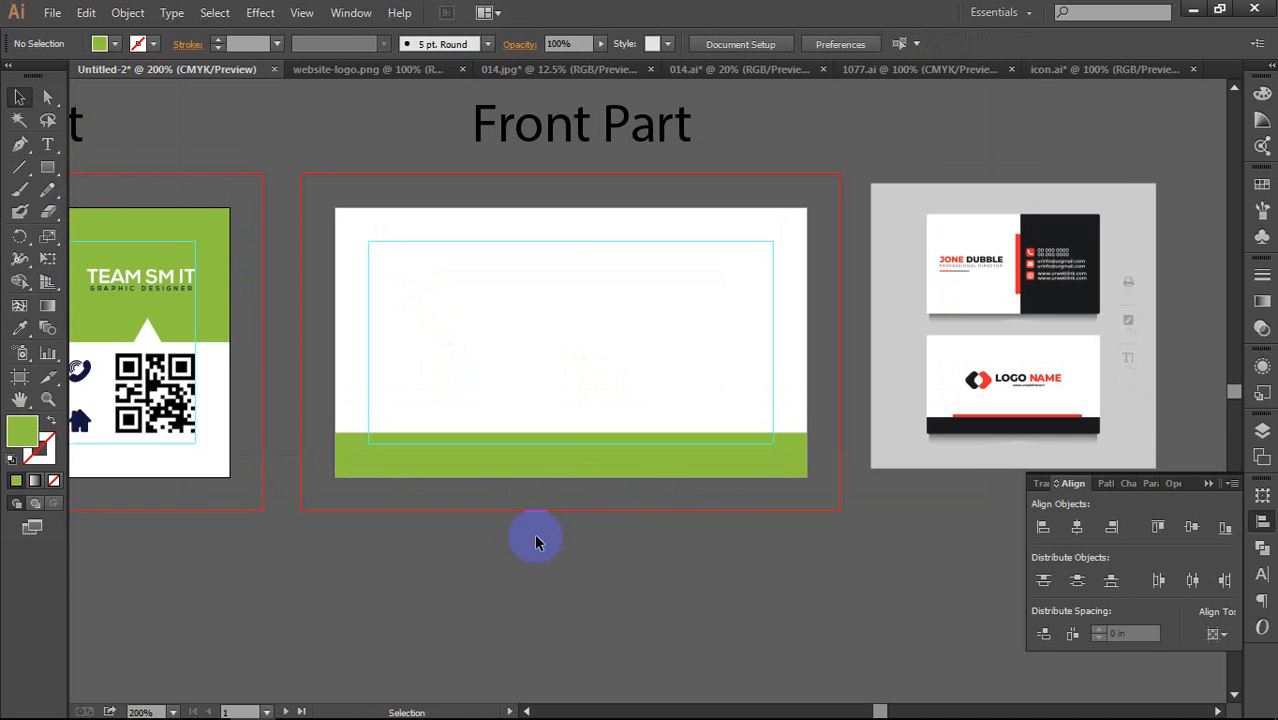
pyautogui.moveTo(535, 534); pyautogui.dragTo(540, 534)
pyautogui.moveTo(277, 459); pyautogui.dragTo(665, 481)
pyautogui.moveTo(218, 472); pyautogui.dragTo(357, 328)
pyautogui.scroll(3, 357, 328)
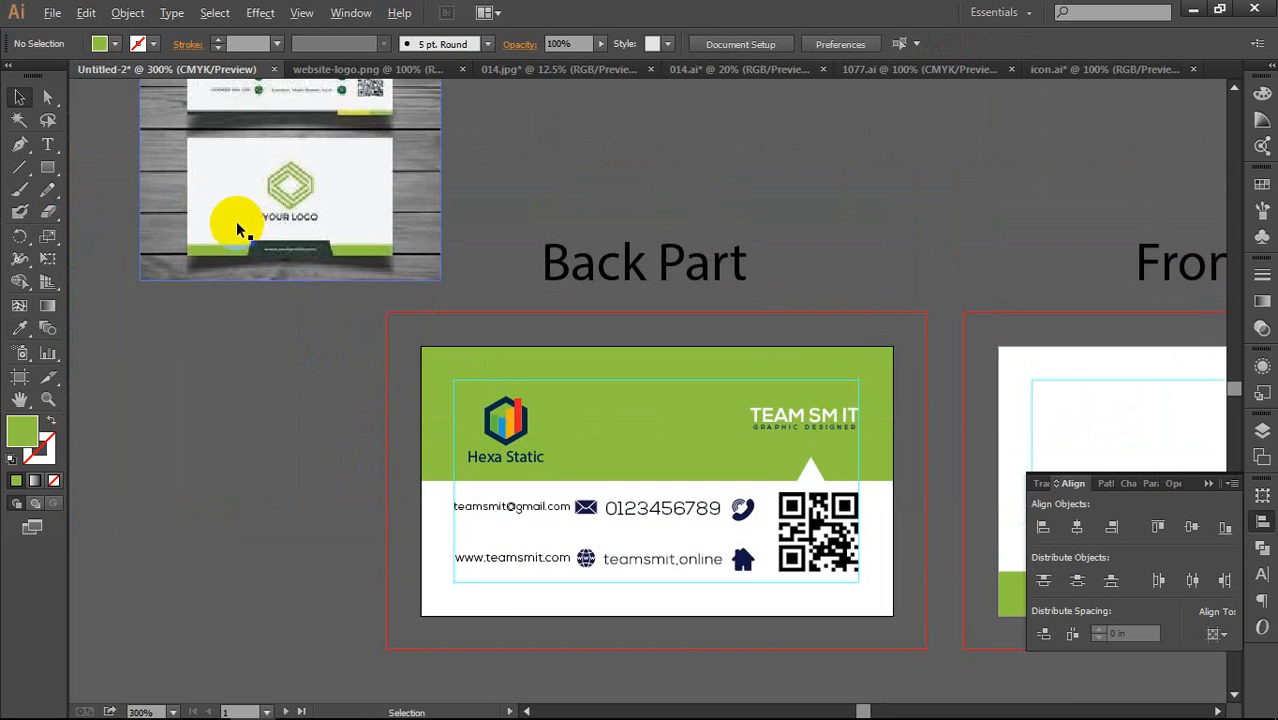
pyautogui.scroll(2, 229, 223)
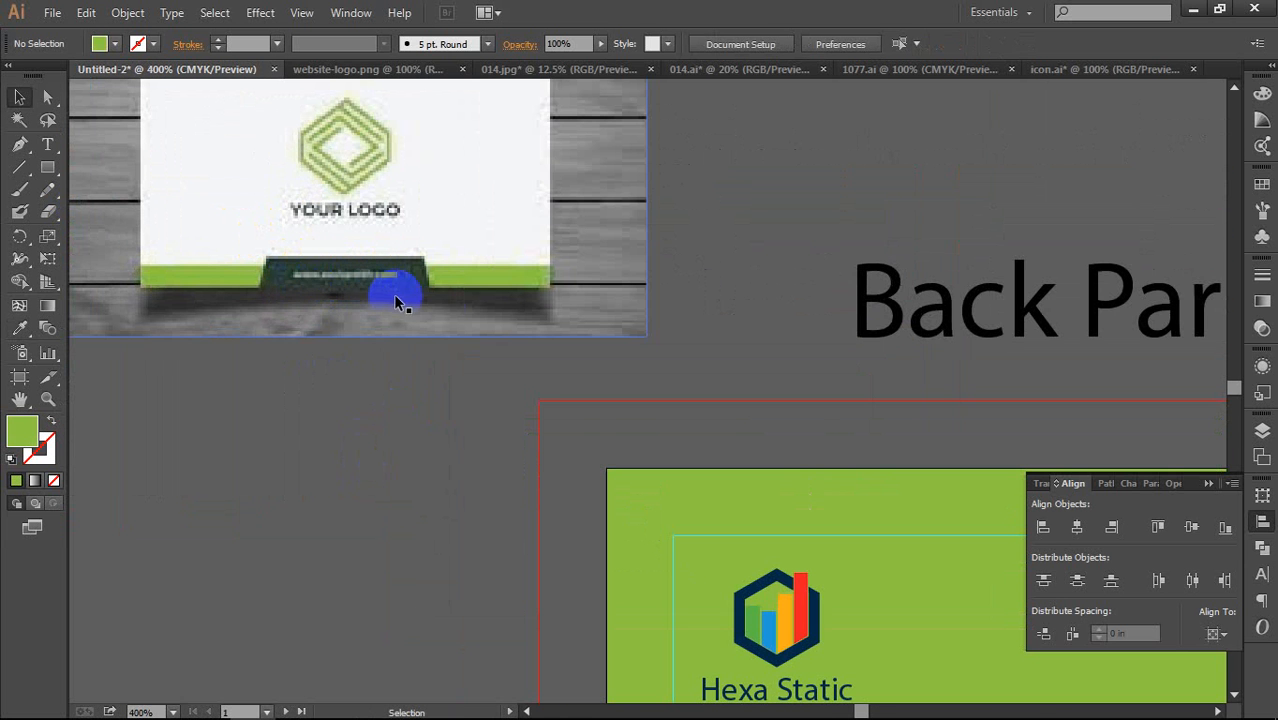
pyautogui.scroll(-2, 473, 369)
pyautogui.scroll(-2, 476, 362)
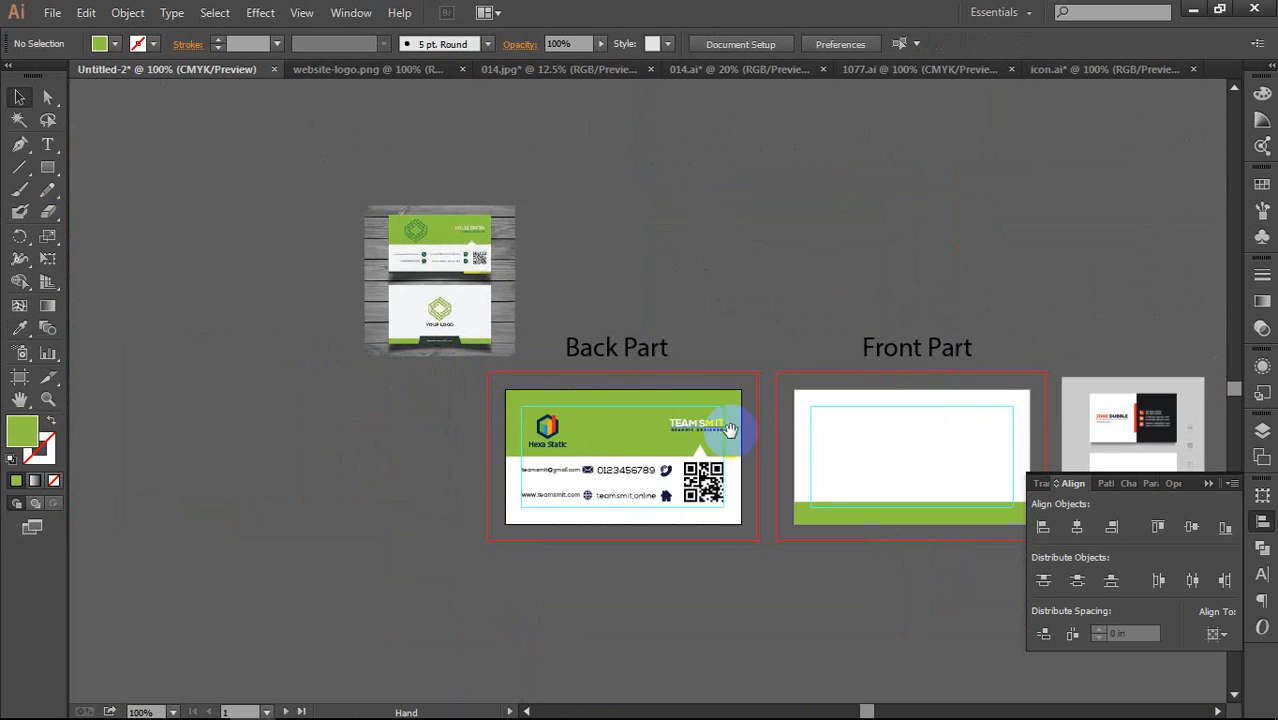
pyautogui.moveTo(720, 390); pyautogui.dragTo(447, 390)
pyautogui.scroll(4, 631, 470)
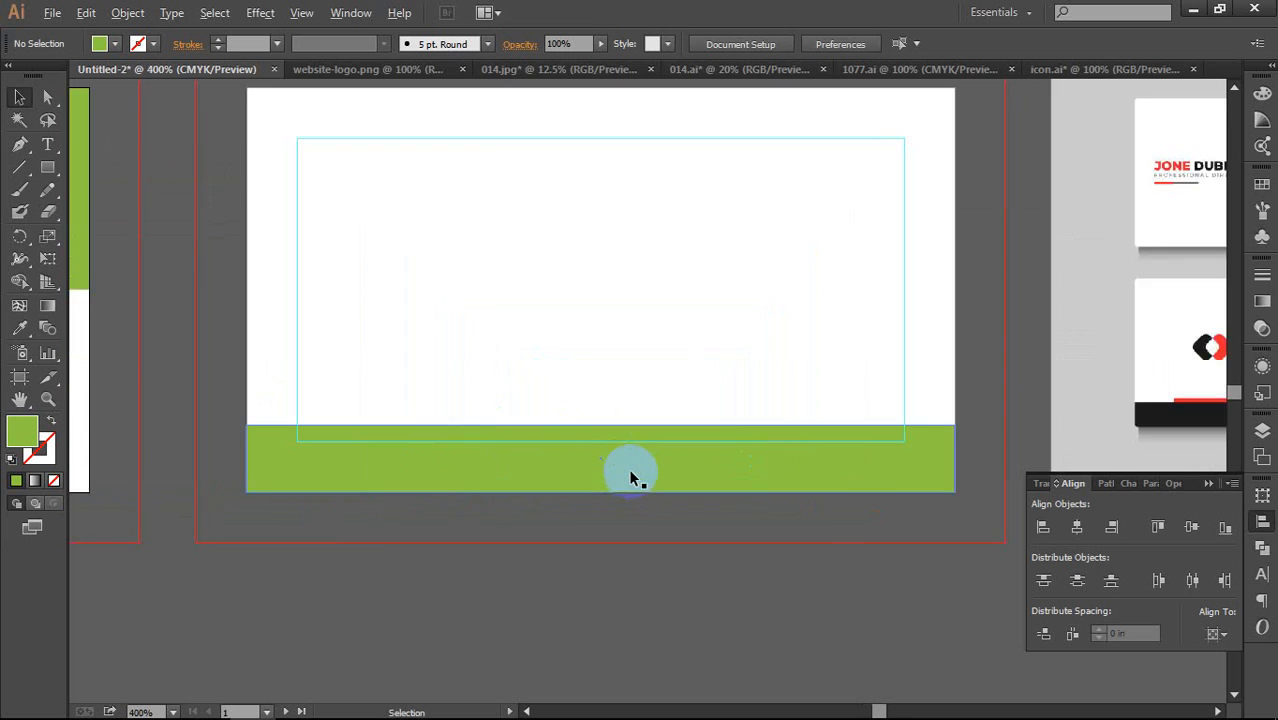
pyautogui.scroll(-1, 621, 471)
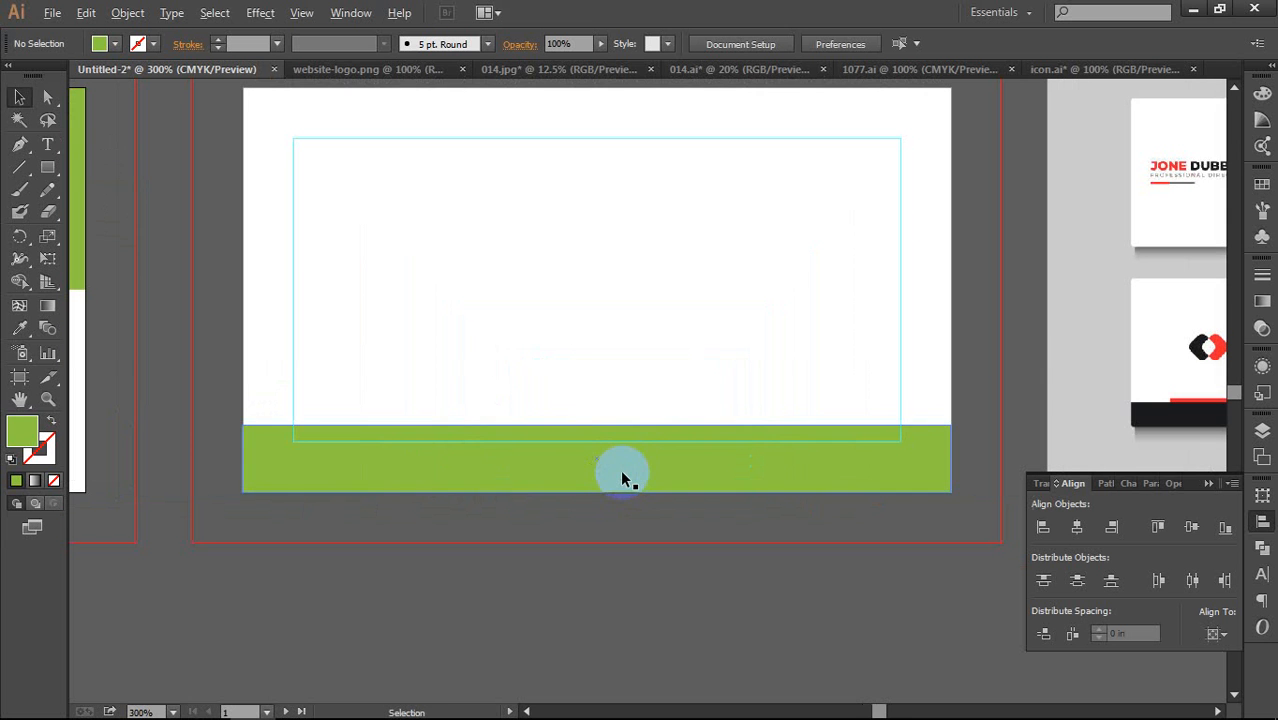
# Step: Draw a rectangle about 1.5 in wide and 0.41 in high over the middle of the Front Part's green strip, down to the card's bottom edge
pyautogui.click(47, 167)
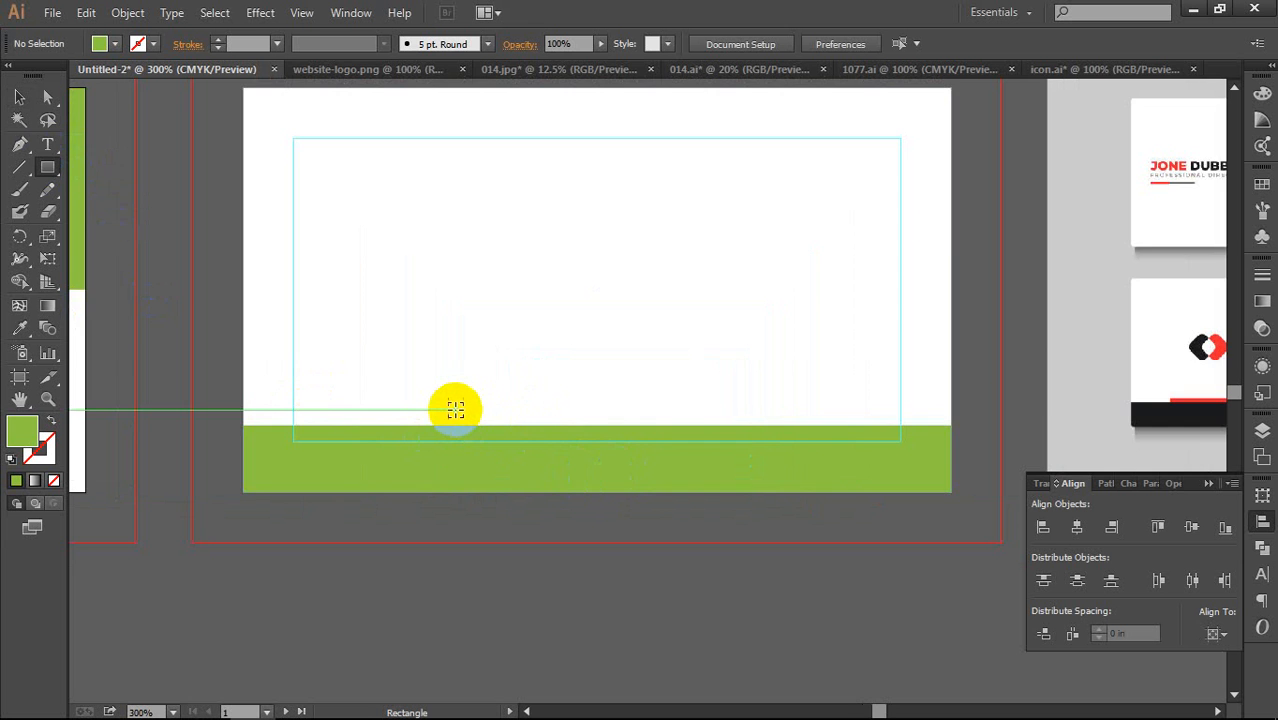
pyautogui.scroll(-3, 455, 409)
pyautogui.moveTo(246, 261); pyautogui.dragTo(508, 337)
pyautogui.scroll(3, 270, 325)
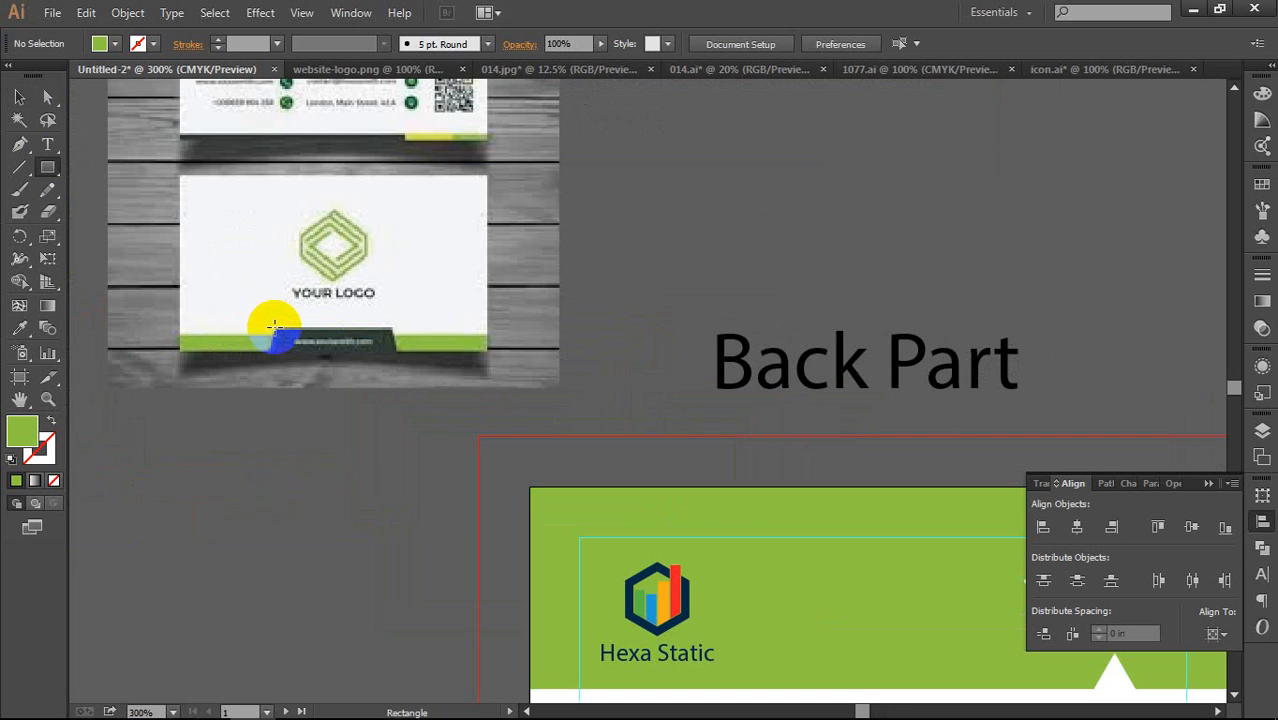
pyautogui.scroll(-2, 318, 337)
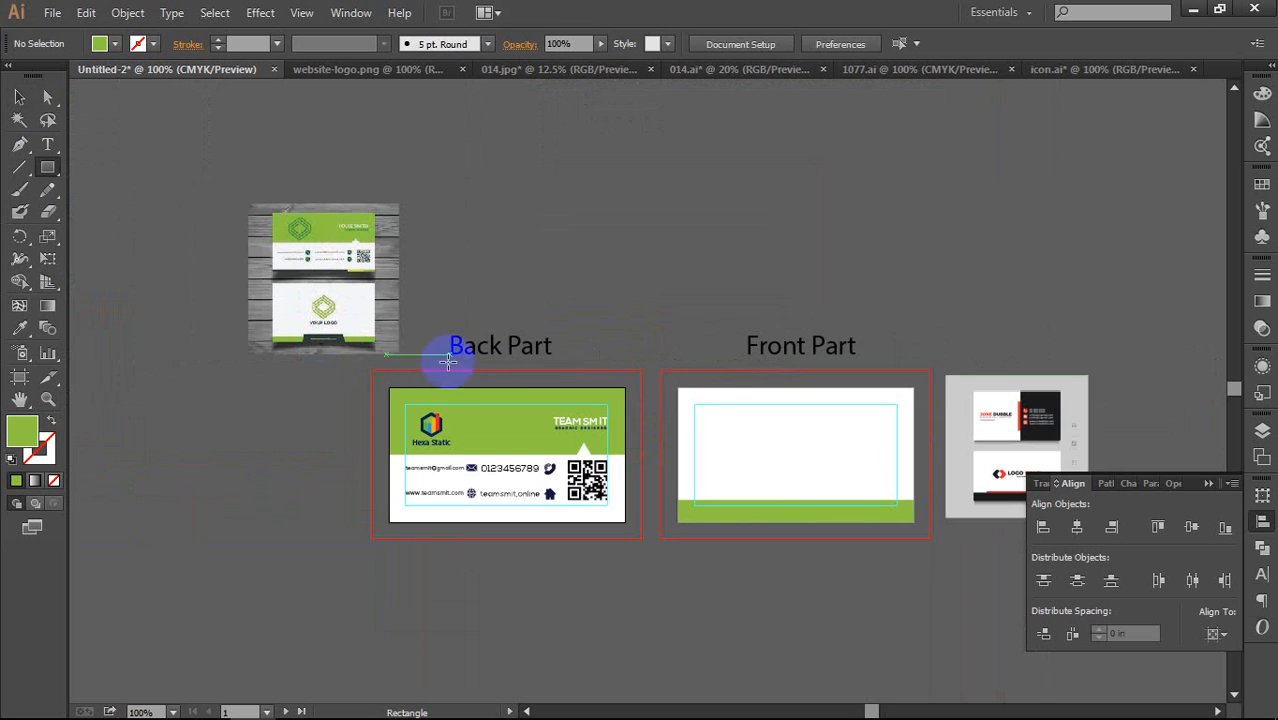
pyautogui.moveTo(499, 376); pyautogui.dragTo(191, 329)
pyautogui.scroll(3, 463, 457)
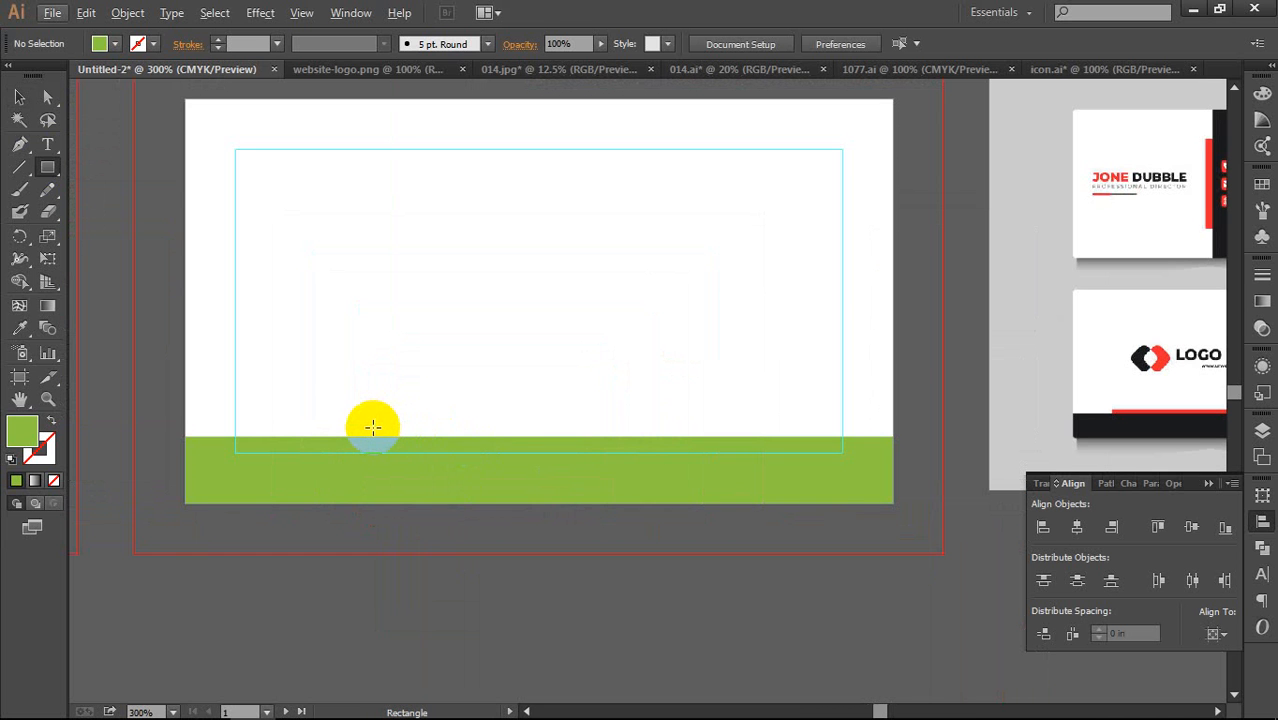
pyautogui.moveTo(375, 422); pyautogui.dragTo(677, 507)
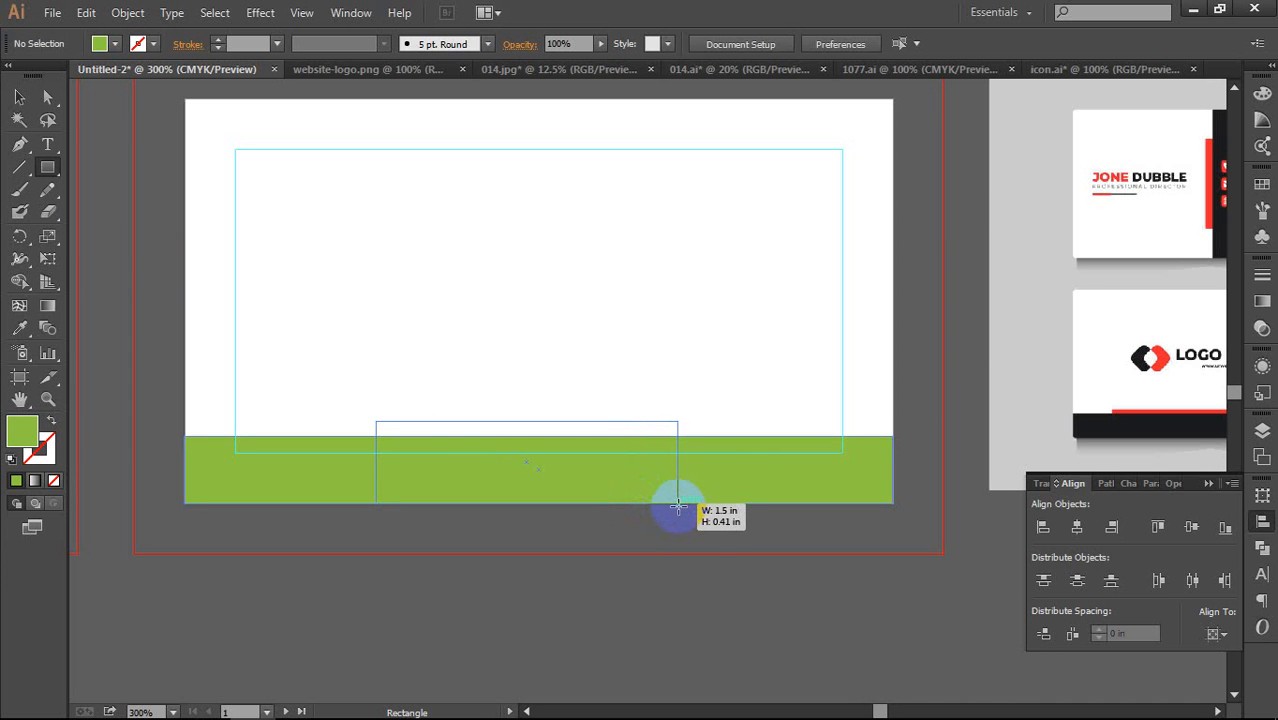
pyautogui.moveTo(678, 507); pyautogui.dragTo(678, 505)
# Step: Fill the new rectangle with near-black by sampling the dark bottom band of the LOGO NAME reference card
pyautogui.press('v')
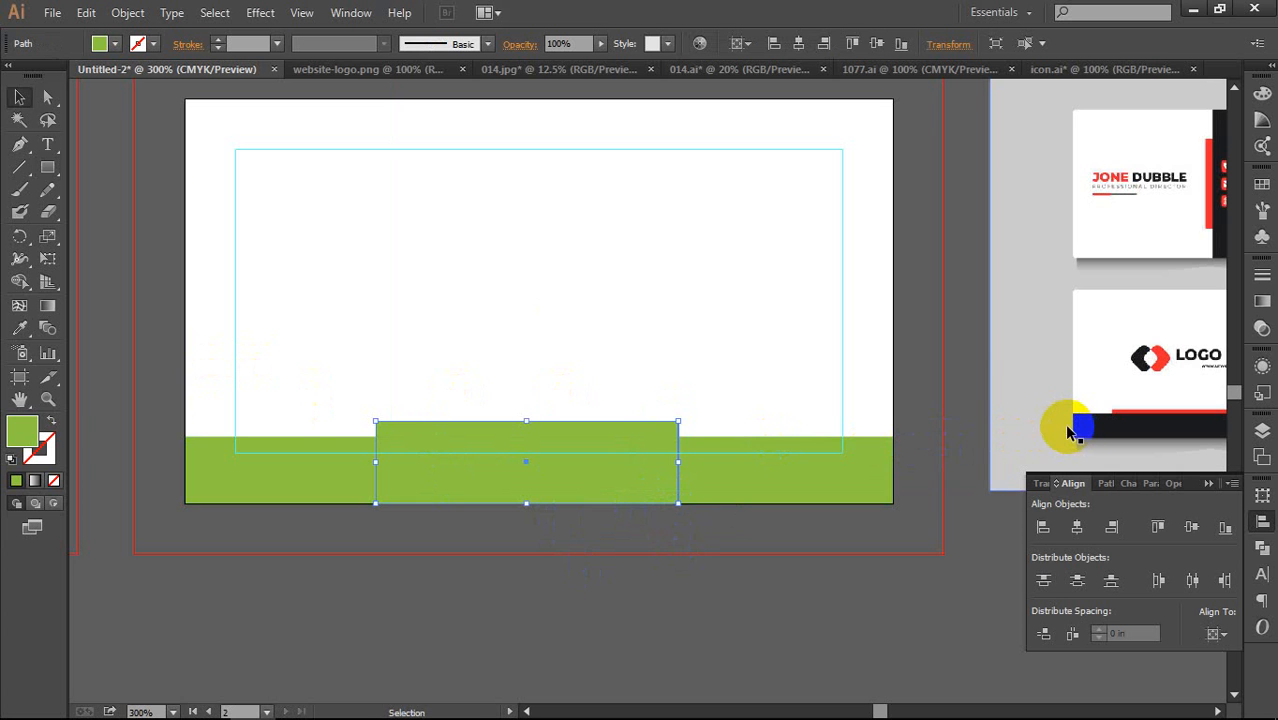
pyautogui.press('i')
pyautogui.click(1099, 424)
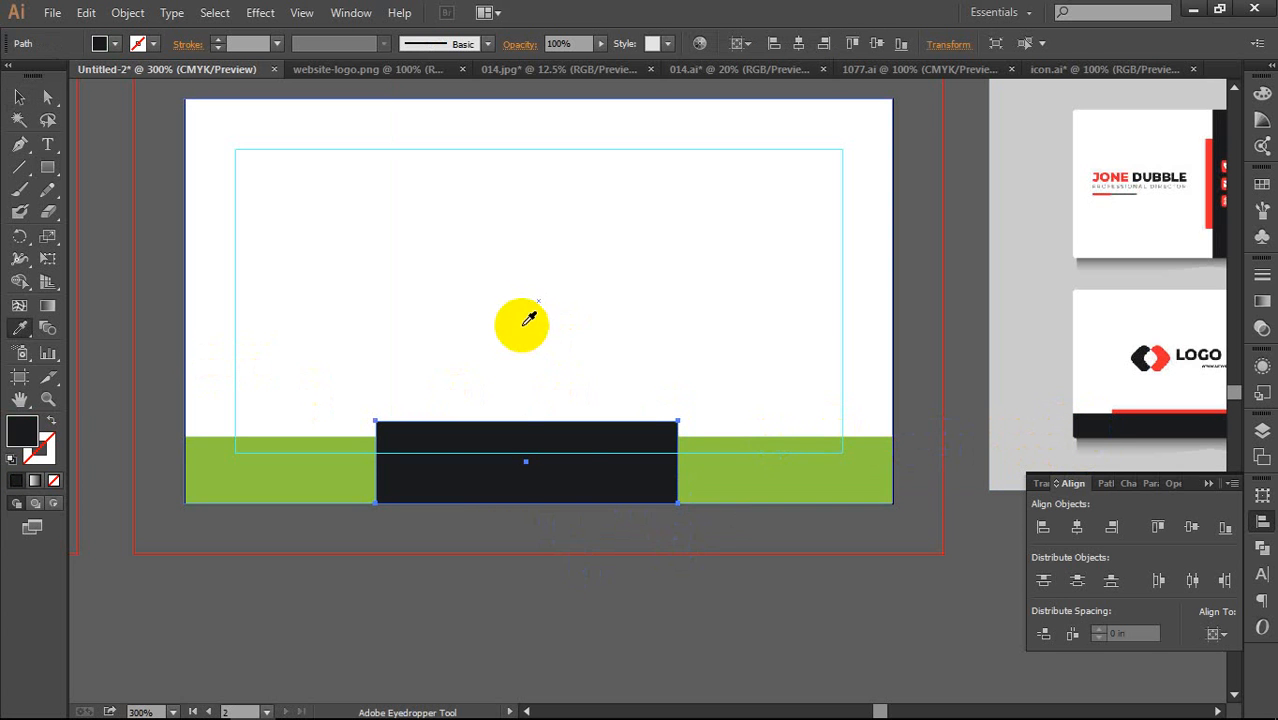
# Step: Centre the dark rectangle horizontally on the Front Part card, with alignment set to Align to Selection
pyautogui.press('v')
pyautogui.click(651, 525)
pyautogui.click(599, 429)
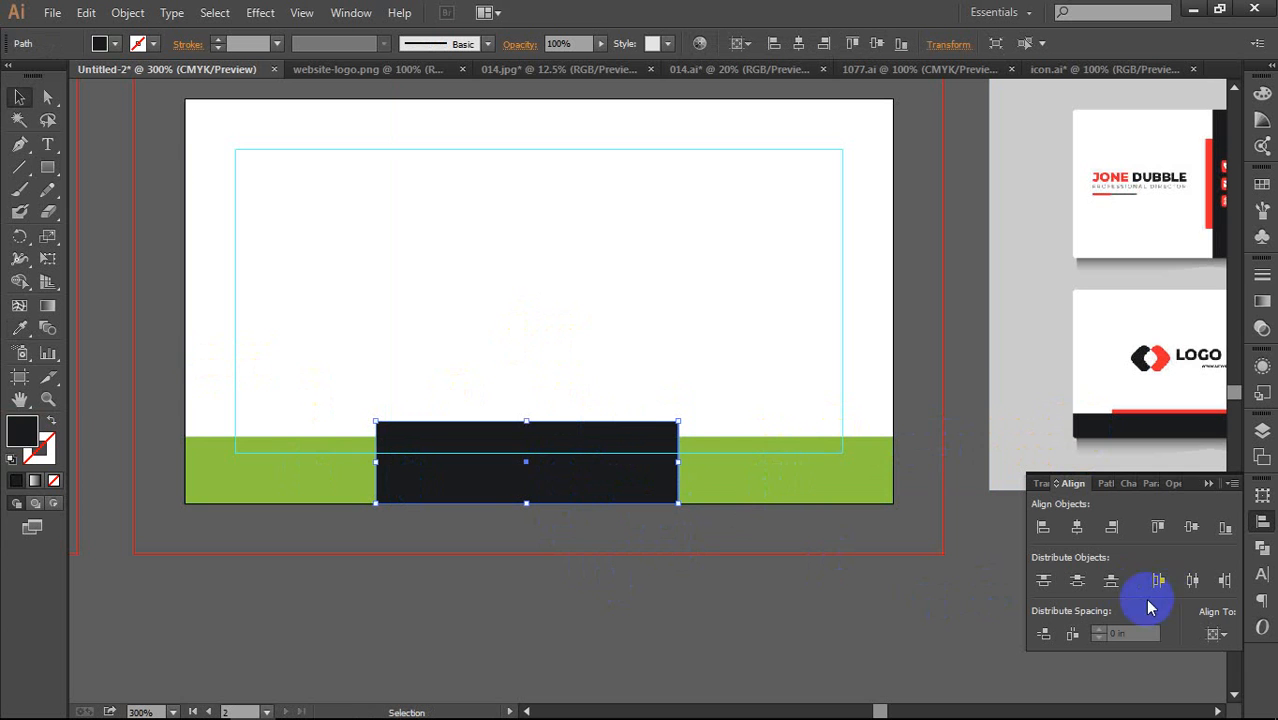
pyautogui.click(1224, 634)
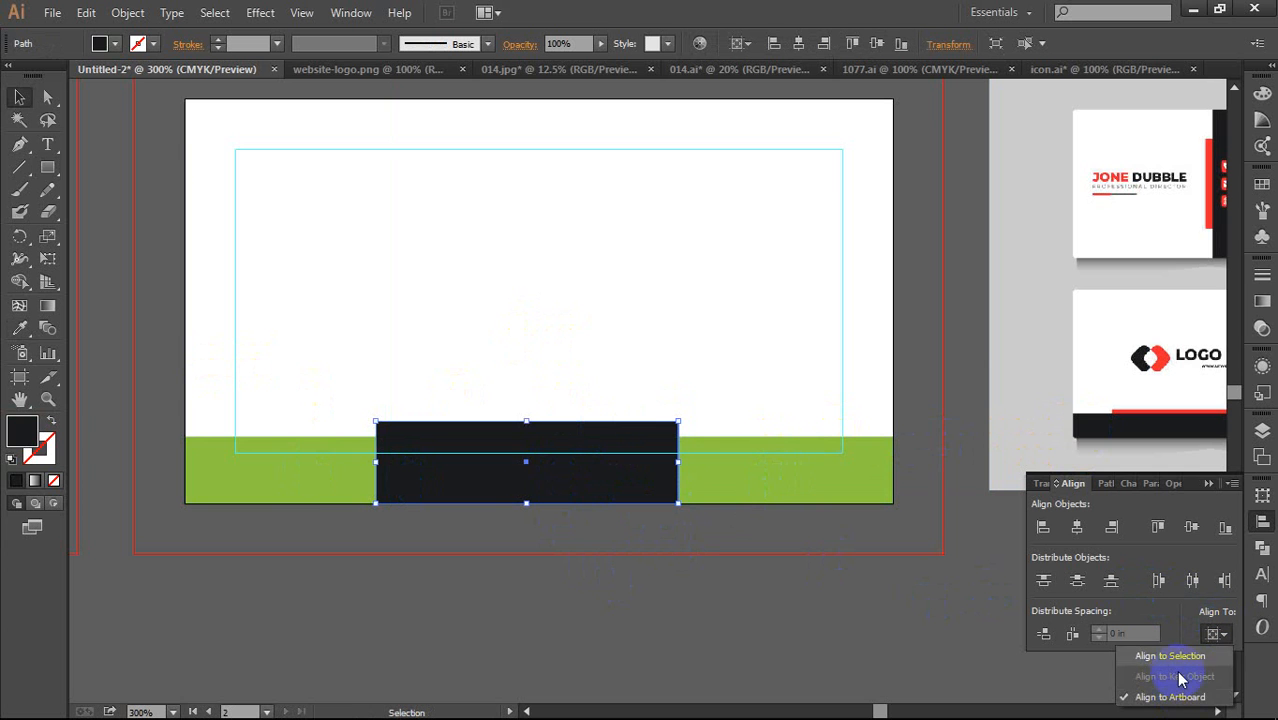
pyautogui.click(1168, 656)
pyautogui.click(1081, 533)
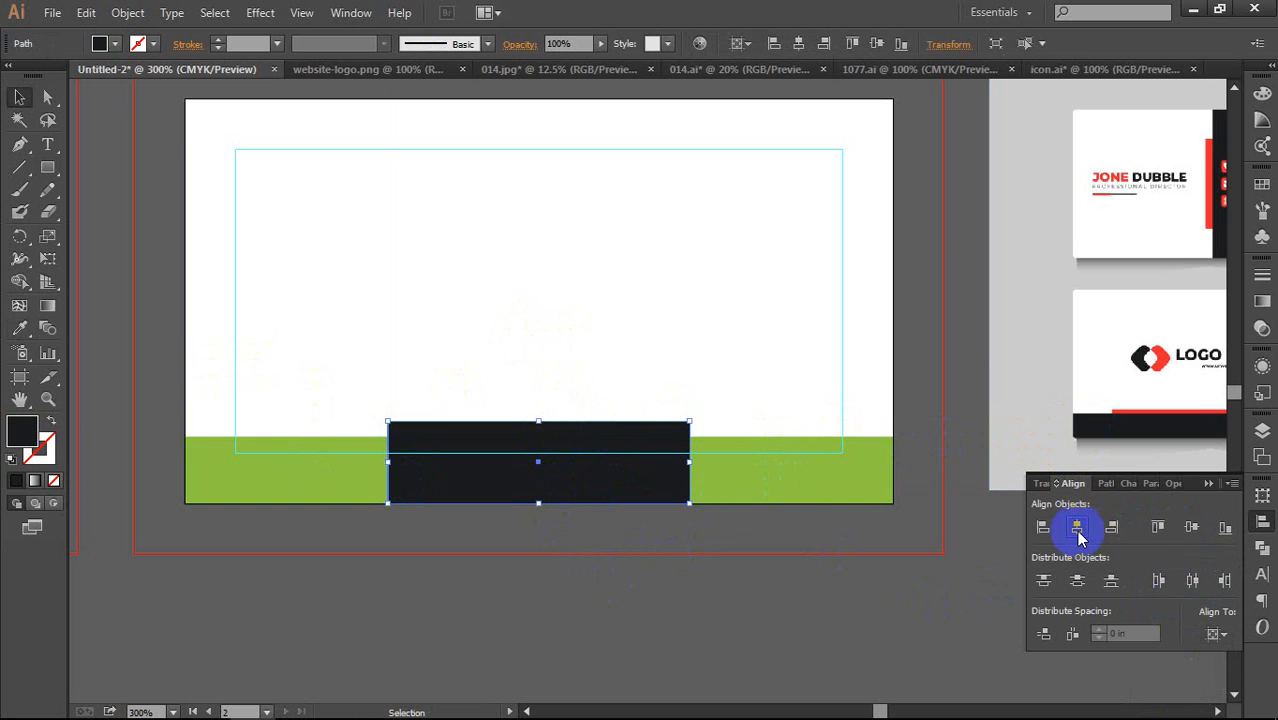
pyautogui.click(645, 579)
pyautogui.click(1043, 533)
pyautogui.click(1208, 483)
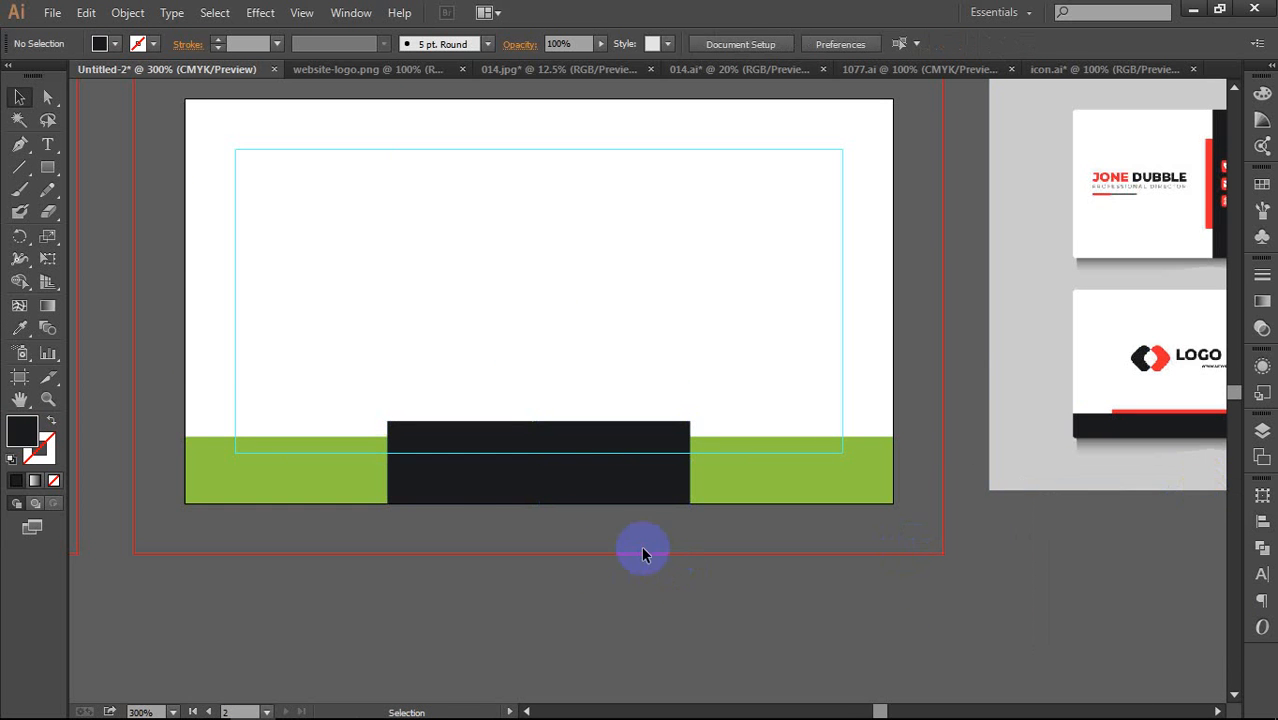
# Step: Examine the shape of the dark website tab on the reference card with the YOUR LOGO design
pyautogui.scroll(-2, 508, 508)
pyautogui.moveTo(283, 411); pyautogui.dragTo(505, 399)
pyautogui.scroll(3, 442, 399)
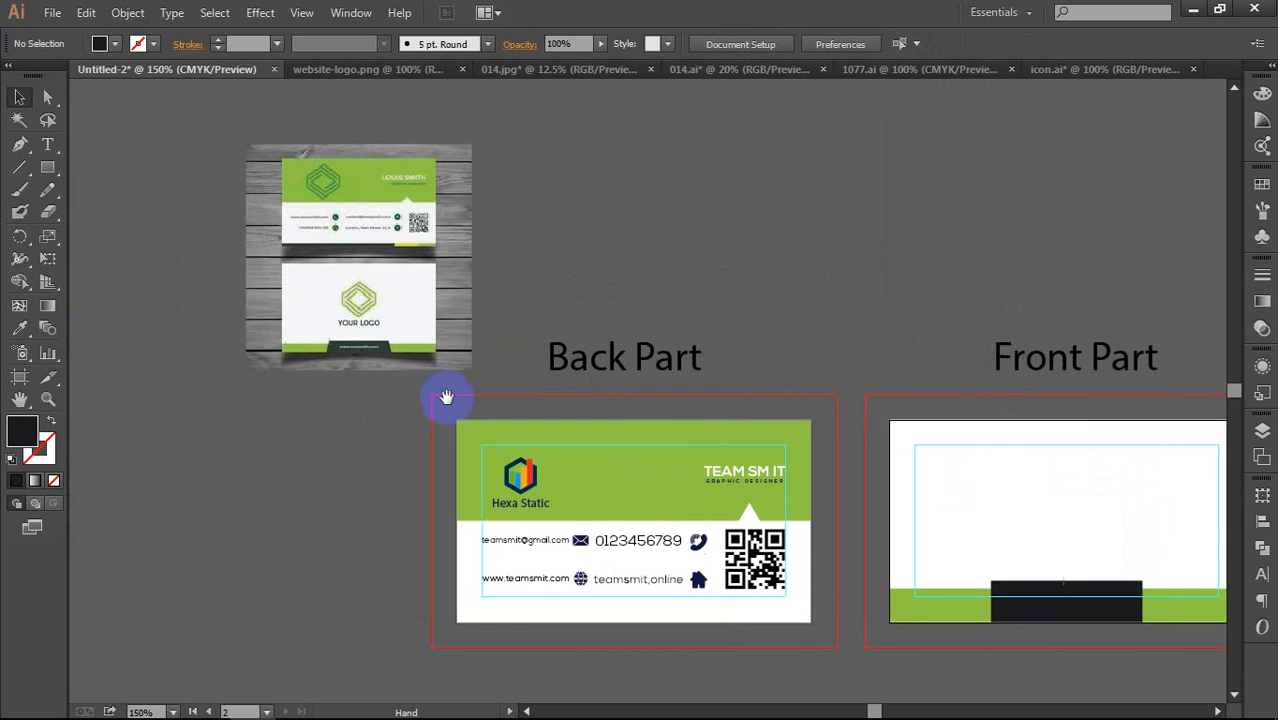
pyautogui.scroll(4, 414, 359)
pyautogui.moveTo(290, 339); pyautogui.dragTo(313, 362)
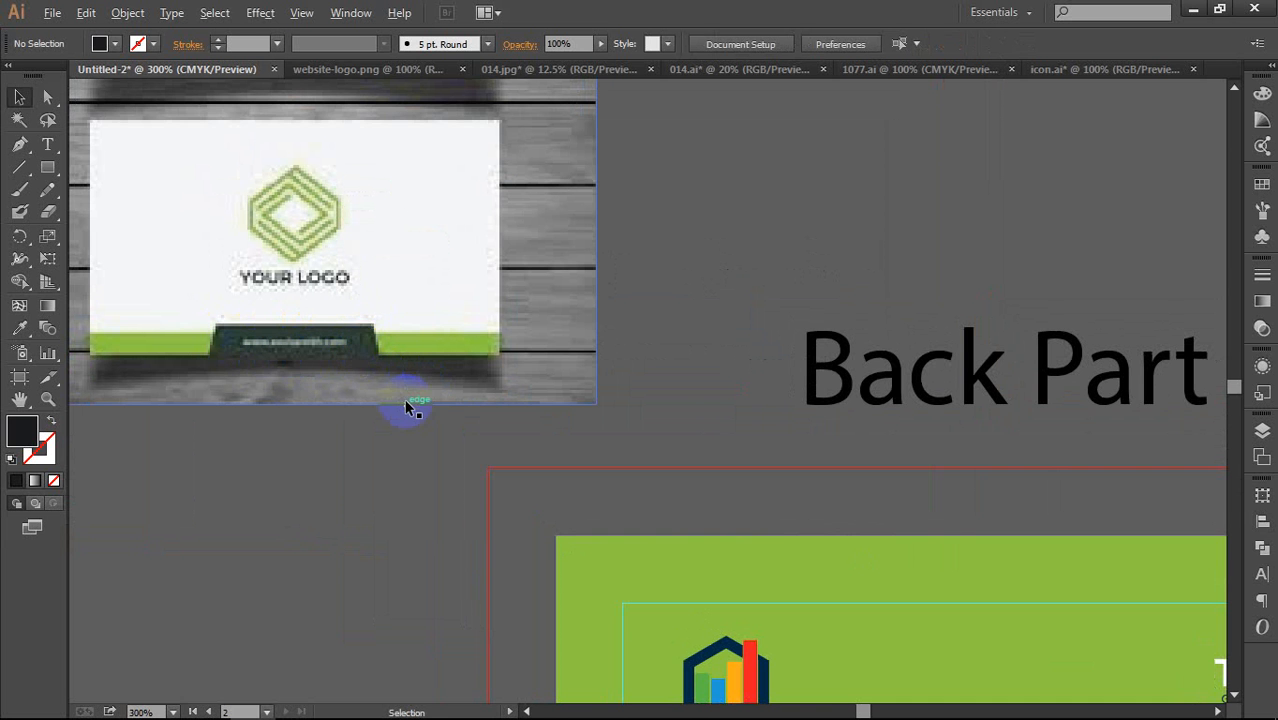
pyautogui.scroll(-2, 405, 405)
pyautogui.moveTo(617, 437); pyautogui.dragTo(268, 419)
pyautogui.moveTo(674, 454); pyautogui.dragTo(498, 311)
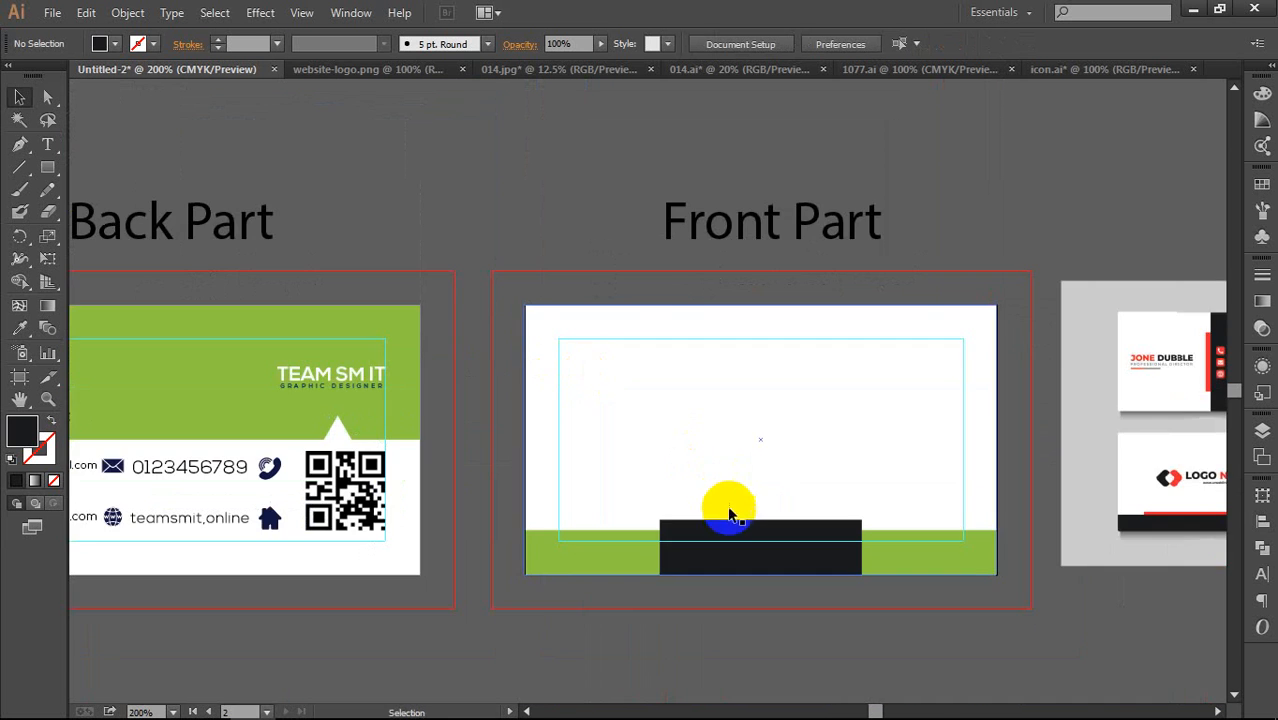
# Step: Slant the left side of the dark rectangle by moving its top-left anchor point about 0.08 in inward along the top edge
pyautogui.scroll(2, 729, 515)
pyautogui.moveTo(736, 516); pyautogui.dragTo(682, 414)
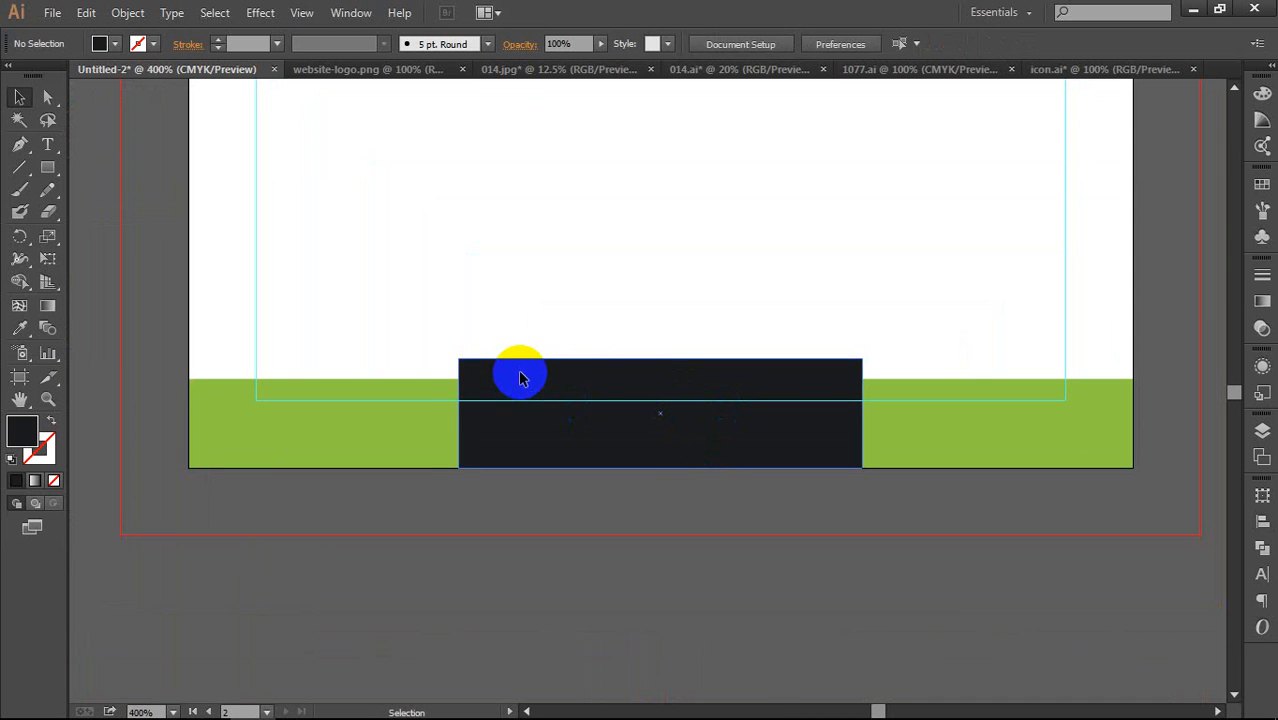
pyautogui.click(519, 378)
pyautogui.click(50, 100)
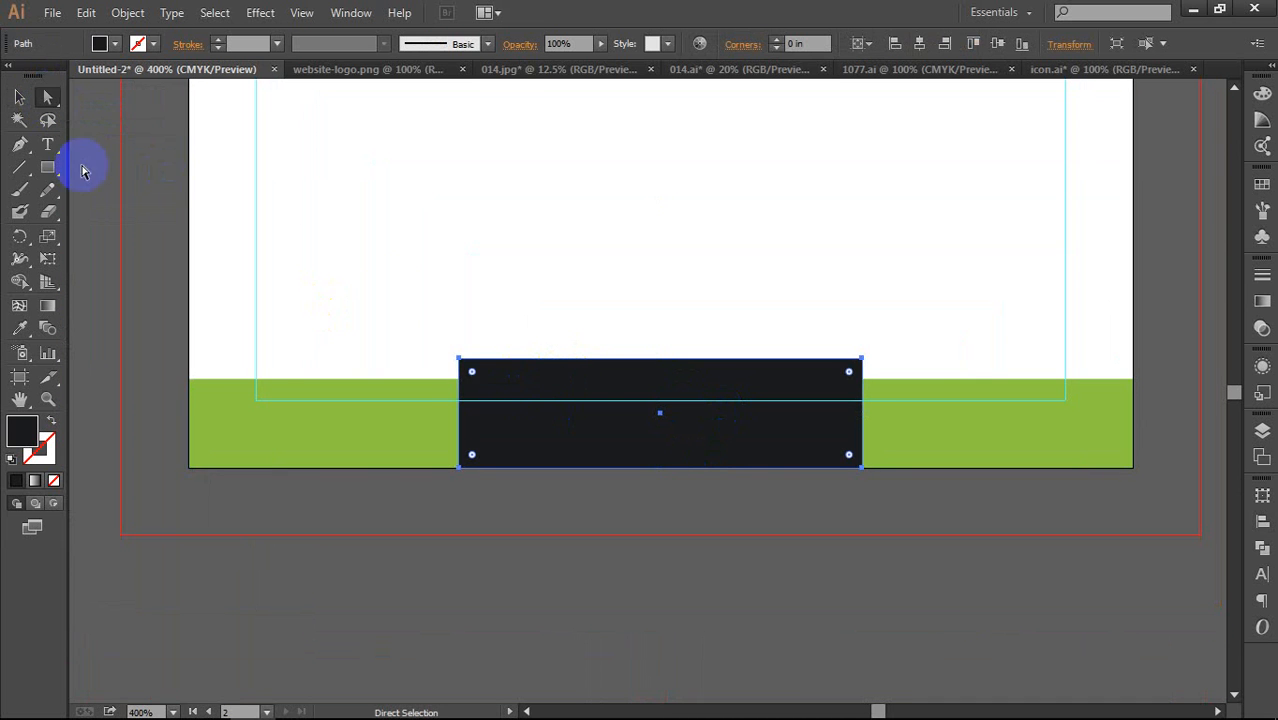
pyautogui.click(462, 362)
pyautogui.scroll(1, 466, 368)
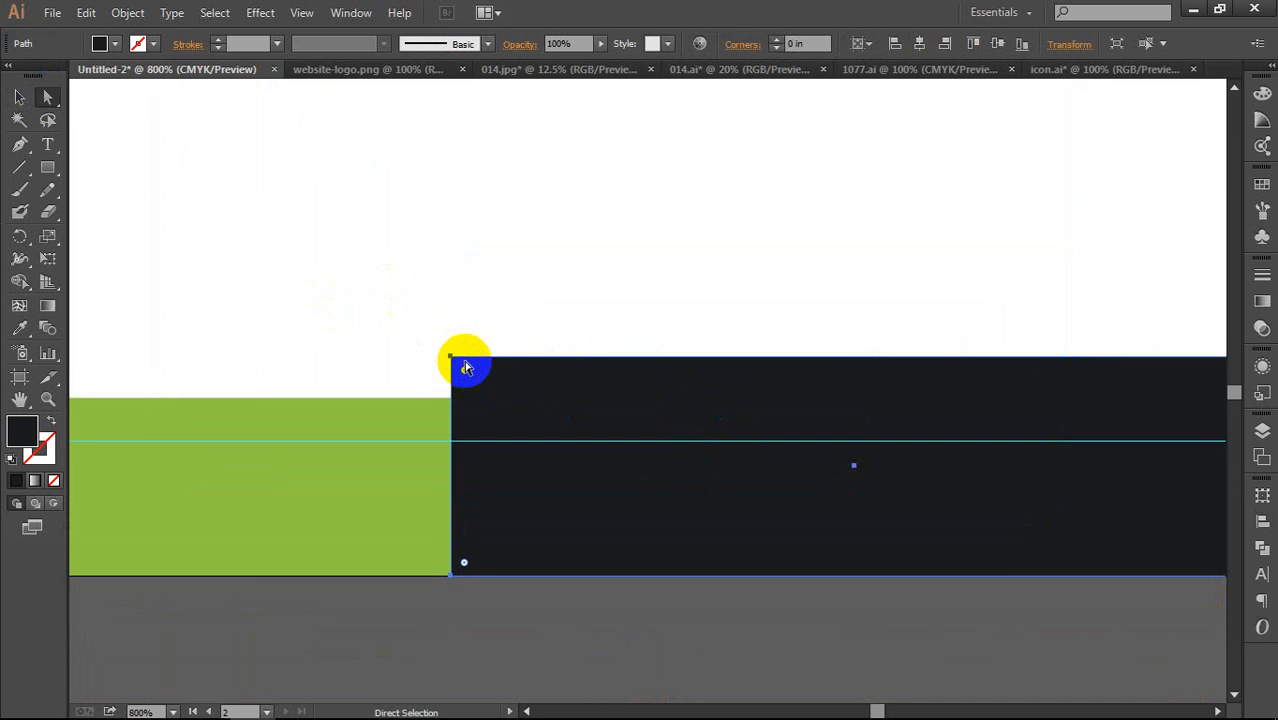
pyautogui.click(451, 358)
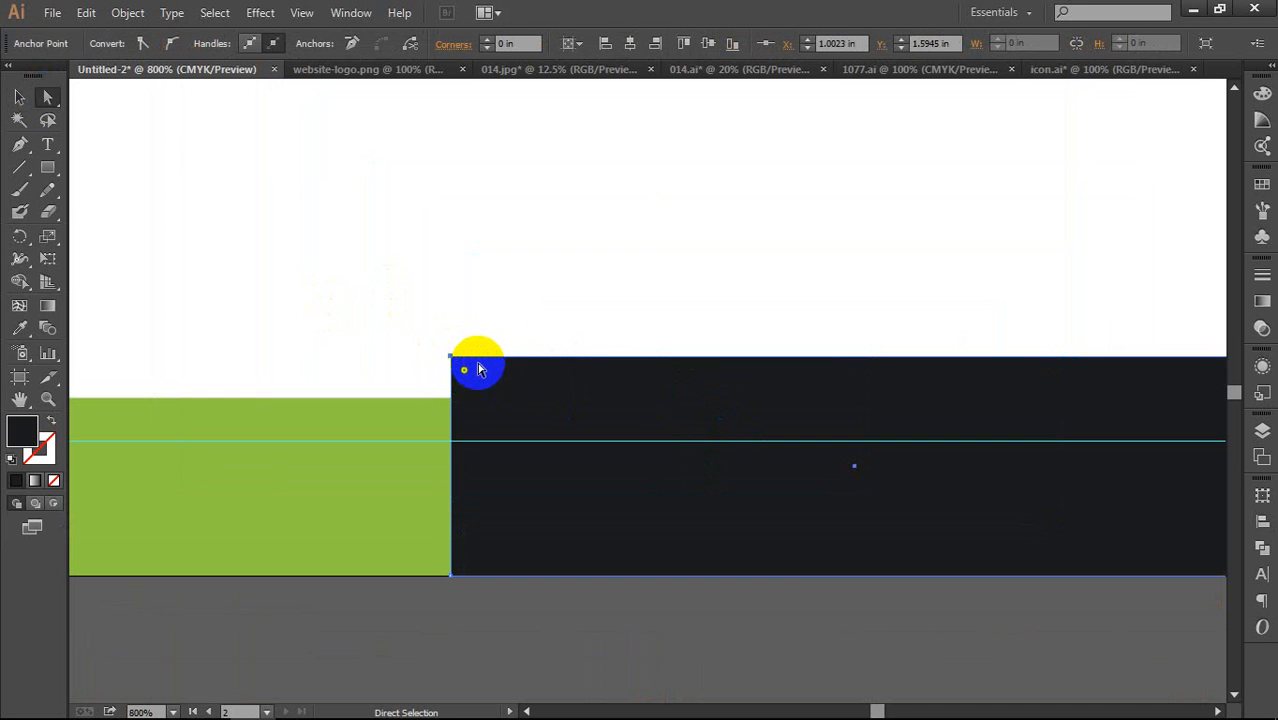
pyautogui.scroll(-1, 480, 373)
pyautogui.hscroll(1, 493, 371)
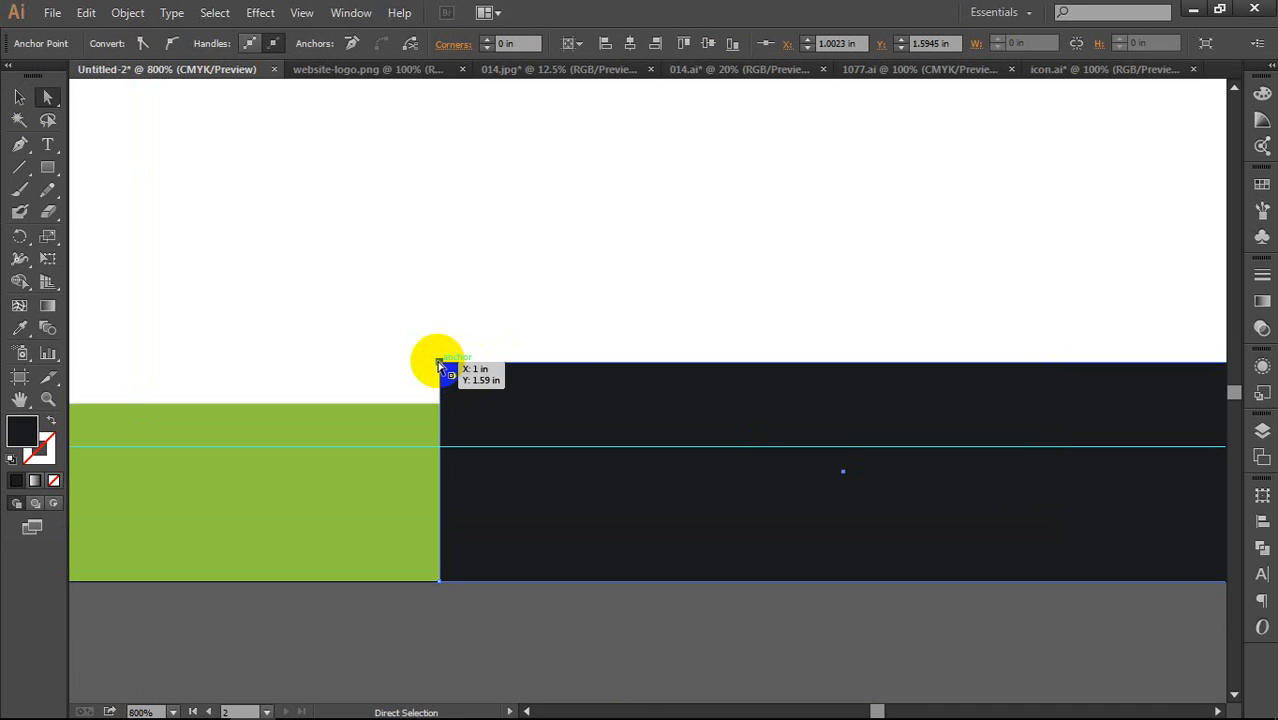
pyautogui.moveTo(439, 365); pyautogui.dragTo(486, 368)
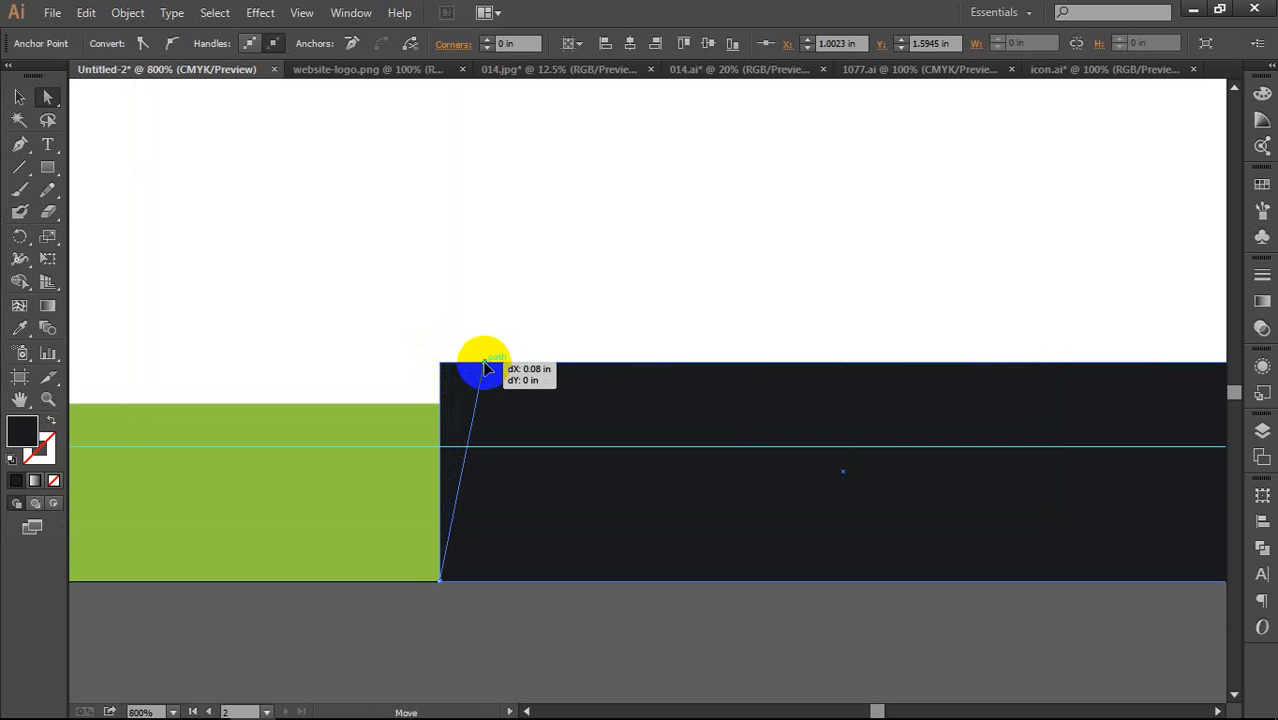
pyautogui.moveTo(485, 364); pyautogui.dragTo(484, 363)
# Step: Slant the right side of the dark shape to match by moving its top-right anchor point about 0.08 in inward
pyautogui.scroll(-2, 499, 379)
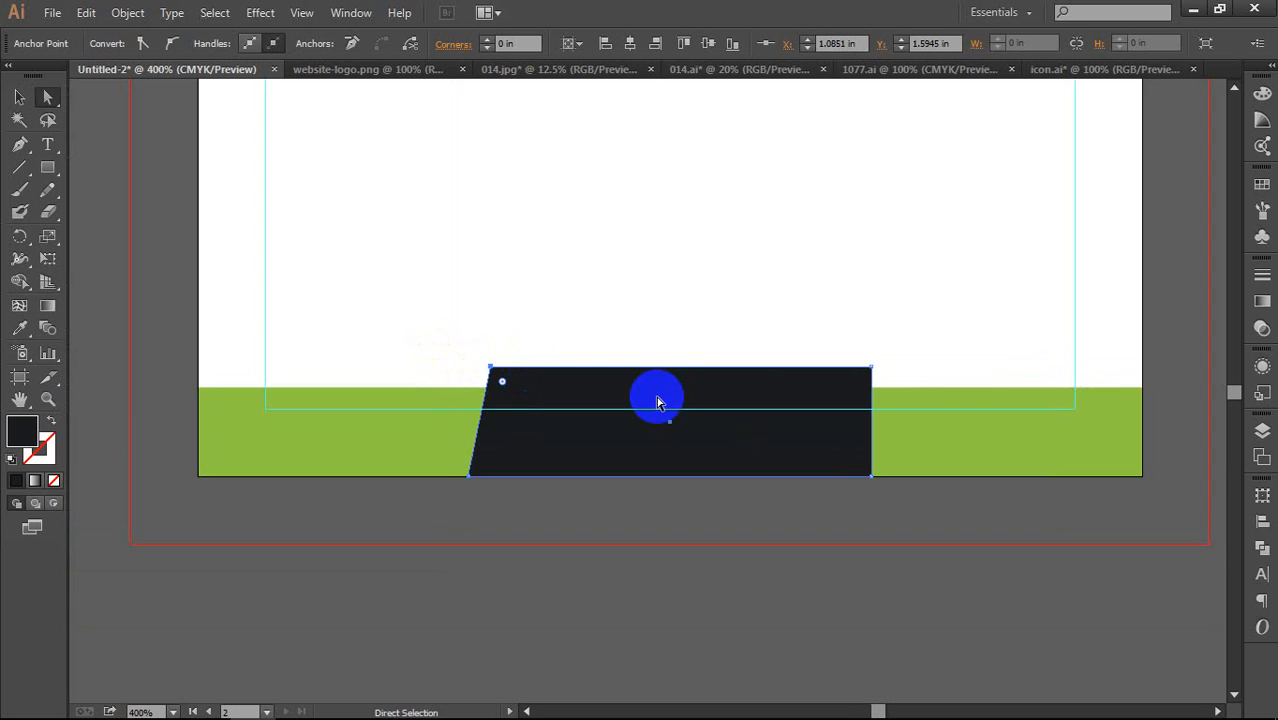
pyautogui.moveTo(657, 397); pyautogui.dragTo(441, 387)
pyautogui.scroll(2, 683, 373)
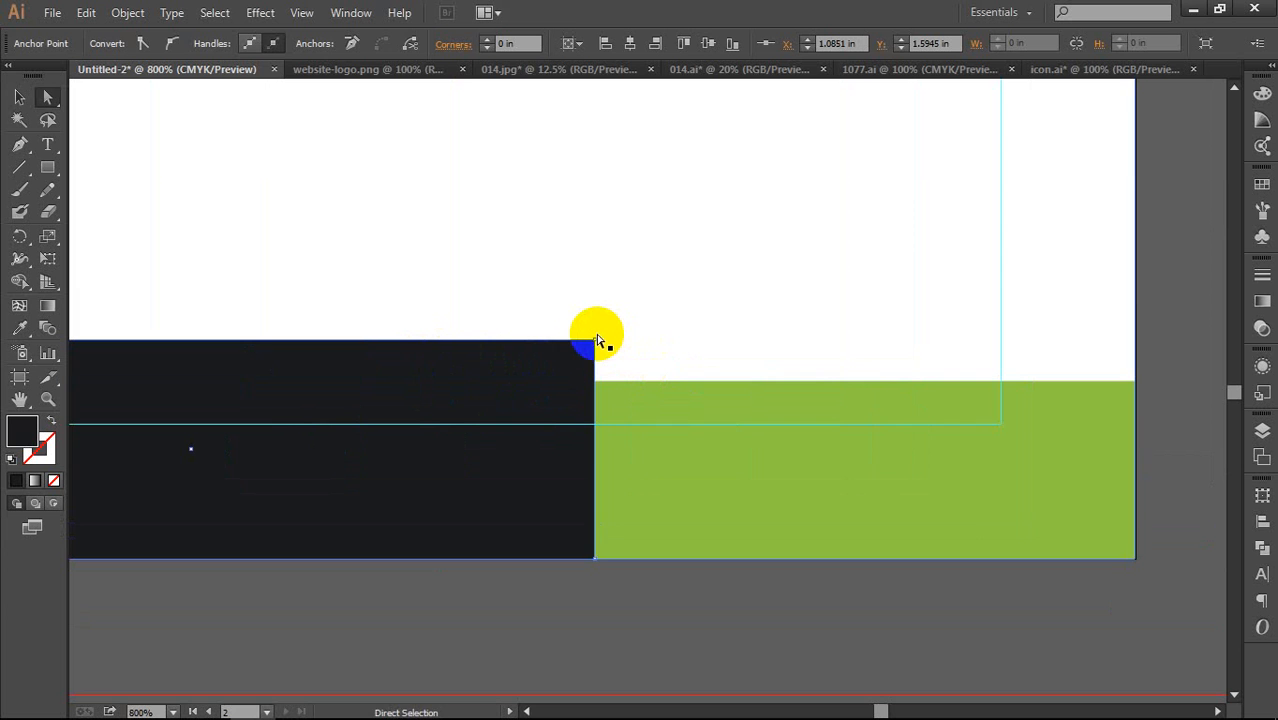
pyautogui.moveTo(598, 342); pyautogui.dragTo(562, 345)
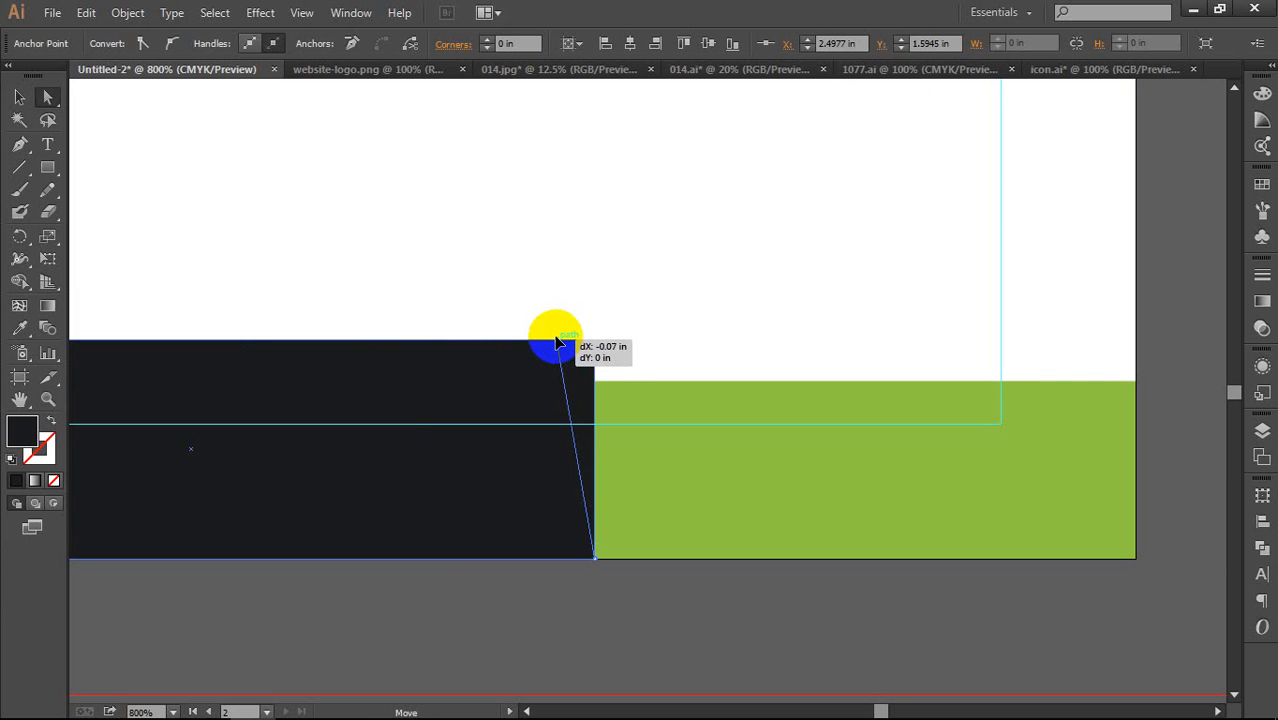
pyautogui.moveTo(555, 344); pyautogui.dragTo(541, 343)
pyautogui.scroll(-2, 660, 590)
pyautogui.moveTo(508, 587); pyautogui.dragTo(579, 533)
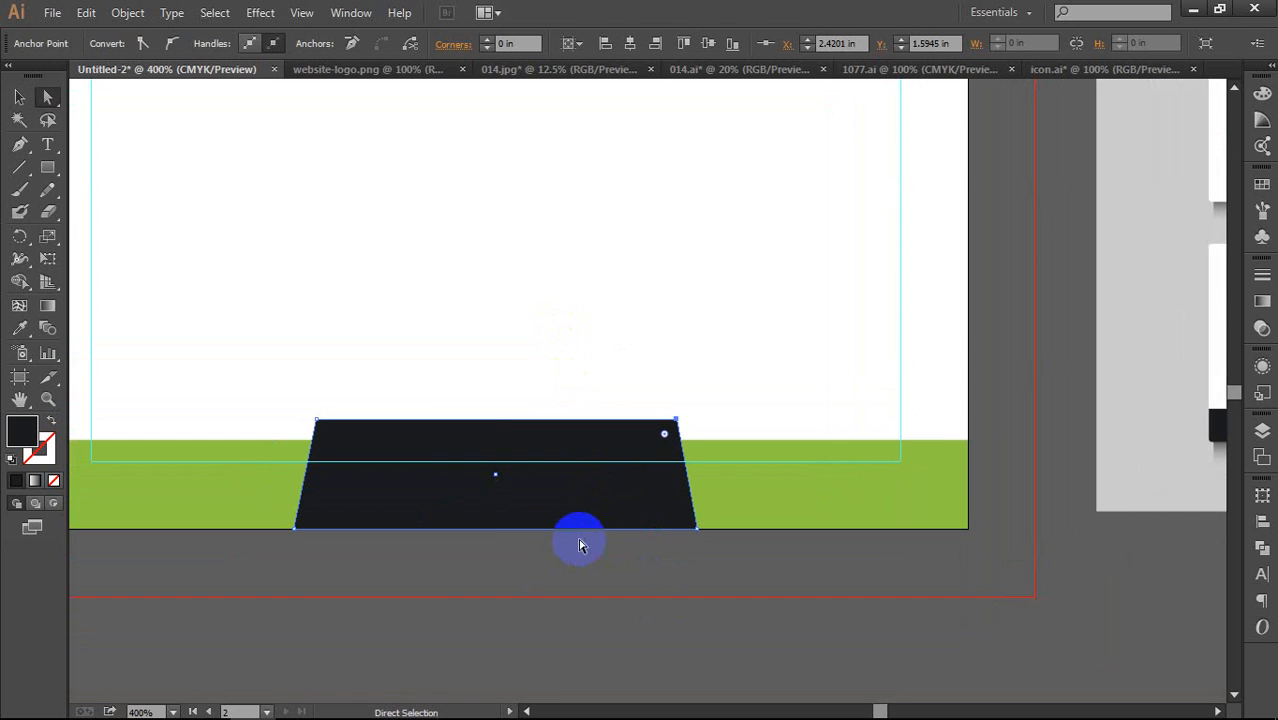
pyautogui.press('v')
pyautogui.click(543, 588)
pyautogui.scroll(-1, 551, 582)
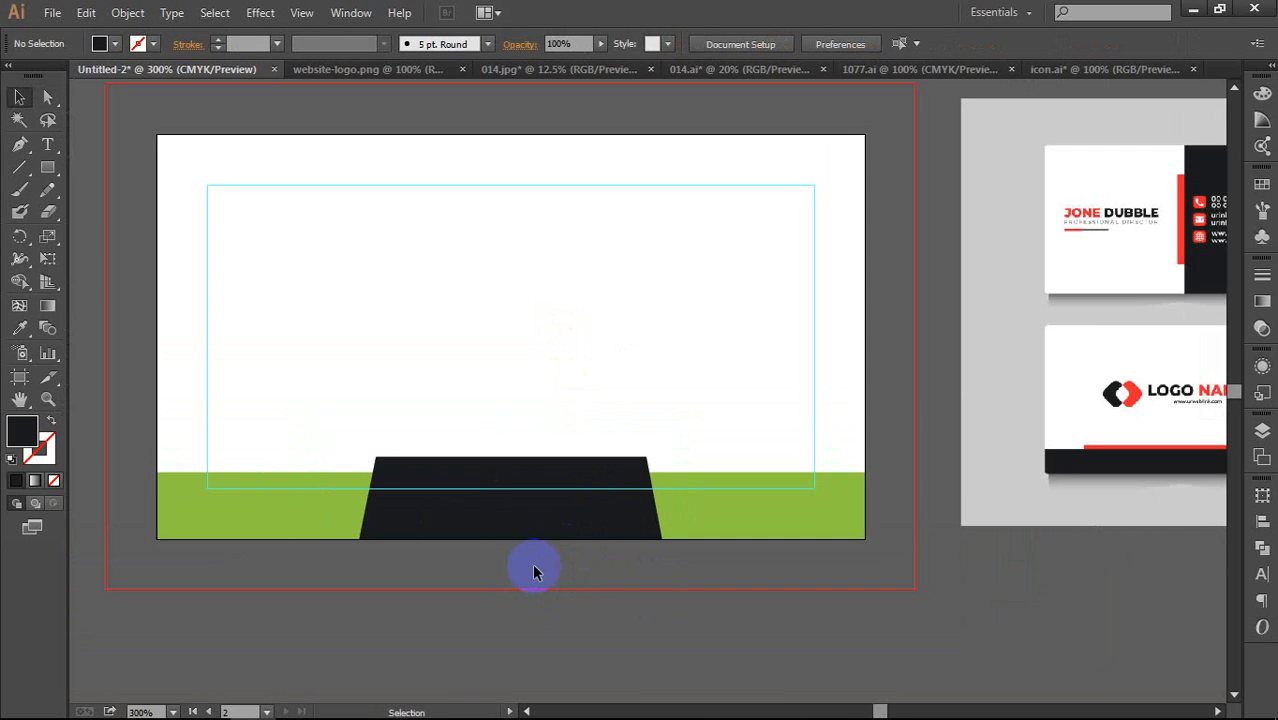
# Step: Group the Front Part's white background, green strip and dark tab
pyautogui.scroll(-1, 550, 578)
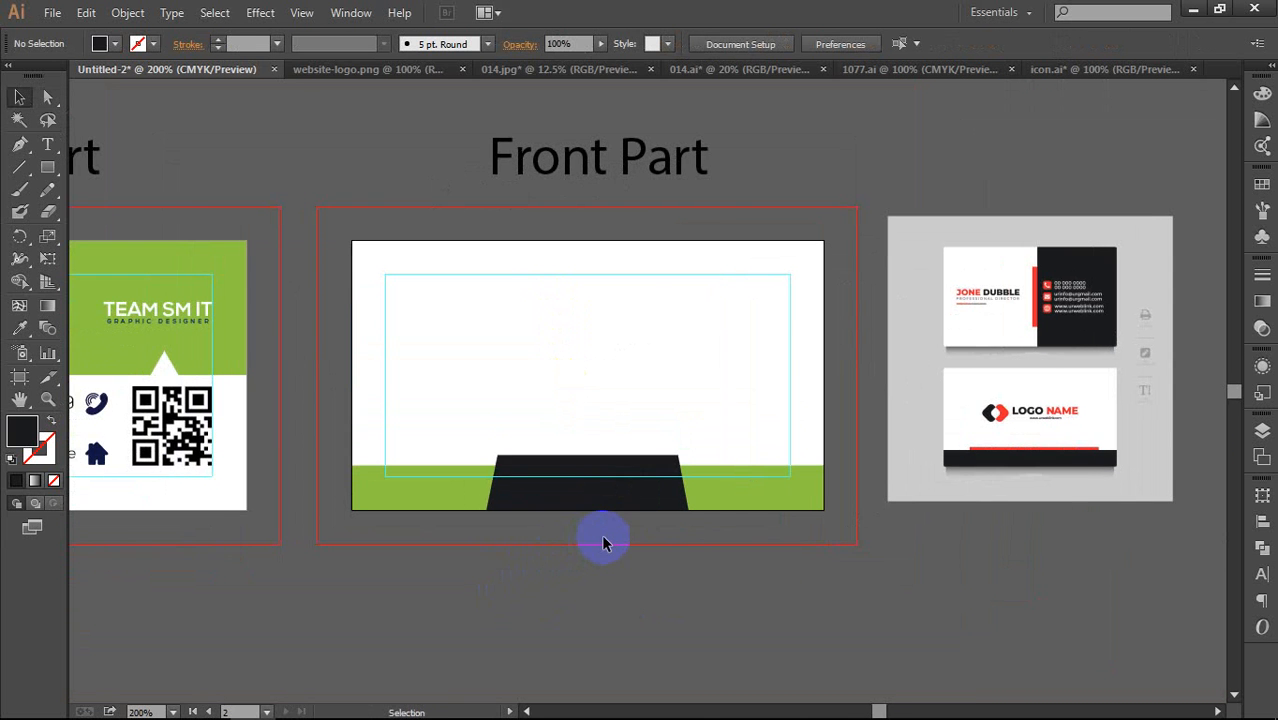
pyautogui.moveTo(522, 556); pyautogui.dragTo(770, 342)
pyautogui.scroll(-1, 583, 541)
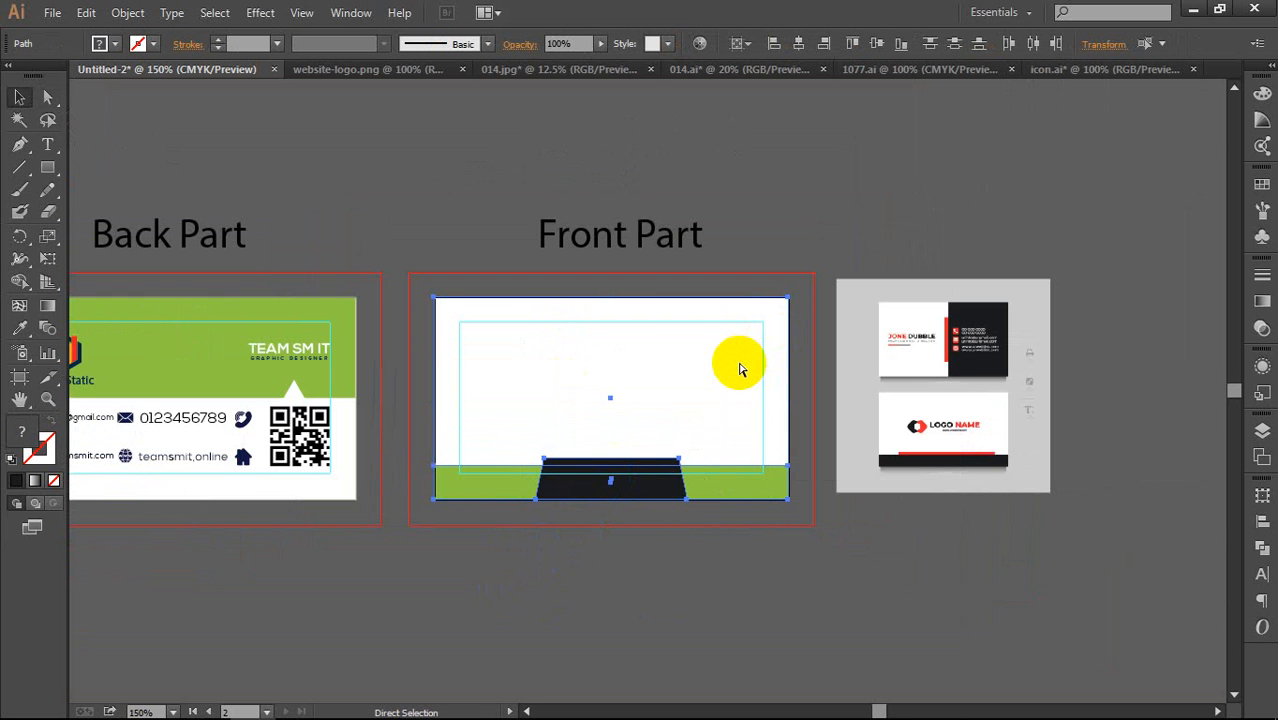
pyautogui.hotkey('ctrl', 'g')
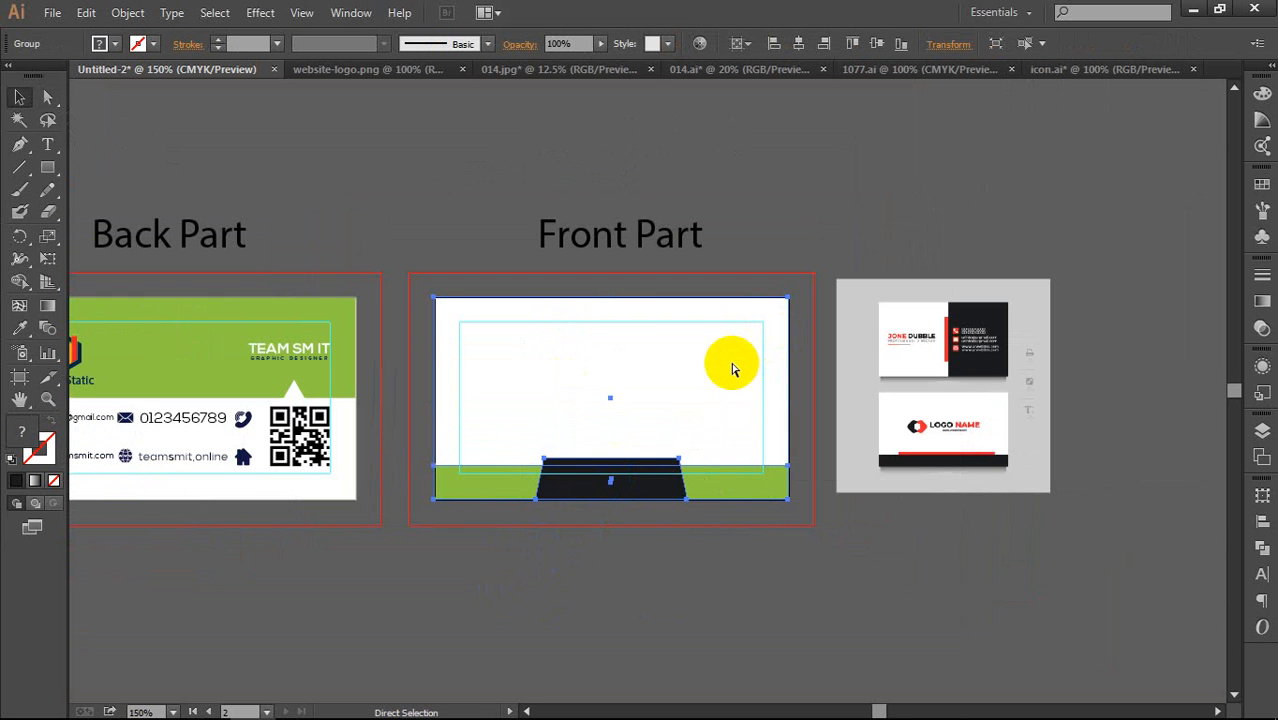
pyautogui.click(614, 517)
# Step: Copy the Hexa Static logo from the Back Part card to the middle of the Front Part's white area
pyautogui.press('space')
pyautogui.moveTo(547, 491); pyautogui.dragTo(845, 539)
pyautogui.moveTo(730, 443); pyautogui.dragTo(697, 440)
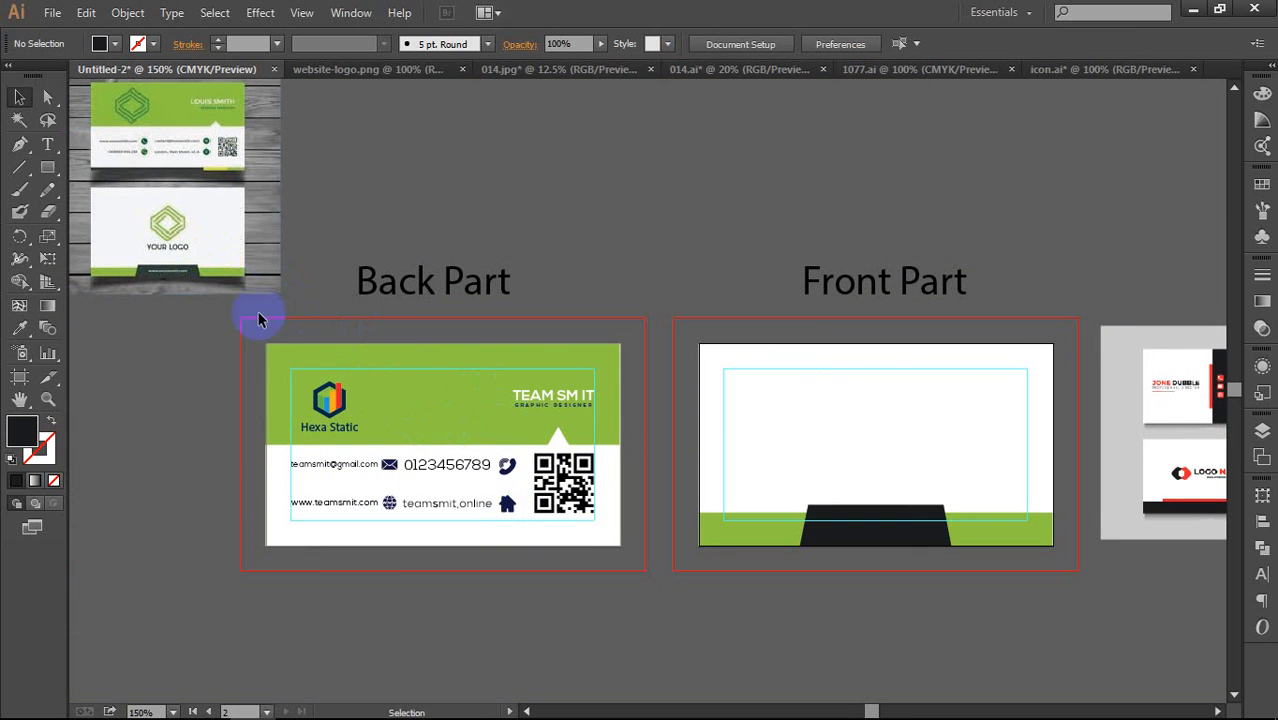
pyautogui.click(328, 417)
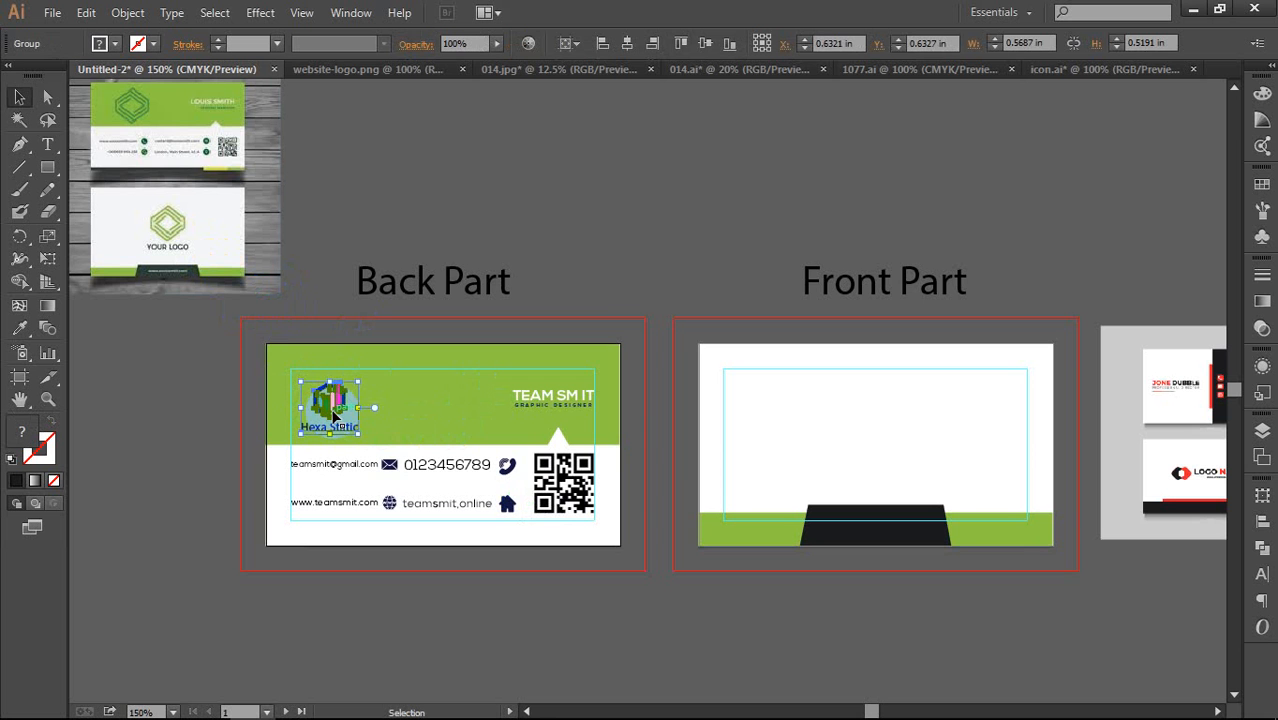
pyautogui.moveTo(335, 418); pyautogui.dragTo(858, 444)
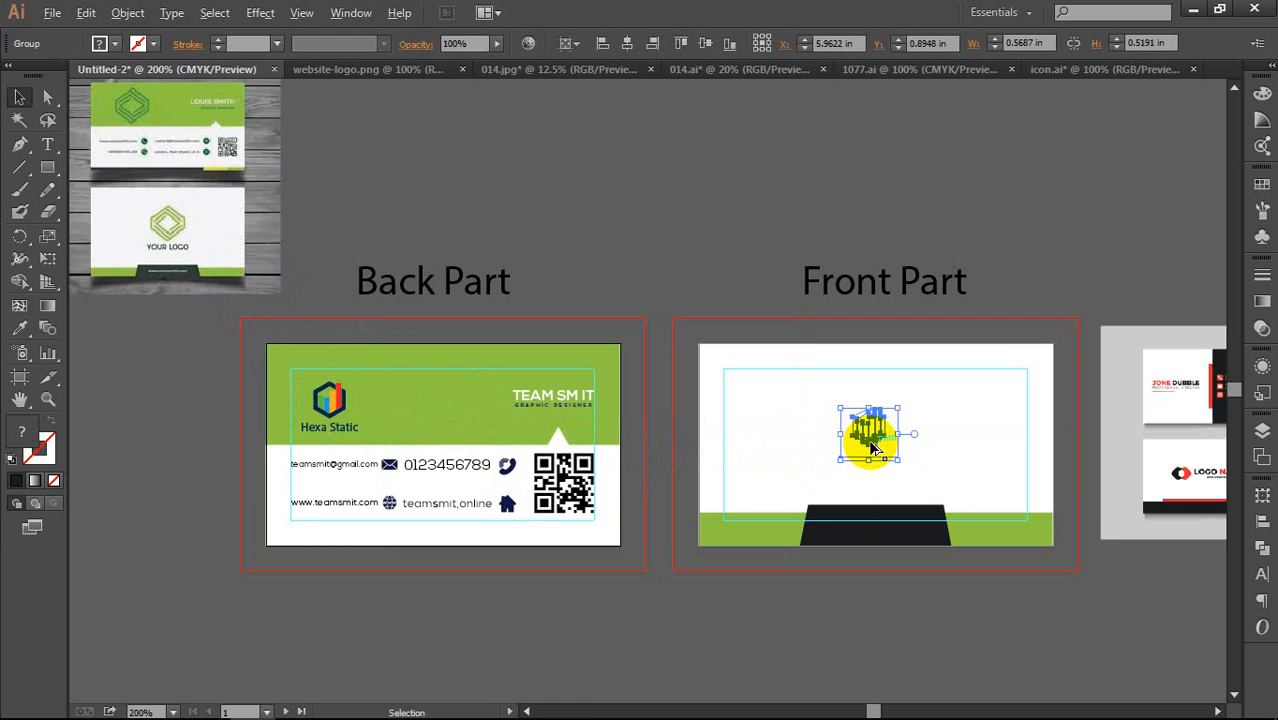
pyautogui.scroll(4, 868, 446)
pyautogui.scroll(-3, 870, 449)
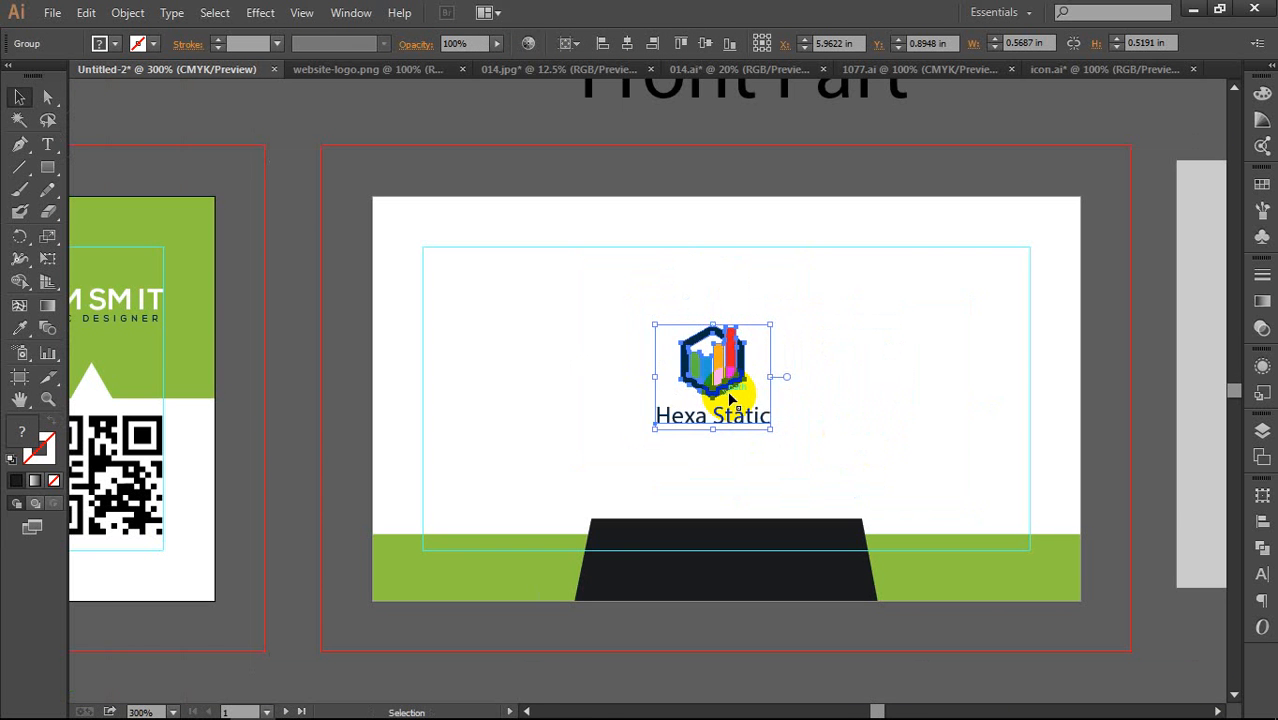
# Step: Enlarge the Front Part's logo proportionally from its centre to about 0.9 in by 0.82 in, and open the alignment options
pyautogui.moveTo(772, 432); pyautogui.dragTo(811, 461)
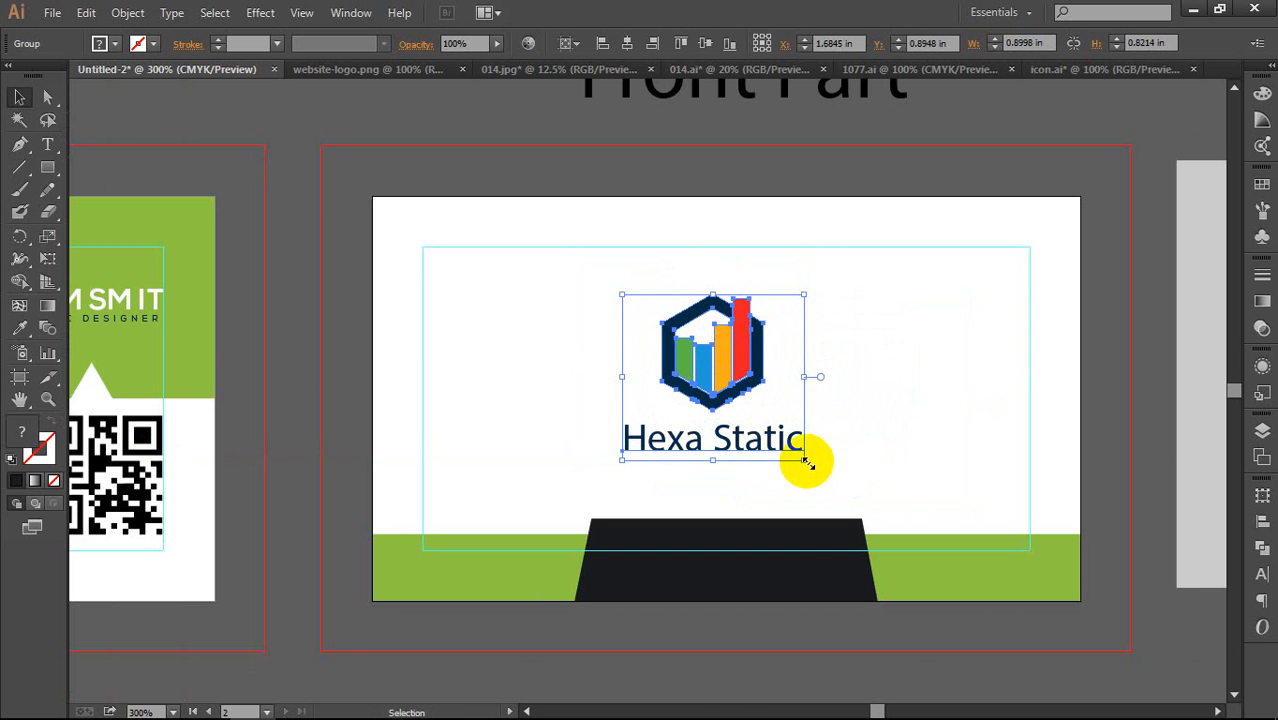
pyautogui.click(1266, 535)
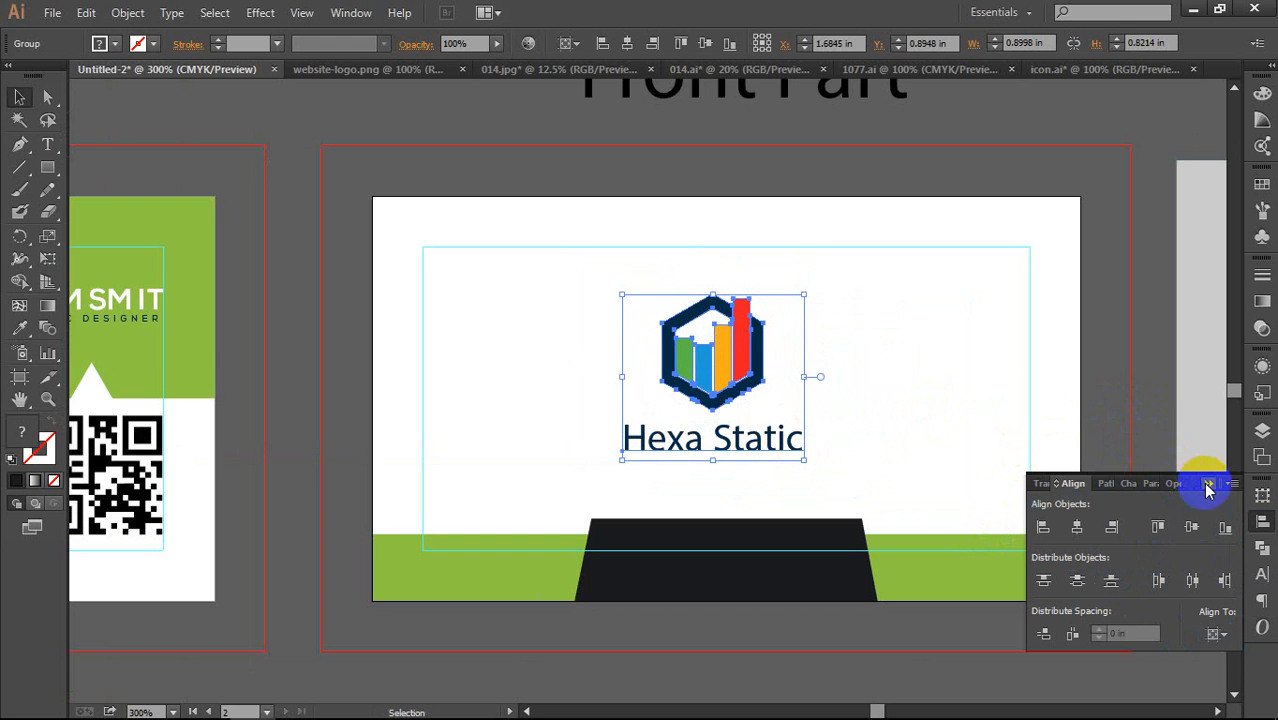
pyautogui.click(1095, 322)
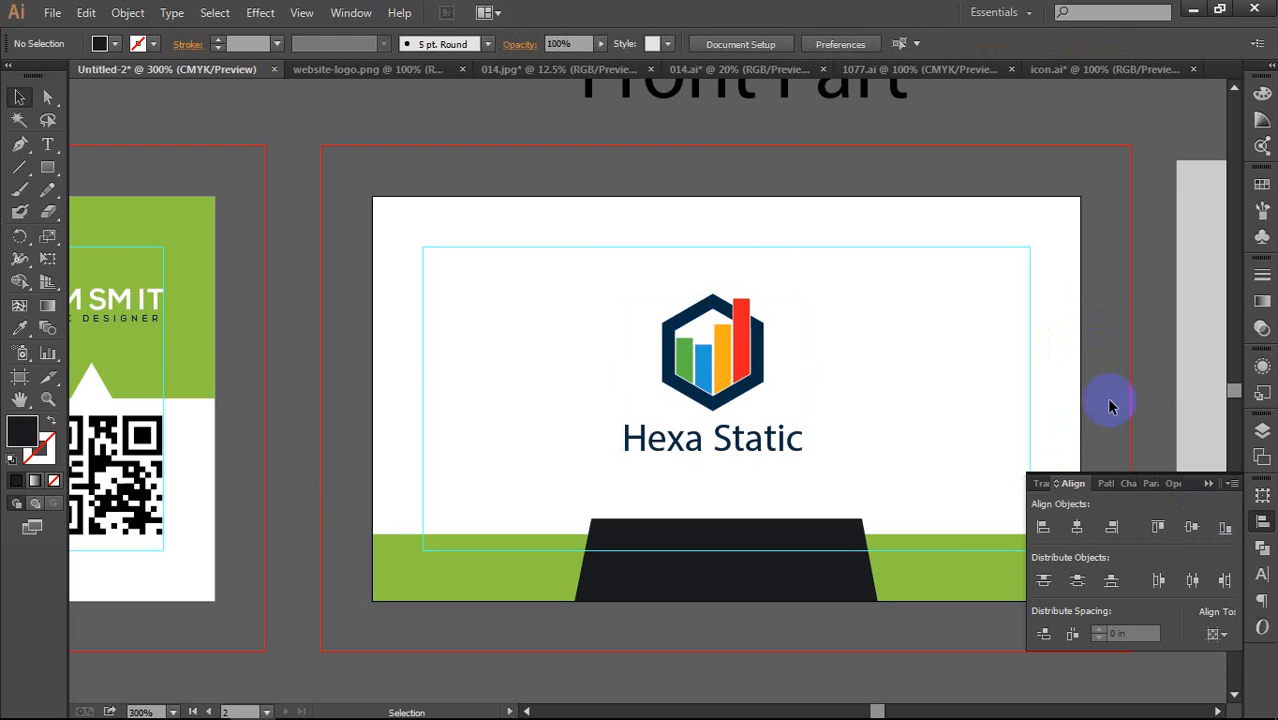
# Step: Unlock all artwork and centre the Front Part's background group and logo horizontally on each other, aligning to the selection
pyautogui.click(1208, 487)
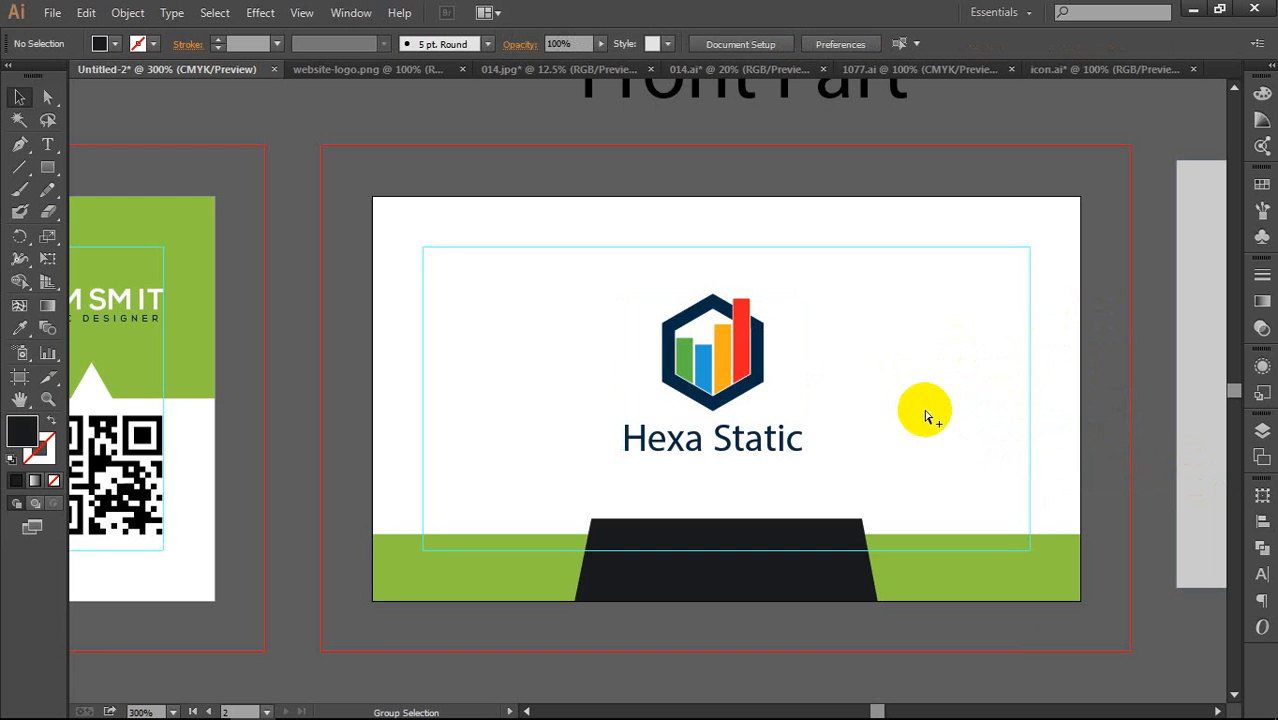
pyautogui.hotkey('ctrl', 'alt', '2')
pyautogui.click(1100, 400)
pyautogui.click(942, 378)
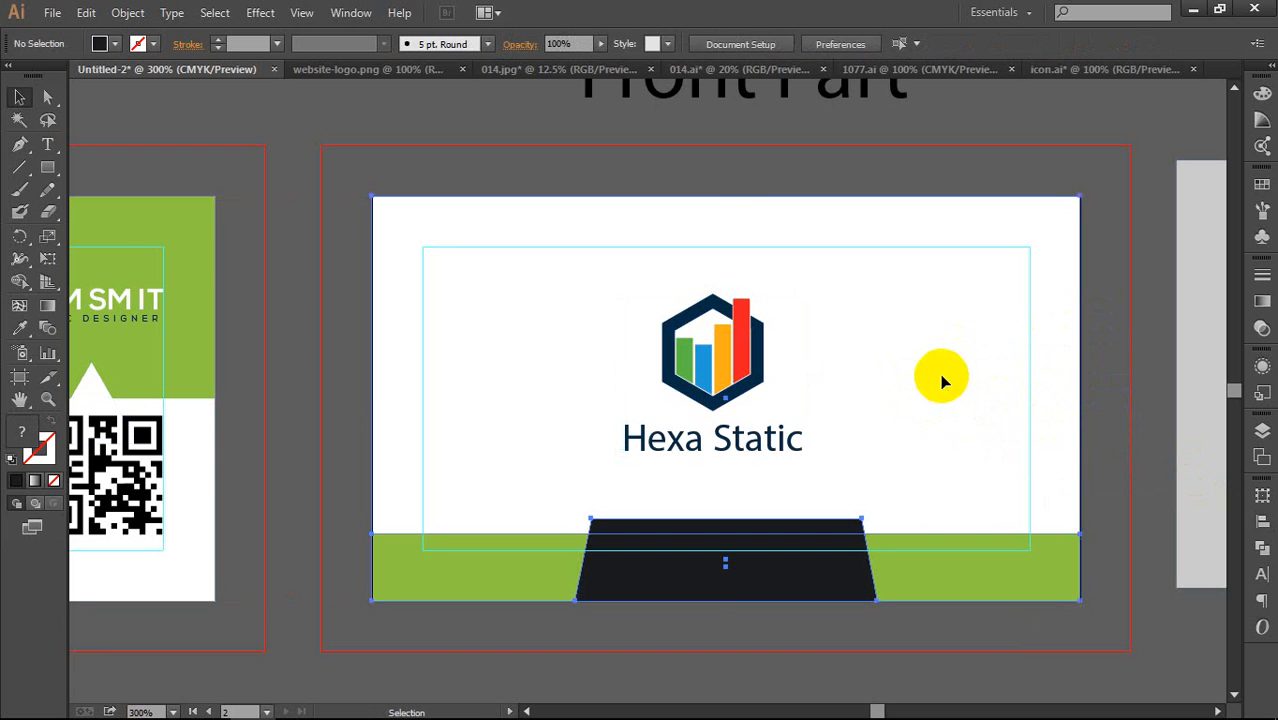
pyautogui.keyDown('shift'); pyautogui.click(741, 367); pyautogui.keyUp('shift')
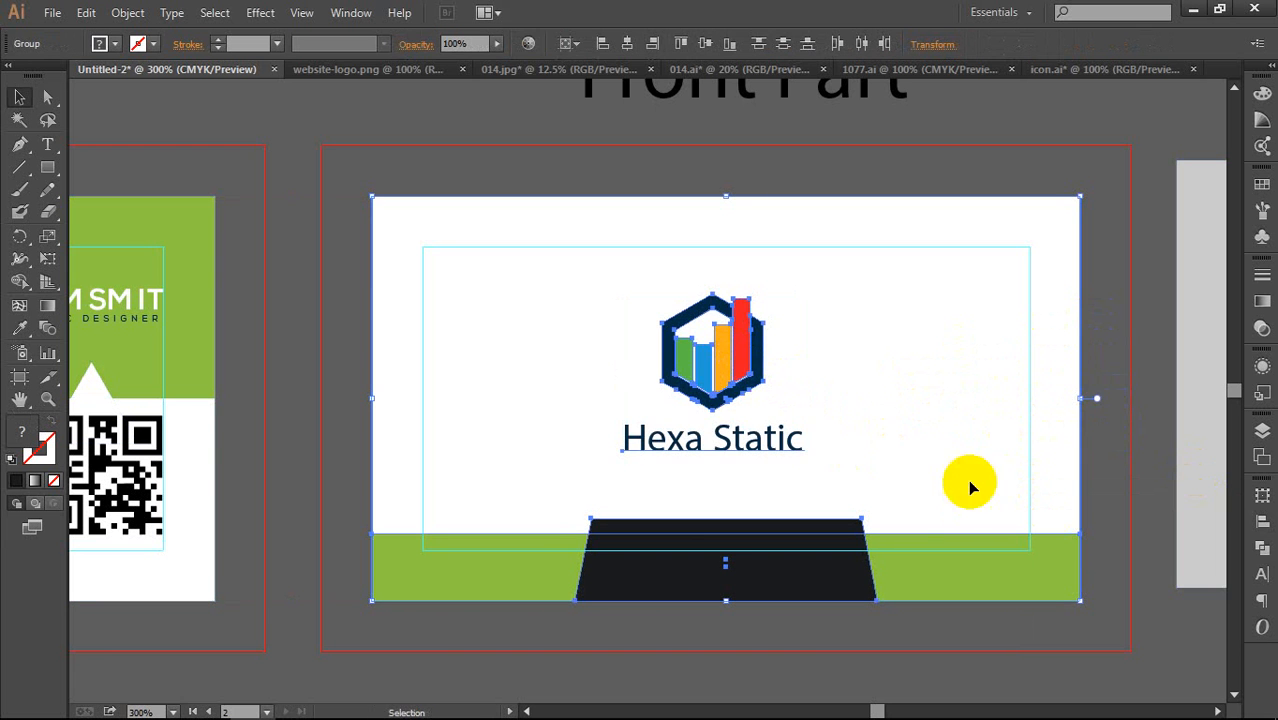
pyautogui.click(1262, 522)
pyautogui.click(1217, 634)
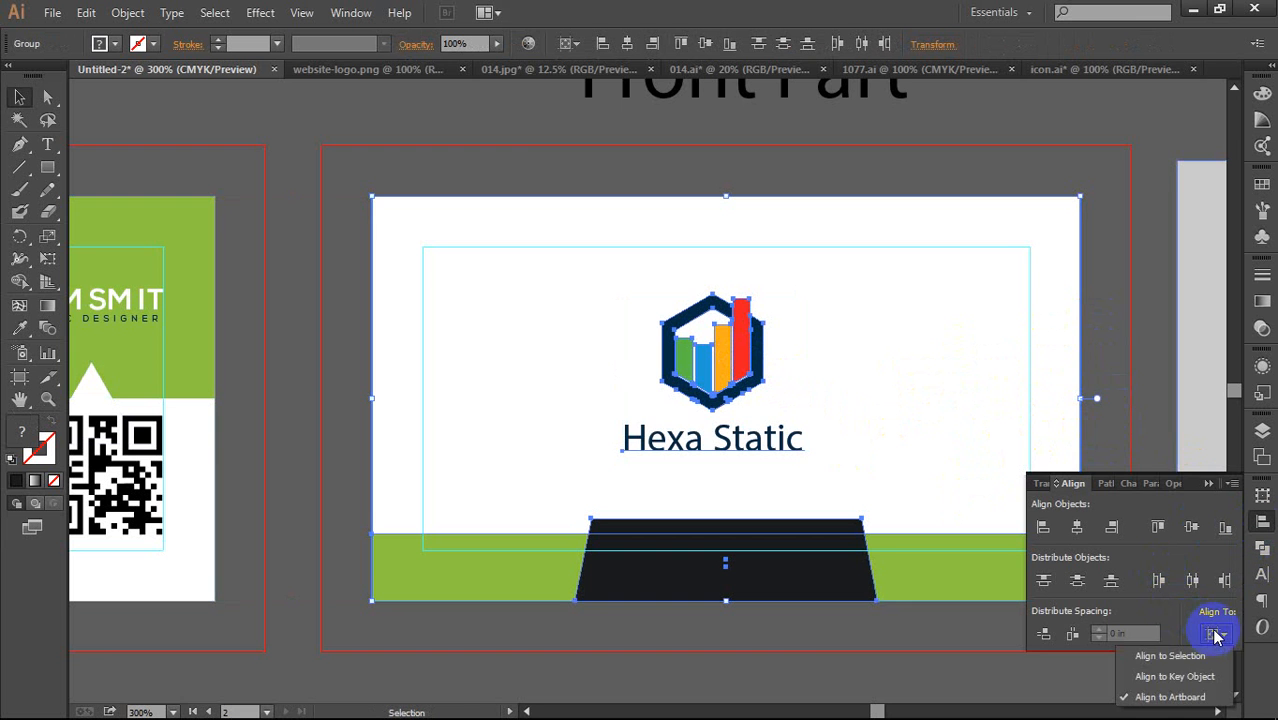
pyautogui.click(1160, 662)
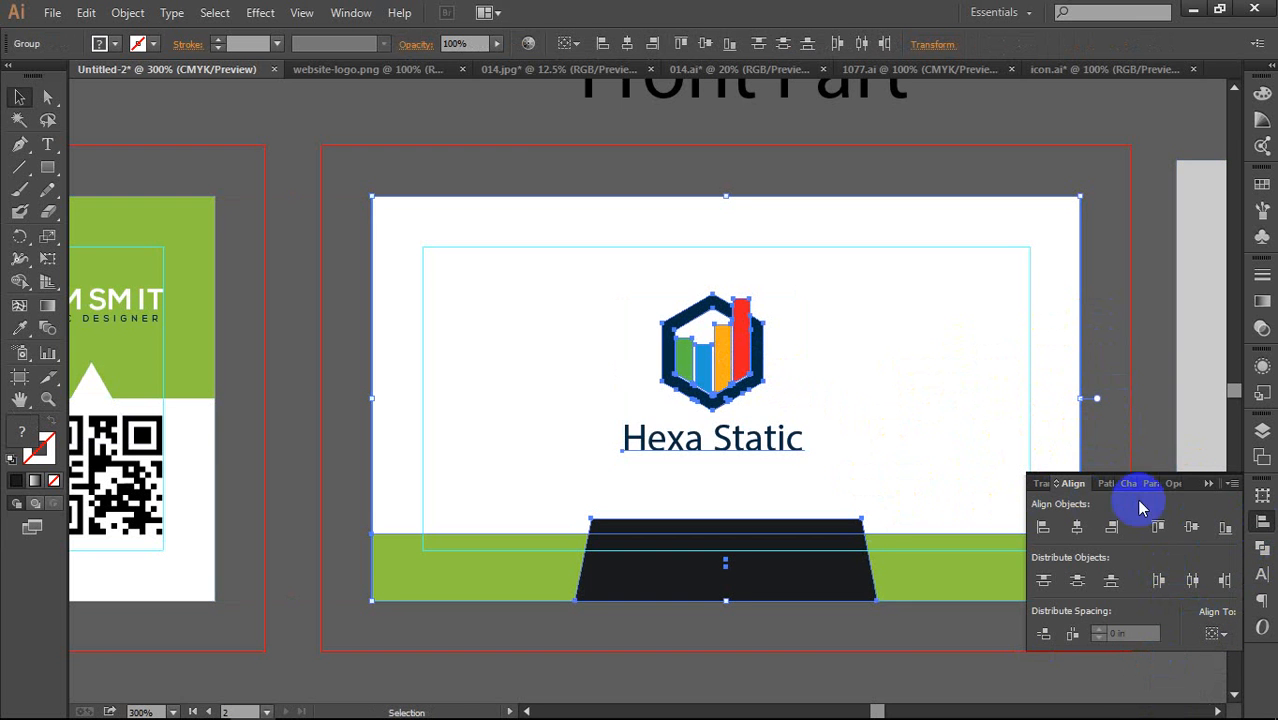
pyautogui.click(1078, 527)
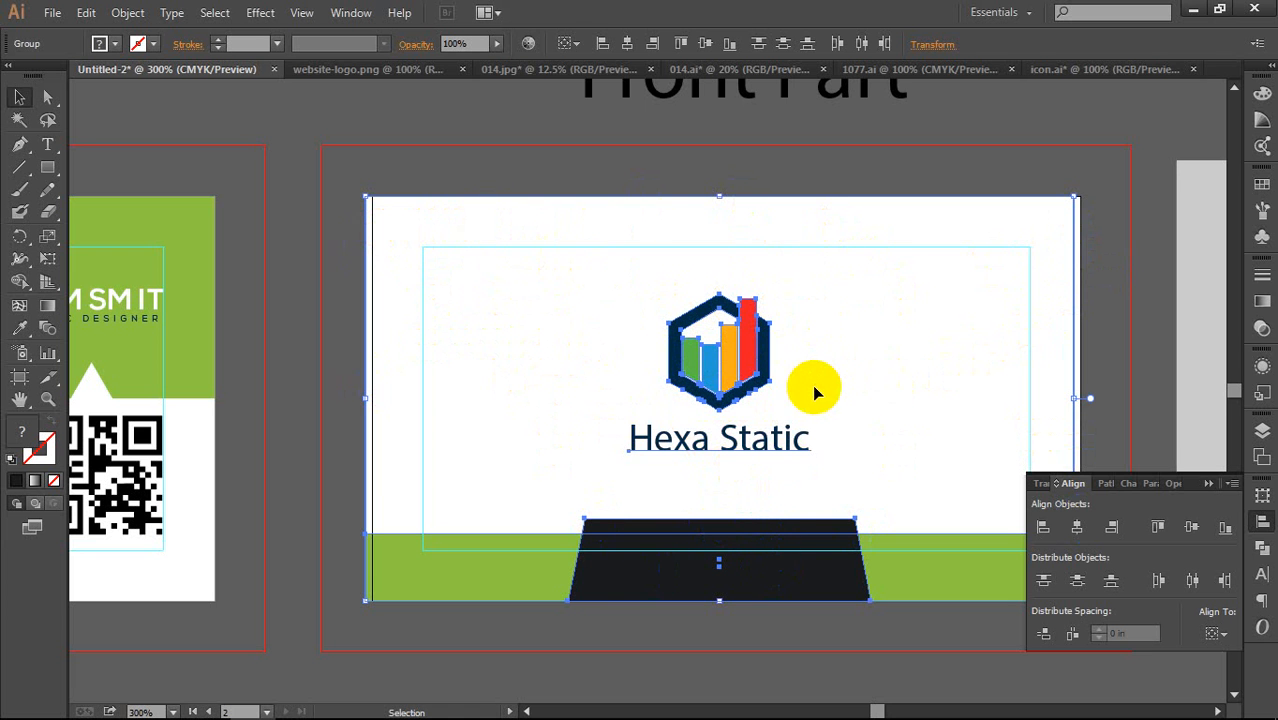
# Step: Centre the Front Part's logo and background group vertically on each other
pyautogui.click(822, 592)
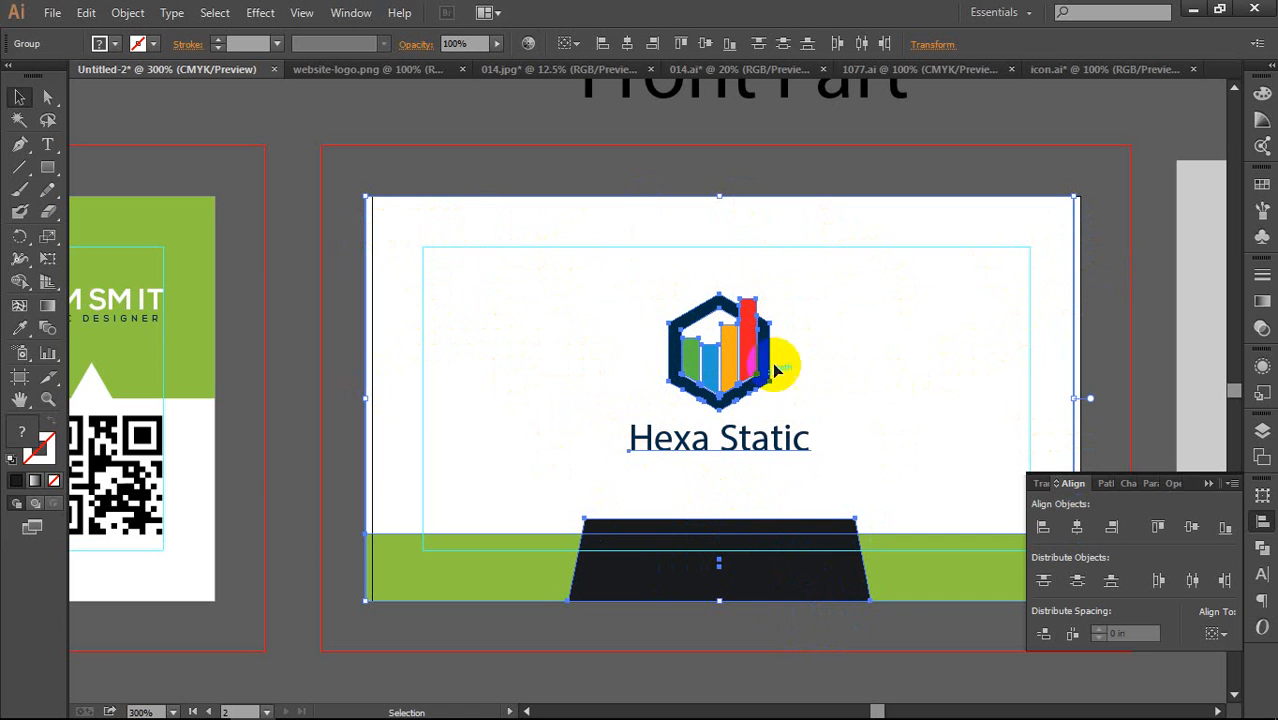
pyautogui.click(1073, 530)
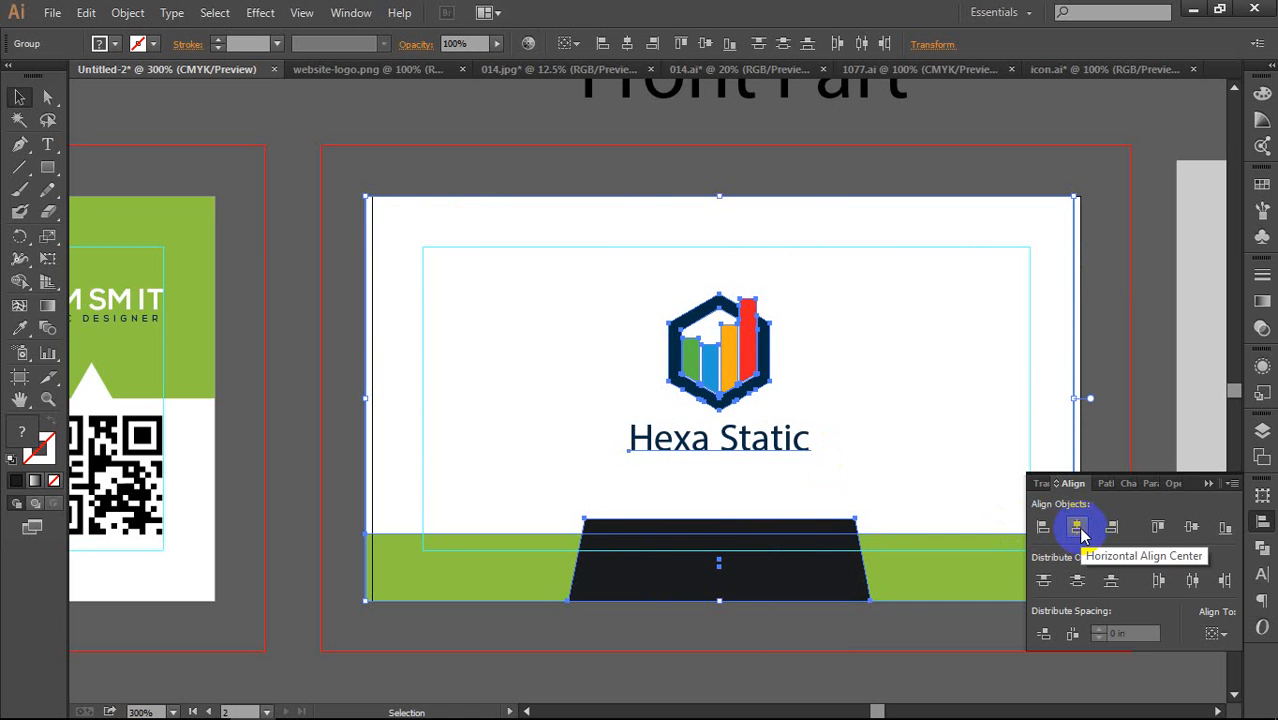
pyautogui.click(1212, 540)
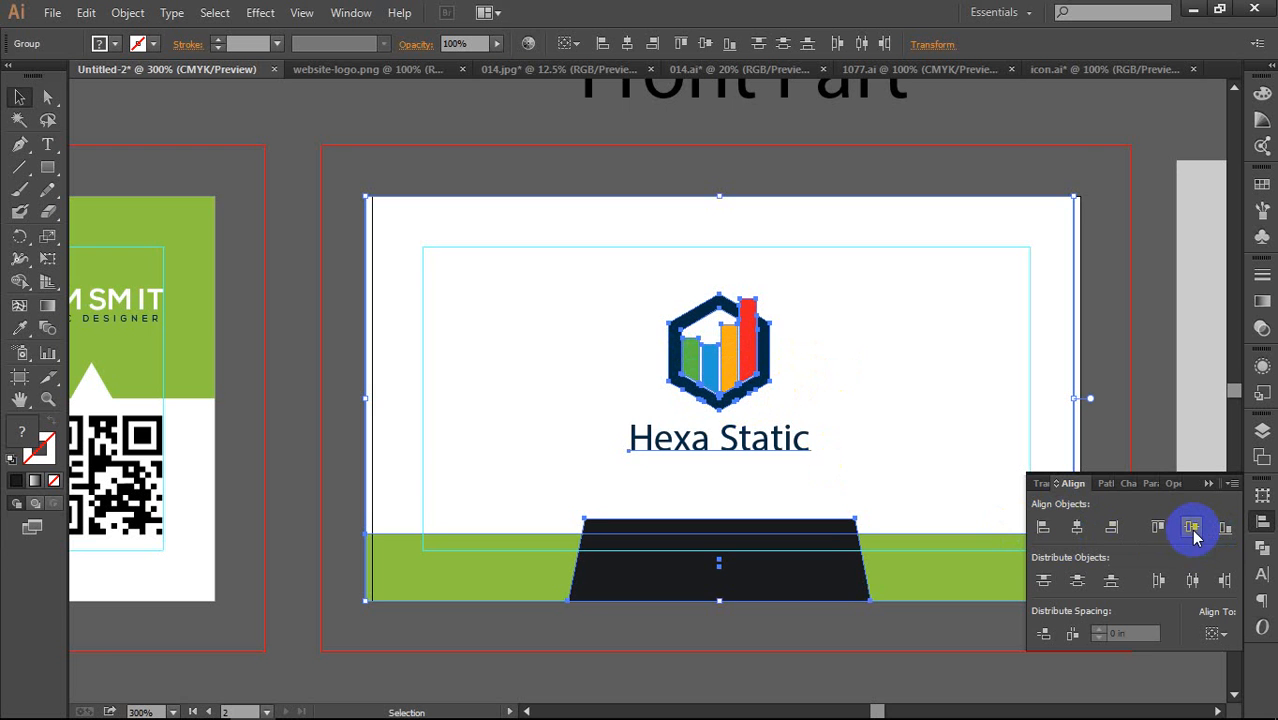
pyautogui.click(1193, 530)
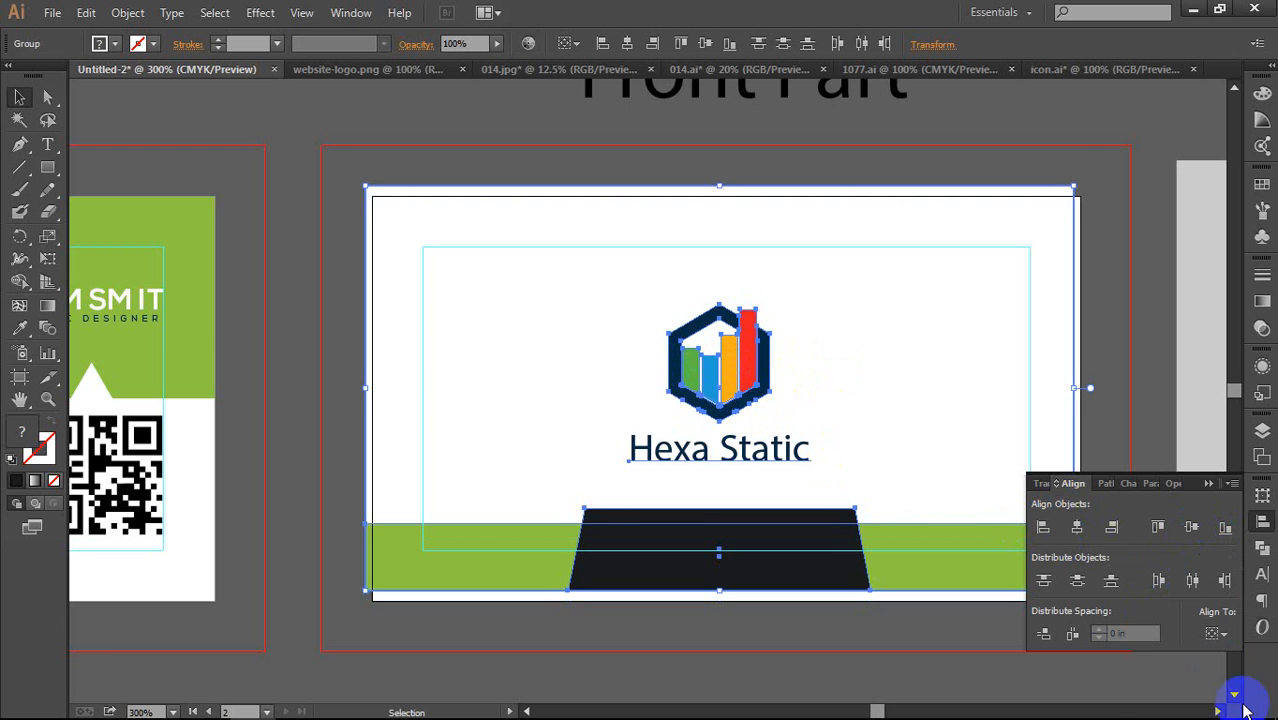
# Step: Group the Front Part's logo together with its background artwork
pyautogui.click(1209, 483)
pyautogui.click(1106, 213)
pyautogui.moveTo(1106, 213); pyautogui.dragTo(880, 645)
pyautogui.click(880, 645)
pyautogui.moveTo(341, 167); pyautogui.dragTo(1075, 621)
pyautogui.hotkey('ctrl', 'g')
pyautogui.click(958, 616)
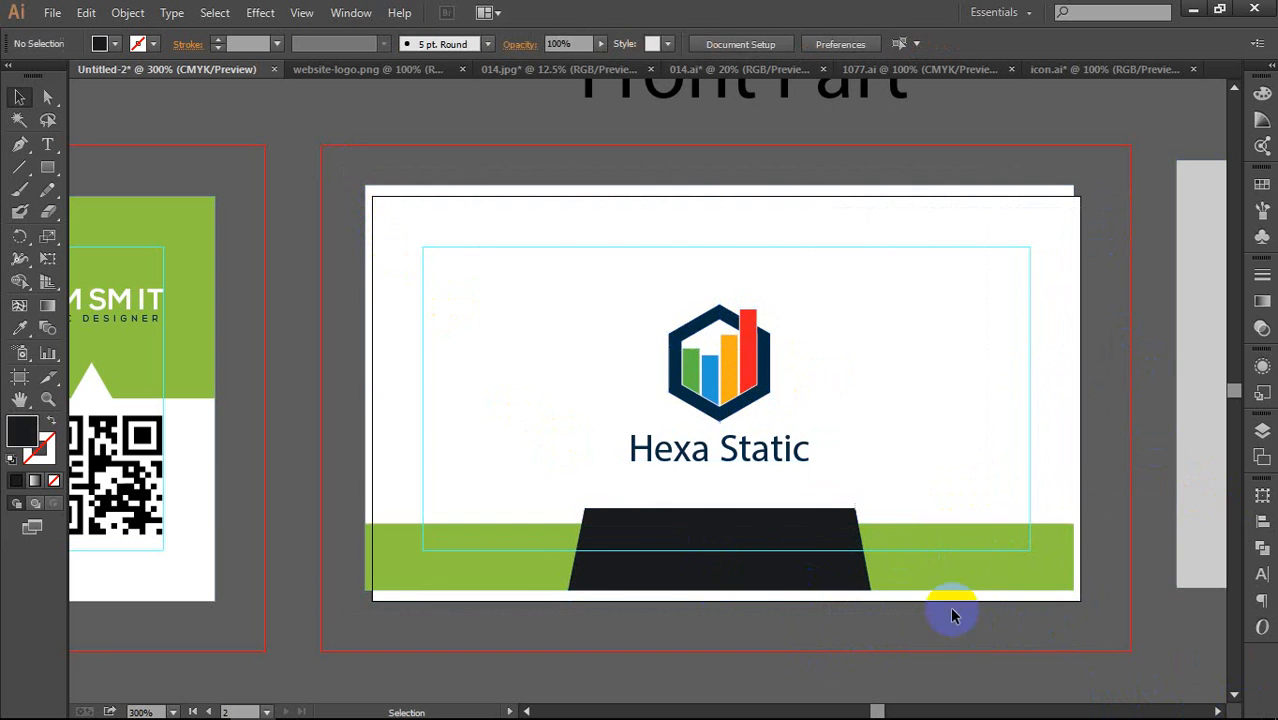
# Step: Centre the combined Front Part group horizontally and vertically on its artboard, using Align to Artboard
pyautogui.click(894, 467)
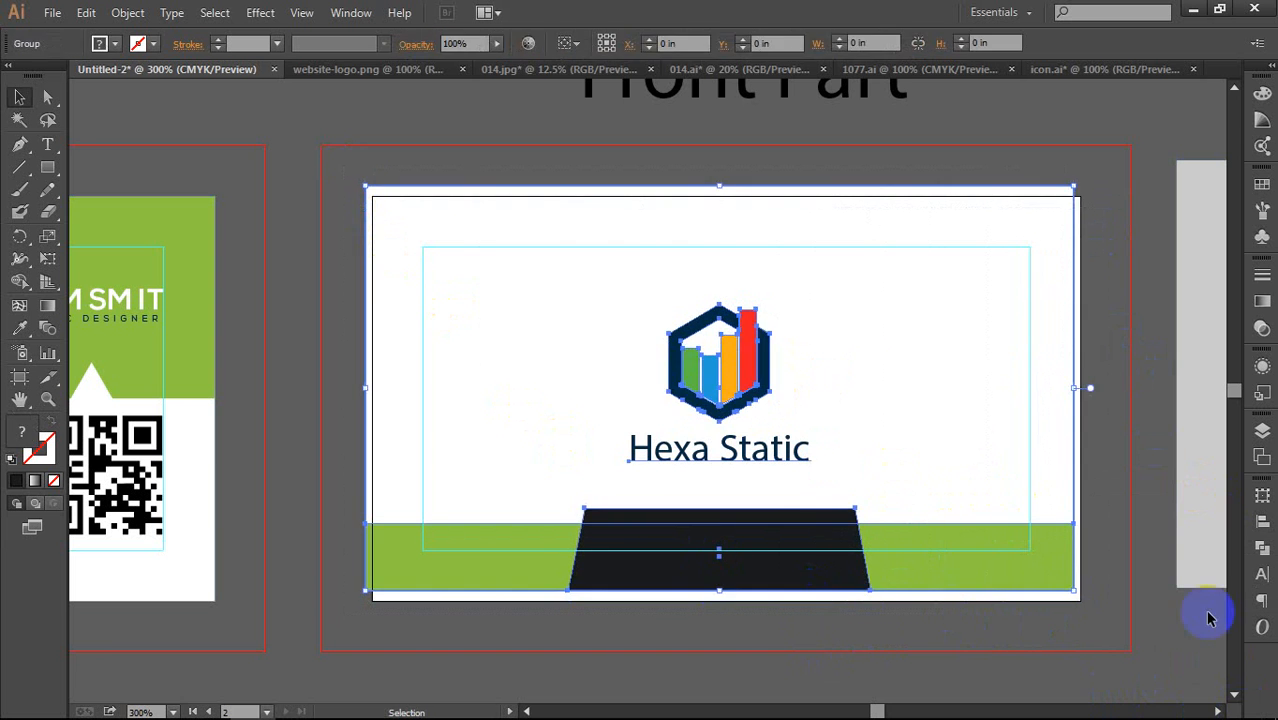
pyautogui.click(1262, 524)
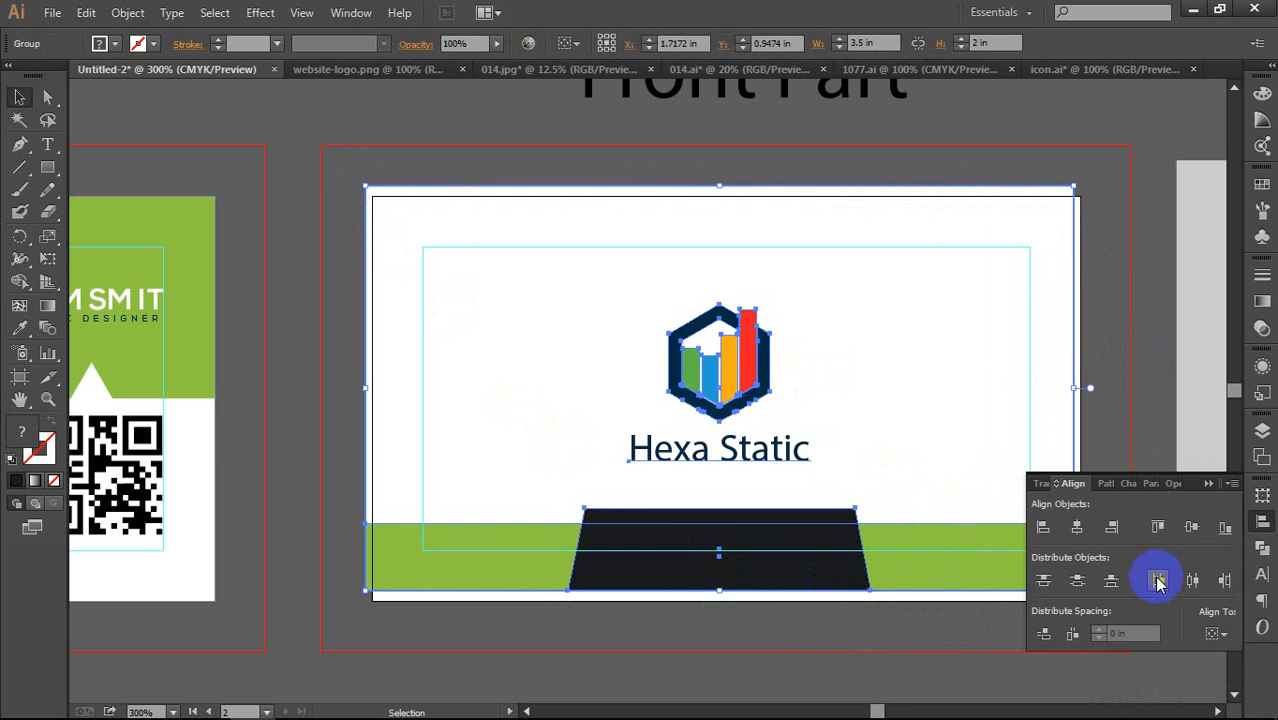
pyautogui.click(1213, 612)
pyautogui.click(1182, 690)
pyautogui.click(1080, 530)
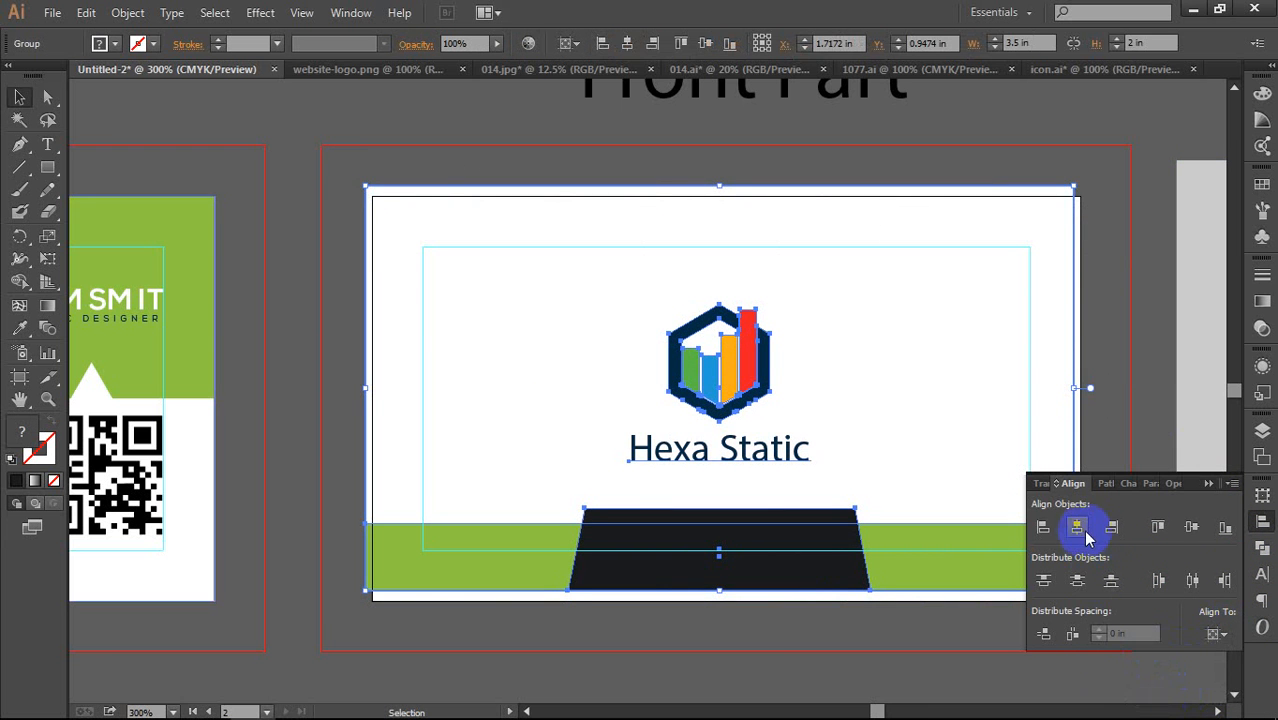
pyautogui.click(1194, 528)
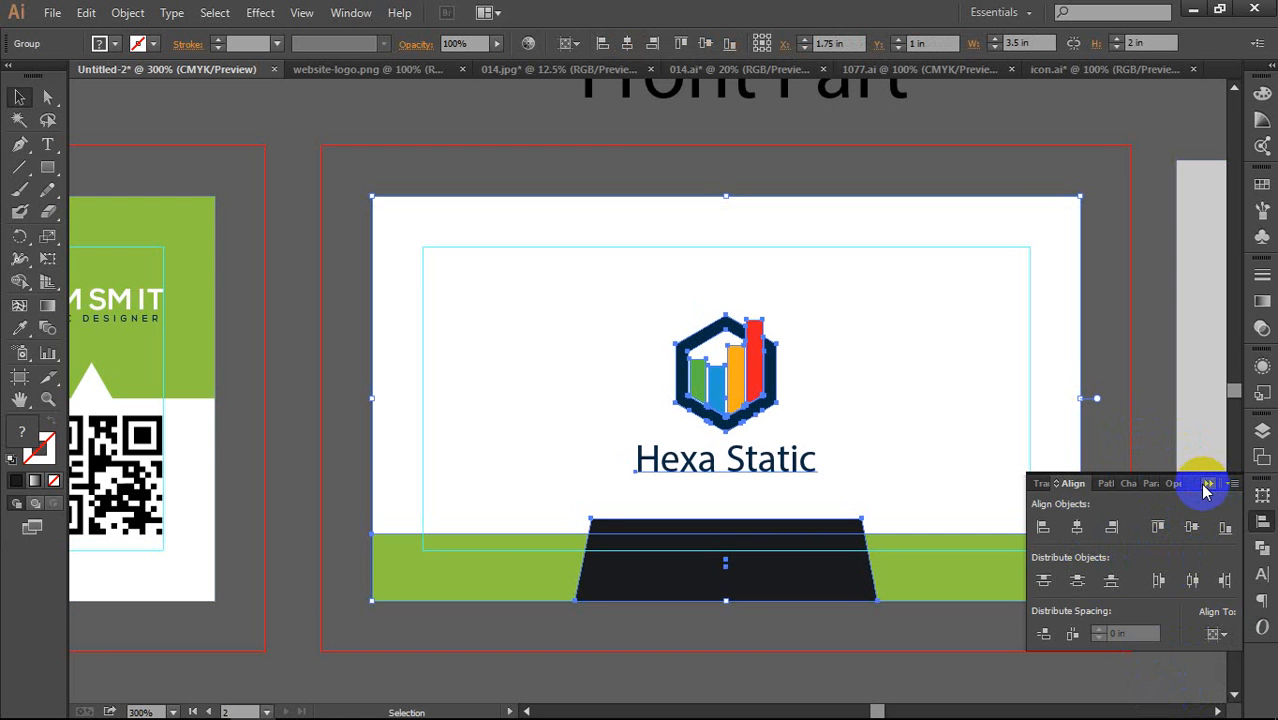
pyautogui.click(1207, 486)
pyautogui.click(1150, 513)
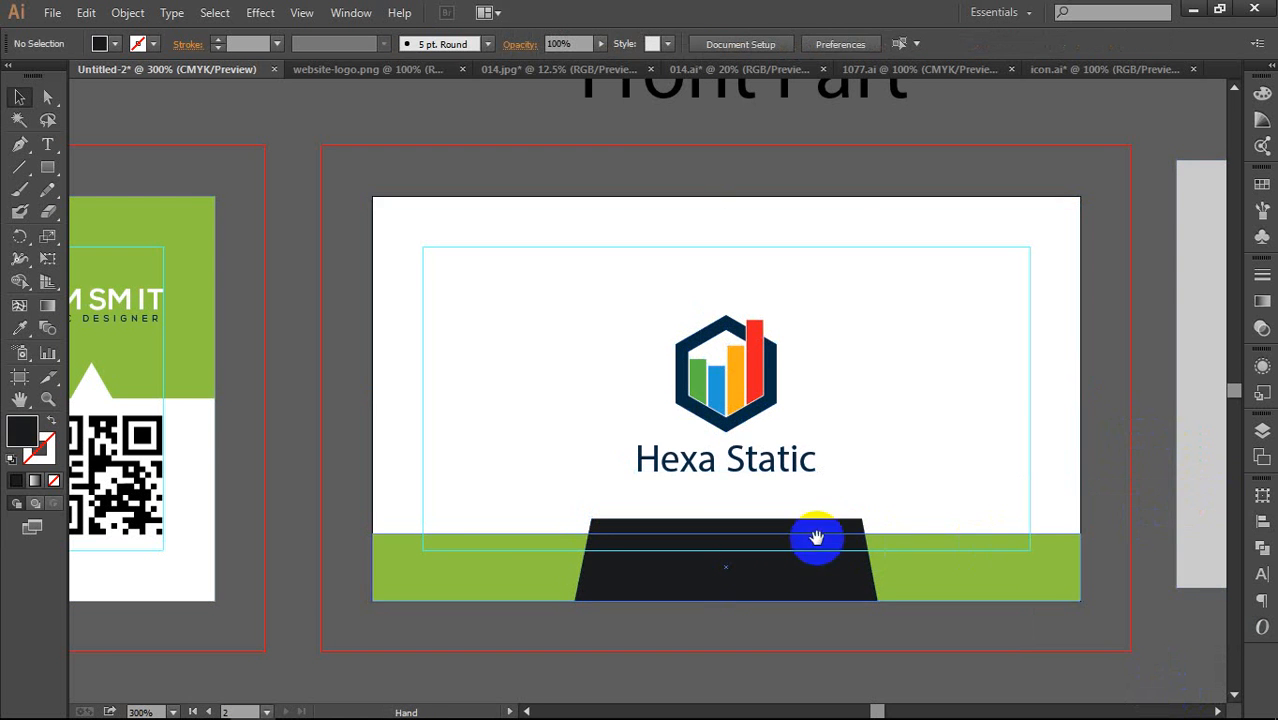
# Step: Ungroup the Front Part so the logo is separate from the background artwork
pyautogui.moveTo(813, 534); pyautogui.dragTo(810, 463)
pyautogui.click(810, 463)
pyautogui.rightClick(776, 450)
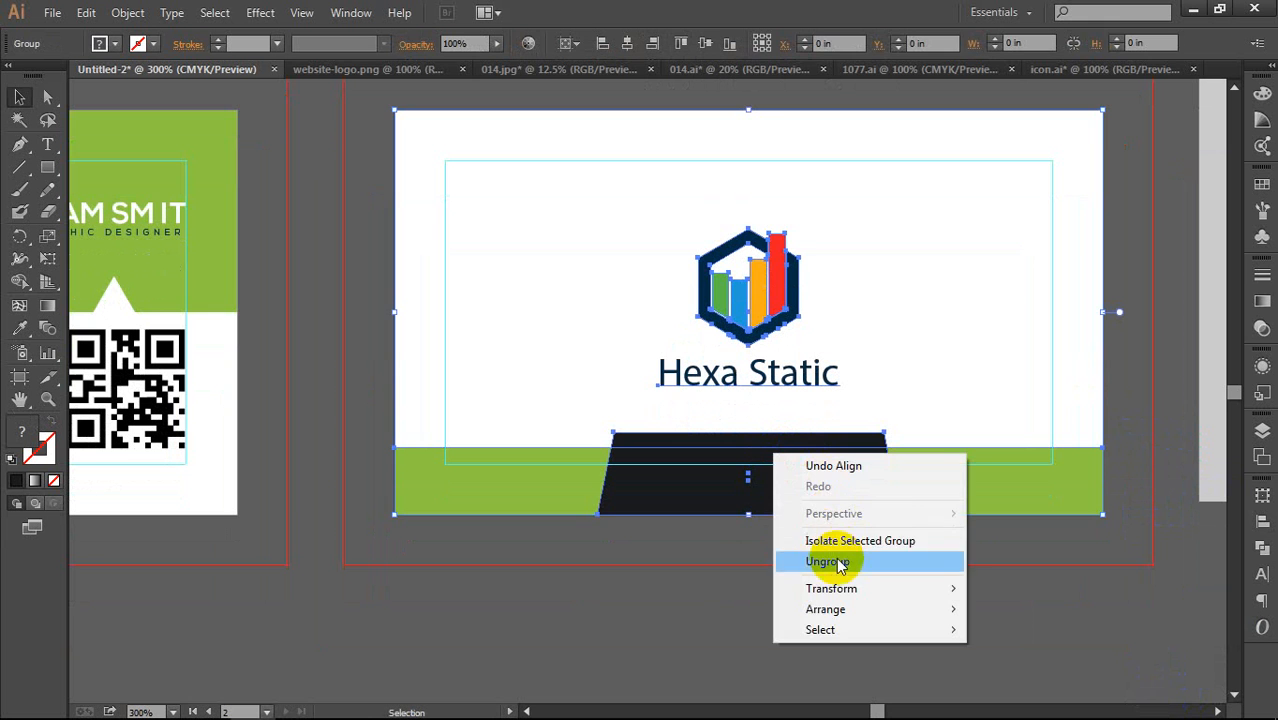
pyautogui.click(842, 562)
pyautogui.click(745, 592)
pyautogui.click(768, 500)
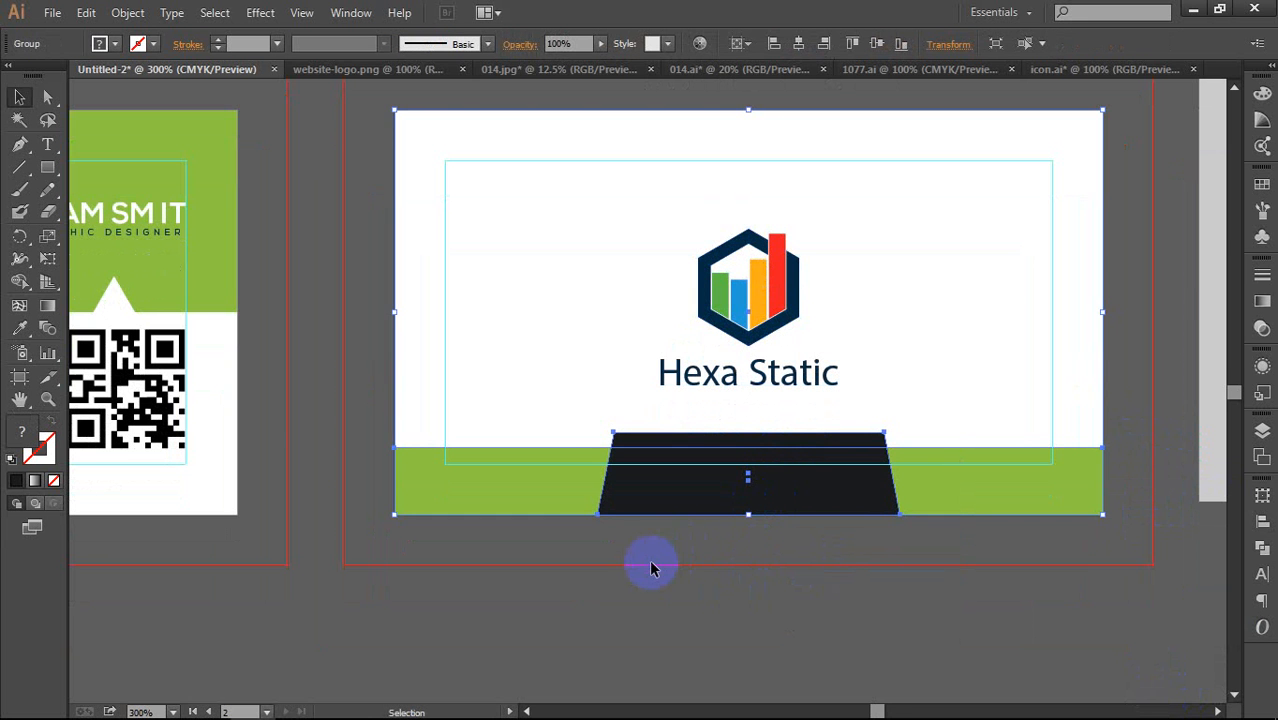
# Step: Examine the website text on the dark tab of the reference card's front side
pyautogui.scroll(-1, 651, 566)
pyautogui.click(538, 594)
pyautogui.moveTo(397, 522); pyautogui.dragTo(976, 480)
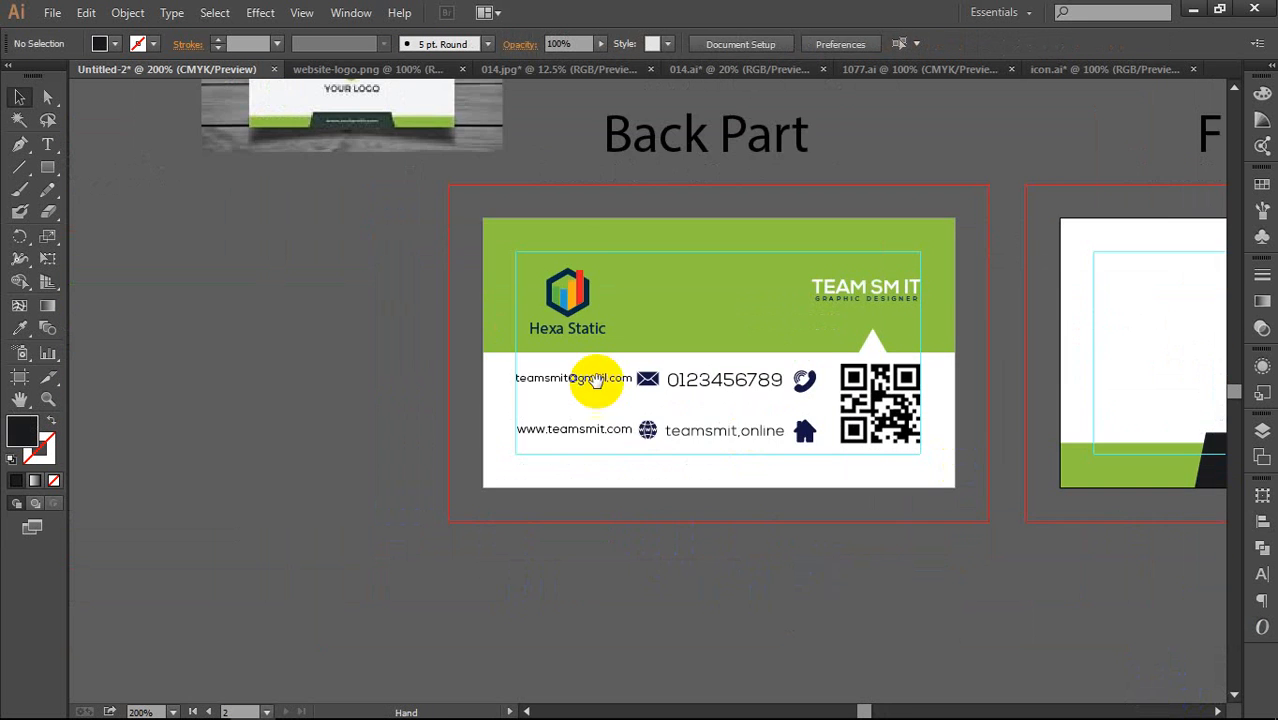
pyautogui.moveTo(577, 250); pyautogui.dragTo(601, 442)
pyautogui.click(348, 316)
pyautogui.scroll(3, 350, 318)
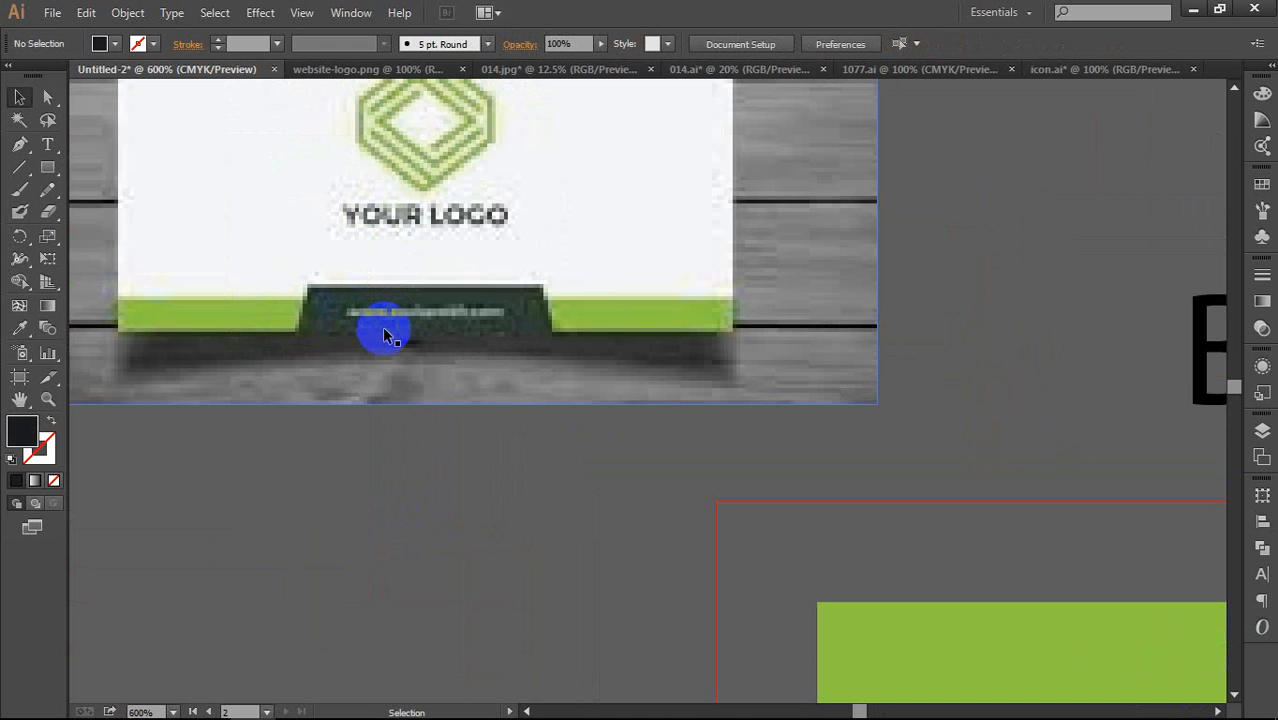
pyautogui.scroll(-2, 383, 326)
pyautogui.scroll(-2, 383, 326)
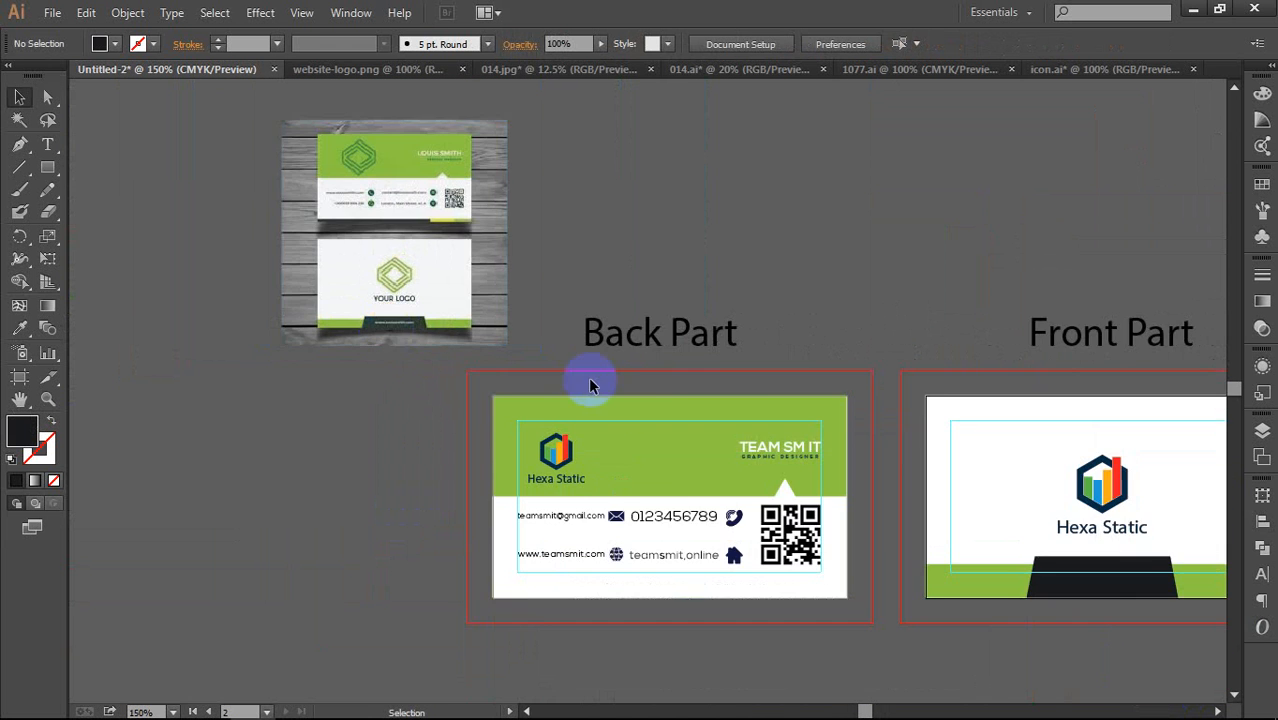
pyautogui.moveTo(590, 386); pyautogui.dragTo(345, 300)
pyautogui.moveTo(765, 540); pyautogui.dragTo(580, 455)
pyautogui.moveTo(449, 471); pyautogui.dragTo(585, 455)
pyautogui.click(243, 372)
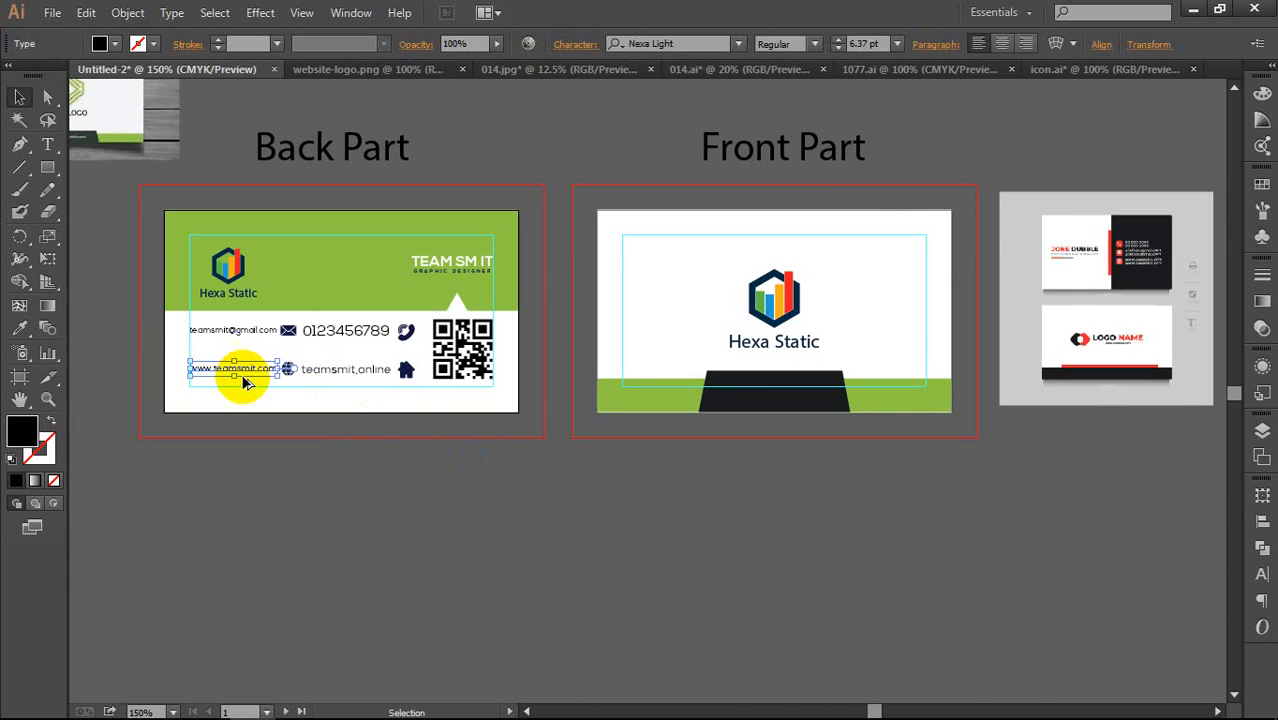
pyautogui.moveTo(243, 383); pyautogui.dragTo(776, 396)
# Step: Colour the copied website text white by sampling the Front Part's white background with the Eyedropper
pyautogui.scroll(3, 776, 394)
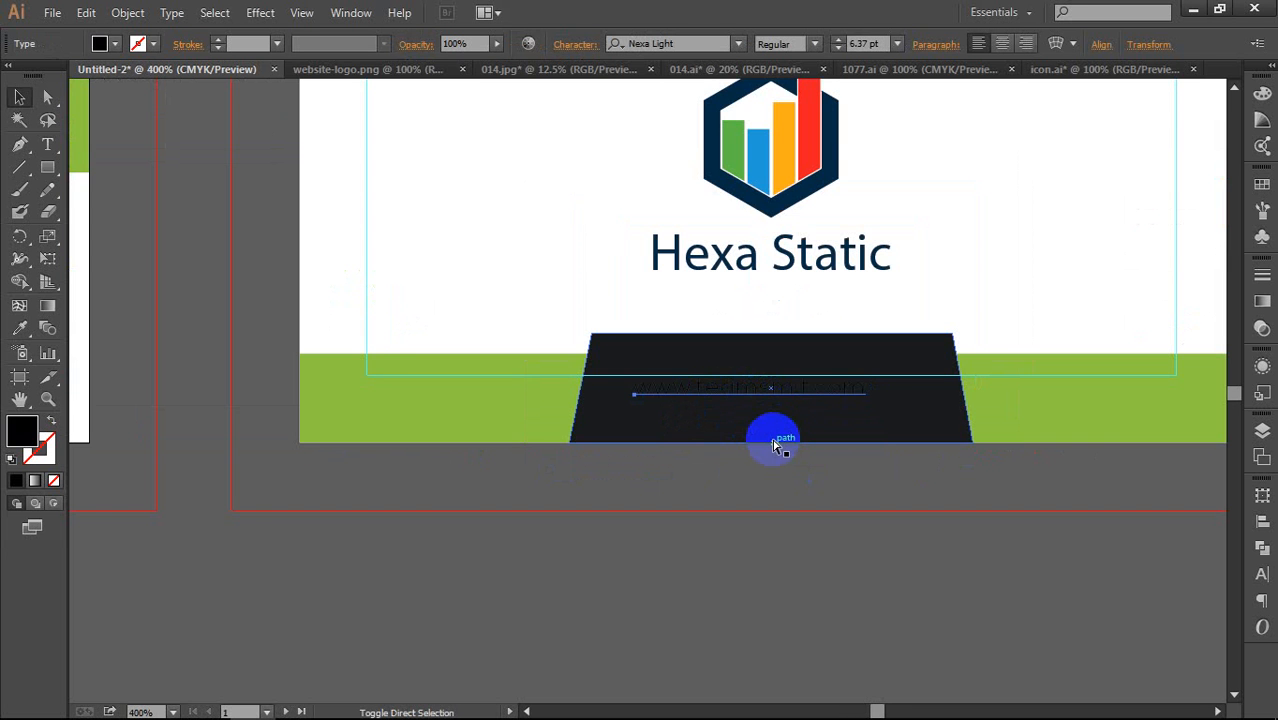
pyautogui.scroll(-2, 773, 447)
pyautogui.press('i')
pyautogui.click(907, 294)
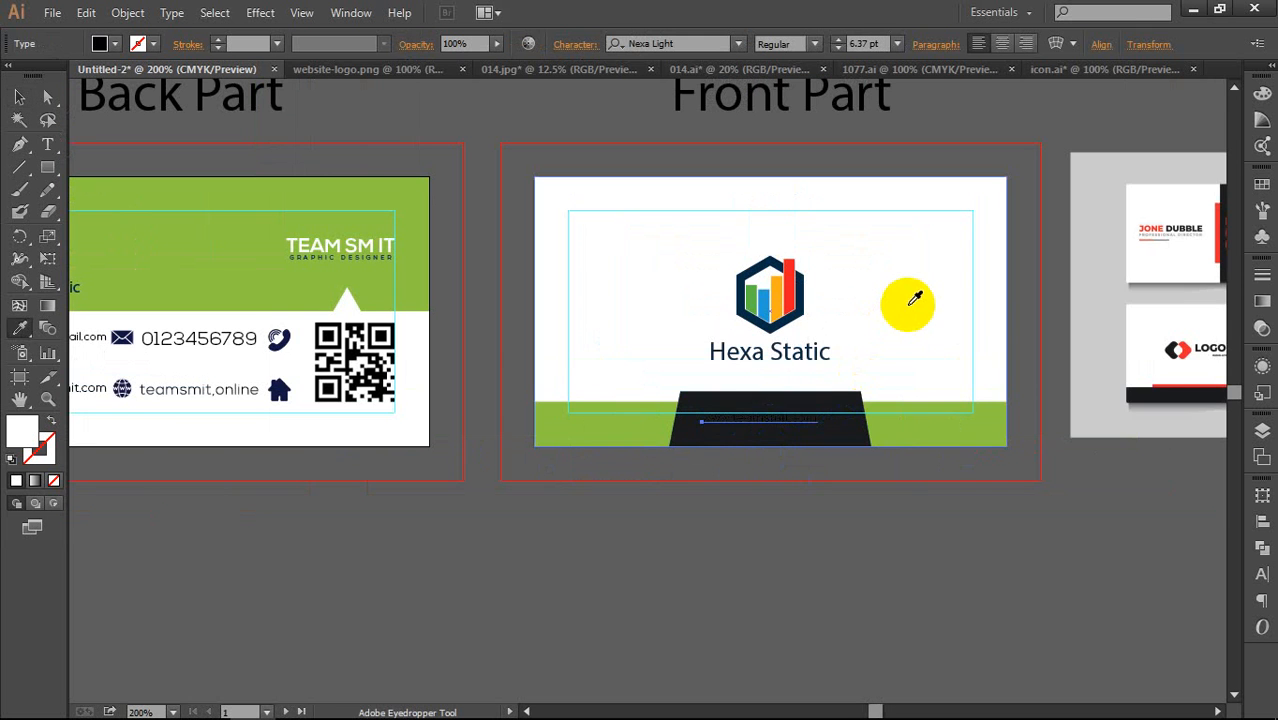
pyautogui.press('v')
pyautogui.click(810, 491)
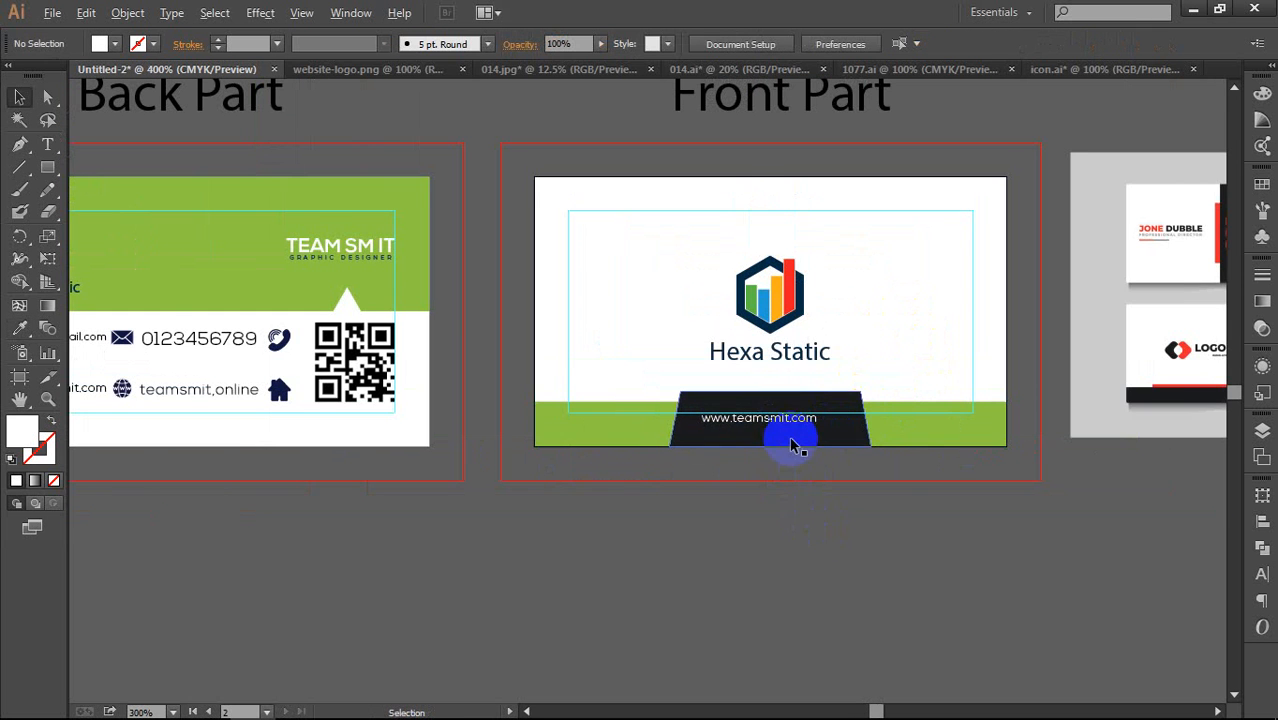
# Step: Enlarge the Front Part's website text proportionally from its centre to about 7.97 pt and shift it slightly right and down
pyautogui.scroll(2, 790, 437)
pyautogui.click(810, 401)
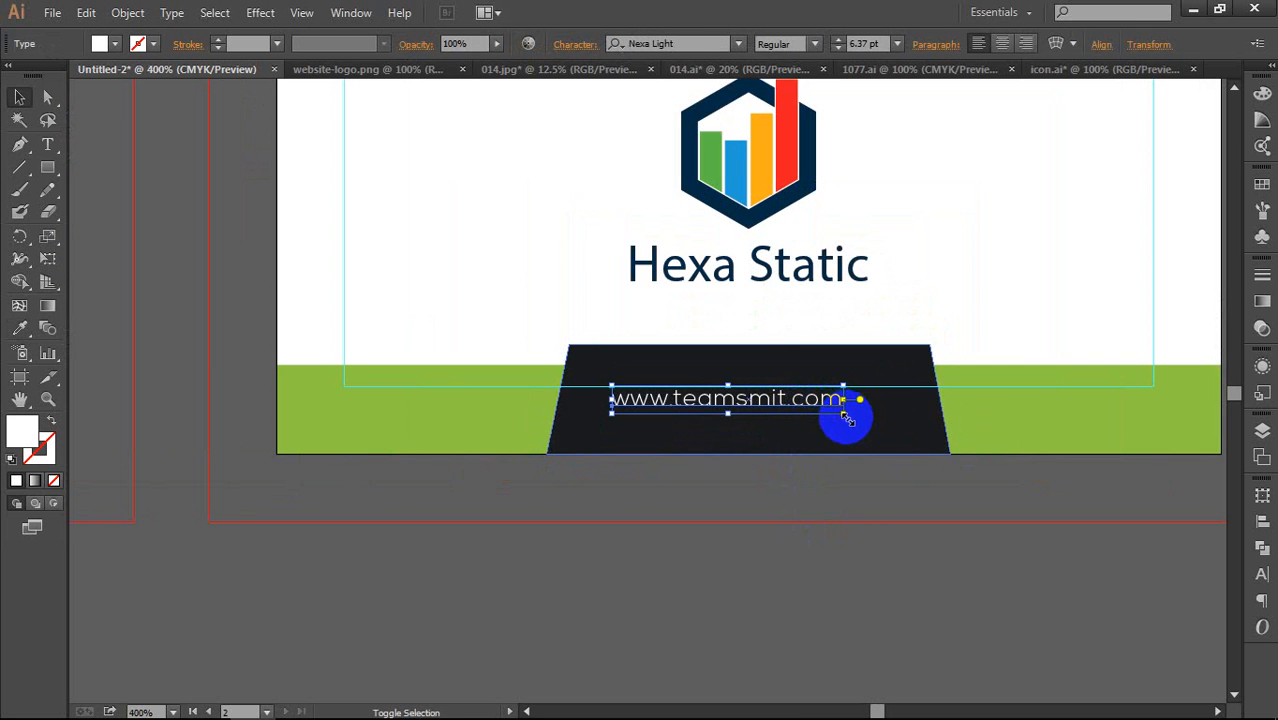
pyautogui.moveTo(845, 418); pyautogui.dragTo(876, 430)
pyautogui.press('Right')
pyautogui.press('Right')
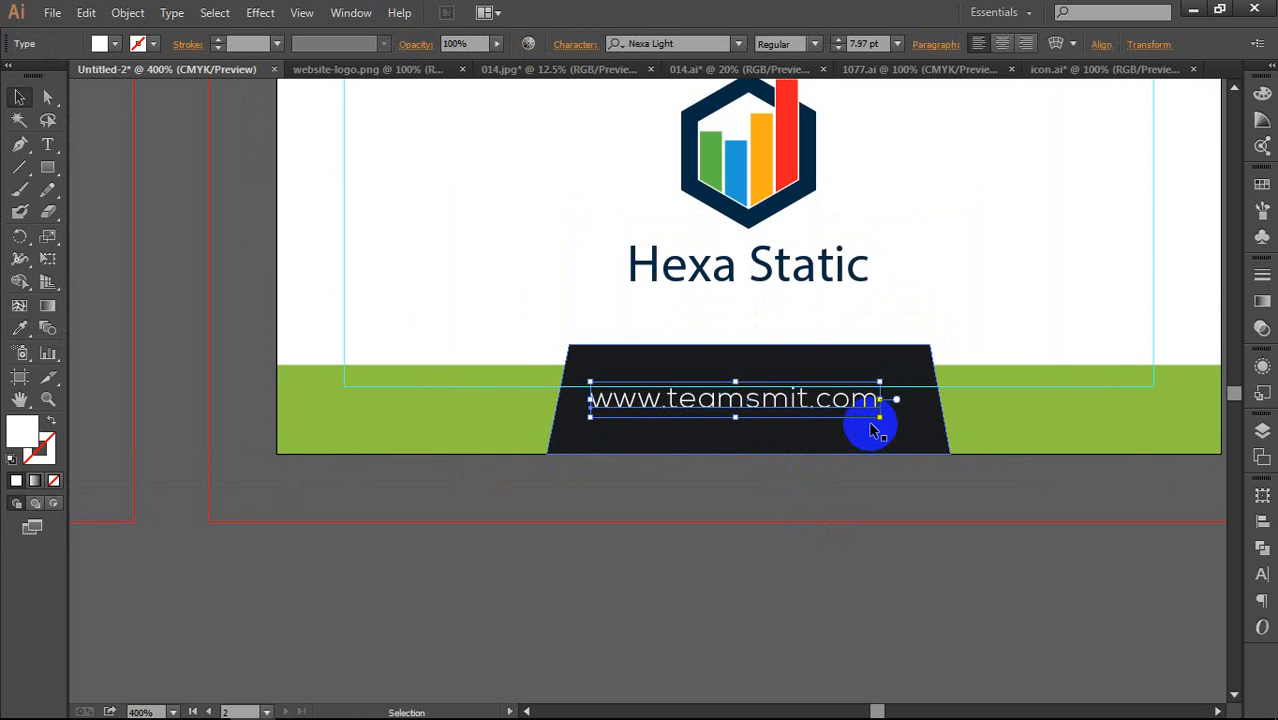
pyautogui.press('Right')
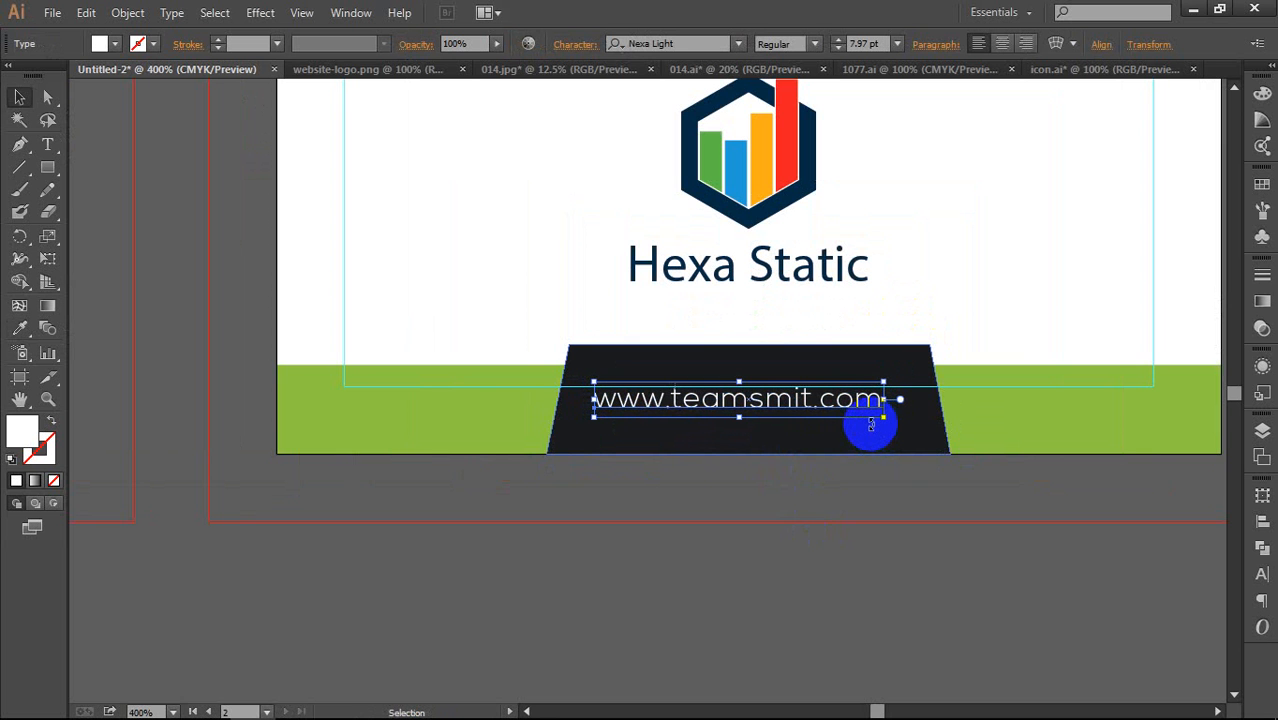
pyautogui.click(862, 517)
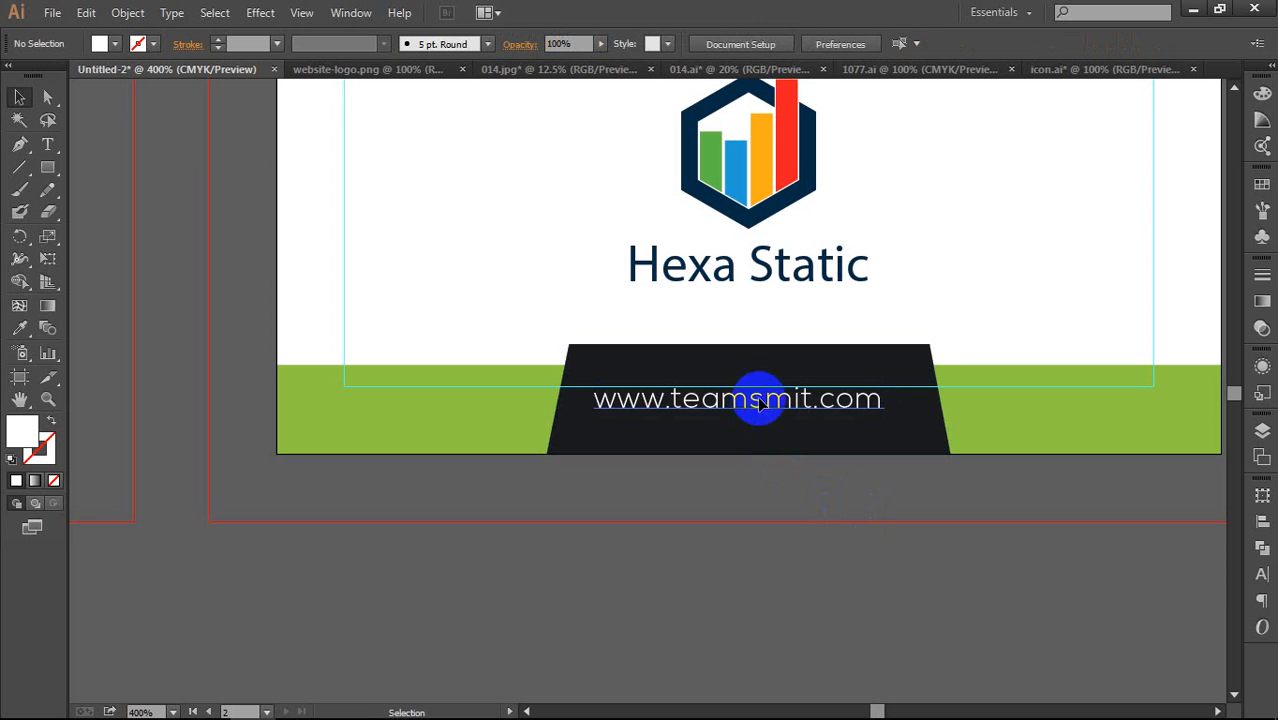
pyautogui.moveTo(760, 401); pyautogui.dragTo(764, 407)
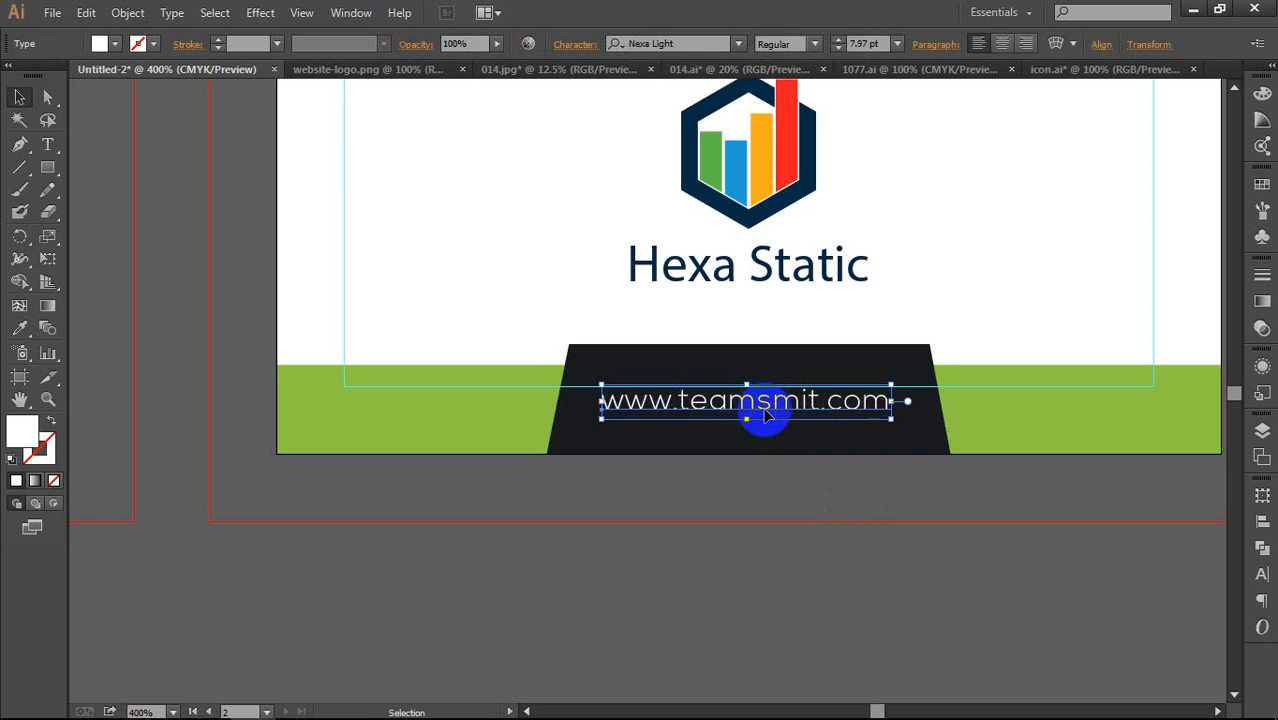
# Step: Ungroup the Front Part's white background, green strip and dark tab
pyautogui.click(787, 491)
pyautogui.click(770, 409)
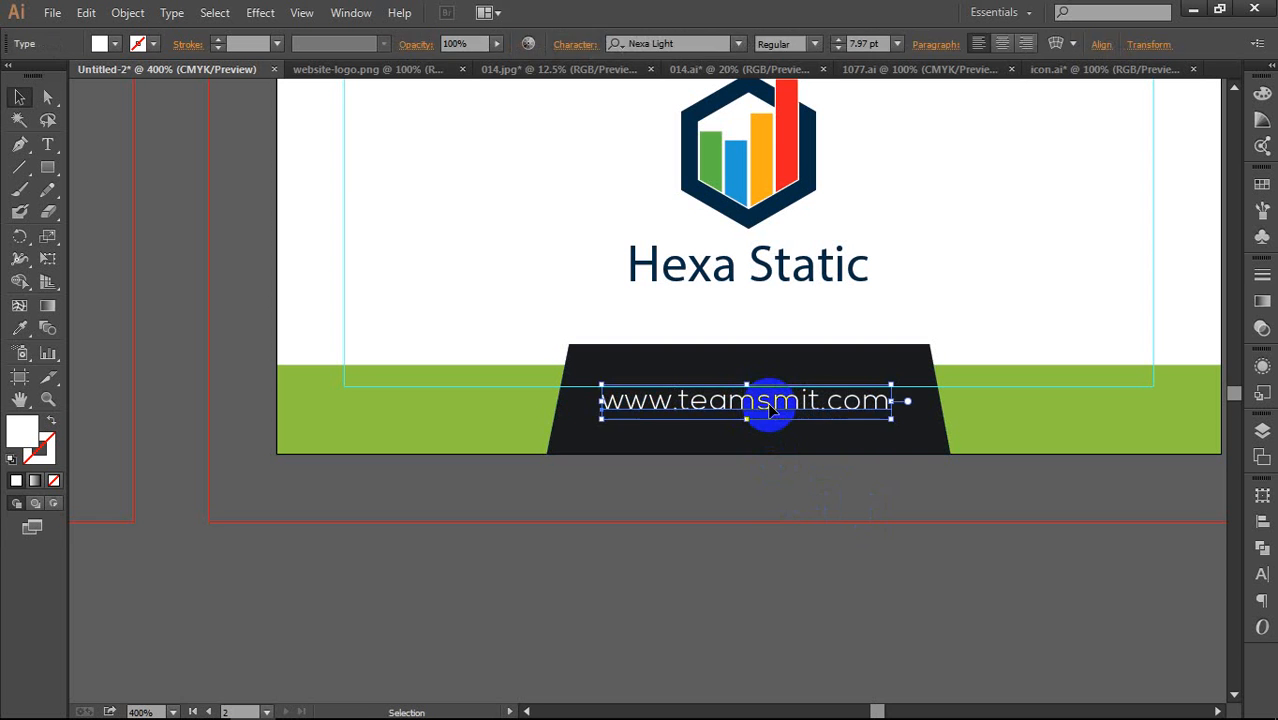
pyautogui.click(894, 437)
pyautogui.rightClick(895, 439)
pyautogui.click(958, 548)
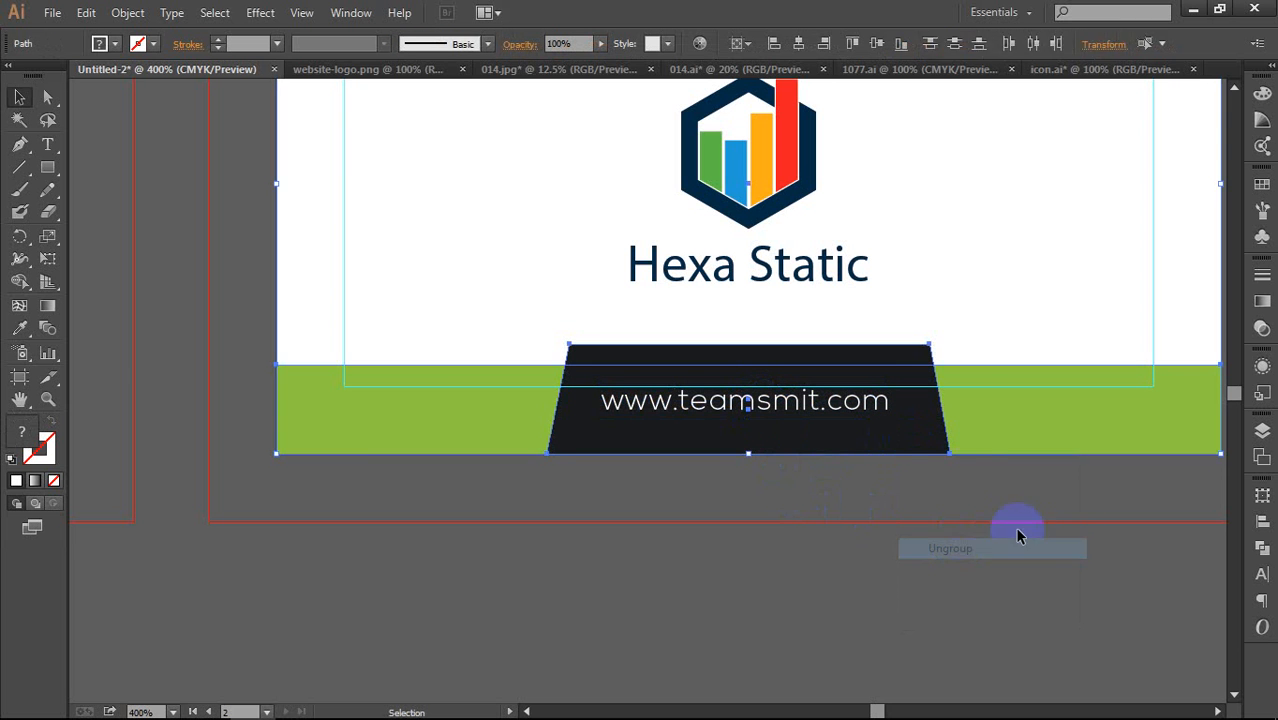
pyautogui.click(1018, 528)
# Step: Centre the website text horizontally with the dark tab
pyautogui.click(848, 441)
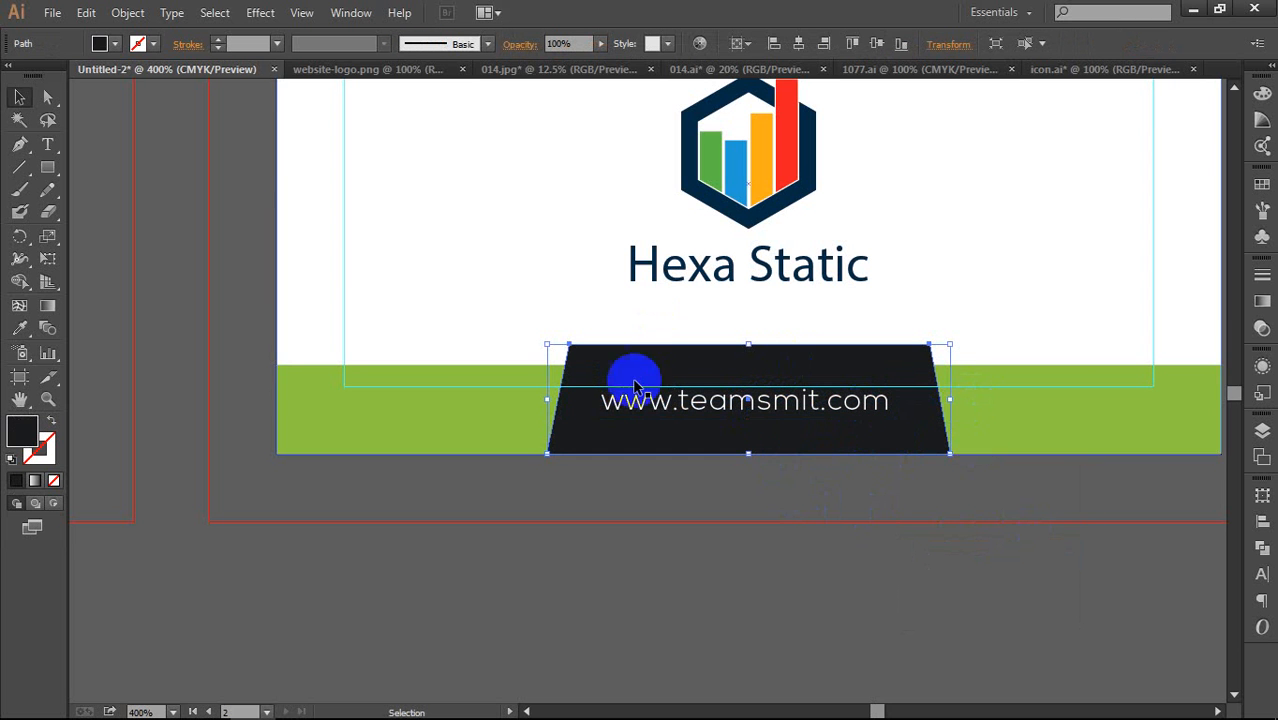
pyautogui.keyDown('shift'); pyautogui.click(735, 408); pyautogui.keyUp('shift')
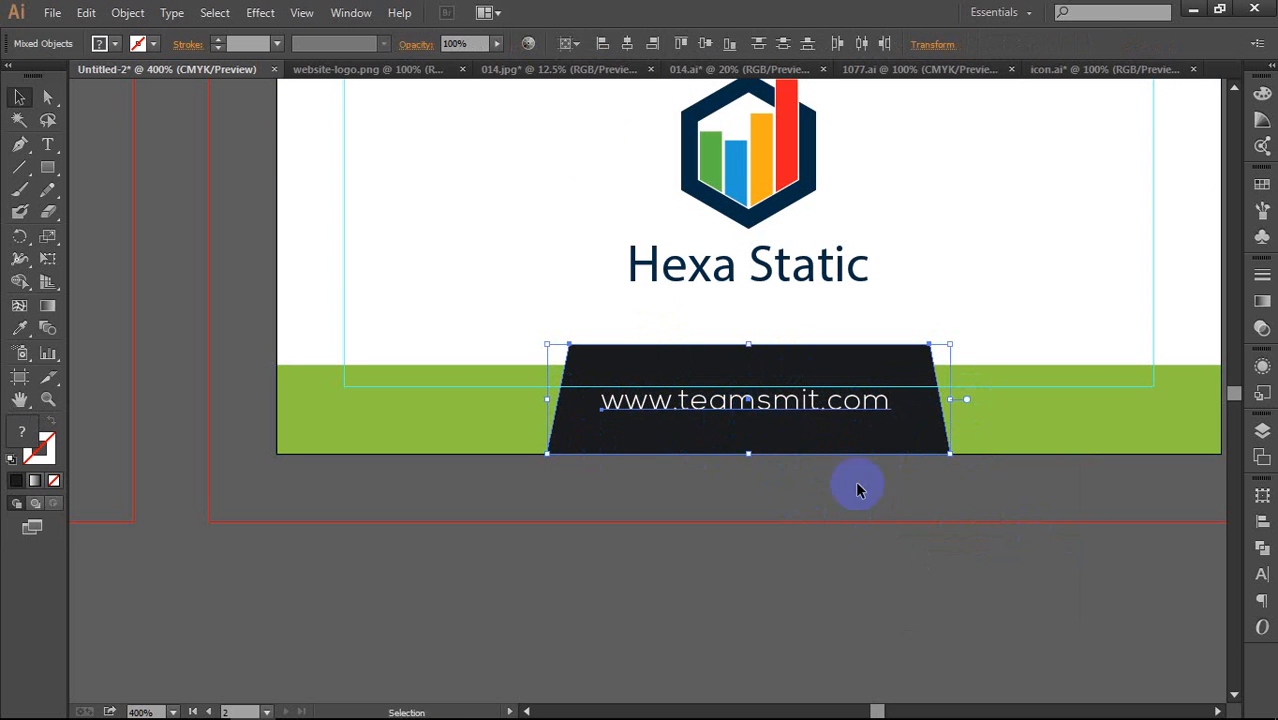
pyautogui.click(628, 45)
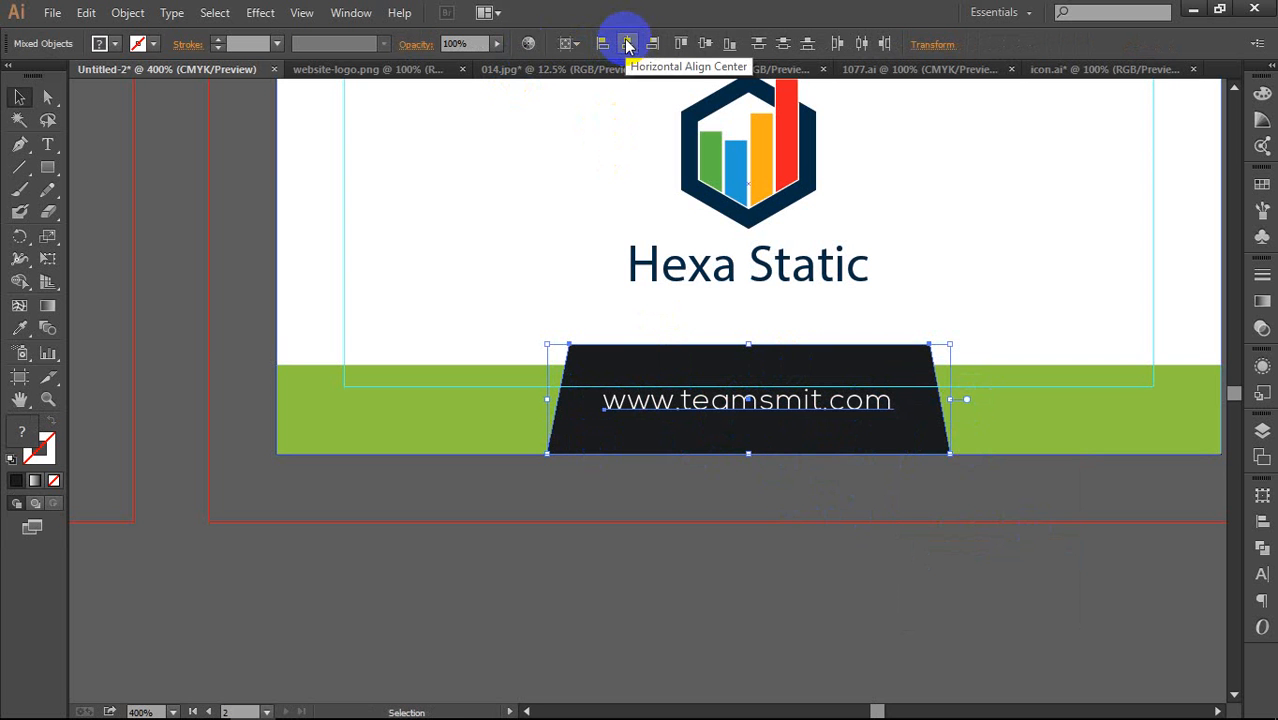
pyautogui.click(751, 519)
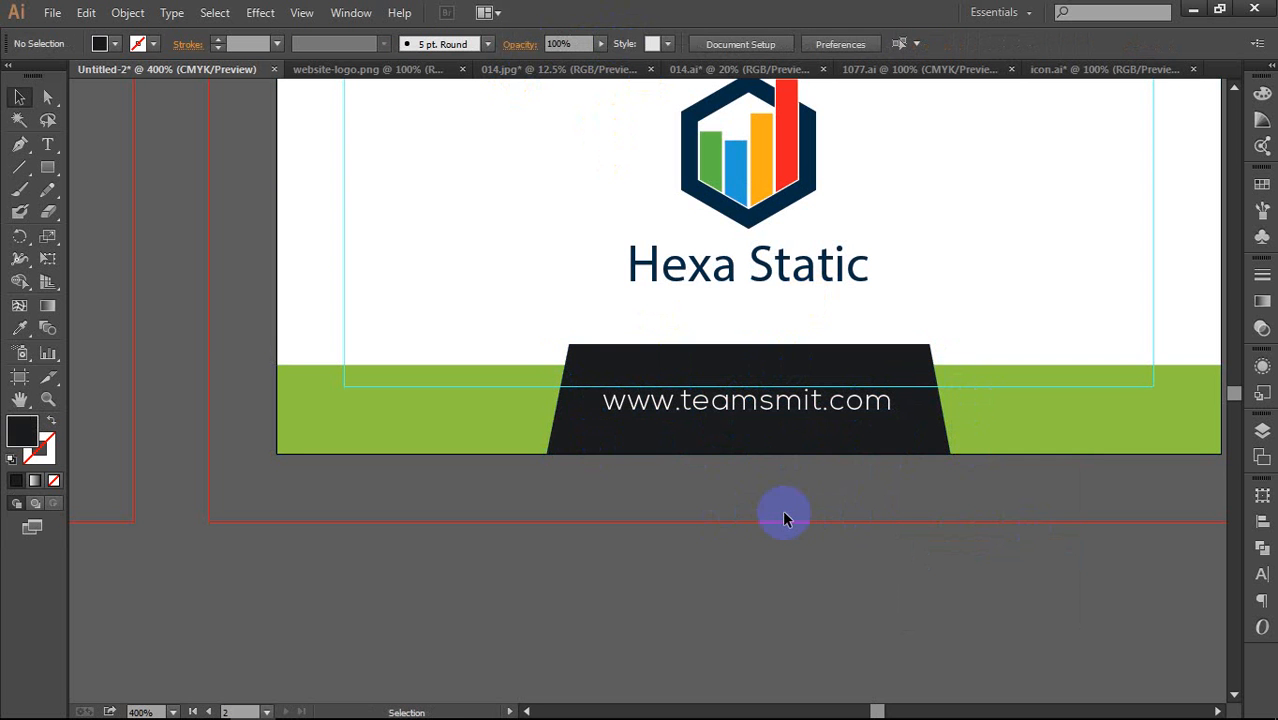
pyautogui.scroll(-2, 838, 497)
pyautogui.moveTo(880, 527); pyautogui.dragTo(728, 277)
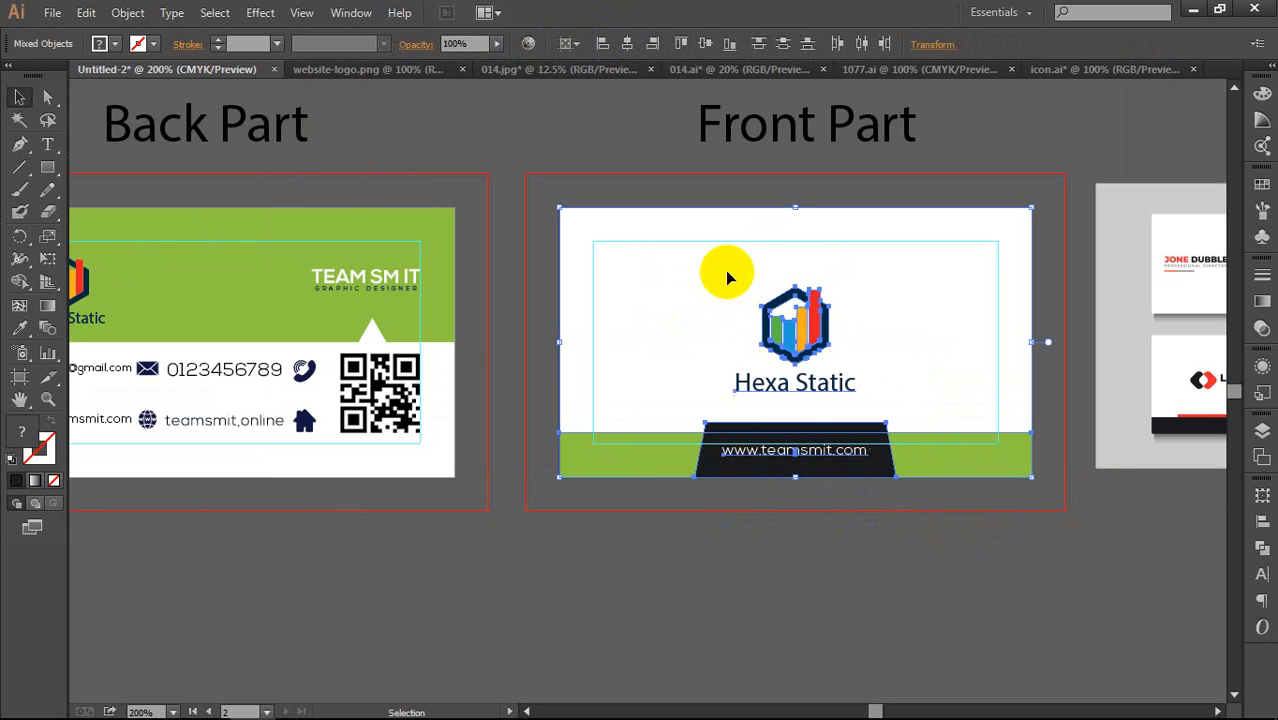
pyautogui.click(562, 519)
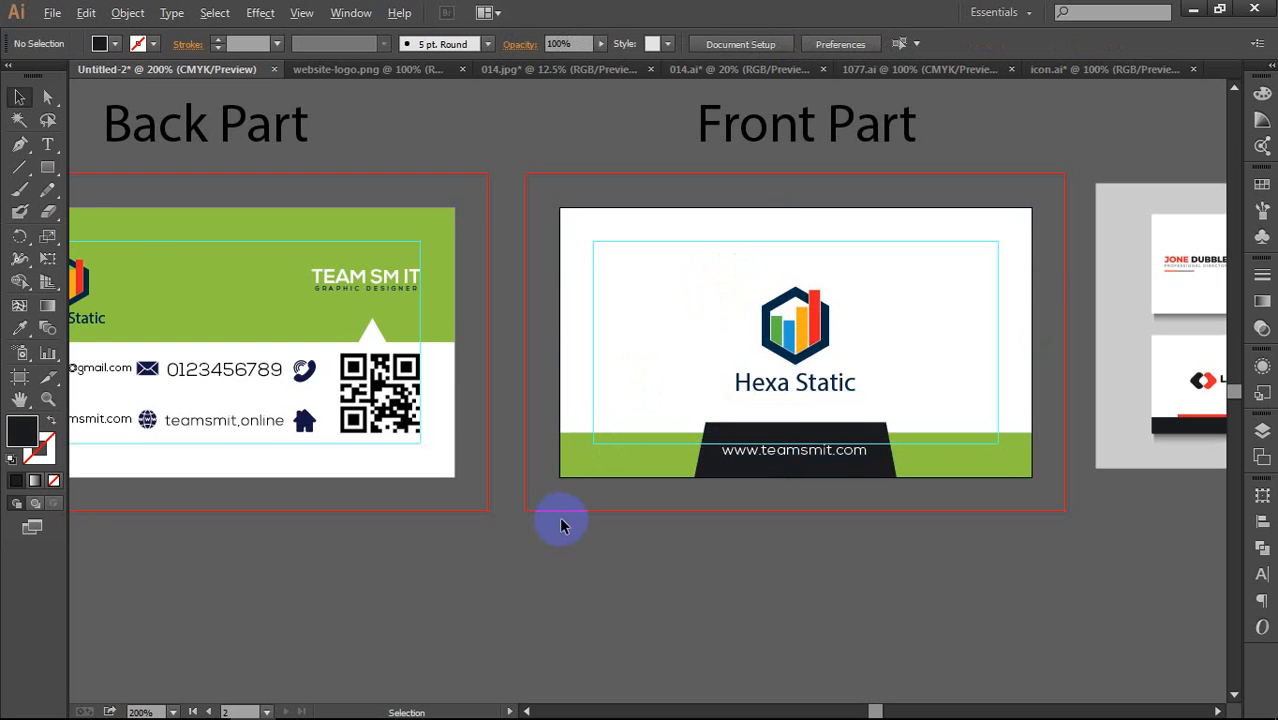
# Step: Delete the reference card image with the red and black designs beside the Front Part
pyautogui.scroll(-1, 668, 538)
pyautogui.click(1017, 478)
pyautogui.press('Delete')
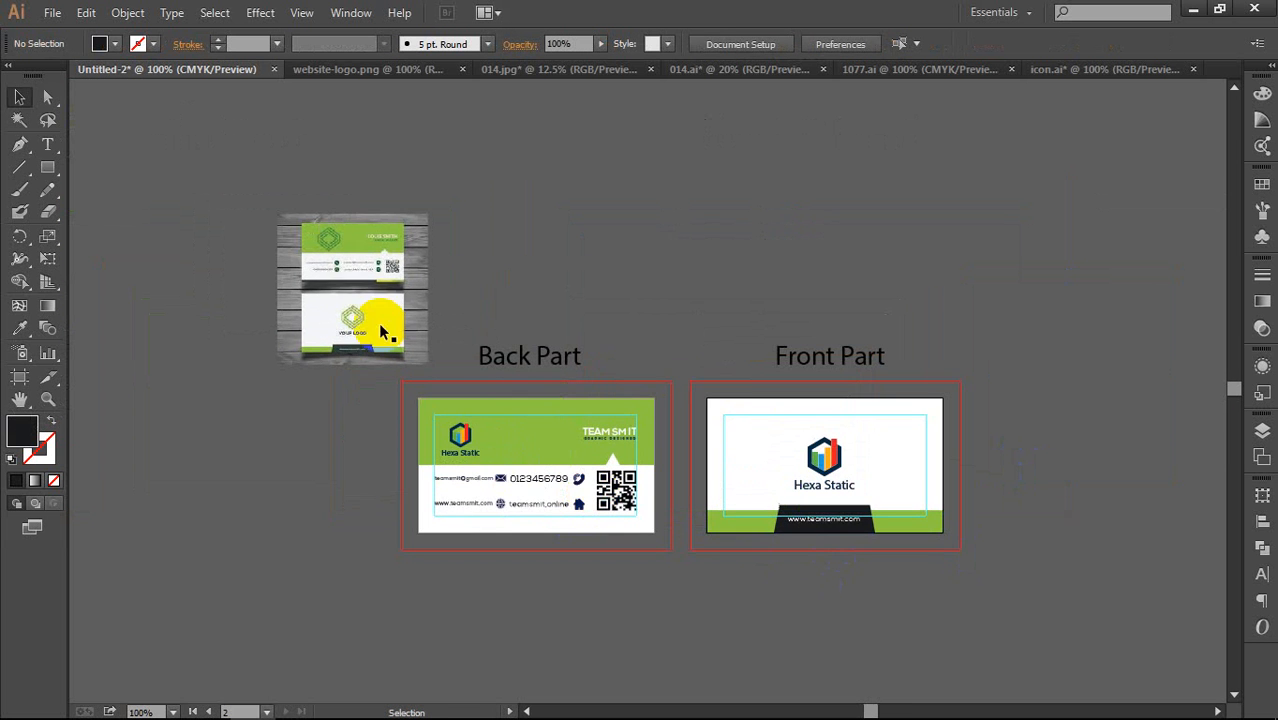
# Step: Move the green business card reference image from above the Back Part to beyond the outer side of the Front Part
pyautogui.moveTo(350, 286); pyautogui.dragTo(1113, 356)
pyautogui.scroll(1, 750, 471)
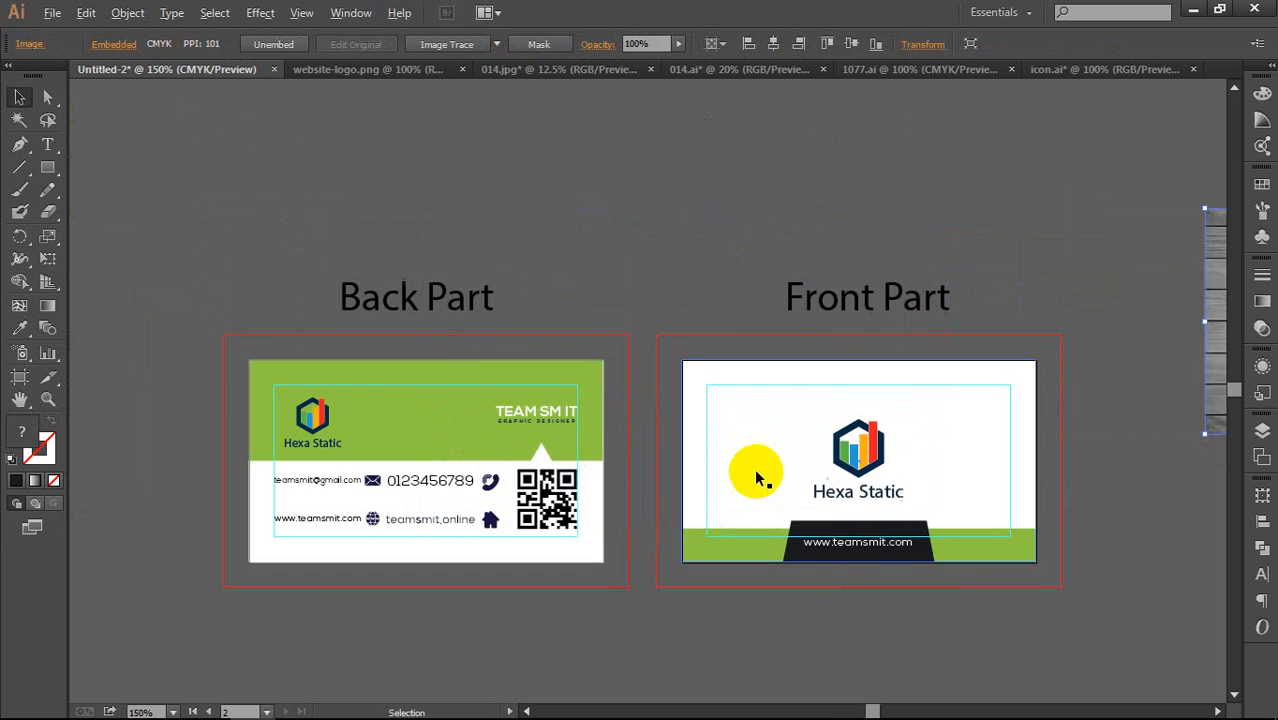
pyautogui.click(1103, 364)
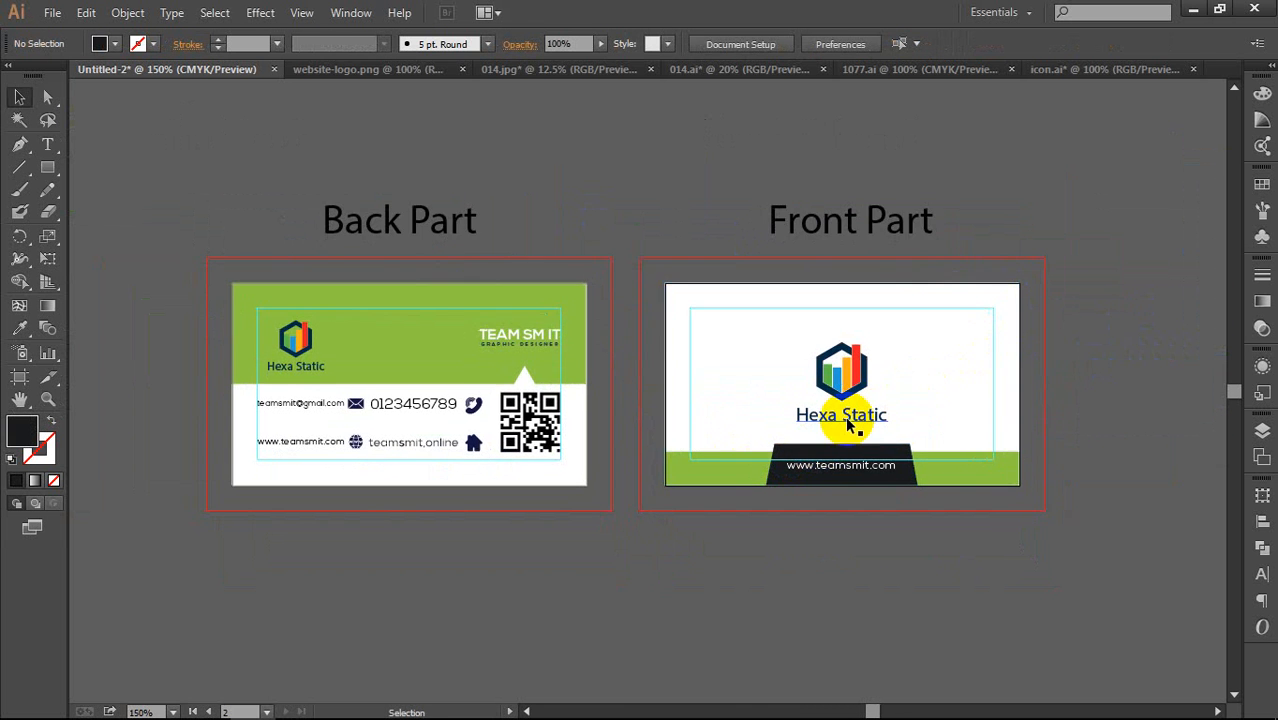
# Step: Compare the finished Back Part and Front Part with the green business card reference image
pyautogui.scroll(1, 847, 425)
pyautogui.scroll(-1, 855, 428)
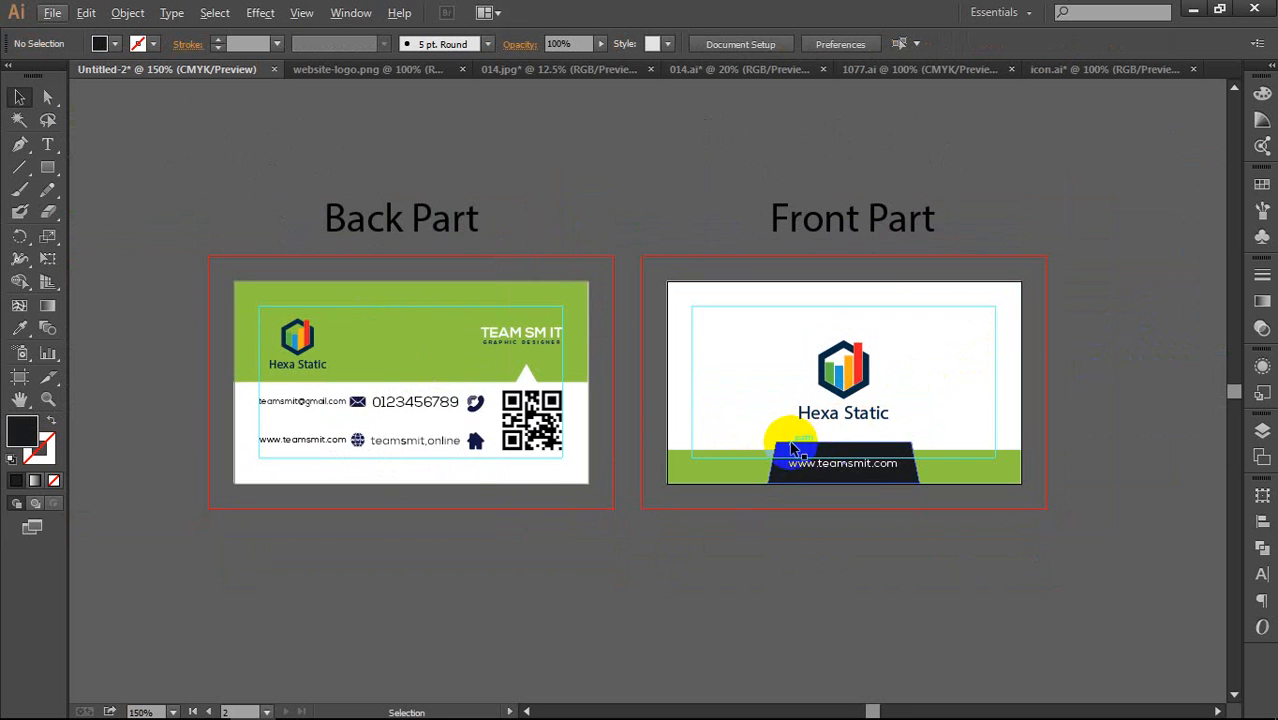
pyautogui.hscroll(-1, 645, 420)
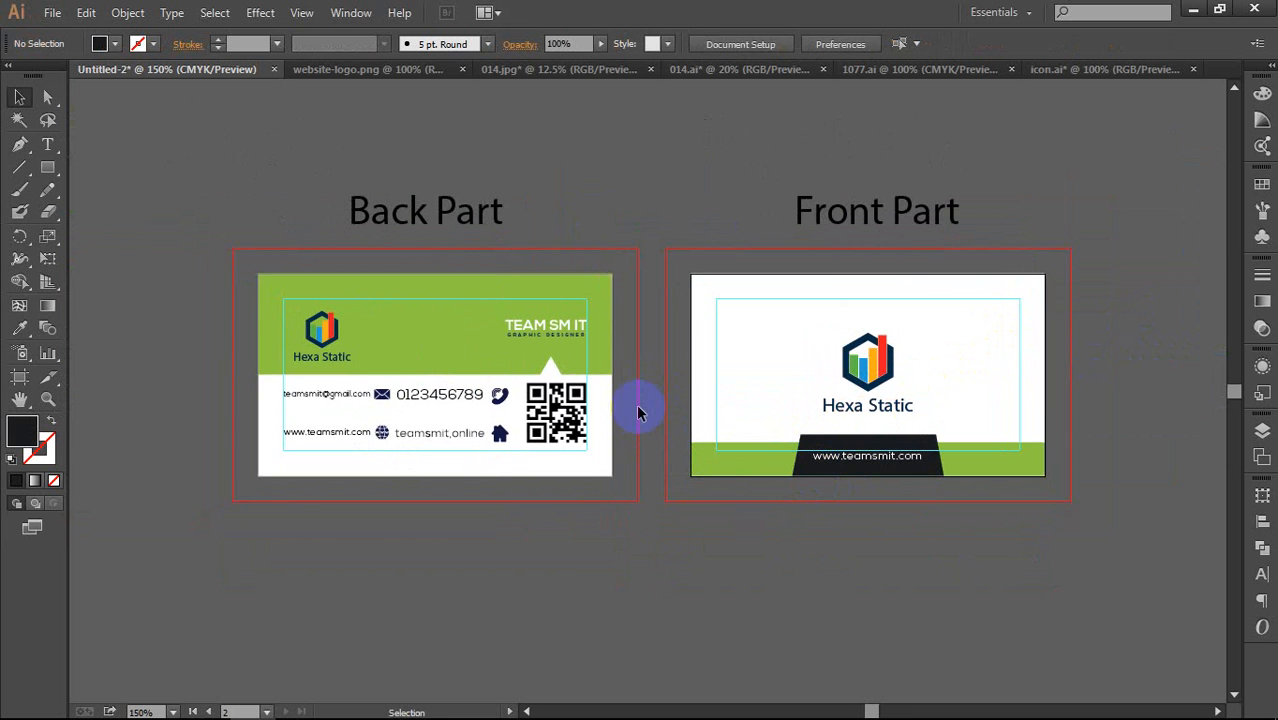
pyautogui.hscroll(-1, 640, 390)
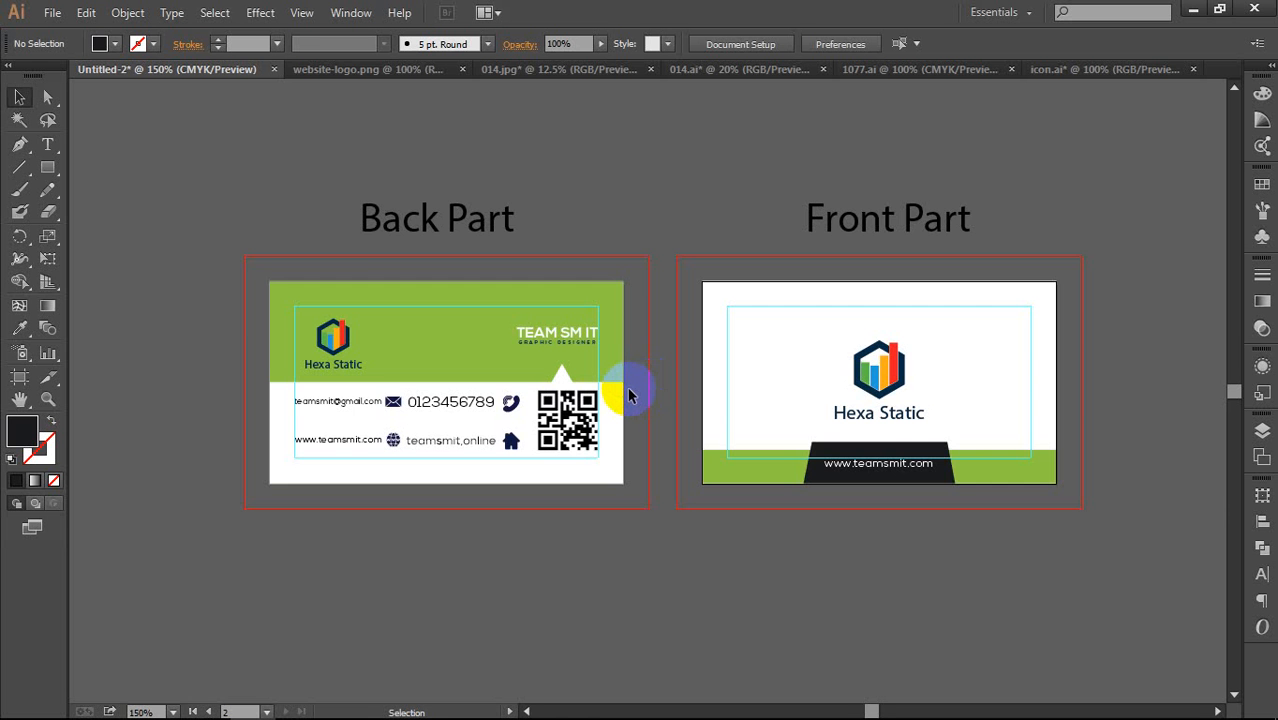
pyautogui.moveTo(448, 440)
pyautogui.mouseDown()
pyautogui.moveTo(827, 428)
pyautogui.moveTo(450, 437)
pyautogui.mouseUp()
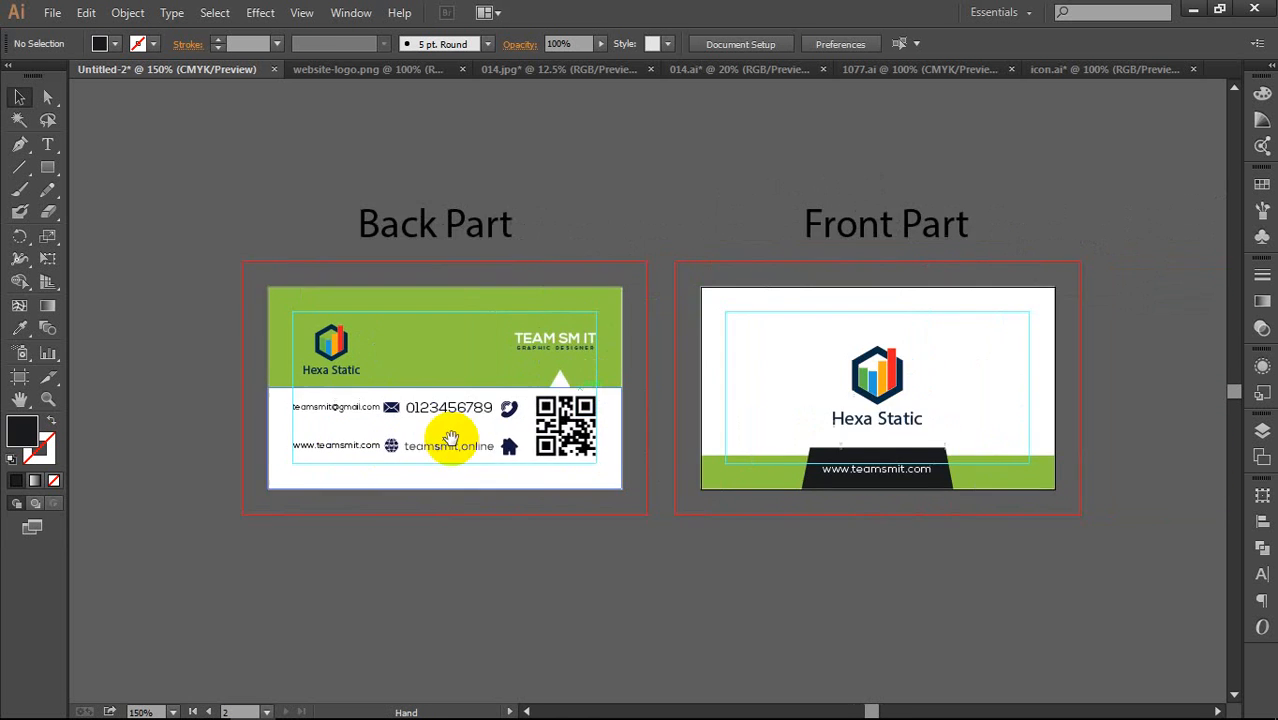
pyautogui.moveTo(866, 417); pyautogui.dragTo(493, 439)
pyautogui.hotkey('ctrl', 'z')
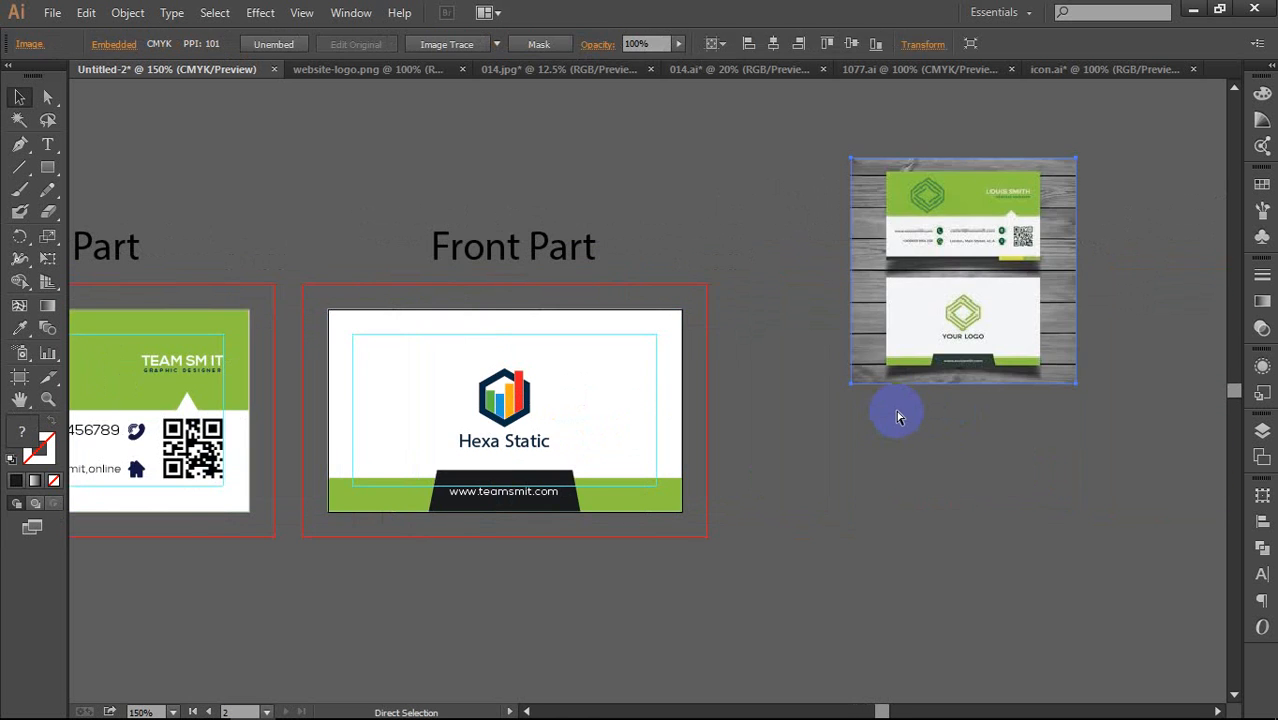
pyautogui.moveTo(924, 365); pyautogui.dragTo(940, 417)
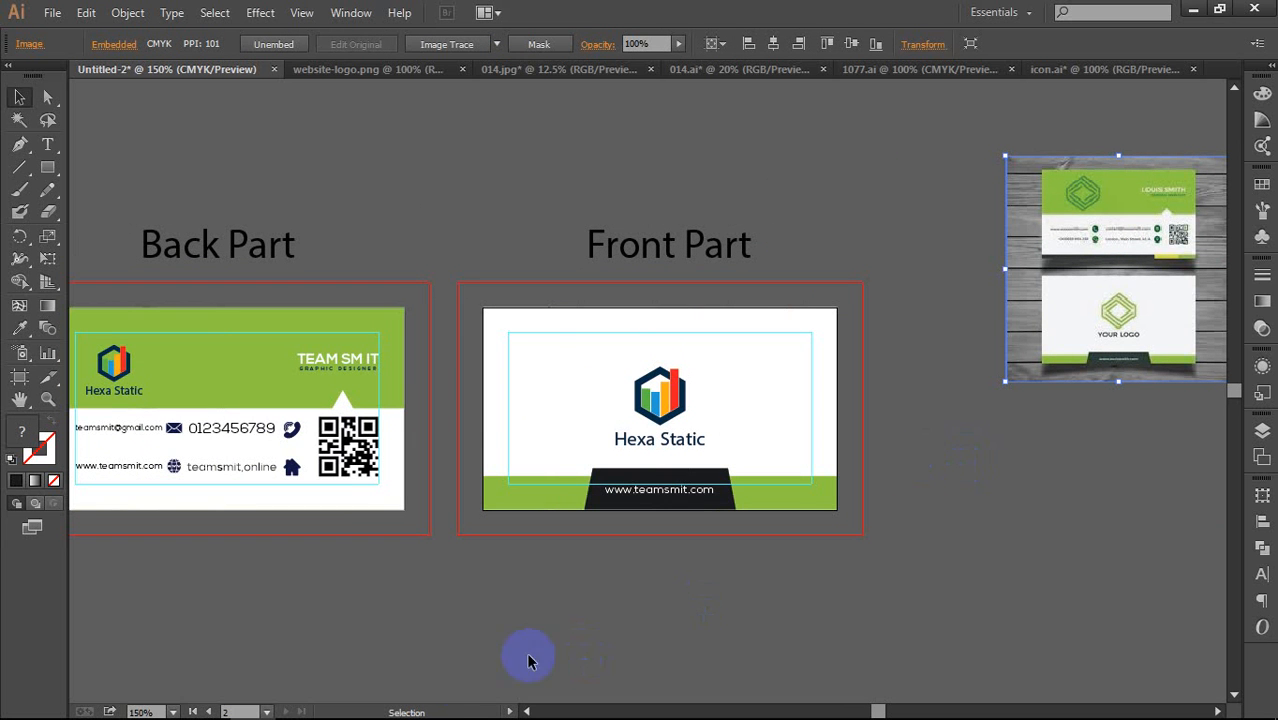
# Step: Group all of the Front Part's artwork, including its background, logo, dark tab and website text
pyautogui.click(742, 490)
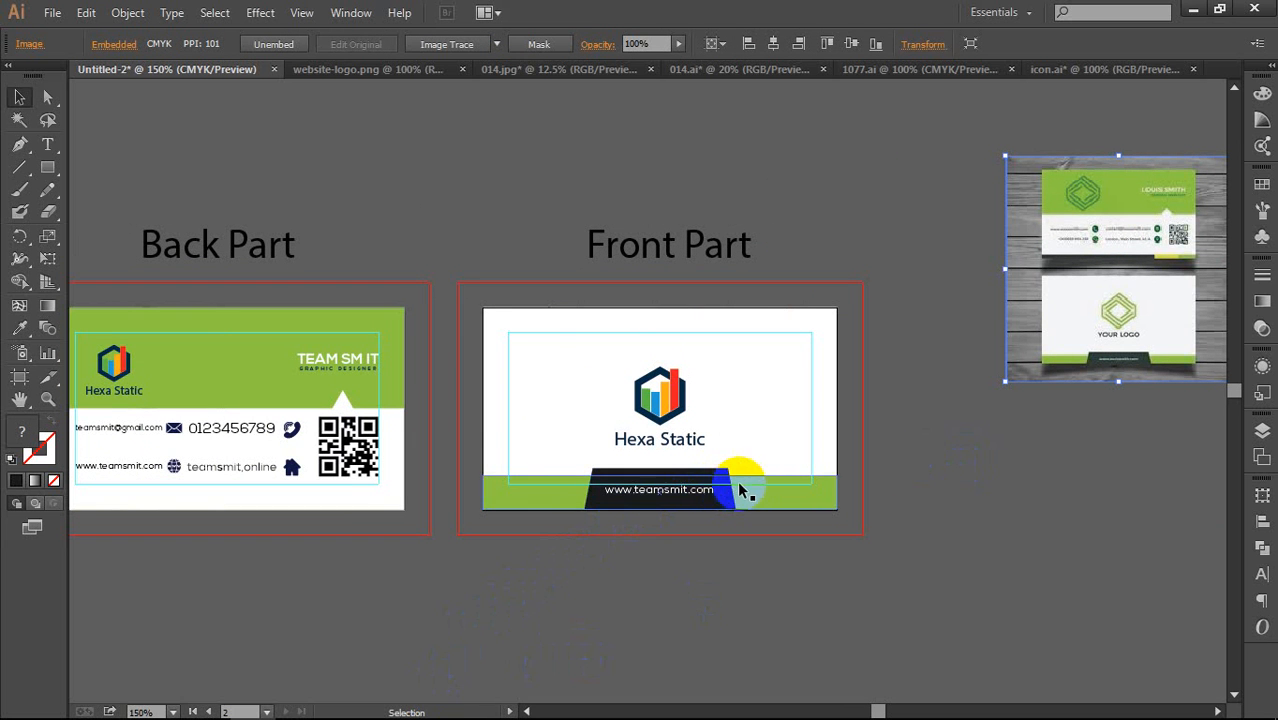
pyautogui.click(822, 484)
pyautogui.click(887, 462)
pyautogui.click(818, 488)
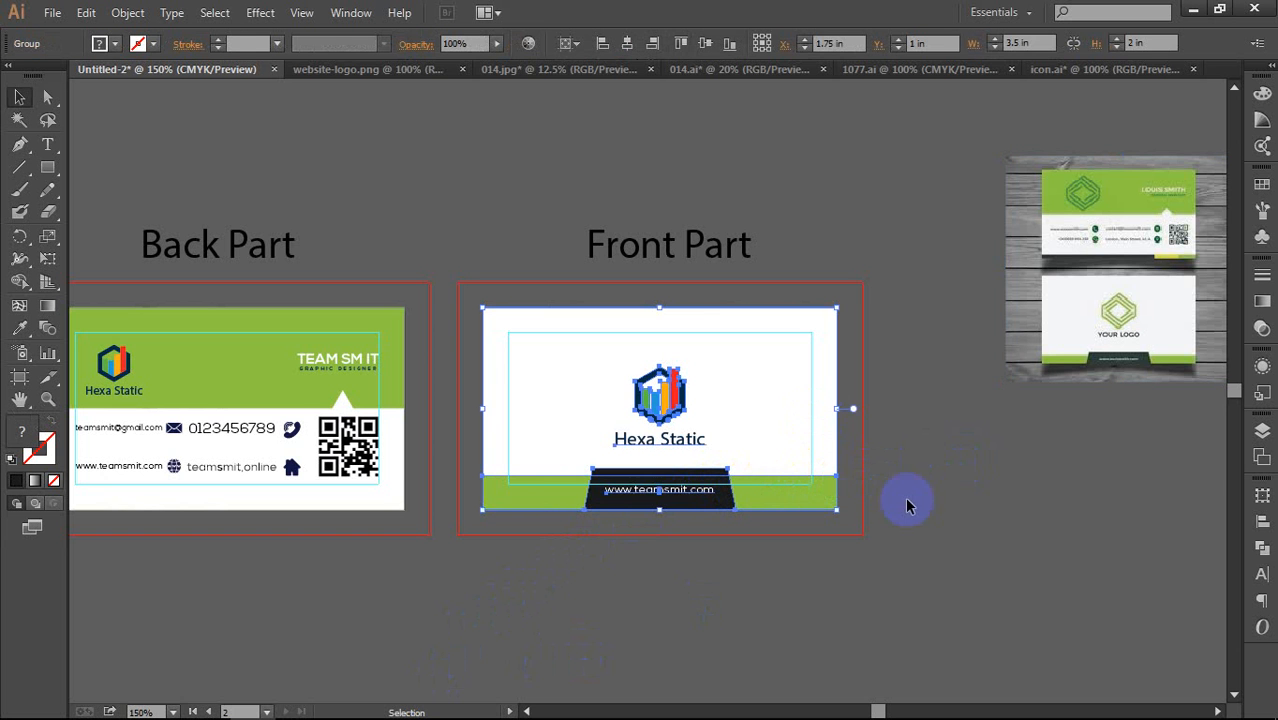
# Step: Group the Back Part's green background with its white lower shape
pyautogui.click(446, 405)
pyautogui.click(401, 366)
pyautogui.click(420, 371)
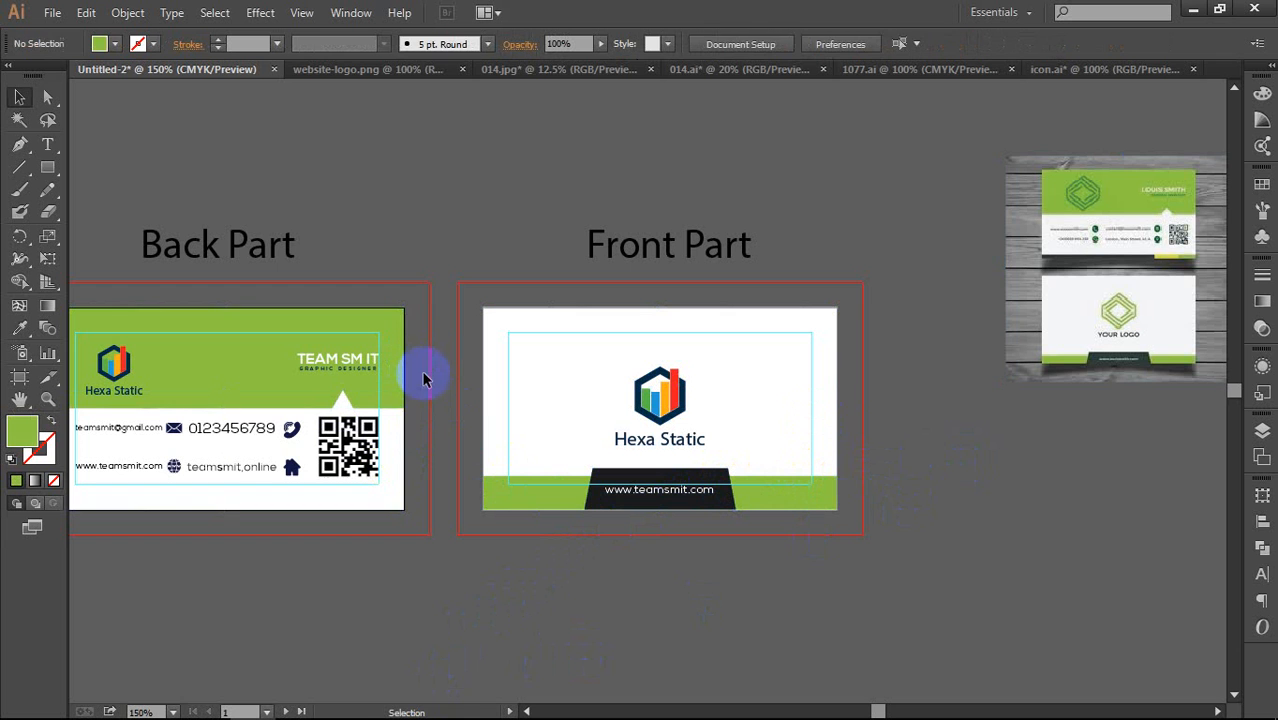
pyautogui.click(398, 437)
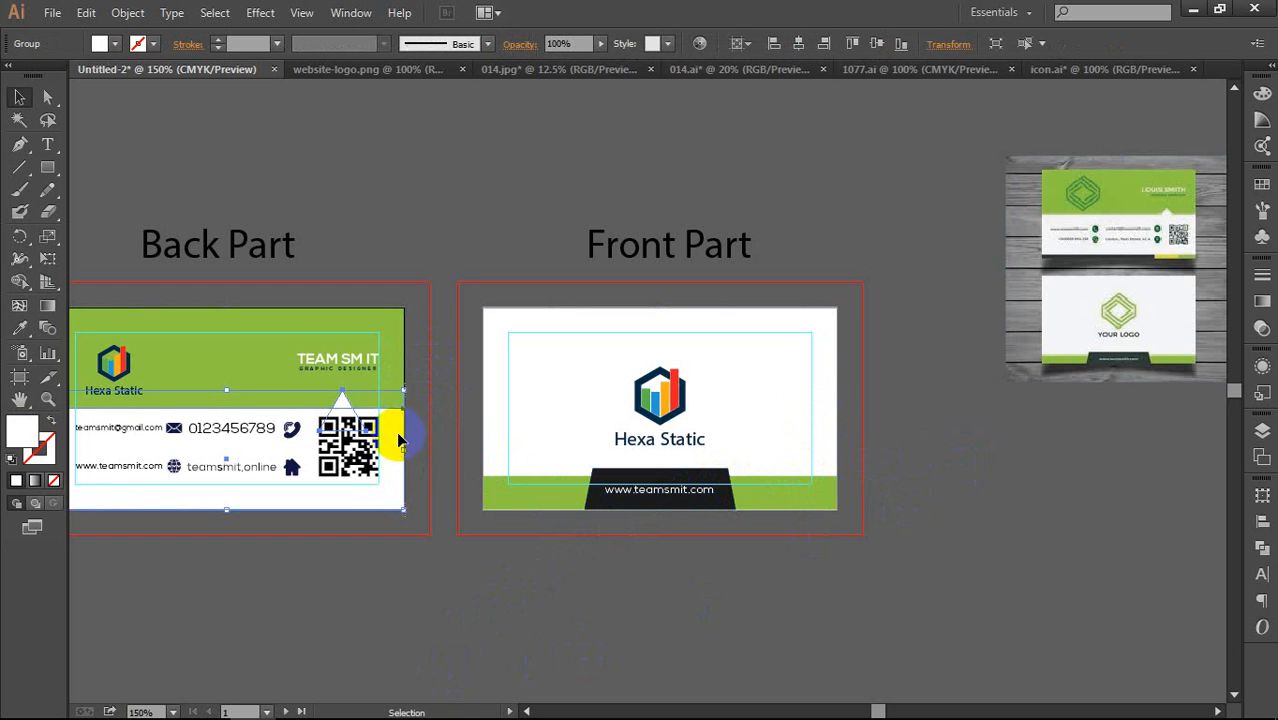
pyautogui.keyDown('shift'); pyautogui.click(380, 380); pyautogui.keyUp('shift')
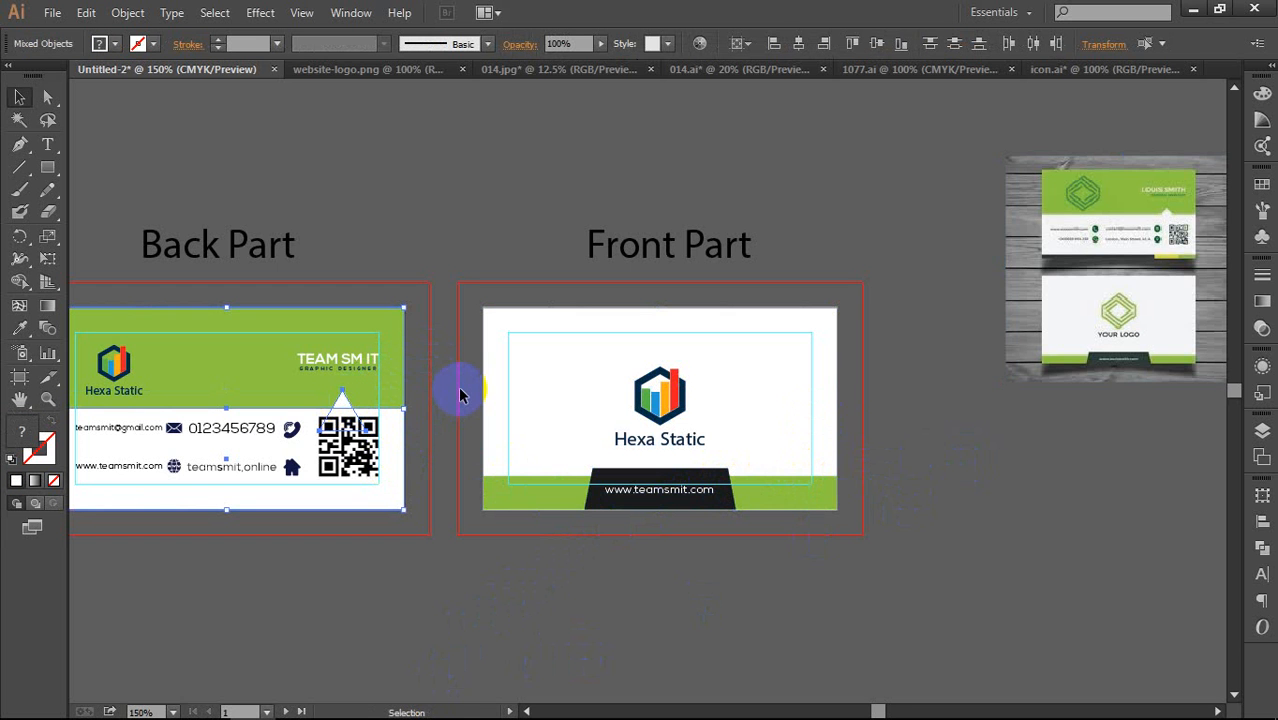
pyautogui.click(457, 391)
pyautogui.click(397, 380)
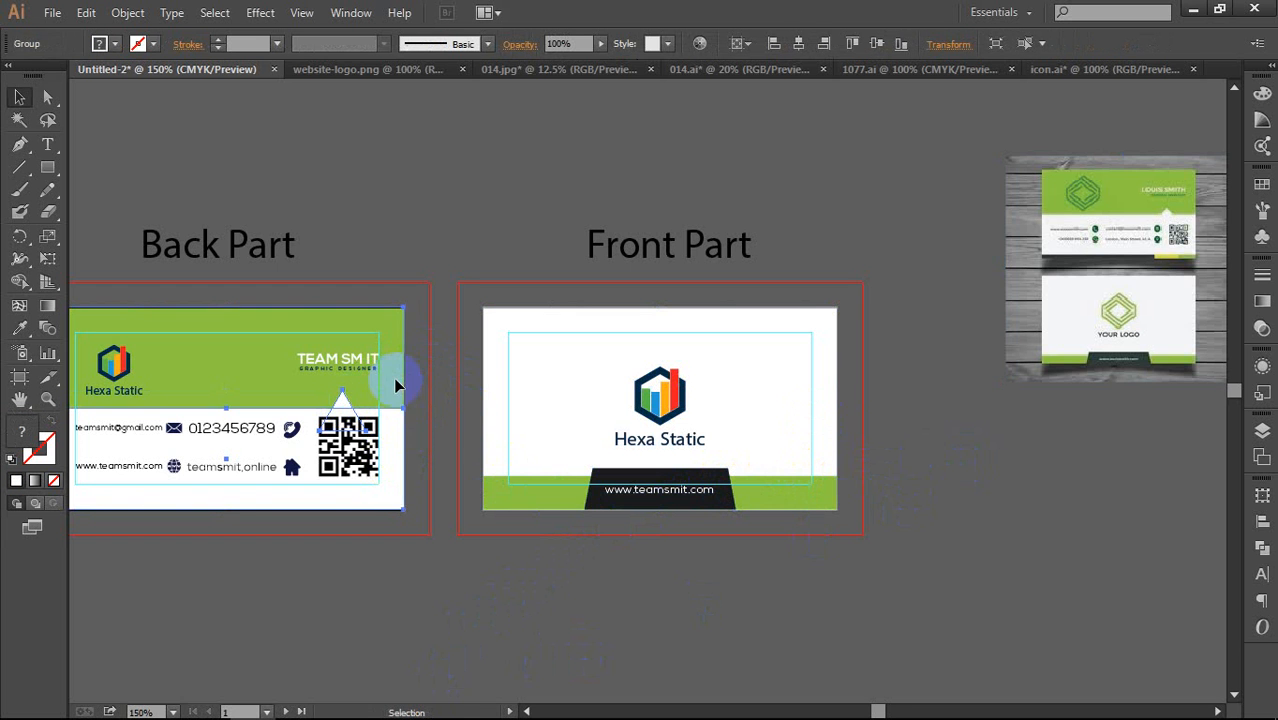
pyautogui.click(431, 377)
# Step: Create a 3.5 in by 2 in rectangle in the empty area below the Front Part and move it closer to the card
pyautogui.scroll(-3, 431, 376)
pyautogui.moveTo(643, 560); pyautogui.dragTo(676, 463)
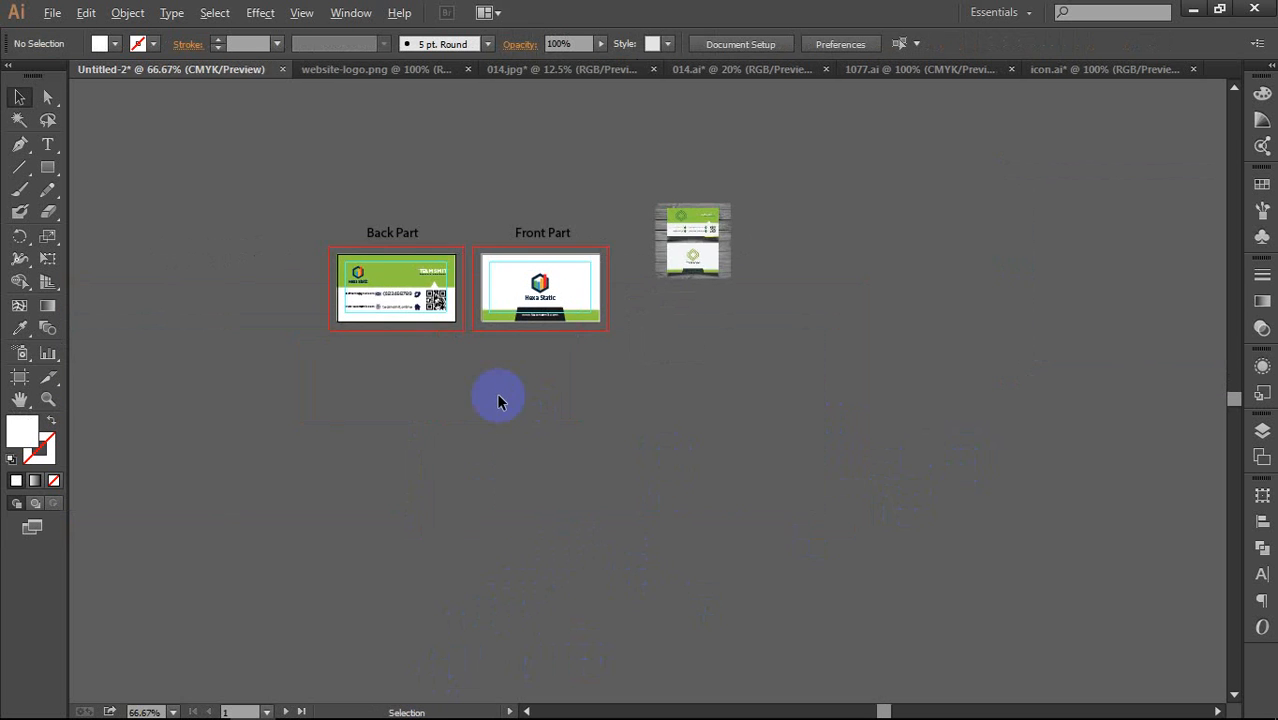
pyautogui.scroll(3, 496, 392)
pyautogui.moveTo(561, 433); pyautogui.dragTo(571, 452)
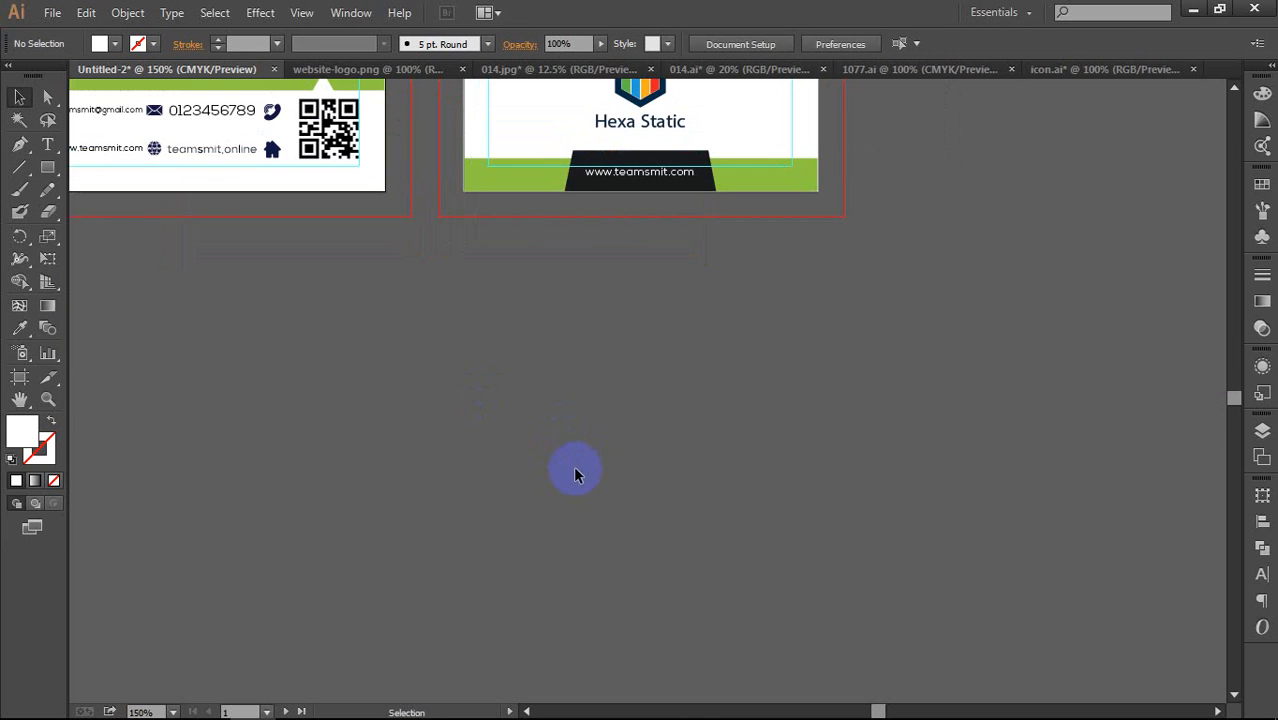
pyautogui.press('m')
pyautogui.click(525, 422)
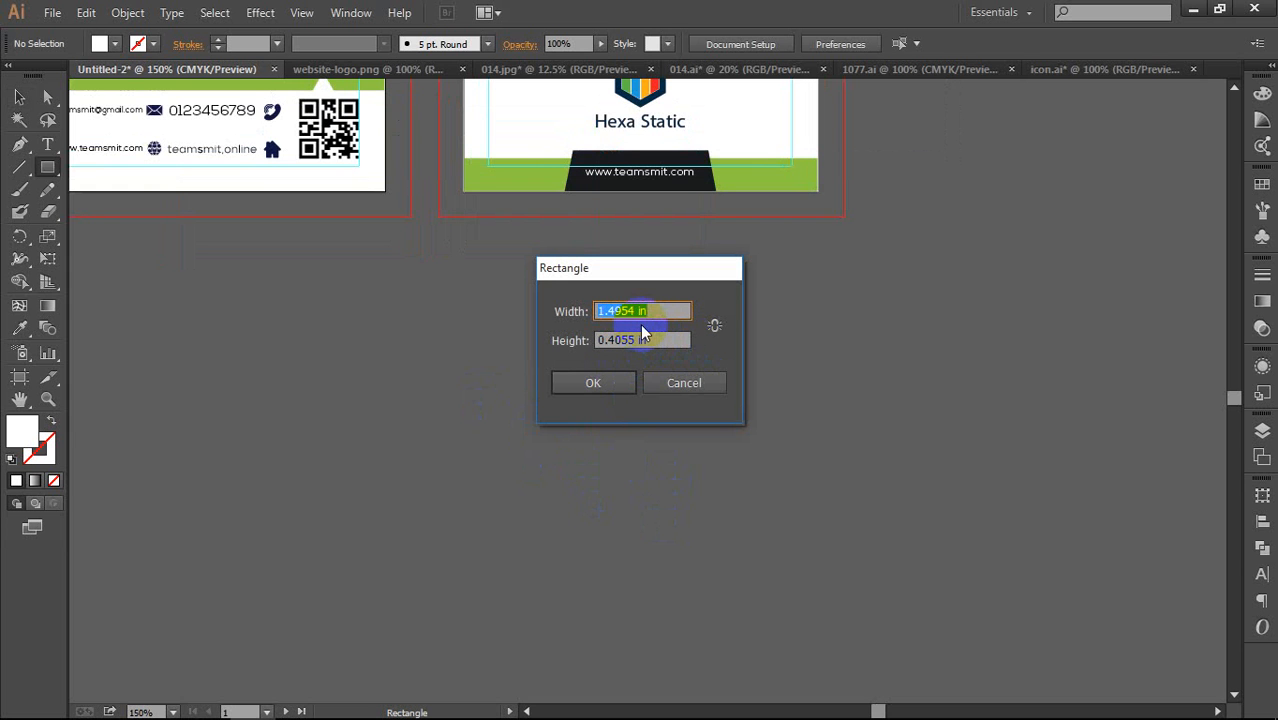
pyautogui.write('3.5')
pyautogui.press('Tab')
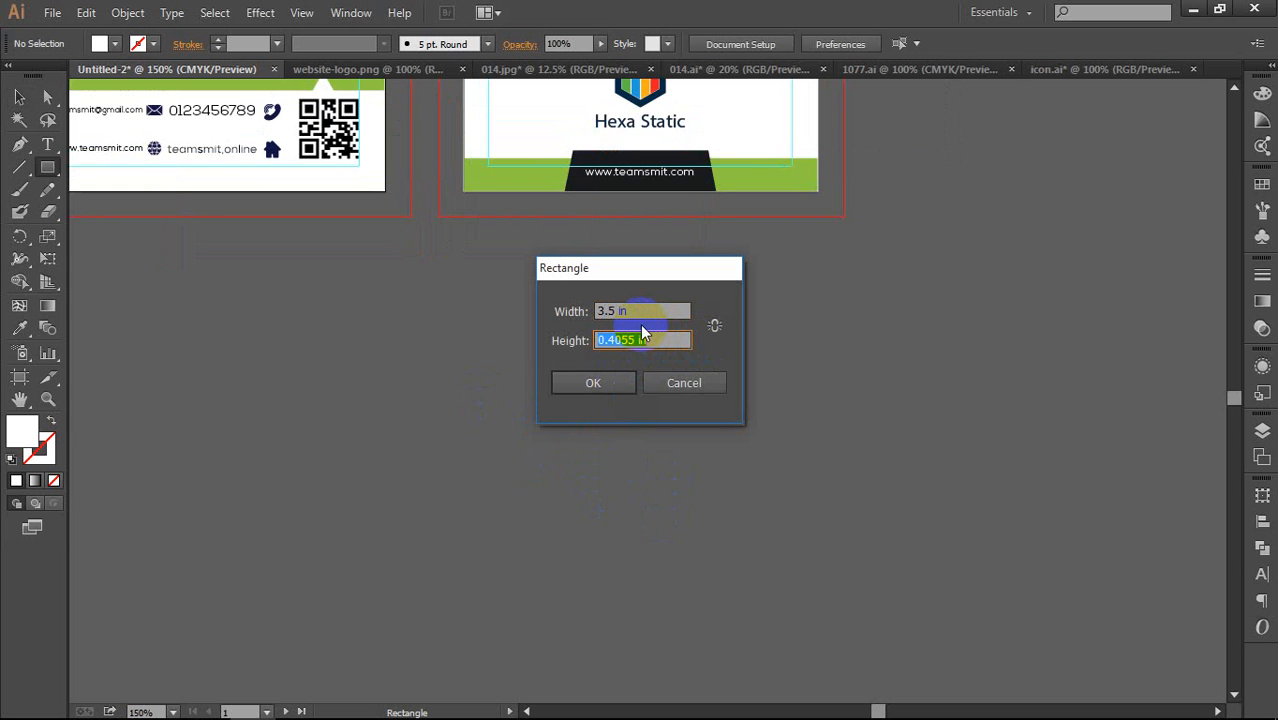
pyautogui.write('2')
pyautogui.press('Return')
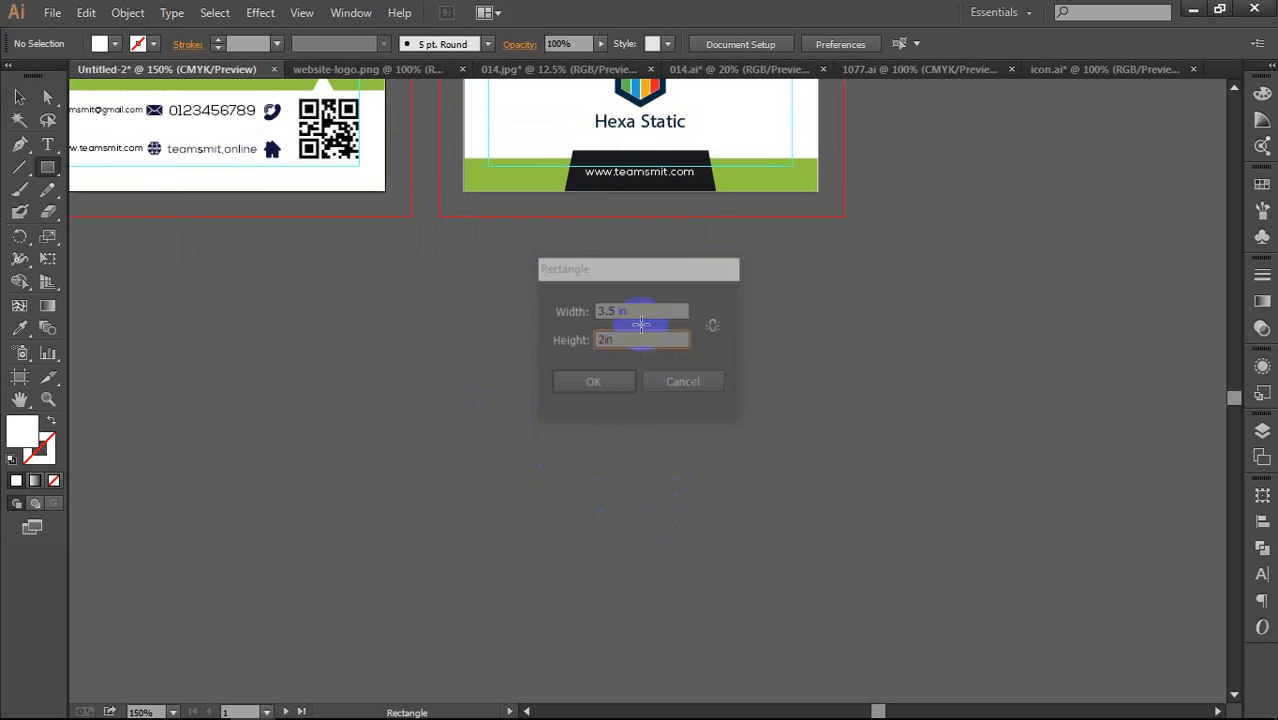
pyautogui.press('v')
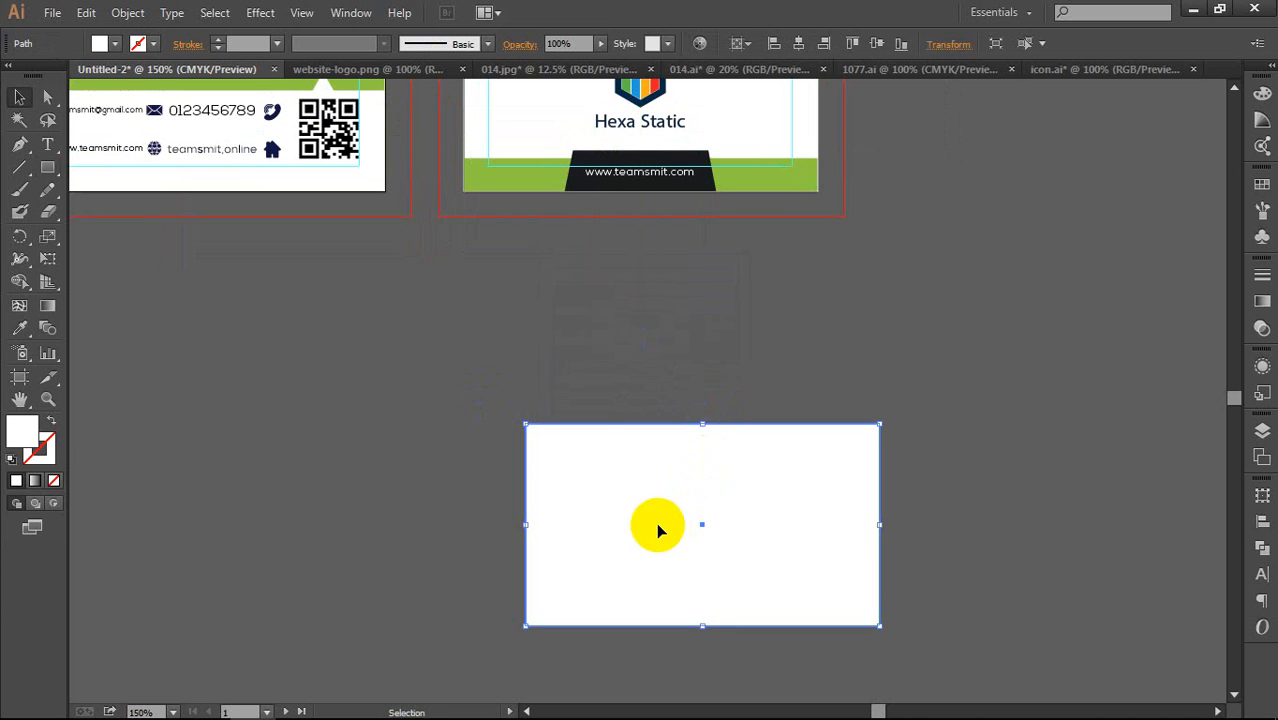
pyautogui.moveTo(659, 525); pyautogui.dragTo(616, 422)
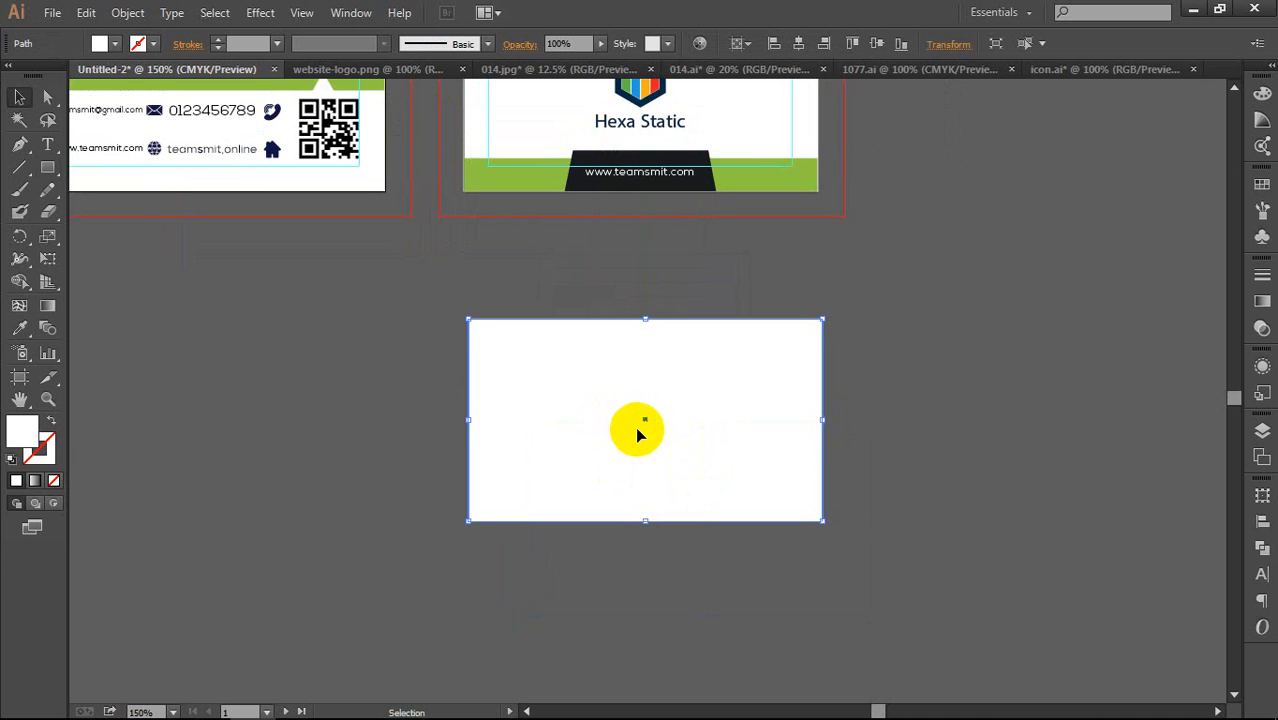
# Step: Fill the new rectangle with the logo's blue bar colour using the Eyedropper and line it up beneath the Front Part
pyautogui.press('i')
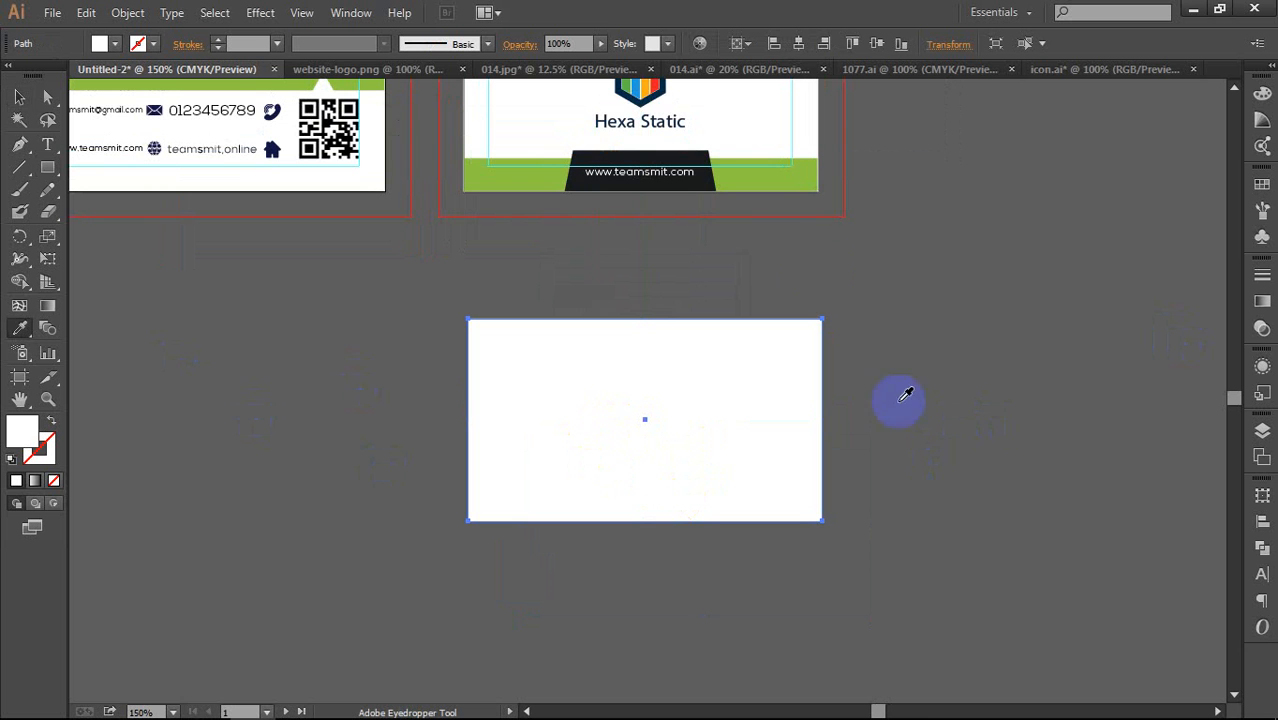
pyautogui.click(646, 82)
pyautogui.press('v')
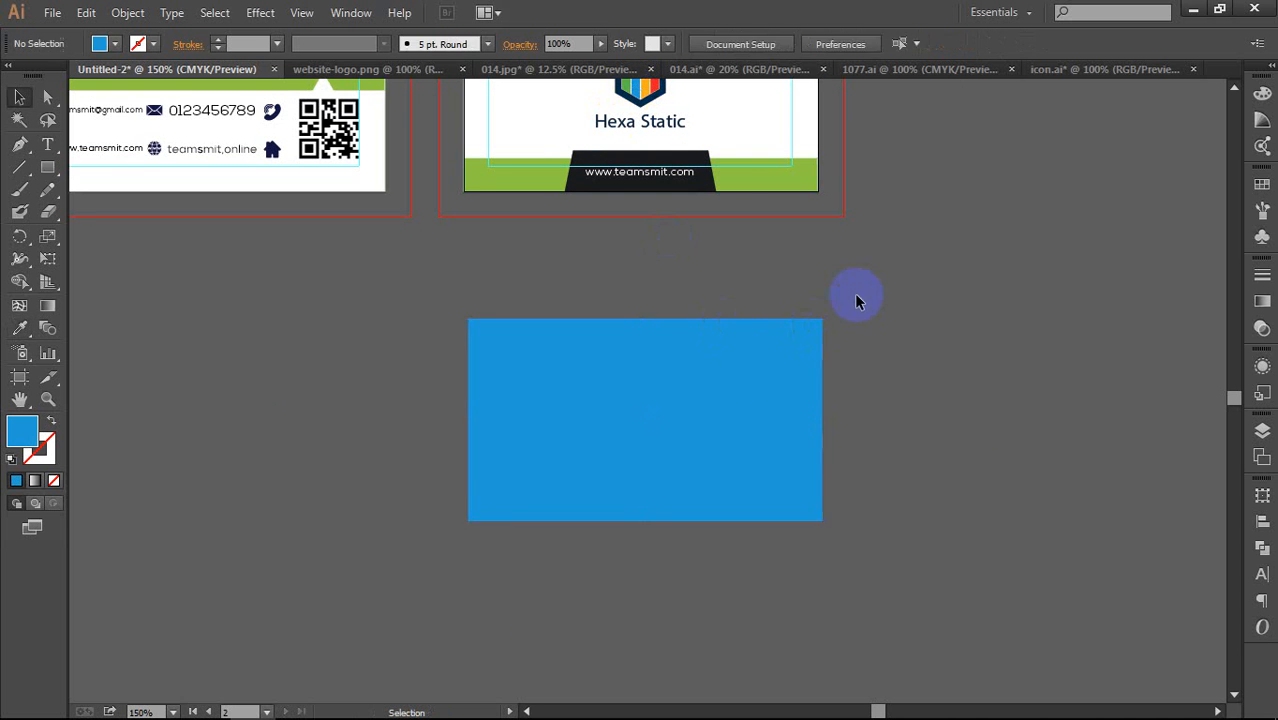
pyautogui.moveTo(746, 363); pyautogui.dragTo(743, 373)
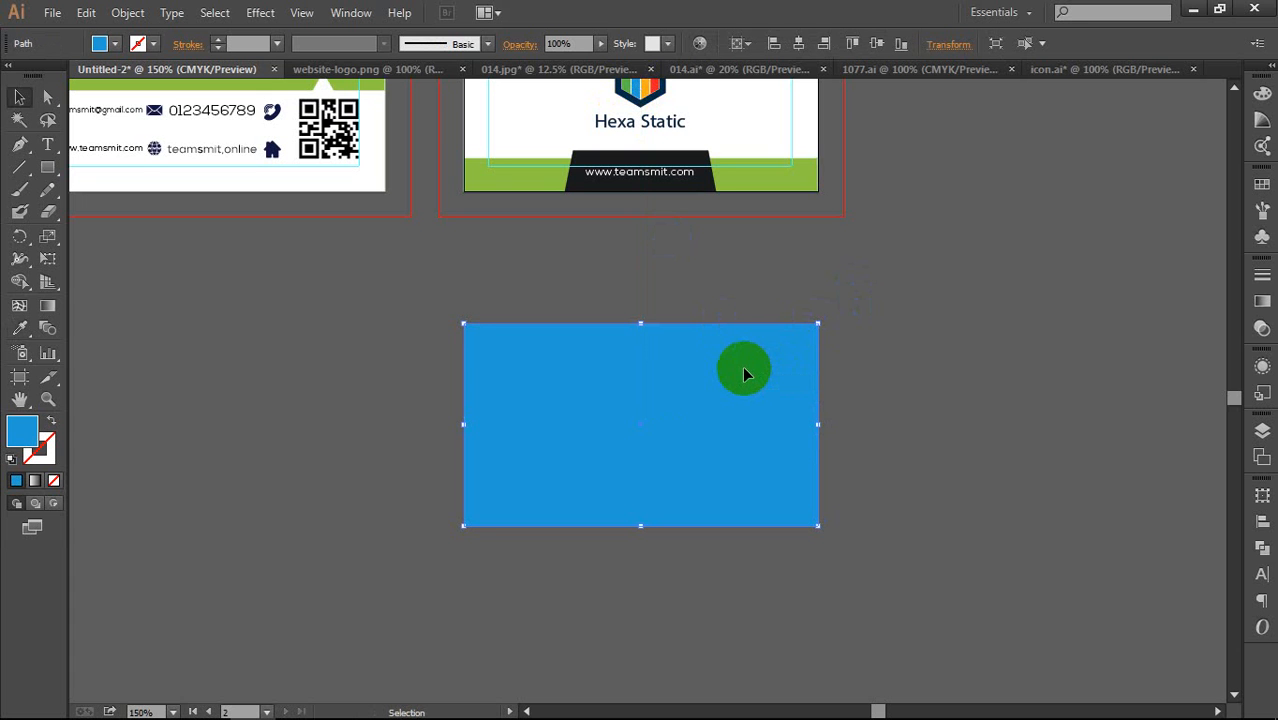
pyautogui.click(859, 317)
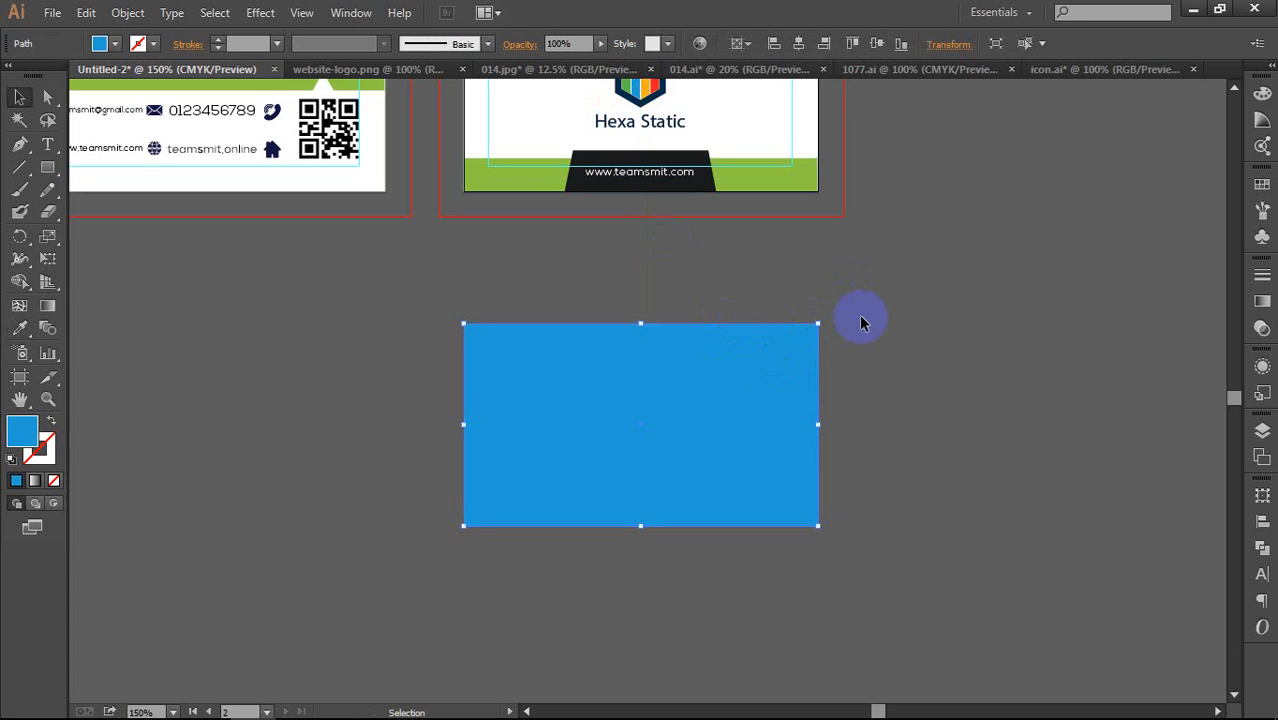
pyautogui.click(736, 378)
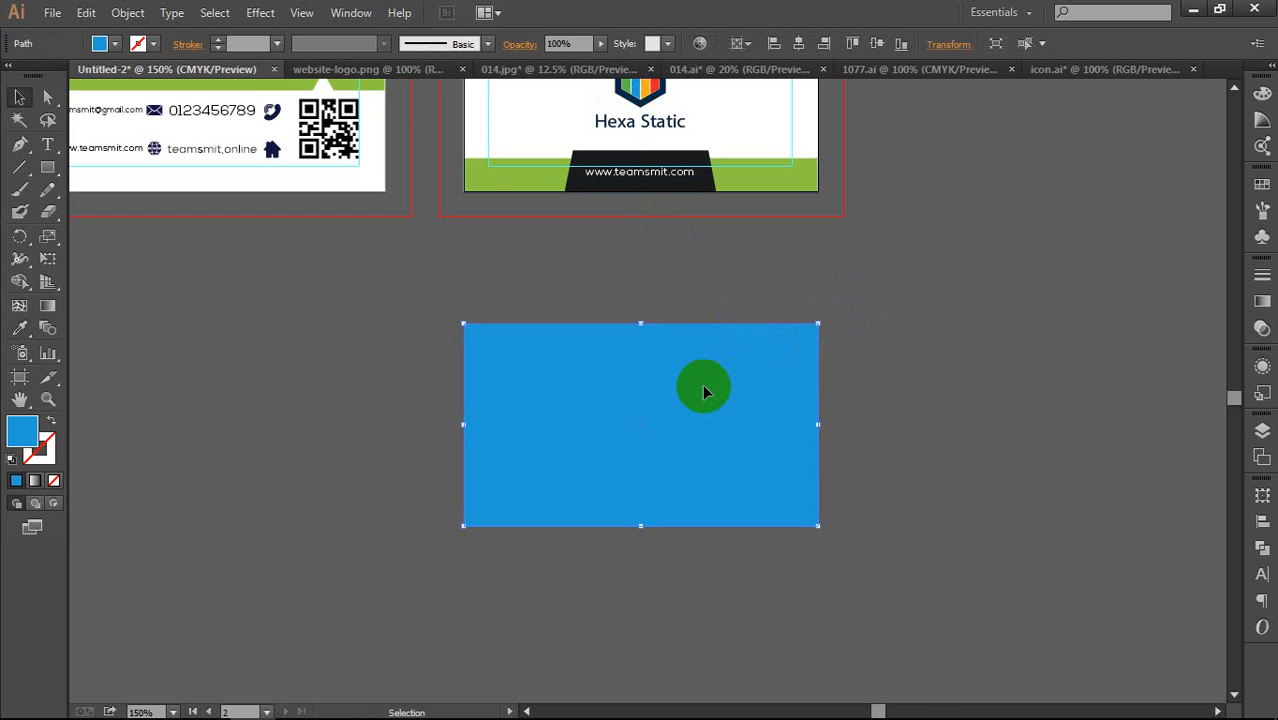
pyautogui.click(413, 282)
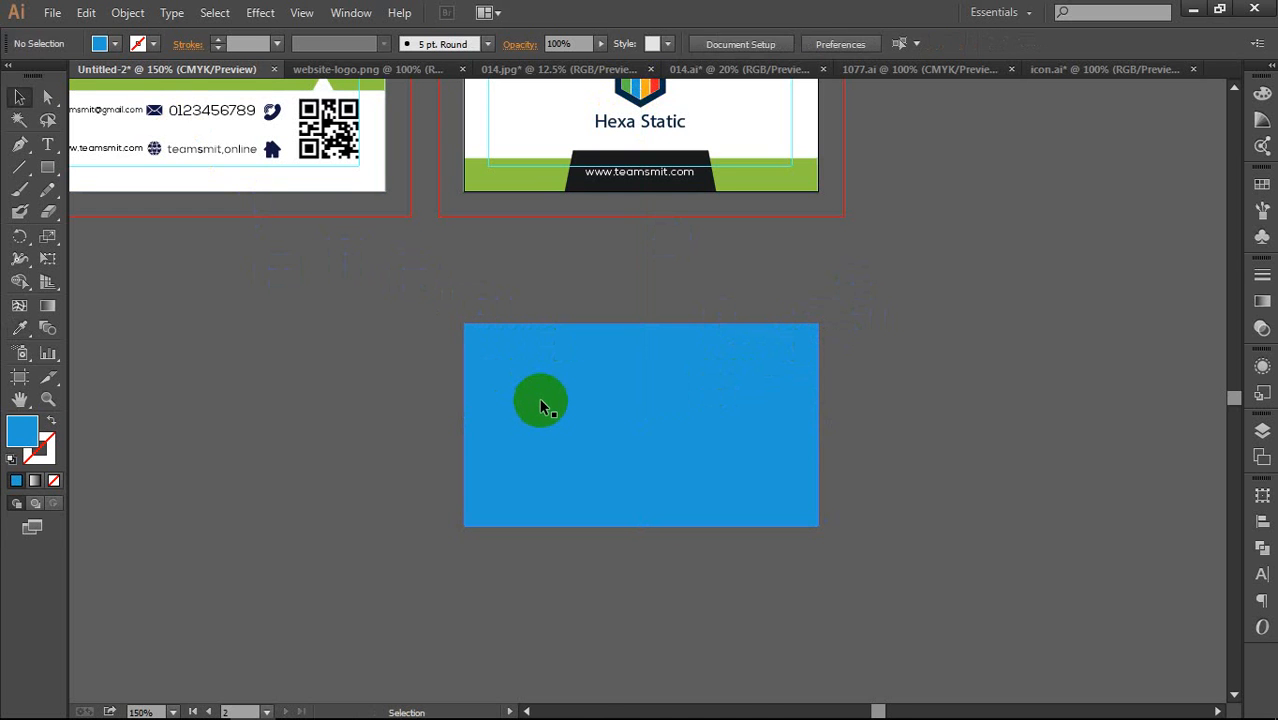
pyautogui.click(539, 404)
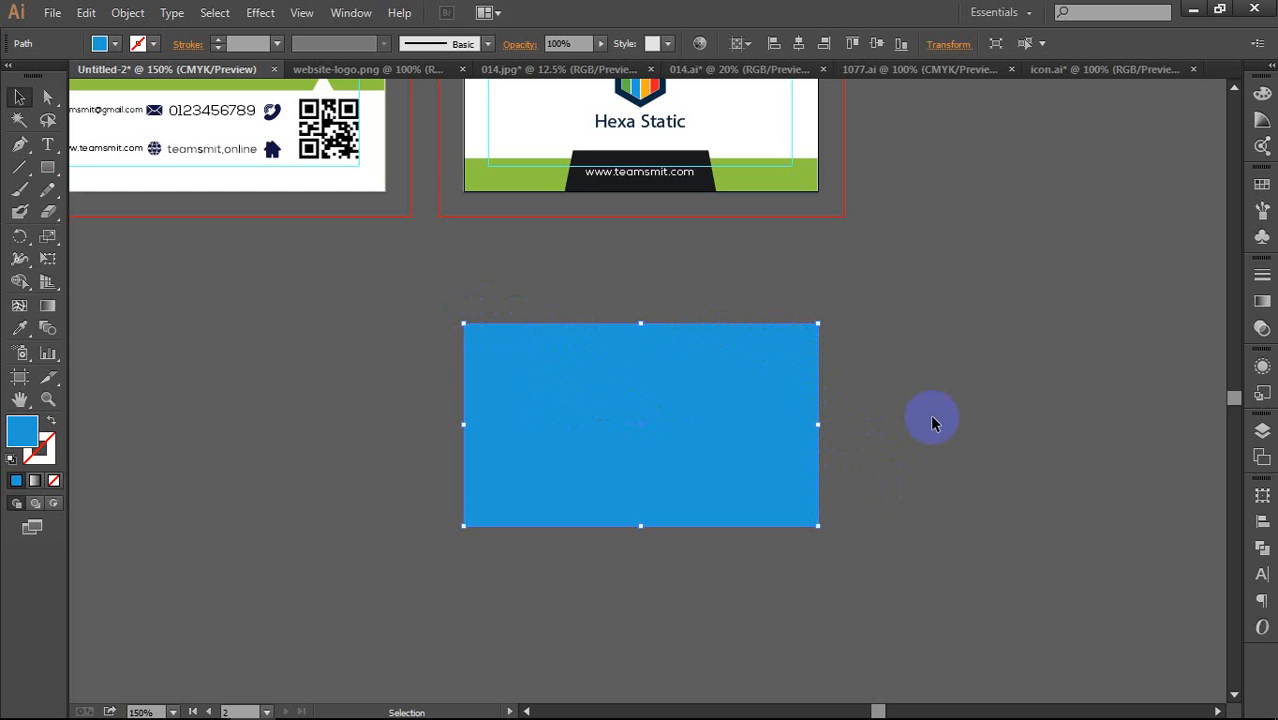
pyautogui.click(733, 402)
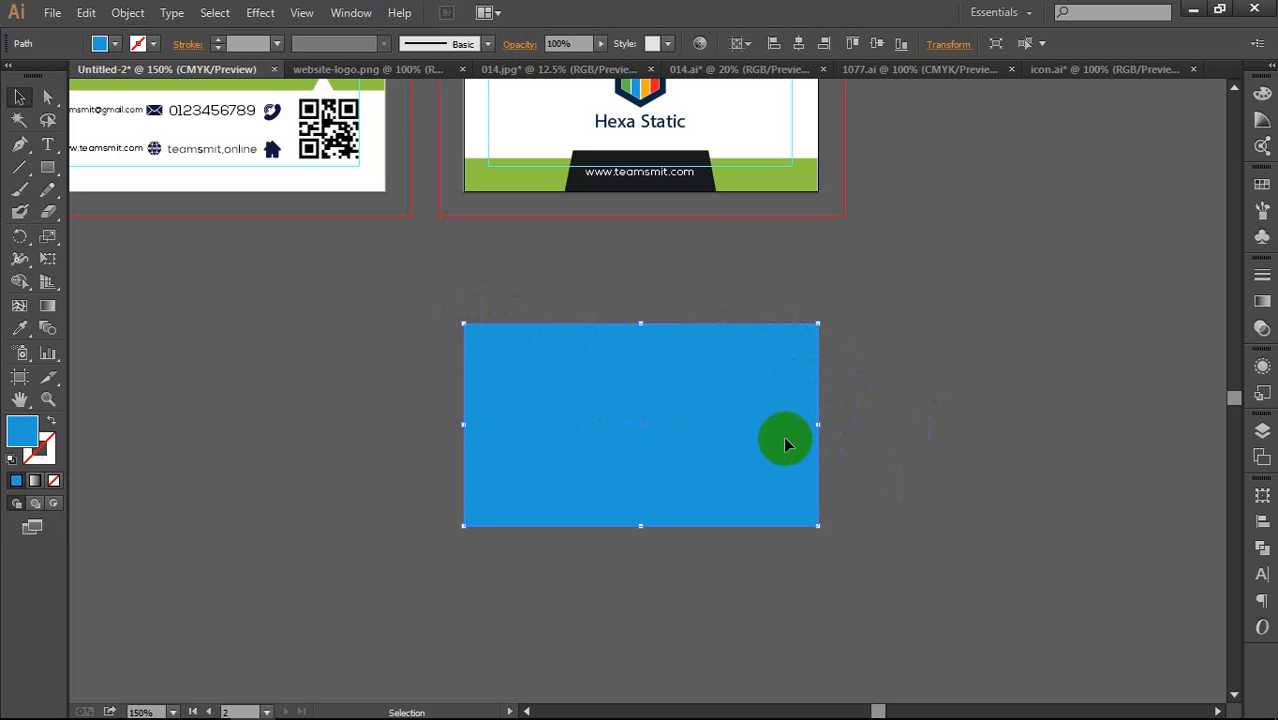
# Step: Set the alignment reference to Align to Selection and deselect the blue rectangle
pyautogui.click(1260, 524)
pyautogui.click(1213, 633)
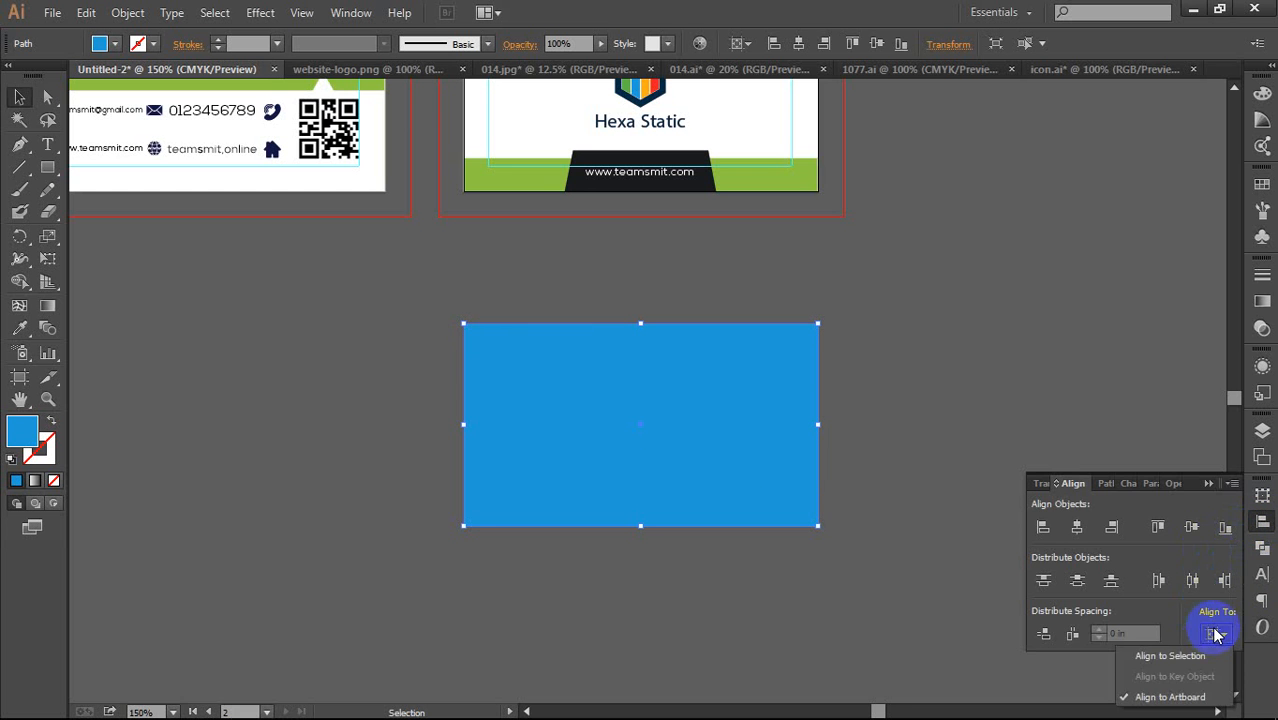
pyautogui.click(1180, 655)
pyautogui.click(928, 332)
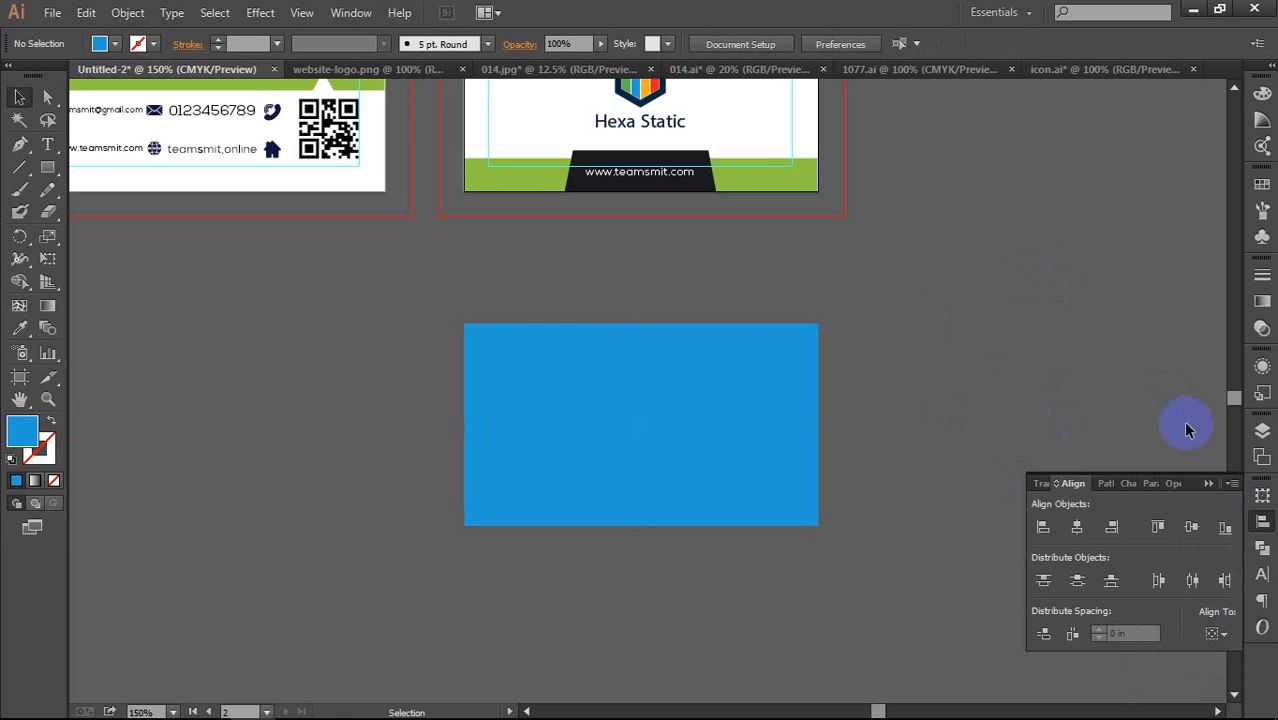
# Step: Collapse the alignment options and start Offset Path on the blue rectangle with the preview turned on
pyautogui.click(1209, 484)
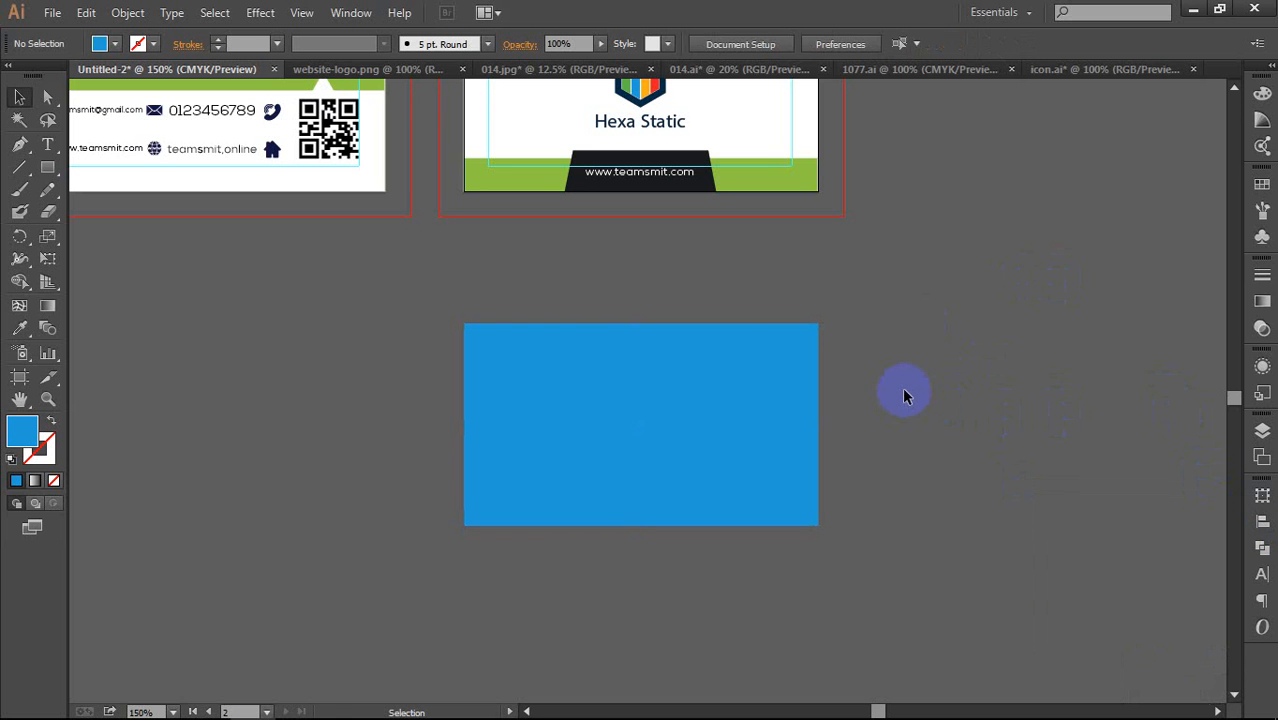
pyautogui.click(641, 420)
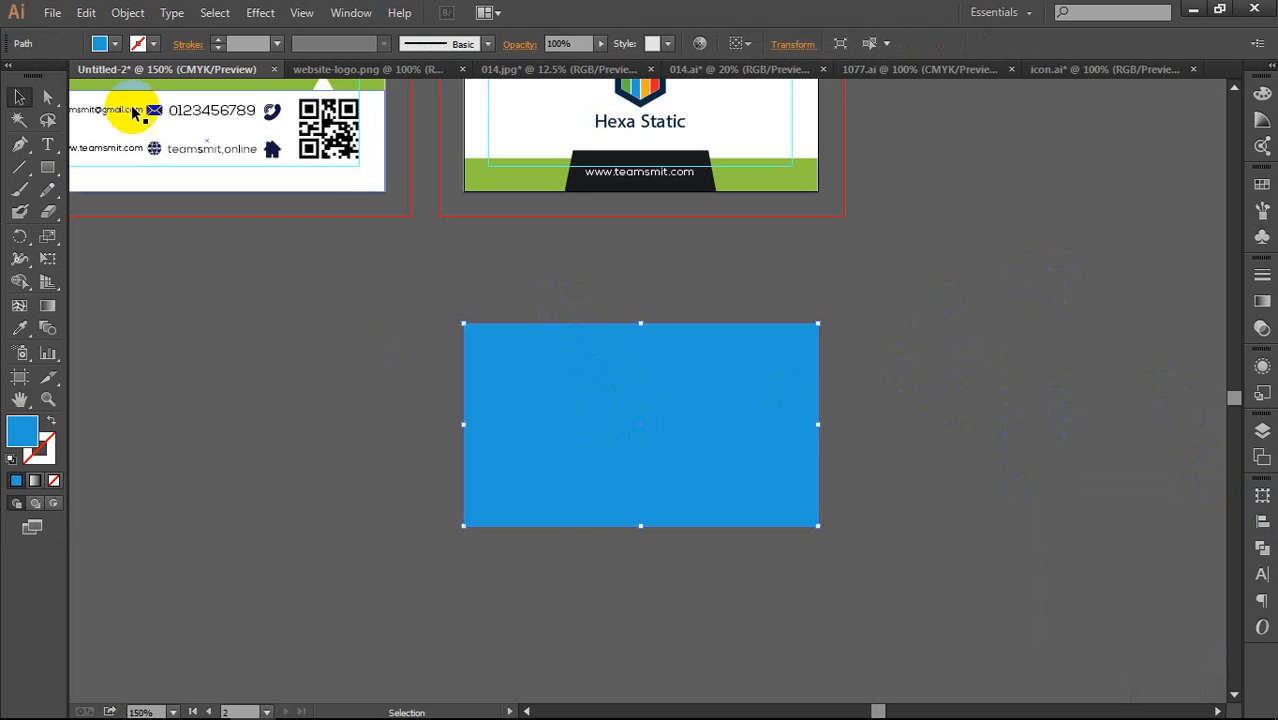
pyautogui.click(127, 12)
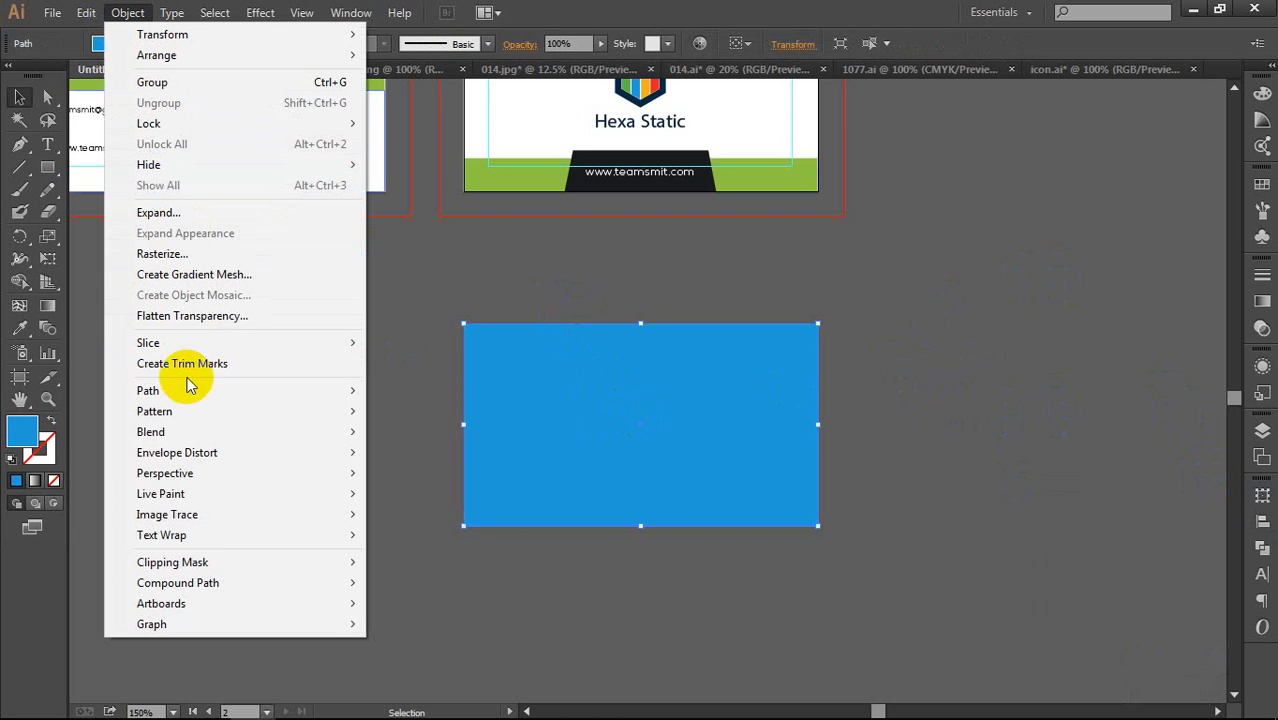
pyautogui.click(440, 459)
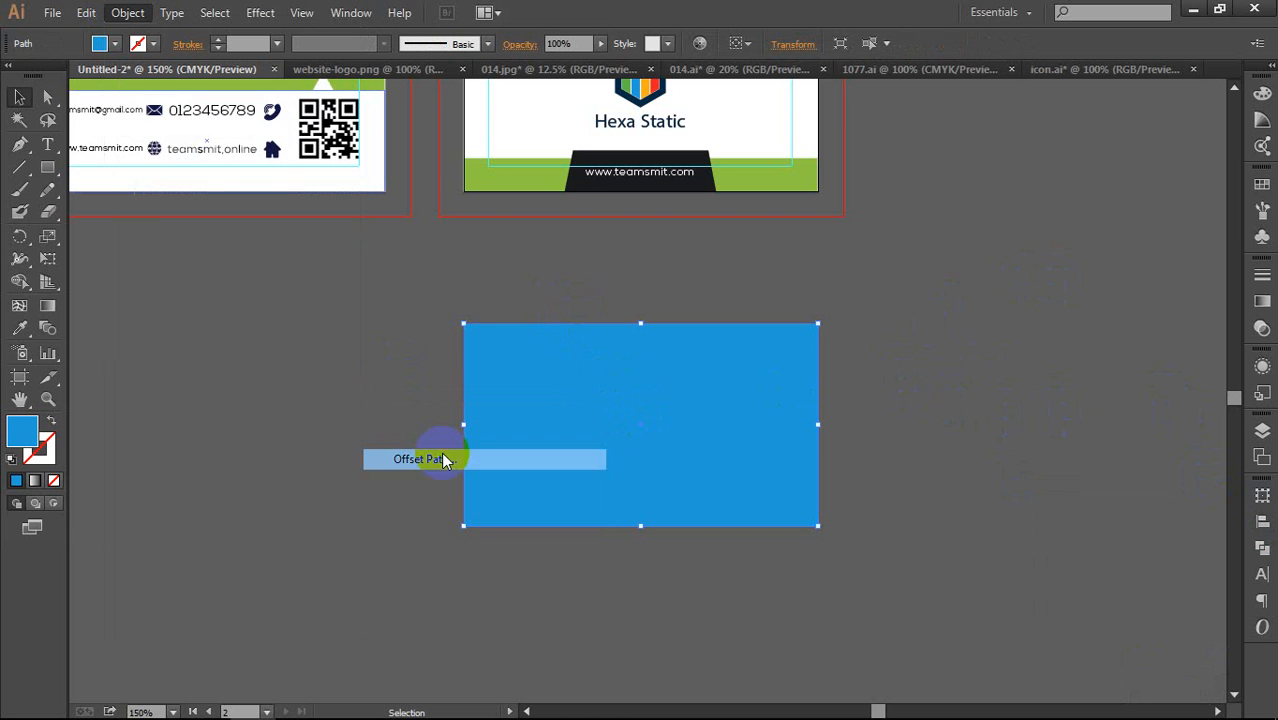
pyautogui.moveTo(970, 150); pyautogui.dragTo(983, 156)
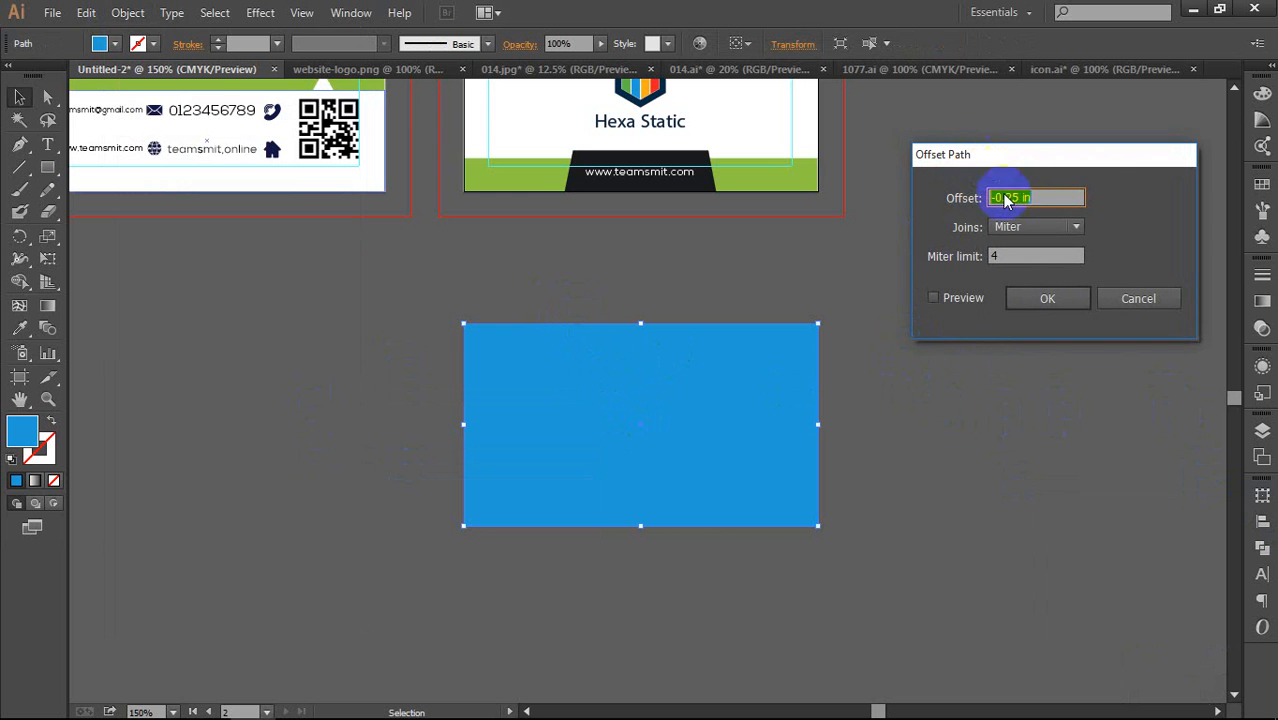
pyautogui.press('BackSpace')
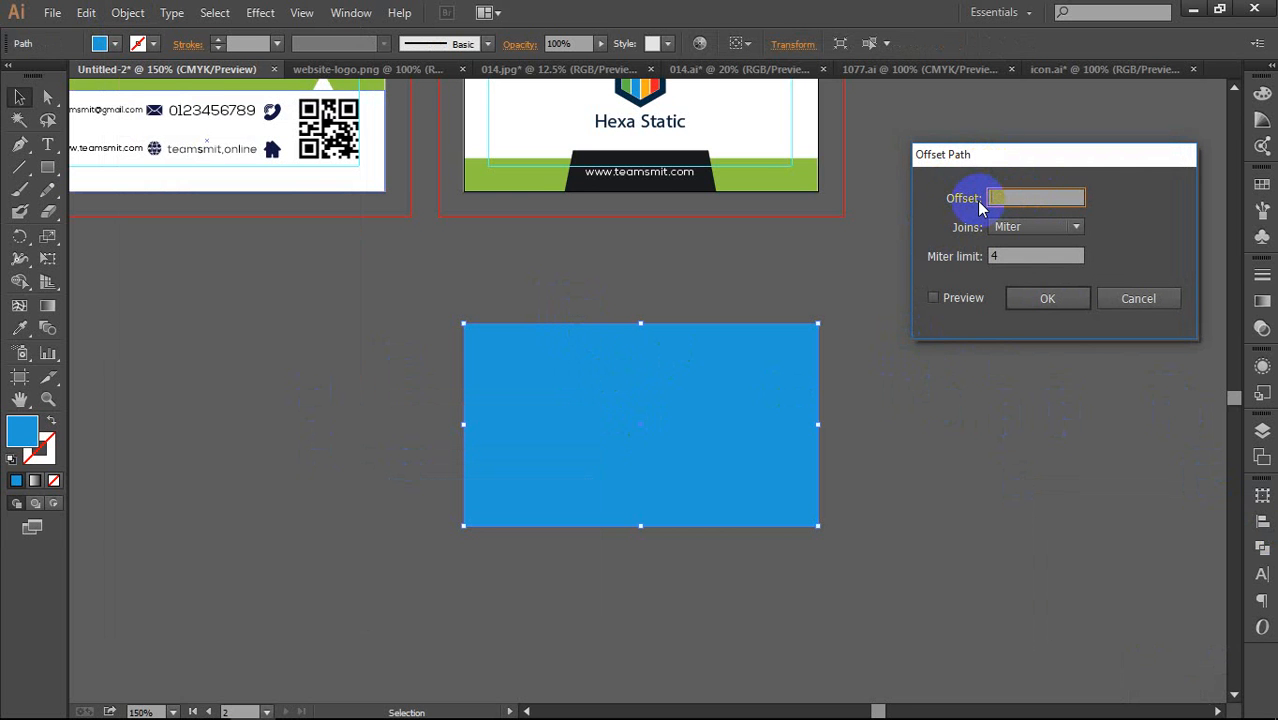
pyautogui.click(936, 299)
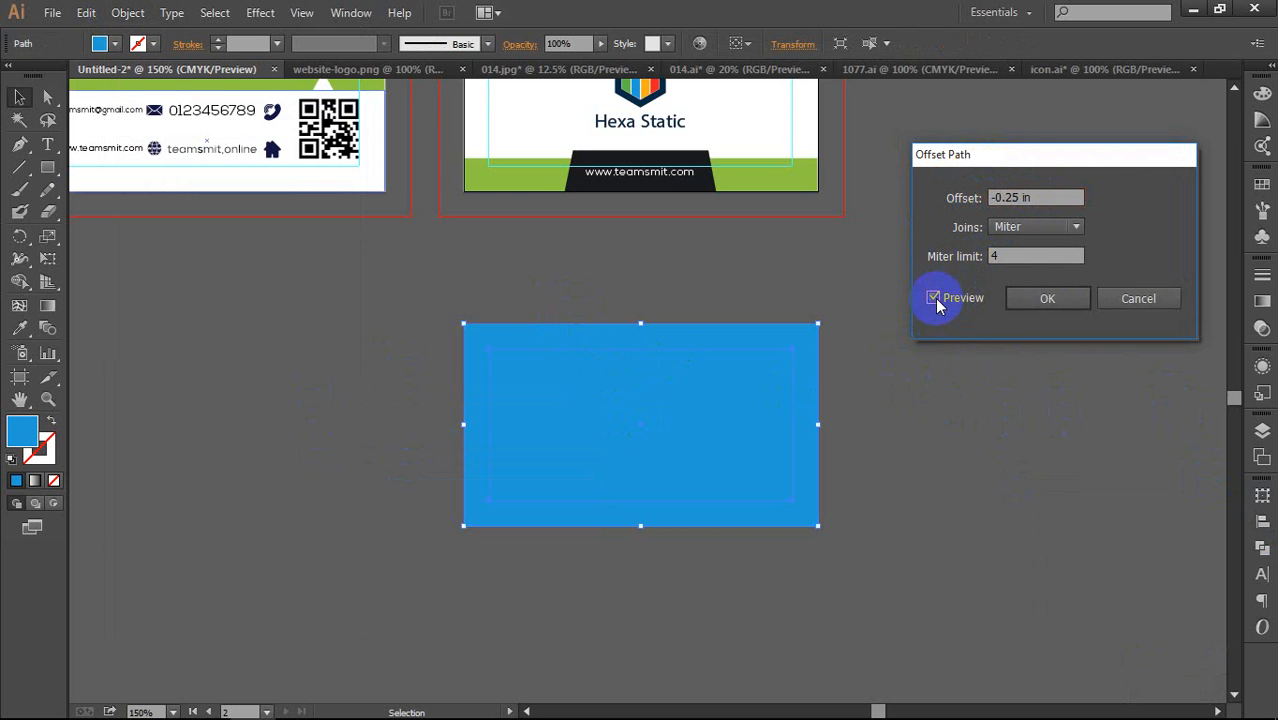
# Step: Preview offset distances between -0.125 in and 0.875 in, and offset the blue rectangle's path by -0.25 in
pyautogui.click(940, 203)
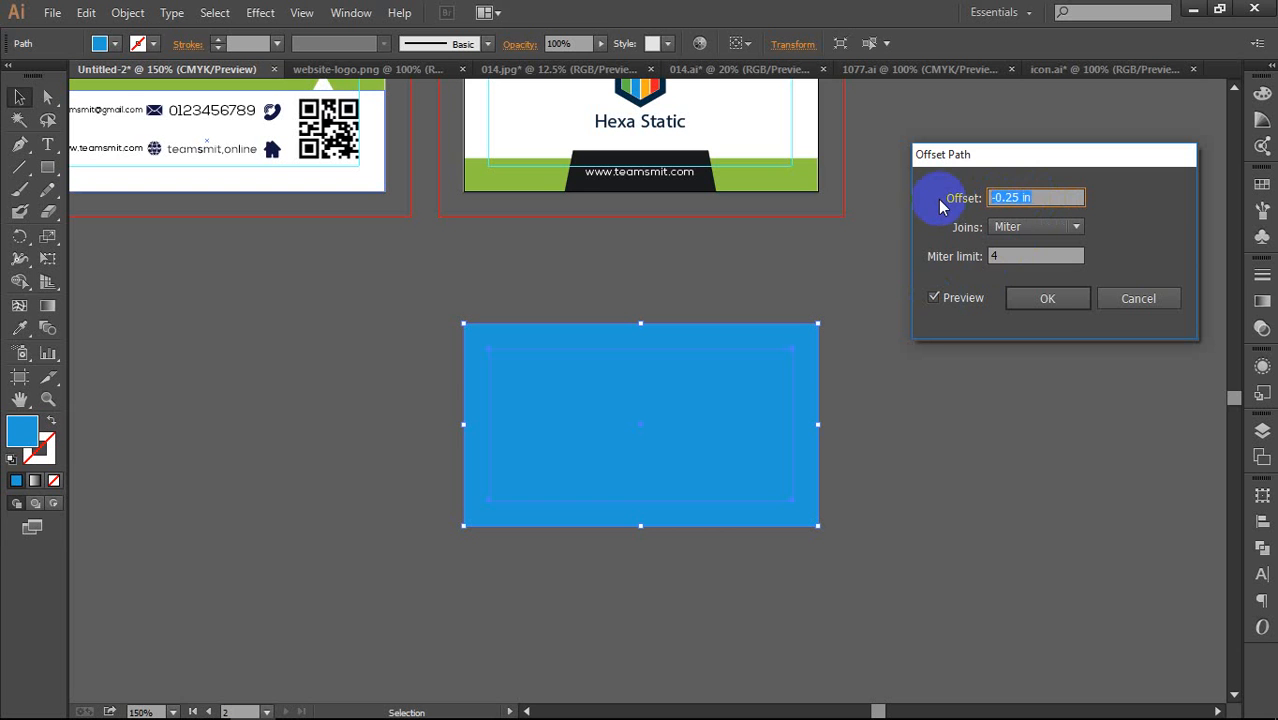
pyautogui.press('BackSpace')
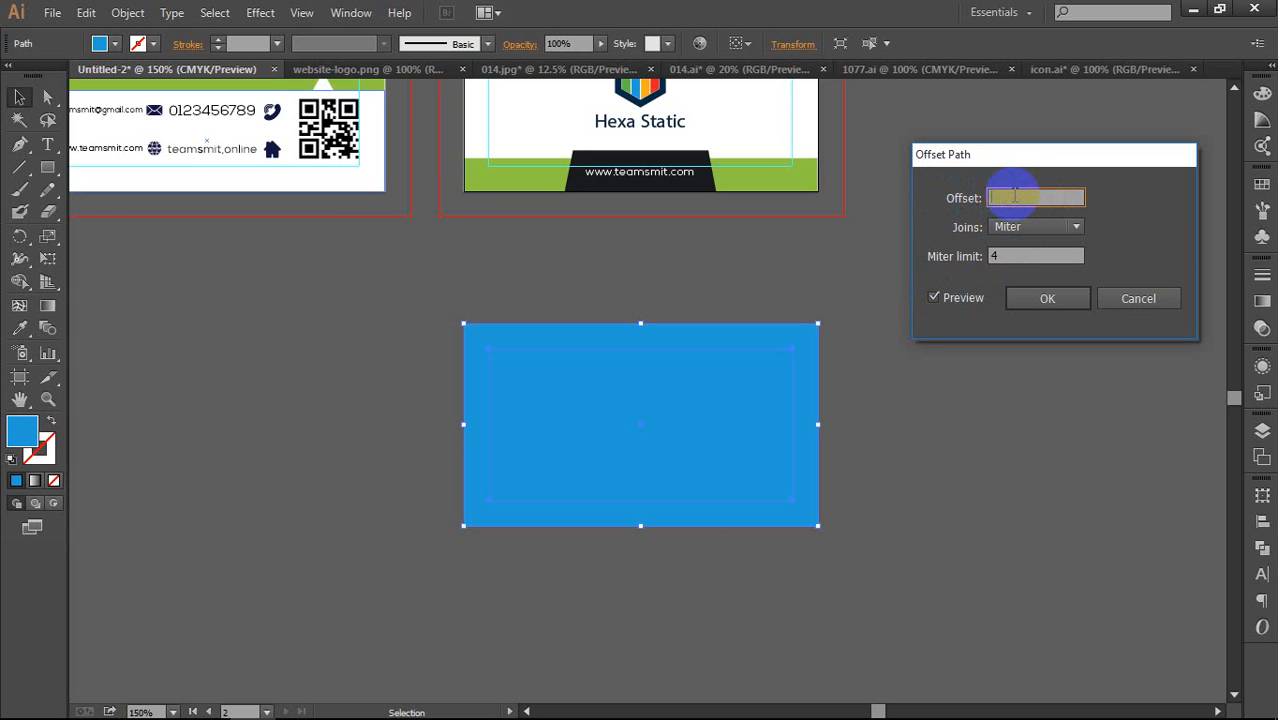
pyautogui.scroll(3, 1011, 199)
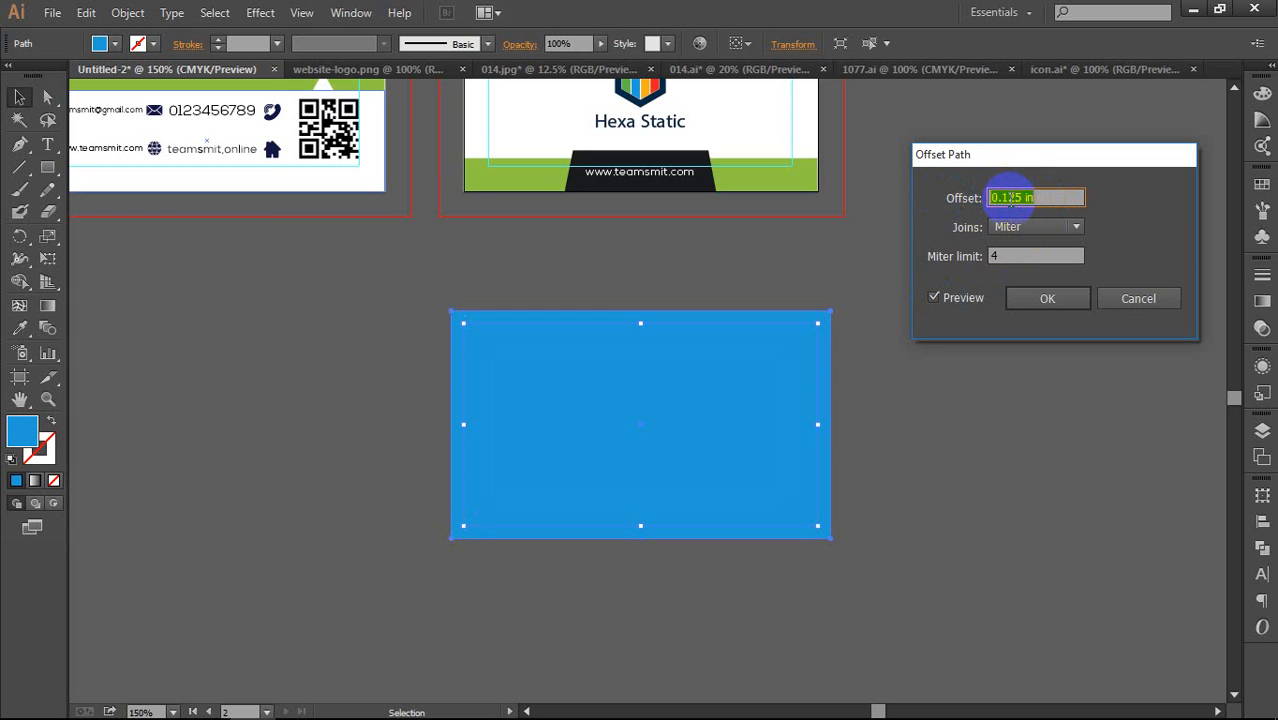
pyautogui.scroll(1, 1011, 199)
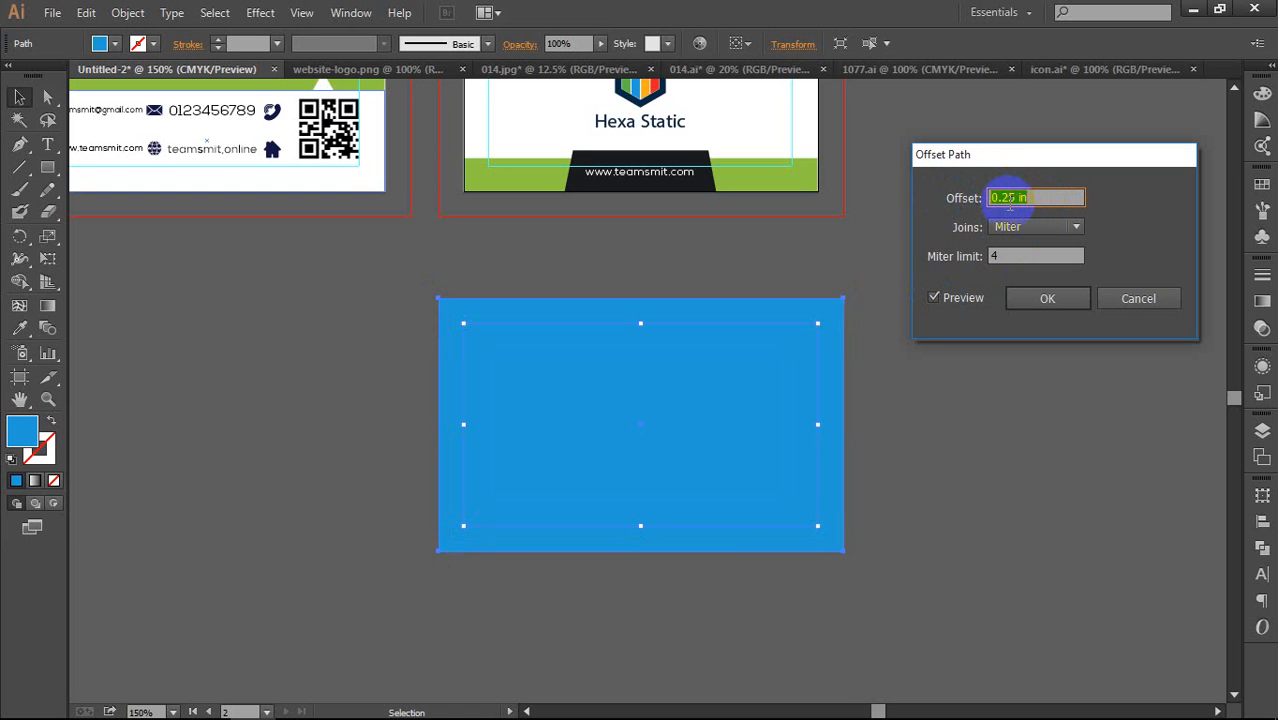
pyautogui.scroll(2, 1011, 199)
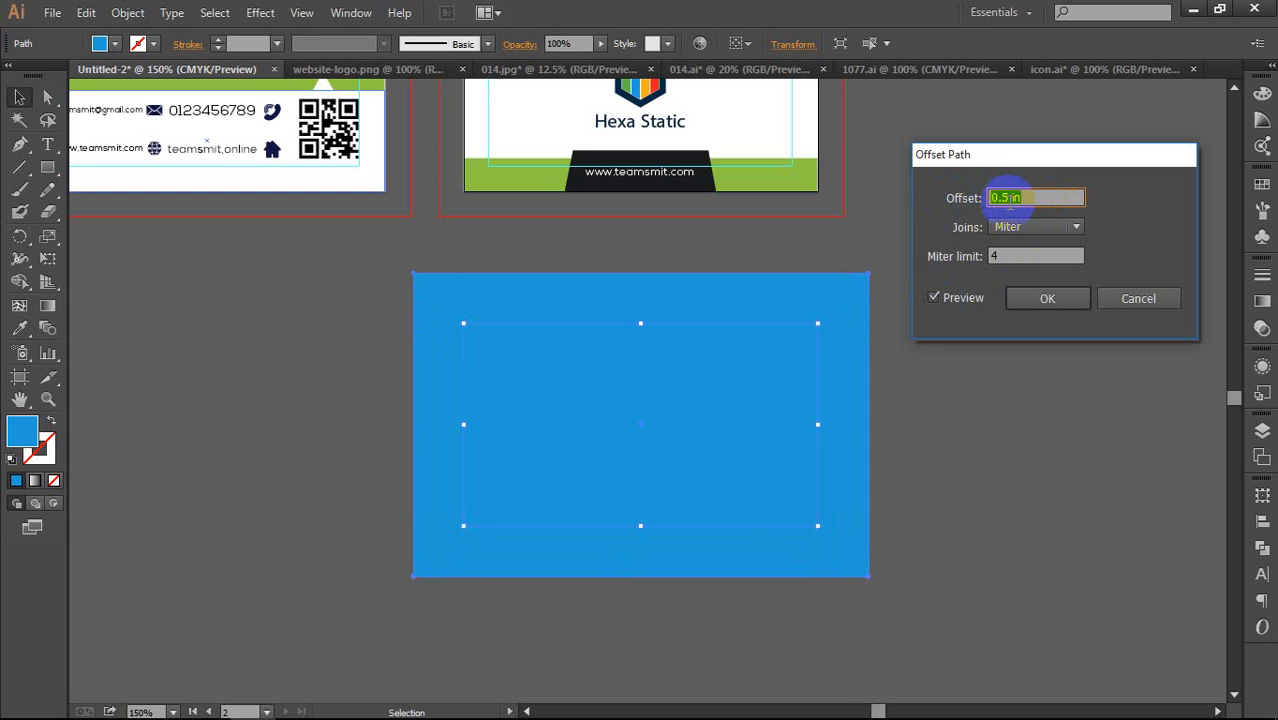
pyautogui.scroll(-3, 1011, 199)
pyautogui.scroll(-1, 1011, 199)
pyautogui.scroll(7, 1012, 197)
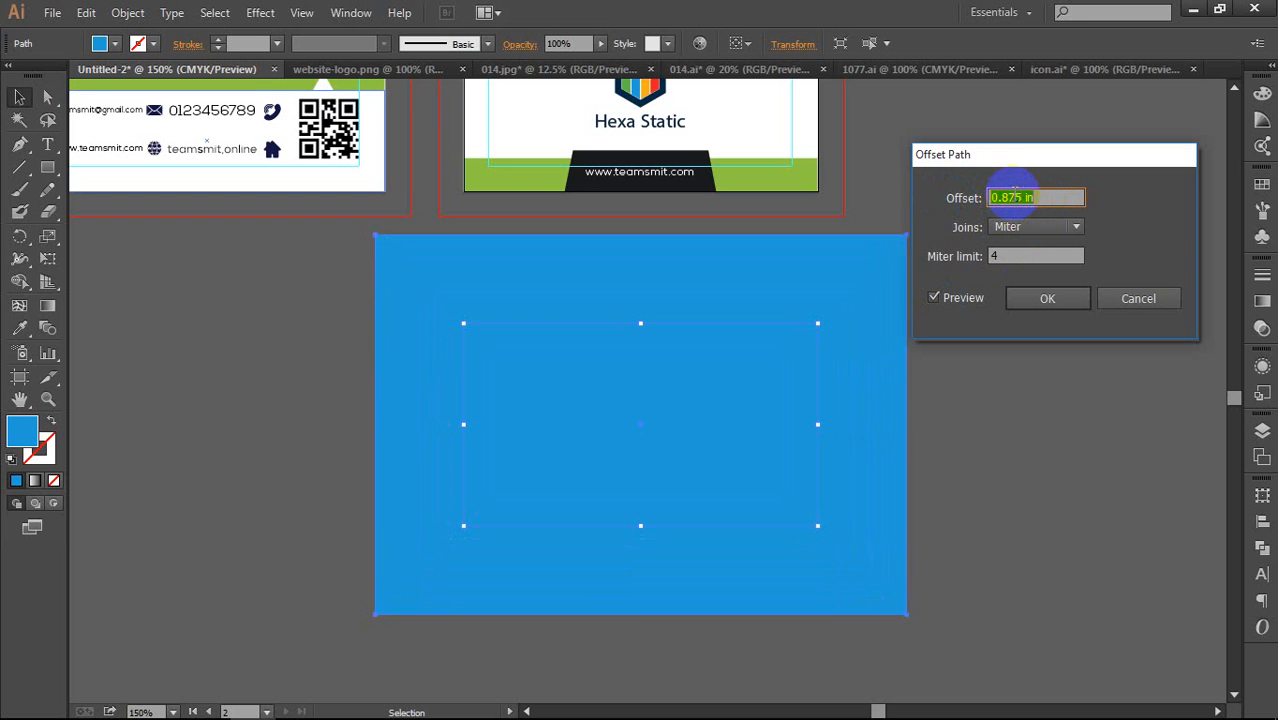
pyautogui.scroll(-7, 1014, 195)
pyautogui.scroll(-1, 1014, 197)
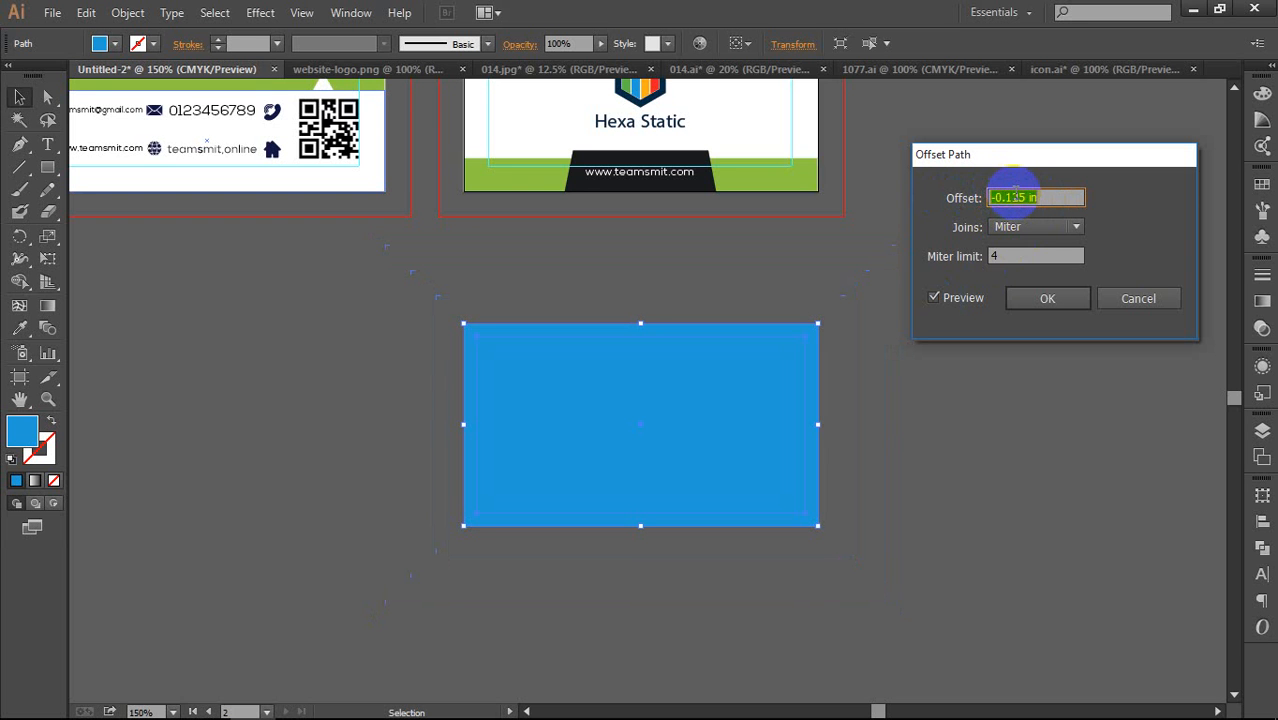
pyautogui.scroll(4, 1014, 195)
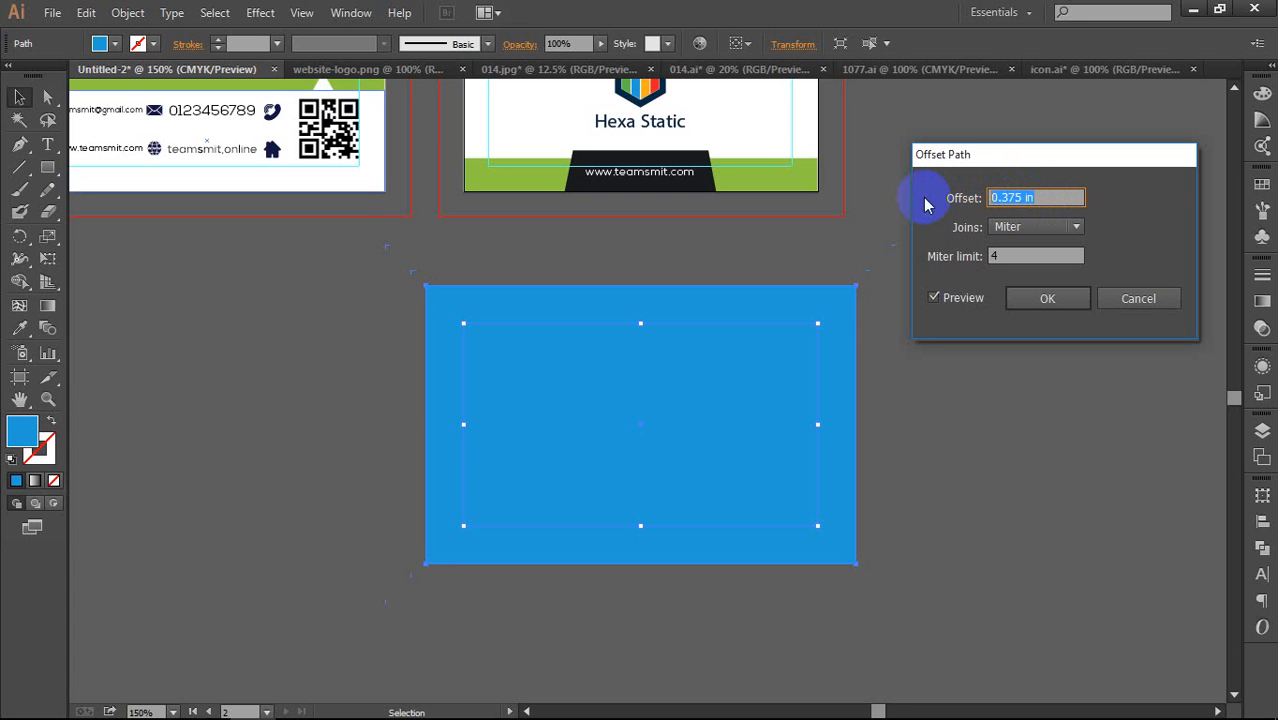
pyautogui.write('-0.25')
pyautogui.click(1047, 298)
# Step: Fill the inner offset rectangle with the Front Part's green using the Eyedropper and deselect it
pyautogui.keyDown('ctrl'); pyautogui.click(682, 451); pyautogui.keyUp('ctrl')
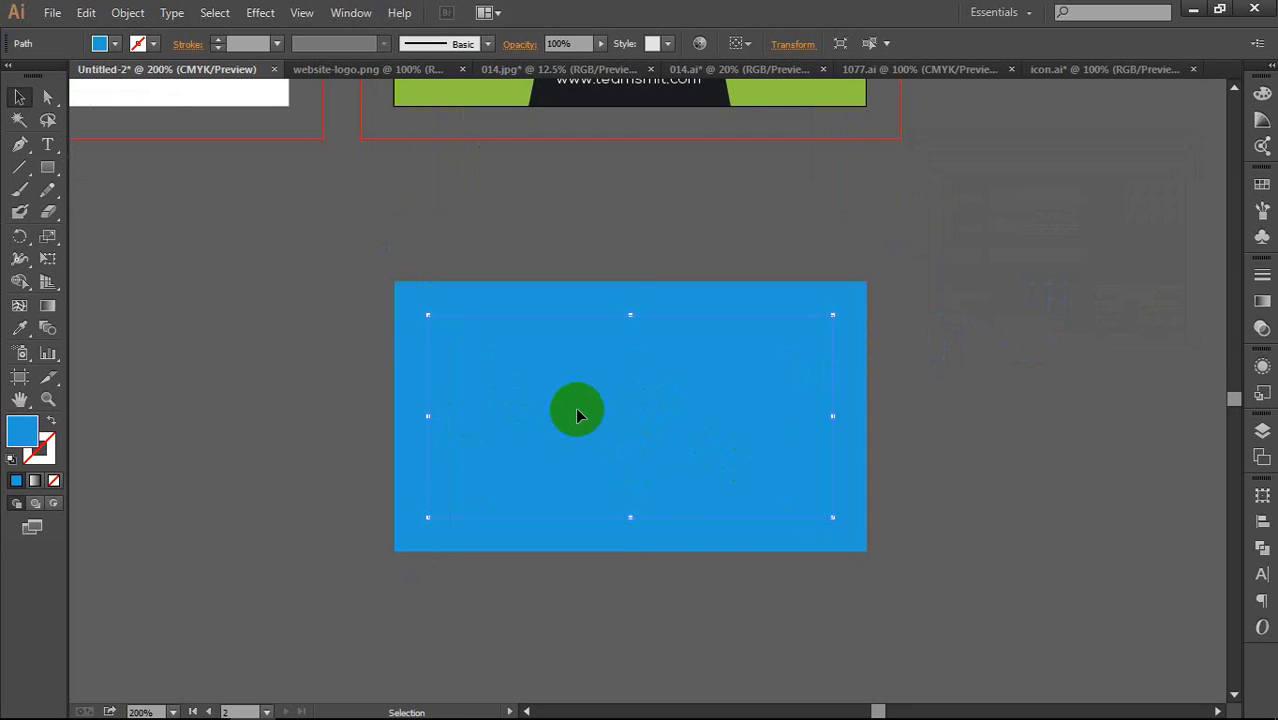
pyautogui.press('i')
pyautogui.click(790, 84)
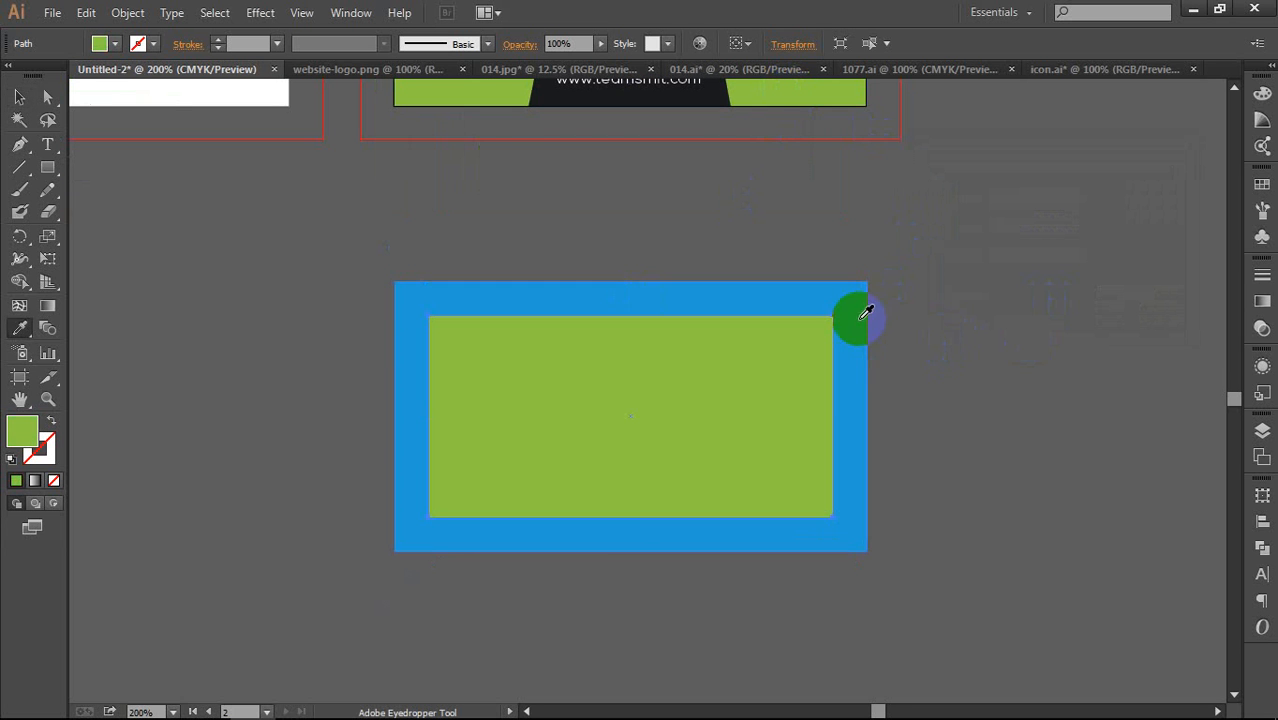
pyautogui.press('v')
pyautogui.hotkey('ctrl', 'shift', 'a')
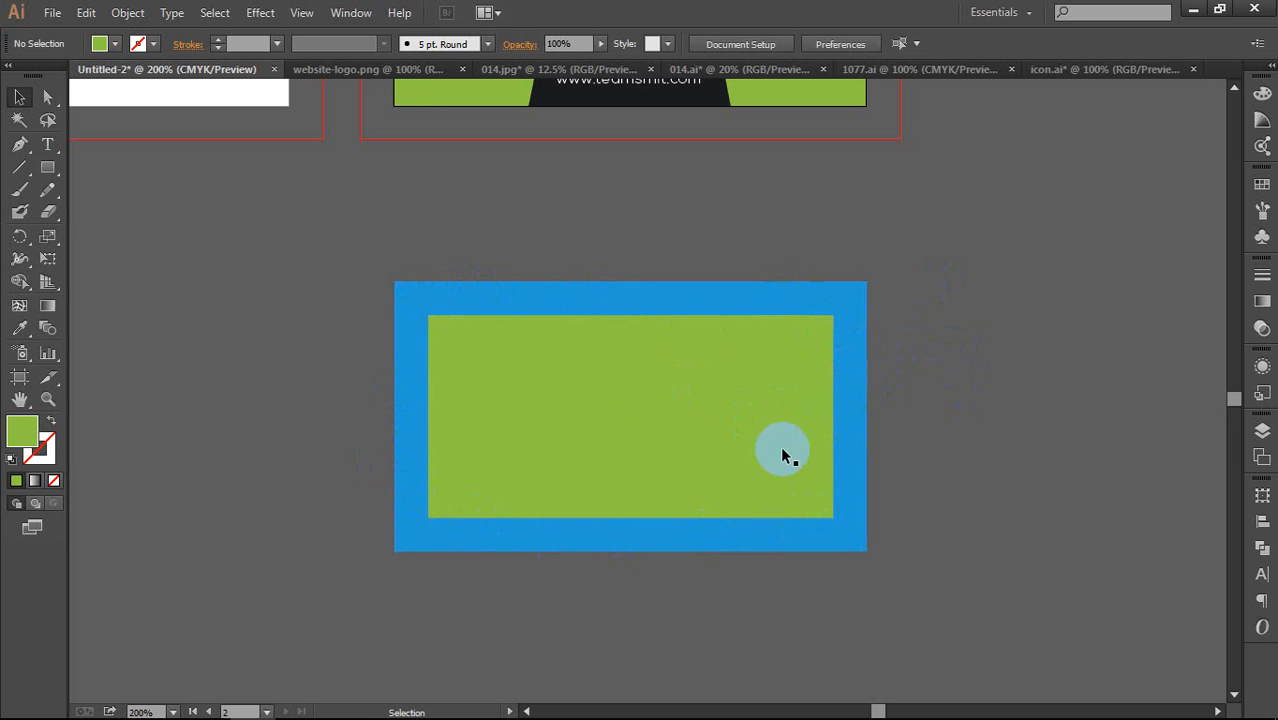
# Step: Convert the green inner rectangle into a guide
pyautogui.click(695, 400)
pyautogui.rightClick(740, 402)
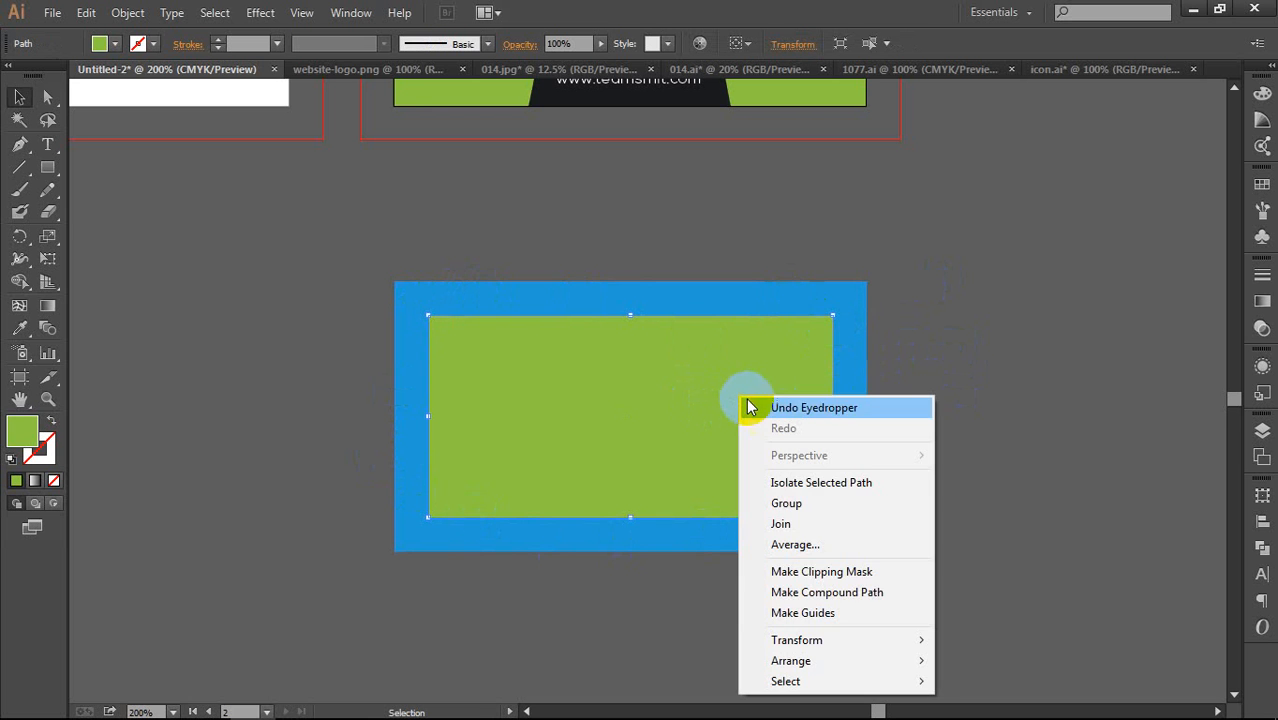
pyautogui.click(790, 613)
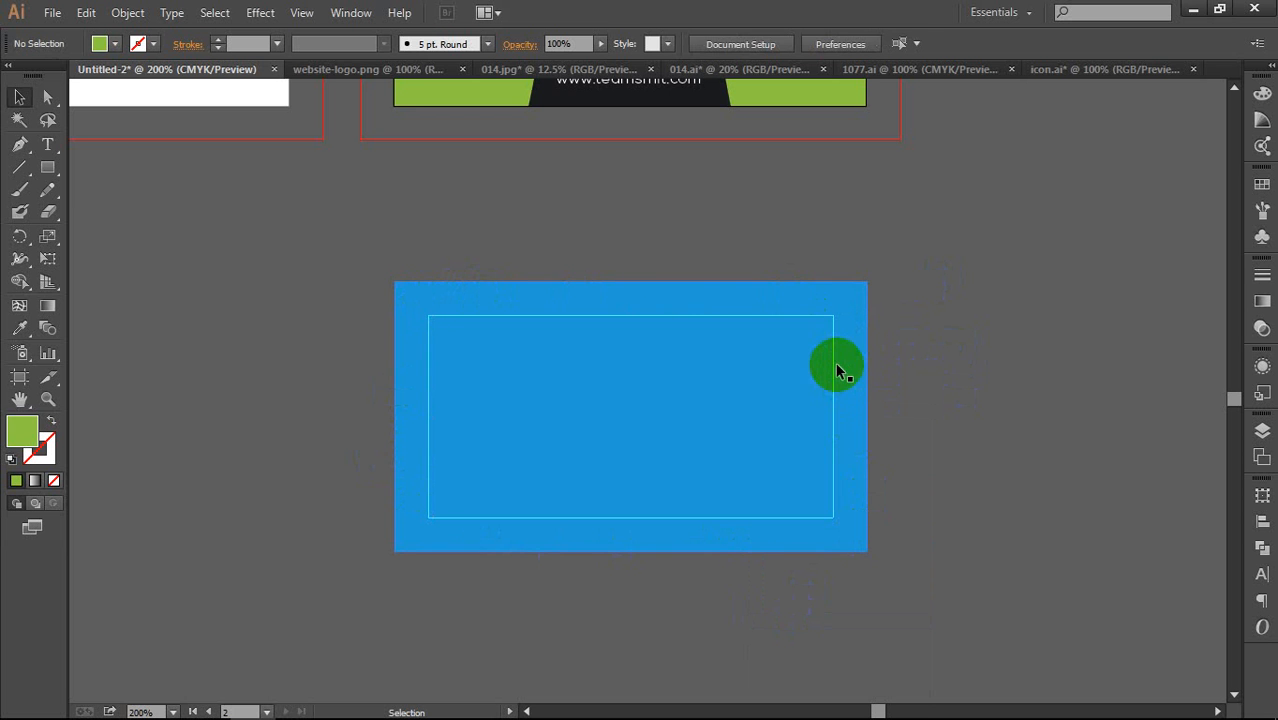
# Step: Delete the blue rectangle below the Front Part, leaving its inset guide in place
pyautogui.click(768, 320)
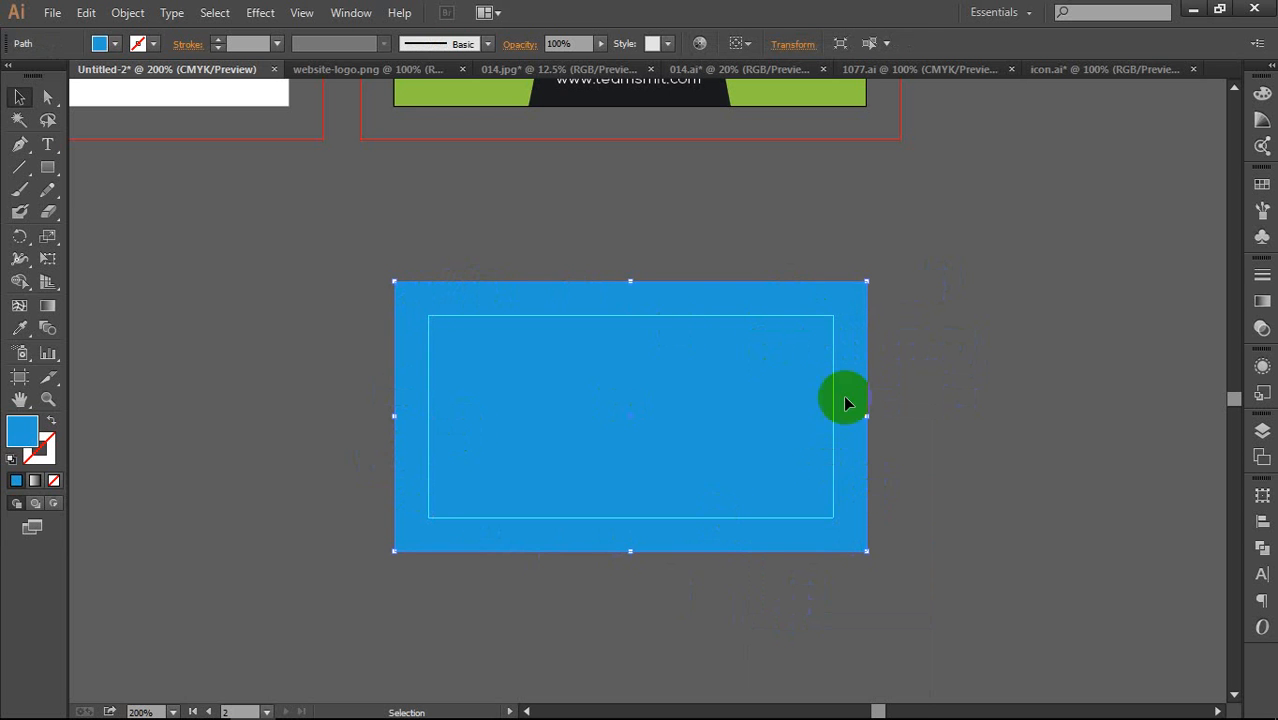
pyautogui.click(905, 405)
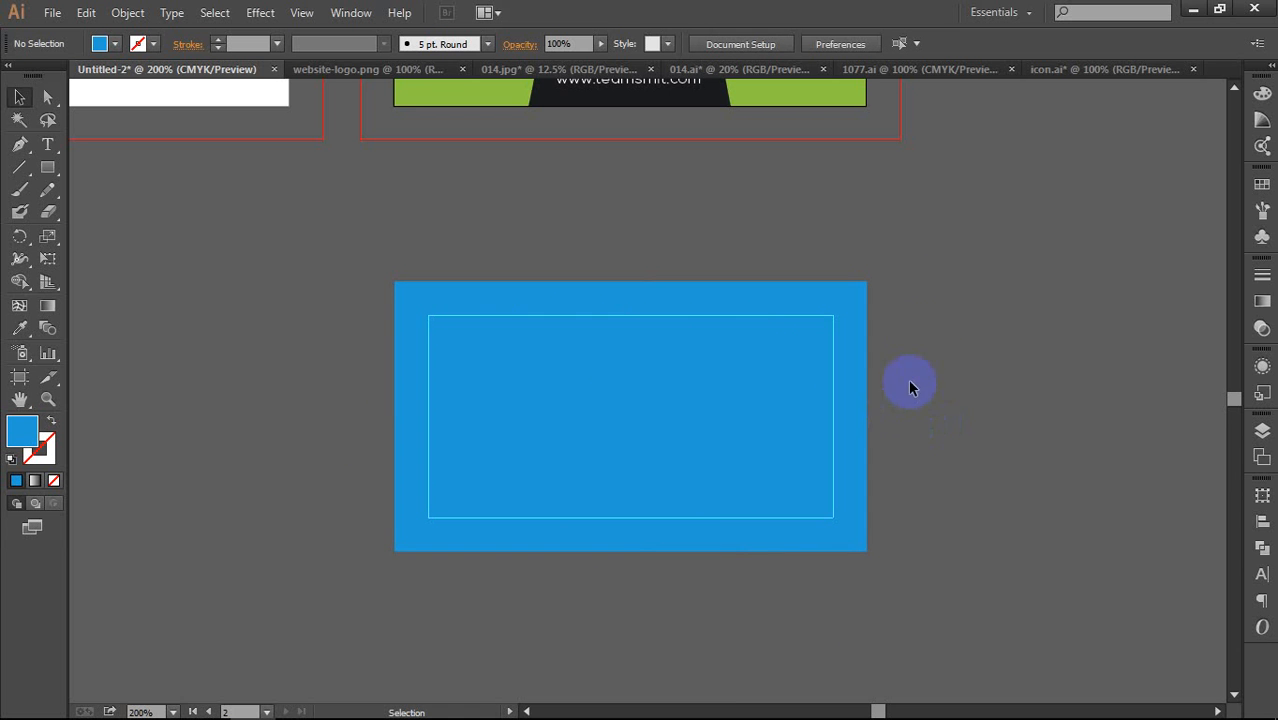
pyautogui.click(727, 363)
pyautogui.click(920, 314)
pyautogui.click(751, 443)
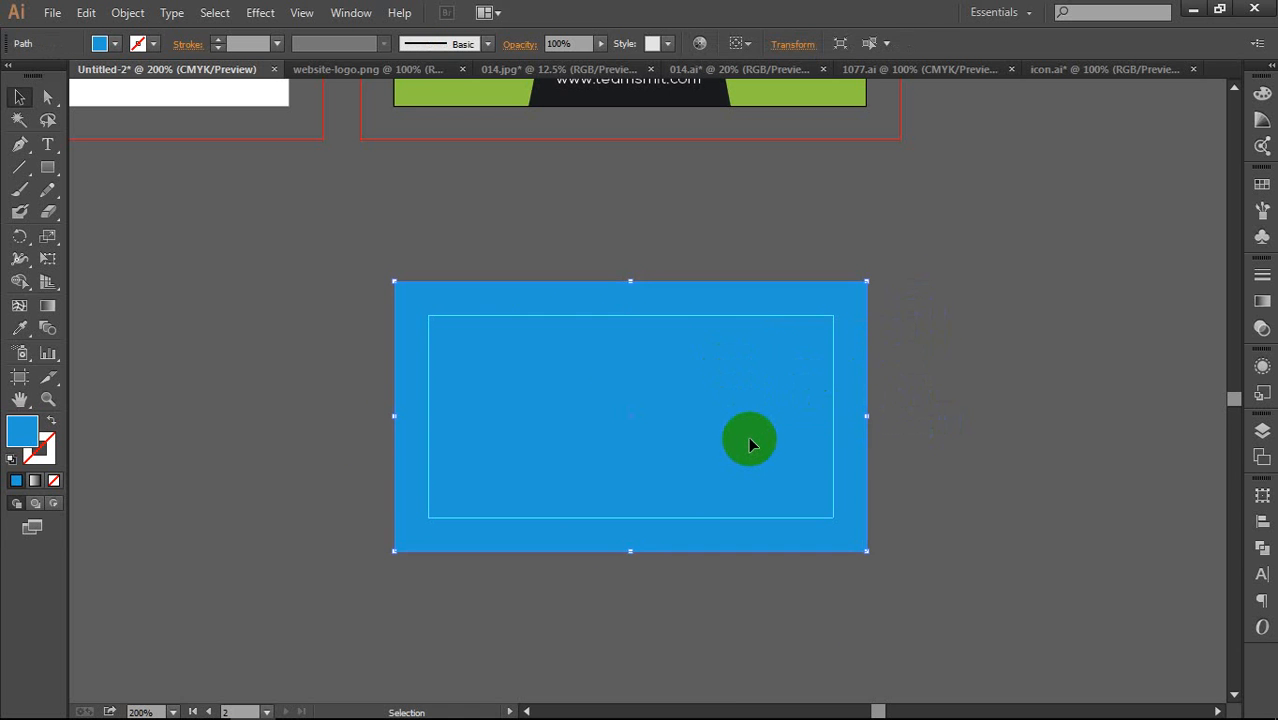
pyautogui.press('Delete')
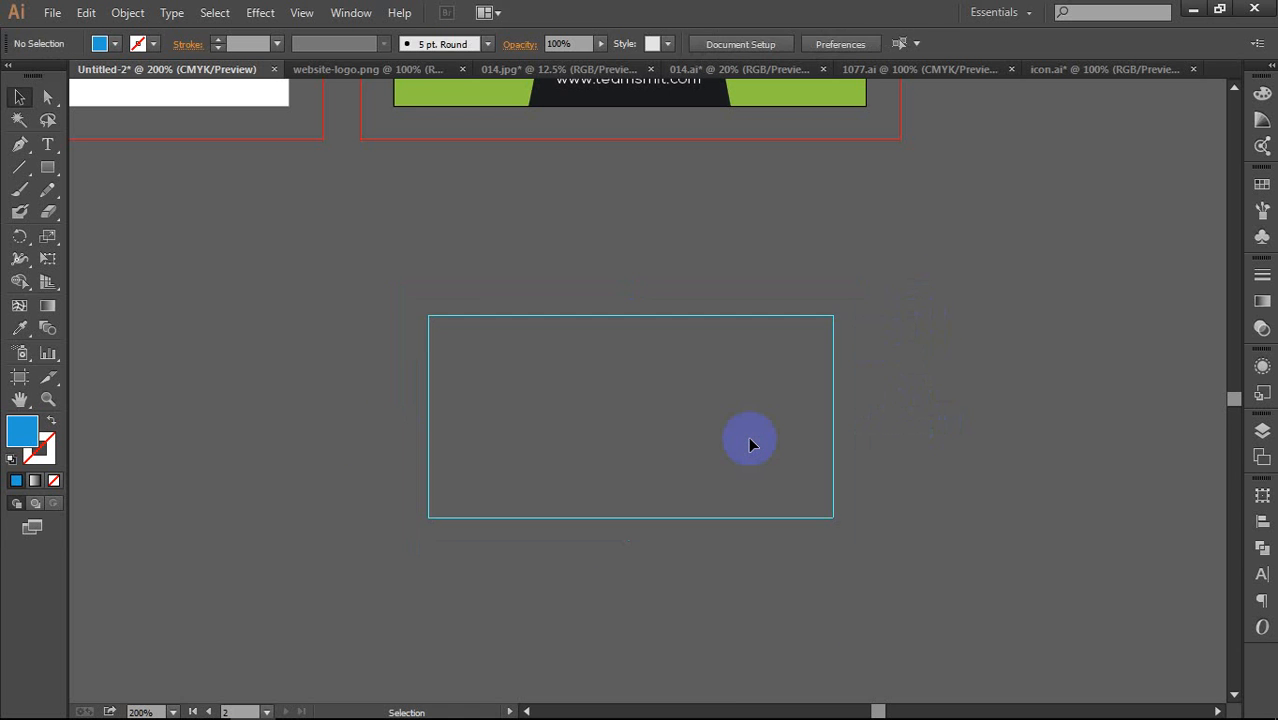
# Step: Unlock the guides and delete the inset rectangular guide below the Front Part
pyautogui.rightClick(837, 418)
pyautogui.click(876, 588)
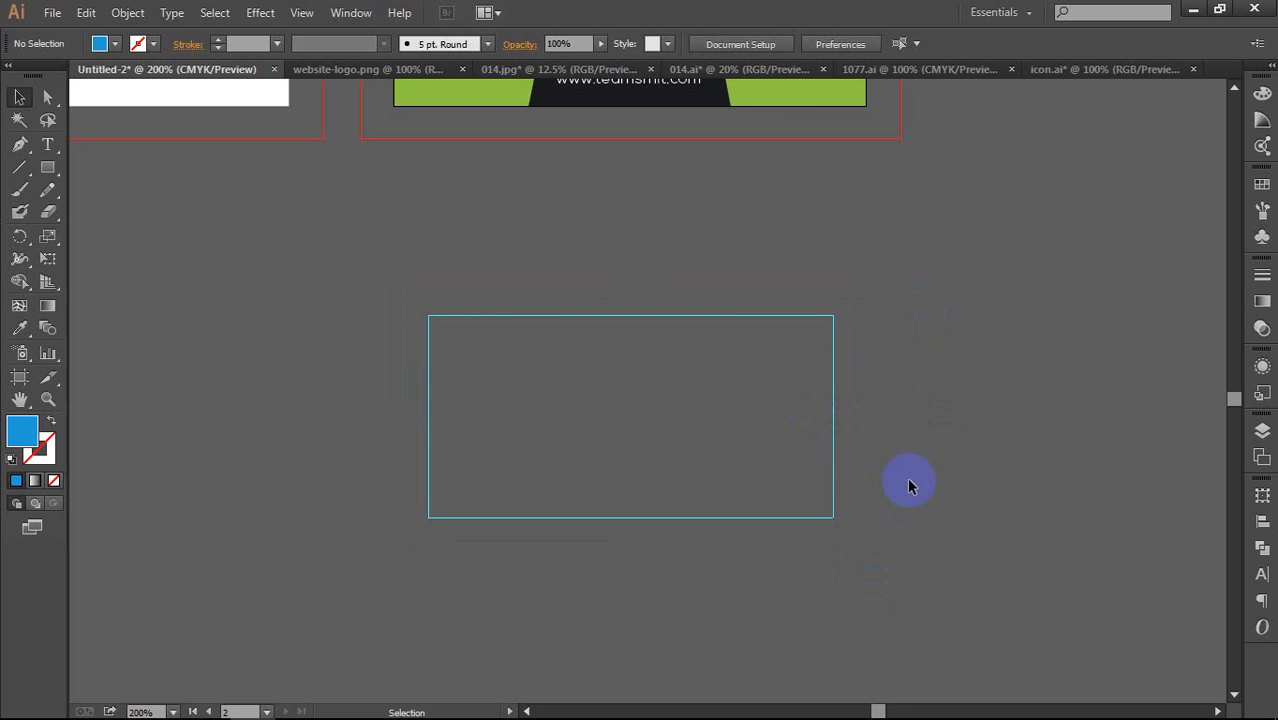
pyautogui.click(834, 456)
pyautogui.press('Delete')
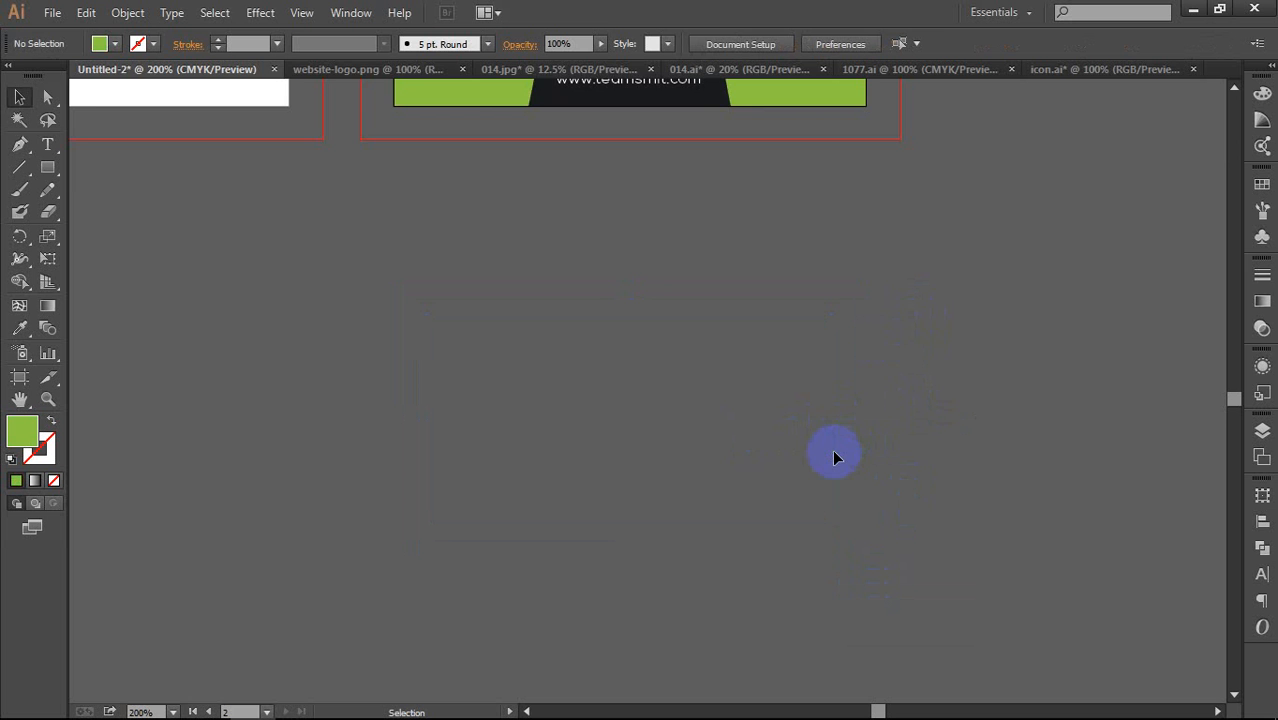
# Step: Delete the reference business card image beside the artboards
pyautogui.hotkey('ctrl', '-')
pyautogui.scroll(3, 800, 420)
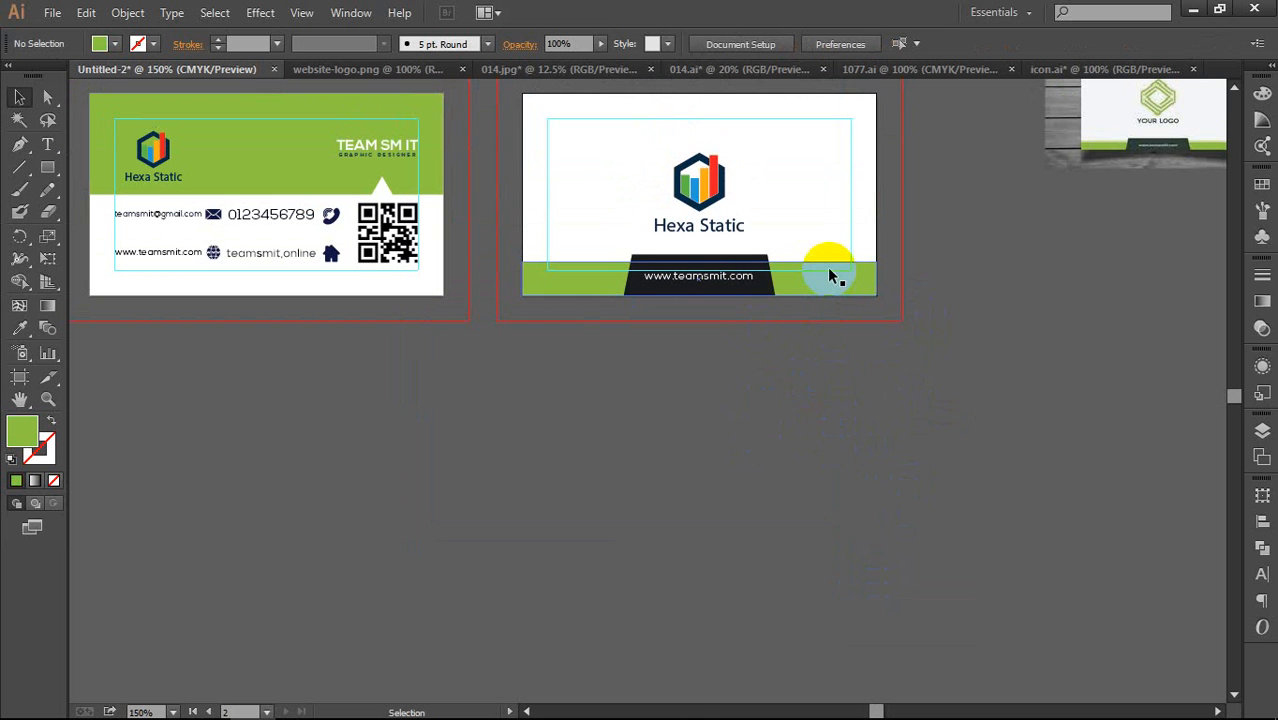
pyautogui.click(828, 270)
pyautogui.click(873, 352)
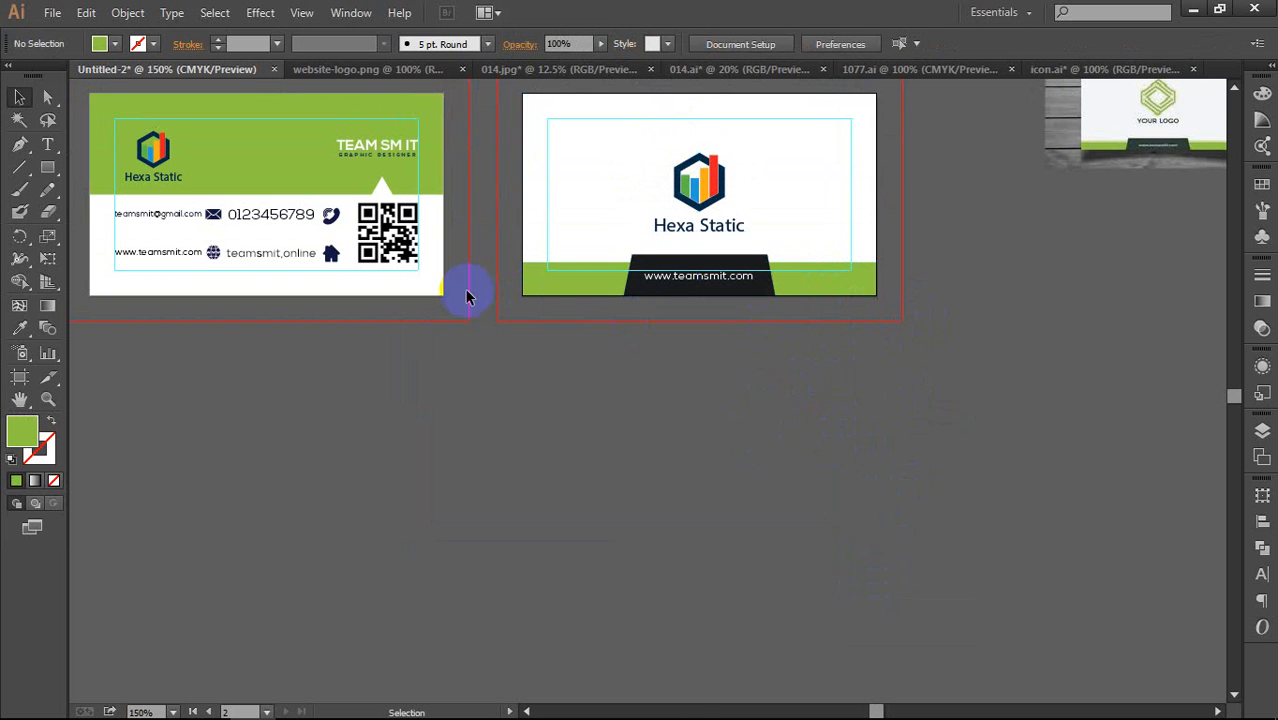
pyautogui.click(422, 277)
pyautogui.click(571, 357)
pyautogui.scroll(-1, 703, 390)
pyautogui.scroll(1, 703, 390)
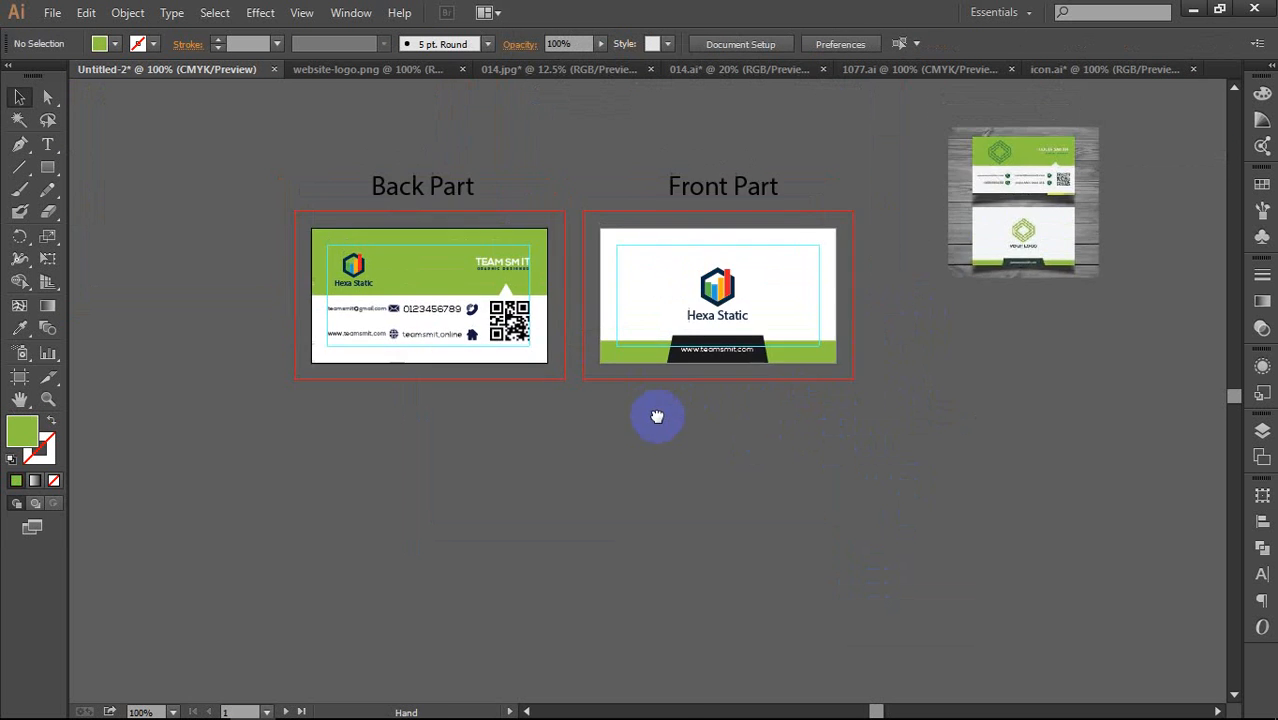
pyautogui.click(1035, 262)
pyautogui.press('Delete')
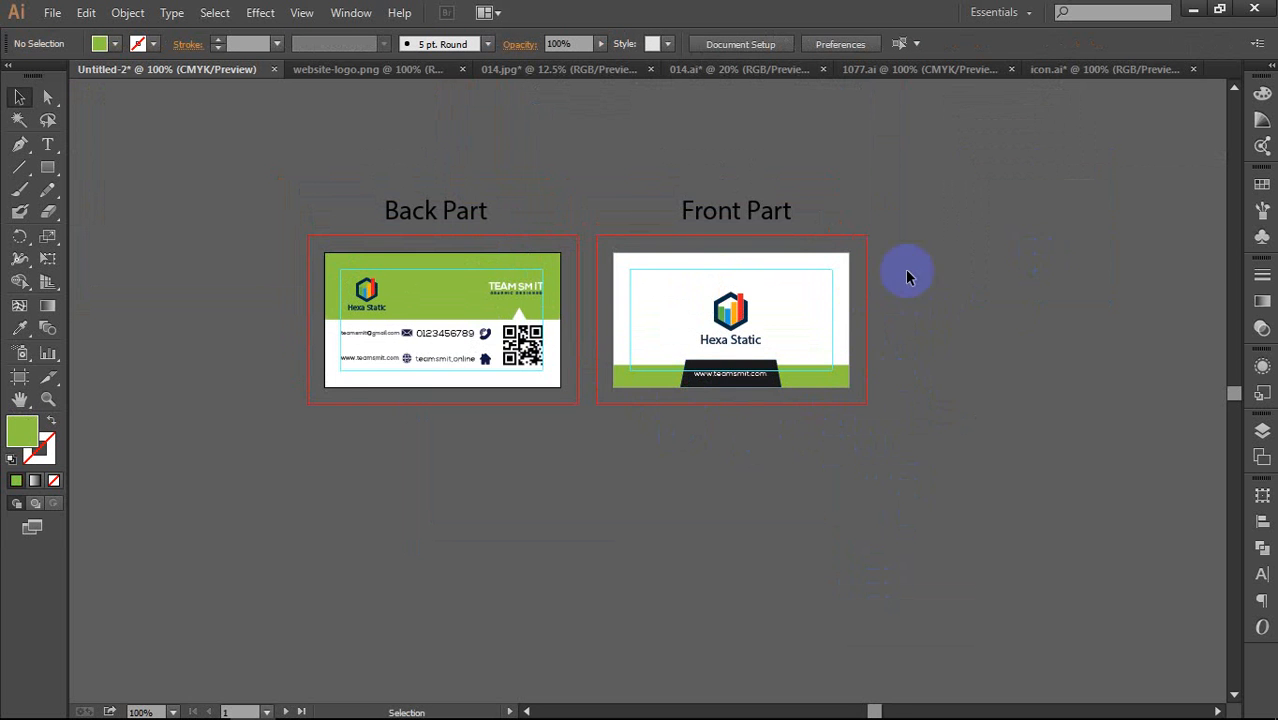
pyautogui.scroll(1, 750, 228)
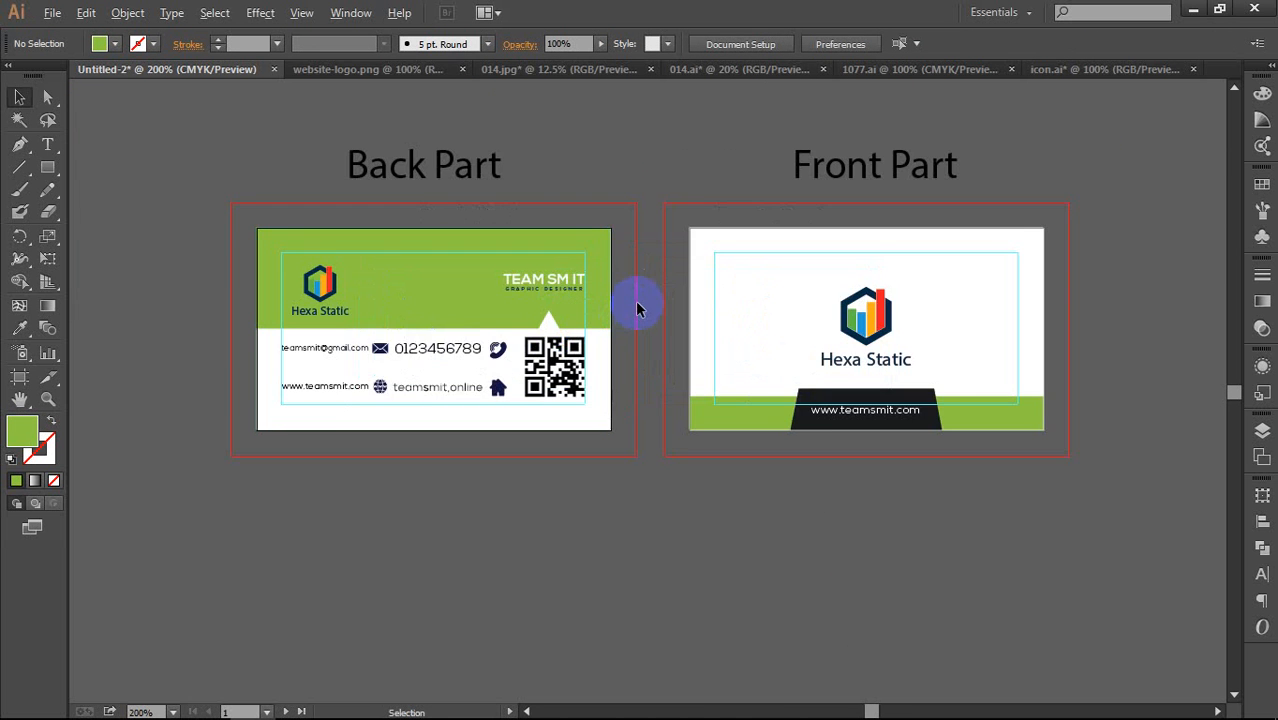
pyautogui.scroll(1, 638, 299)
pyautogui.moveTo(639, 299); pyautogui.dragTo(633, 357)
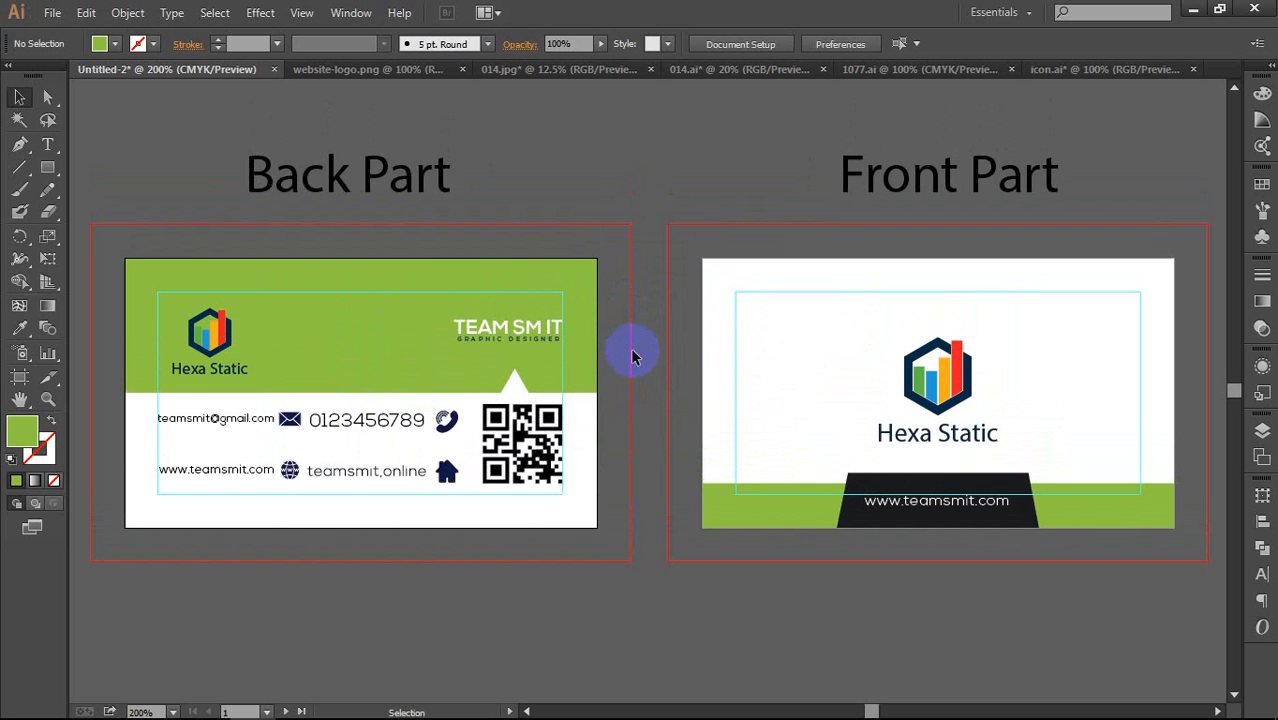